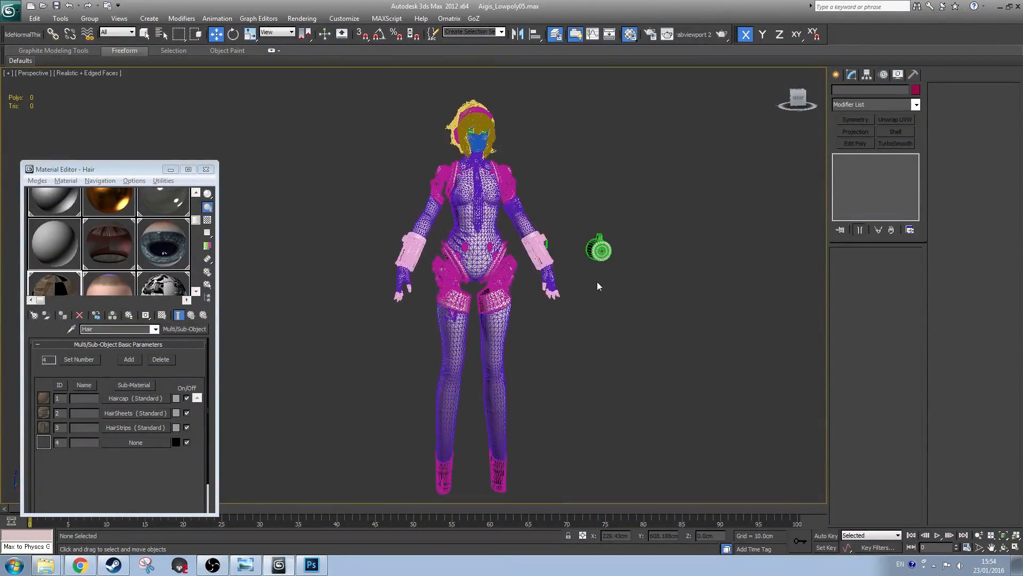
Step: Inspect the character model's separate meshes by selecting the Body, WristGun and Metals objects one after another
drag(581, 257, 559, 283)
scroll(560, 283, up, 4)
drag(573, 213, 533, 291)
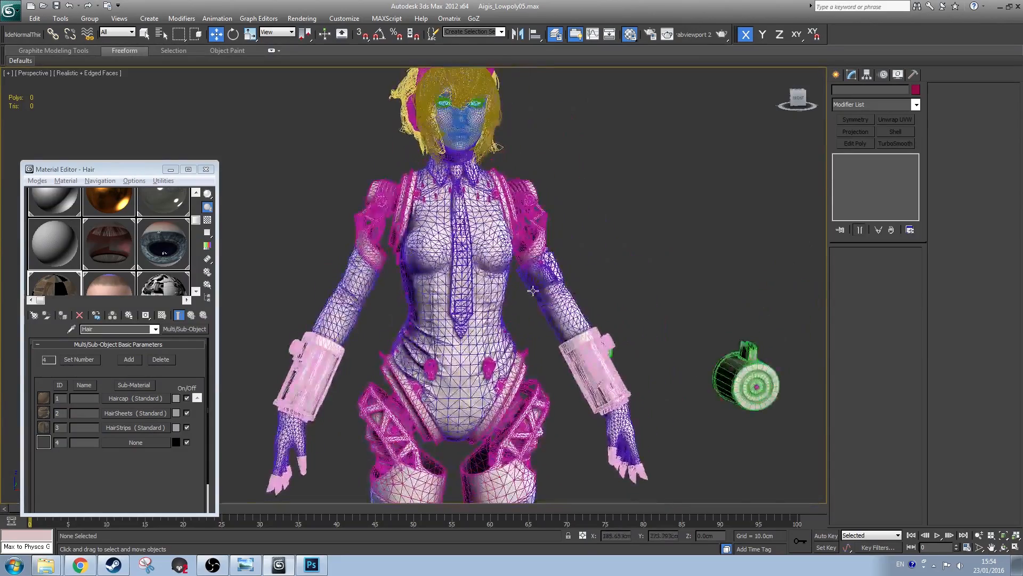
scroll(535, 289, up, 2)
drag(605, 275, 578, 349)
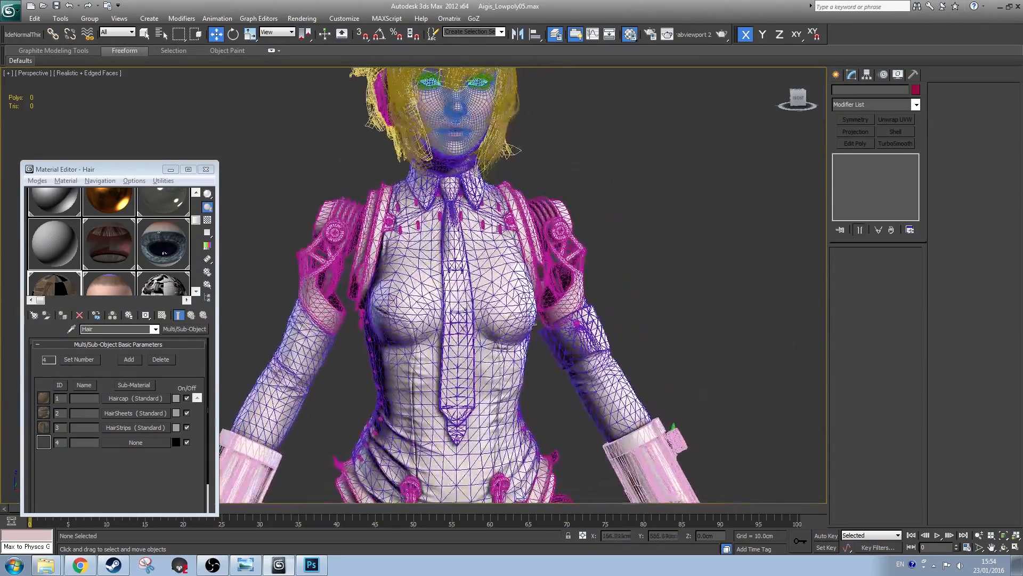
click(533, 324)
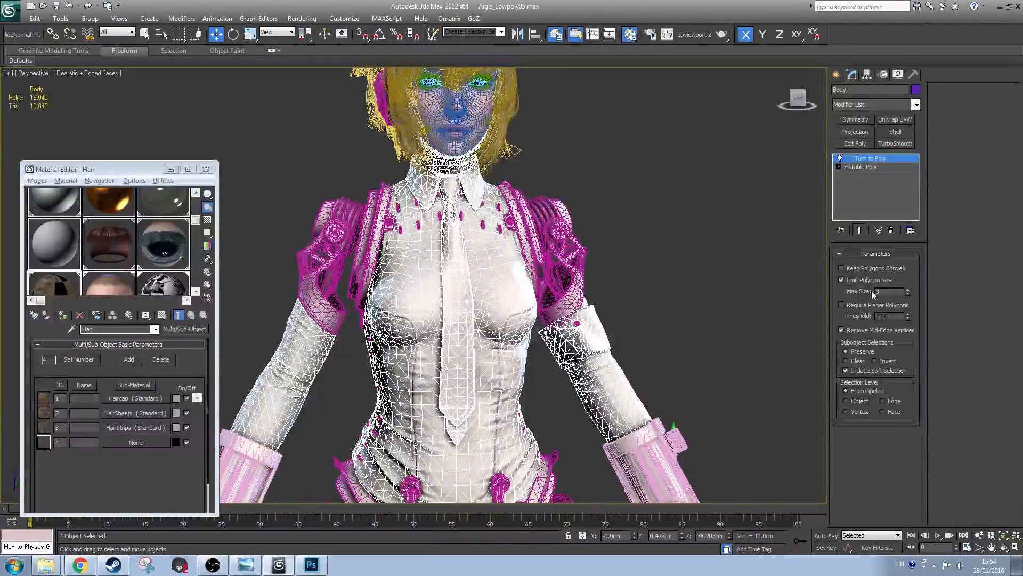
drag(654, 339, 684, 266)
click(674, 405)
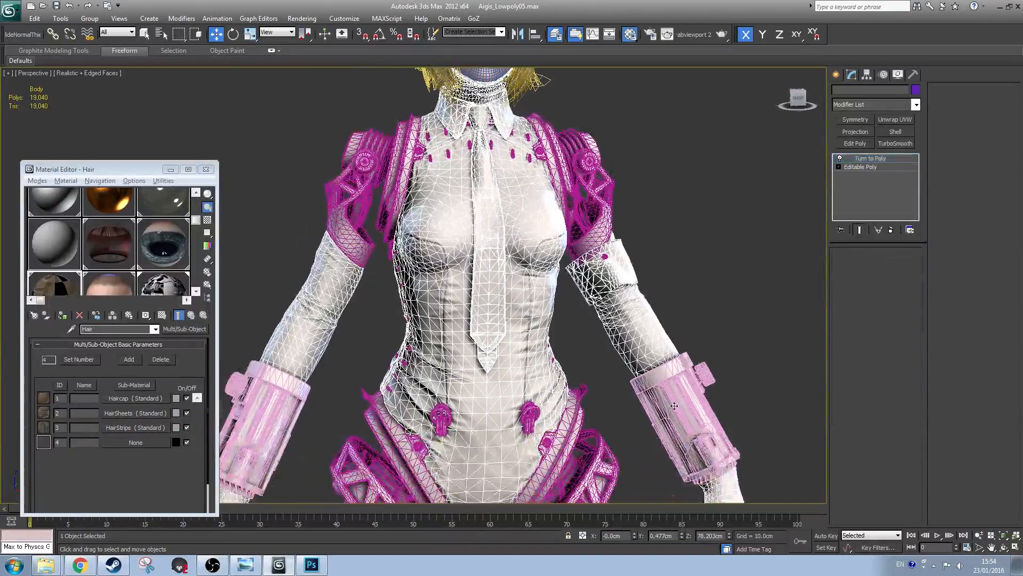
scroll(568, 395, down, 5)
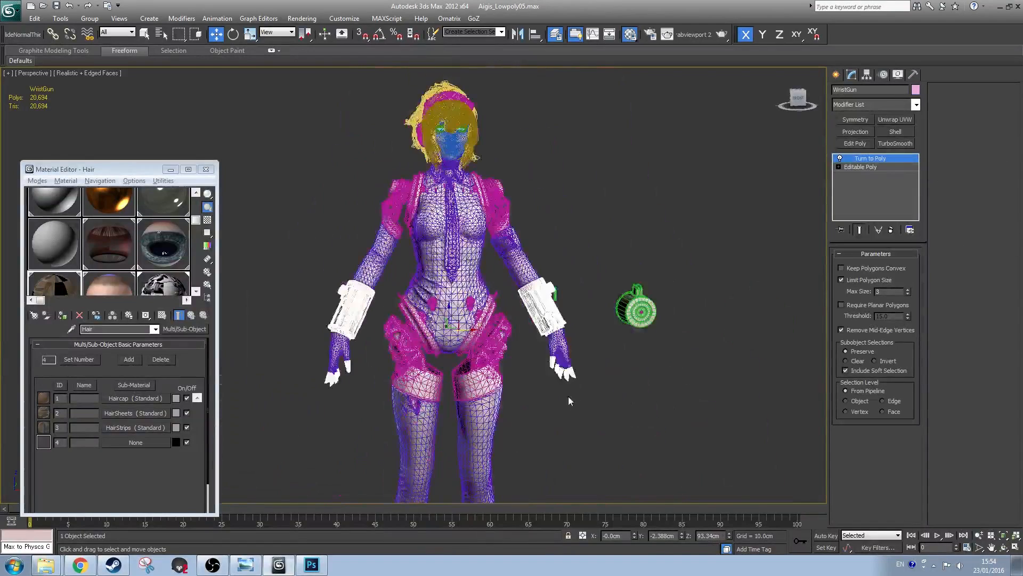
drag(568, 396, 582, 324)
click(514, 321)
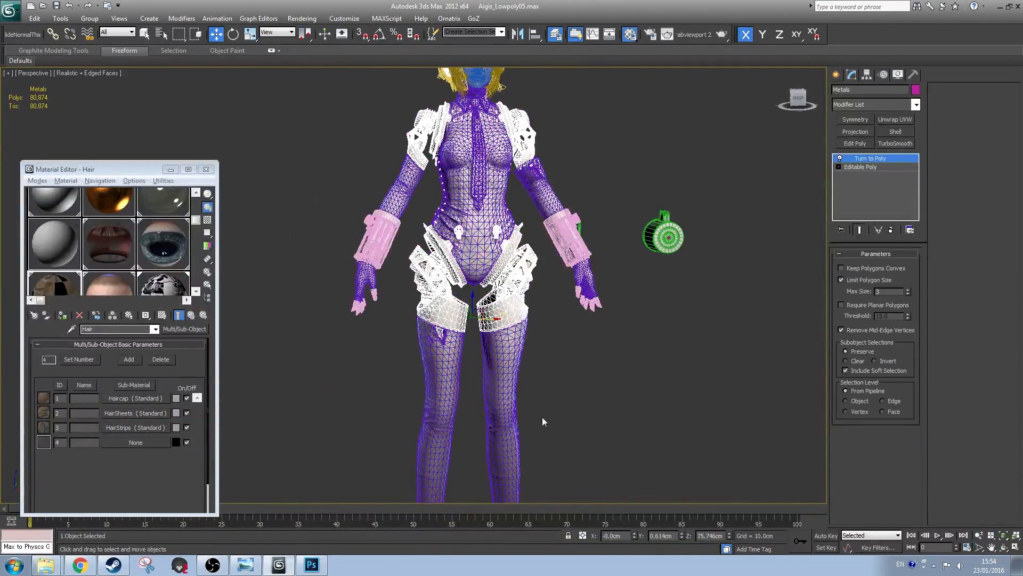
scroll(546, 422, down, 2)
drag(545, 422, 545, 376)
scroll(494, 301, up, 5)
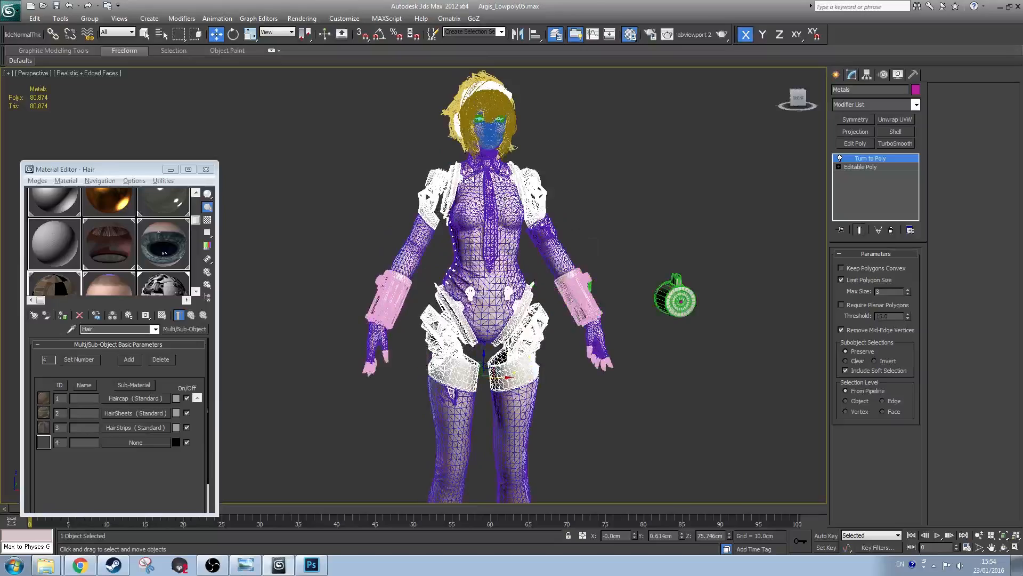
drag(484, 292, 477, 332)
scroll(507, 299, down, 6)
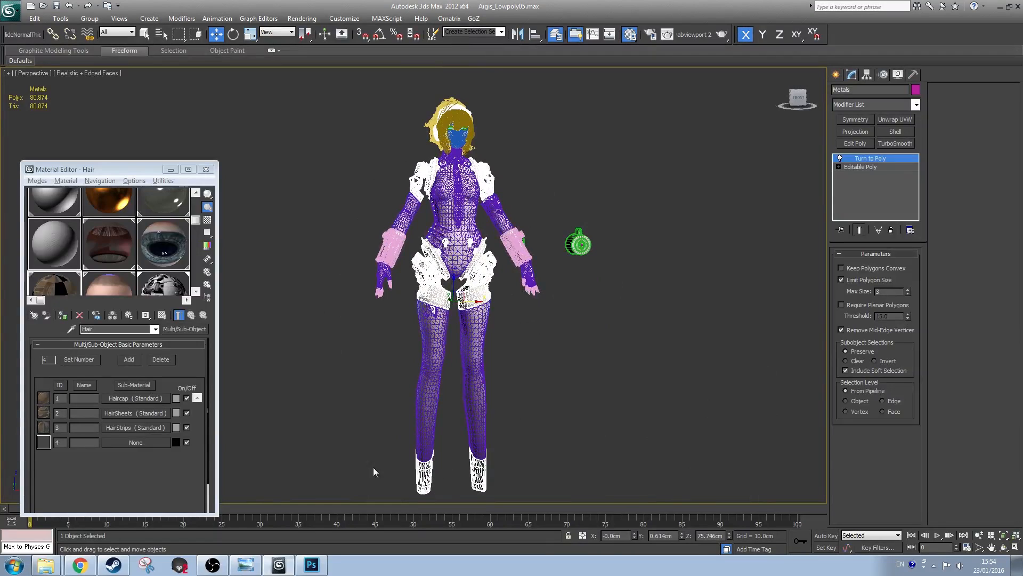
Step: Switch to Photoshop and load the Aigis OBJ from Aegis\ImportExport\Quixel as the Base Creator mesh input
click(309, 564)
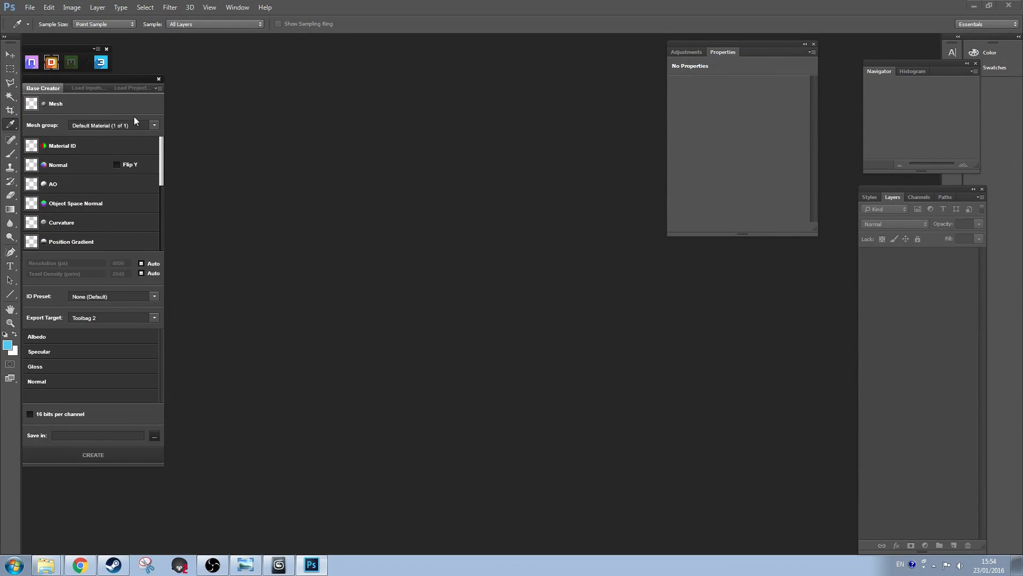
click(32, 103)
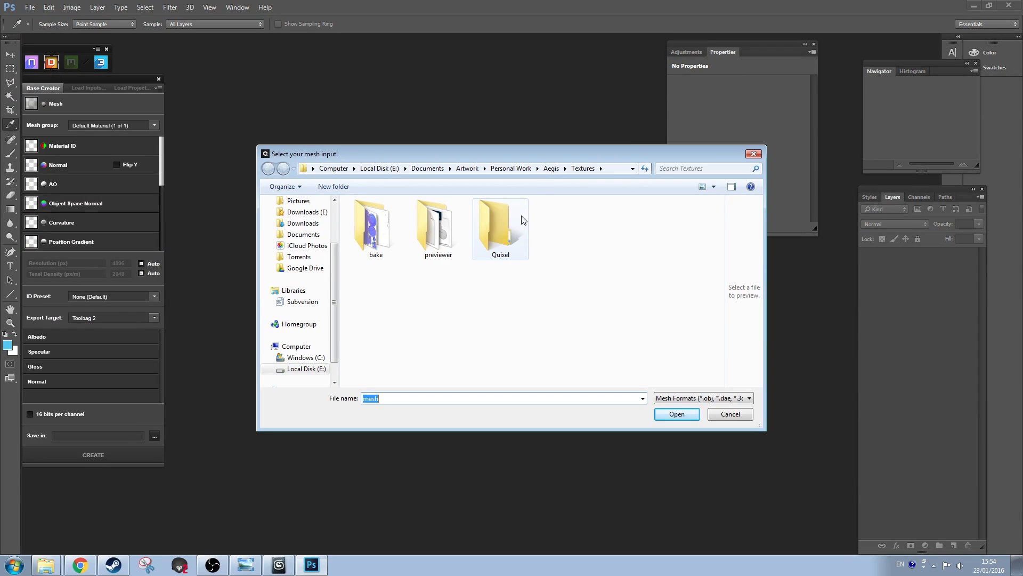
click(551, 168)
double_click(390, 219)
double_click(433, 234)
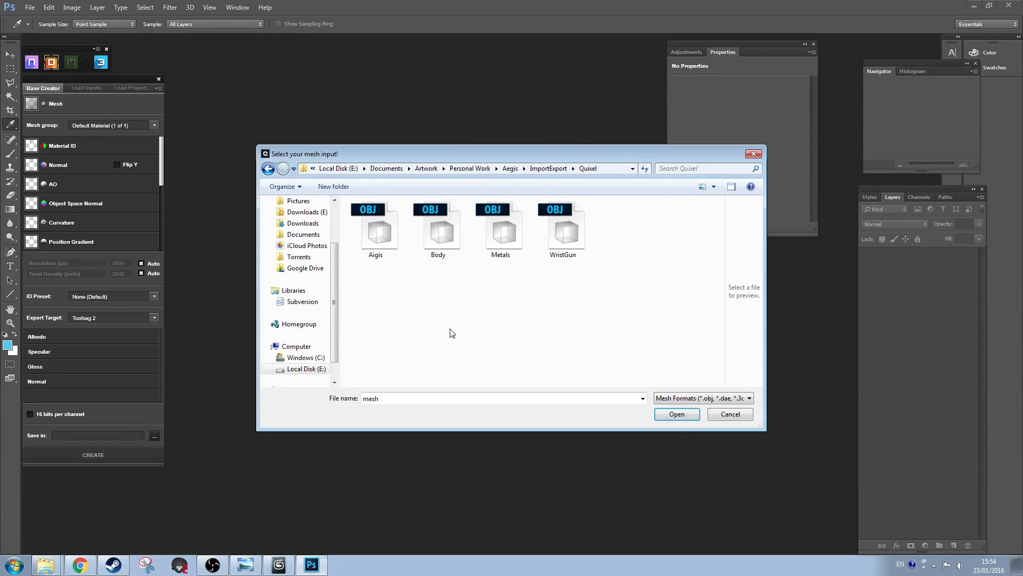
double_click(374, 234)
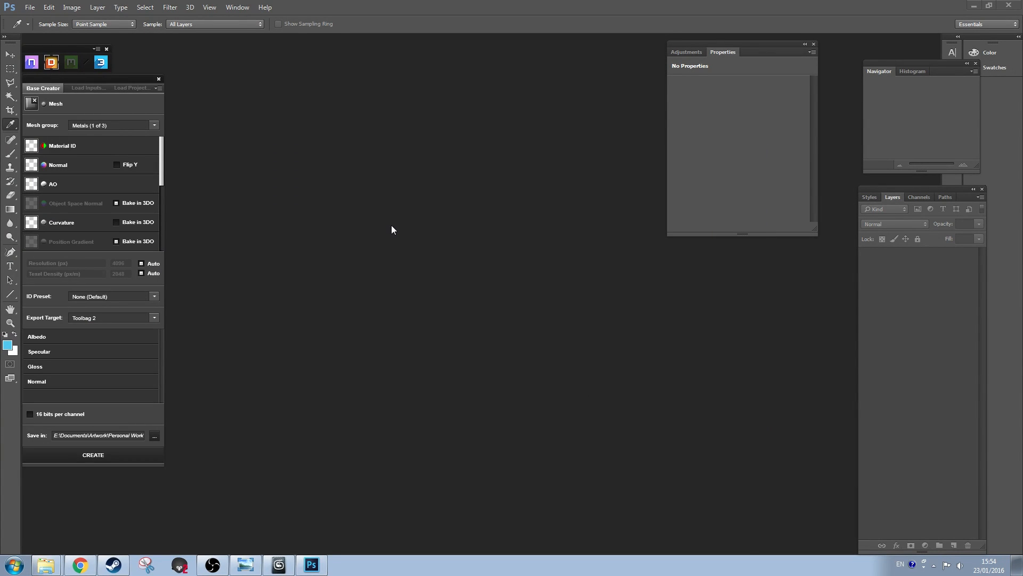
Step: Check the available mesh groups, keep Metals, and load Metal_ID from the Aegis Textures folder as its material ID map
click(101, 126)
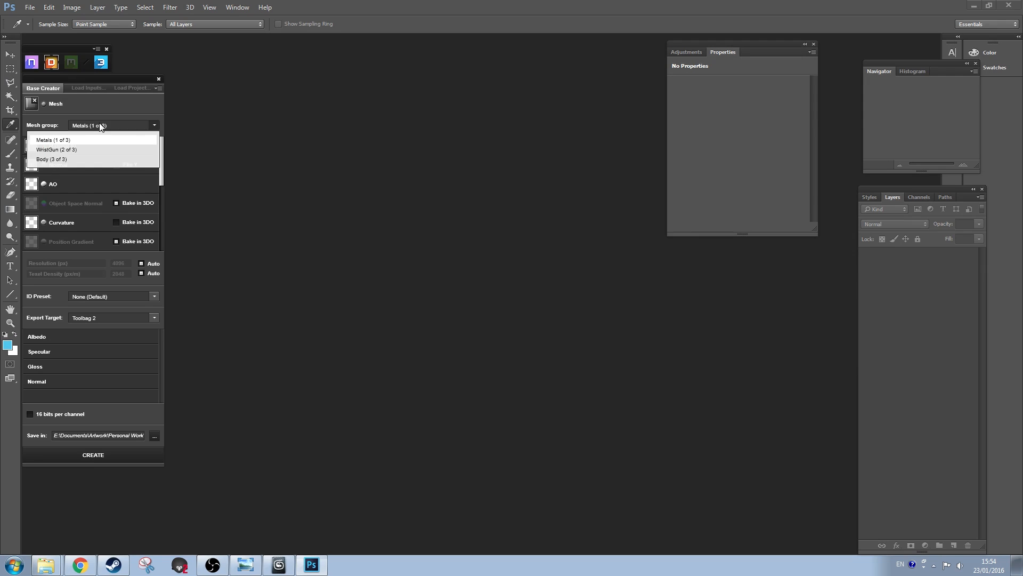
click(101, 125)
click(31, 146)
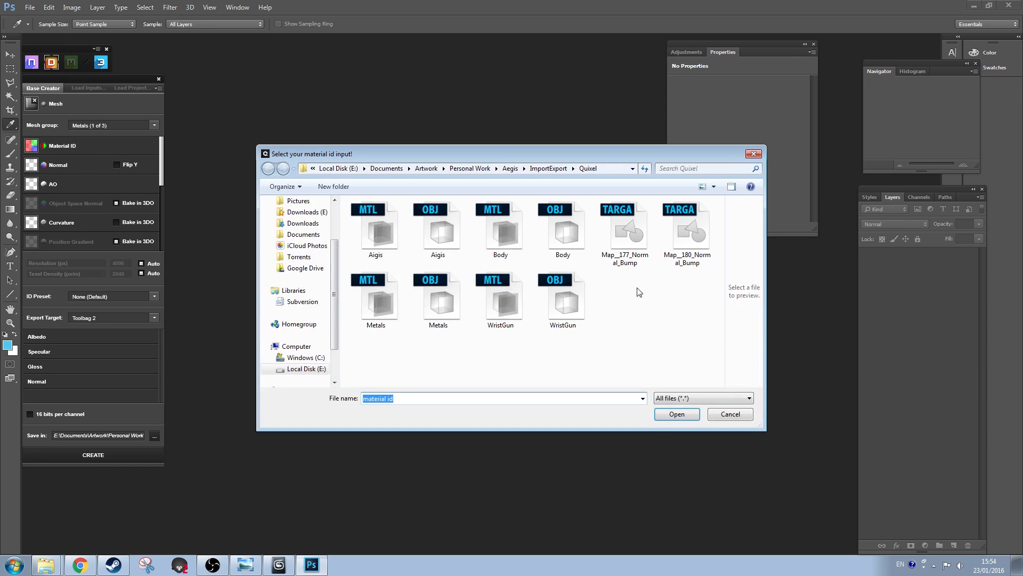
click(505, 168)
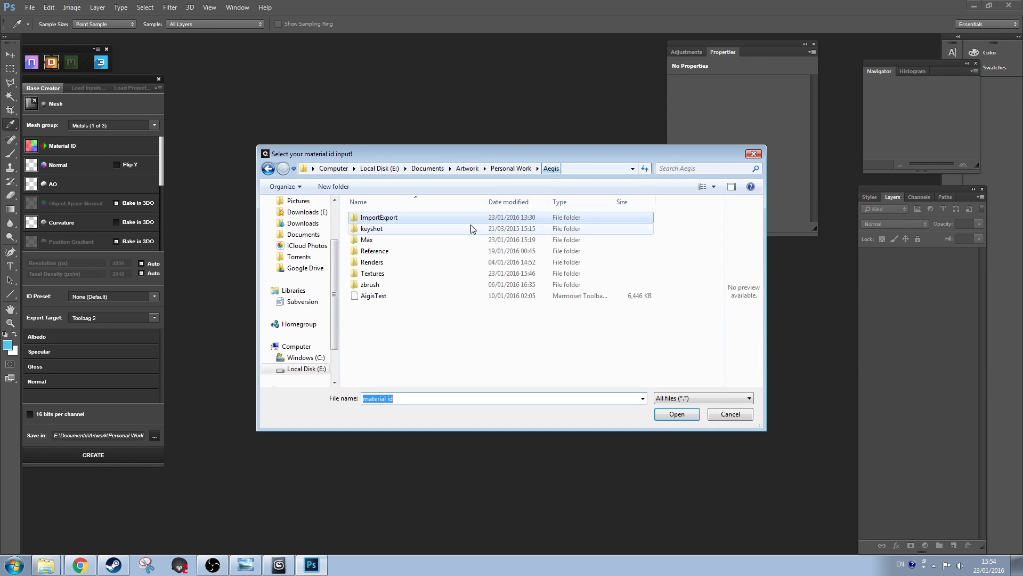
double_click(383, 274)
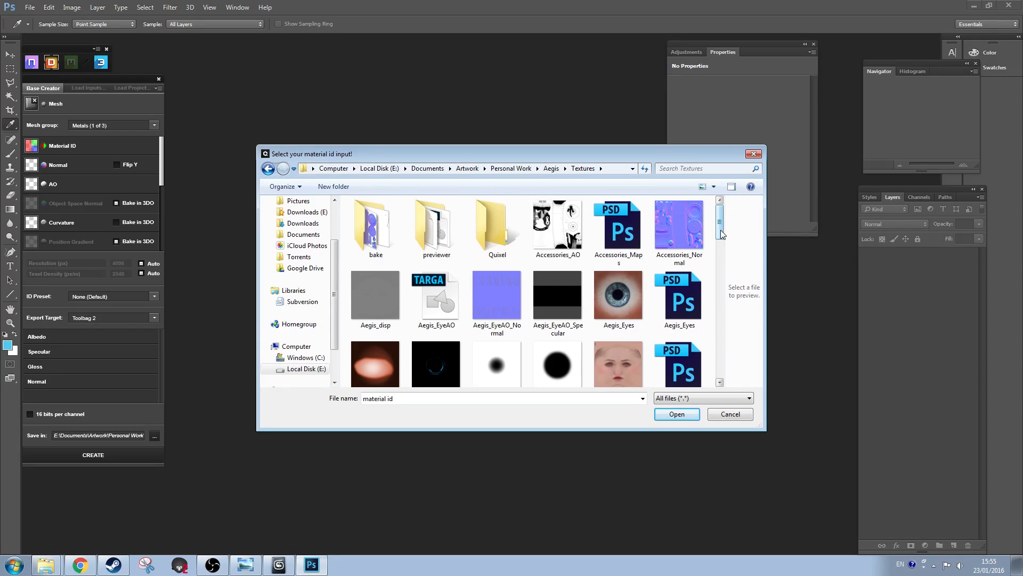
drag(720, 229, 729, 364)
click(682, 251)
key(Return)
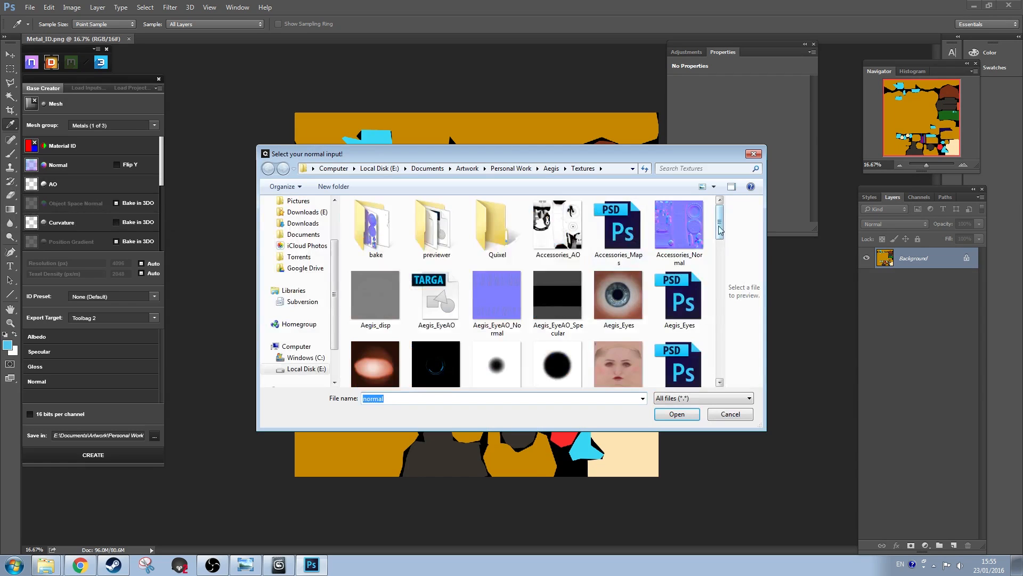
Step: Load Metal_Normal as the normal map and Metal_AO as the AO map for the Metals group
drag(720, 230, 719, 356)
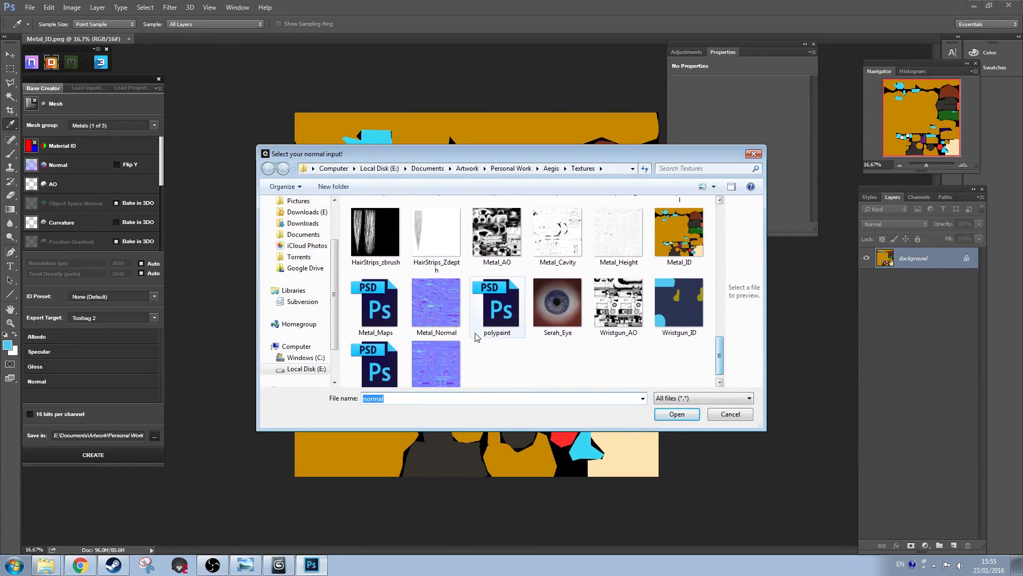
click(436, 307)
click(677, 414)
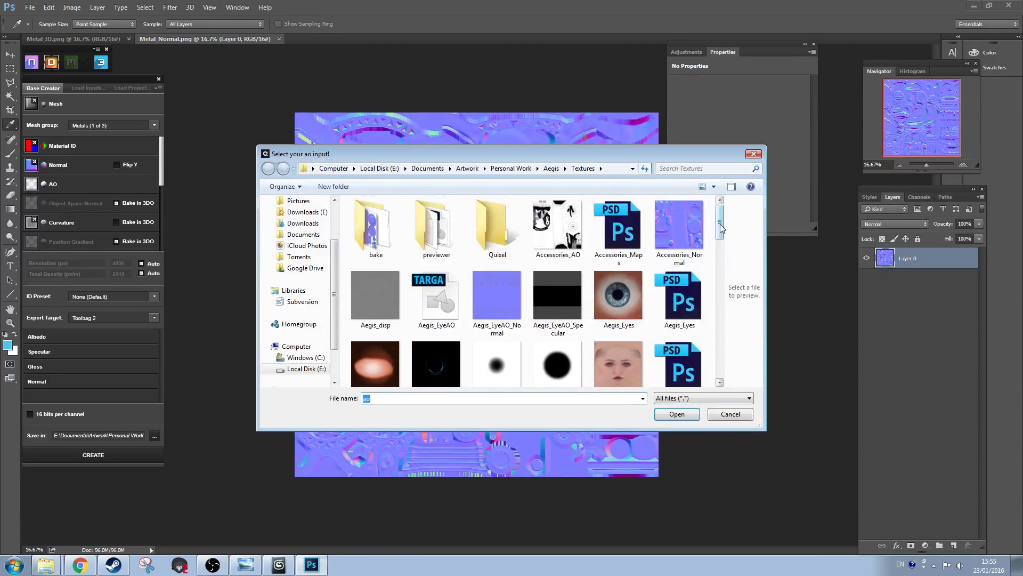
drag(720, 228, 720, 359)
double_click(497, 266)
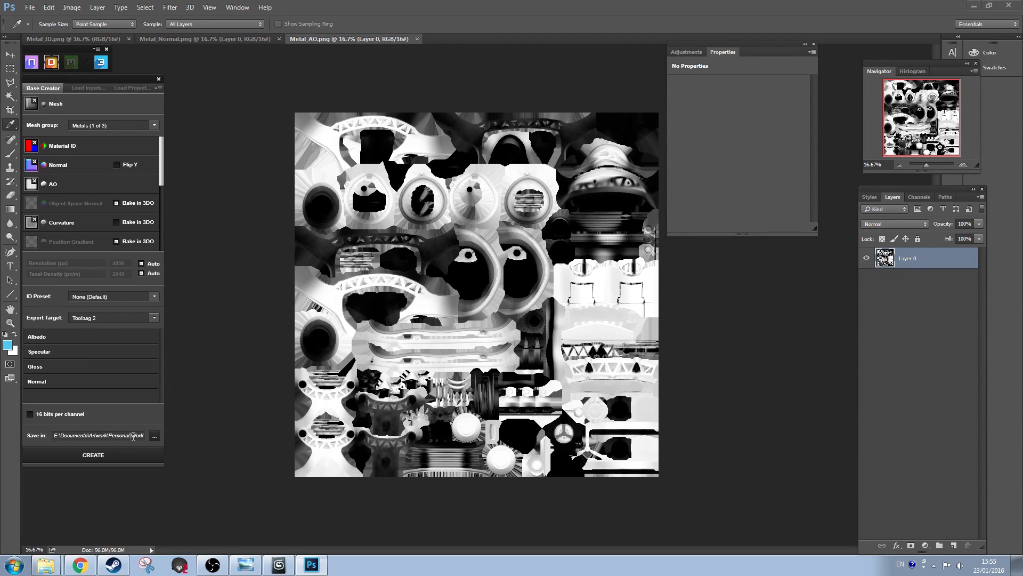
Step: Change the mesh group to WristGun and load Wristgun_ID as its material ID map
click(109, 125)
click(125, 140)
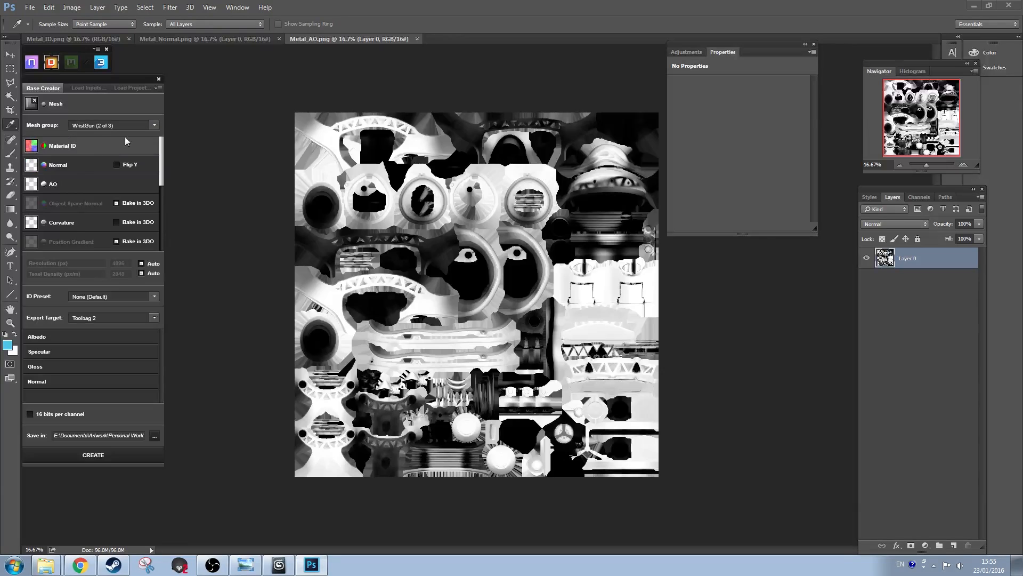
click(31, 149)
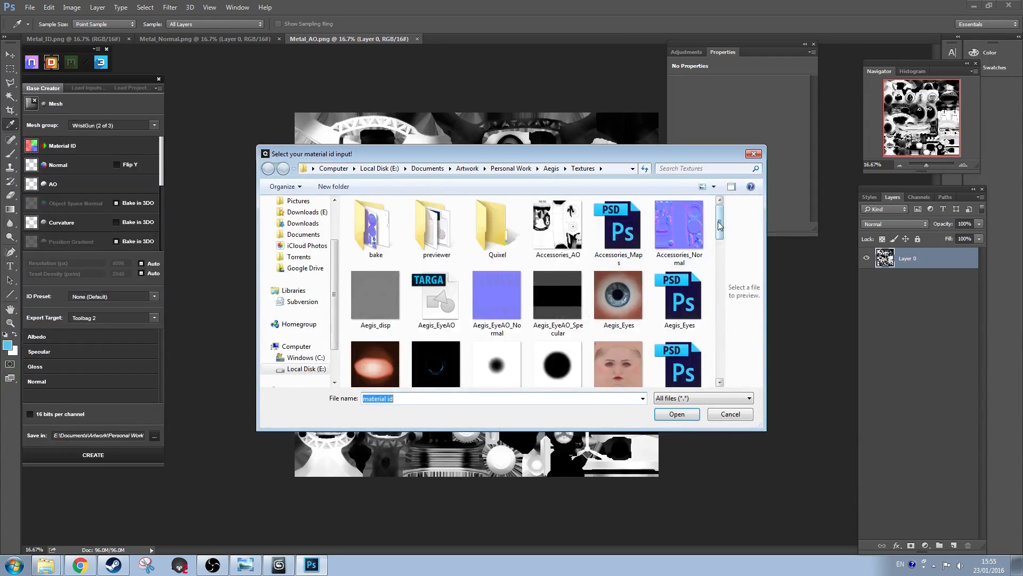
drag(718, 223, 712, 368)
double_click(677, 296)
Step: Load Wristgun_Normal as the normal map and Wristgun_AO as the AO map for the WristGun group
click(33, 163)
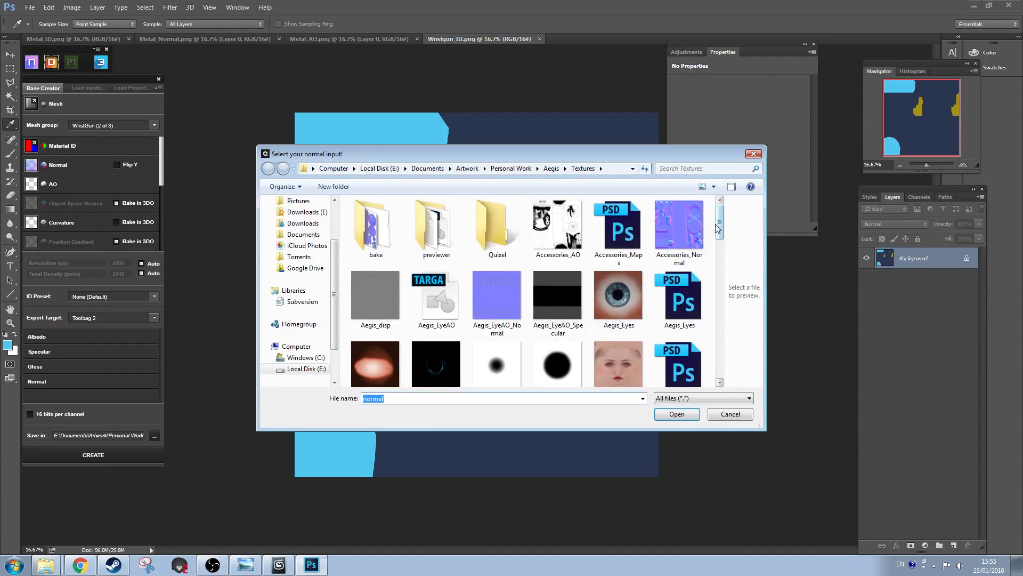
drag(718, 228, 717, 367)
double_click(394, 347)
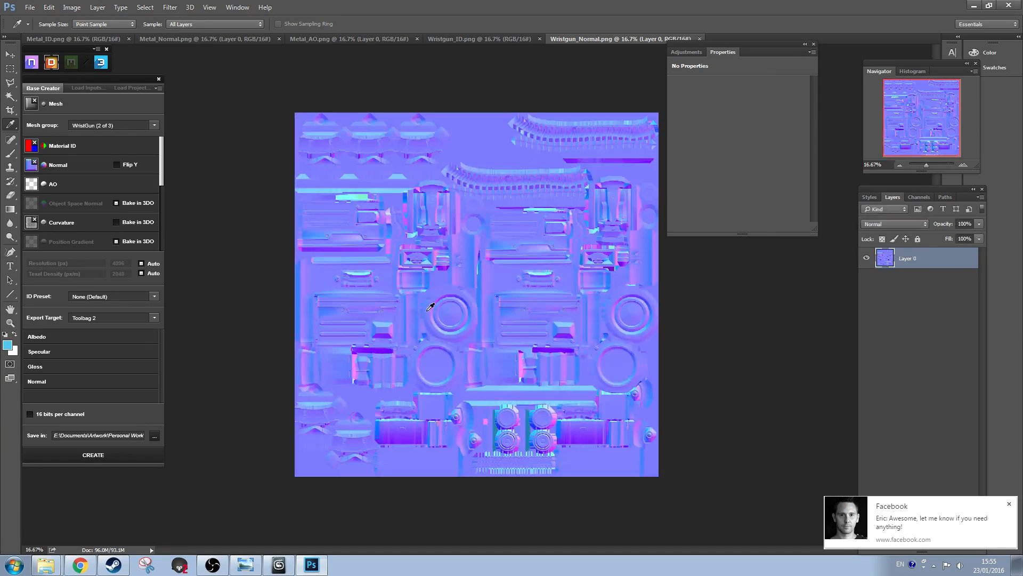
click(31, 184)
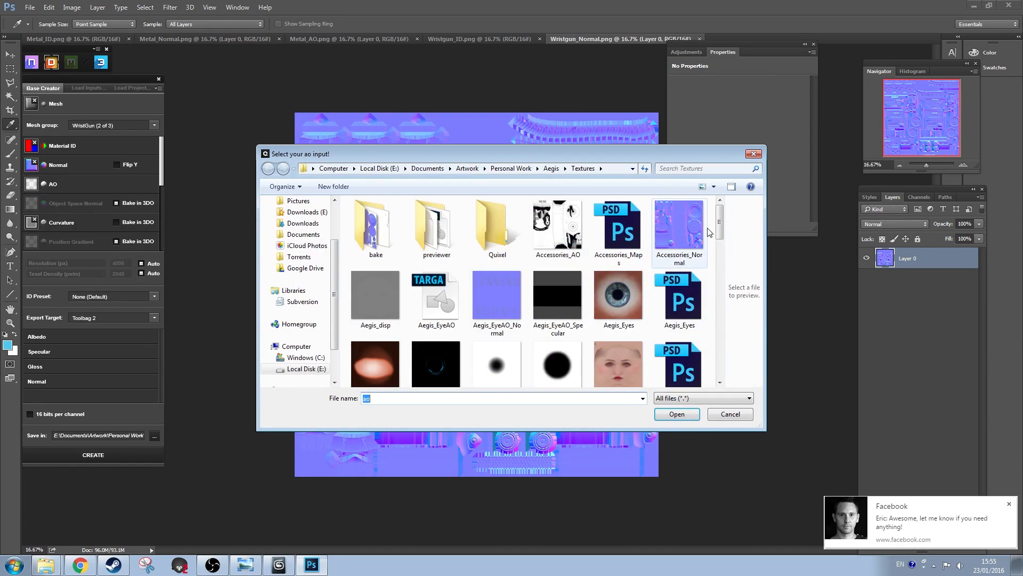
drag(719, 226, 639, 369)
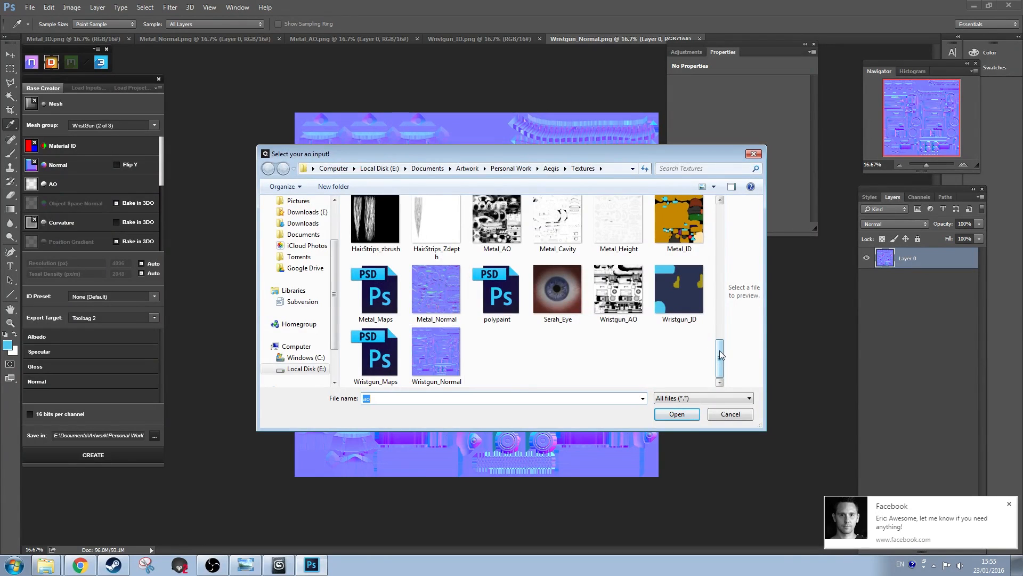
double_click(619, 290)
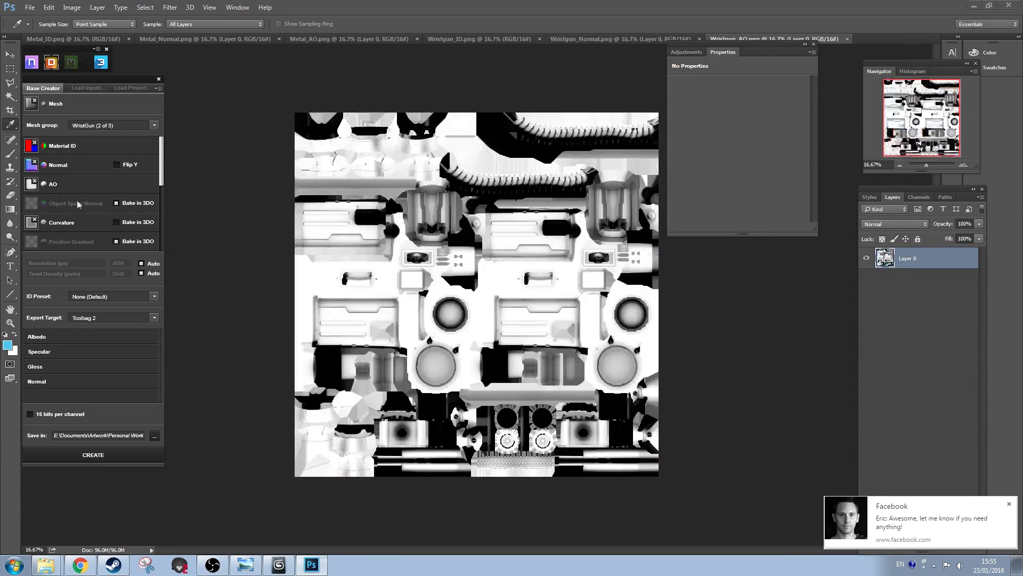
click(1009, 504)
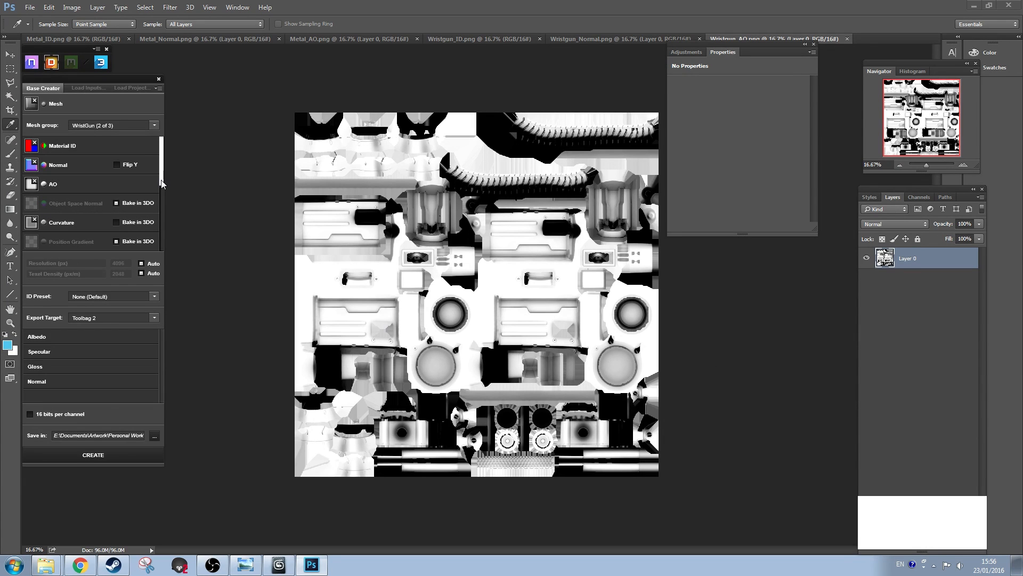
Step: Change the mesh group to Body and load Body_ID as its material ID map
mouse_move(161, 180)
mouse_down()
mouse_move(163, 244)
mouse_move(163, 181)
mouse_up()
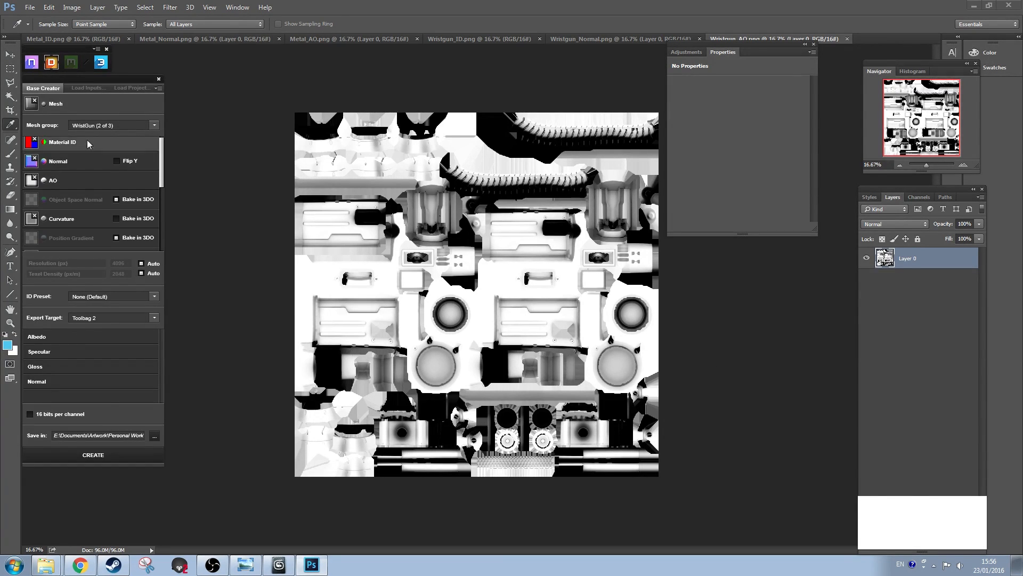
click(112, 125)
click(53, 158)
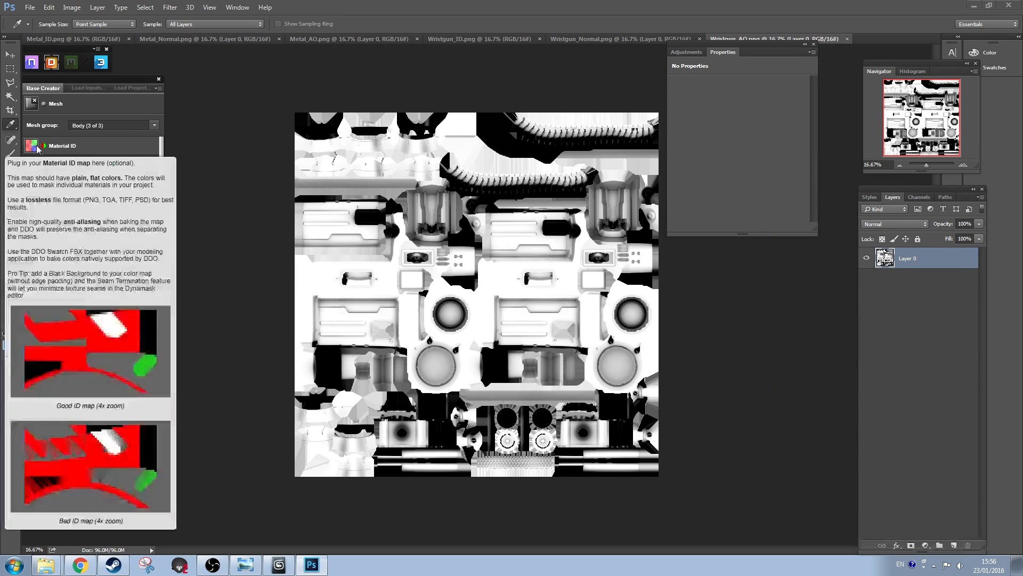
click(32, 145)
drag(719, 221, 719, 290)
click(558, 224)
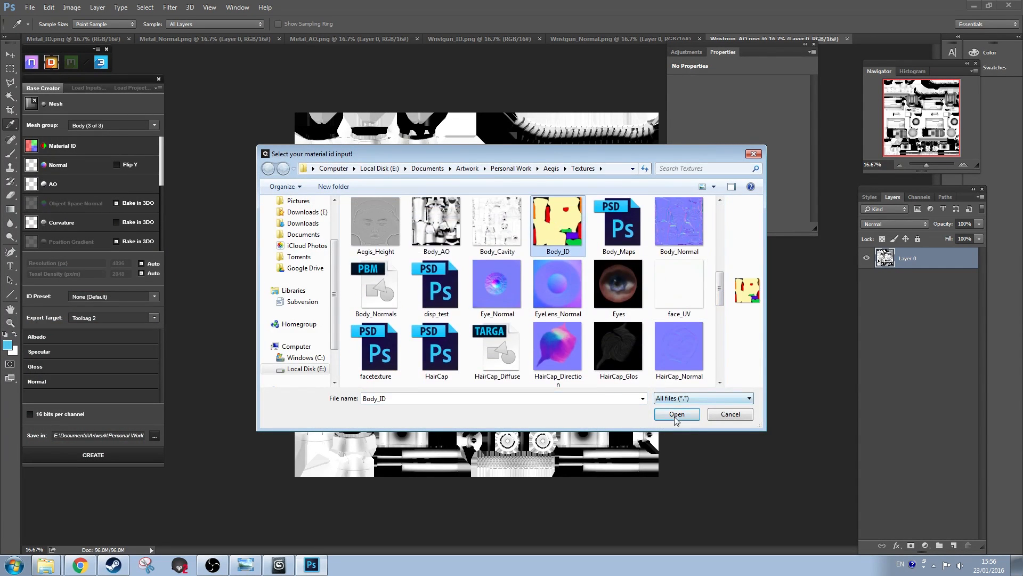
click(675, 418)
Step: Load Body_Normal as the normal map and Body_AO as the AO map for the Body group
click(32, 165)
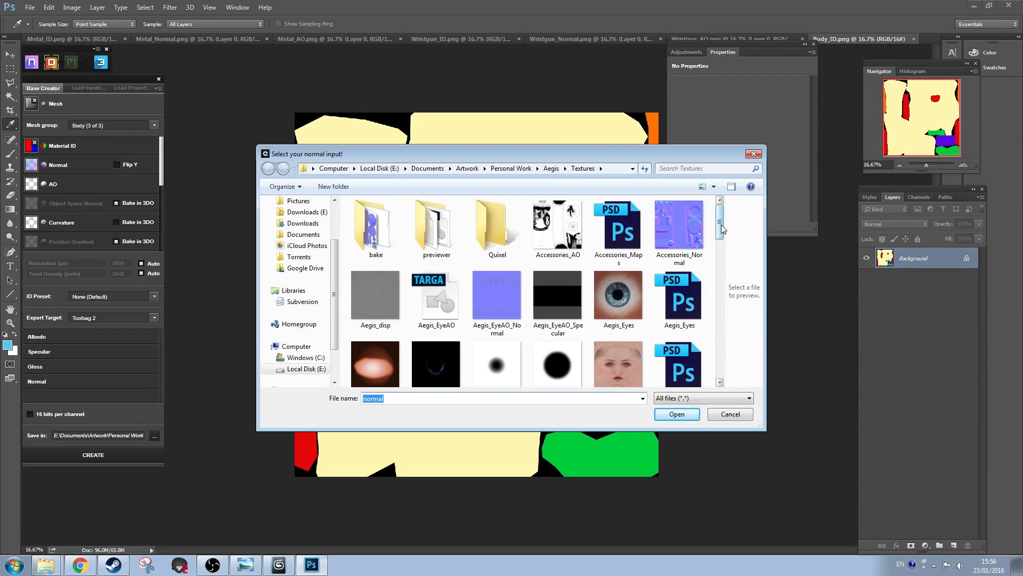
drag(722, 229, 721, 285)
click(678, 291)
click(667, 417)
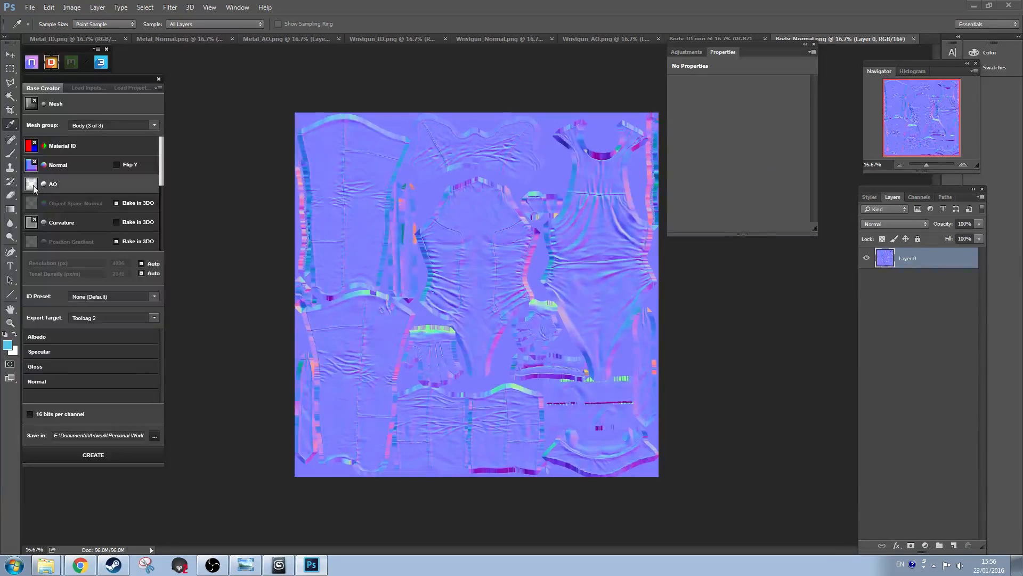
drag(721, 230, 720, 285)
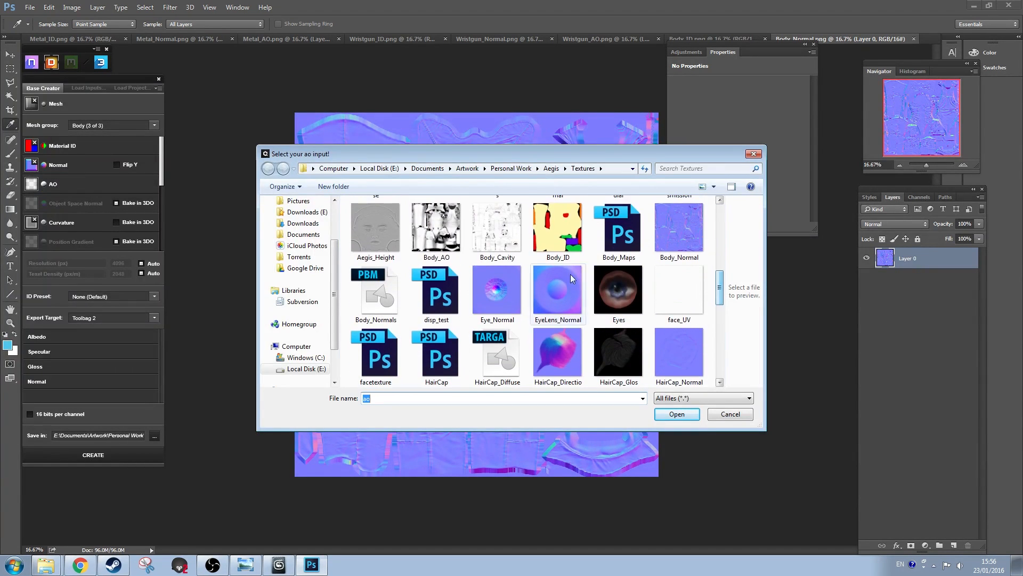
click(437, 234)
click(676, 414)
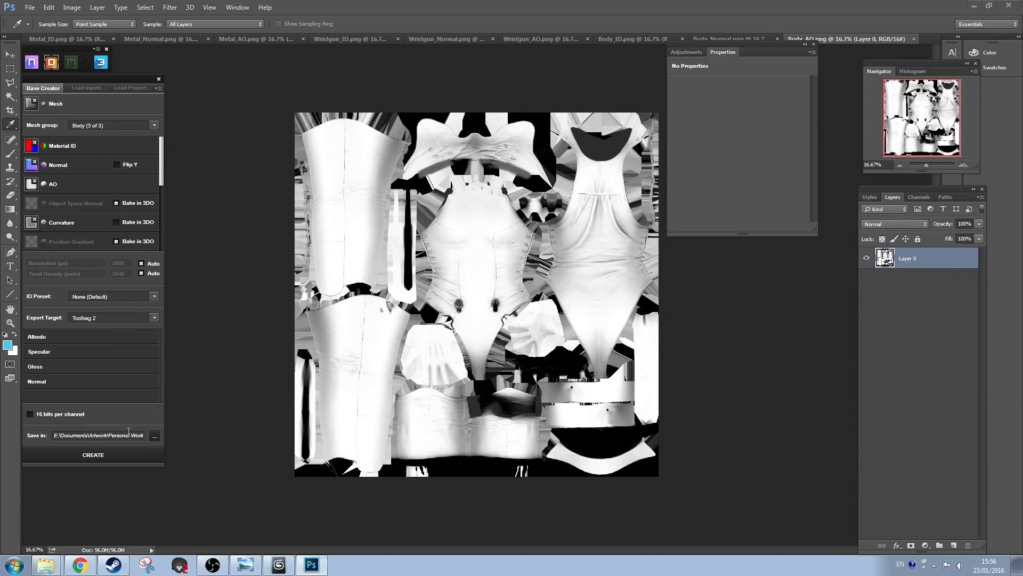
Step: Set the project's save location to the Aegis\Textures\Quixel\Timelapse folder and create the project
drag(130, 434, 145, 441)
click(155, 436)
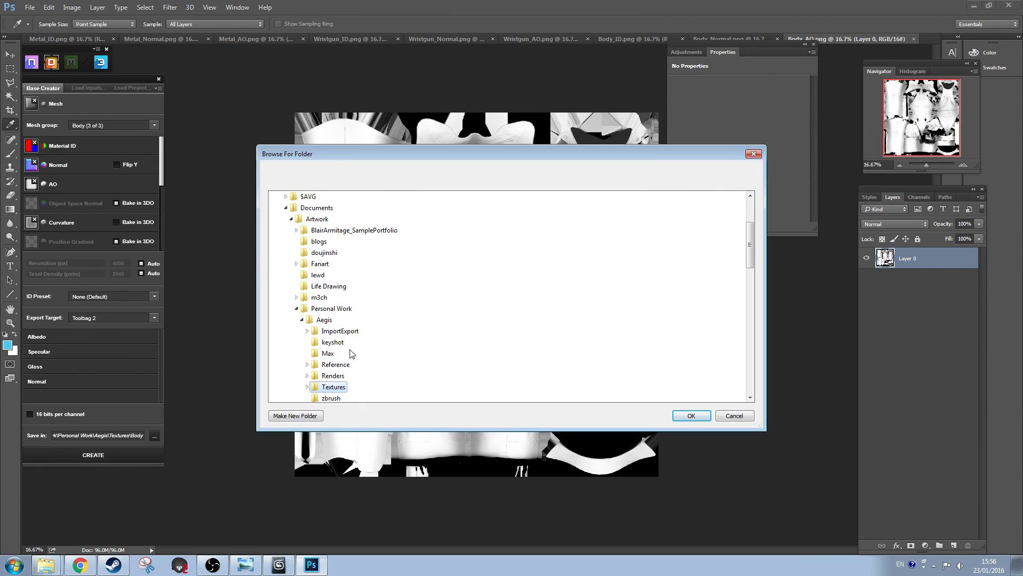
scroll(367, 350, down, 3)
click(307, 298)
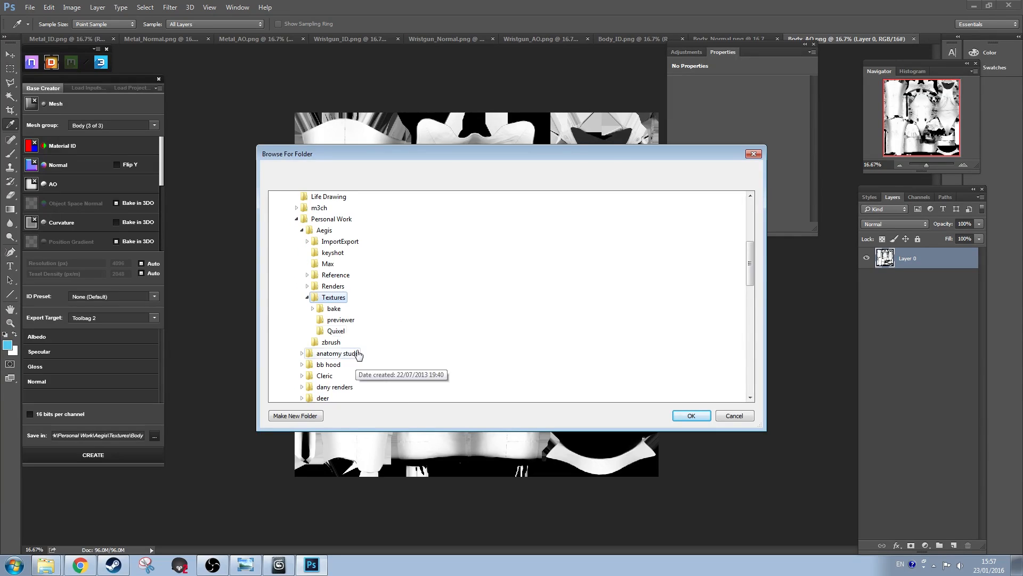
click(333, 330)
click(692, 415)
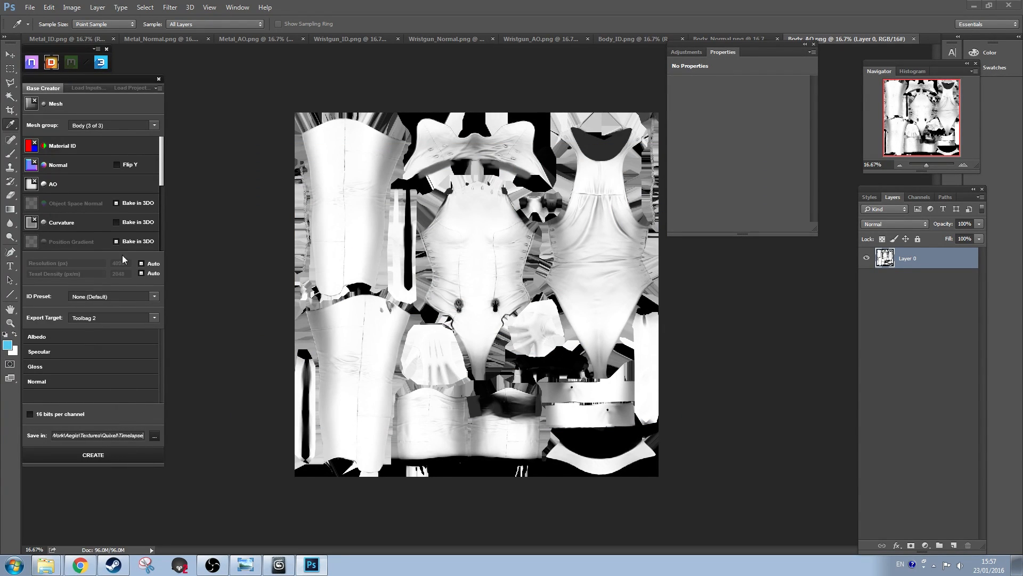
click(98, 460)
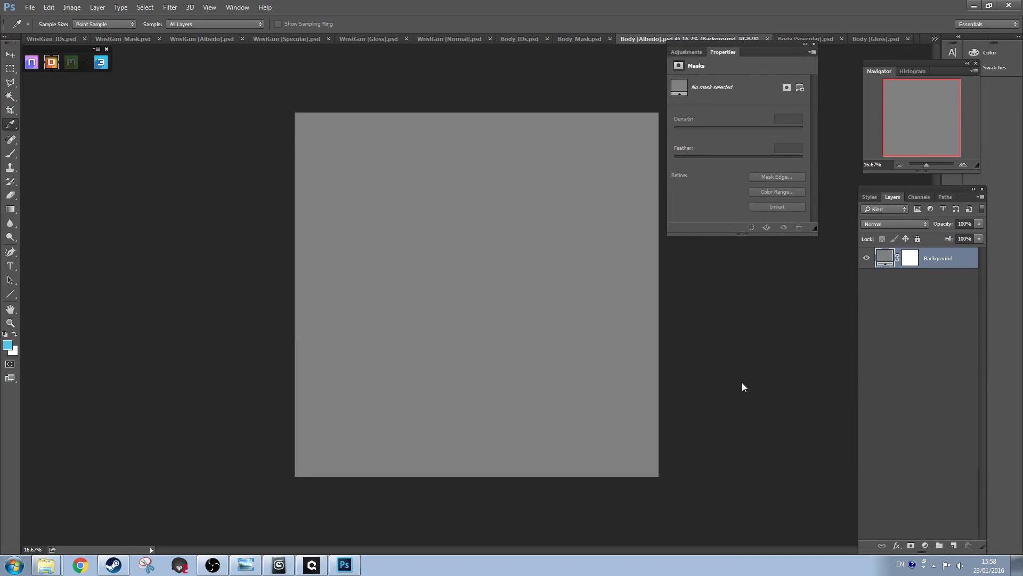
Step: Narrow and reposition the 3D preview window so it sits between the DDO layer stack and the Photoshop layers
click(513, 297)
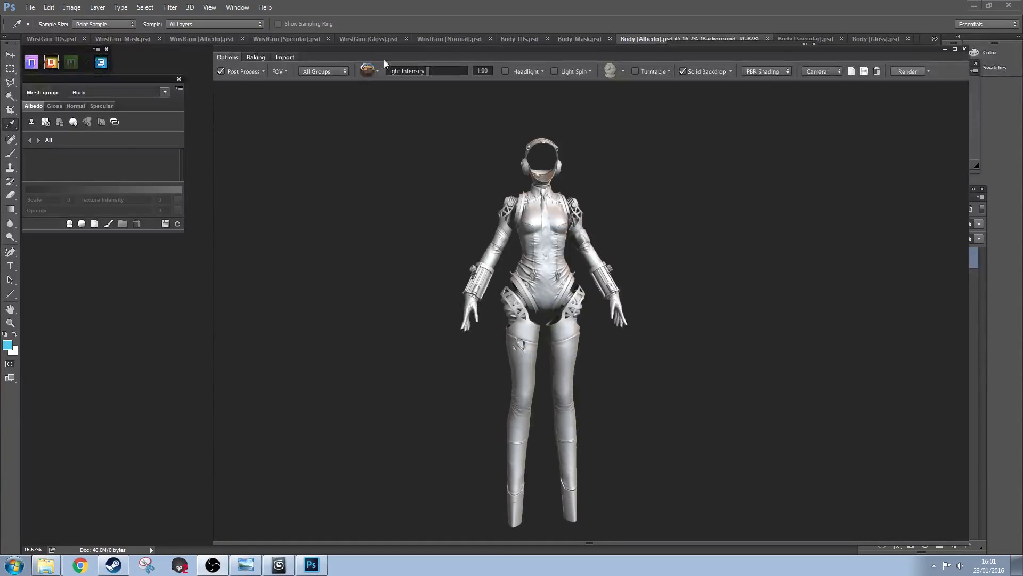
drag(376, 50, 353, 47)
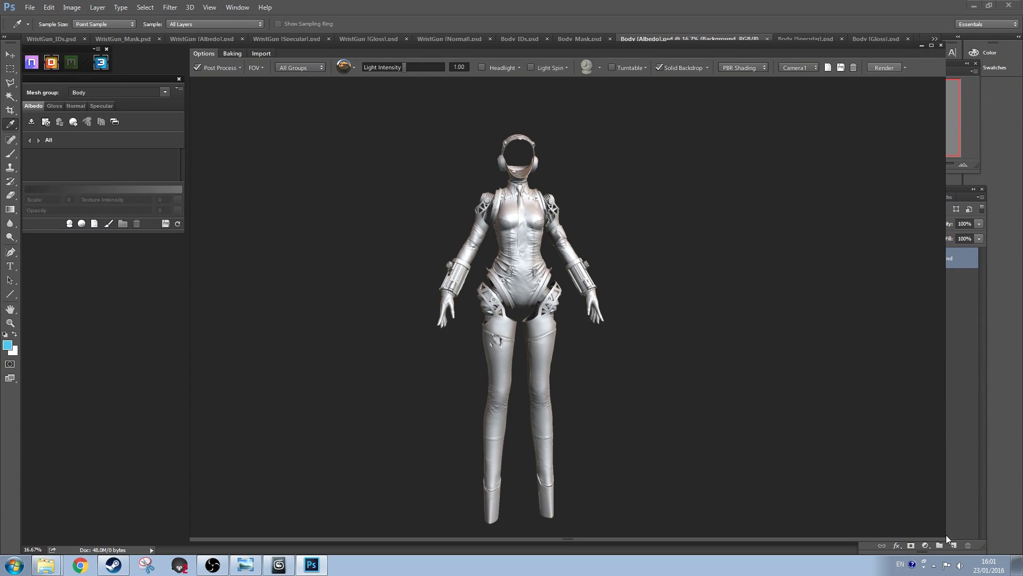
drag(946, 536, 846, 533)
drag(534, 46, 536, 53)
drag(474, 291, 552, 179)
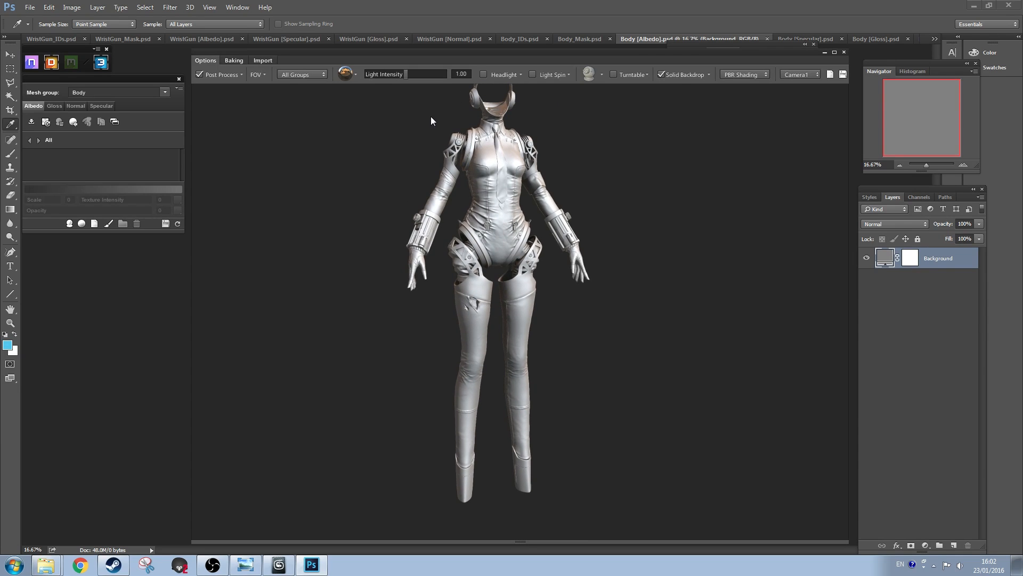
Step: Preview the Metals, WristGun and Body mesh groups one at a time, then show All Groups and inspect the upper body
click(318, 74)
click(298, 96)
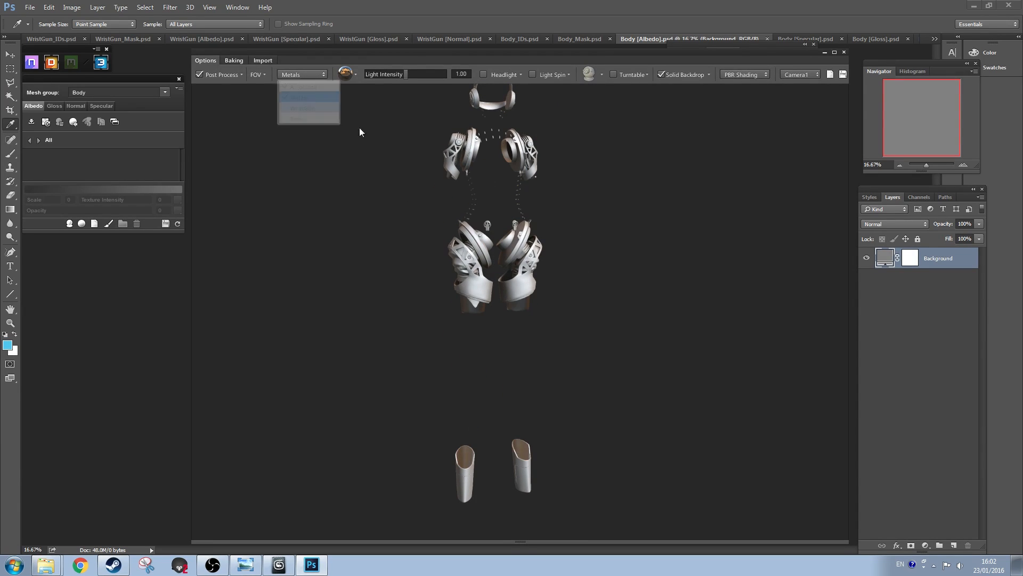
mouse_move(488, 215)
mouse_down()
mouse_move(515, 215)
mouse_move(505, 217)
mouse_up()
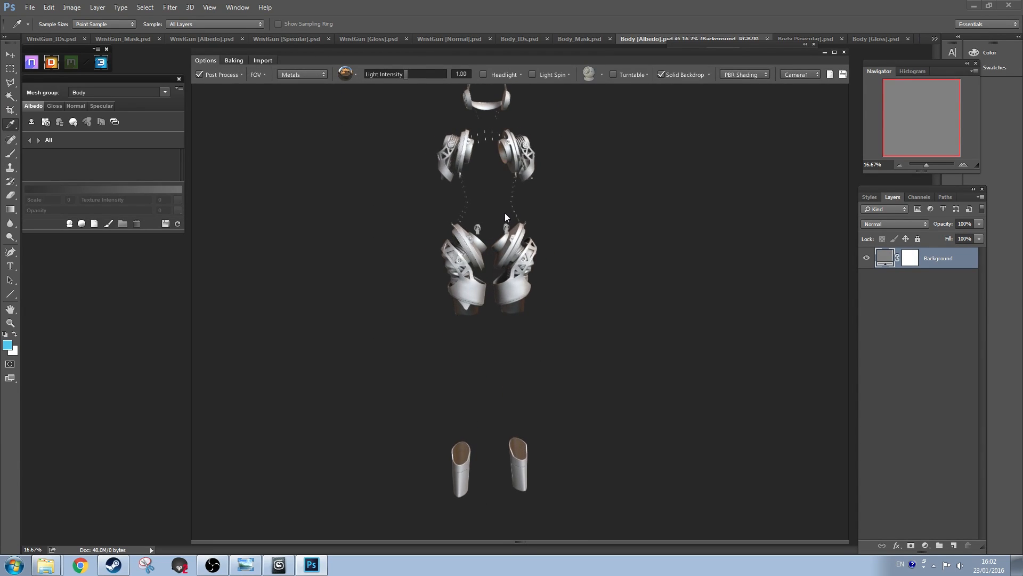
click(306, 73)
click(301, 108)
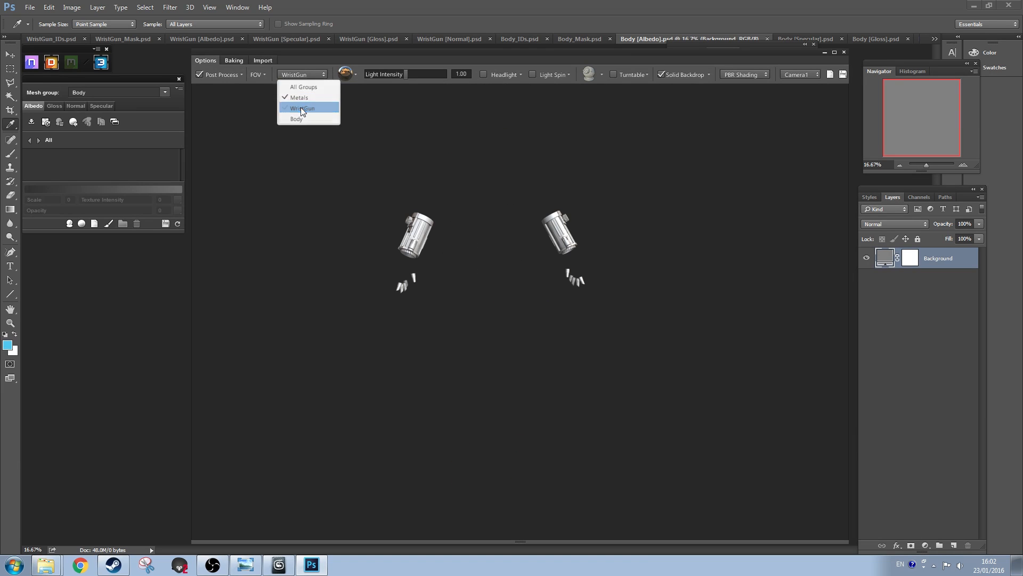
click(302, 76)
click(297, 115)
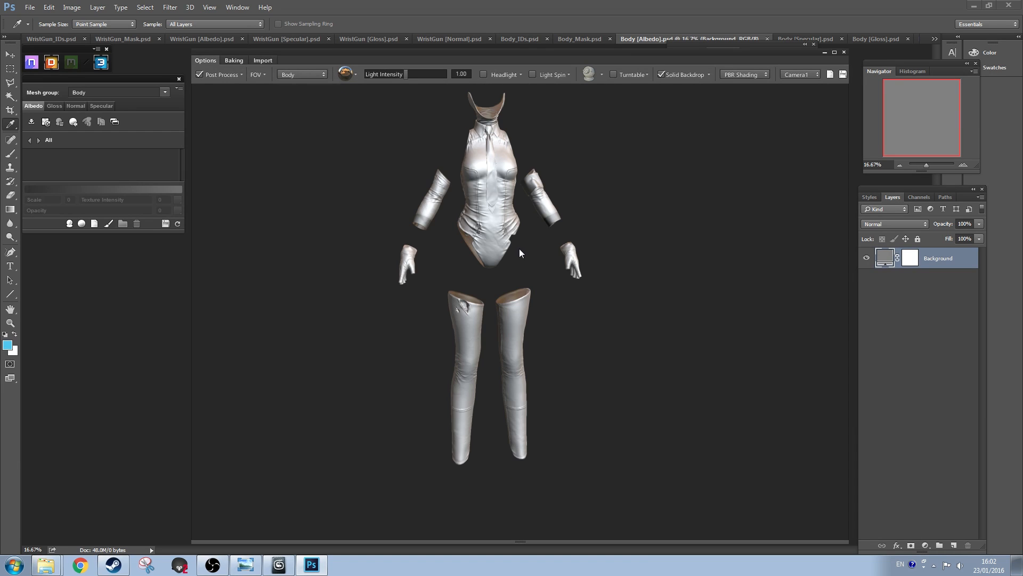
drag(515, 207, 510, 207)
click(312, 76)
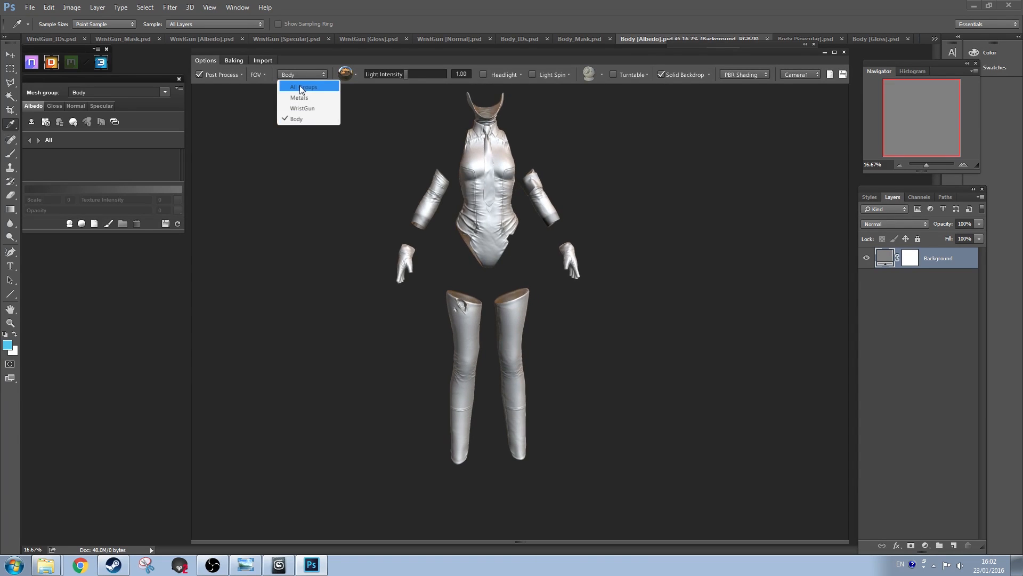
click(300, 85)
scroll(523, 309, up, 5)
drag(516, 307, 713, 296)
mouse_move(463, 320)
mouse_down()
mouse_move(503, 312)
mouse_move(731, 329)
mouse_move(537, 321)
mouse_move(558, 321)
mouse_move(492, 339)
mouse_move(557, 338)
mouse_up()
scroll(570, 341, up, 3)
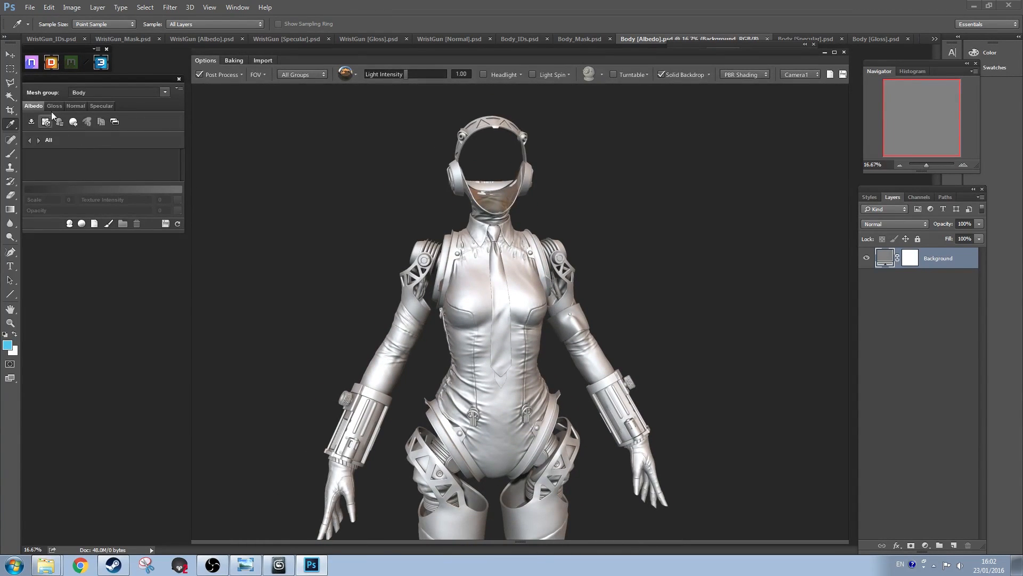
Step: Save the DDO project with Body kept as the active mesh group
click(85, 93)
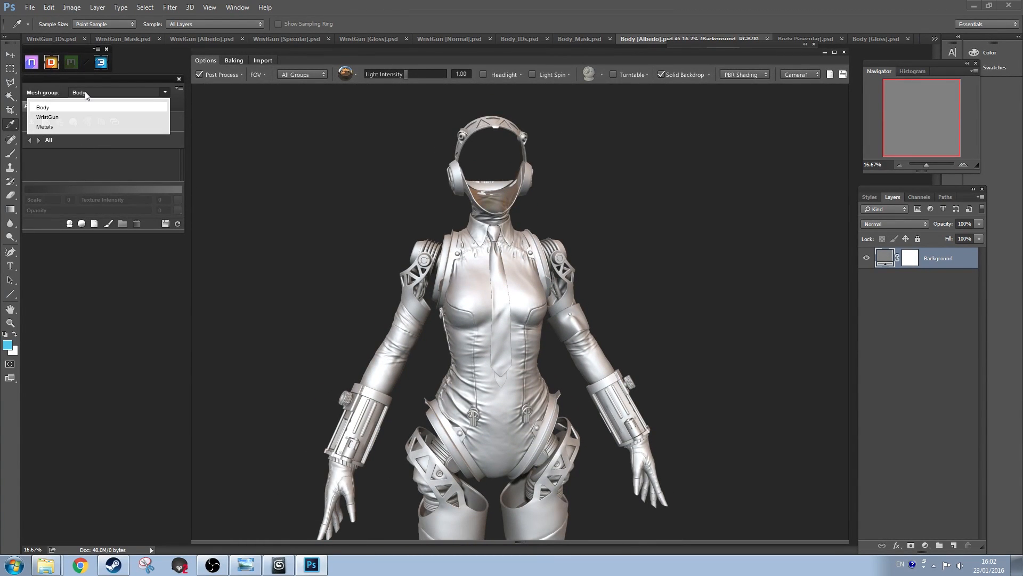
click(85, 93)
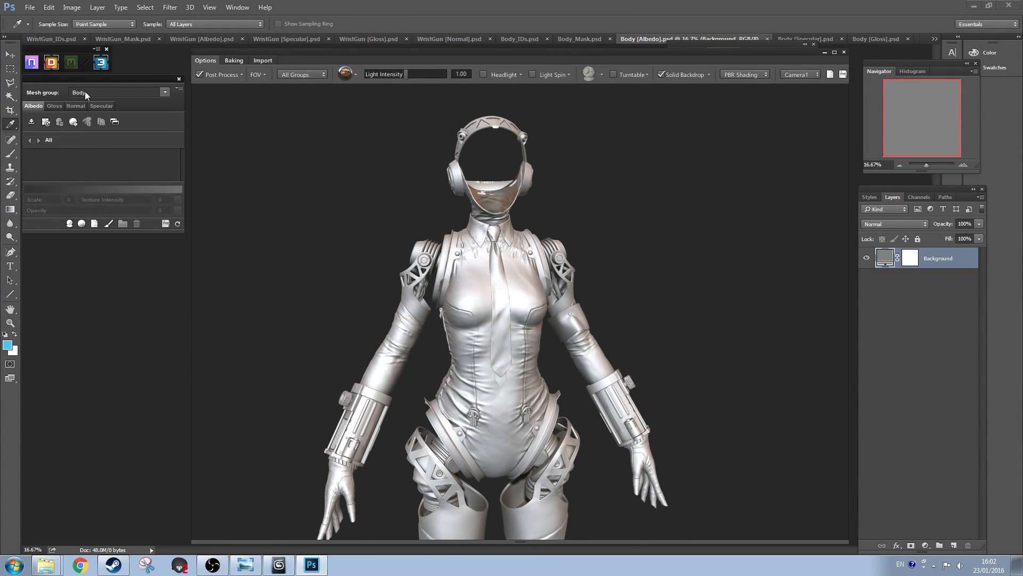
click(179, 89)
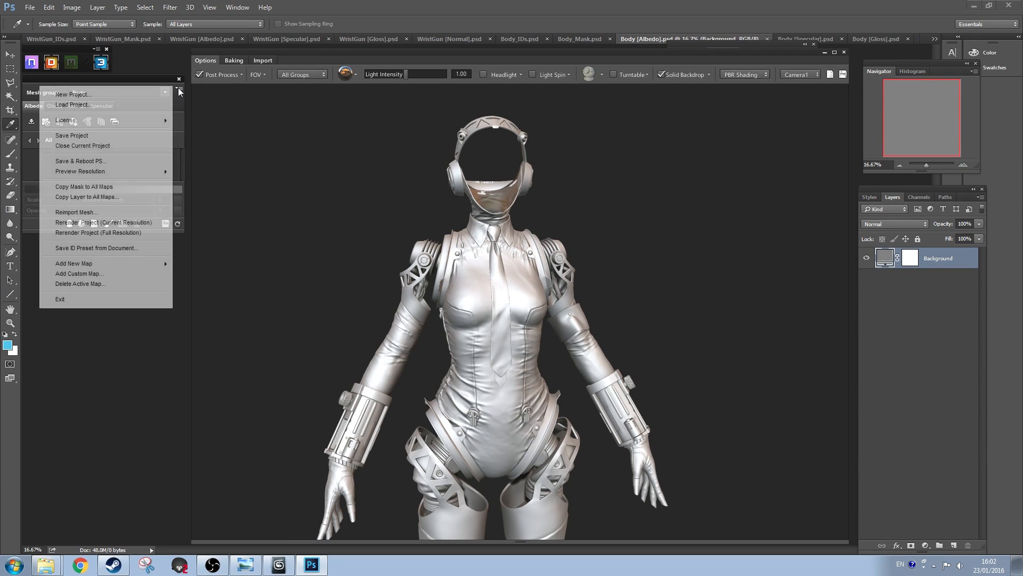
click(80, 136)
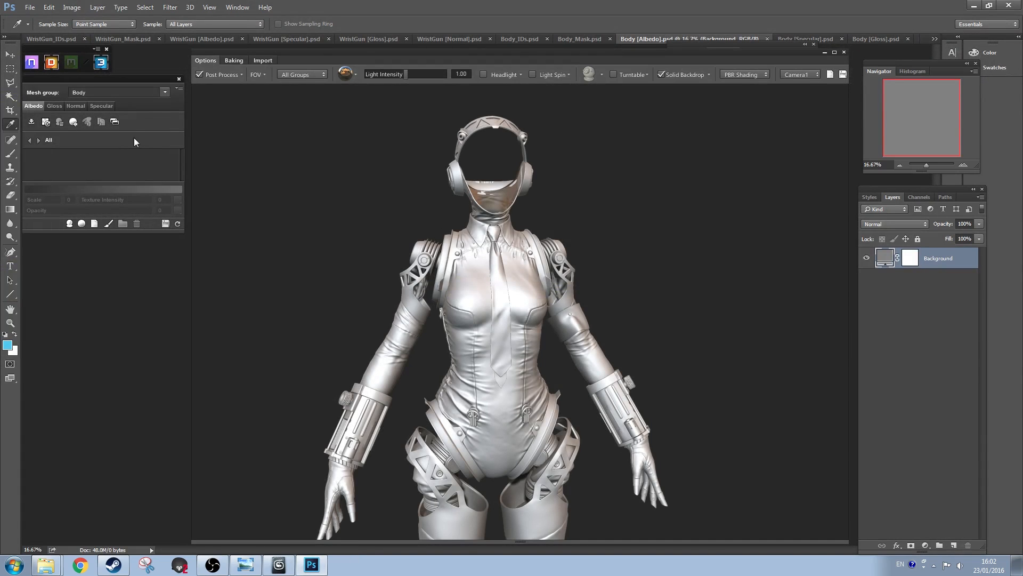
Step: Browse the Plastic, Rubber and PVC categories of the material library and preview Worn PVC Plastic (NES Light Grey)
click(69, 222)
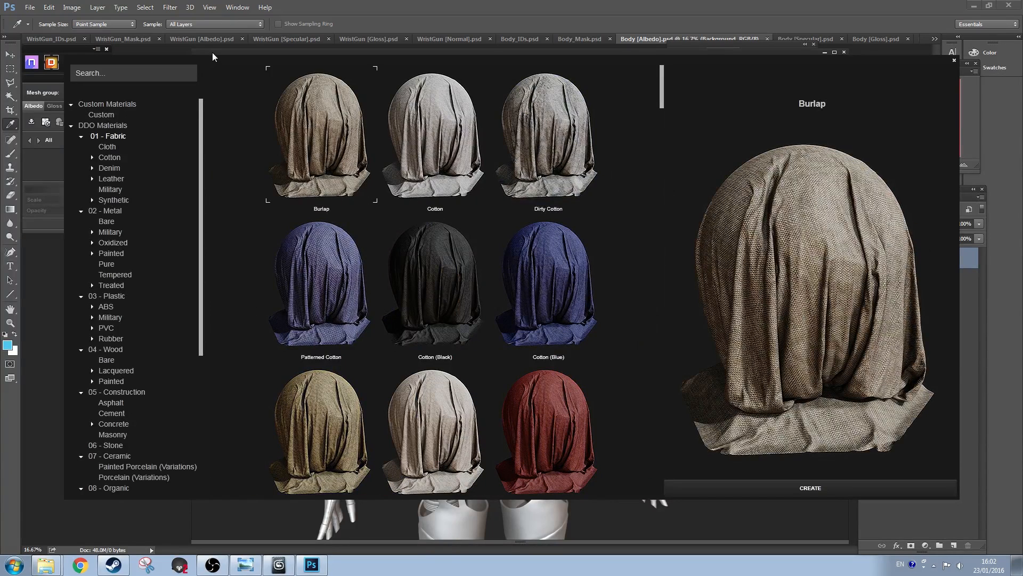
scroll(124, 318, down, 1)
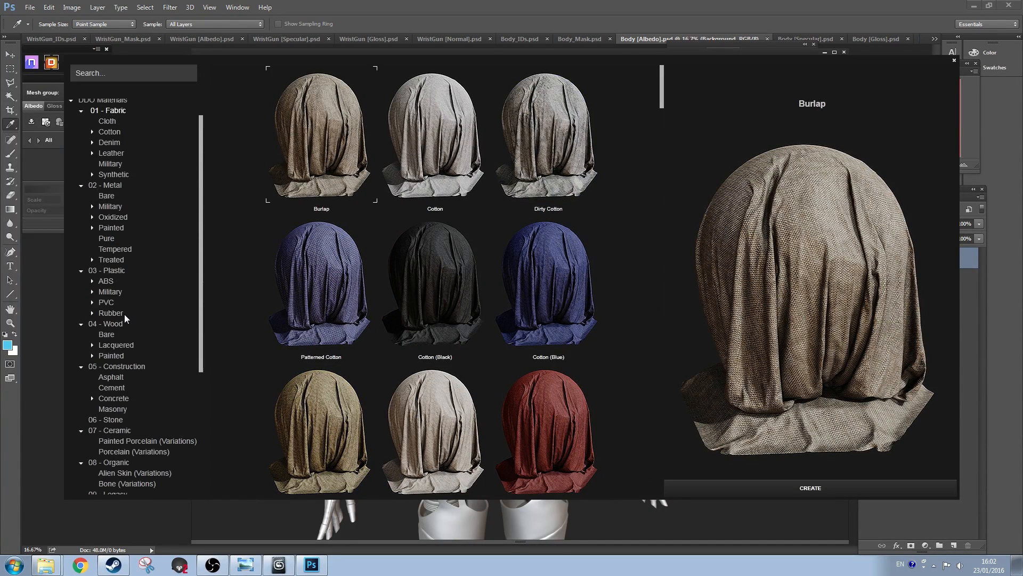
click(112, 270)
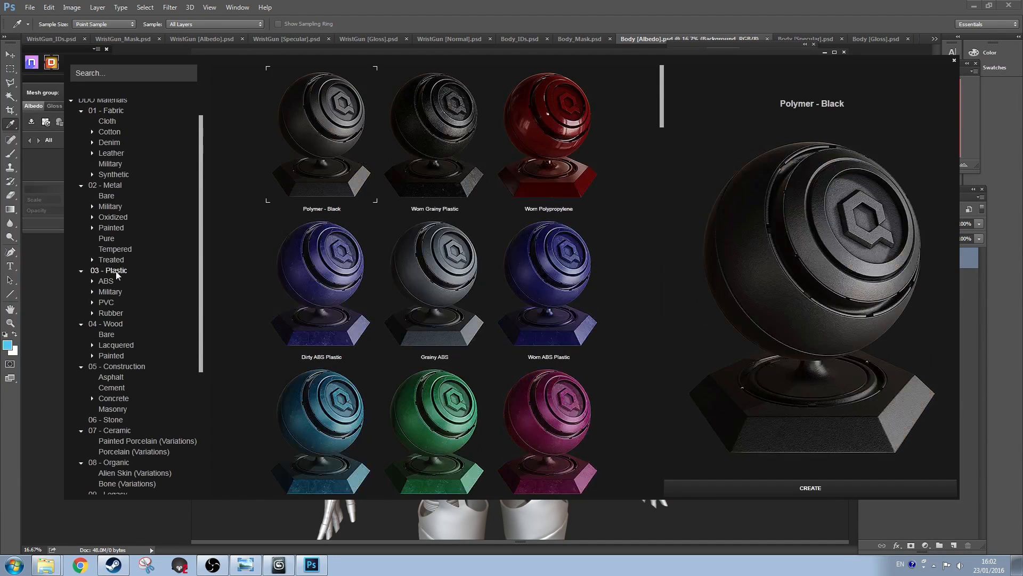
scroll(397, 316, down, 1)
scroll(397, 316, down, 3)
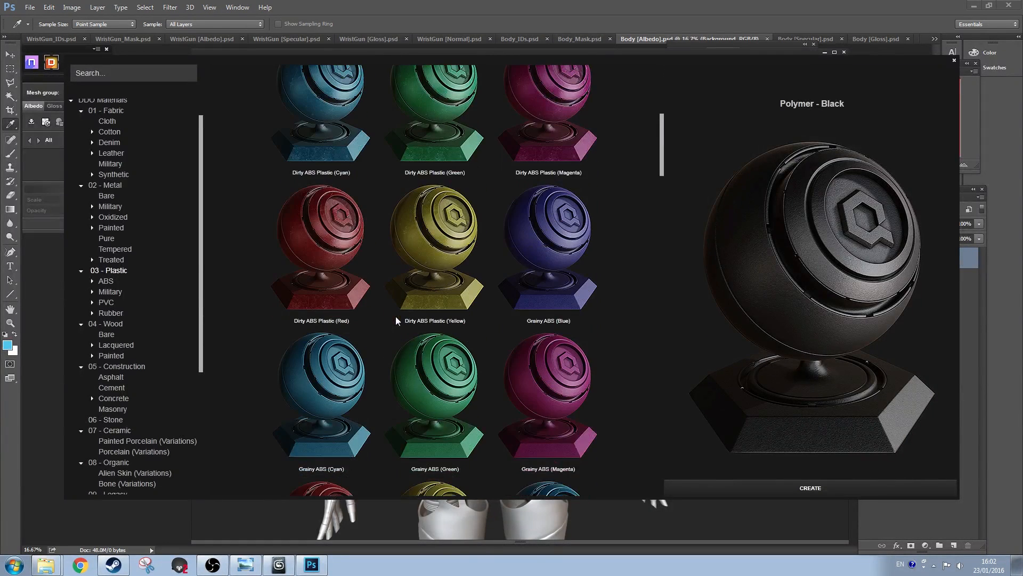
click(113, 313)
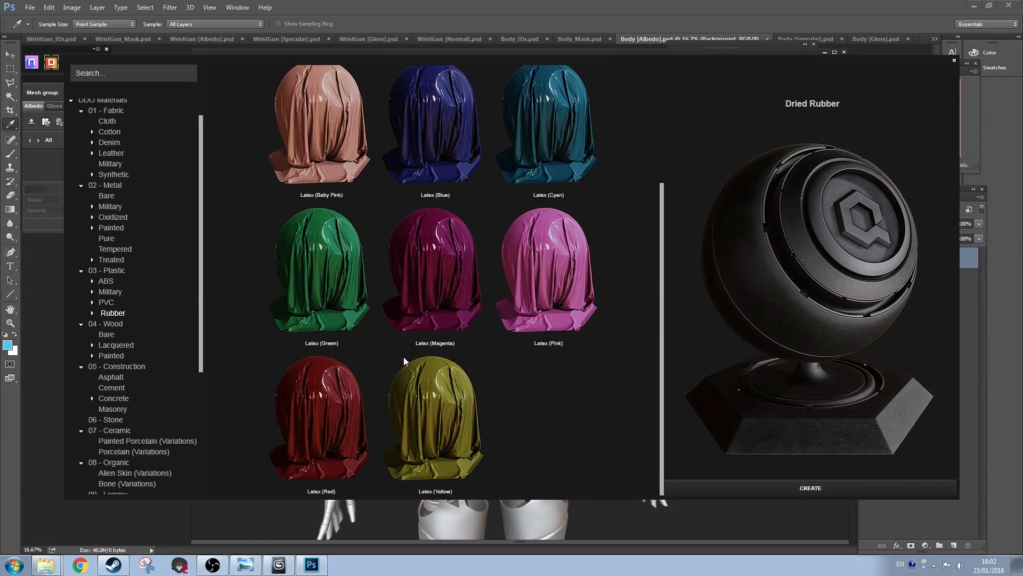
click(107, 303)
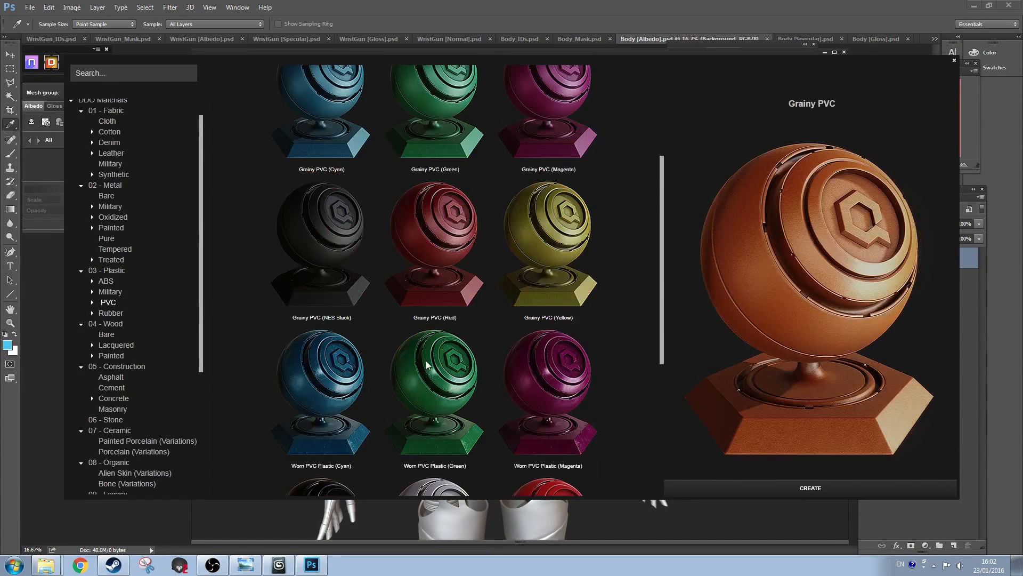
scroll(426, 365, down, 2)
click(428, 399)
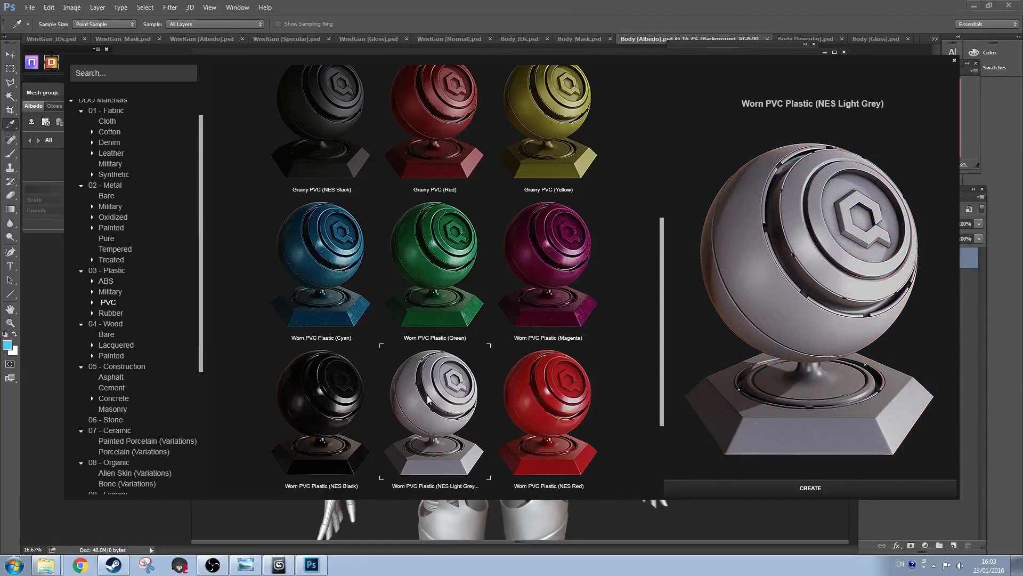
scroll(427, 399, down, 1)
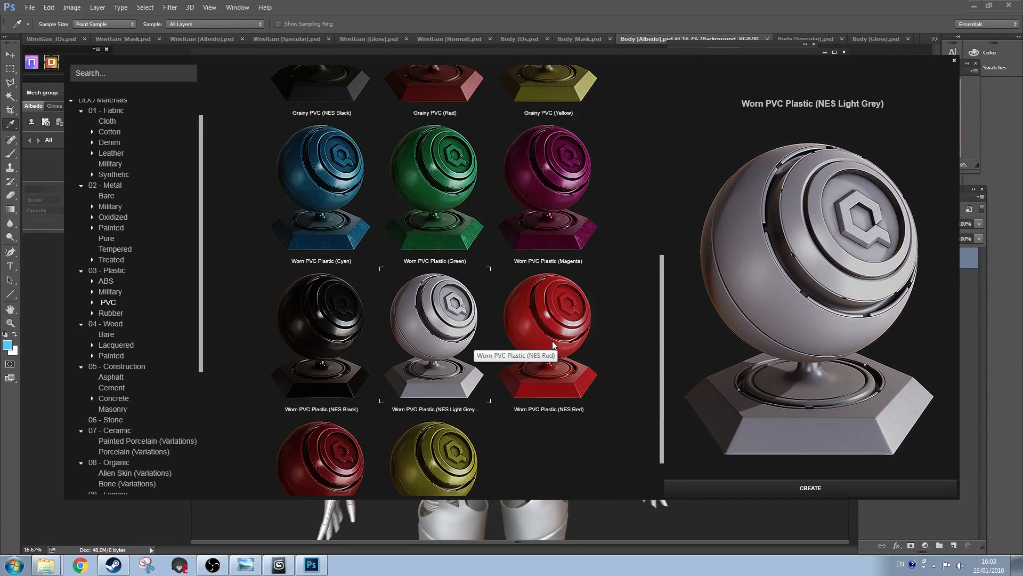
scroll(446, 403, down, 1)
scroll(445, 400, up, 5)
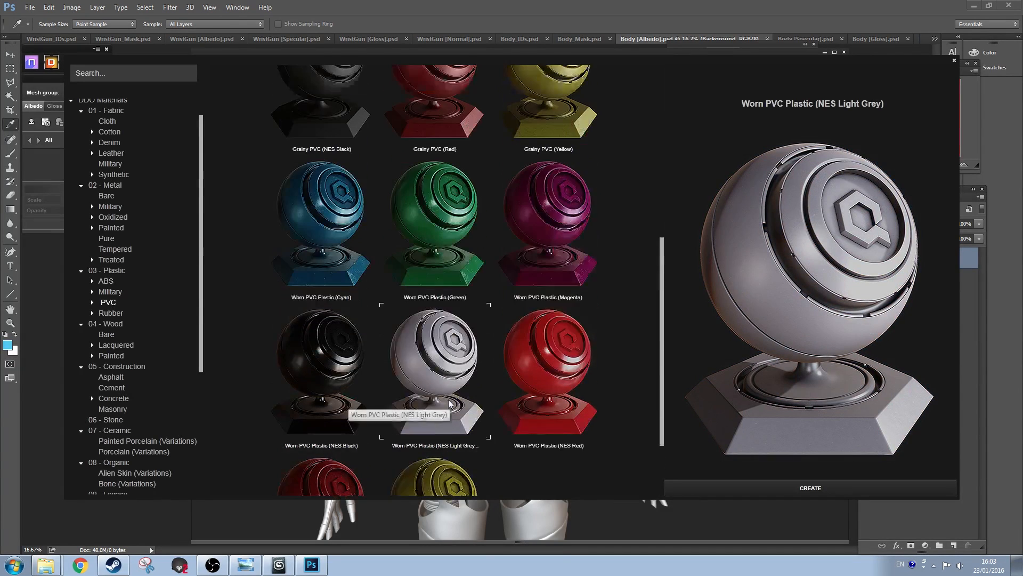
scroll(449, 401, up, 2)
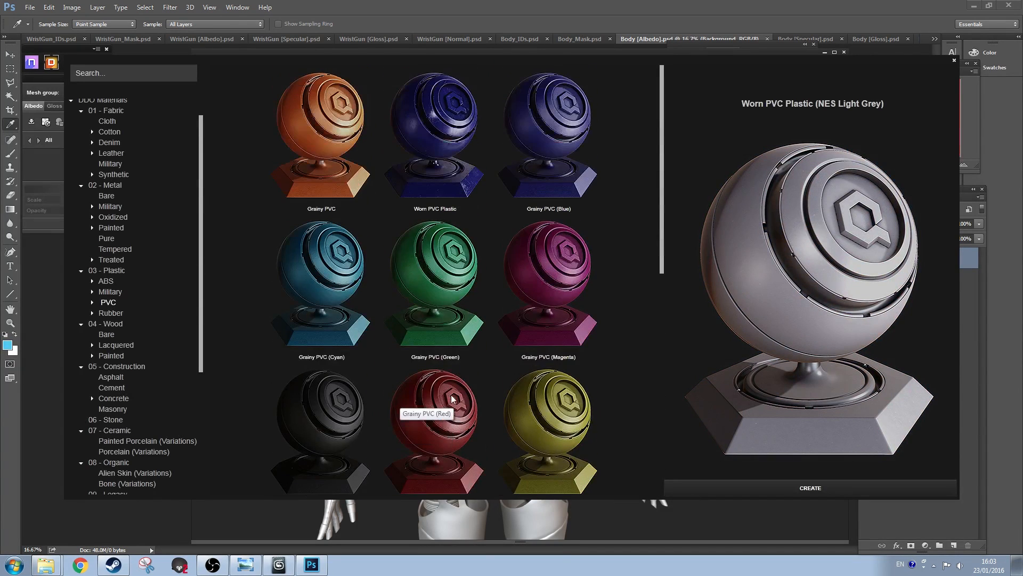
Step: Add the Latex (Baby Pink) material from the Rubber category to the Body mesh group
click(113, 312)
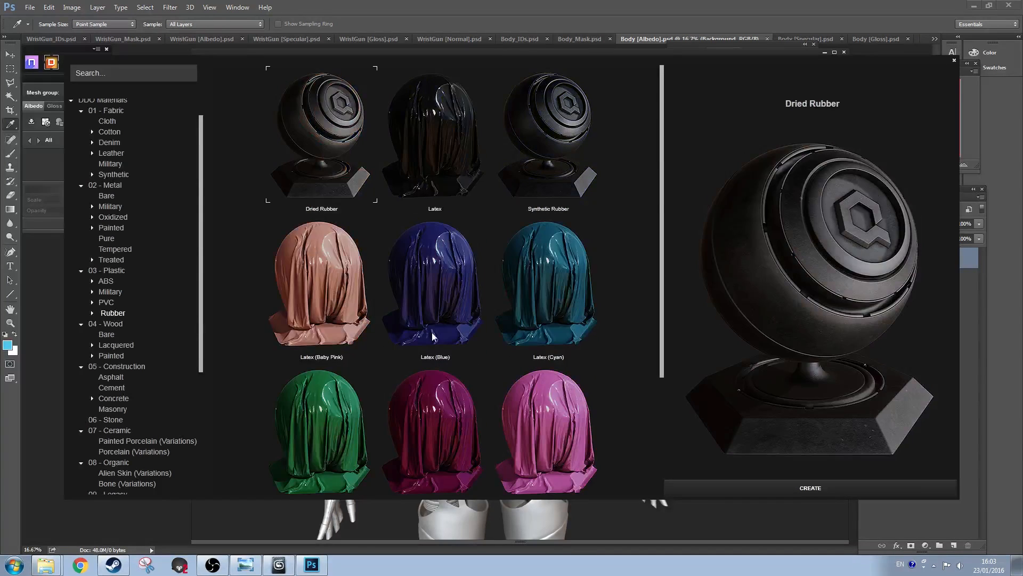
scroll(431, 332, down, 3)
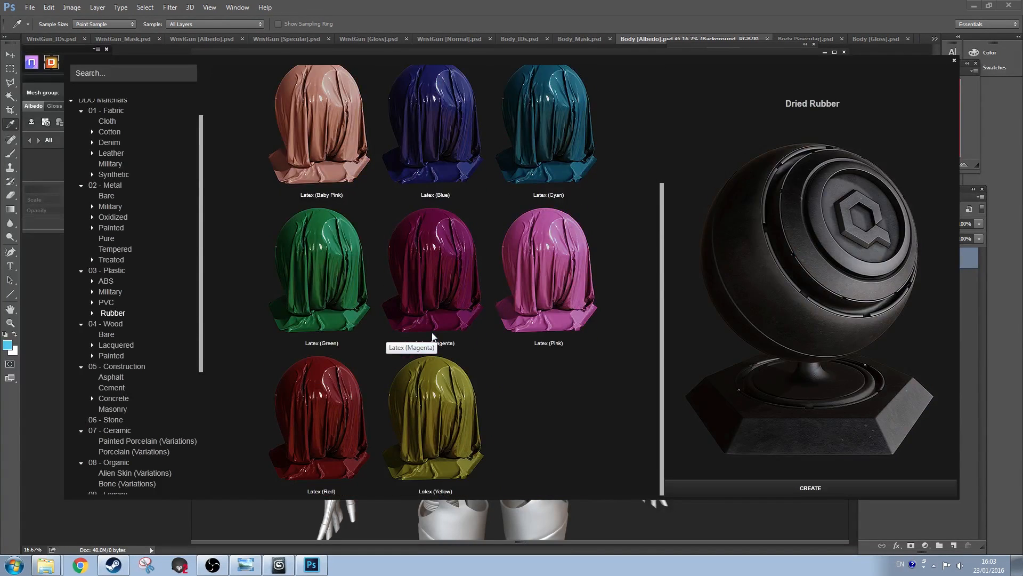
scroll(432, 337, up, 2)
click(337, 201)
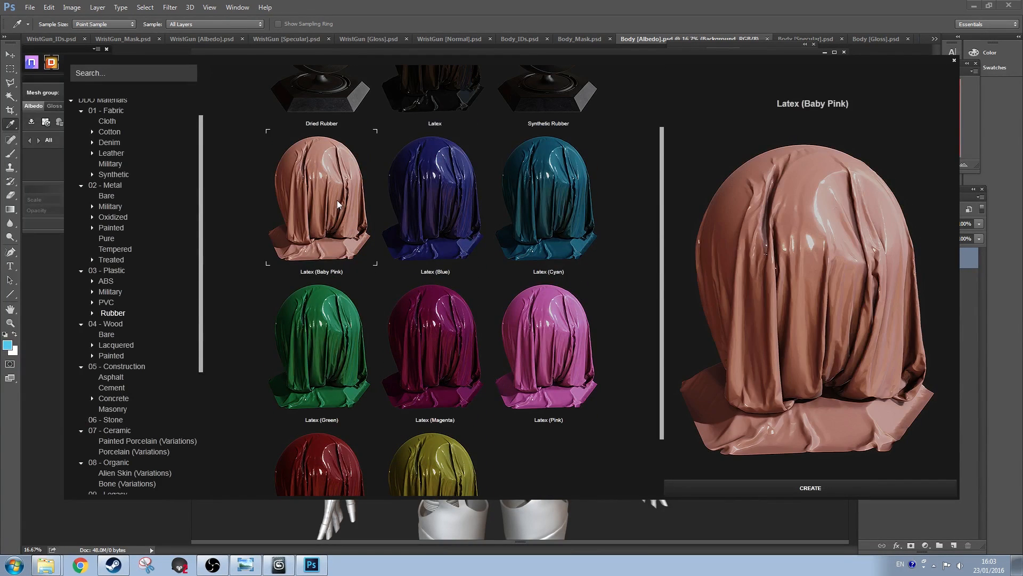
click(728, 488)
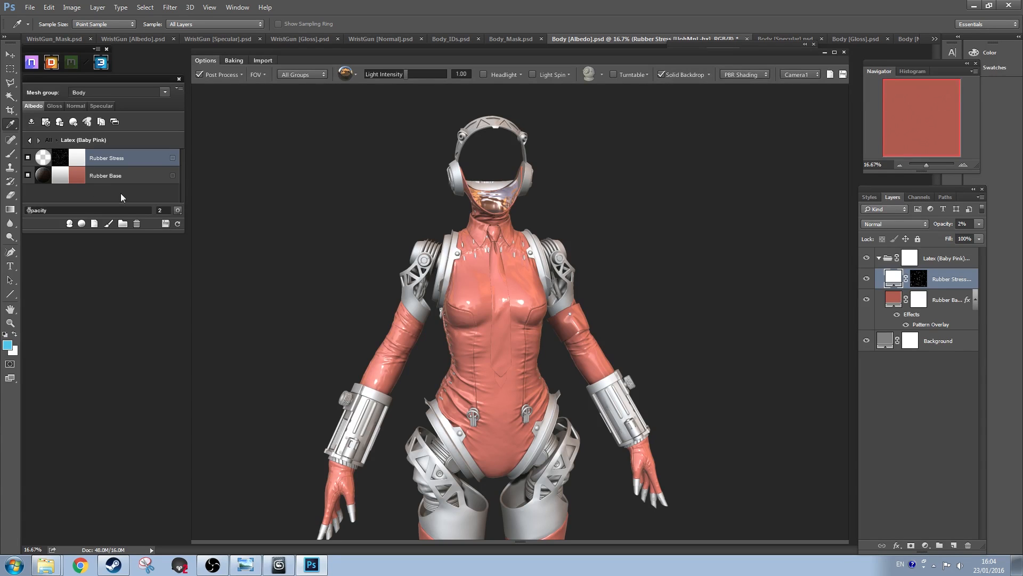
Step: Mask the Latex (Baby Pink) material group to the pale yellow bodysuit ID, FFF7B0, in the Body mesh group
drag(528, 382, 526, 337)
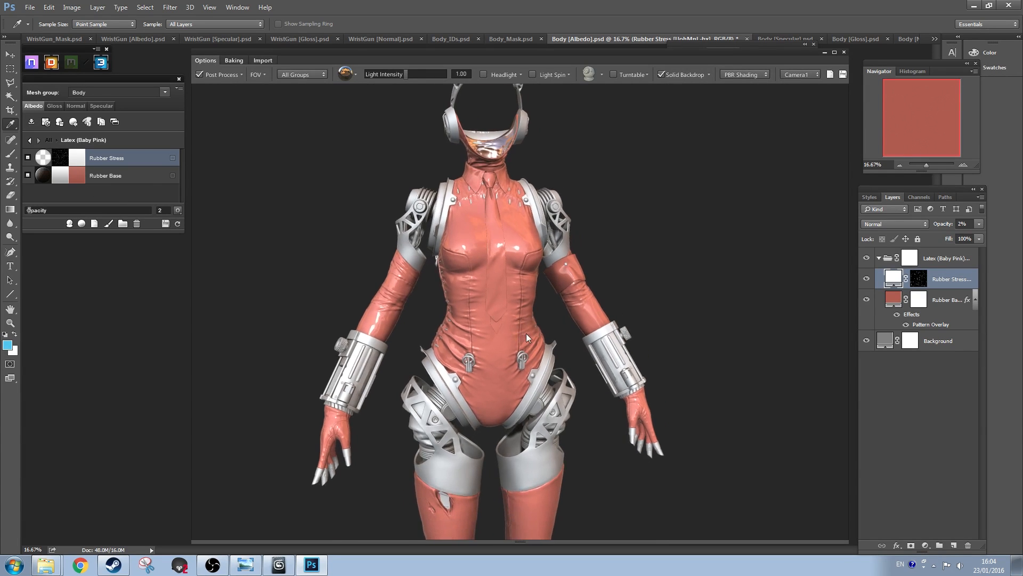
click(30, 140)
right_click(140, 157)
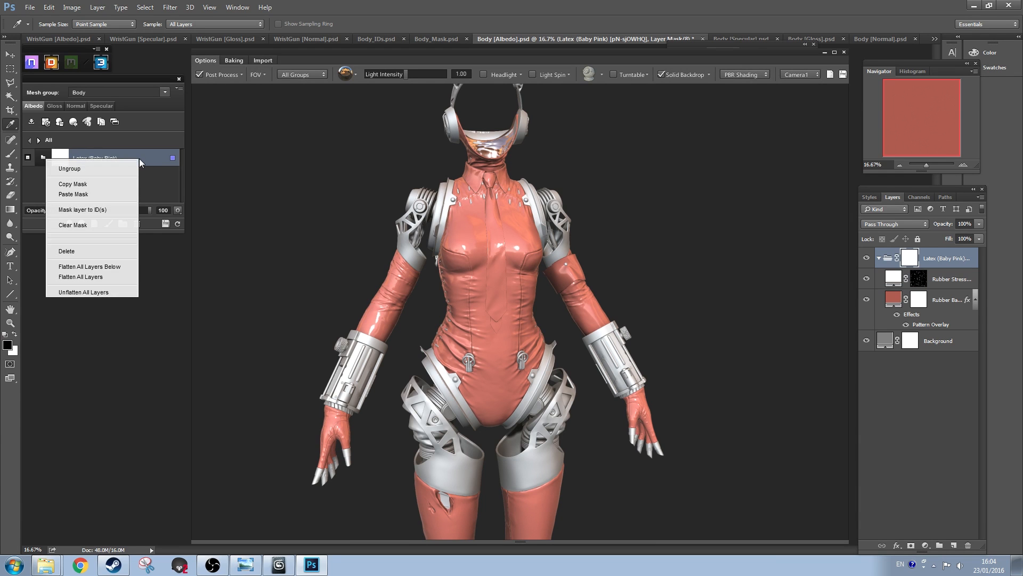
click(96, 210)
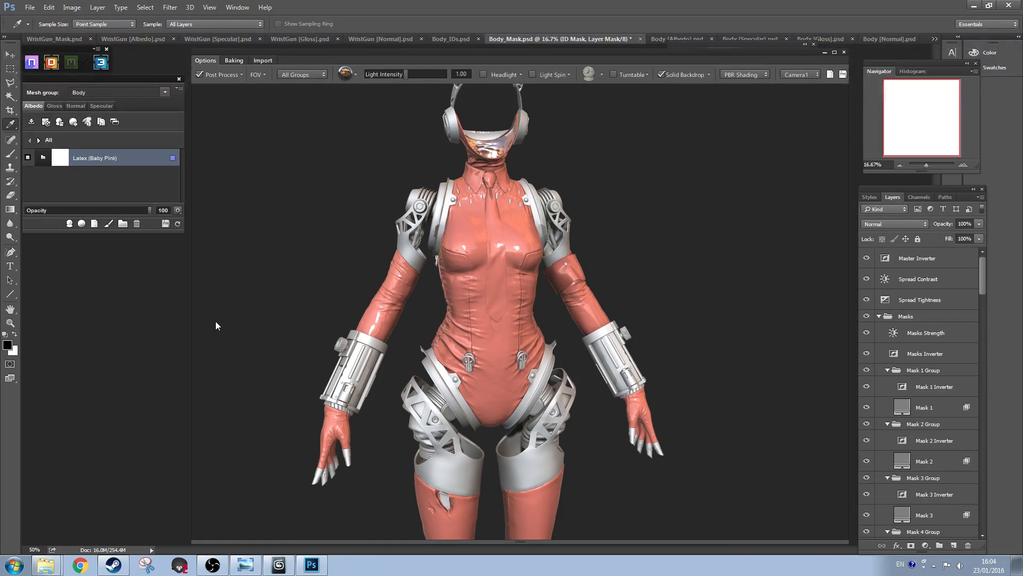
click(481, 208)
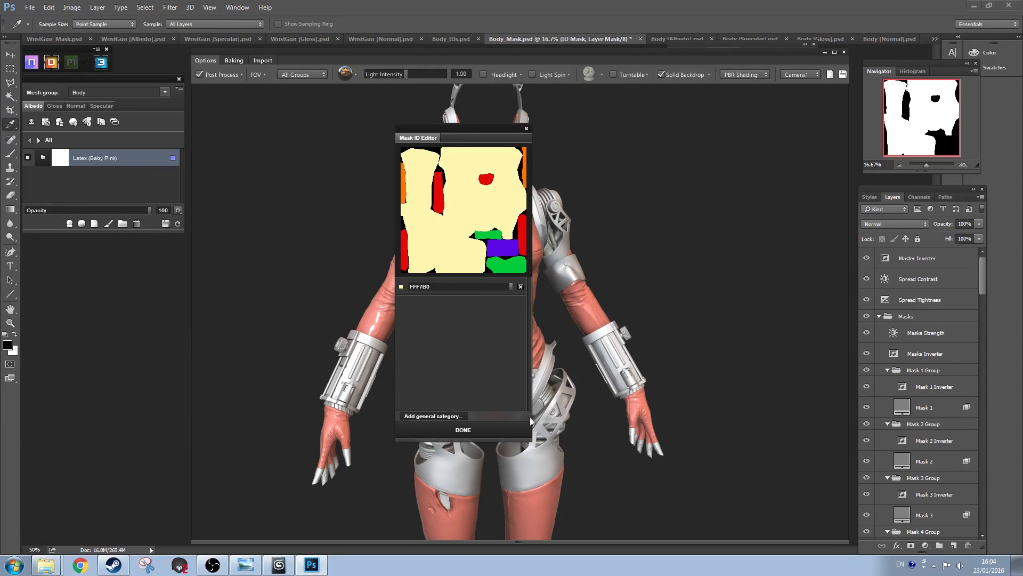
click(460, 429)
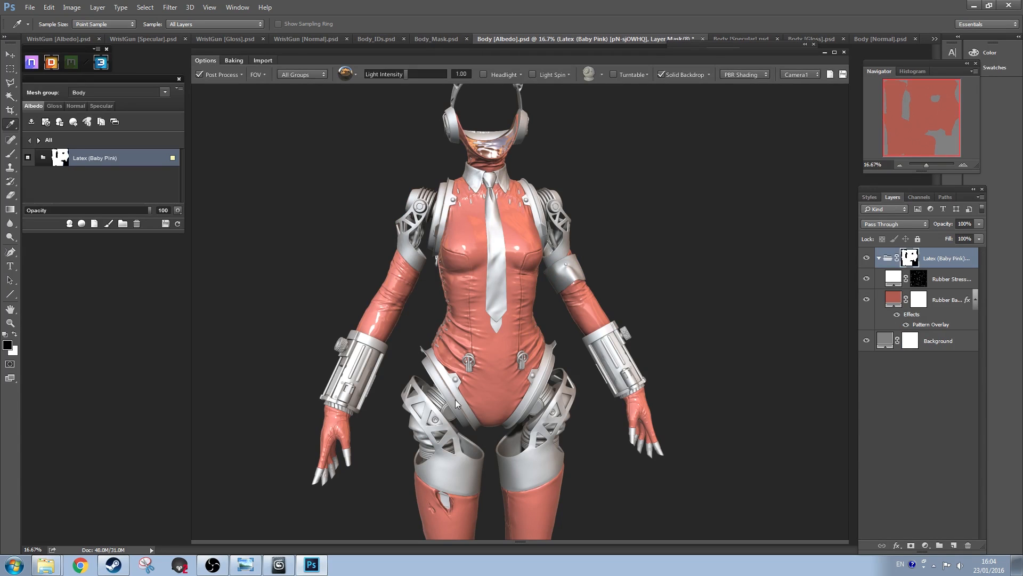
Step: Set the albedo colour of the latex material's Rubber Base layer to light grey #ababab
click(42, 157)
drag(618, 354, 605, 332)
scroll(606, 332, down, 2)
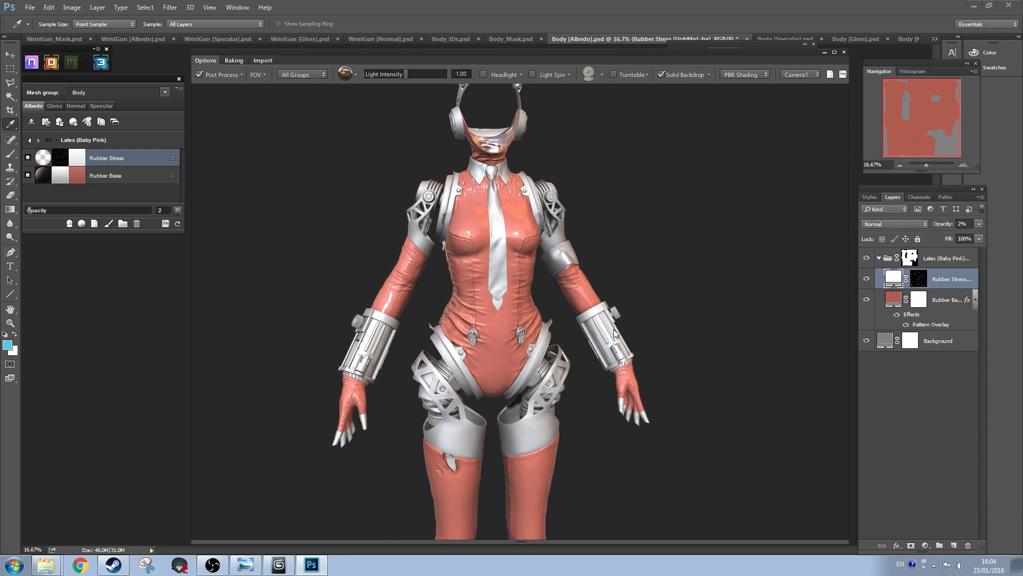
click(80, 178)
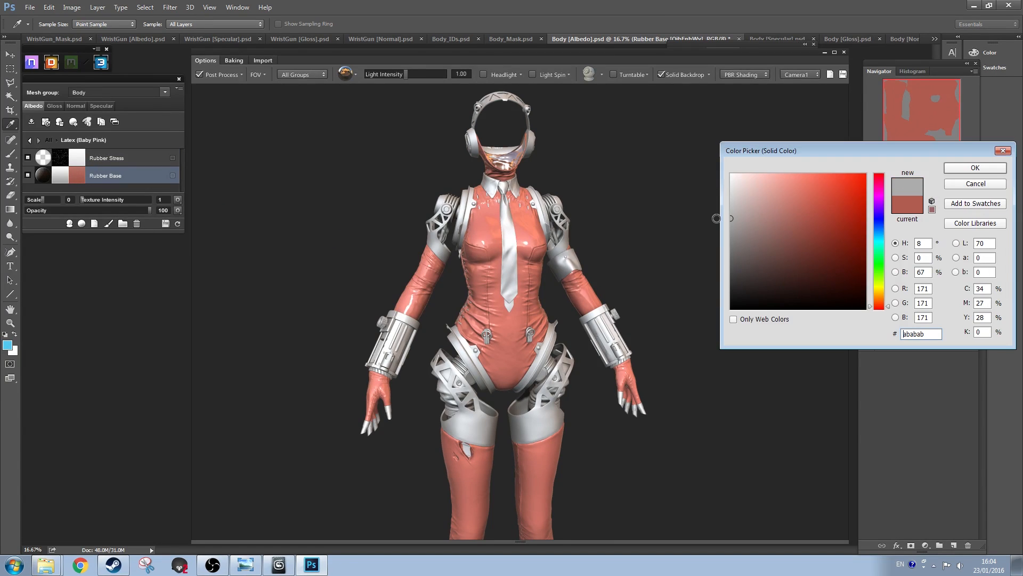
key(Return)
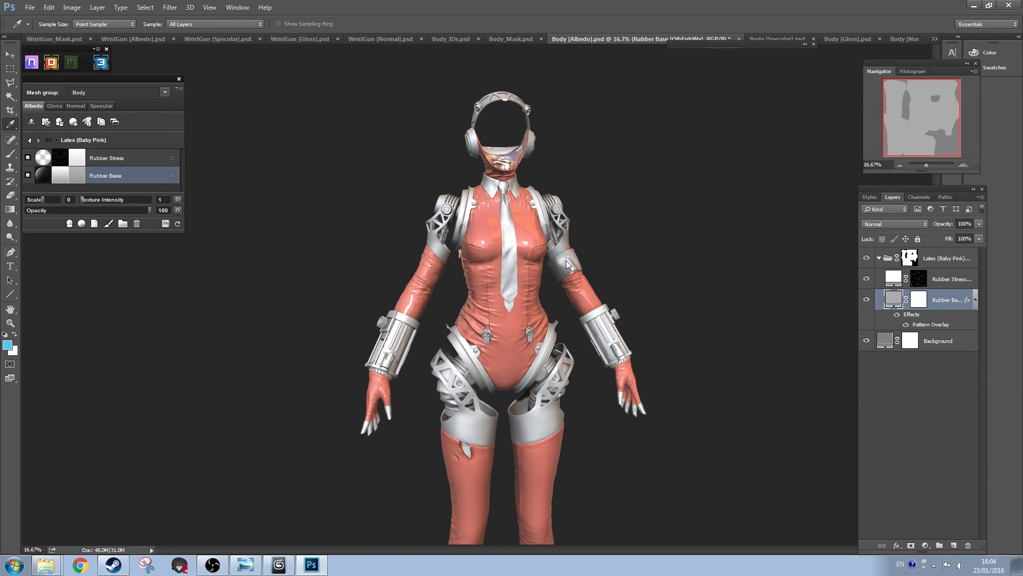
click(566, 260)
drag(611, 318, 594, 314)
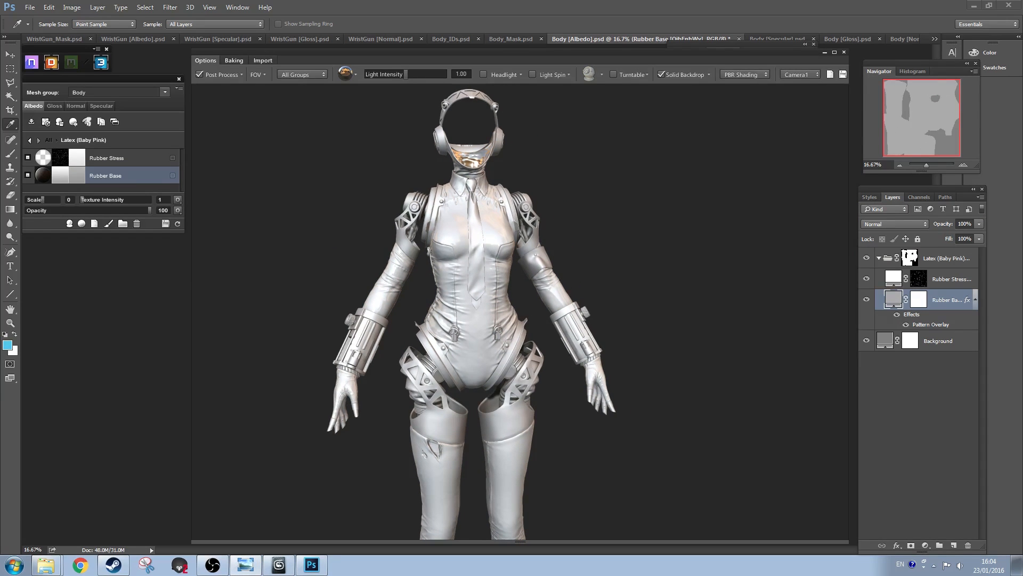
Step: Switch to Windows Photo Viewer and examine the suit, armour and legs in the aigis-by-shigenori2 reference image
drag(1022, 49, 514, 57)
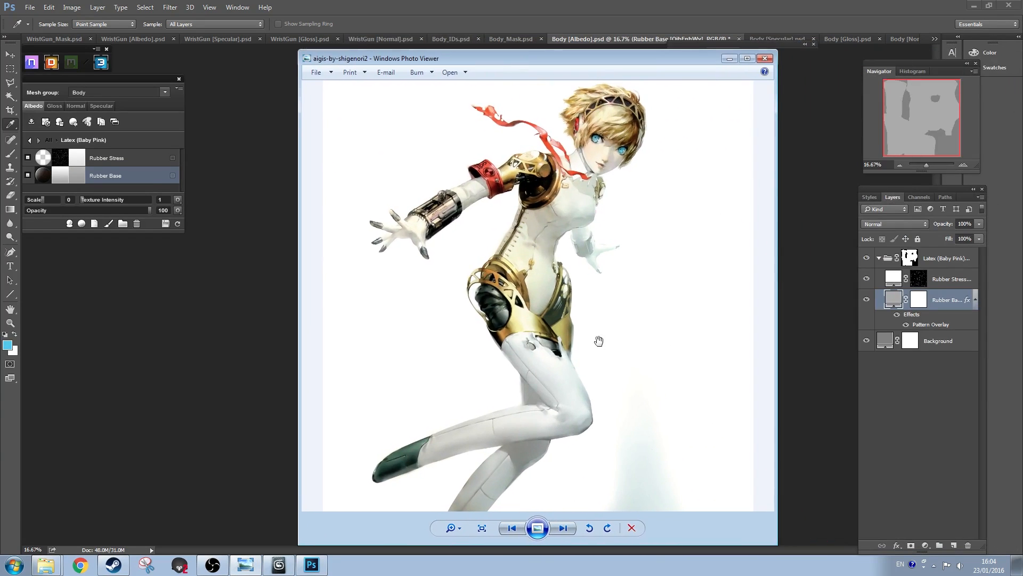
mouse_move(590, 359)
mouse_down()
mouse_move(555, 263)
mouse_move(523, 445)
mouse_up()
drag(626, 206, 612, 260)
scroll(554, 238, up, 2)
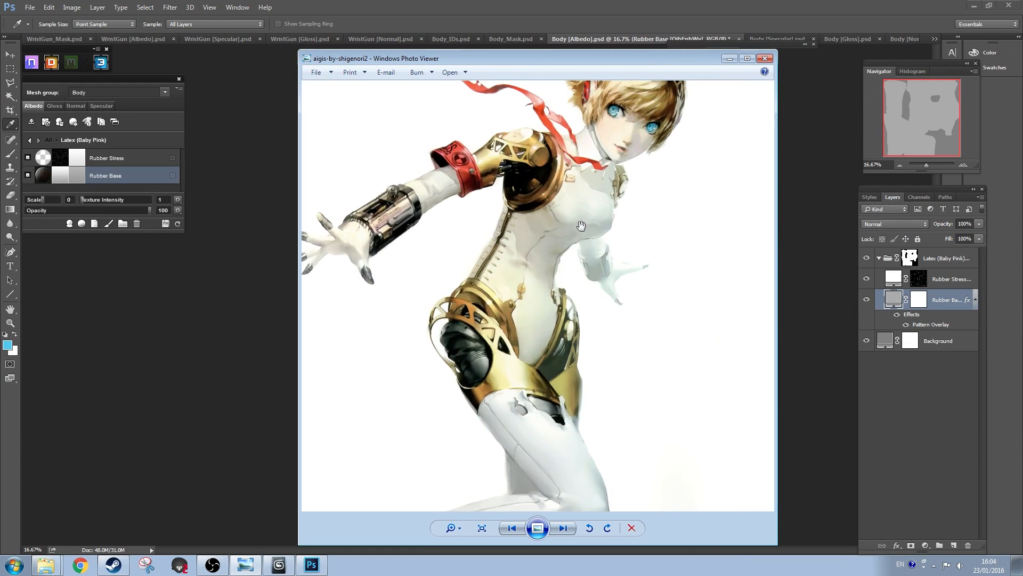
drag(506, 254, 552, 324)
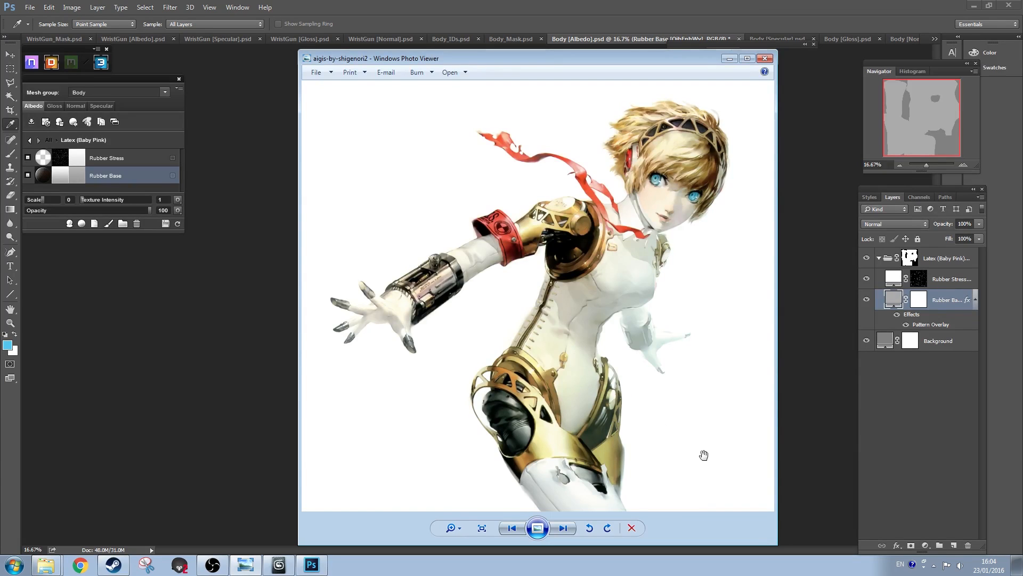
drag(704, 455, 703, 133)
drag(661, 304, 663, 345)
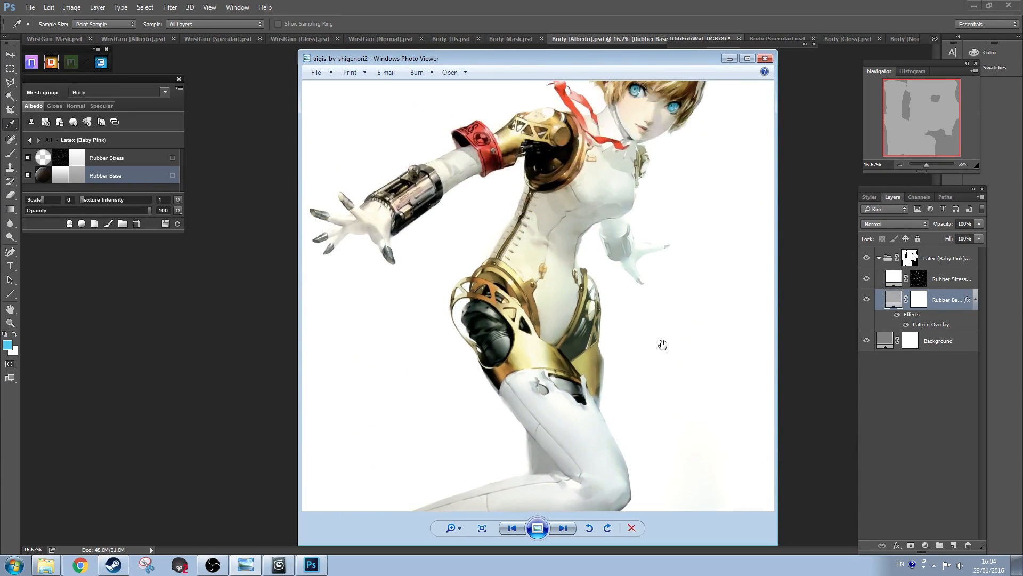
scroll(686, 229, down, 2)
scroll(669, 306, down, 1)
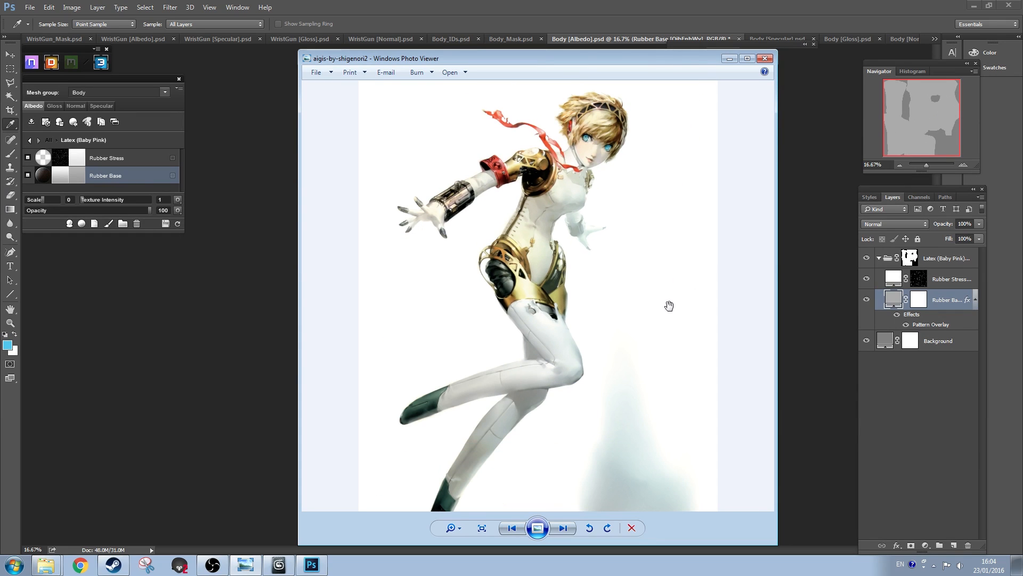
drag(558, 63, 1022, 73)
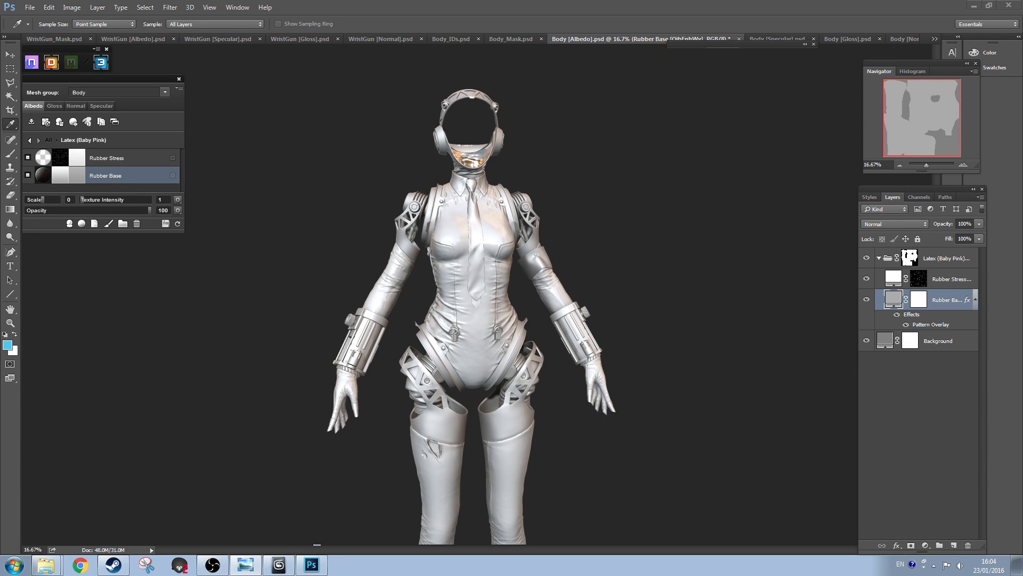
Step: Lower the glossiness of the Rubber Base layer slightly on the Gloss map
click(504, 266)
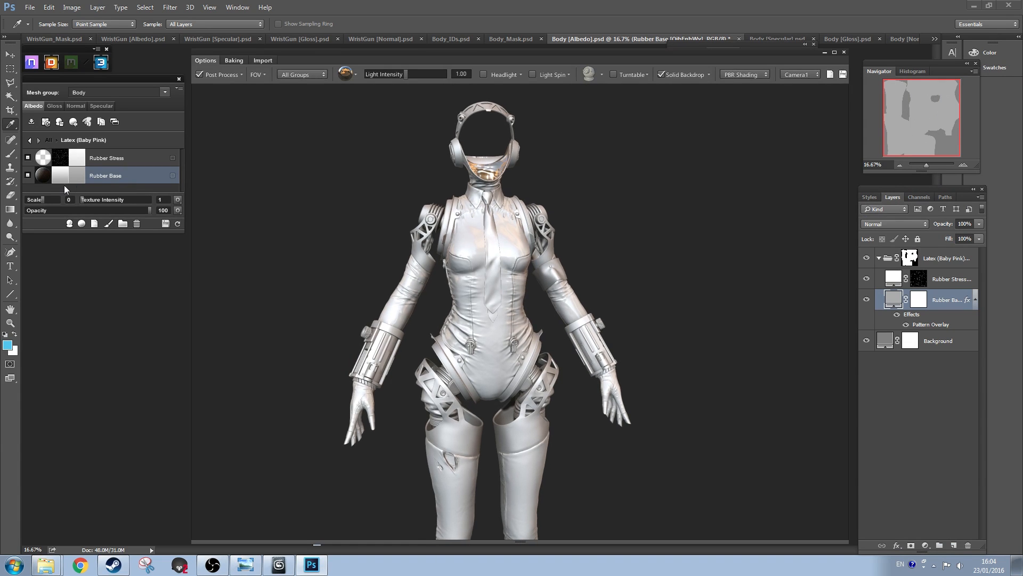
scroll(525, 331, up, 3)
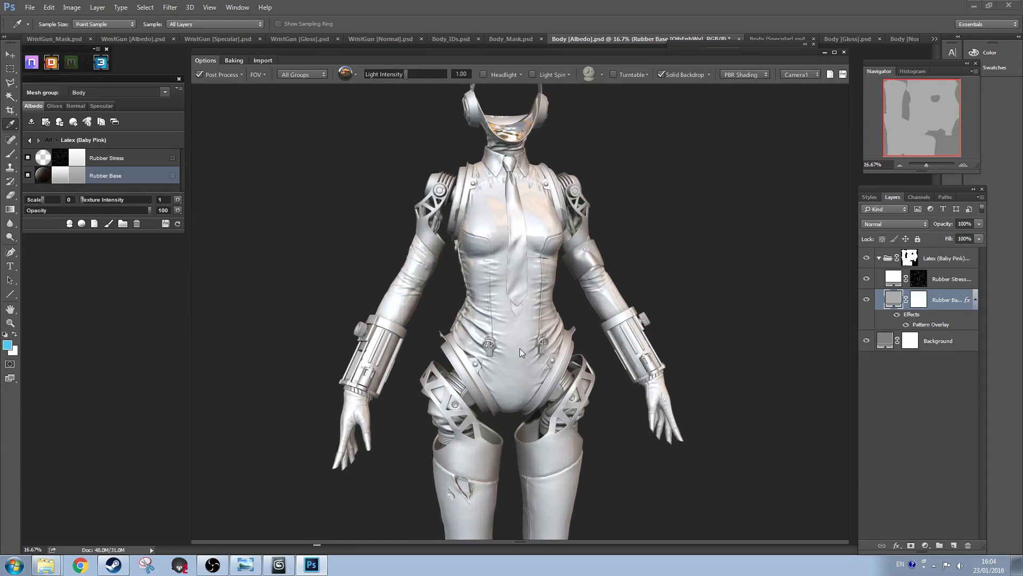
drag(519, 347, 572, 322)
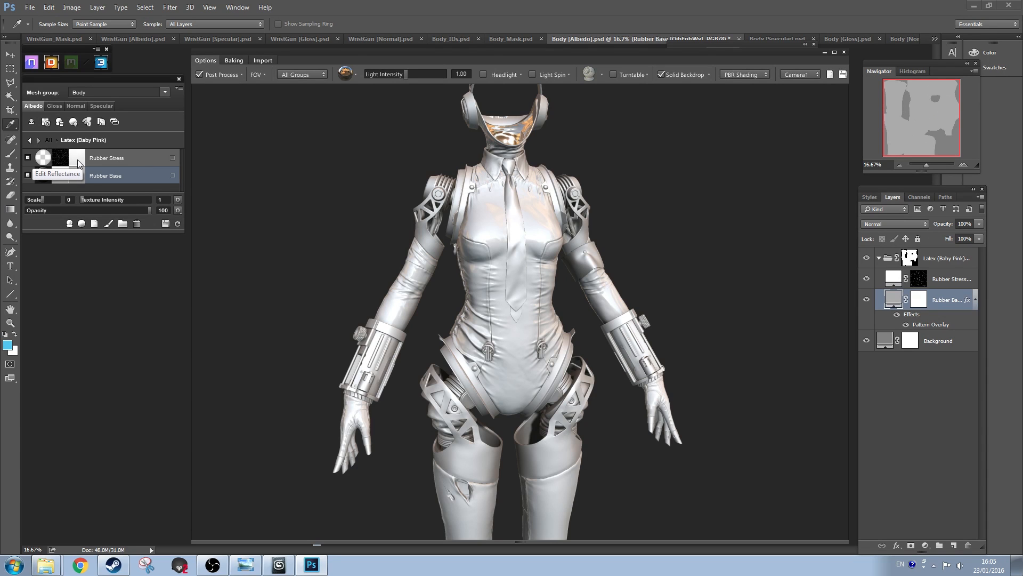
click(102, 105)
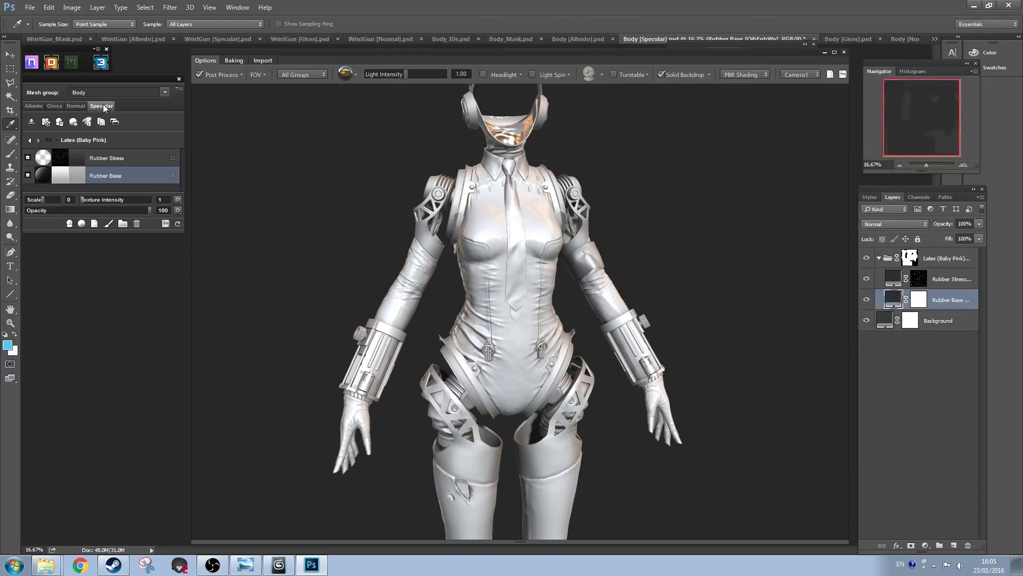
drag(595, 228, 580, 232)
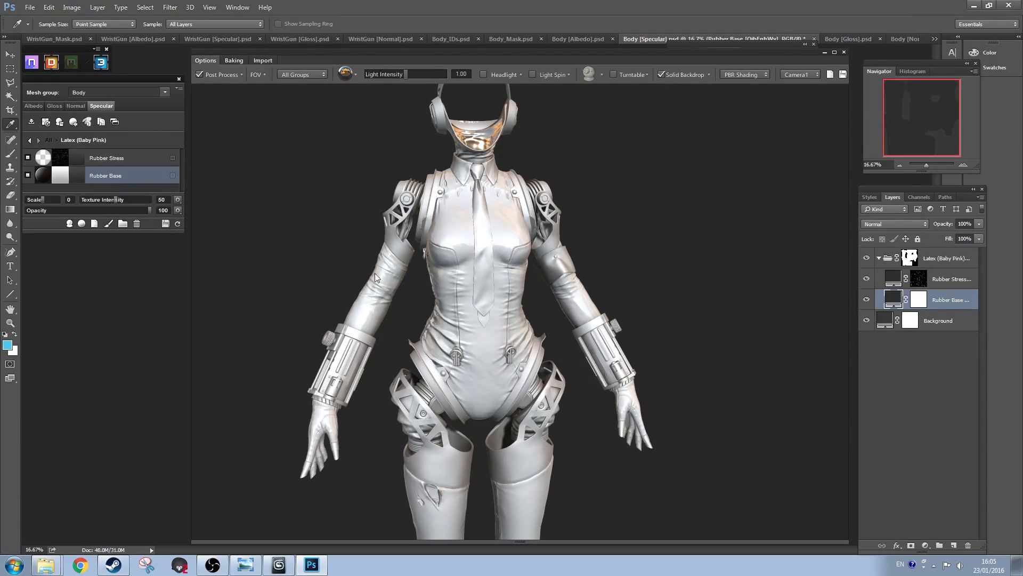
click(973, 184)
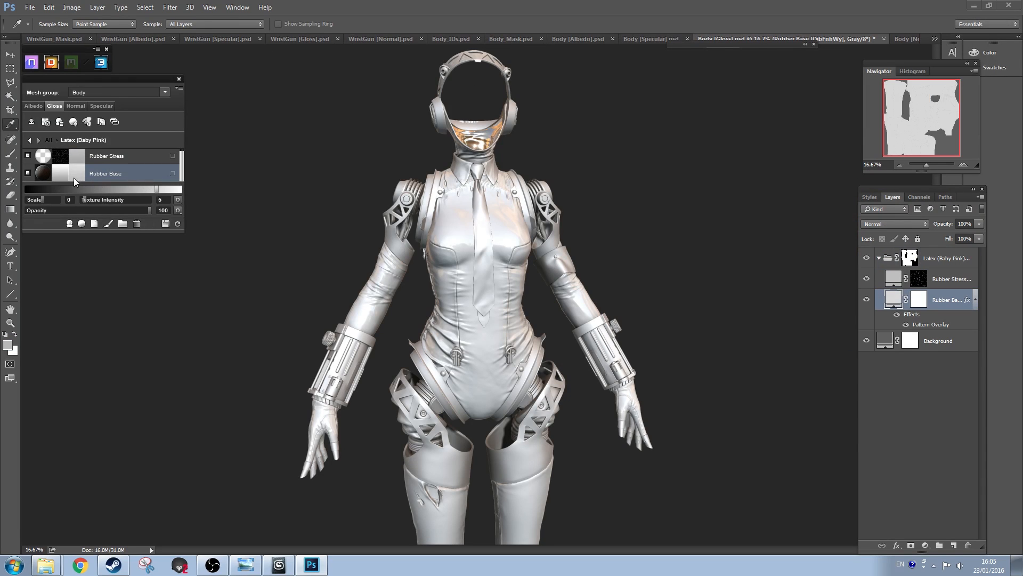
mouse_move(156, 191)
mouse_down()
mouse_move(123, 189)
mouse_move(142, 191)
mouse_up()
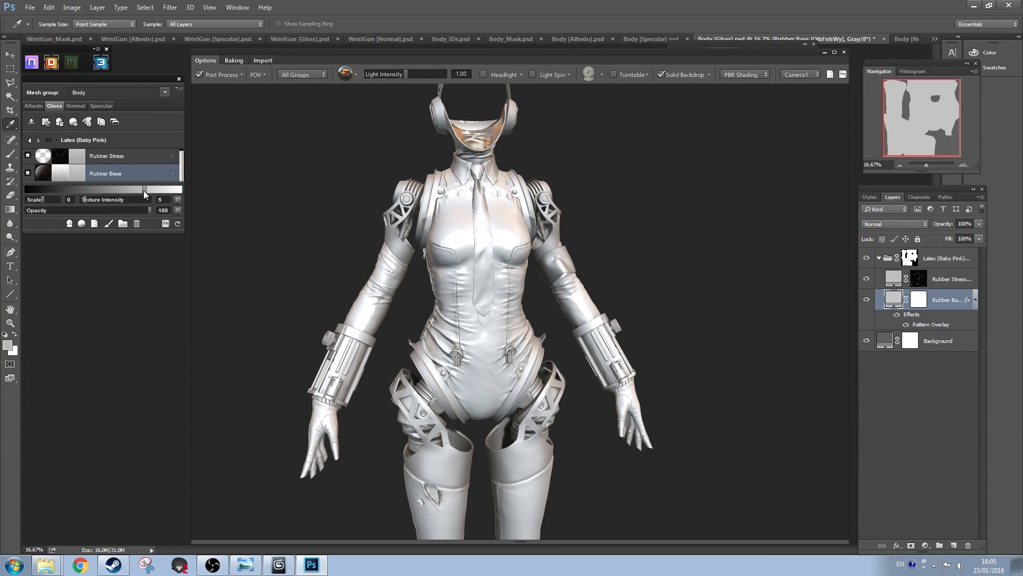
Step: Set the specular colour of the Rubber Base layer to dark grey #252525
click(102, 105)
click(85, 183)
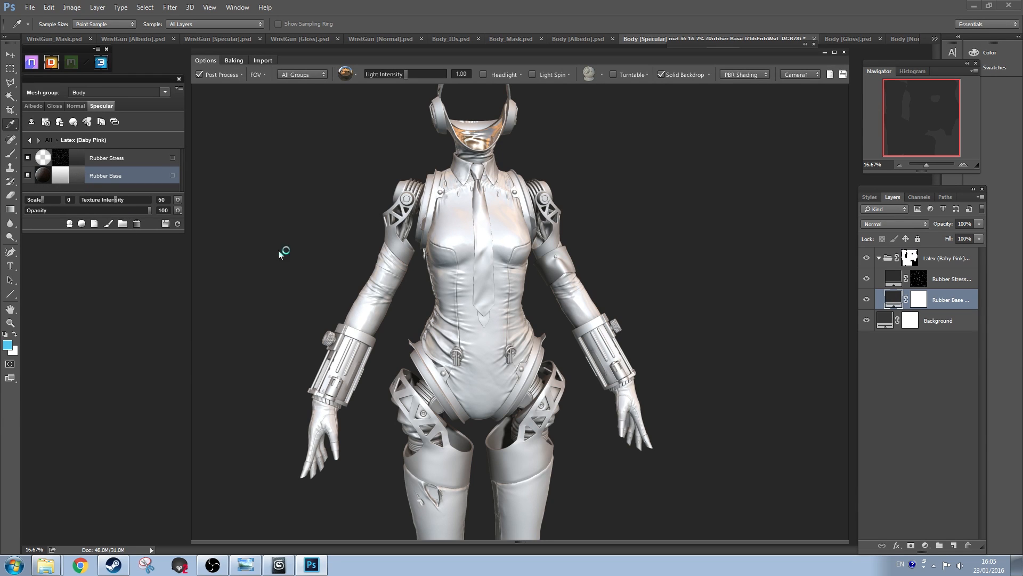
drag(734, 287, 716, 291)
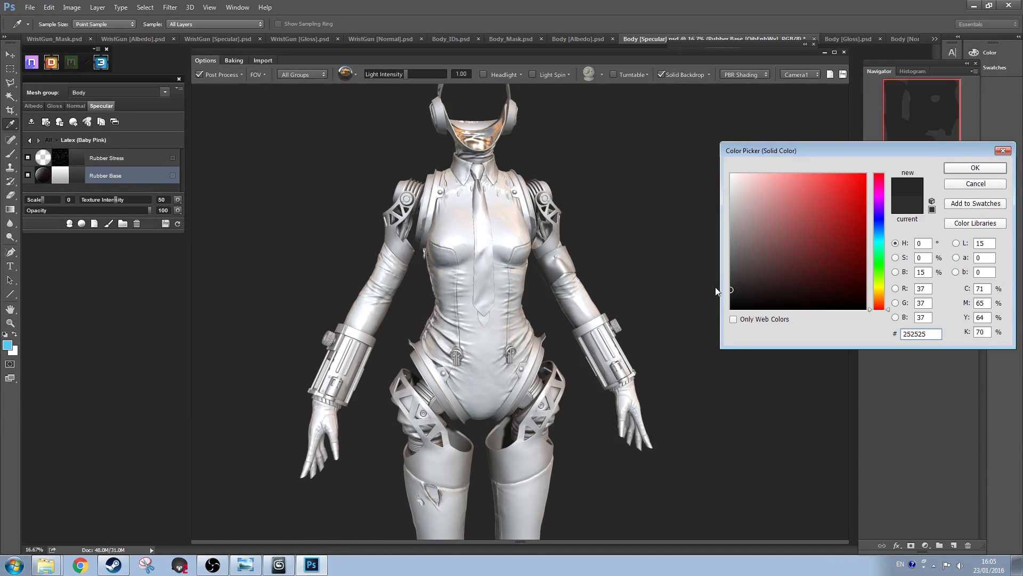
click(985, 168)
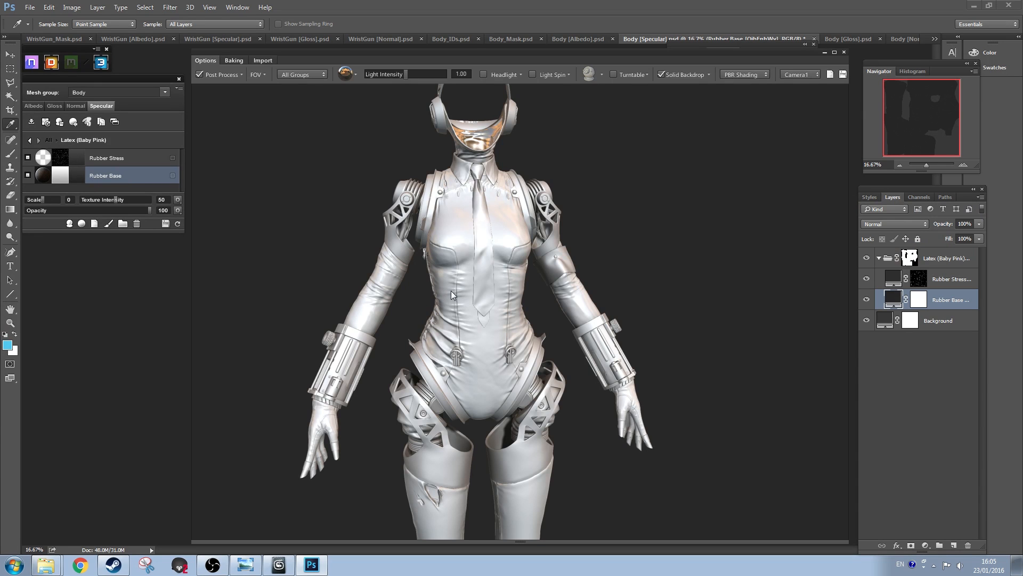
drag(468, 280, 525, 364)
scroll(507, 299, up, 2)
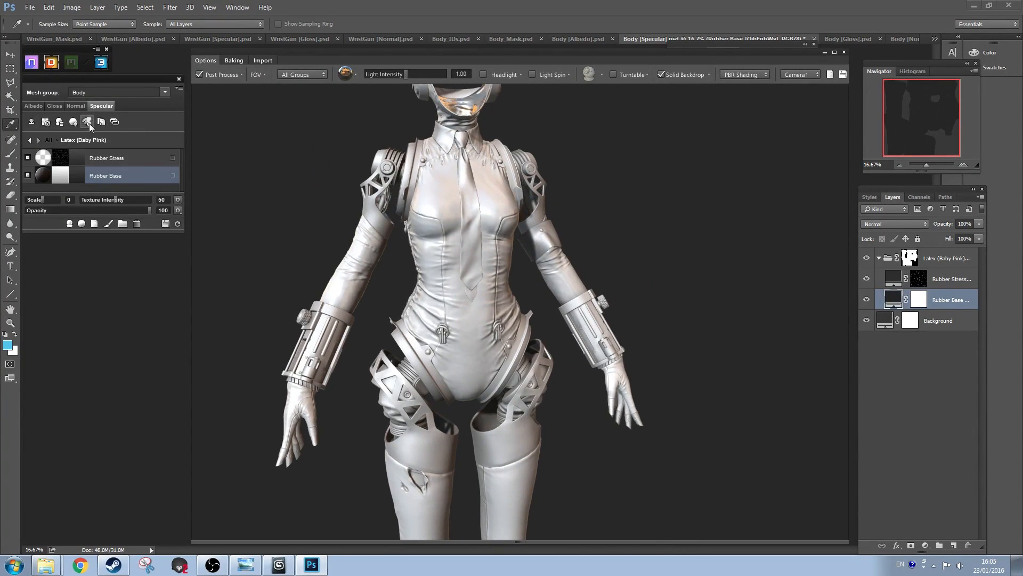
Step: Darken the specular colour of the Rubber Stress layer to a near-black neutral grey
click(76, 158)
drag(738, 293, 706, 300)
click(966, 170)
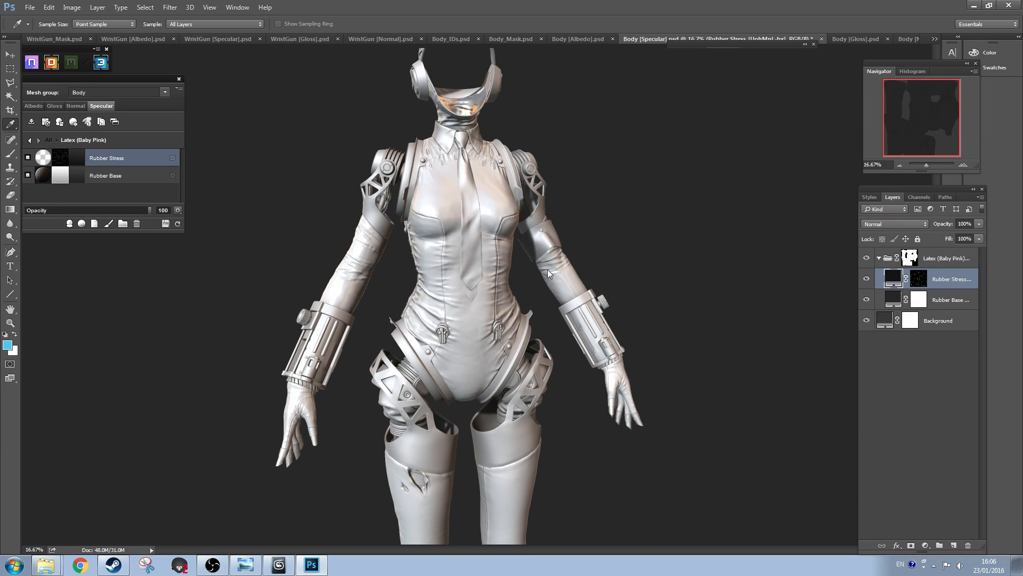
Step: Preview the Specular map on the model's torso, then display the Albedo map there
click(747, 75)
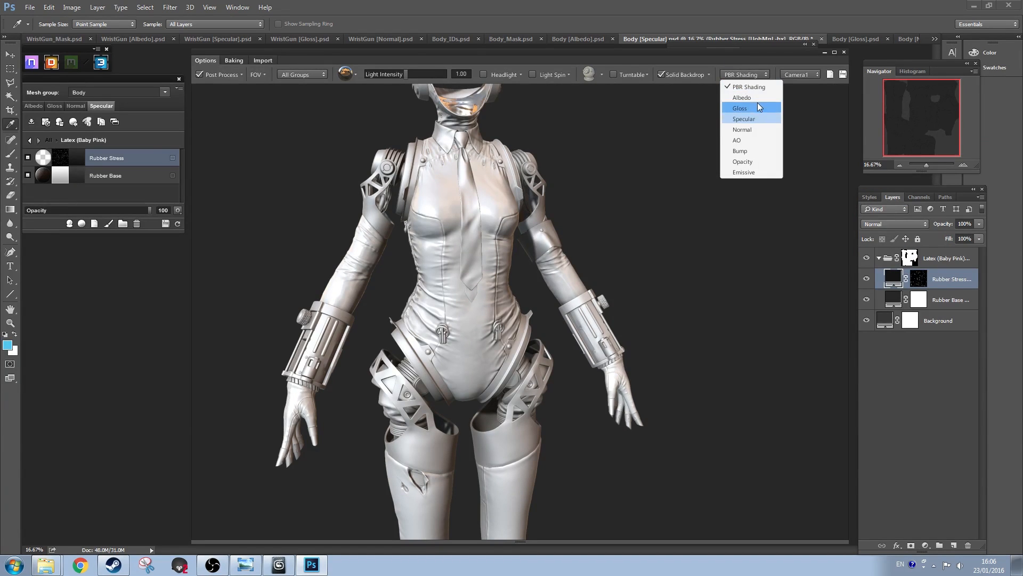
click(754, 119)
scroll(473, 294, up, 5)
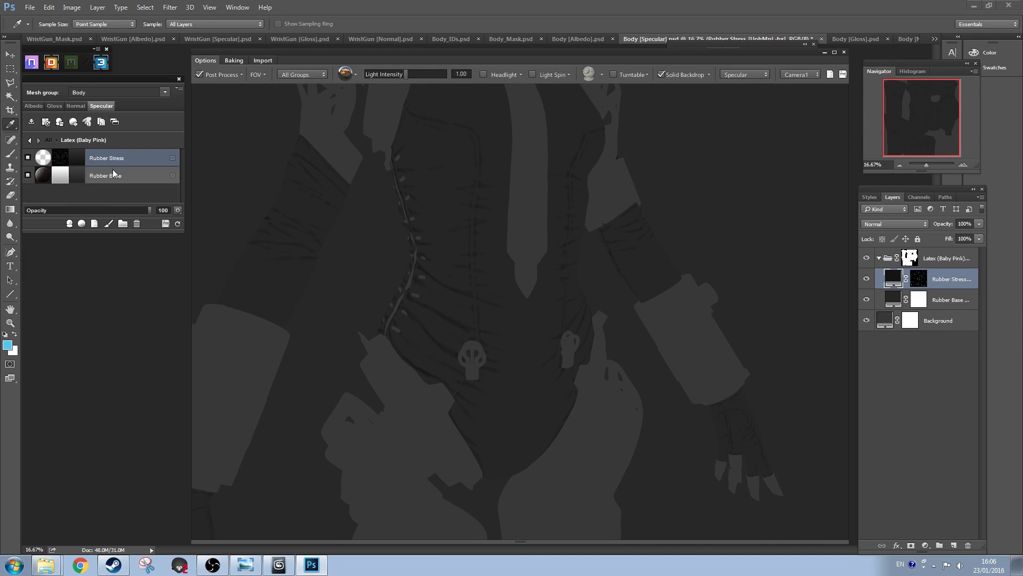
click(738, 75)
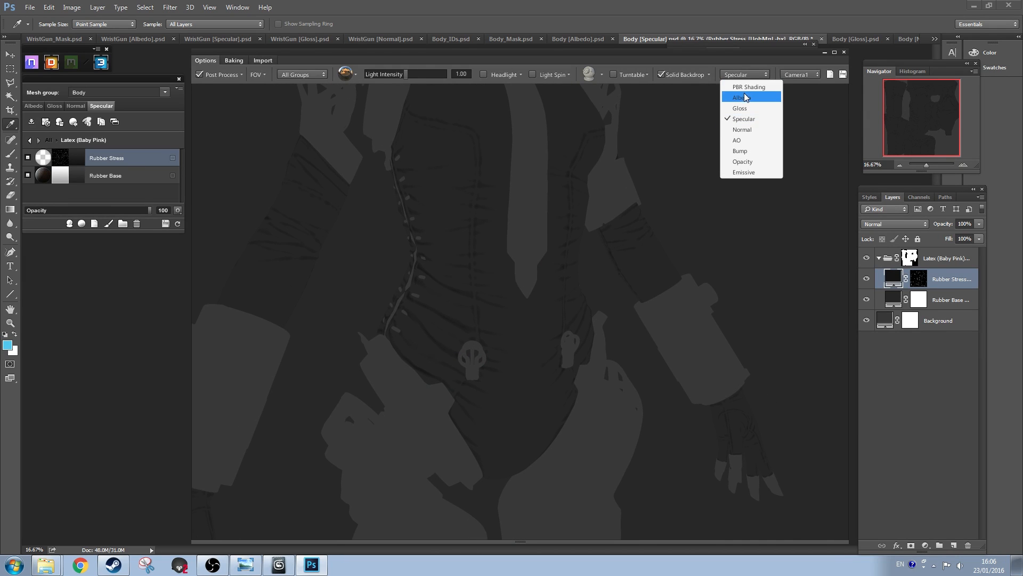
click(745, 96)
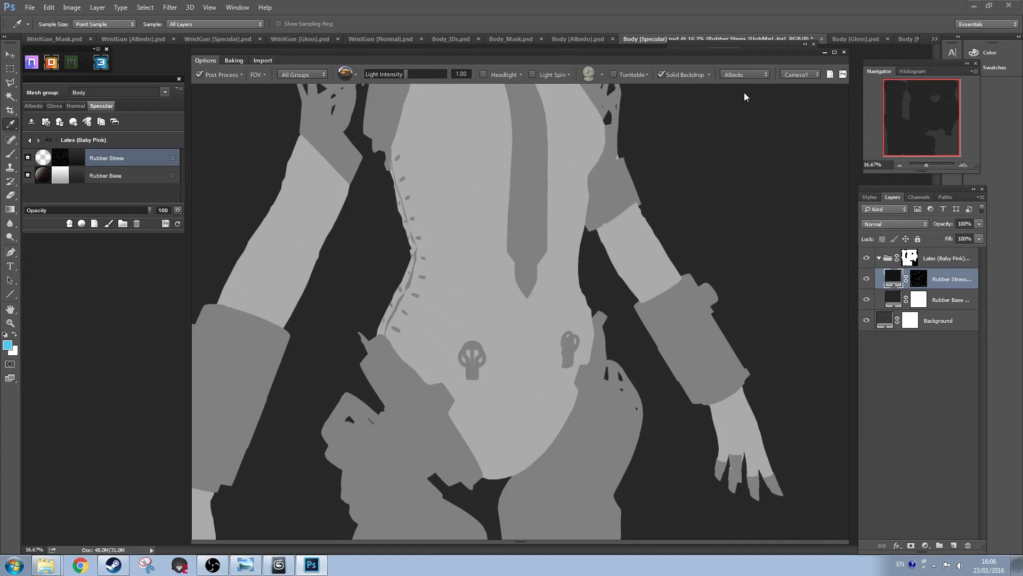
Step: Change the albedo colour of the Rubber Stress layer to a dark desaturated brown
click(33, 106)
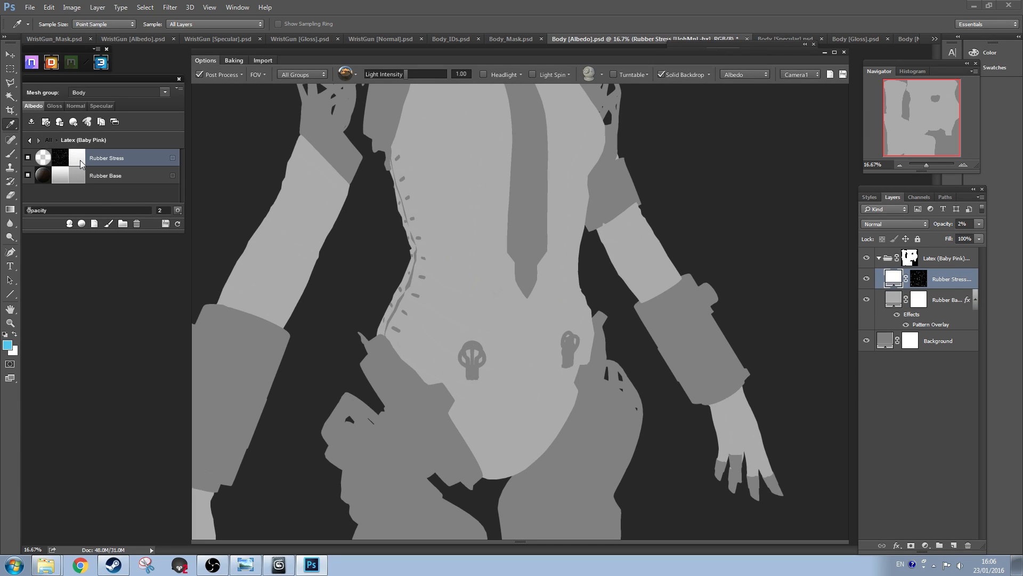
click(77, 160)
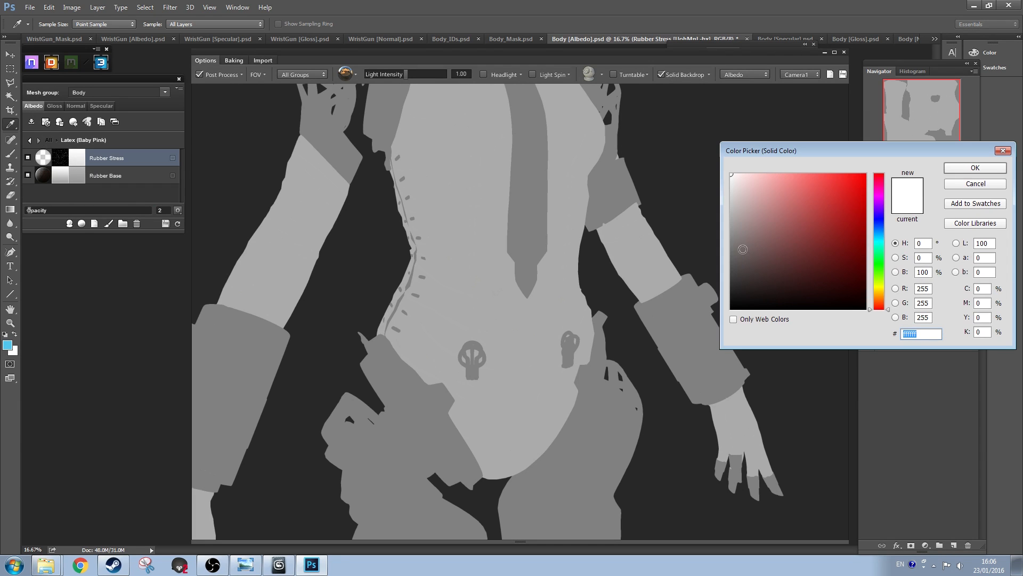
click(879, 299)
drag(740, 272, 741, 261)
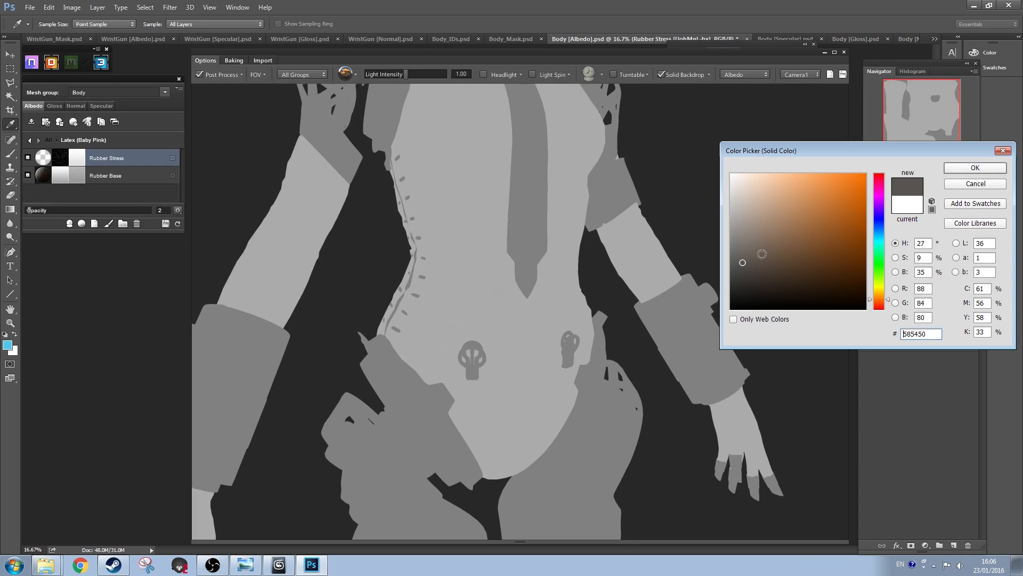
click(761, 255)
click(975, 168)
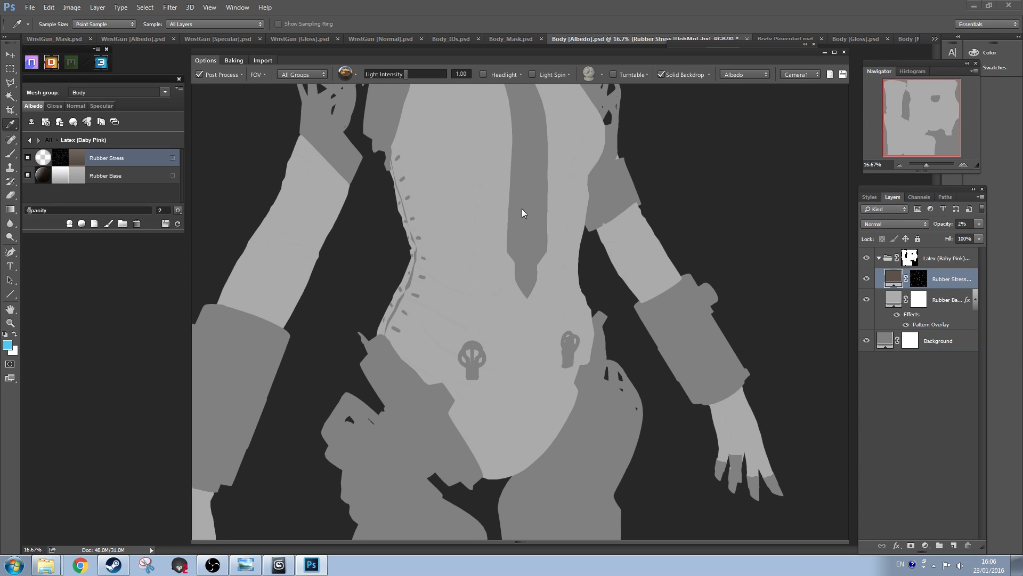
Step: Raise the albedo opacity of the Rubber Stress layer to 45%, keeping its blend mode on Normal
drag(522, 209, 520, 230)
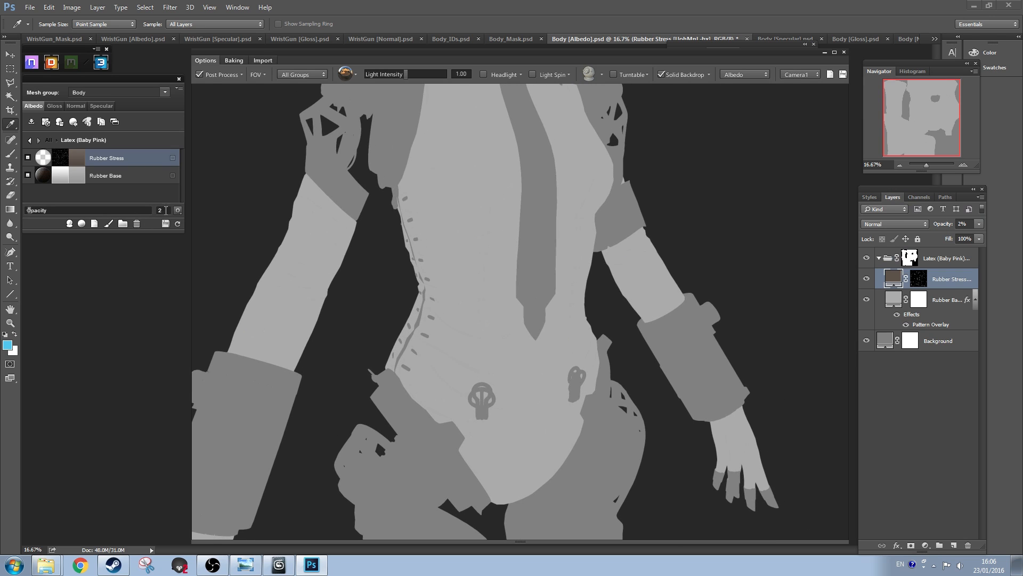
click(178, 211)
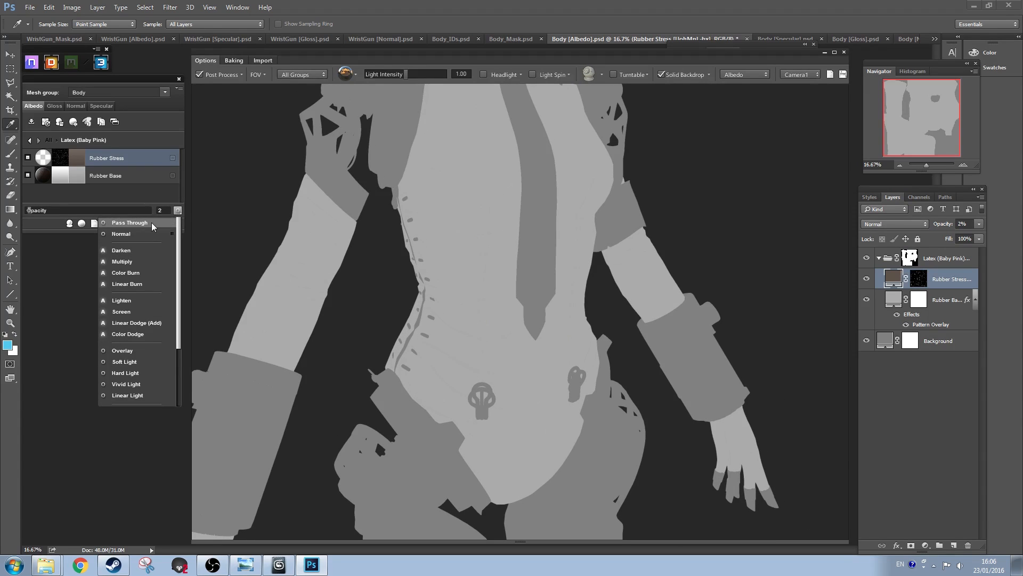
click(136, 233)
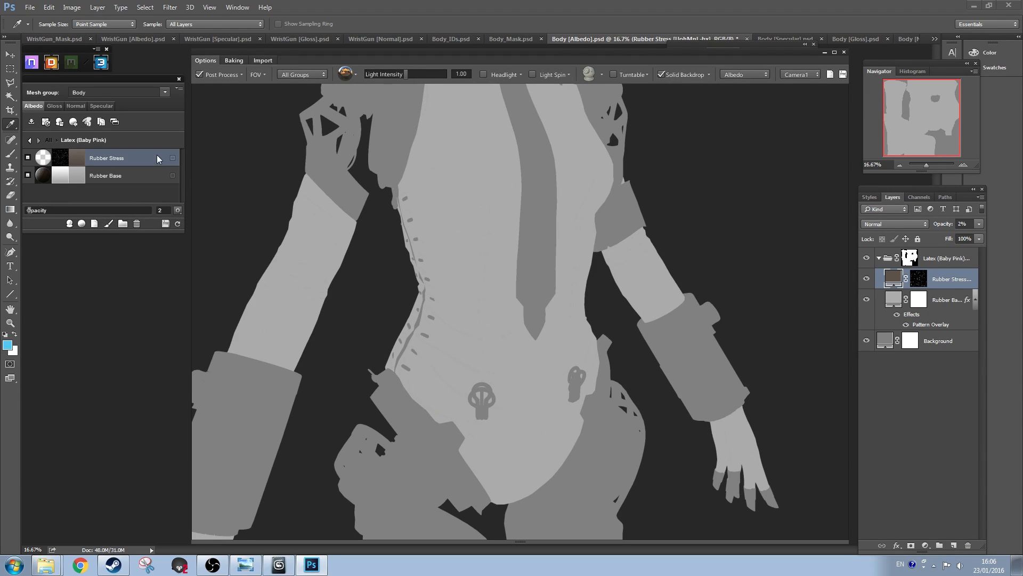
click(178, 210)
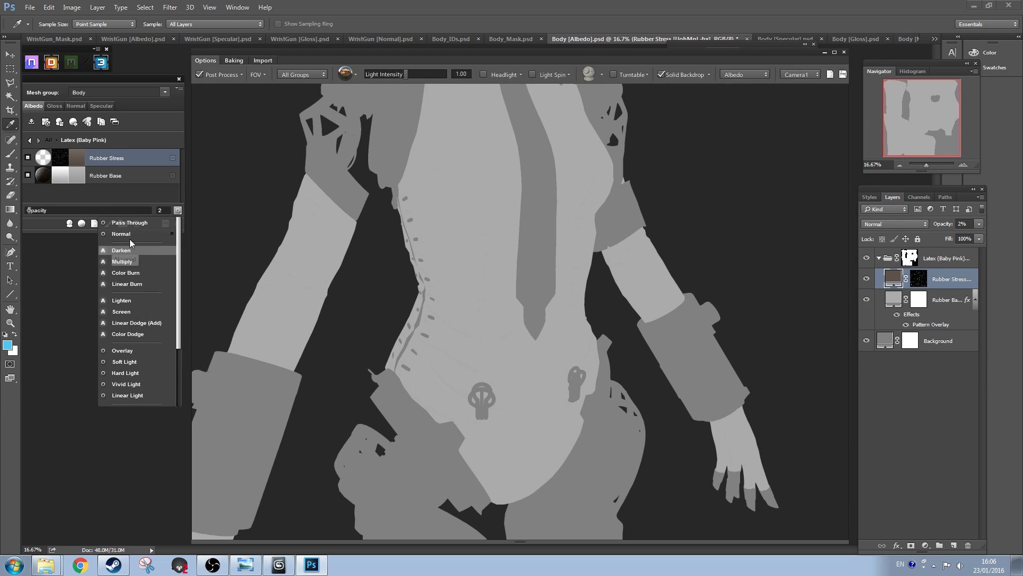
click(130, 235)
drag(59, 211, 69, 216)
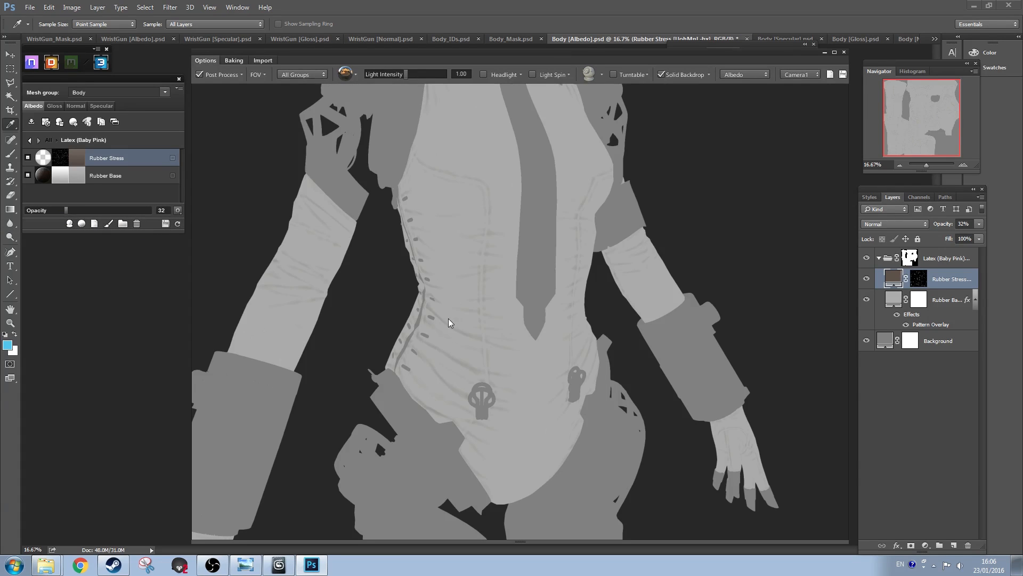
drag(449, 318, 494, 315)
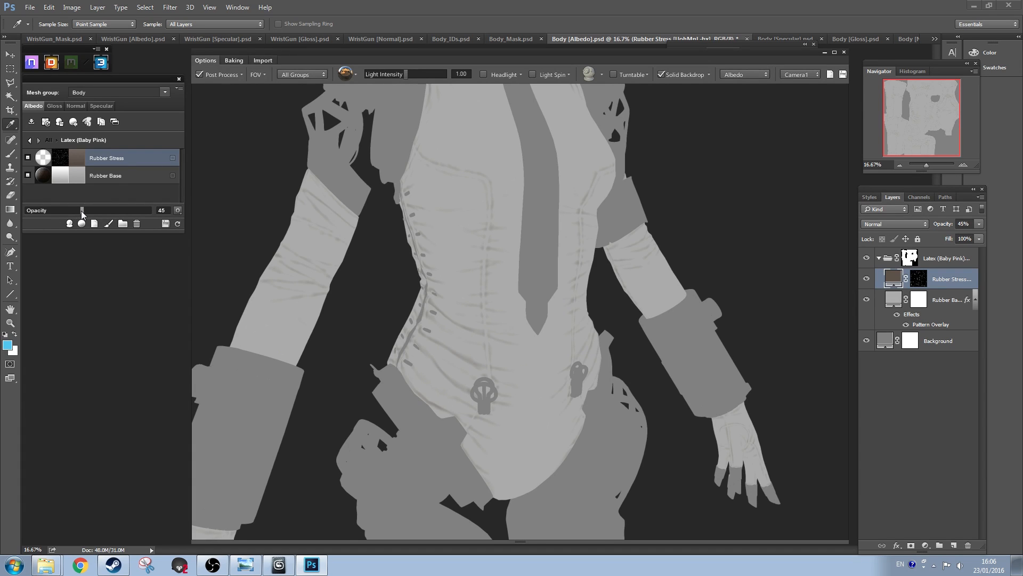
Step: Preview the model with PBR Shading and darken the gloss value of the Rubber Stress layer to a dark grey
click(738, 75)
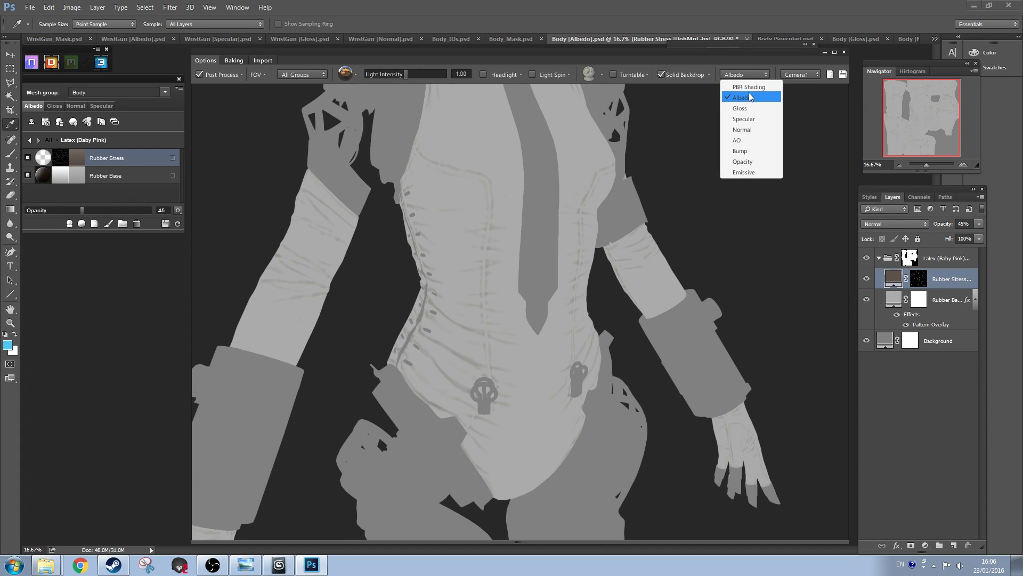
click(749, 87)
click(53, 106)
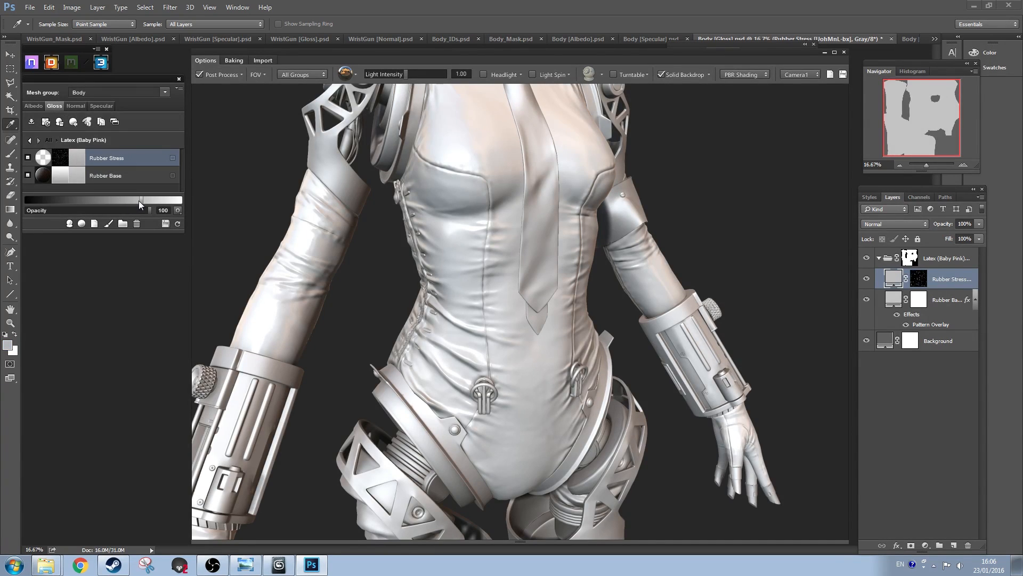
drag(139, 201, 67, 199)
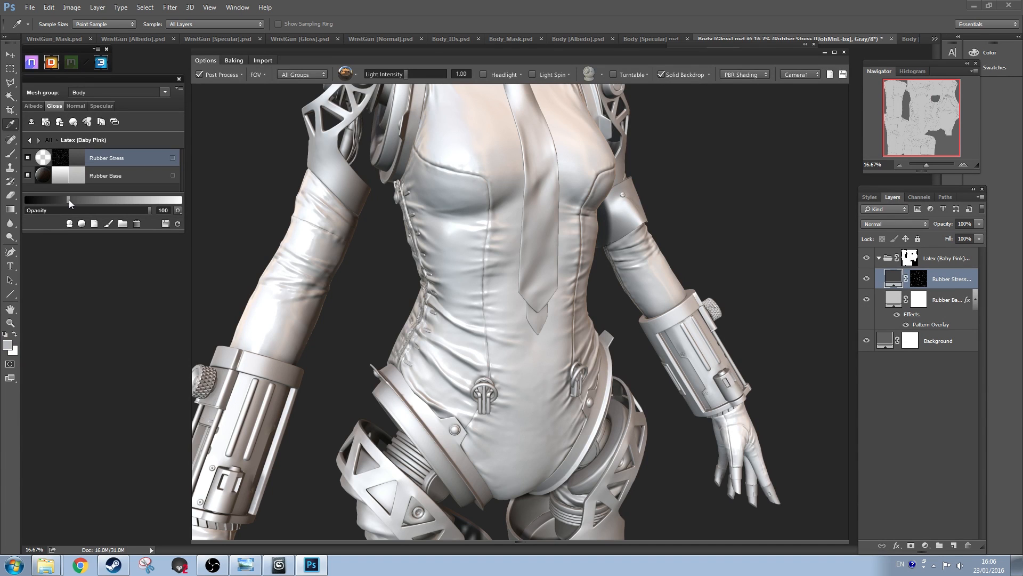
drag(69, 200, 58, 200)
Step: Set the albedo opacity of the Rubber Stress layer to 80% and check the suit on the model
click(105, 105)
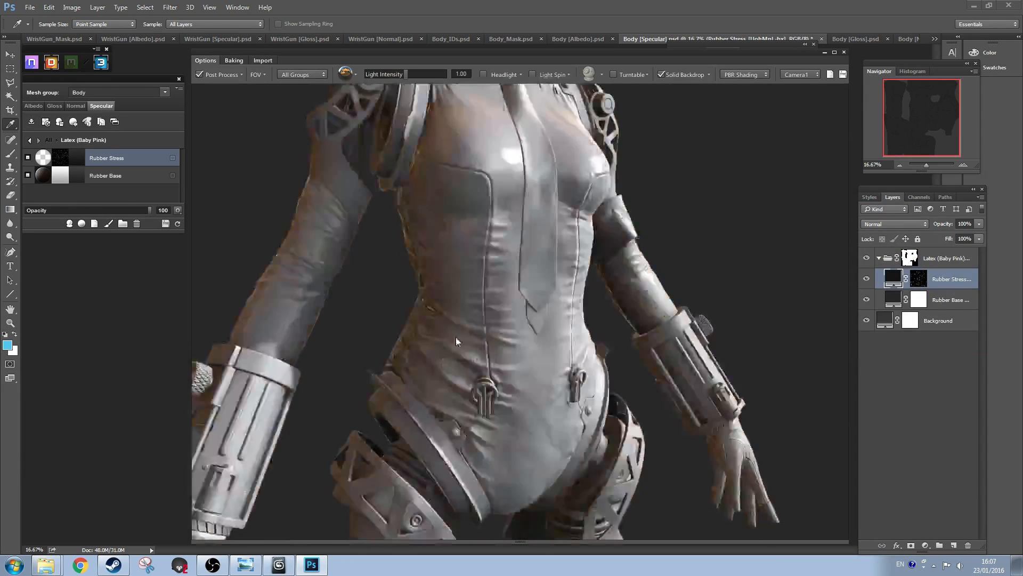
click(35, 105)
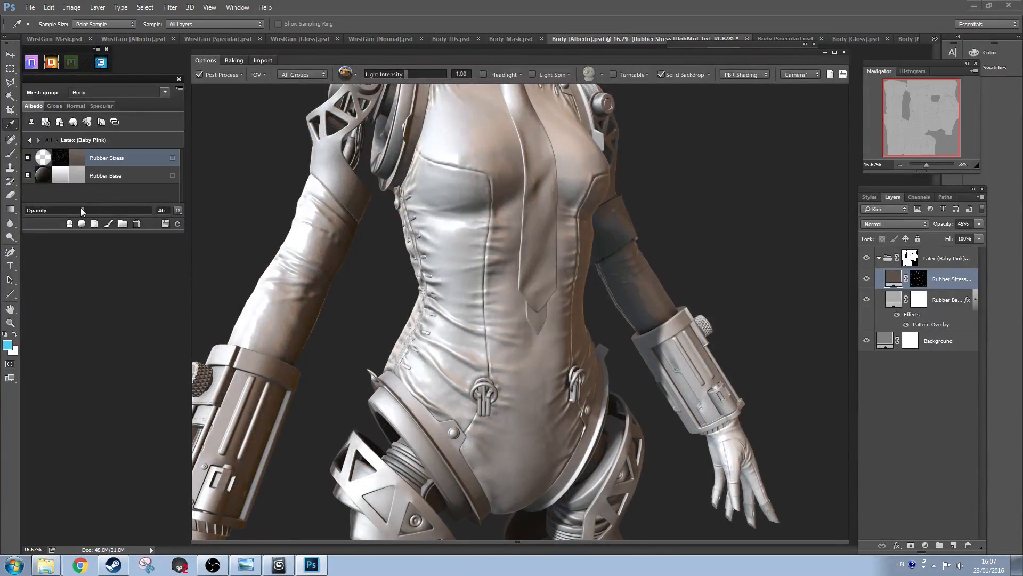
drag(542, 340, 495, 347)
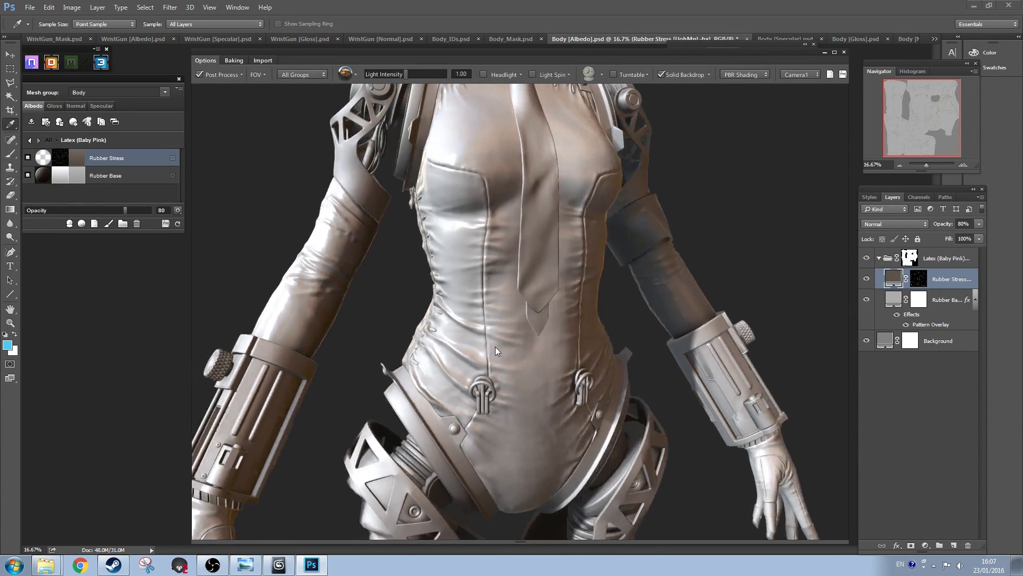
scroll(543, 302, down, 5)
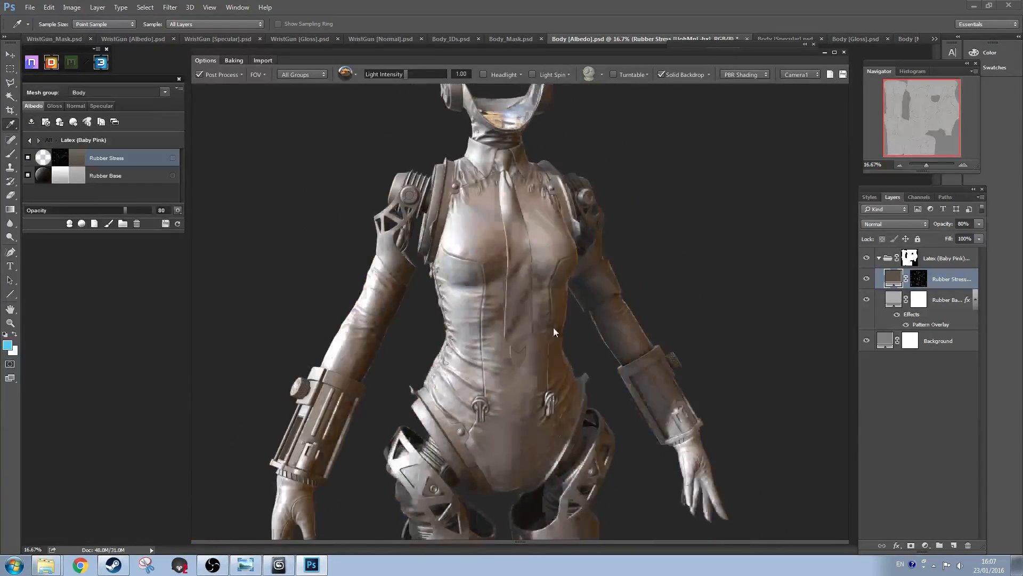
scroll(571, 322, down, 4)
scroll(520, 298, up, 3)
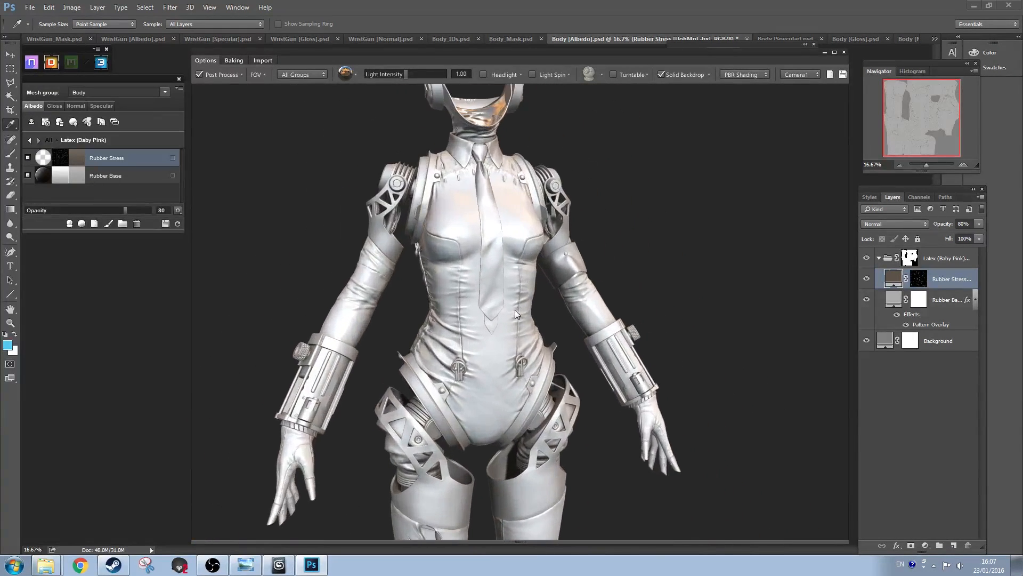
mouse_move(515, 309)
mouse_down()
mouse_move(456, 308)
mouse_move(516, 311)
mouse_up()
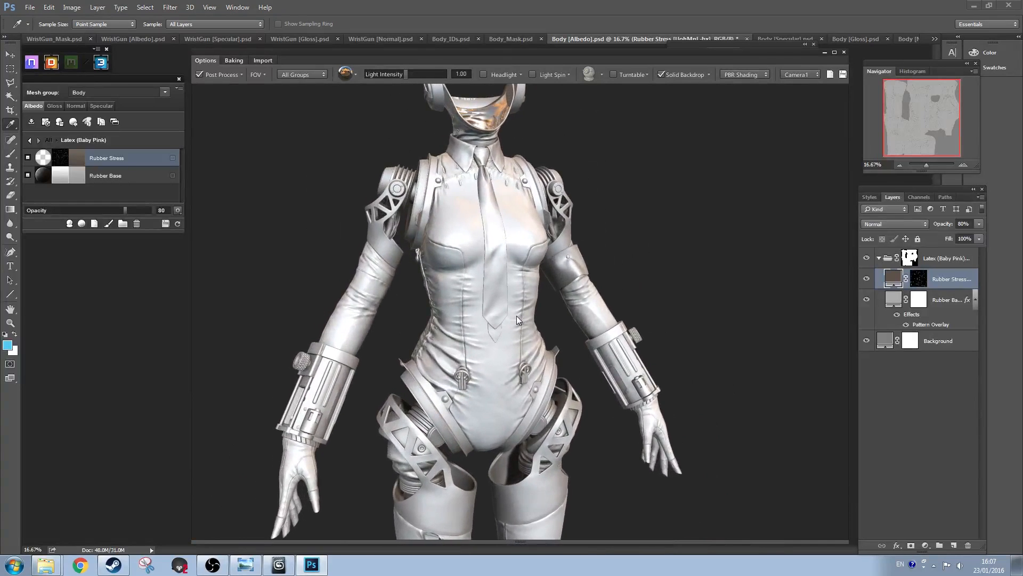
Step: Display the Normal map on the model and set the normal texture intensity of the Rubber Base layer to 61
click(75, 106)
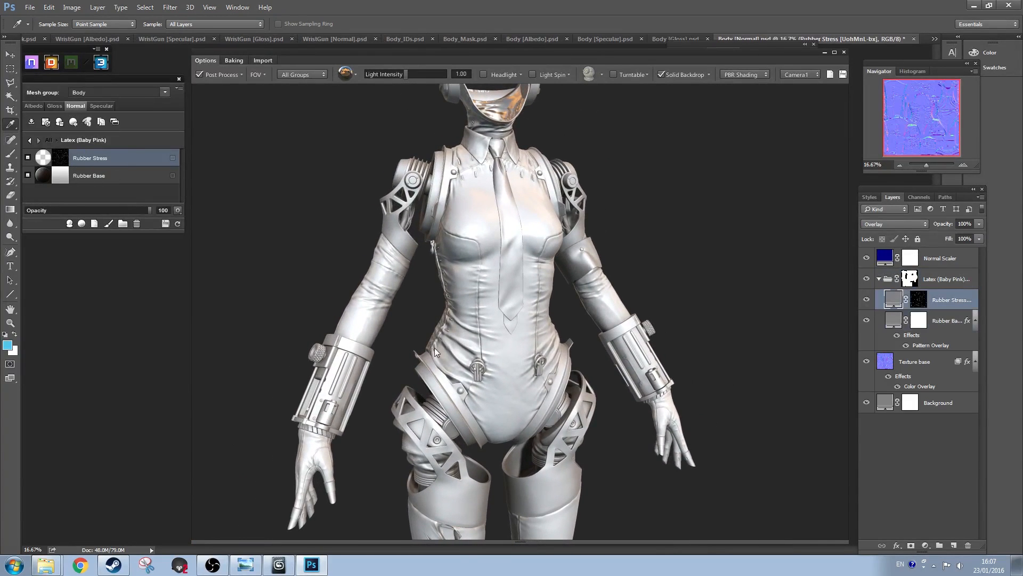
click(744, 76)
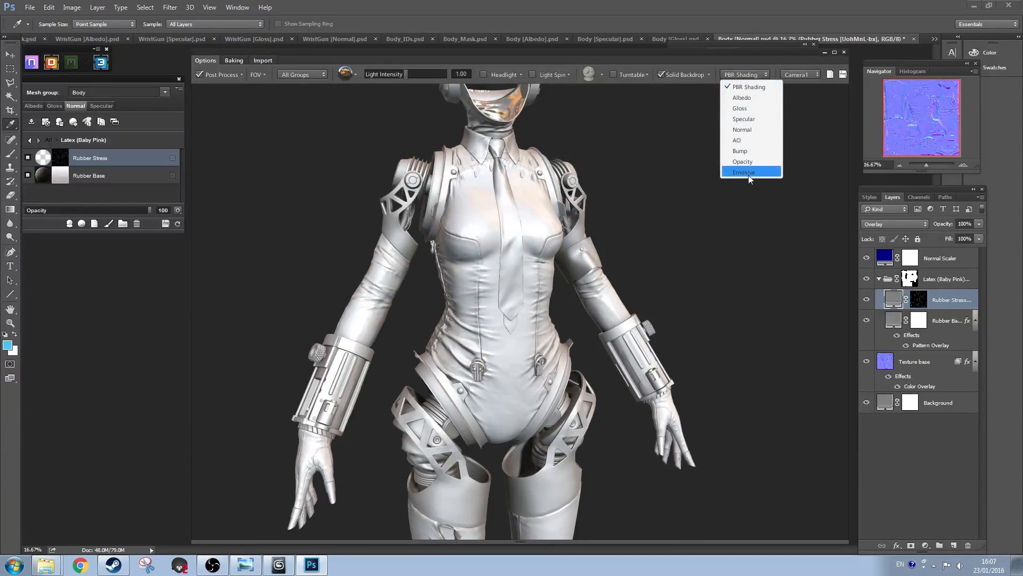
click(745, 128)
scroll(499, 322, up, 5)
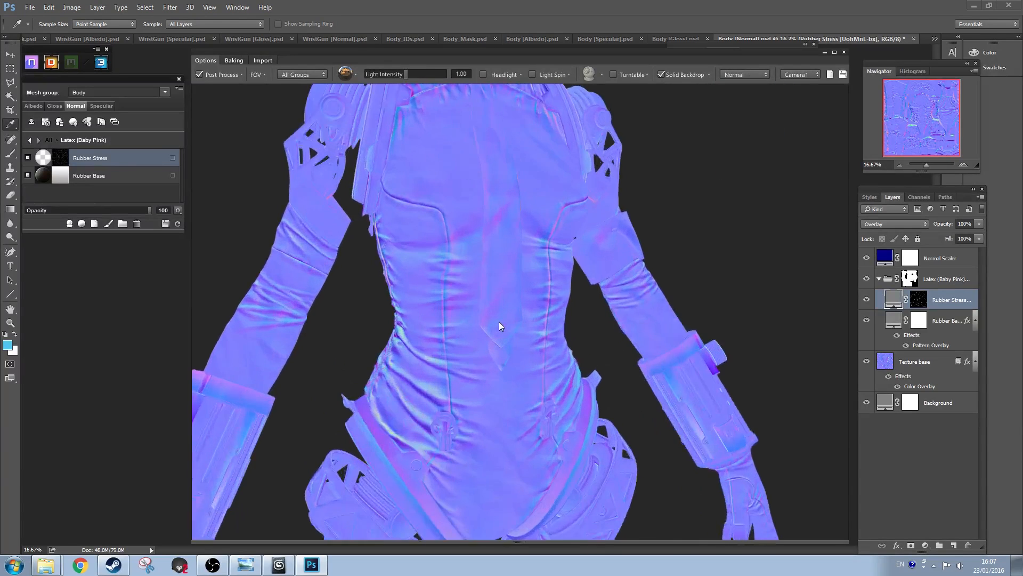
scroll(497, 335, down, 5)
scroll(449, 303, up, 3)
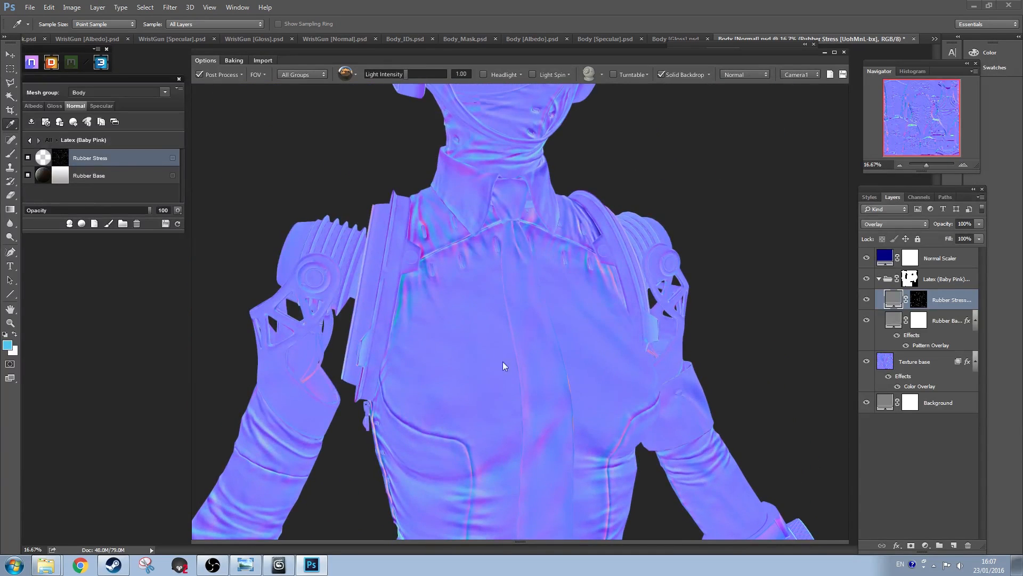
drag(503, 361, 504, 333)
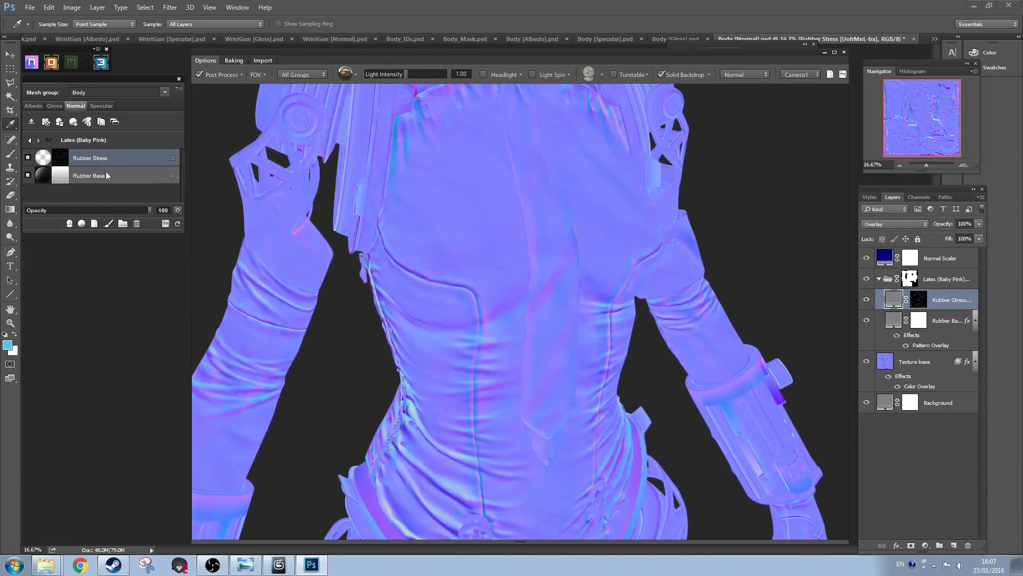
click(116, 177)
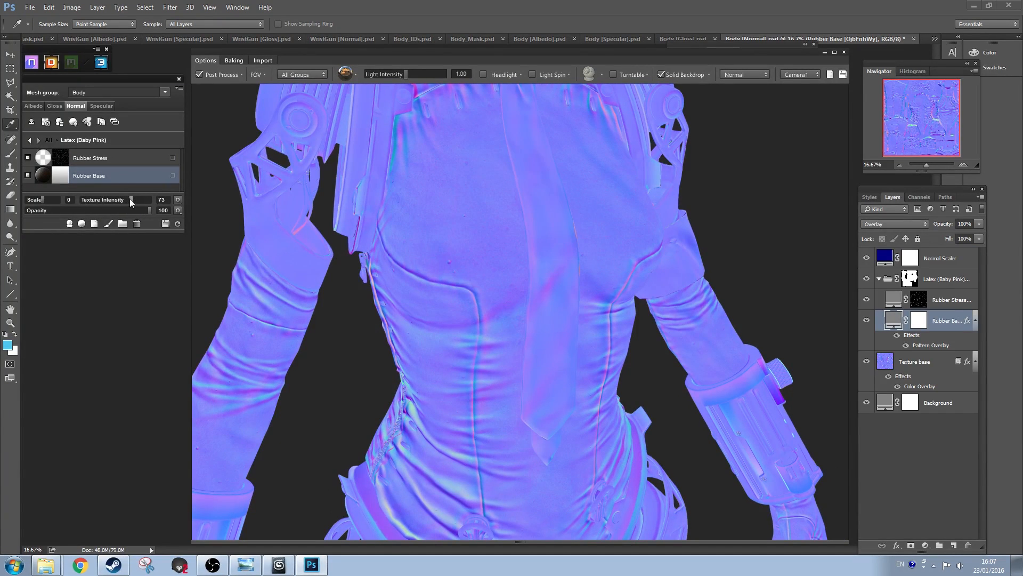
drag(123, 200, 121, 200)
Step: Preview with PBR Shading and lower the normal texture intensity of the Rubber Base layer to slightly under 31
click(745, 74)
click(742, 80)
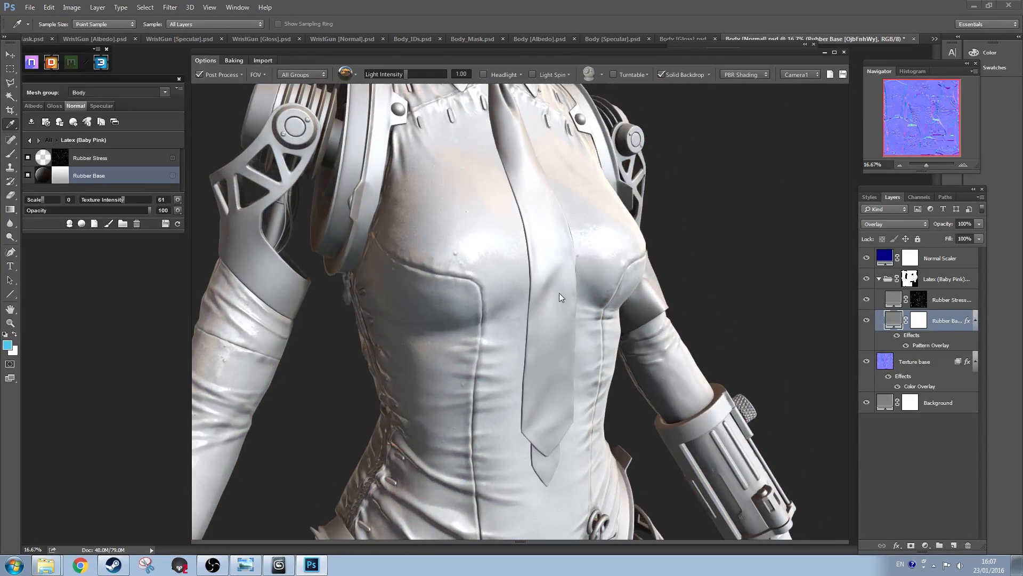
drag(123, 199, 108, 199)
drag(519, 405, 539, 336)
drag(108, 199, 102, 199)
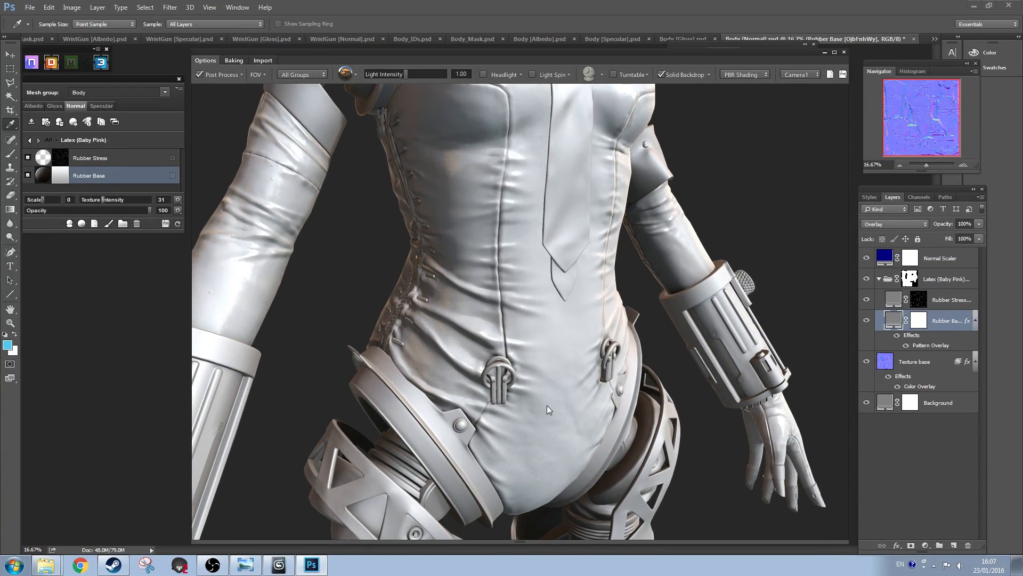
drag(547, 405, 534, 333)
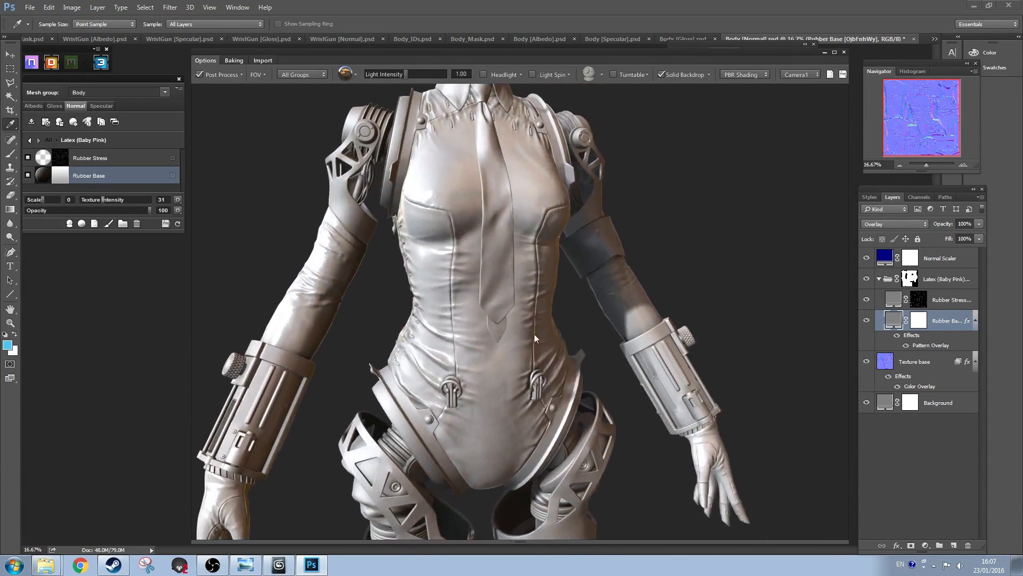
drag(101, 199, 93, 199)
mouse_move(497, 292)
mouse_down()
mouse_move(504, 260)
mouse_move(457, 249)
mouse_up()
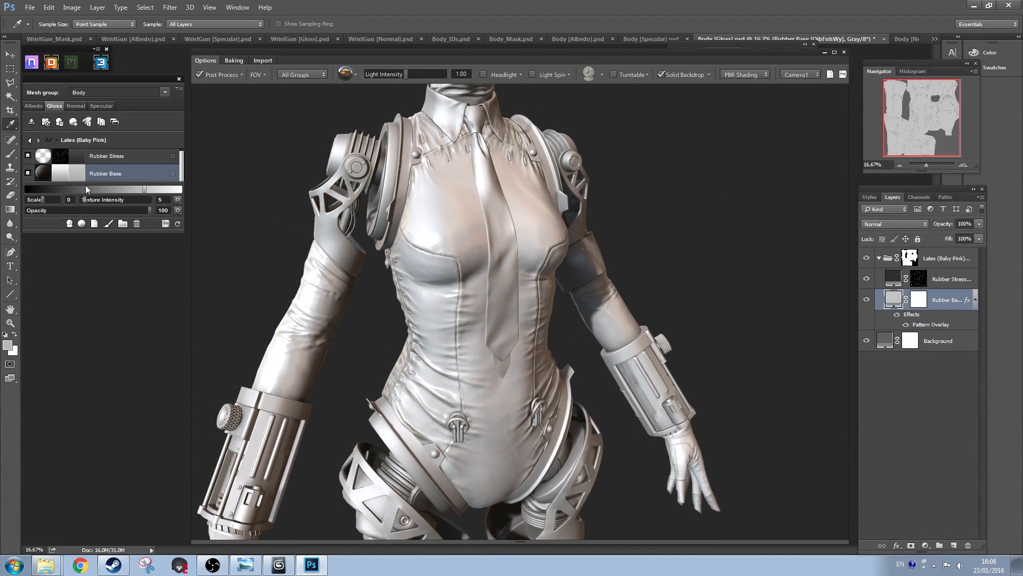
Step: Set the gloss texture intensity of the Rubber Base layer to 87 using the Gloss map view, and check it with PBR Shading
drag(82, 200, 115, 201)
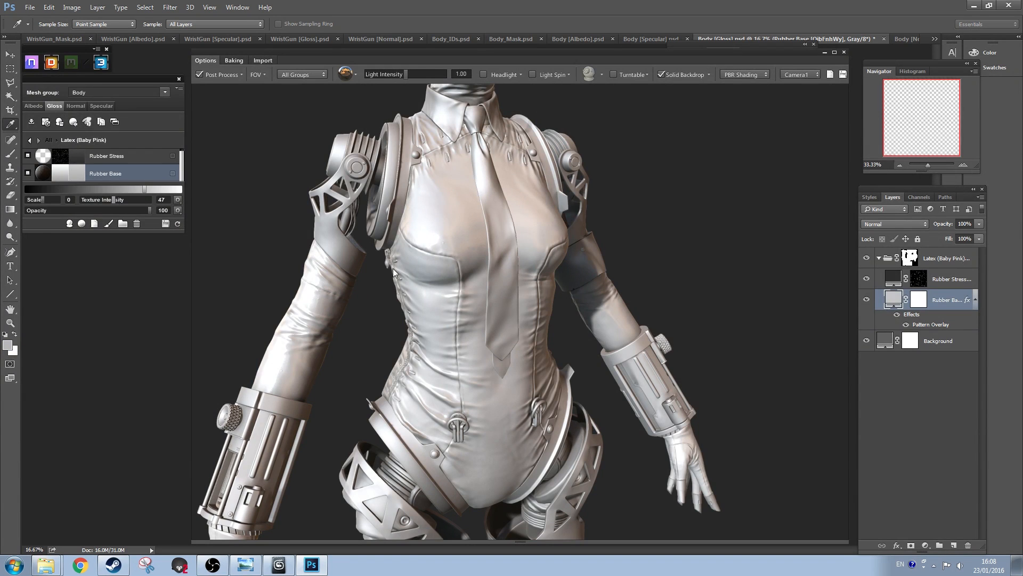
click(749, 75)
click(746, 111)
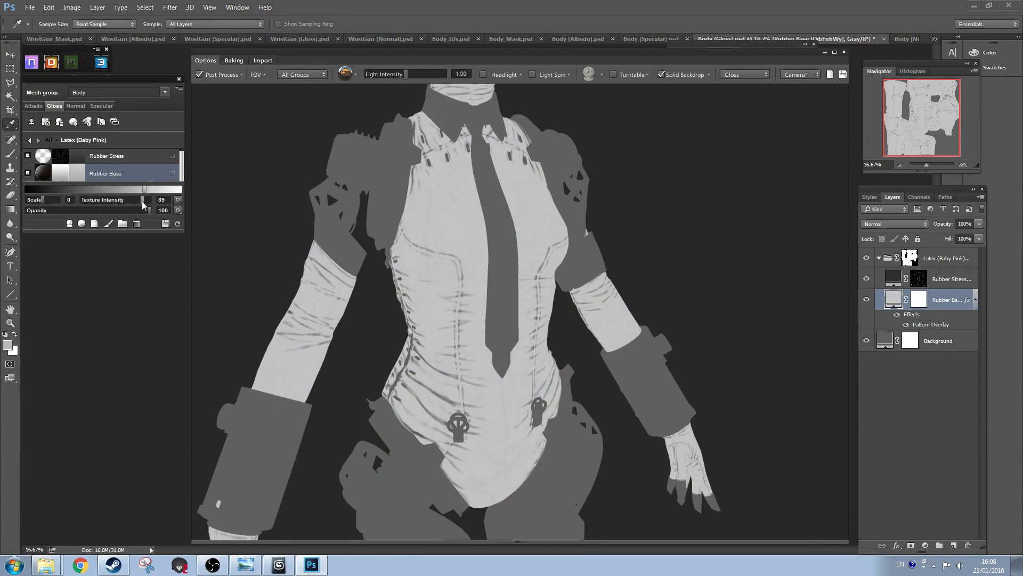
drag(143, 205, 140, 204)
scroll(485, 272, up, 5)
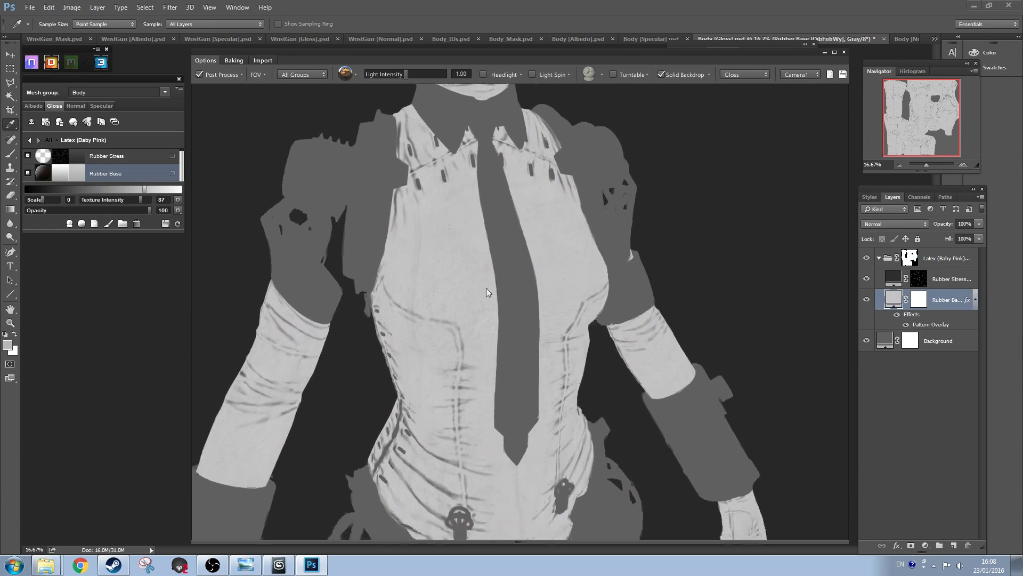
drag(486, 292, 490, 270)
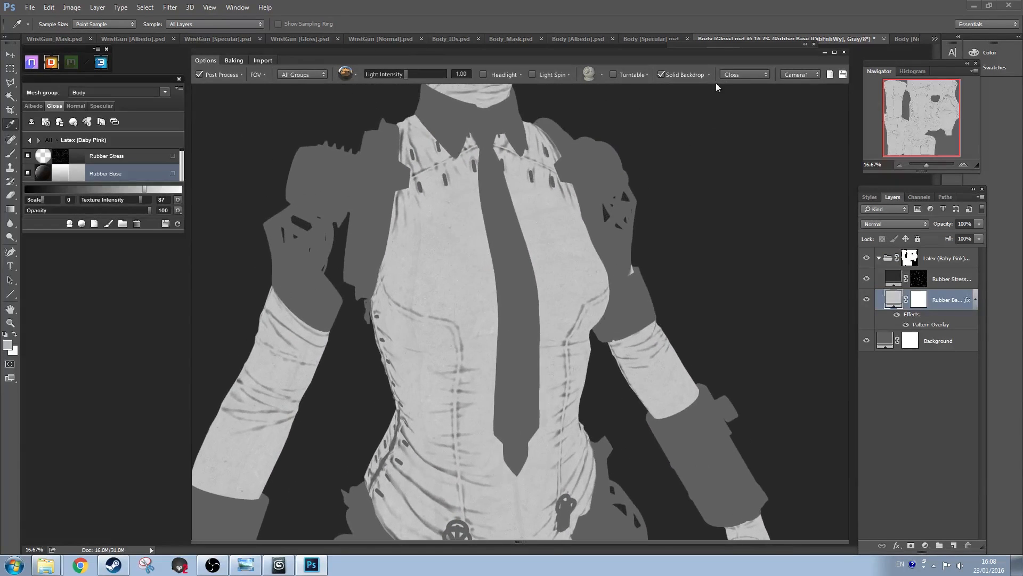
click(745, 74)
click(746, 86)
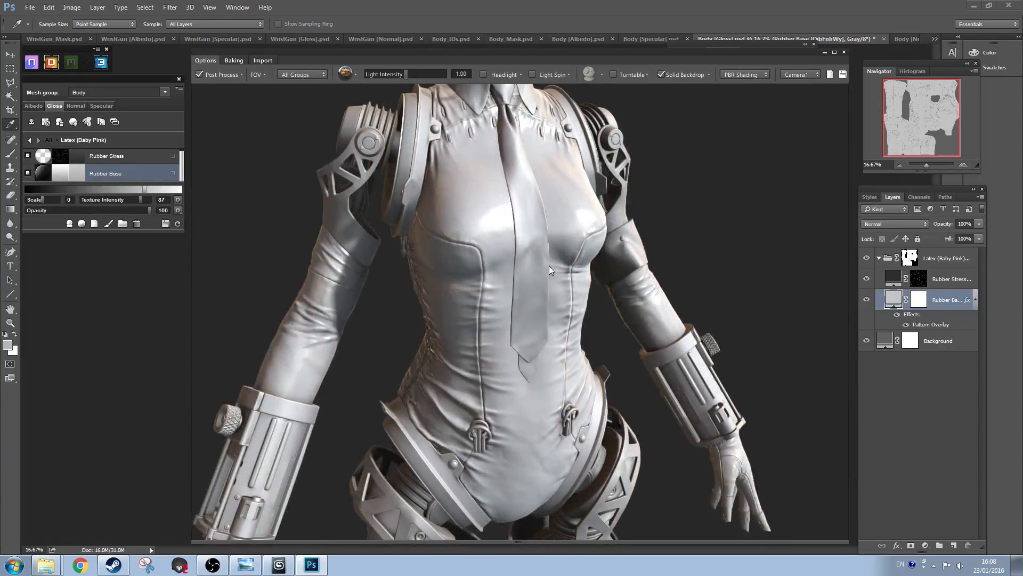
scroll(549, 265, down, 3)
drag(606, 341, 535, 309)
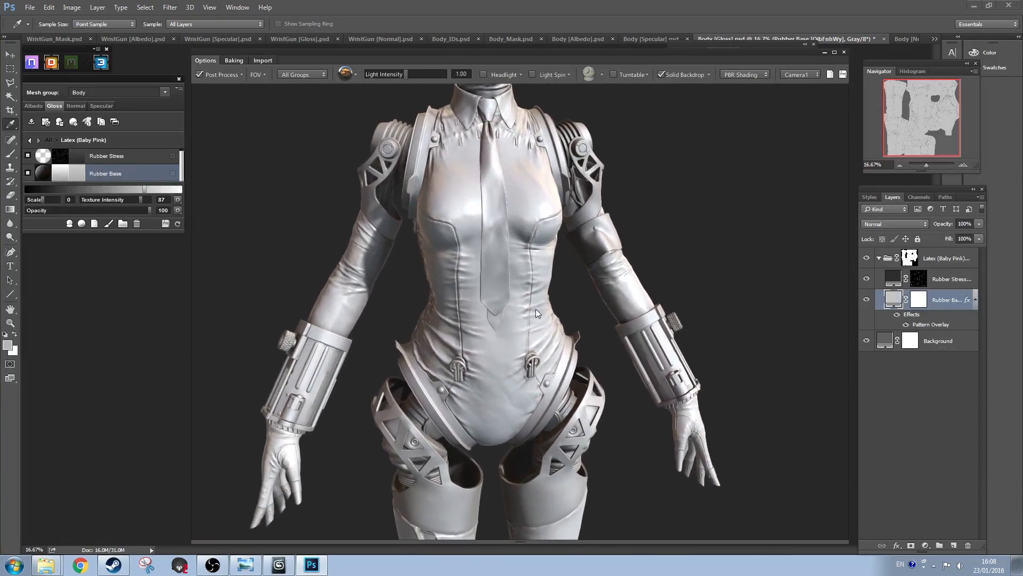
Step: Rename the Latex (Baby Pink) material group in the Albedo map as Suit
click(29, 140)
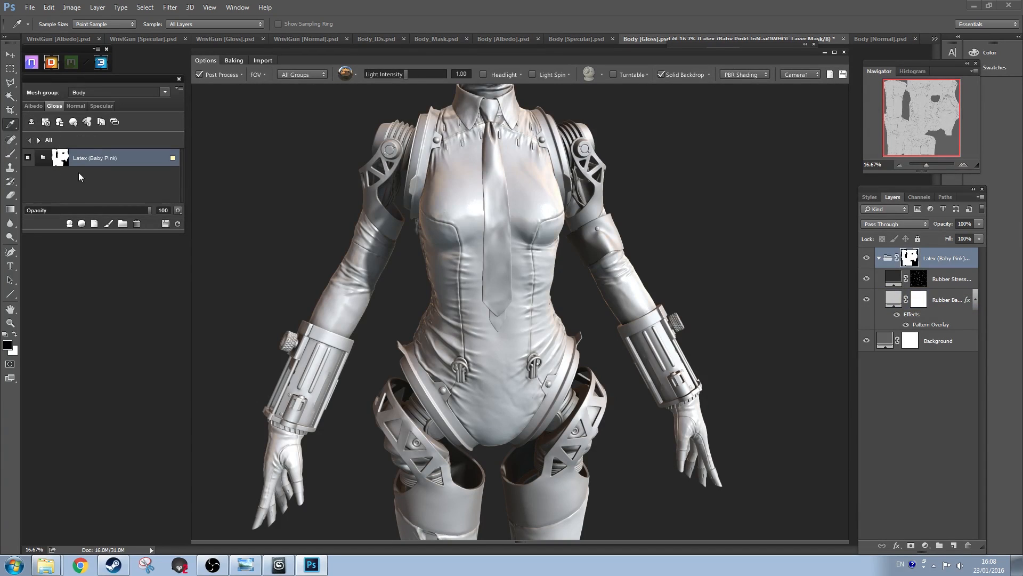
click(33, 106)
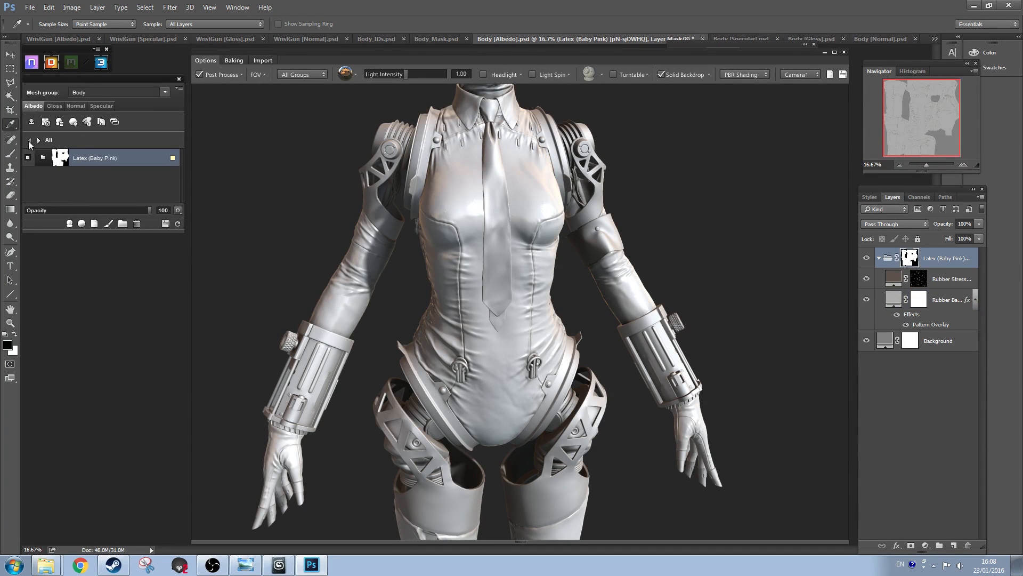
double_click(91, 159)
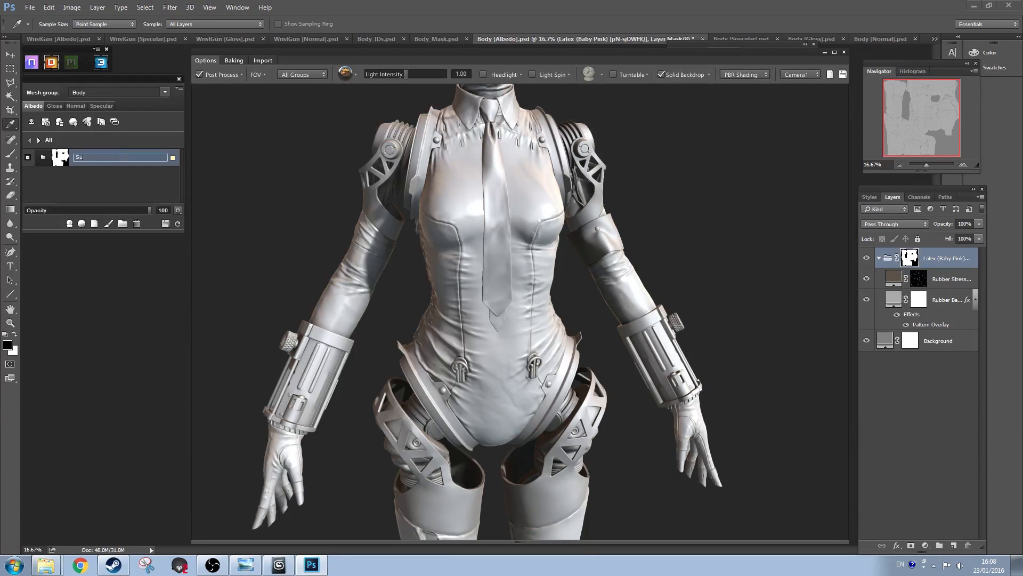
key(Return)
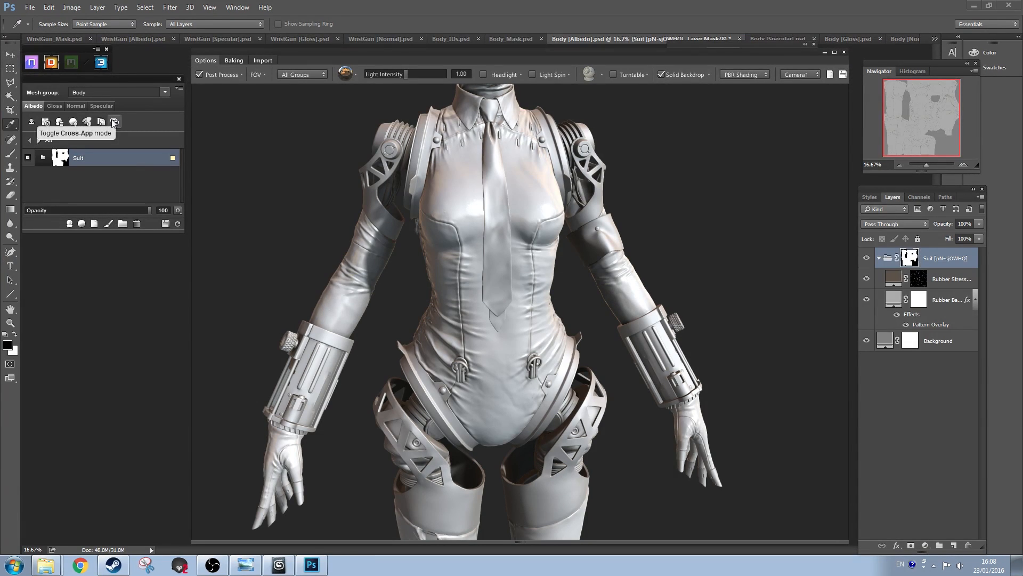
Step: Open the smart material library and examine the cotton fabrics for the tie, previewing Cotton (Red)
click(179, 89)
click(78, 138)
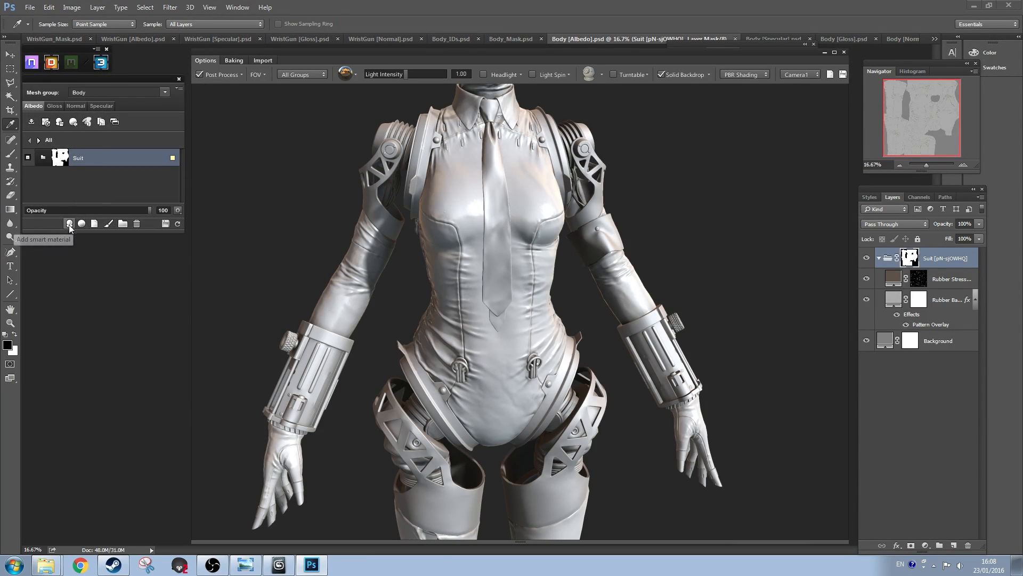
click(69, 225)
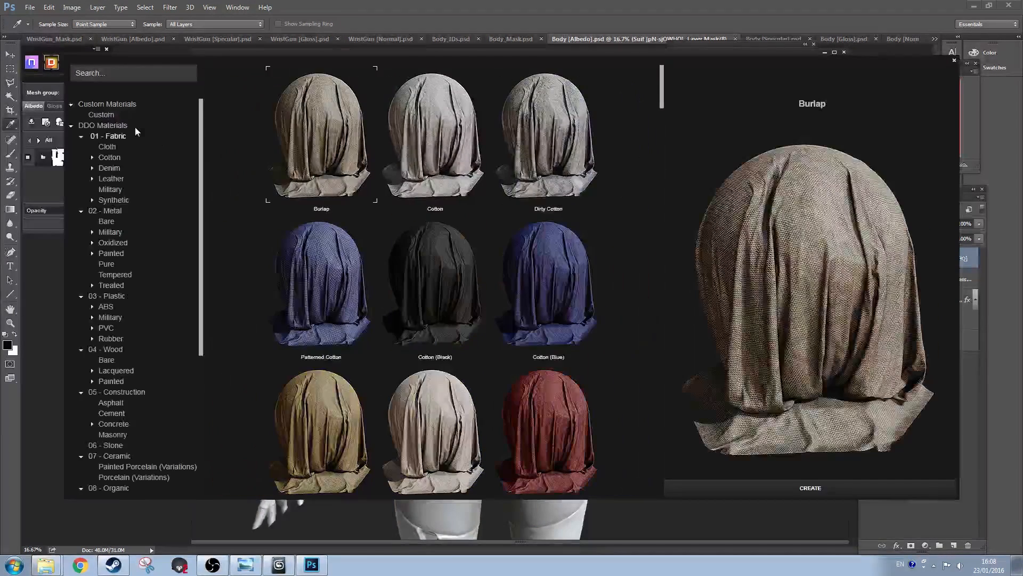
click(107, 147)
click(117, 159)
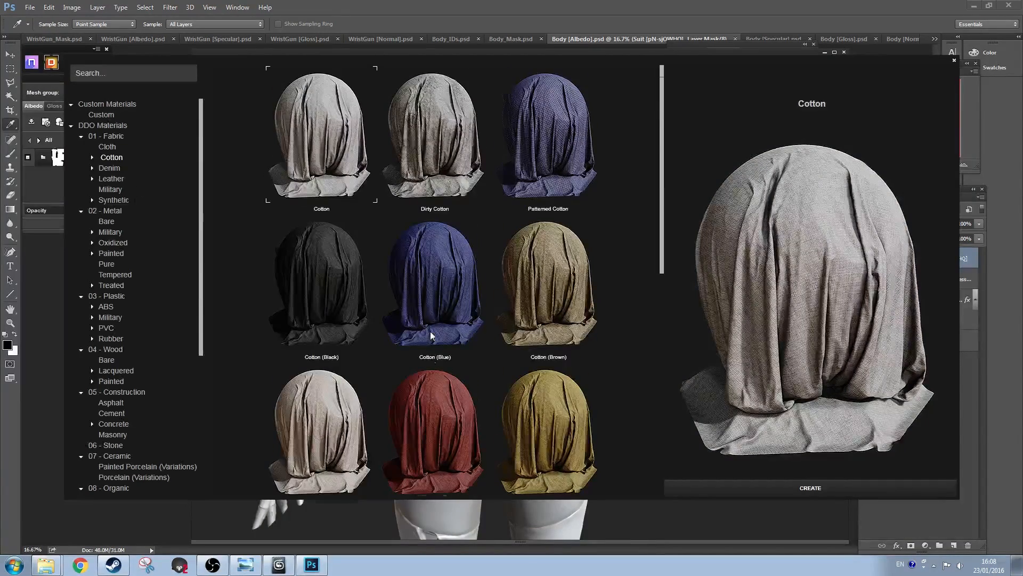
scroll(430, 331, down, 3)
click(436, 297)
scroll(436, 298, down, 2)
scroll(436, 297, down, 1)
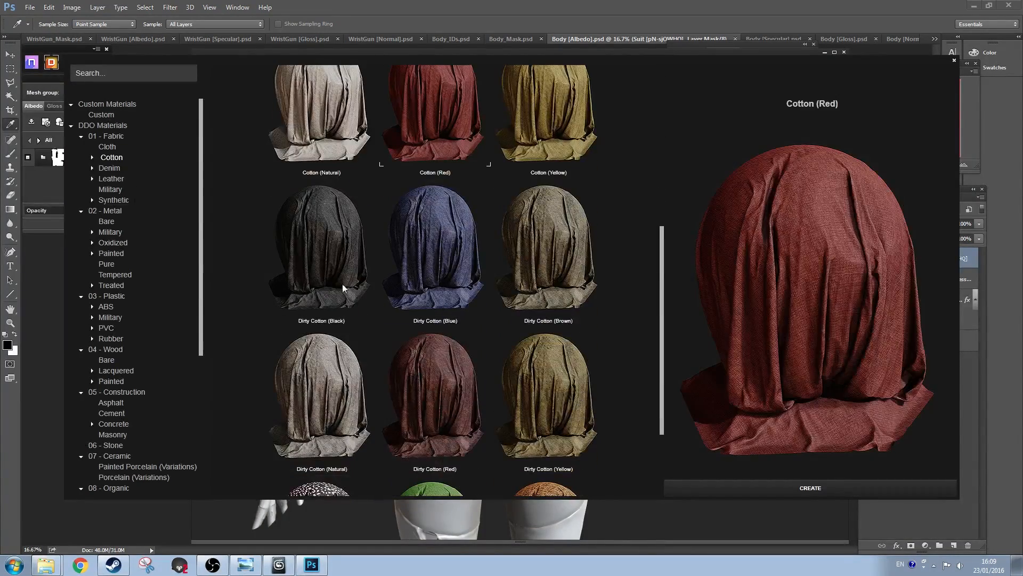
Step: Look through the synthetic and cloth fabric materials, previewing Tarpauline (Bright Green) and Burlap
click(117, 200)
click(433, 274)
scroll(433, 274, up, 1)
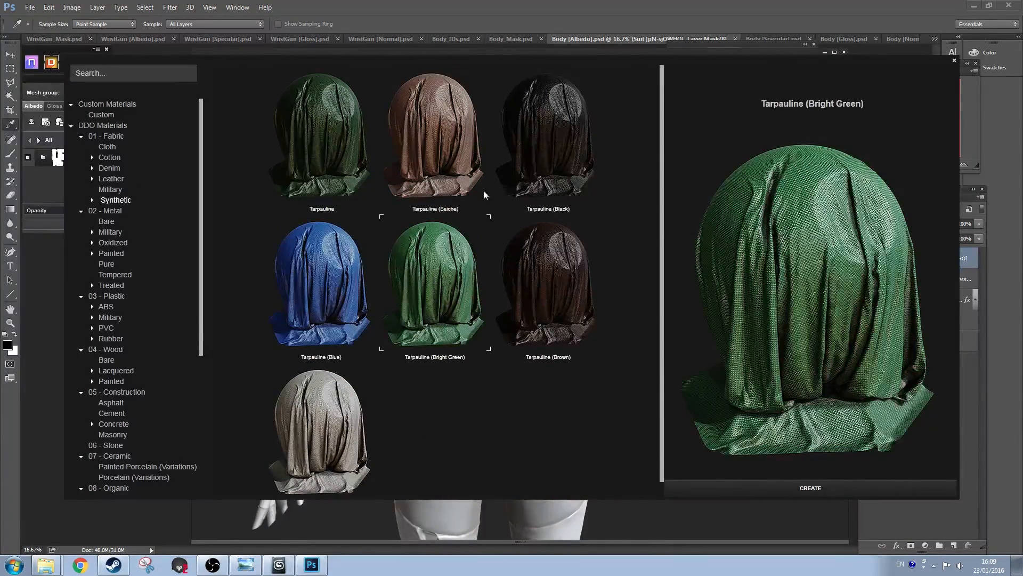
click(107, 146)
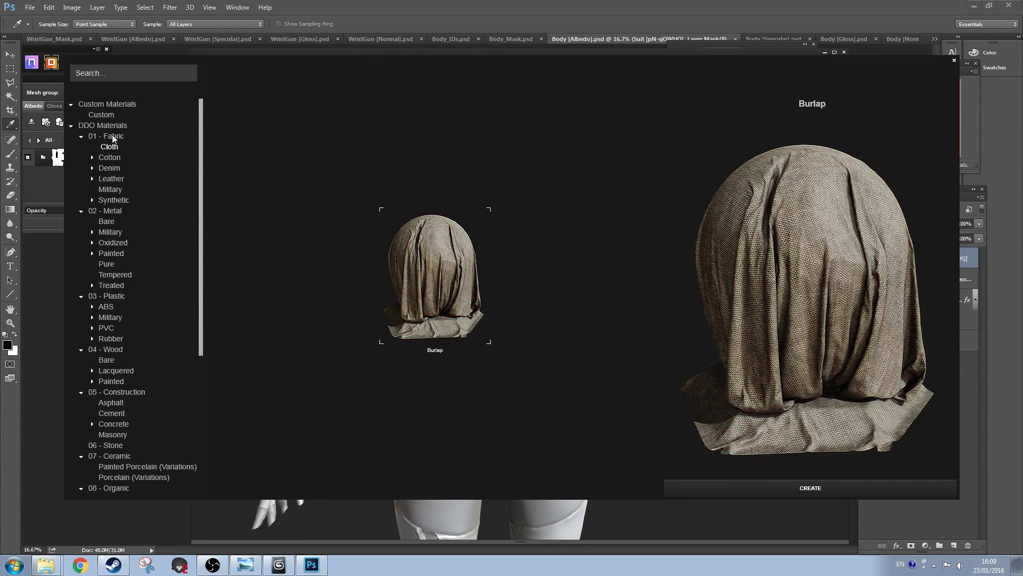
click(92, 158)
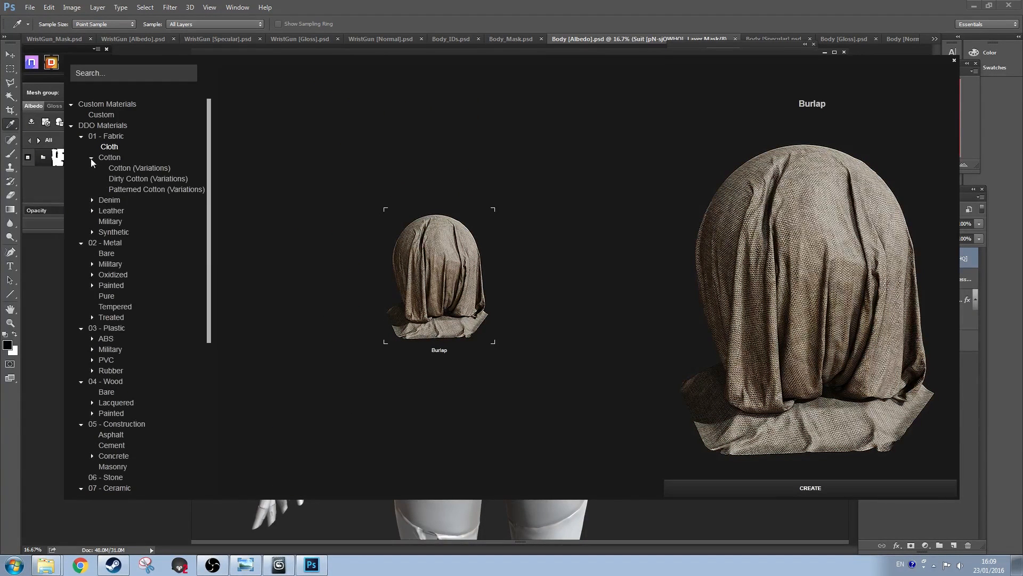
click(91, 158)
scroll(123, 383, down, 7)
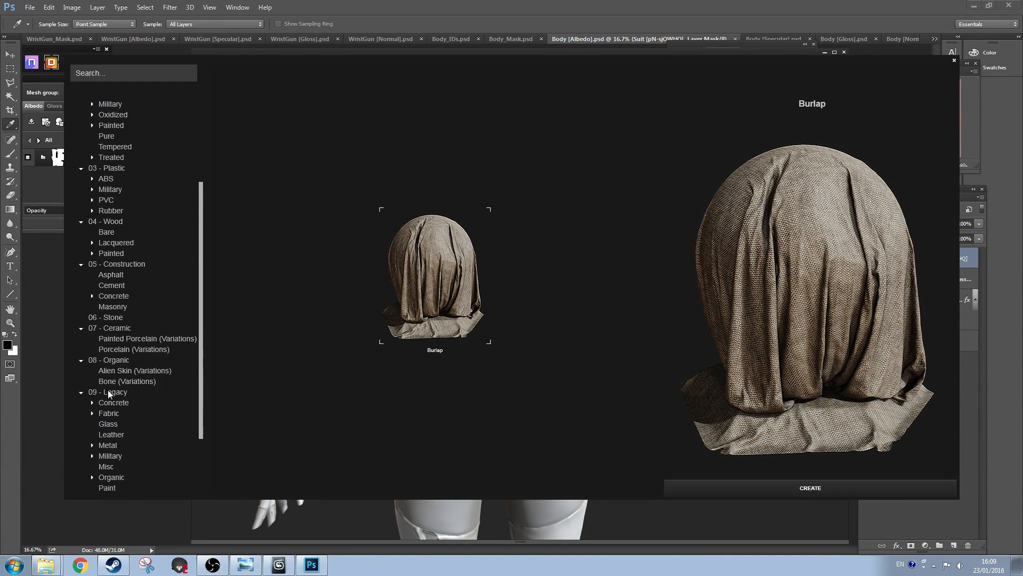
Step: Compare Red Polyester and Silk among the legacy fabric materials and create the Silk smart material in the Body mesh group
click(110, 329)
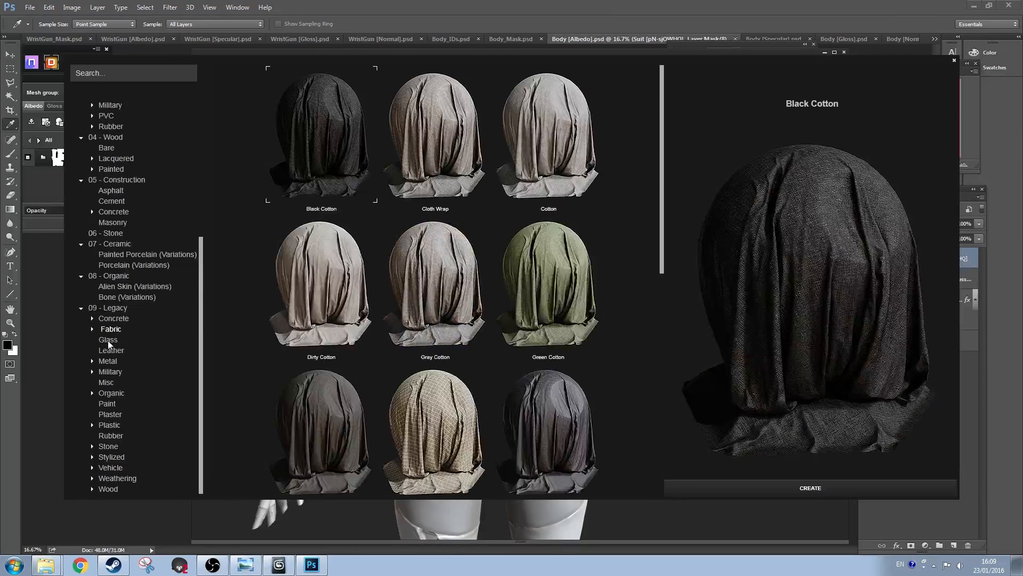
scroll(447, 270, down, 5)
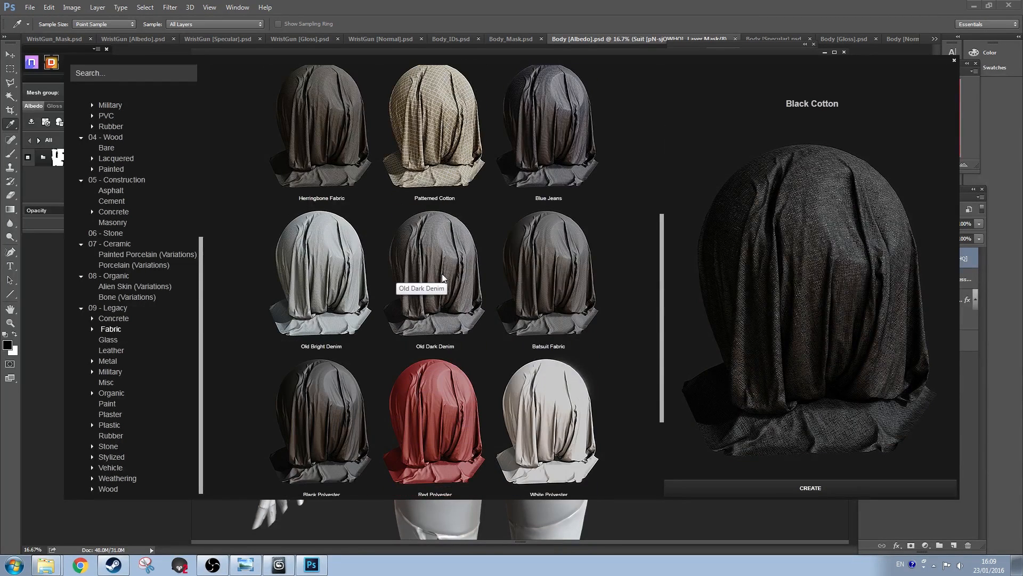
scroll(442, 277, down, 2)
click(442, 277)
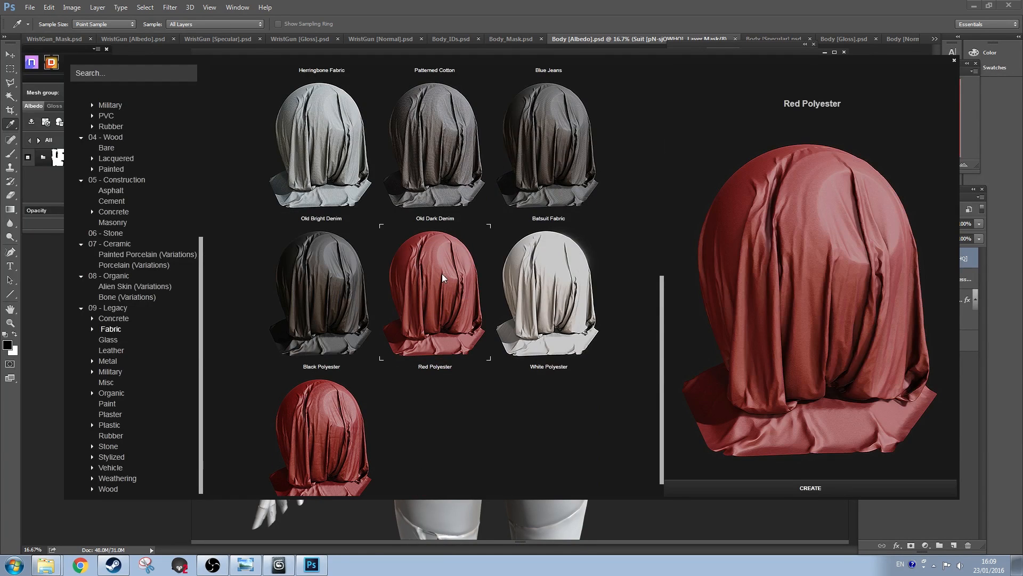
scroll(443, 273, down, 1)
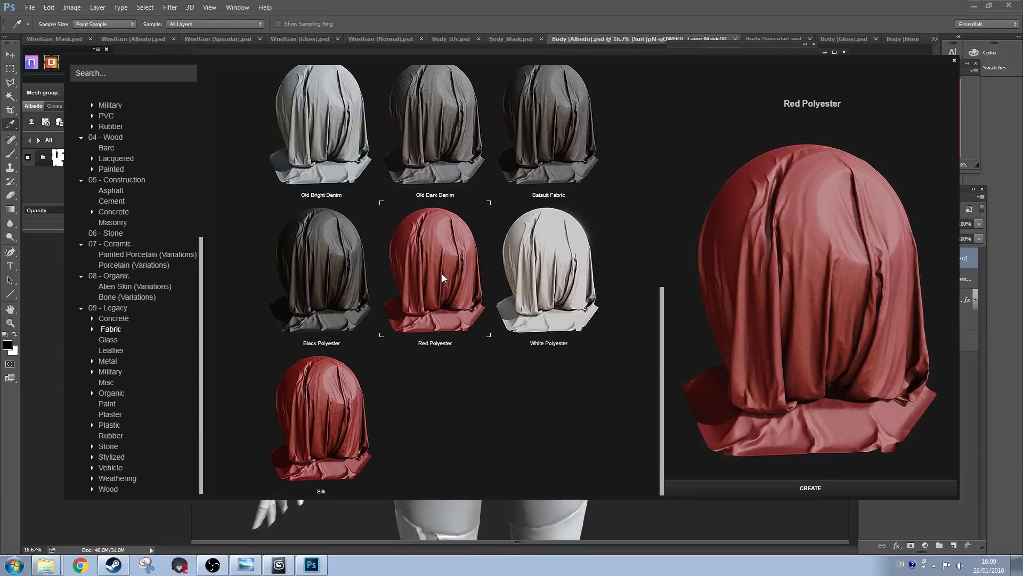
click(336, 402)
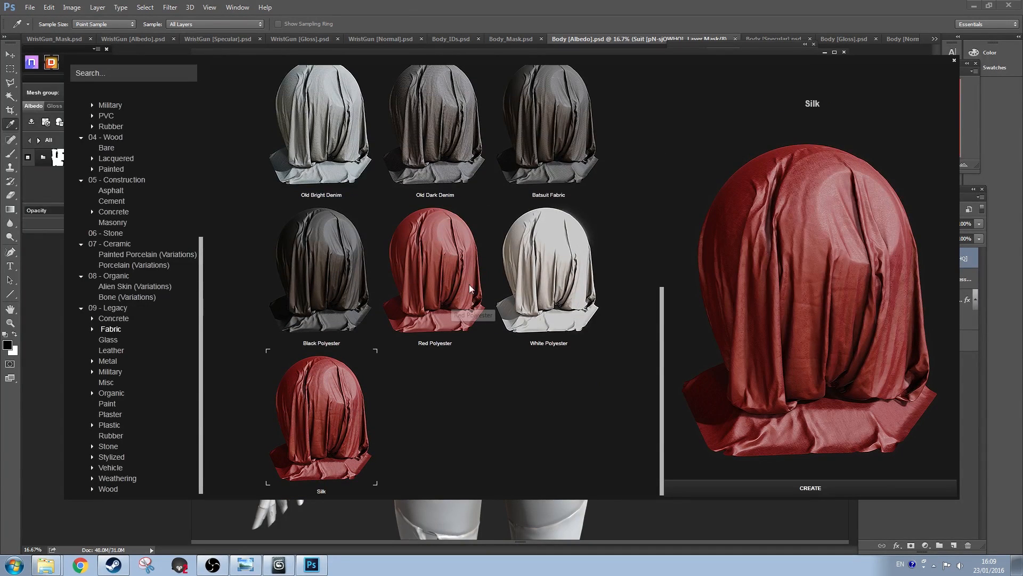
click(456, 280)
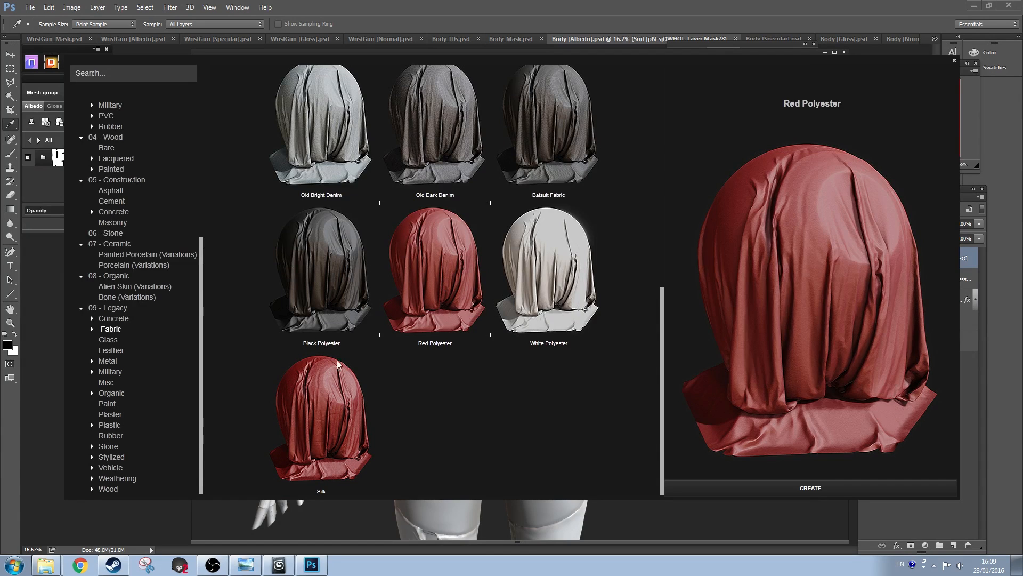
click(329, 410)
click(810, 487)
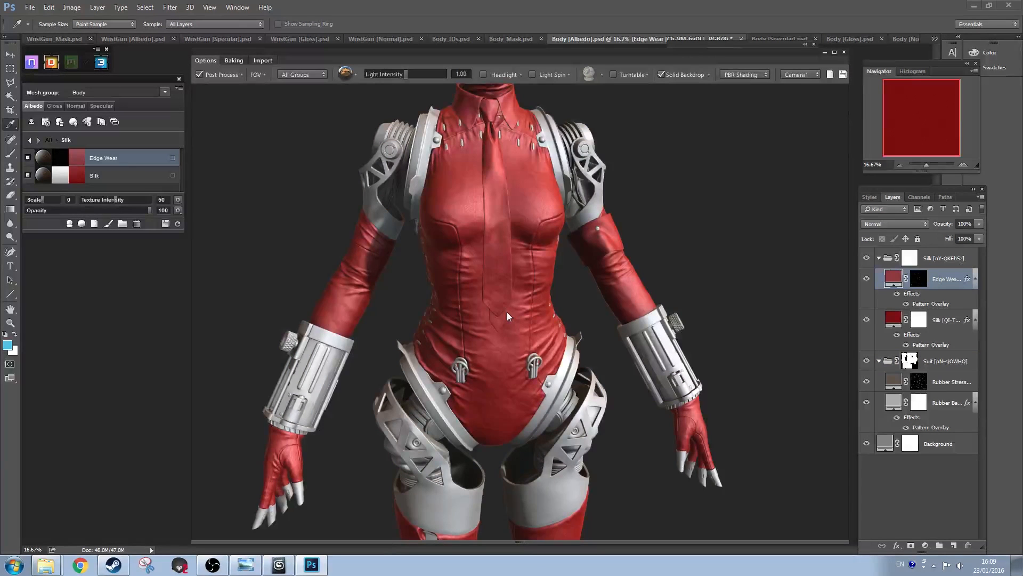
Step: Mask the Silk material group to the tie by assigning it the red E60808 material ID
click(29, 141)
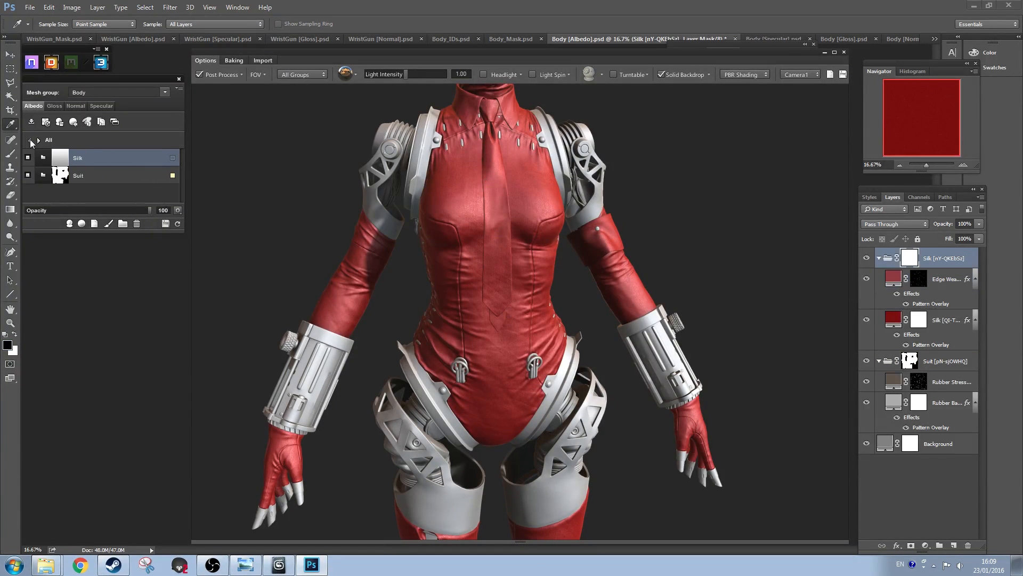
right_click(123, 161)
click(78, 208)
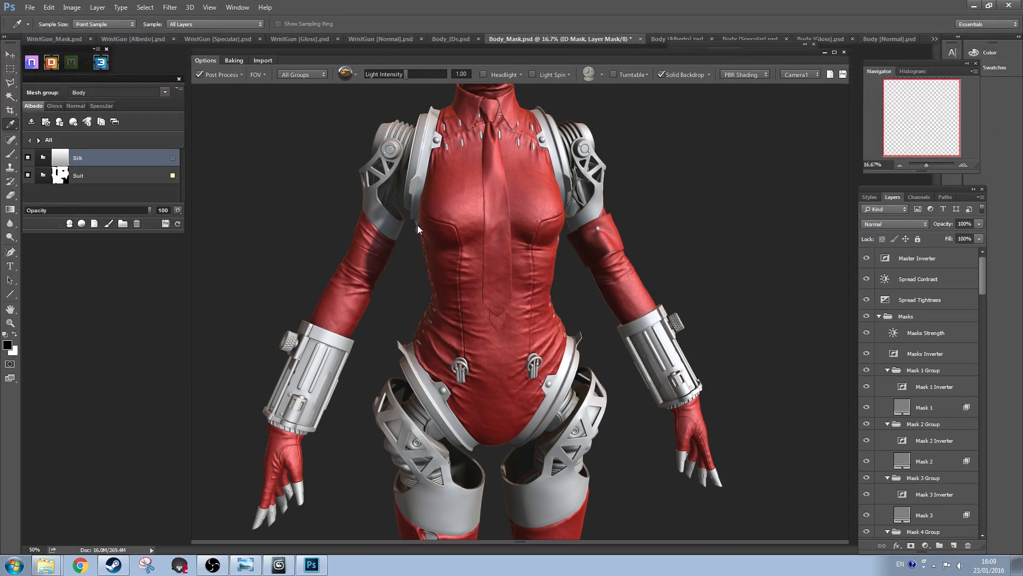
click(510, 230)
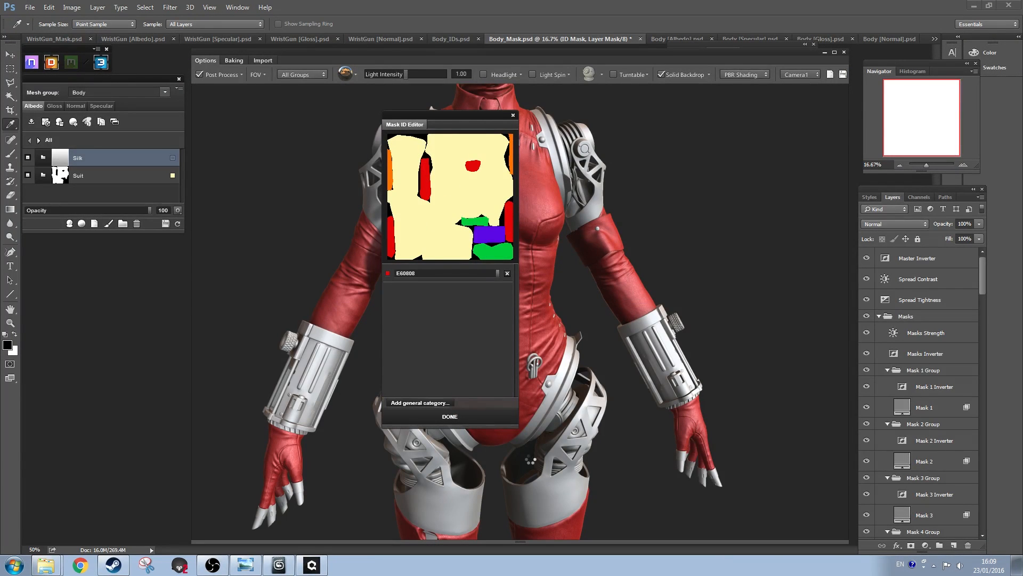
click(447, 416)
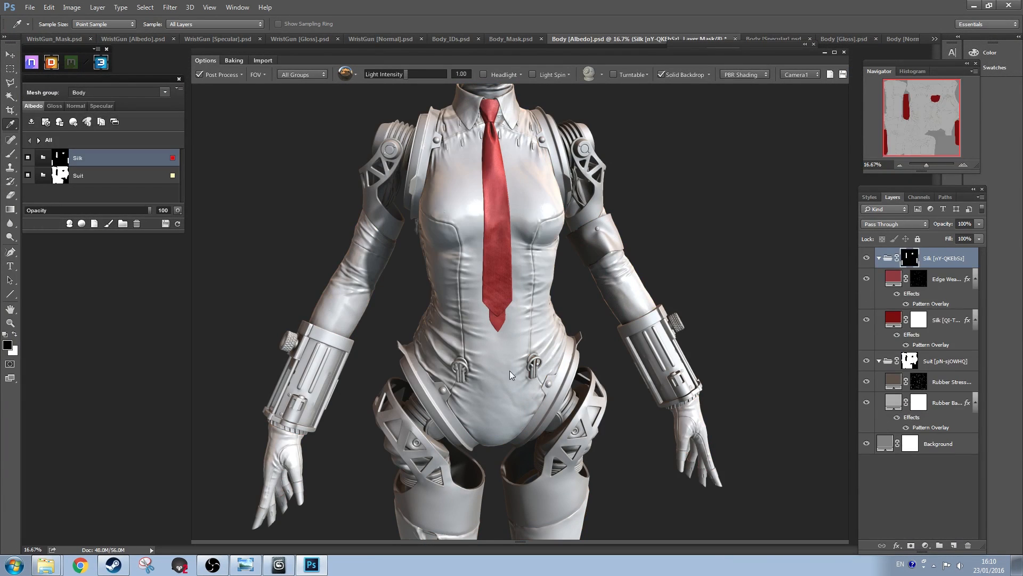
Step: Change the albedo colour of the Silk base layer to a darker, deeper red
drag(449, 207, 451, 244)
click(40, 159)
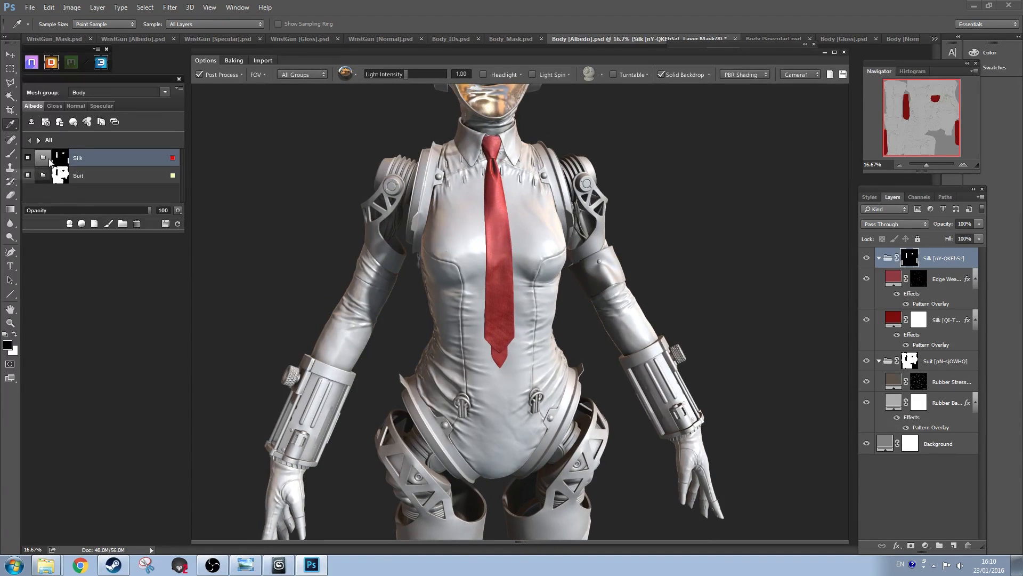
click(82, 179)
drag(858, 249, 845, 259)
click(965, 173)
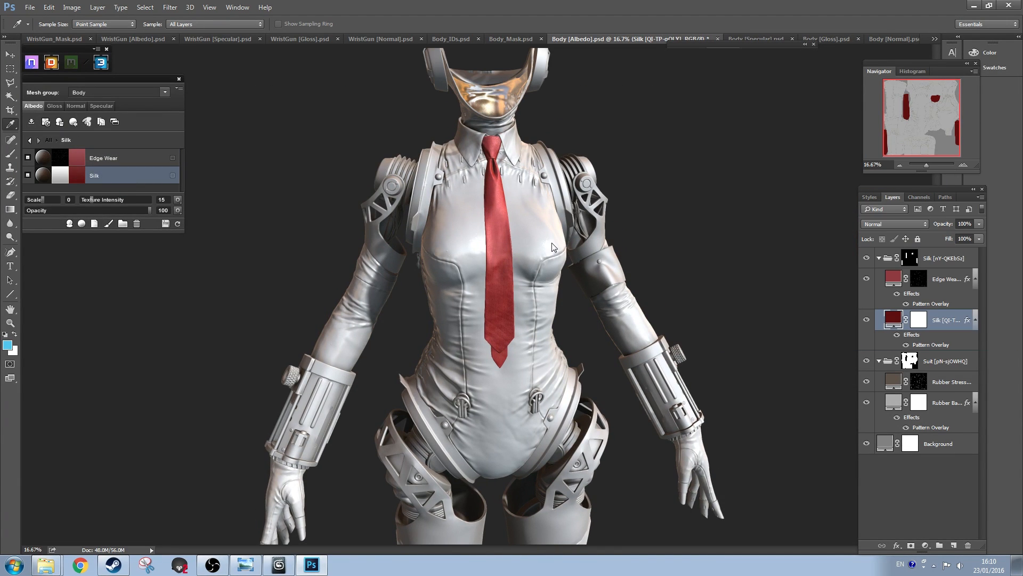
click(77, 180)
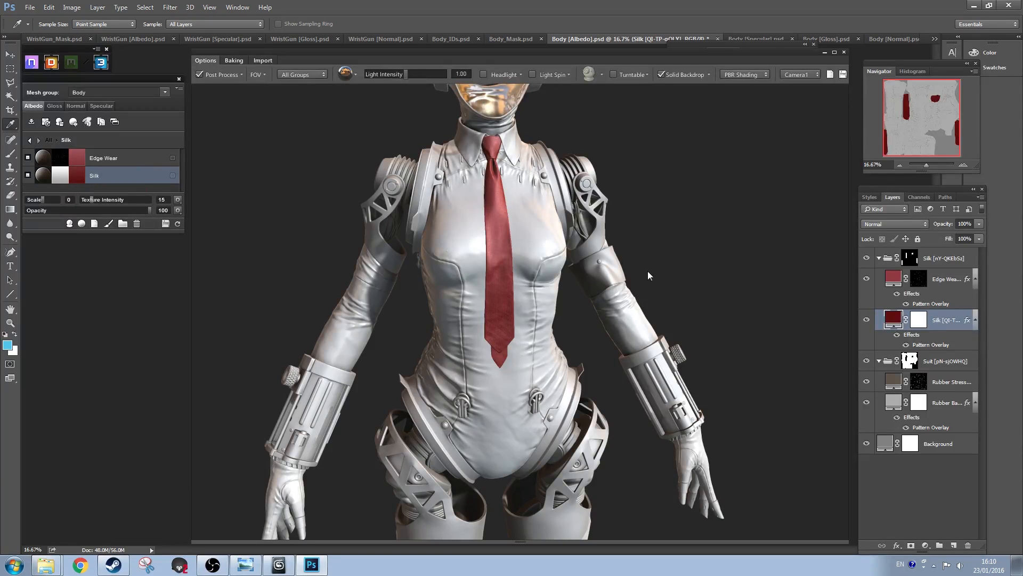
drag(845, 259, 850, 255)
click(971, 171)
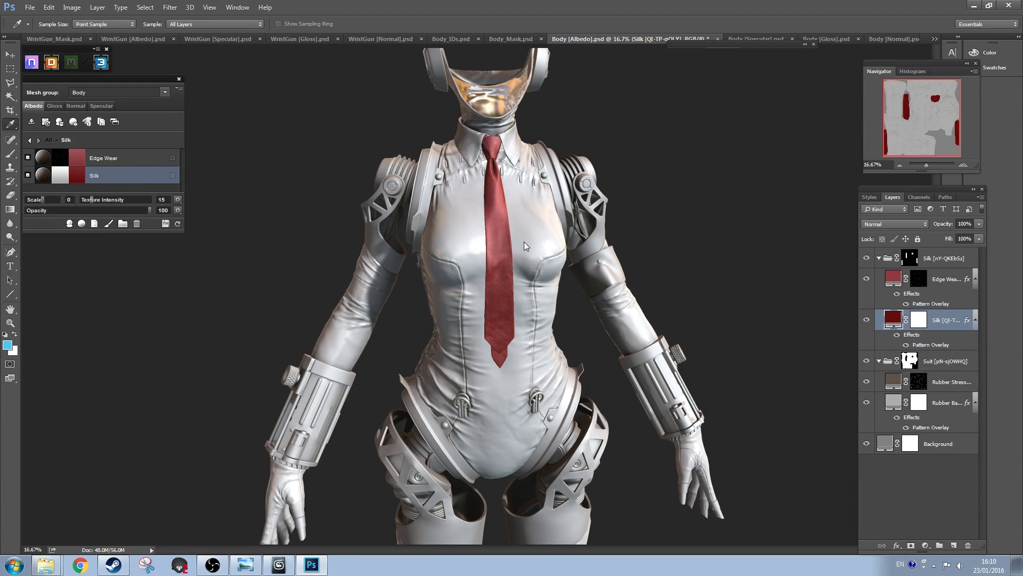
Step: Examine the tie's silk colour up close in the Albedo map view and return to PBR Shading
scroll(526, 242, up, 5)
drag(404, 325, 478, 322)
scroll(478, 314, down, 2)
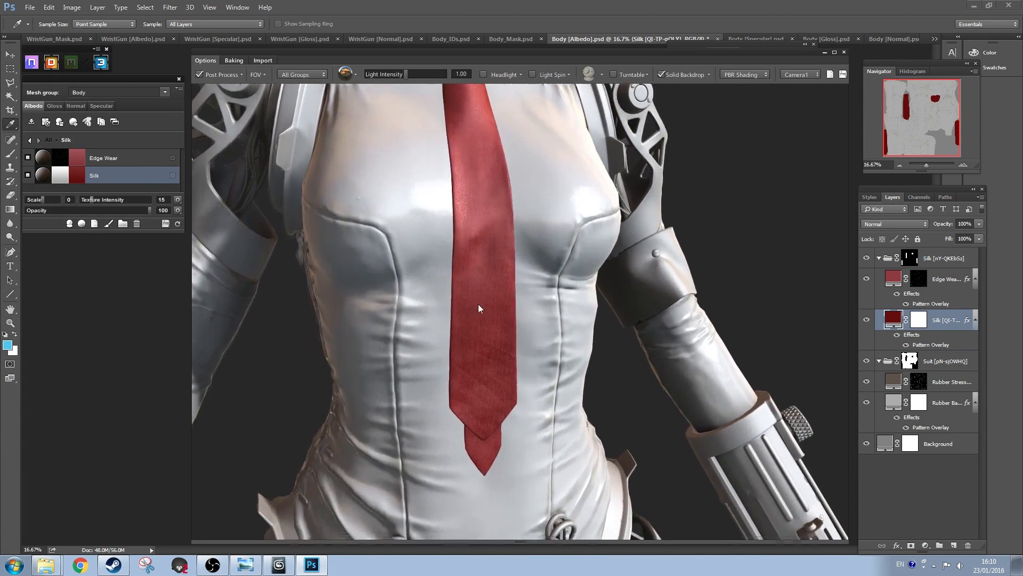
click(744, 75)
click(775, 101)
click(744, 75)
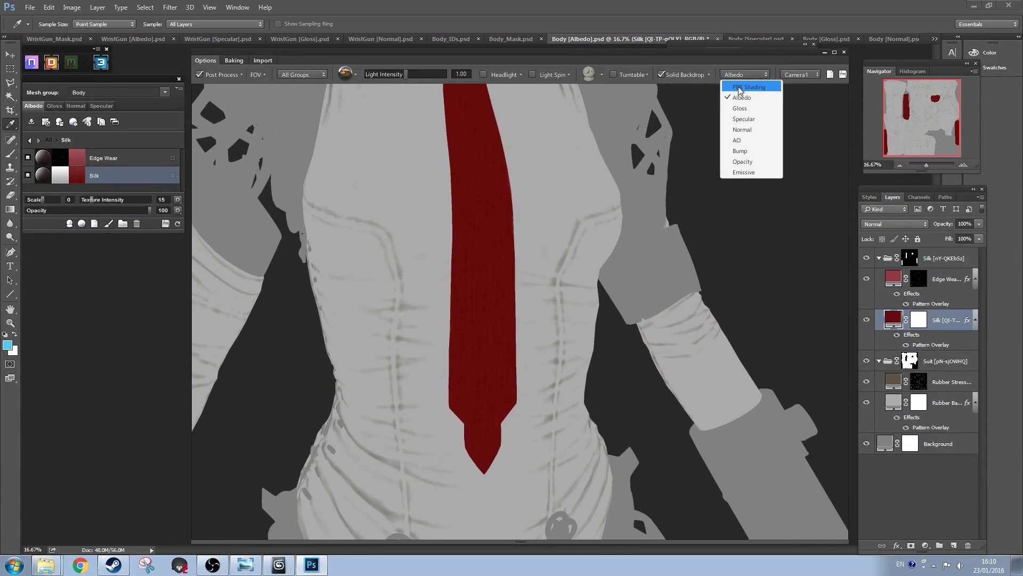
click(742, 83)
Step: Display the Normal map on the model and slightly lower the normal texture intensity of the Silk layer
click(76, 106)
click(743, 75)
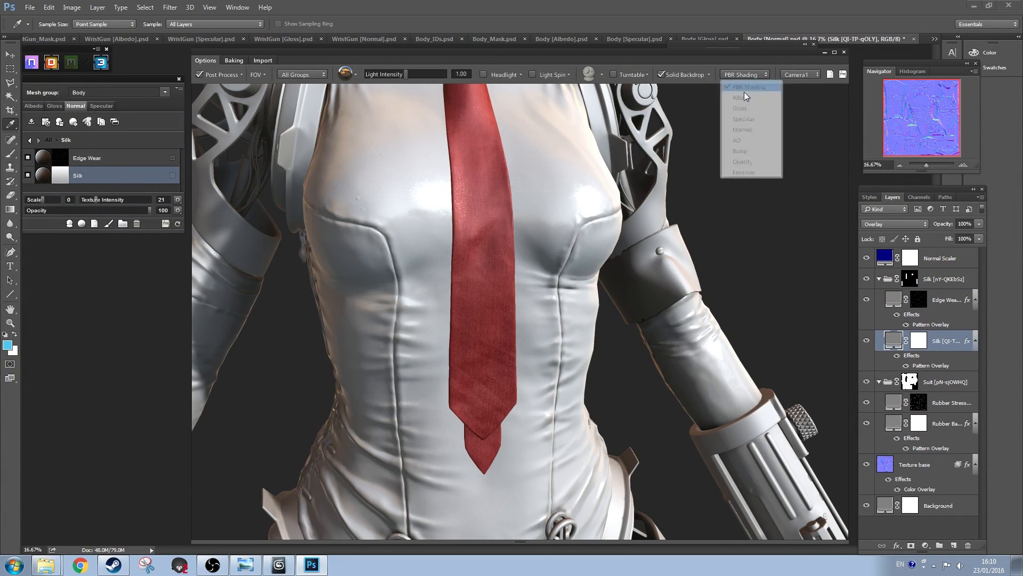
click(743, 127)
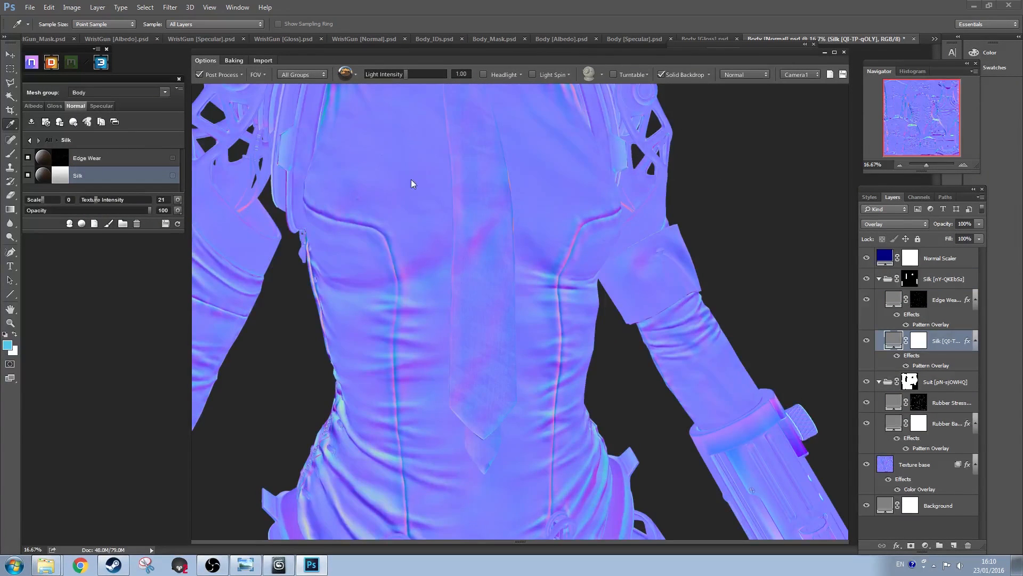
drag(91, 200, 88, 200)
Step: Examine the tie in the Gloss map view, and check its collar area with PBR Shading
click(731, 75)
click(740, 108)
click(744, 74)
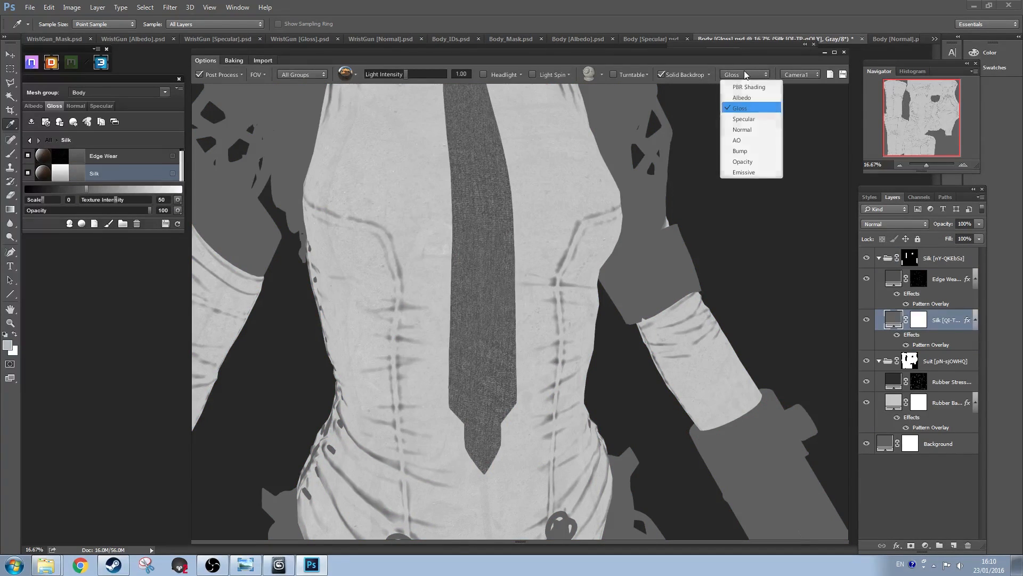
click(748, 87)
drag(525, 261, 491, 311)
scroll(517, 315, down, 3)
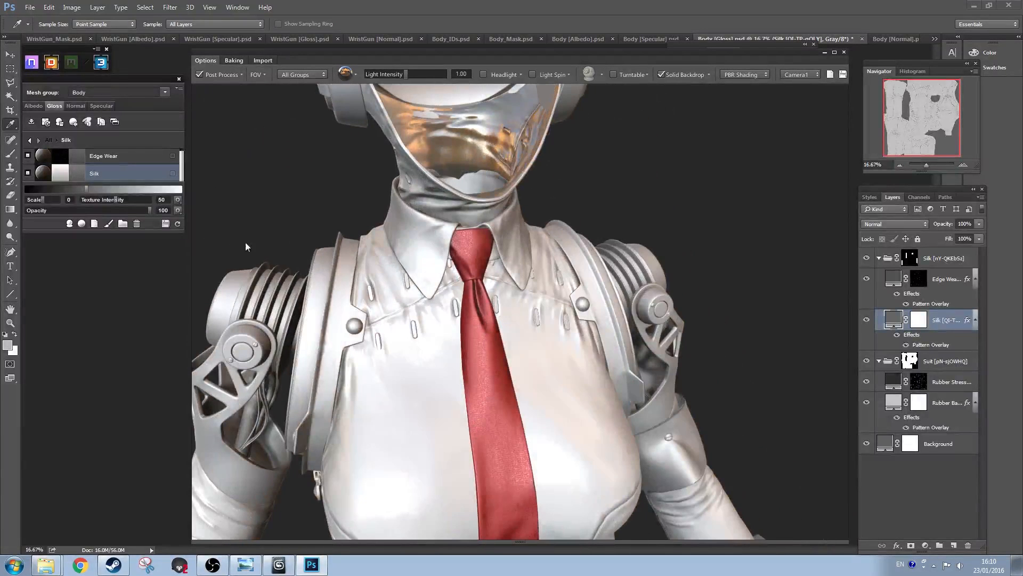
Step: Set the Silk group's Edge Wear albedo layer to Linear Dodge (Add) blending, inspect the tie, and return to the material group list
click(33, 106)
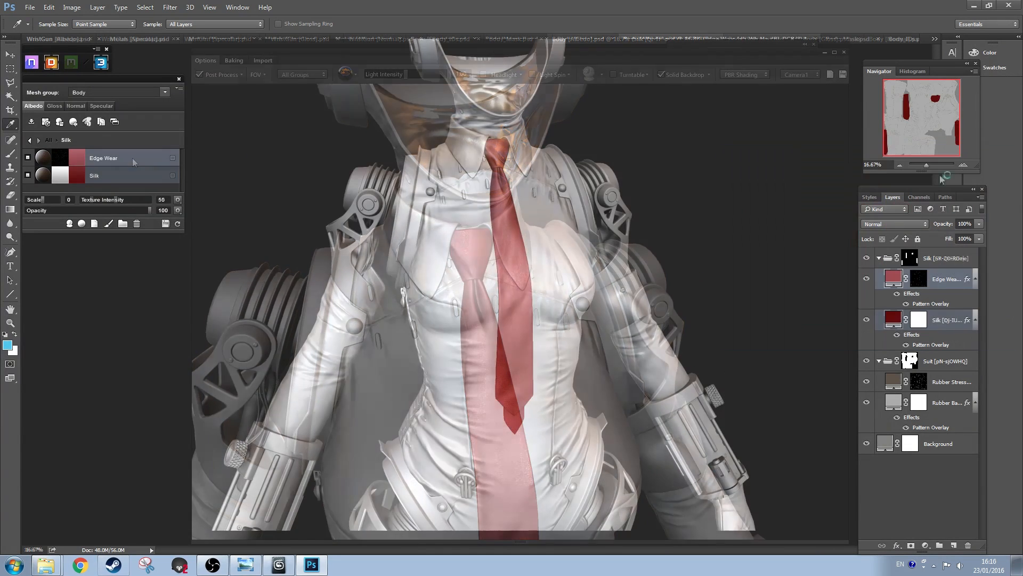
click(536, 243)
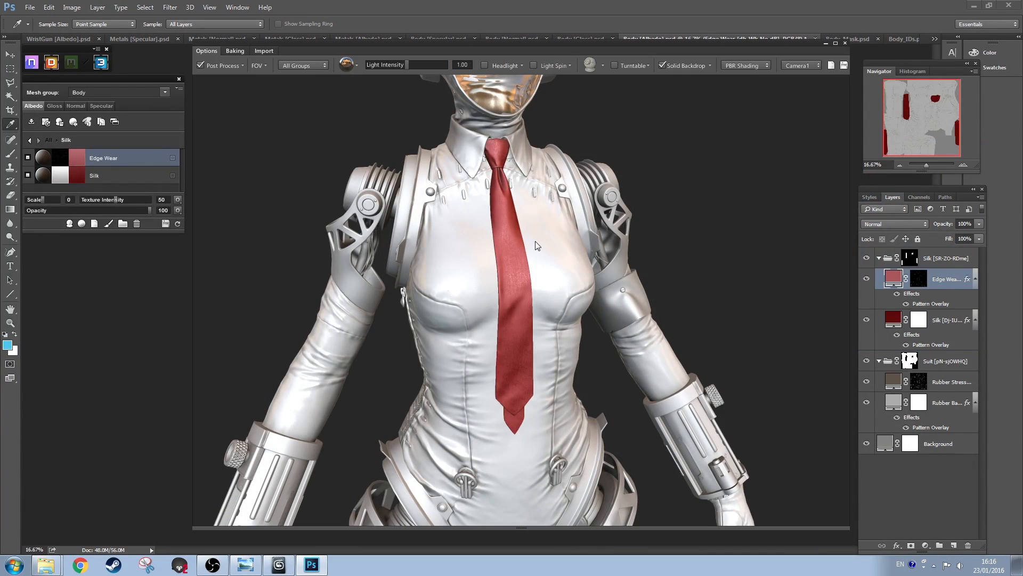
click(178, 200)
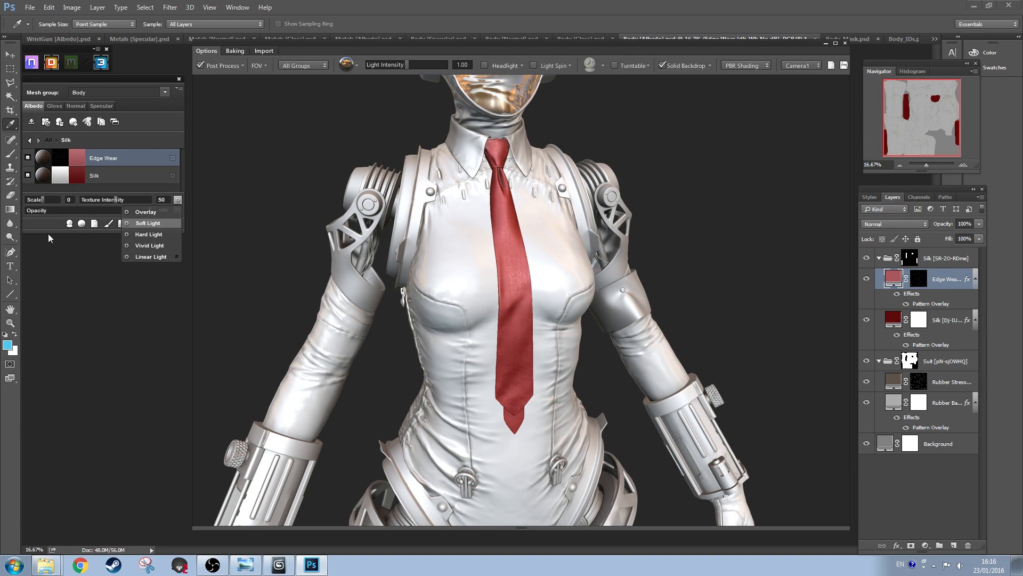
click(179, 210)
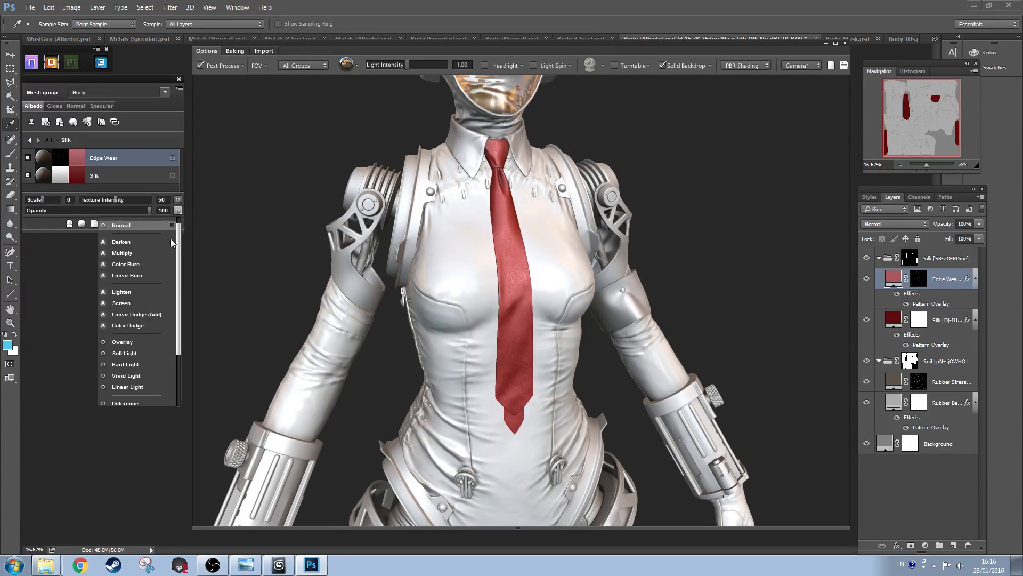
click(147, 314)
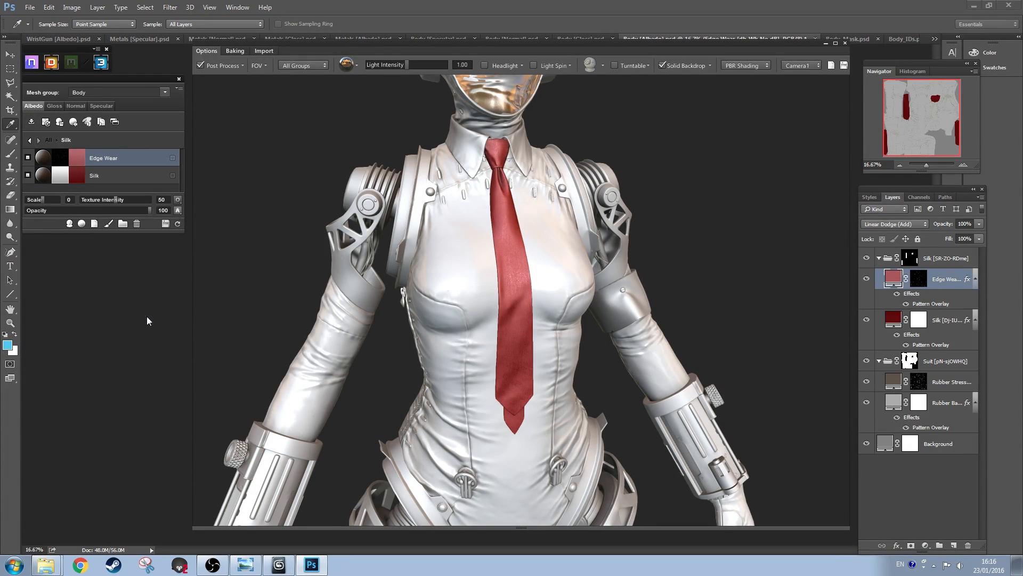
drag(512, 233, 523, 264)
scroll(525, 286, up, 5)
drag(527, 389, 522, 274)
scroll(540, 292, down, 2)
scroll(540, 291, down, 4)
click(32, 139)
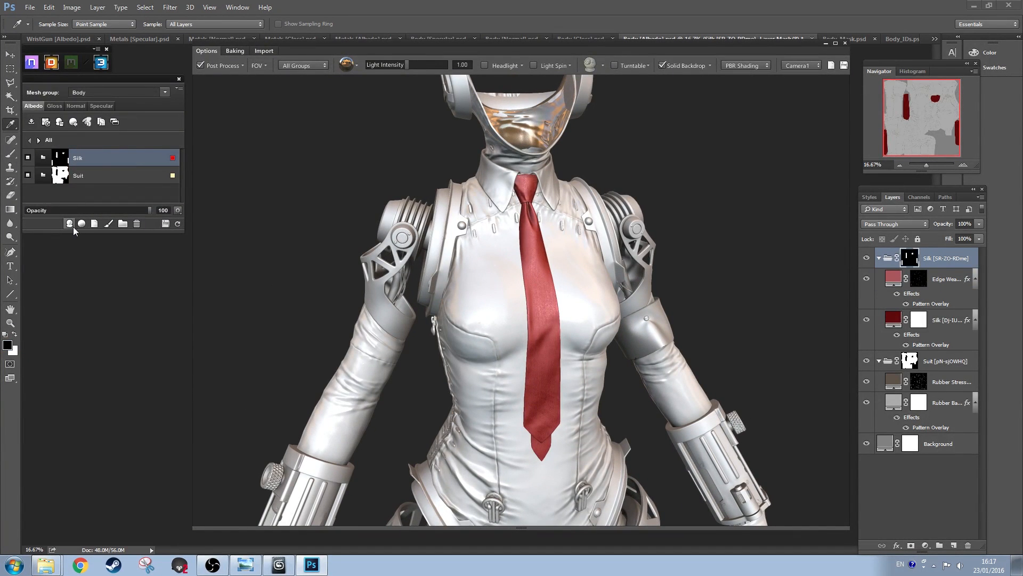
Step: Save the project and add the Cotton smart material from the DDO Fabric category to the Body mesh group
click(178, 88)
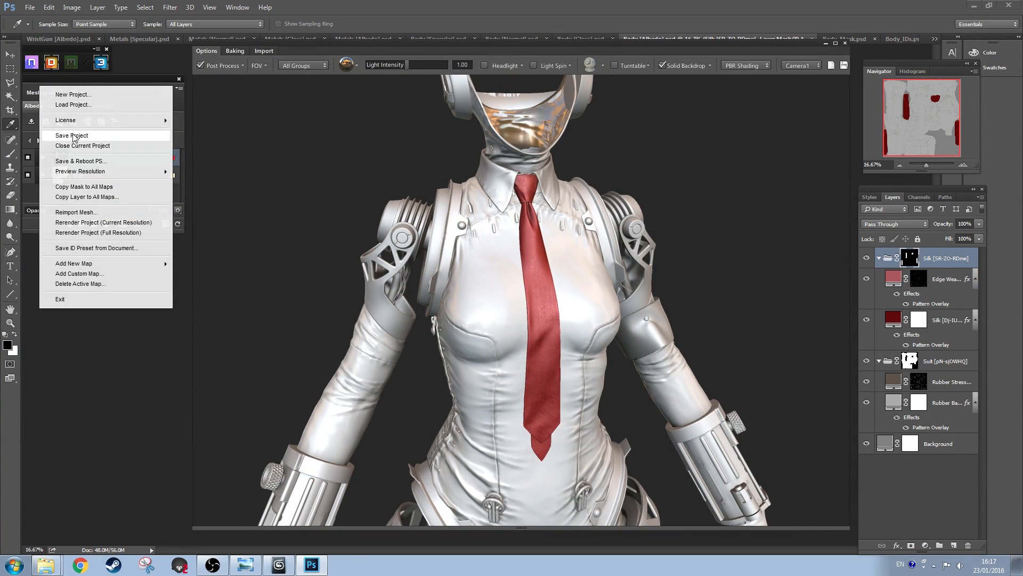
click(66, 214)
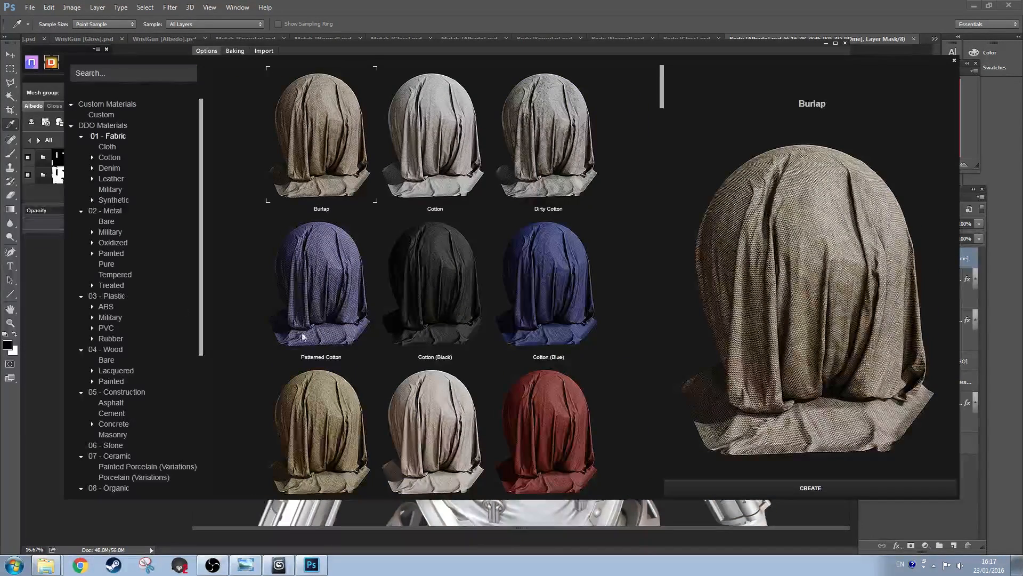
click(109, 146)
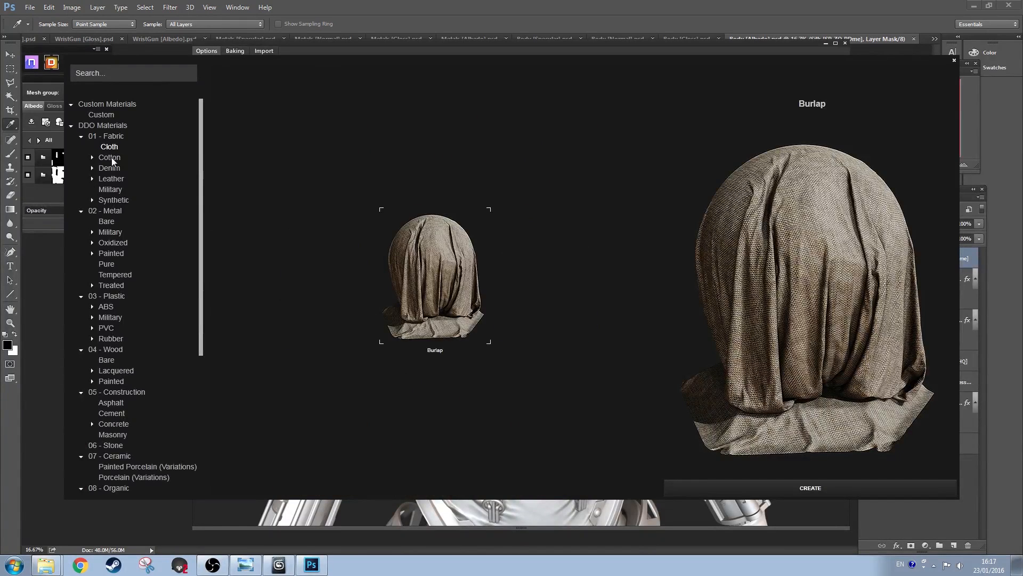
click(111, 158)
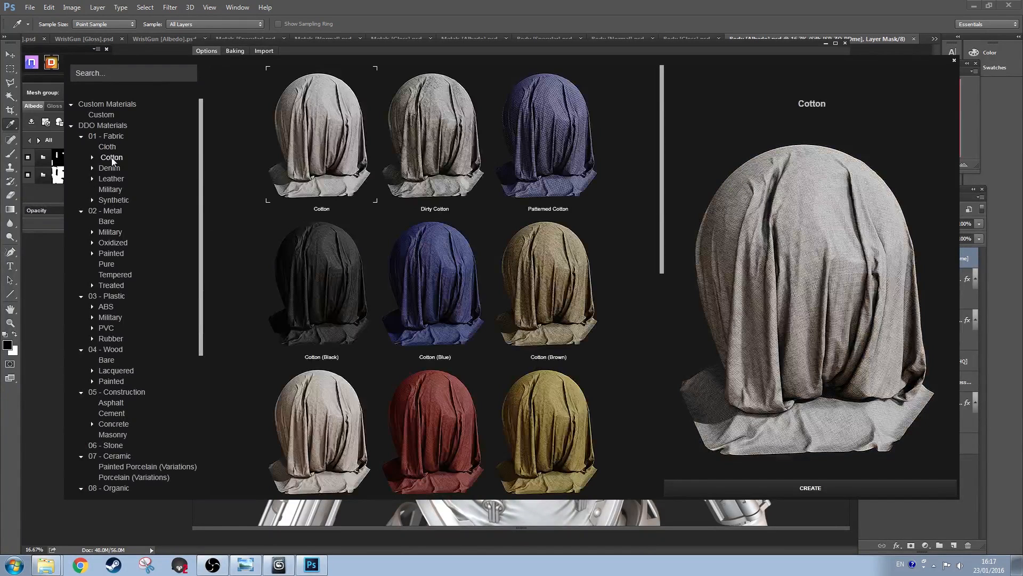
double_click(335, 159)
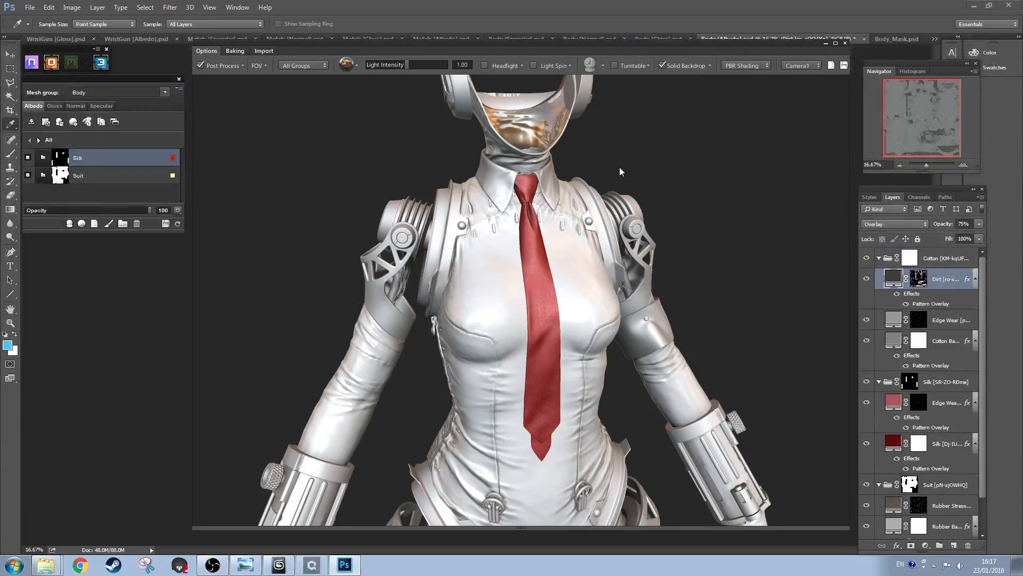
Step: Mask the new Cotton material group to the green 00CC39 ID colour so it covers only the collar
click(29, 140)
right_click(133, 155)
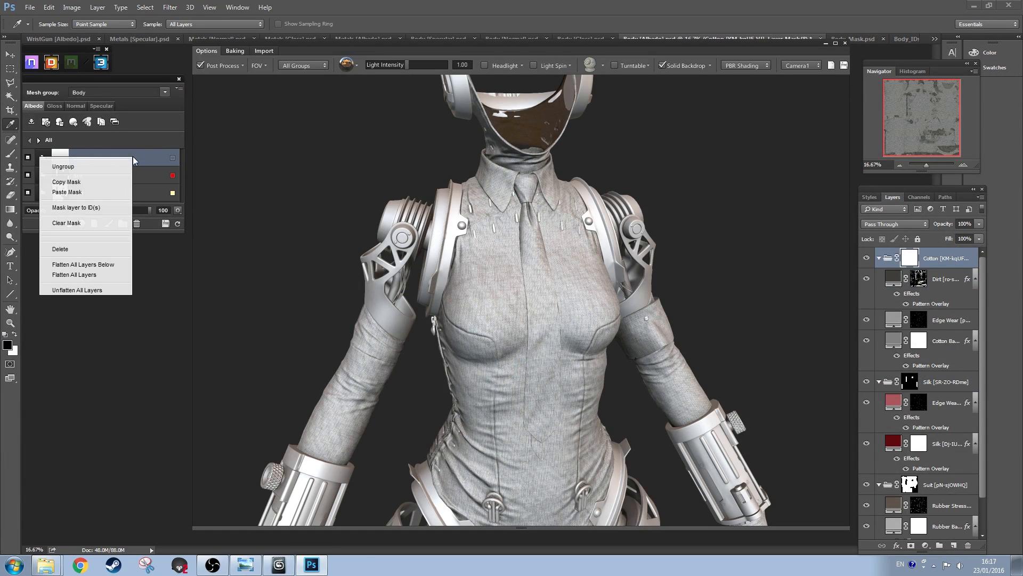
click(76, 207)
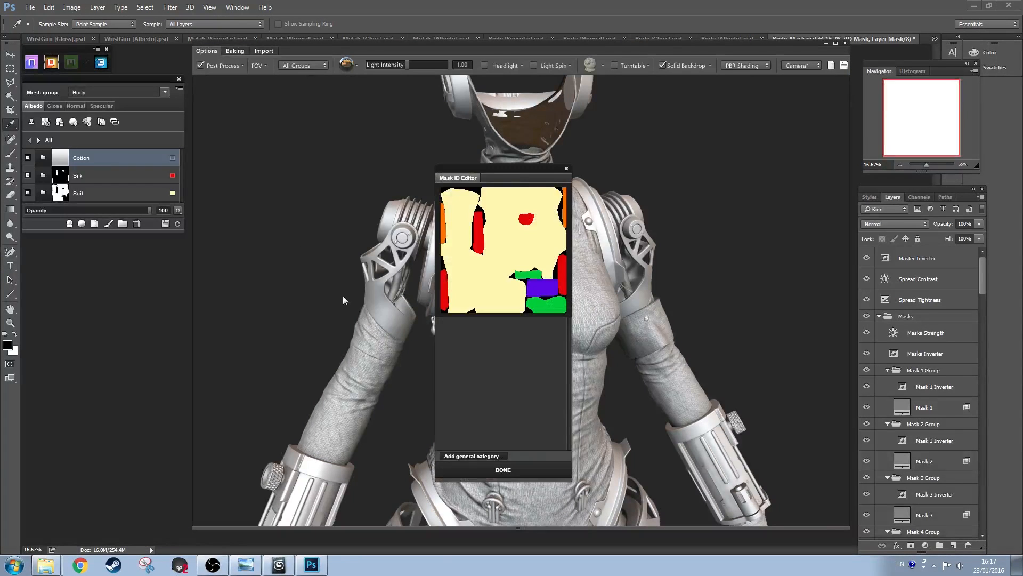
click(545, 309)
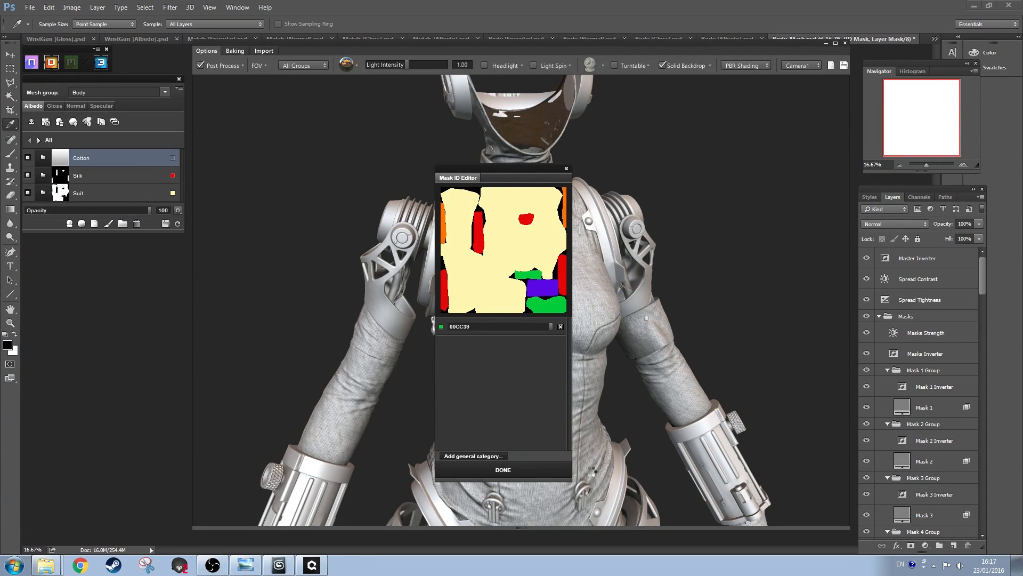
click(490, 471)
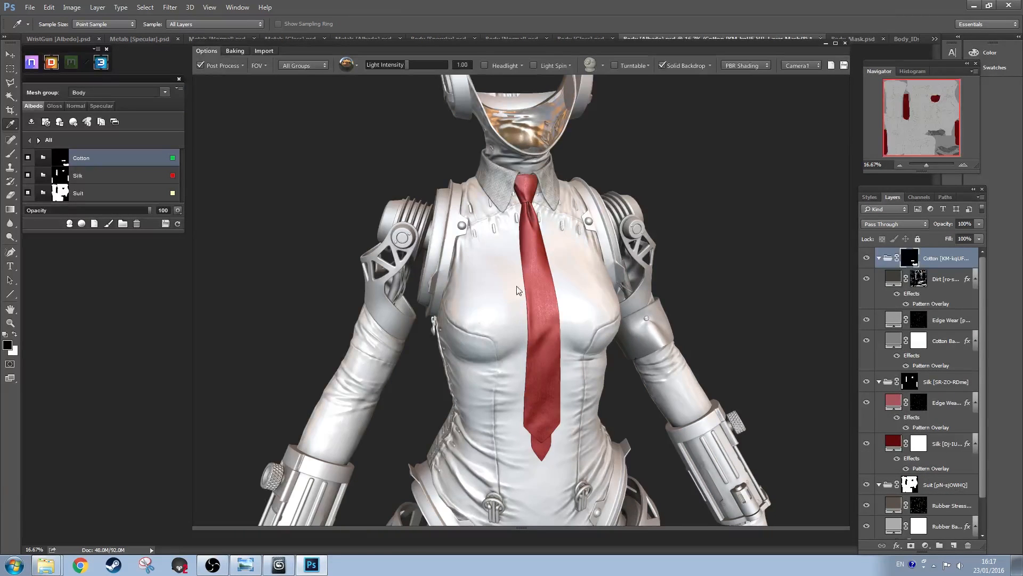
Step: Inspect the cotton collar up close, then rename the Cotton group to Collar and the Silk group to Tie
drag(517, 207, 498, 296)
scroll(499, 297, up, 4)
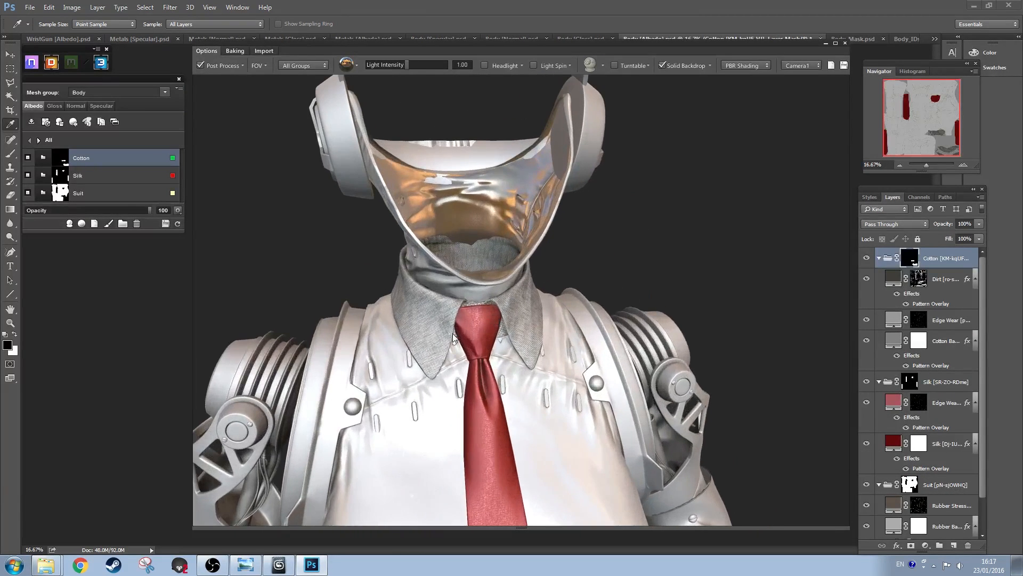
drag(452, 334, 486, 258)
scroll(479, 316, up, 3)
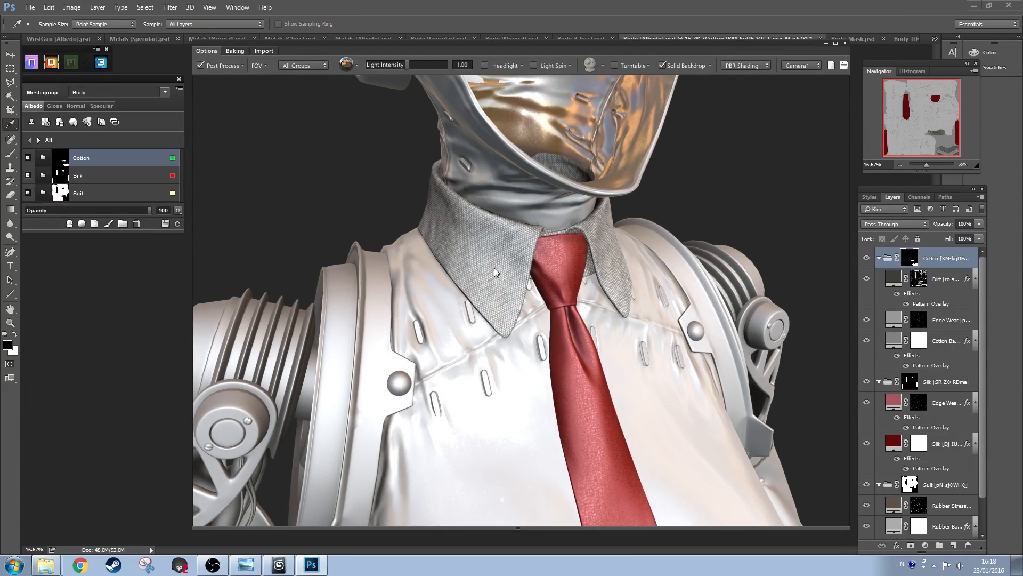
double_click(86, 160)
text(Collar)
key(Return)
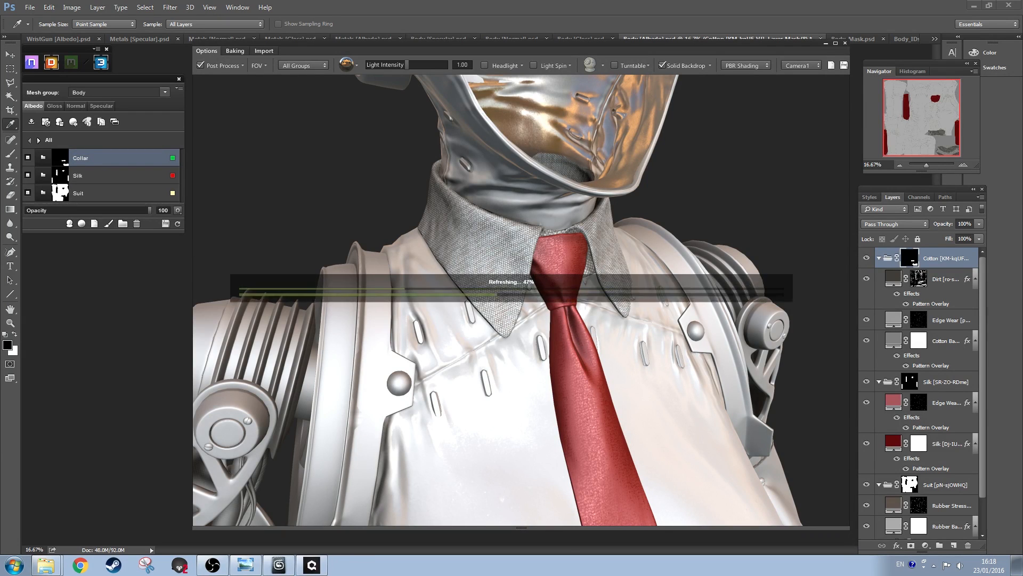
double_click(109, 175)
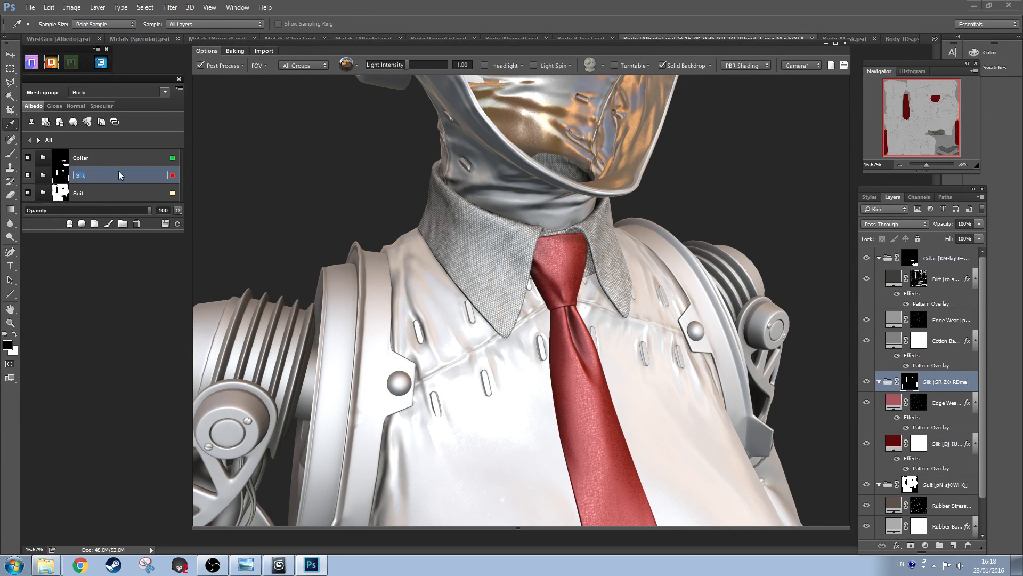
text(Tie)
key(Return)
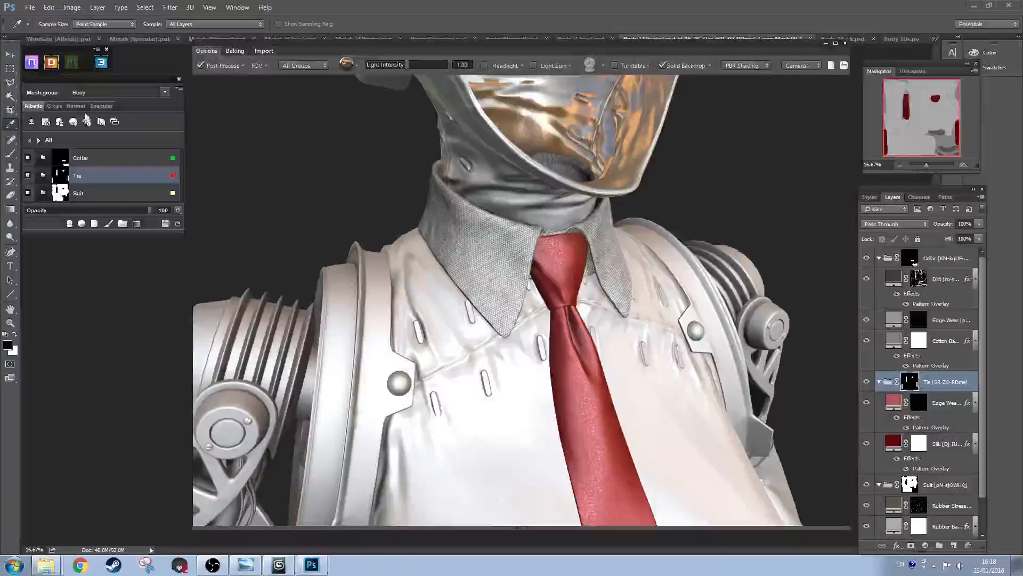
Step: Open the Collar group to show its layers and save the project
double_click(47, 158)
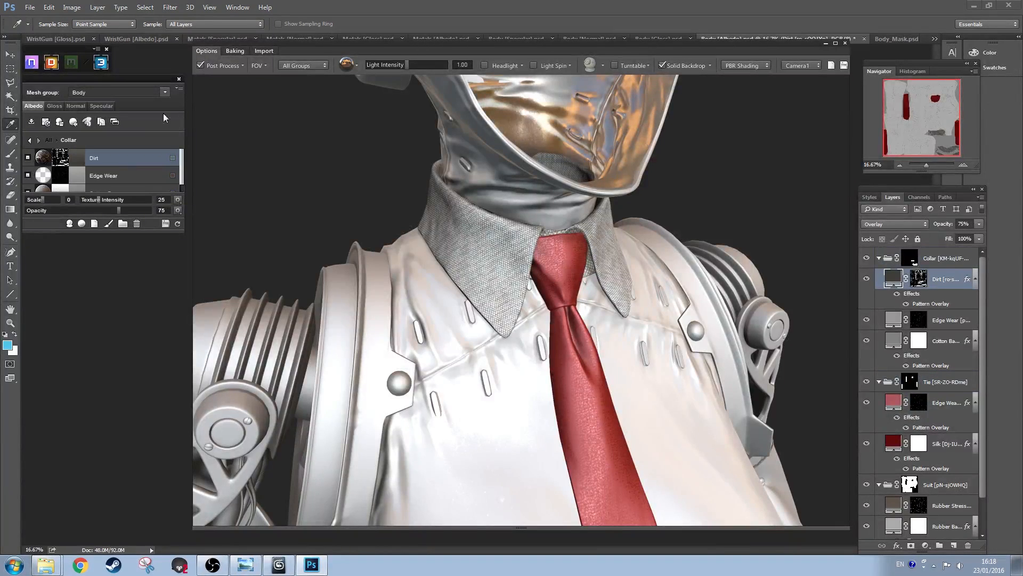
click(180, 90)
click(88, 136)
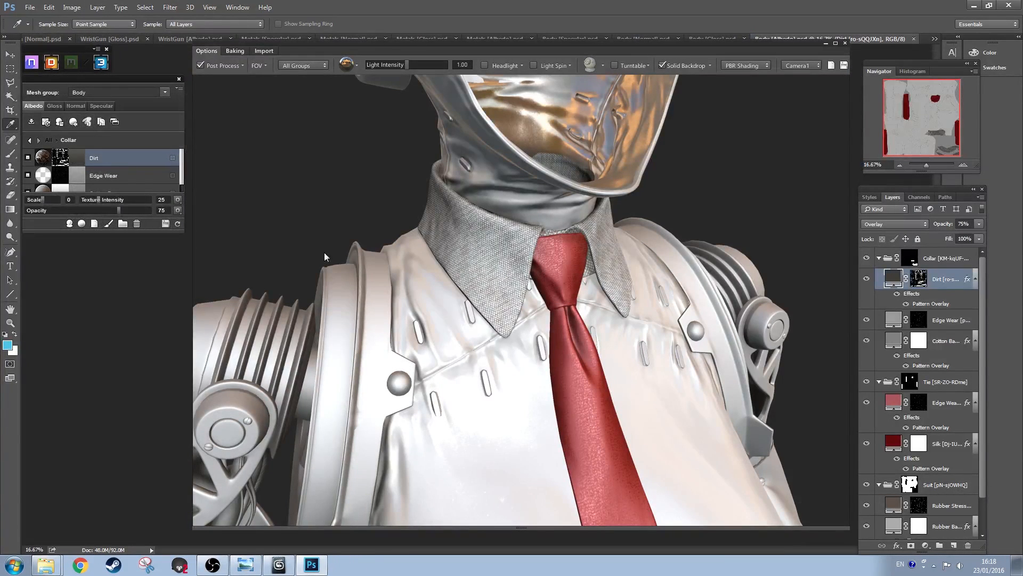
Step: Lower the albedo texture intensity of the Collar group's Cotton Base layer to 18 and check the weave on the collar
mouse_move(471, 299)
mouse_down()
mouse_move(488, 294)
mouse_move(456, 298)
mouse_move(465, 290)
mouse_up()
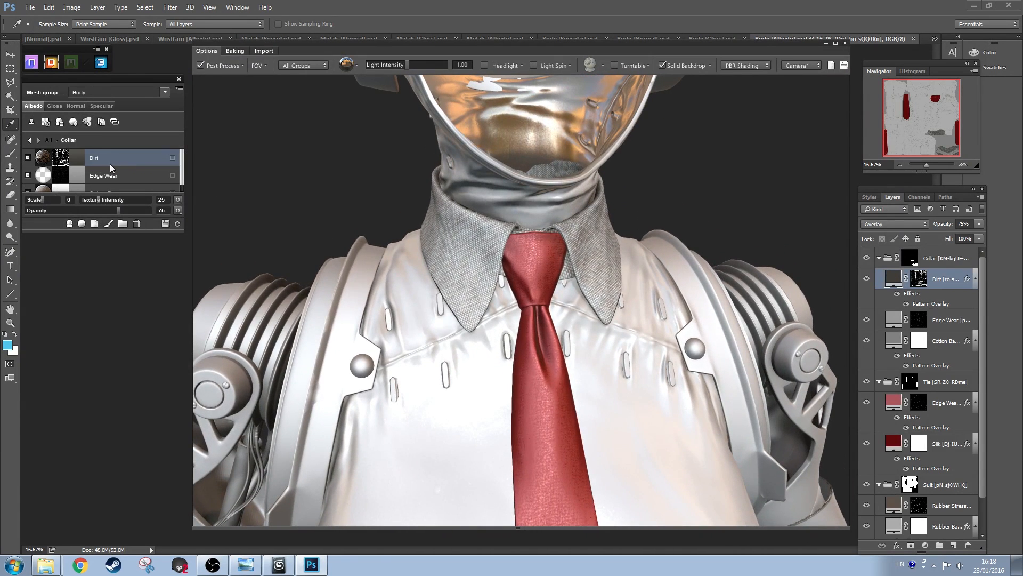
scroll(133, 187, down, 1)
click(132, 183)
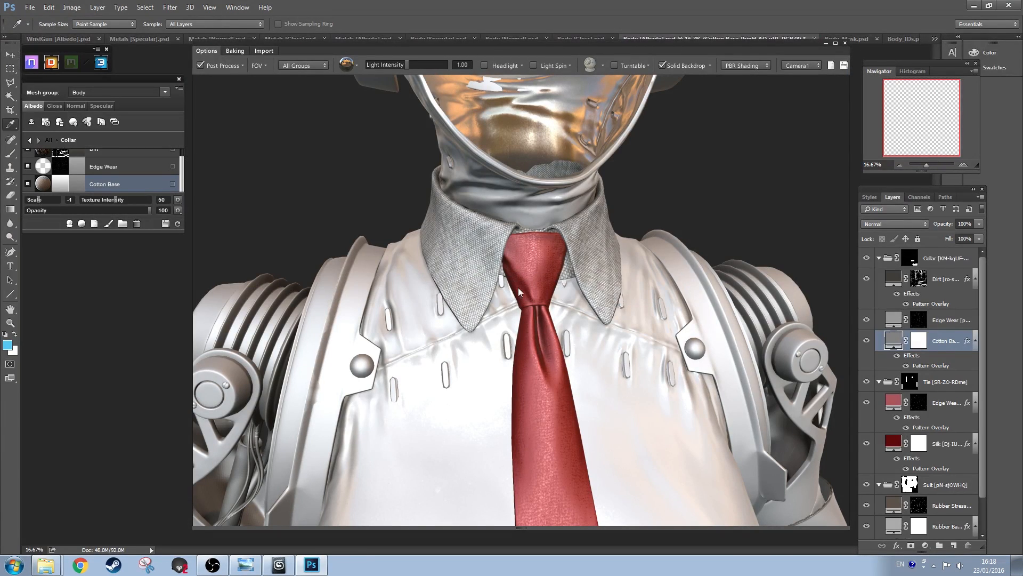
drag(519, 291, 574, 328)
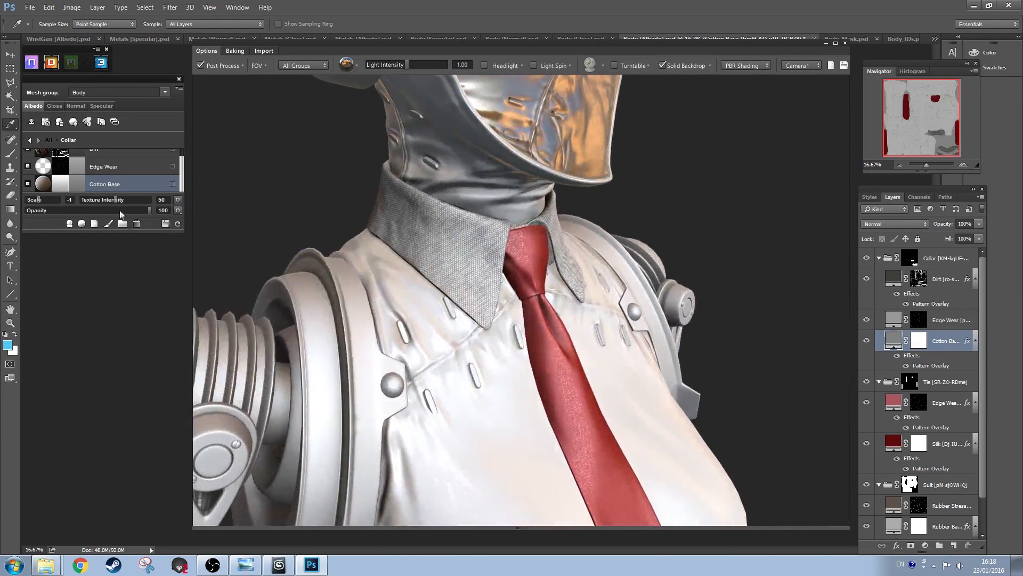
drag(114, 199, 93, 200)
drag(519, 254, 495, 245)
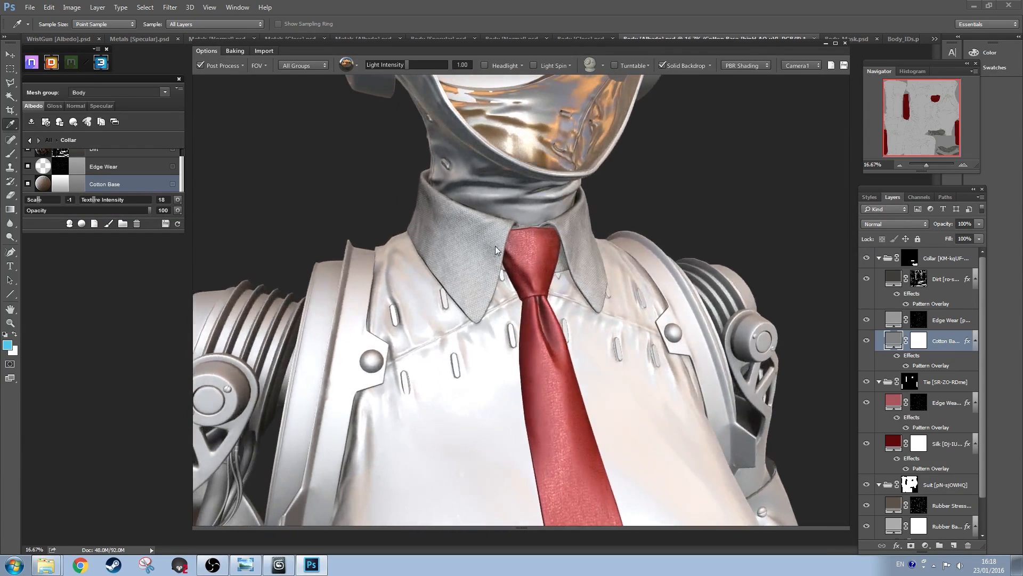
Step: Set the Cotton Base layer's albedo colour to the warm light grey b1aea7
click(78, 184)
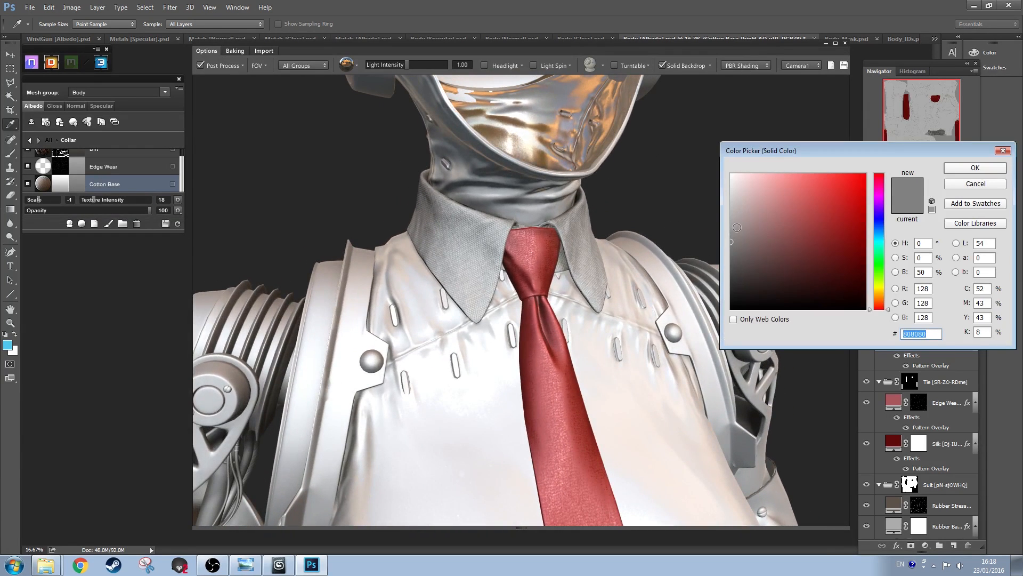
drag(737, 228, 731, 215)
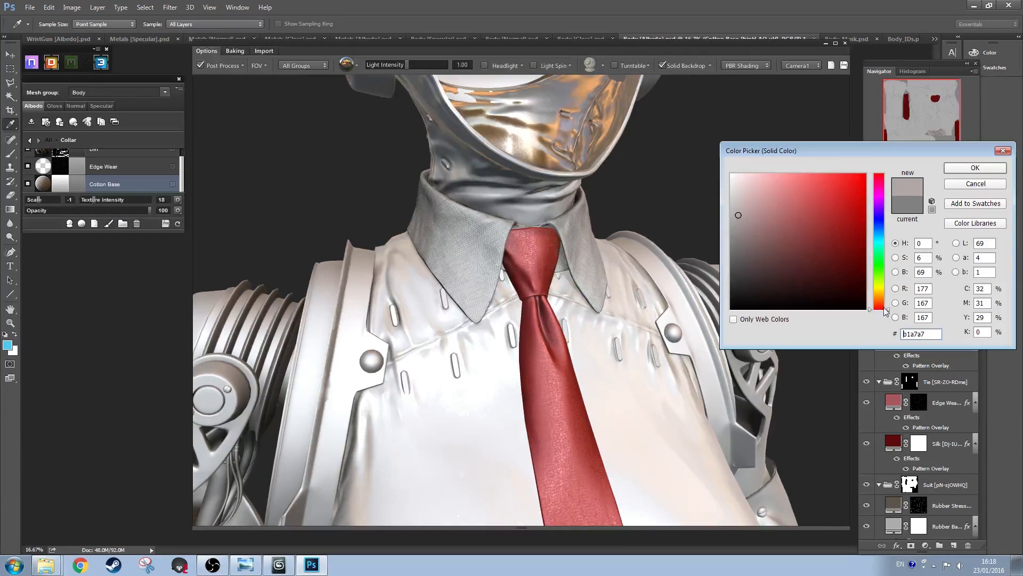
drag(885, 312, 882, 305)
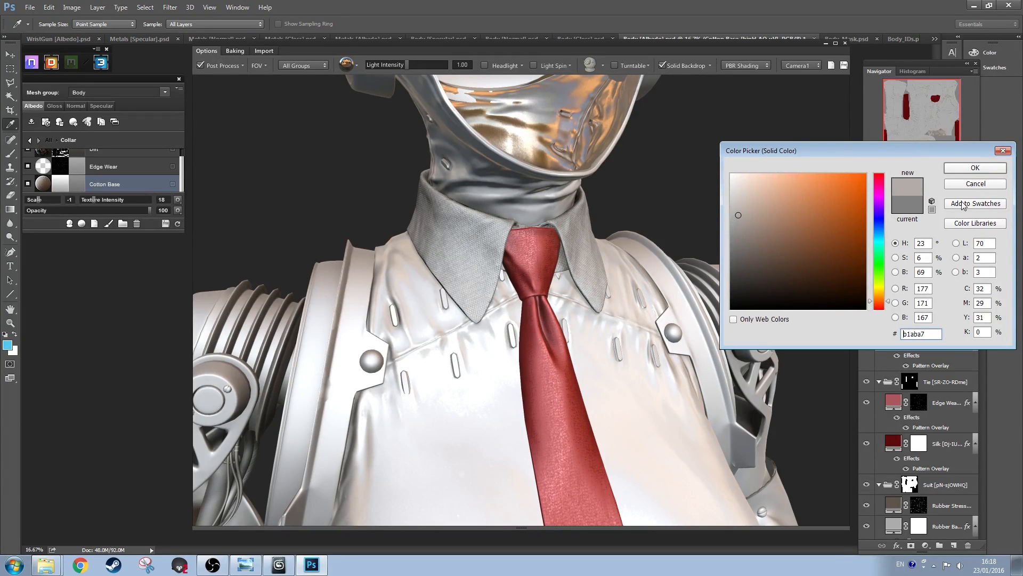
drag(883, 307, 881, 294)
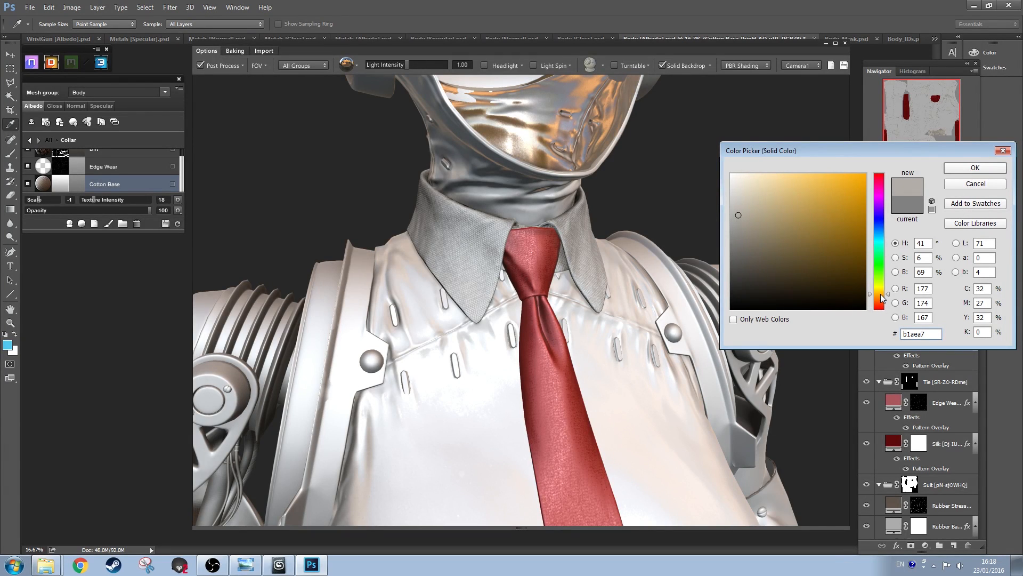
click(967, 169)
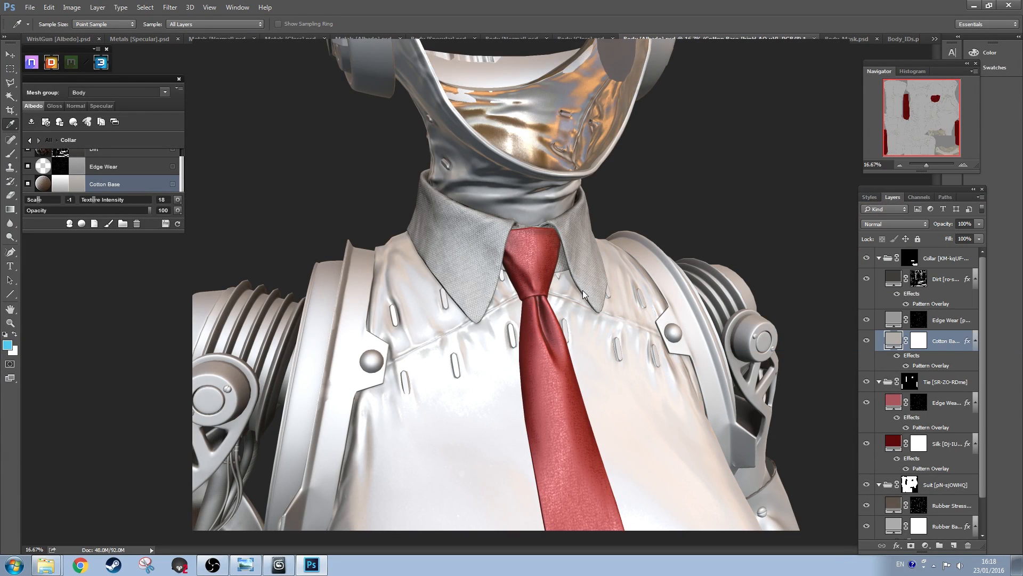
Step: Check the collar against the suit and darken the Cotton Base albedo colour to a6a39d
scroll(583, 290, down, 3)
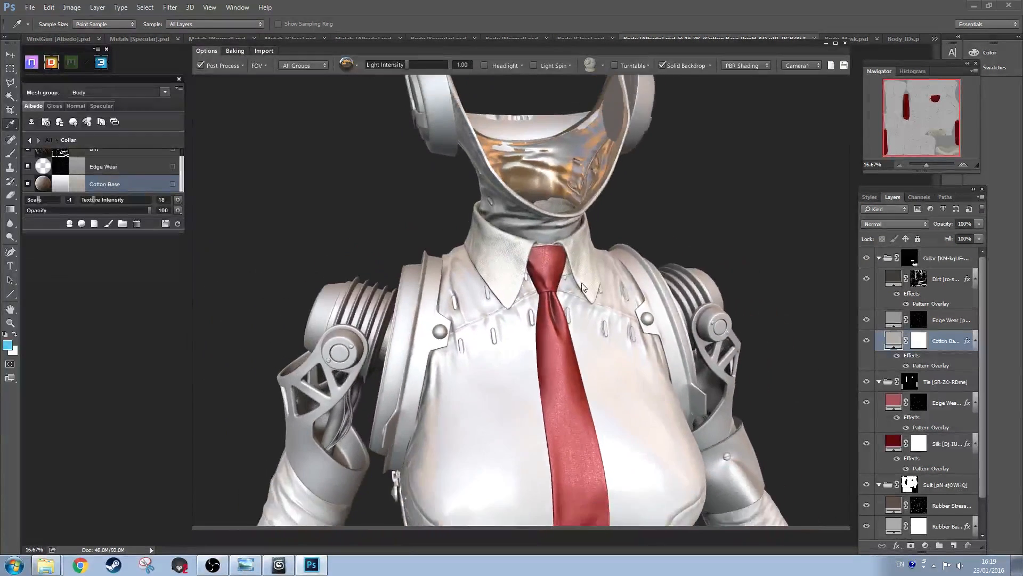
scroll(582, 284, up, 2)
click(77, 183)
click(736, 216)
click(967, 168)
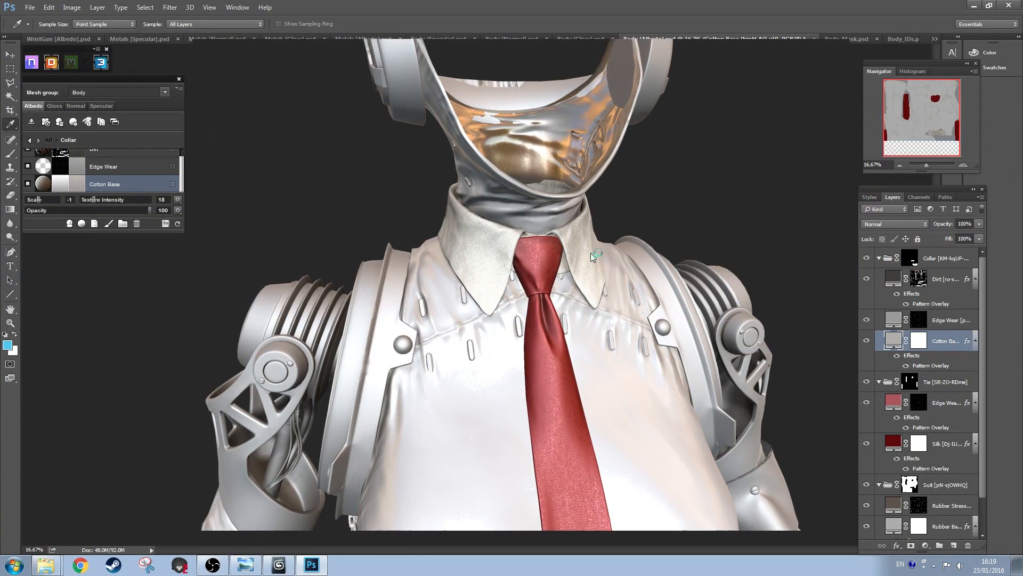
click(77, 184)
click(738, 221)
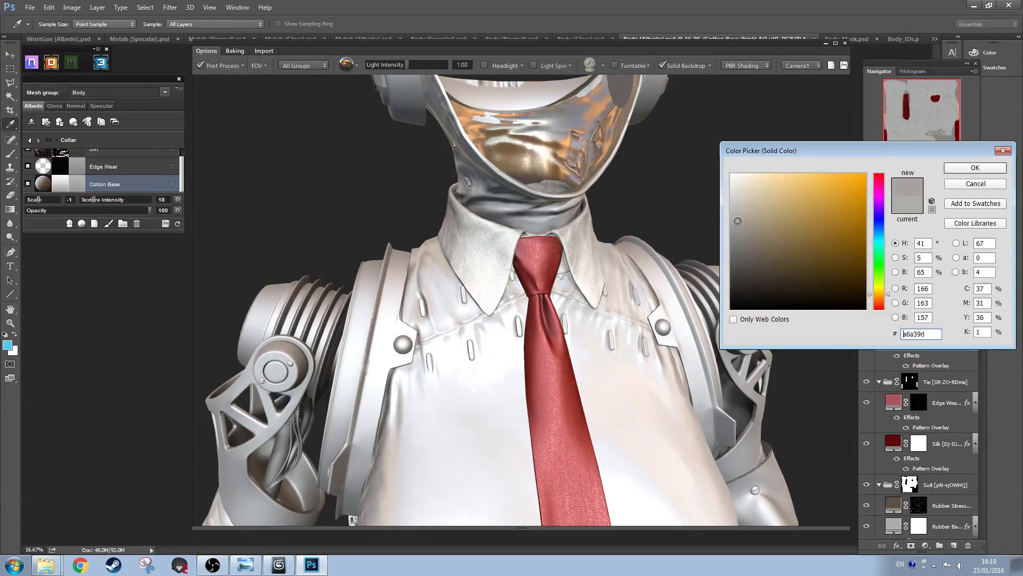
click(960, 169)
Step: Display the Albedo map on the model, lower the Cotton Base texture intensity to 11, and inspect the collar's front and back
click(745, 65)
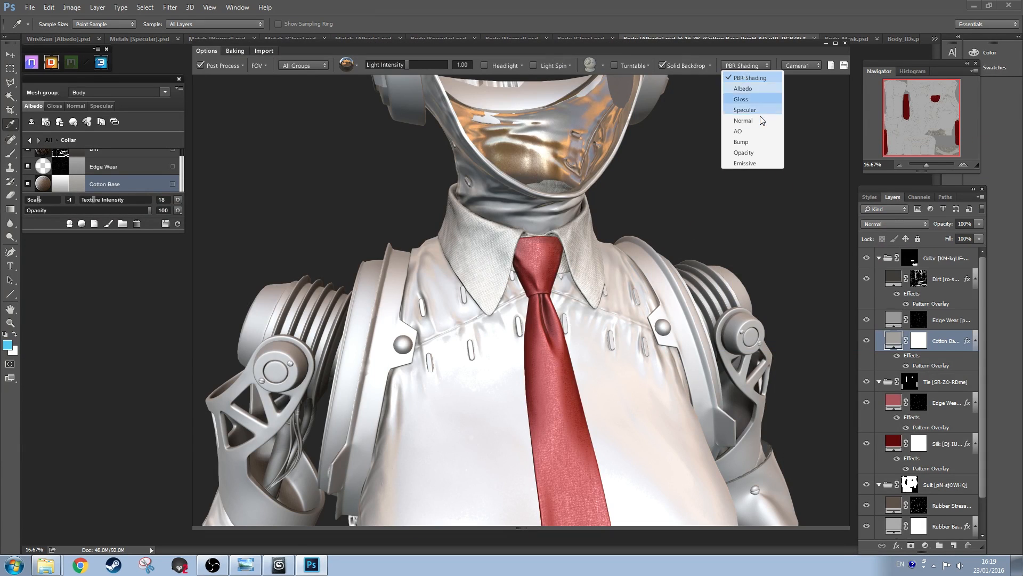
click(747, 93)
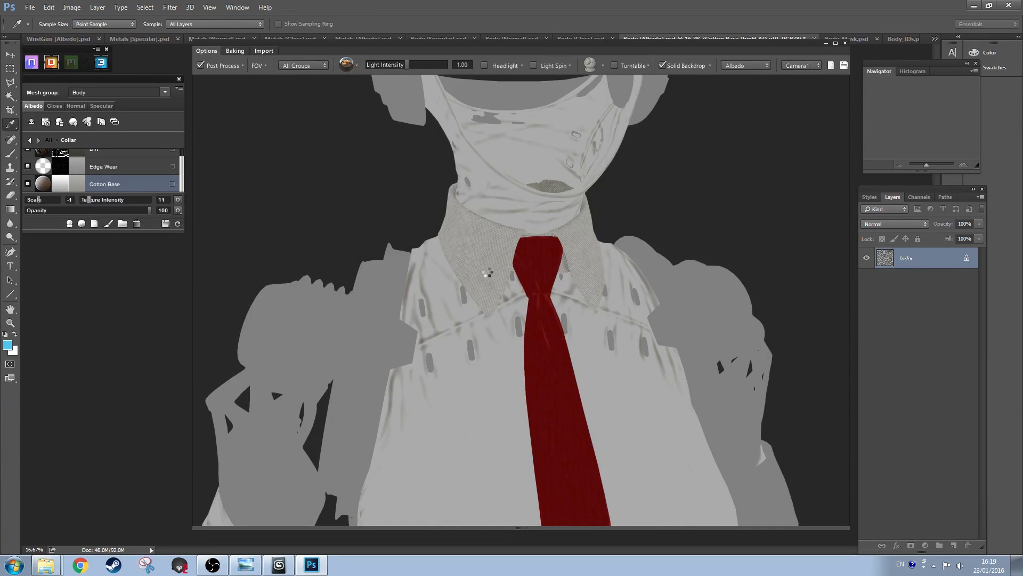
drag(497, 270, 687, 277)
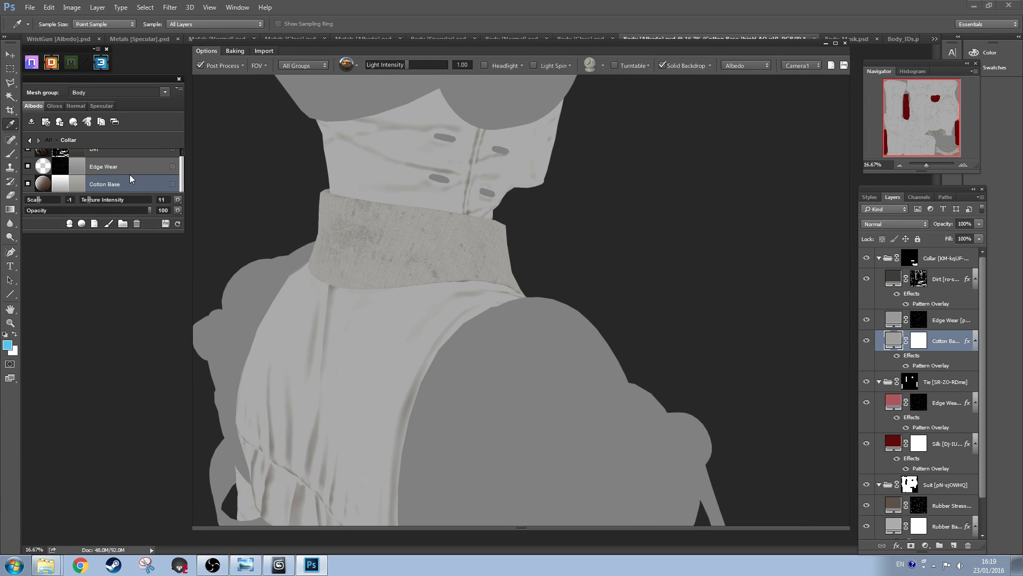
drag(603, 297, 484, 272)
scroll(477, 259, up, 2)
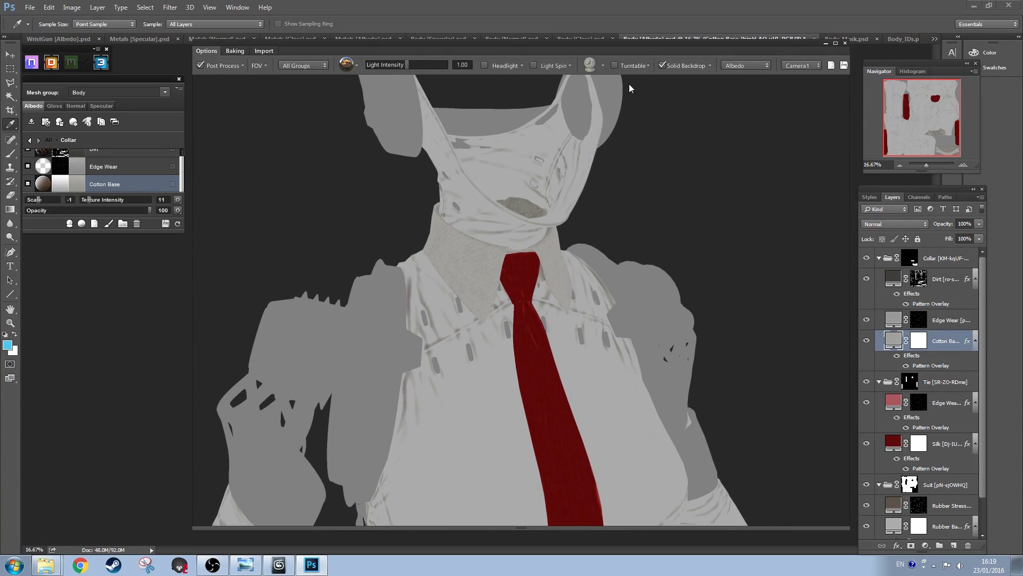
Step: Display the Normal map and the Specular map on the model to compare the collar with the suit and tie
click(735, 72)
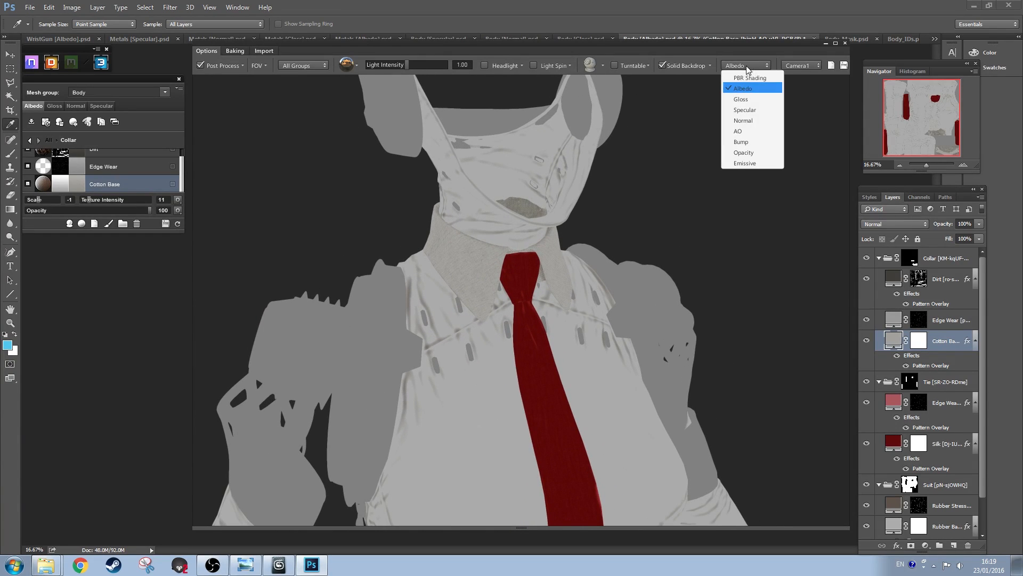
click(746, 119)
drag(514, 279, 469, 271)
scroll(487, 270, up, 2)
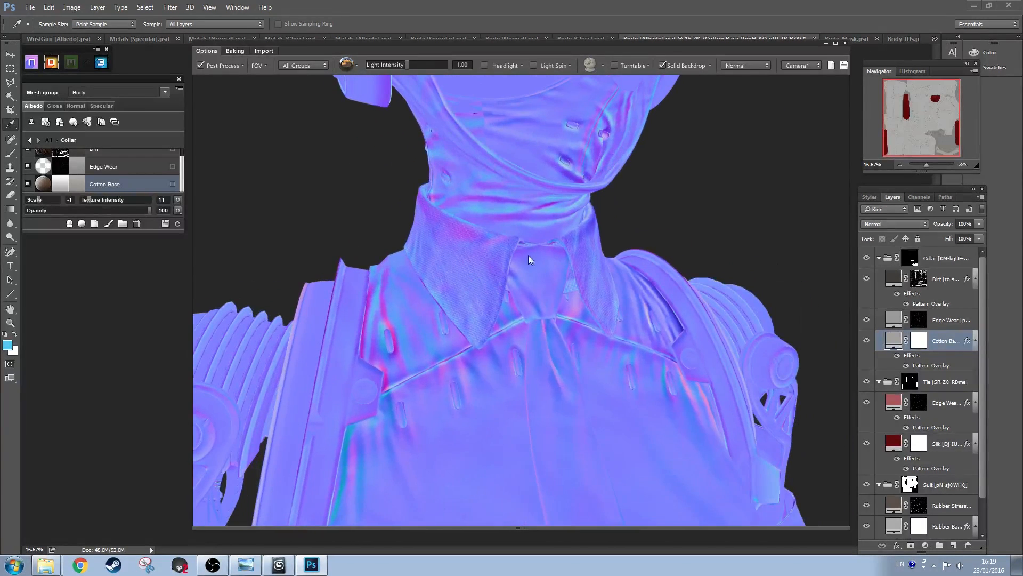
click(748, 63)
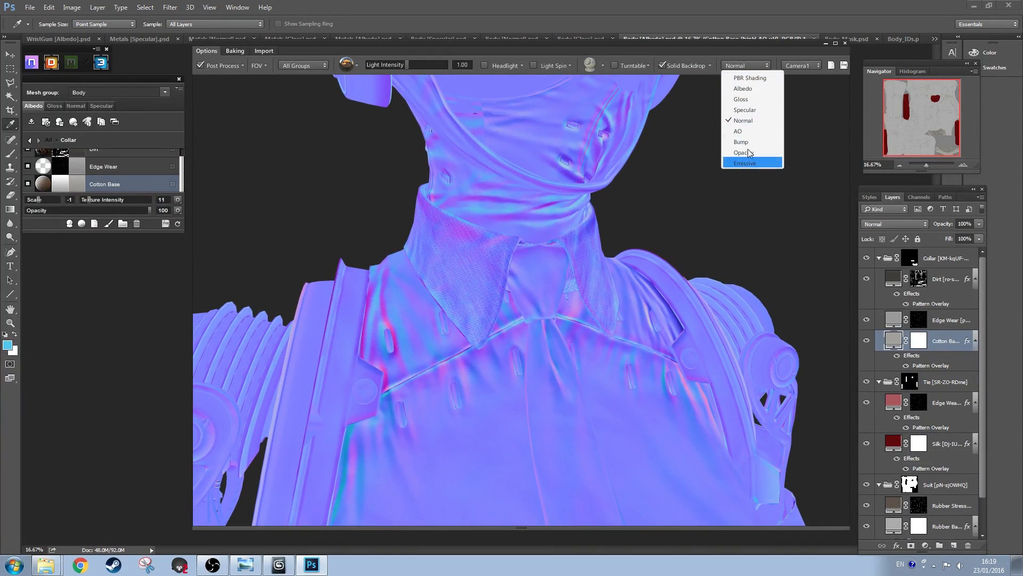
click(752, 108)
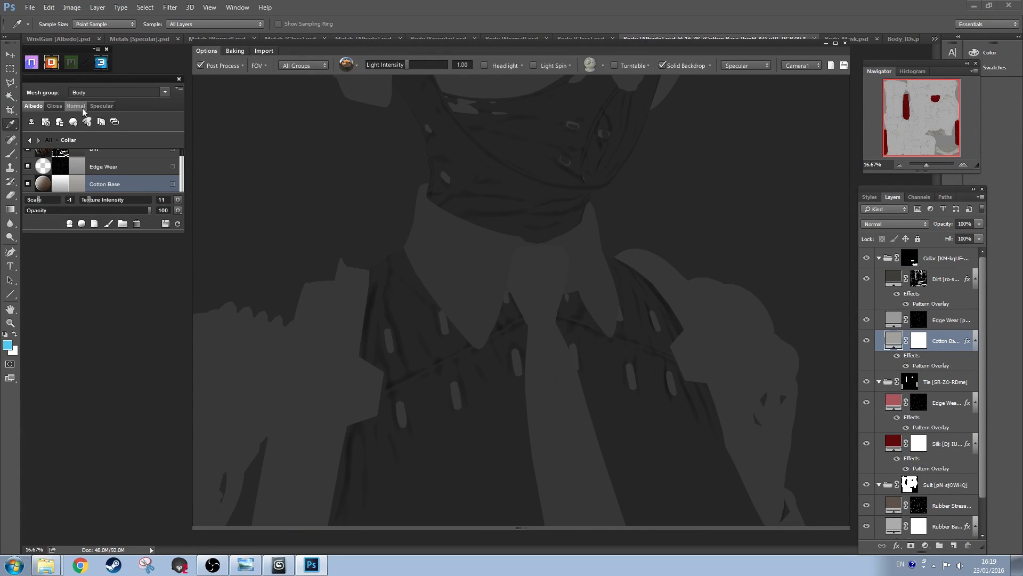
Step: Try the specular colour 252525 on the Collar group's Cotton Base layer, restore the original colour, and check the Edge Wear layer's colour
click(101, 108)
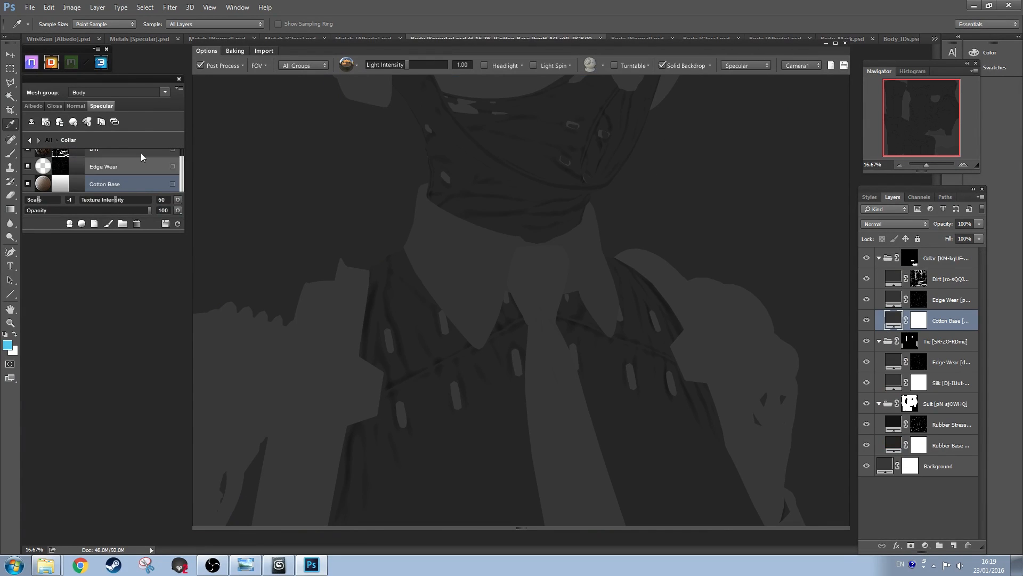
click(78, 185)
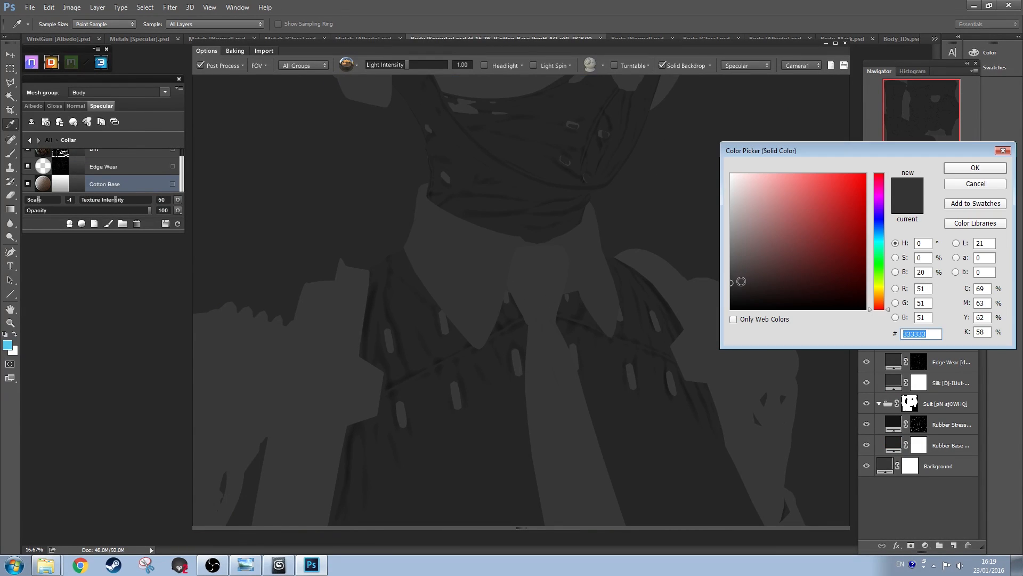
text(252525)
click(965, 170)
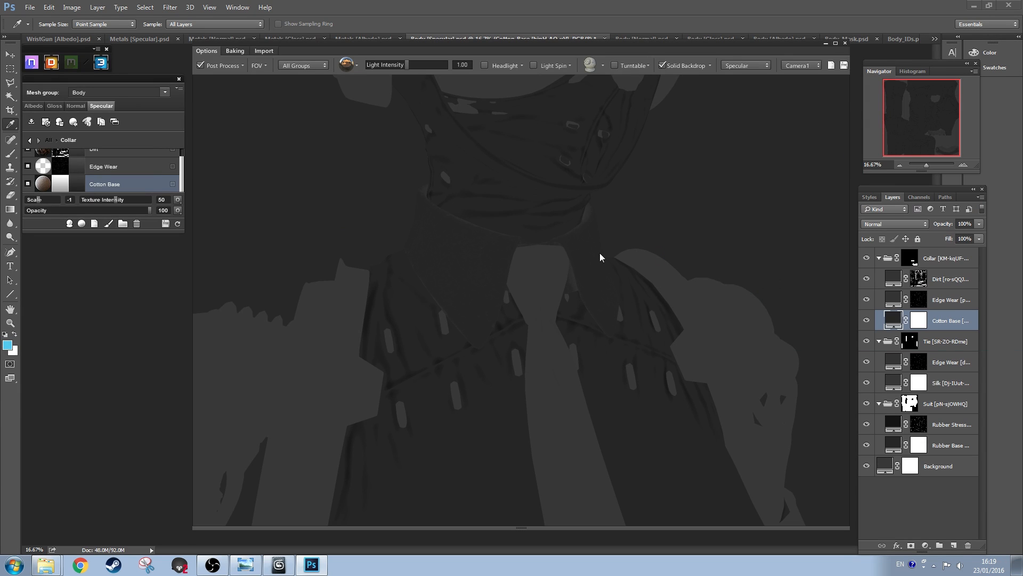
click(77, 186)
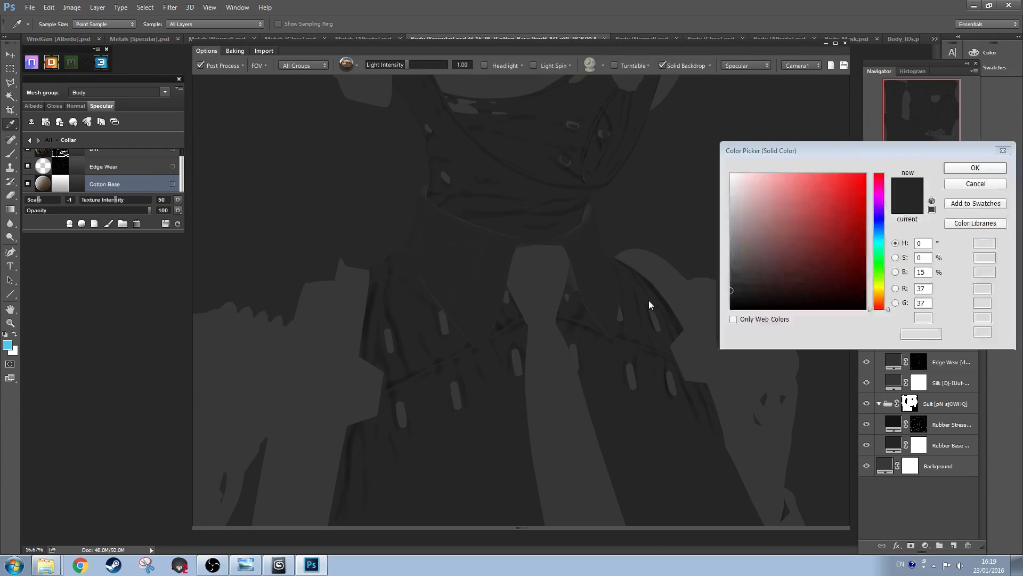
click(973, 169)
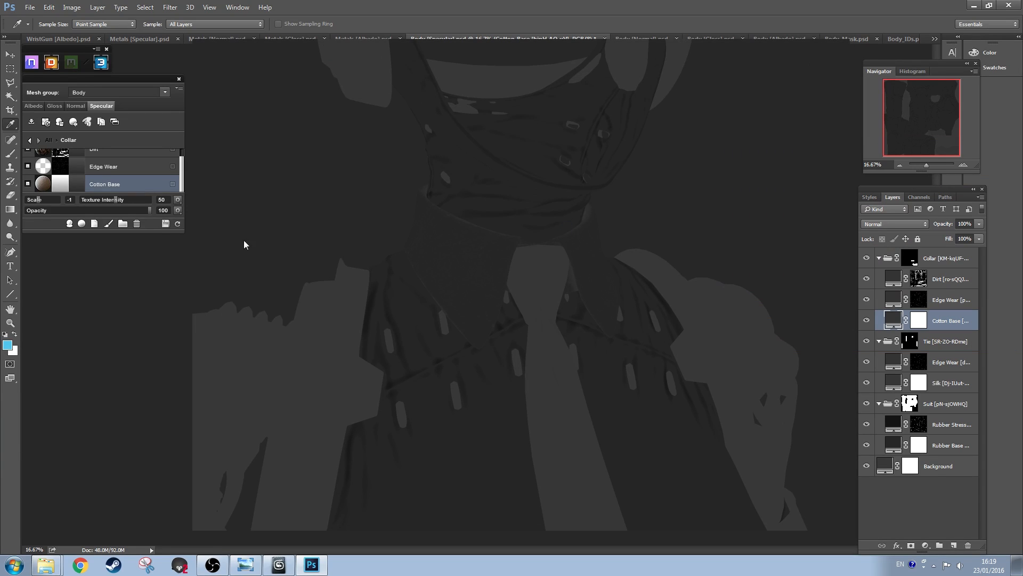
click(93, 175)
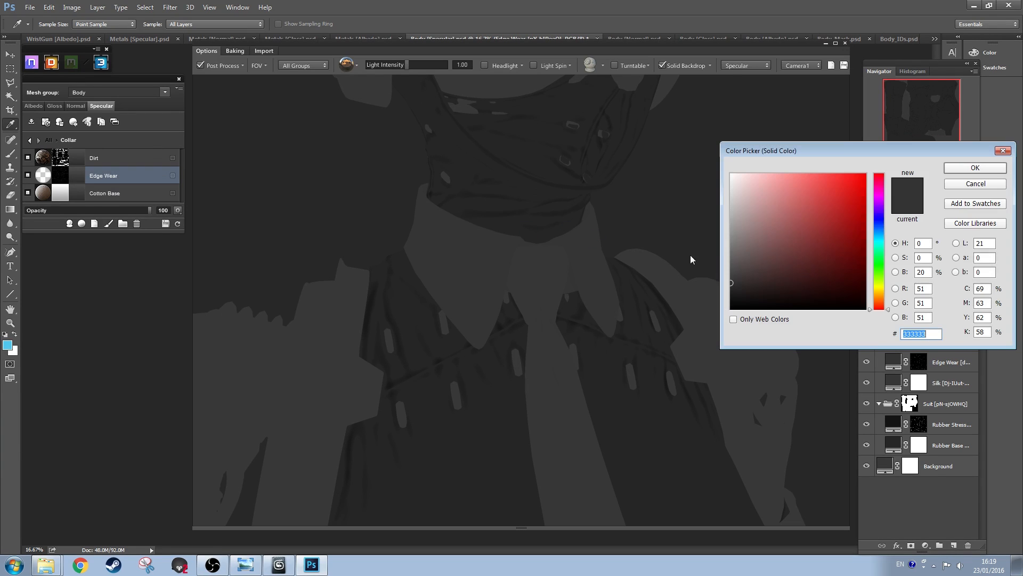
click(974, 184)
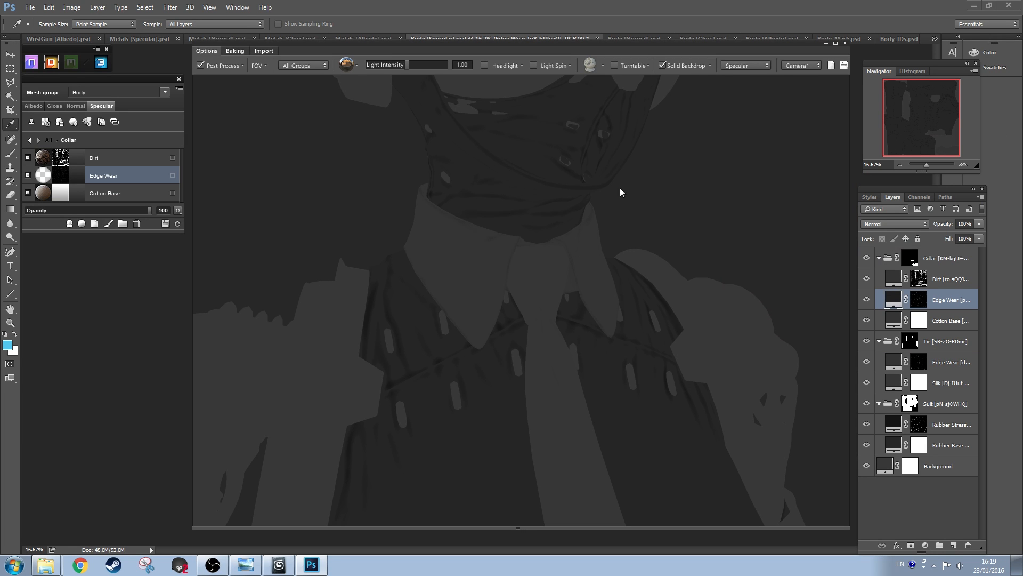
Step: Display the model with PBR Shading and inspect the collar and tie from the front
click(743, 65)
click(741, 81)
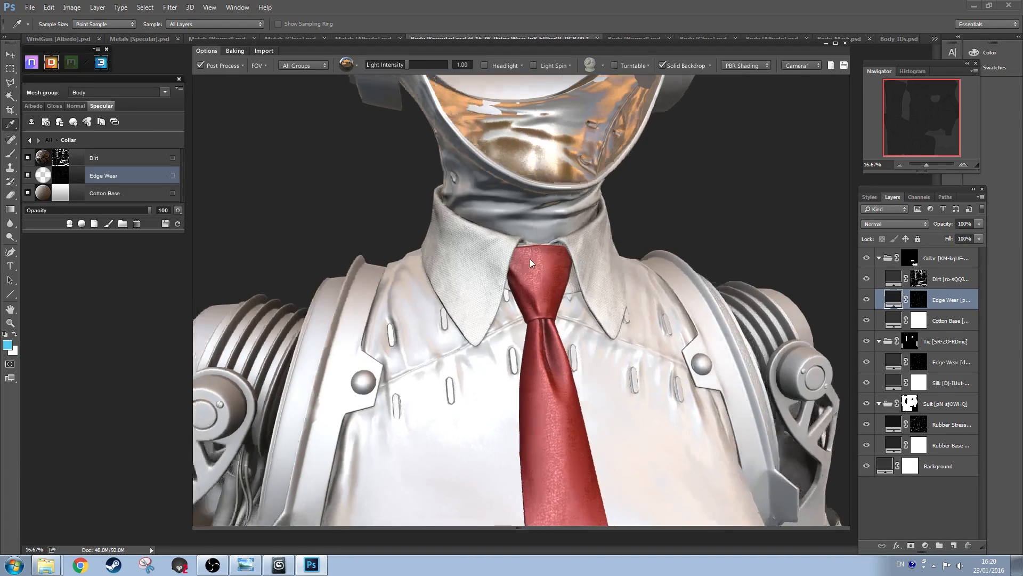
scroll(530, 262, down, 5)
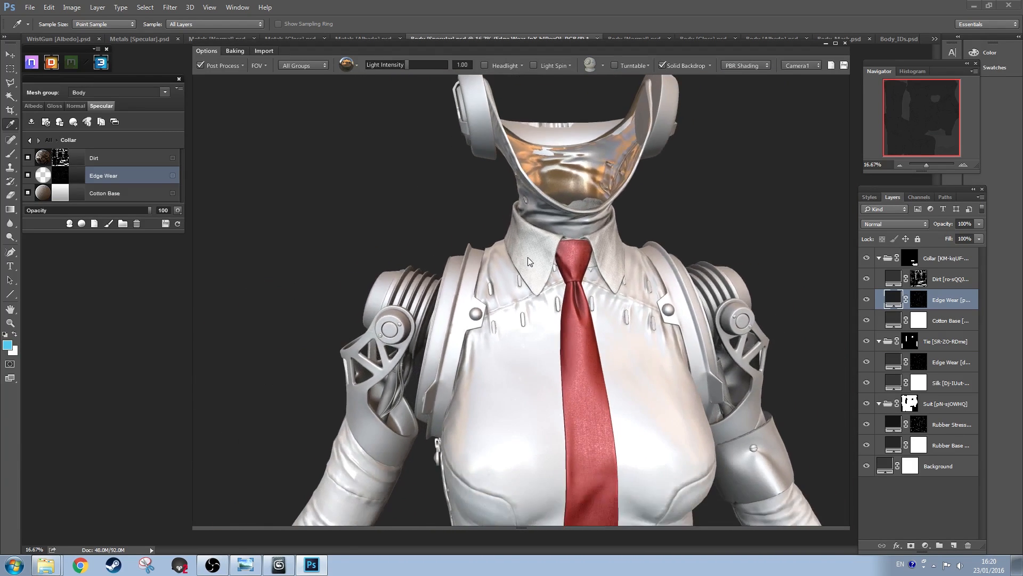
drag(542, 255, 548, 262)
Step: Return from the Collar group to the top-level list of material groups and inspect the body, arms and legs
click(114, 159)
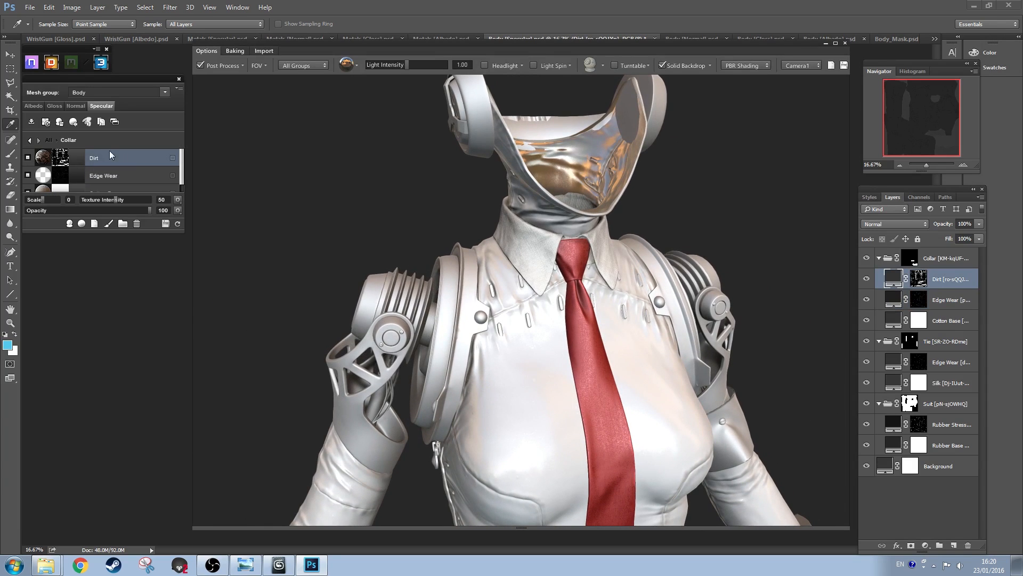
click(30, 140)
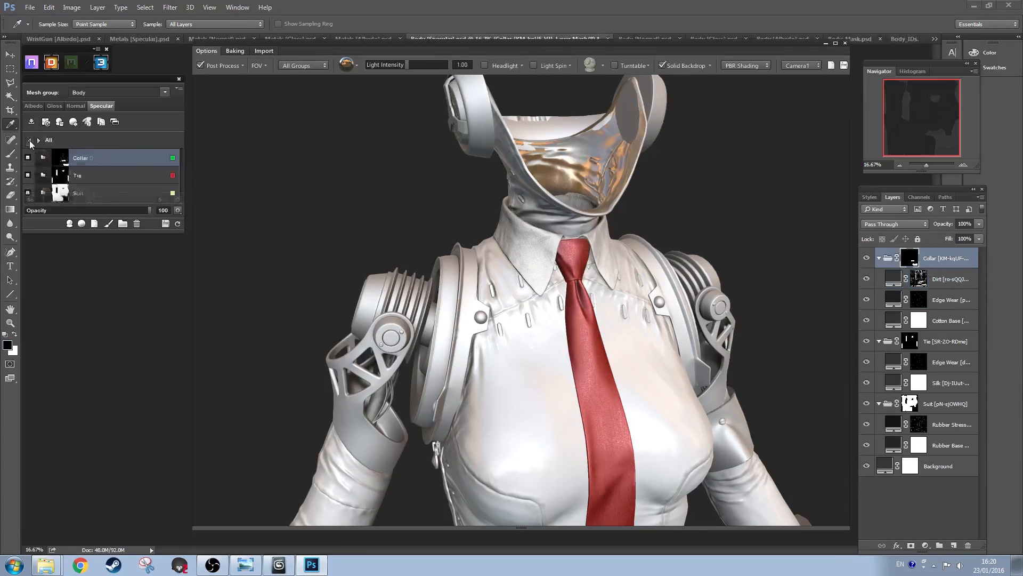
click(179, 88)
click(90, 137)
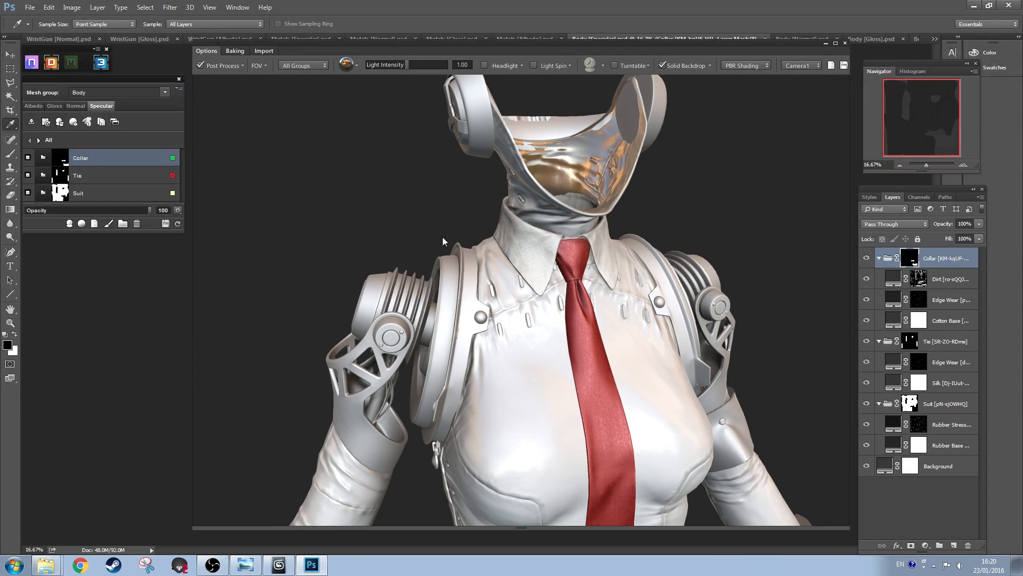
scroll(549, 361, down, 5)
drag(525, 408, 528, 174)
scroll(514, 296, down, 2)
drag(528, 222, 516, 389)
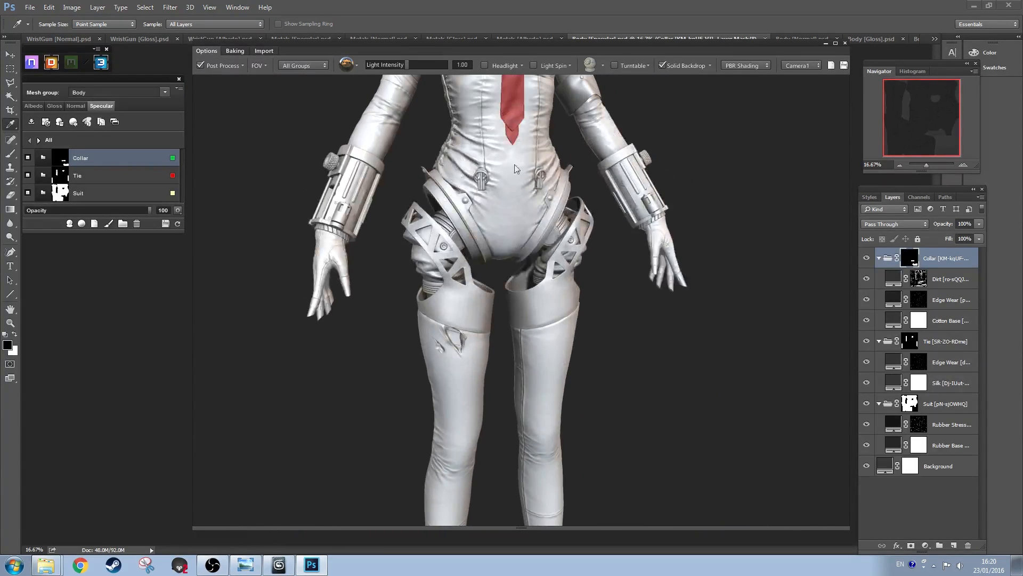
drag(514, 164, 530, 224)
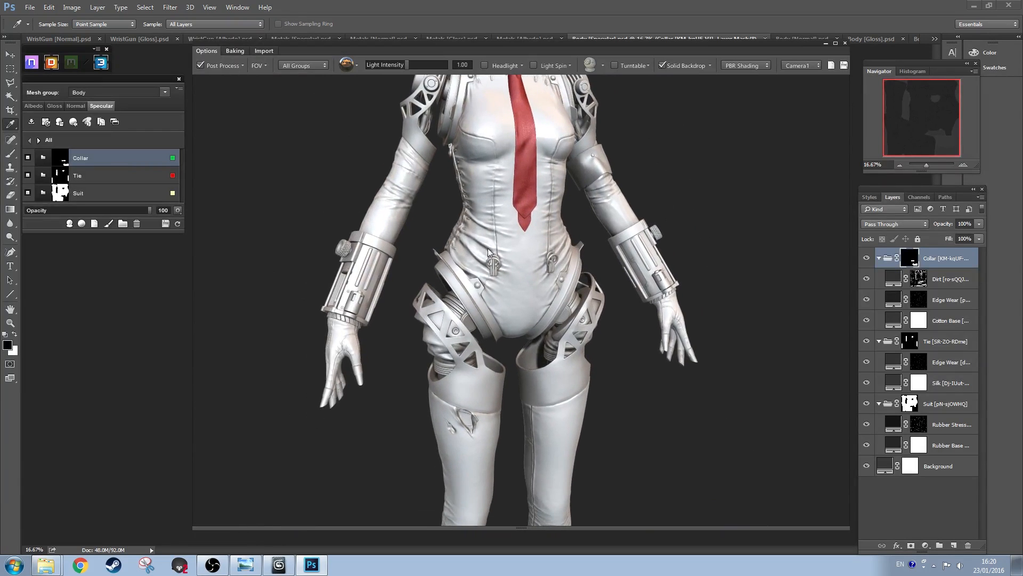
Step: Browse the Metal and Pure metal categories of the material library, previewing Stained Brushed Steel and Iron
click(69, 223)
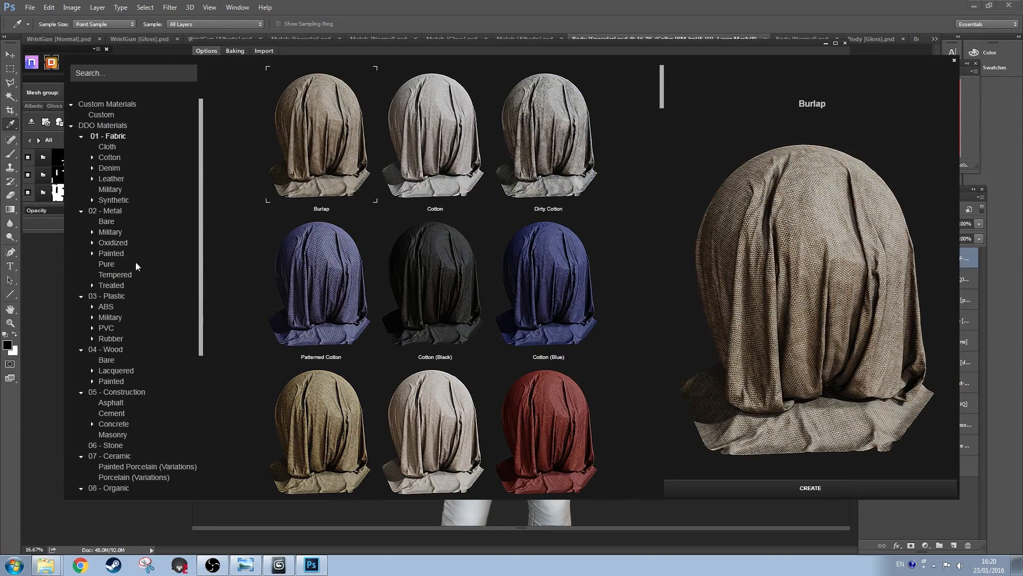
click(111, 210)
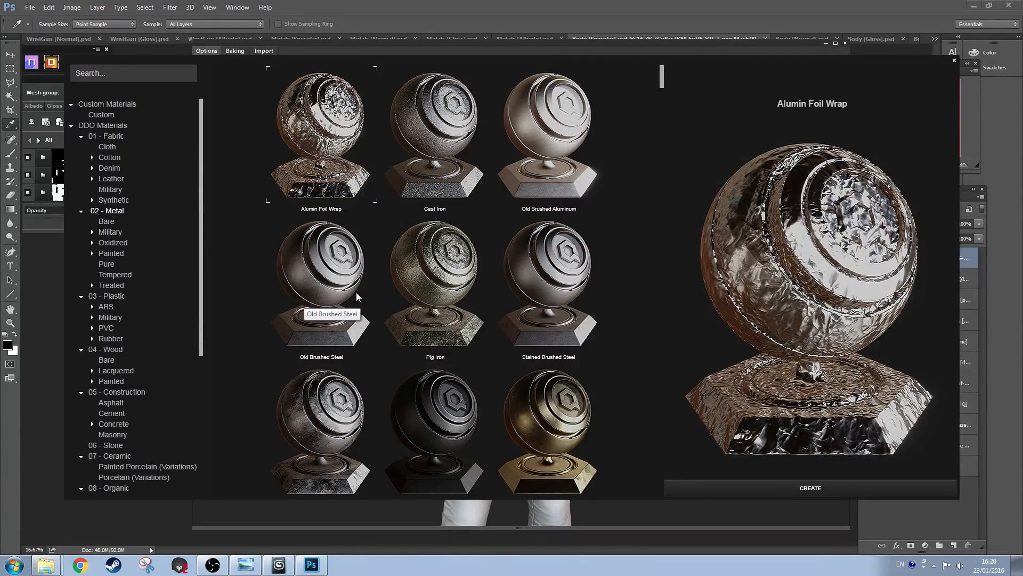
click(332, 292)
click(561, 288)
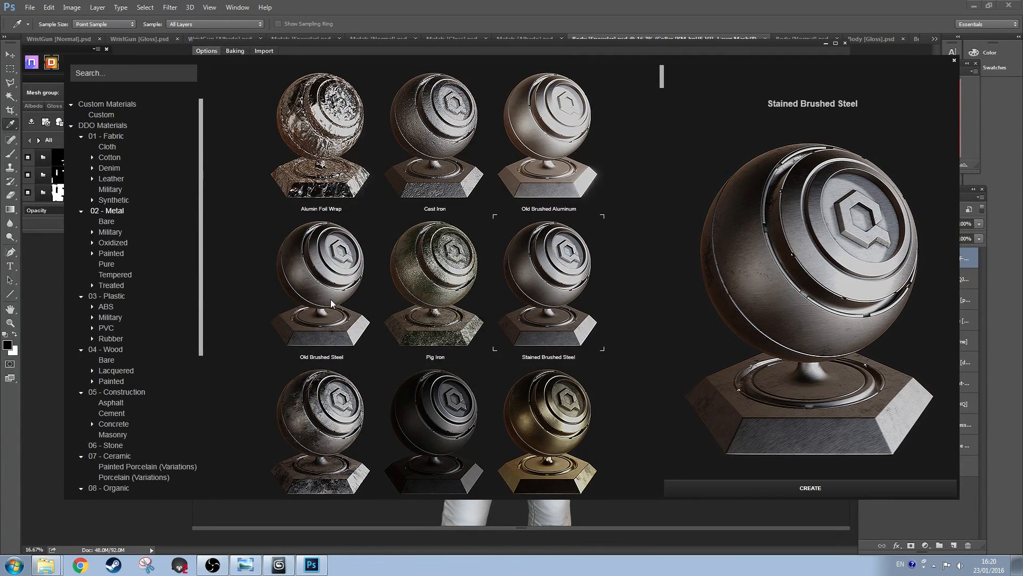
scroll(330, 302, down, 12)
scroll(330, 302, down, 15)
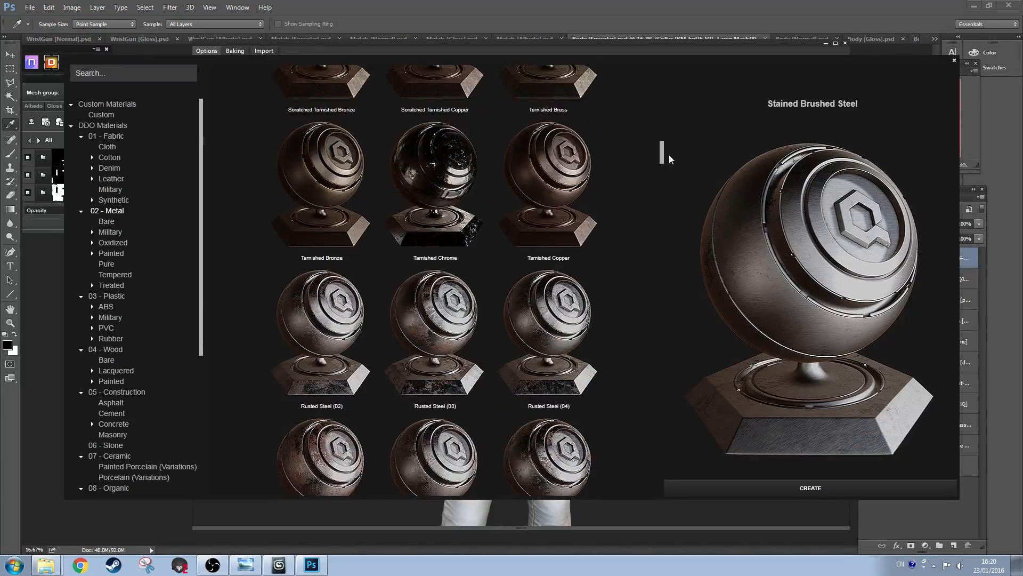
drag(661, 154, 661, 245)
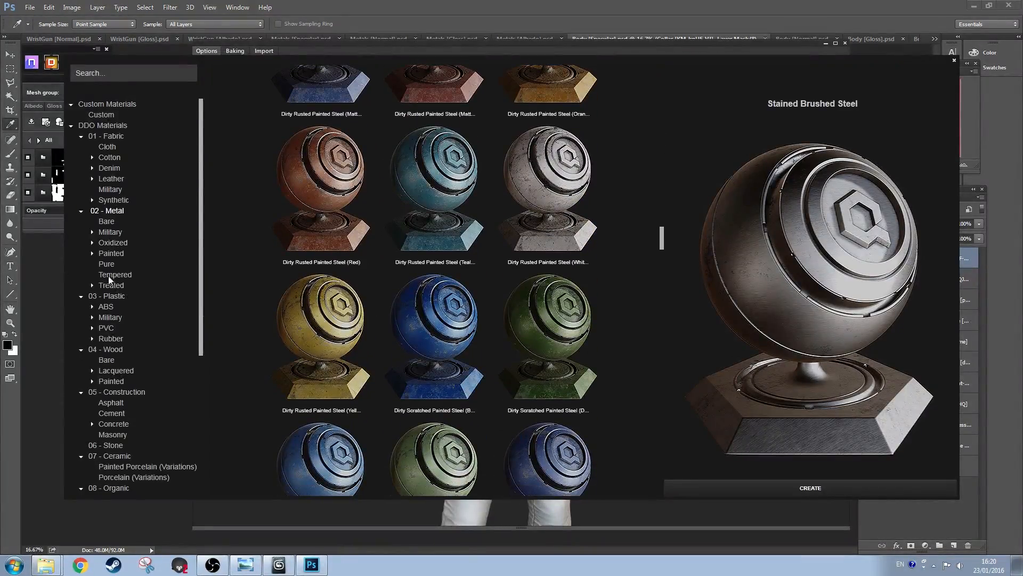
click(113, 261)
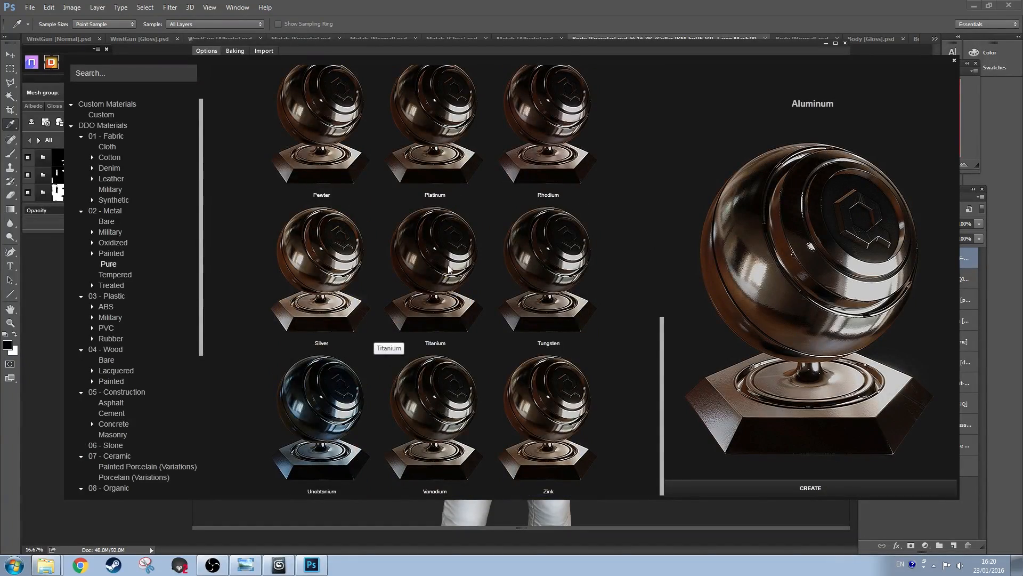
scroll(448, 269, up, 8)
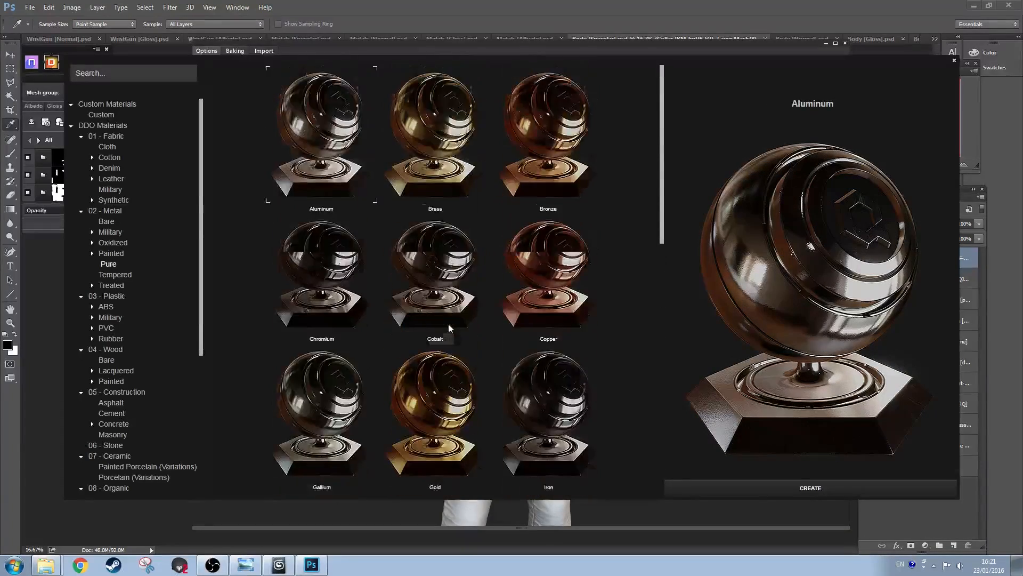
scroll(437, 328, down, 6)
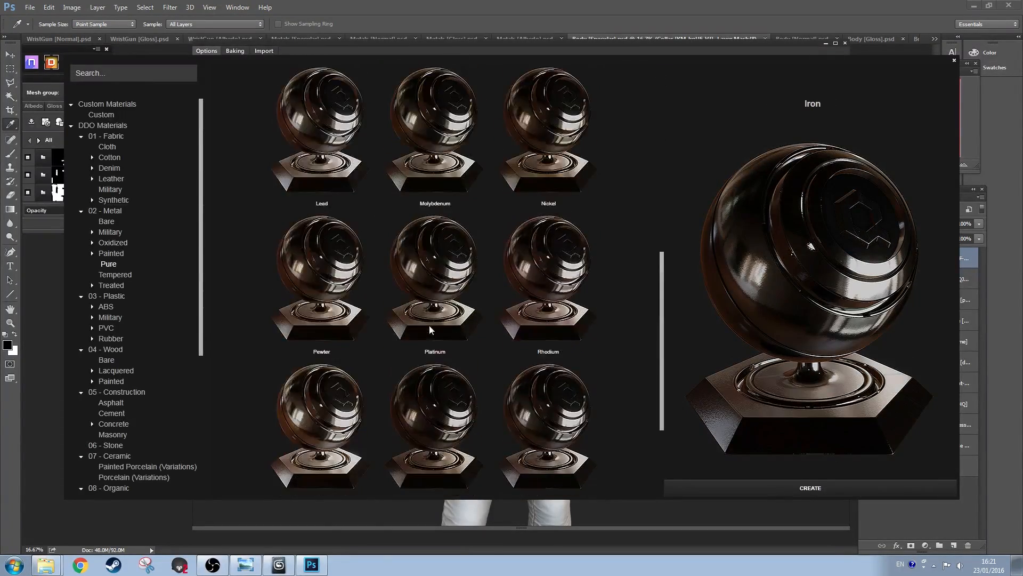
scroll(430, 325, down, 3)
Step: Search the material library for "steel" and create the Steel material on the Body mesh group
click(119, 73)
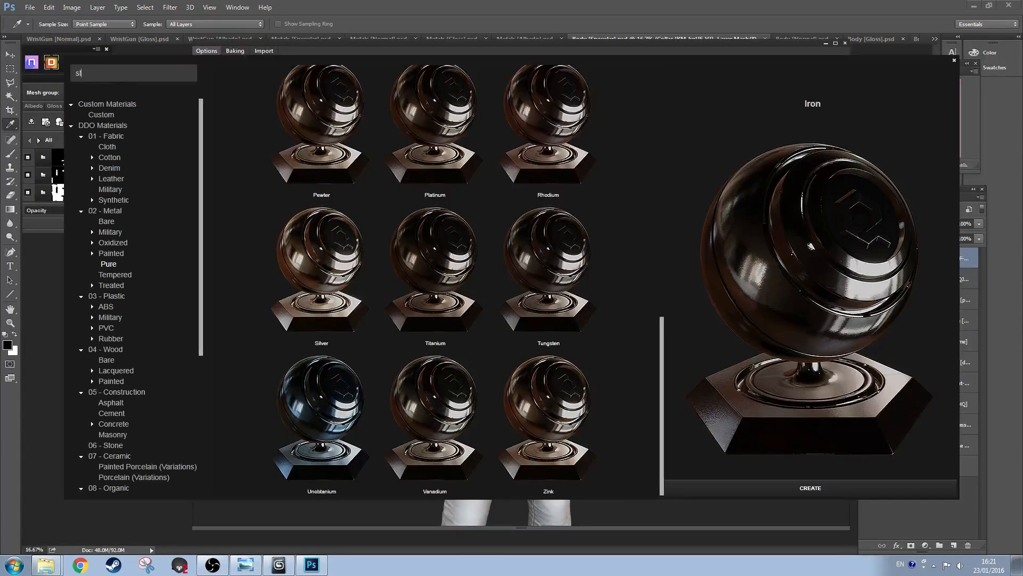
key(Return)
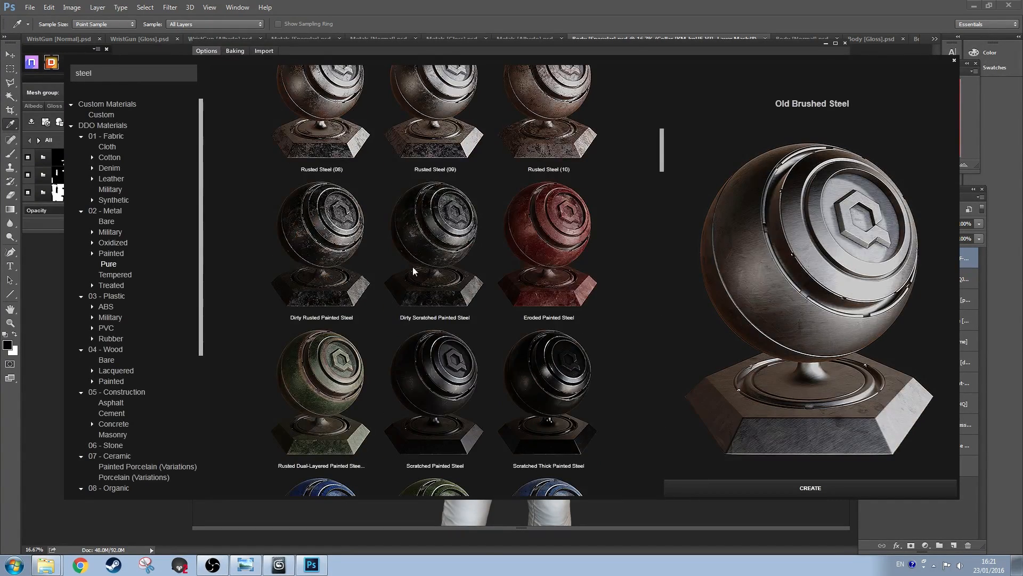
scroll(423, 321, down, 2)
scroll(469, 331, down, 10)
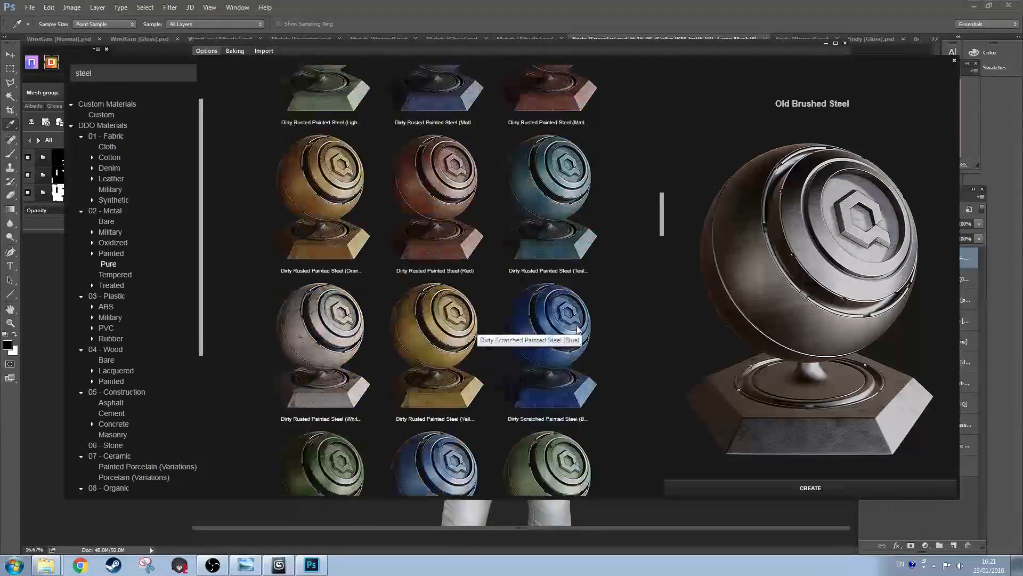
drag(660, 226, 625, 465)
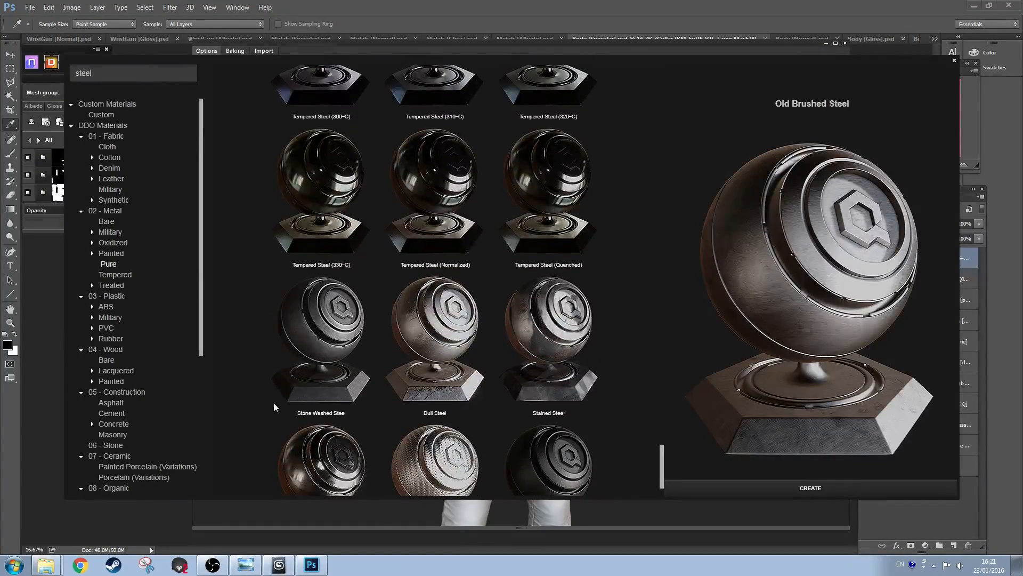
scroll(525, 291, down, 1)
click(339, 433)
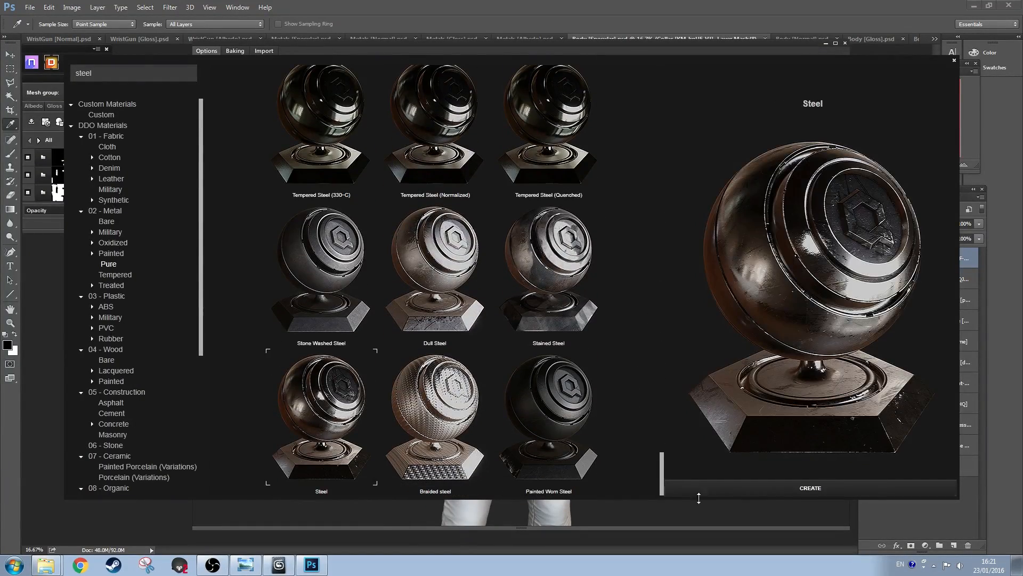
click(693, 489)
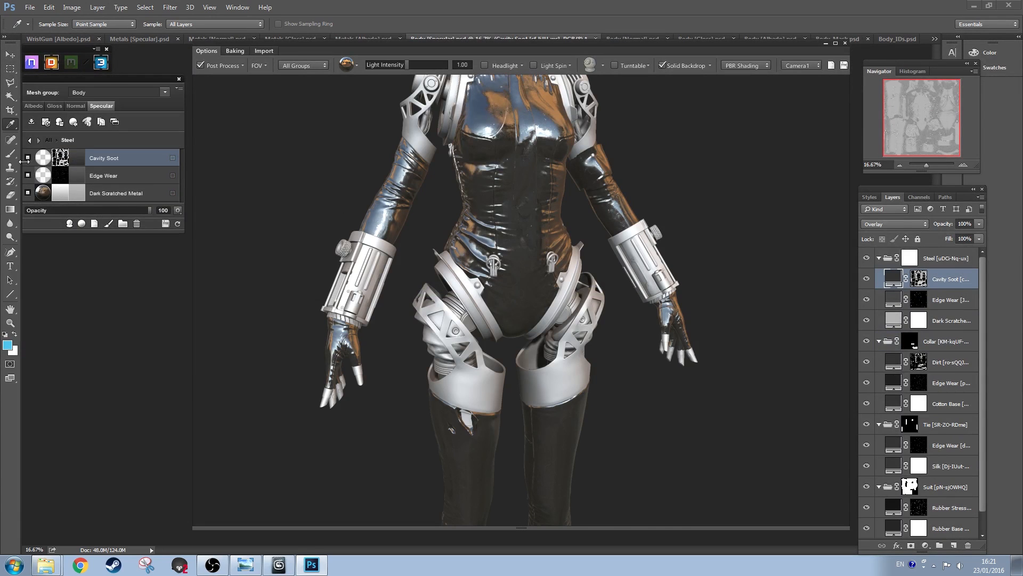
Step: Mask the Steel material group to the orange FF7200 ID colour of the Body mesh group
click(30, 140)
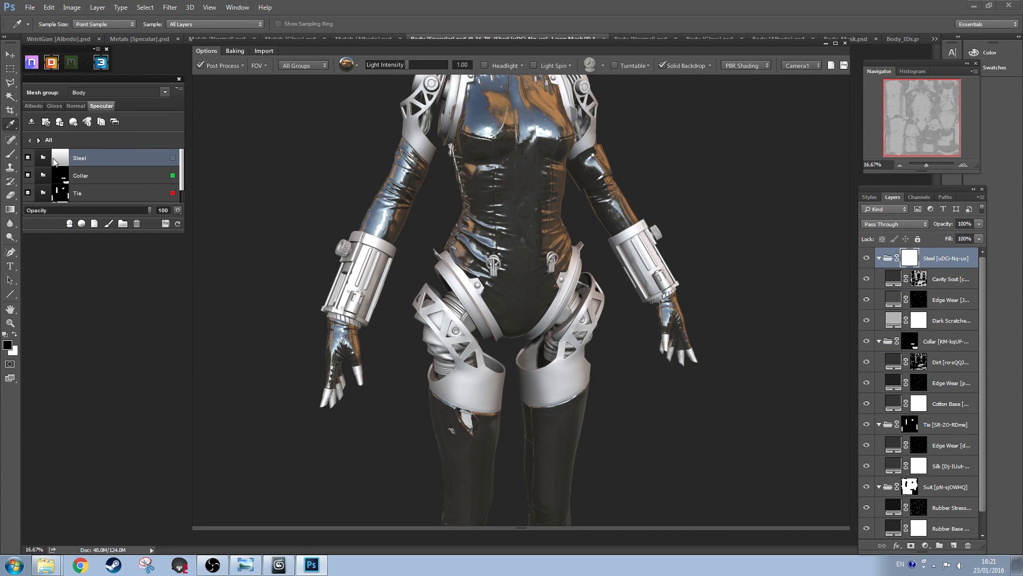
right_click(55, 160)
click(59, 225)
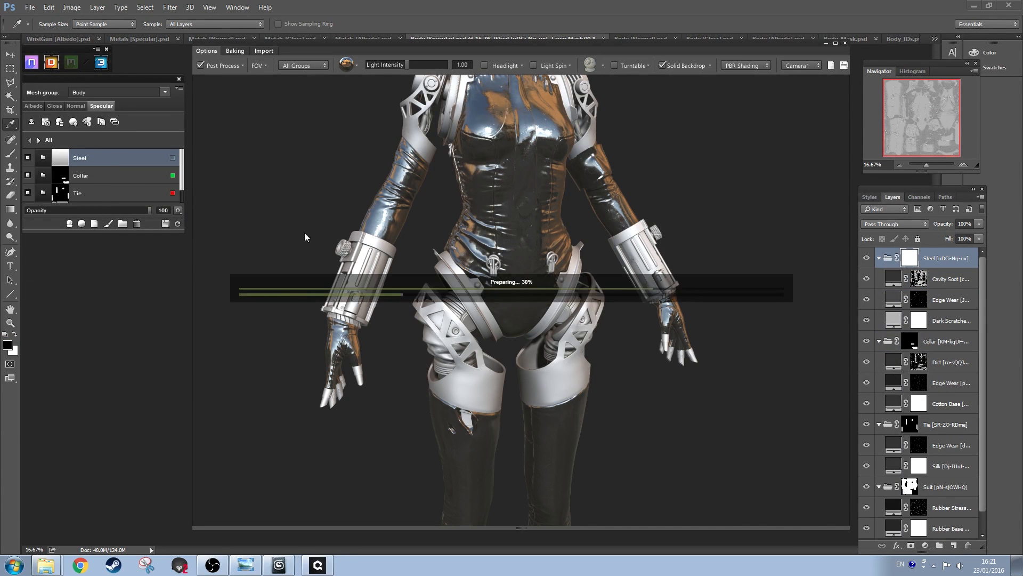
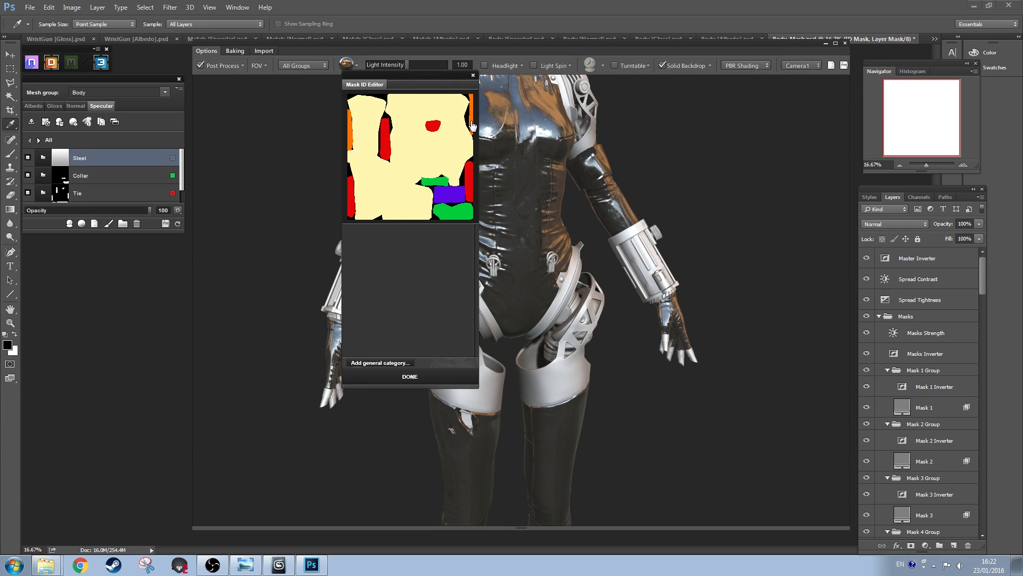
click(472, 125)
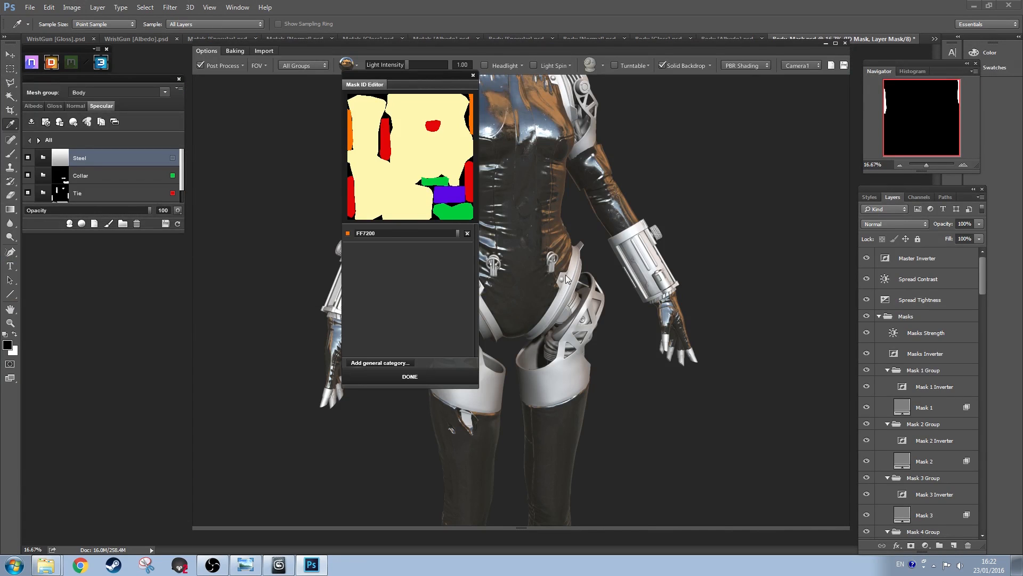
click(407, 378)
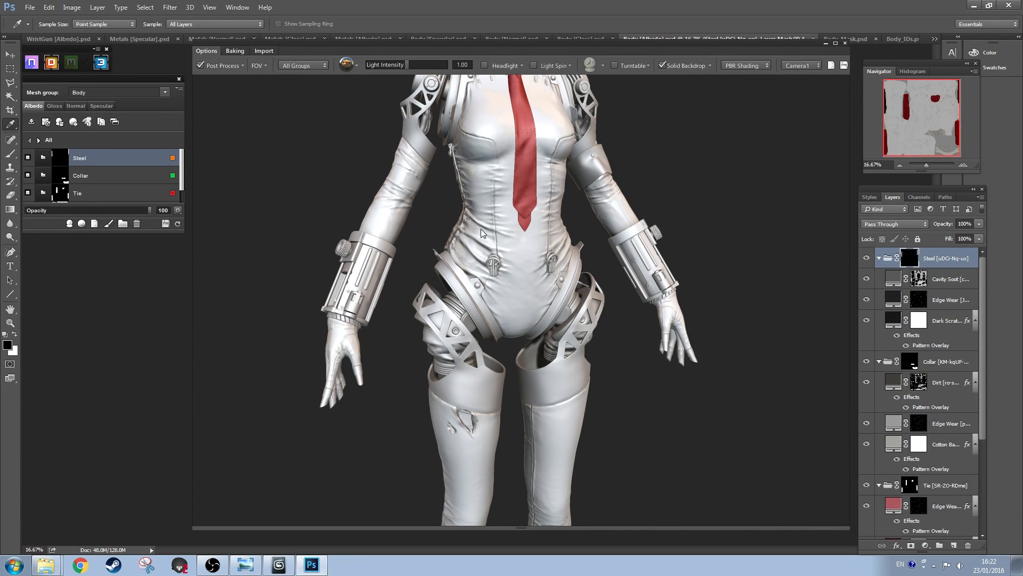
Step: Examine the torso, side zip and arms of the model from the side and the front
drag(490, 212, 462, 306)
scroll(542, 260, up, 4)
scroll(514, 266, up, 3)
scroll(520, 268, up, 4)
scroll(557, 308, down, 4)
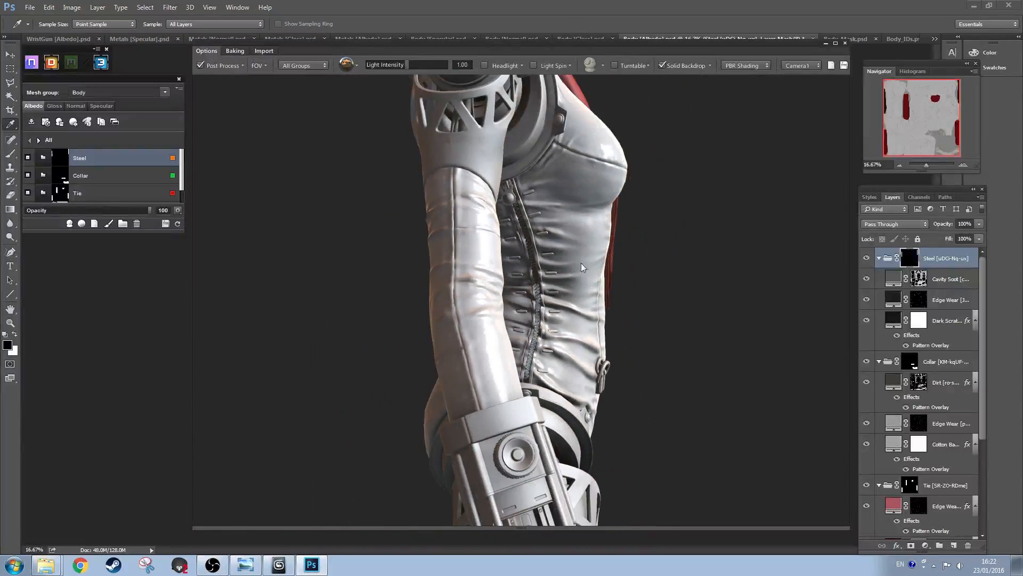
drag(580, 263, 587, 294)
scroll(559, 292, down, 5)
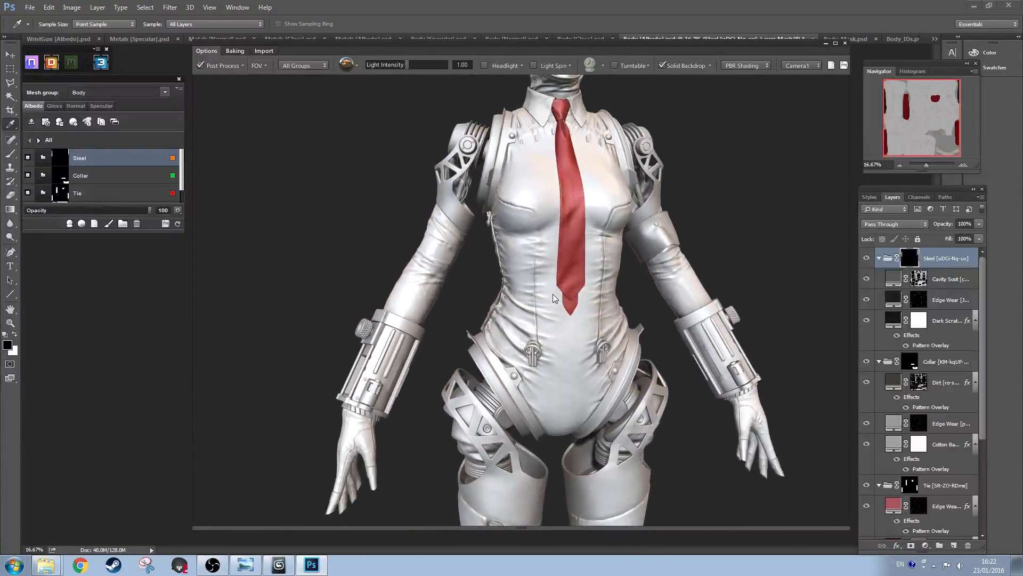
scroll(544, 289, up, 2)
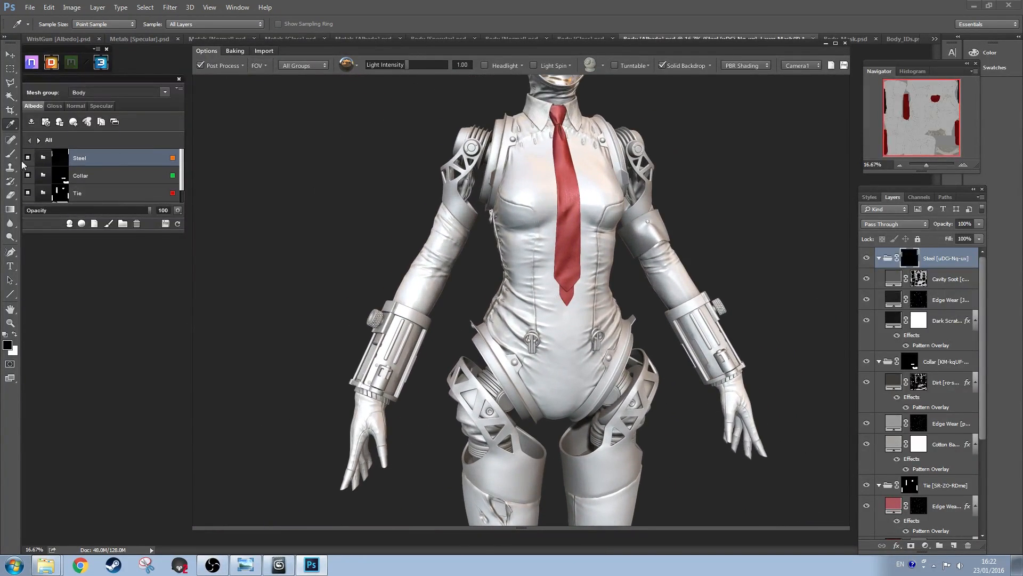
Step: Rename the Steel material group as Zip and save the project
double_click(93, 159)
key(Return)
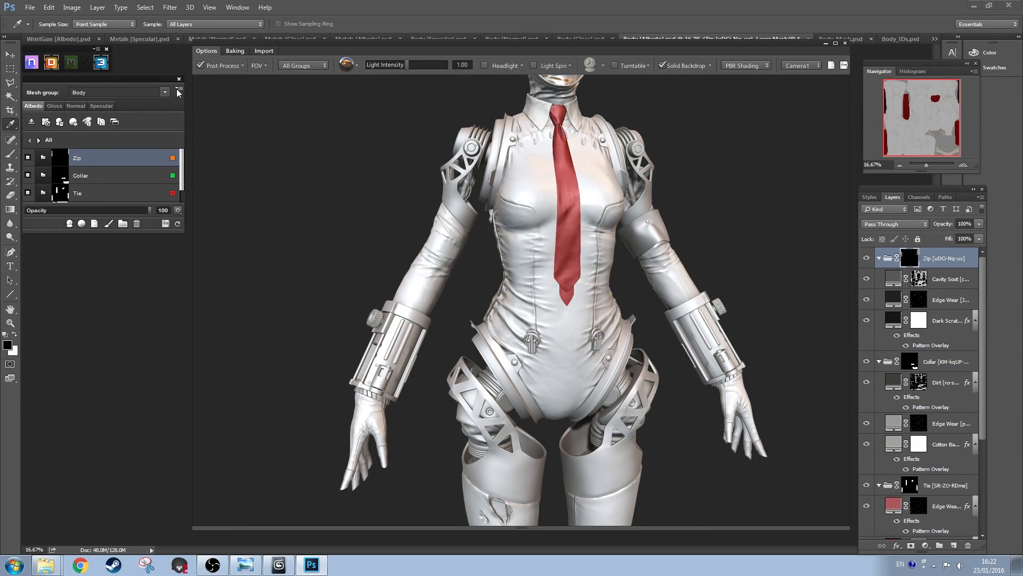
click(179, 93)
click(86, 137)
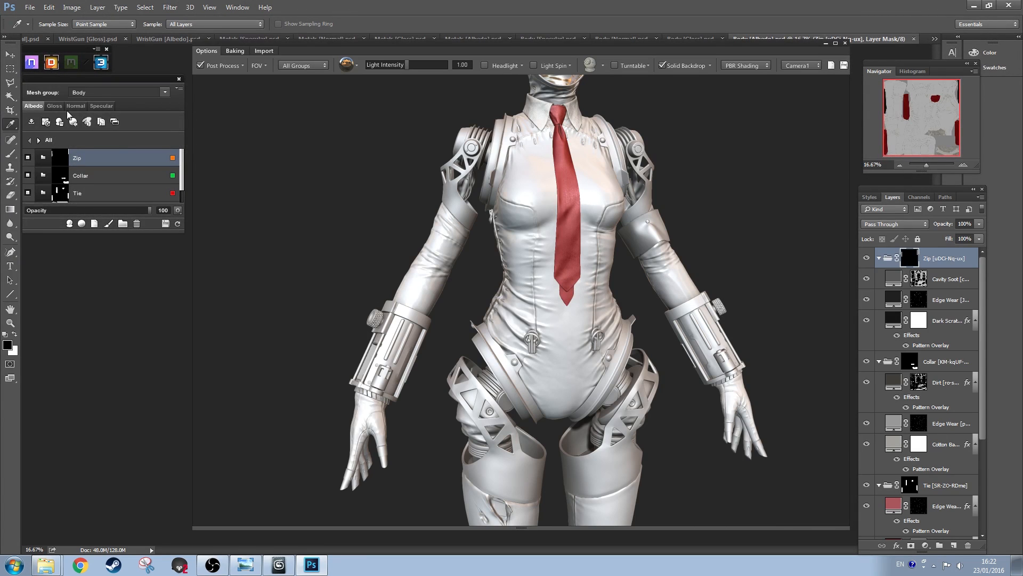
Step: Switch to the Metals mesh group and open the material library for it
click(94, 90)
click(70, 119)
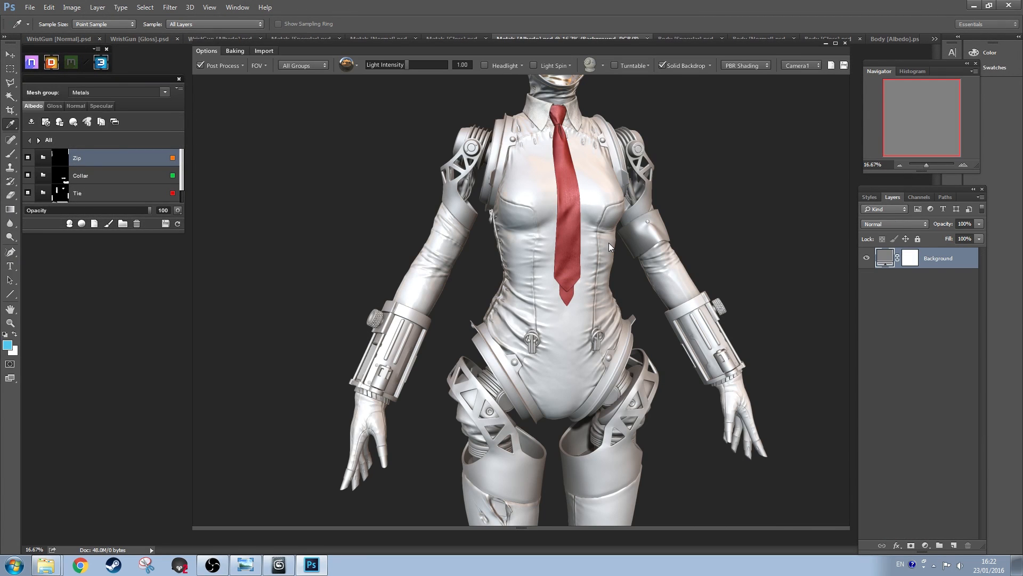
click(70, 224)
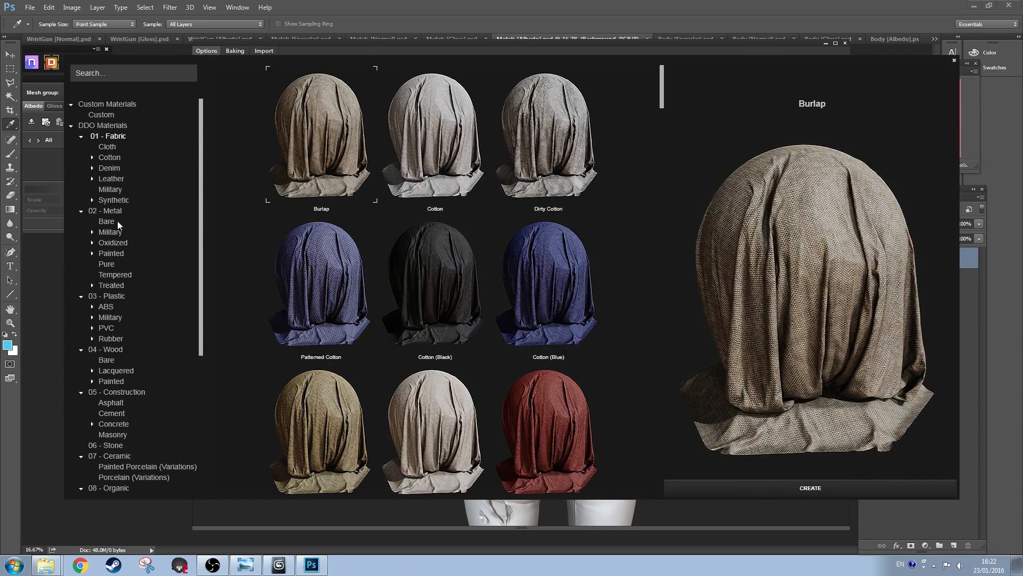
Step: Browse the Oxidized, Painted, Pure and Tempered metal categories of the material library
click(113, 243)
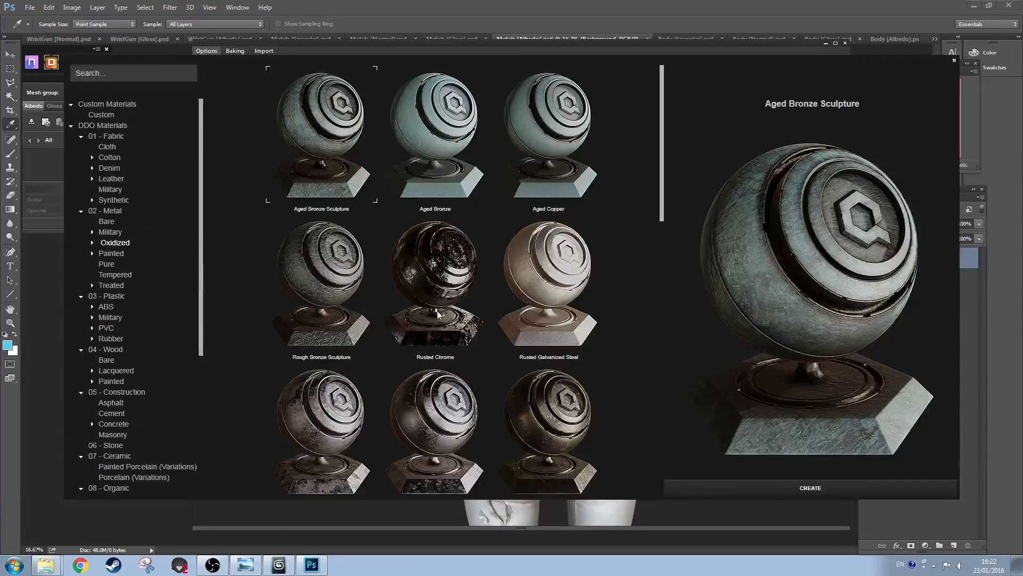
scroll(666, 213, down, 1)
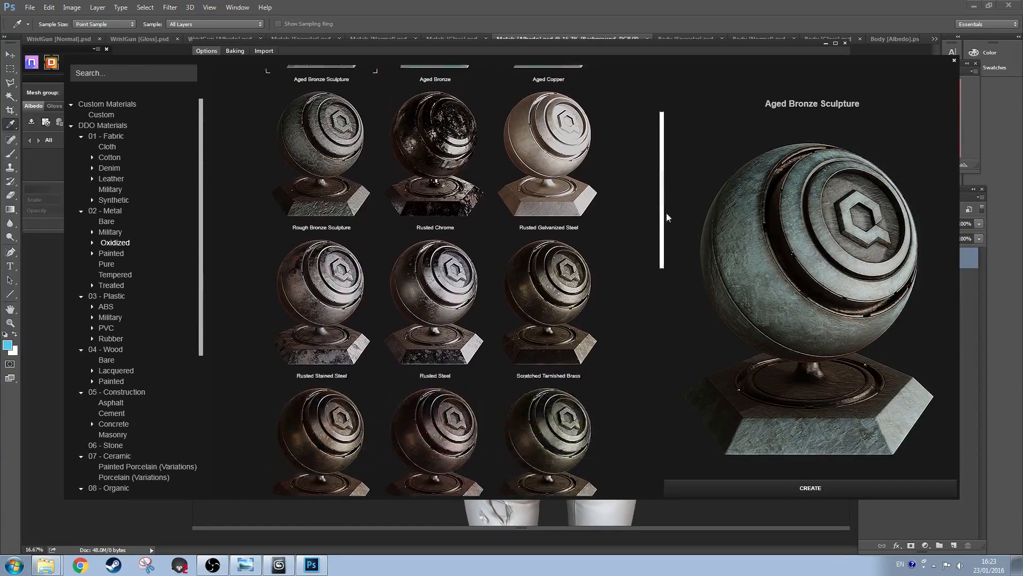
scroll(683, 365, down, 3)
scroll(687, 325, up, 1)
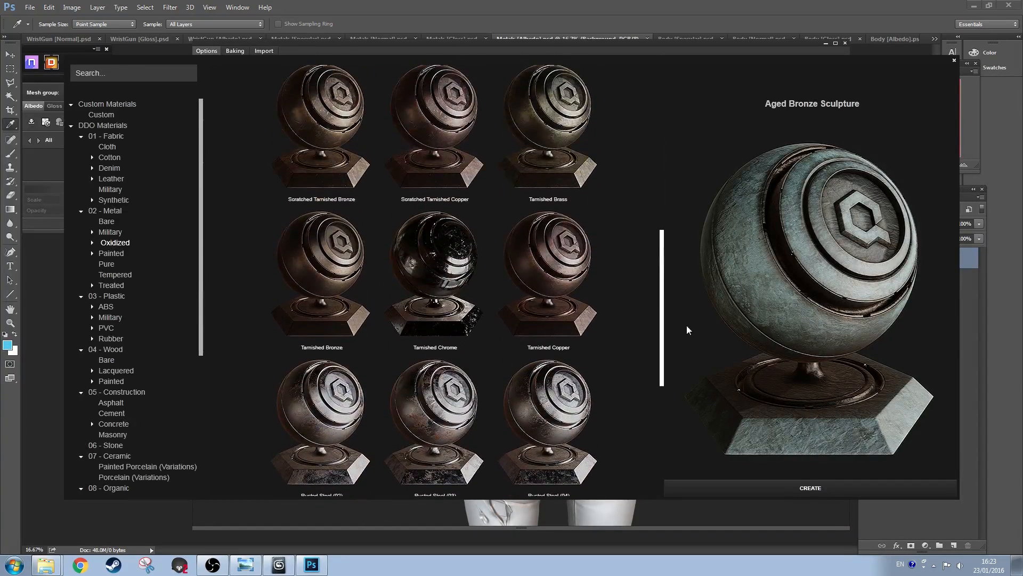
scroll(690, 373, down, 2)
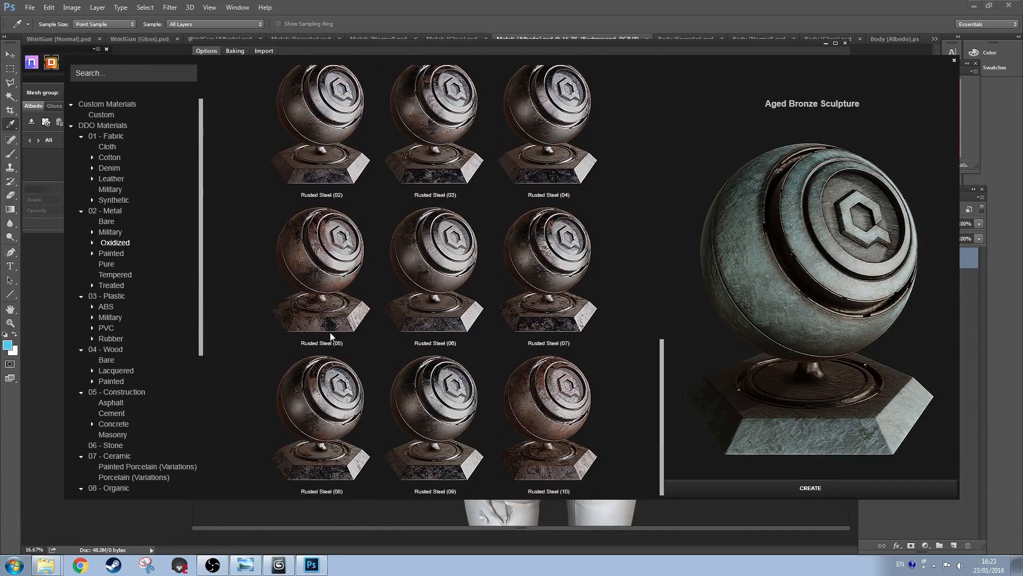
click(114, 253)
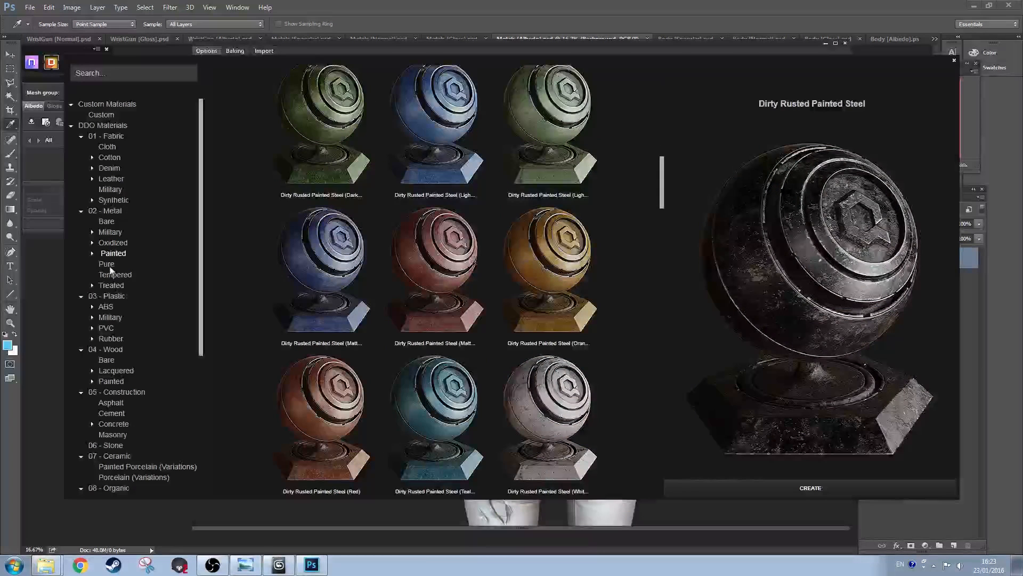
click(108, 264)
click(118, 277)
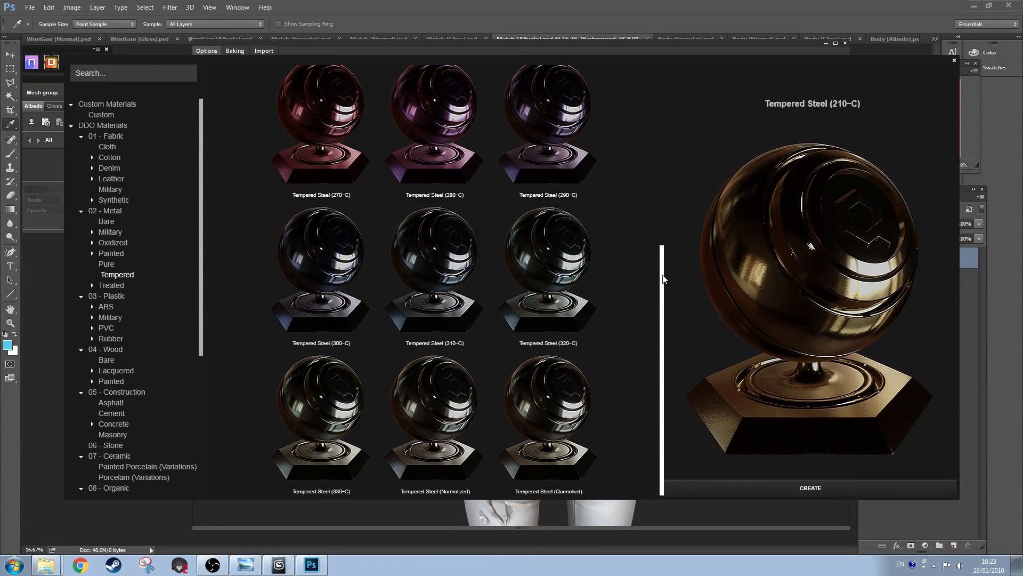
Step: Compare the Tempered Steel variants and create the Tempered Steel (240-C) material on the Metals mesh group
drag(661, 356, 602, 143)
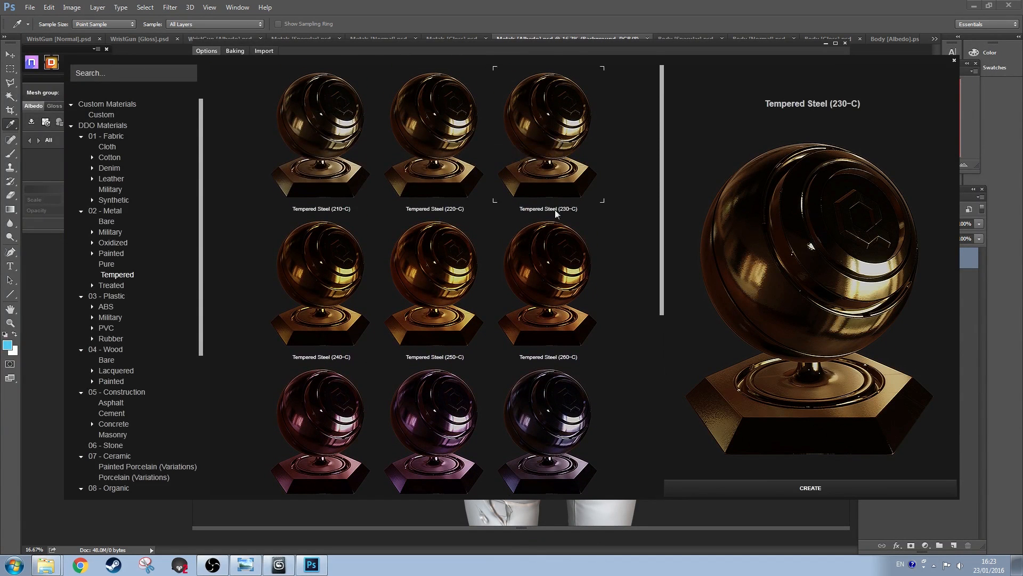
click(554, 268)
click(415, 280)
click(308, 271)
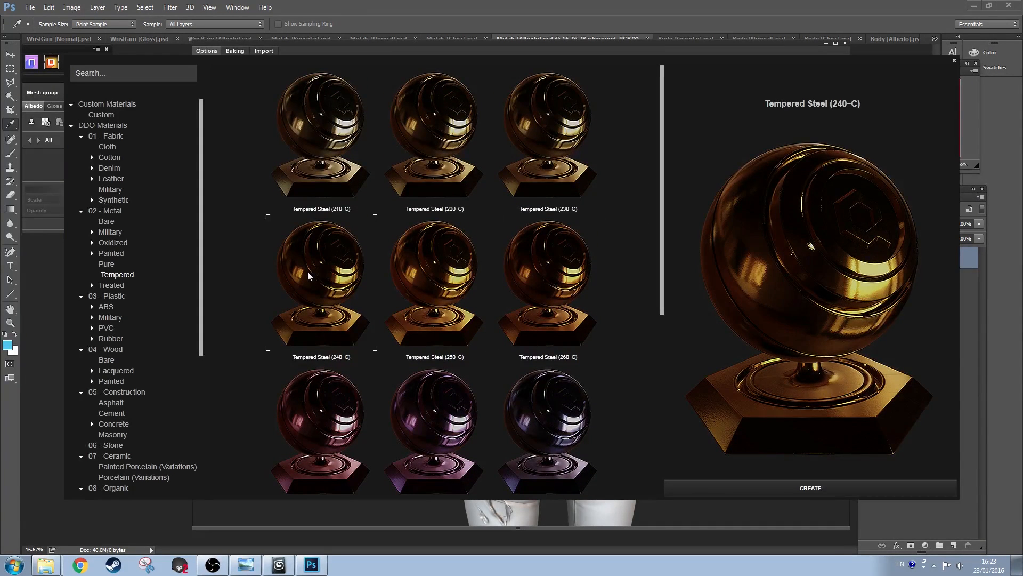
click(440, 274)
click(338, 284)
click(570, 273)
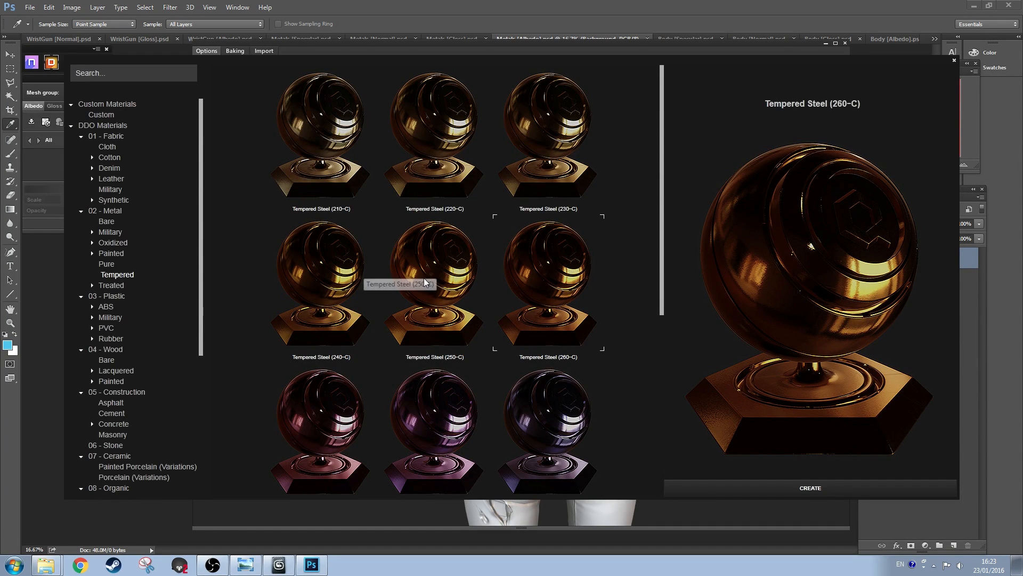
click(345, 281)
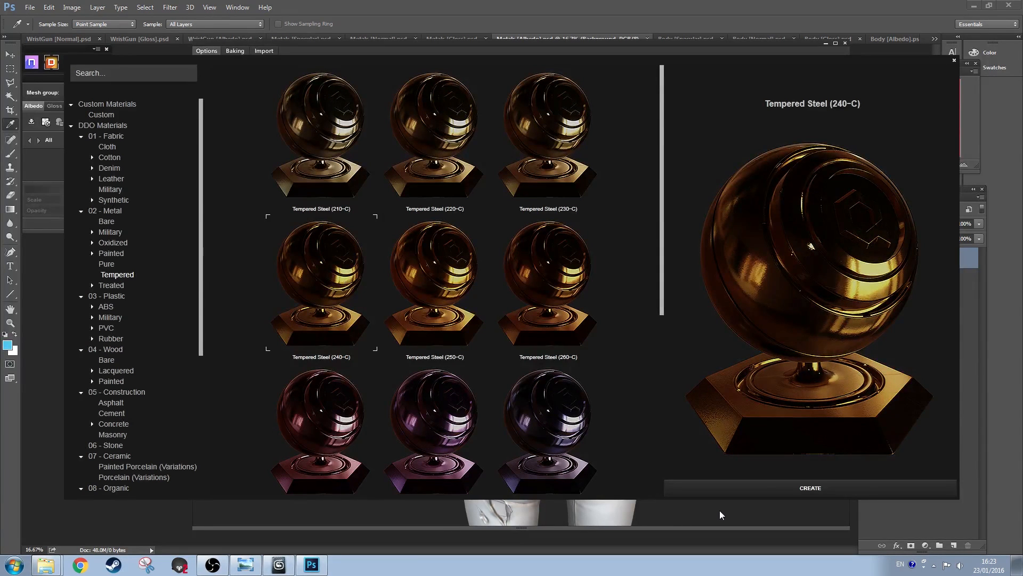
click(734, 490)
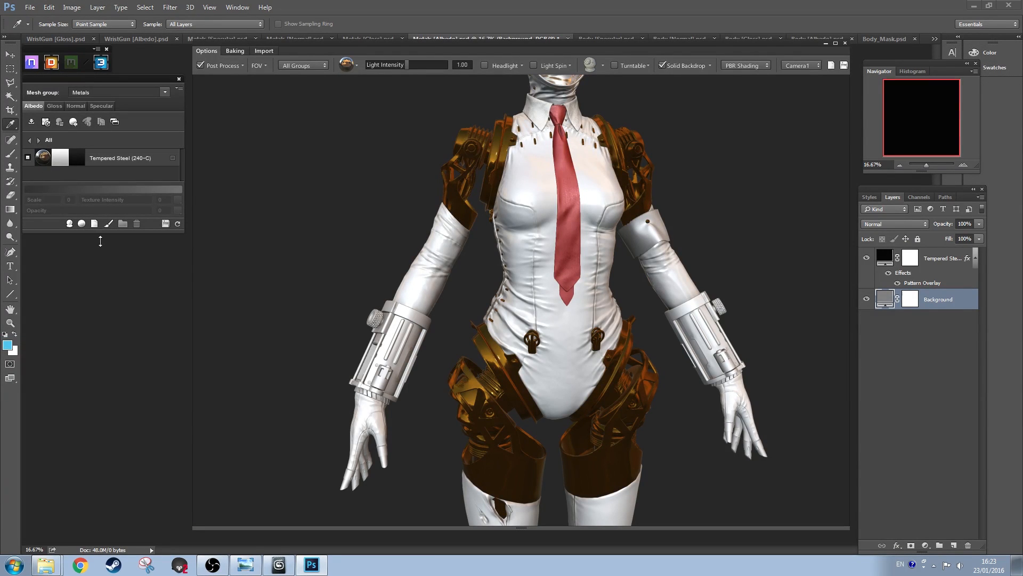
Step: Enlarge the layer list and mask the Tempered Steel (240-C) layer to the orange C68700 ID colour
drag(179, 230, 180, 301)
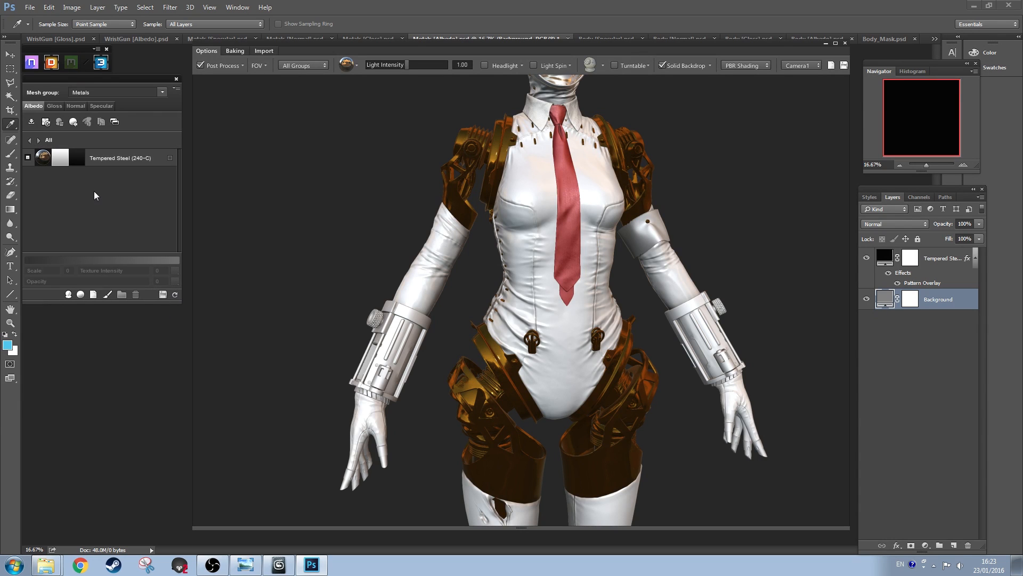
right_click(155, 152)
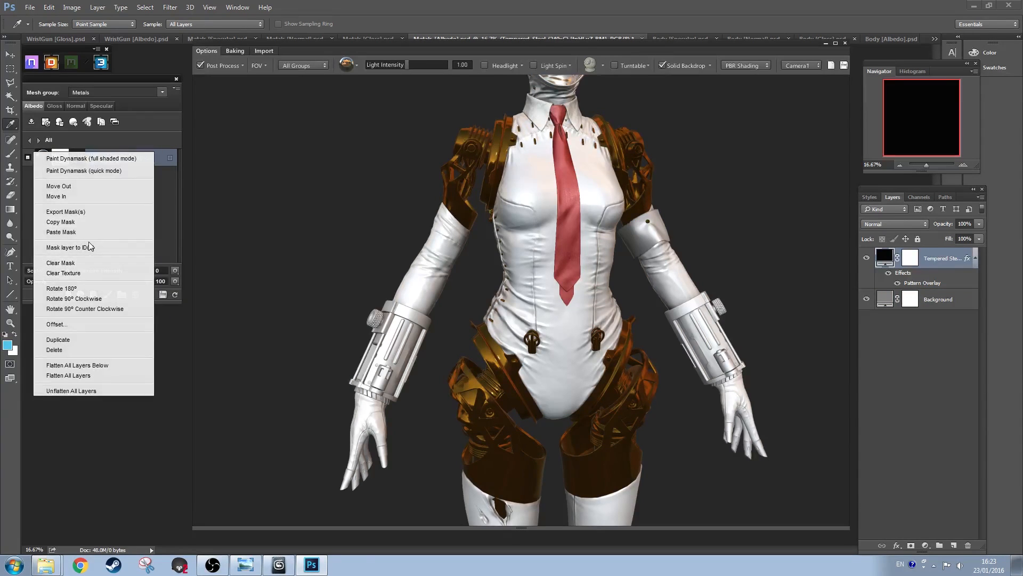
click(66, 248)
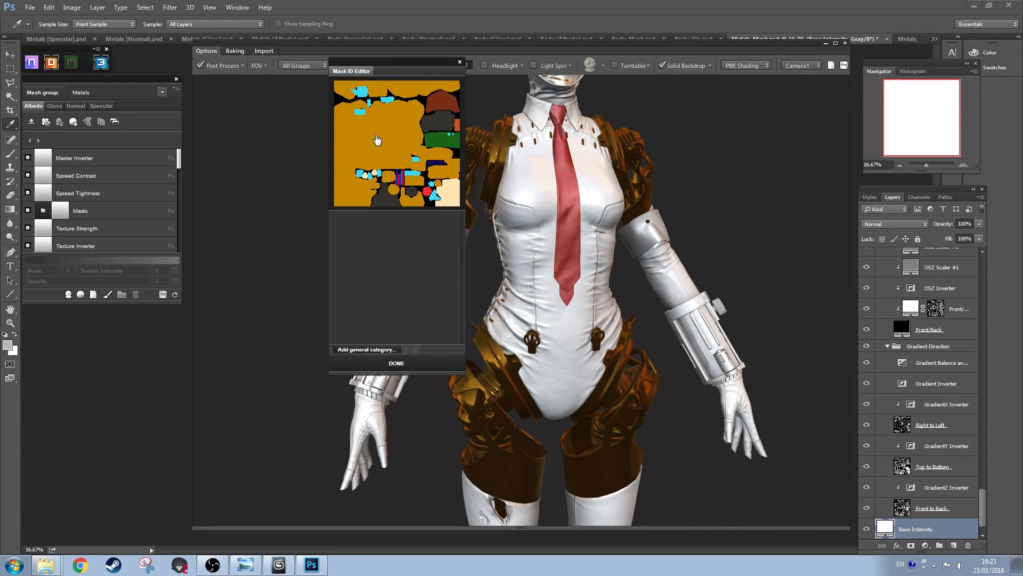
click(395, 156)
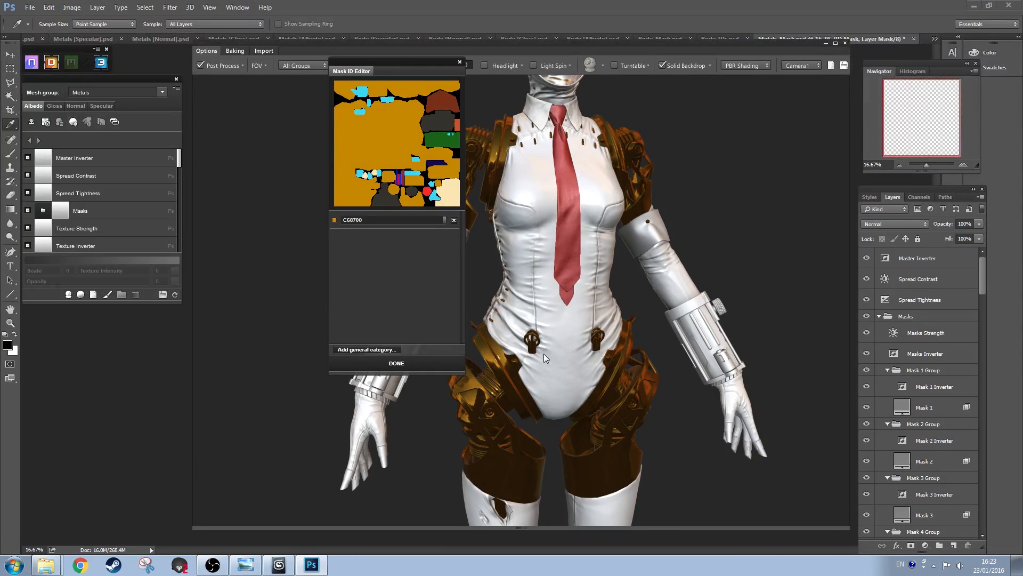
click(405, 363)
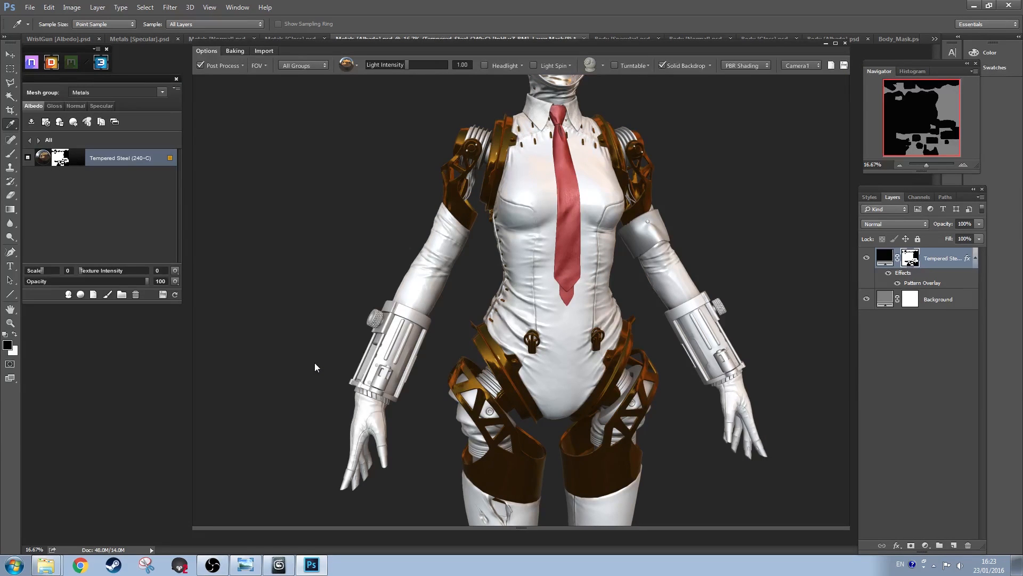
mouse_move(597, 202)
mouse_down()
mouse_move(581, 228)
mouse_move(594, 233)
mouse_move(623, 213)
mouse_move(586, 217)
mouse_up()
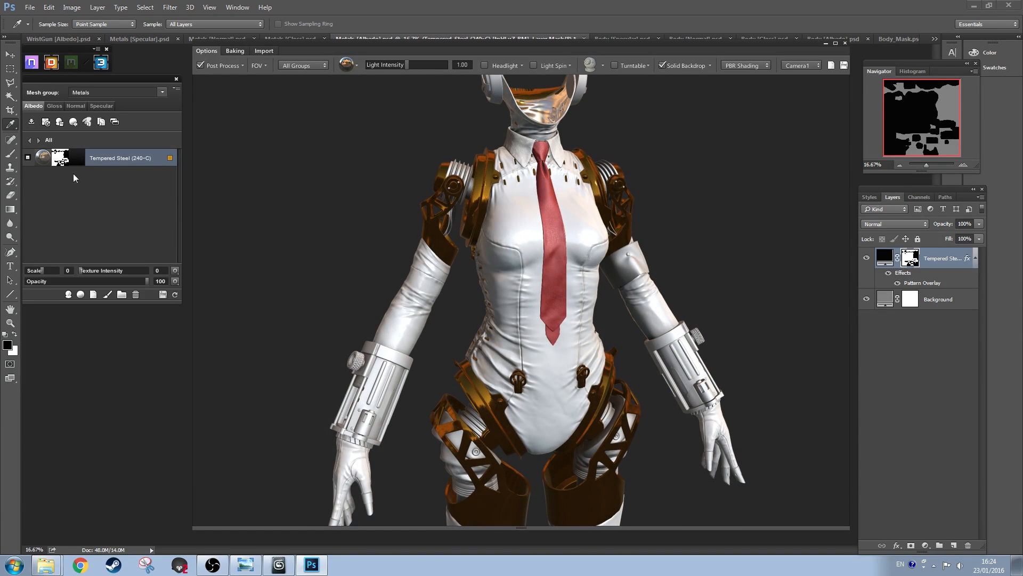
click(43, 158)
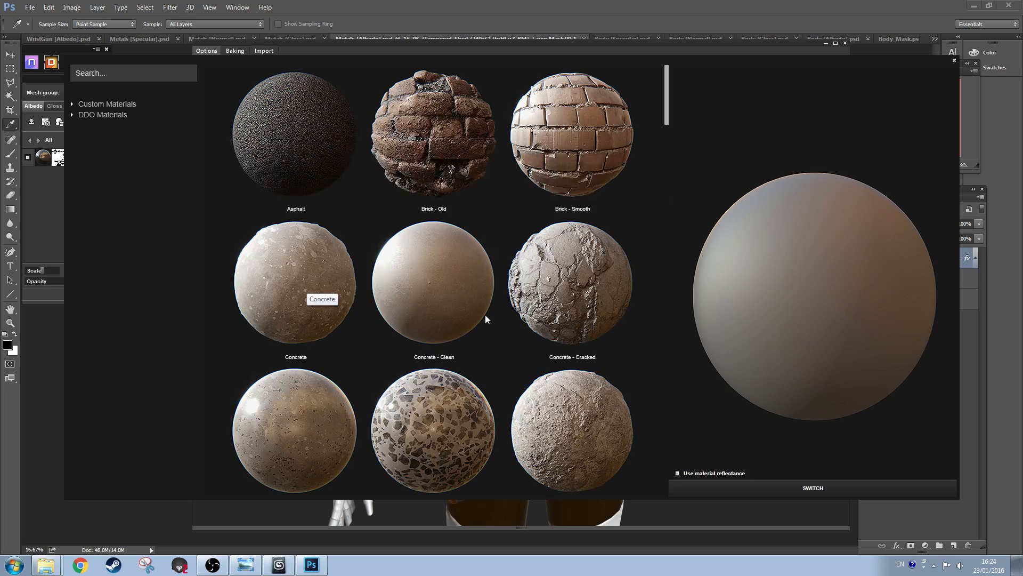
click(954, 60)
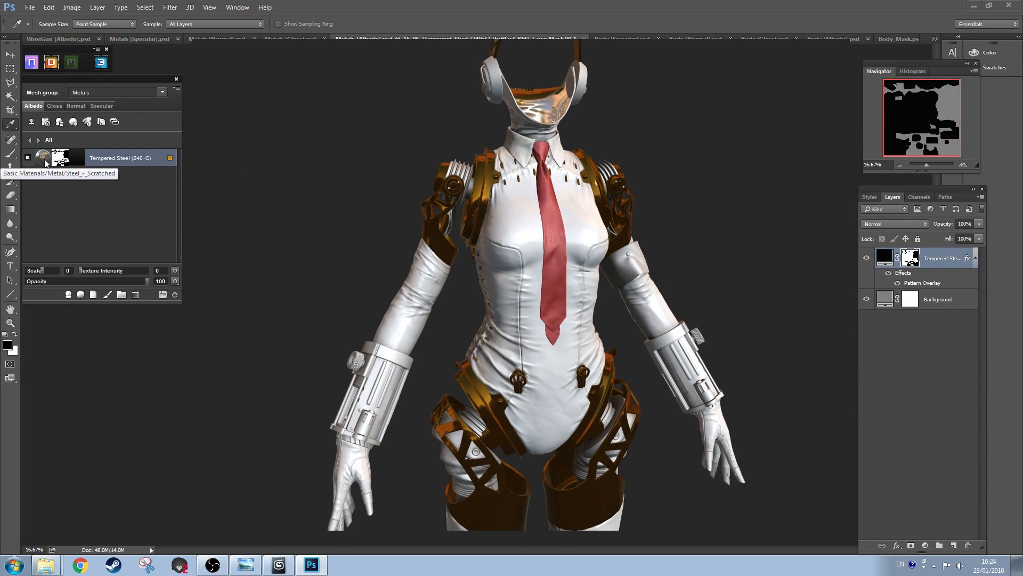
Step: Search the metal materials for "steel" and create the Steel material on the Metals mesh group
click(44, 159)
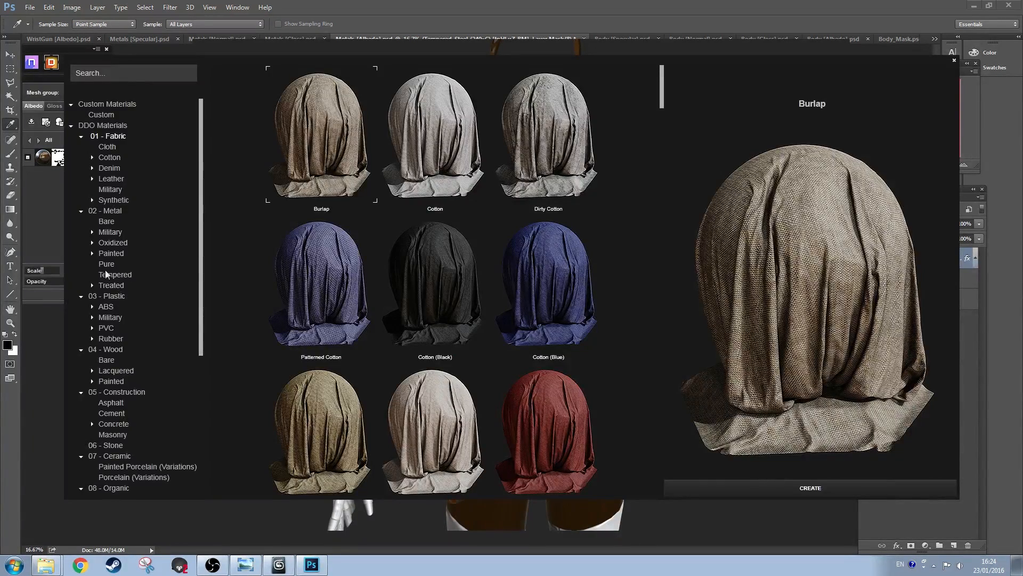
click(111, 211)
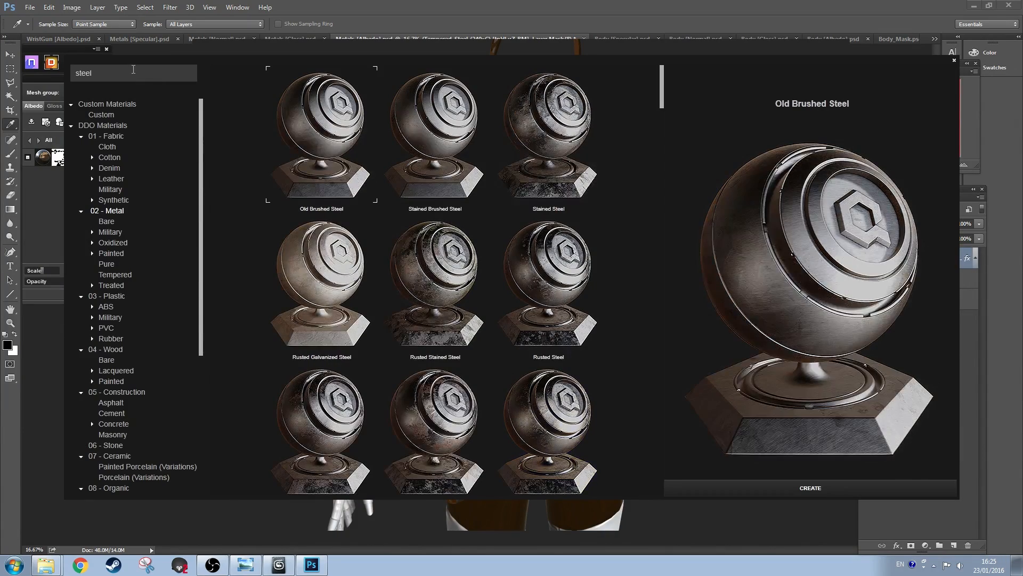
scroll(501, 326, down, 1)
scroll(501, 326, down, 10)
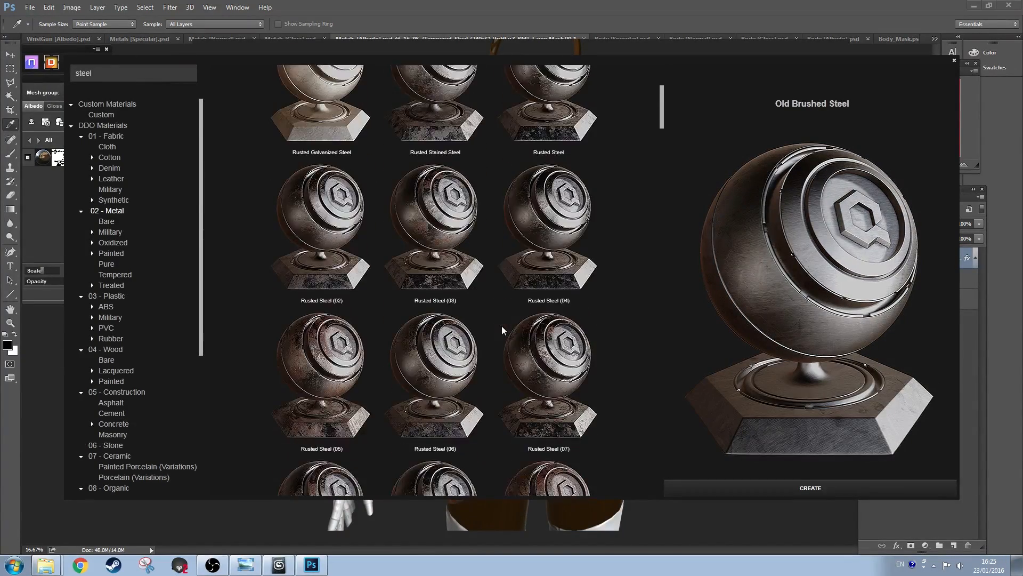
drag(662, 159, 671, 478)
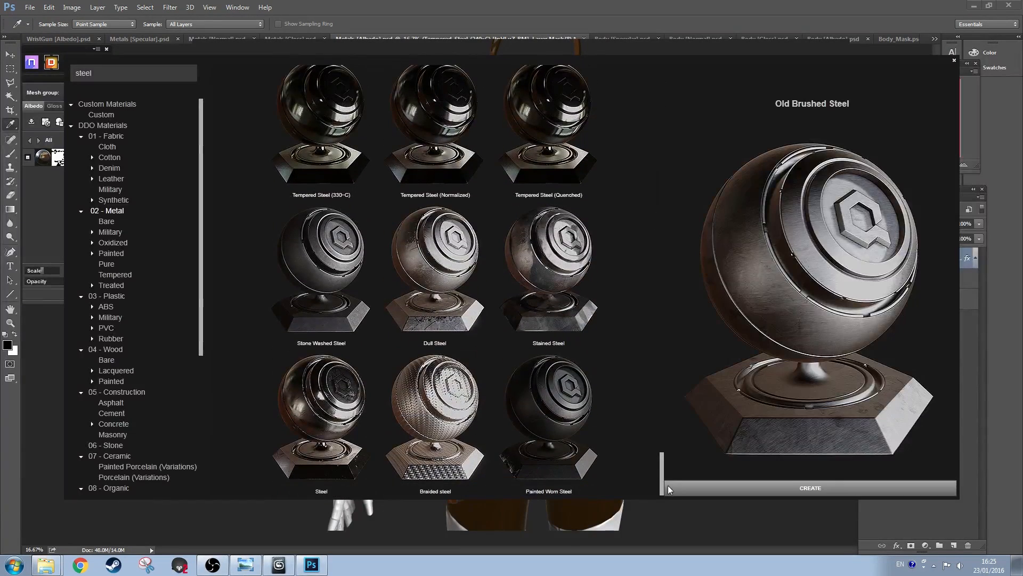
click(747, 491)
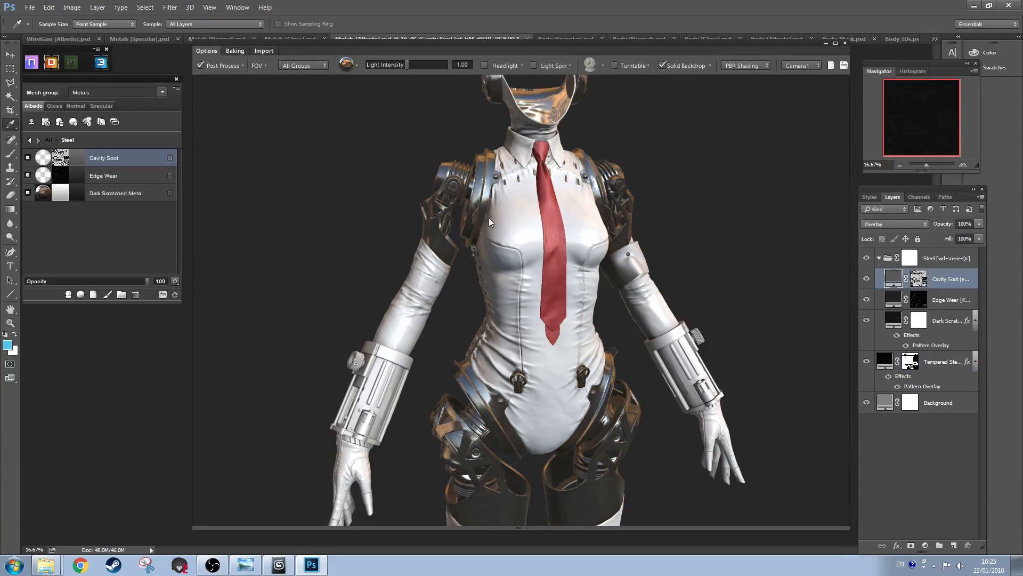
Step: Mask the Steel group to the dark grey 34322C ID colour
click(30, 141)
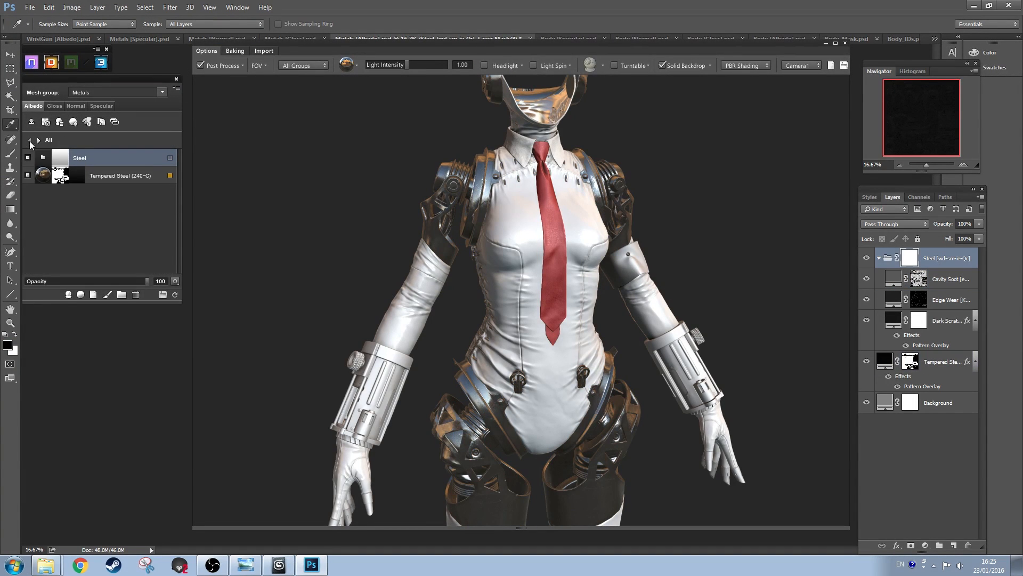
right_click(147, 159)
click(128, 208)
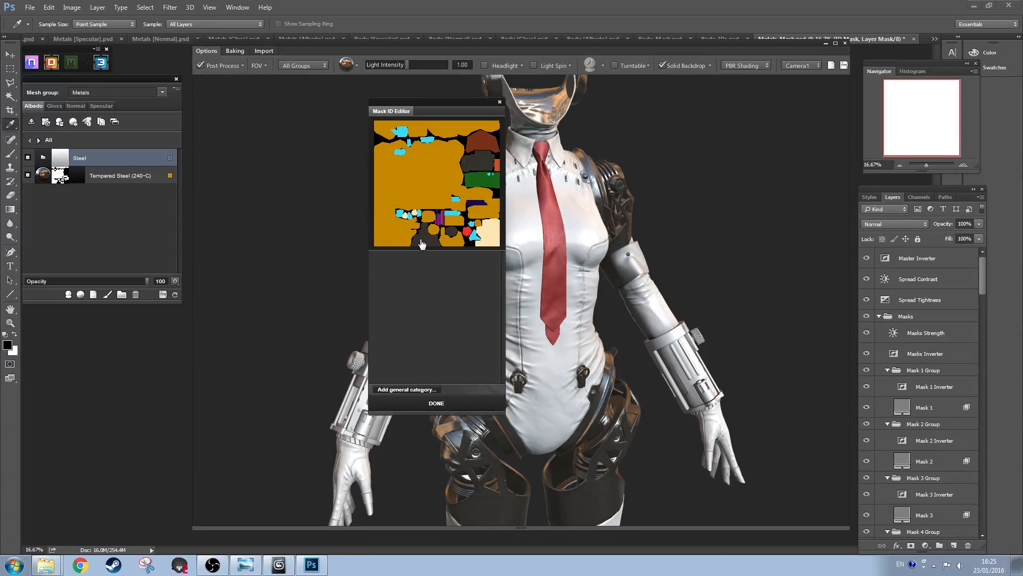
click(421, 243)
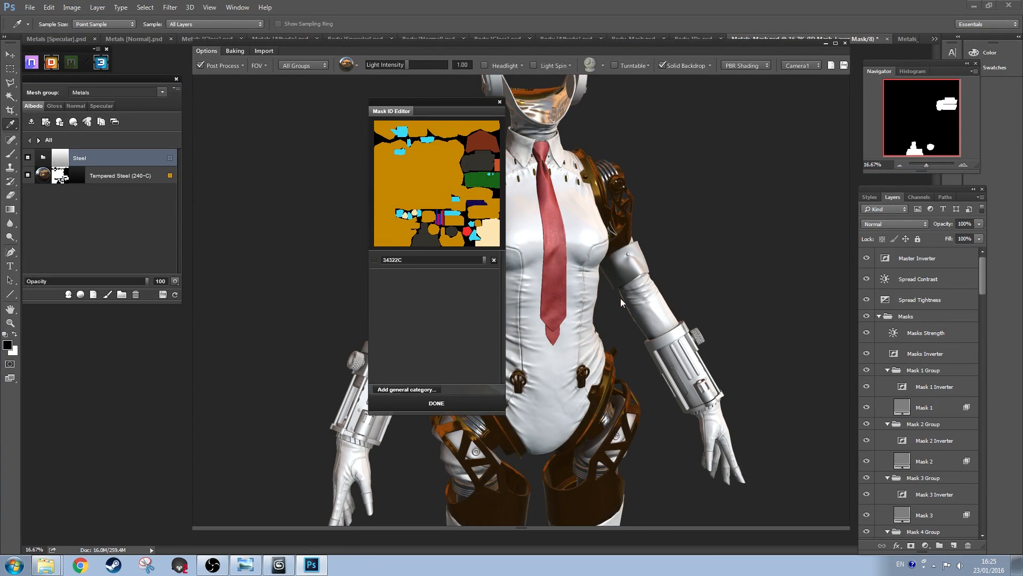
click(444, 404)
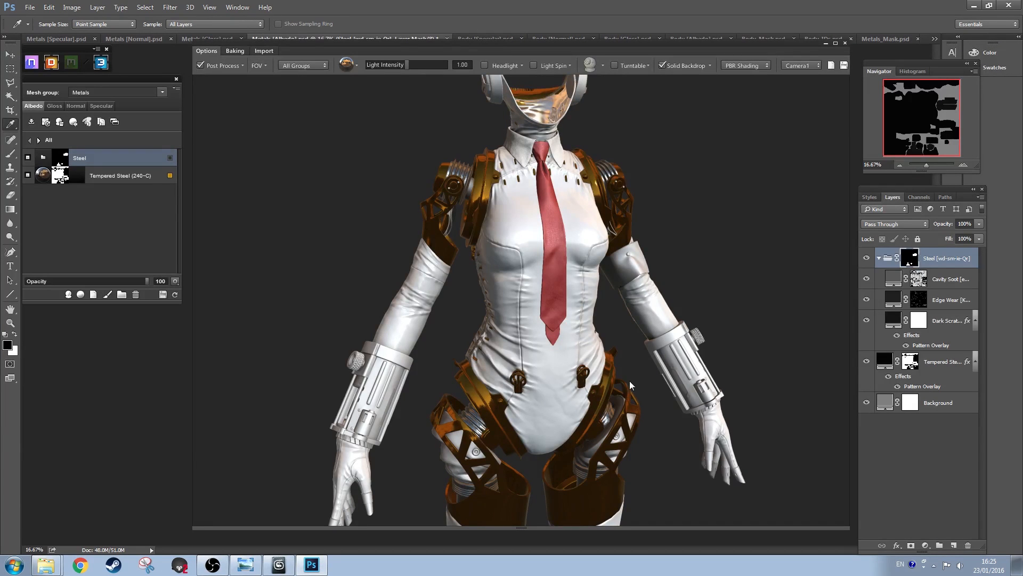
Step: Replace the Steel group's ID mask with the cyan 38D8F4 colour and inspect the character's metal parts
scroll(512, 246, up, 5)
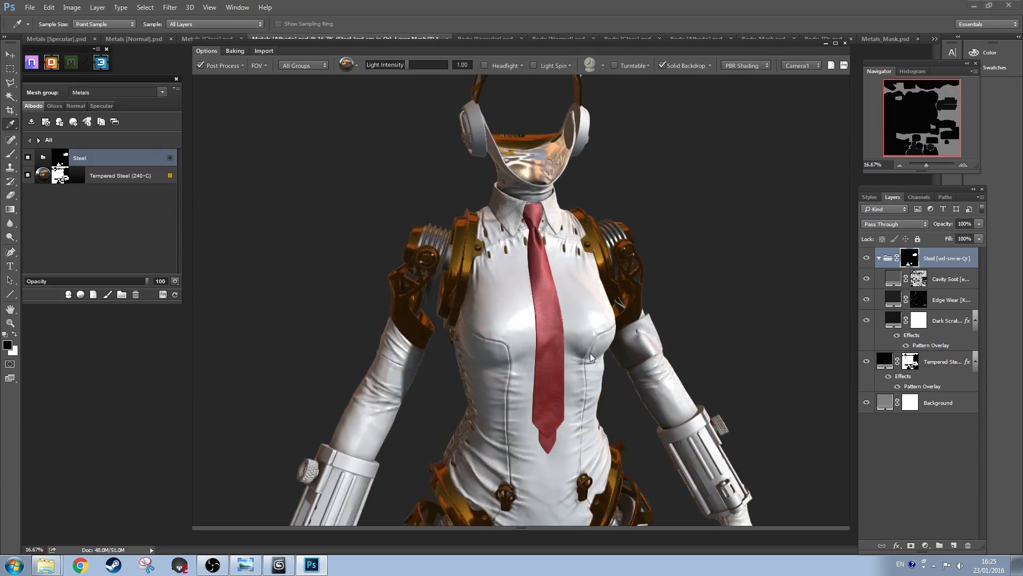
scroll(556, 369, down, 2)
drag(583, 404, 529, 371)
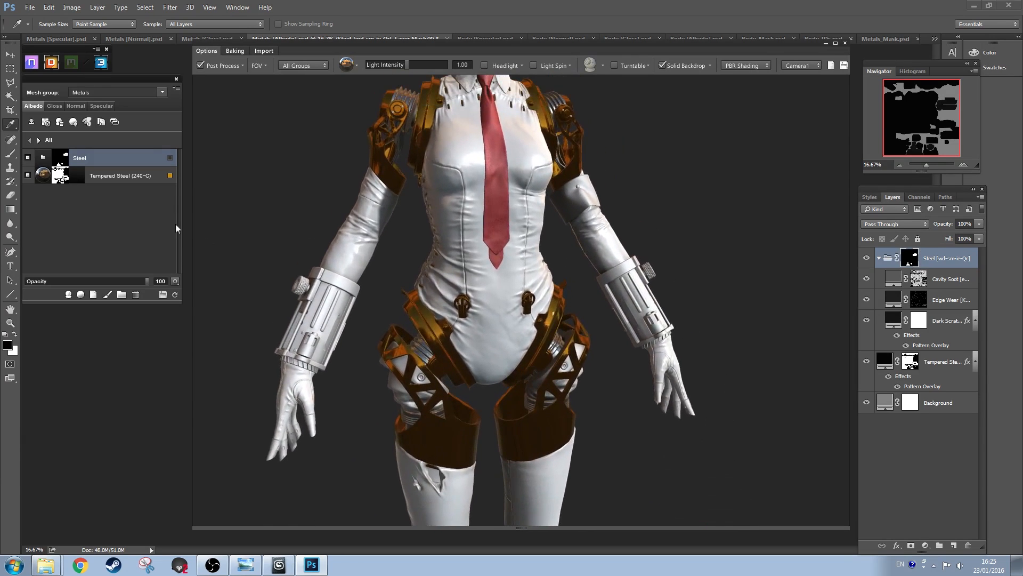
right_click(132, 160)
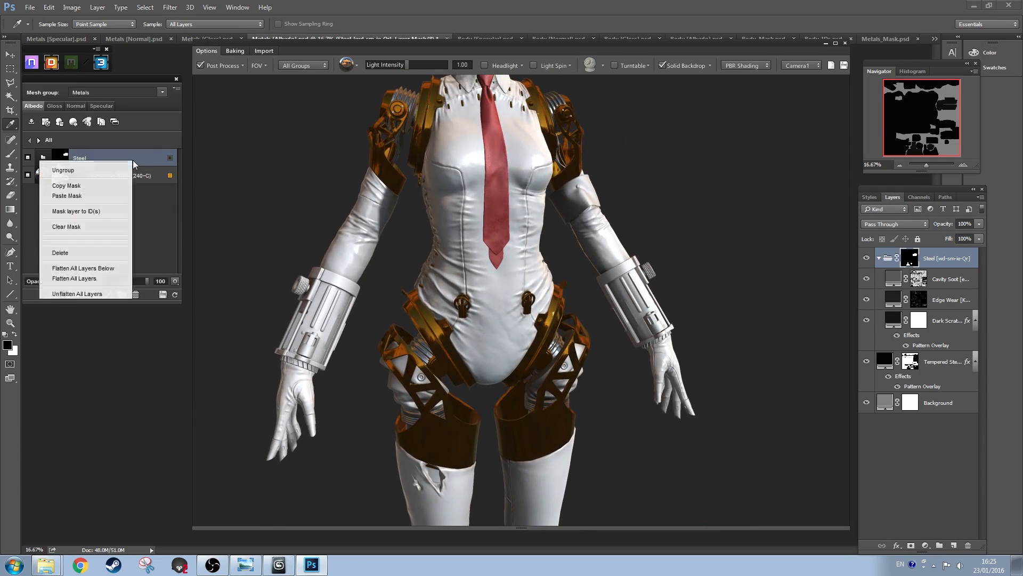
click(108, 212)
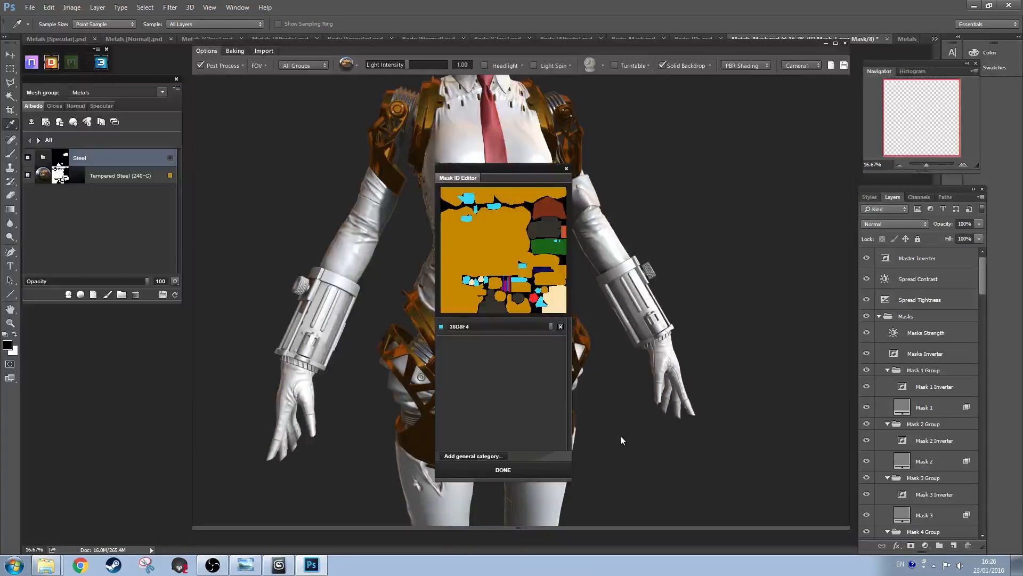
click(517, 471)
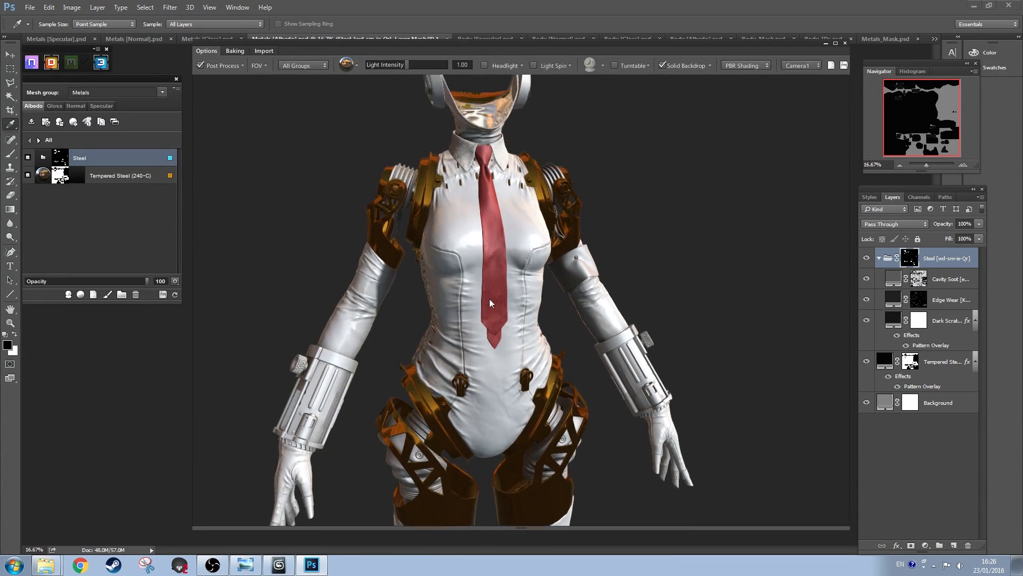
drag(490, 285, 566, 308)
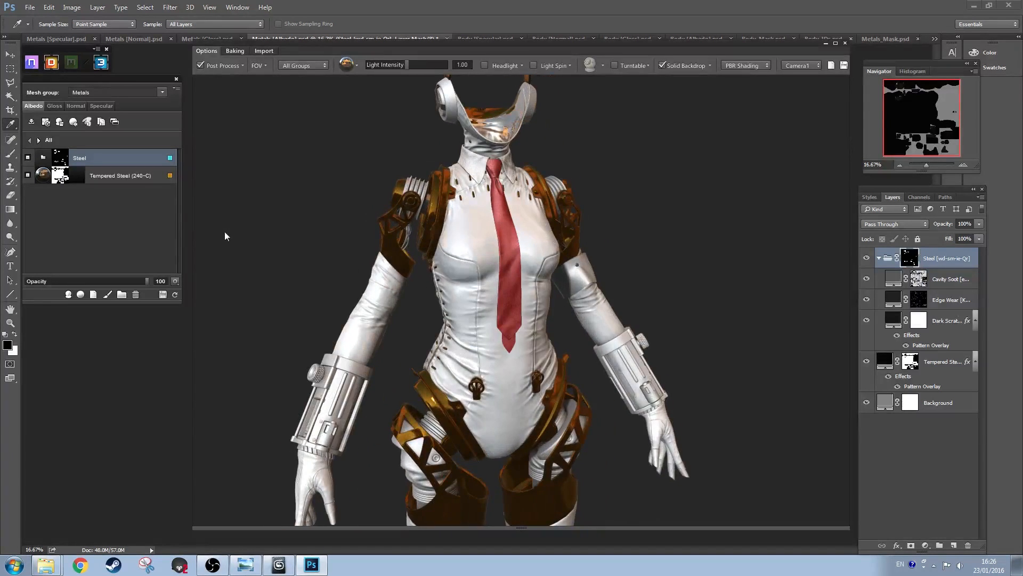
Step: Browse the Tempered and Treated metals in the material library and preview Scratched Anodized Aluminum (Yellow)
click(69, 295)
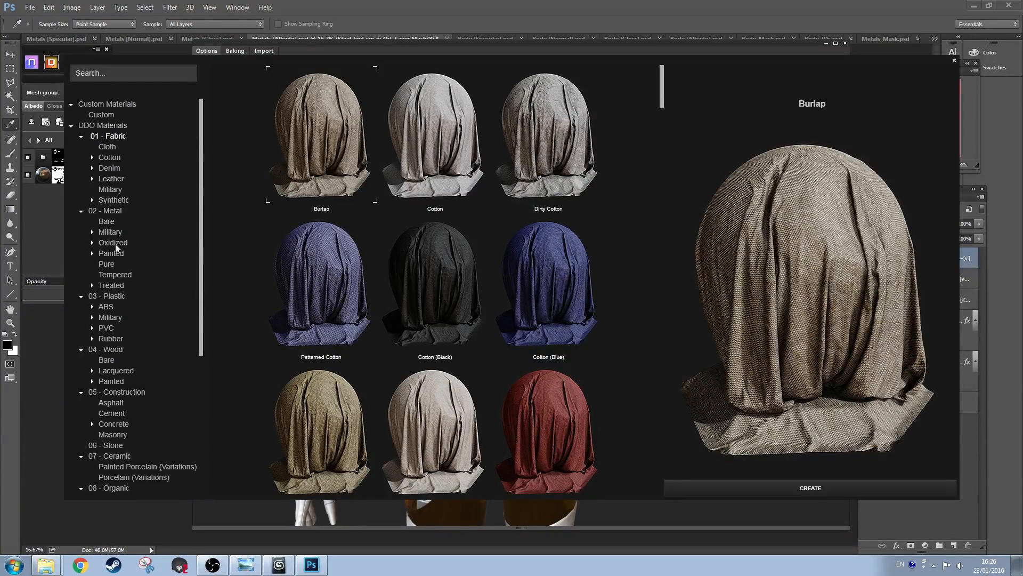
click(117, 275)
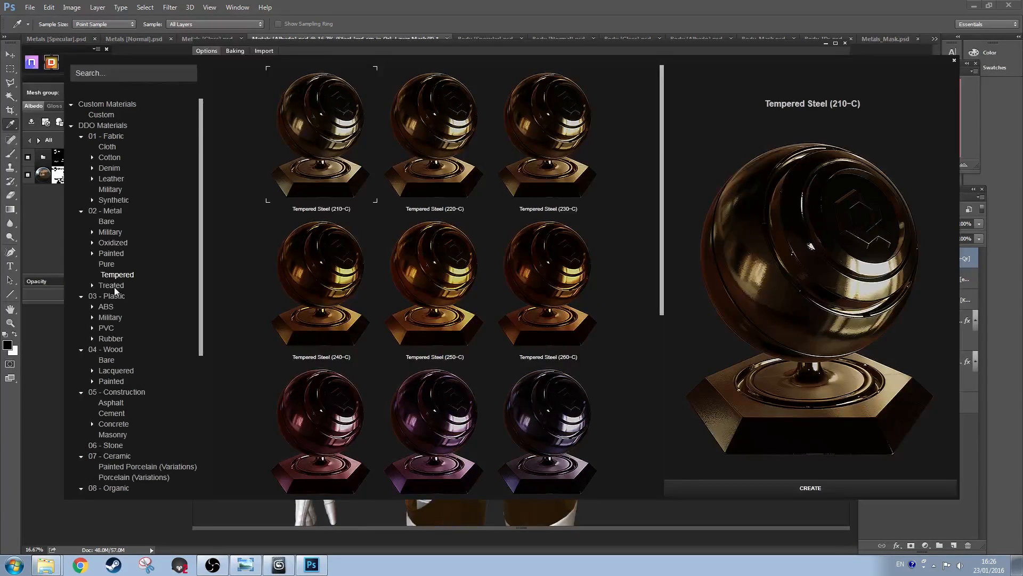
click(114, 288)
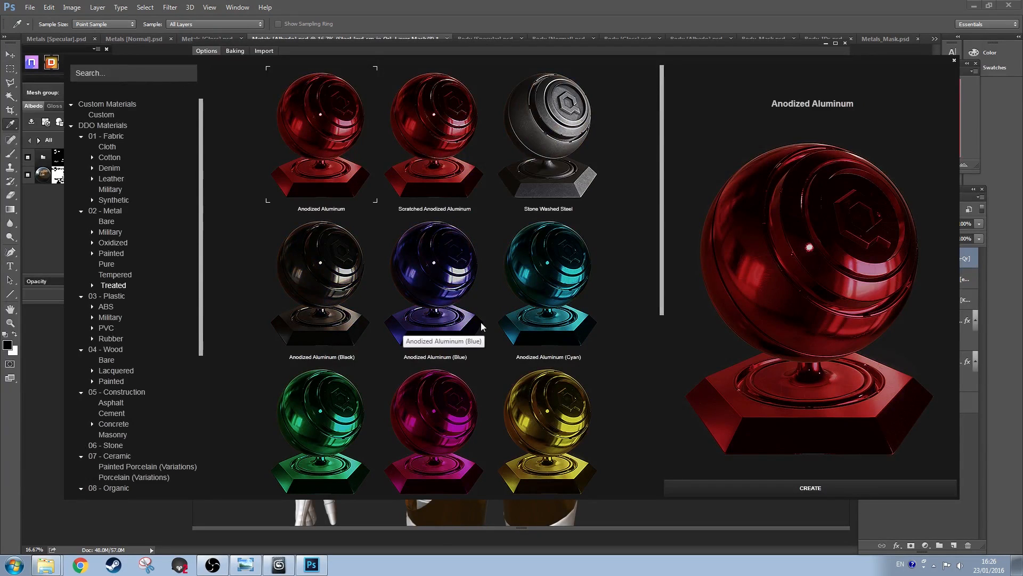
scroll(480, 320, down, 4)
scroll(614, 325, down, 2)
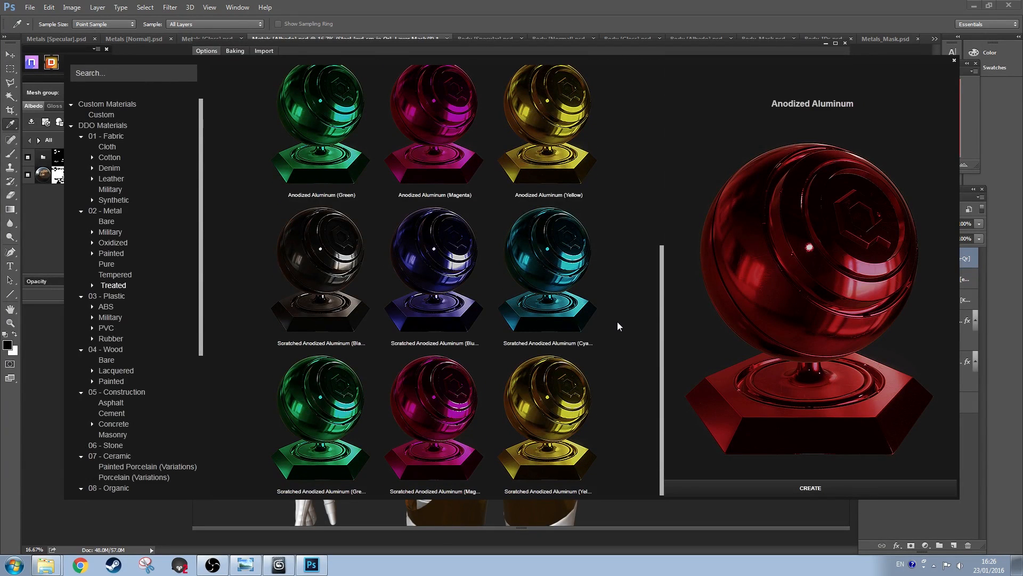
click(531, 405)
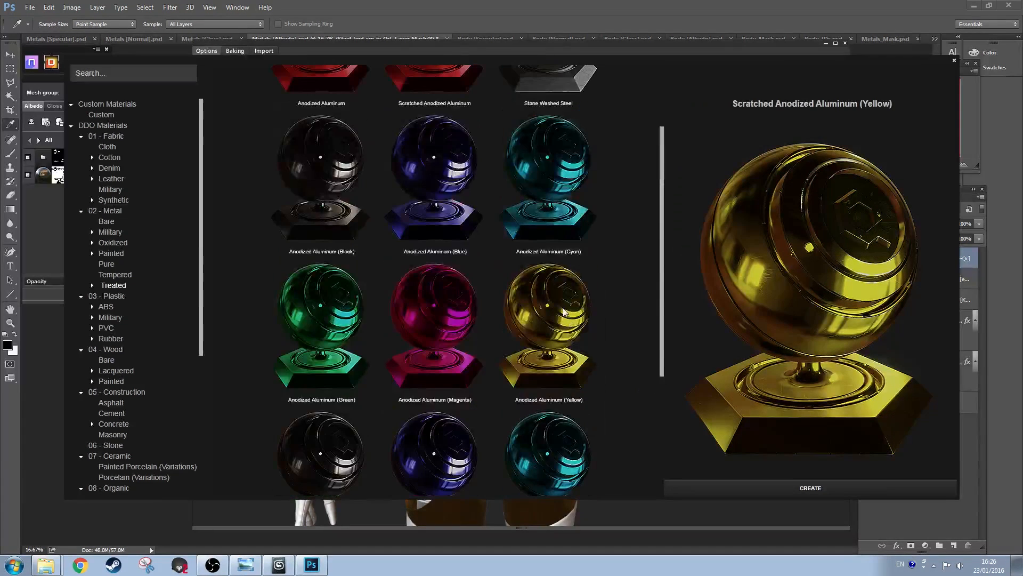
scroll(434, 282, up, 2)
Step: Look through the Oxidized, Military and Bare metal categories for a suitable material
click(113, 243)
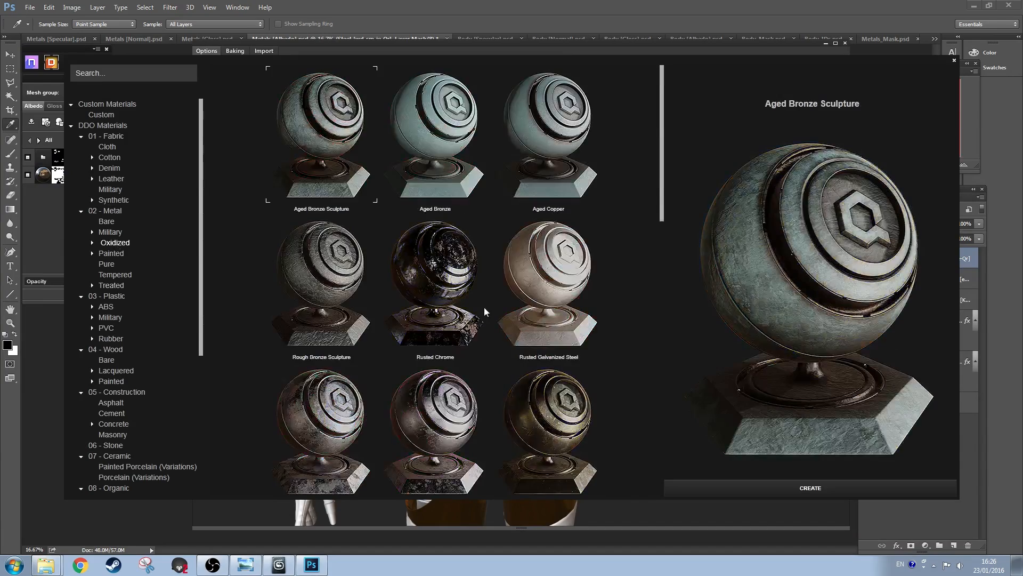
scroll(484, 307, down, 10)
drag(663, 388, 664, 328)
click(112, 232)
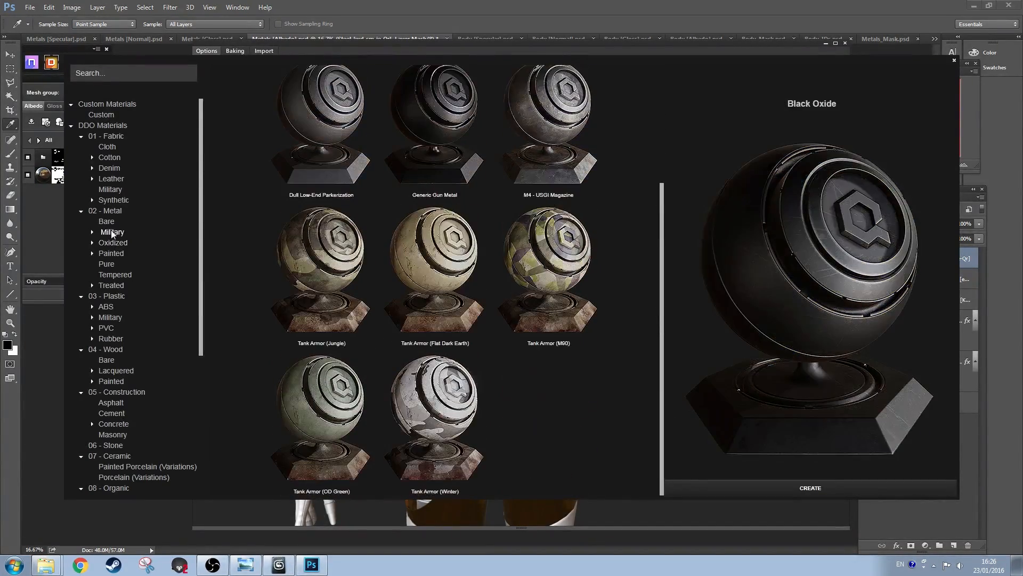
click(103, 222)
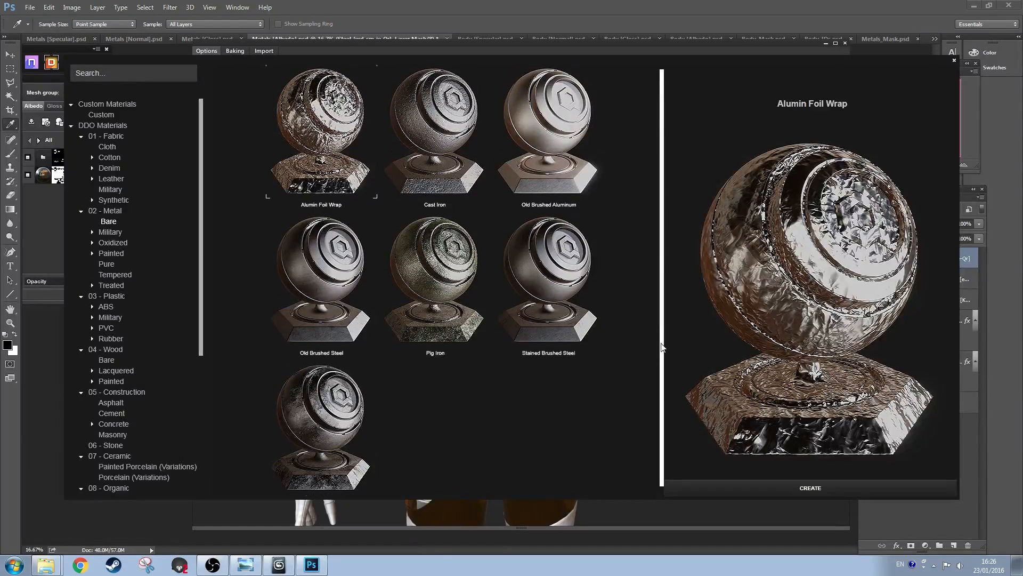
Step: Check the Anodized Aluminum variations and preview Tempered Steel (250-C) for comparison
click(94, 286)
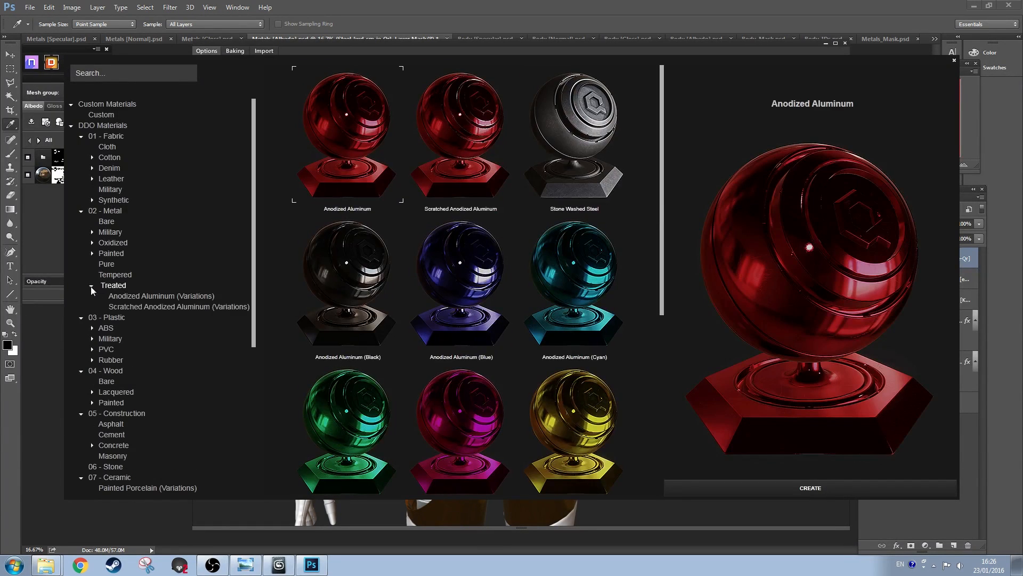
click(165, 305)
click(163, 294)
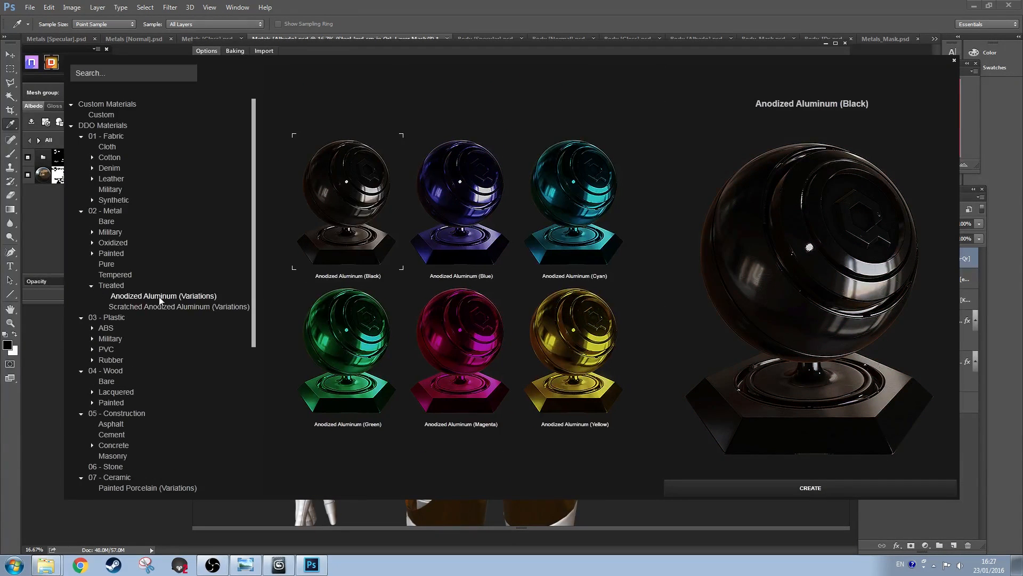
click(92, 286)
click(113, 275)
click(462, 294)
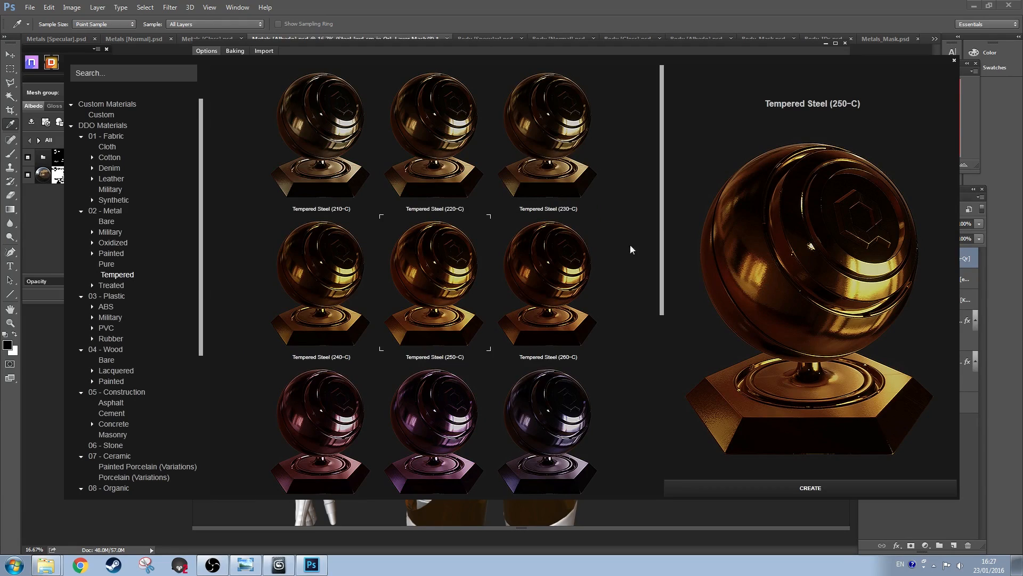
scroll(634, 242, down, 1)
scroll(533, 236, up, 1)
Step: Review the Oxidized metals again and browse the Painted metal materials
click(114, 245)
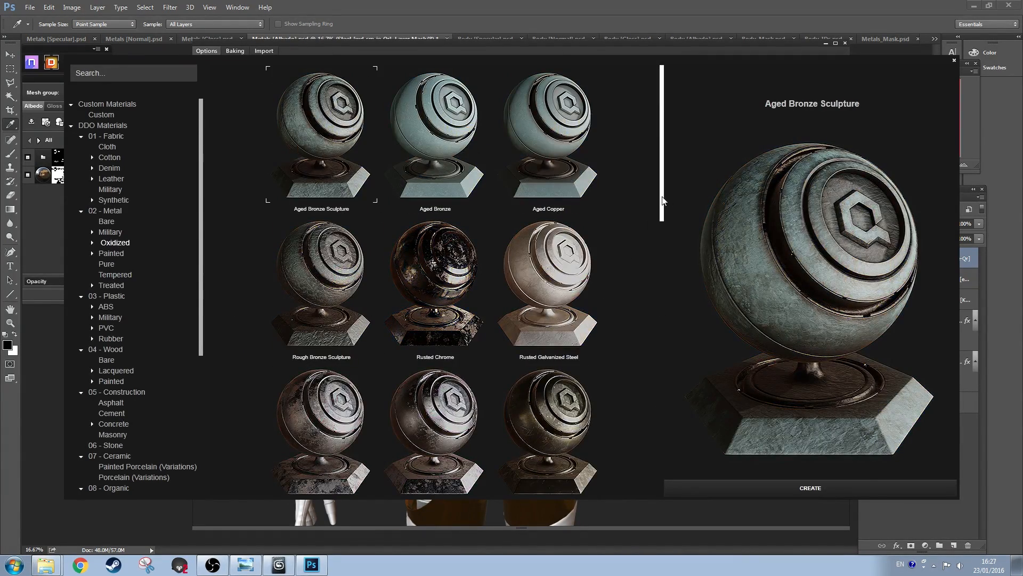
scroll(641, 340, down, 10)
scroll(647, 393, down, 5)
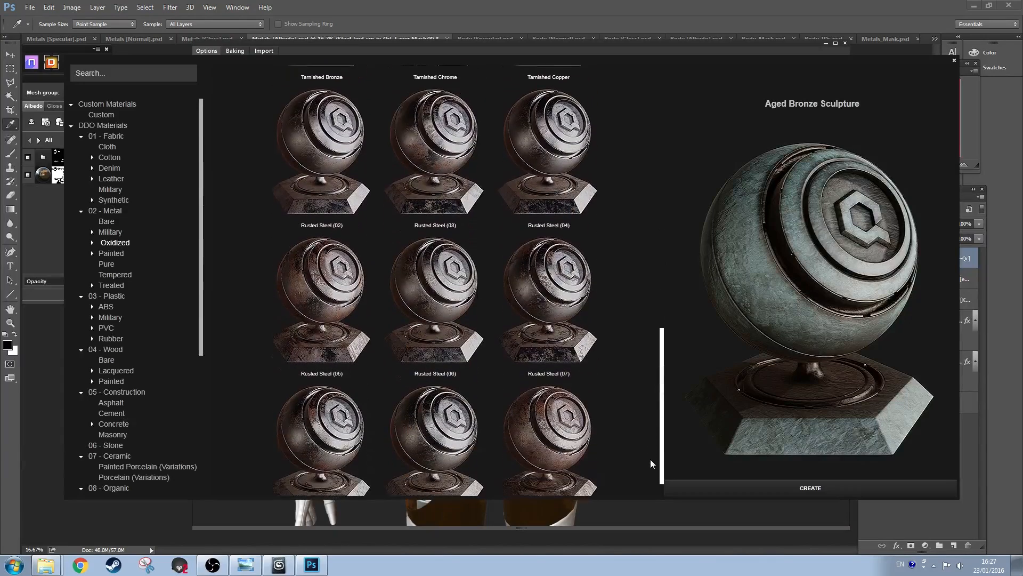
click(110, 253)
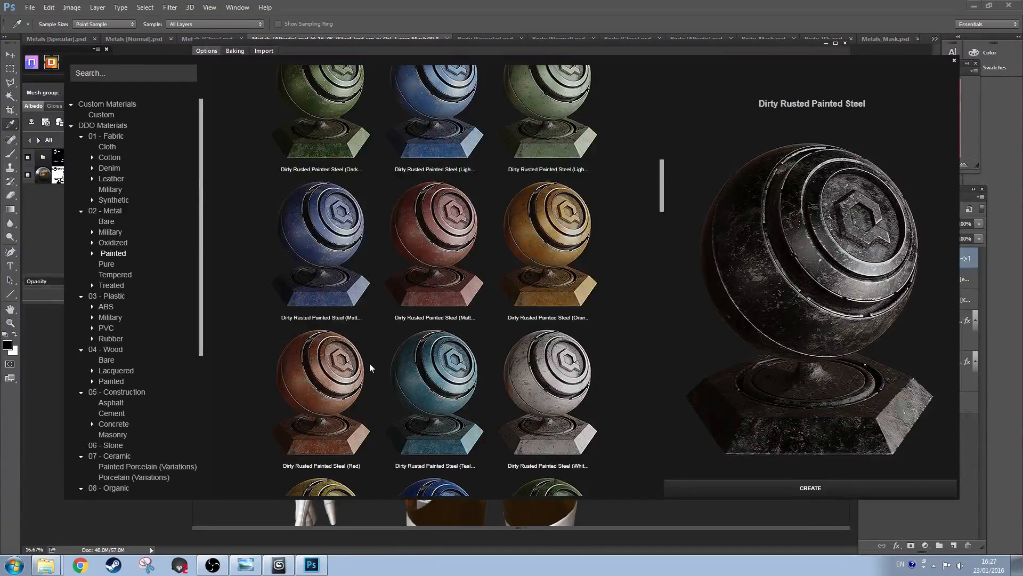
Step: Create the Gold material from the Pure metals on the Metals mesh group and return to the full layer list
click(106, 265)
drag(664, 443, 653, 174)
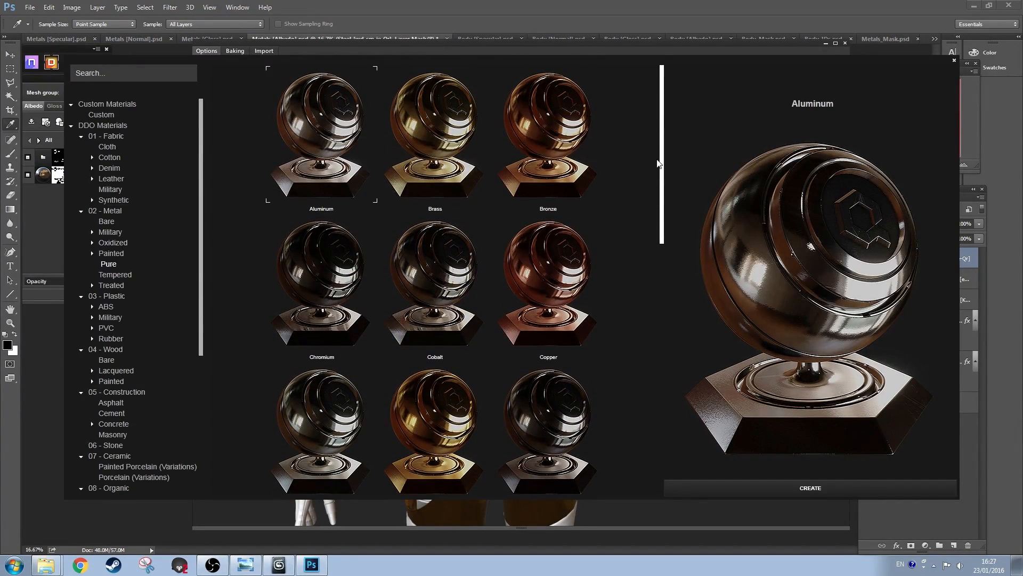
click(465, 439)
scroll(465, 440, down, 3)
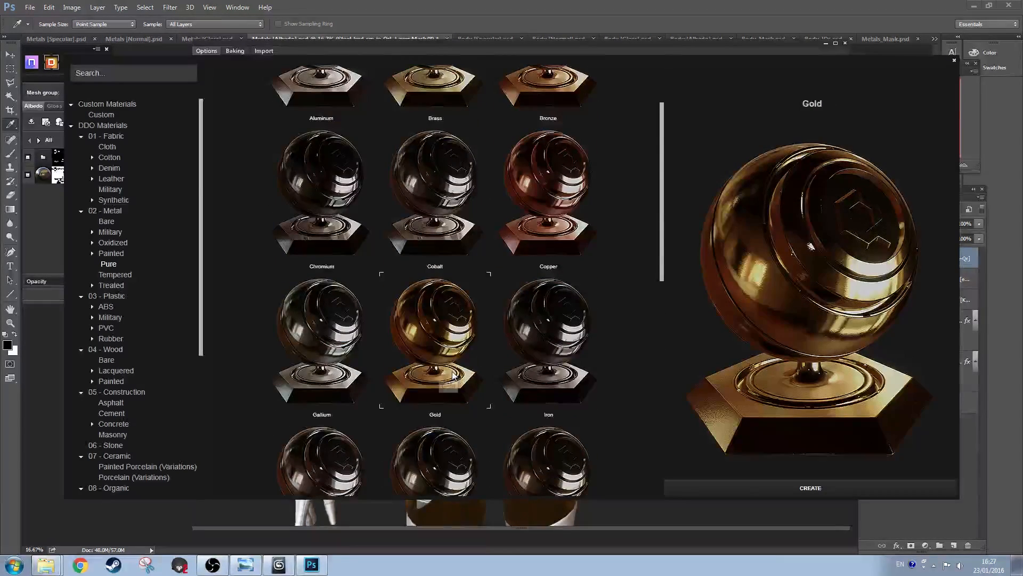
click(776, 488)
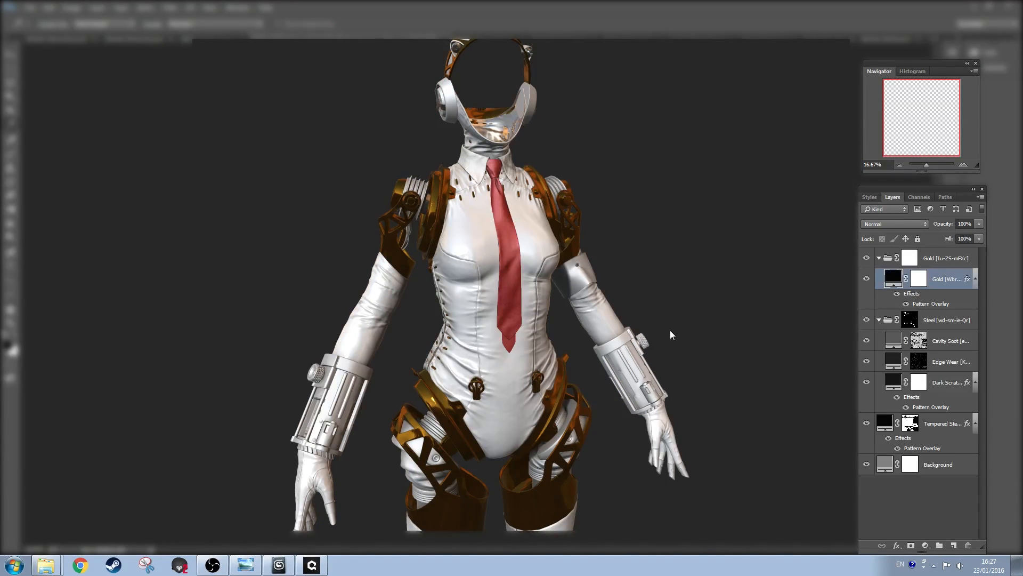
click(30, 140)
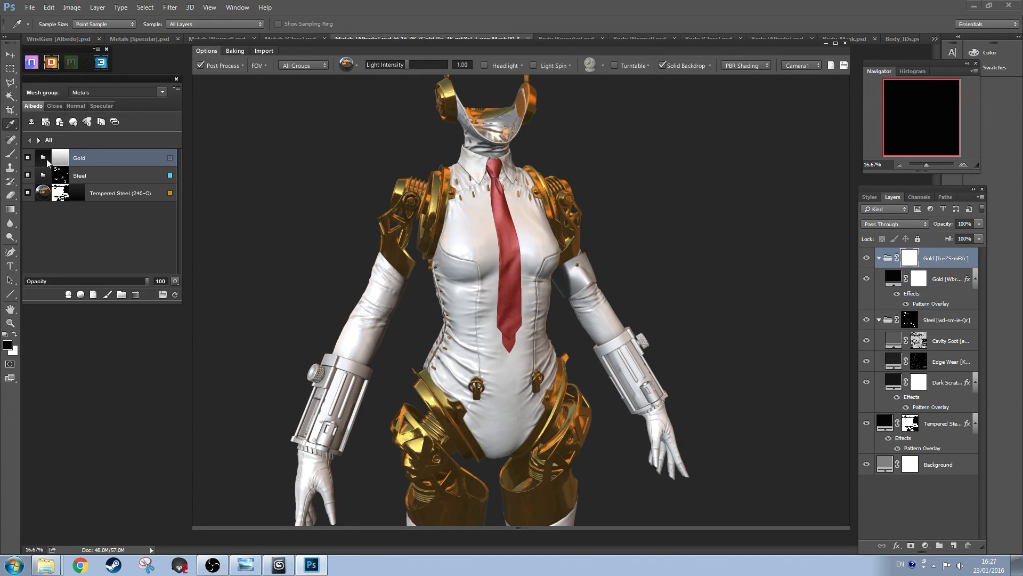
Step: Delete the Tempered Steel (240-C) layer from the Metals mesh group
click(101, 192)
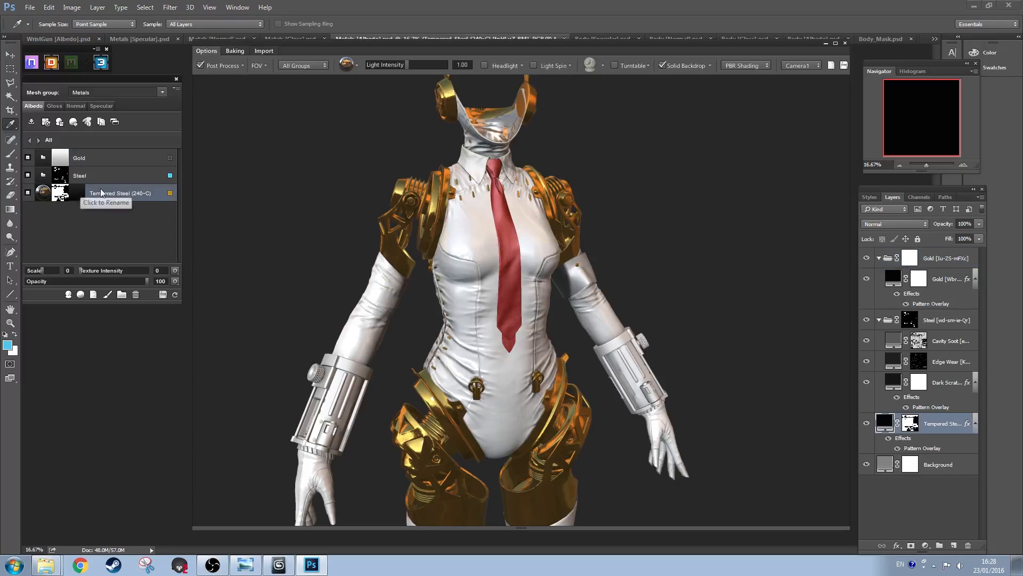
right_click(107, 189)
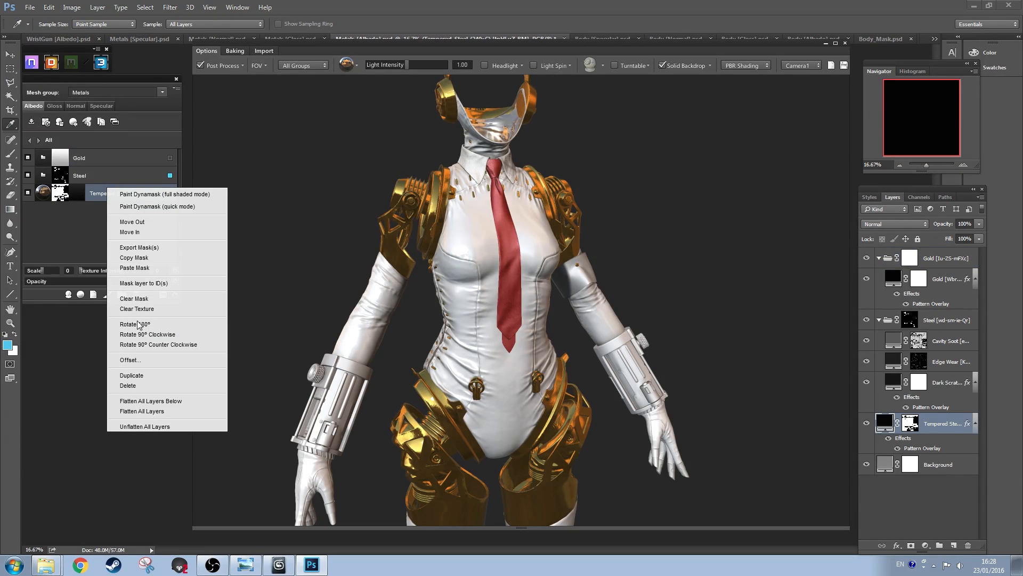
click(127, 385)
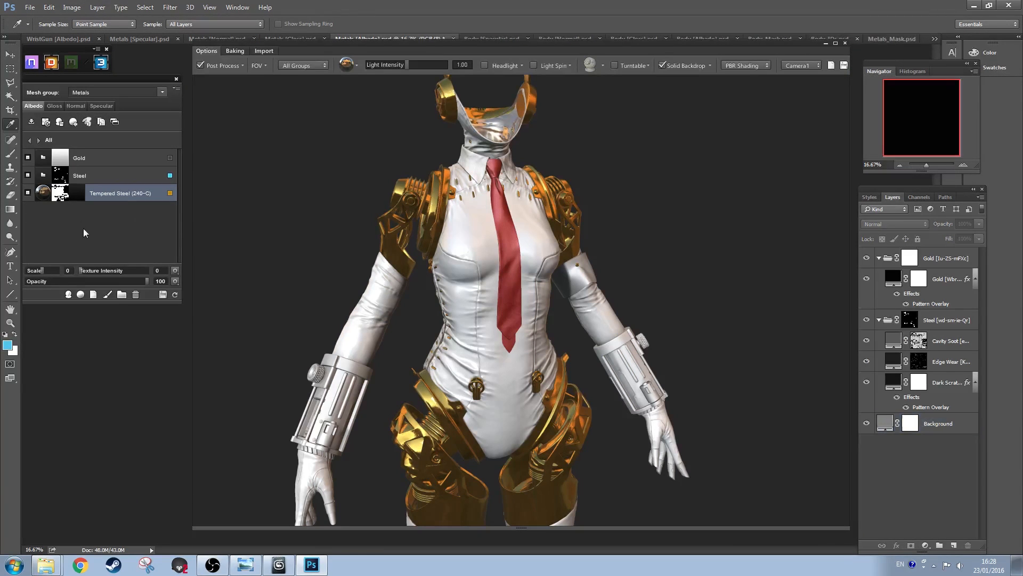
Step: Mask the Gold material group to the orange-brown ID colour C68700
click(111, 159)
right_click(115, 155)
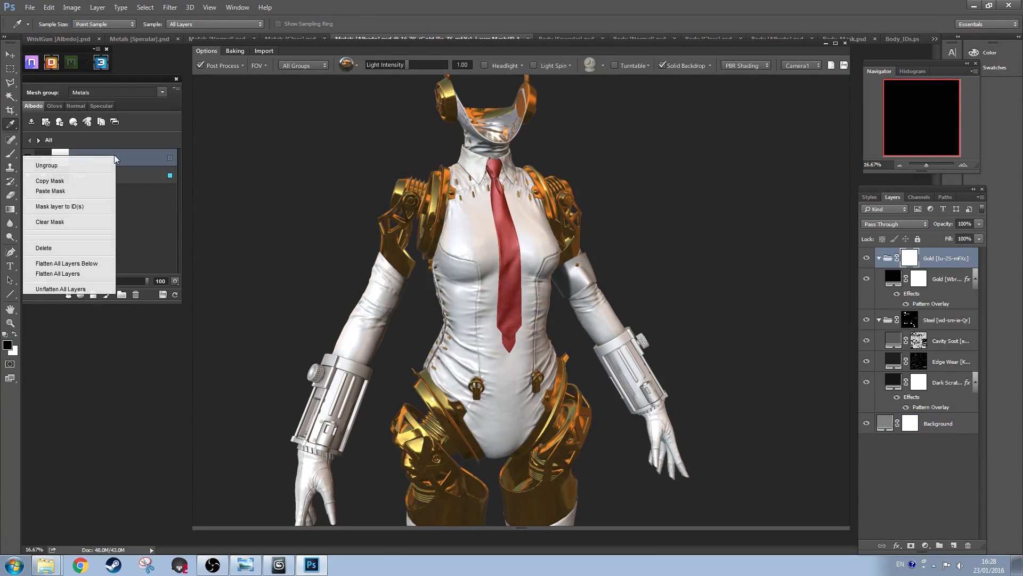
click(85, 207)
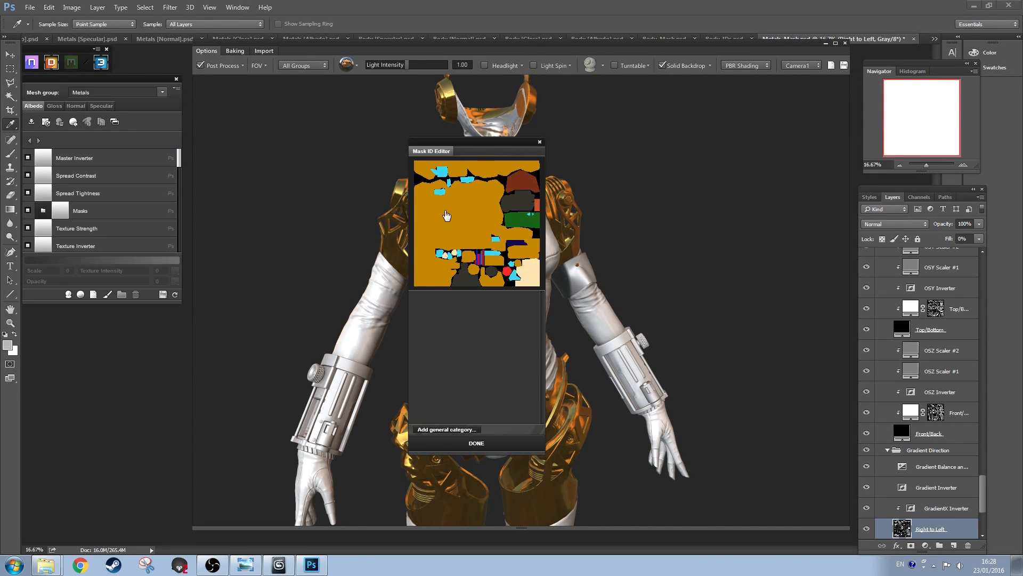
click(450, 214)
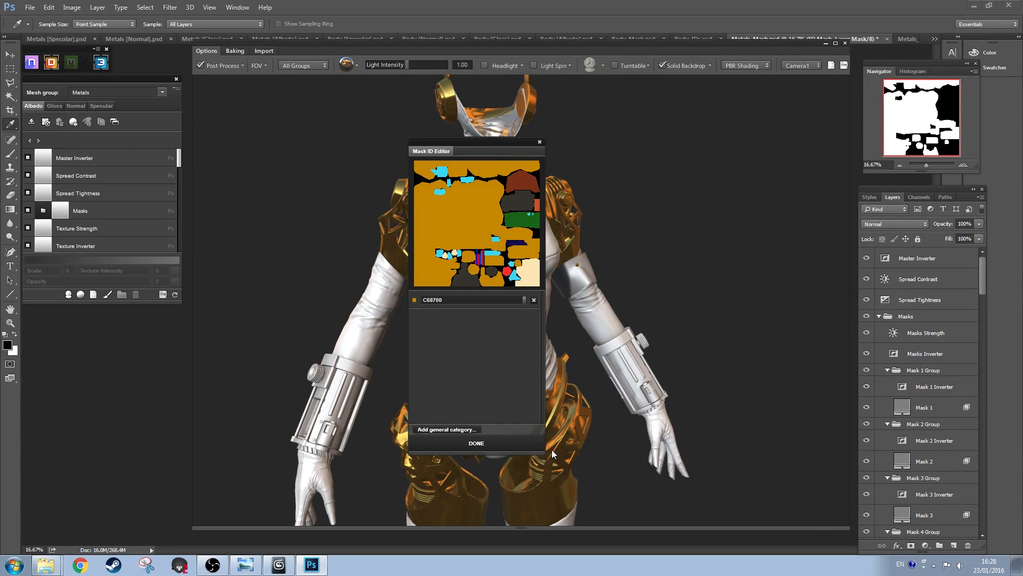
click(491, 443)
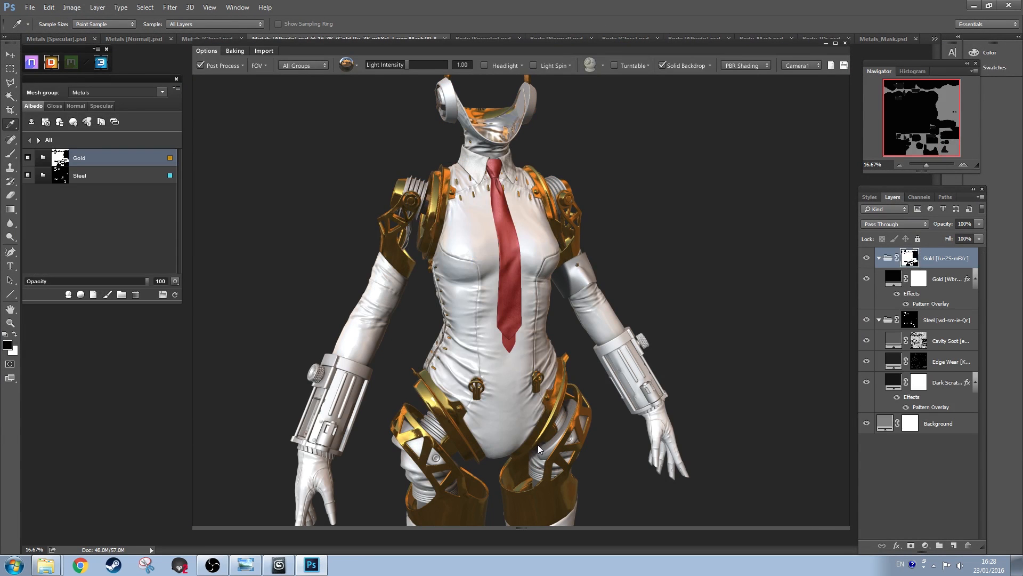
Step: Preview the model's normal map at the shoulder and set the Gold layer's normal texture intensity to 93
drag(461, 238, 492, 252)
scroll(469, 261, up, 5)
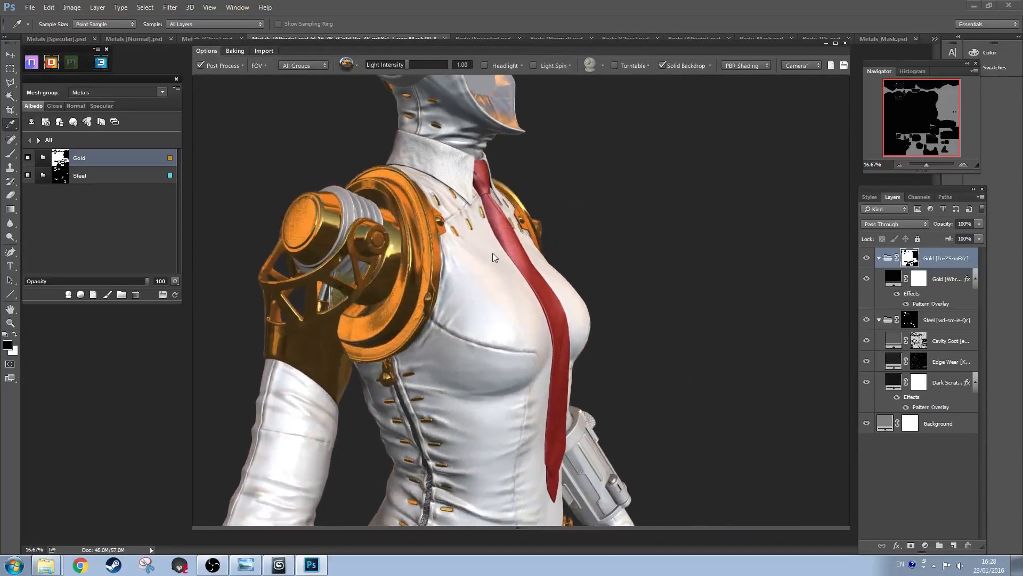
click(740, 65)
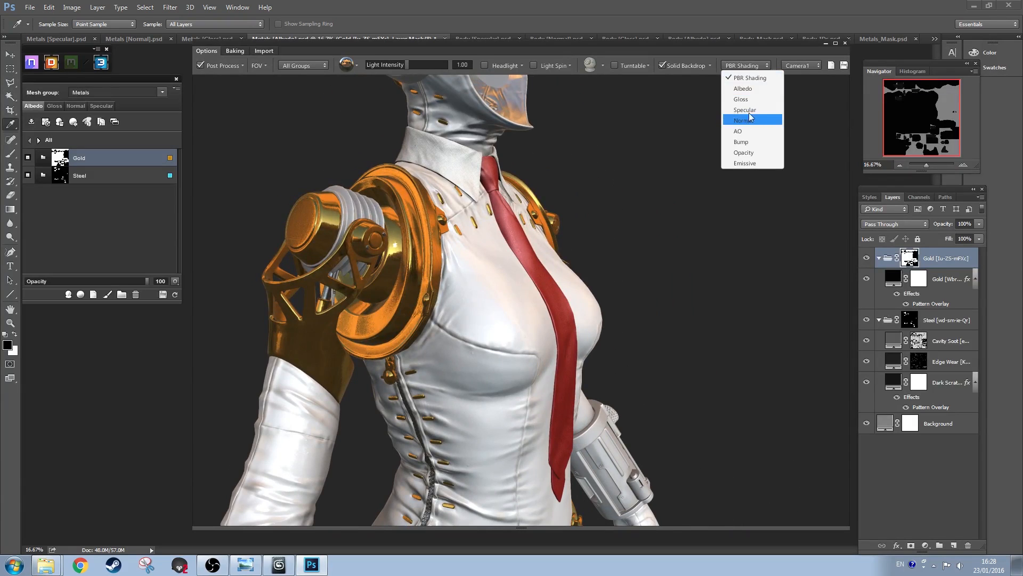
click(751, 118)
drag(501, 273, 432, 270)
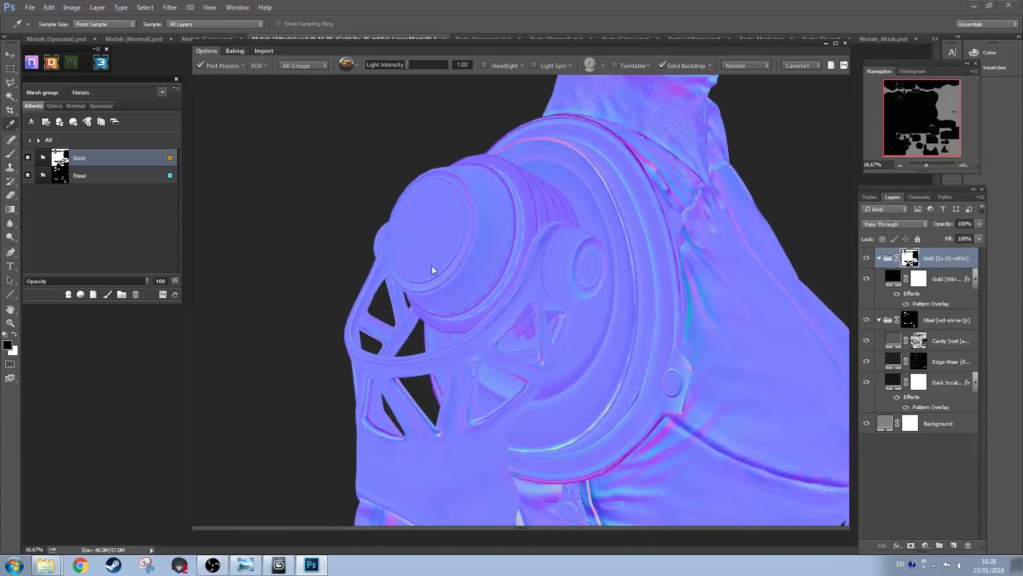
click(75, 105)
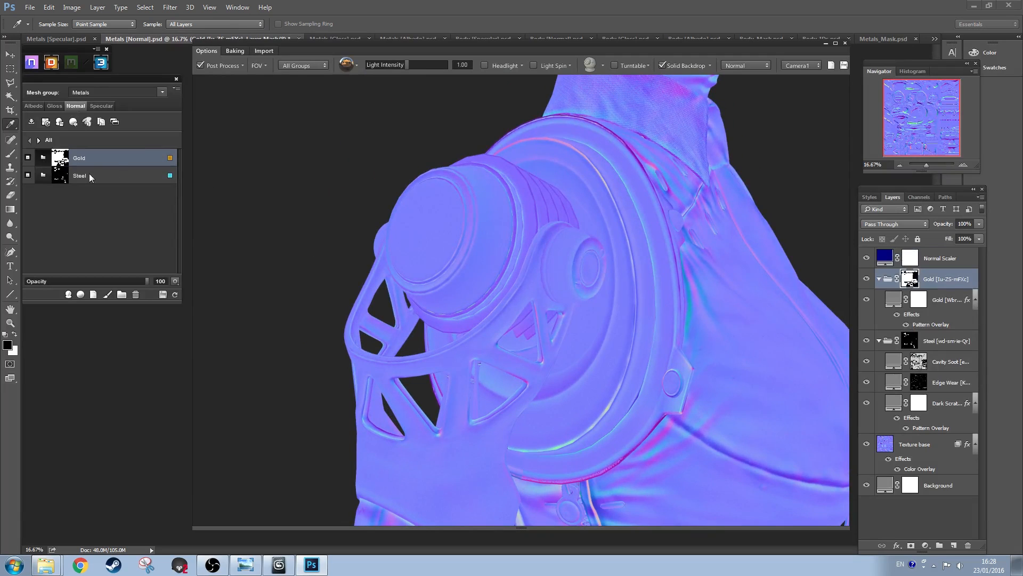
double_click(117, 160)
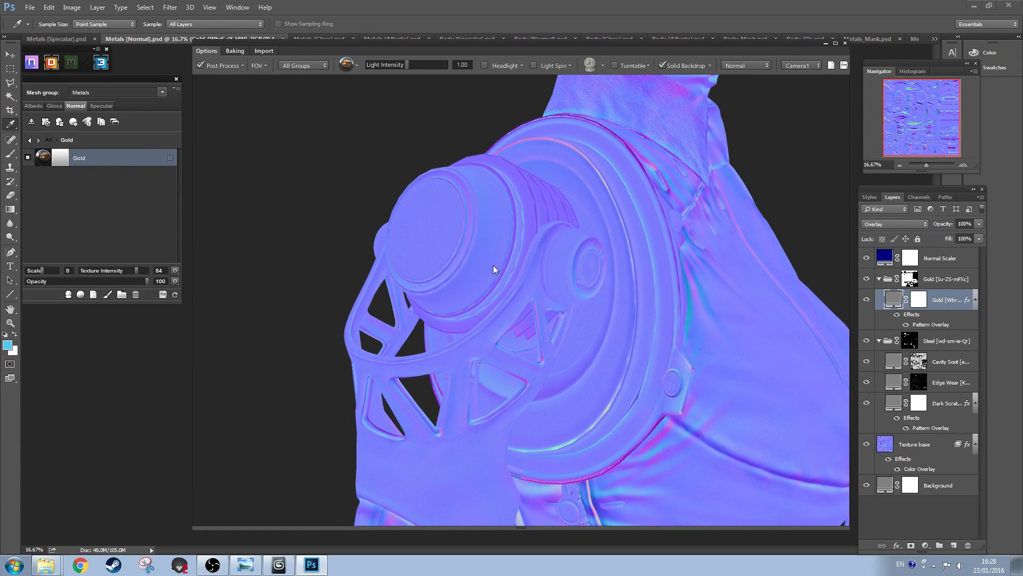
drag(494, 264, 284, 251)
drag(141, 270, 142, 270)
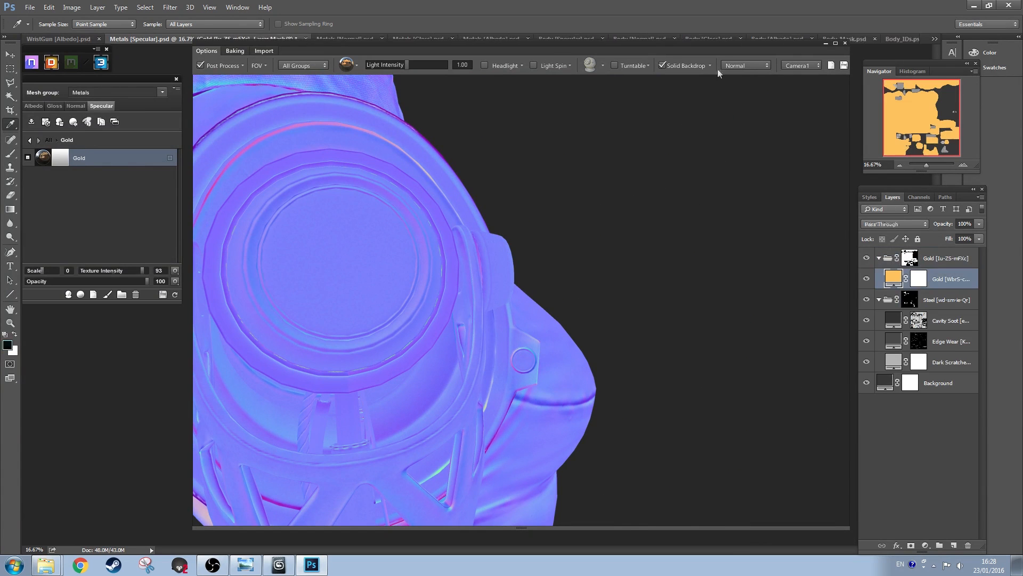
Step: Preview the specular and gloss maps on the model and set the Gold layer's specular texture intensity to 77
click(738, 66)
click(741, 77)
click(743, 68)
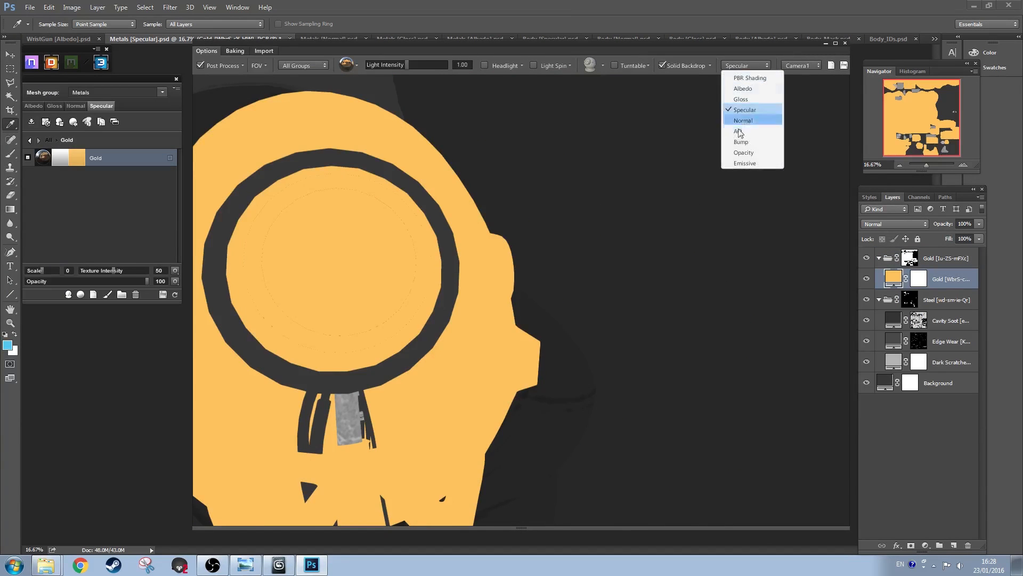
click(746, 100)
drag(414, 258, 280, 264)
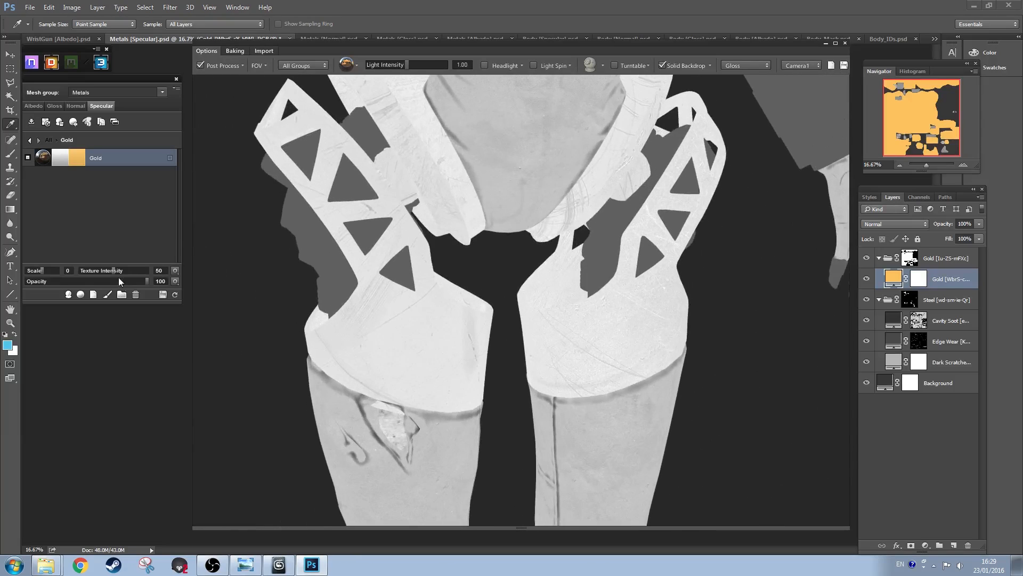
click(133, 271)
drag(598, 337, 577, 351)
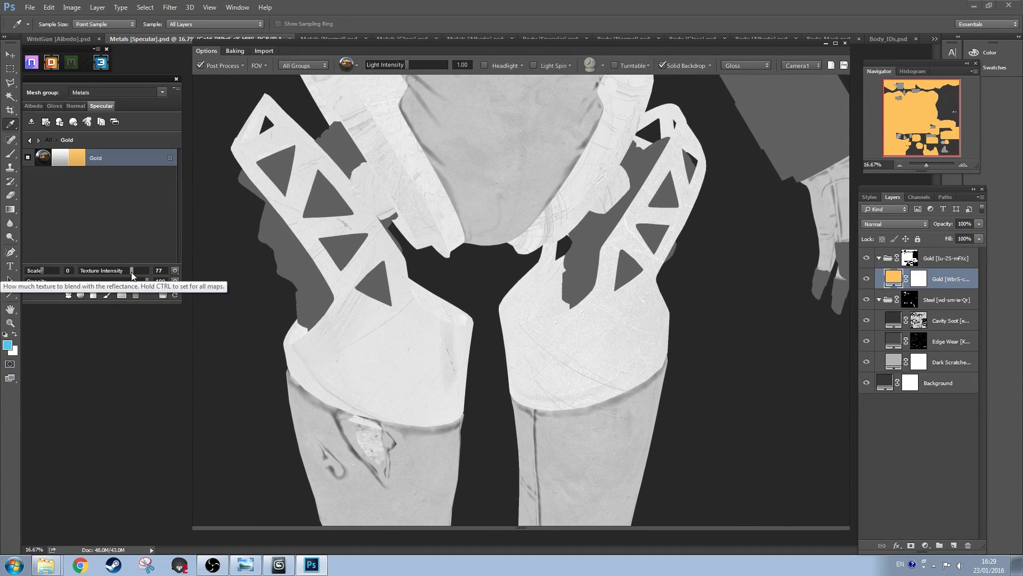
Step: Set the Gold layer's gloss texture intensity to 54 and check the result on the model in PBR Shading
click(56, 106)
drag(97, 272, 114, 270)
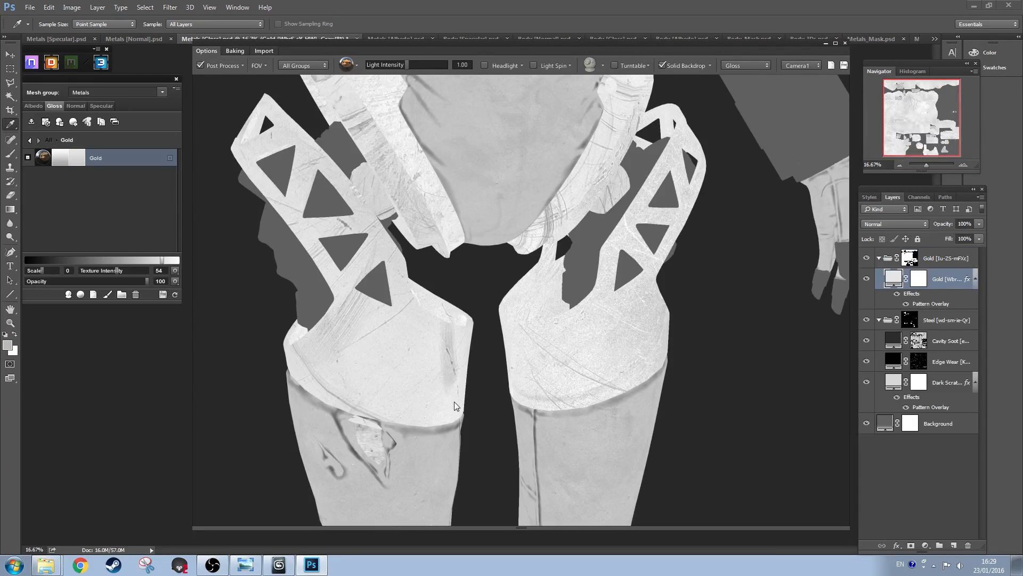
click(740, 65)
click(742, 75)
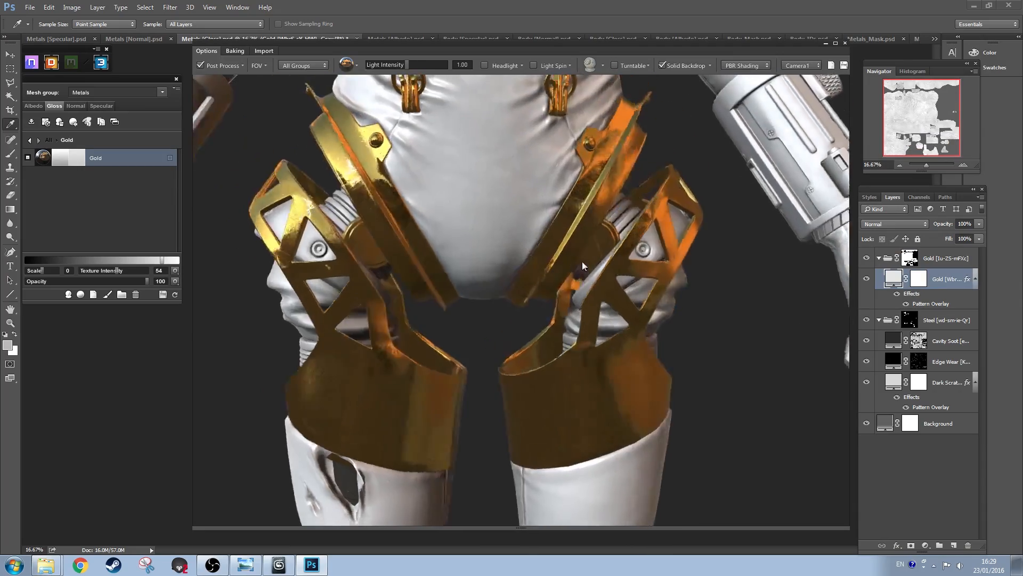
drag(582, 261, 512, 235)
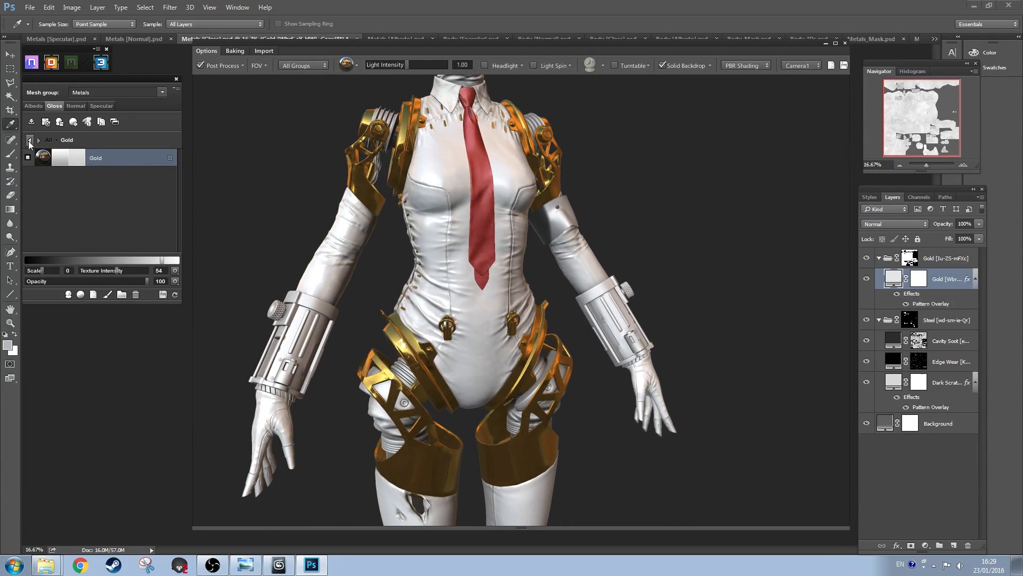
Step: Create the Generic Gun Metal material from the Metal category above the Gold group and return to the full layer list
click(30, 140)
drag(403, 214, 479, 246)
click(69, 296)
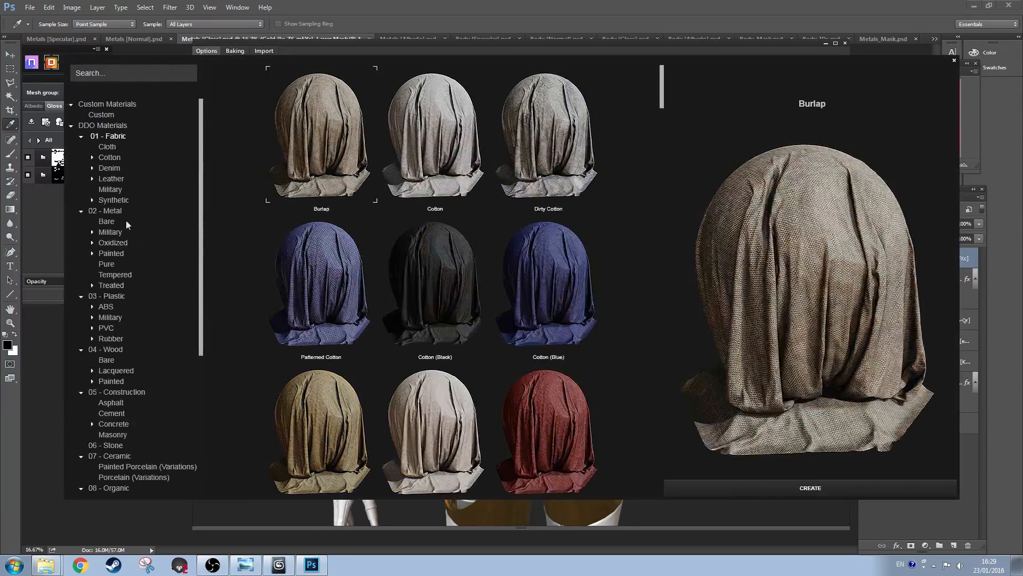
click(110, 214)
click(327, 297)
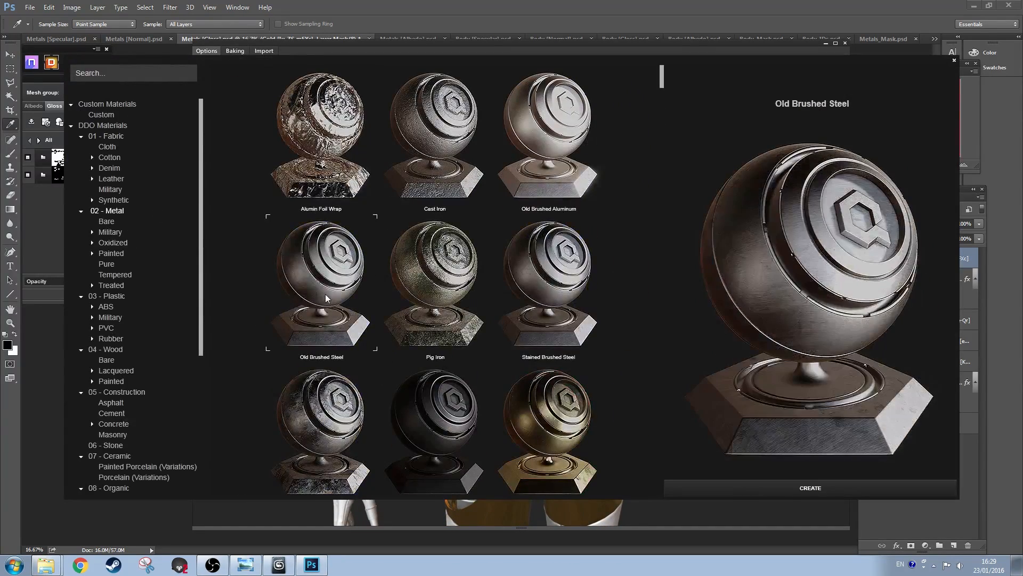
scroll(373, 298, down, 3)
click(435, 208)
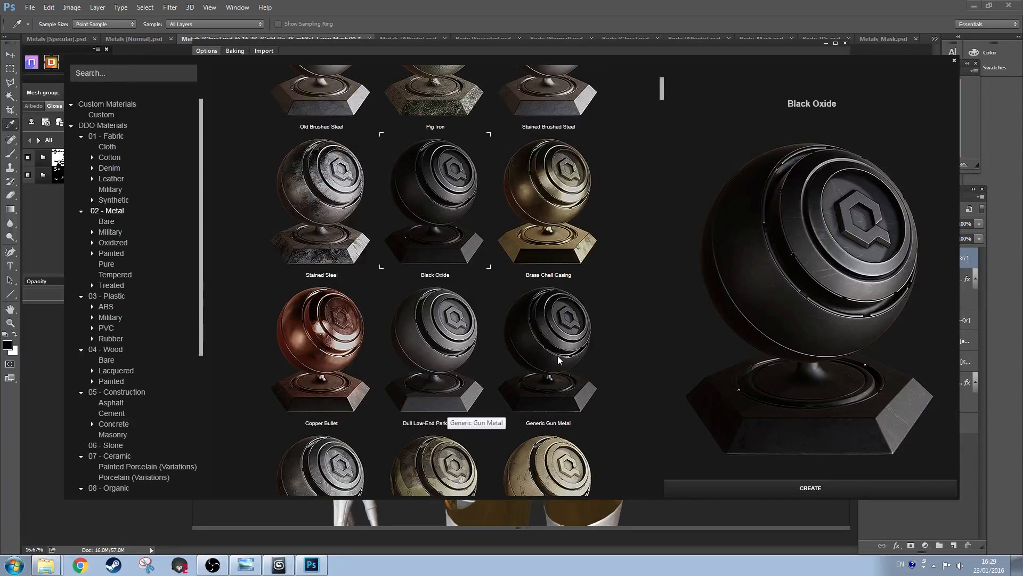
click(558, 356)
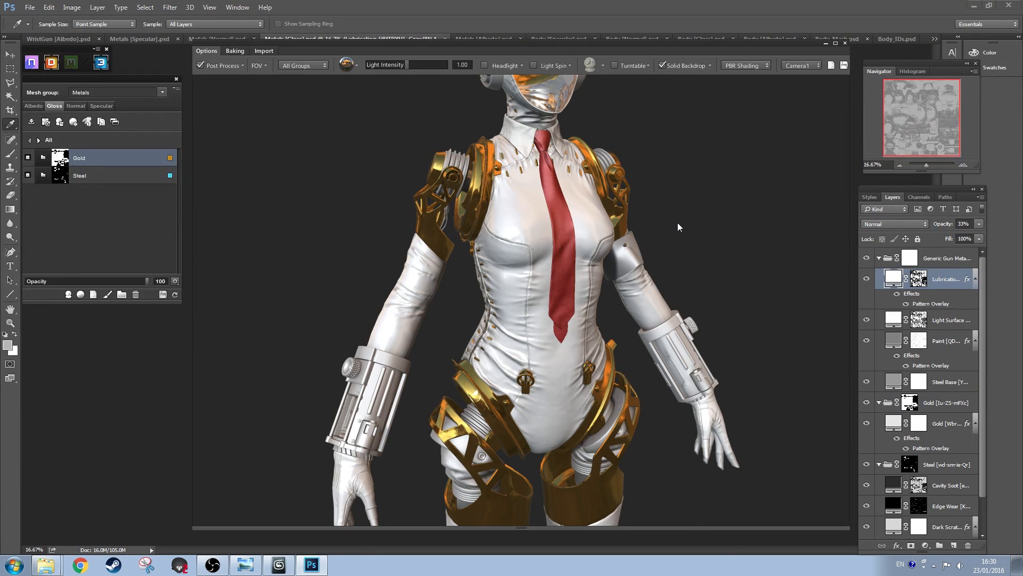
click(30, 140)
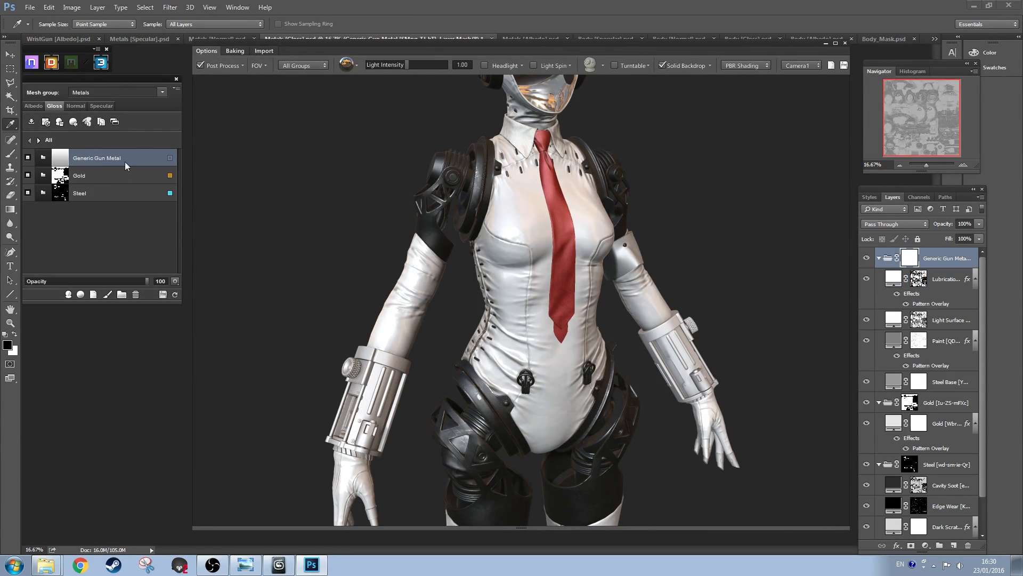
Step: Mask the Generic Gun Metal group to the dark grey ID colour 34322C and check it on the model
right_click(144, 162)
click(96, 210)
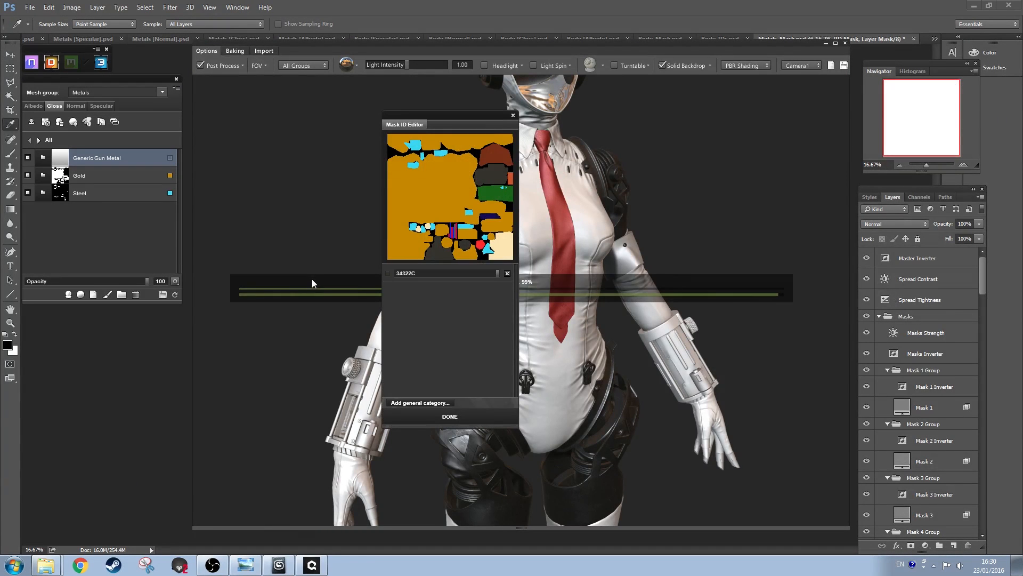
click(449, 416)
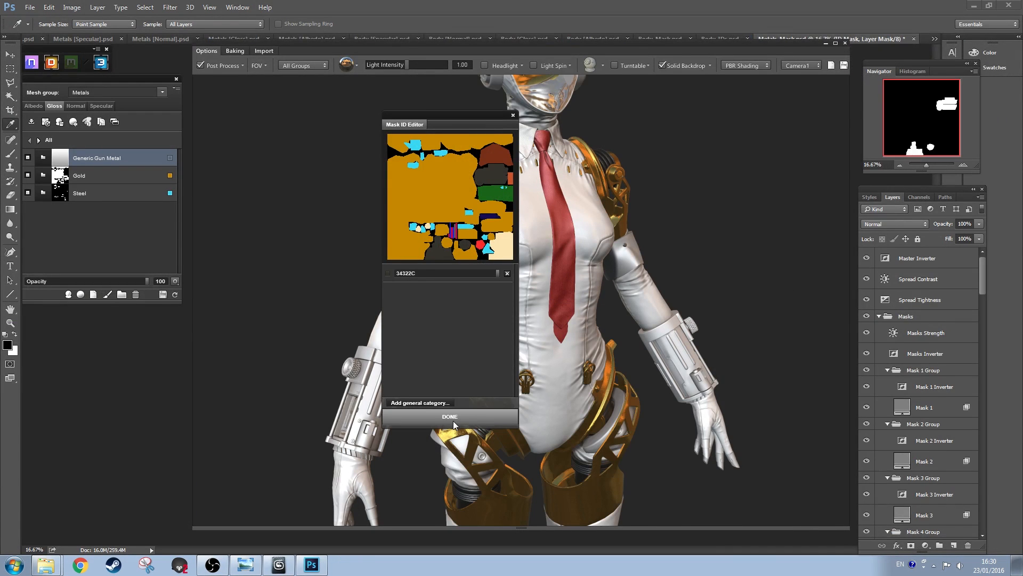
drag(490, 206, 443, 370)
drag(462, 332, 517, 255)
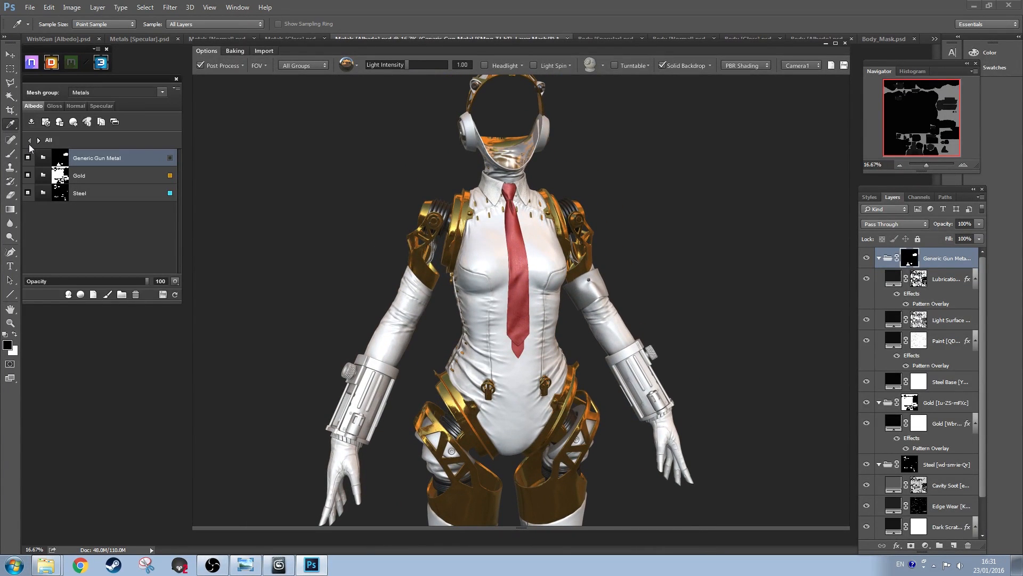
Step: Create the Synthetic Rubber material from the Plastic category's Rubber materials above the Gold group in the Metals mesh group
click(113, 196)
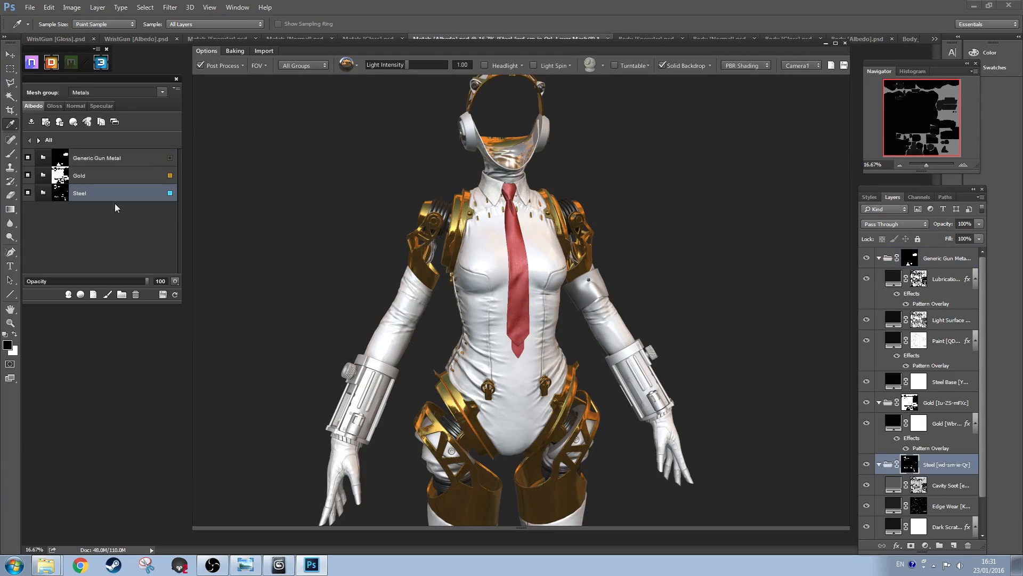
click(100, 180)
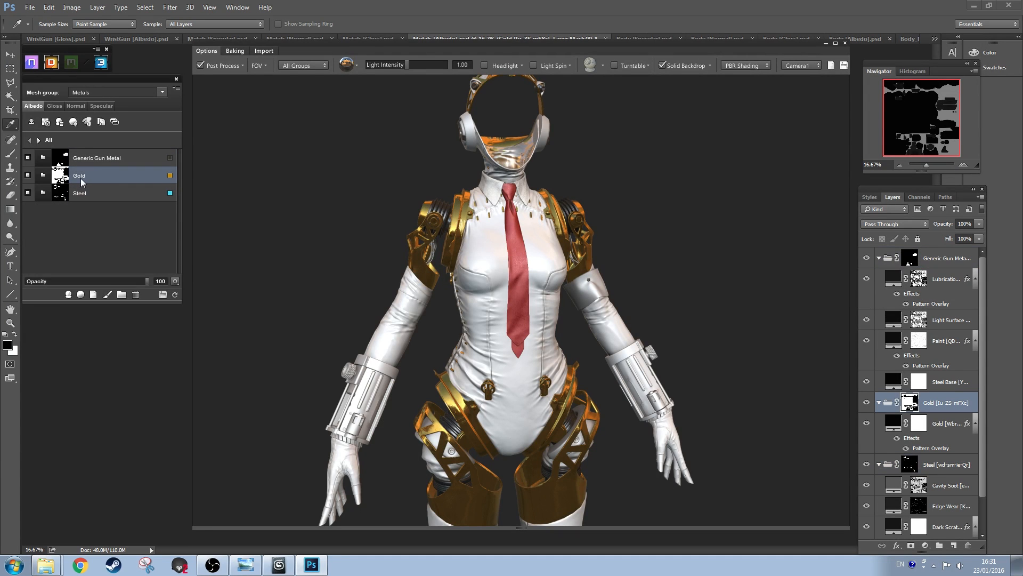
drag(471, 417, 437, 349)
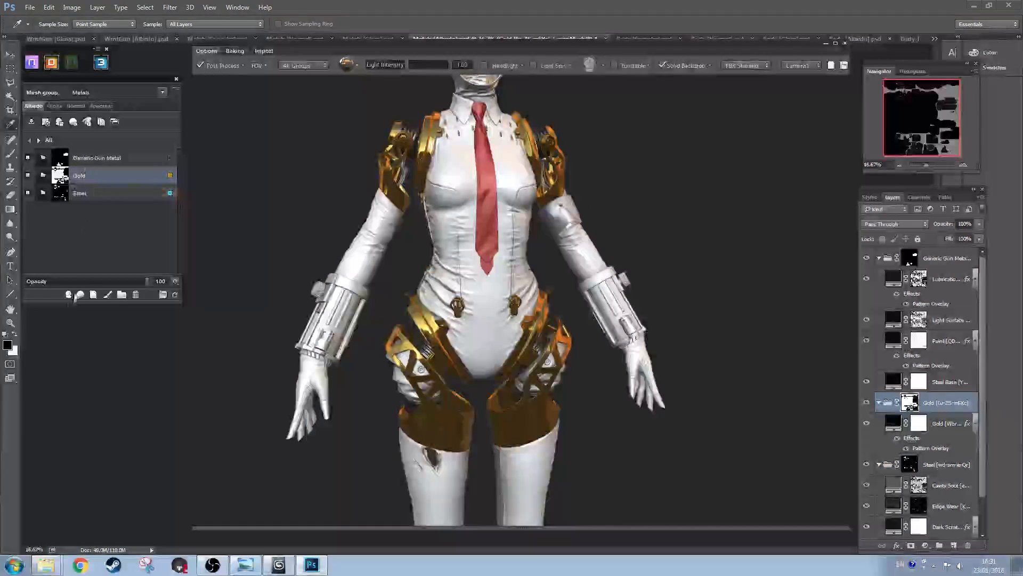
click(177, 89)
click(89, 138)
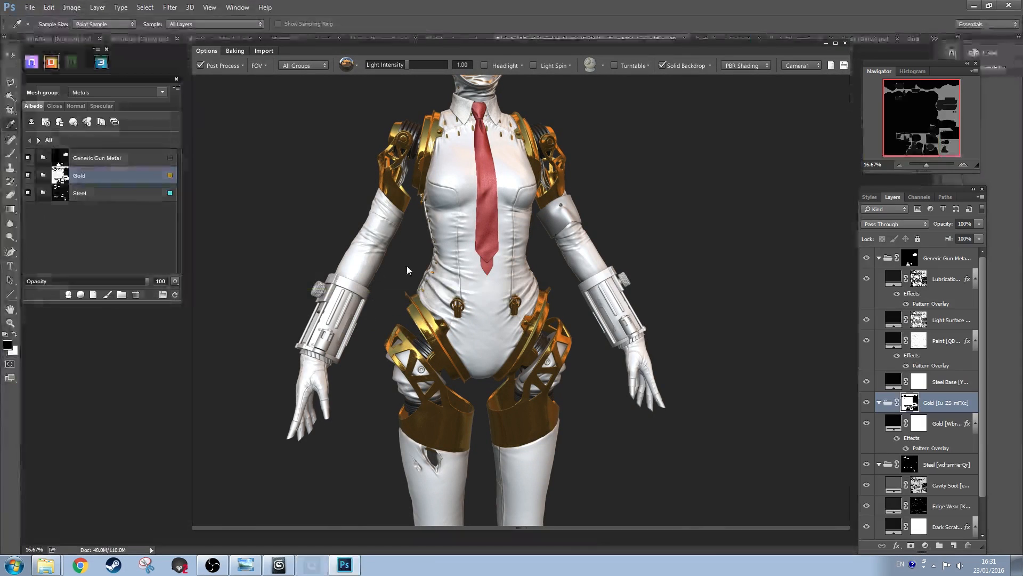
click(68, 295)
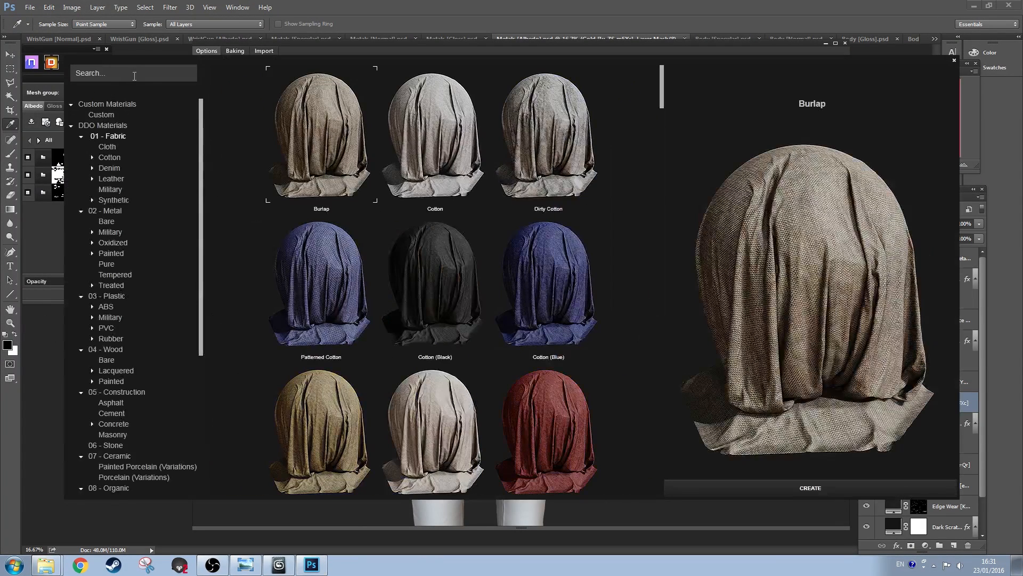
click(542, 161)
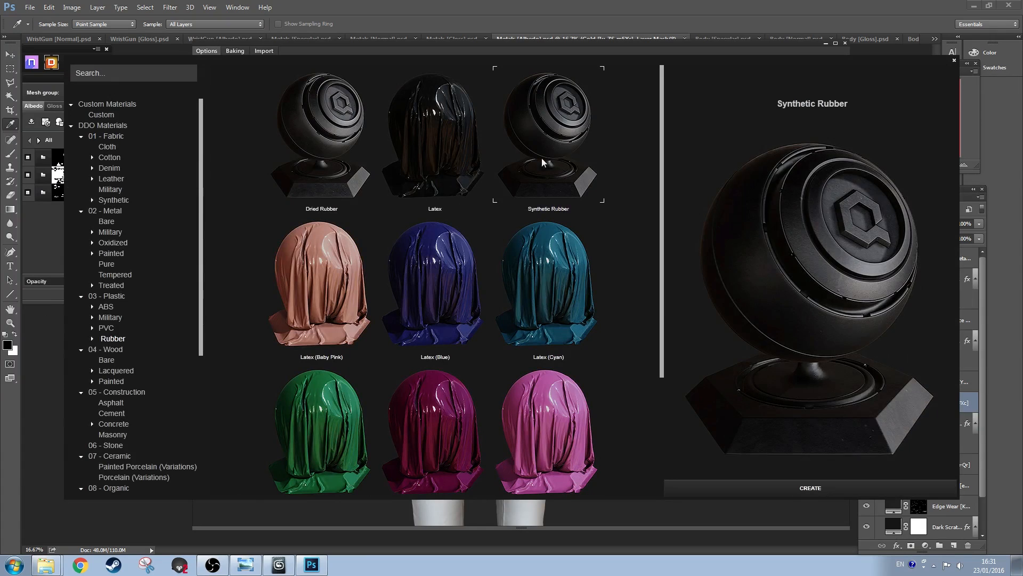
scroll(472, 322, down, 3)
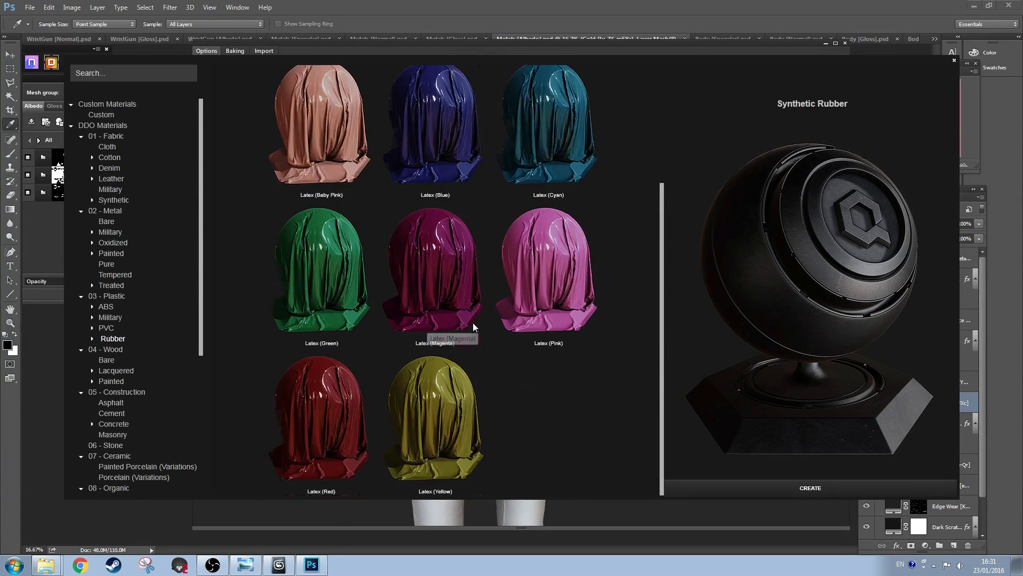
scroll(472, 322, up, 3)
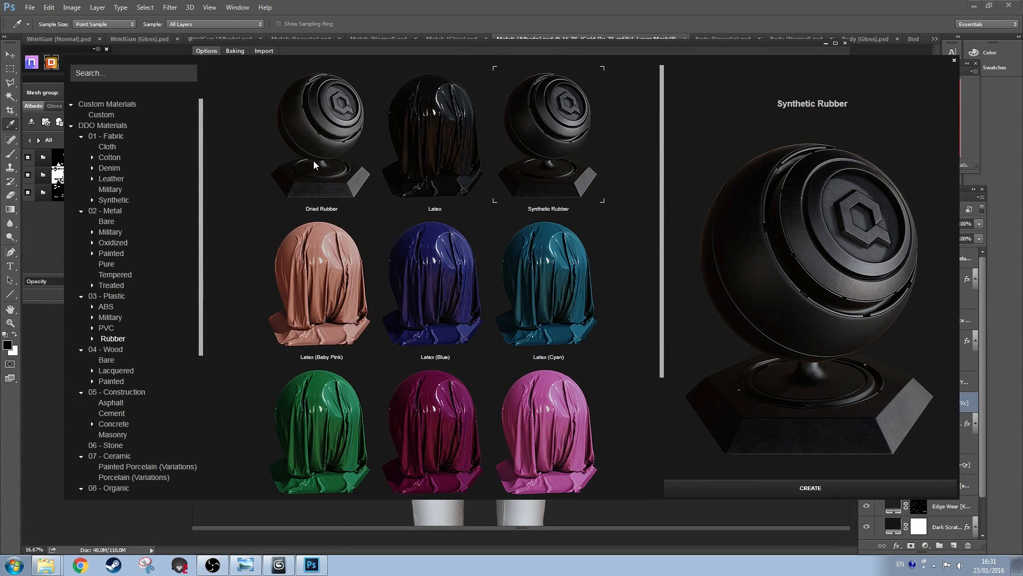
click(782, 497)
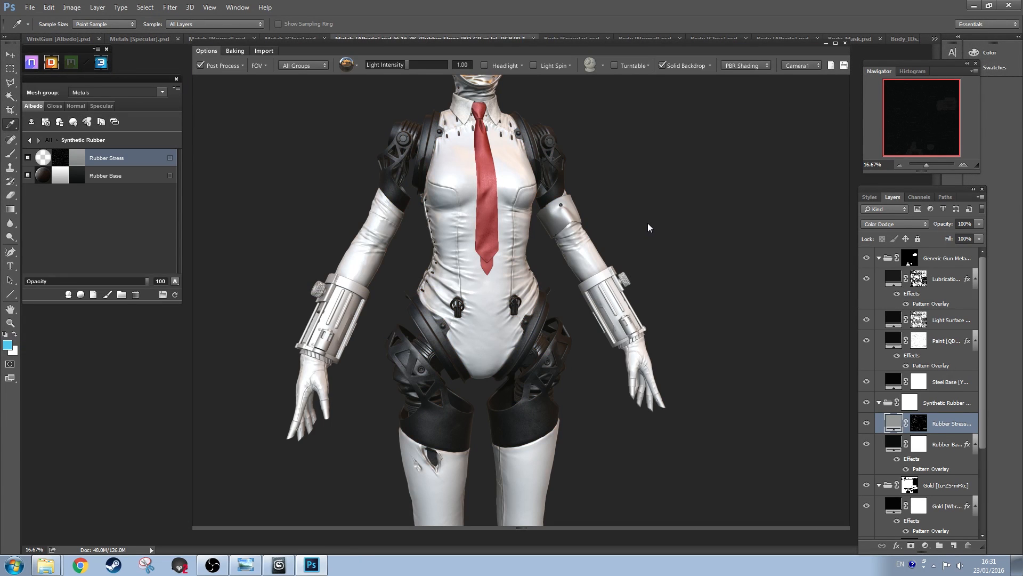
Step: Move the Synthetic Rubber group above Generic Gun Metal and mask it to the brown ID colour 7A3017
click(30, 139)
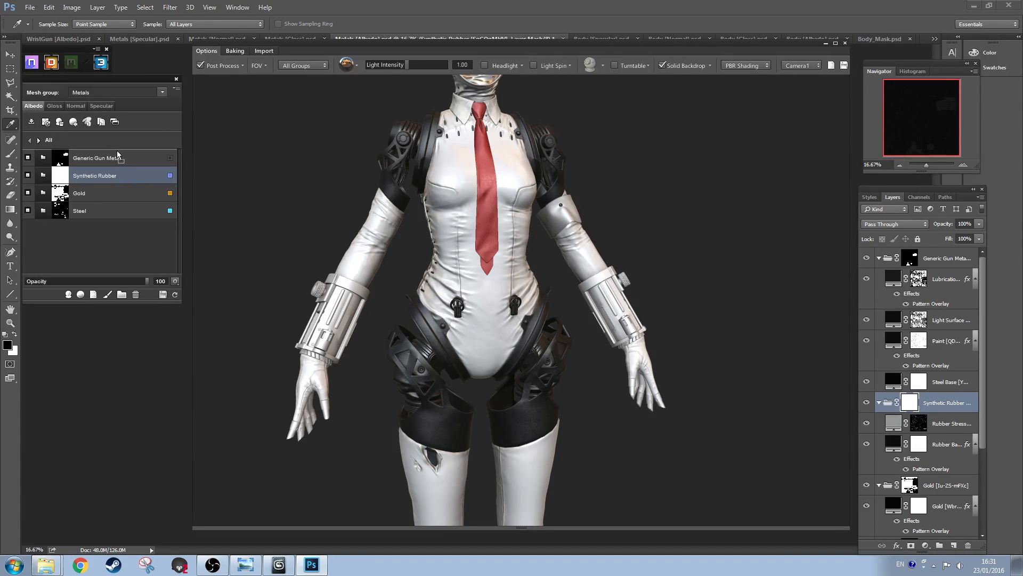
drag(118, 155, 138, 187)
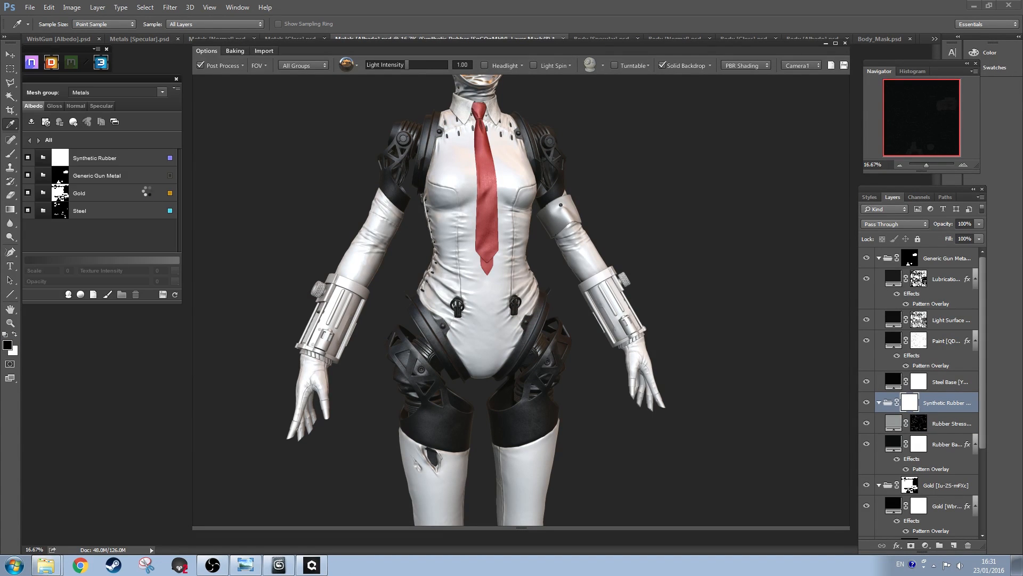
right_click(135, 159)
click(77, 208)
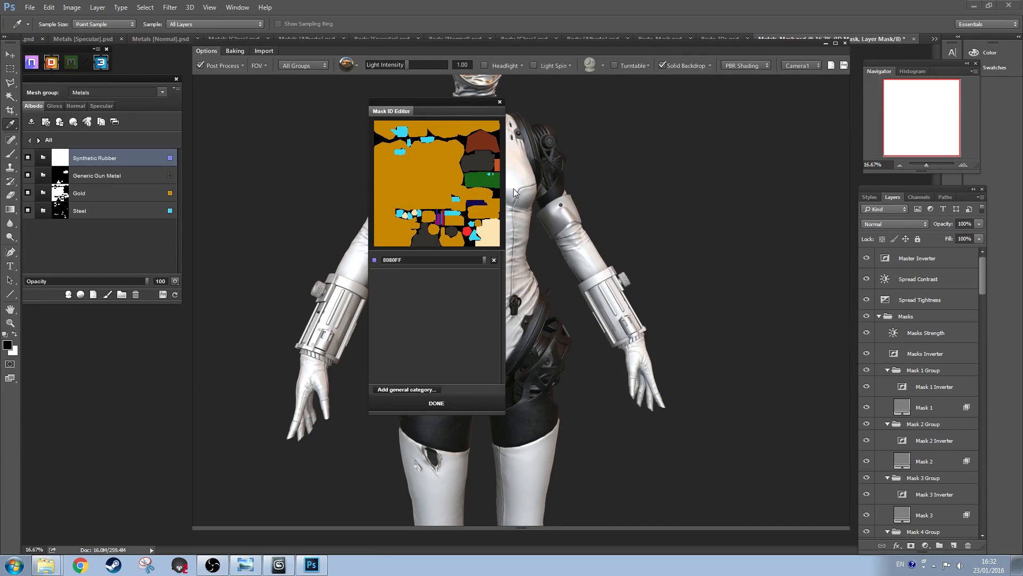
click(483, 145)
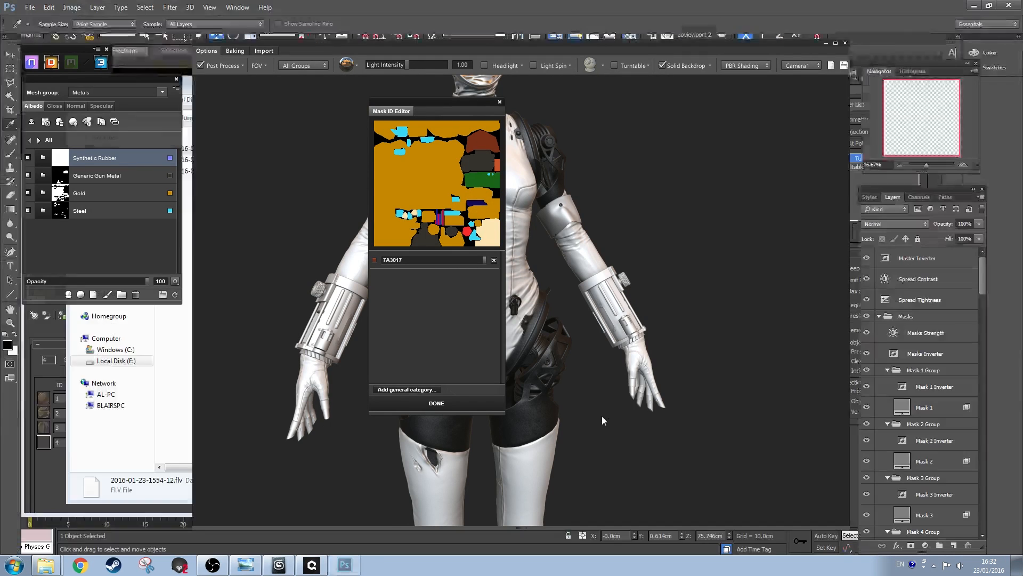
click(452, 404)
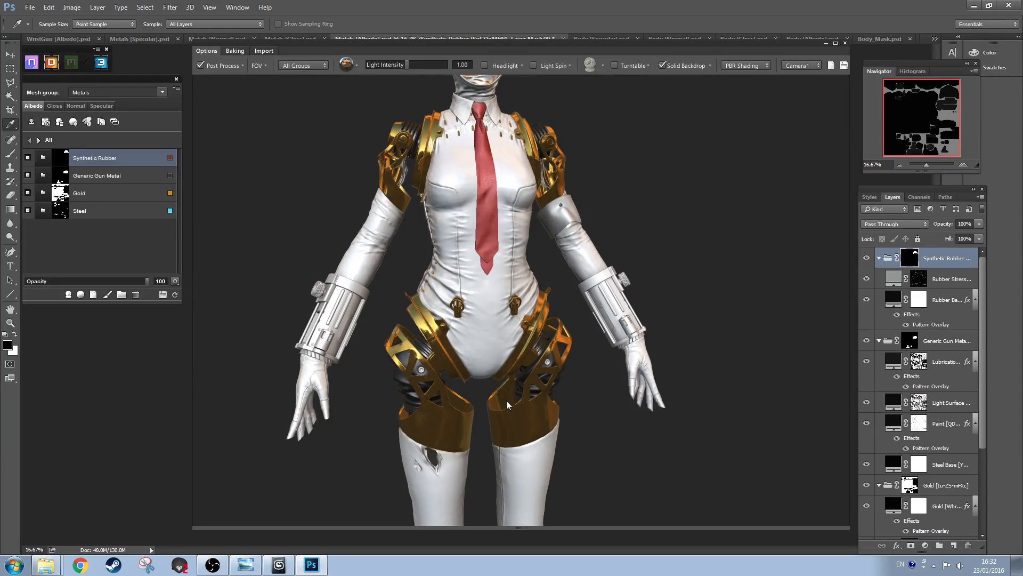
Step: Open the Generic Gun Metal group and set its Steel Base layer's albedo colour to 202020
scroll(492, 329, up, 8)
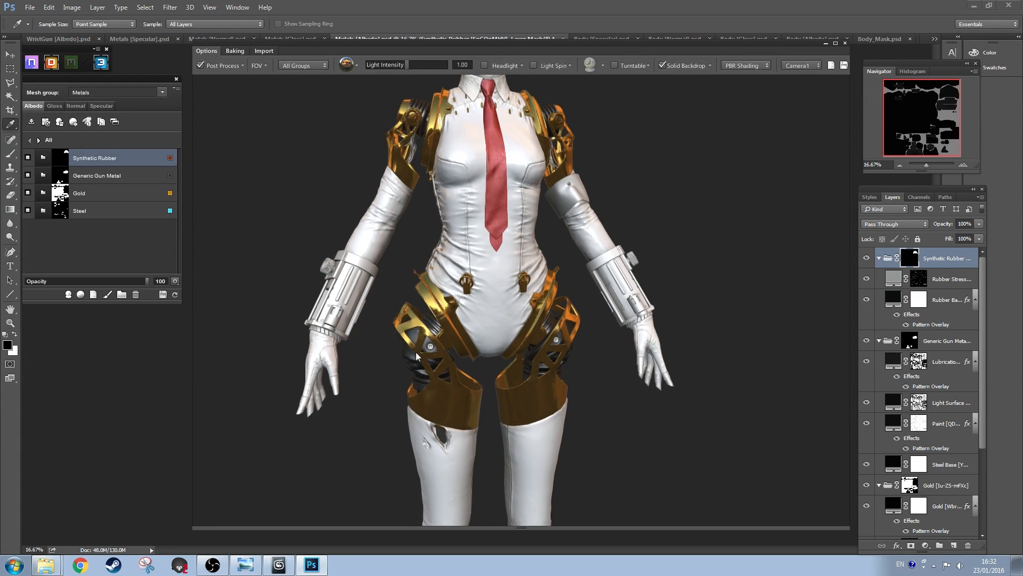
scroll(492, 329, down, 5)
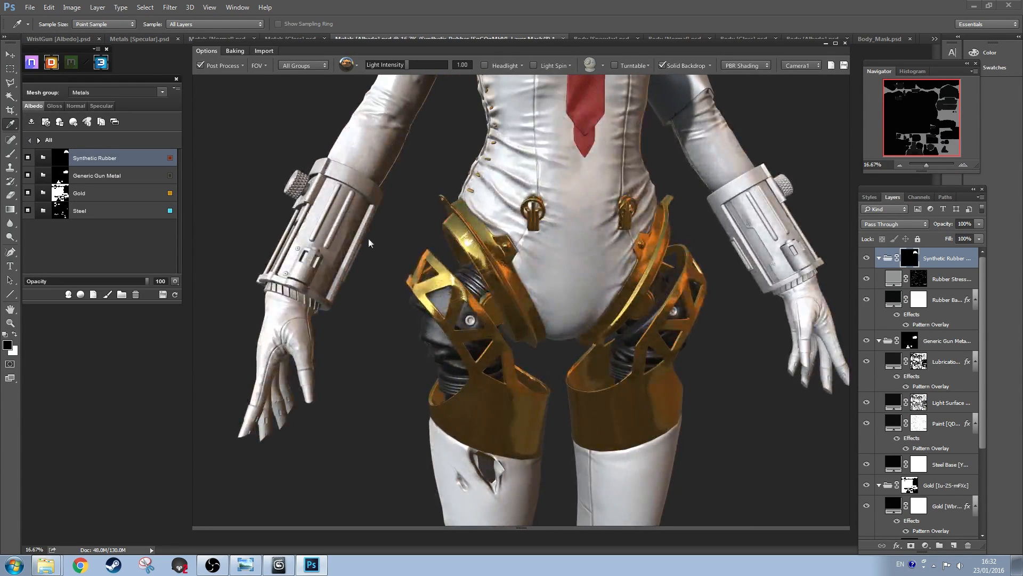
click(60, 179)
click(614, 320)
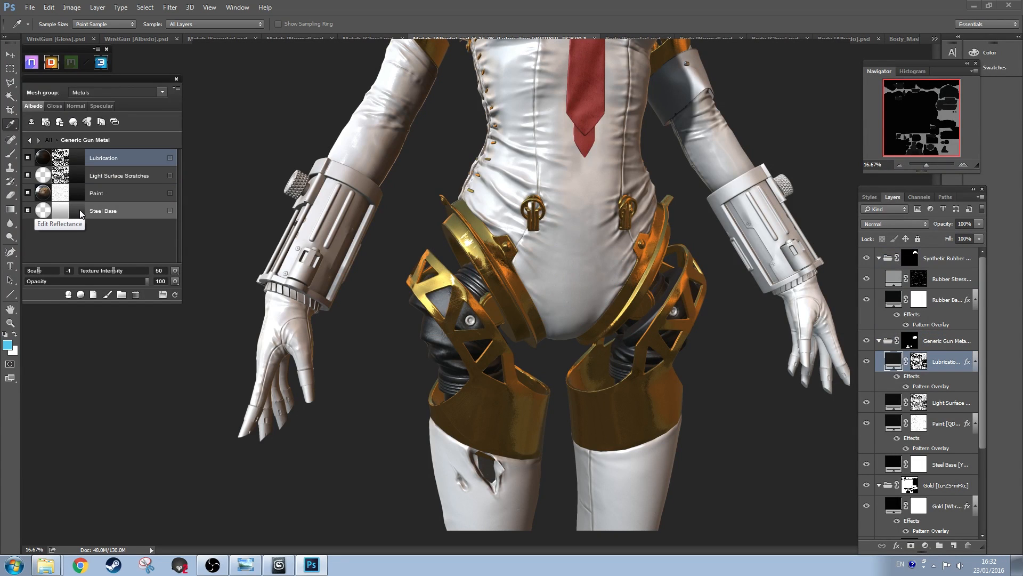
click(81, 213)
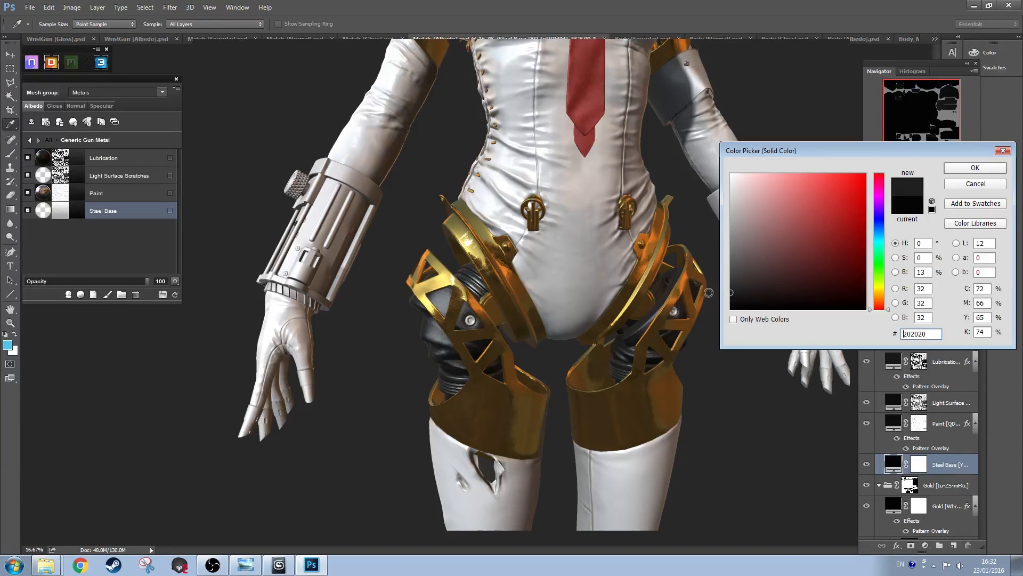
click(954, 170)
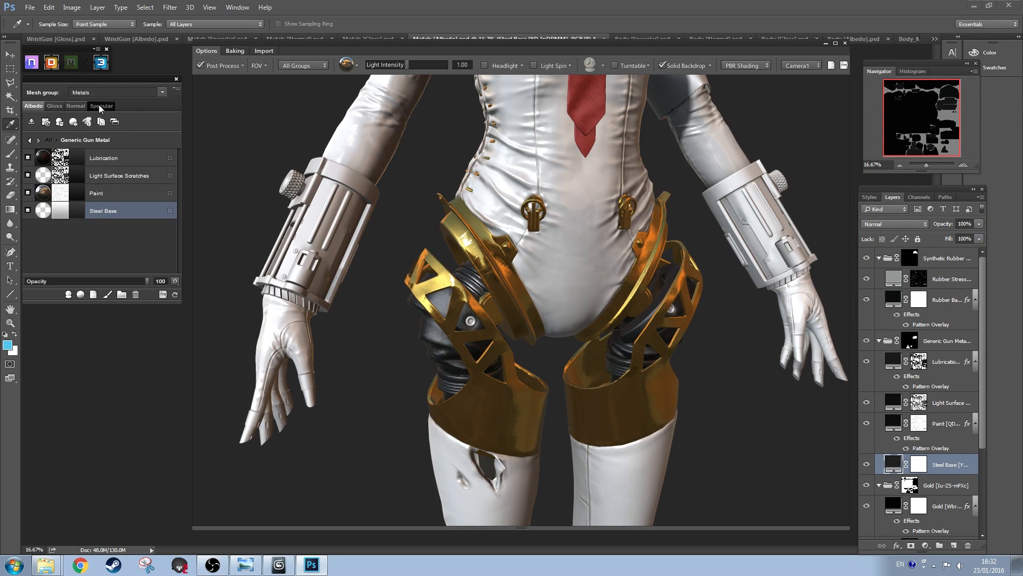
Step: Set the Steel Base layer's specular colour to 67696D, darken it to a deeper grey, and check it on the model
click(98, 105)
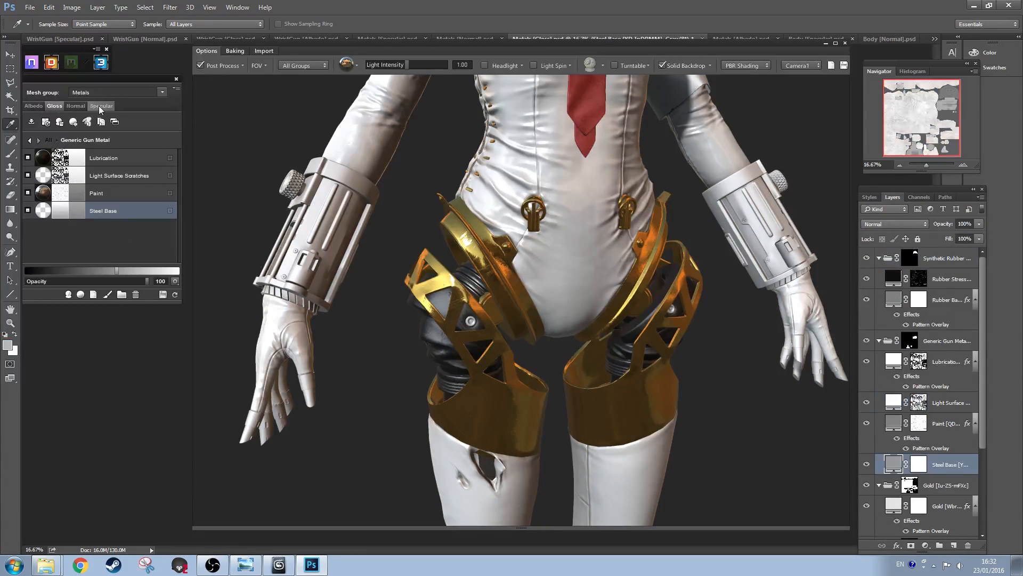
double_click(75, 211)
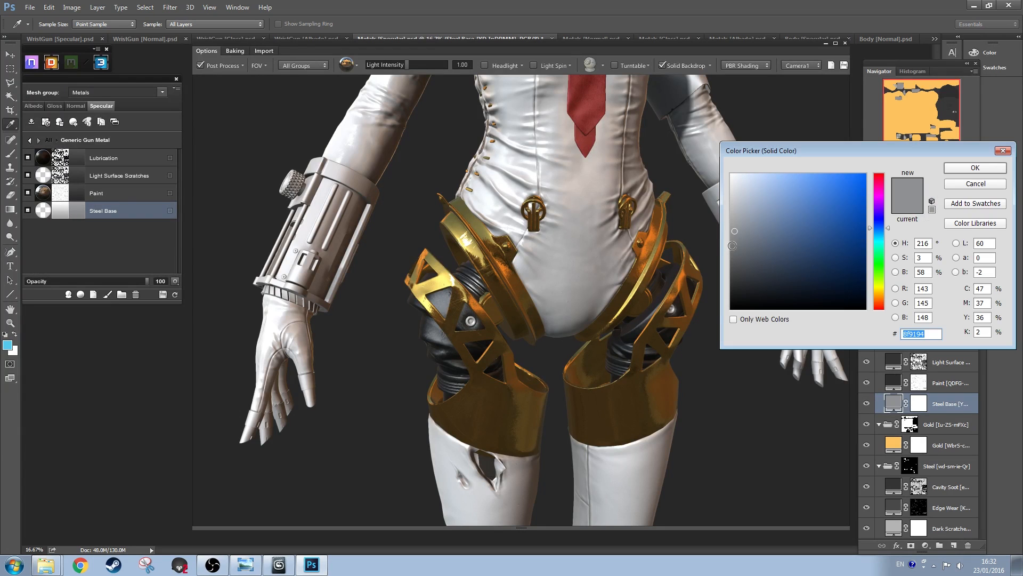
click(952, 169)
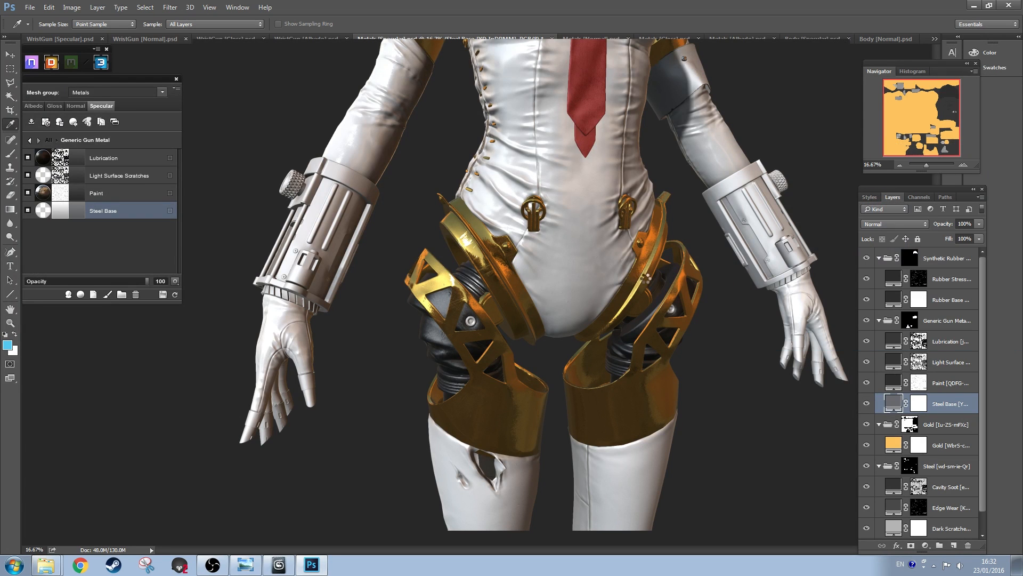
drag(644, 279, 625, 281)
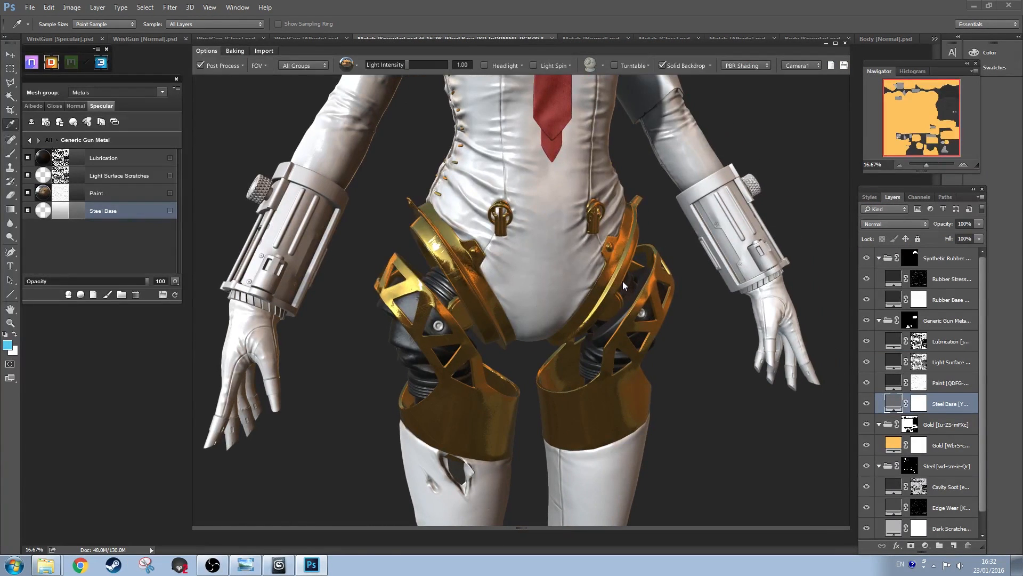
double_click(78, 213)
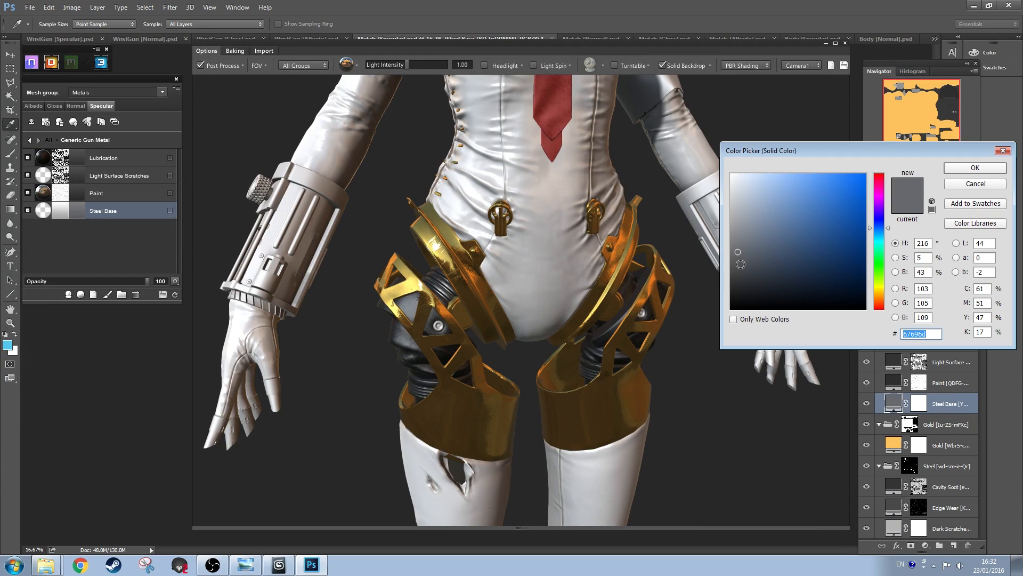
click(967, 169)
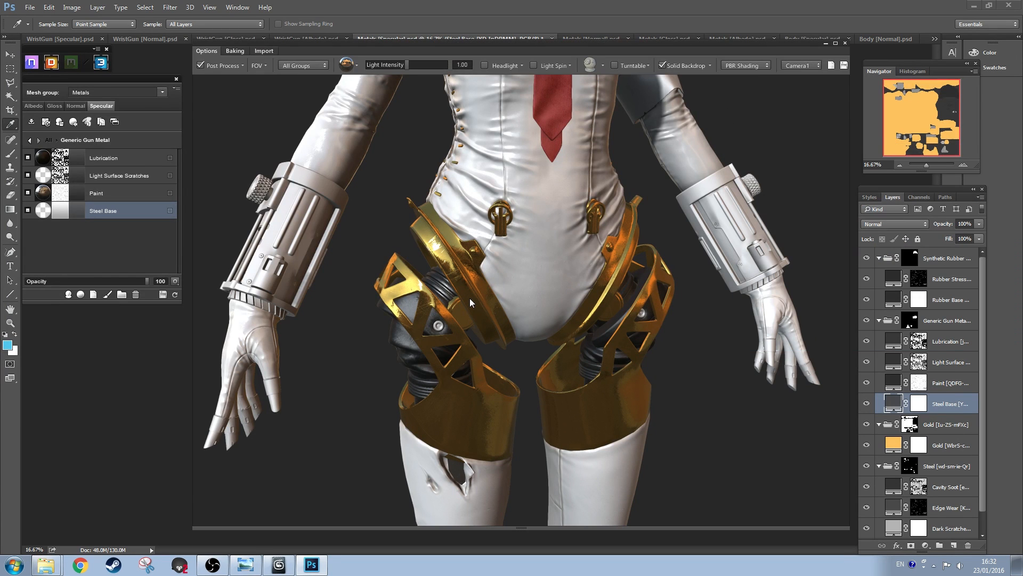
drag(471, 290, 471, 287)
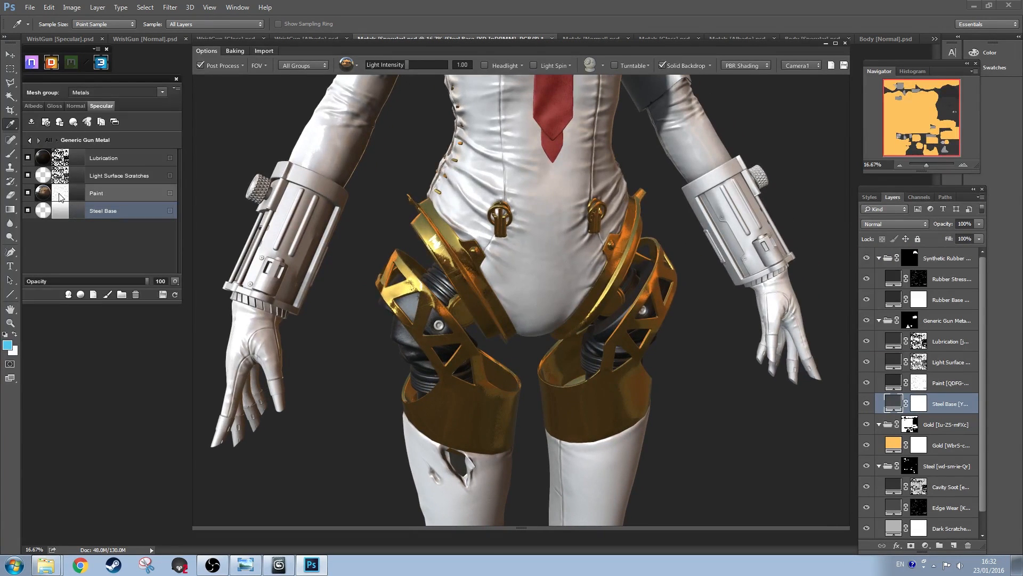
Step: Inspect the Paint layer's specular colour without changing it and preview the albedo map on the model
double_click(82, 199)
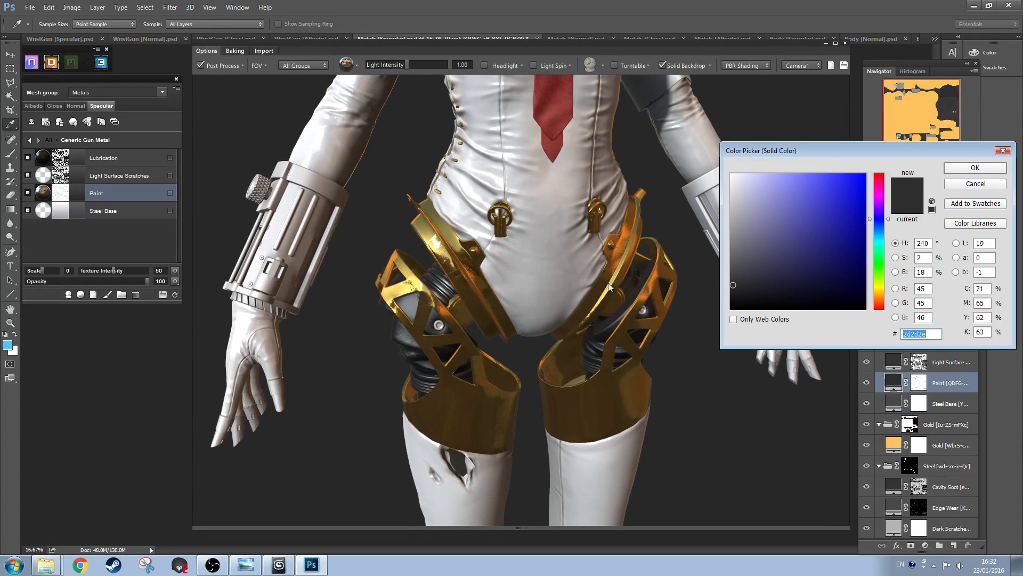
click(948, 187)
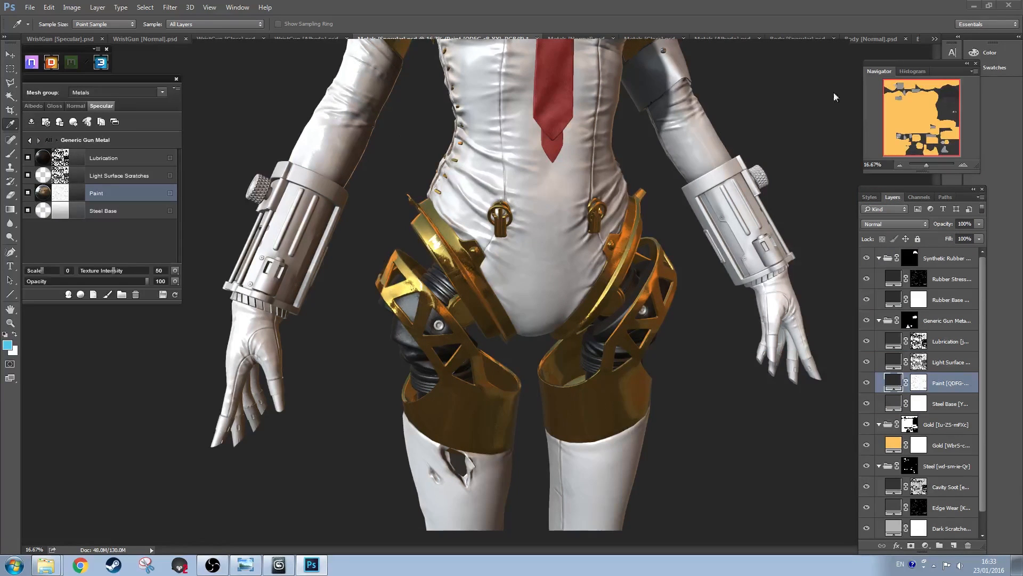
mouse_move(615, 144)
click(744, 66)
click(740, 84)
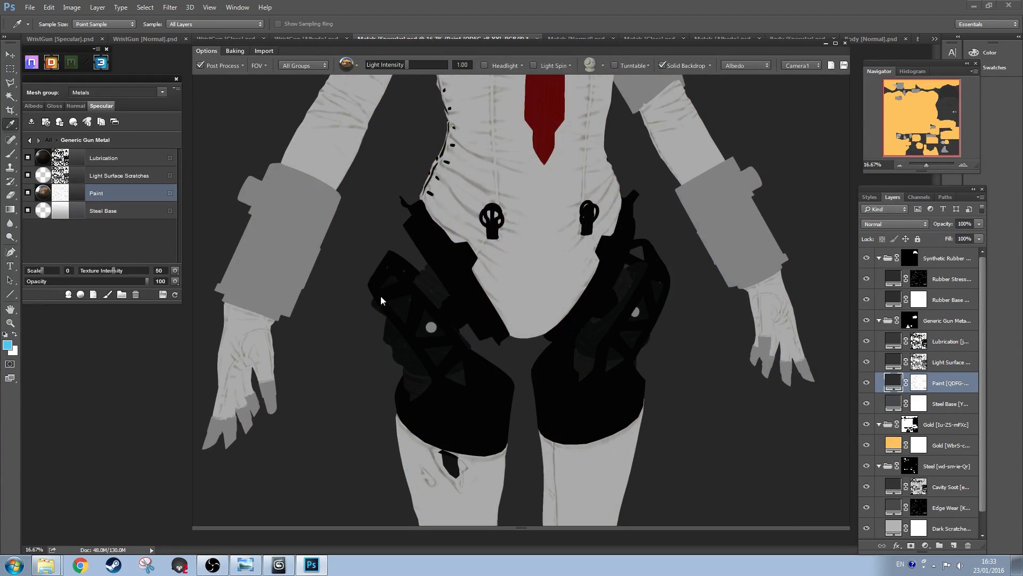
drag(381, 296, 468, 309)
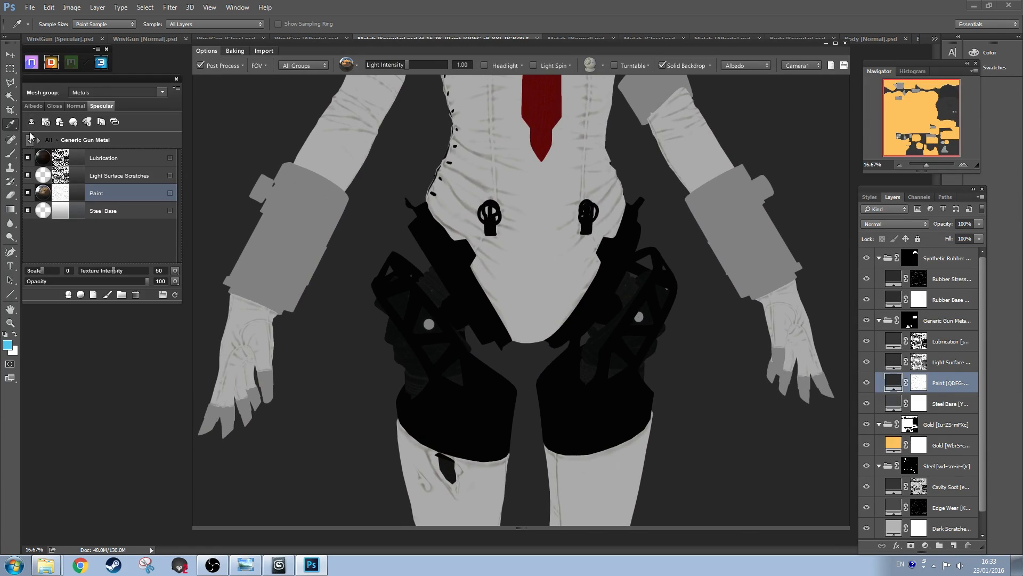
Step: Lighten the Steel Base layer's albedo colour to a lighter dark grey
click(33, 107)
click(77, 211)
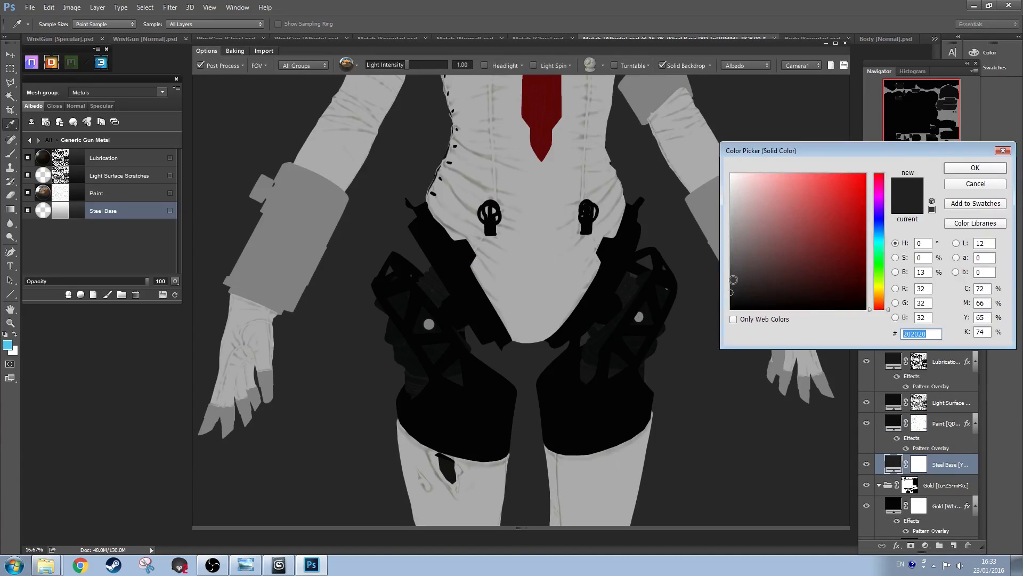
click(963, 169)
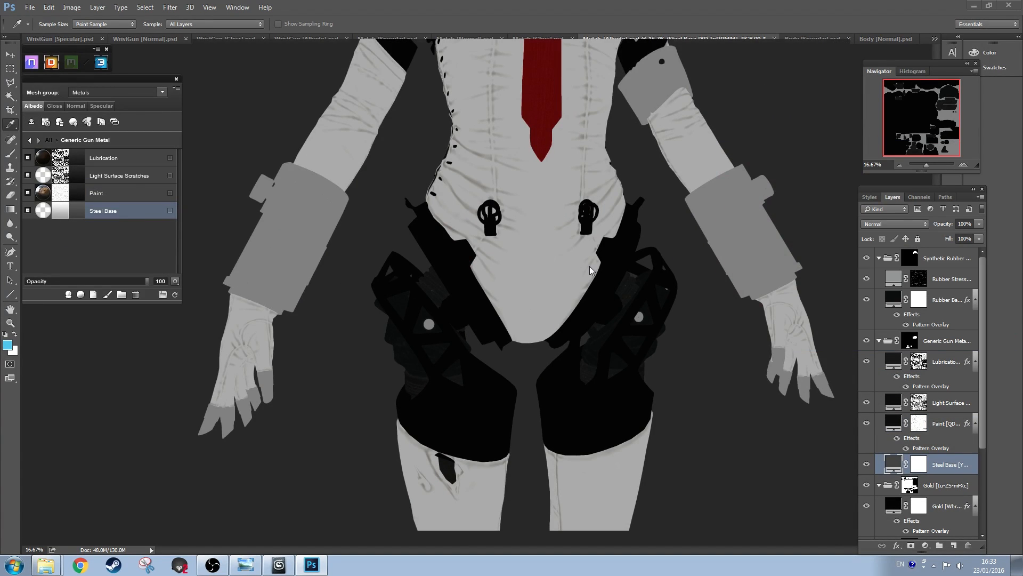
Step: Lighten the Paint layer's albedo colour to a dark grey and return the model preview to PBR Shading
click(77, 193)
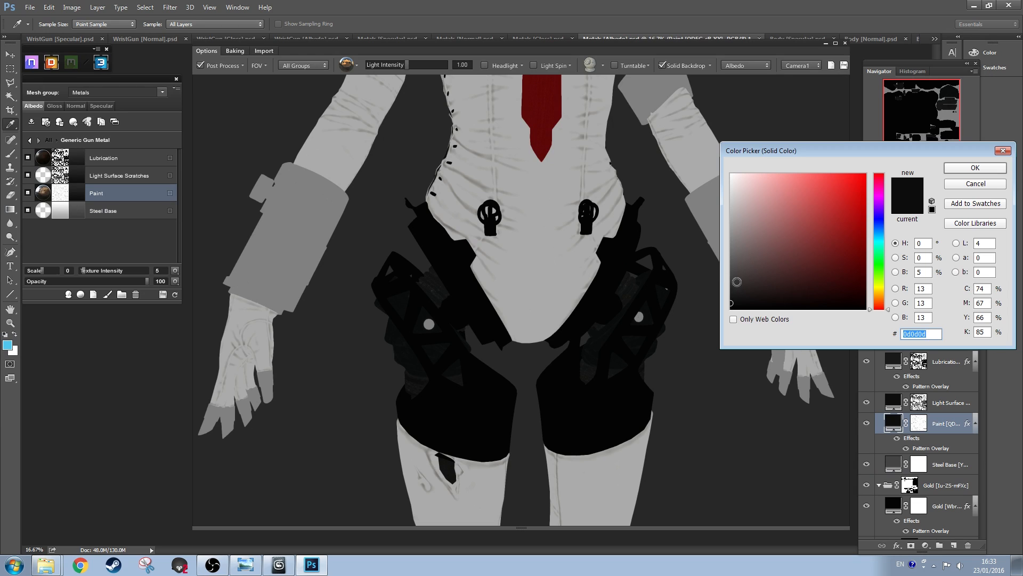
click(956, 173)
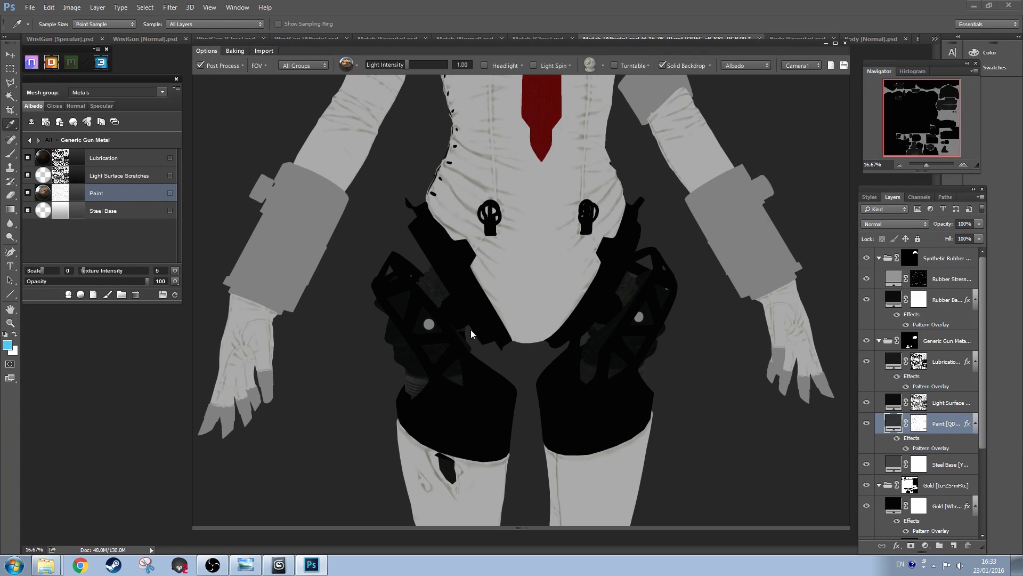
click(740, 65)
click(748, 78)
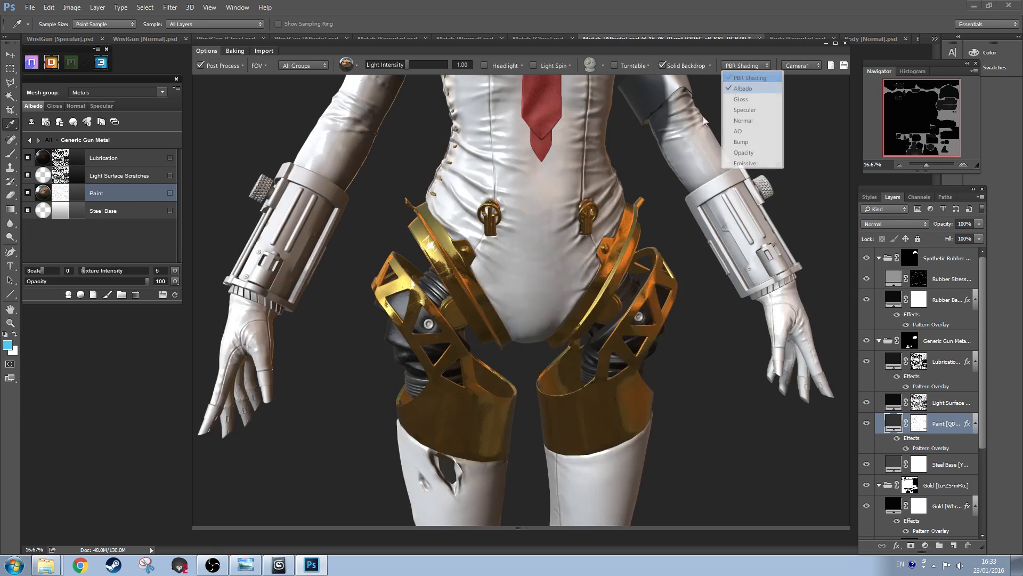
Step: Limit the 3D preview to the Metals group and examine the leg parts up close
drag(525, 345, 384, 309)
scroll(424, 336, up, 3)
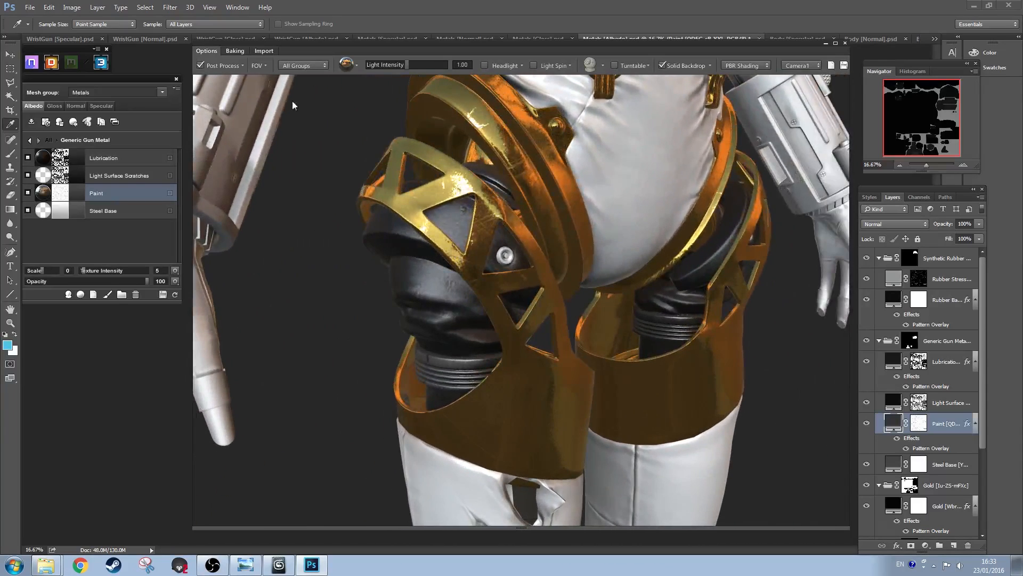
click(316, 67)
click(305, 87)
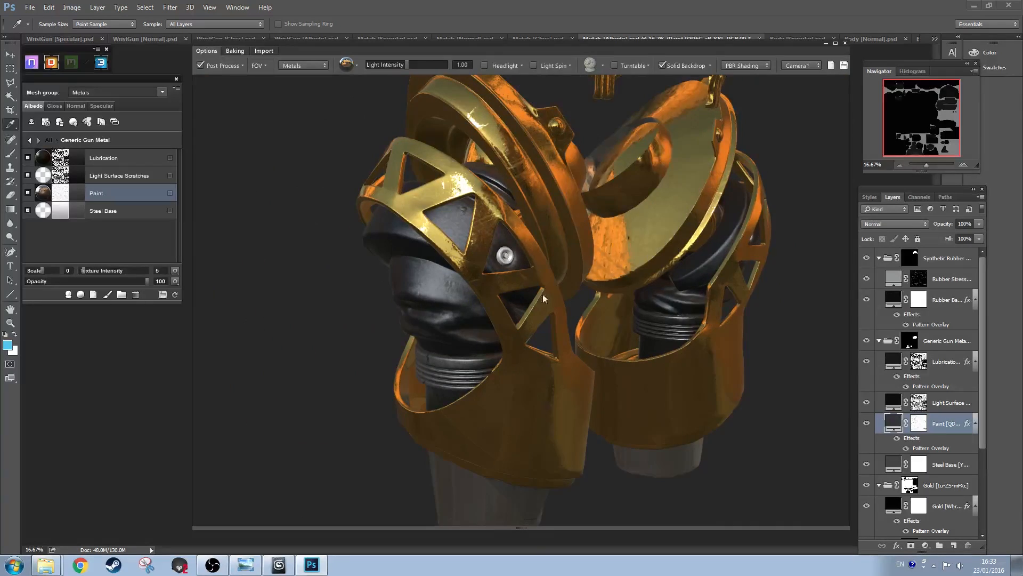
drag(544, 297, 306, 150)
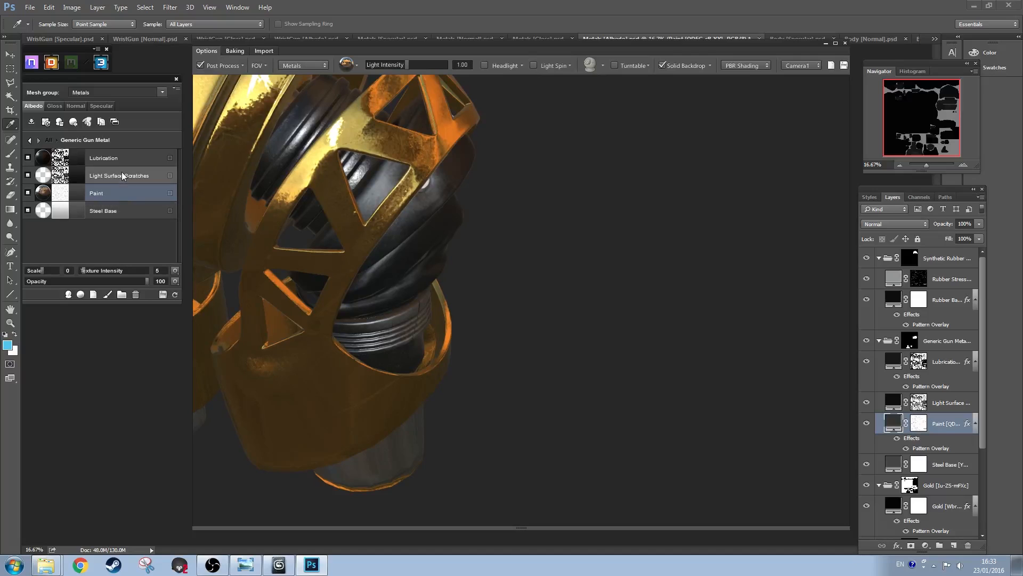
Step: Review the albedo and normal settings of the Generic Gun Metal layers, including Lubrication, Light Surface Scratches and Paint
click(123, 213)
click(142, 177)
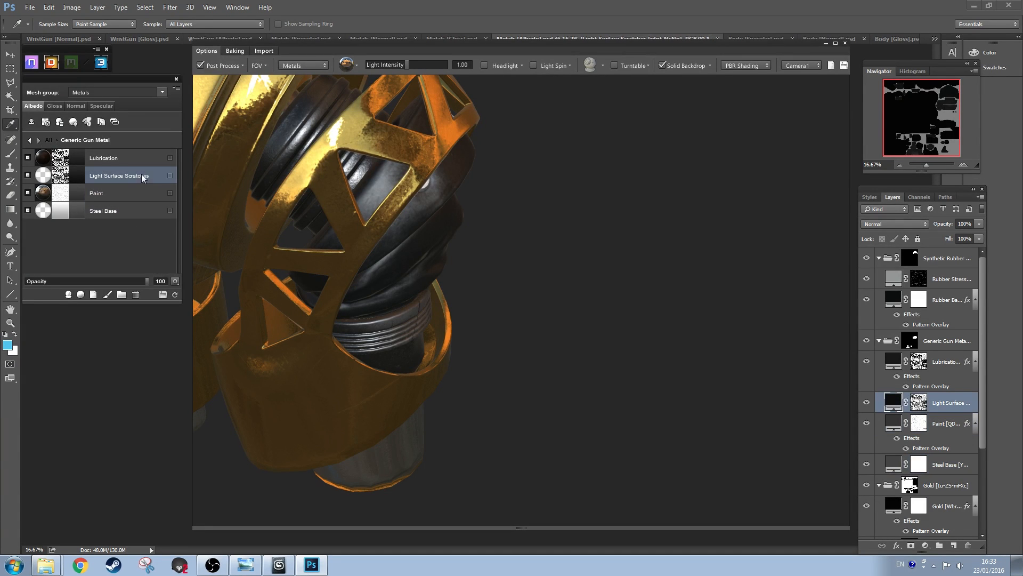
click(128, 159)
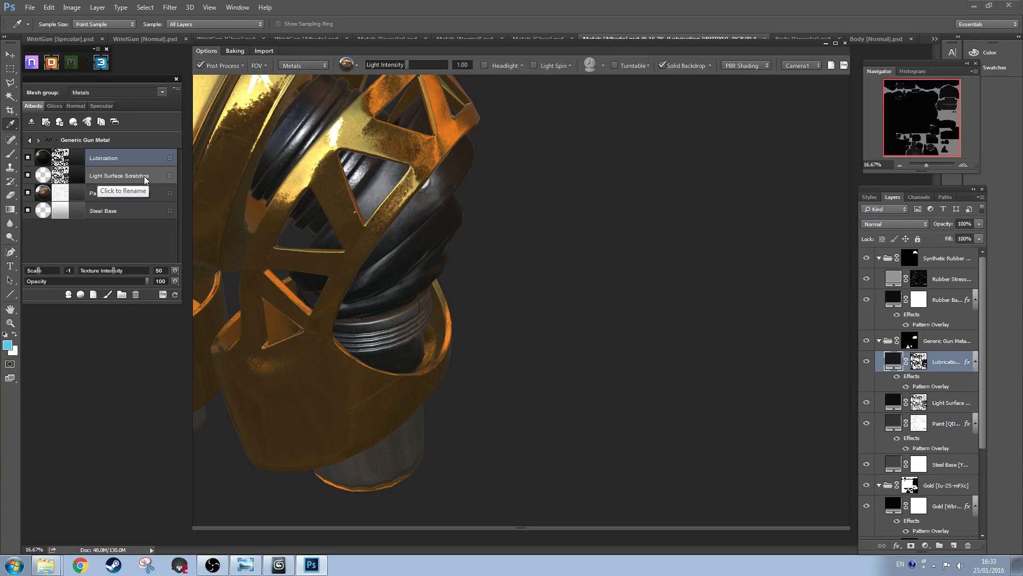
click(144, 178)
click(128, 193)
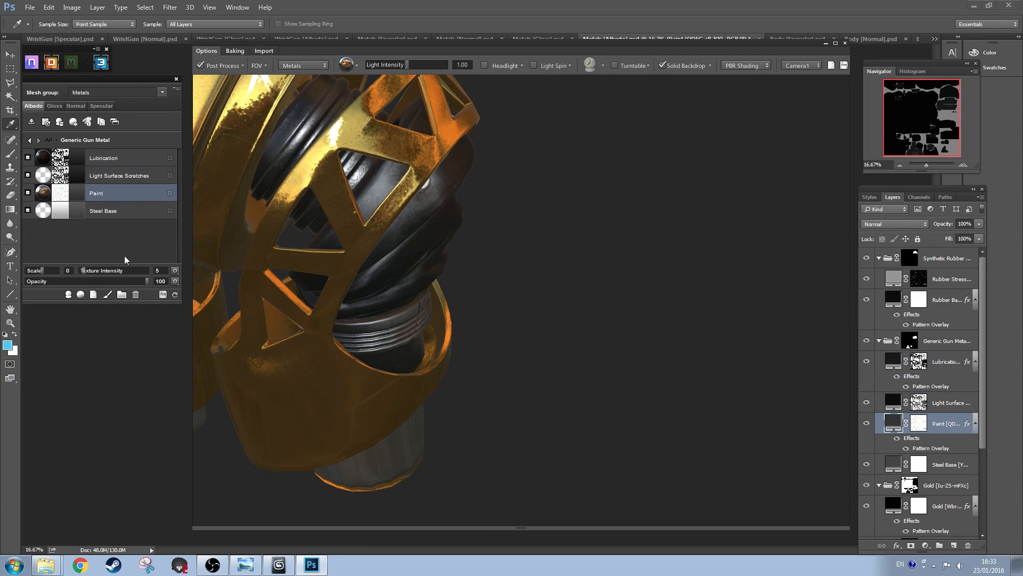
click(77, 106)
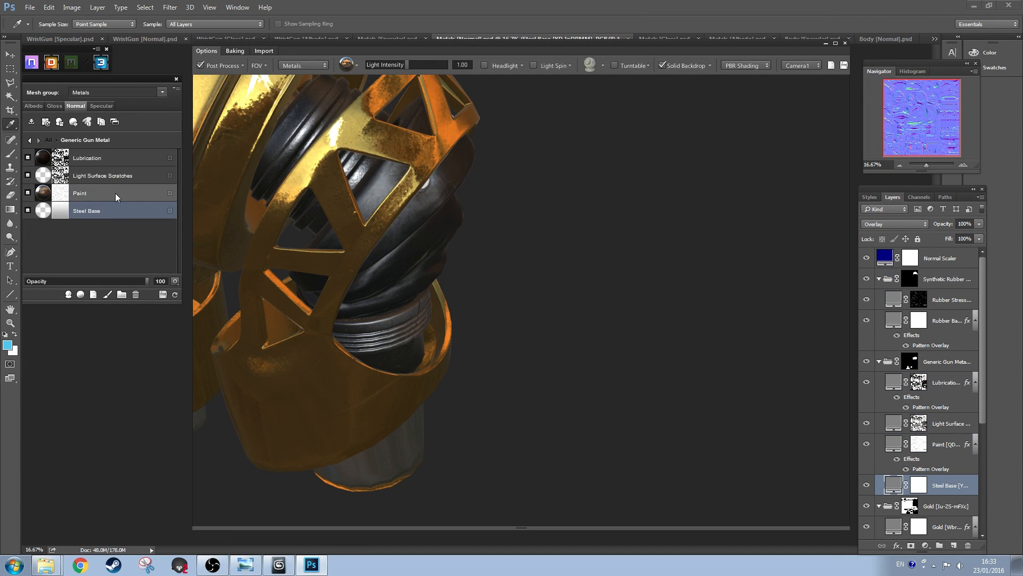
click(122, 174)
click(121, 159)
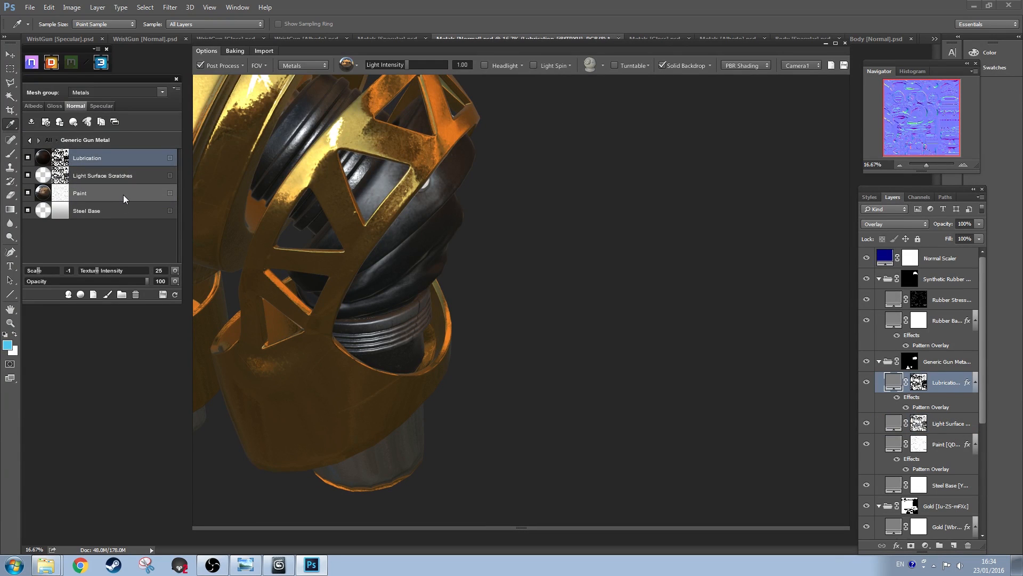
Step: Preview the normal and gloss maps on the leg parts, then return the model to PBR Shading
click(745, 66)
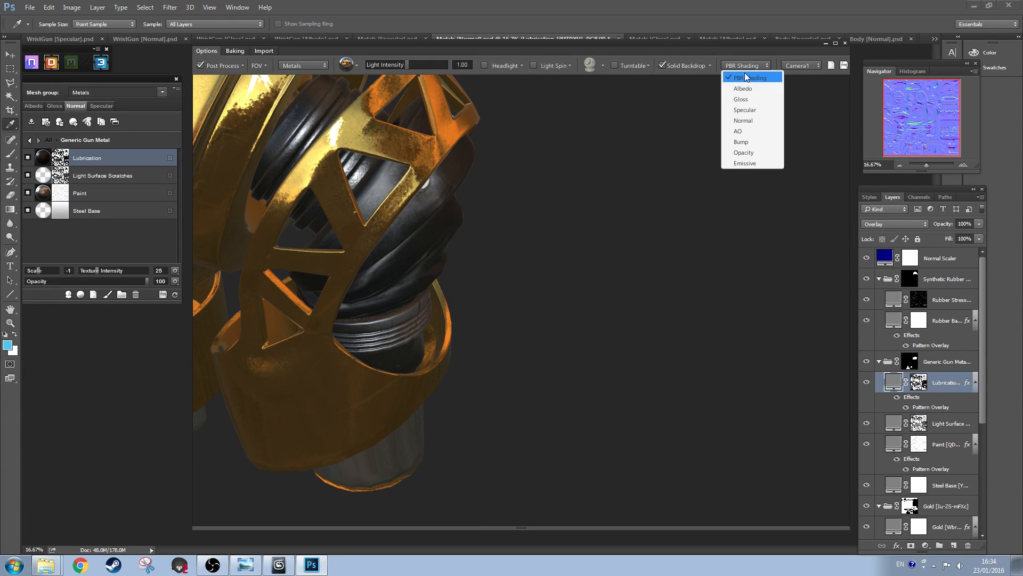
click(748, 118)
mouse_move(389, 195)
mouse_down()
mouse_move(407, 210)
mouse_move(411, 235)
mouse_move(393, 216)
mouse_move(393, 191)
mouse_move(258, 122)
mouse_up()
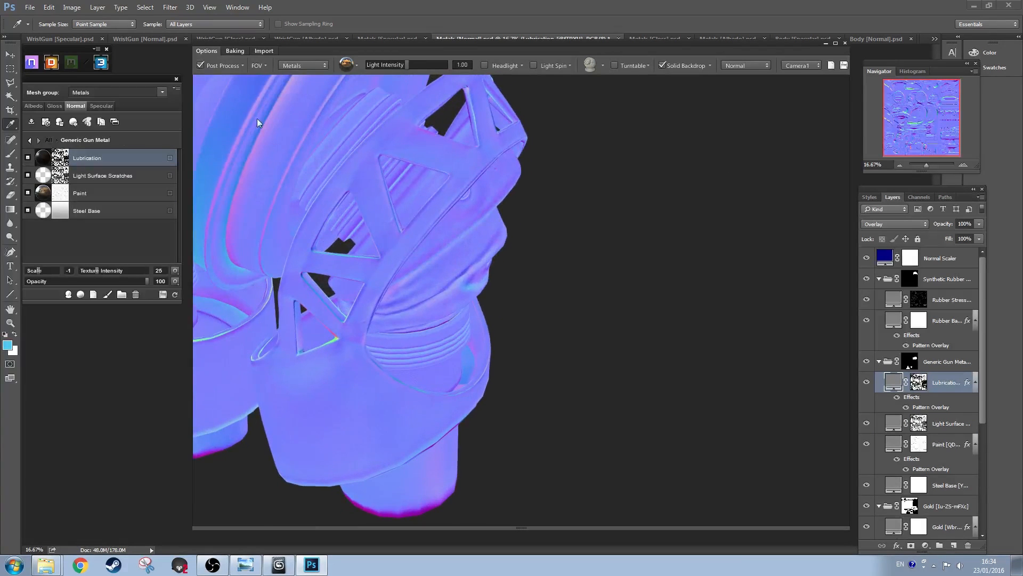
click(740, 65)
click(745, 87)
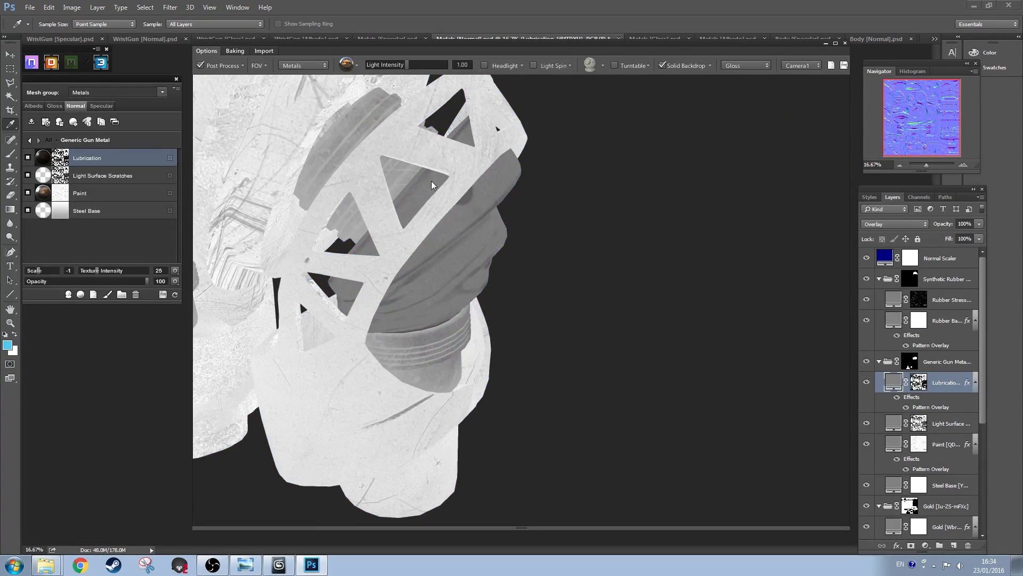
click(748, 68)
click(743, 75)
mouse_move(405, 234)
mouse_down()
mouse_move(430, 280)
mouse_move(417, 248)
mouse_move(437, 210)
mouse_move(337, 213)
mouse_move(530, 260)
mouse_move(423, 240)
mouse_move(568, 293)
mouse_move(599, 273)
mouse_move(581, 267)
mouse_up()
Step: Inspect the Synthetic Rubber group's layers and its look on the legs, then return to the full material list
click(30, 140)
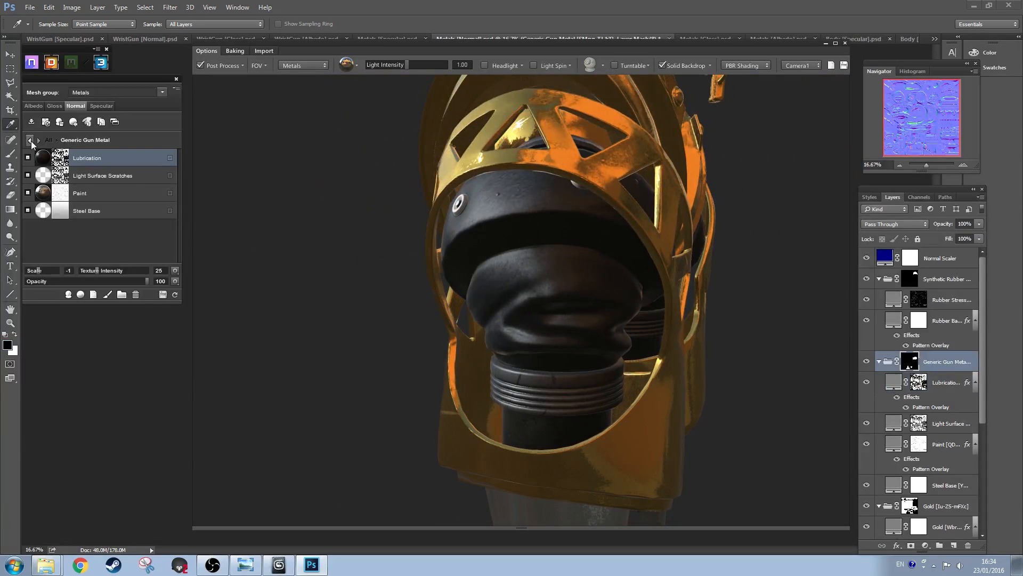
double_click(56, 163)
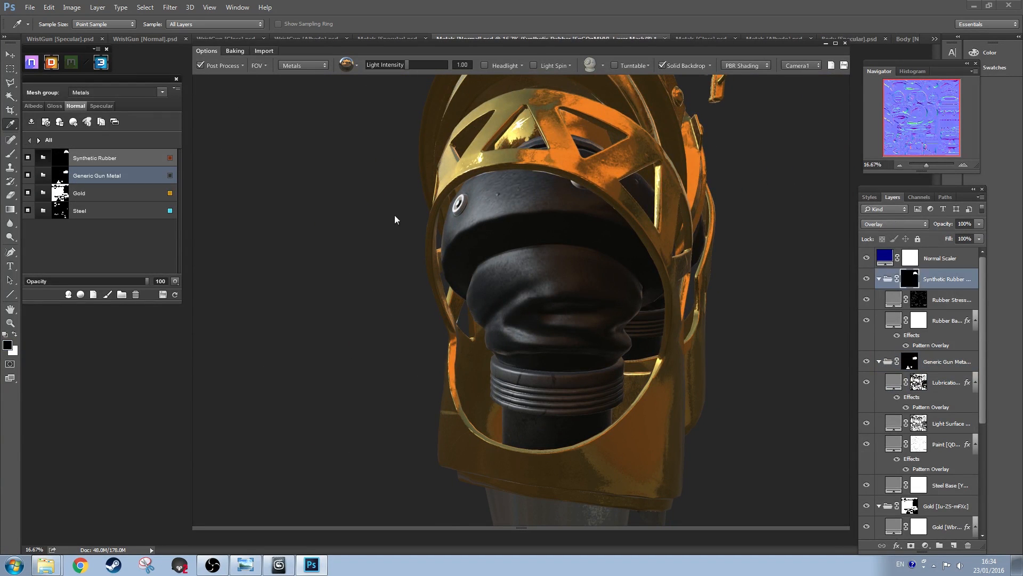
drag(613, 277, 394, 261)
click(101, 107)
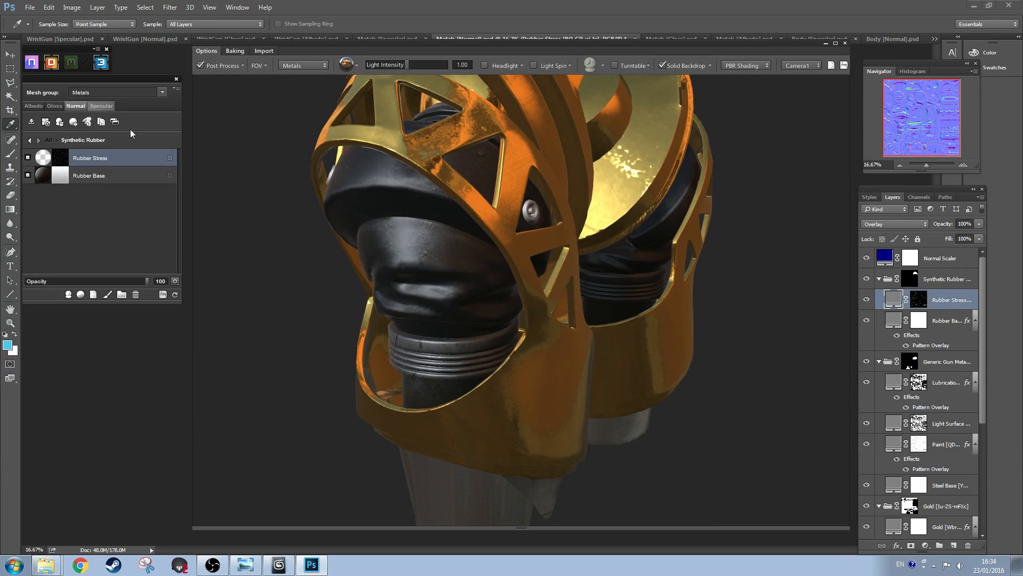
click(33, 106)
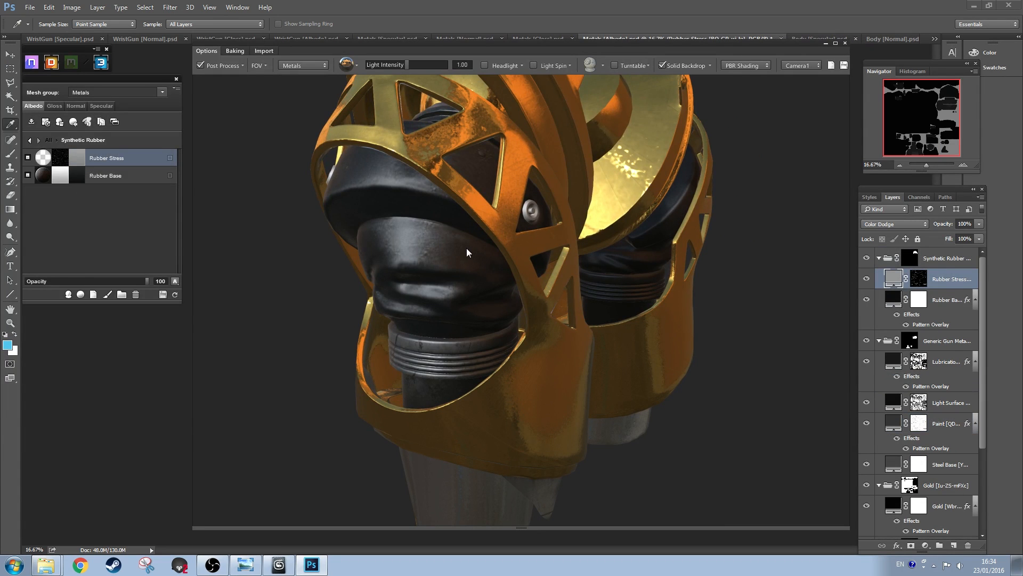
drag(467, 253, 397, 245)
click(29, 141)
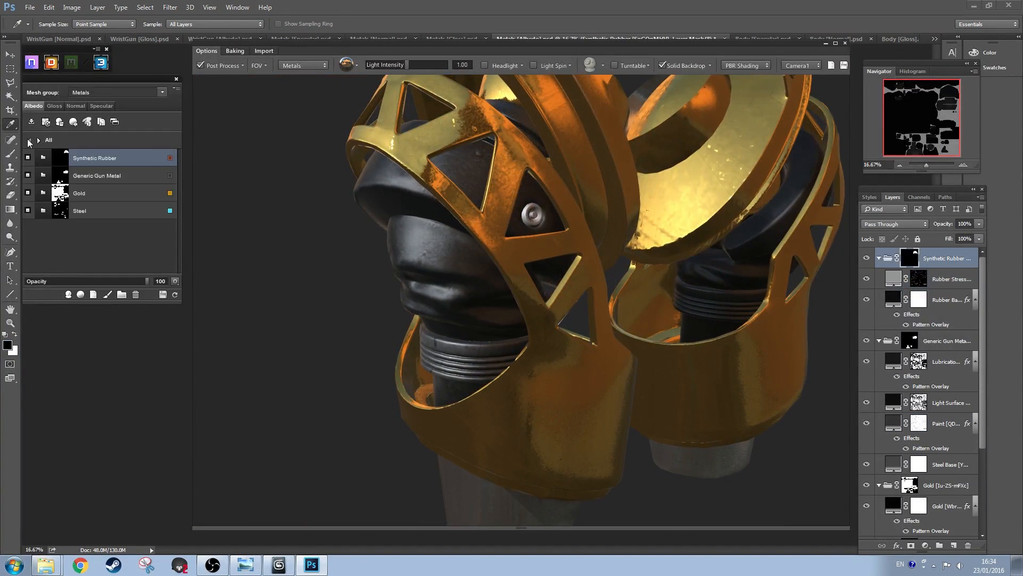
Step: Add the Grainy PVC (NES Black) material from the PVC plastics to the Metals group
click(68, 295)
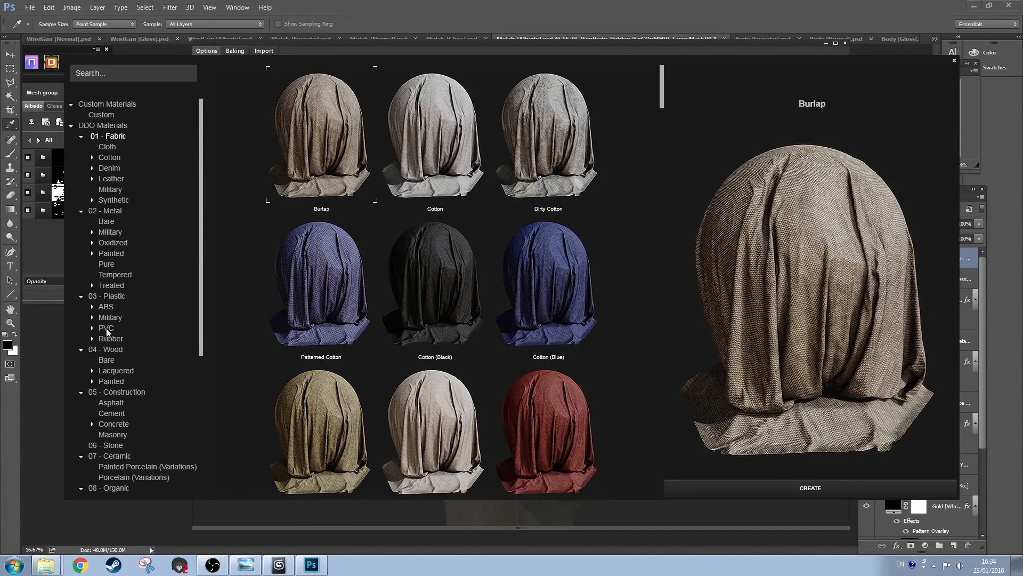
click(118, 340)
click(110, 319)
click(107, 327)
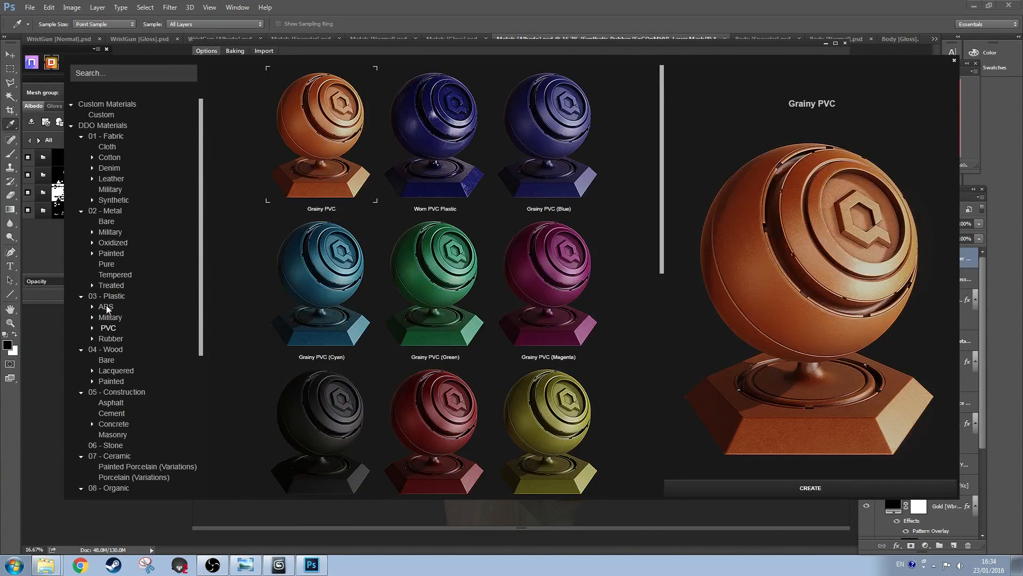
scroll(407, 346, down, 6)
scroll(408, 344, up, 5)
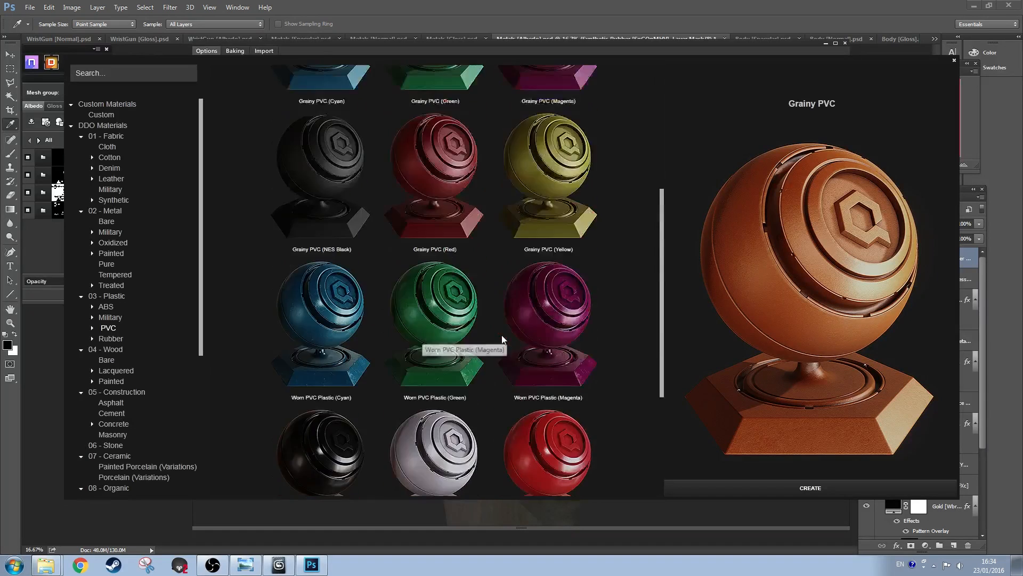
scroll(417, 338, down, 1)
click(288, 342)
scroll(384, 300, up, 3)
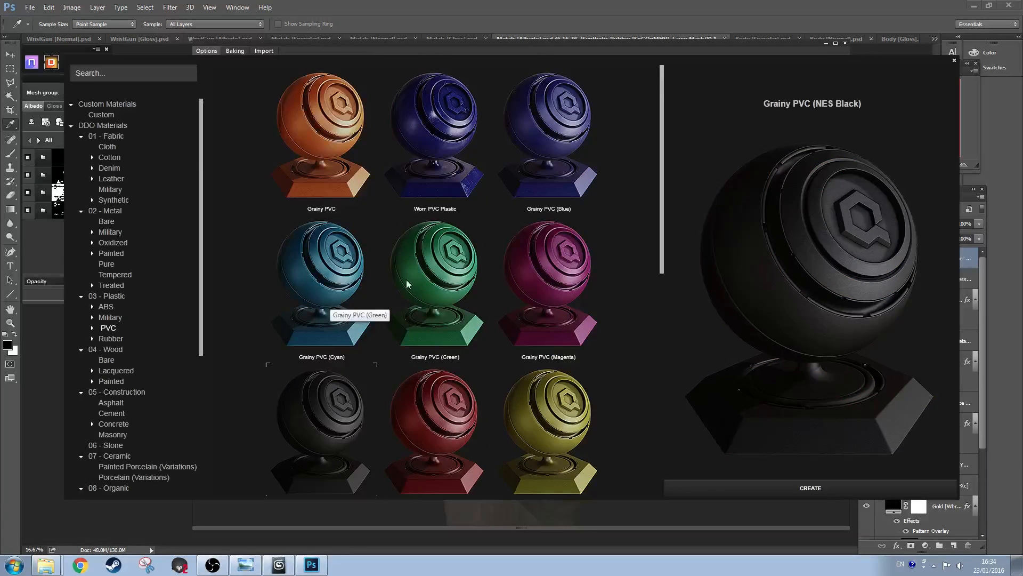
click(781, 488)
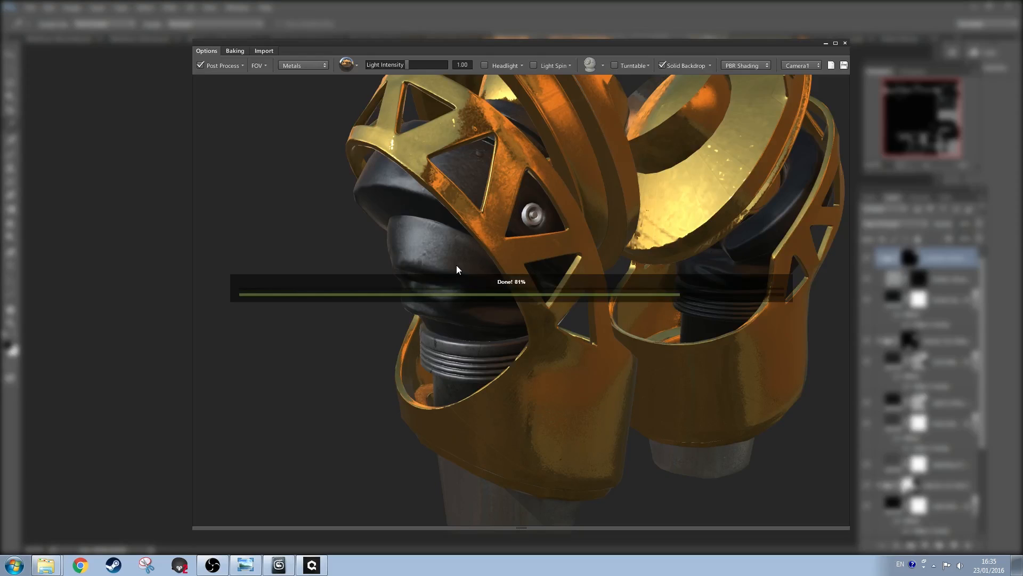
Step: Mask the Grainy PVC (NES Black) material to the C7532A colour ID
click(29, 139)
right_click(146, 162)
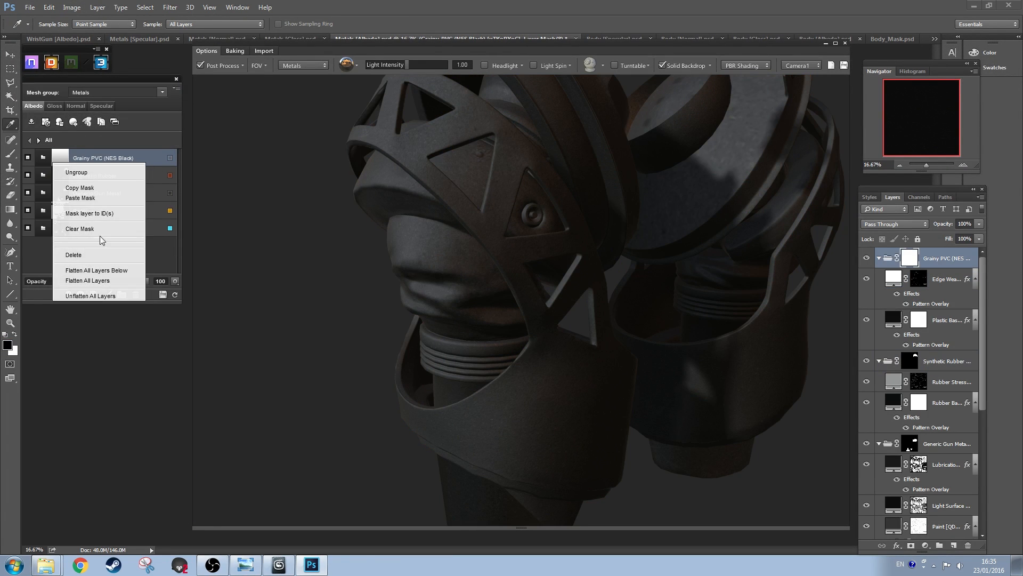
click(116, 214)
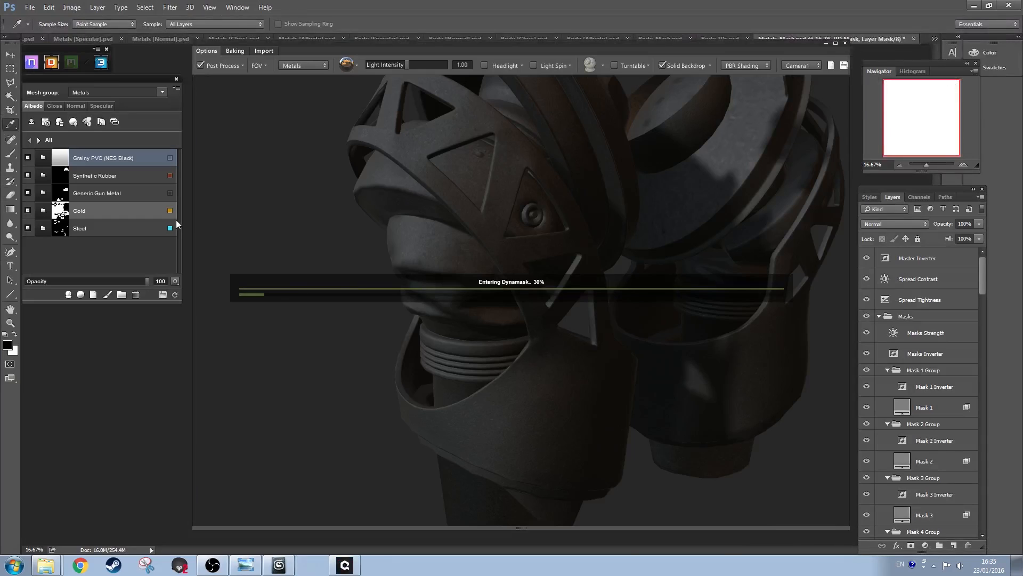
click(459, 132)
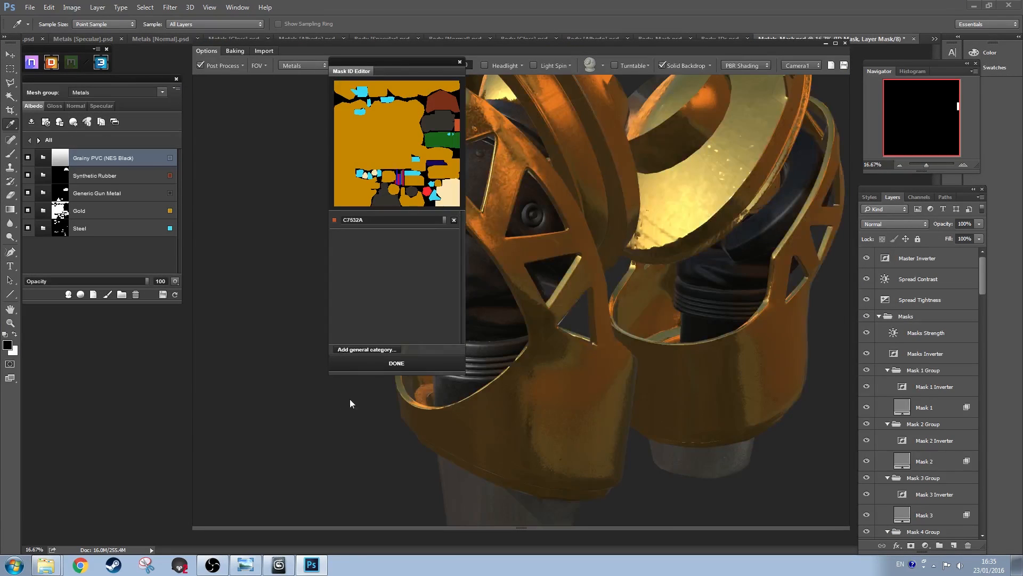
click(400, 361)
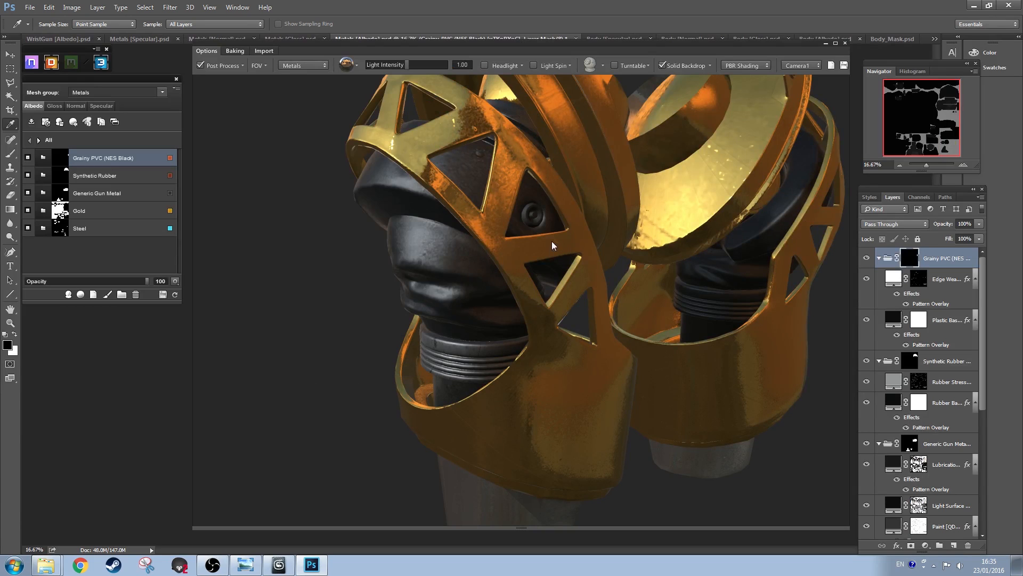
Step: Set the specular colour of the Grainy PVC material's Plastic Base layer to 424242 and check its gloss map settings
mouse_move(546, 234)
mouse_down()
mouse_move(517, 234)
mouse_move(563, 226)
mouse_up()
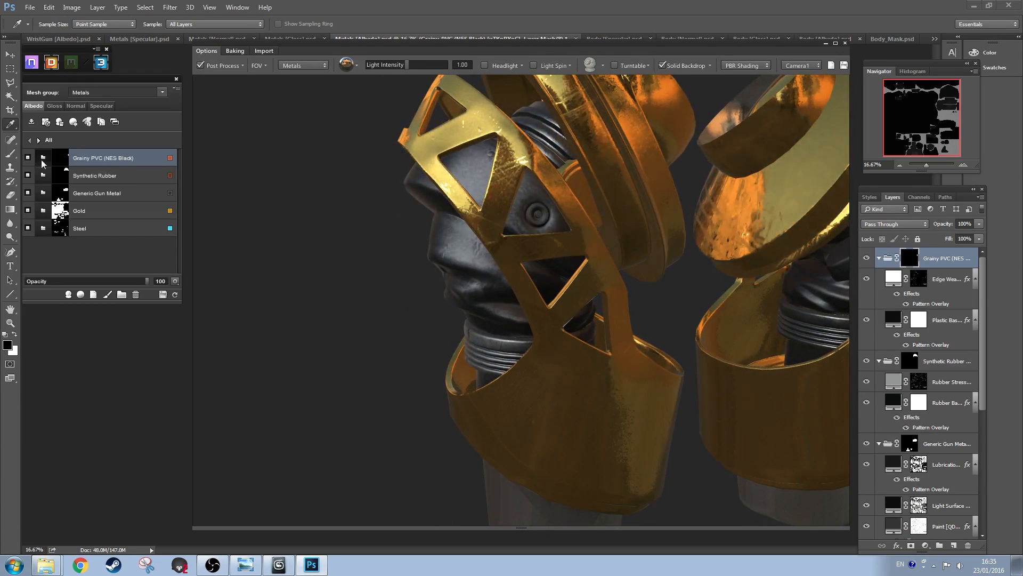
double_click(141, 159)
double_click(142, 176)
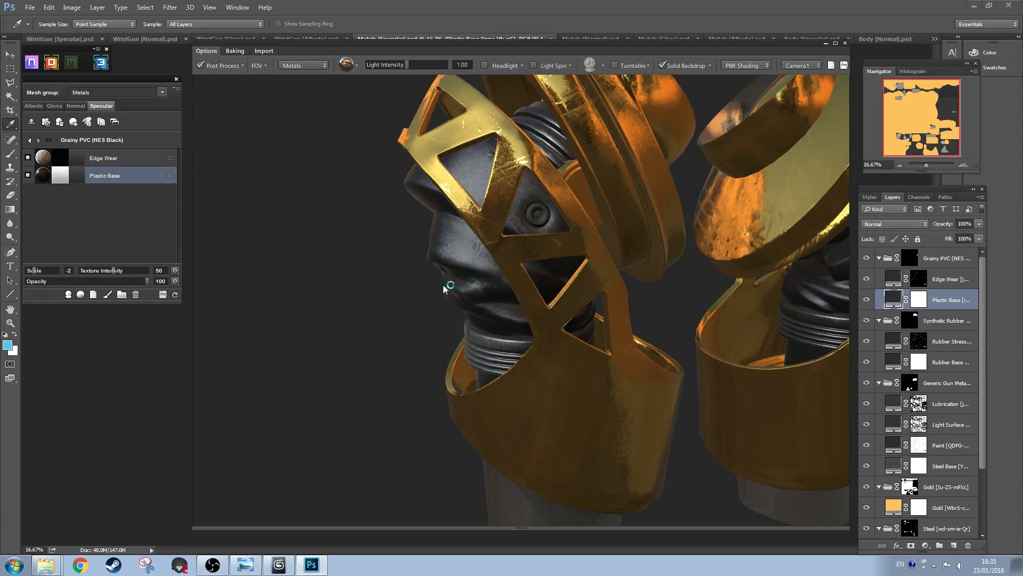
click(985, 167)
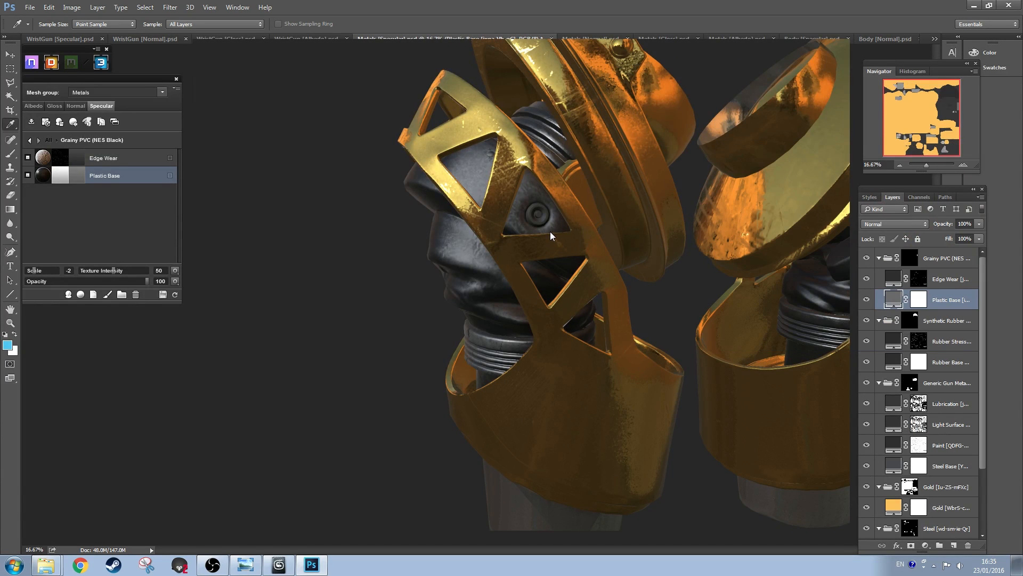
double_click(81, 177)
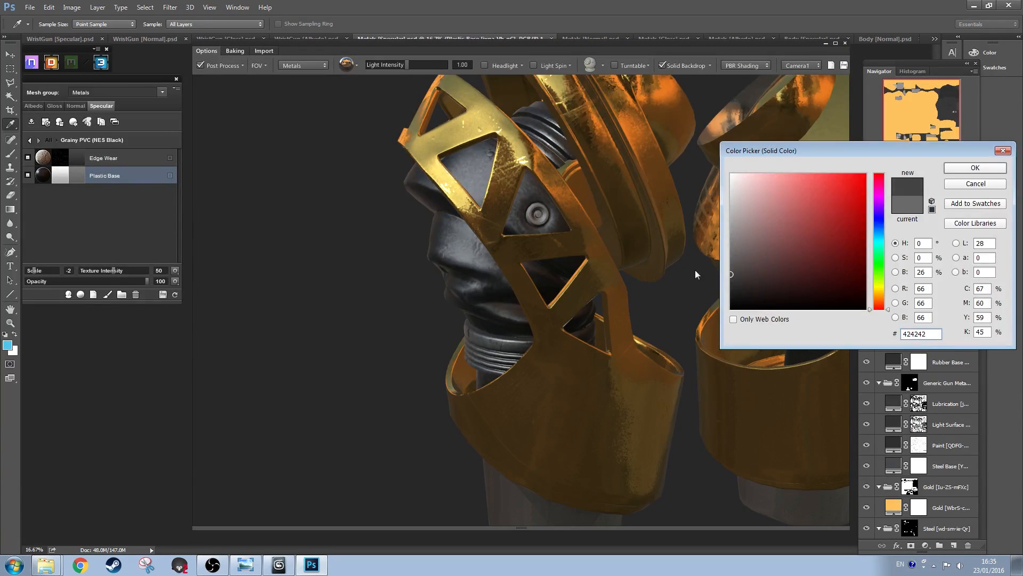
key(Return)
mouse_move(559, 255)
mouse_down()
mouse_move(549, 251)
mouse_move(556, 245)
mouse_up()
click(52, 107)
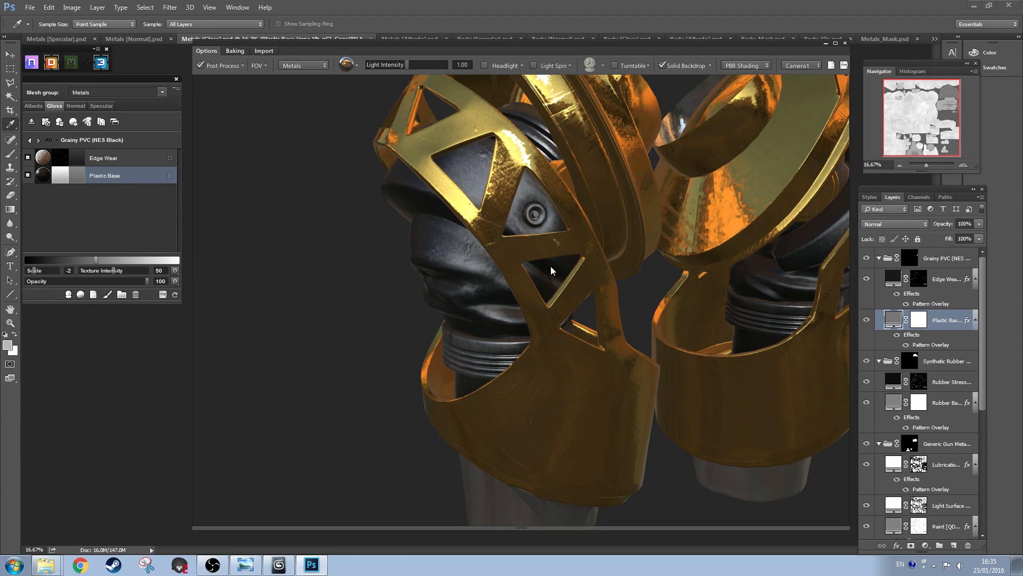
mouse_move(540, 245)
mouse_down()
mouse_move(413, 201)
mouse_move(451, 198)
mouse_move(433, 214)
mouse_move(479, 217)
mouse_move(343, 245)
mouse_move(528, 250)
mouse_up()
Step: Rename the Grainy PVC (NES Black) group as studs and save all the project's maps
click(30, 140)
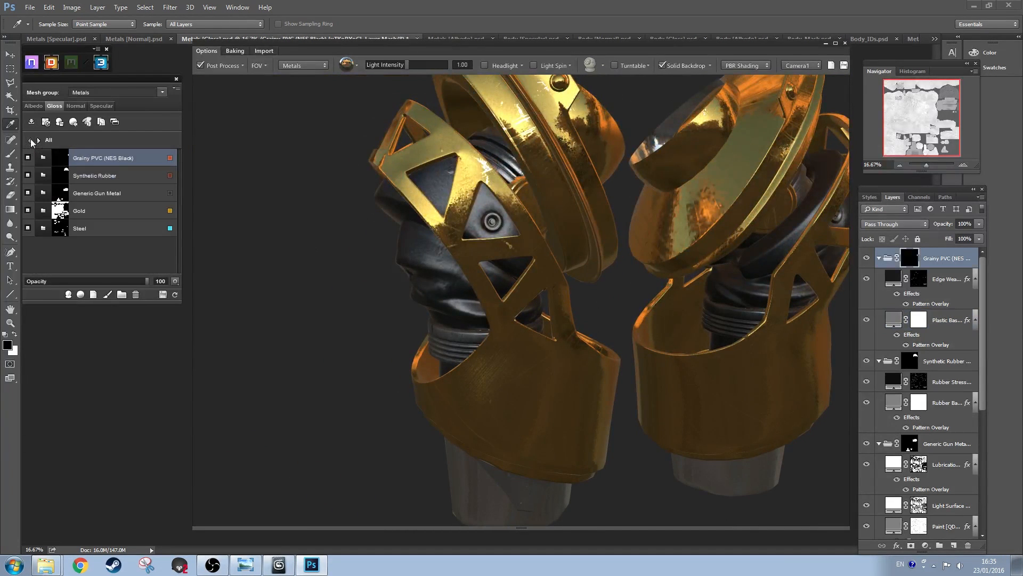
double_click(97, 159)
text(studs)
key(Return)
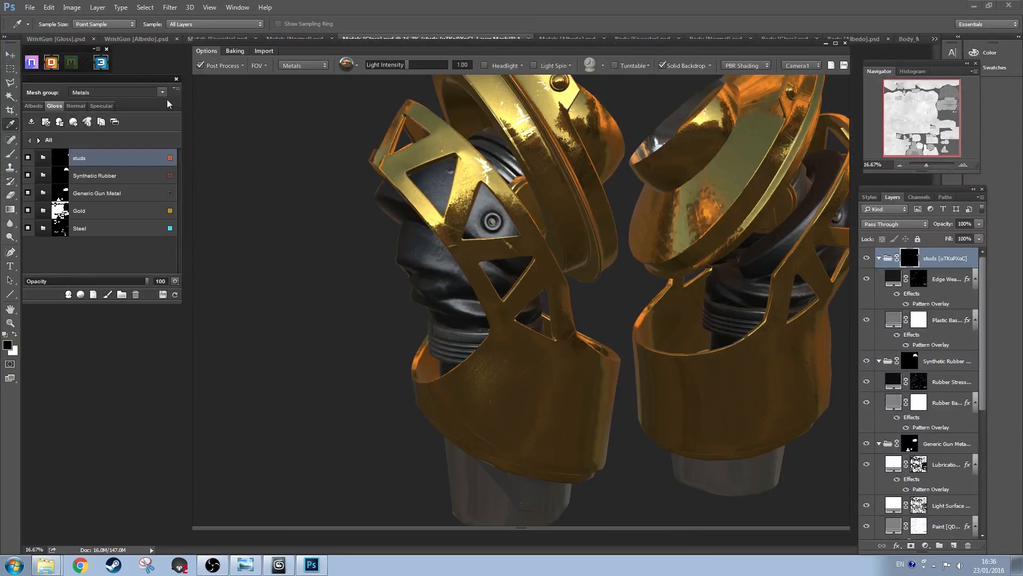
click(177, 90)
click(80, 137)
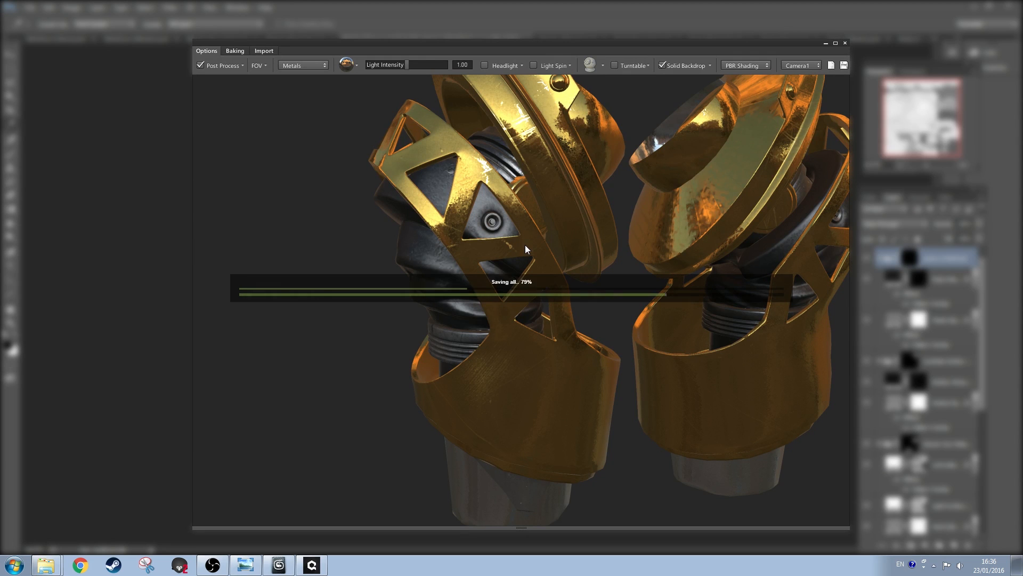
Step: Inspect the remaining metal parts and cables from the side and open the material library for a new material
drag(525, 249, 461, 282)
scroll(472, 260, up, 3)
scroll(472, 260, down, 3)
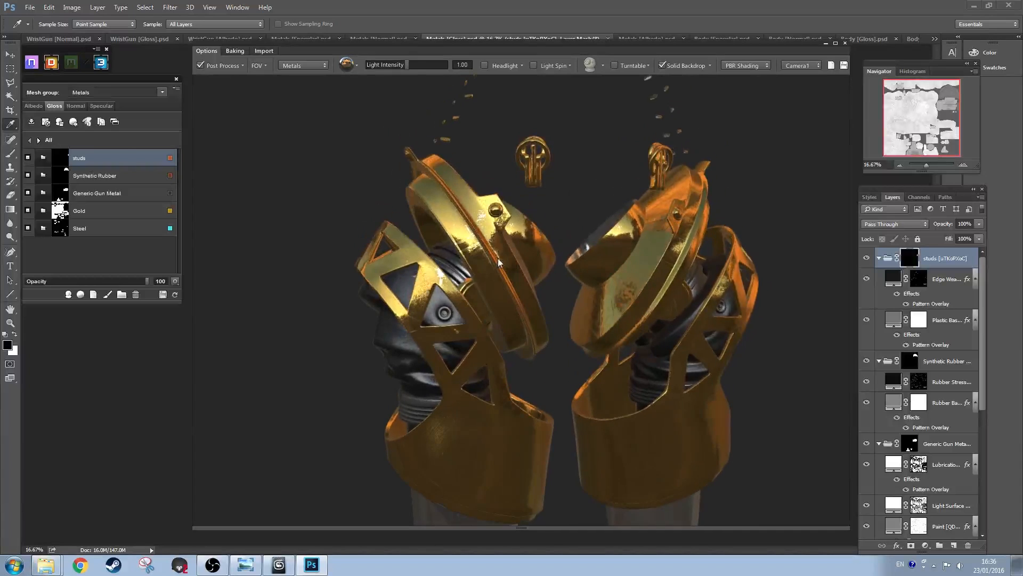
drag(516, 317, 464, 309)
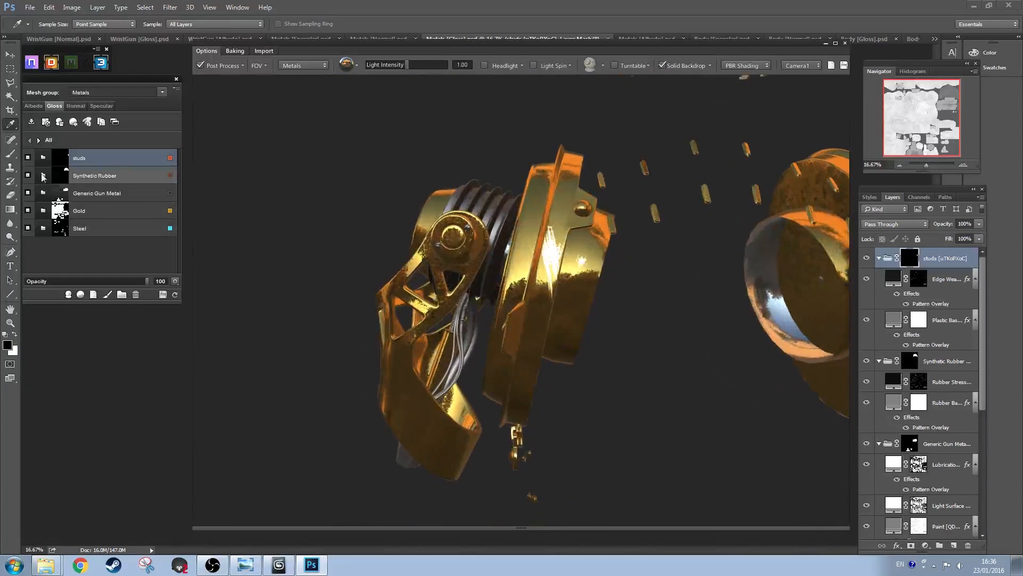
click(68, 294)
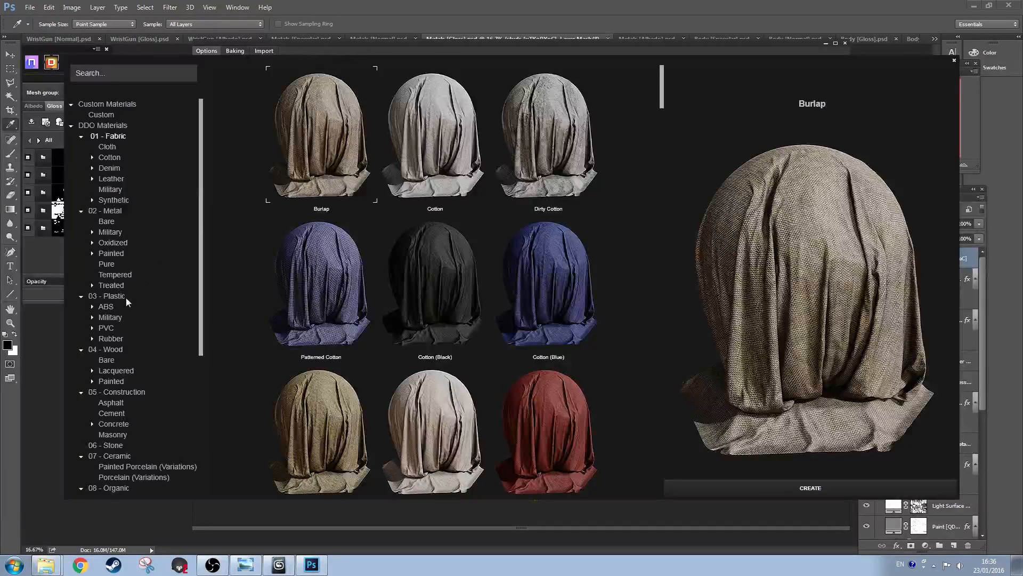
Step: Browse the plastic materials and create a Latex (Red) material group from the Rubber category
click(114, 297)
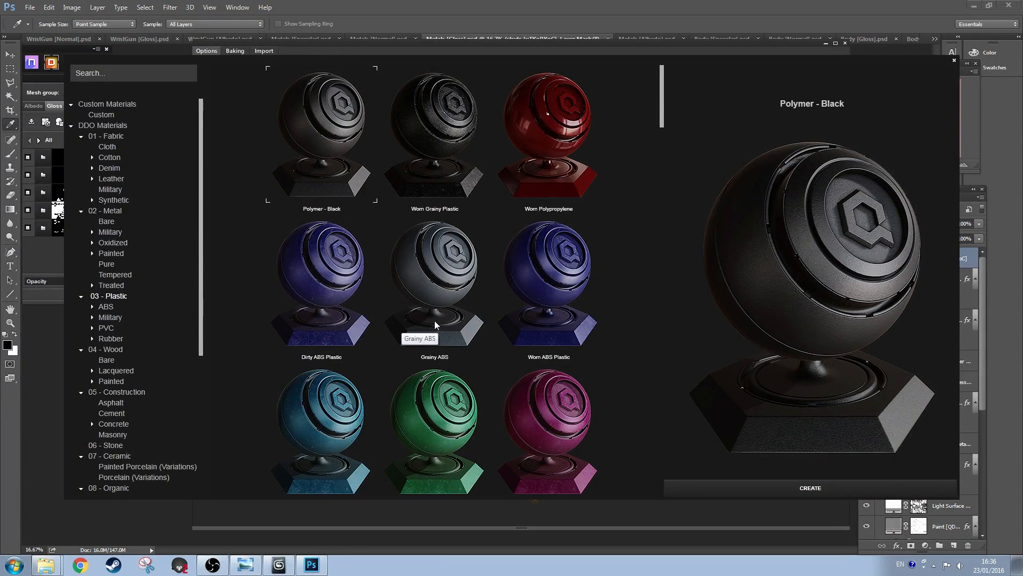
click(104, 331)
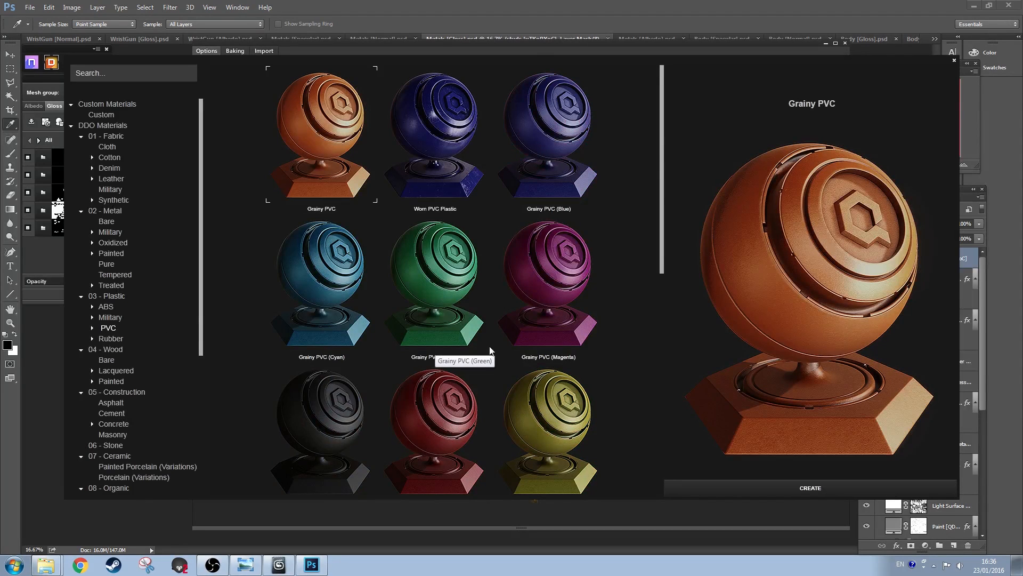
scroll(490, 344, down, 3)
scroll(490, 343, up, 2)
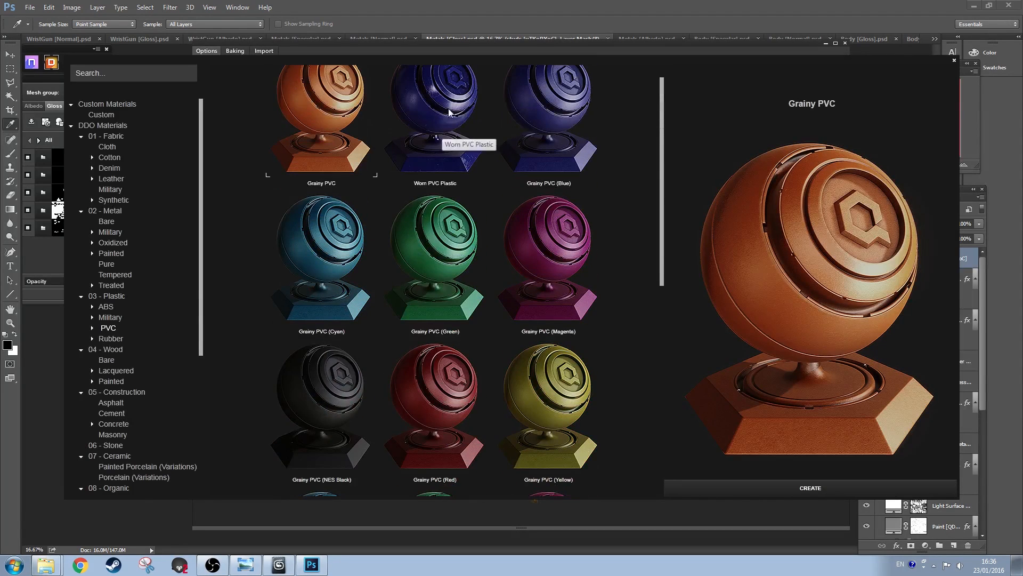
click(449, 112)
scroll(443, 361, down, 5)
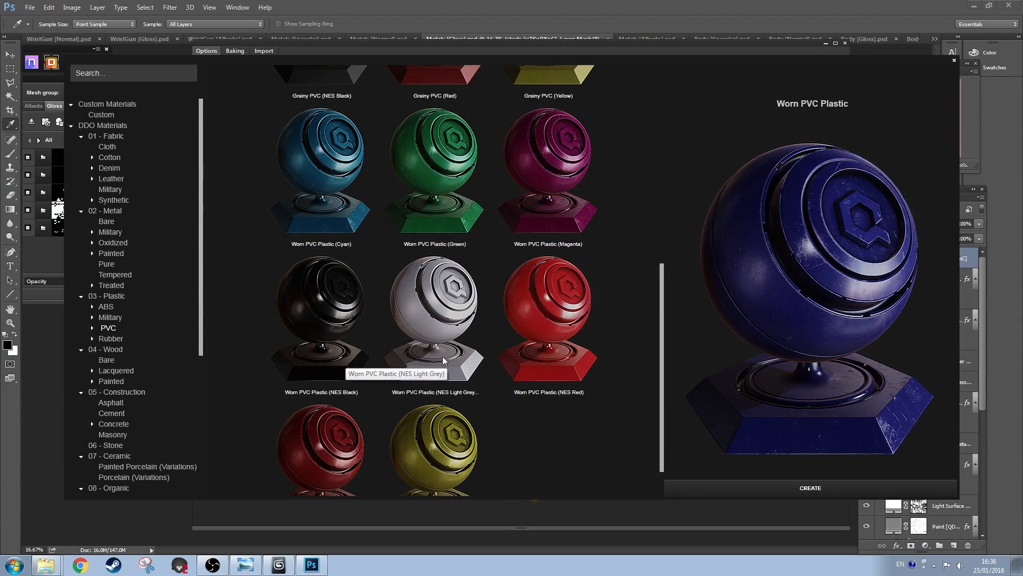
click(580, 338)
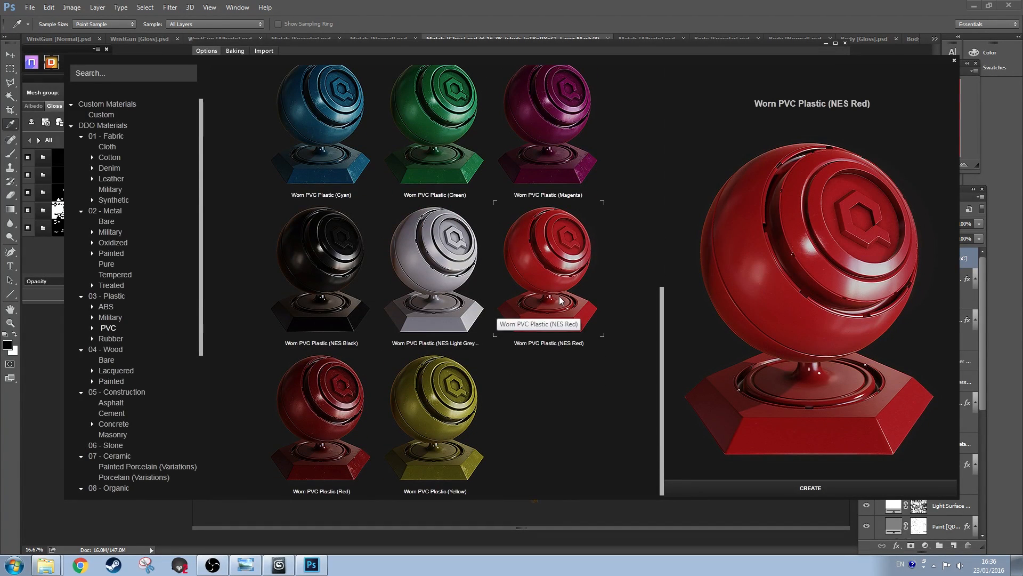
click(113, 339)
click(534, 271)
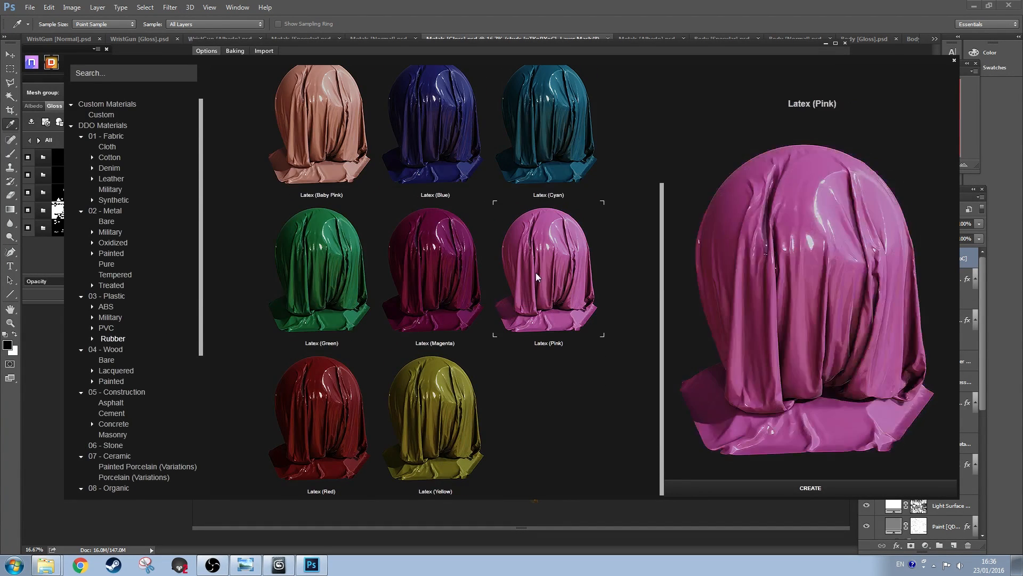
click(319, 387)
click(810, 488)
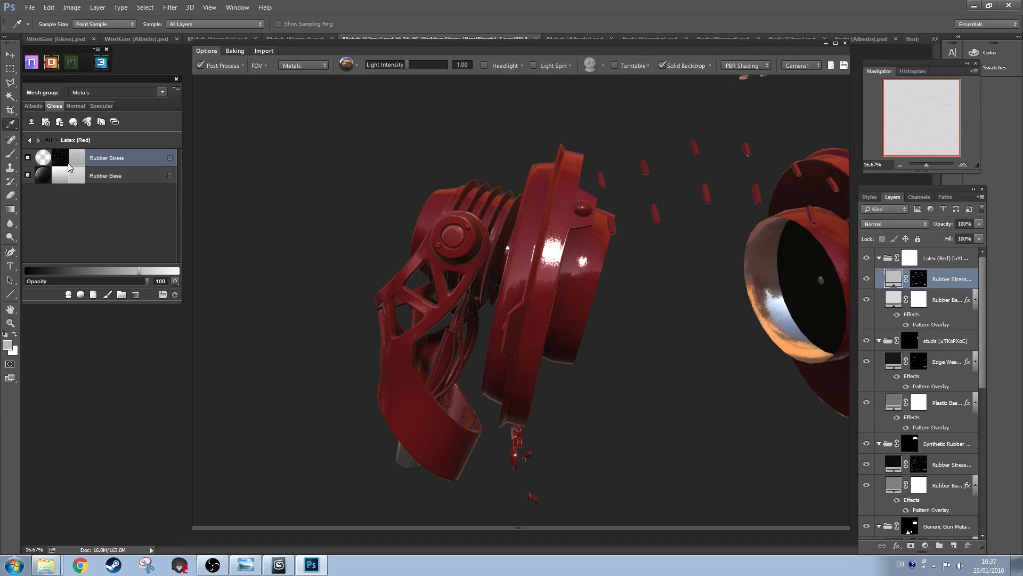
Step: Mask the Latex (Red) group to the crimson wire ID C20D49 and rename the group as red wire
click(30, 140)
right_click(138, 158)
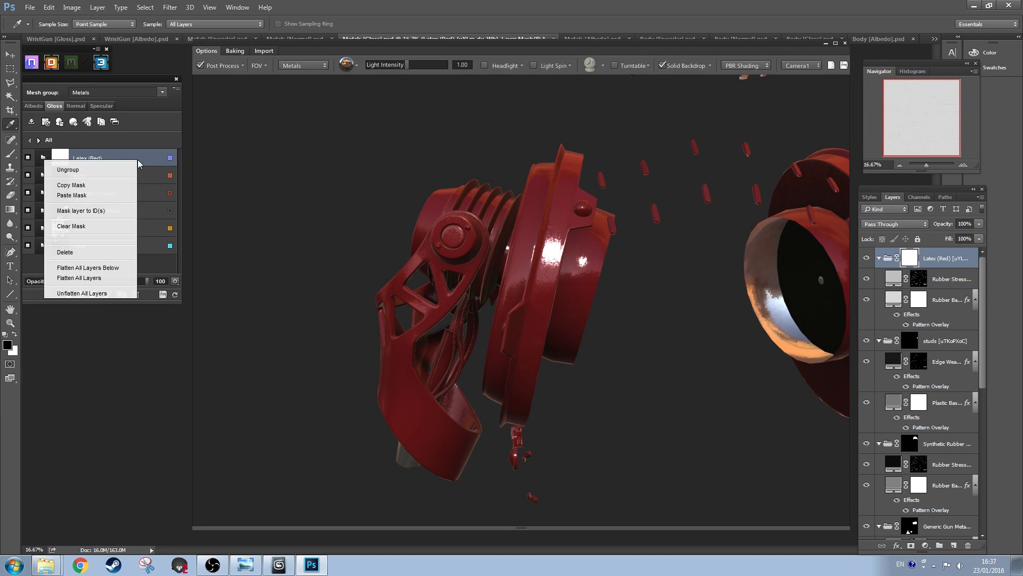
click(107, 213)
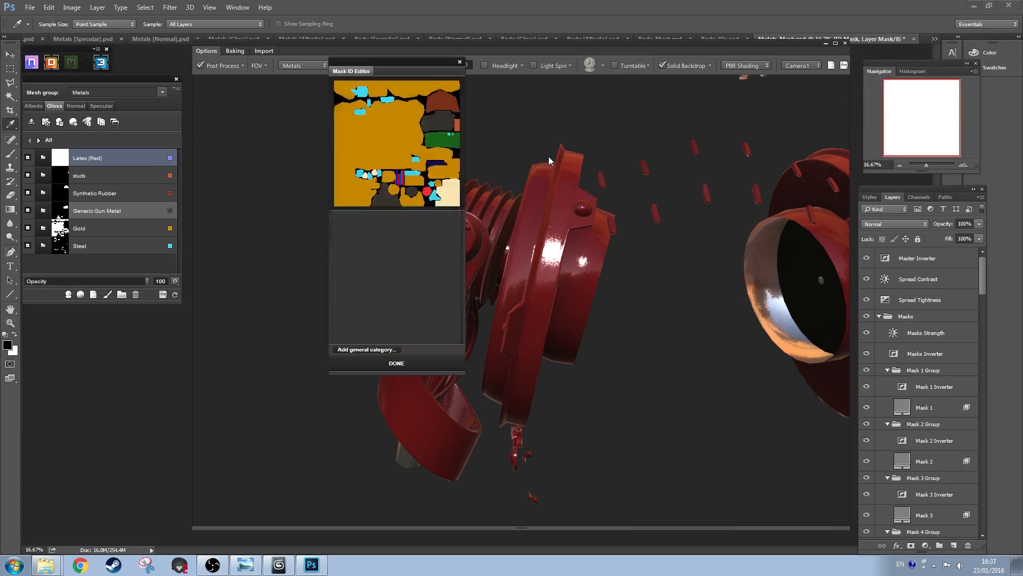
click(400, 187)
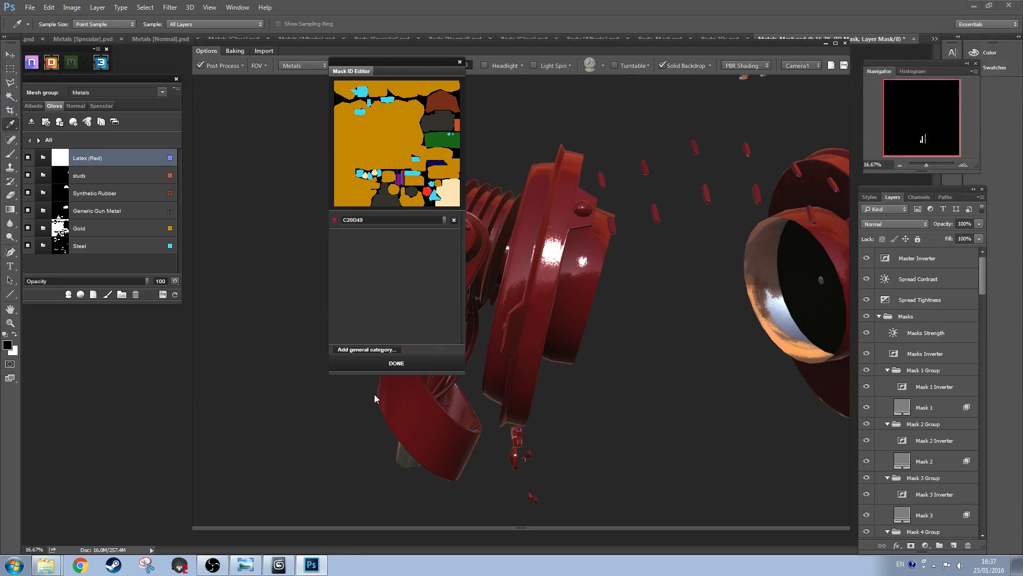
click(405, 364)
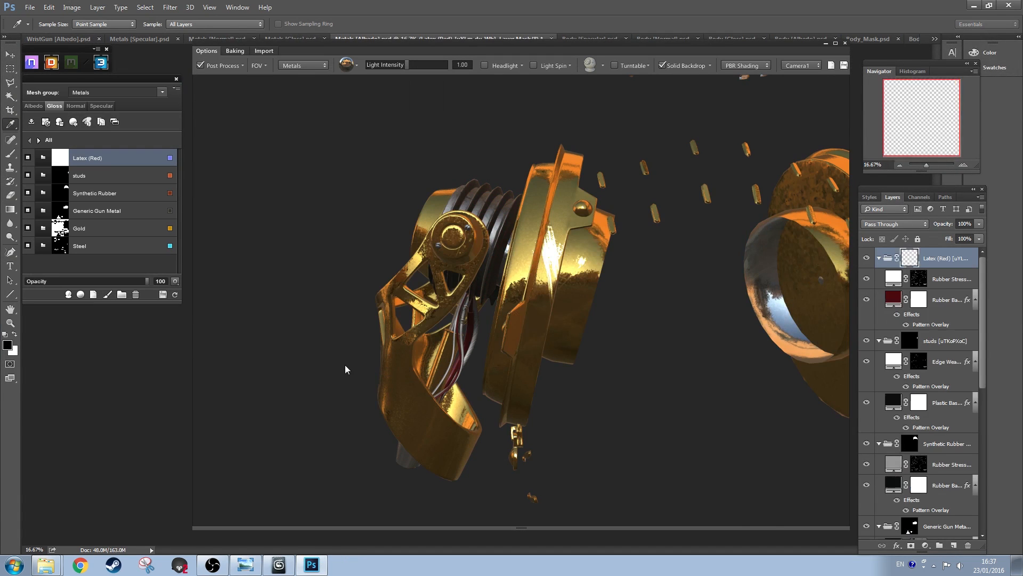
double_click(89, 159)
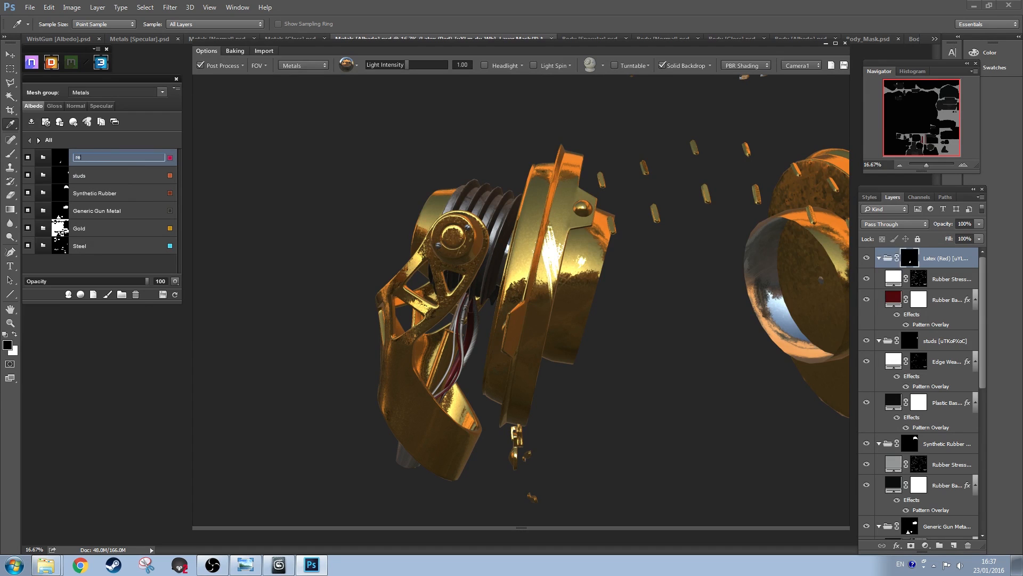
key(Return)
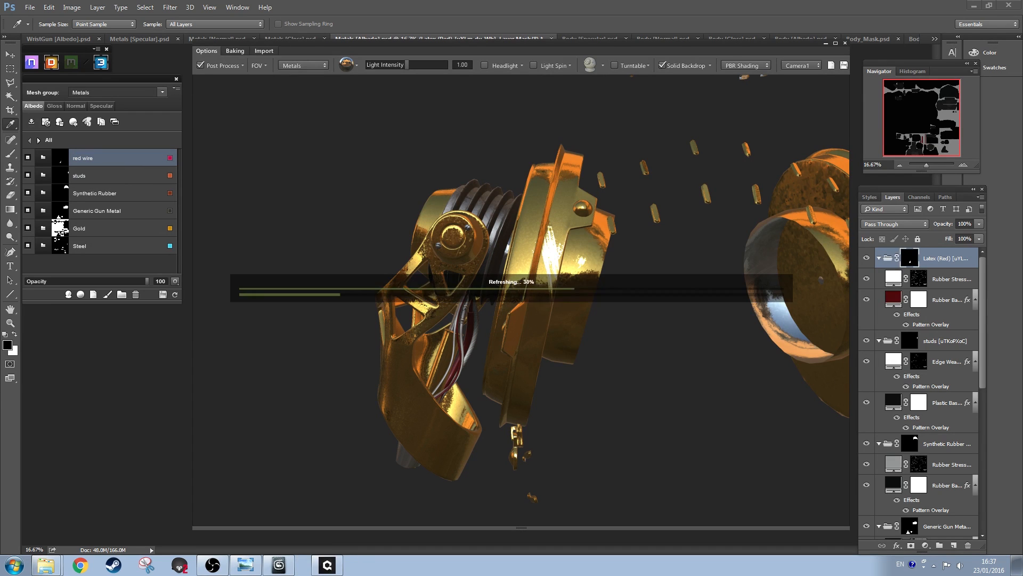
Step: Change the albedo colour of the red wire group's Rubber Base layer to a brighter red
click(43, 158)
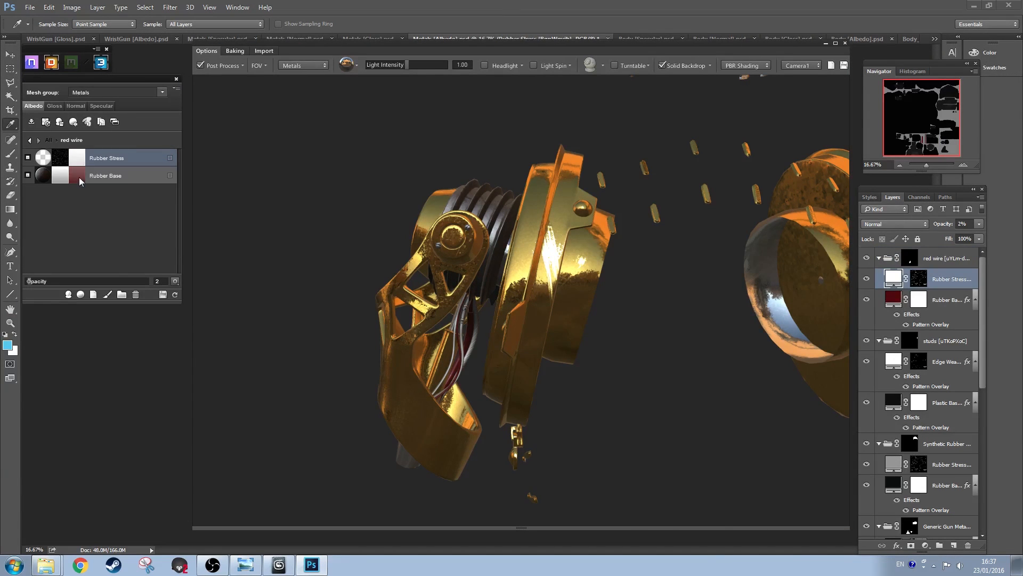
click(77, 175)
click(856, 215)
click(973, 166)
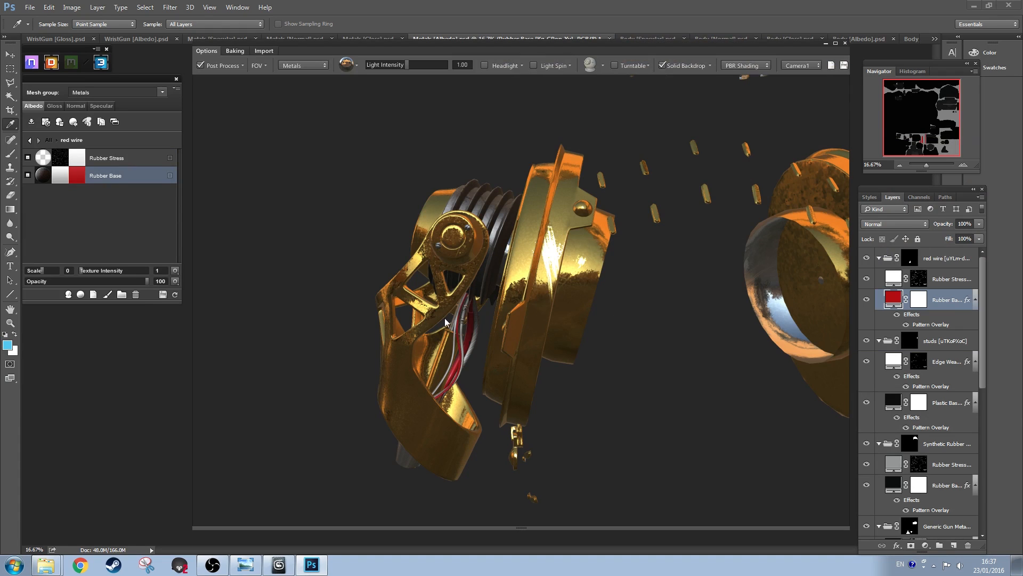
mouse_move(462, 328)
mouse_down()
mouse_move(457, 312)
mouse_move(473, 321)
mouse_move(453, 325)
mouse_up()
click(30, 141)
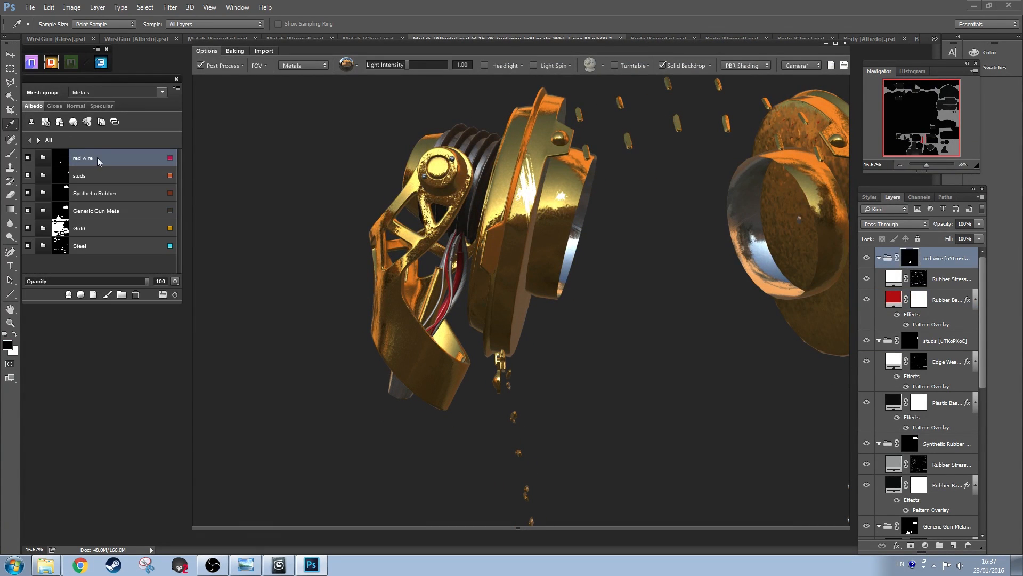
Step: Create a Latex (Blue) material group from the Rubber plastics
click(68, 295)
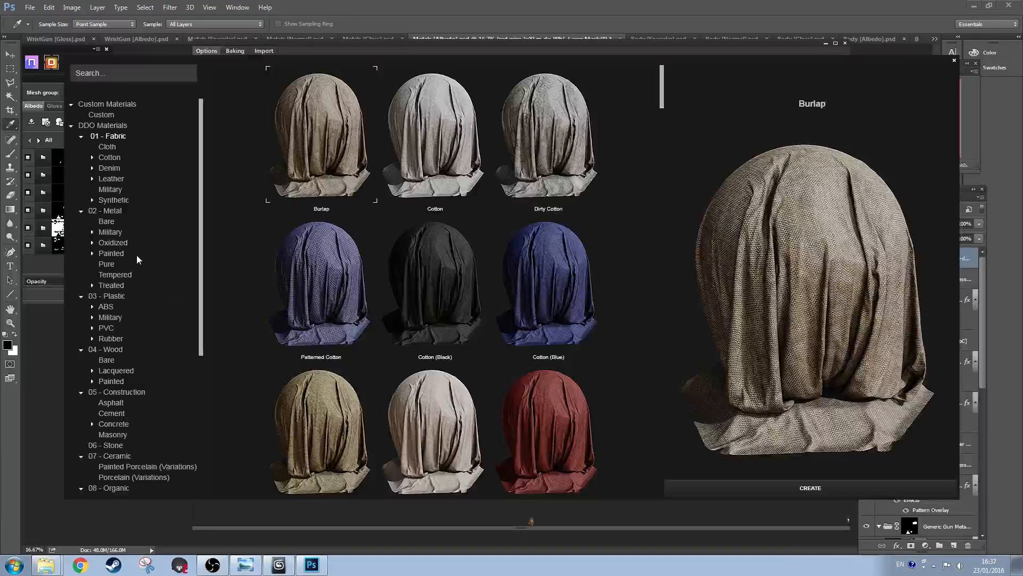
click(111, 338)
click(446, 305)
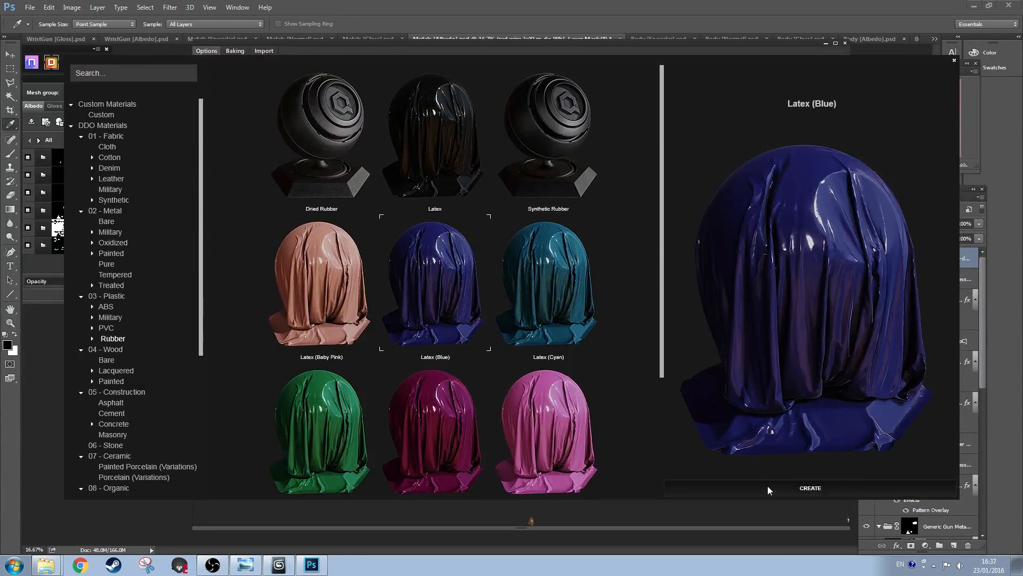
click(767, 485)
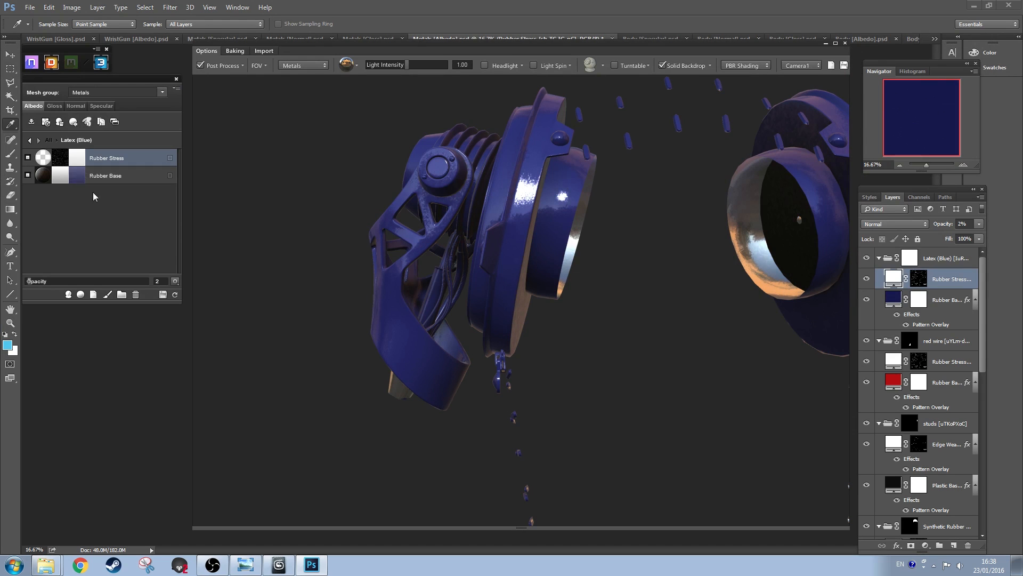
Step: Mask the Latex (Blue) group to the blue wire ID 0A24E9
click(30, 140)
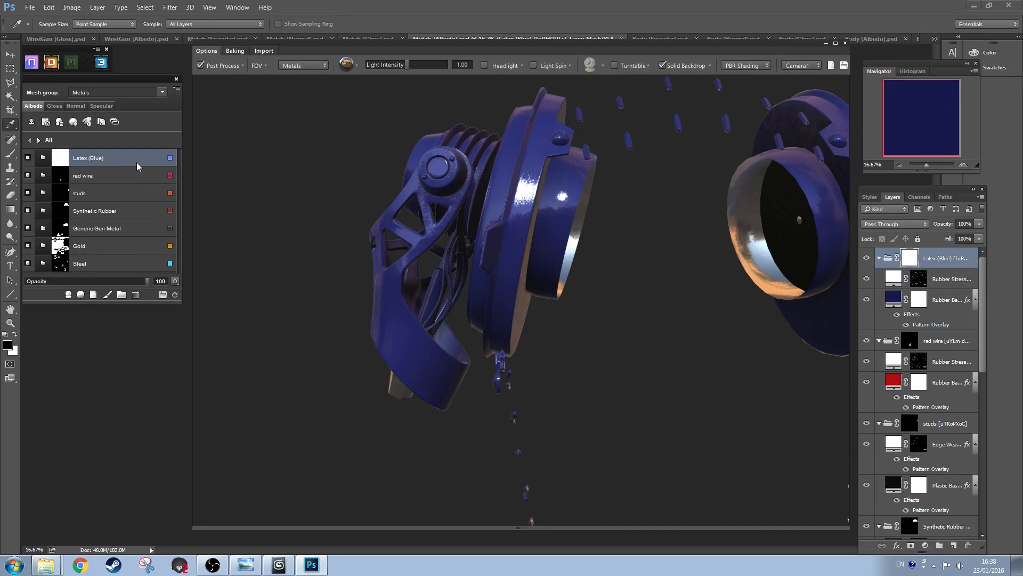
right_click(137, 162)
click(88, 214)
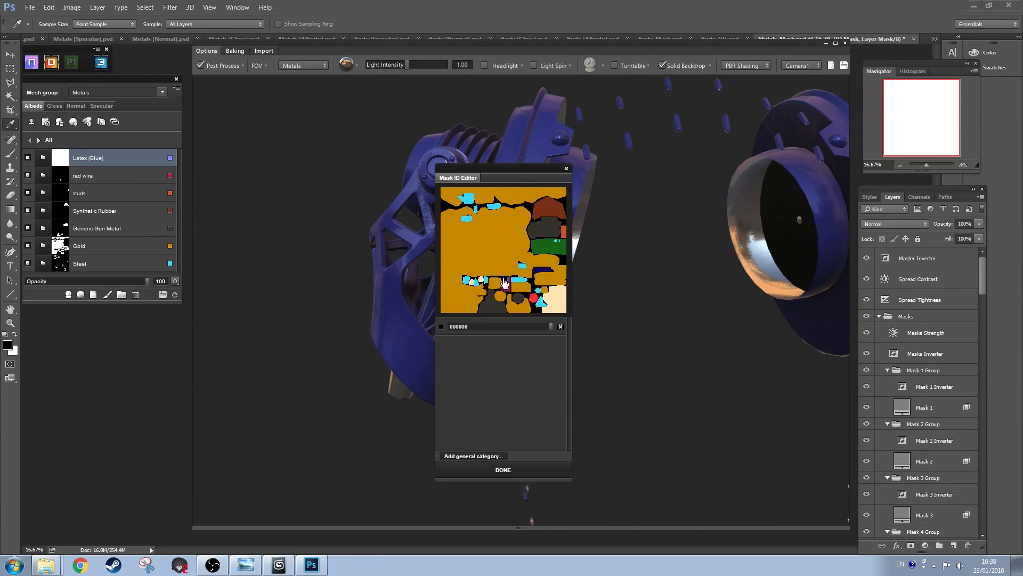
click(504, 279)
click(504, 278)
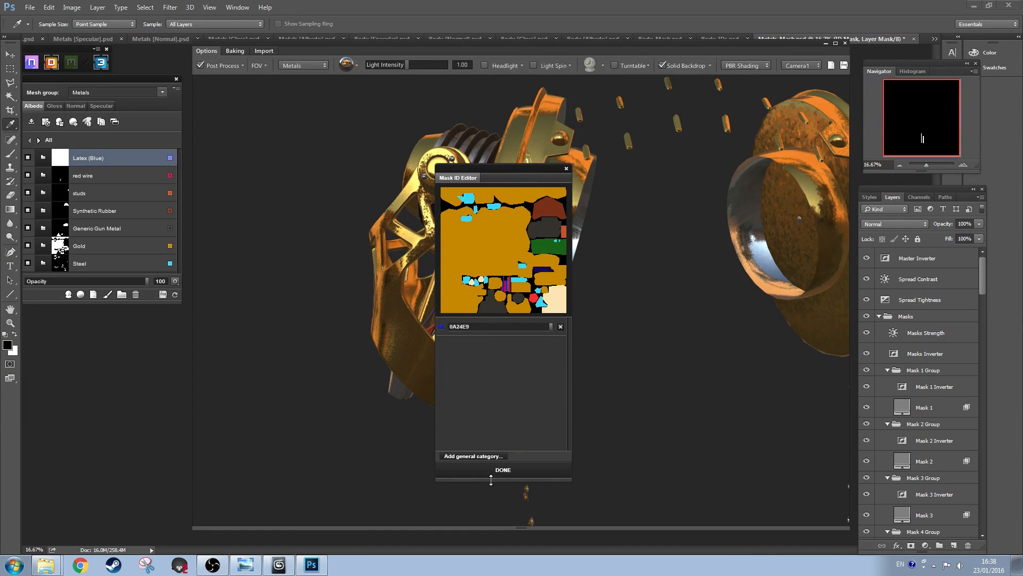
click(490, 477)
Step: Rename the Latex (Blue) group as blue wire
click(103, 154)
text(bl)
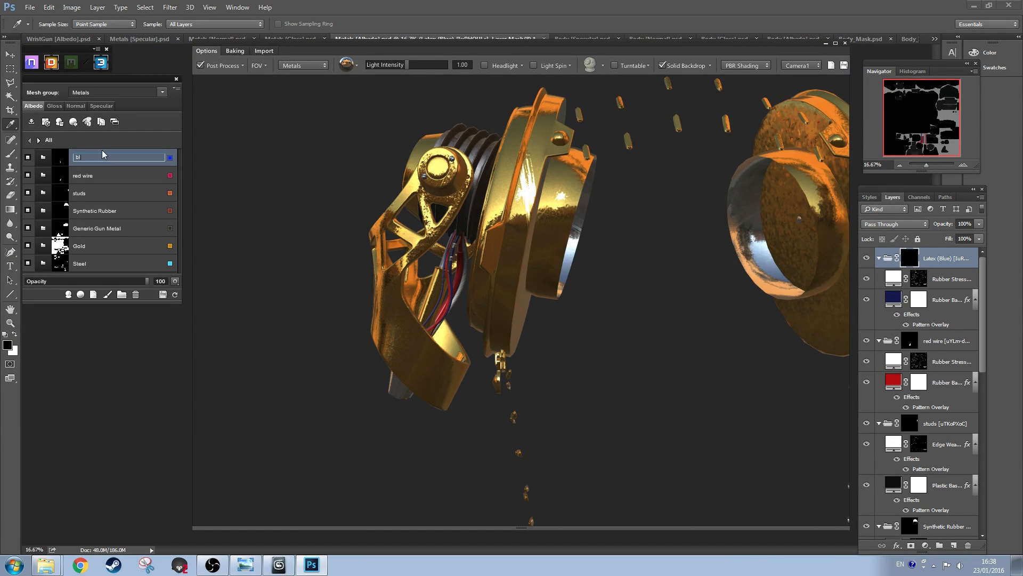
text(ue wire)
key(Return)
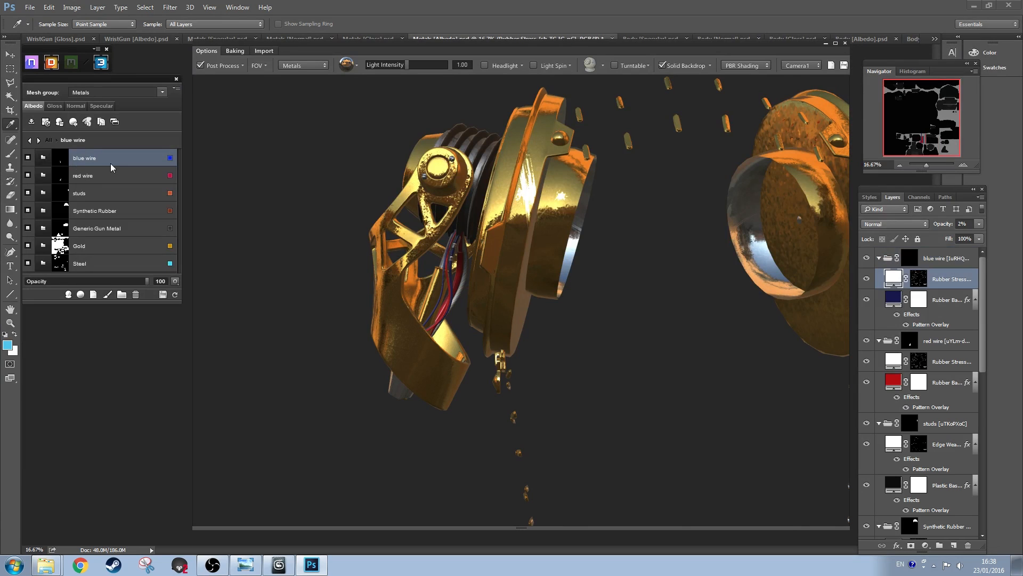
Step: Change the albedo colour of the blue wire group's Rubber Base layer to a brighter blue
double_click(74, 159)
double_click(101, 175)
click(974, 169)
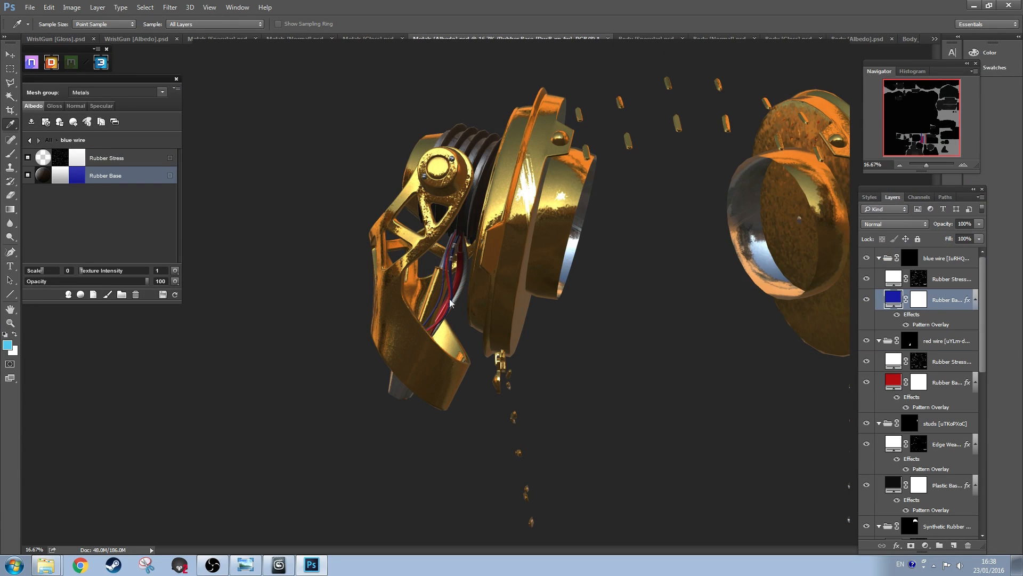
click(30, 140)
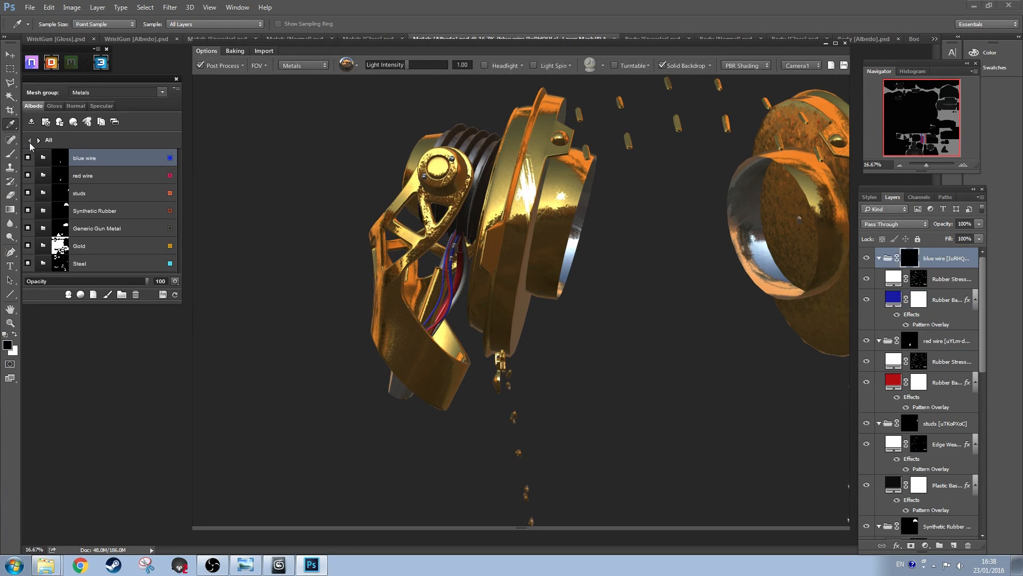
Step: Create a Latex (Yellow) material group from the Rubber plastics
click(68, 295)
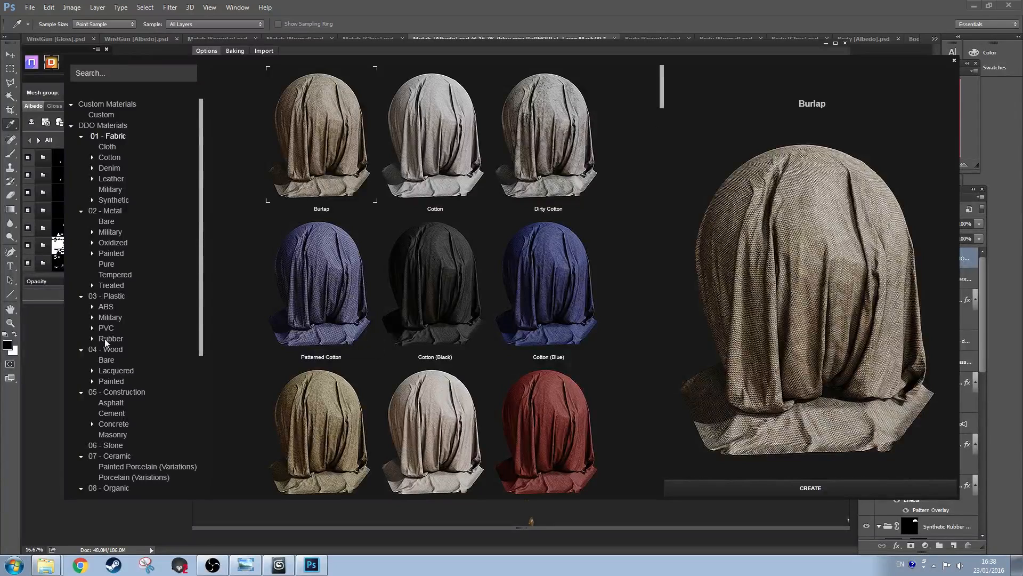
click(112, 338)
scroll(441, 344, down, 3)
click(441, 421)
click(780, 490)
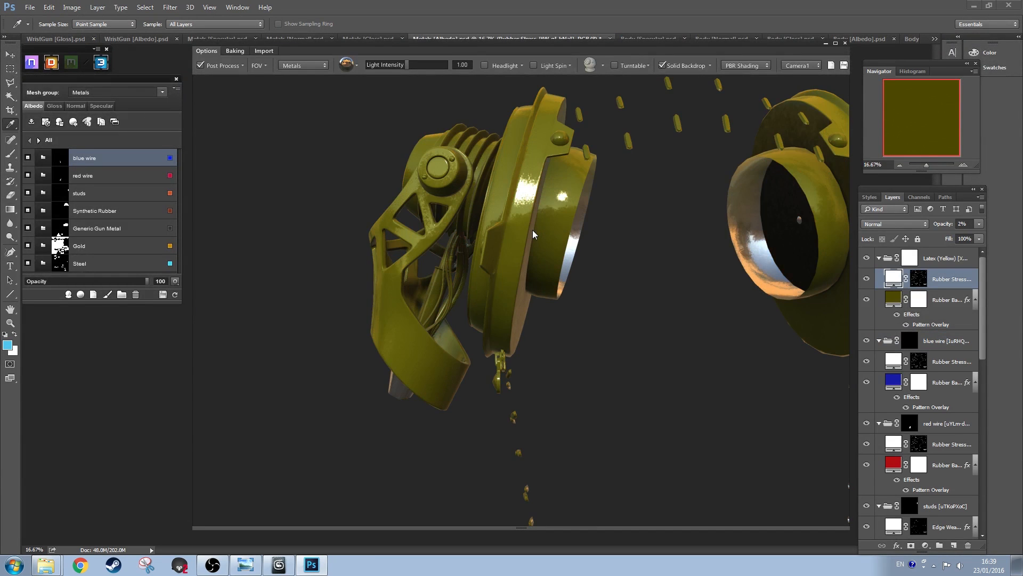
Step: Change the albedo colour of the Latex (Yellow) group's Rubber Base layer to a bright yellow, about #d7dd31
click(59, 176)
click(77, 176)
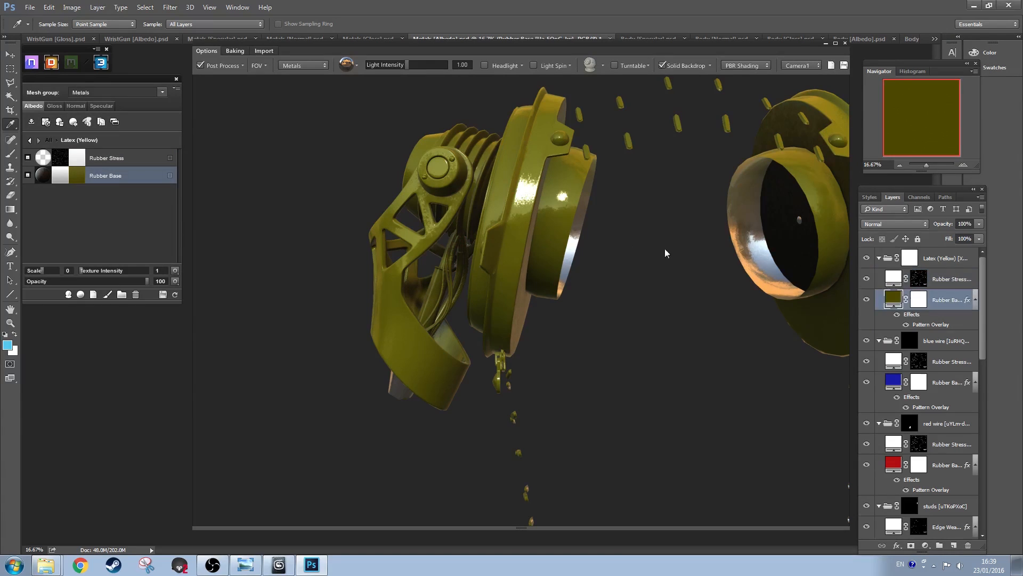
click(850, 203)
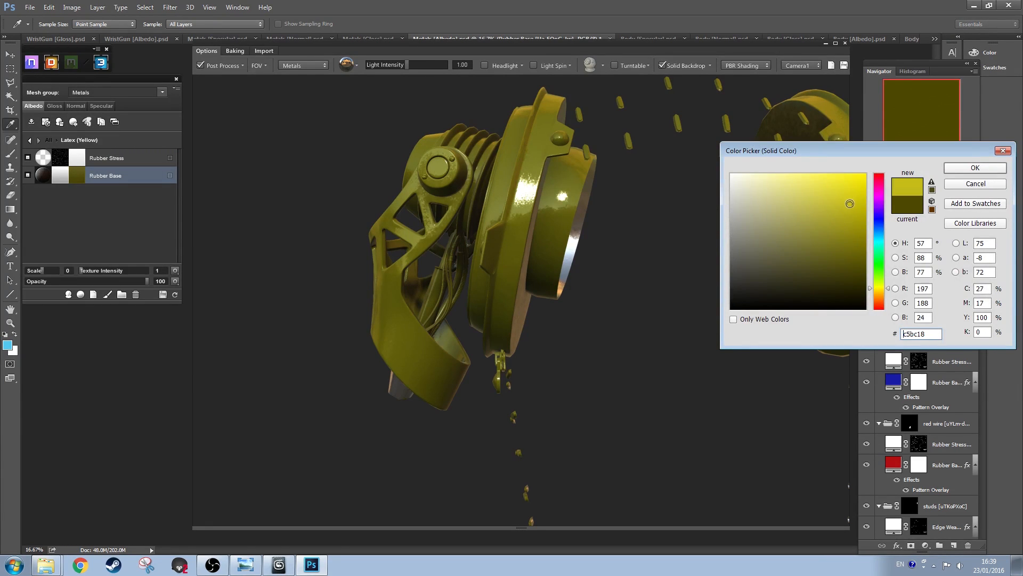
drag(849, 199, 849, 197)
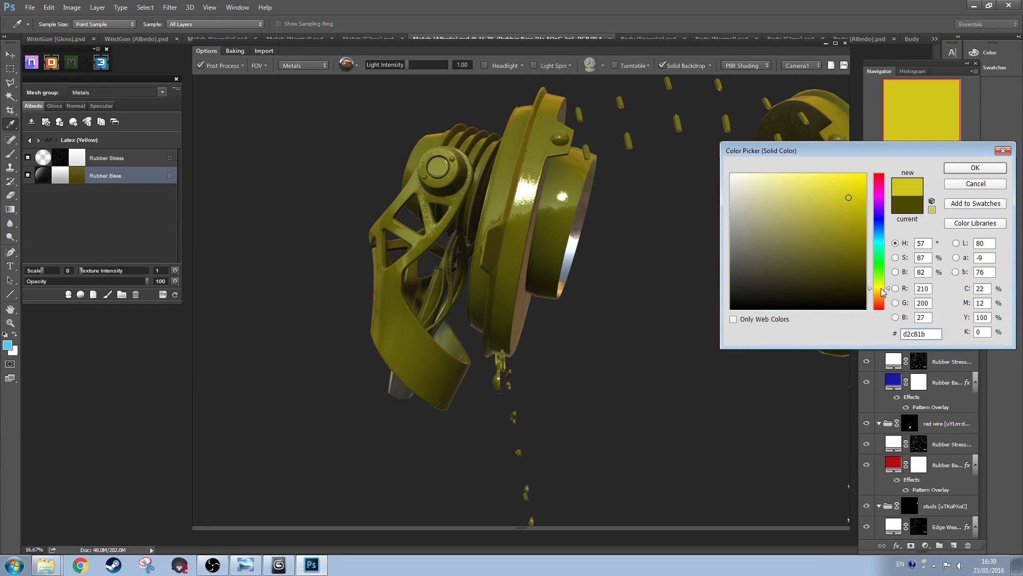
click(834, 189)
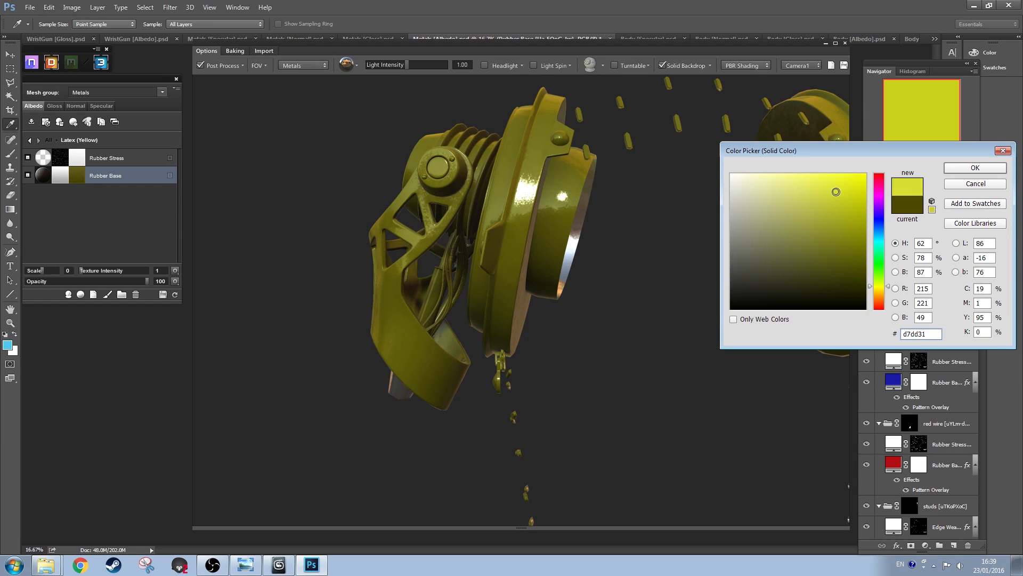
click(961, 169)
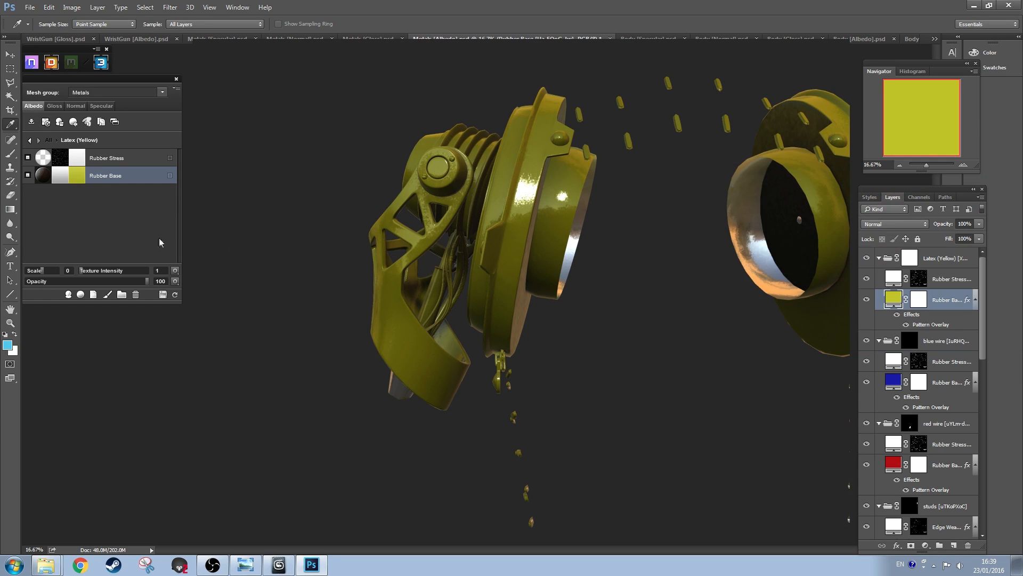
click(31, 139)
Step: Mask the Latex (Yellow) group to the grey colour ID 575757
right_click(52, 157)
click(91, 204)
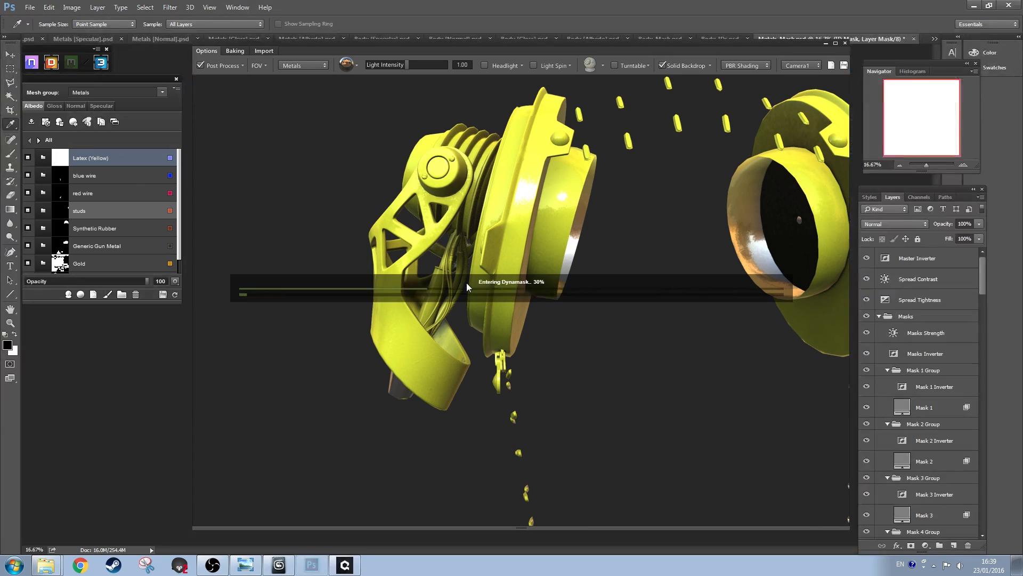
click(496, 274)
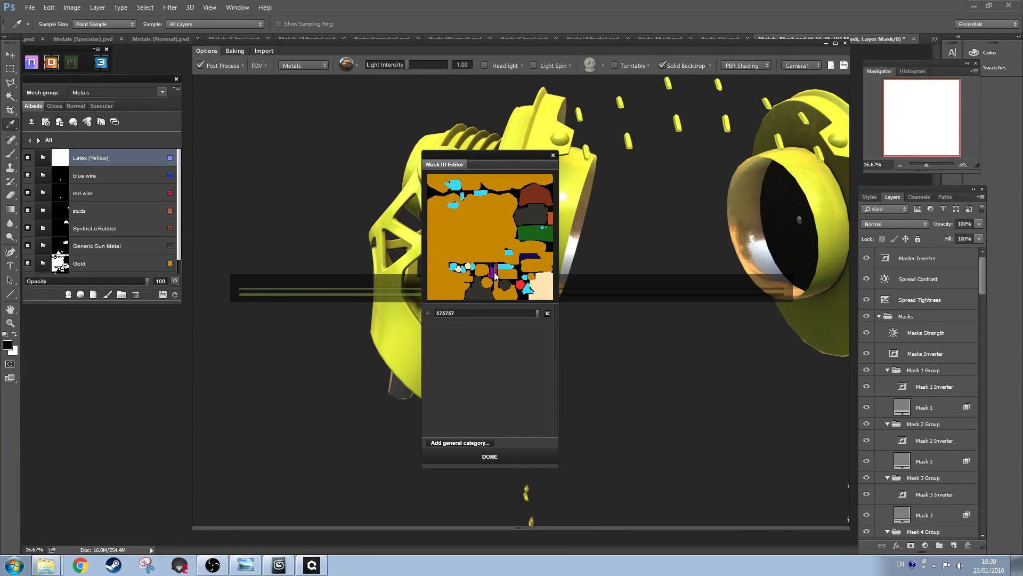
click(491, 456)
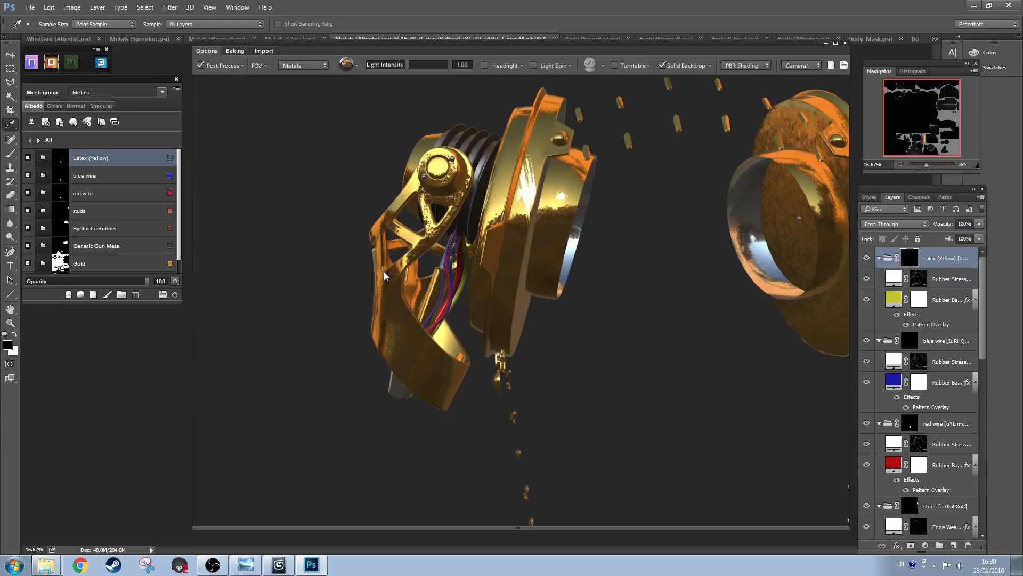
Step: Change the albedo colour of the Latex (Yellow) group's Rubber Base layer to near-black, about #21211f
double_click(135, 160)
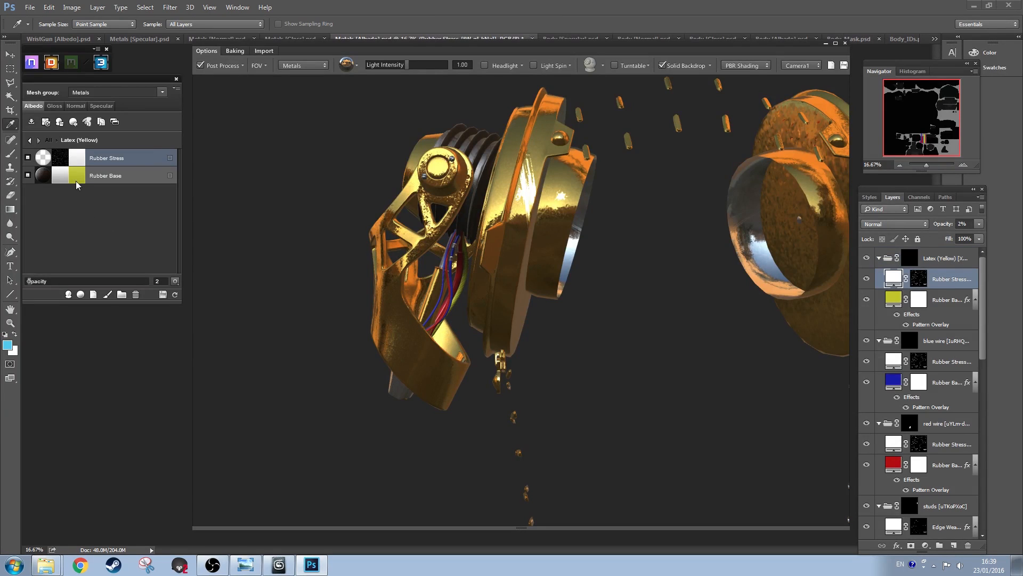
double_click(75, 180)
click(748, 290)
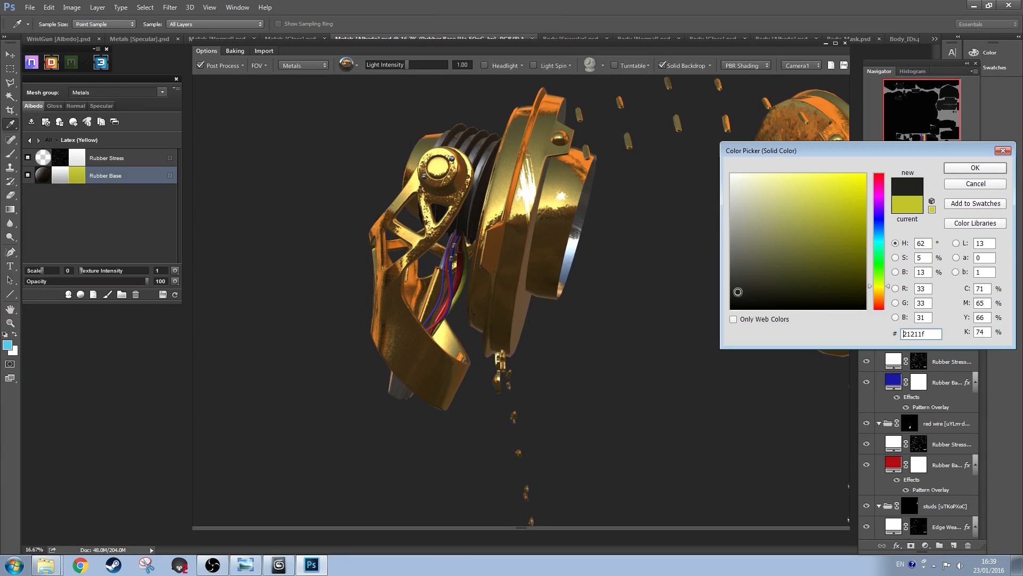
click(959, 169)
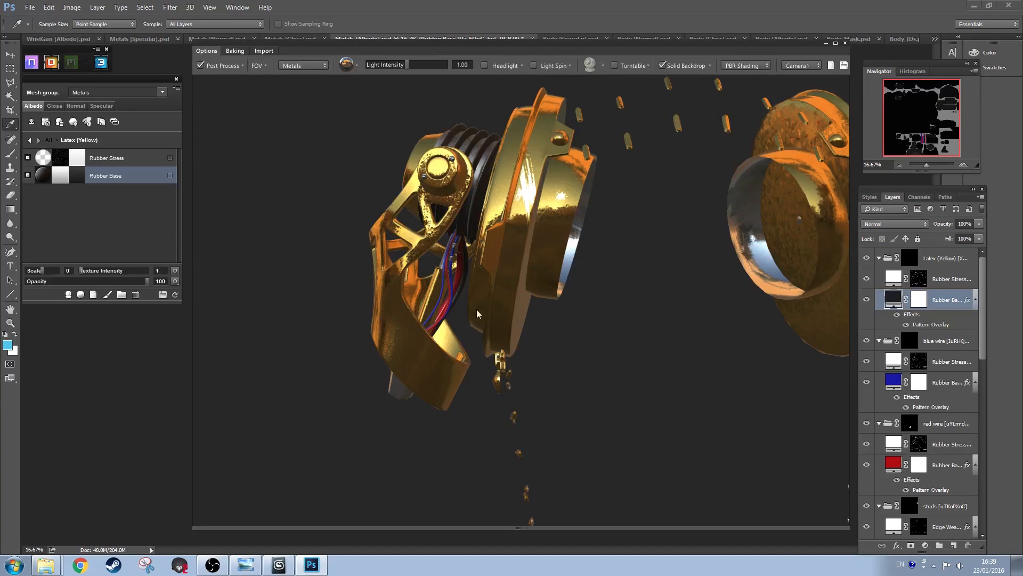
Step: Rename the Latex (Yellow) group as black wire
mouse_move(438, 293)
mouse_down()
mouse_move(728, 296)
mouse_move(770, 279)
mouse_move(274, 309)
mouse_move(602, 324)
mouse_move(391, 322)
mouse_move(497, 320)
mouse_move(467, 307)
mouse_move(486, 293)
mouse_move(440, 286)
mouse_up()
scroll(474, 293, up, 5)
click(29, 140)
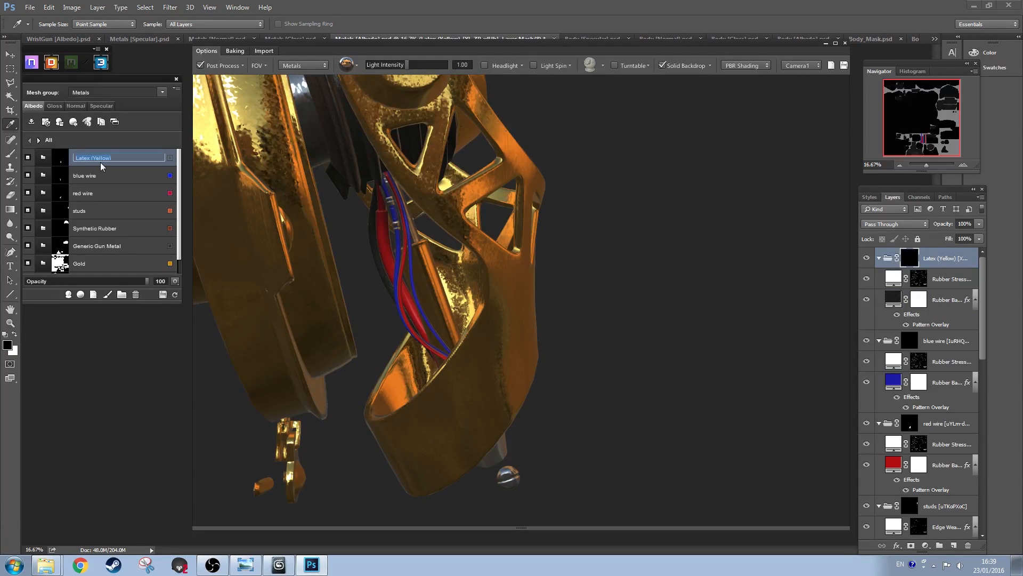
click(100, 162)
text(black wire)
key(Return)
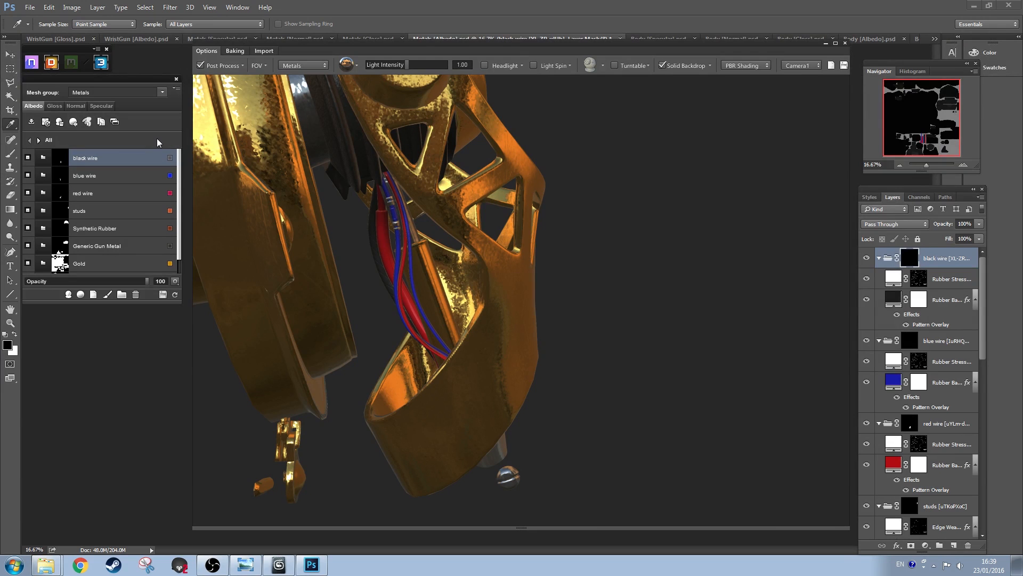
click(176, 89)
click(69, 136)
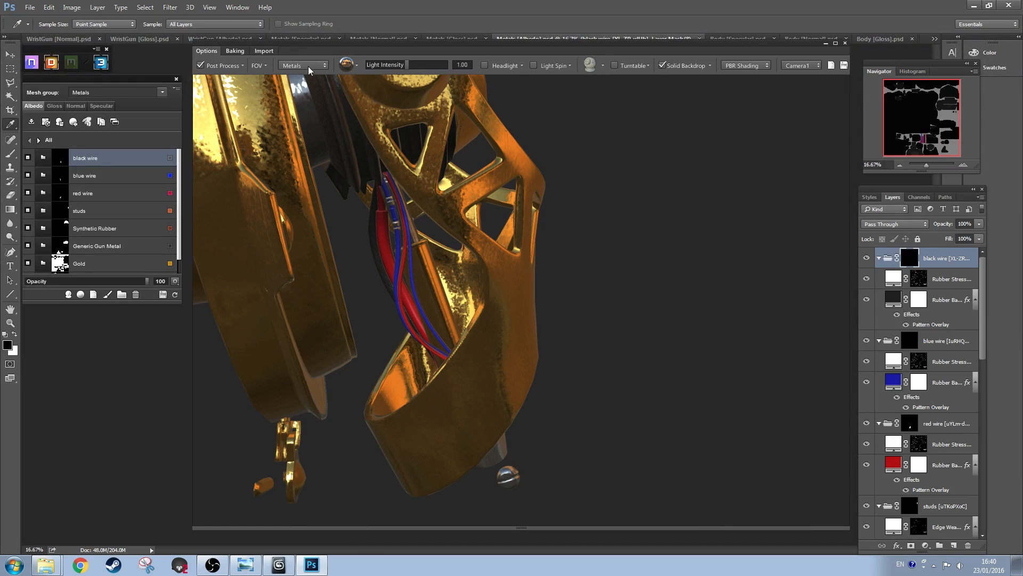
Step: Show all mesh groups in the 3D preview and examine the whole character from the shoulders to the legs
click(308, 66)
click(299, 80)
scroll(442, 347, down, 5)
mouse_move(523, 333)
mouse_down()
mouse_move(481, 353)
mouse_move(456, 336)
mouse_move(548, 330)
mouse_move(537, 325)
mouse_up()
scroll(538, 337, up, 3)
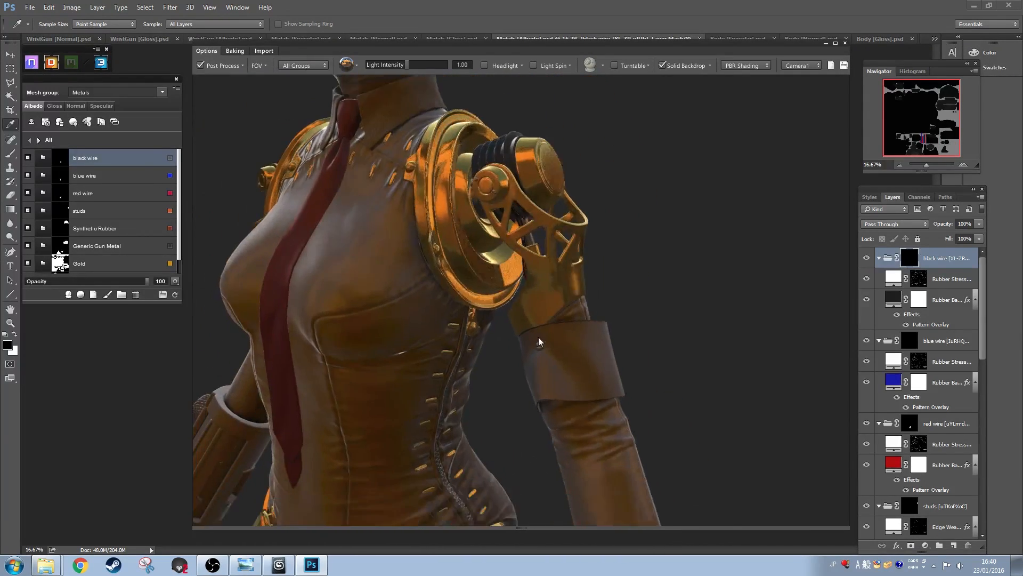
scroll(528, 337, down, 5)
drag(436, 324, 501, 321)
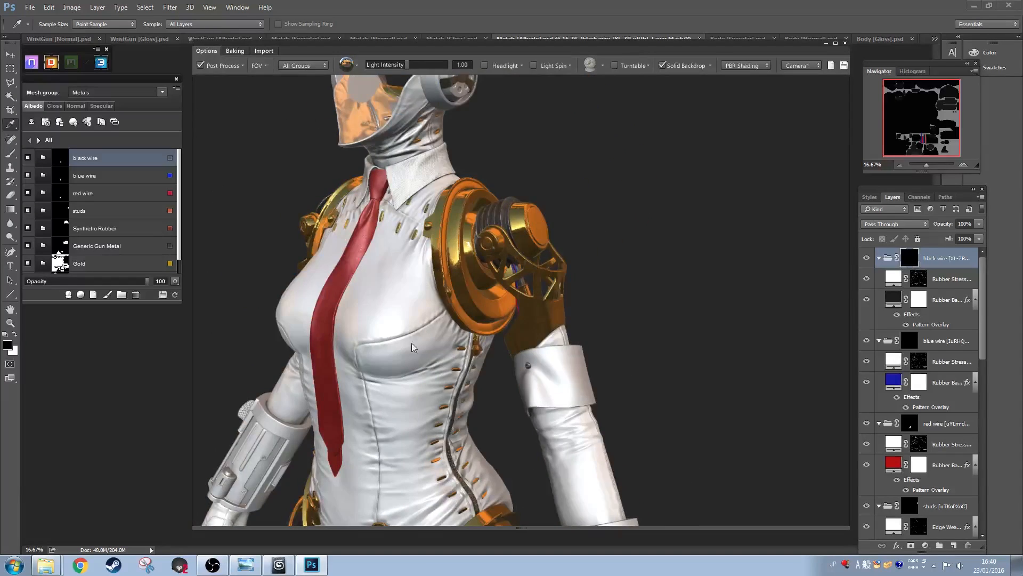
drag(412, 343, 475, 338)
scroll(474, 338, down, 8)
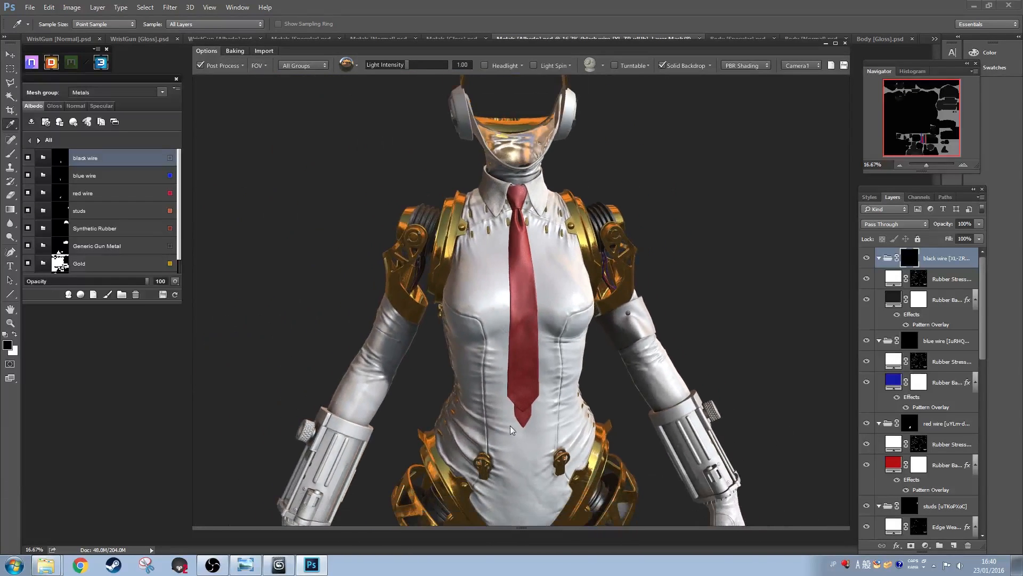
drag(499, 387, 499, 332)
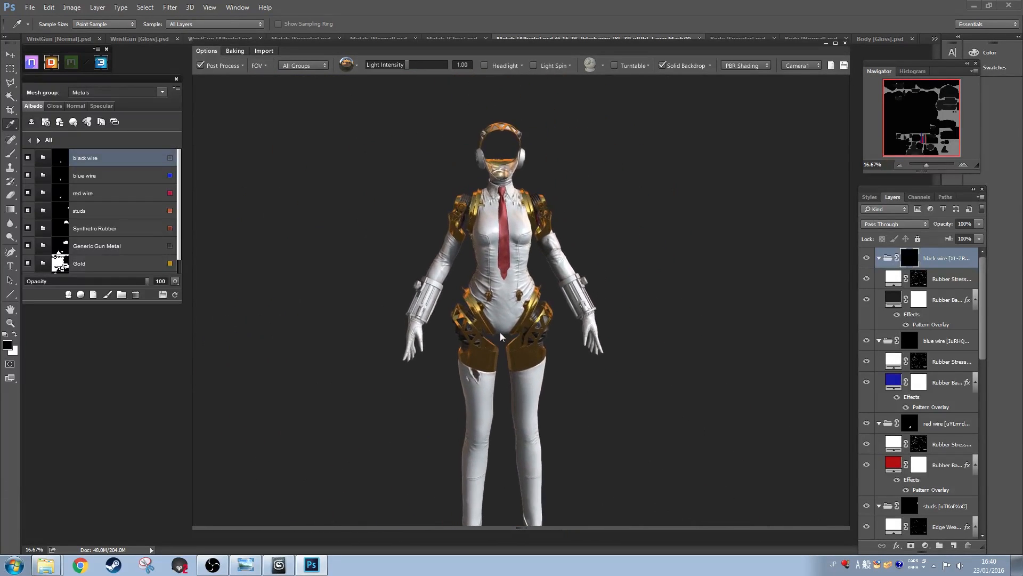
scroll(500, 331, up, 3)
drag(536, 373, 538, 324)
Step: Search the material library for steel and create a Steel material group in the Metals mesh group
click(46, 154)
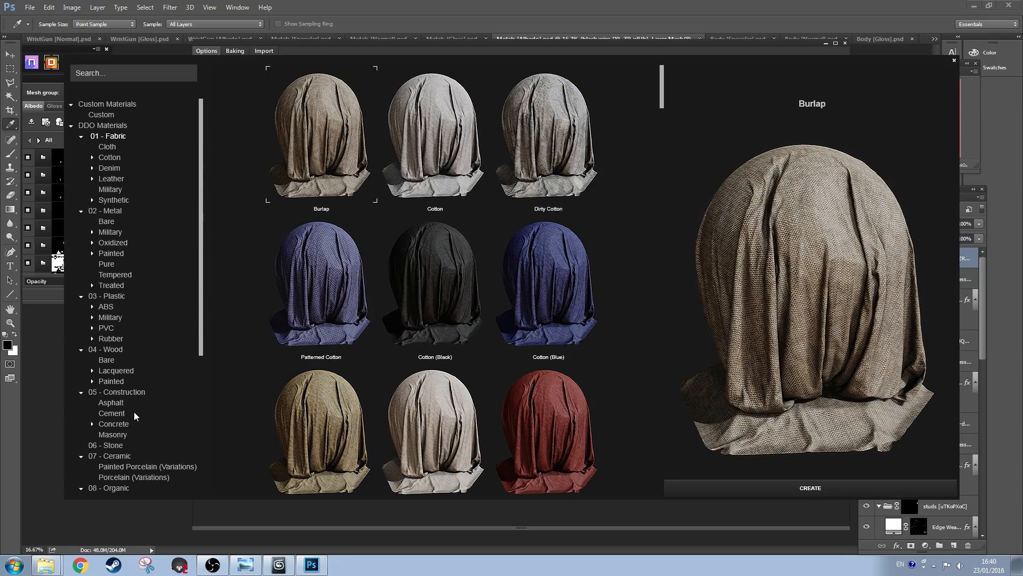
click(117, 275)
click(117, 286)
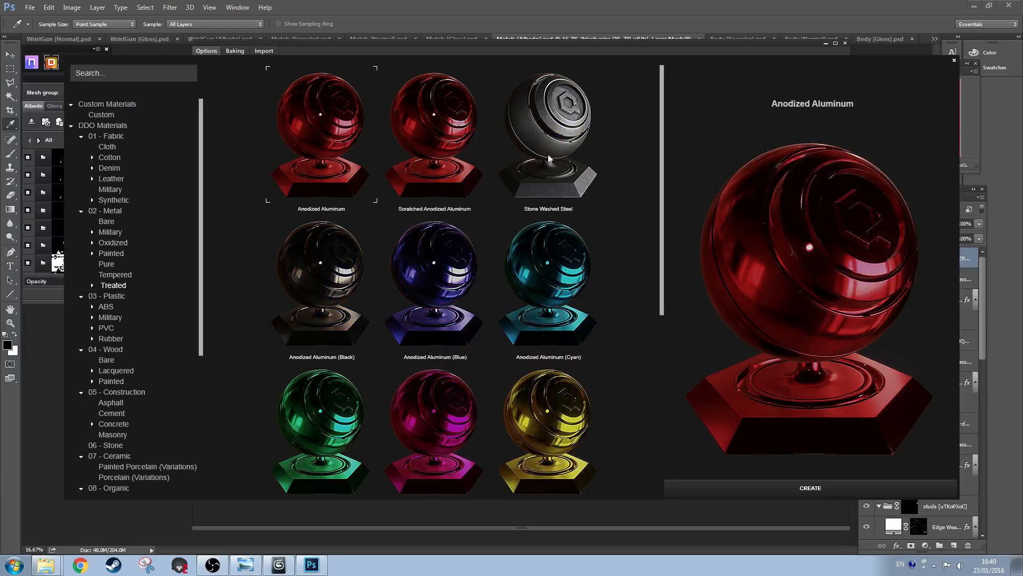
mouse_move(560, 135)
scroll(485, 326, down, 6)
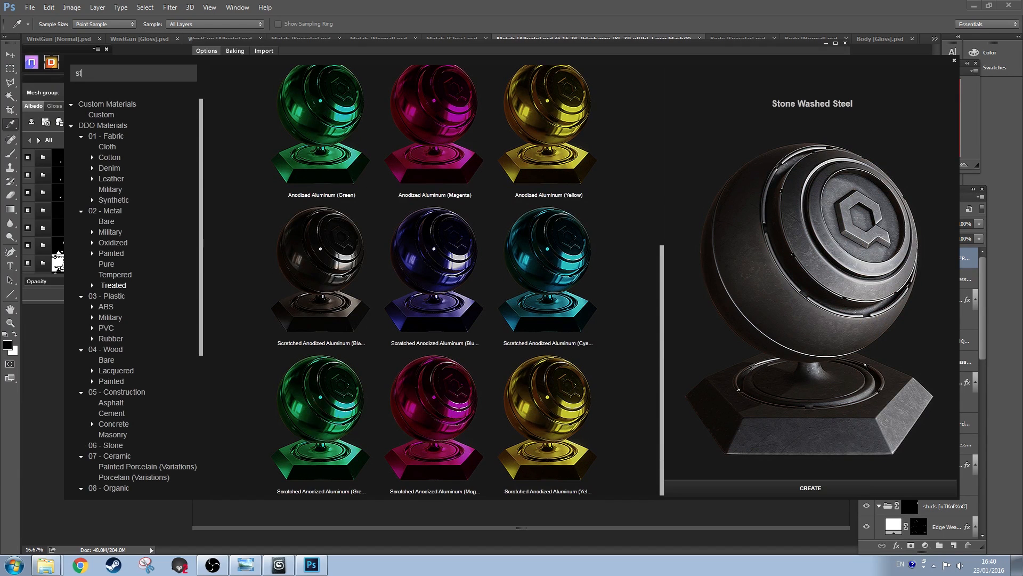
key(Return)
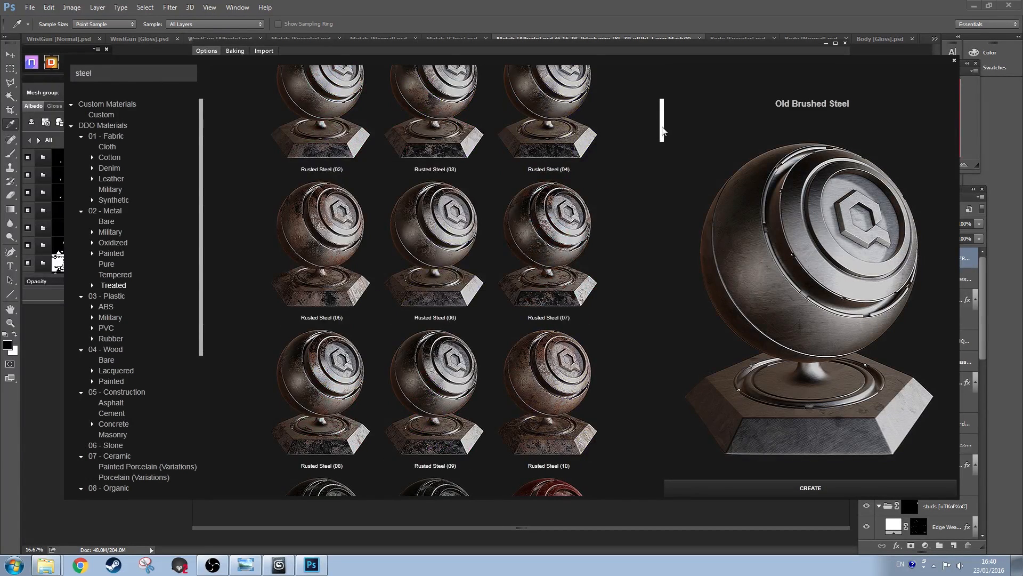
drag(662, 131, 659, 96)
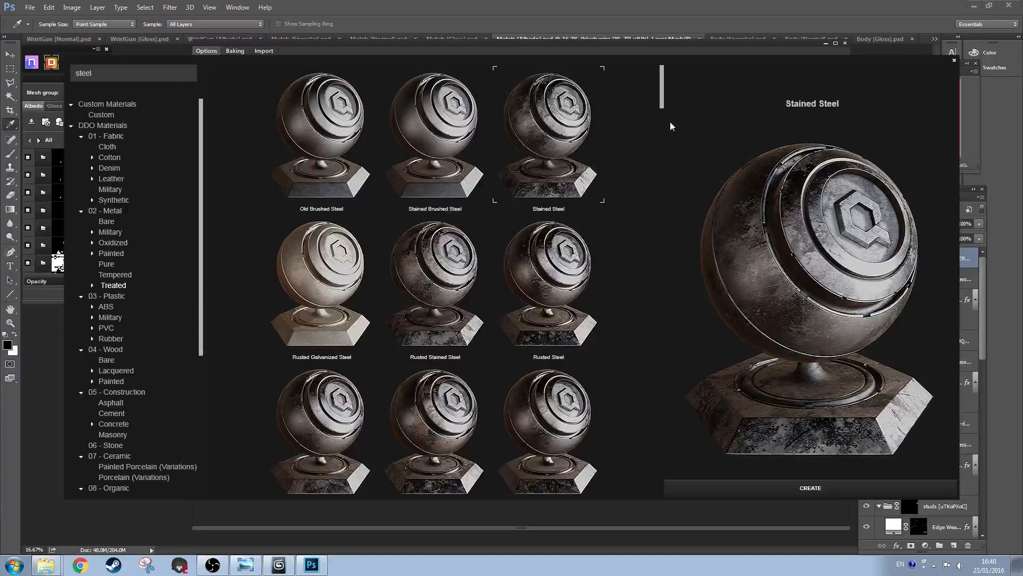
drag(660, 104, 650, 477)
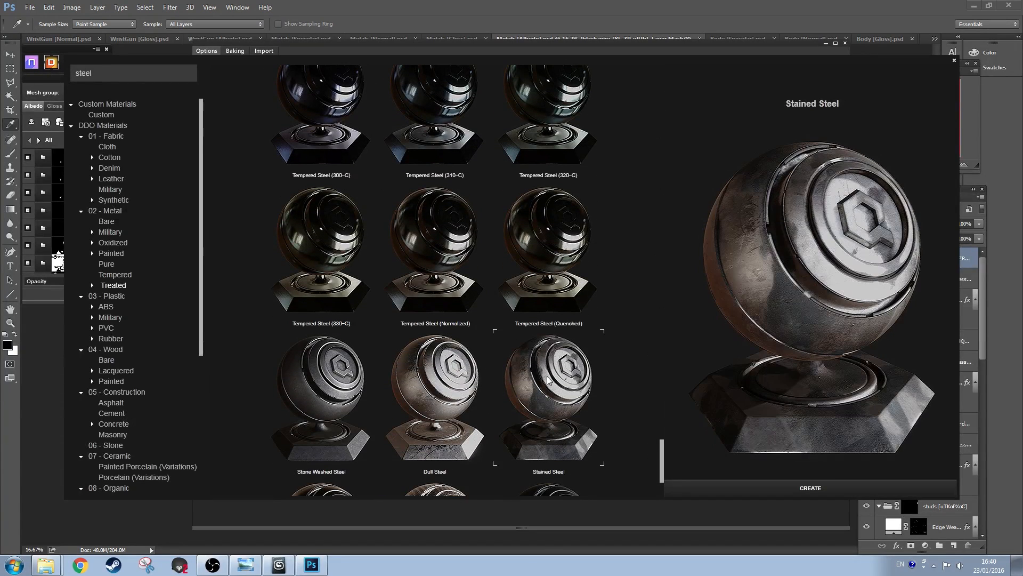
scroll(549, 379, down, 3)
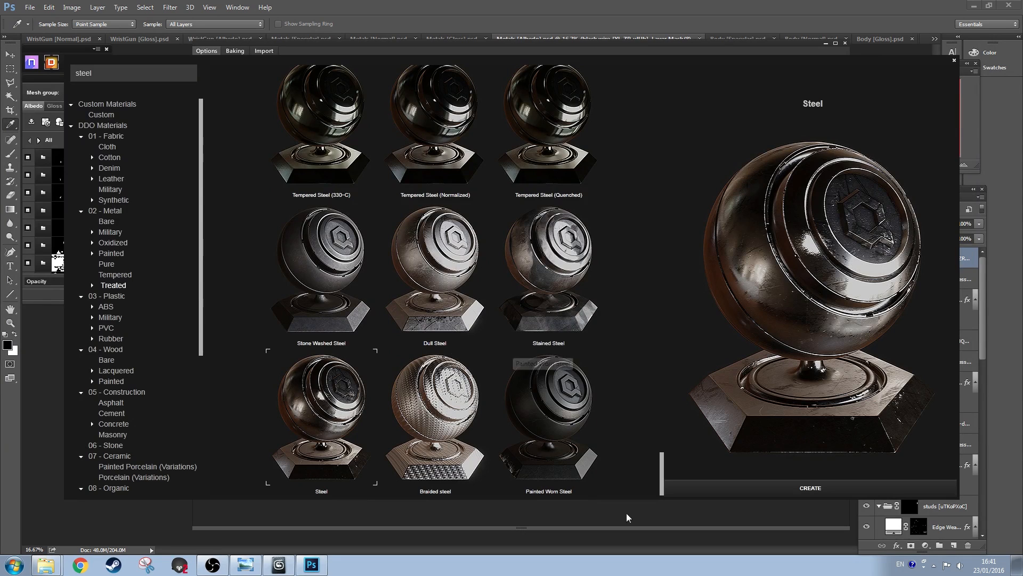
click(750, 490)
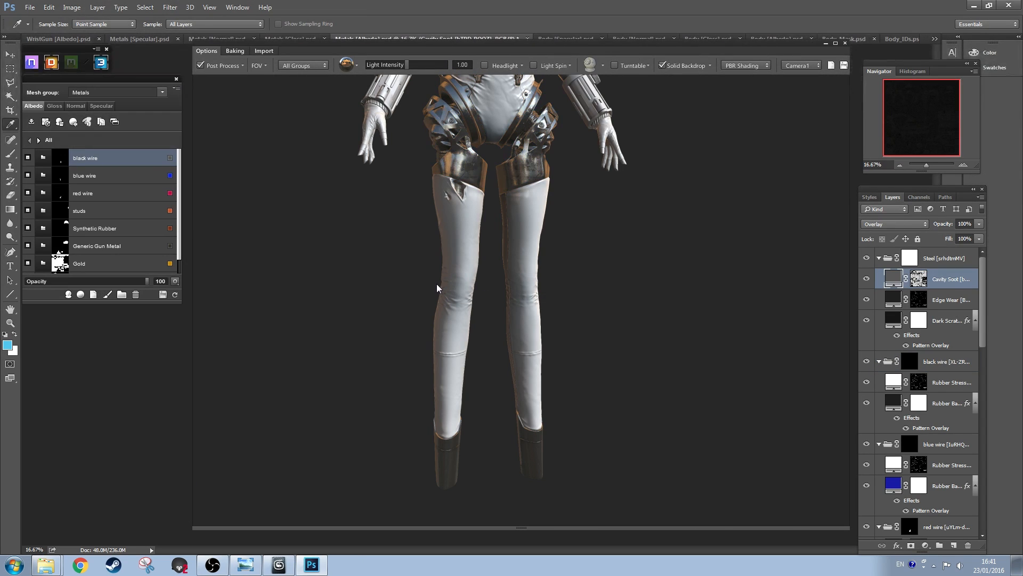
Step: Rename the Steel group as feet and mask it to the green colour ID 106418
click(29, 140)
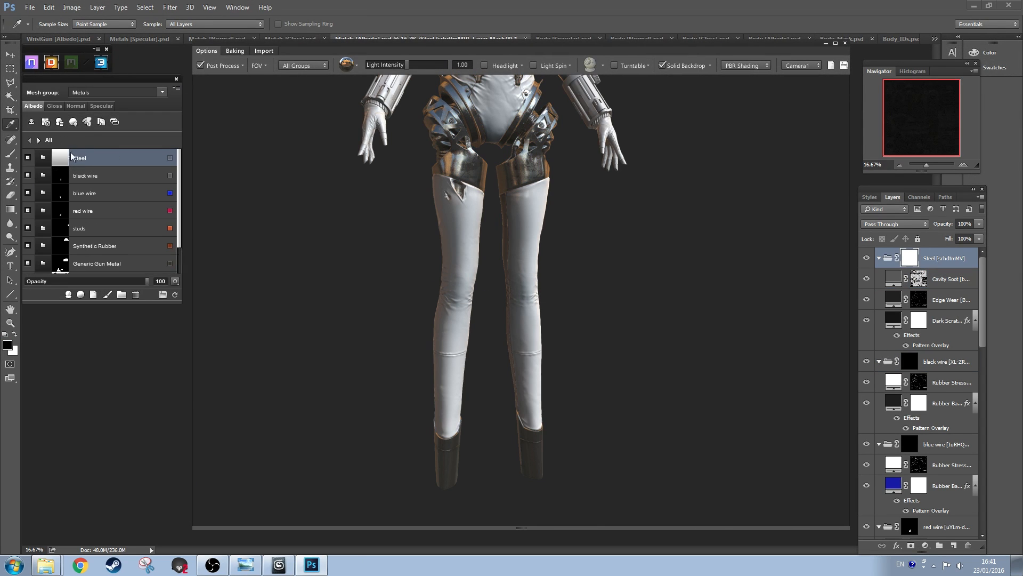
key(Return)
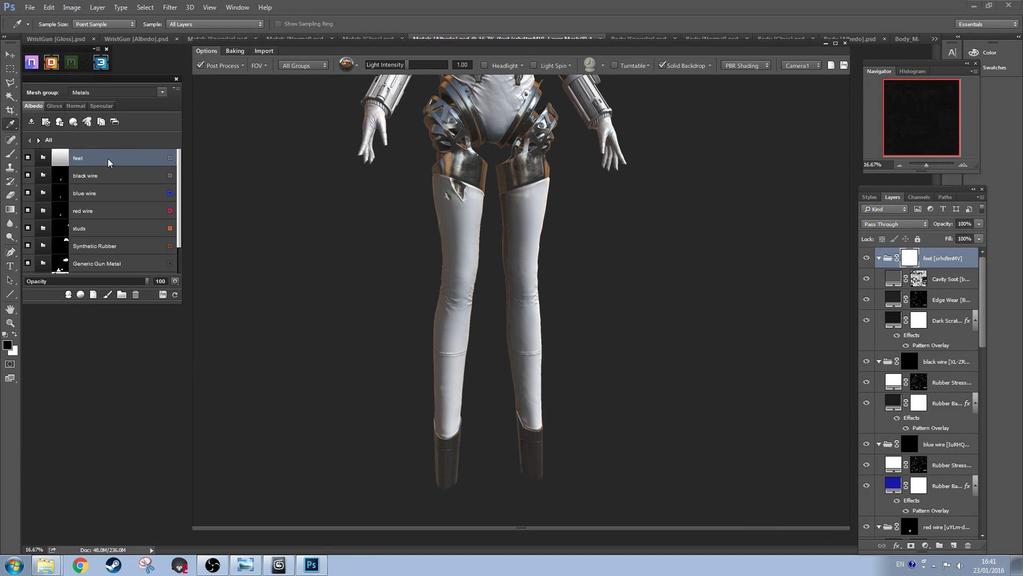
right_click(133, 163)
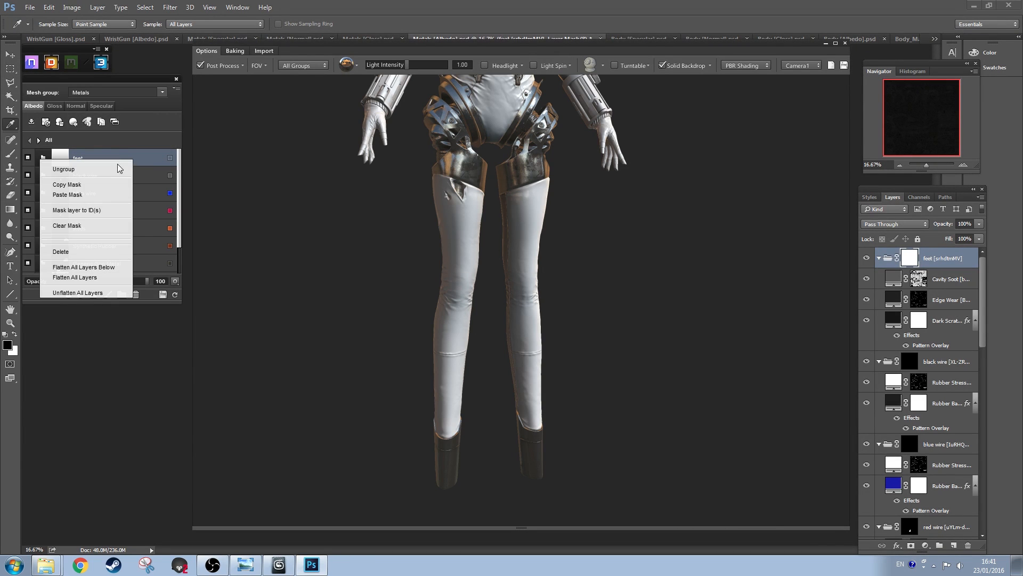
click(88, 211)
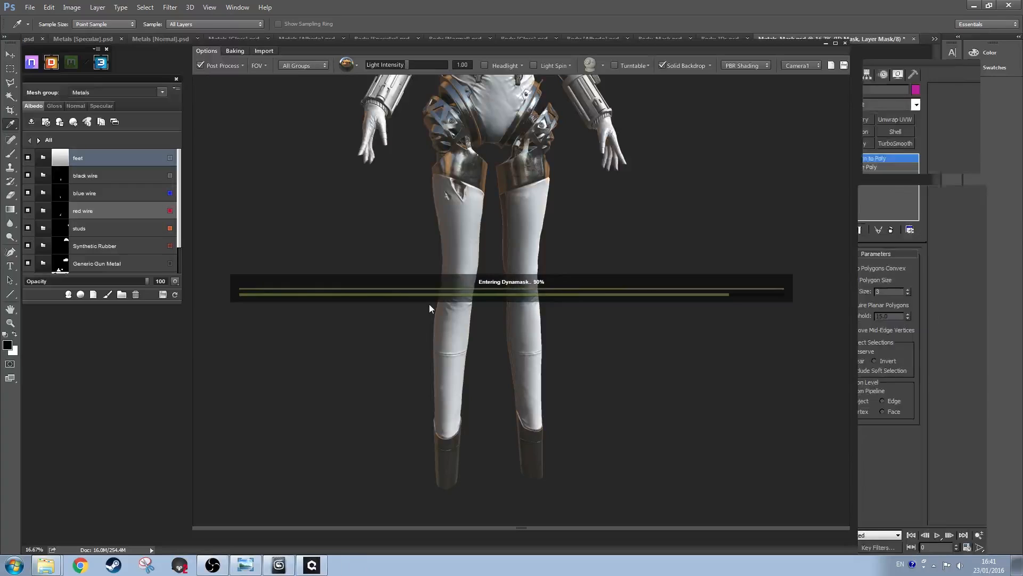
click(564, 262)
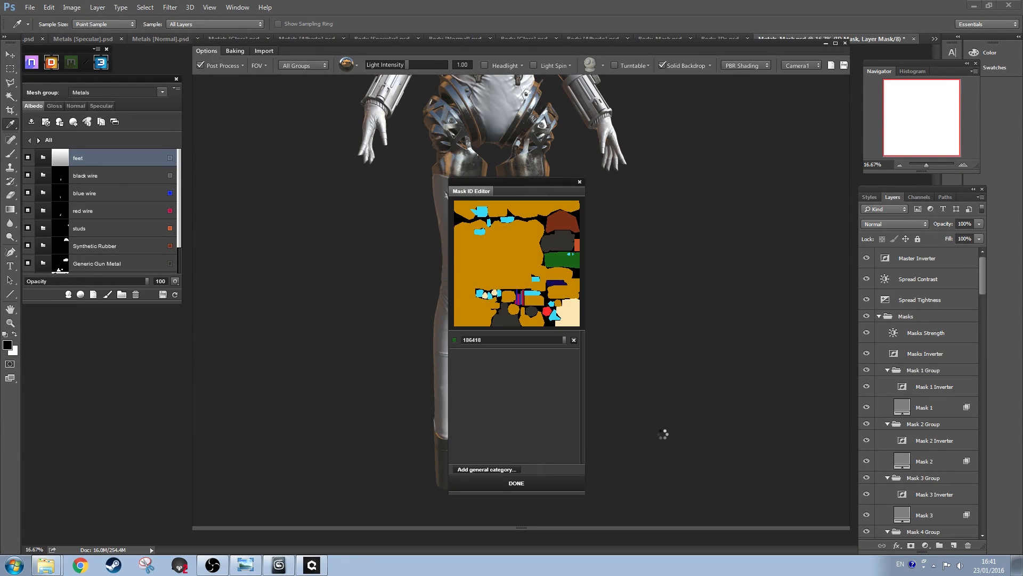
click(524, 483)
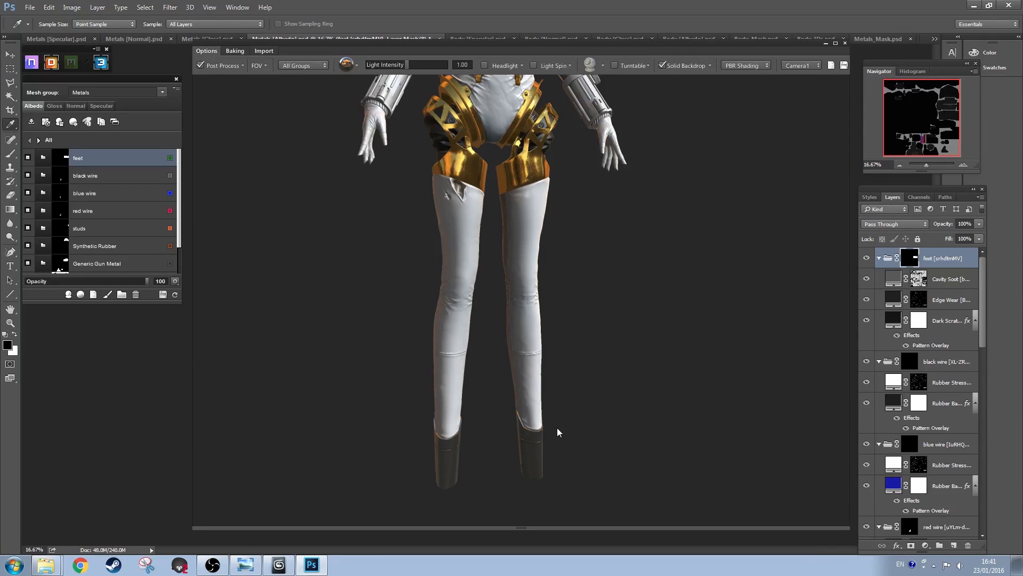
Step: Set the specular colour of the feet group's Dark Scratched Metal layer to a mid grey, #979797
key(alt+shift)
drag(551, 420, 579, 258)
scroll(557, 271, up, 5)
drag(548, 371, 510, 320)
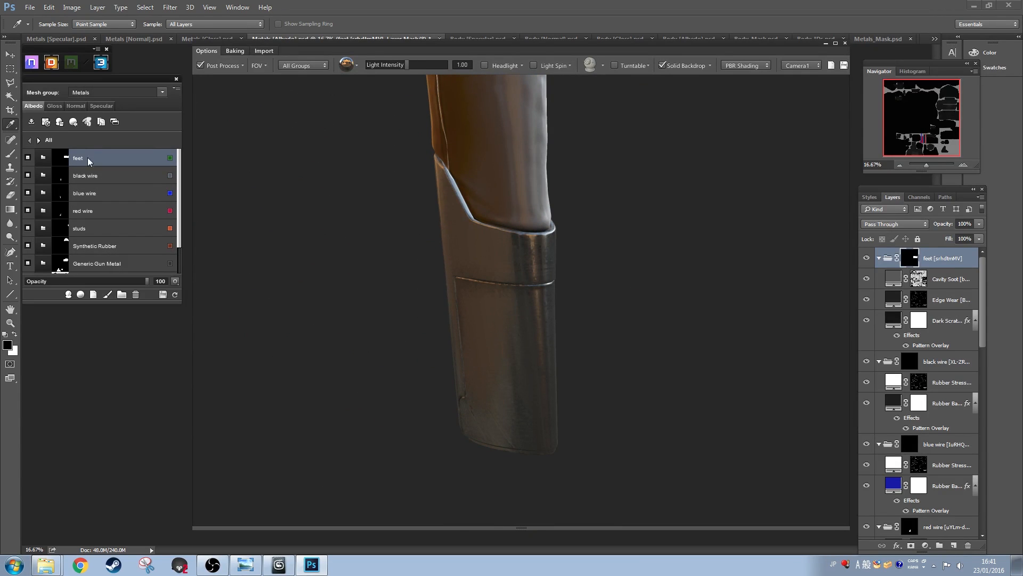
click(101, 107)
click(43, 160)
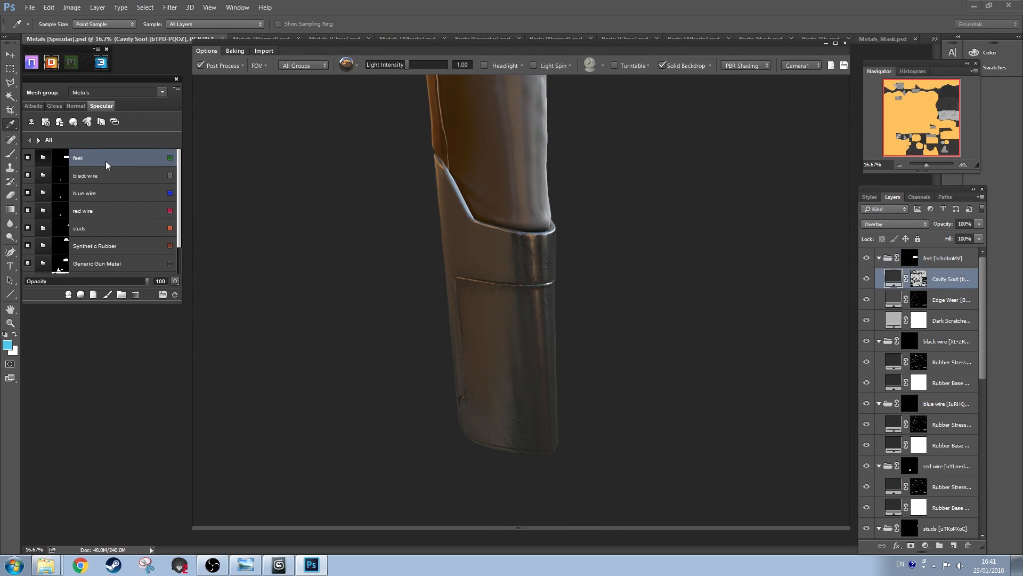
click(137, 195)
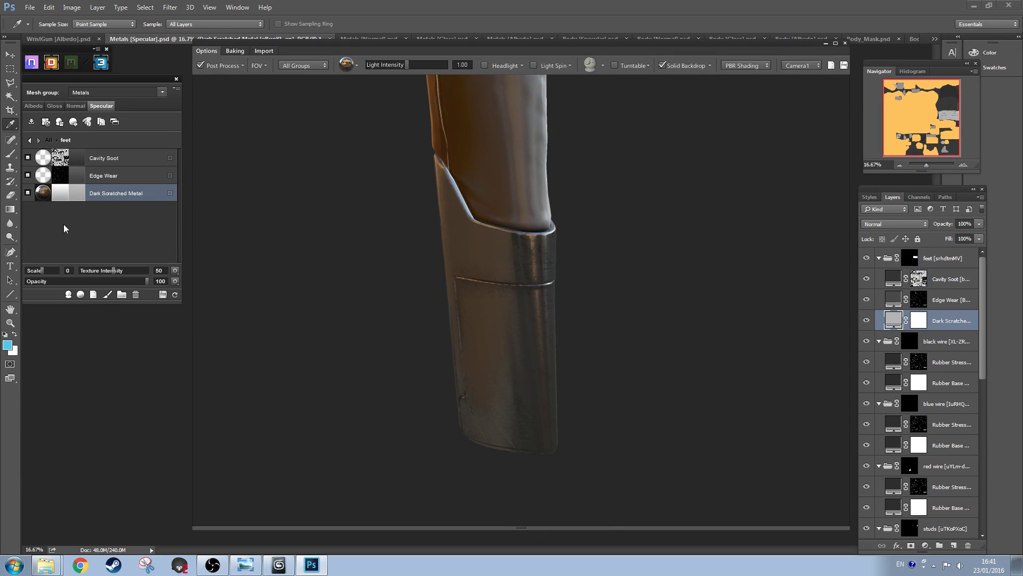
drag(743, 231, 718, 229)
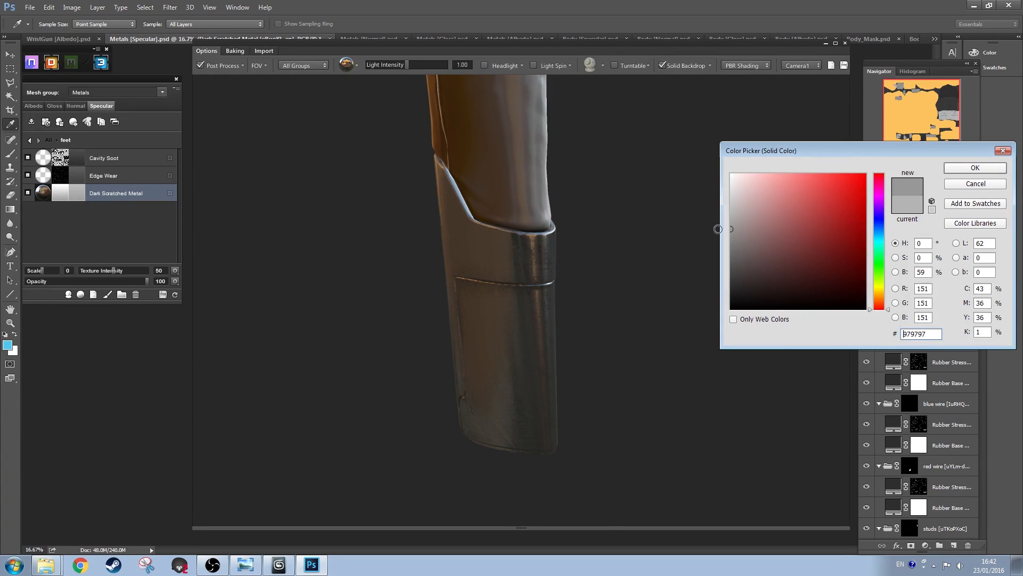
click(976, 168)
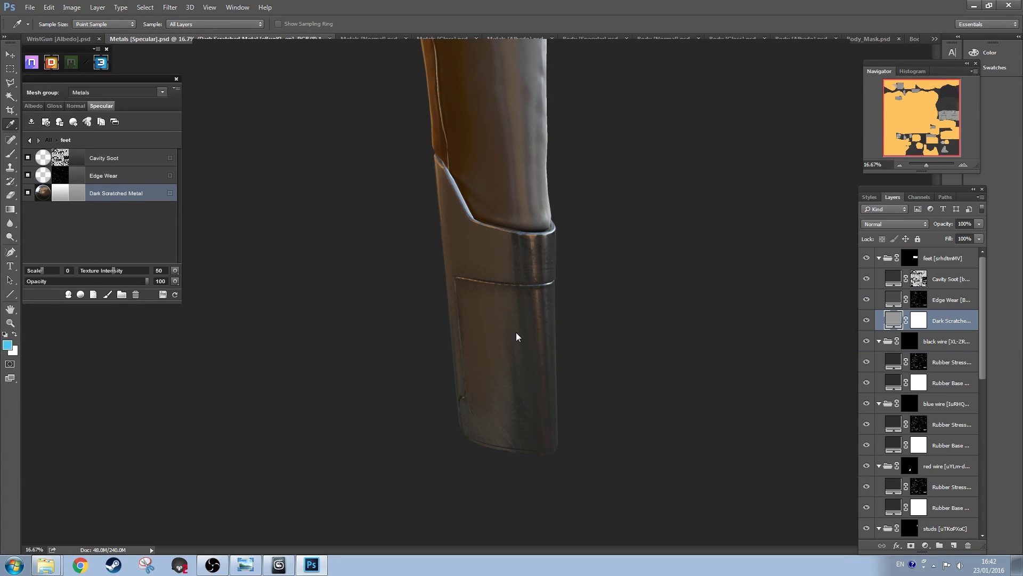
Step: Adjust the specular colour of the Synthetic Rubber group's Rubber Base layer
drag(516, 332, 520, 357)
scroll(518, 356, down, 5)
drag(513, 249, 536, 235)
drag(532, 305, 439, 364)
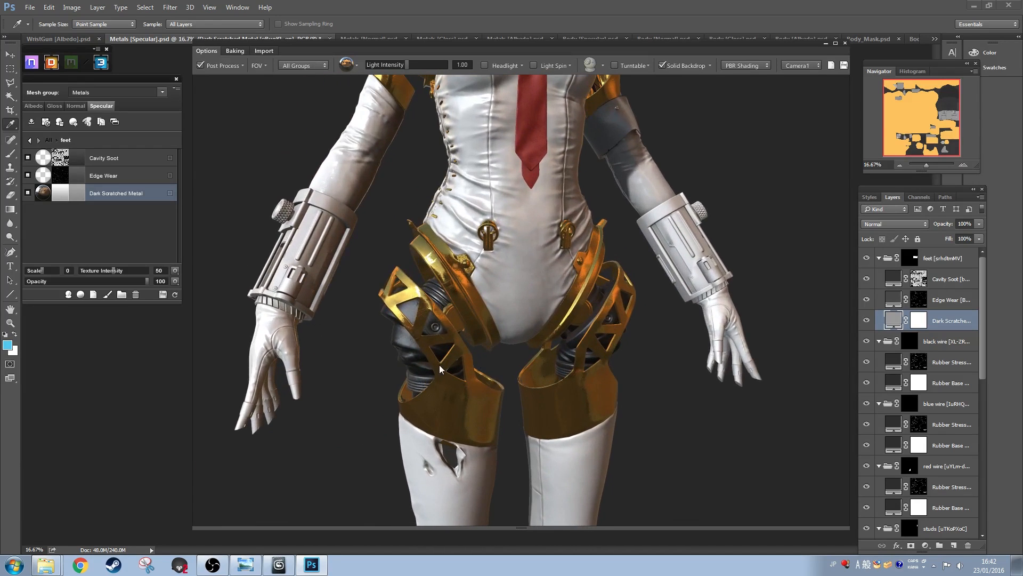
click(30, 140)
scroll(96, 232, down, 2)
double_click(119, 215)
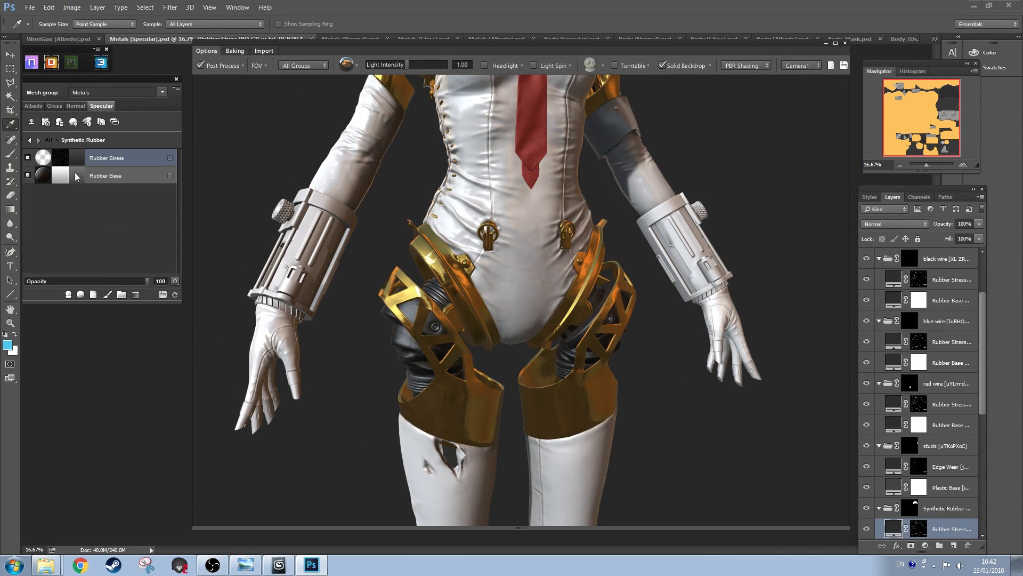
click(78, 177)
click(974, 168)
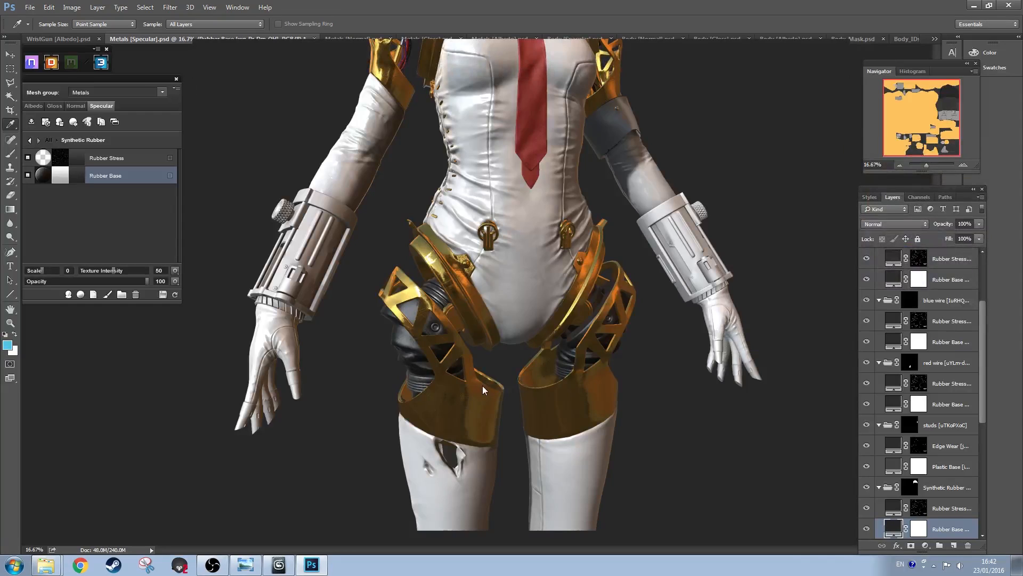
Step: Inspect the gold, rubber and metal materials on the character's legs, torso, shoulders and headphones from several angles
drag(481, 384, 575, 333)
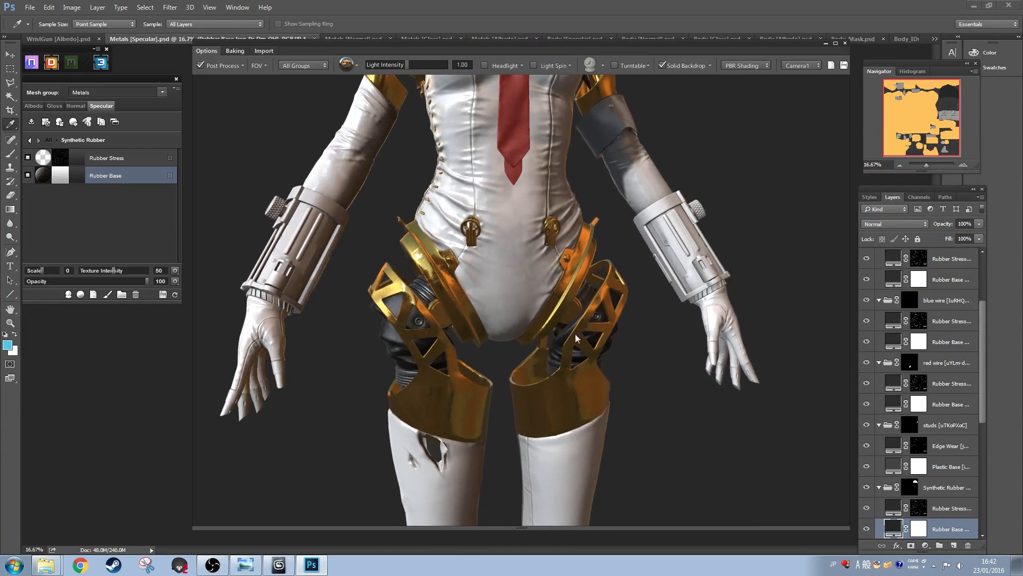
drag(560, 203, 552, 298)
scroll(552, 299, down, 3)
scroll(515, 287, up, 2)
drag(519, 219, 546, 308)
scroll(546, 308, up, 3)
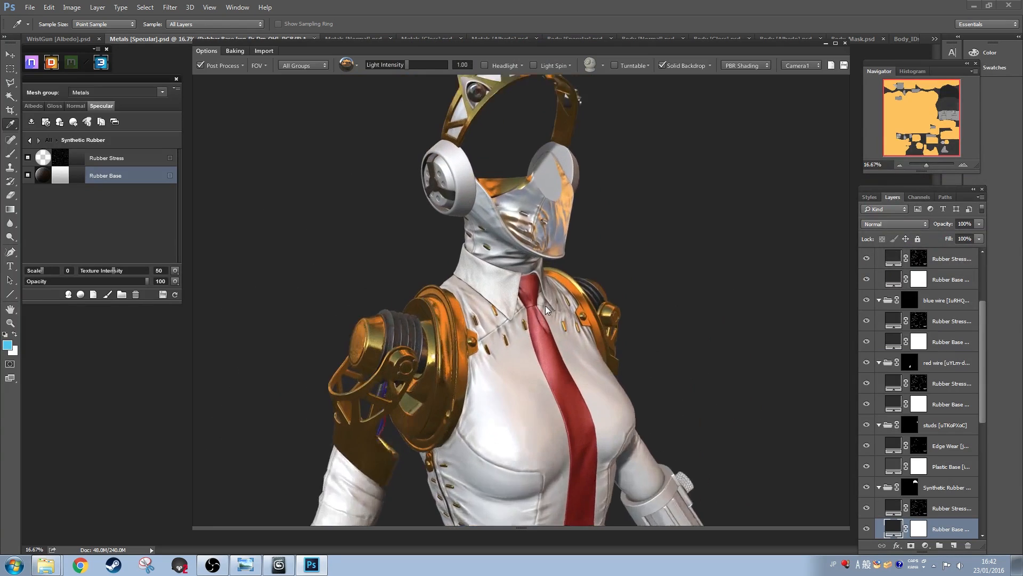
drag(546, 272, 453, 244)
scroll(451, 241, up, 5)
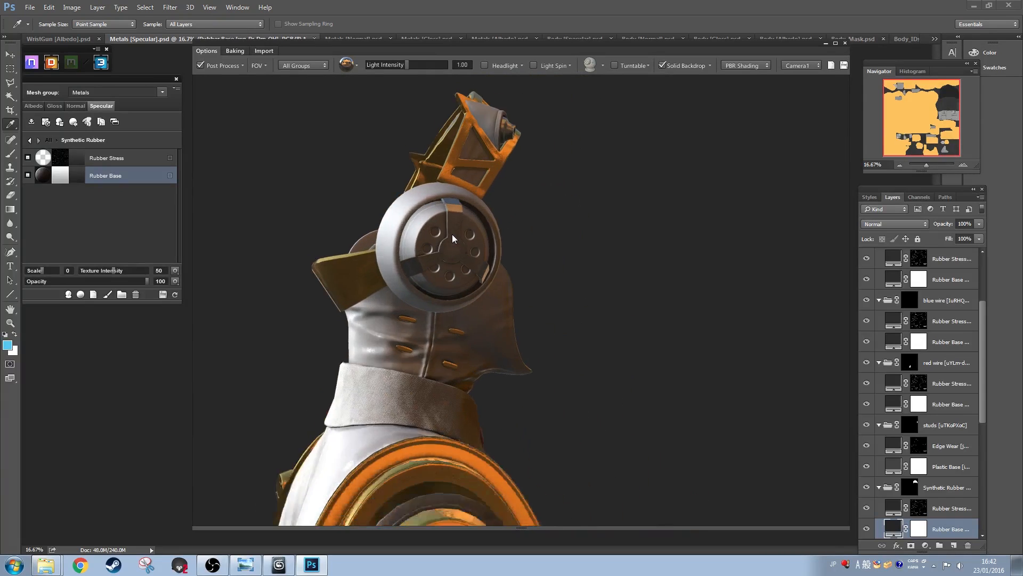
drag(454, 248, 372, 244)
scroll(457, 278, down, 3)
scroll(438, 273, down, 2)
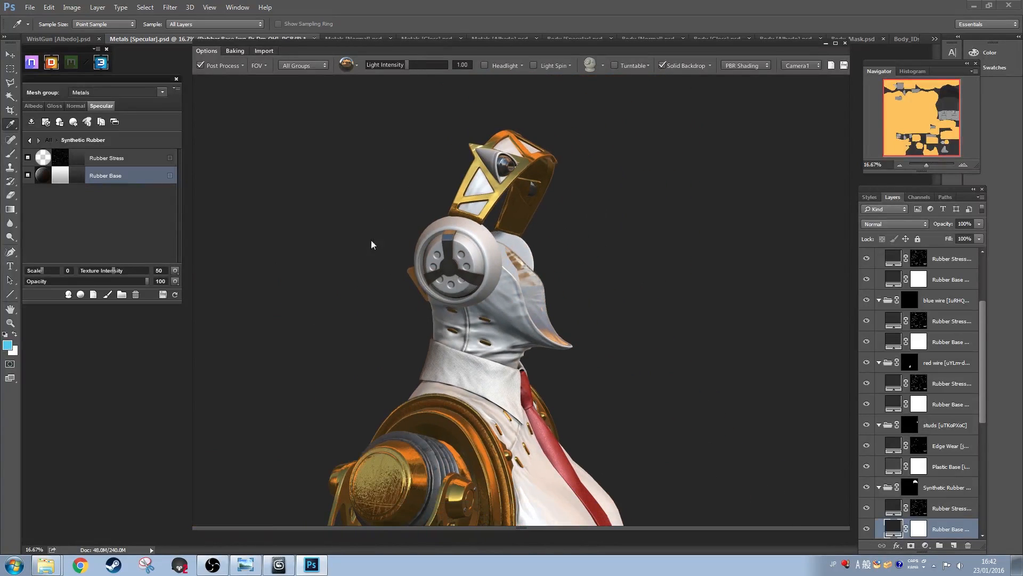
Step: Return to the full list of material groups and save the project
click(29, 139)
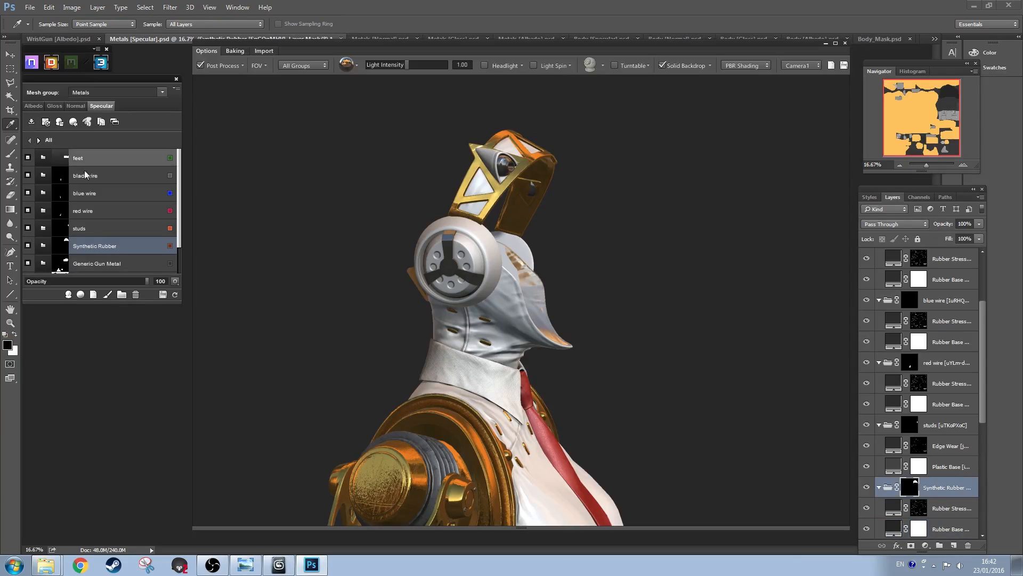
click(176, 88)
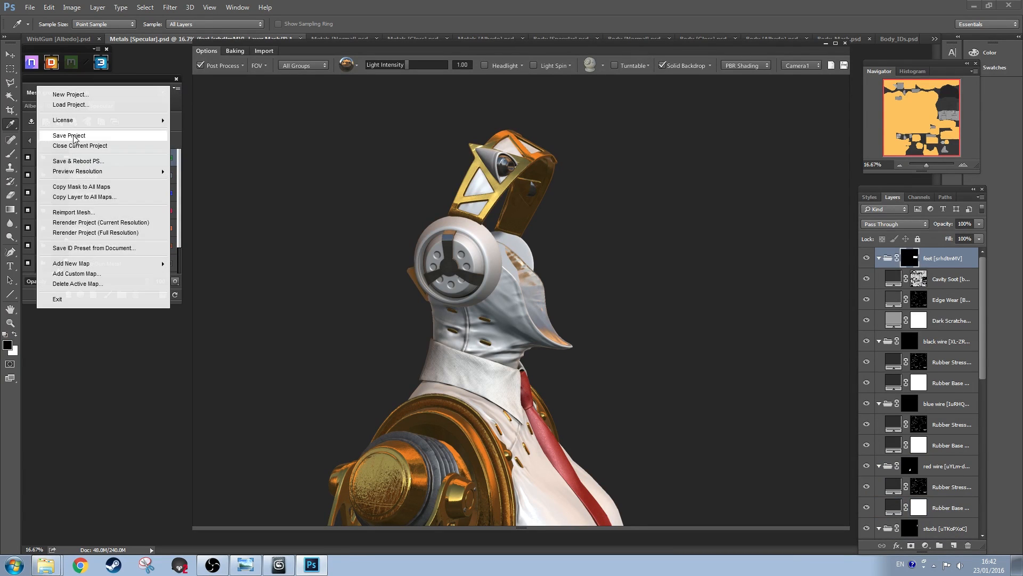
click(69, 135)
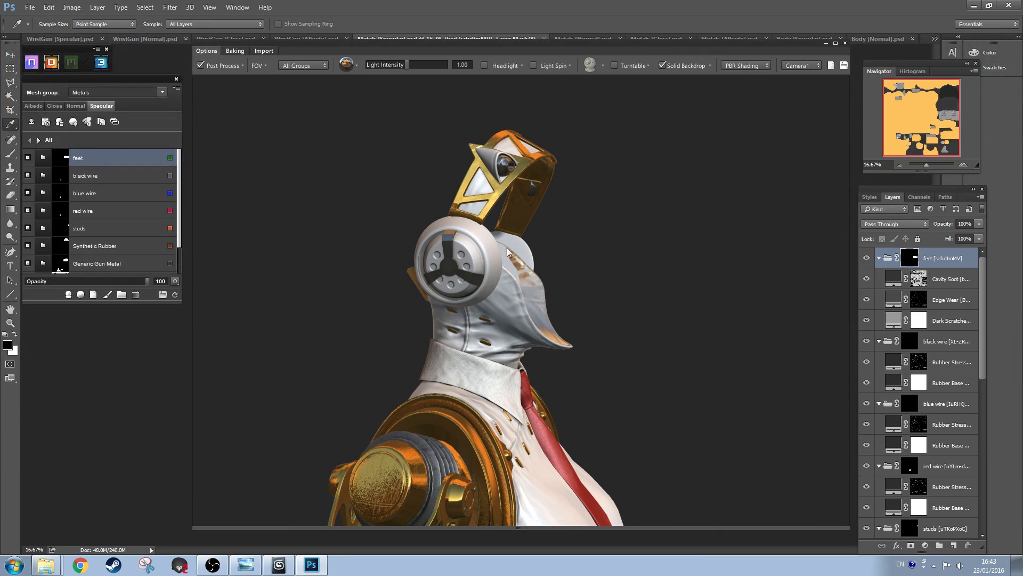
Step: Create a Latex material group in the Metals mesh group from the library's Rubber plastics
click(69, 294)
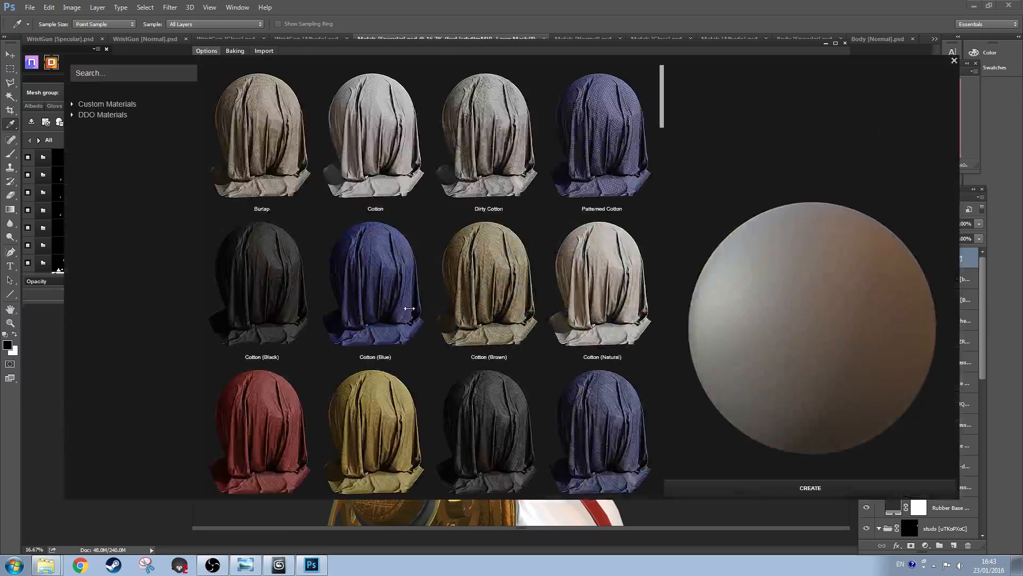
click(128, 341)
click(450, 133)
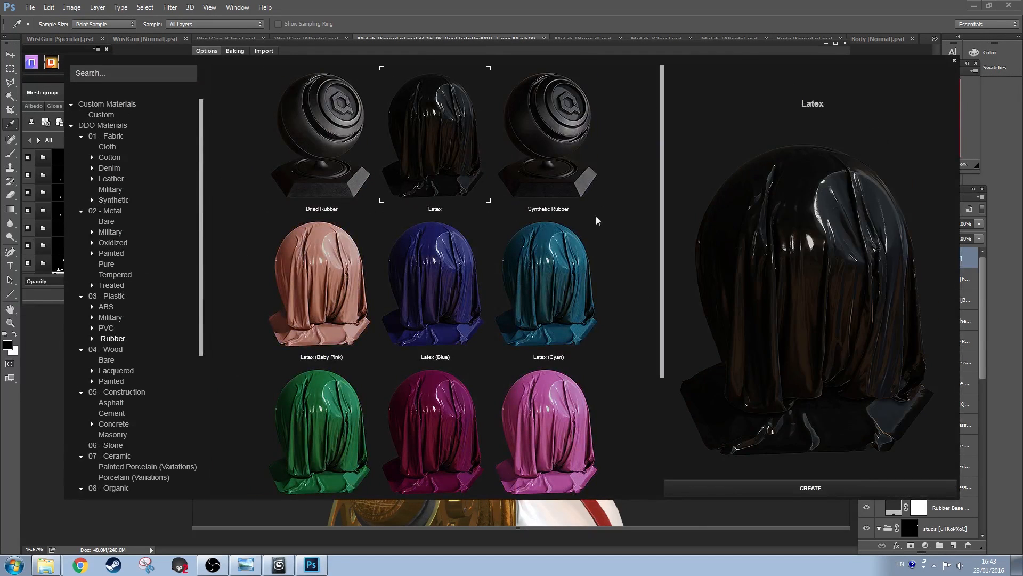
click(791, 488)
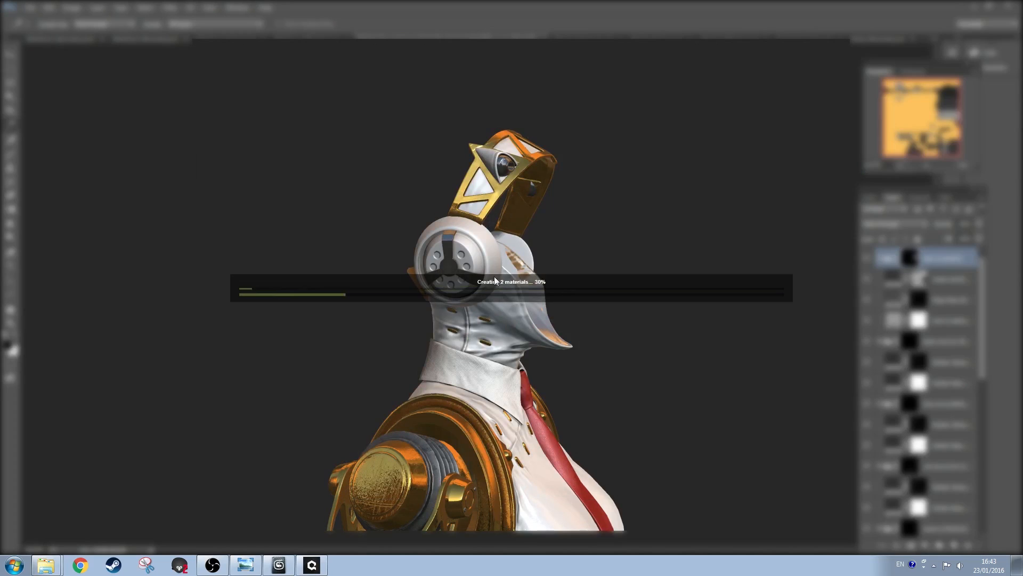
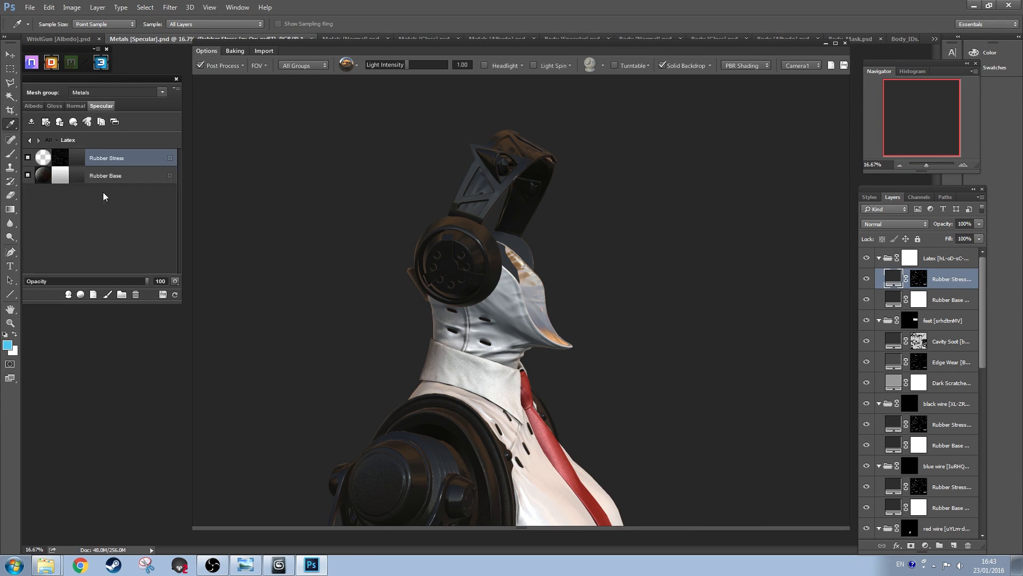
Step: Mask the Latex group to the headband's dark blue colour ID
right_click(138, 158)
click(30, 139)
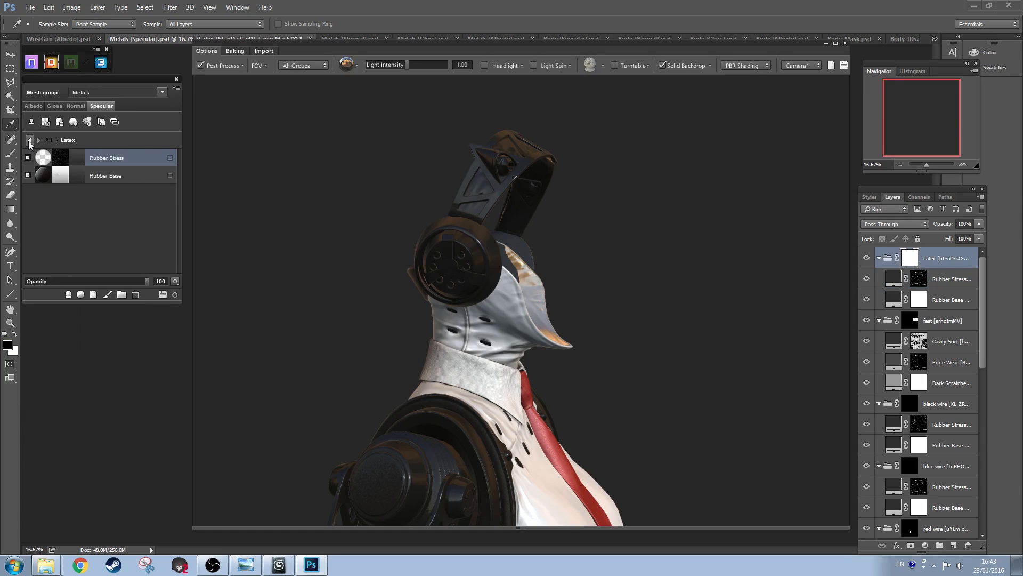
right_click(111, 158)
click(70, 208)
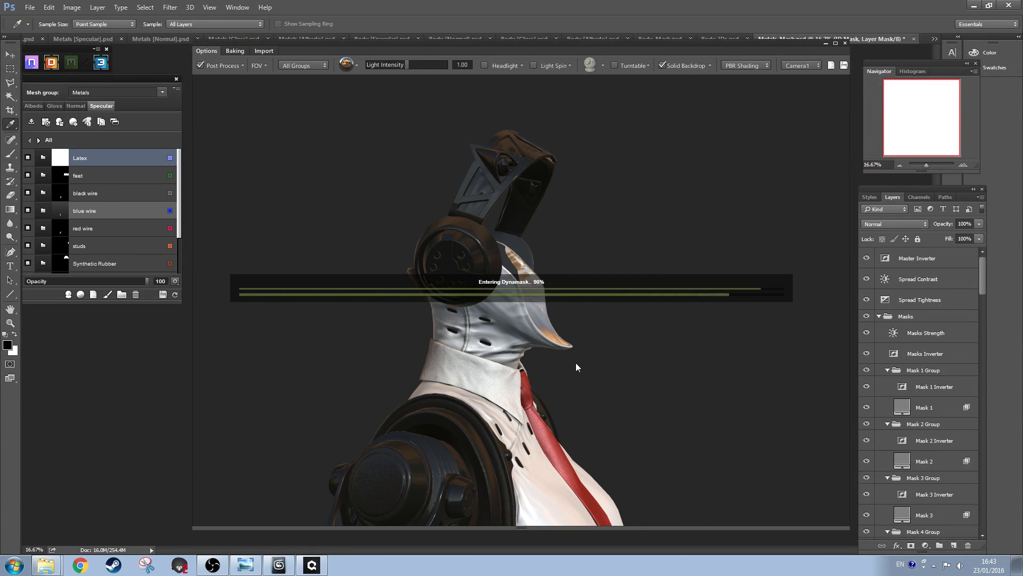
click(529, 261)
click(490, 456)
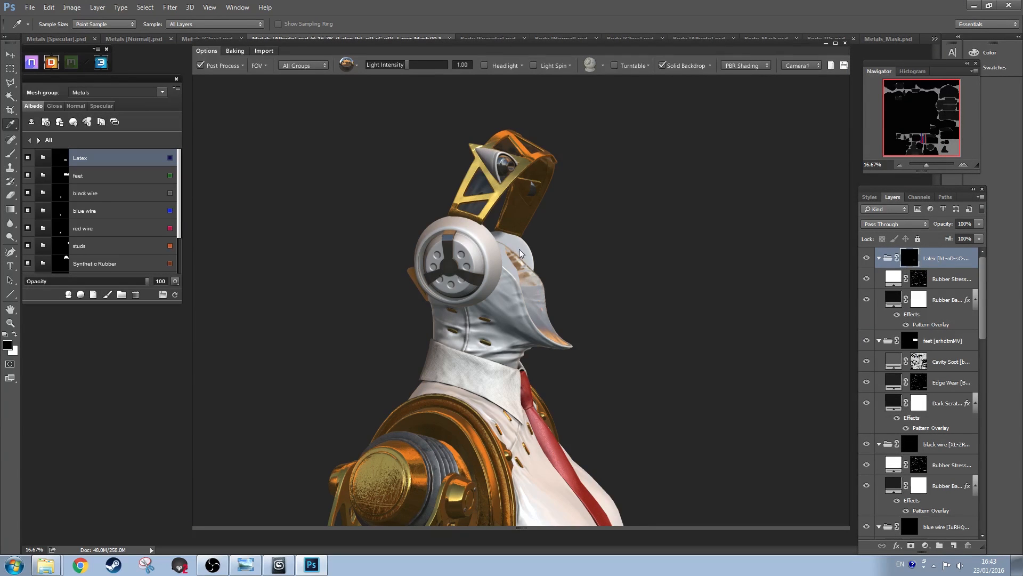
Step: Raise the gloss of the Latex group's Rubber Base layer slightly and check the headband on the model
mouse_move(527, 269)
mouse_down()
mouse_move(451, 304)
mouse_move(477, 285)
mouse_move(477, 271)
mouse_move(564, 252)
mouse_move(528, 265)
mouse_up()
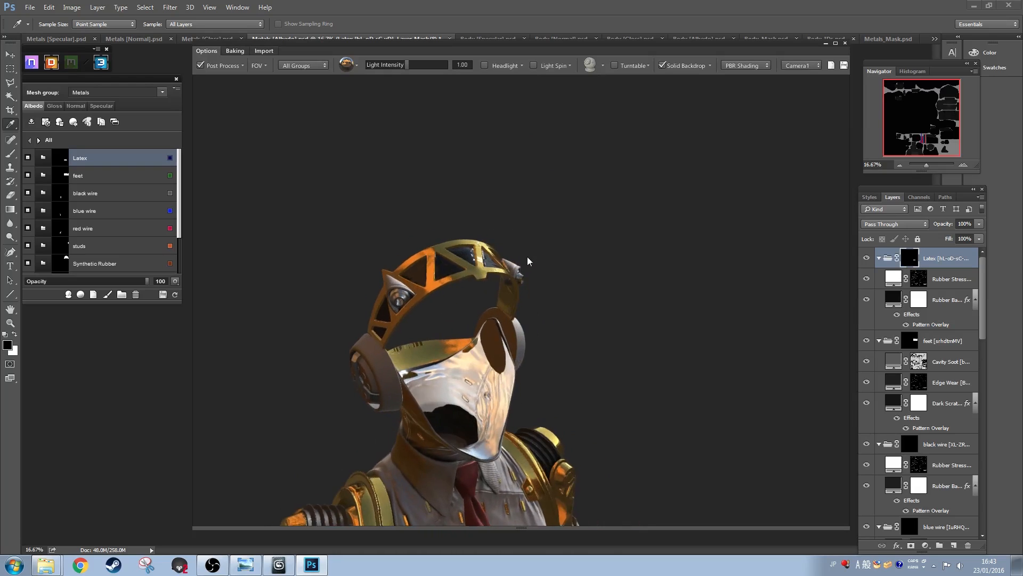
double_click(96, 159)
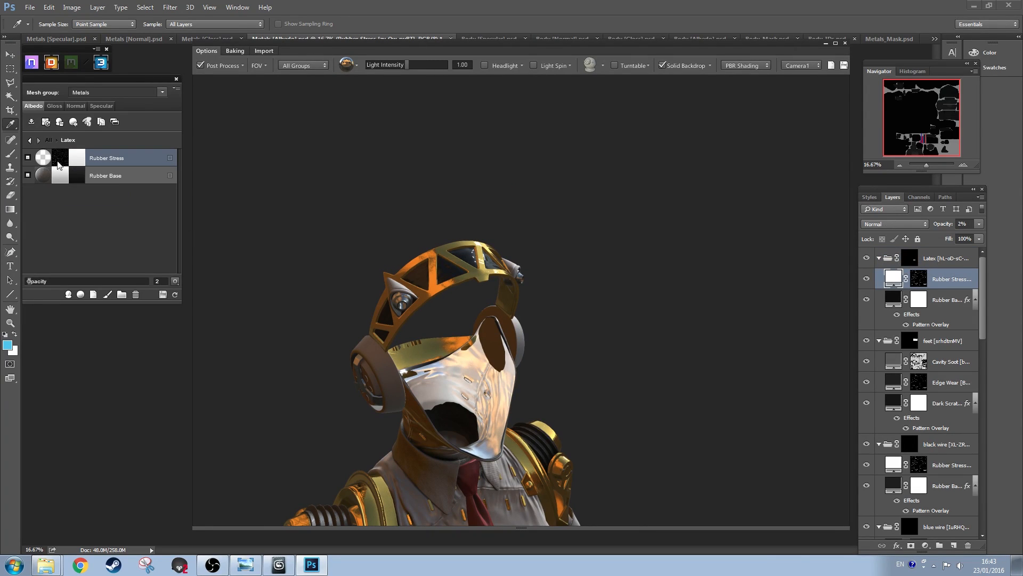
click(125, 181)
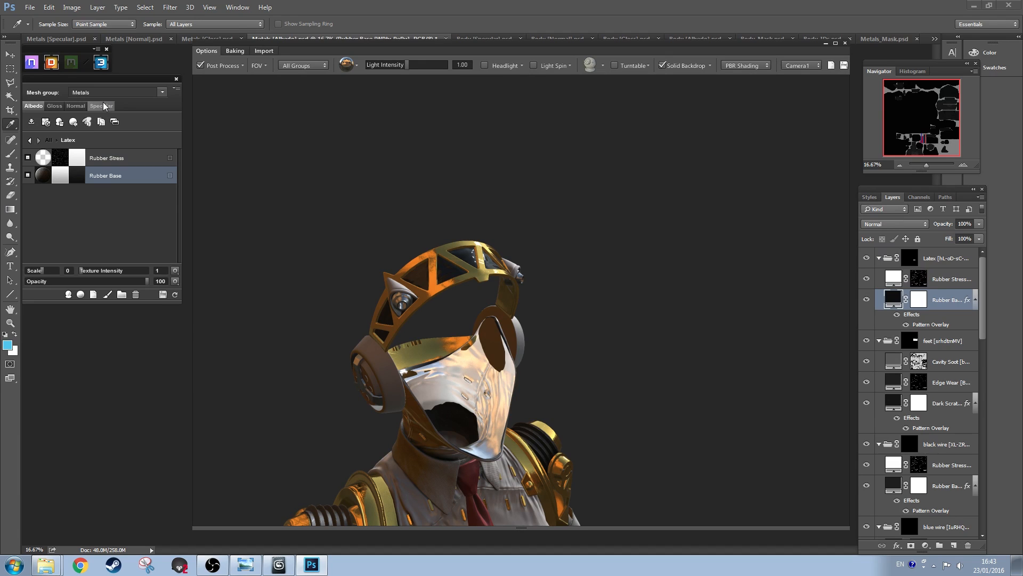
click(102, 107)
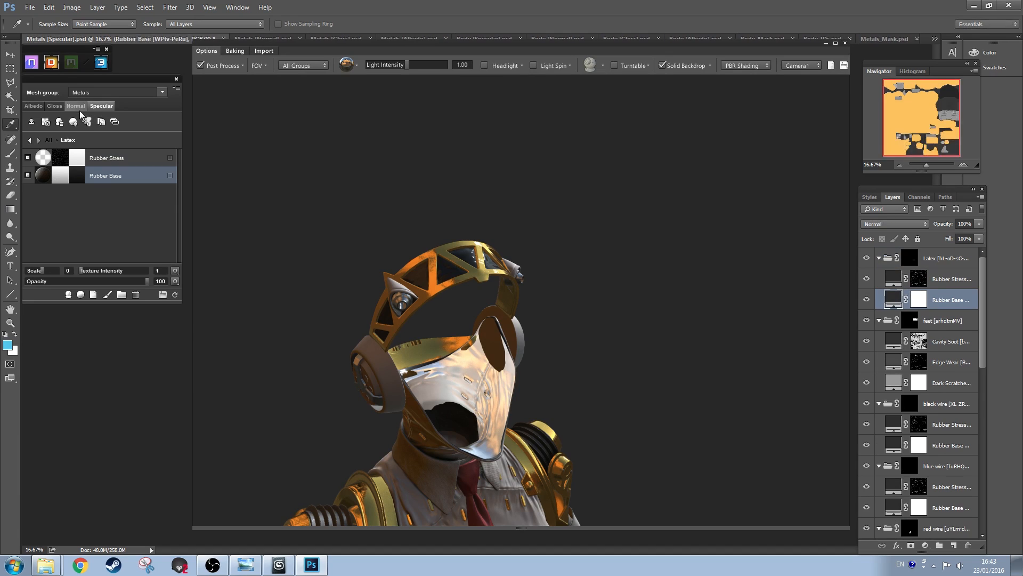
click(49, 108)
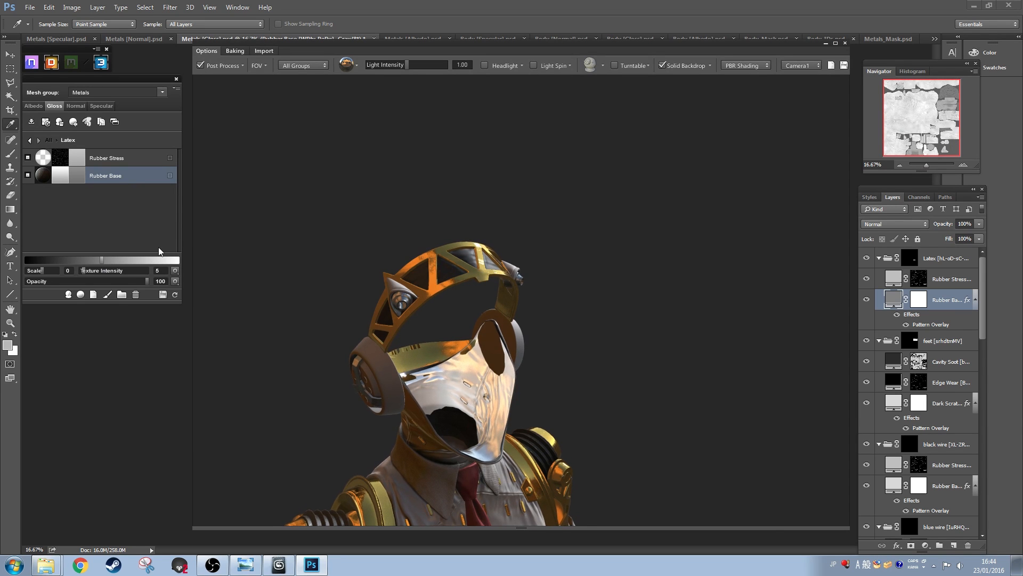
drag(103, 265, 116, 265)
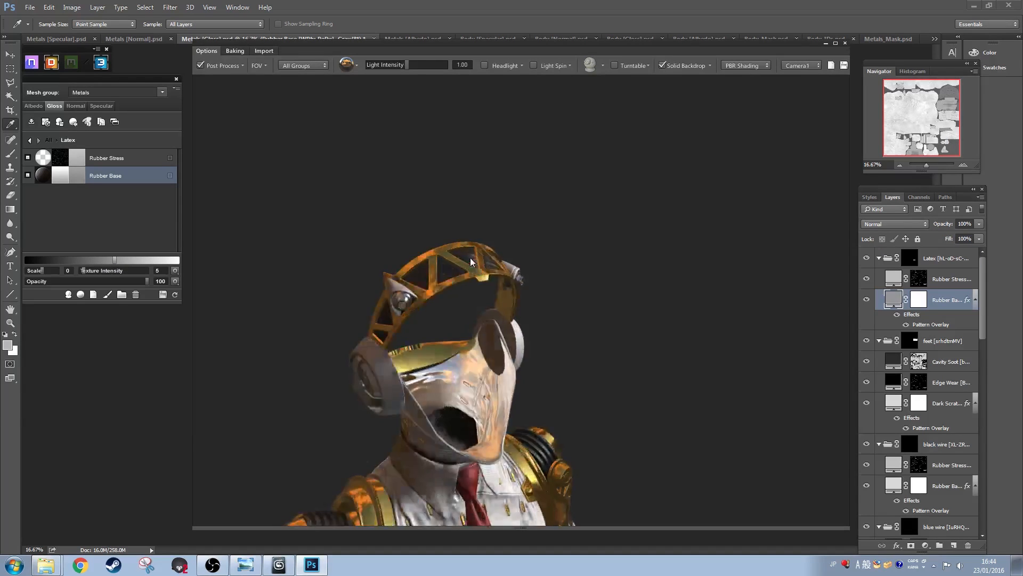
drag(450, 269, 387, 370)
Step: Create a Worn PVC Plastic (NES Light Grey) material group in the Metals mesh group from the library's plastics
click(30, 140)
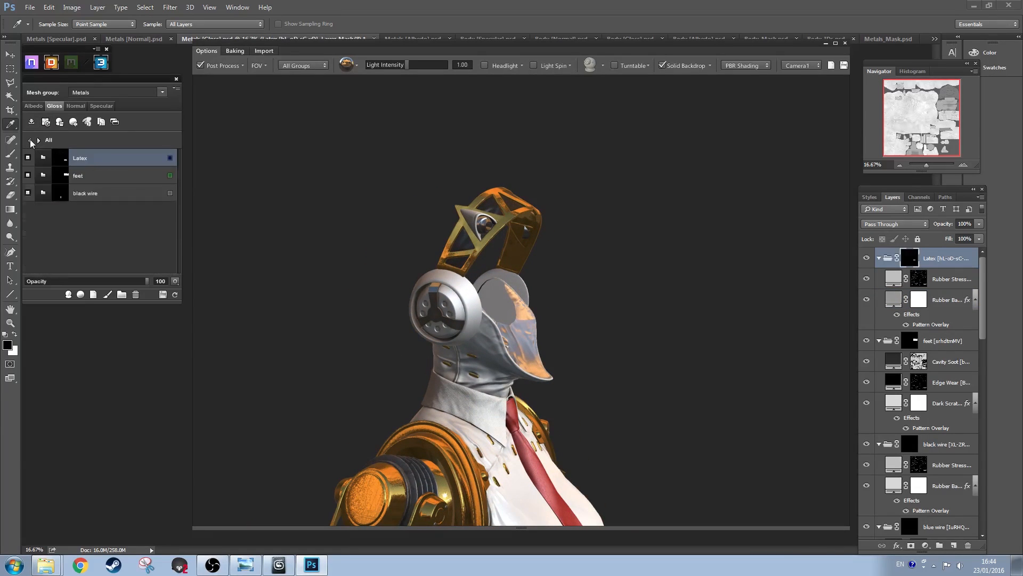
click(69, 295)
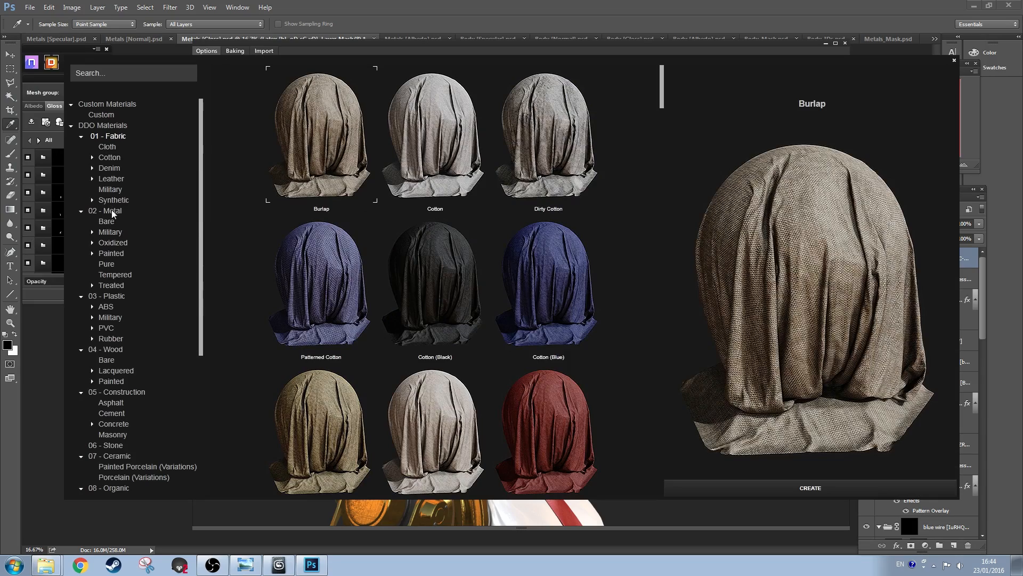
click(113, 297)
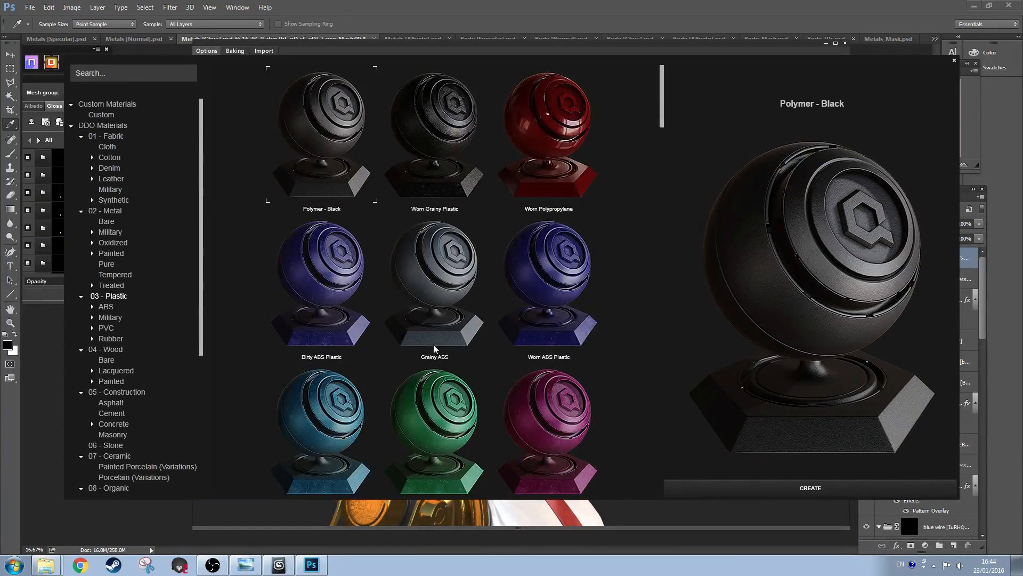
scroll(434, 349, down, 15)
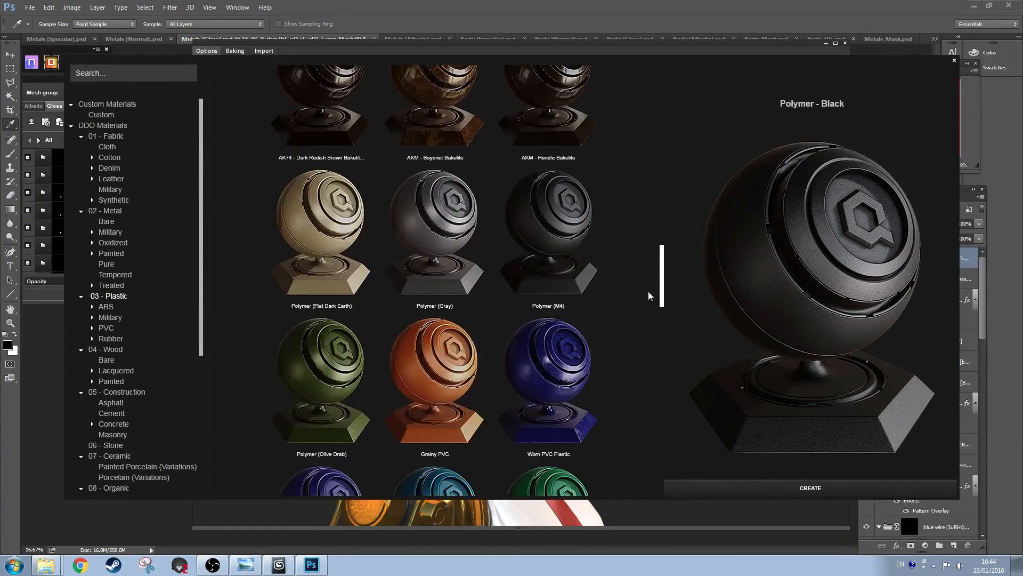
drag(649, 295, 655, 388)
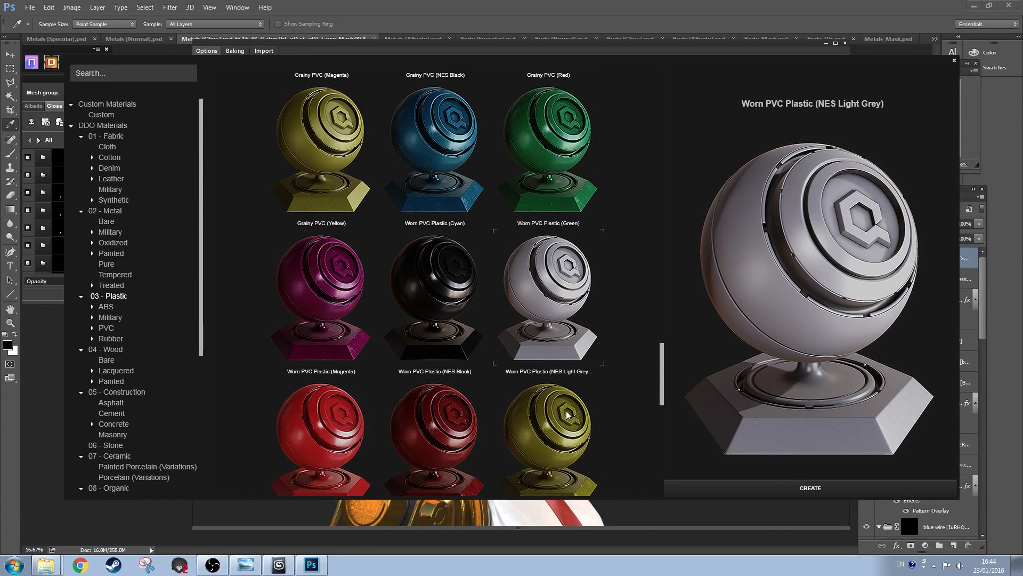
click(729, 491)
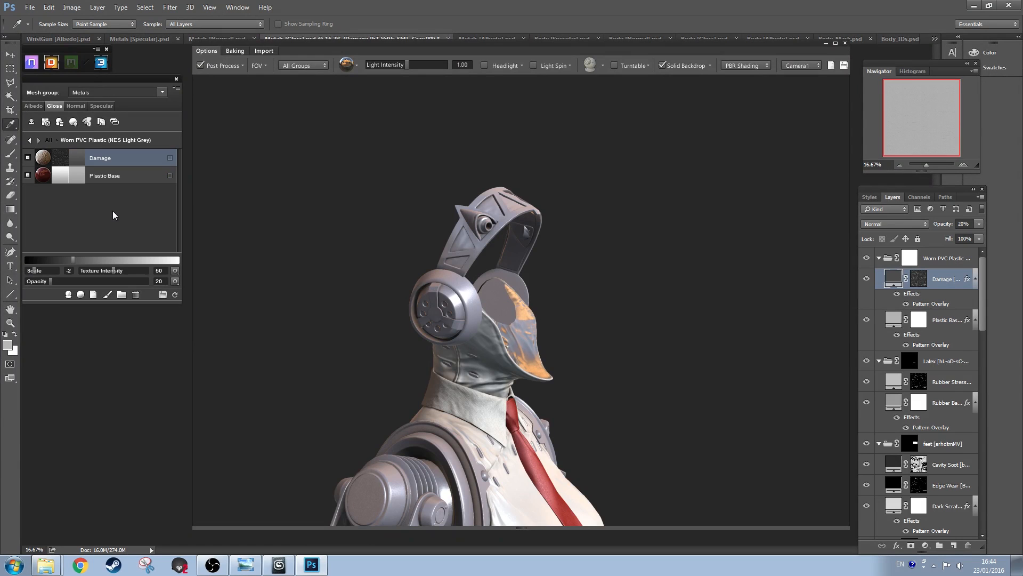
Step: Mask the Worn PVC Plastic group to the cream colour ID FCE5B2
click(37, 141)
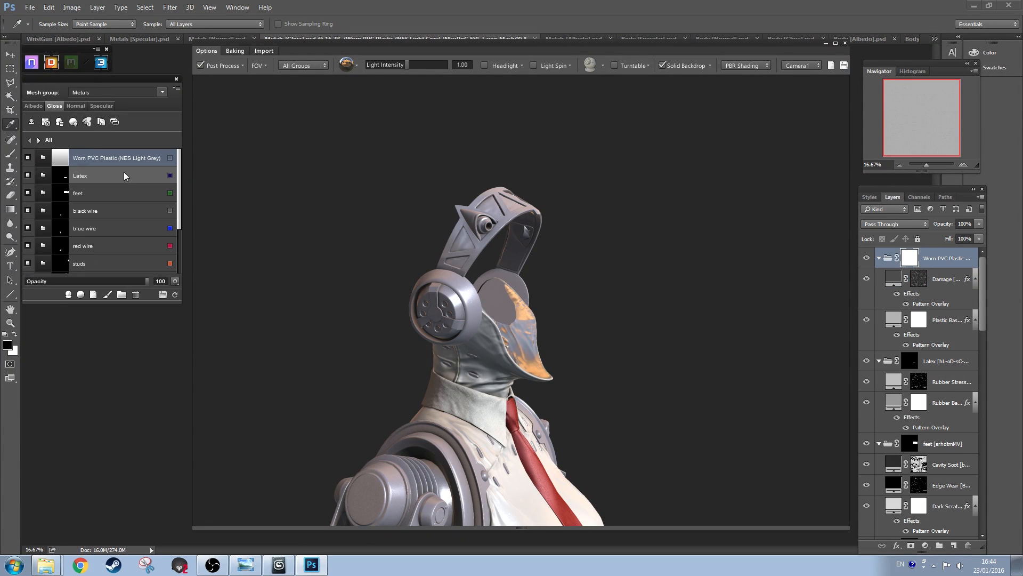
right_click(115, 156)
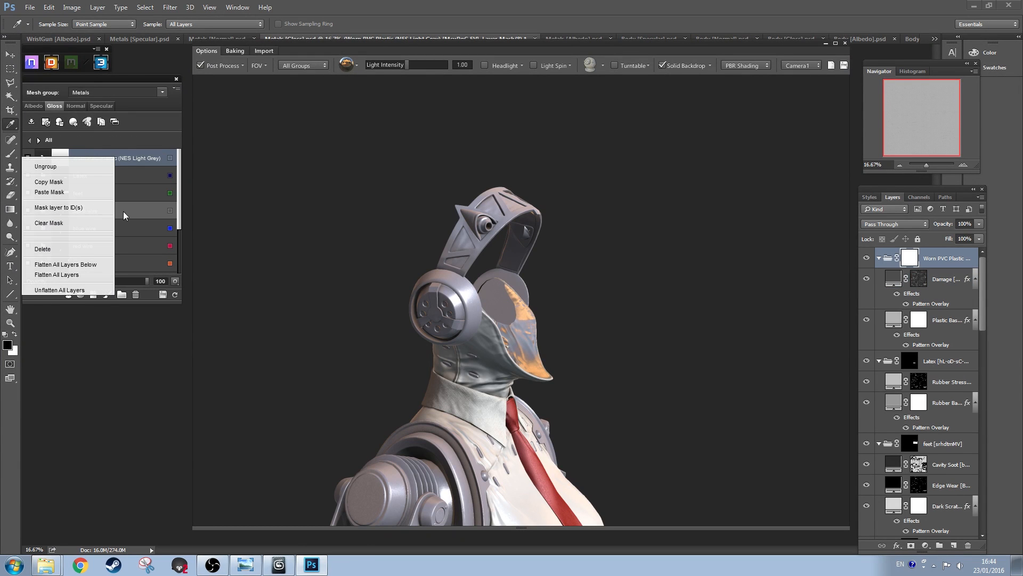
click(109, 208)
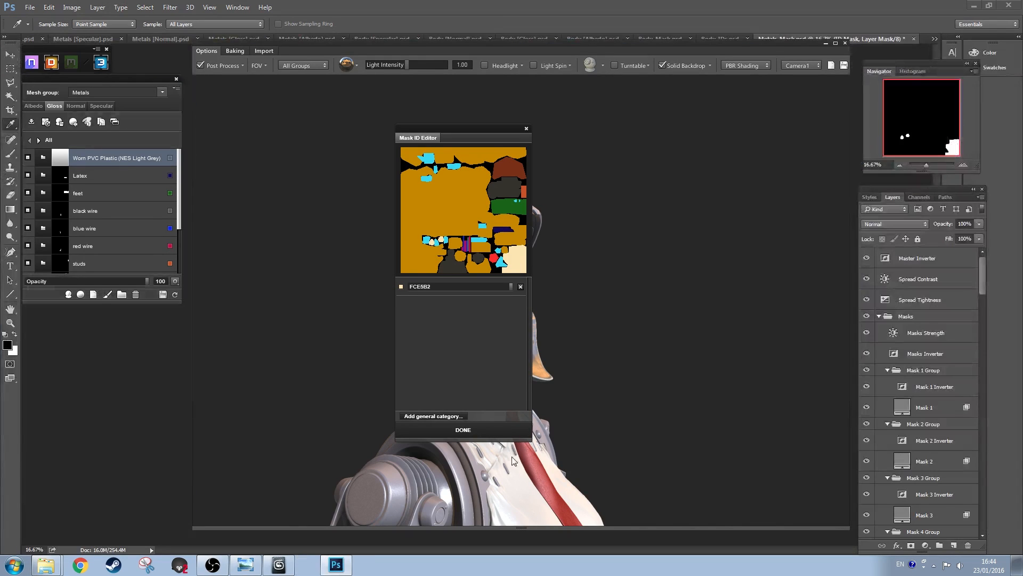
click(472, 430)
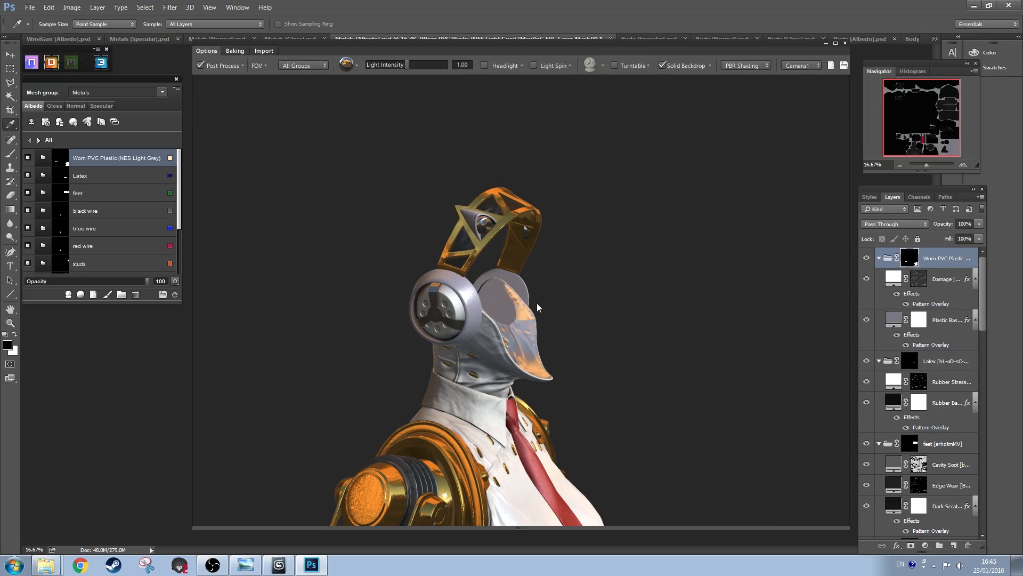
Step: Rename the Latex group as headband and the Worn PVC Plastic group as headphone outer
click(104, 179)
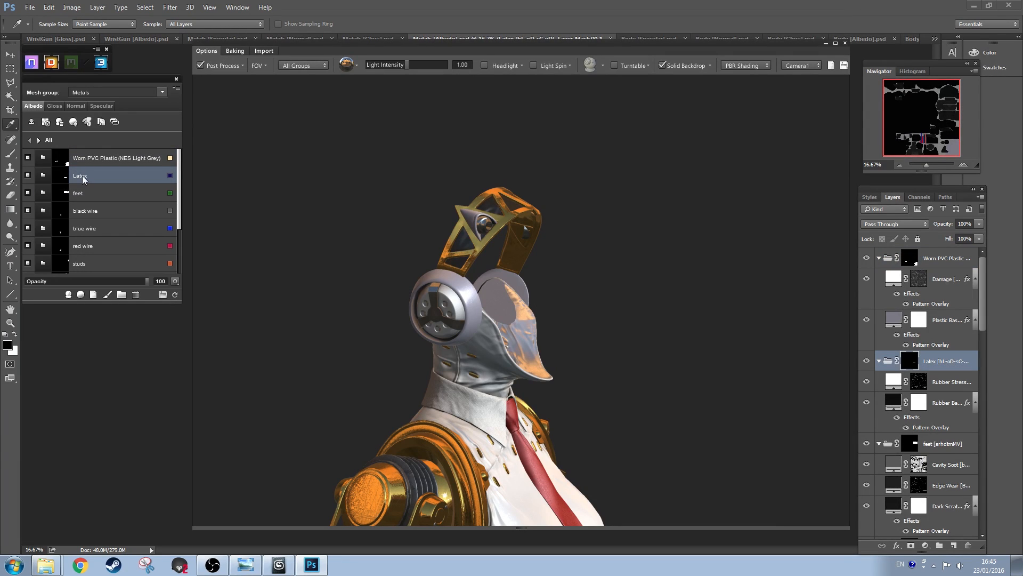
click(83, 176)
text(headband)
key(Return)
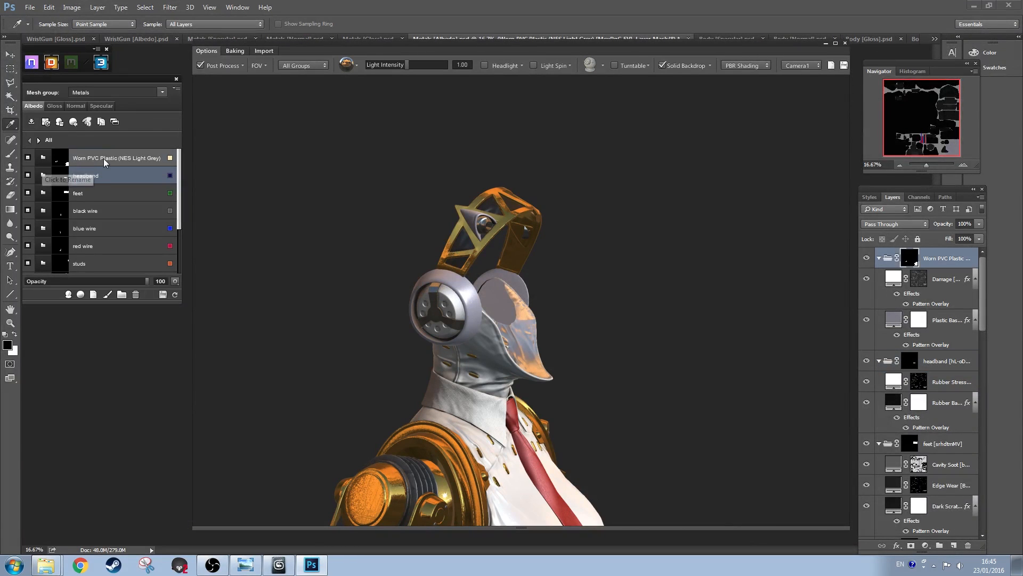
click(105, 159)
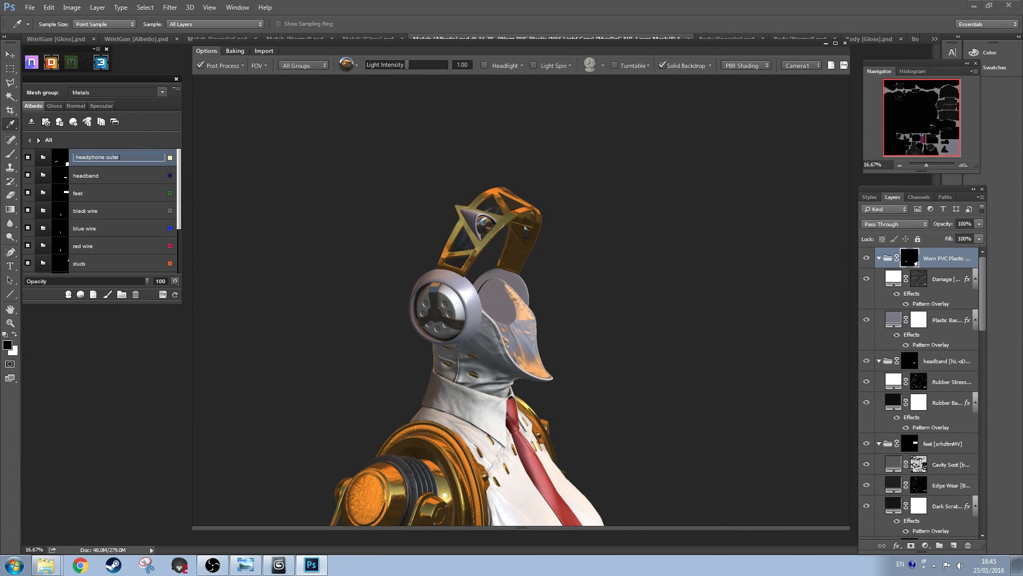
text(headphone outer)
key(Return)
Step: Change the albedo of the headphone outer group's Plastic Base layer to neutral grey a7a7a7 and check the headphones on the model
click(114, 160)
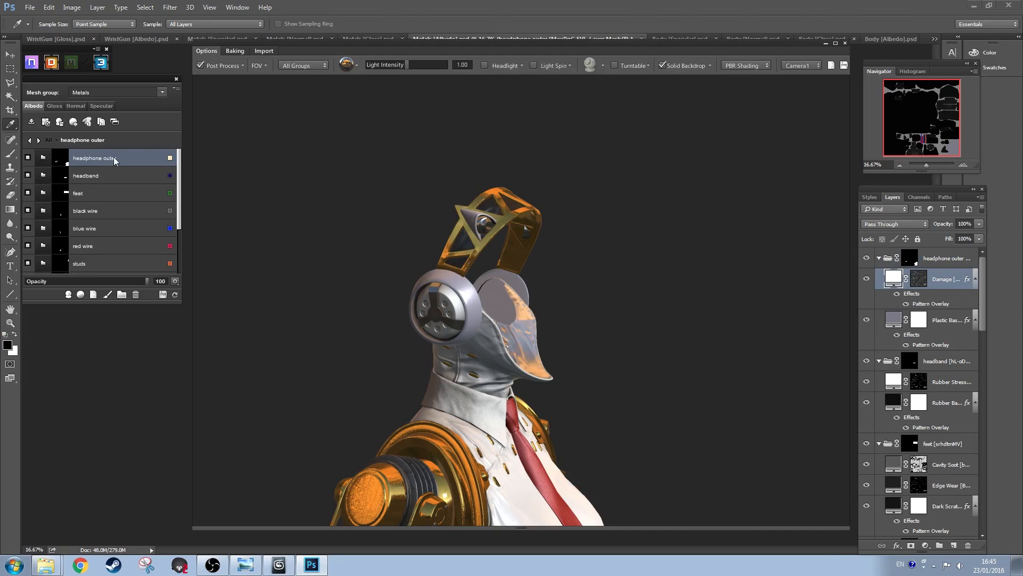
click(77, 175)
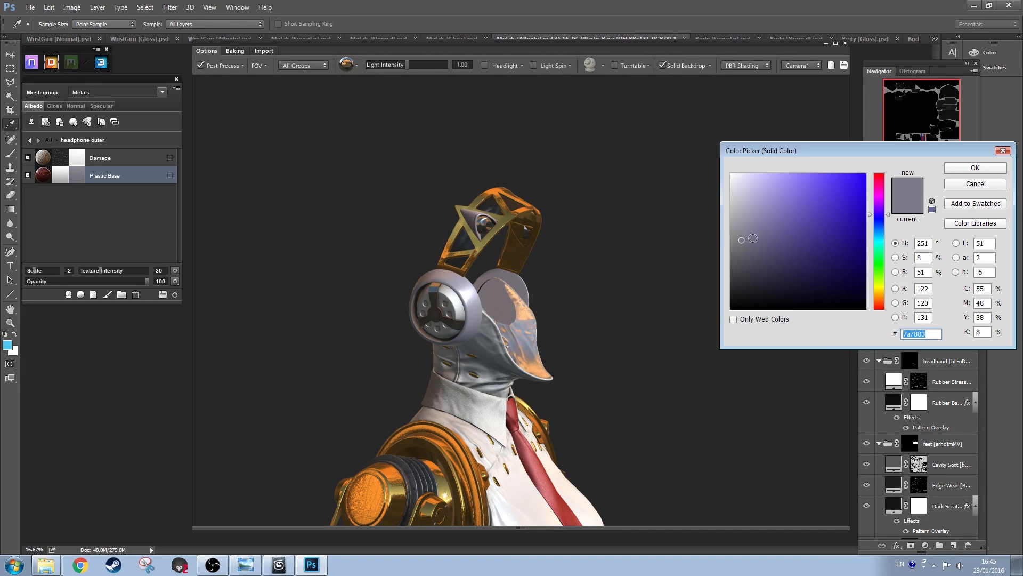
drag(753, 238, 702, 224)
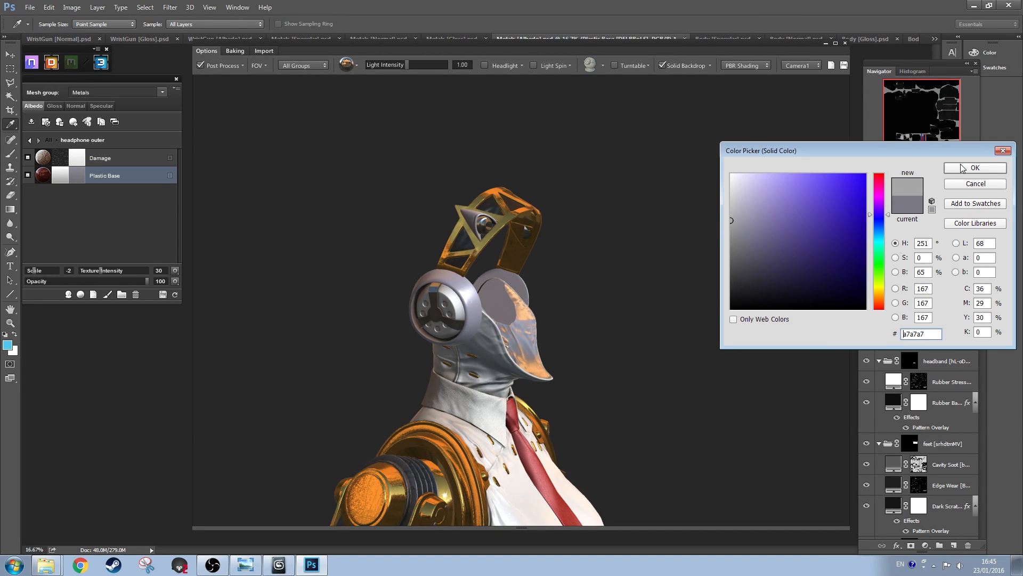
click(963, 168)
click(469, 354)
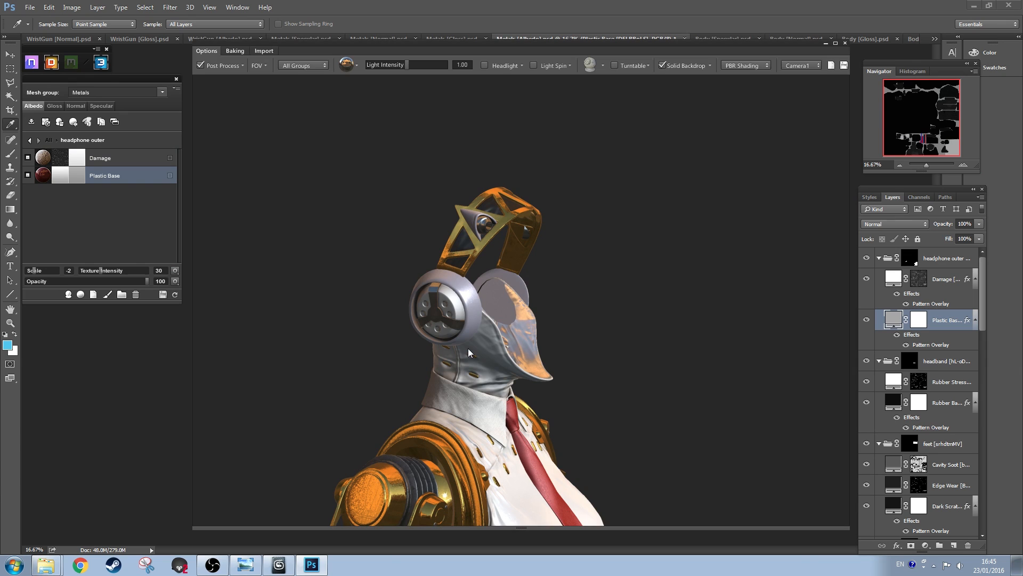
drag(482, 320, 493, 299)
scroll(493, 301, up, 5)
Step: Add the red colour ID FC2C2C to the headphone outer group's mask alongside FCE5B2
click(30, 140)
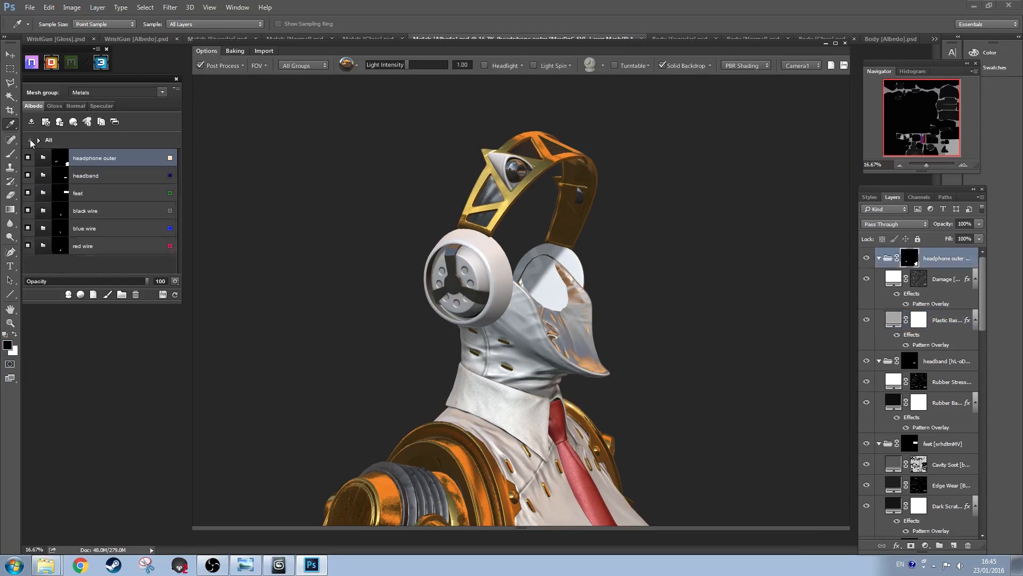
click(43, 157)
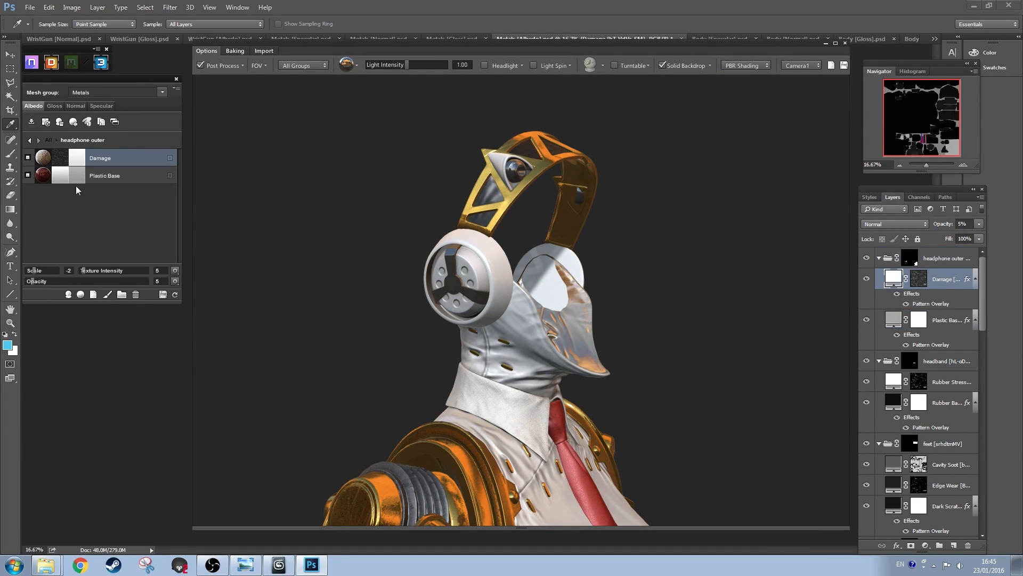
click(30, 140)
right_click(144, 159)
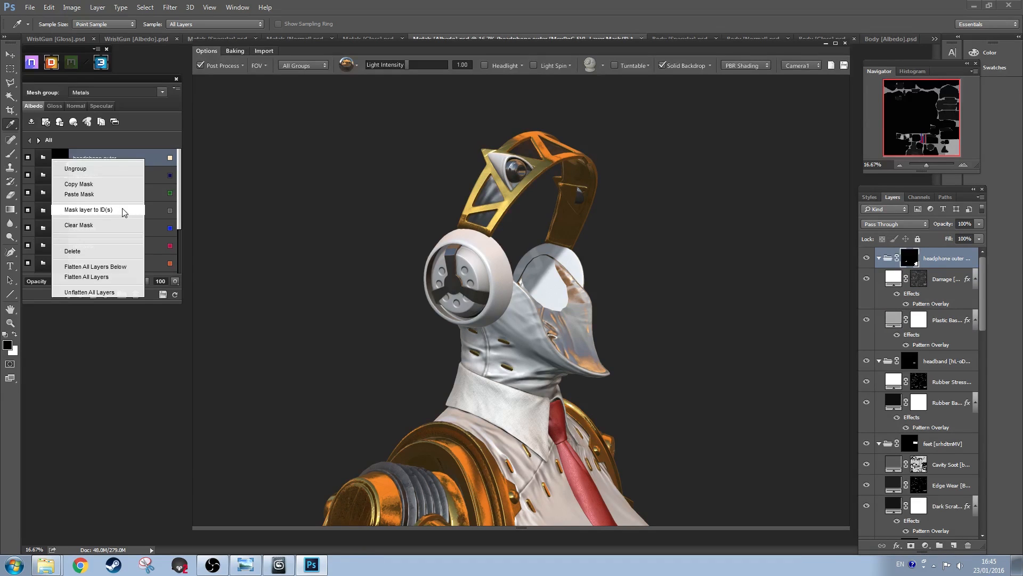
click(123, 208)
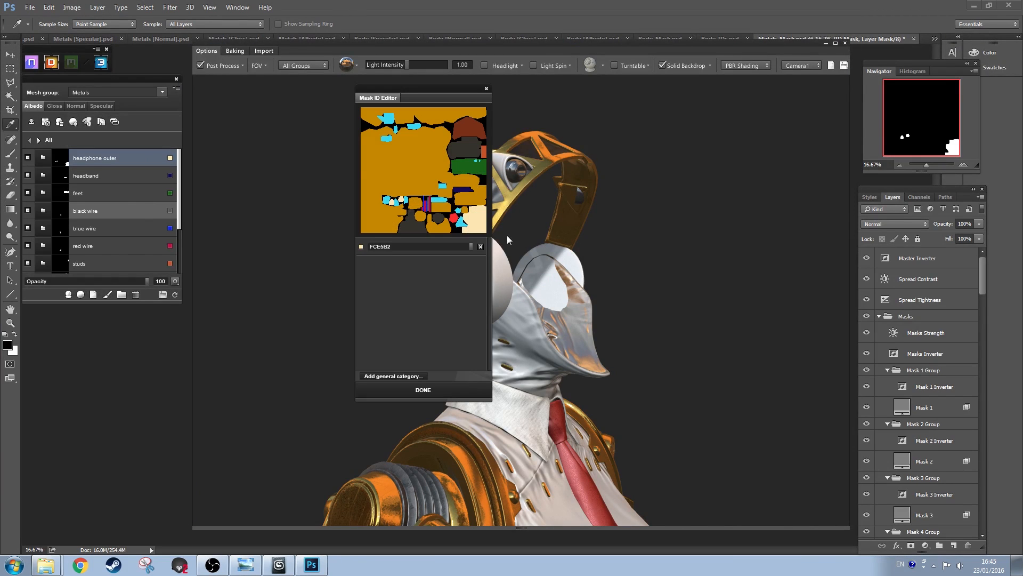
click(455, 221)
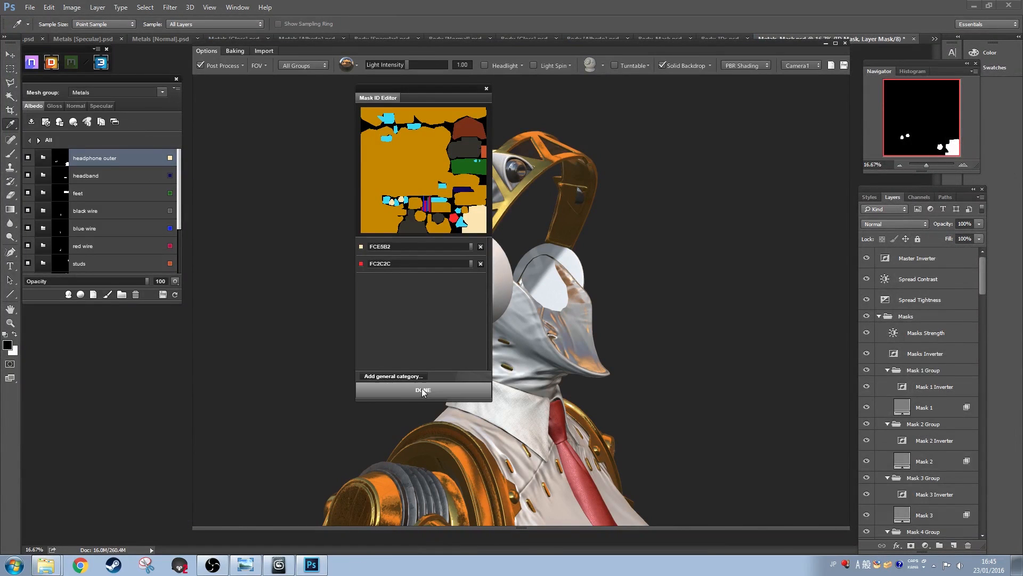
click(423, 389)
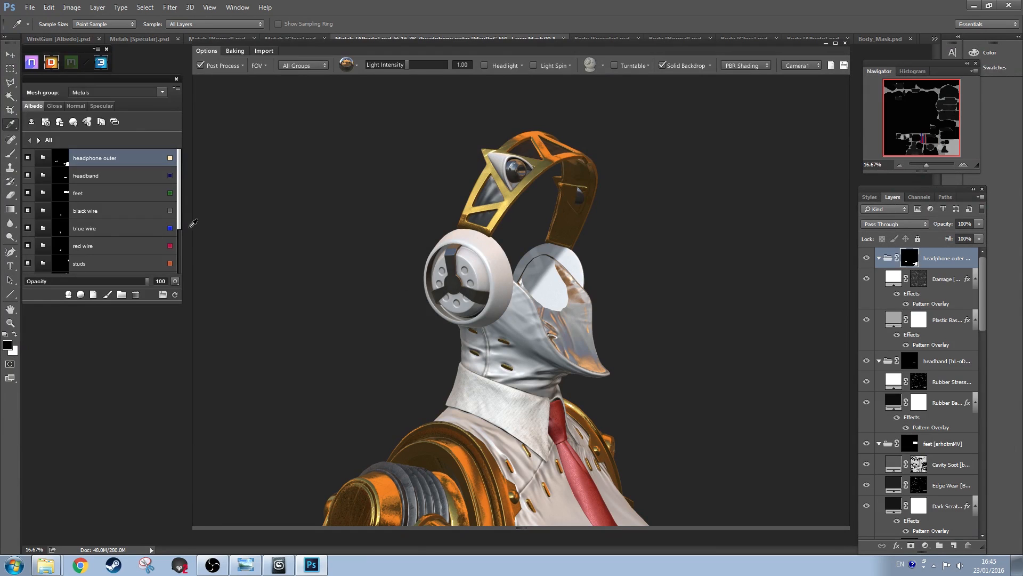
Step: Add a color fill layer inside the headphone outer group and place it between Damage and Plastic Base
double_click(105, 154)
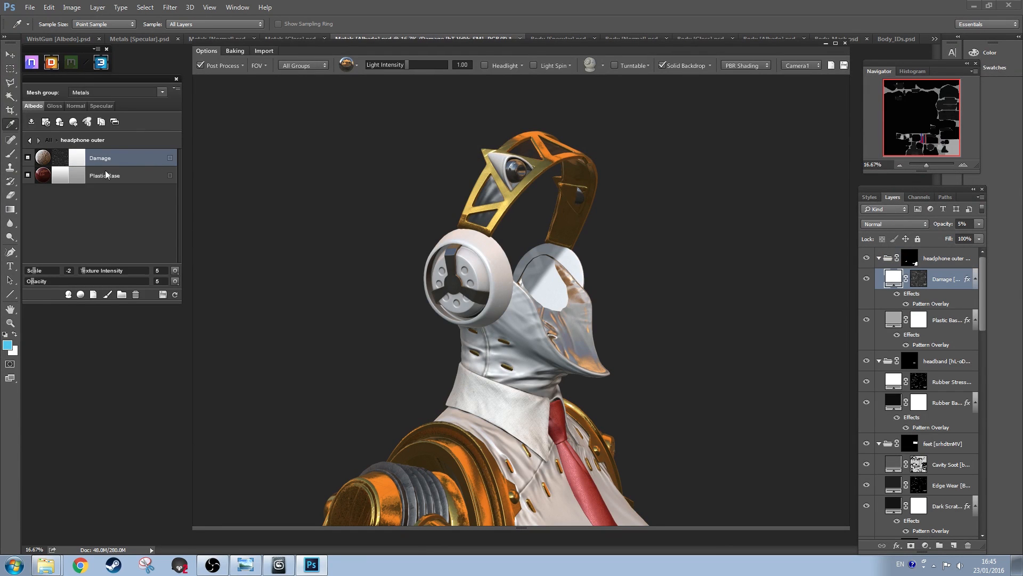
click(94, 296)
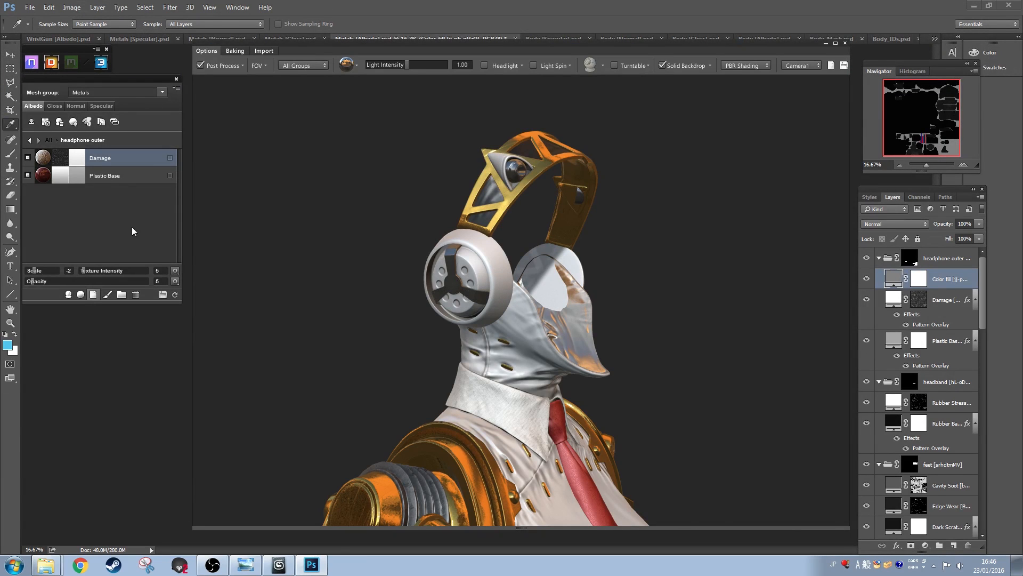
mouse_move(116, 165)
mouse_down()
mouse_move(103, 188)
mouse_move(97, 179)
mouse_move(105, 158)
mouse_move(112, 176)
mouse_up()
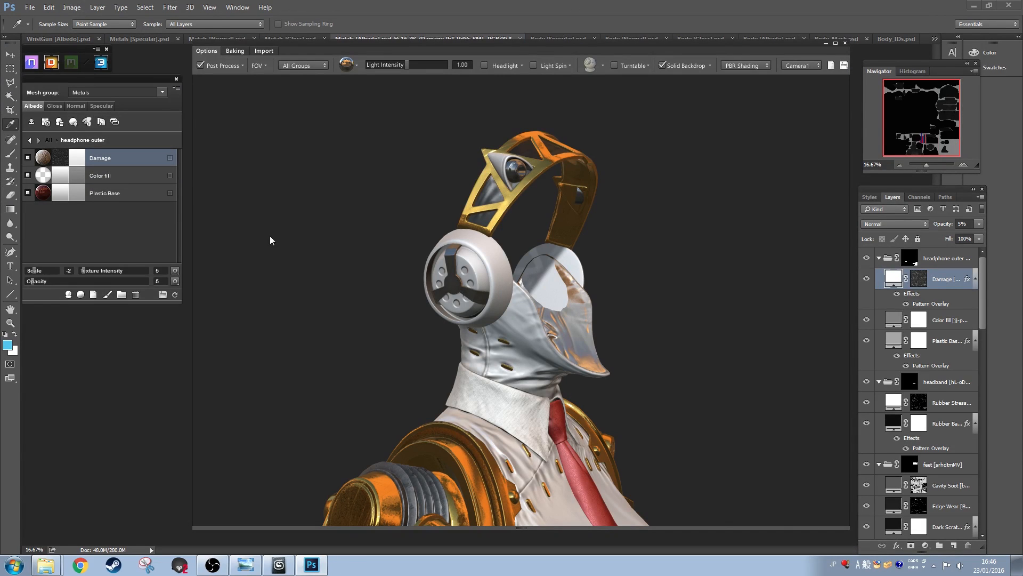
Step: Set the Color fill layer's albedo to red b71818 and adjust it to a slightly darker red
click(102, 176)
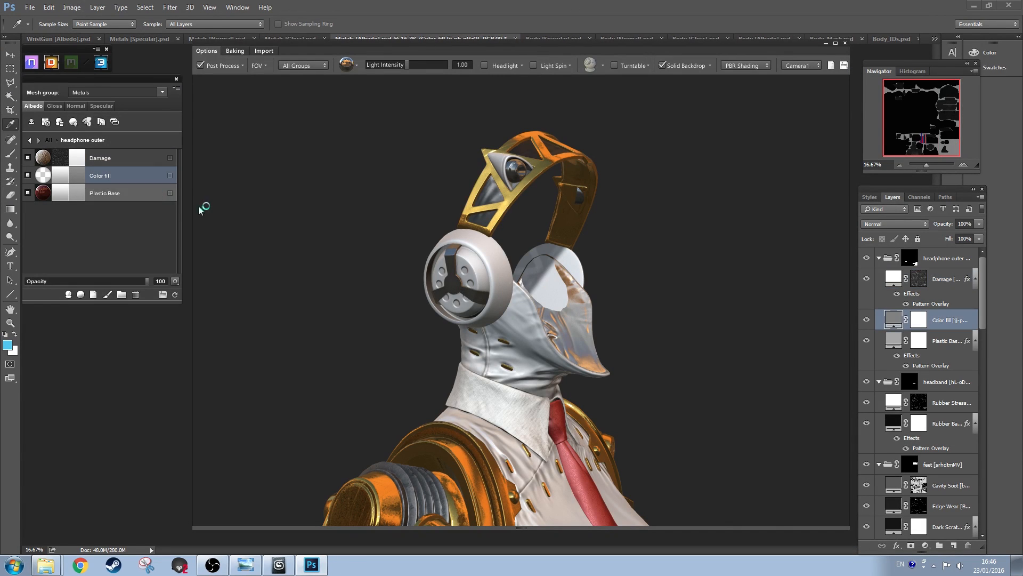
drag(826, 224, 845, 219)
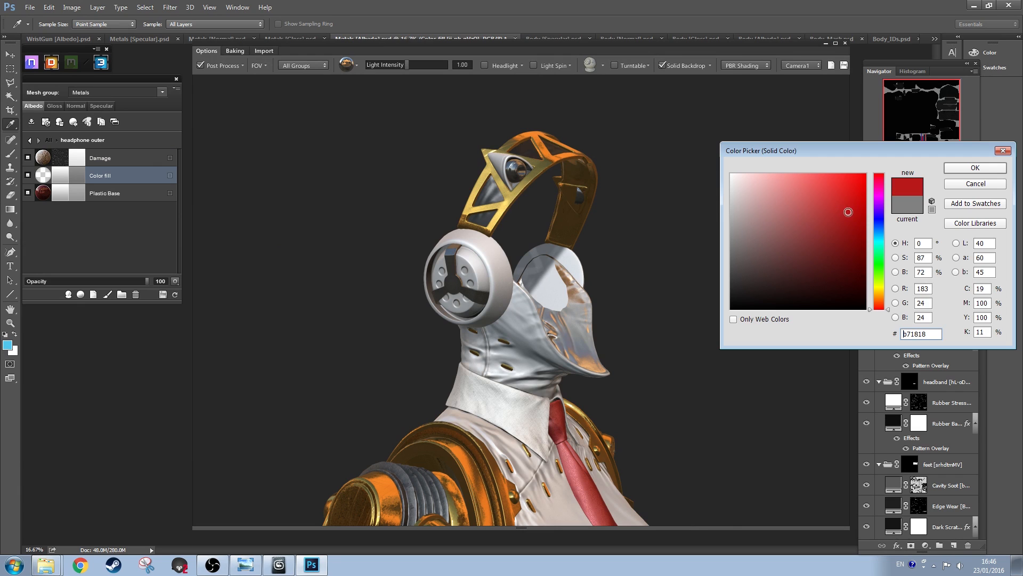
click(968, 170)
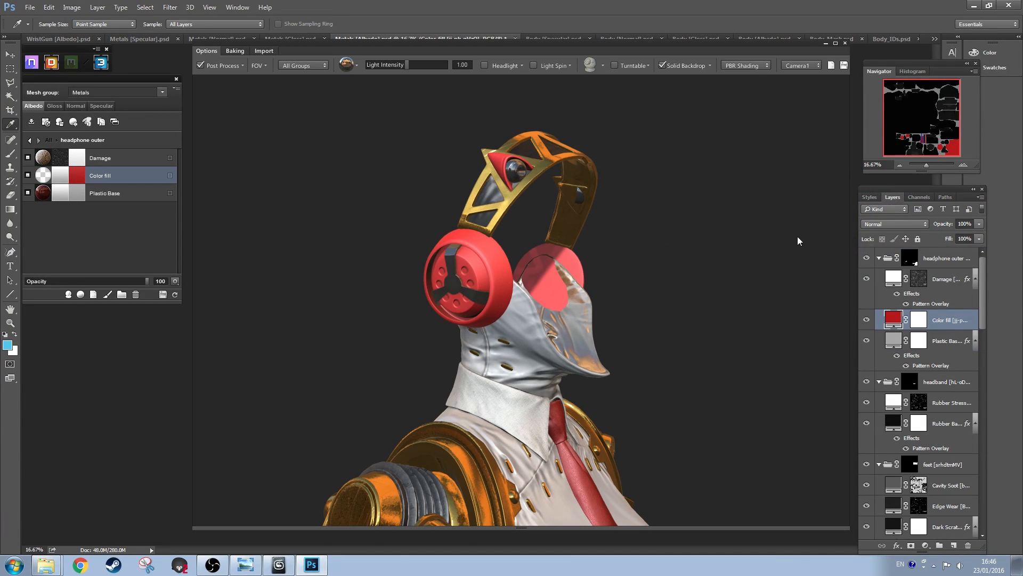
double_click(893, 319)
click(849, 232)
click(975, 169)
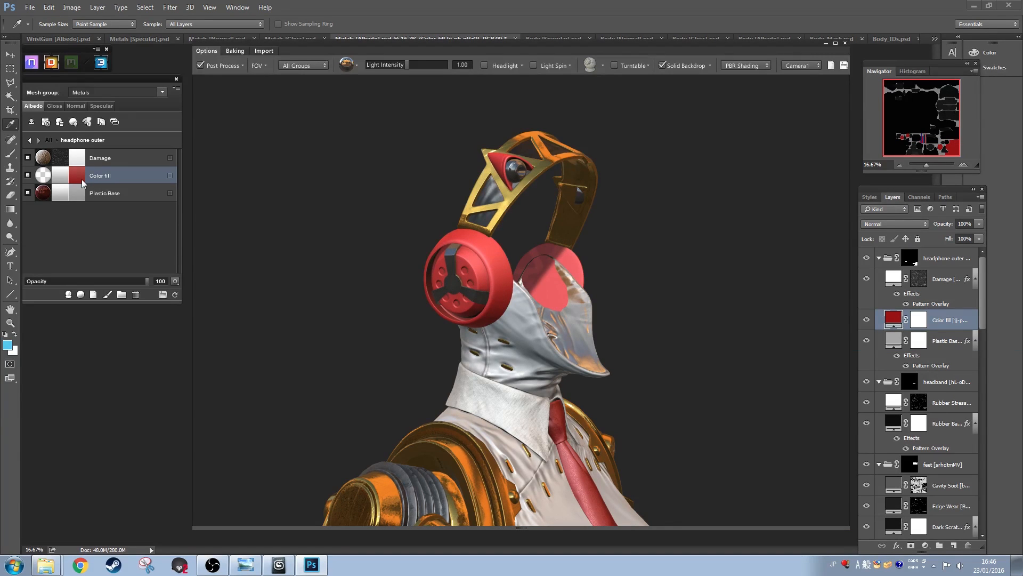
Step: Mask the Color fill layer to the red colour ID FC2C2C
right_click(133, 181)
click(128, 274)
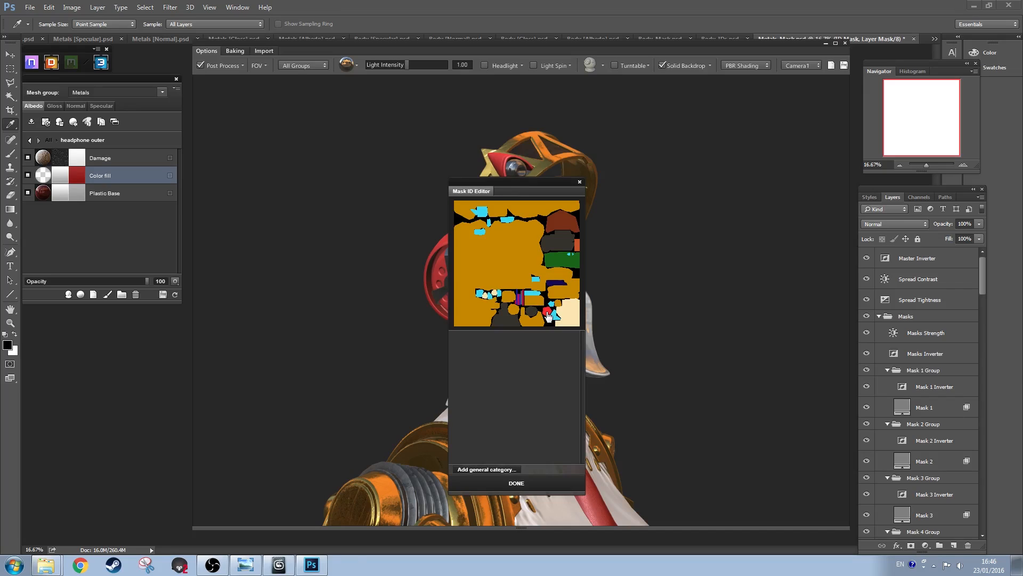
click(549, 316)
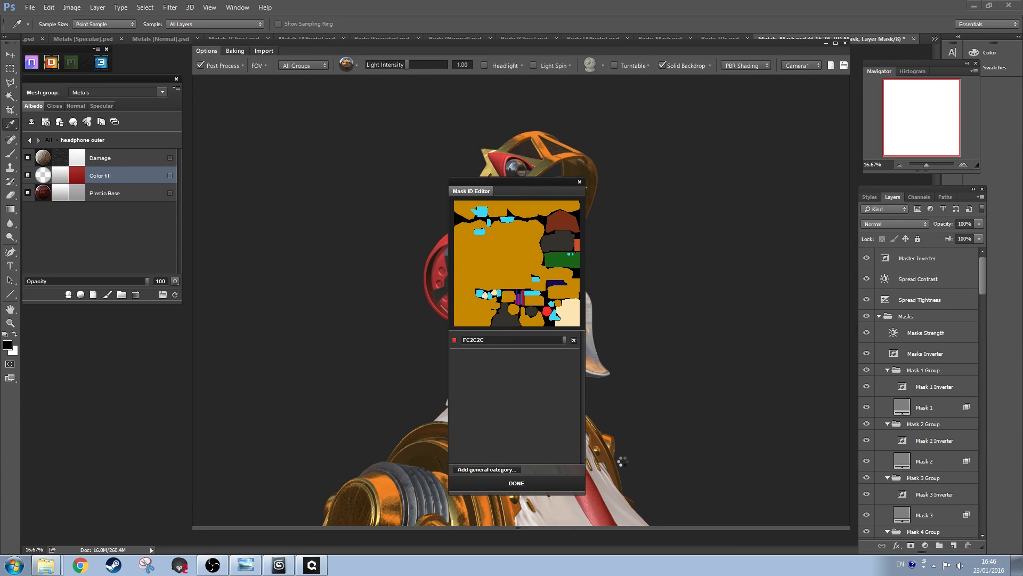
click(517, 486)
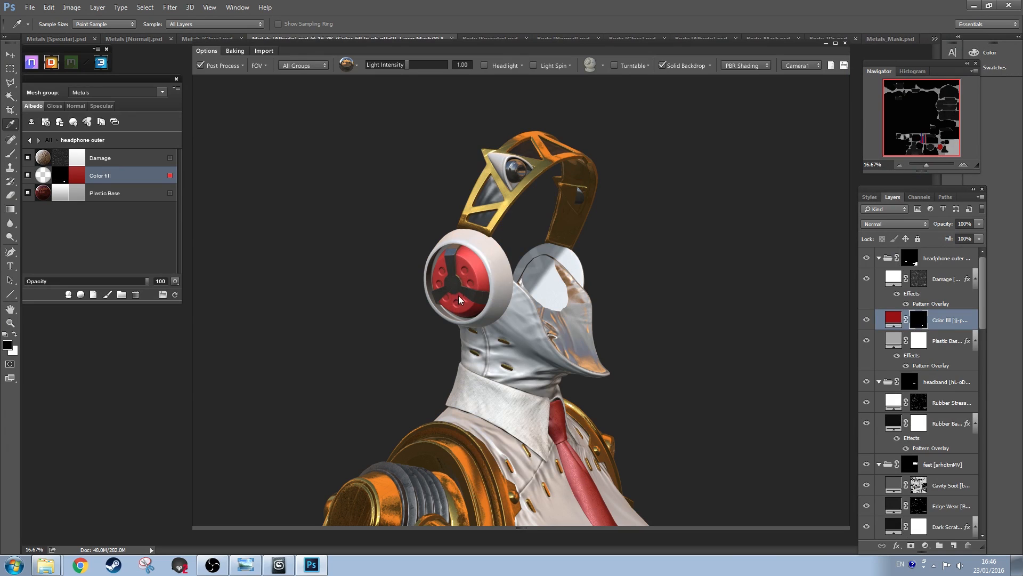
Step: Set the Color fill layer's opacity to 0 in the specular, gloss and normal maps
click(100, 107)
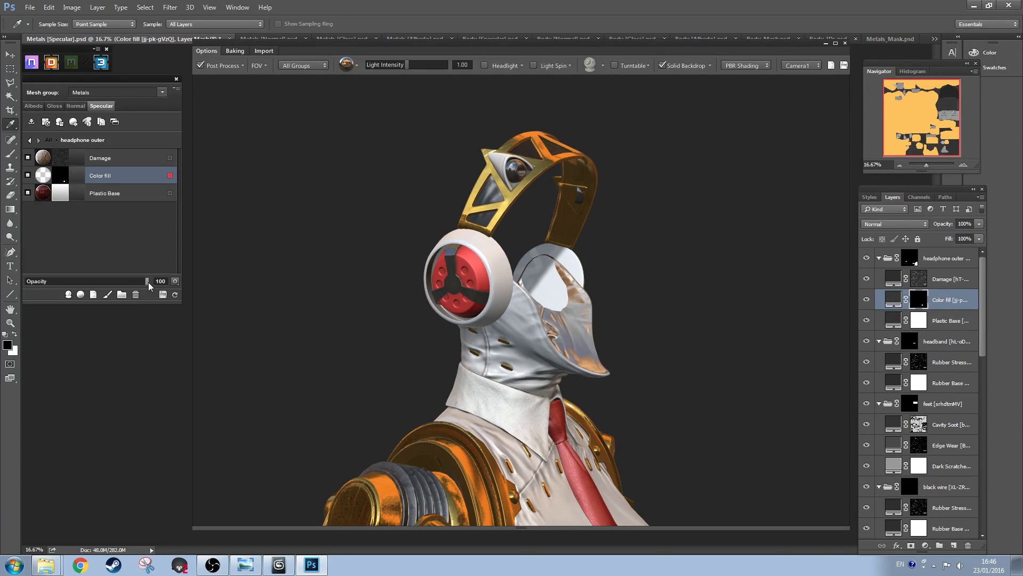
drag(148, 282, 7, 291)
key(alt+shift)
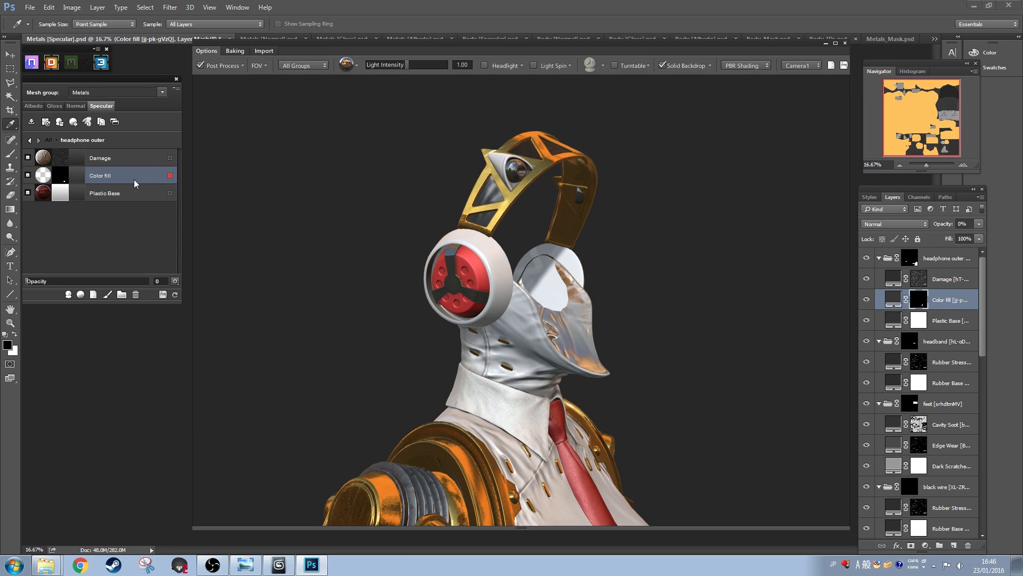
click(56, 107)
drag(142, 282, 24, 285)
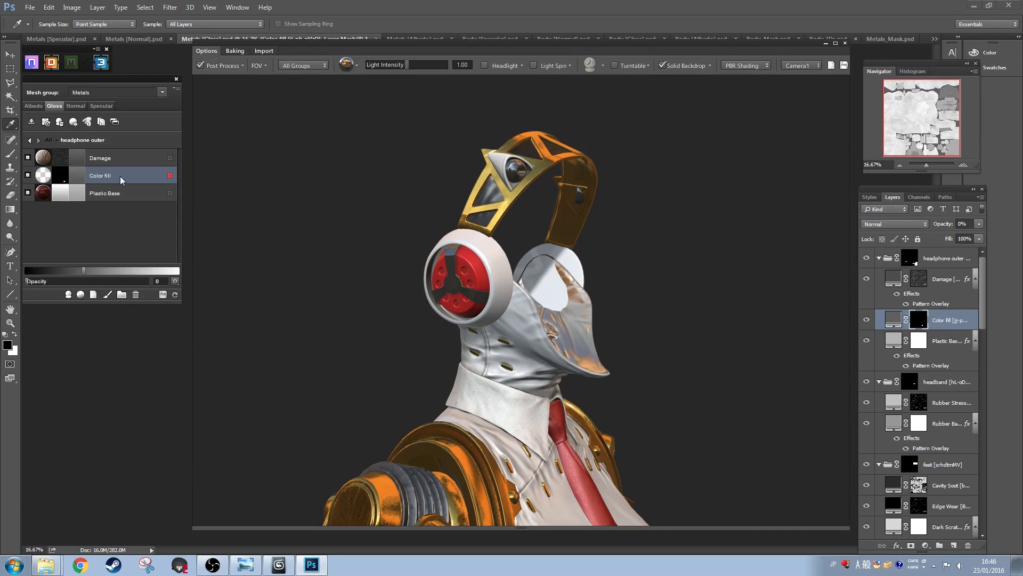
click(76, 107)
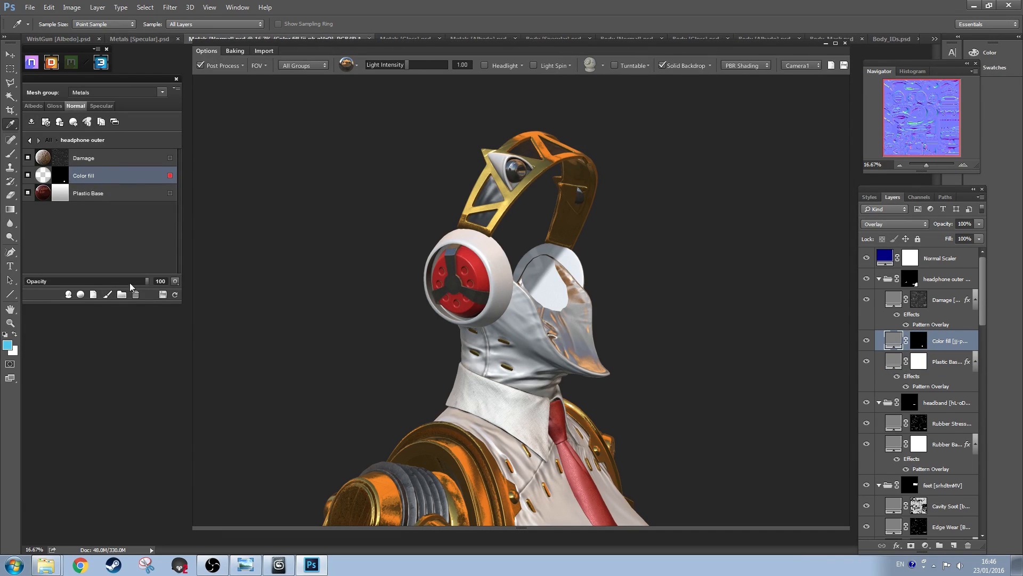
key(alt+shift)
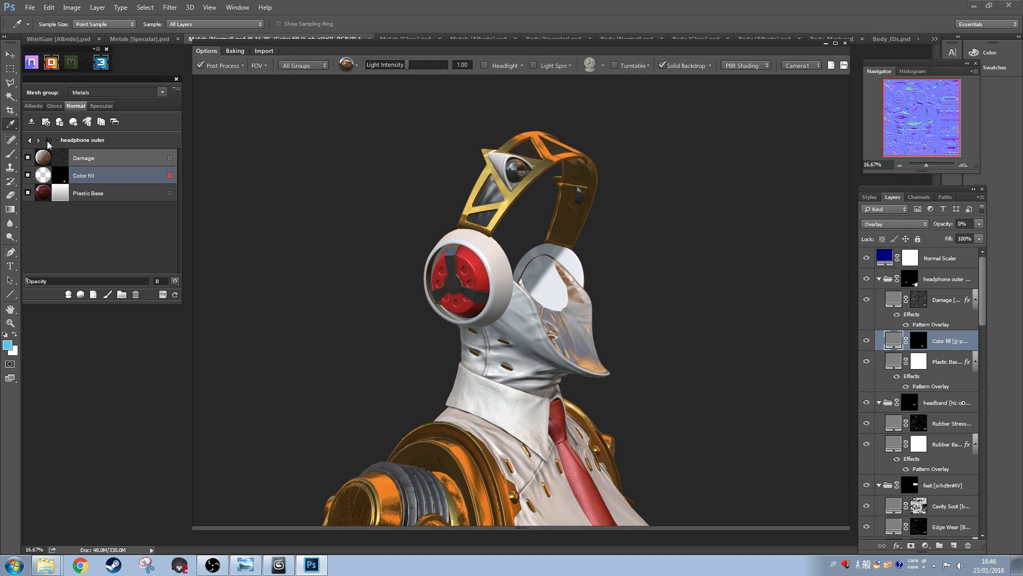
key(alt+shift)
Step: Check the headphone on the model and darken the Color fill layer's albedo slightly to RGB 136, 22, 22
click(106, 192)
drag(456, 305, 518, 314)
key(alt+shift)
scroll(531, 338, down, 3)
scroll(517, 334, up, 1)
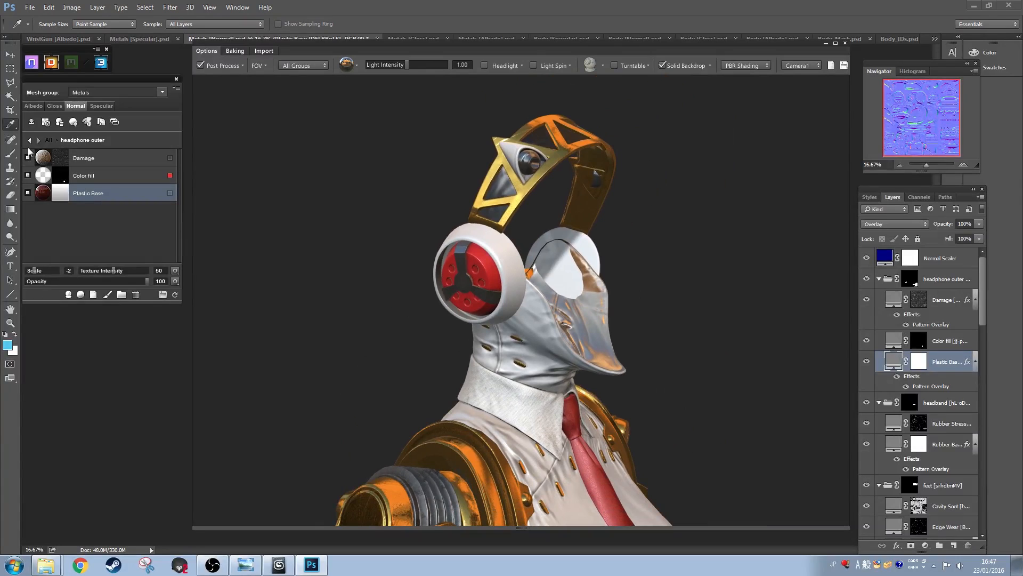
click(29, 140)
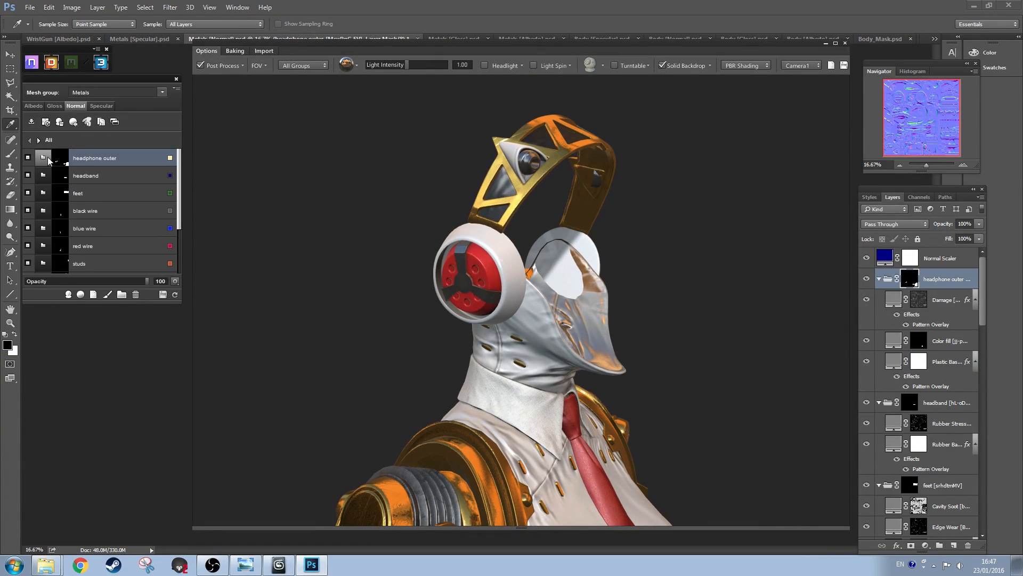
double_click(83, 158)
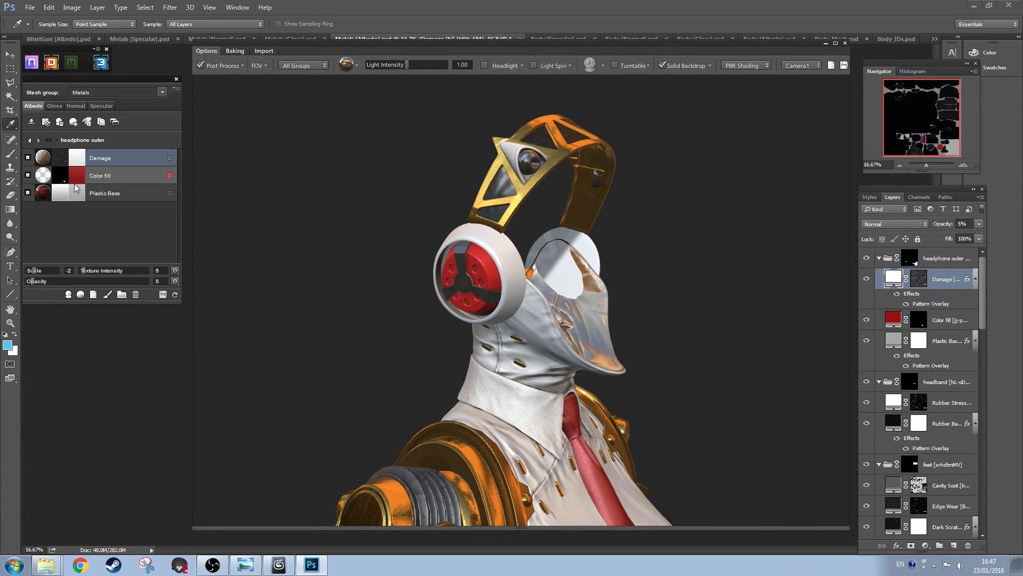
click(77, 176)
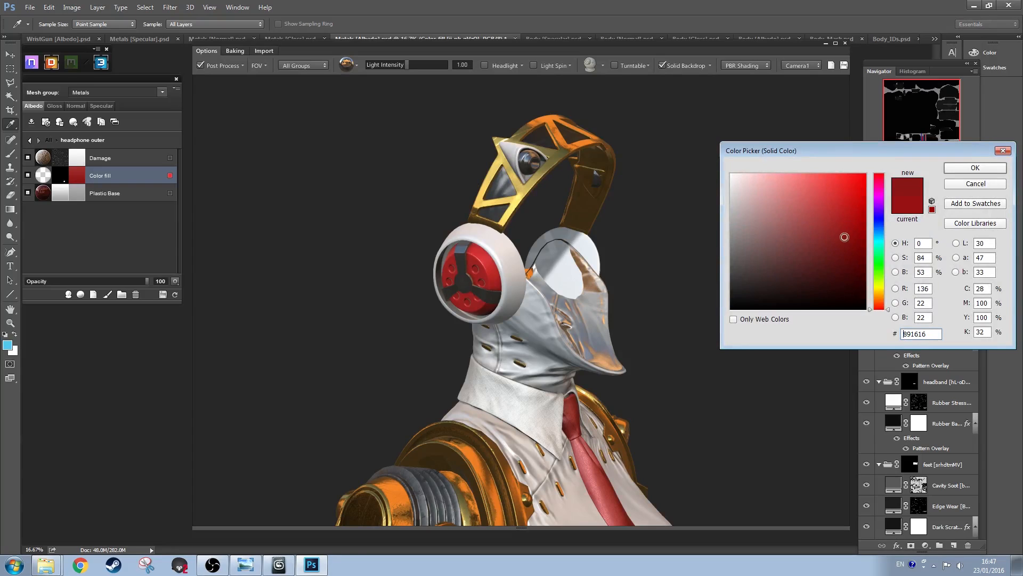
click(955, 168)
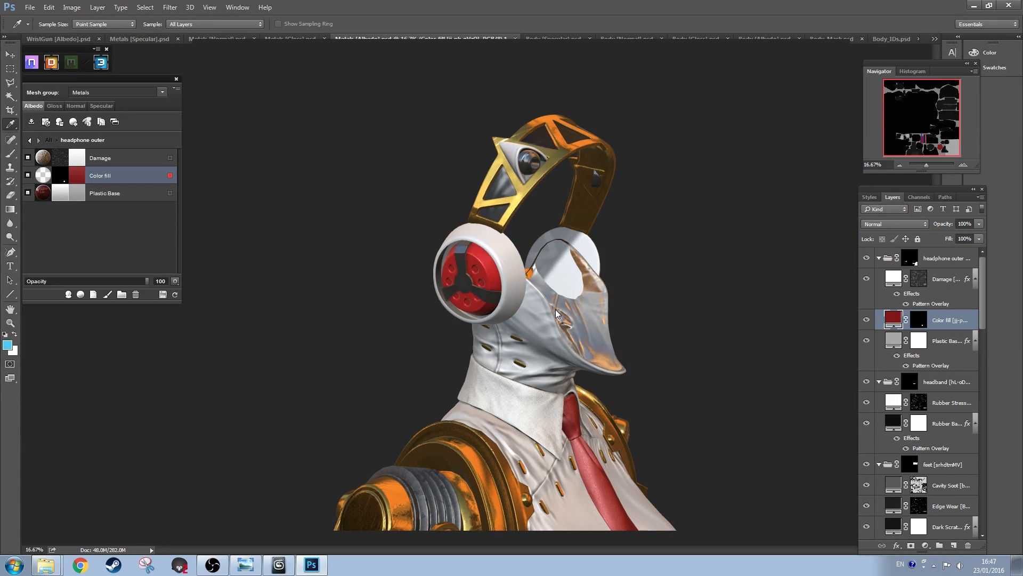
Step: Brighten the preview's gray backdrop, turn the solid backdrop off, and inspect the character's body against the environment
drag(528, 309, 558, 308)
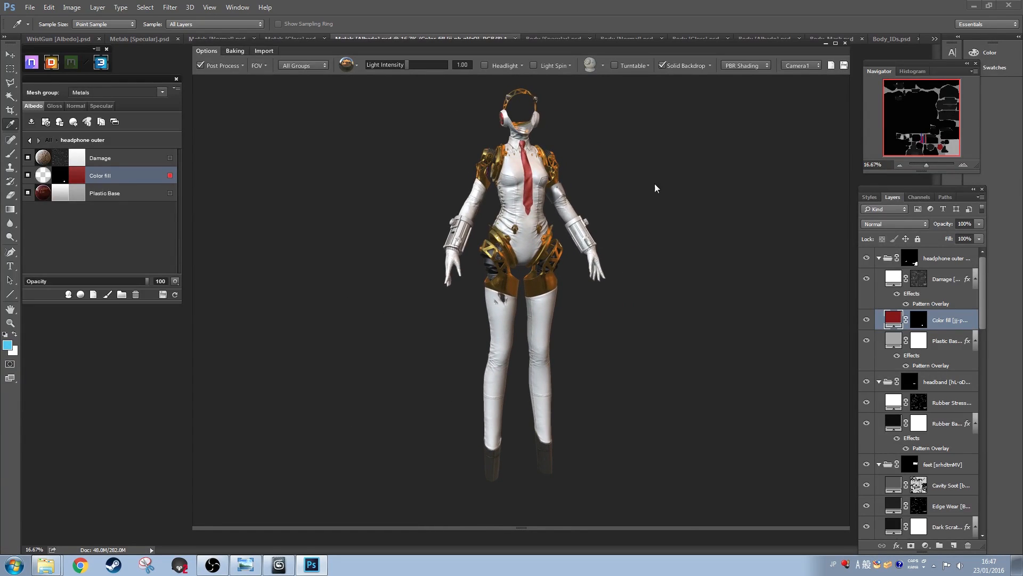
click(710, 66)
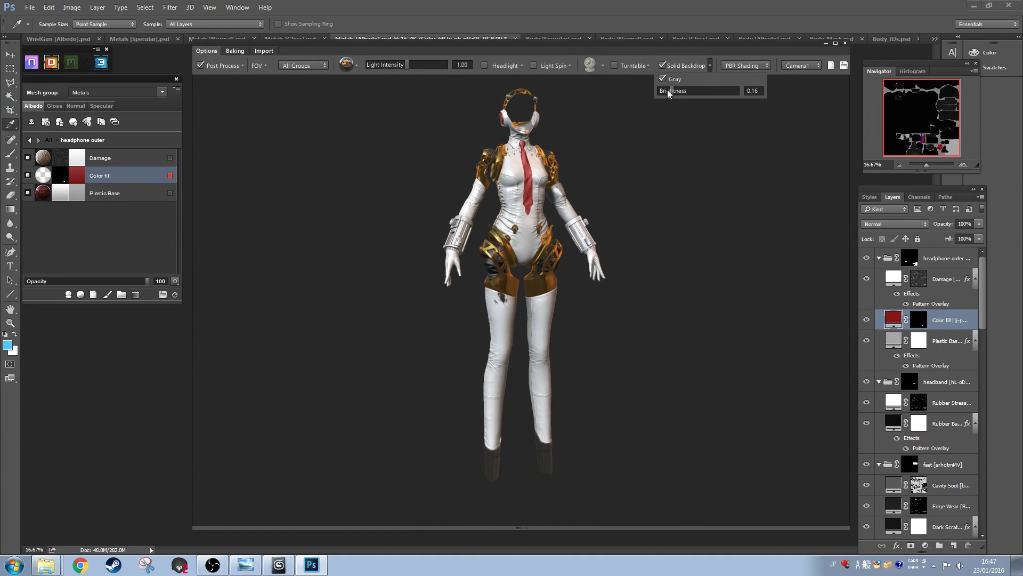
drag(673, 90, 680, 92)
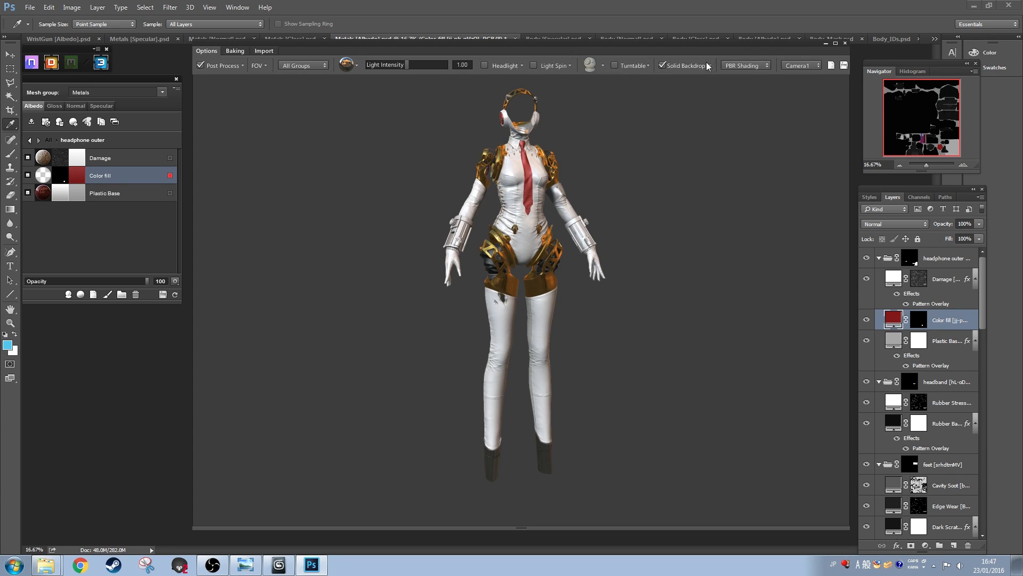
click(666, 65)
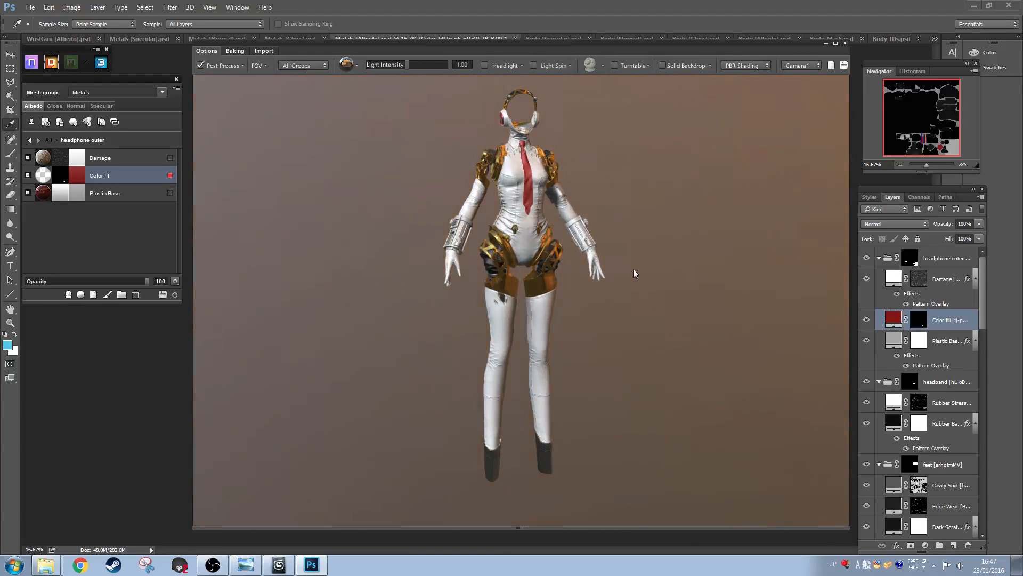
scroll(532, 278, up, 3)
mouse_move(532, 278)
mouse_down()
mouse_move(493, 311)
mouse_move(529, 268)
mouse_up()
click(30, 140)
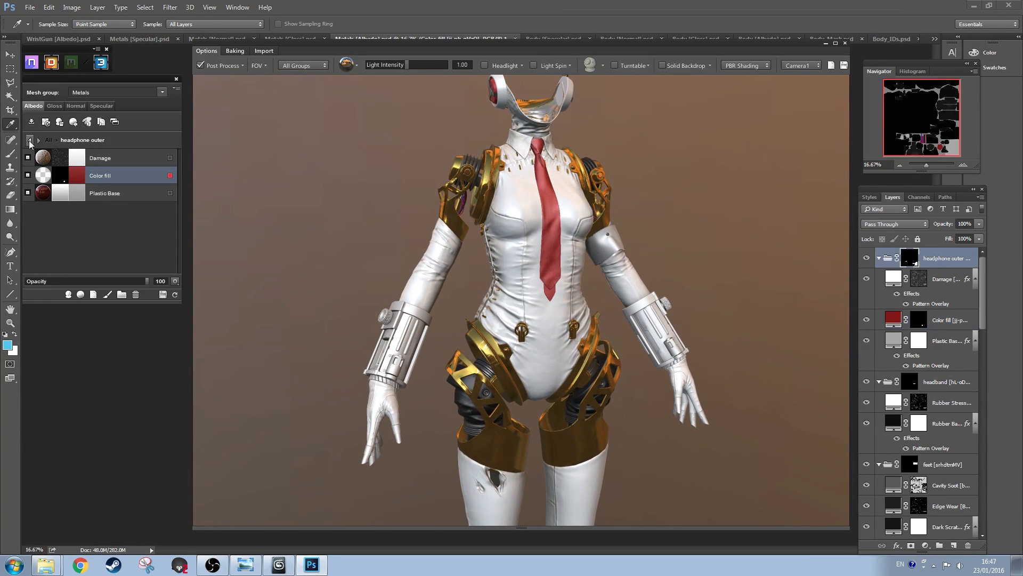
Step: Save the project's texture maps and reposition the character in the preview
click(177, 90)
click(106, 137)
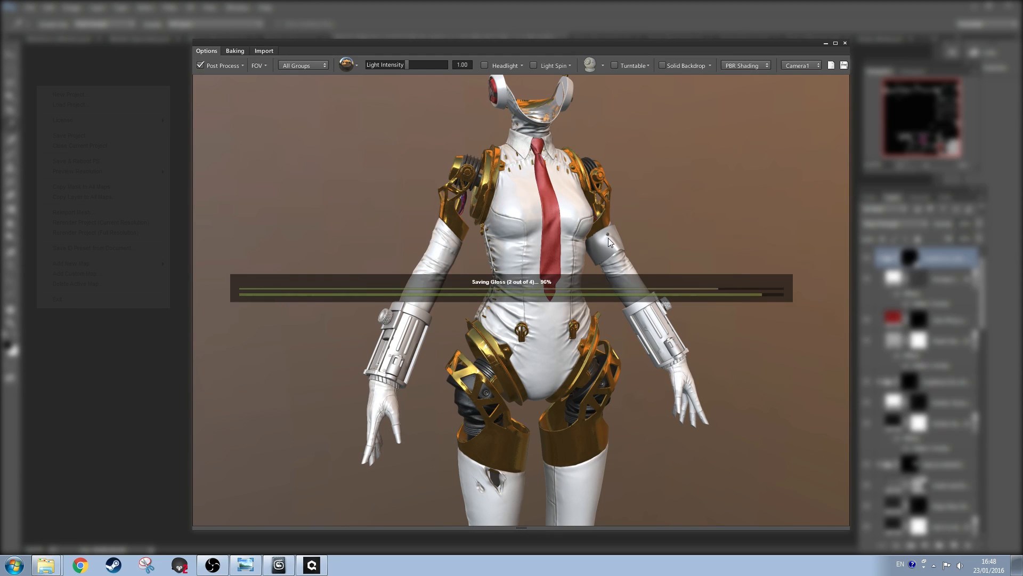
drag(574, 279, 531, 280)
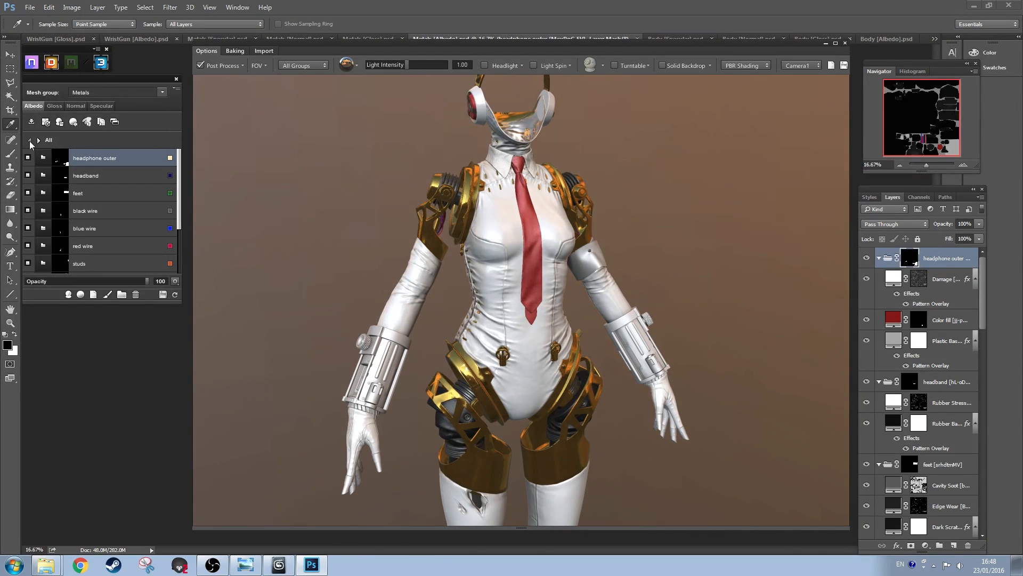
Step: Switch the active mesh group to WristGun and bring the wrist guns closer in the preview
click(107, 92)
click(85, 126)
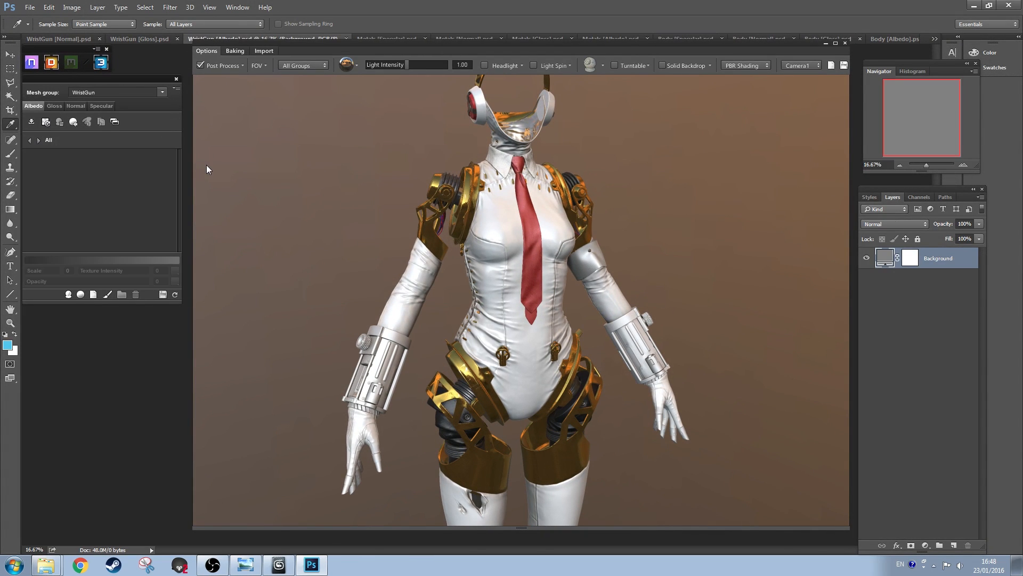
scroll(417, 381, up, 5)
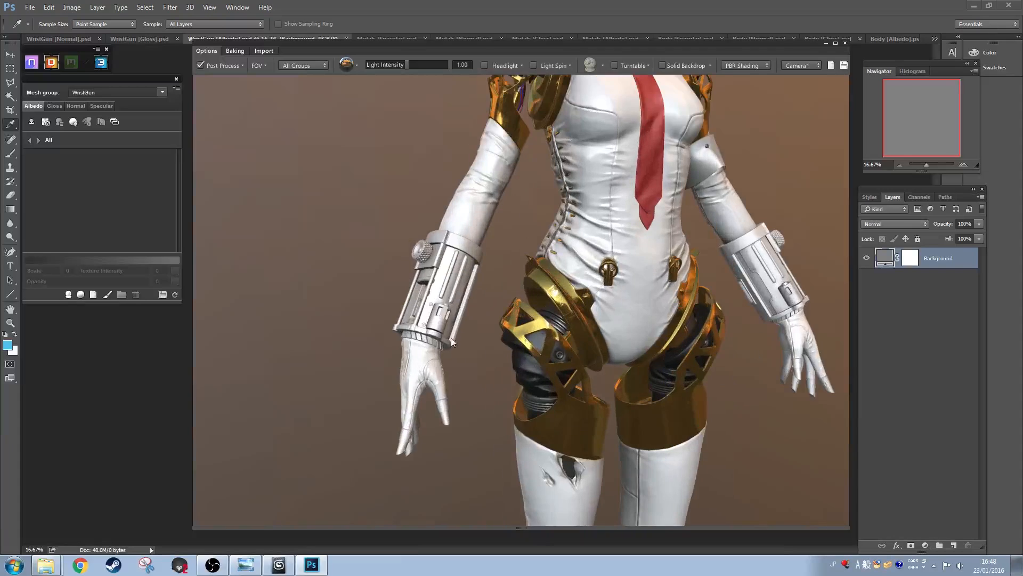
Step: Browse the Metal material presets, comparing the brushed steel, Black Oxide, Generic Gun Metal, Dull Low-End Parkerization and M4 - USGI Magazine previews
click(68, 294)
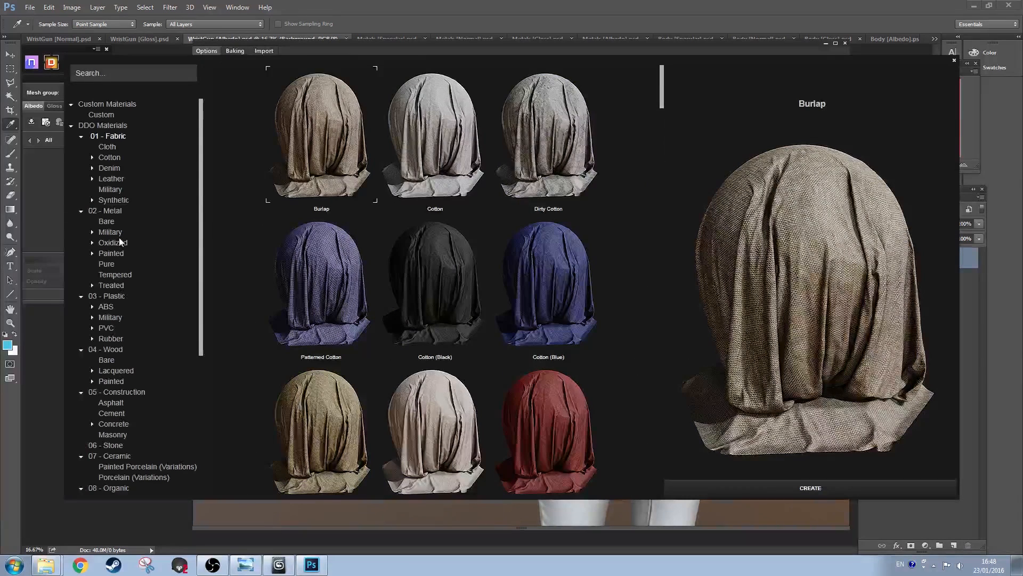
click(114, 215)
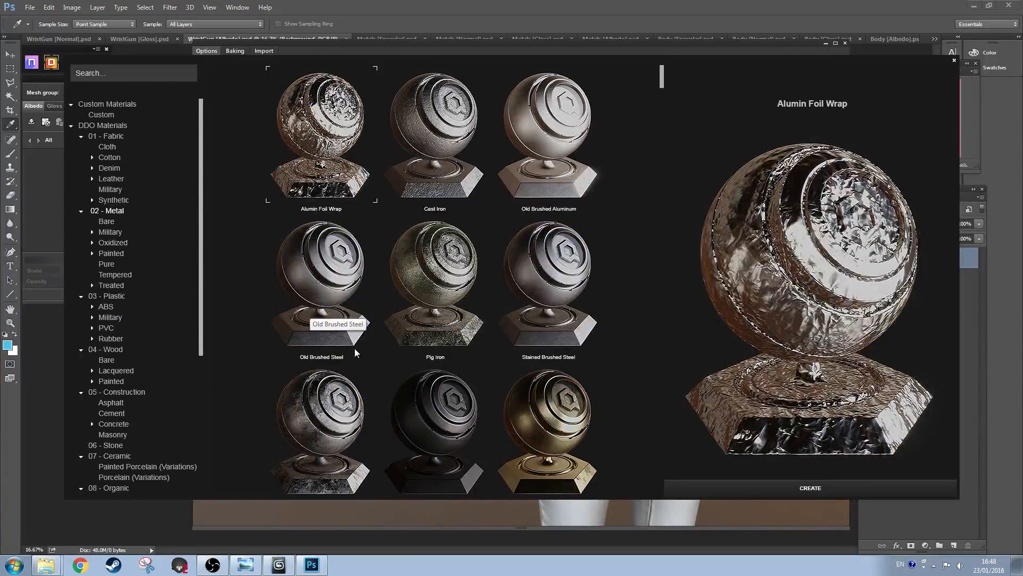
click(327, 299)
click(551, 292)
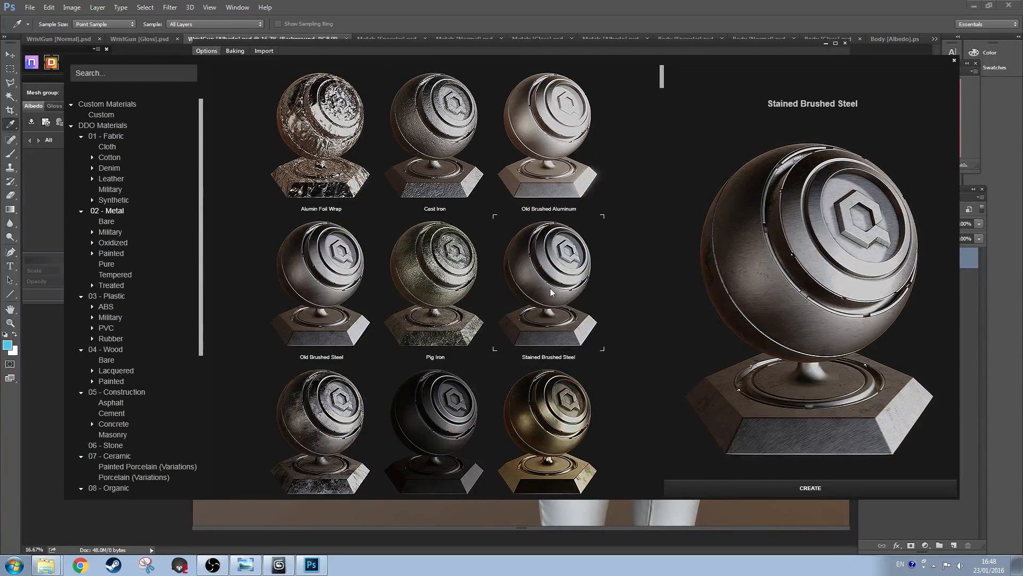
scroll(438, 313, down, 3)
click(437, 309)
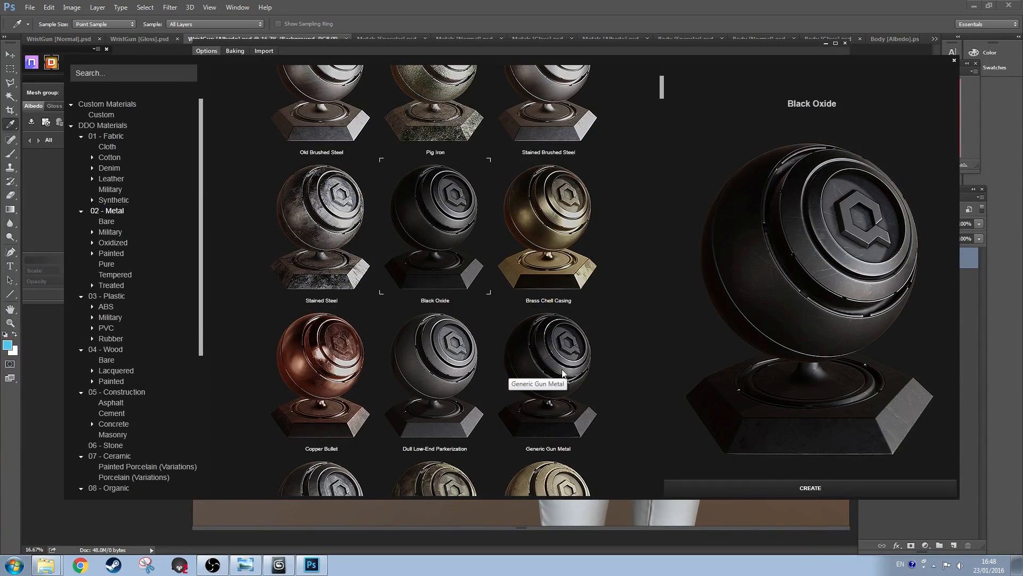
click(563, 373)
click(462, 385)
scroll(341, 381, down, 5)
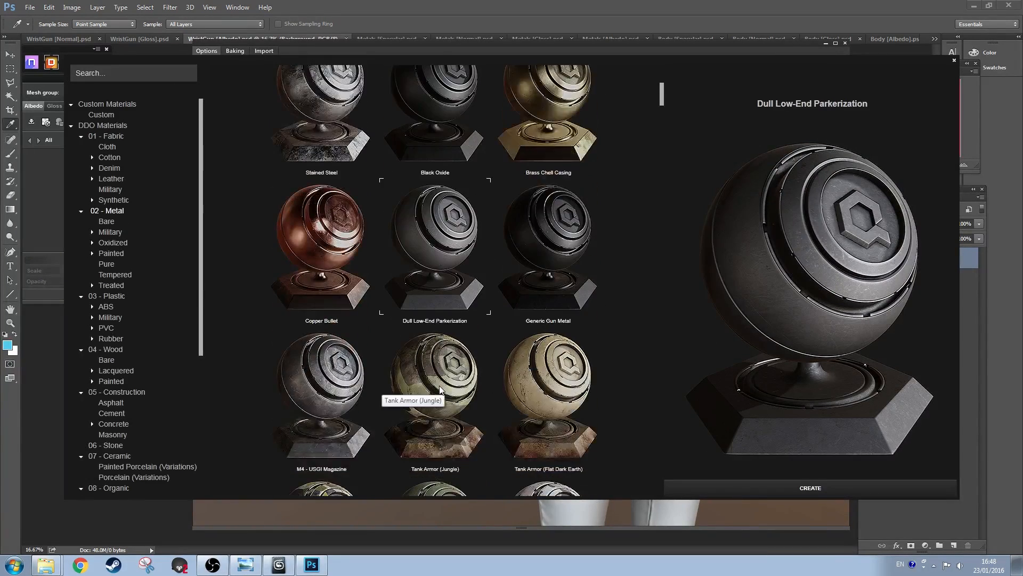
click(369, 303)
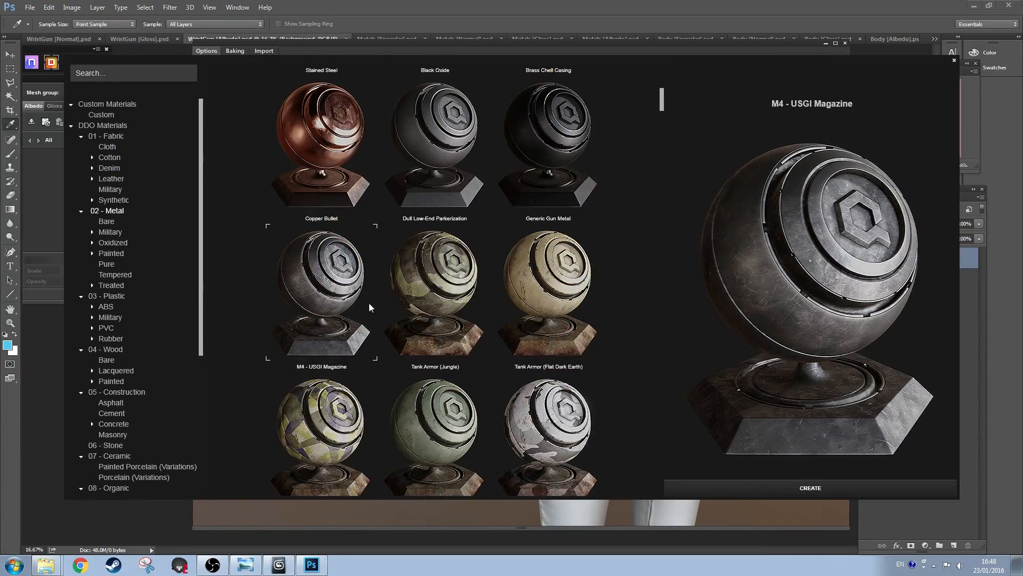
Step: Examine the Military metal presets, comparing Dull Low-End Parkerization, M4 - USGI Magazine and Generic Gun Metal
click(111, 232)
scroll(461, 397, up, 2)
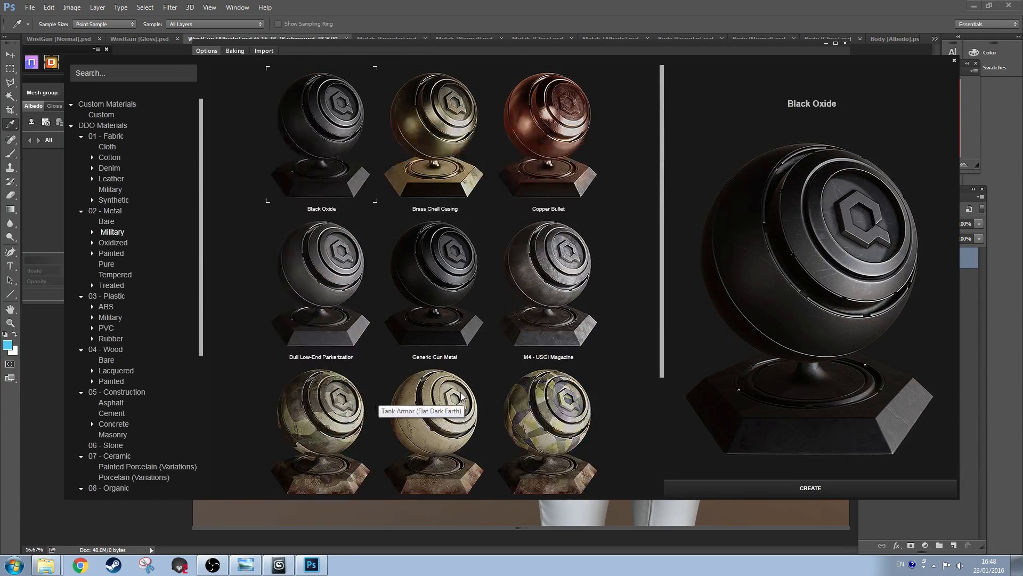
click(331, 287)
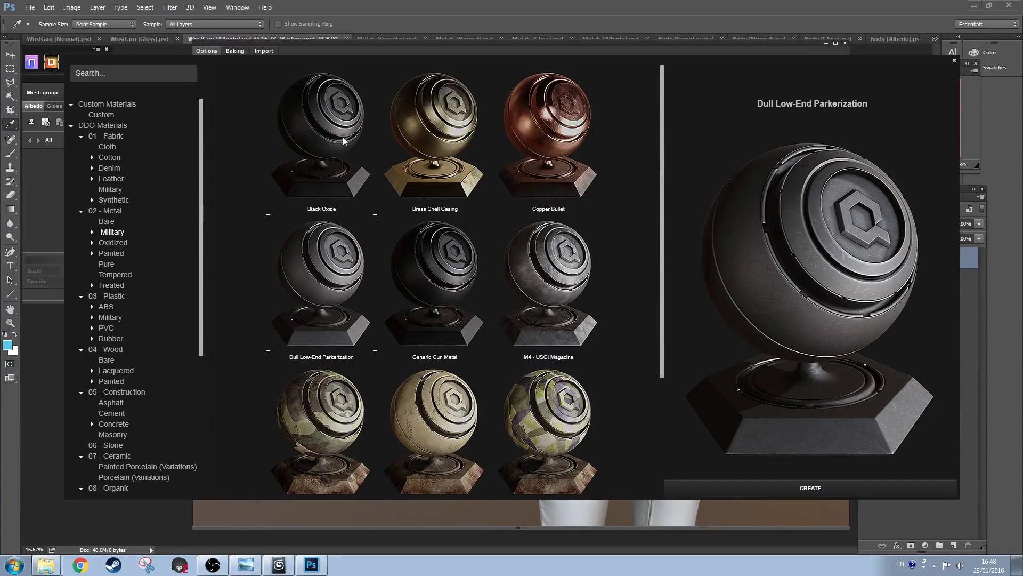
click(436, 147)
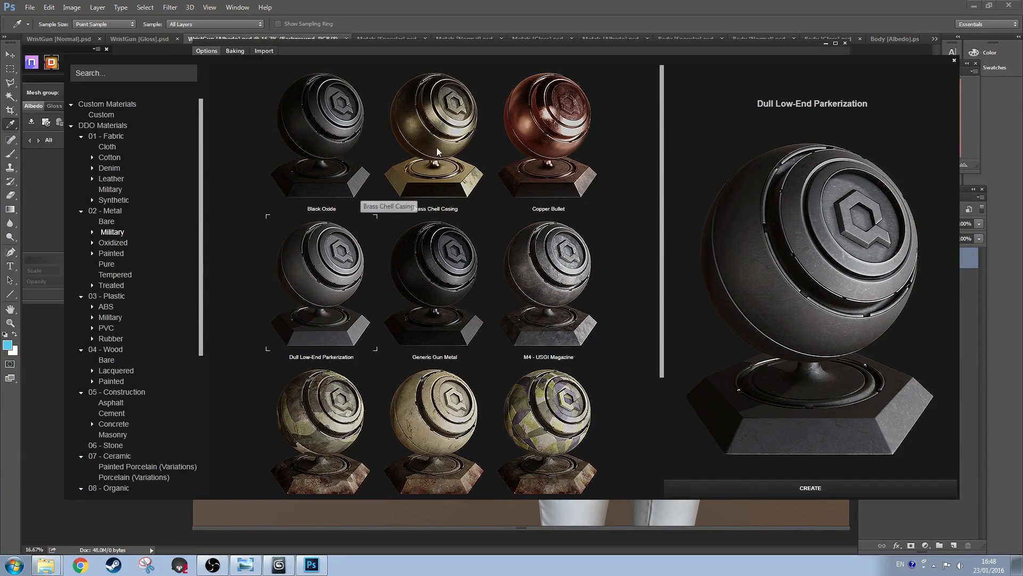
click(326, 286)
scroll(326, 287, down, 3)
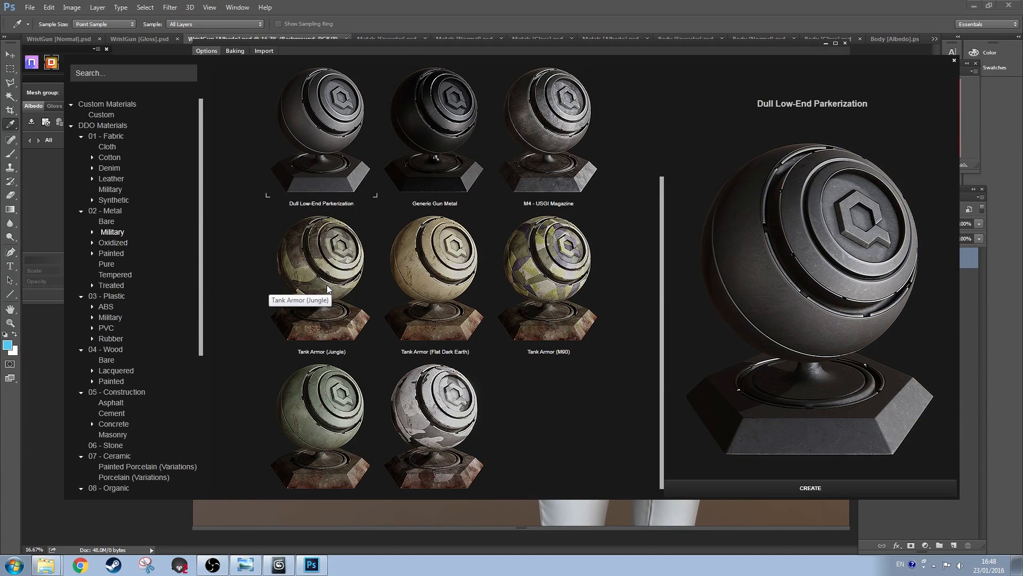
scroll(327, 285, up, 3)
click(549, 268)
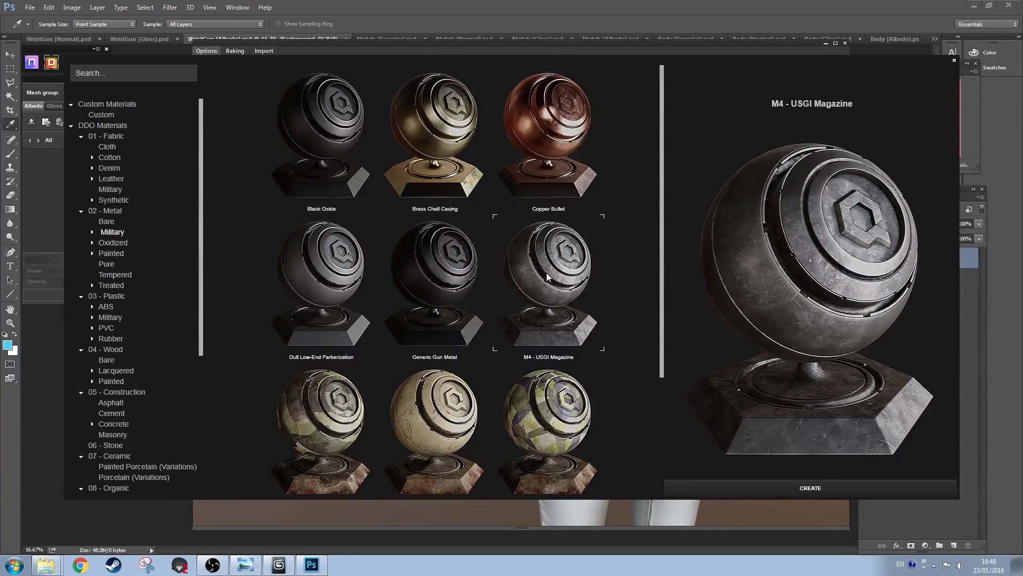
click(453, 305)
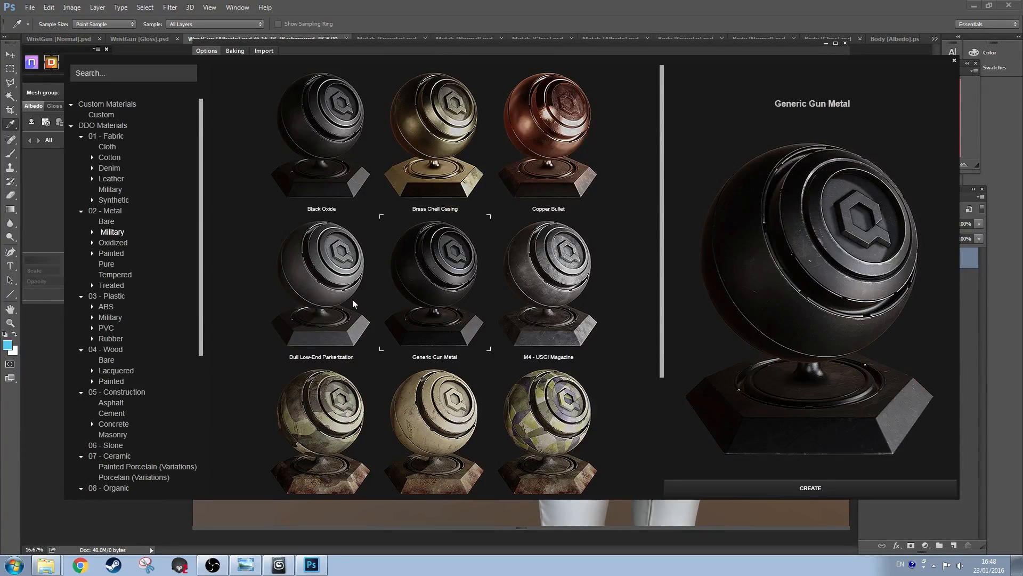
Step: Look through the Oxidized metal presets and preview Rusted Steel (04)
click(113, 243)
scroll(404, 312, down, 3)
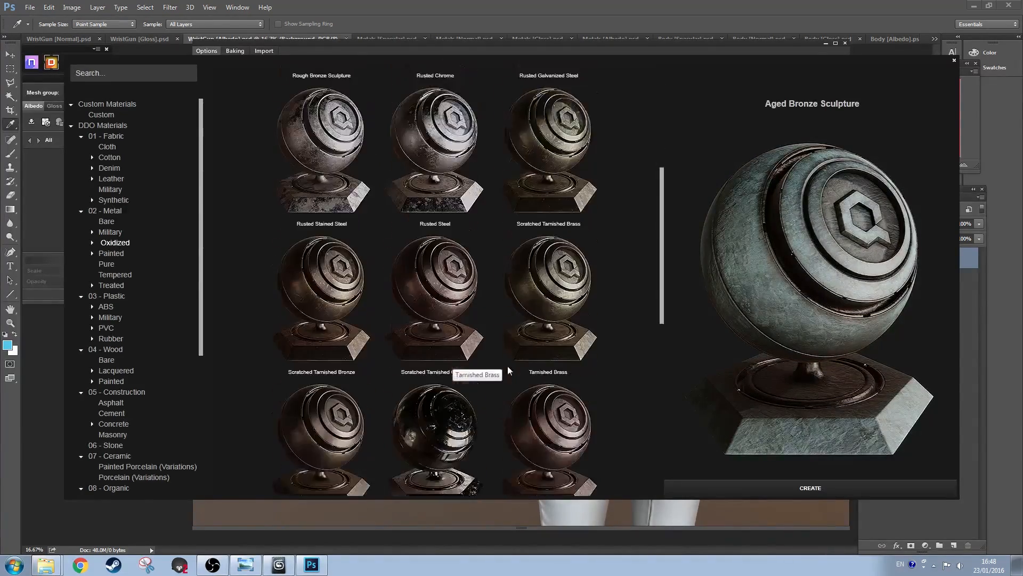
scroll(511, 362, down, 5)
click(532, 308)
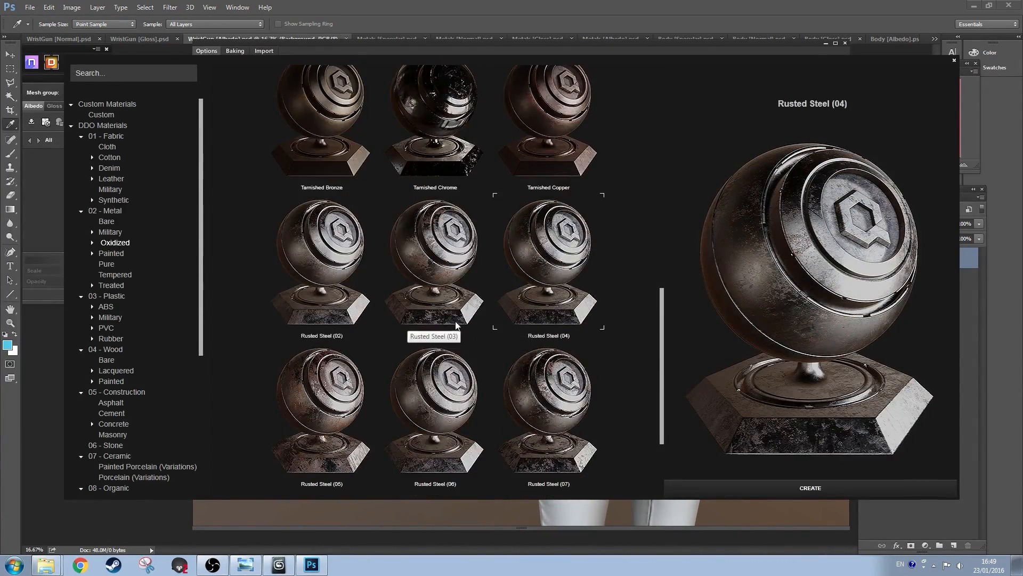
scroll(456, 322, down, 3)
scroll(456, 323, up, 6)
drag(662, 300, 647, 149)
Step: Add the Stained Steel material from the Bare metal presets to the WristGun mesh group
click(107, 222)
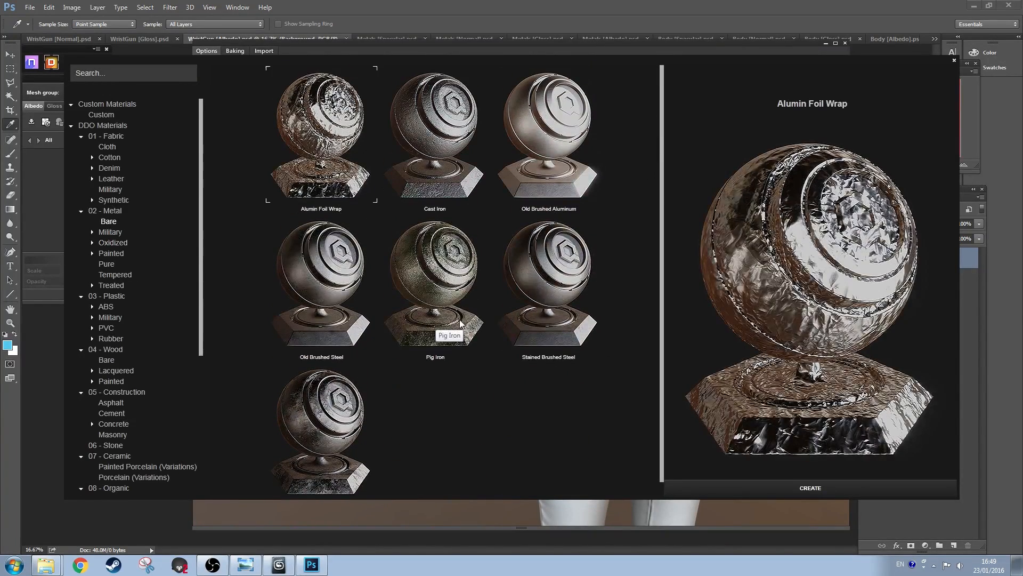
scroll(460, 324, down, 1)
click(532, 303)
click(325, 431)
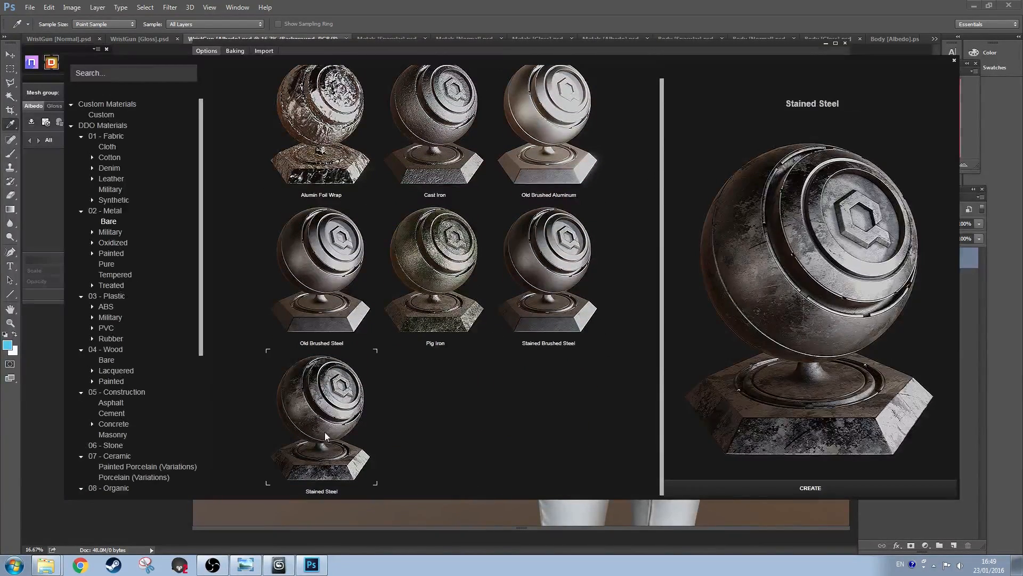
click(760, 493)
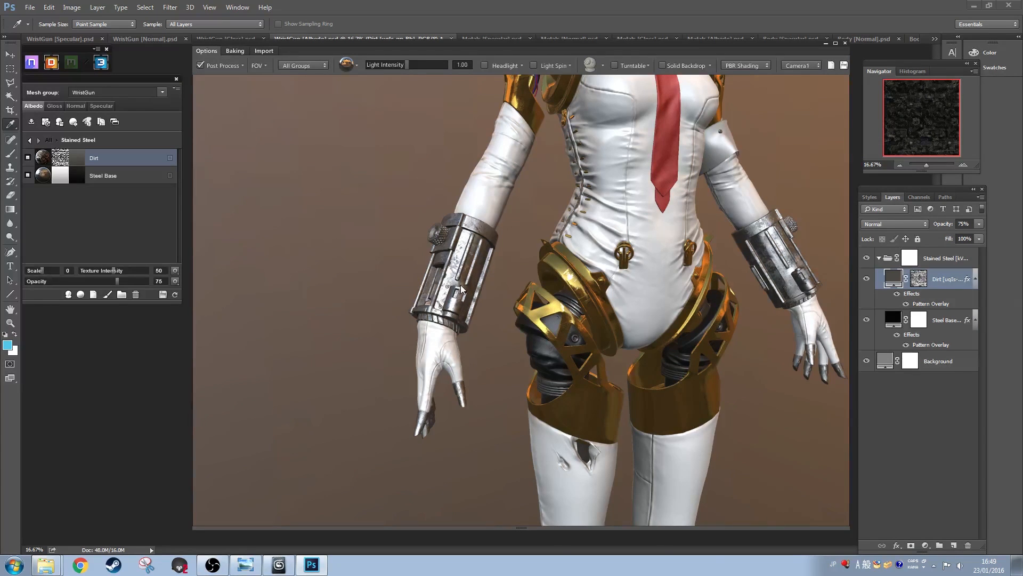
Step: Mask the whole Stained Steel group to the dark blue colour ID 2A3451
click(30, 140)
right_click(134, 160)
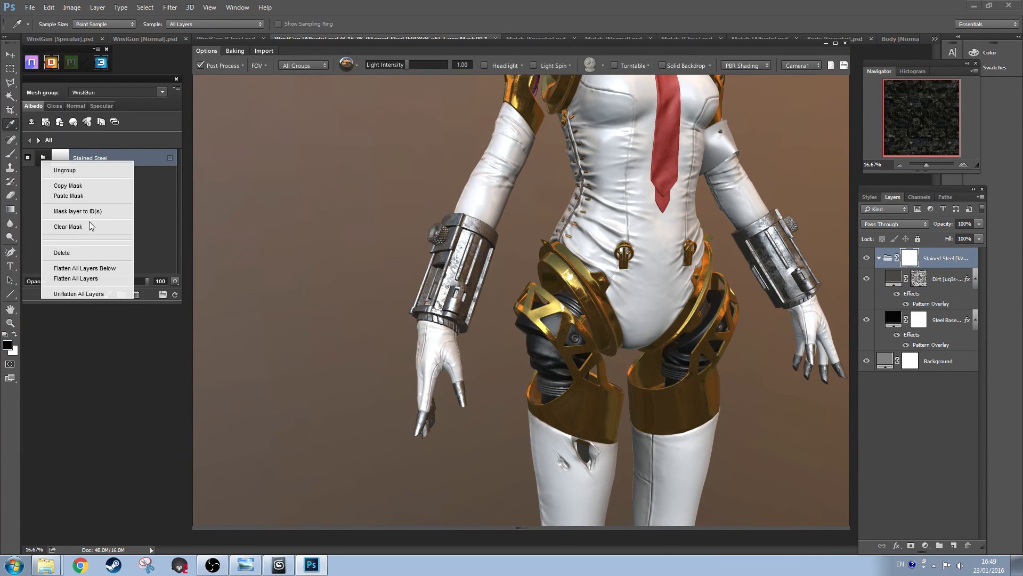
click(85, 216)
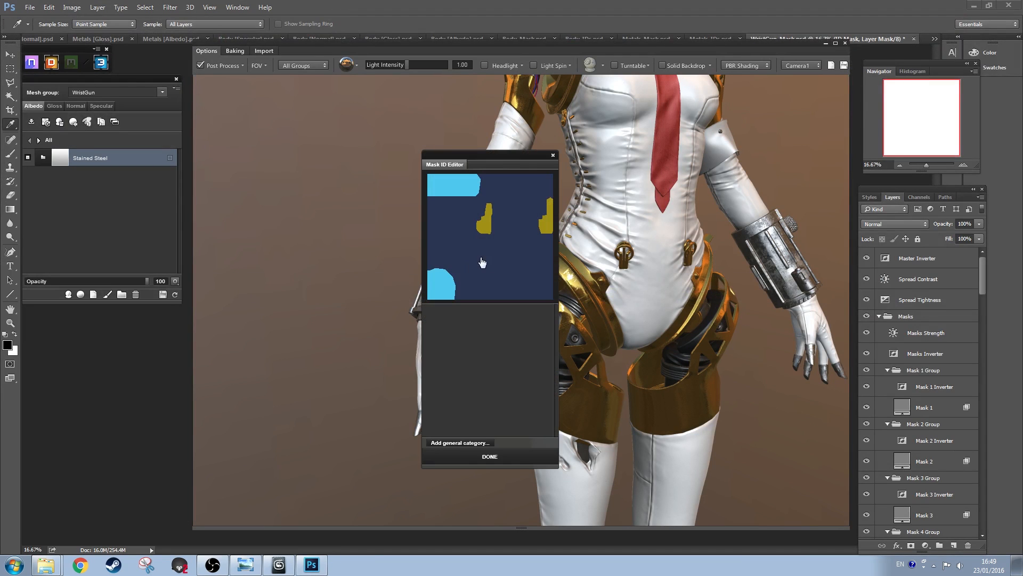
click(509, 263)
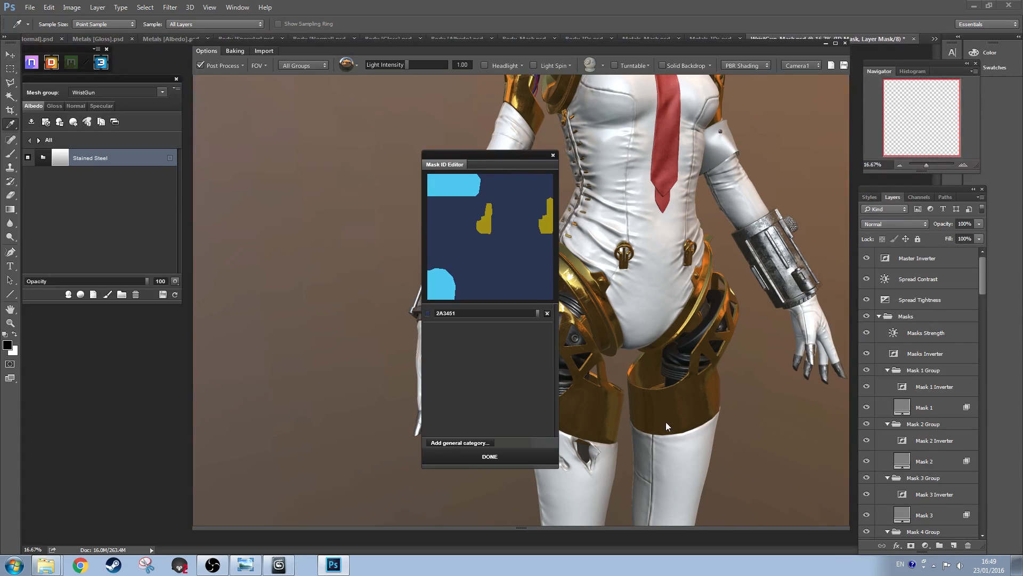
click(478, 456)
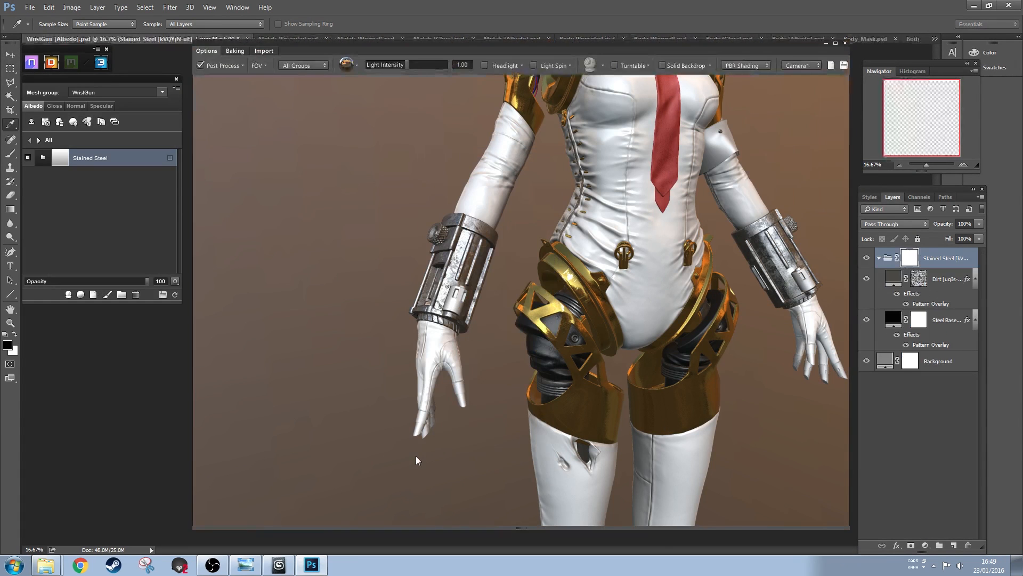
Step: Set the texture intensity of Stained Steel's Dirt layer to 18 in the albedo map
drag(451, 278, 260, 231)
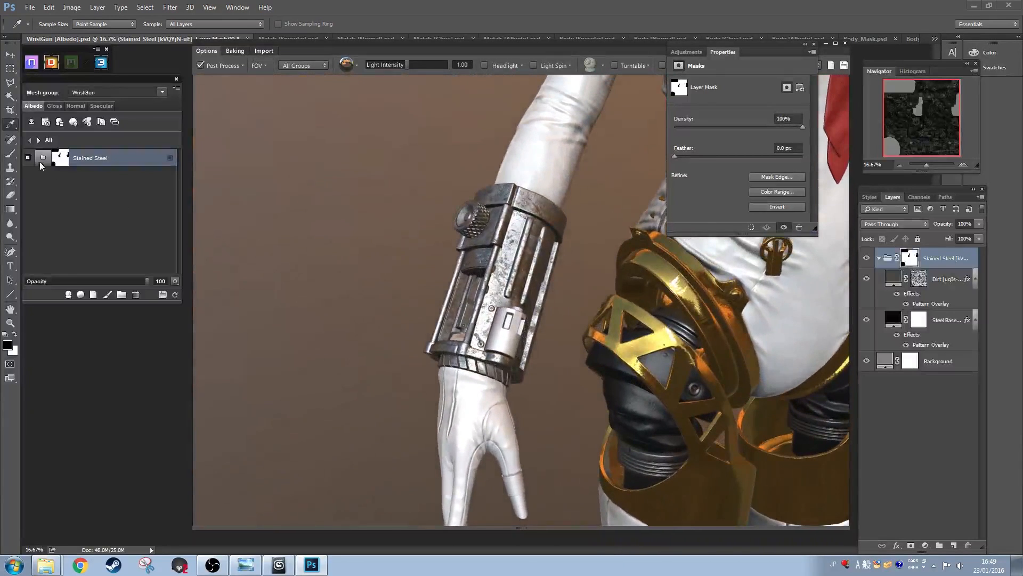
click(40, 162)
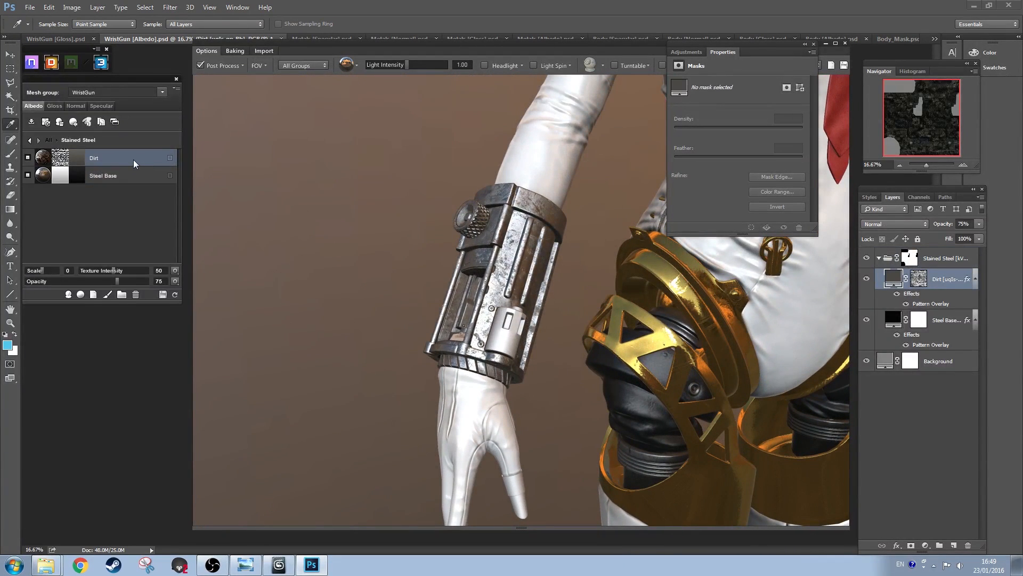
drag(114, 270, 93, 271)
drag(528, 323, 126, 189)
scroll(469, 282, up, 3)
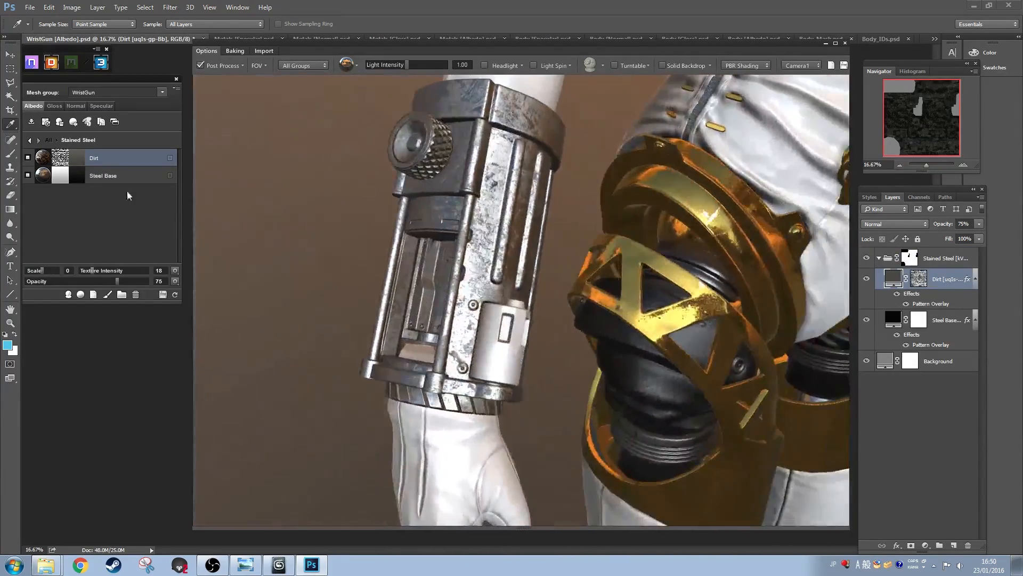
Step: Hide the Dirt layer and inspect the wrist gun's bare steel from several angles
click(28, 158)
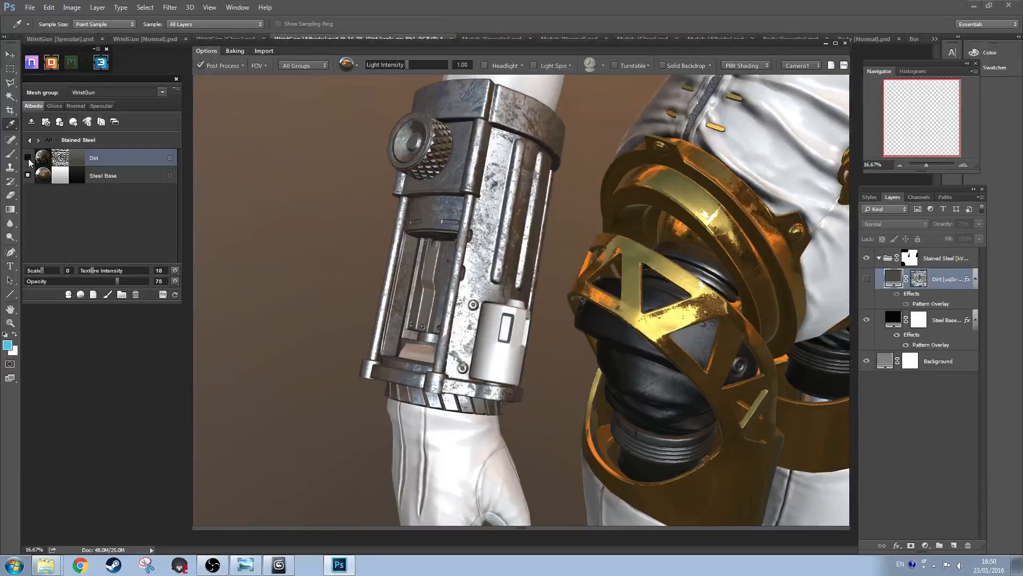
drag(458, 309, 507, 292)
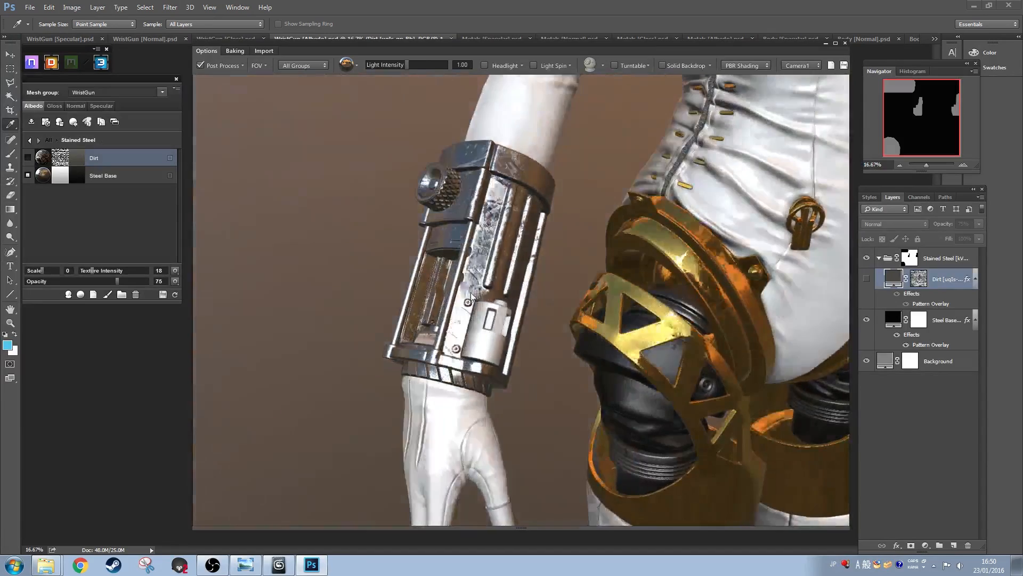
mouse_move(470, 296)
mouse_down()
mouse_move(585, 279)
mouse_move(596, 306)
mouse_move(453, 285)
mouse_up()
Step: Select the Steel Base layer and compare the model's albedo, gloss and specular maps in the preview, finishing on gloss
click(132, 177)
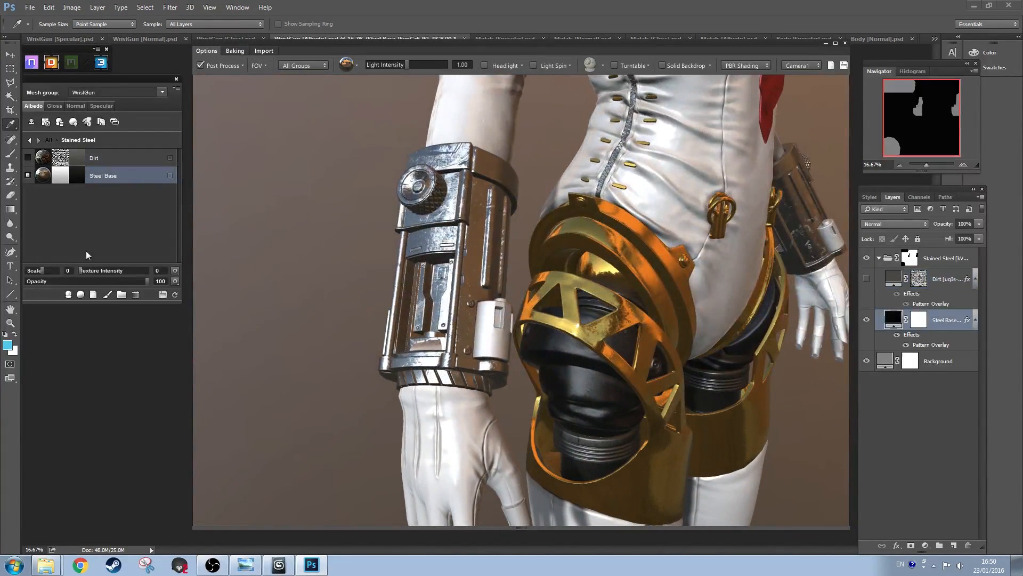
click(746, 65)
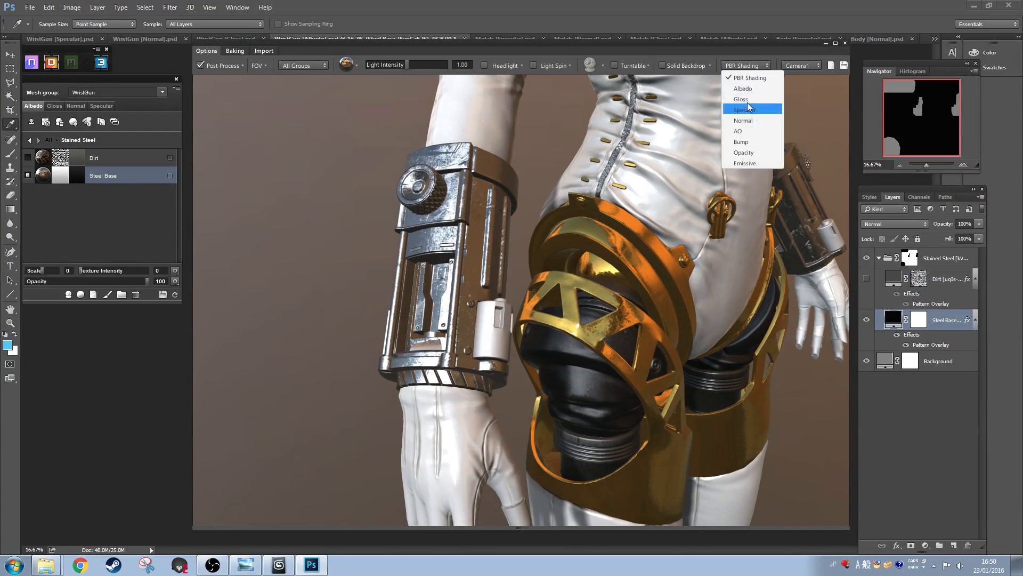
click(742, 88)
click(746, 65)
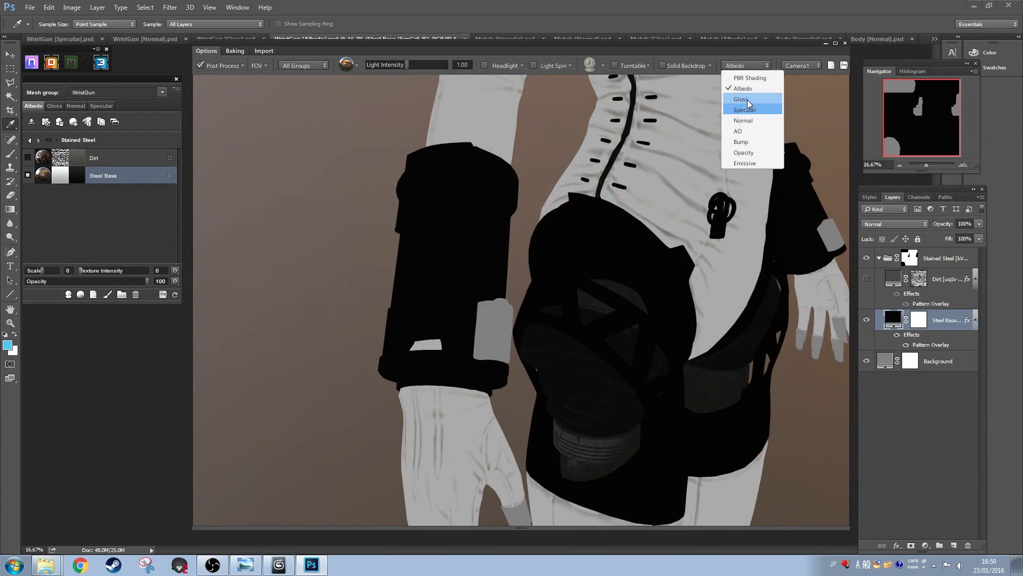
click(741, 99)
click(746, 65)
click(745, 110)
click(746, 65)
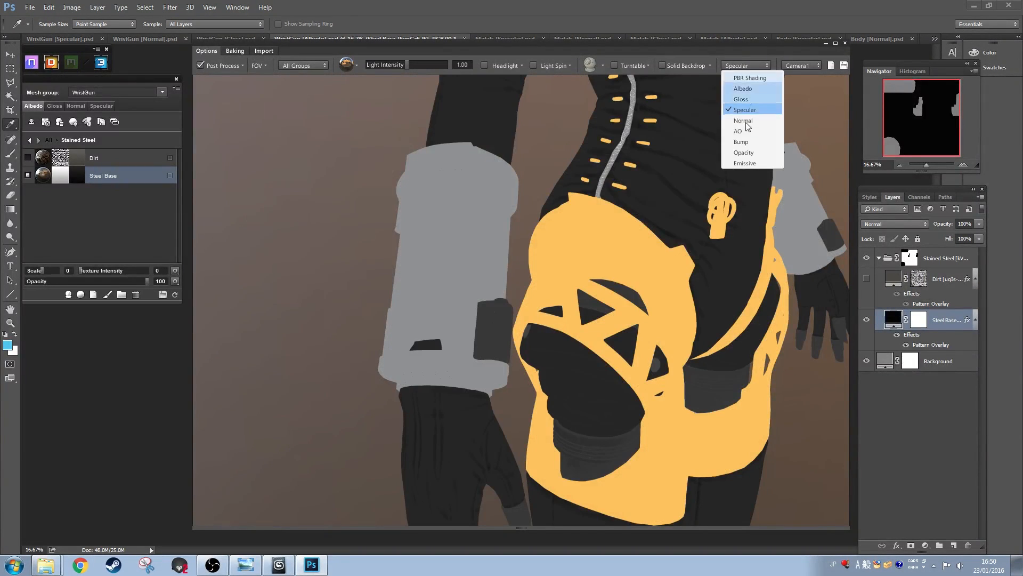
click(741, 99)
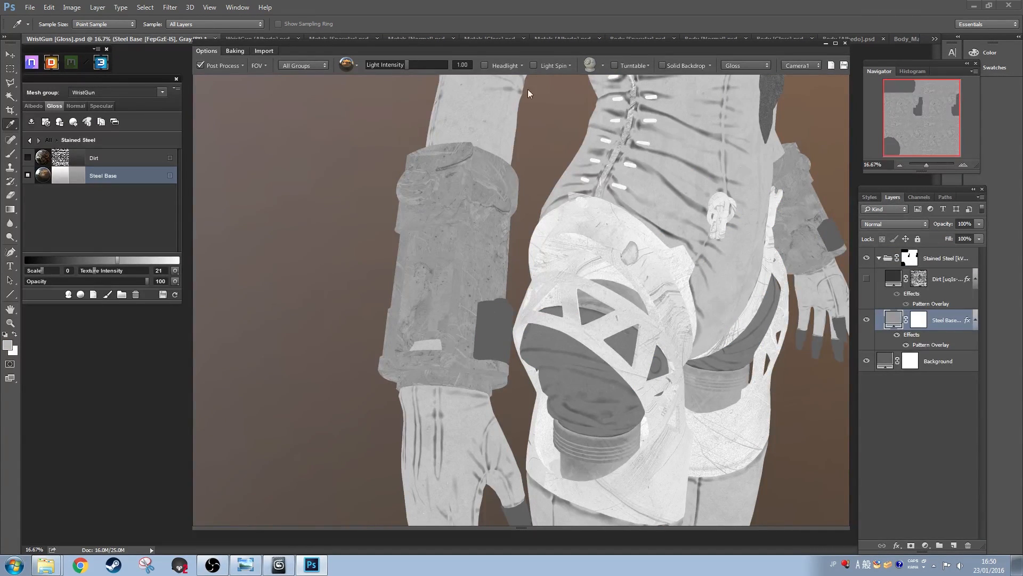
Step: Set the preview back to PBR Shading and inspect the wrist gun's steel
click(746, 65)
click(738, 76)
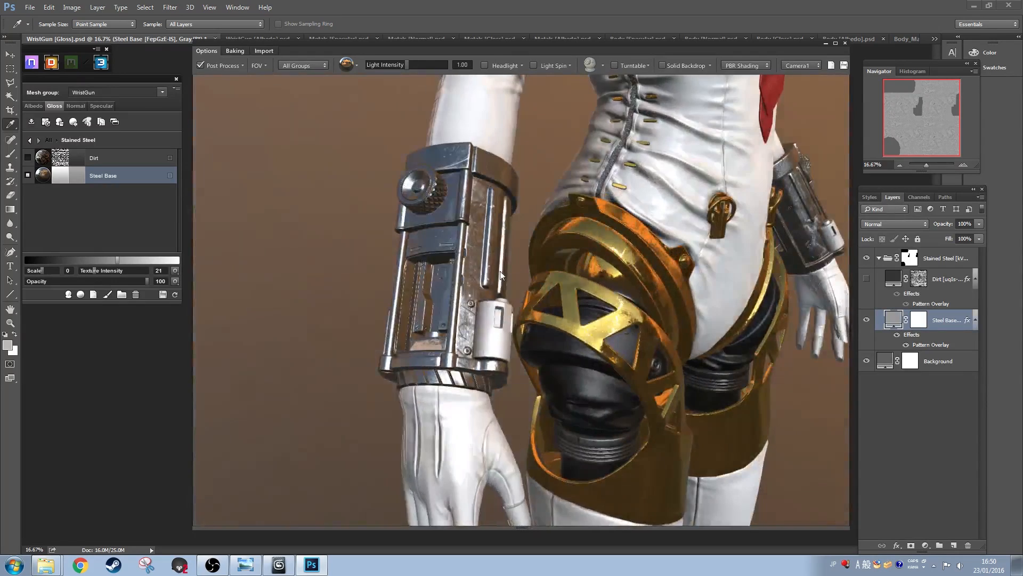
drag(509, 276, 538, 280)
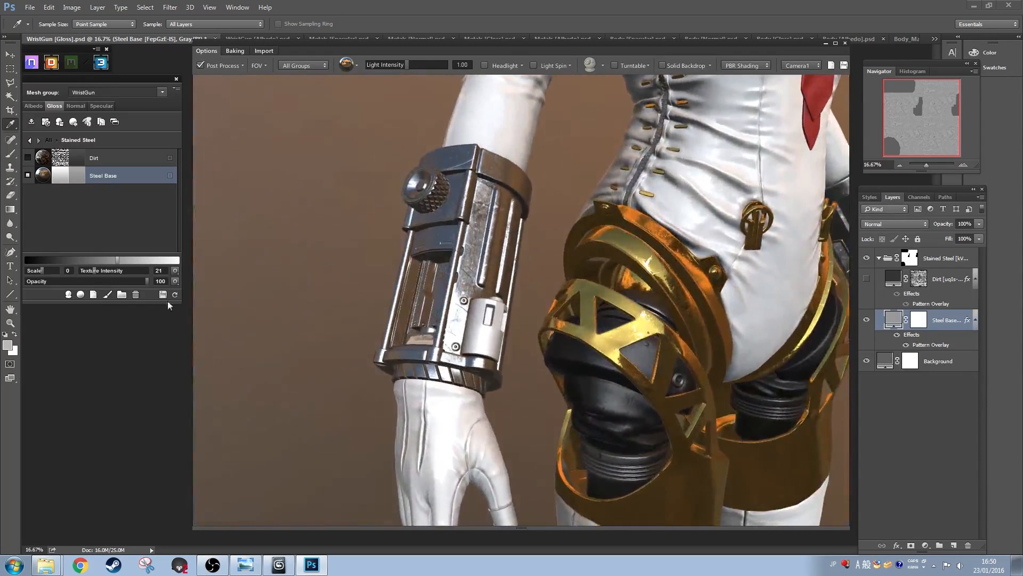
Step: Slightly lower the texture intensity of Steel Base in the gloss map and show the Dirt layer again
drag(94, 271, 89, 270)
drag(474, 278, 342, 274)
click(28, 158)
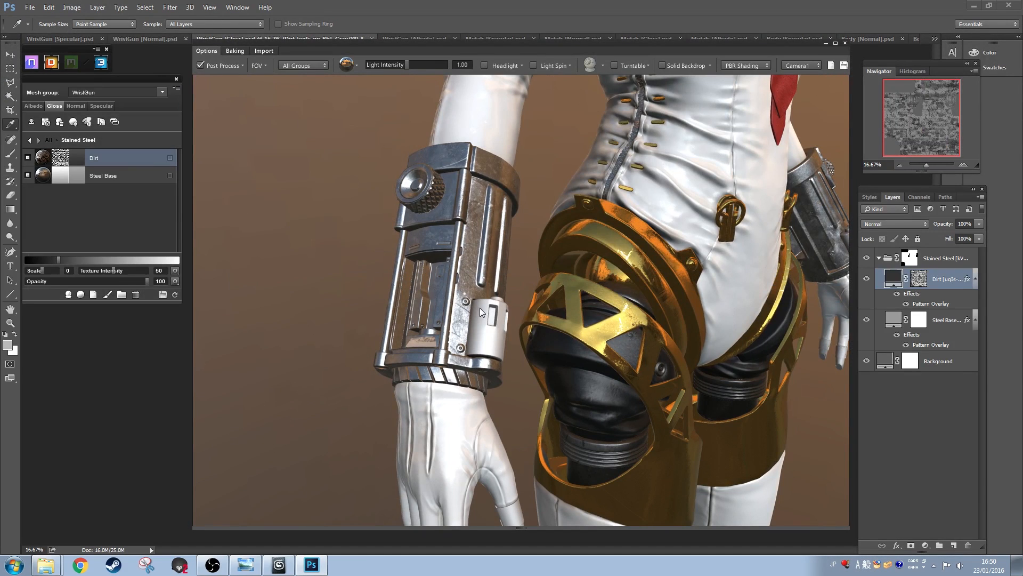
drag(480, 308, 459, 267)
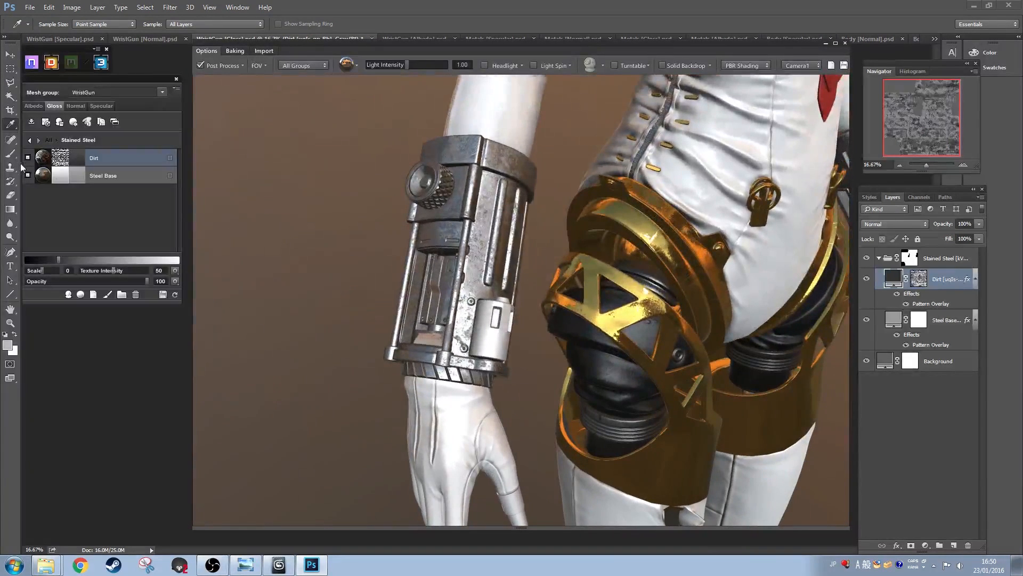
Step: Search the material library for gold and add the Gold material above the Stained Steel group
click(31, 141)
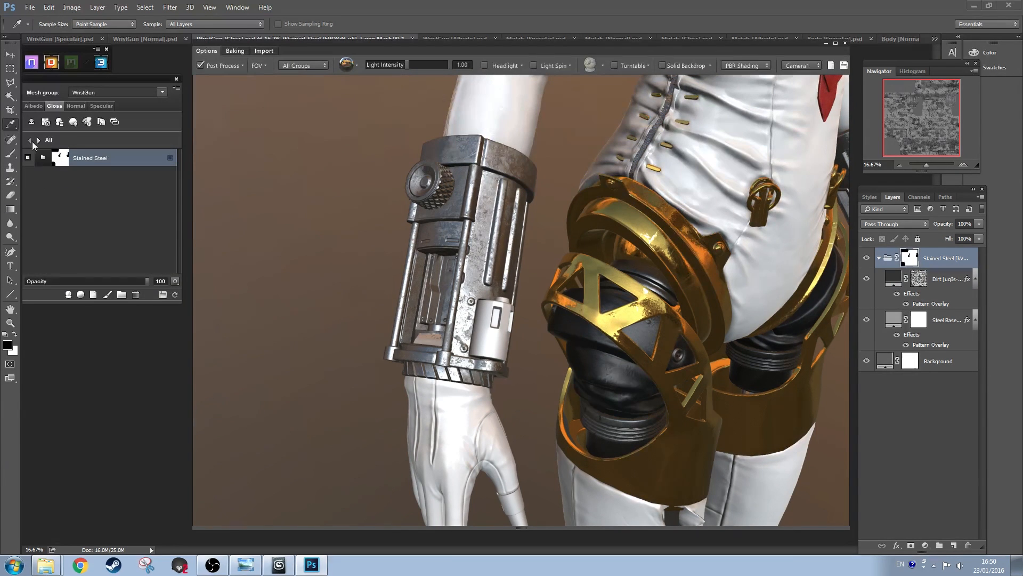
click(68, 295)
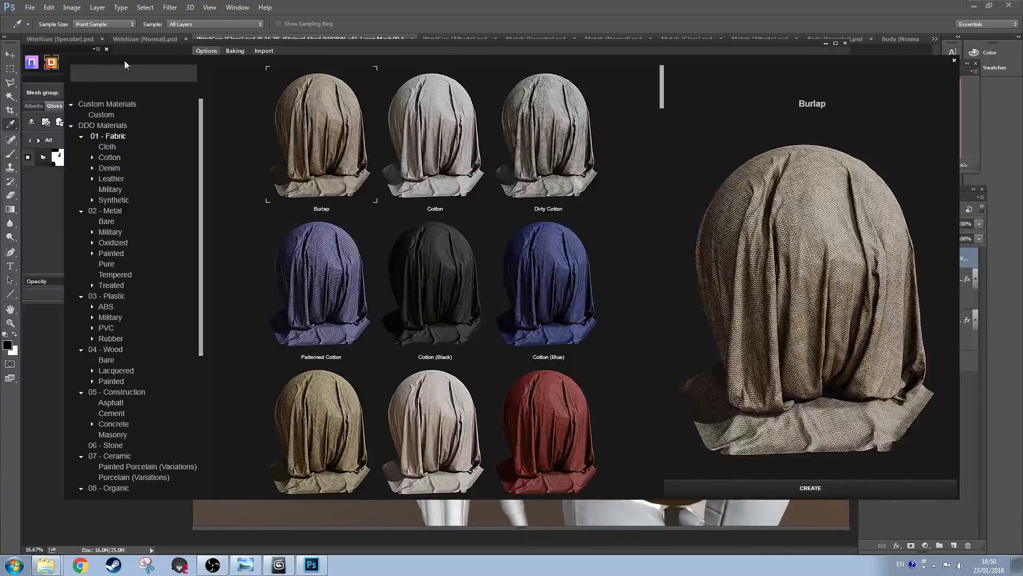
text(gold)
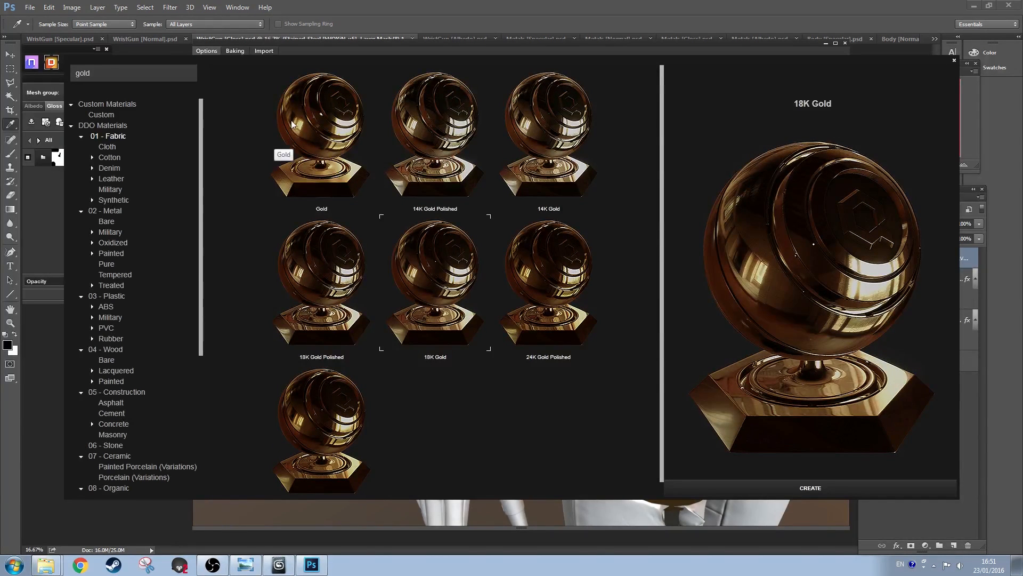
click(326, 395)
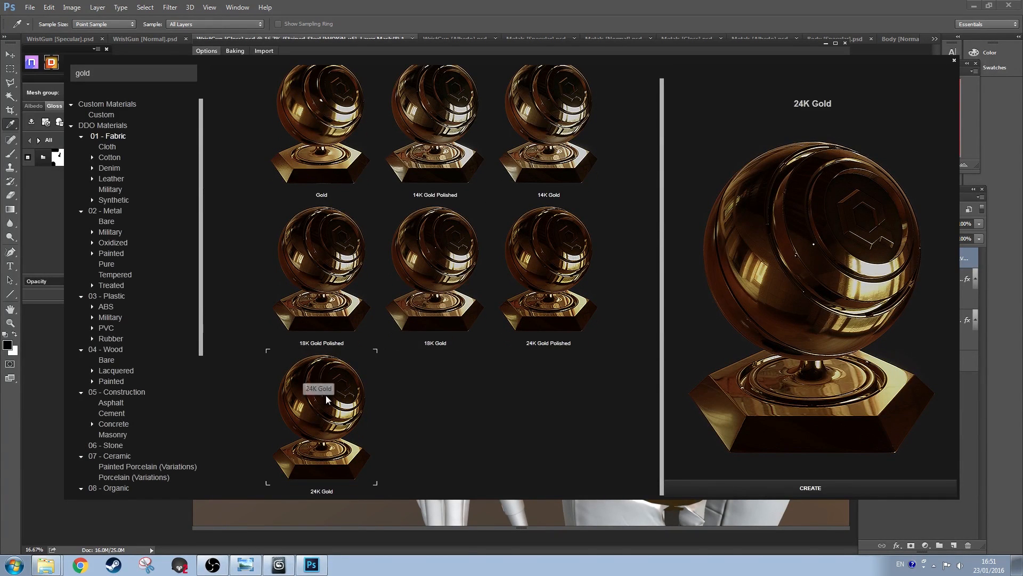
click(317, 196)
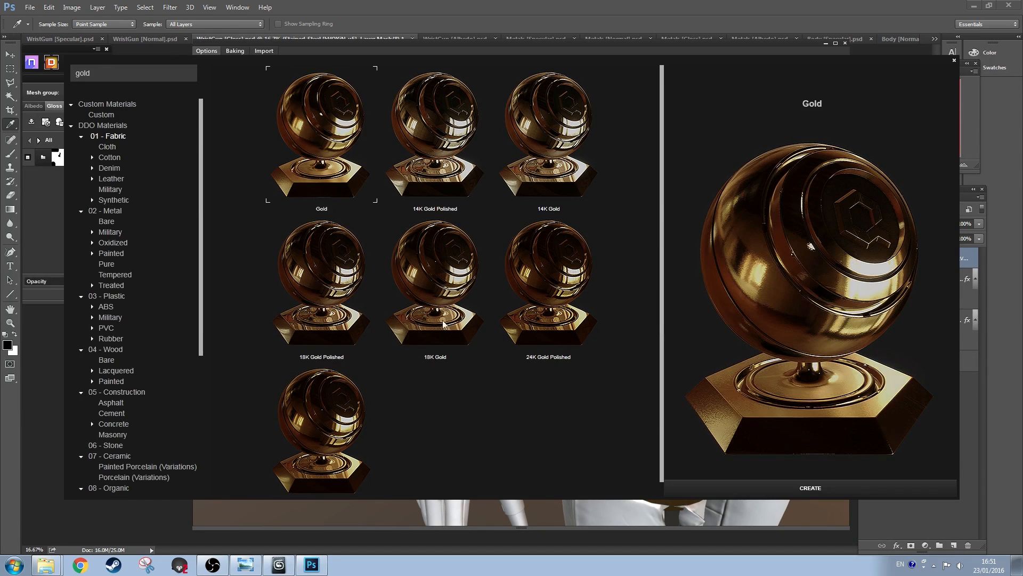
click(755, 487)
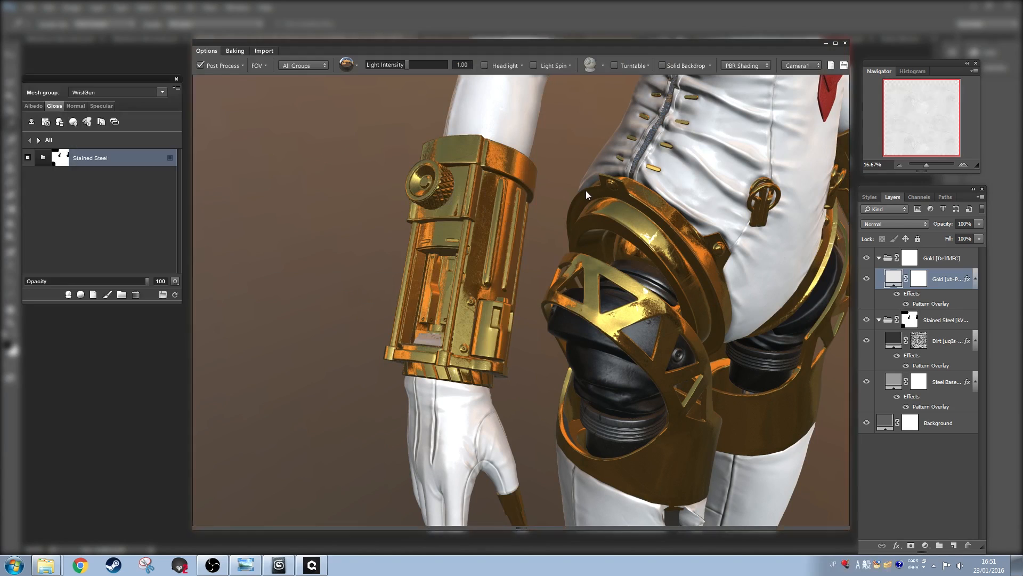
Step: Mask the whole Gold group to the dark yellow colour ID A19215
click(29, 140)
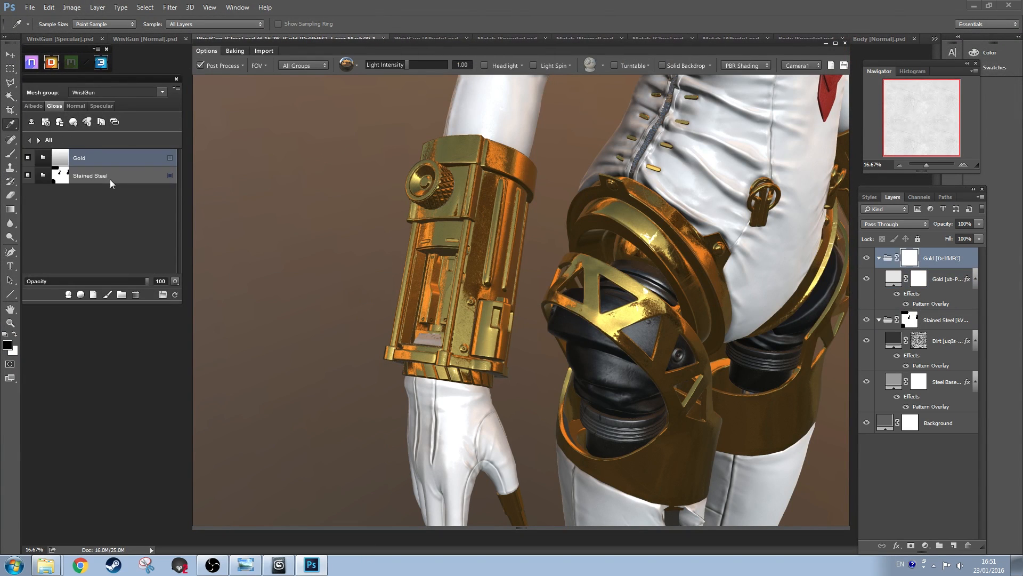
right_click(129, 159)
click(109, 211)
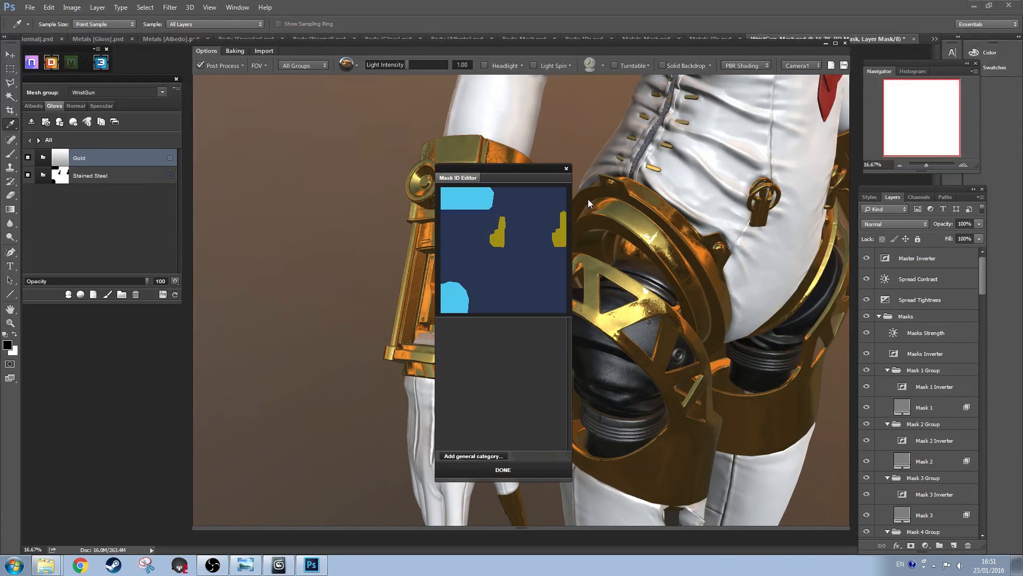
click(561, 236)
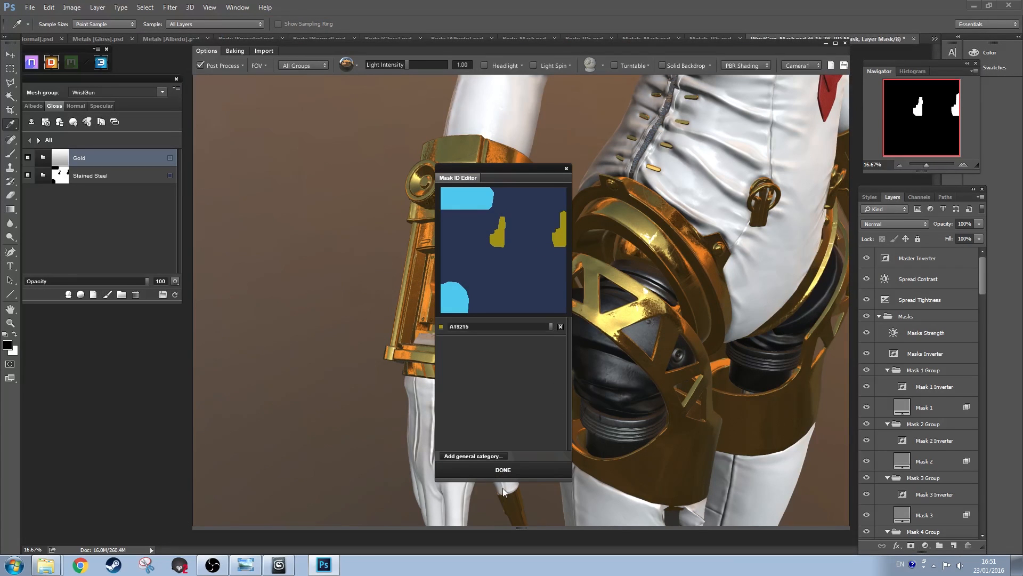
click(477, 469)
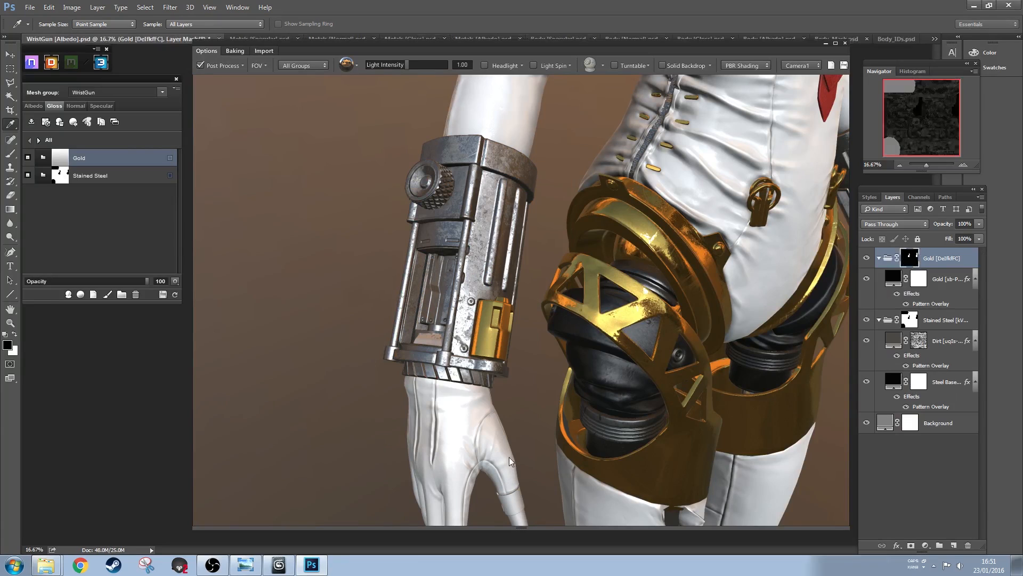
Step: Search the material library for steel and add the Steel material above the Gold group
scroll(508, 394, down, 5)
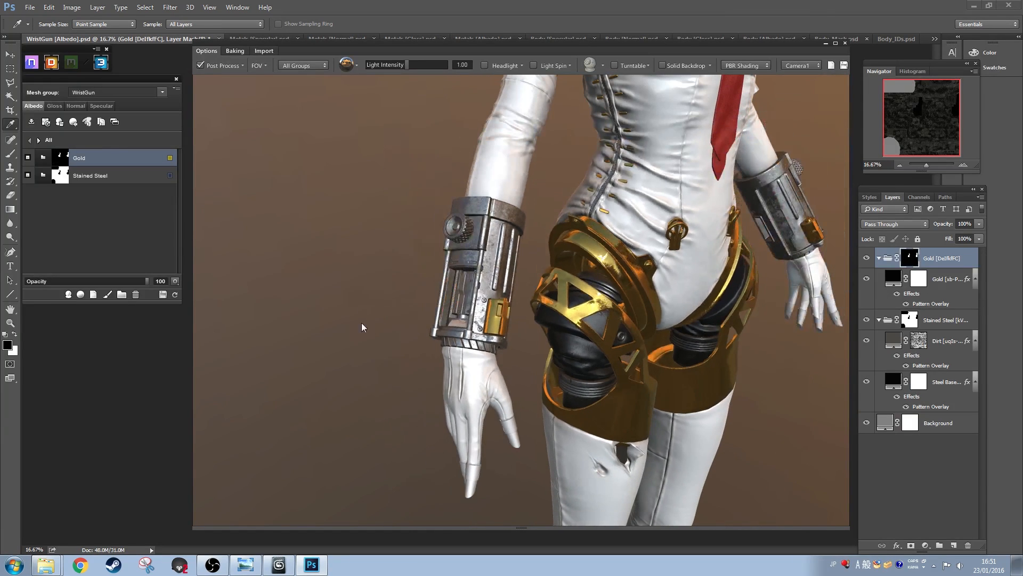
click(68, 294)
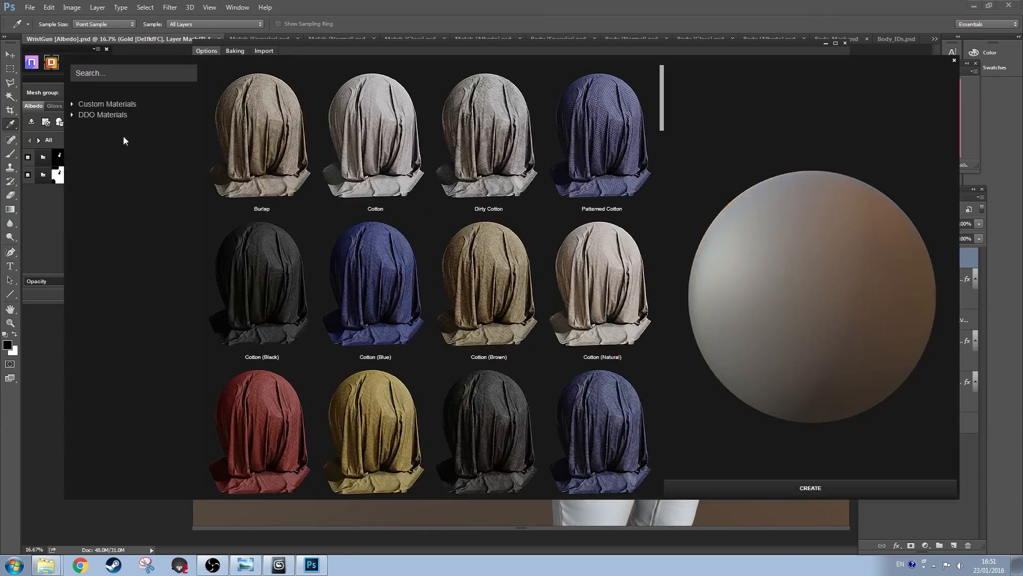
text(steel)
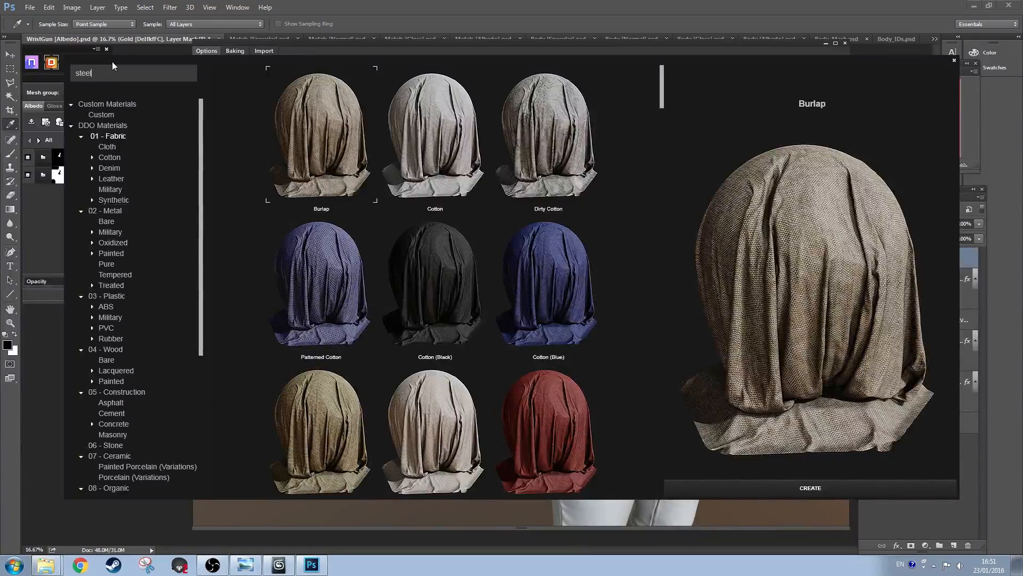
scroll(373, 488, down, 5)
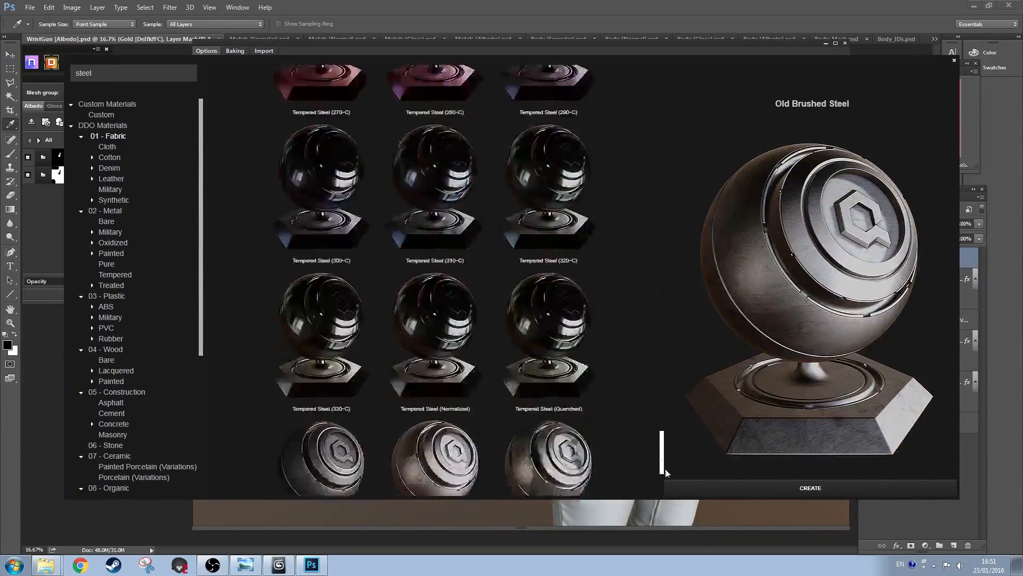
click(373, 488)
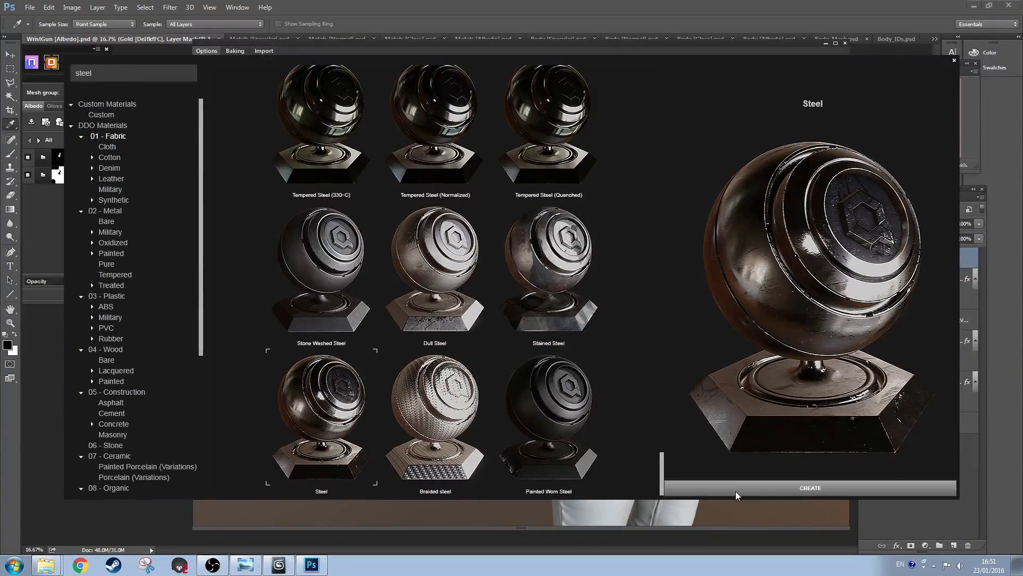
click(749, 487)
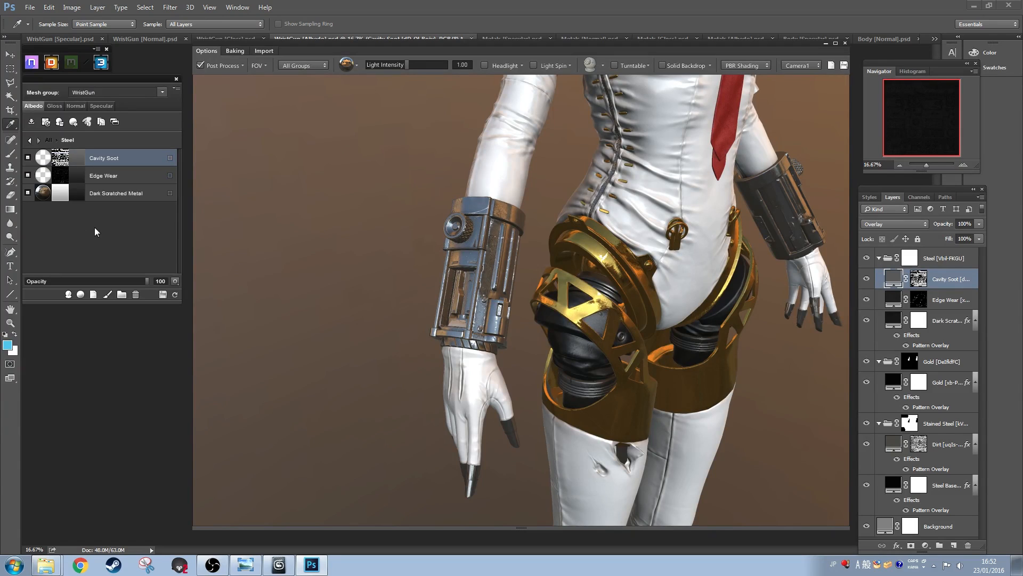
Step: Mask the whole Steel group to the light blue colour ID 4FC8EF
click(29, 140)
right_click(127, 159)
click(89, 212)
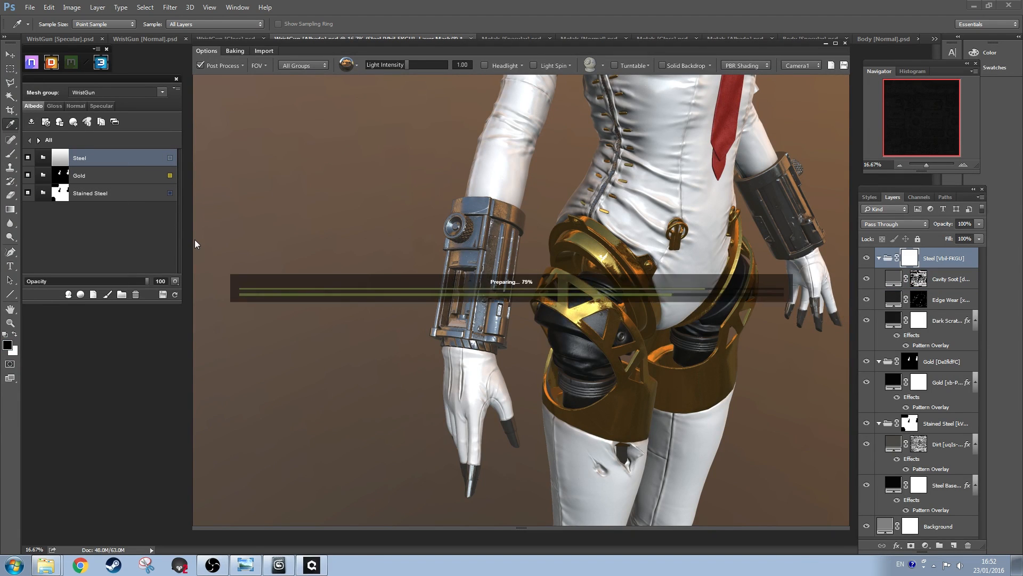
click(412, 270)
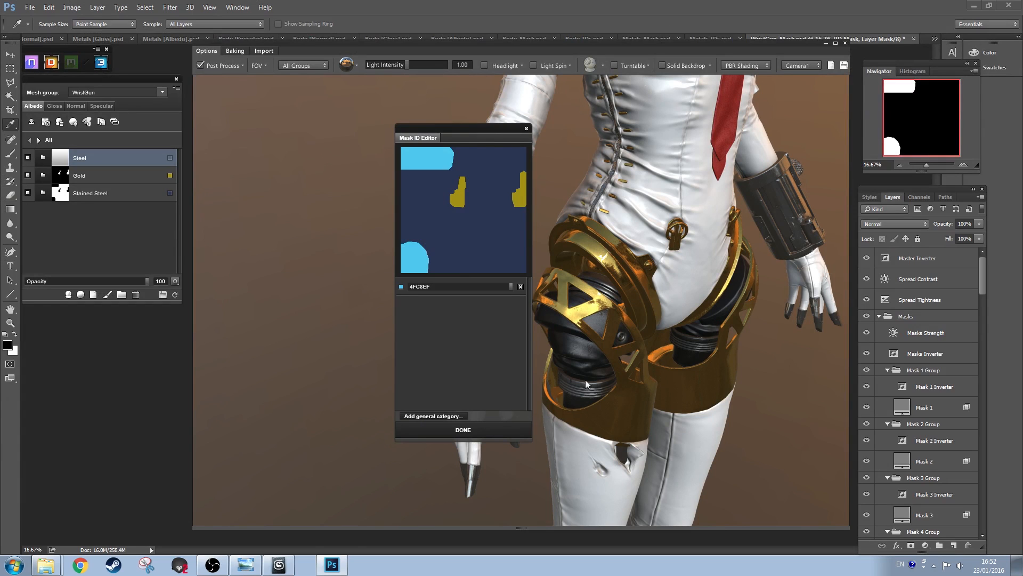
click(462, 430)
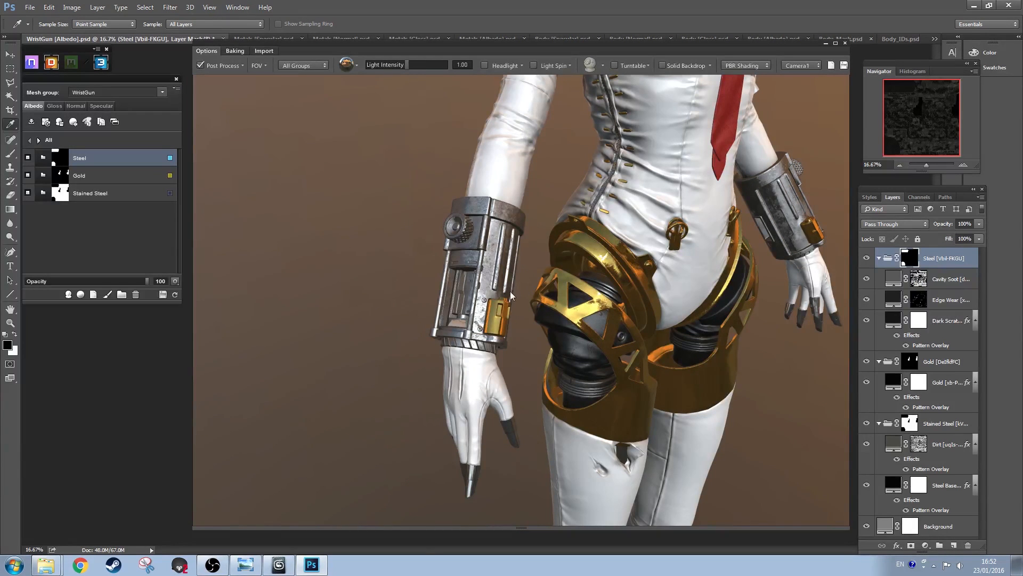
Step: Examine the textured character from the front and back, checking the arms, wrist guns and fingertips
drag(510, 295, 586, 262)
scroll(537, 286, down, 3)
scroll(560, 263, up, 3)
drag(506, 263, 663, 313)
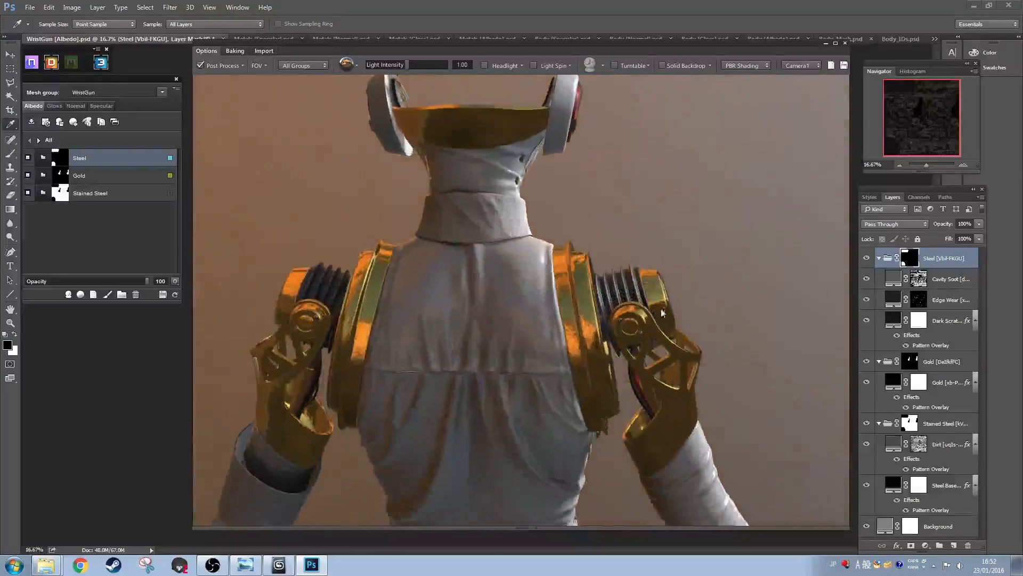
scroll(531, 320, down, 3)
drag(530, 320, 521, 184)
scroll(513, 330, down, 1)
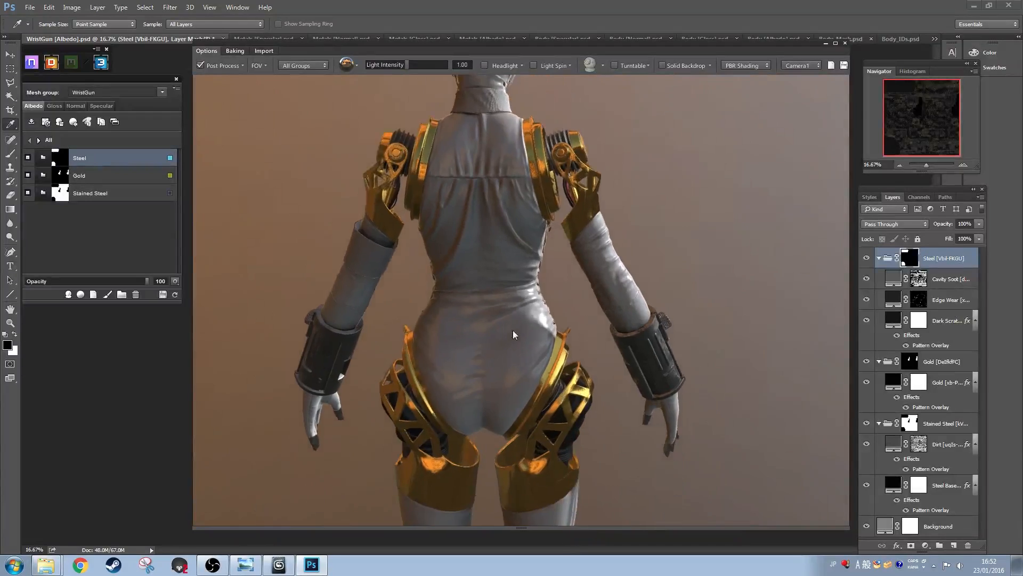
drag(513, 331, 756, 380)
scroll(497, 324, down, 3)
drag(599, 322, 485, 338)
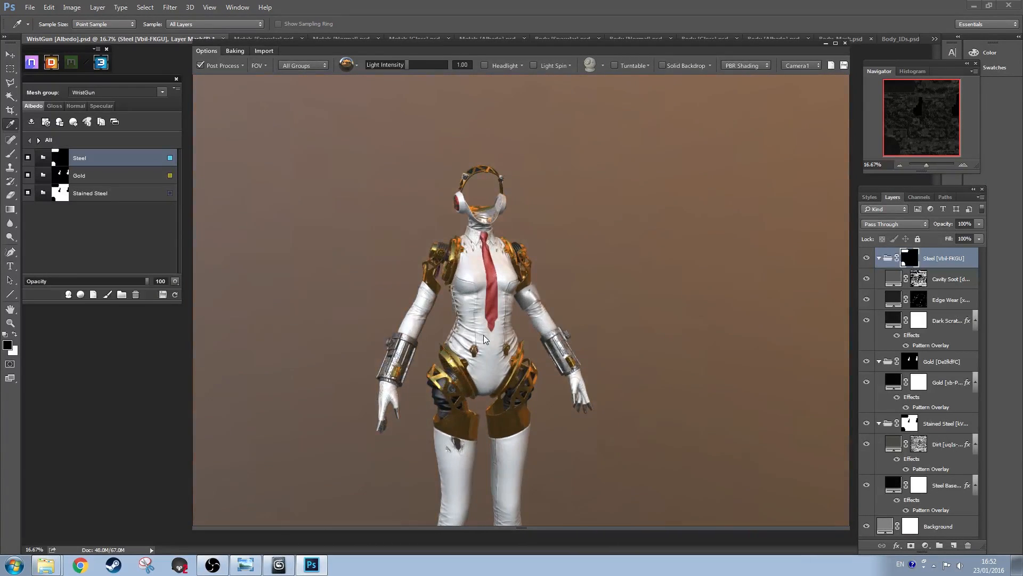
scroll(486, 337, up, 5)
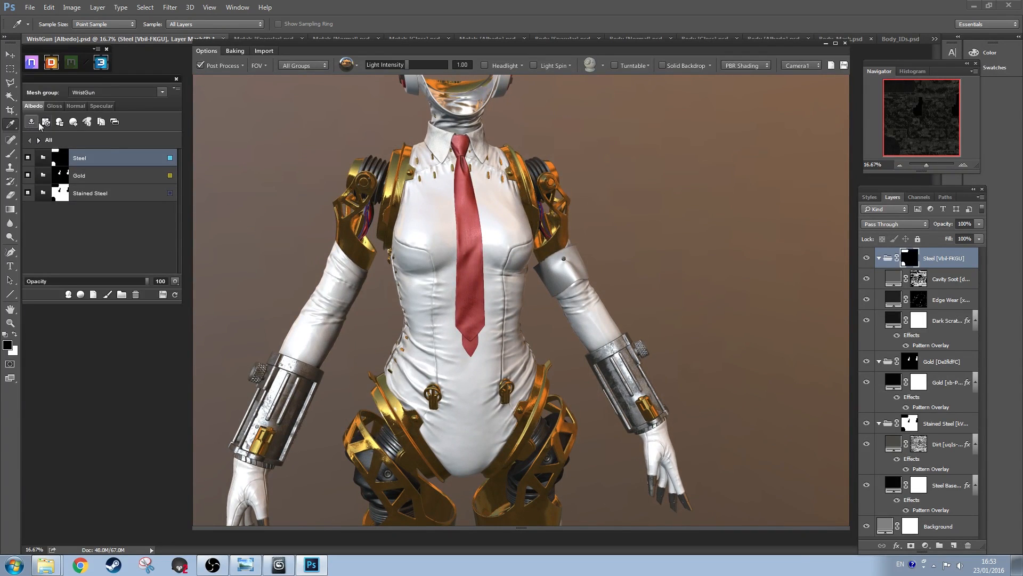
Step: Switch to the Body mesh group and add the Cotton (Red) fabric material above the Zip group
click(120, 93)
click(79, 104)
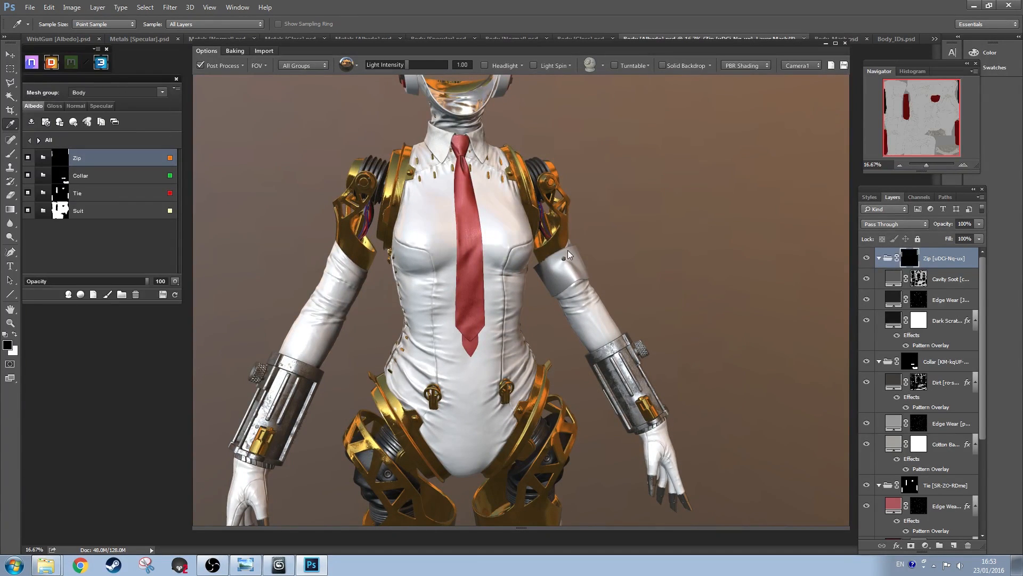
drag(568, 250, 555, 293)
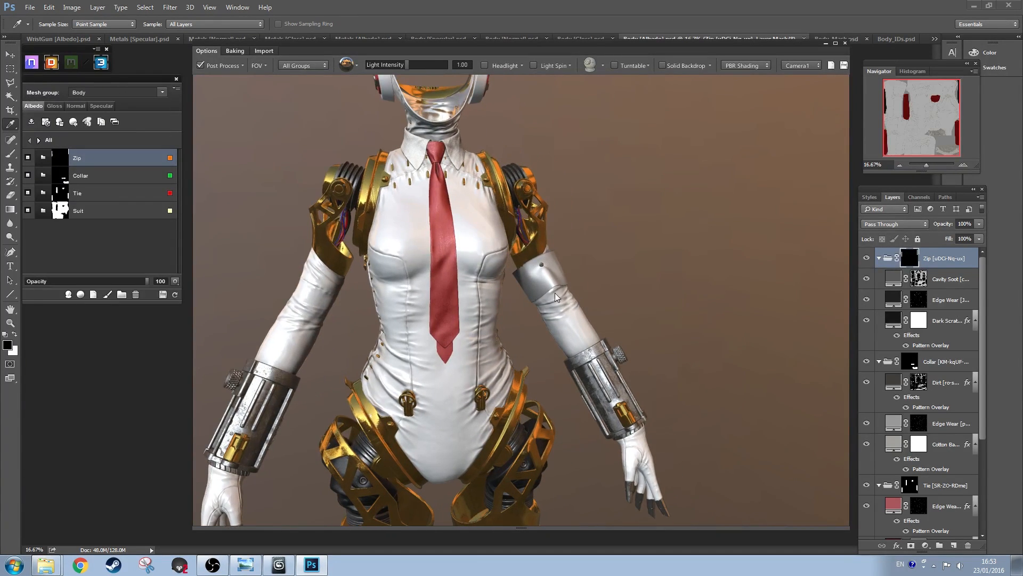
click(69, 295)
click(111, 157)
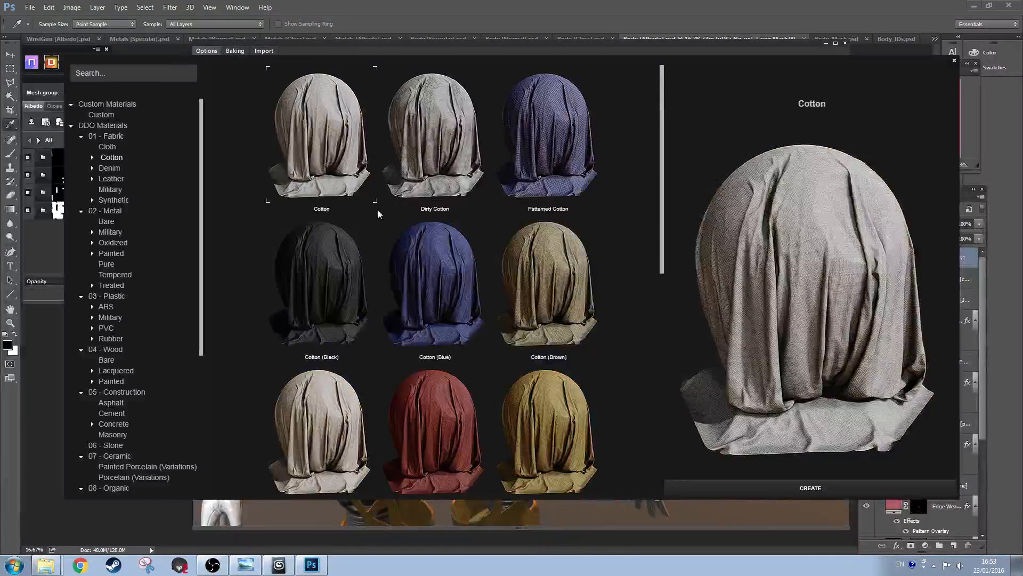
scroll(477, 414, down, 2)
click(465, 328)
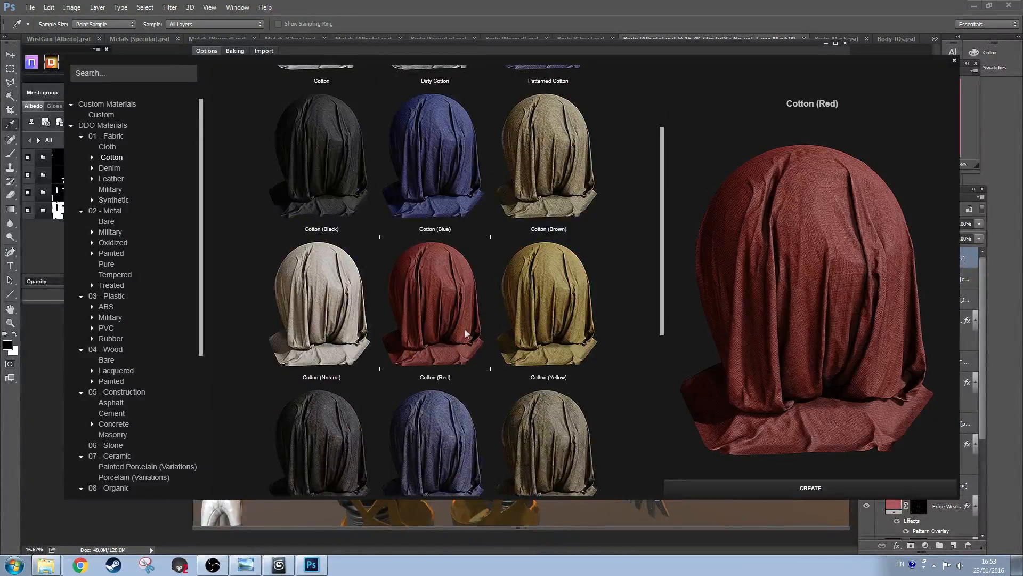
click(795, 488)
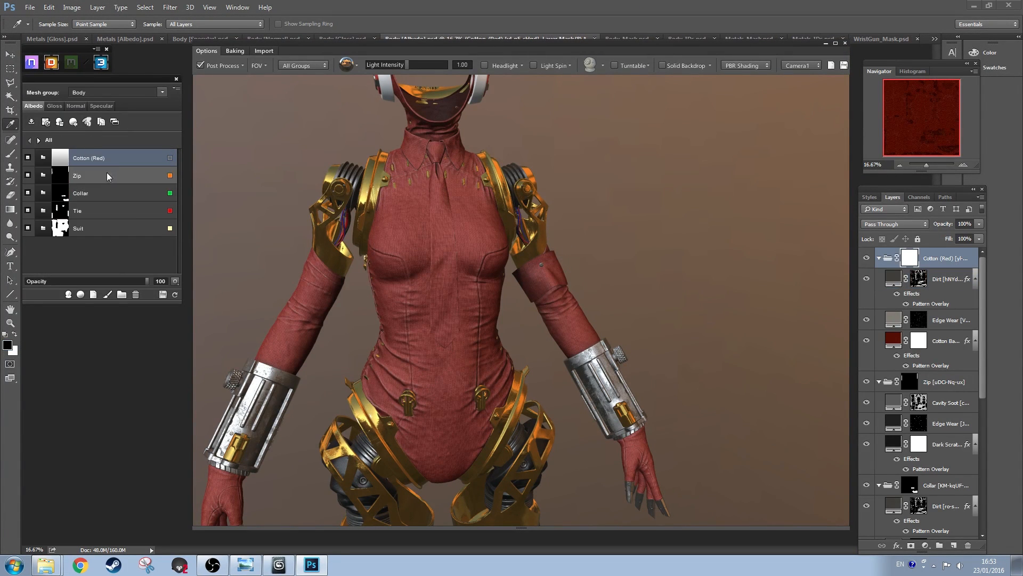
Step: Mask the Cotton (Red) group to the purple colour ID 5C08E6 for the upper-arm band
right_click(120, 161)
click(91, 215)
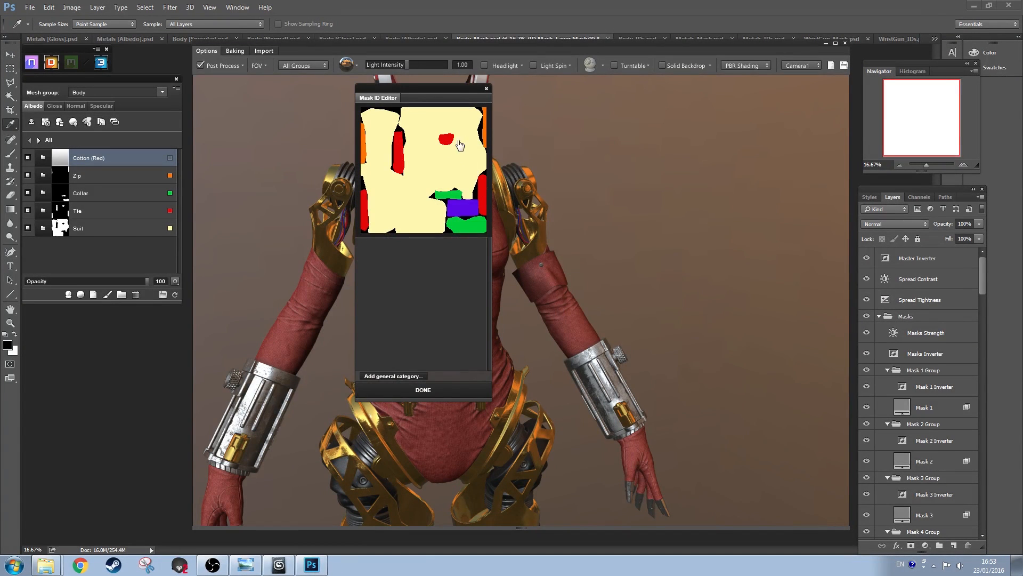
click(463, 212)
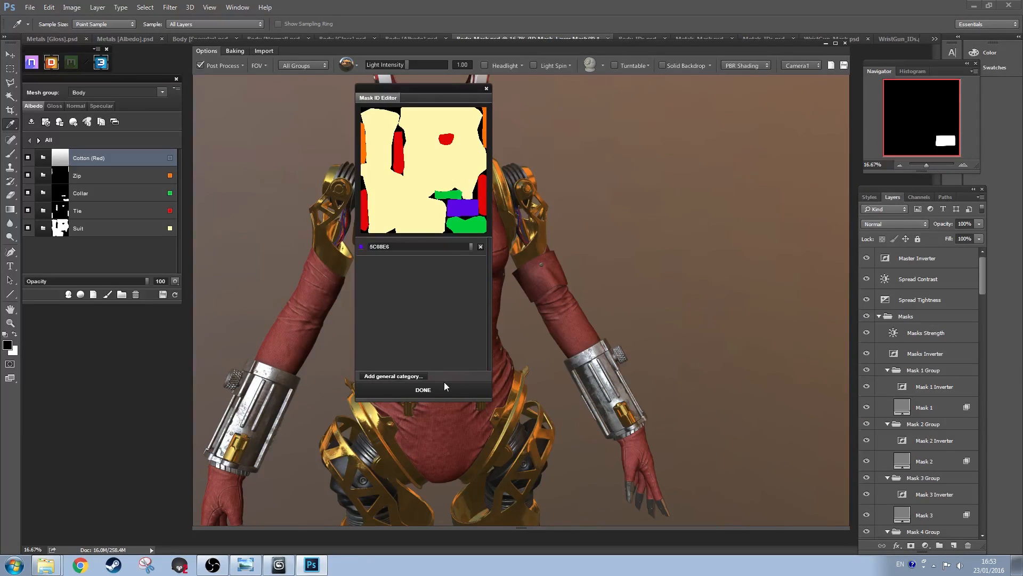
click(428, 393)
drag(557, 288, 478, 286)
scroll(501, 299, up, 5)
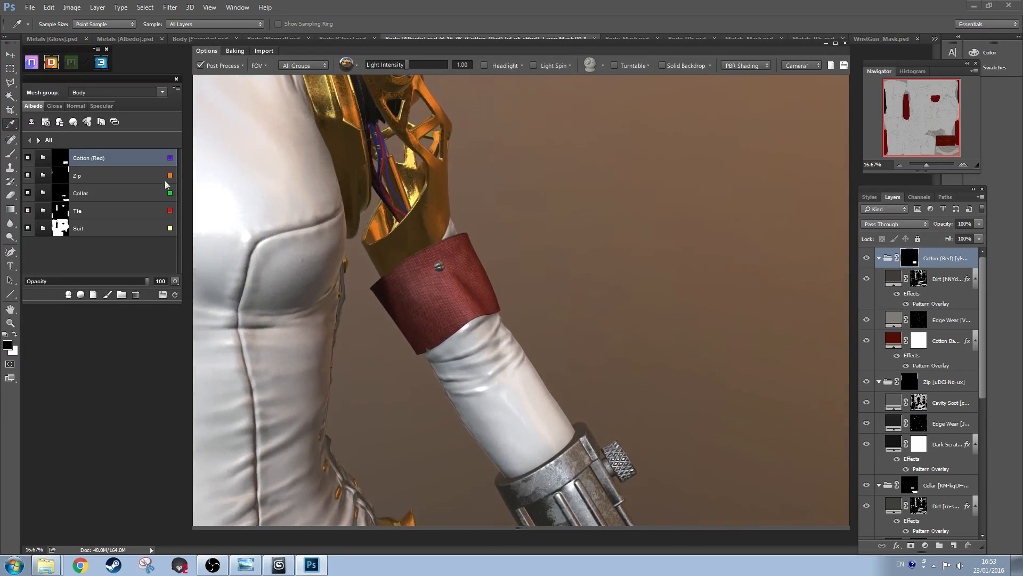
Step: Open the Cotton (Red) group and recolour its Cotton Base layer to the brighter crimson 800b19
double_click(121, 166)
drag(117, 281, 49, 281)
click(115, 177)
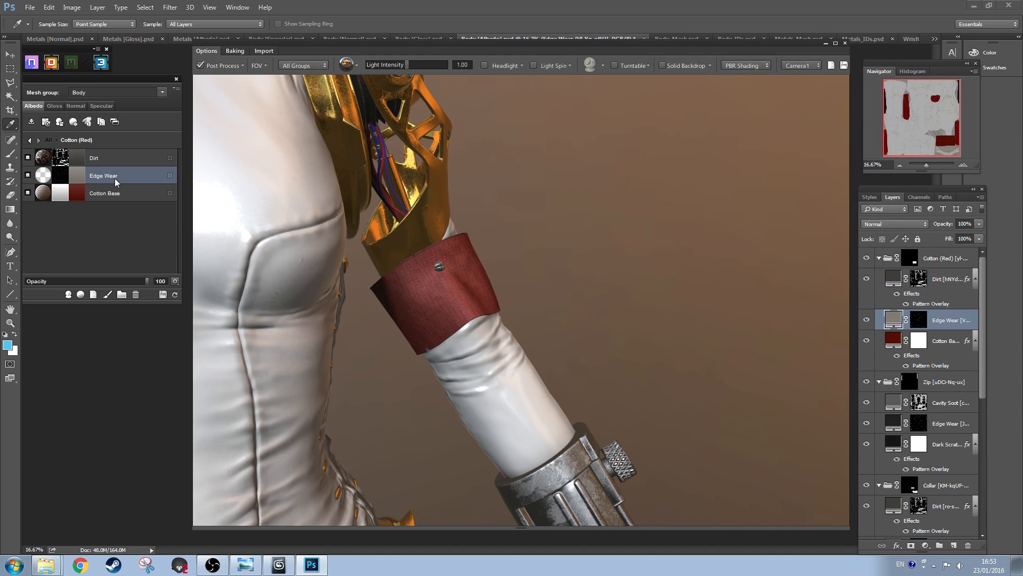
click(124, 195)
click(75, 194)
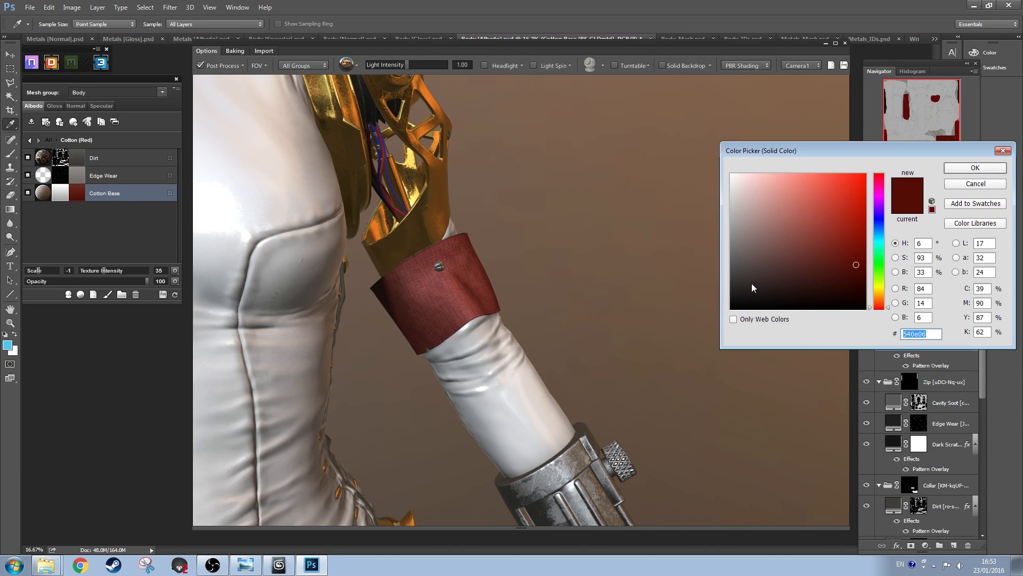
click(879, 177)
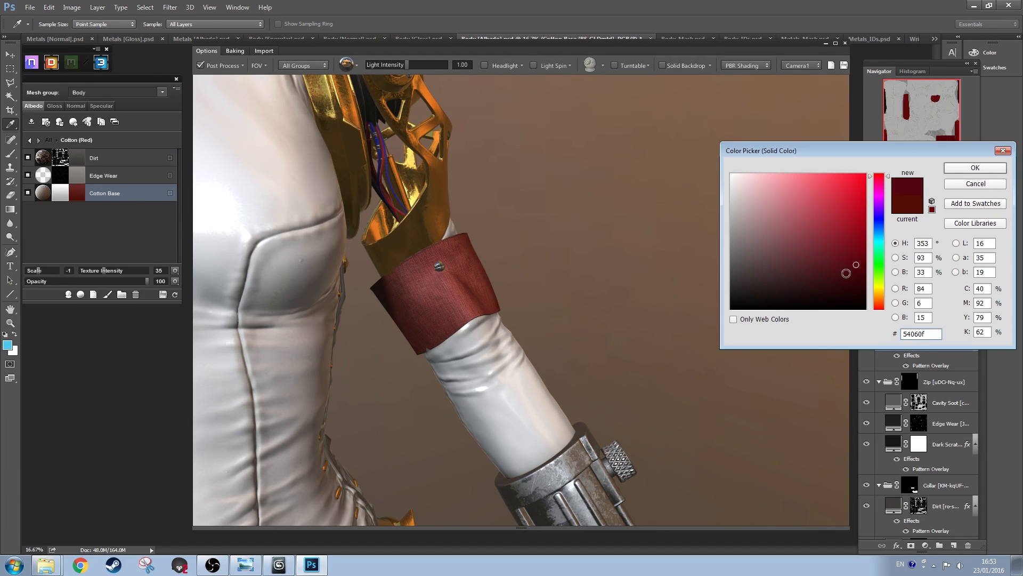
drag(856, 265, 855, 241)
click(966, 169)
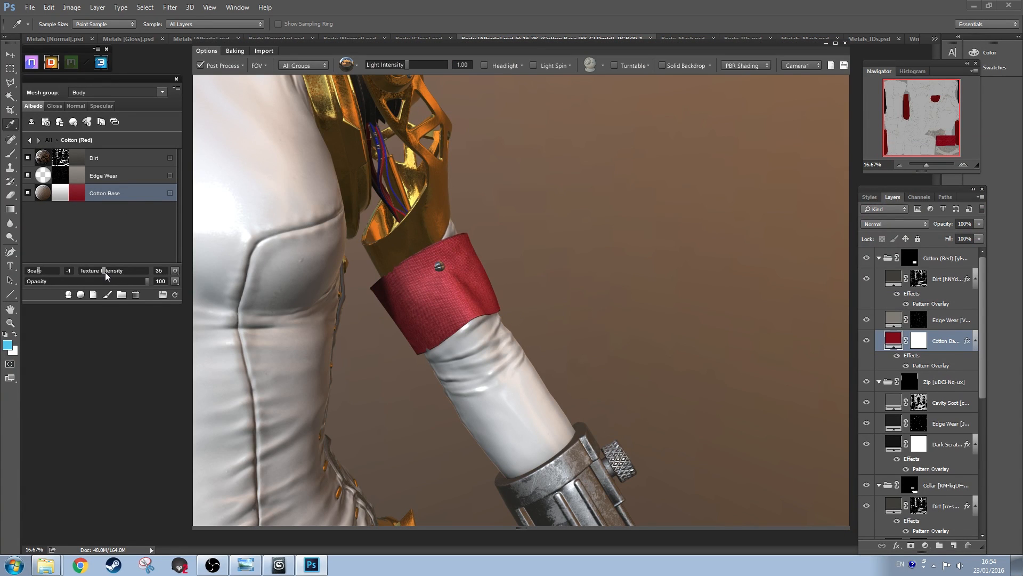
Step: Set the Cotton Base texture intensity to 18 and change its colour to the pure red 800b0b
mouse_move(466, 308)
mouse_down()
mouse_move(338, 300)
mouse_move(447, 305)
mouse_up()
click(78, 193)
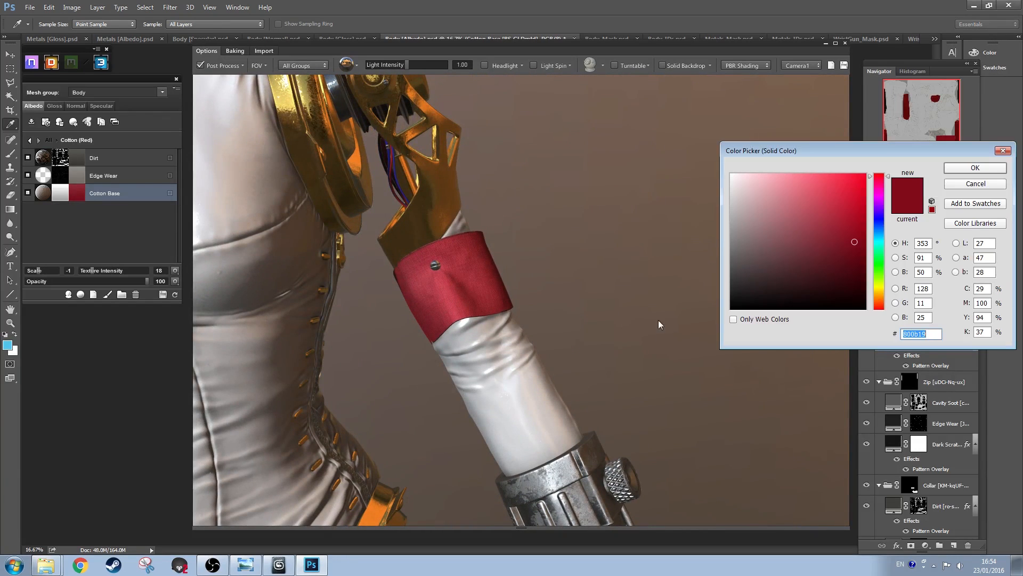
drag(883, 181, 885, 171)
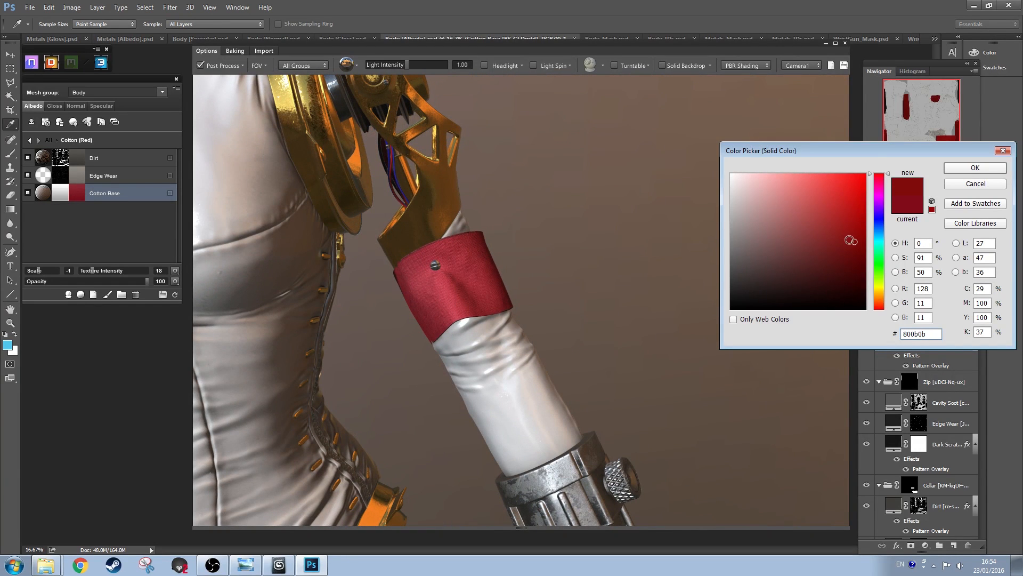
click(963, 169)
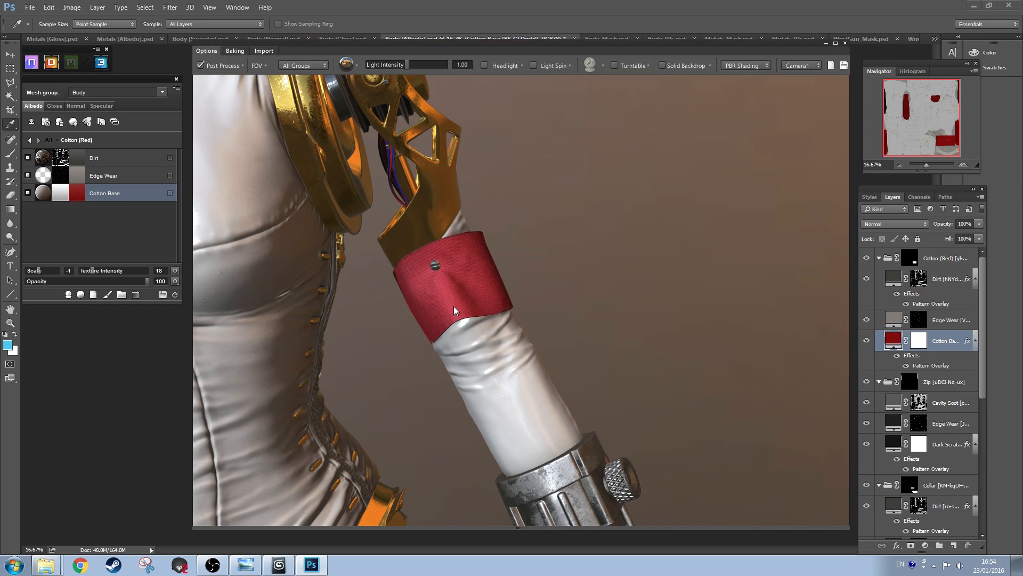
drag(333, 279, 528, 282)
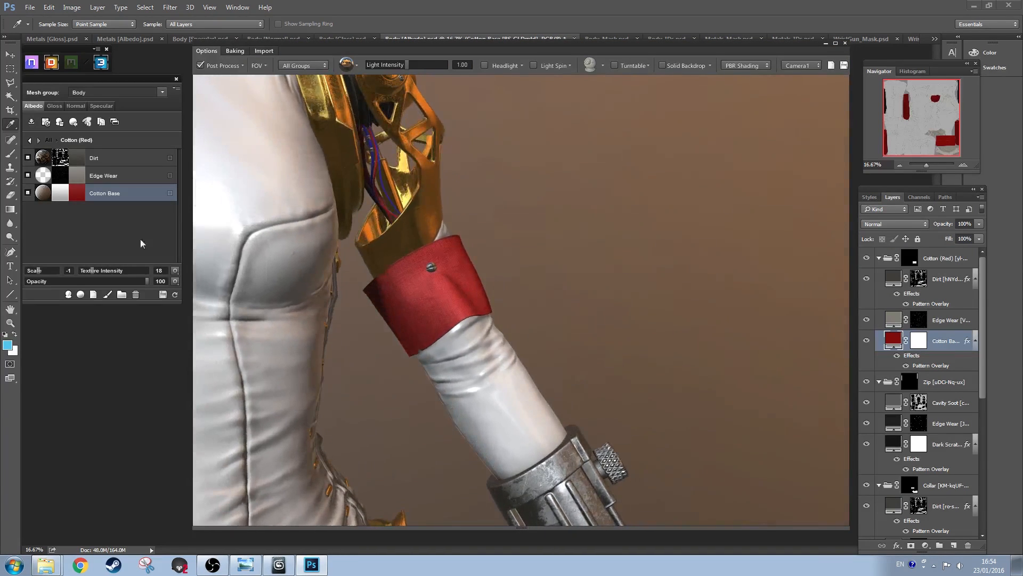
Step: Shift the hue of the Cotton Base colour slightly towards crimson
click(78, 193)
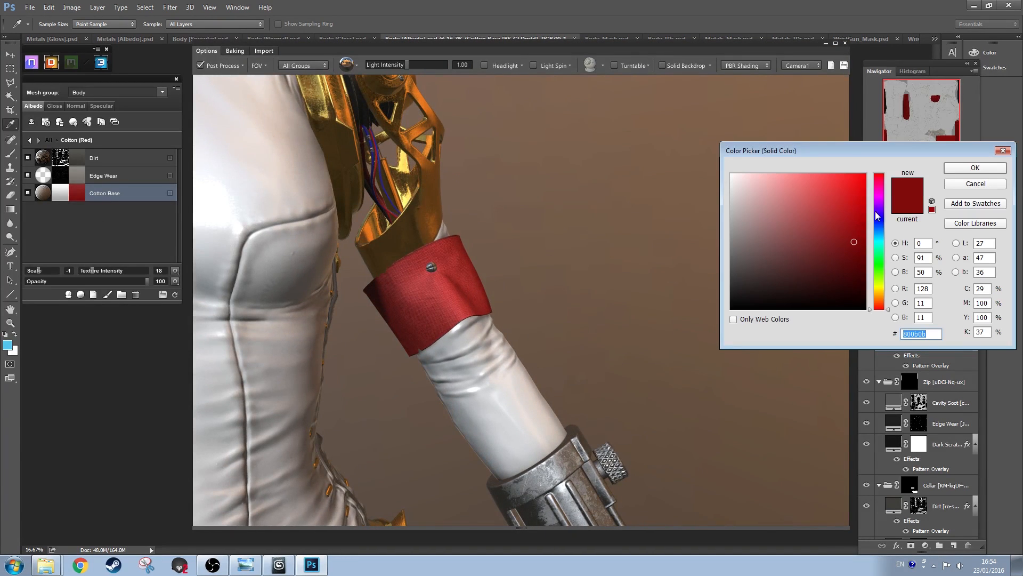
click(880, 177)
click(975, 167)
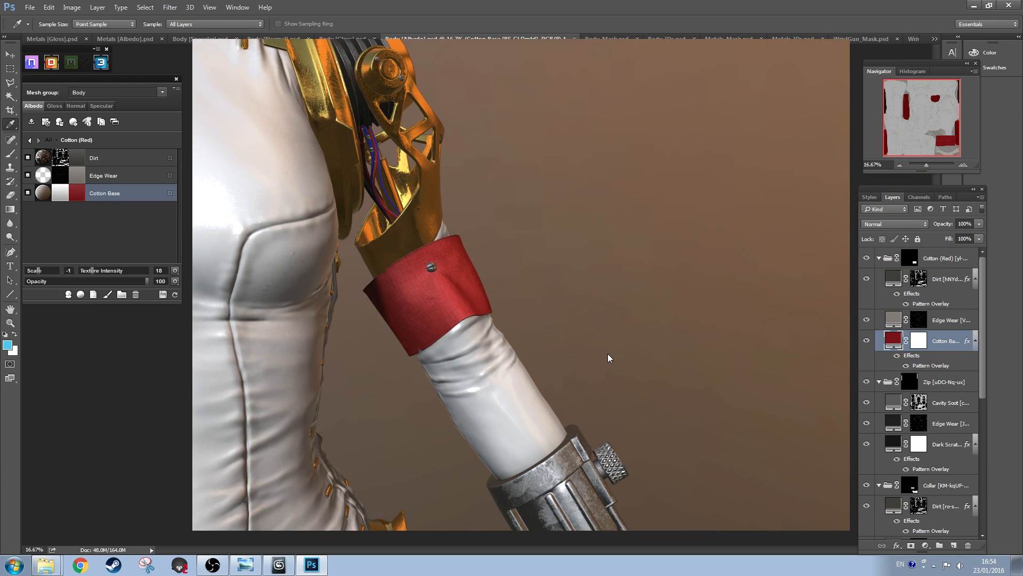
Step: Bring the whole character into view and save the project
drag(593, 360, 498, 322)
scroll(461, 328, down, 4)
scroll(515, 300, down, 3)
scroll(503, 276, down, 2)
scroll(520, 372, down, 3)
scroll(520, 372, down, 1)
drag(520, 372, 500, 288)
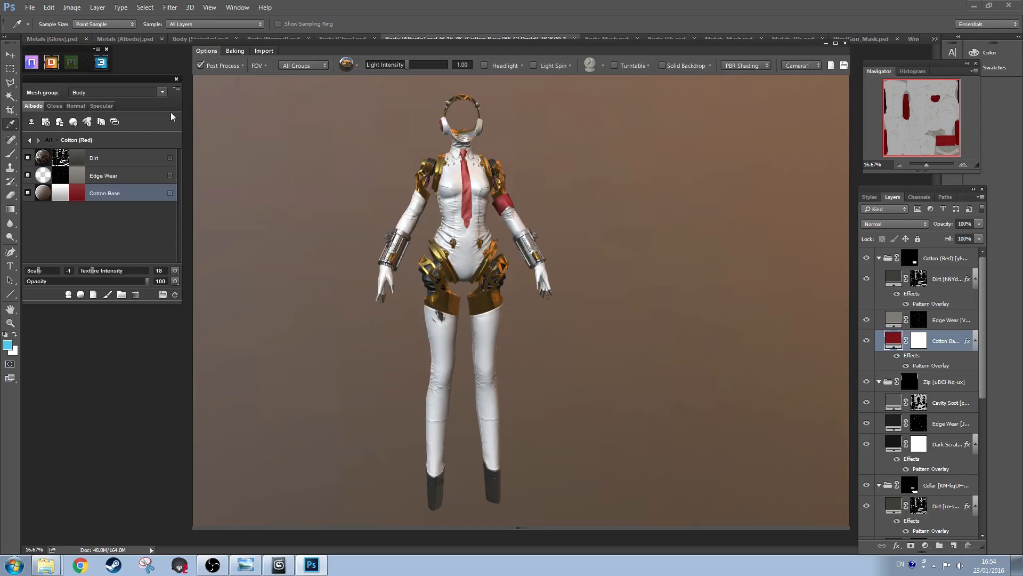
click(177, 89)
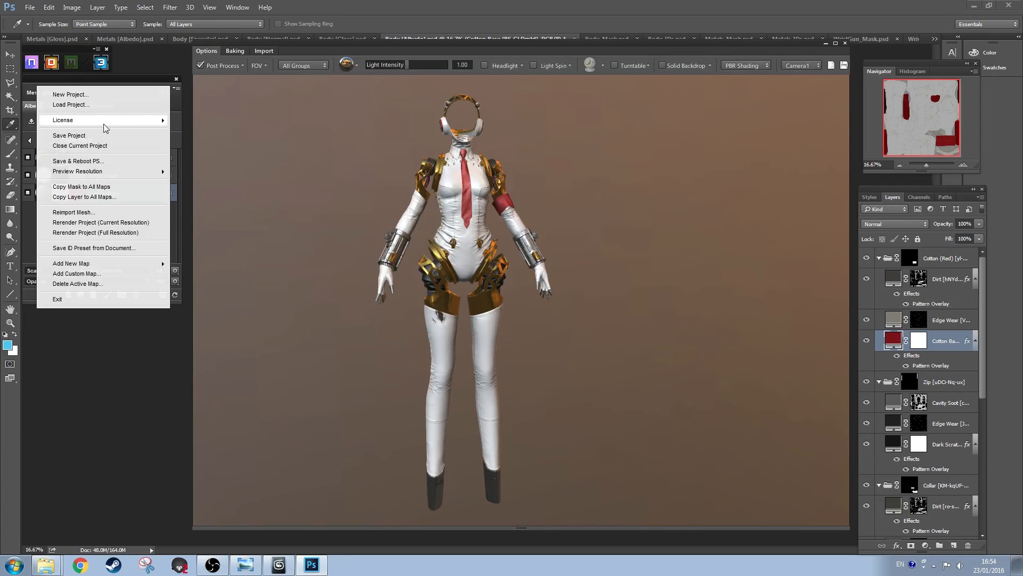
click(59, 134)
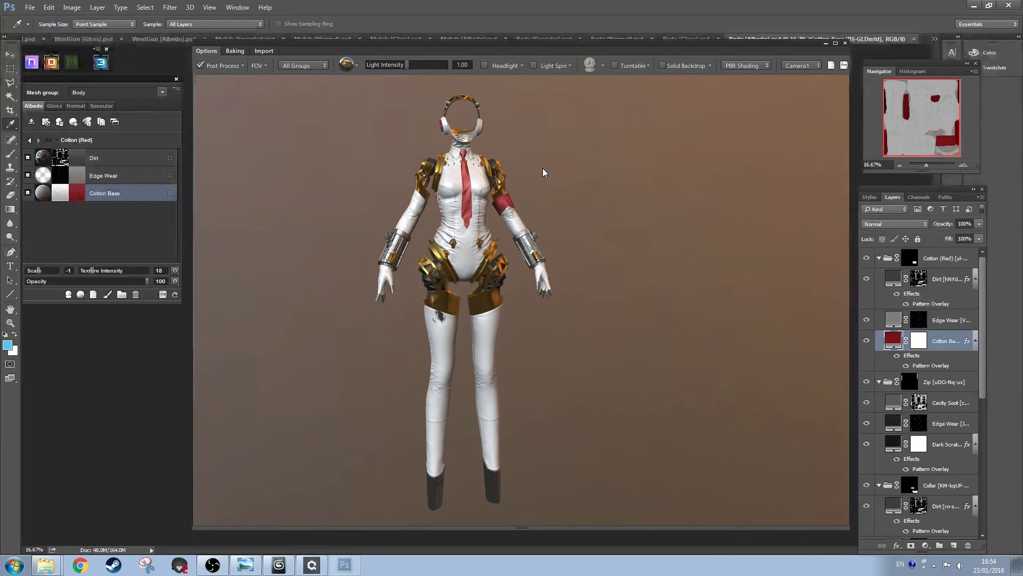
Step: Apply the 04 - Basic Post Processing preset, preview its SSAO and set the ambient occlusion intensity to 1.64
click(243, 65)
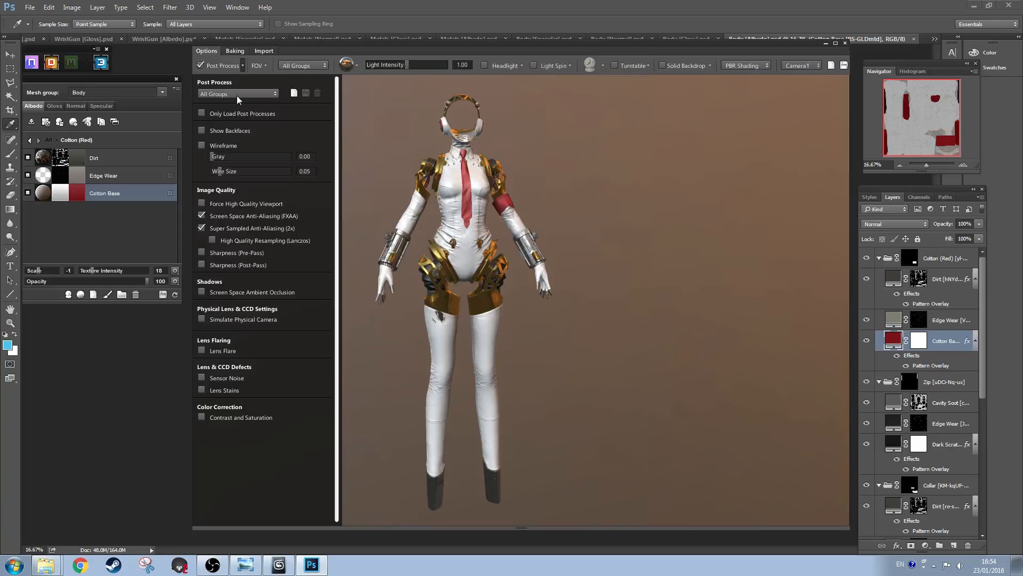
click(238, 94)
click(256, 138)
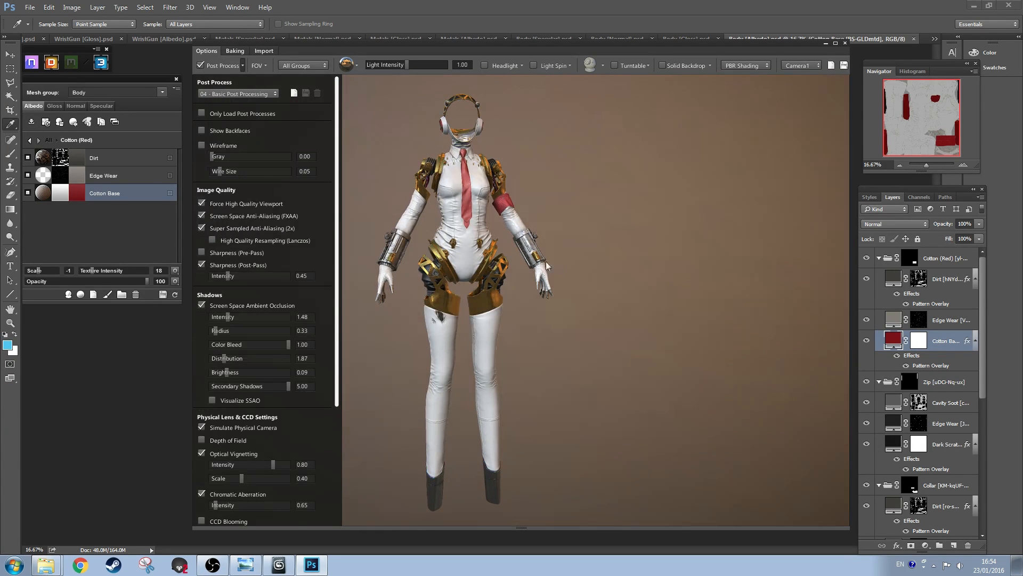
click(212, 400)
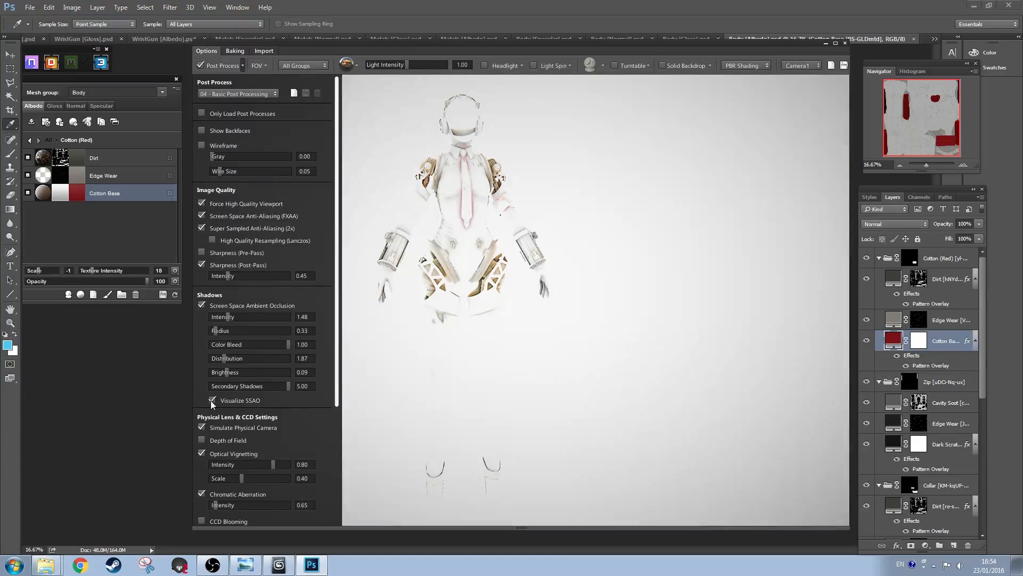
click(211, 400)
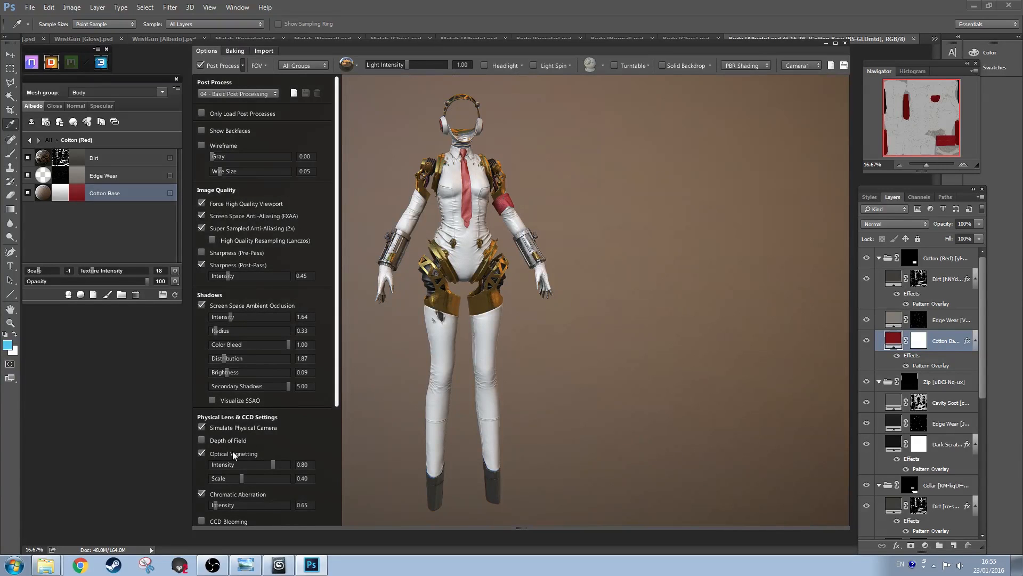
Step: Enable Lens Flare with anamorphic intensity 0.28 and star intensity 0.92, and inspect the effect on the character's hands, hips and upper body
drag(334, 397, 327, 506)
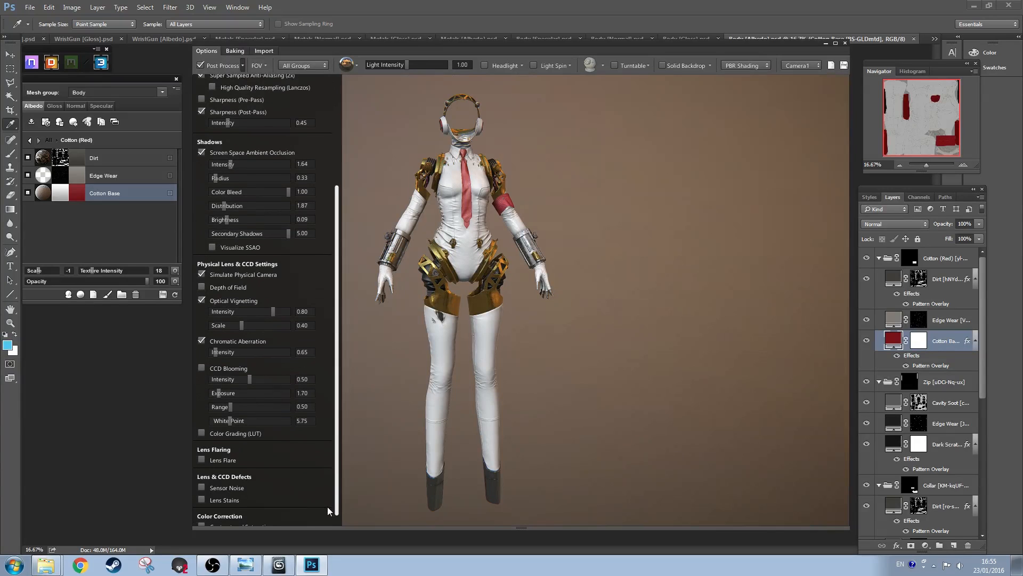
click(201, 451)
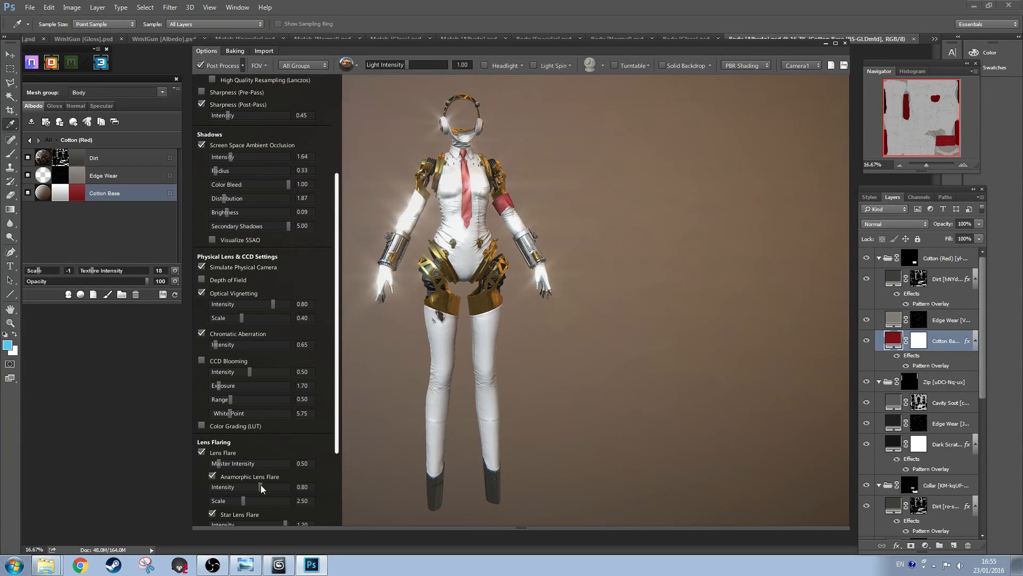
drag(261, 485, 233, 487)
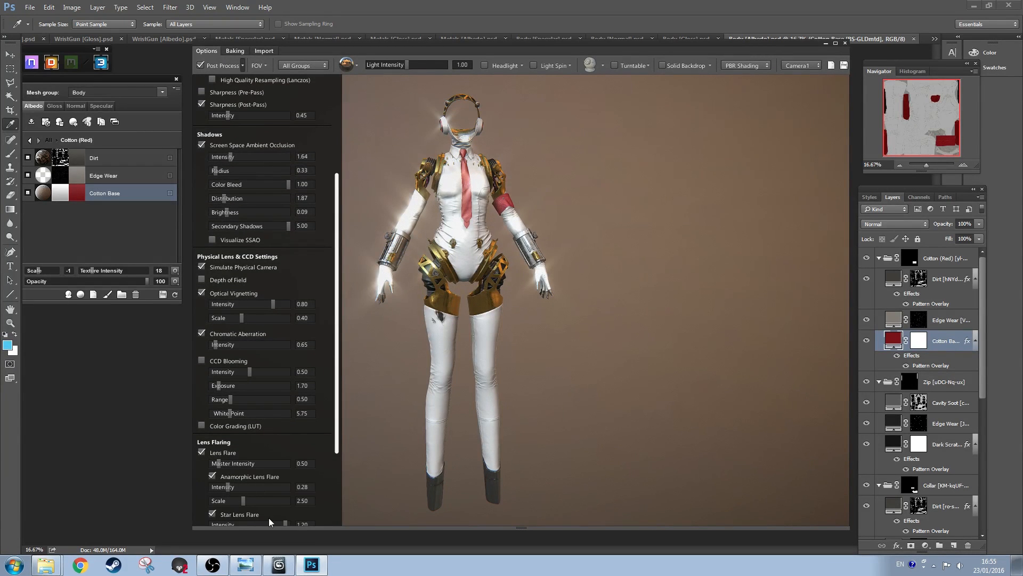
mouse_move(284, 523)
mouse_down()
mouse_move(248, 522)
mouse_move(265, 524)
mouse_up()
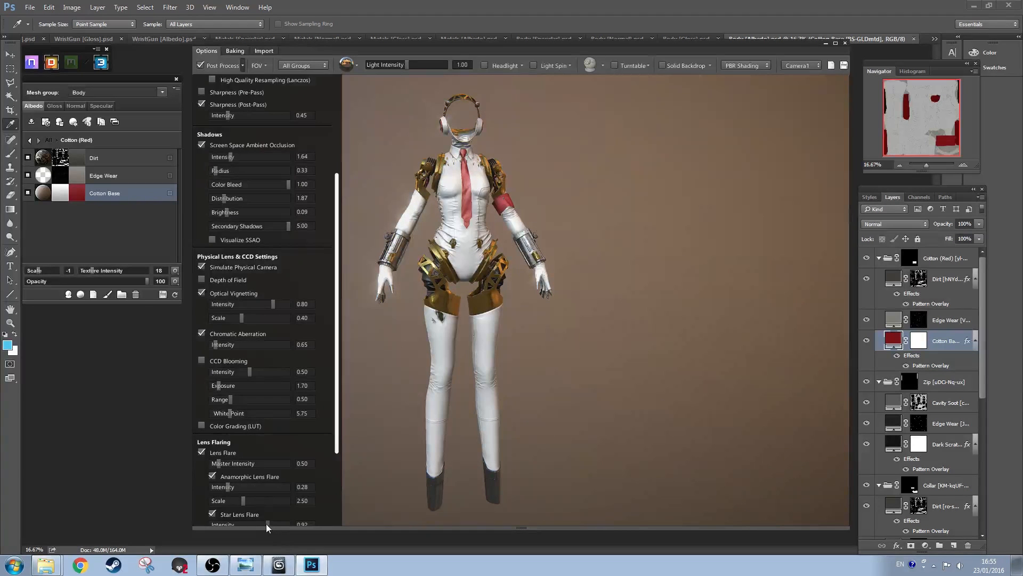
click(663, 392)
scroll(528, 377, up, 5)
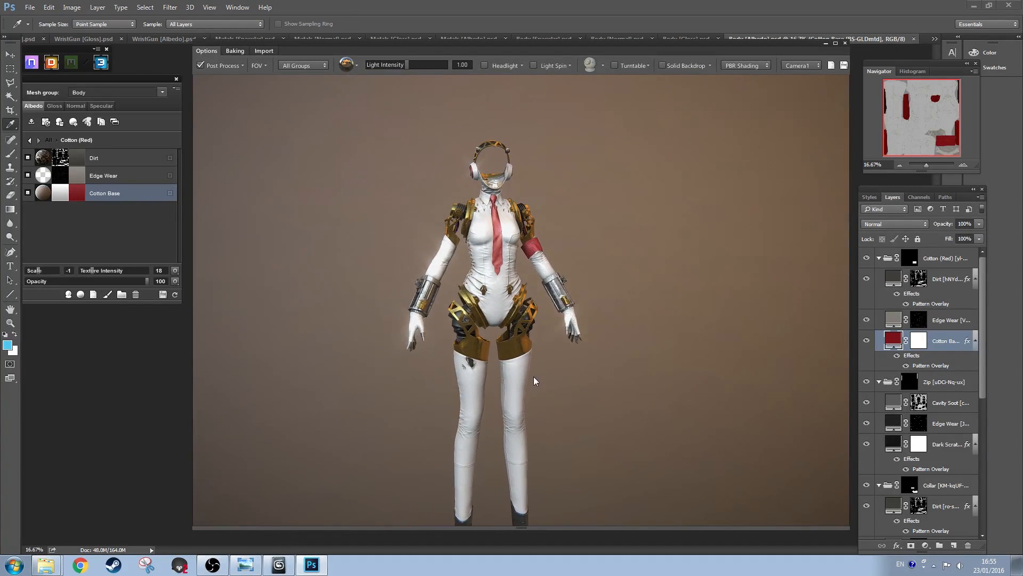
scroll(535, 370, up, 3)
drag(562, 373, 541, 369)
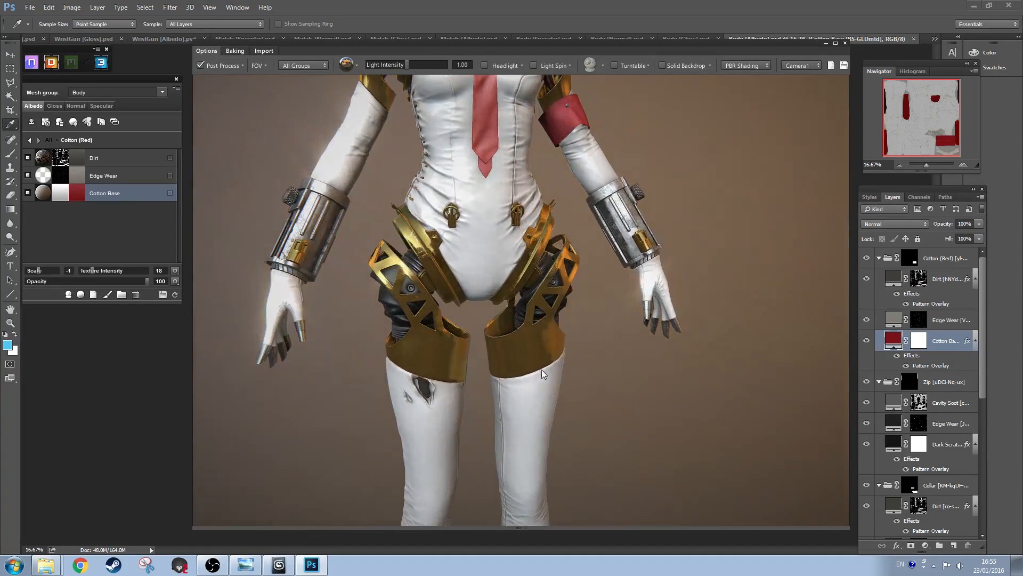
drag(501, 316, 498, 419)
shift+drag(579, 344, 558, 325)
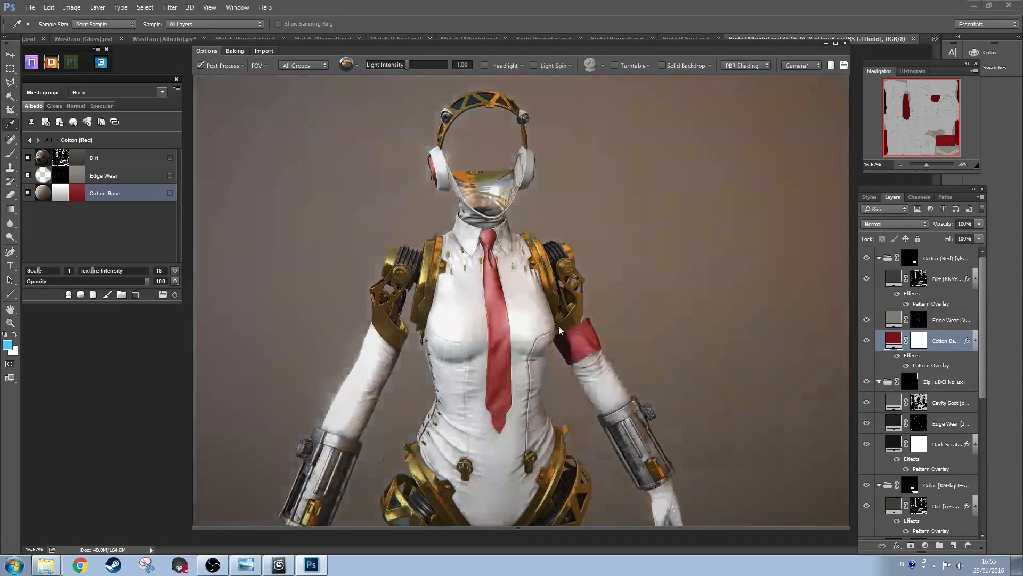
Step: Switch the post-process preset to 03 - Clean (Highest Quality) and check the character's upper body
click(242, 65)
drag(337, 194, 340, 69)
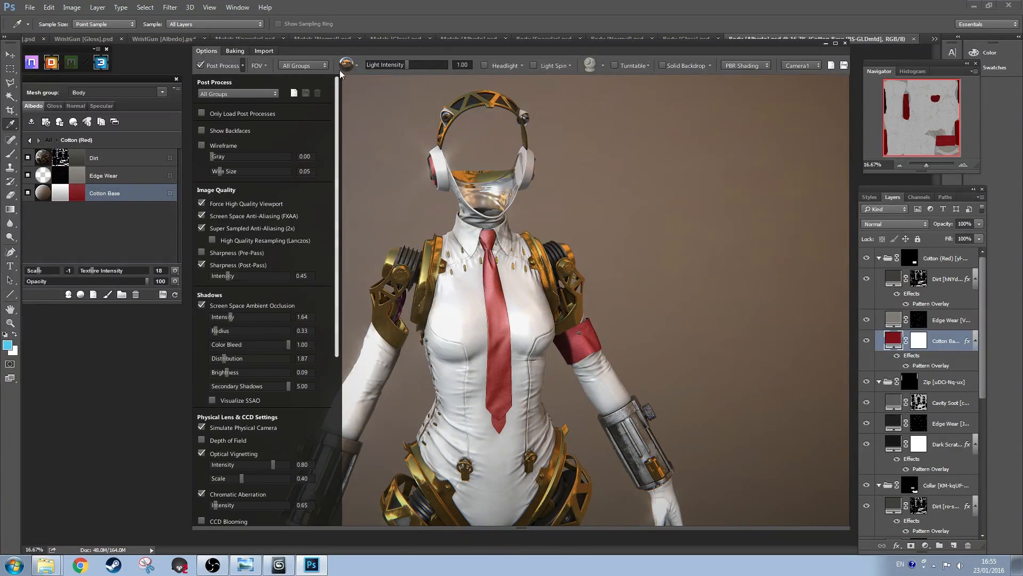
click(264, 94)
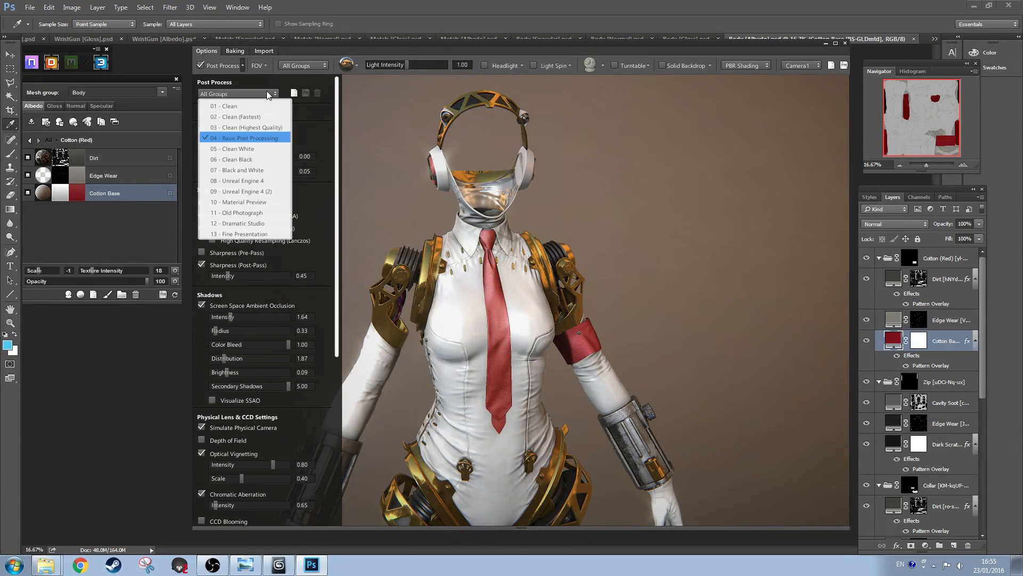
click(251, 124)
drag(579, 323, 638, 274)
click(663, 65)
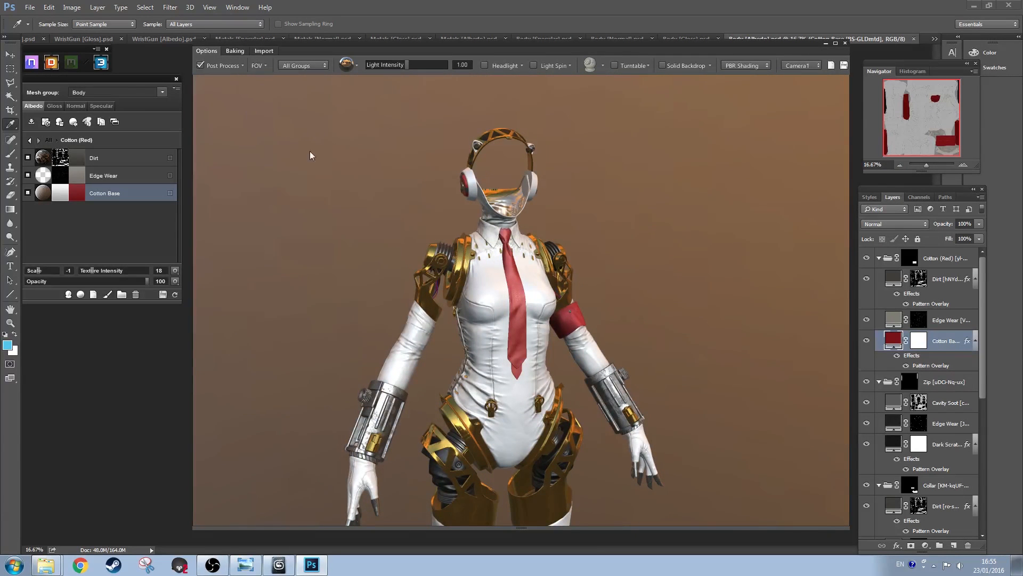
drag(588, 297, 578, 271)
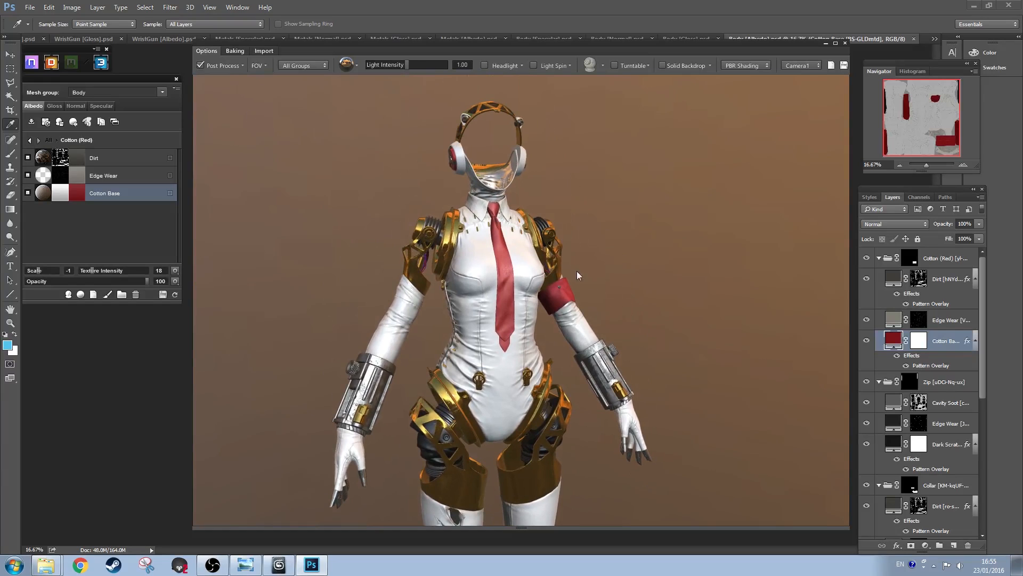
drag(438, 251, 567, 310)
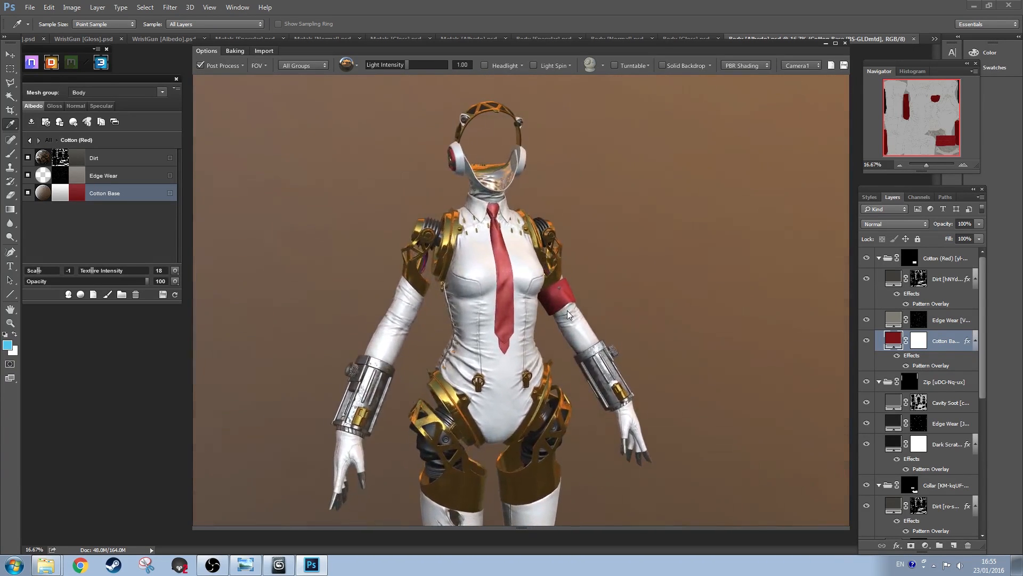
Step: Enable Screen Space Ambient Occlusion and, using the SSAO visualization, set its intensity to 2.38 and radius to 0.33
click(242, 65)
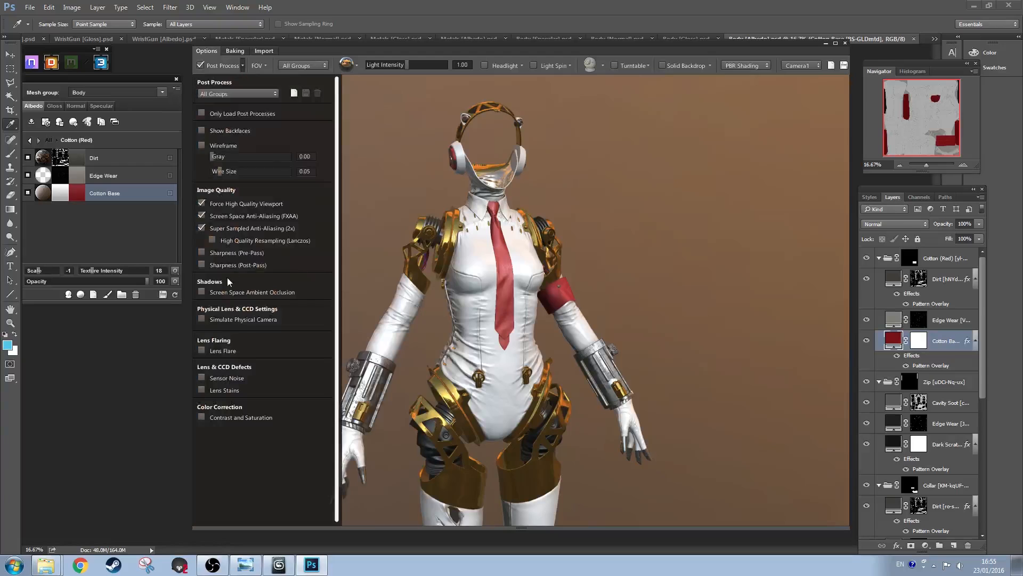
click(201, 292)
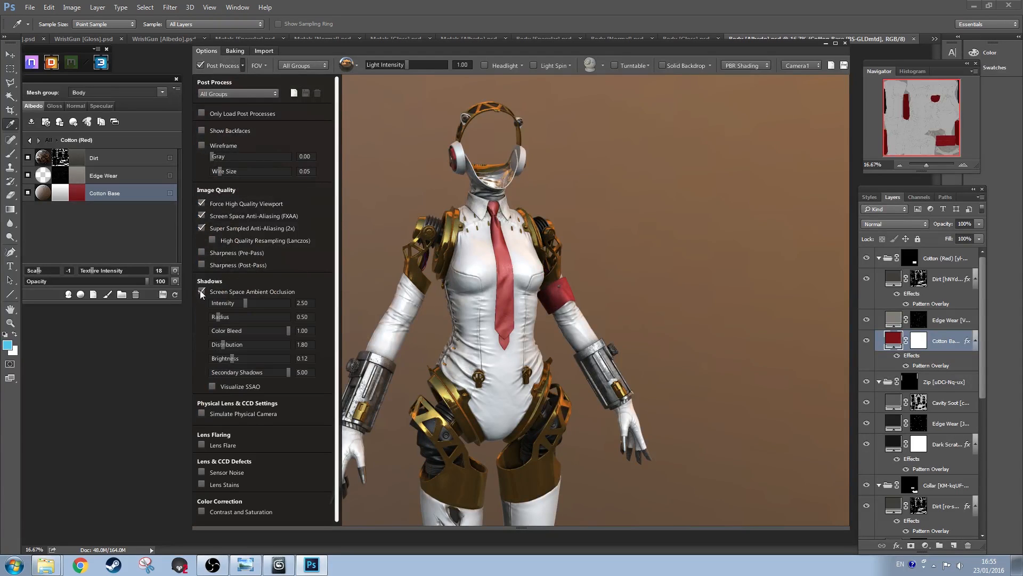
click(200, 290)
click(200, 290)
click(213, 386)
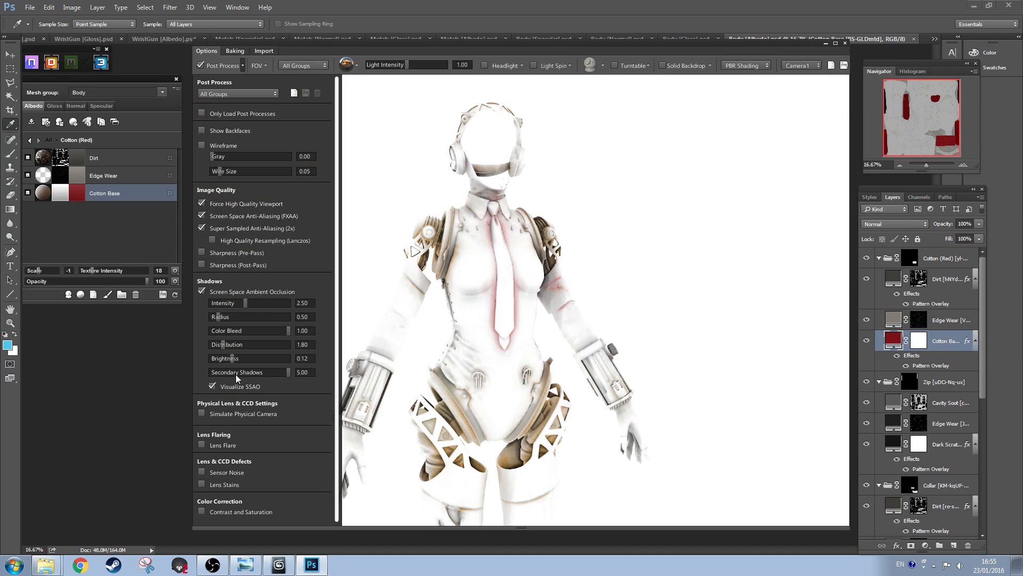
mouse_move(221, 318)
mouse_down()
mouse_move(259, 306)
mouse_move(244, 308)
mouse_up()
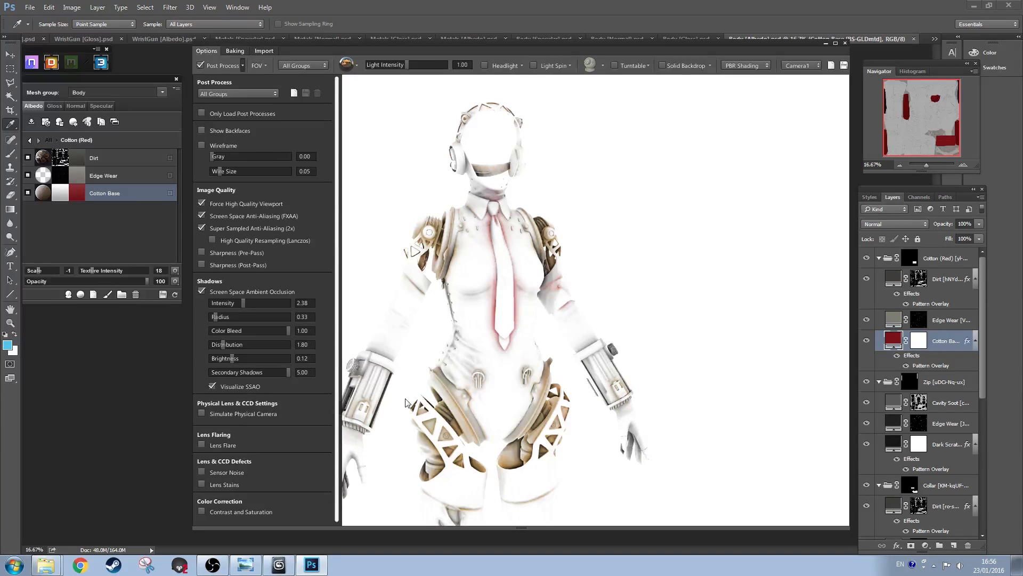
click(212, 386)
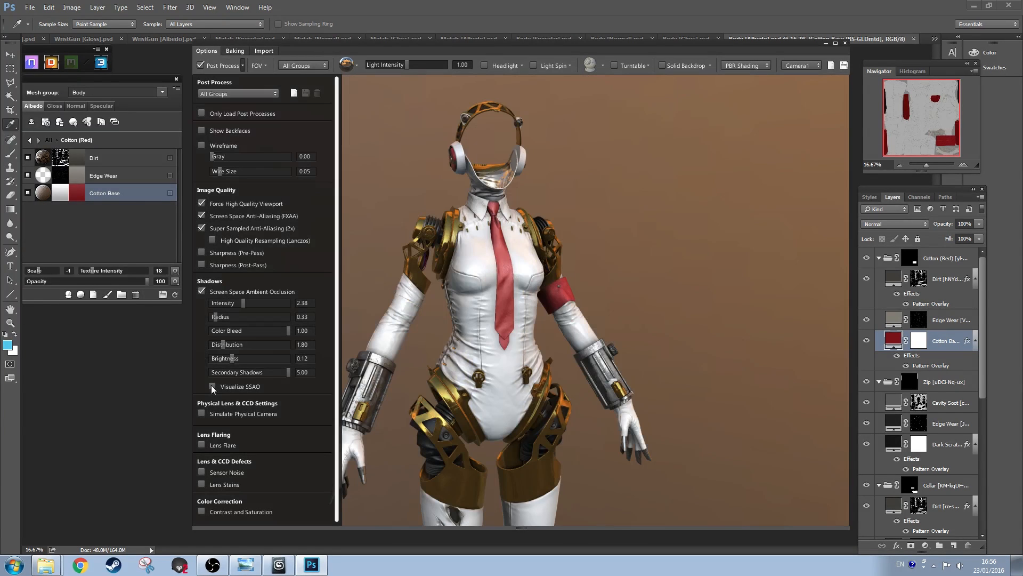
Step: Compare the character's shading with ambient occlusion off and on, and examine the upper body up close
click(203, 292)
click(203, 293)
drag(565, 292, 463, 273)
scroll(528, 289, up, 3)
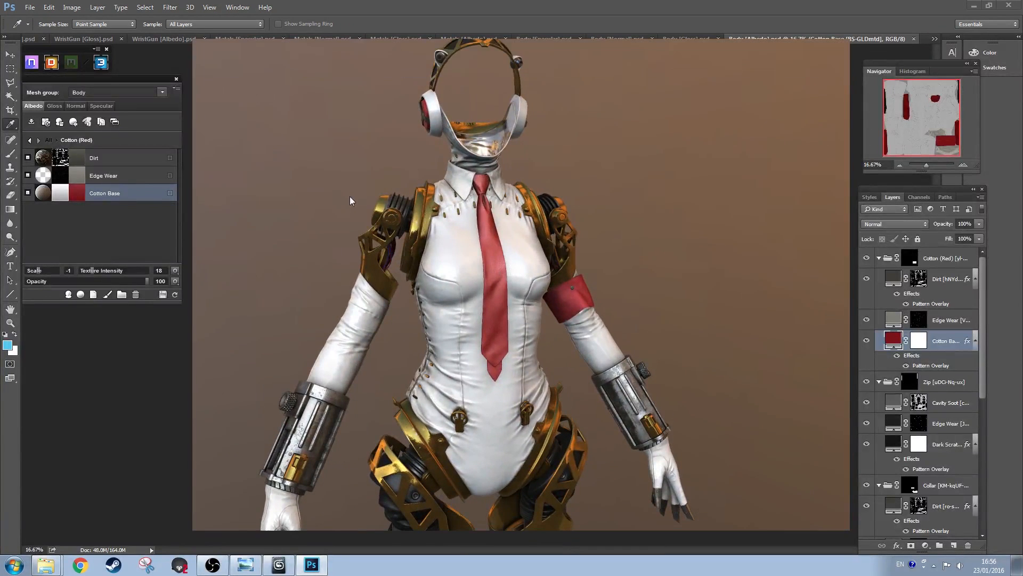
Step: Set the Screen Space Ambient Occlusion intensity to 1.49 and compare the character with the effect off and on
click(243, 65)
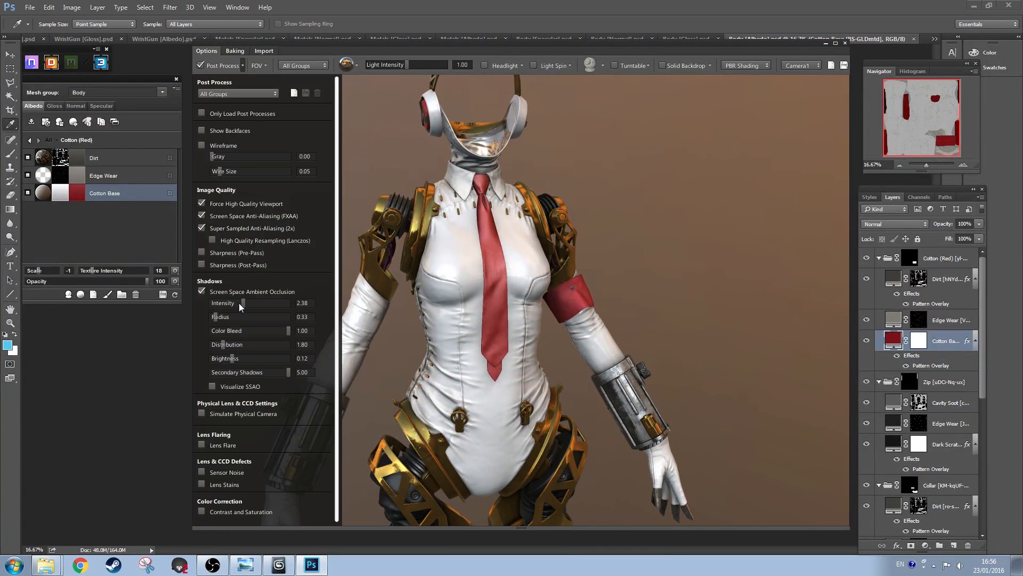
drag(239, 303, 229, 305)
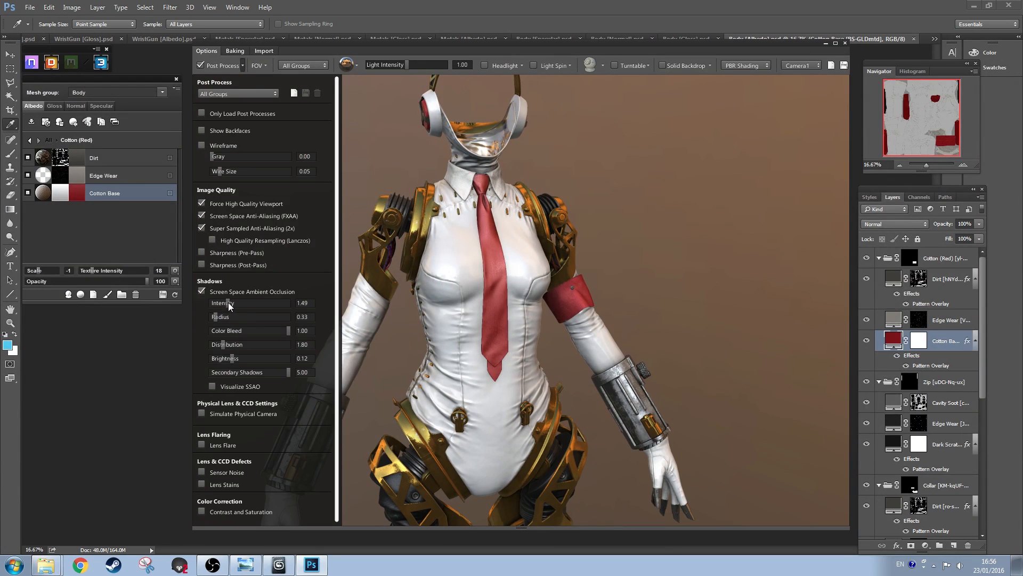
click(201, 290)
click(201, 290)
click(243, 65)
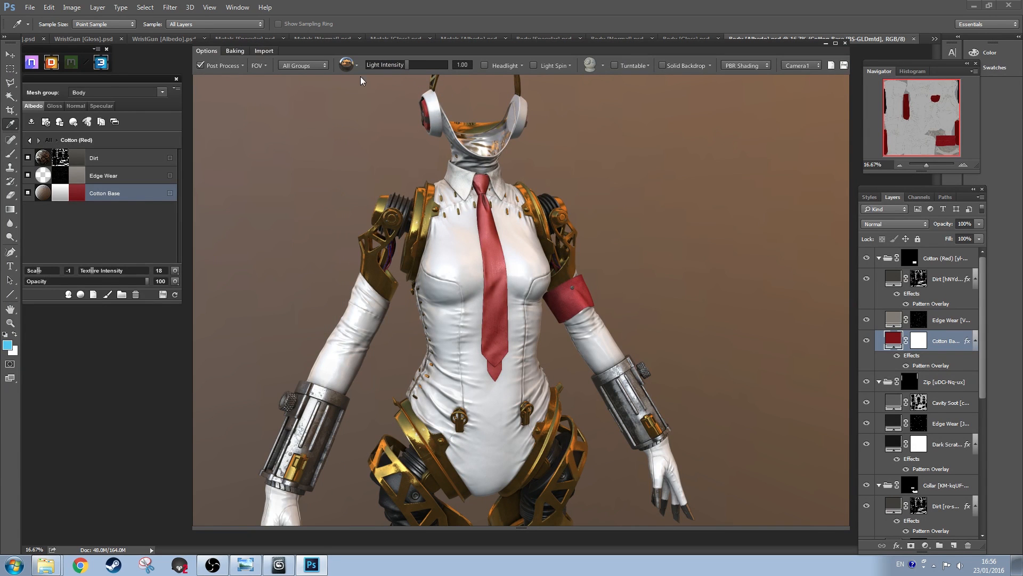
Step: Preview the character under the warm environment with the white backdrop and the blurred grey-blue one, checking the body at different distances
click(347, 65)
click(362, 96)
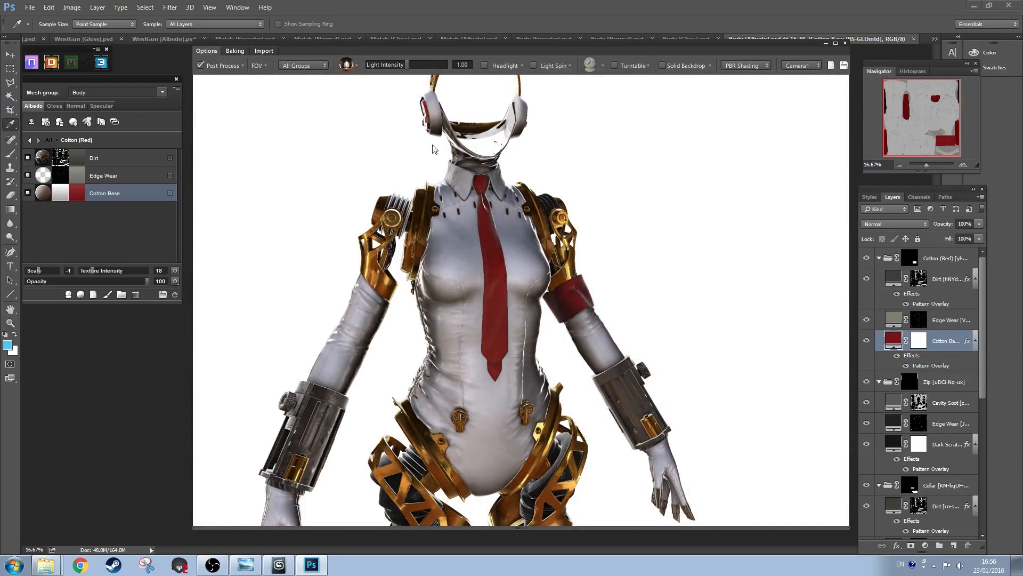
click(356, 66)
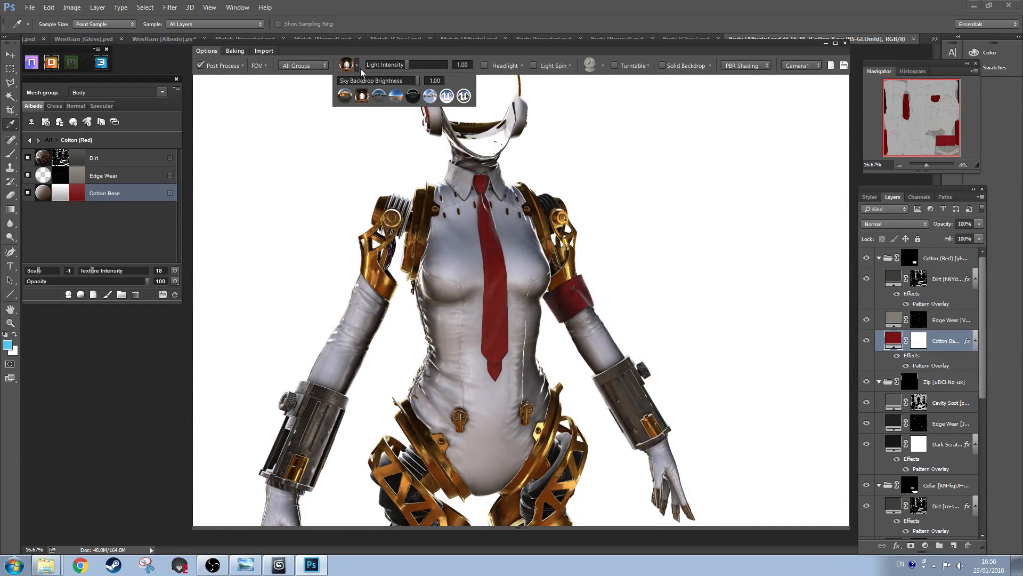
click(382, 94)
drag(502, 235, 512, 382)
scroll(517, 287, down, 3)
scroll(516, 287, down, 2)
scroll(513, 379, up, 5)
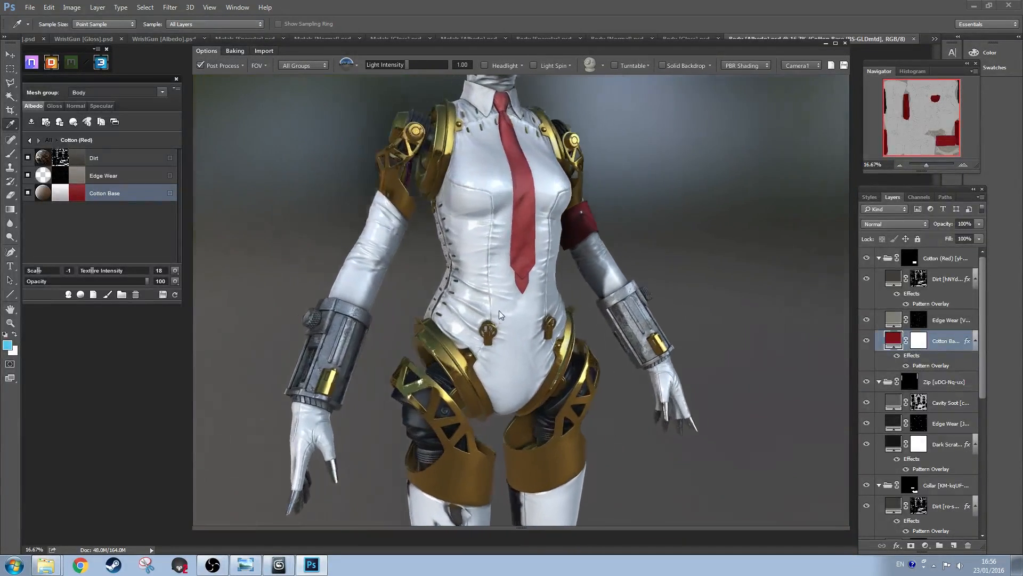
scroll(489, 303, down, 3)
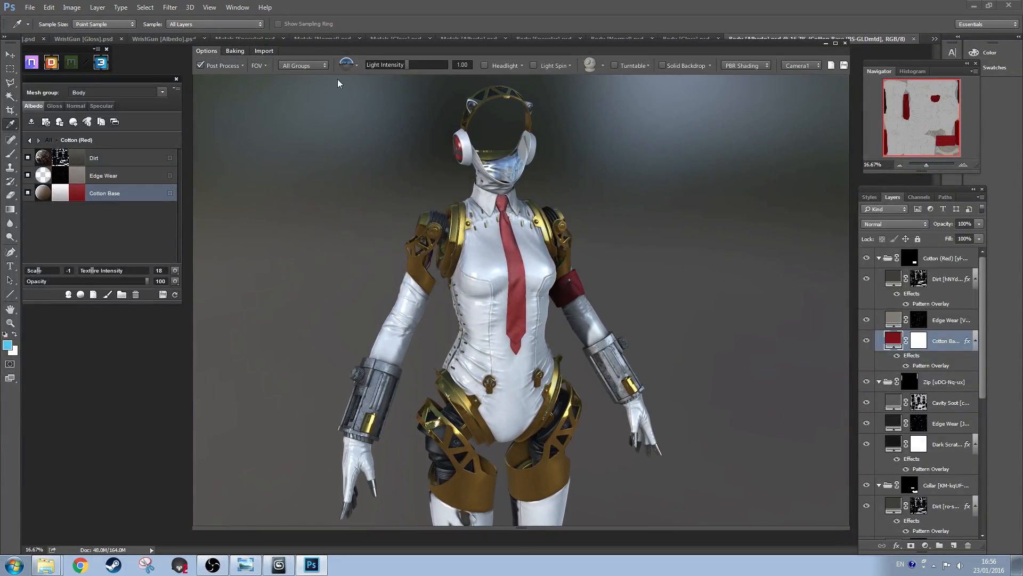
Step: Try the dark studio environment and the blue-sky environment on the character, rotating the lighting or view to judge the materials
click(358, 65)
click(411, 97)
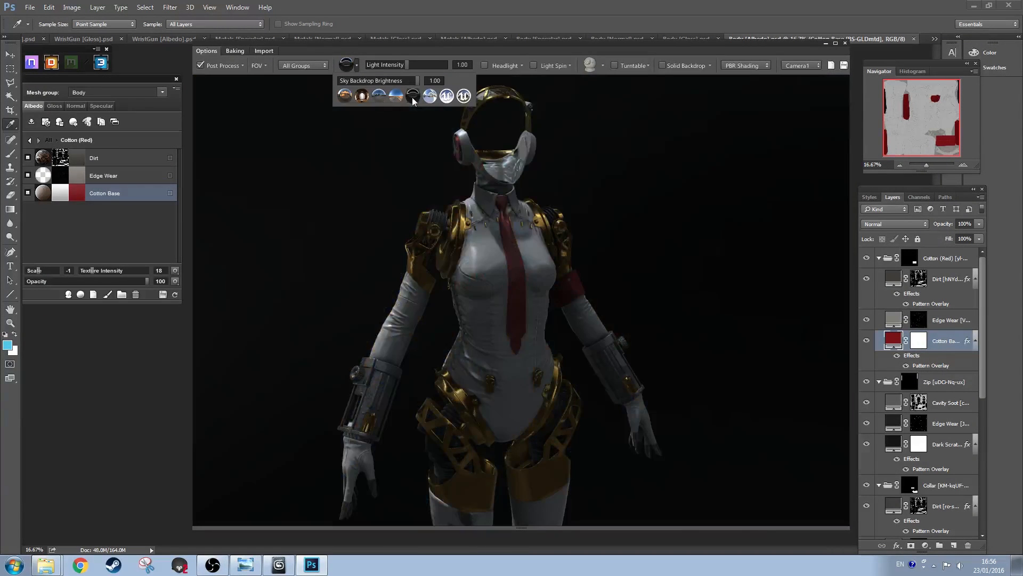
drag(541, 268, 558, 356)
click(346, 64)
click(396, 97)
drag(550, 428, 543, 196)
drag(548, 370, 535, 276)
Step: Preview the character under the pale cloudy sky environment and the two Unreal environments
click(353, 67)
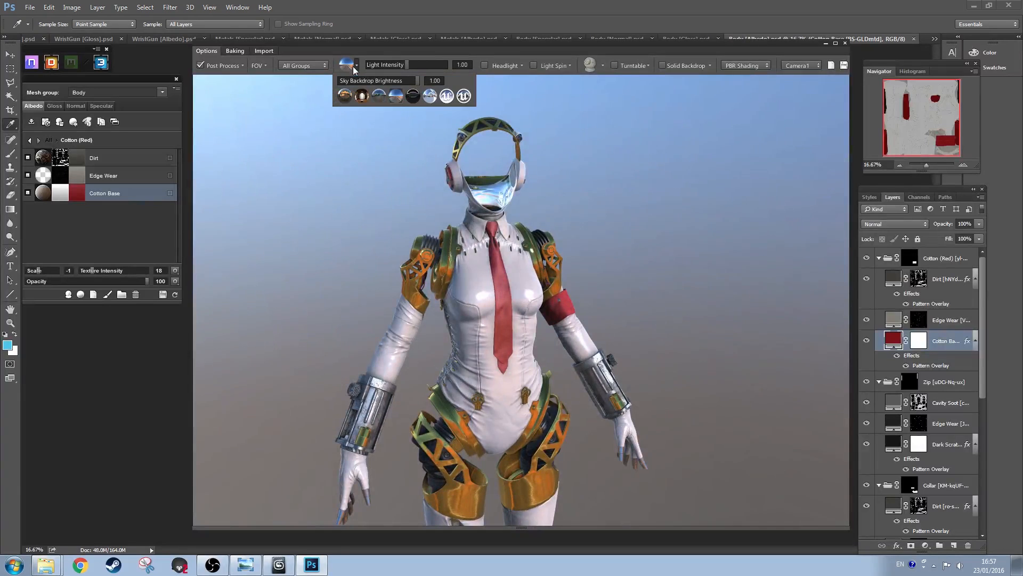
click(430, 97)
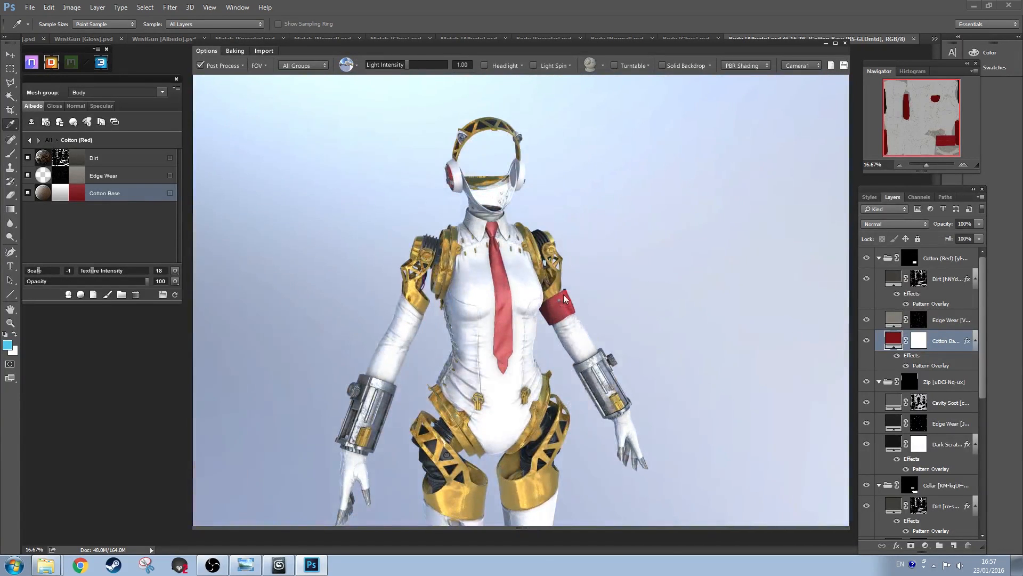
drag(563, 292, 536, 285)
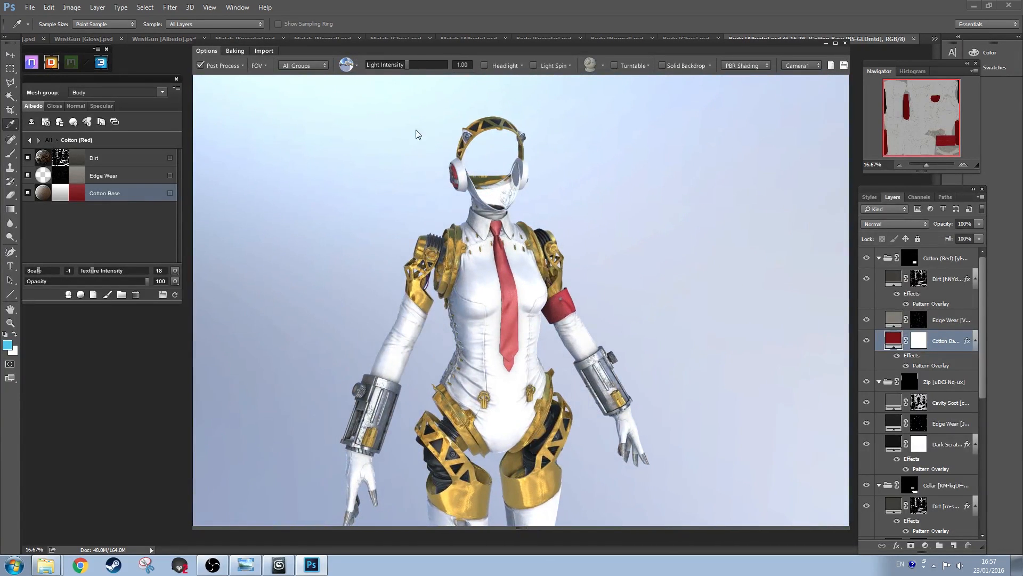
click(351, 66)
click(430, 97)
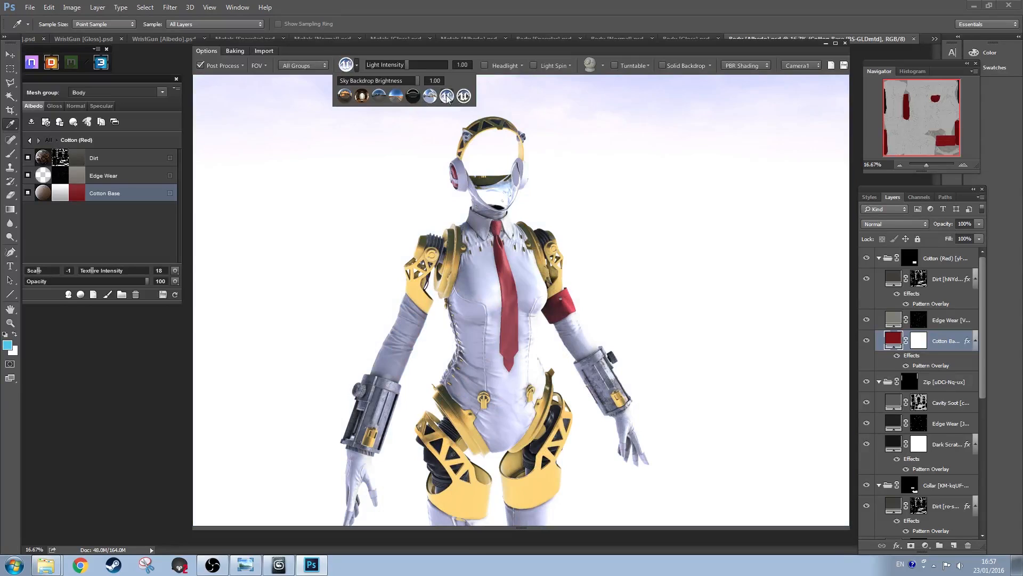
click(464, 96)
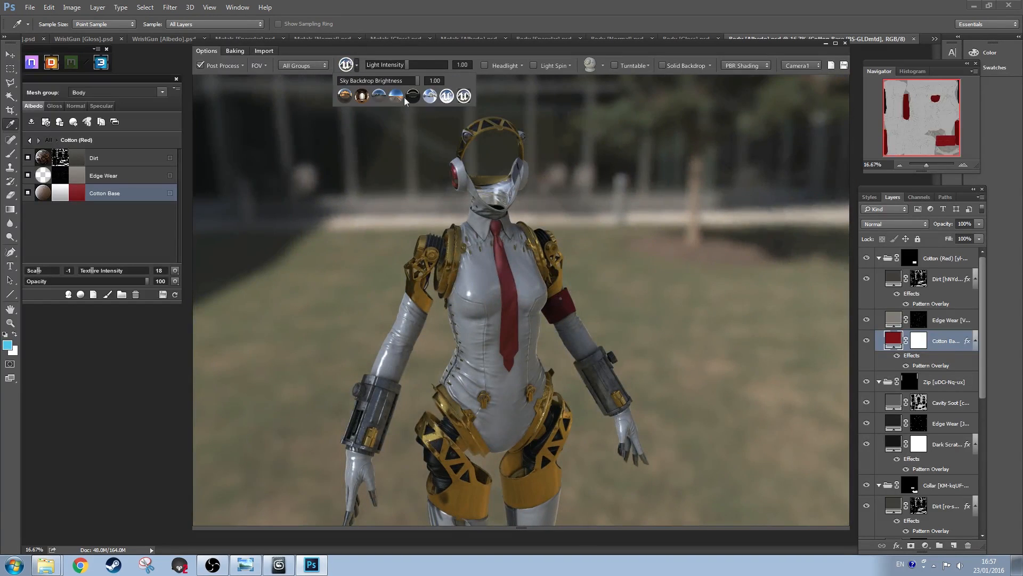
Step: Test the Unreal sky with light intensity 0.69 and the Unreal garden environment with light intensity 2.00
click(403, 97)
drag(407, 65, 392, 66)
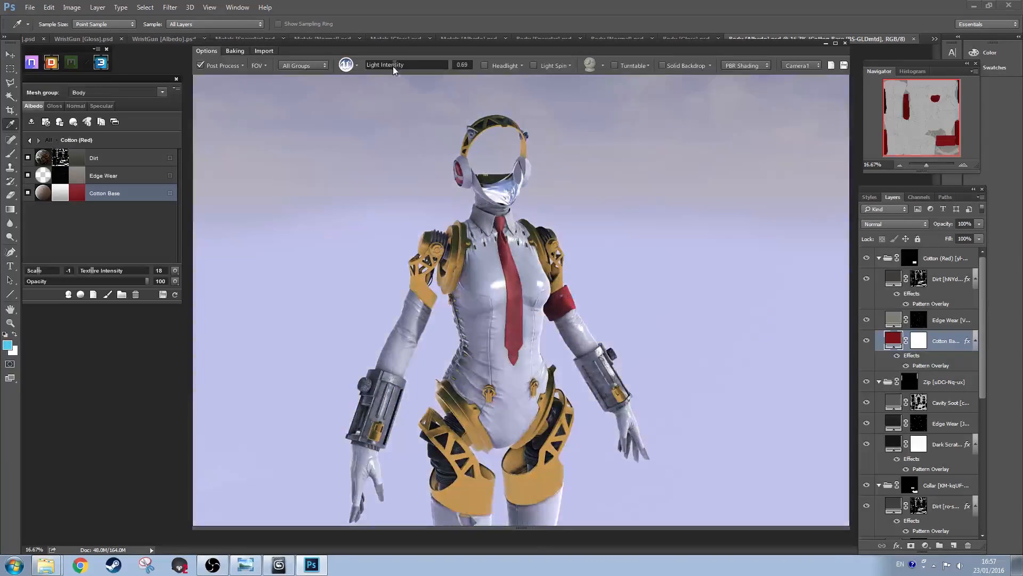
click(356, 67)
click(463, 96)
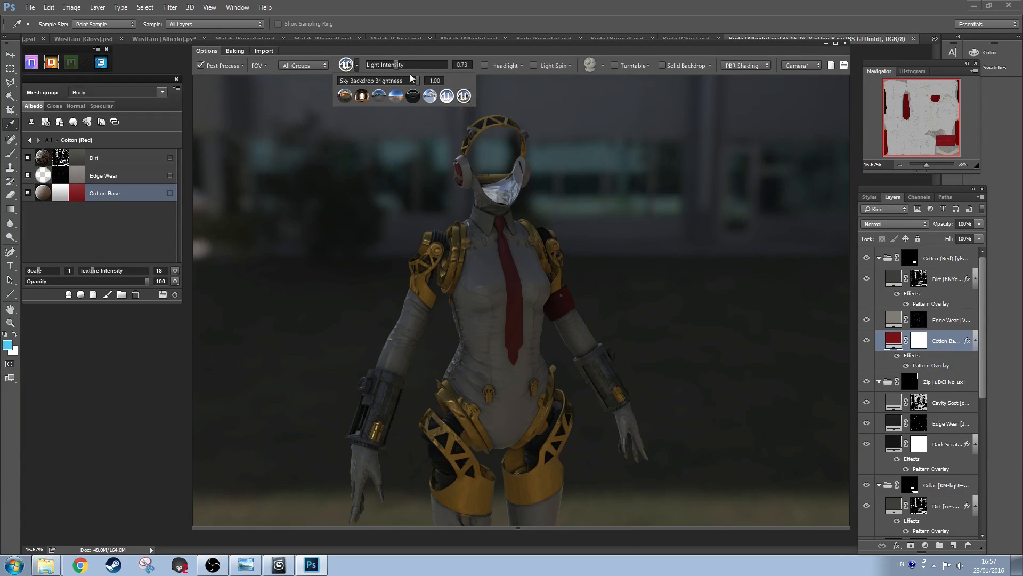
click(402, 66)
drag(400, 64, 468, 76)
drag(577, 270, 547, 270)
Step: Switch the preview to the blue-sky environment and set the light intensity to 1.07
click(346, 65)
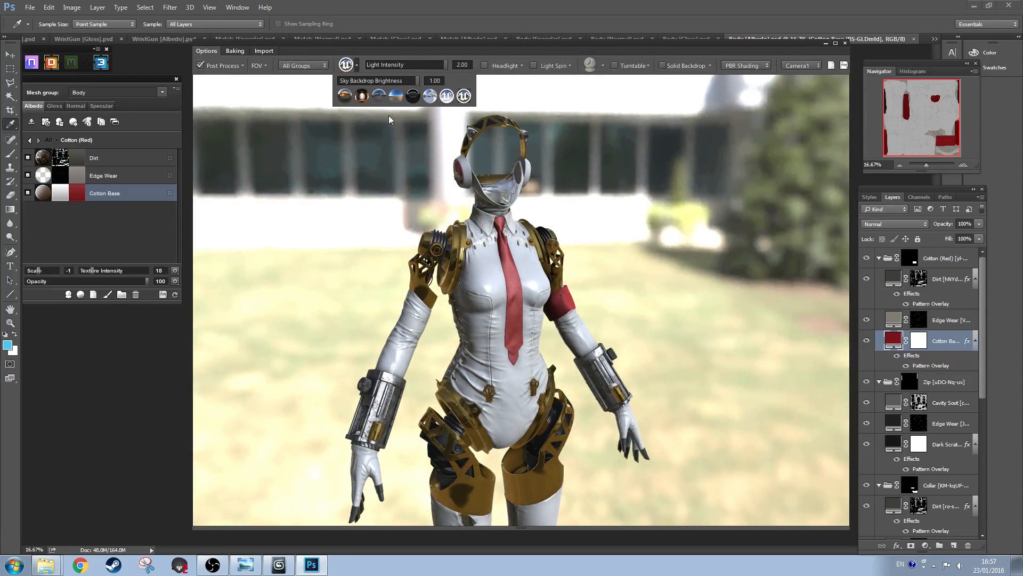
click(396, 96)
drag(447, 66, 409, 73)
drag(603, 282, 533, 288)
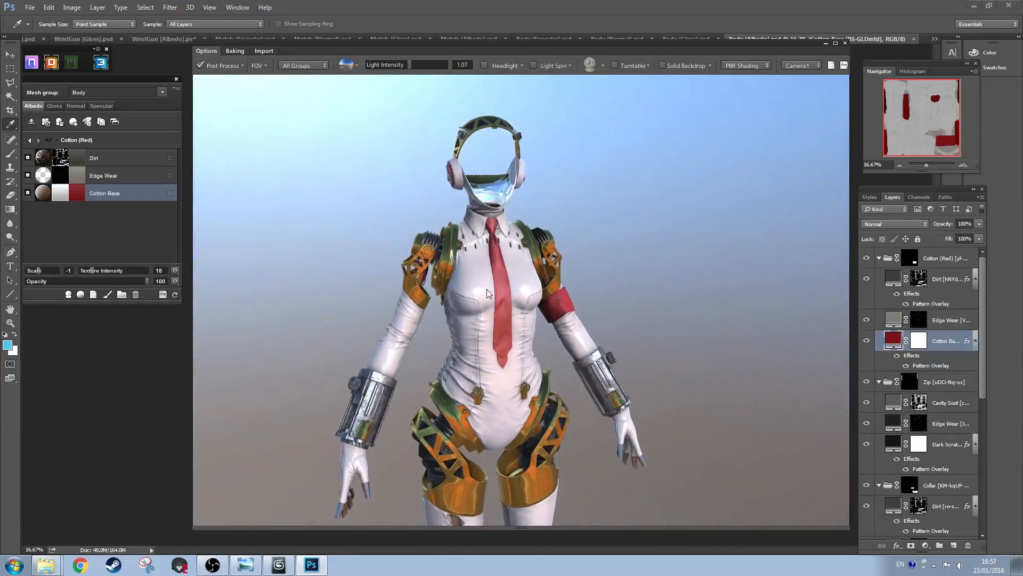
Step: Examine the character's suit and metal parts up close and from a distance under the blue-sky lighting
scroll(472, 260, up, 3)
scroll(496, 251, up, 3)
drag(497, 251, 554, 309)
scroll(536, 351, down, 4)
drag(535, 351, 562, 201)
scroll(497, 369, up, 3)
scroll(579, 338, down, 5)
scroll(541, 347, down, 3)
drag(556, 383, 489, 335)
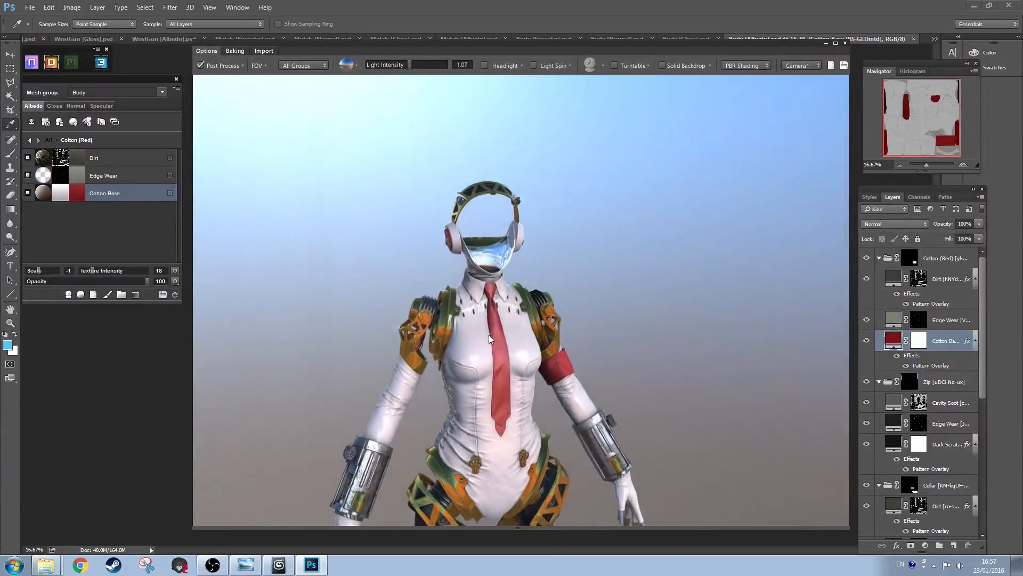
drag(507, 295, 495, 271)
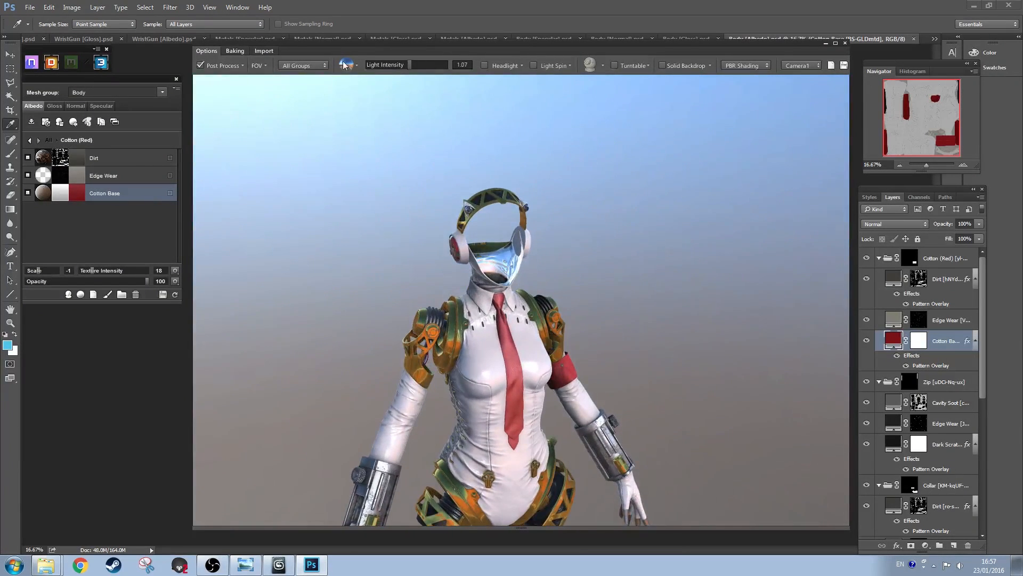
Step: Return the preview to the warm brown environment, reframe the character and check it with the headlight on and off
click(346, 64)
click(344, 95)
drag(546, 350, 495, 348)
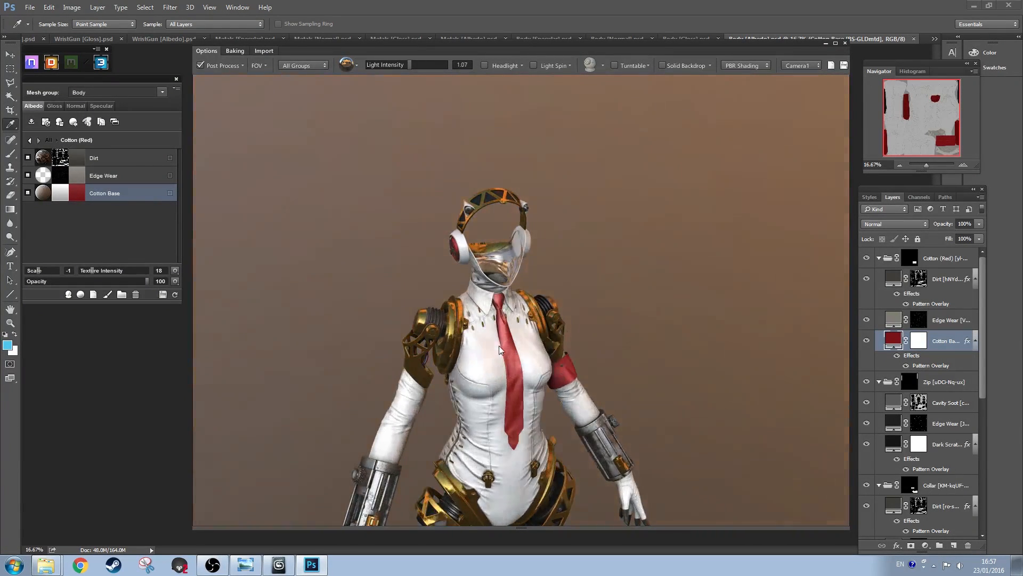
drag(541, 371, 512, 279)
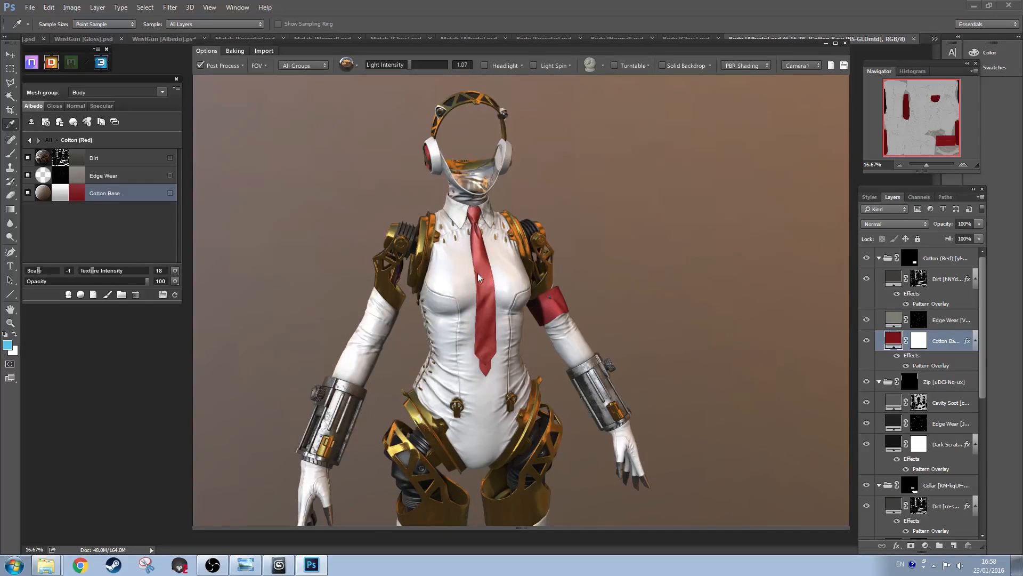
click(487, 64)
click(486, 64)
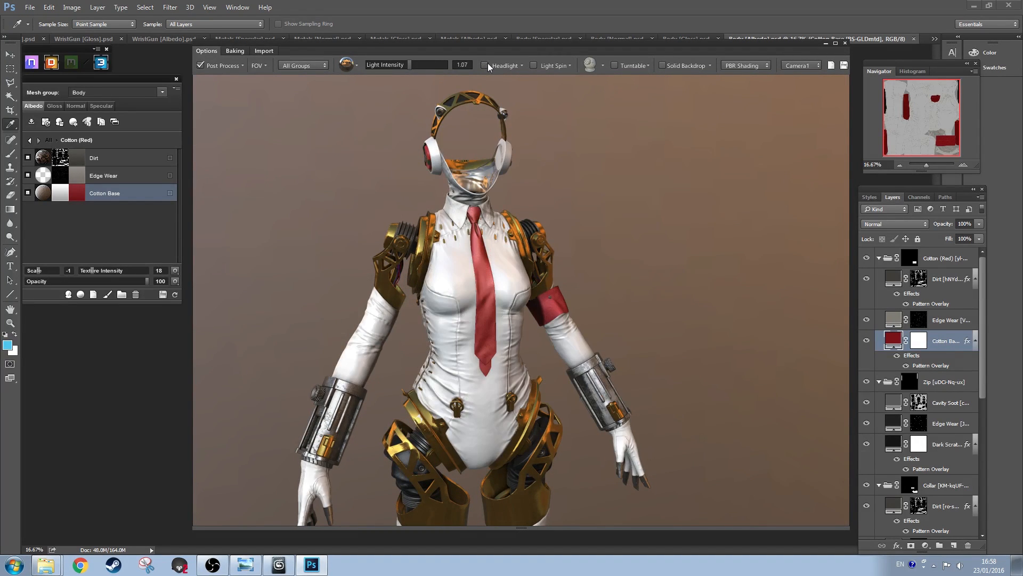
Step: Go back to the Body group's full material list and save the project
click(31, 140)
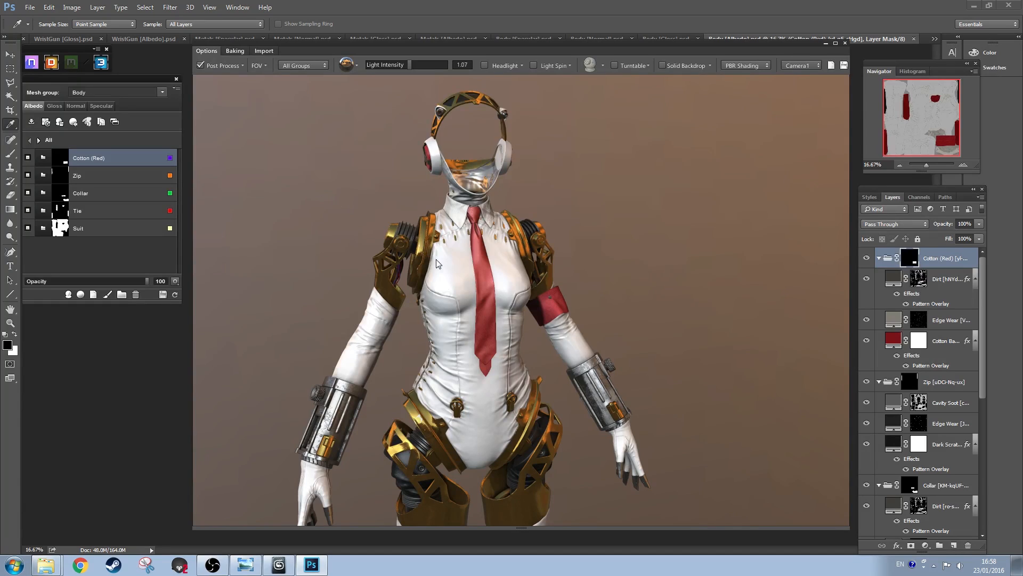
click(176, 90)
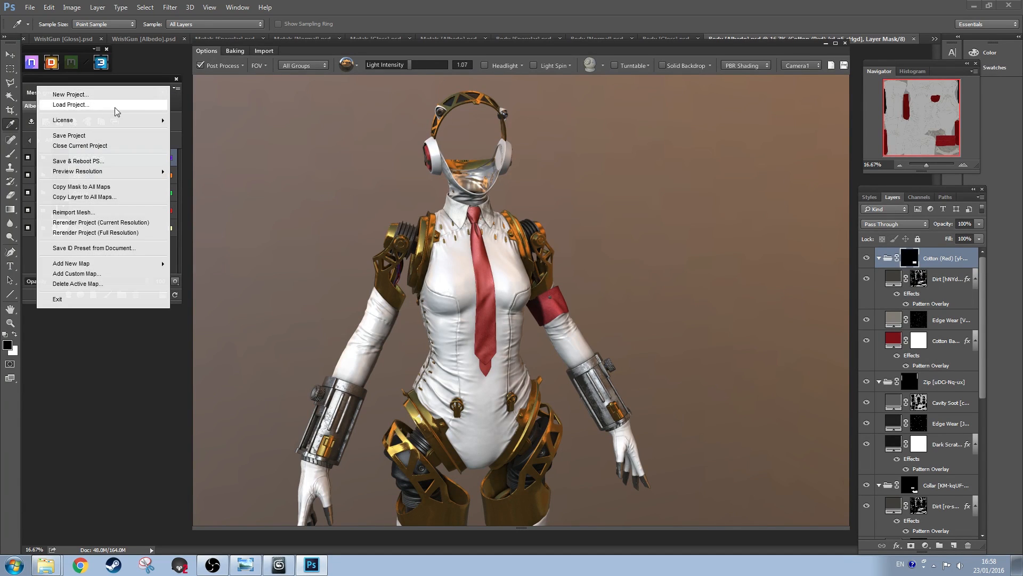
click(80, 137)
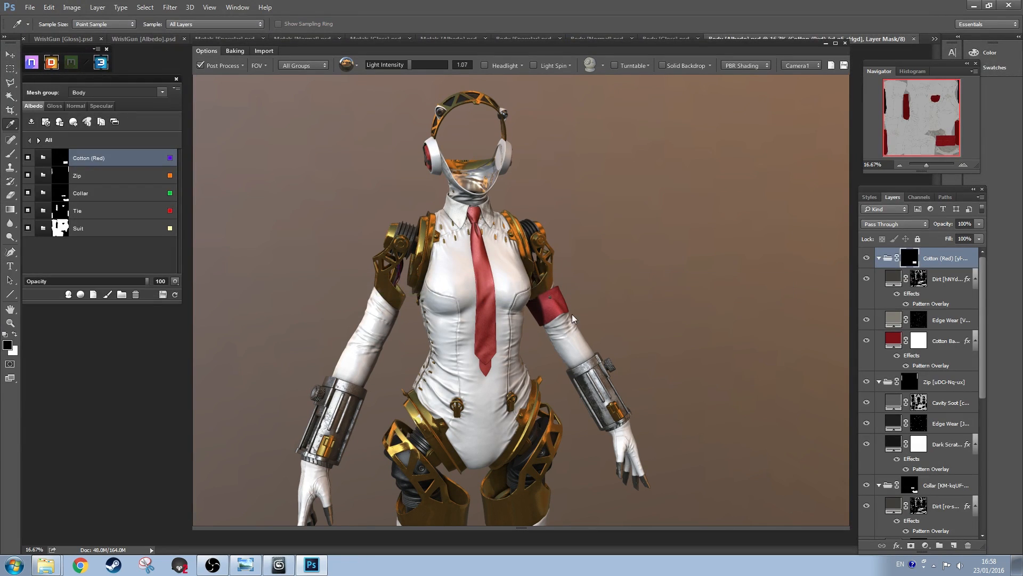
drag(571, 314, 443, 314)
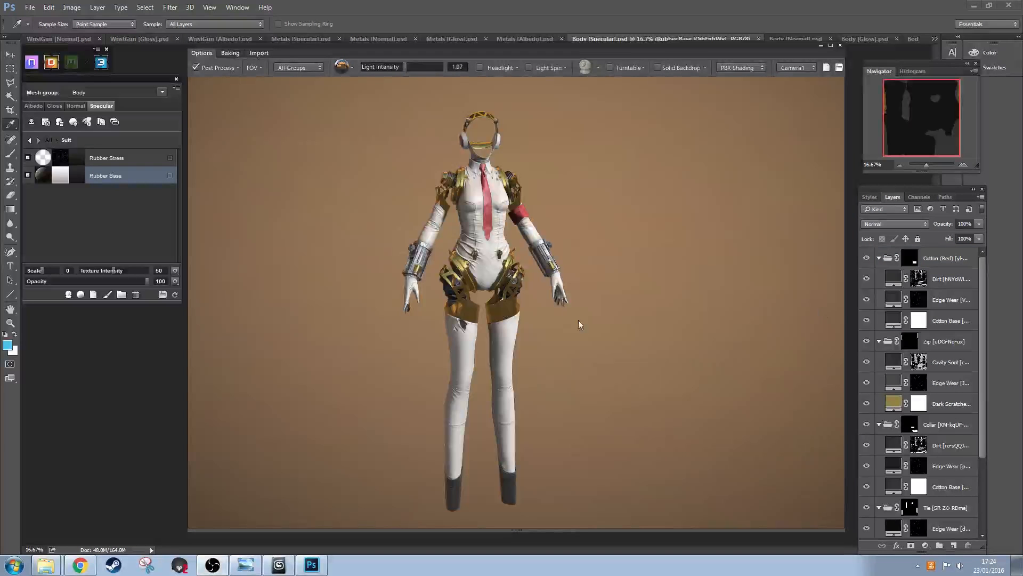
Step: Turn off post-processing in the preview and inspect the suit's torso and arms up close
drag(578, 320, 686, 301)
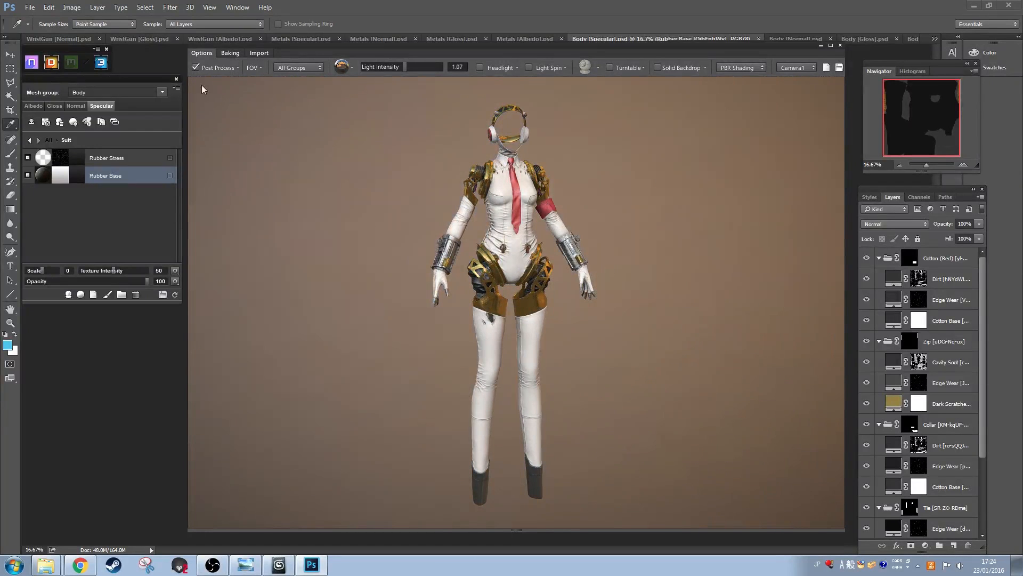
click(196, 68)
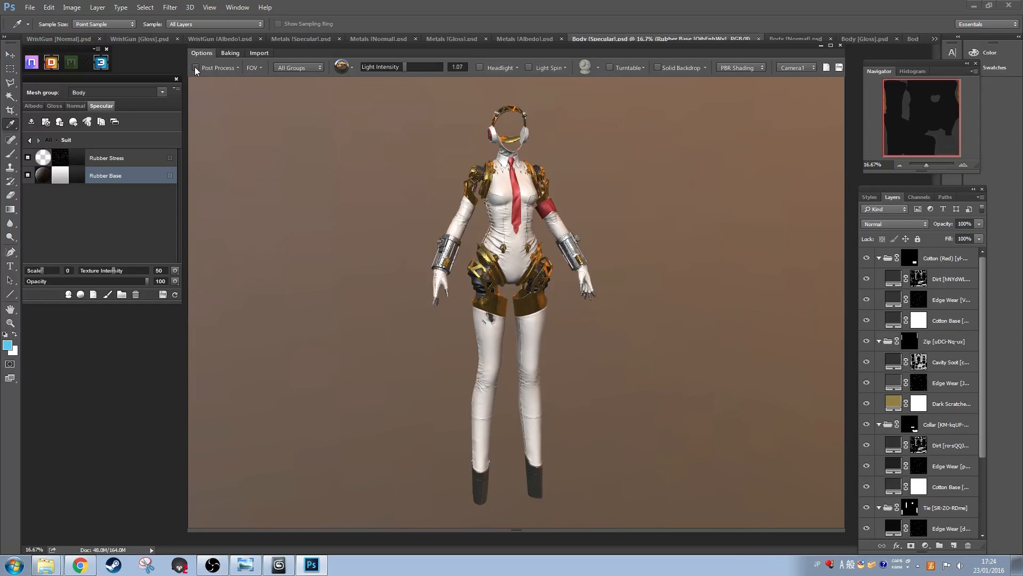
scroll(496, 286, up, 2)
scroll(496, 286, up, 4)
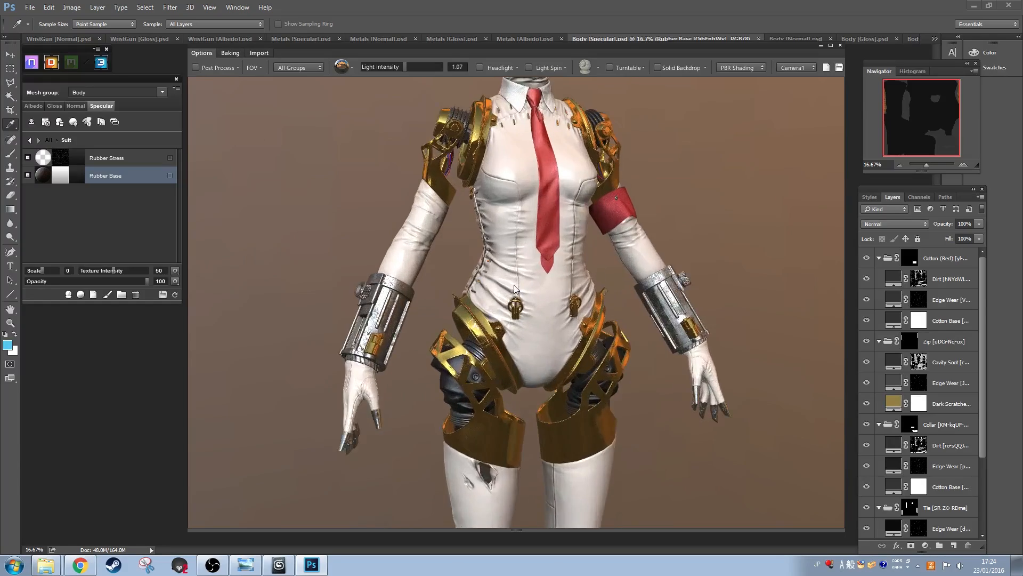
drag(513, 307, 566, 338)
scroll(545, 332, up, 3)
scroll(532, 323, down, 3)
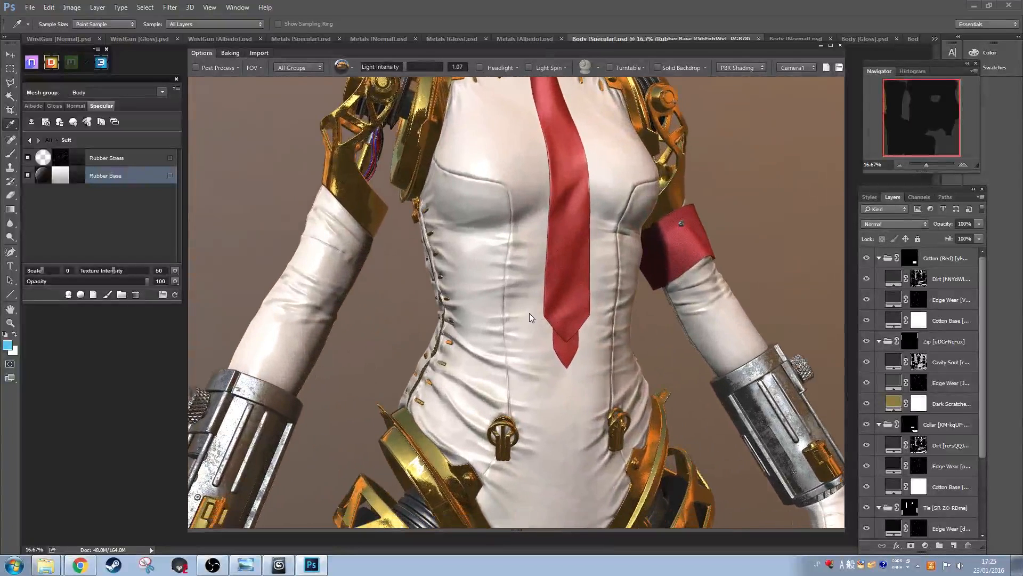
Step: Isolate the Body mesh group in the preview and frame the suit's torso
click(305, 68)
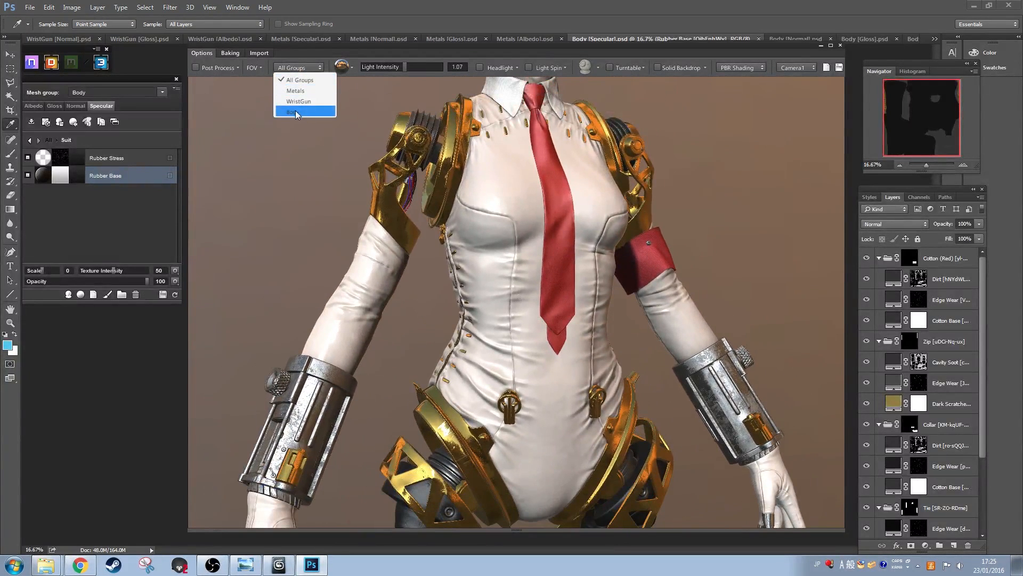
click(296, 111)
drag(545, 293, 542, 316)
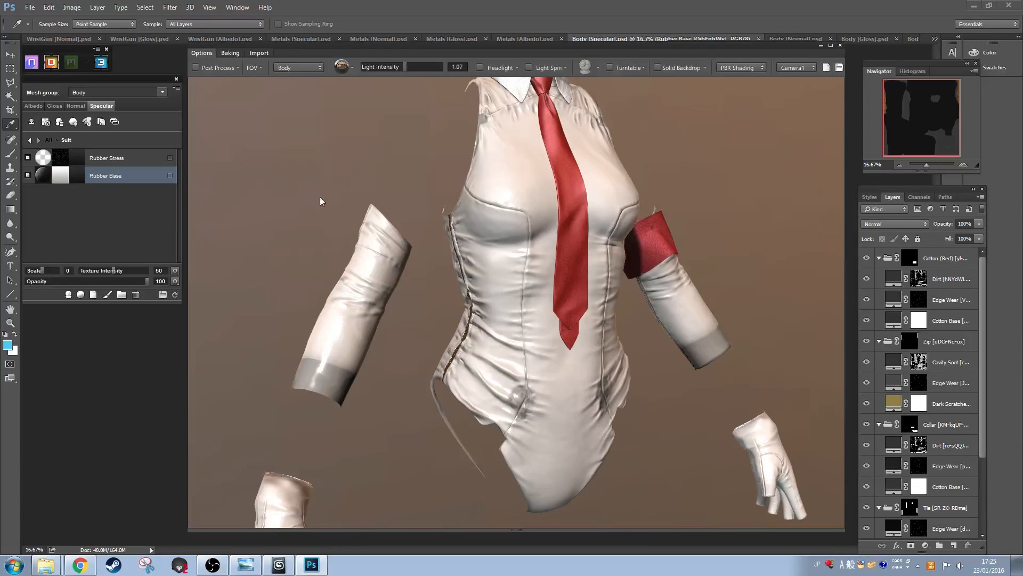
Step: Change the Rubber Stress layer's colour in the suit's albedo map to a richer dark brown
click(34, 105)
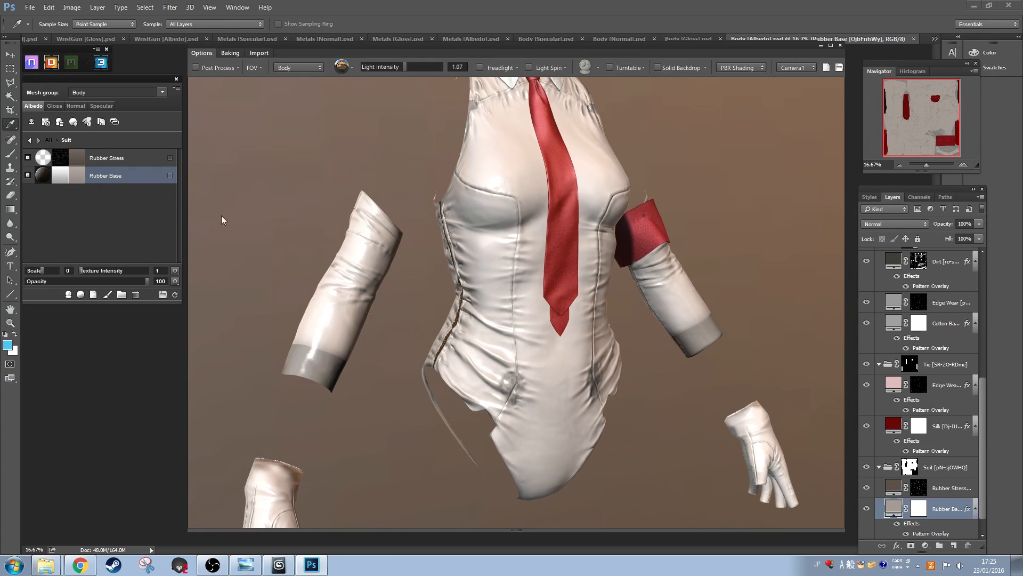
click(126, 160)
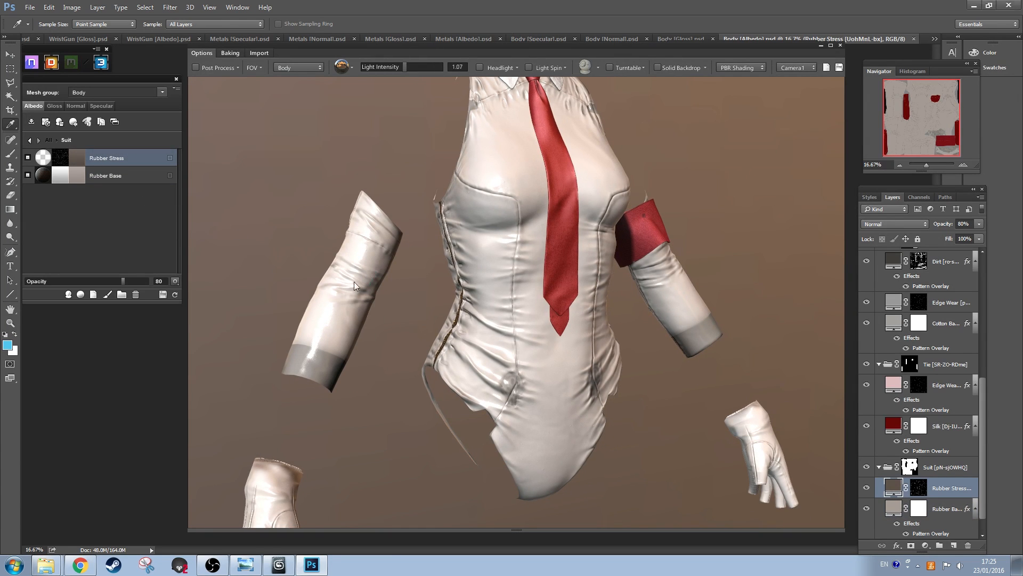
drag(774, 267, 785, 260)
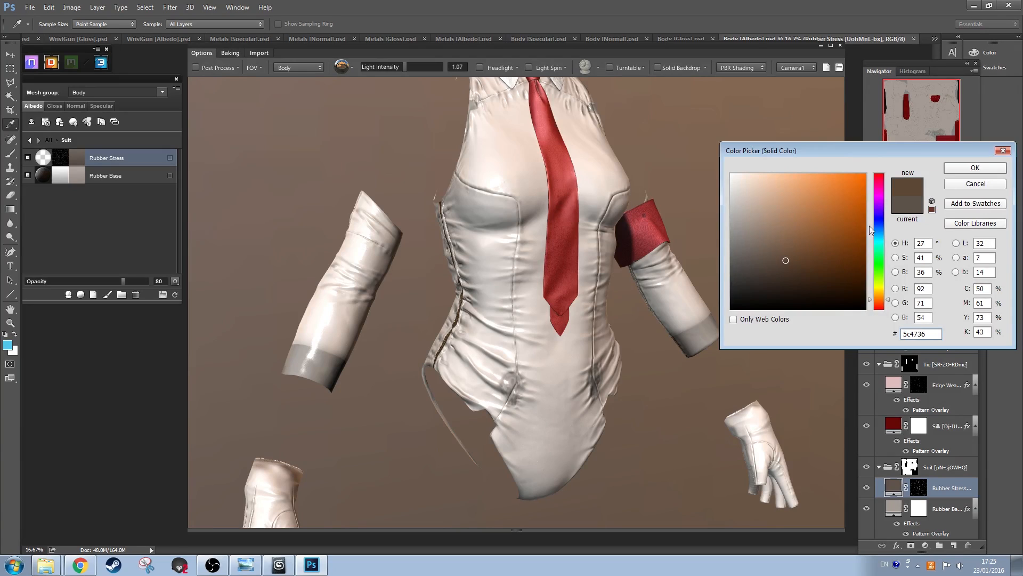
click(997, 170)
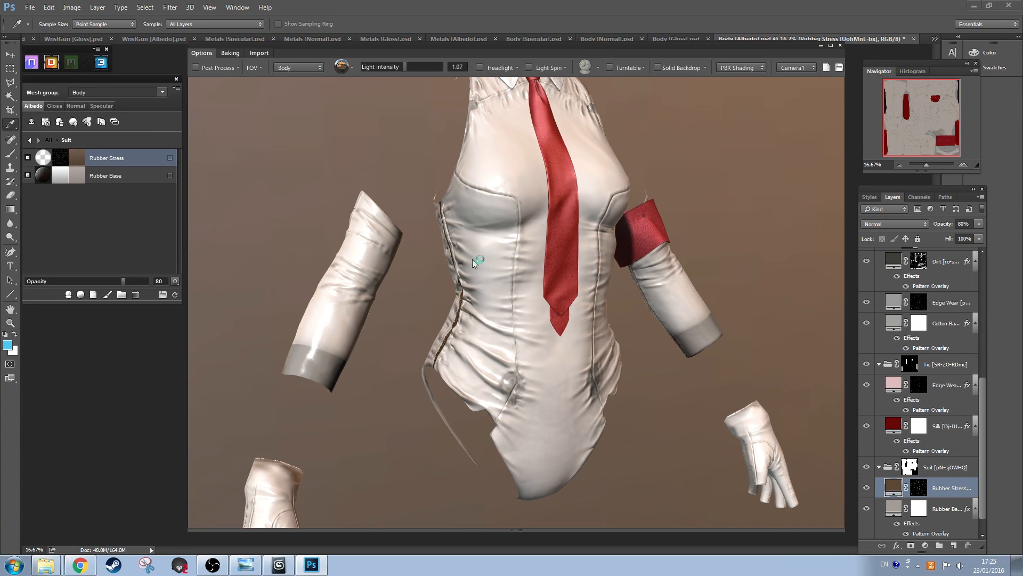
drag(793, 261, 800, 268)
click(961, 171)
click(459, 251)
drag(475, 244, 473, 264)
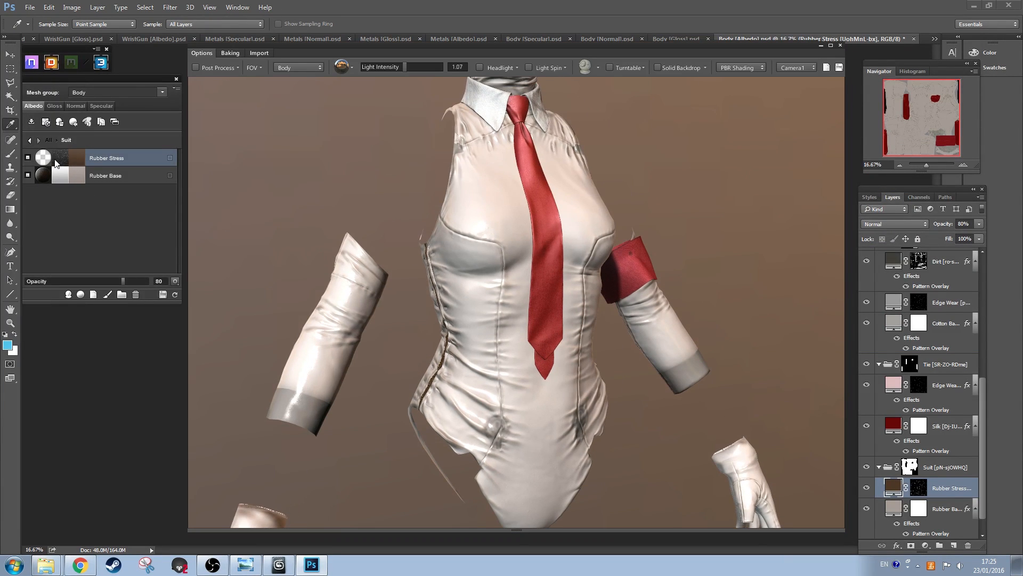
Step: Open the Rubber Stress mask for editing, show only the mask on the model and choose the softest round brush tip
click(60, 157)
click(495, 319)
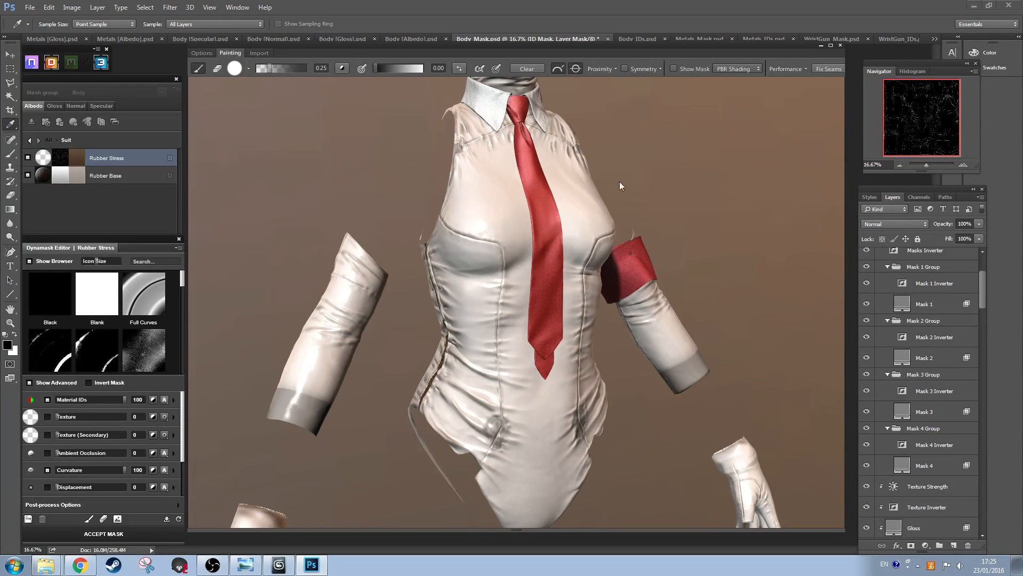
click(681, 68)
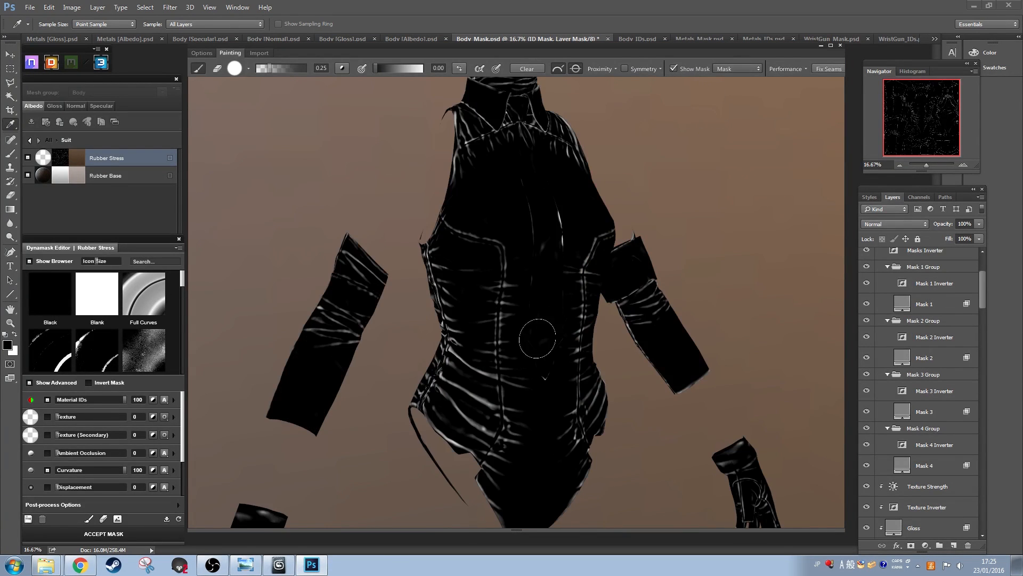
mouse_move(634, 416)
mouse_down()
mouse_move(654, 372)
mouse_move(644, 375)
mouse_move(672, 374)
mouse_move(667, 359)
mouse_move(654, 415)
mouse_move(678, 384)
mouse_up()
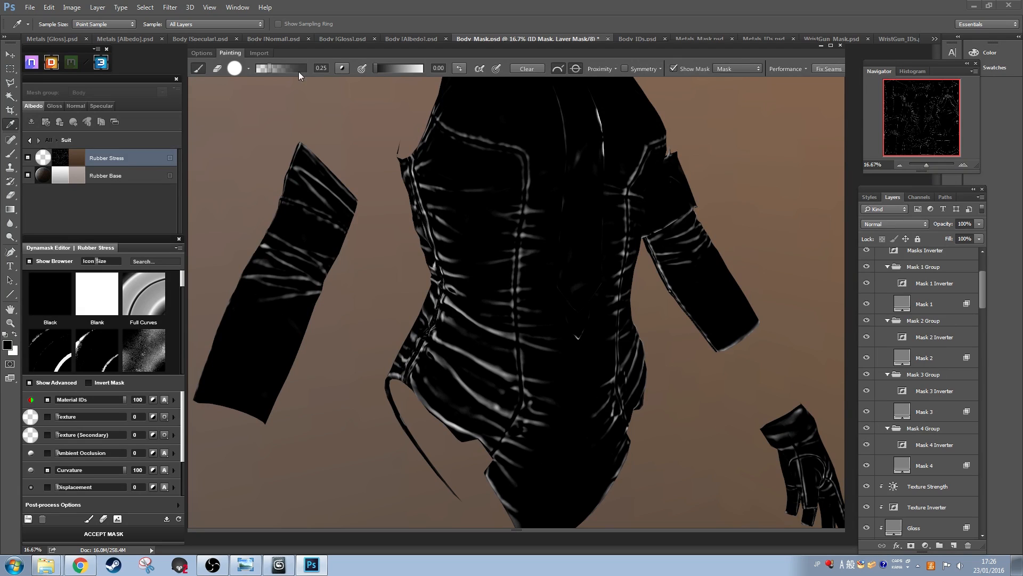
click(249, 68)
click(368, 109)
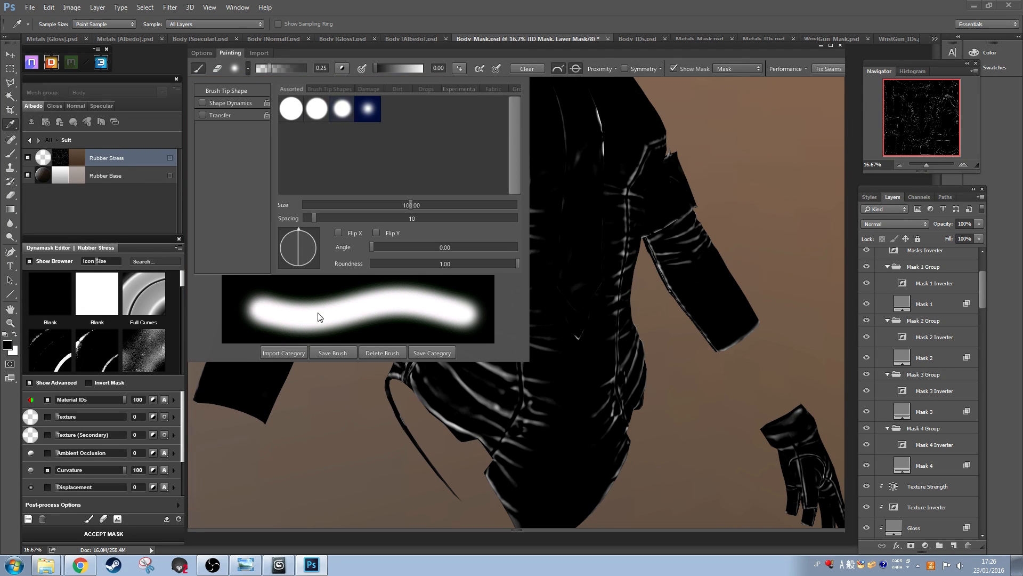
click(351, 415)
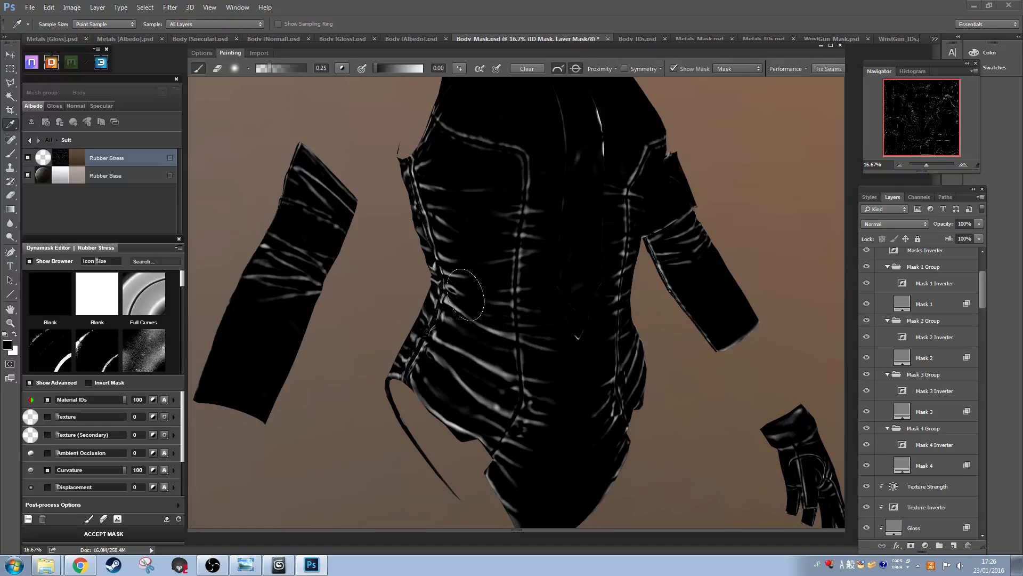
Step: Examine the stress mask's crease and seam lines on the torso and sleeves from the front, sides and back
mouse_move(485, 345)
mouse_down()
mouse_move(483, 395)
mouse_move(453, 364)
mouse_up()
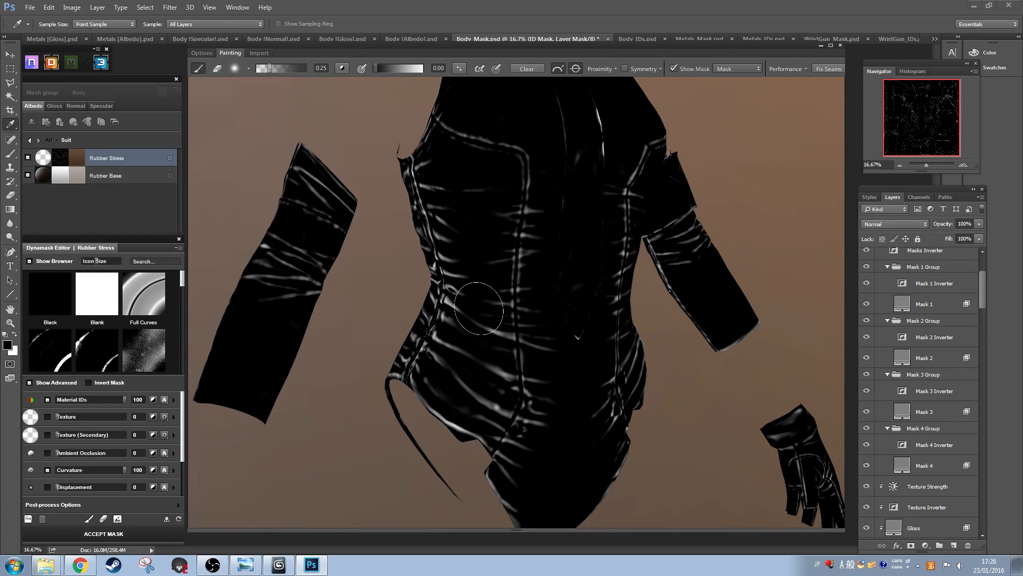
drag(479, 397, 446, 358)
drag(746, 431, 576, 426)
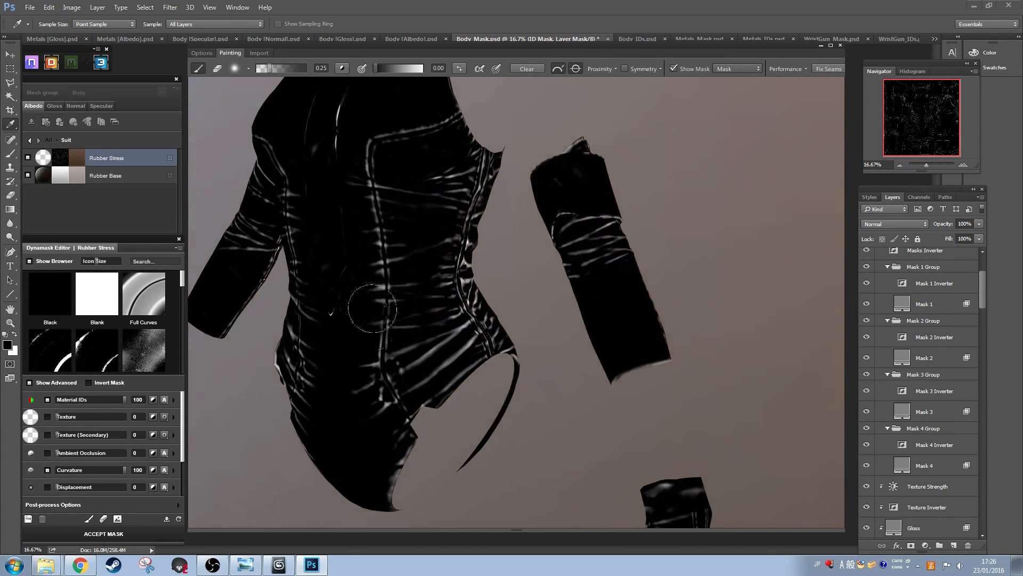
drag(525, 285, 655, 293)
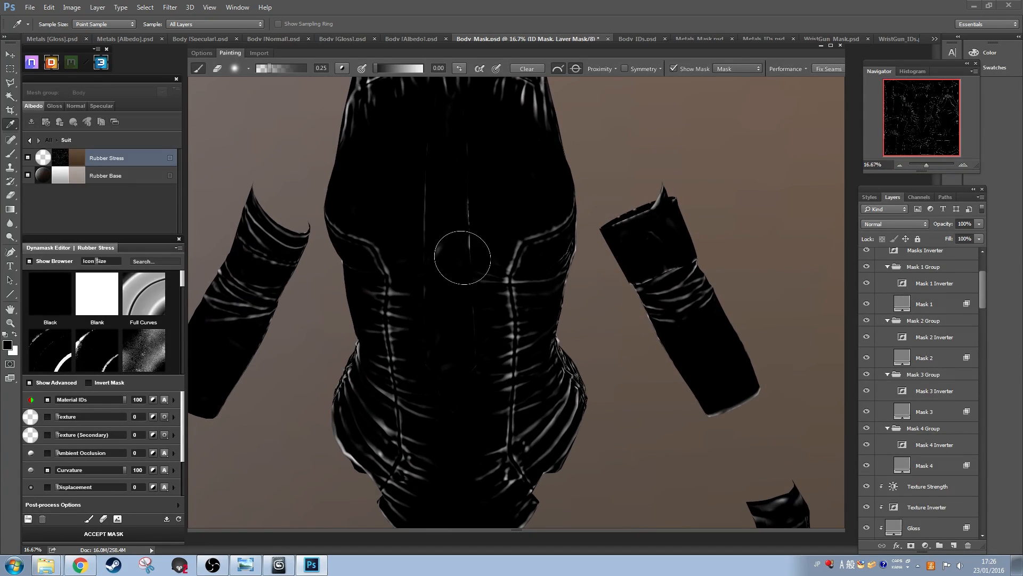
drag(631, 327, 533, 301)
mouse_move(405, 322)
mouse_down()
mouse_move(375, 321)
mouse_move(372, 356)
mouse_move(385, 336)
mouse_move(381, 388)
mouse_move(357, 370)
mouse_move(374, 376)
mouse_move(395, 352)
mouse_move(400, 370)
mouse_move(383, 277)
mouse_move(370, 323)
mouse_move(375, 268)
mouse_up()
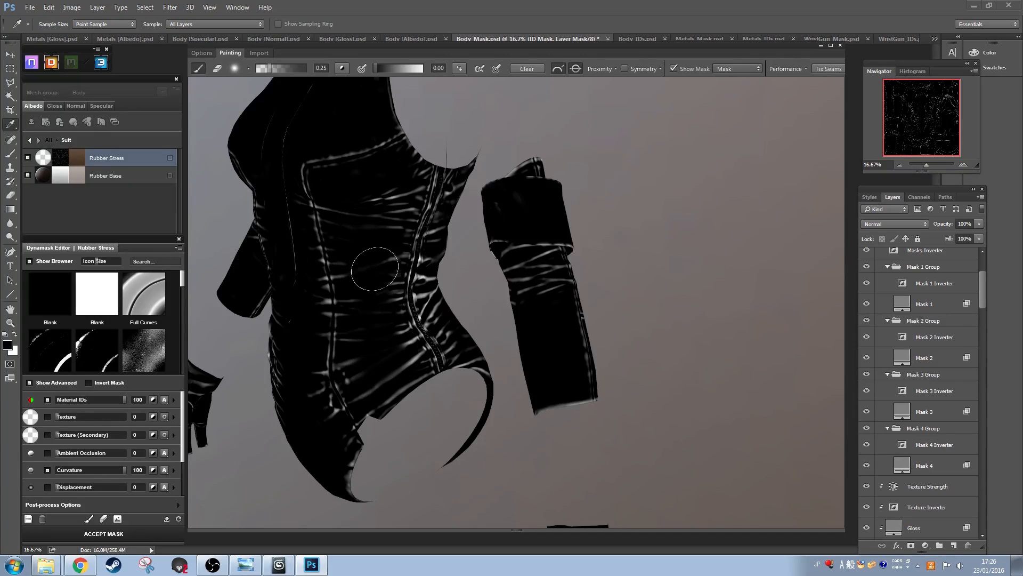
mouse_move(682, 251)
mouse_down()
mouse_move(506, 255)
mouse_move(432, 305)
mouse_up()
scroll(431, 305, up, 2)
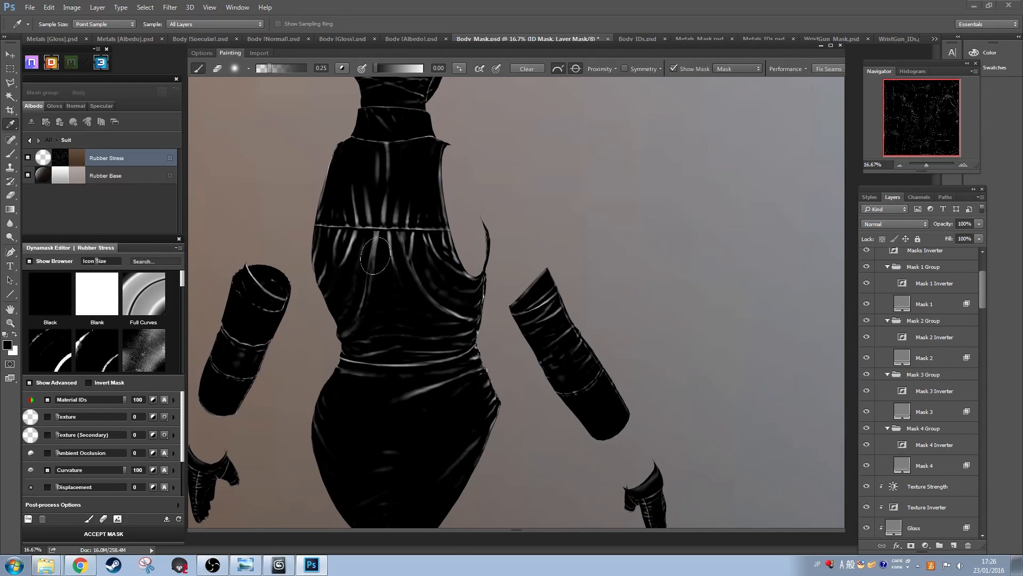
drag(607, 203, 438, 323)
drag(586, 219, 474, 226)
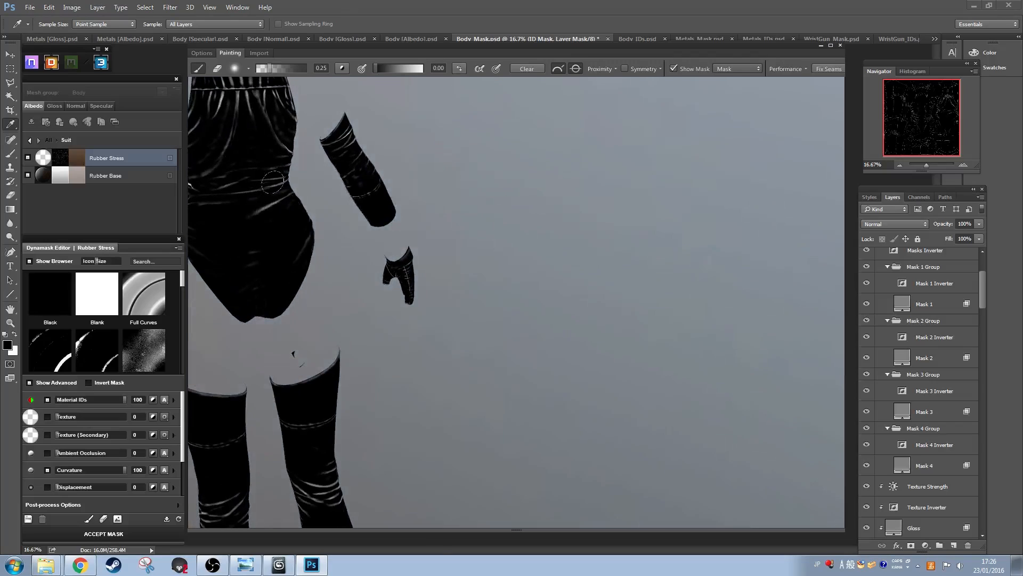
Step: Enlarge the brush and examine the stress mask on the legs, gloves and front of the torso
drag(360, 453, 554, 271)
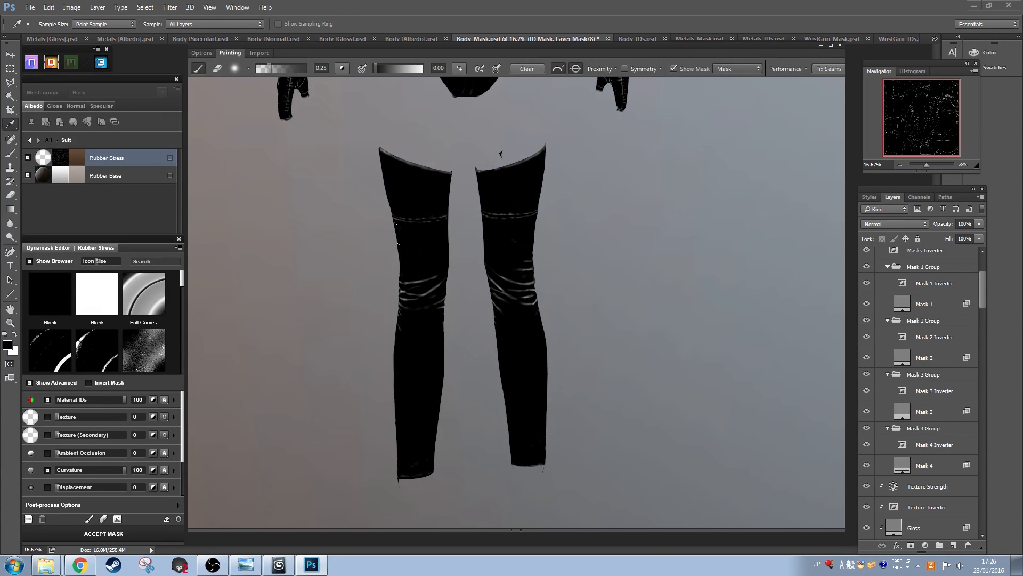
key(])
drag(304, 365, 381, 346)
drag(631, 249, 804, 247)
drag(503, 328, 412, 377)
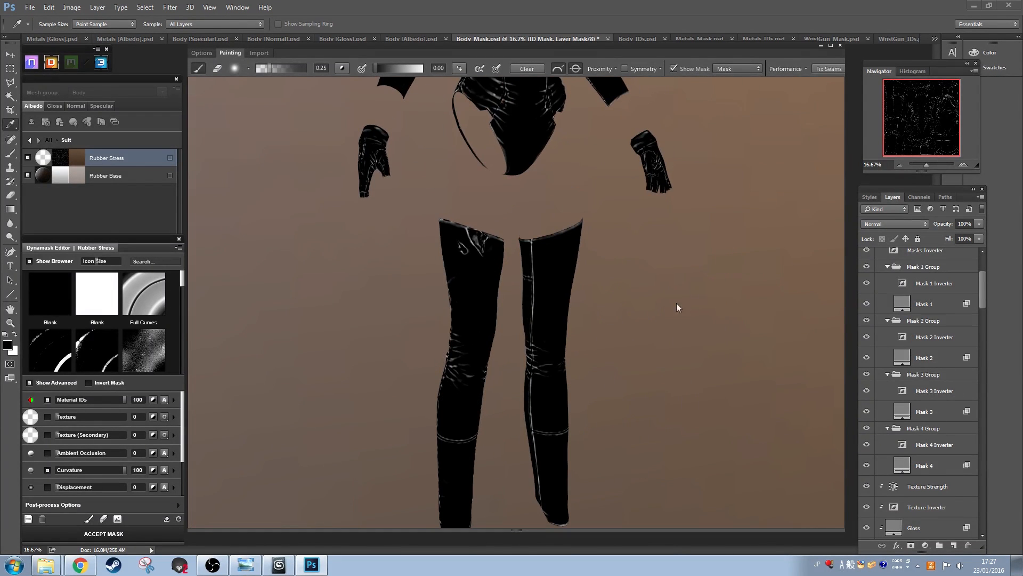
drag(676, 307, 676, 374)
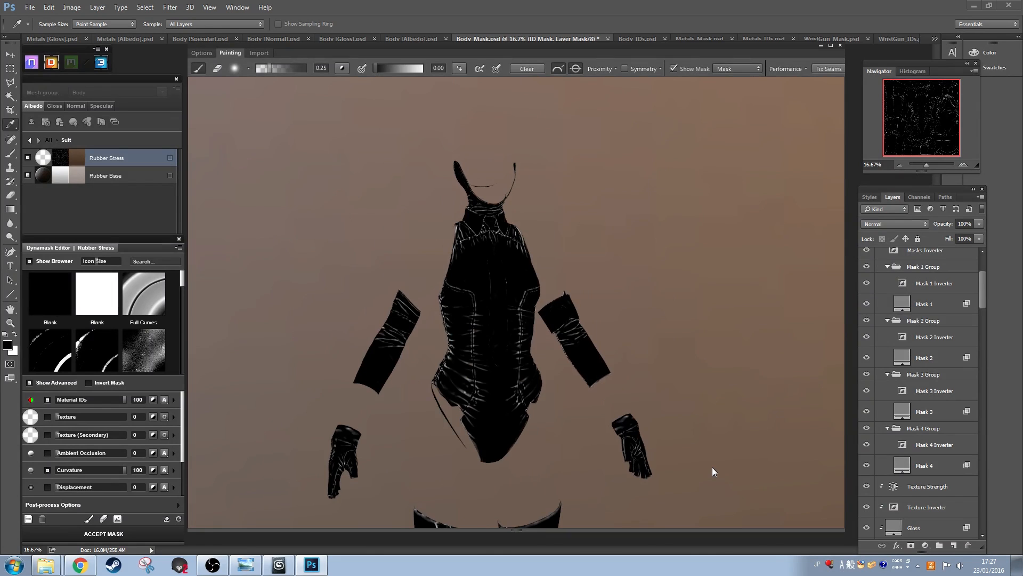
scroll(548, 379, up, 3)
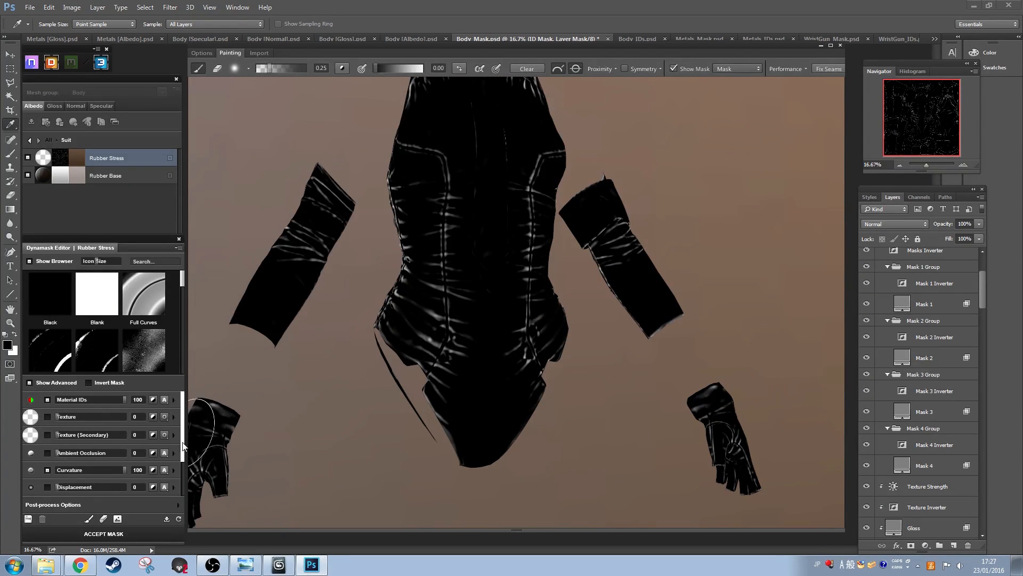
Step: Set the Rubber Stress mask's curvature edges to Sharp 90 and Fine 55, and accept the mask
click(173, 469)
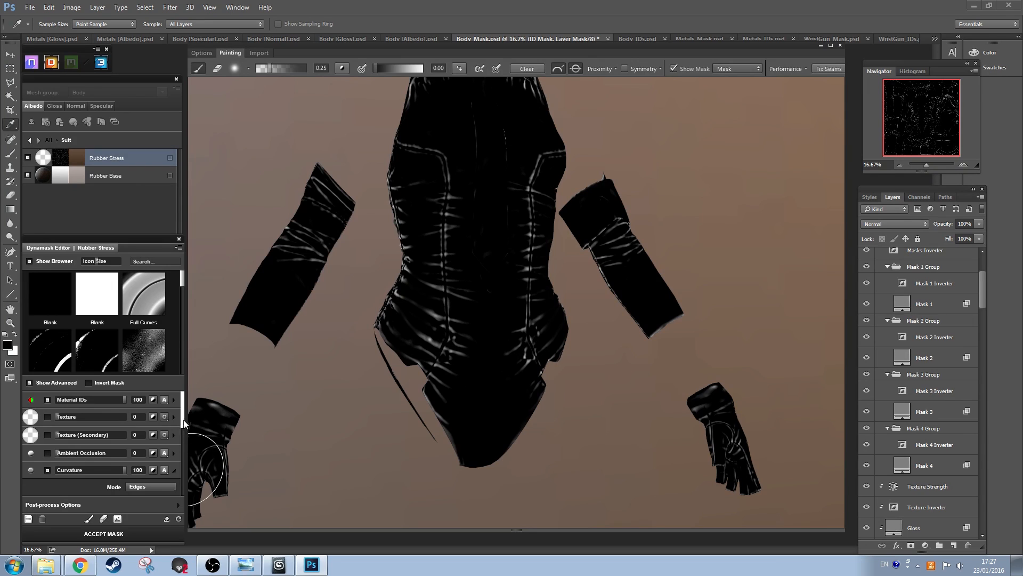
drag(182, 421, 182, 450)
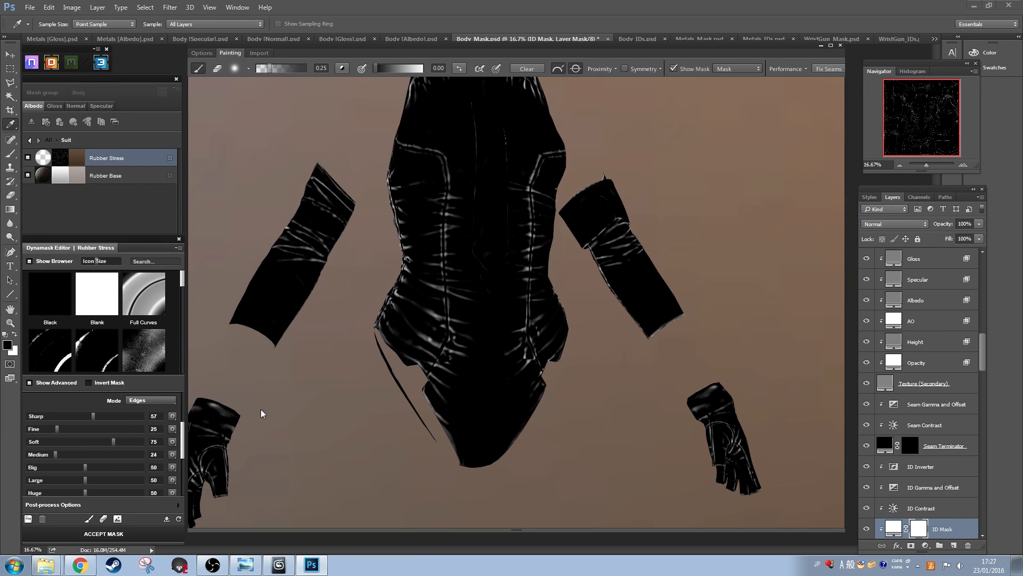
drag(95, 420, 128, 421)
drag(57, 429, 93, 432)
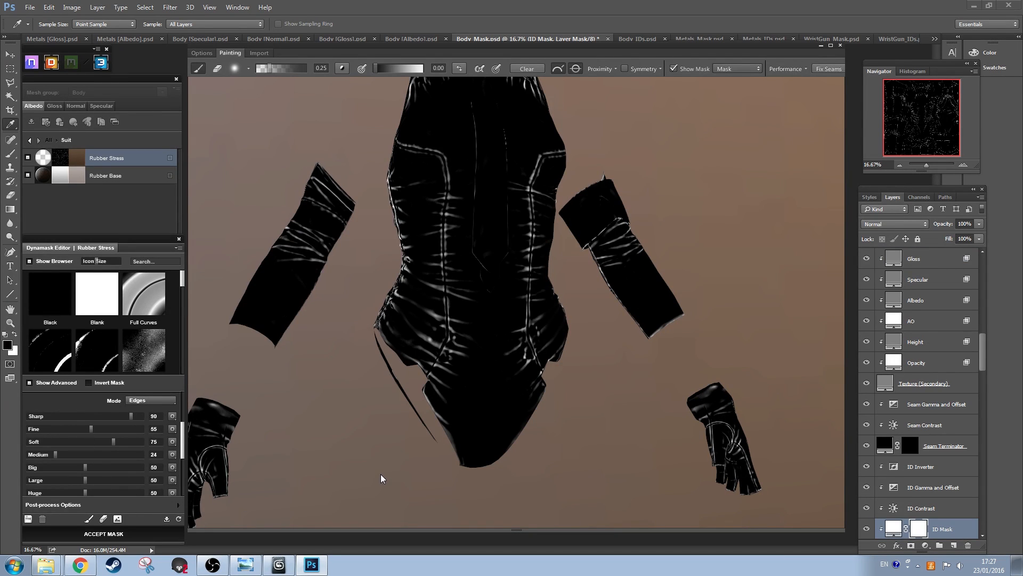
key(Return)
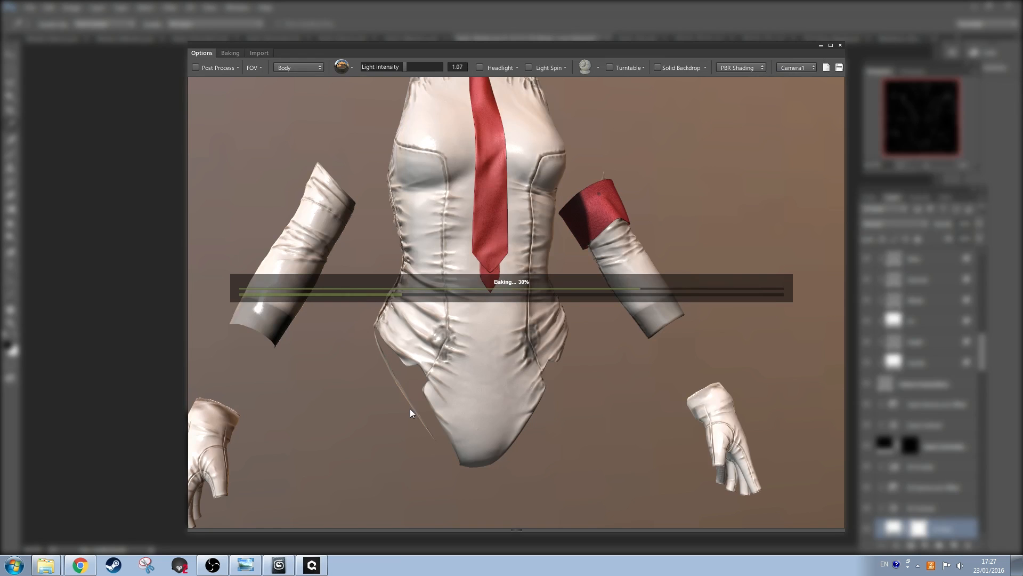
Step: Check the updated wear on the suit and gloves, and darken the Rubber Stress layer's gloss value to nearly black
drag(465, 319, 500, 367)
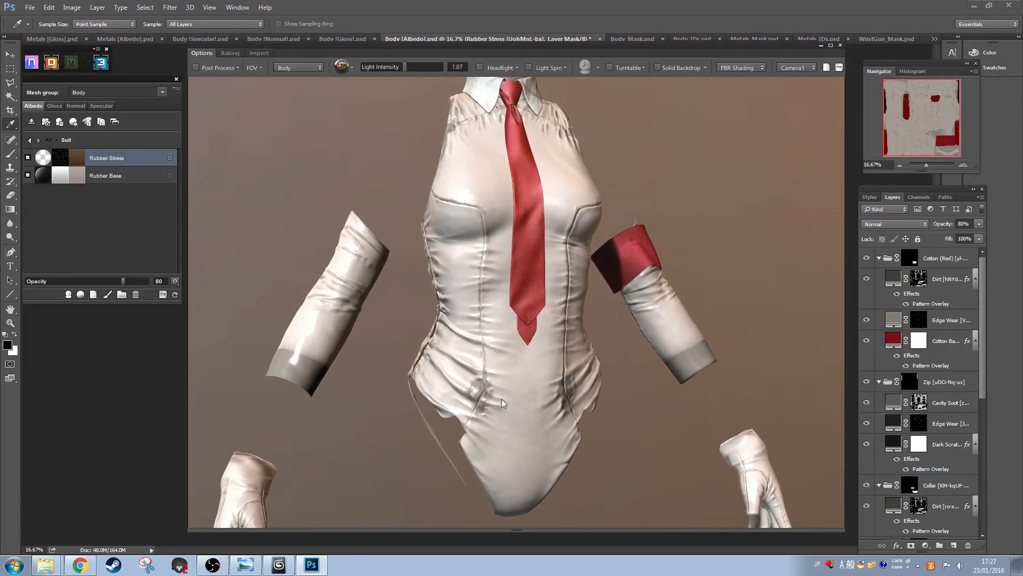
drag(376, 482, 469, 361)
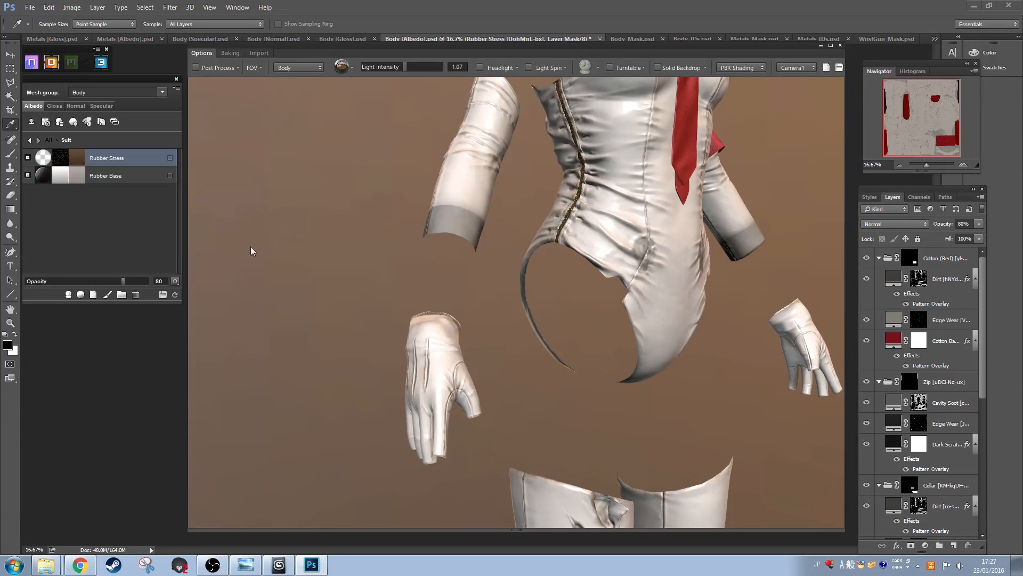
drag(250, 246, 452, 286)
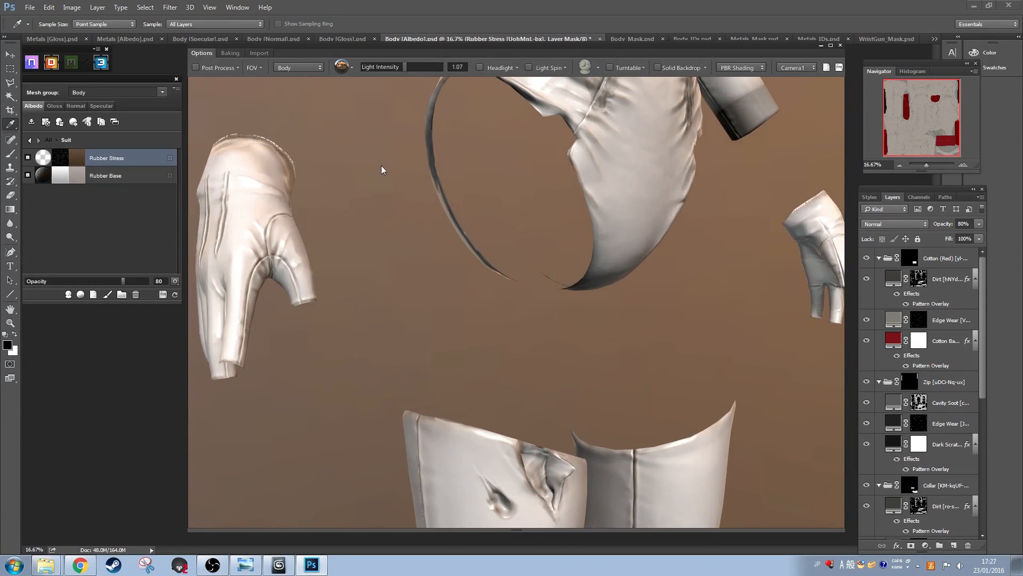
drag(381, 170, 564, 346)
drag(717, 405, 634, 380)
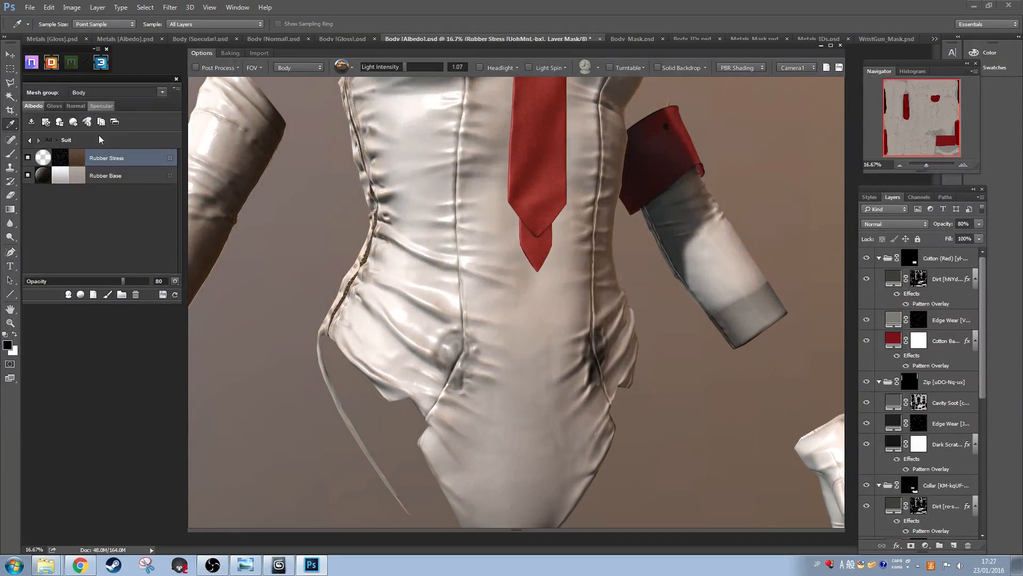
click(58, 108)
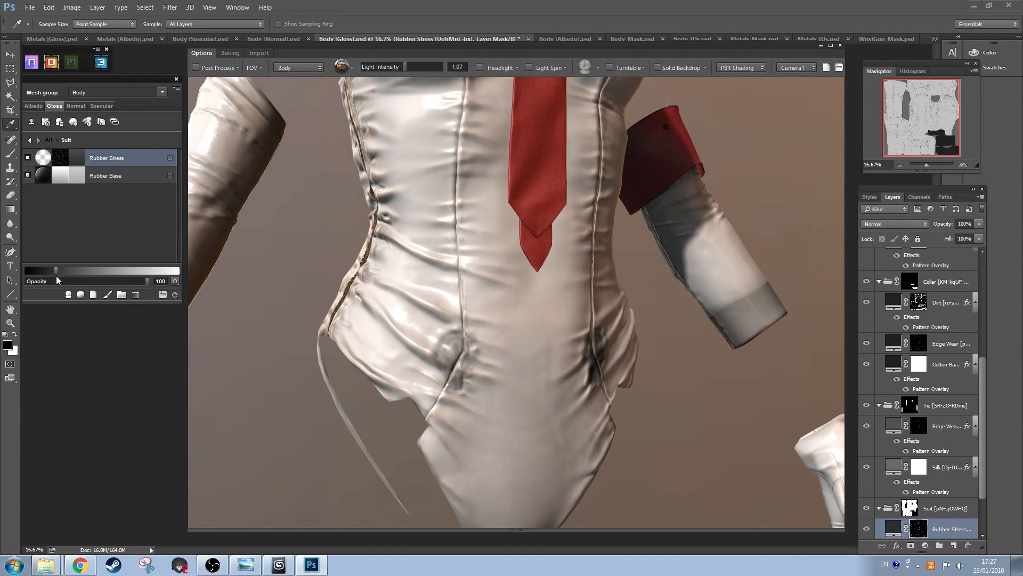
drag(55, 273, 47, 273)
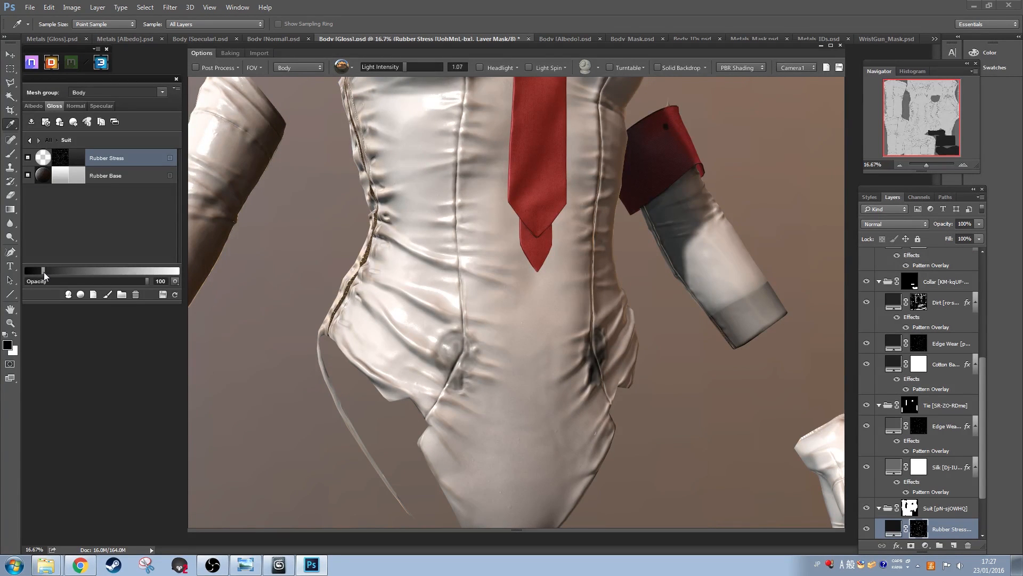
drag(44, 272, 37, 274)
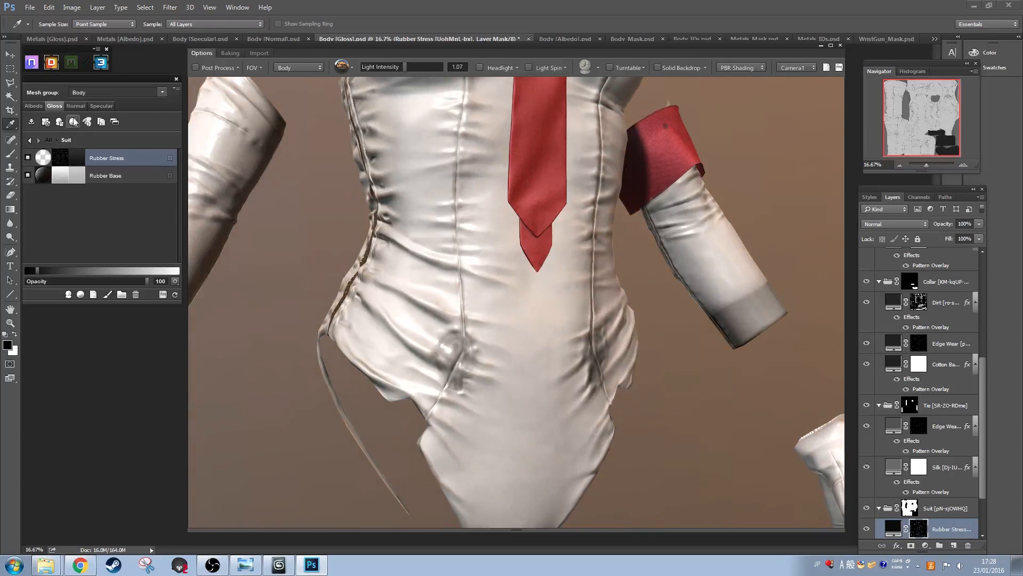
Step: Darken the Rubber Stress albedo colour to hex 33261c and check the creases on the torso
click(77, 158)
drag(799, 271, 792, 283)
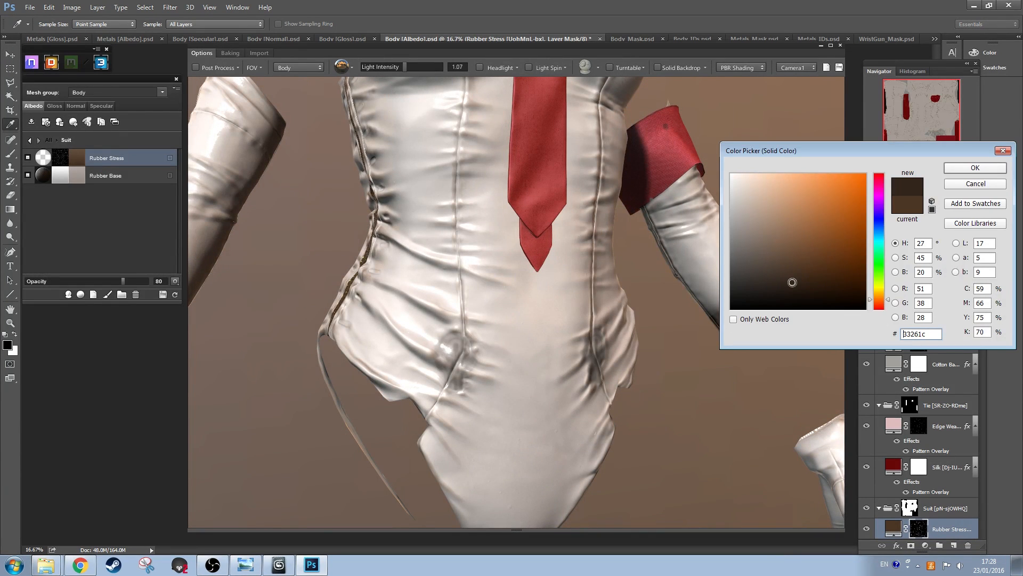
click(948, 168)
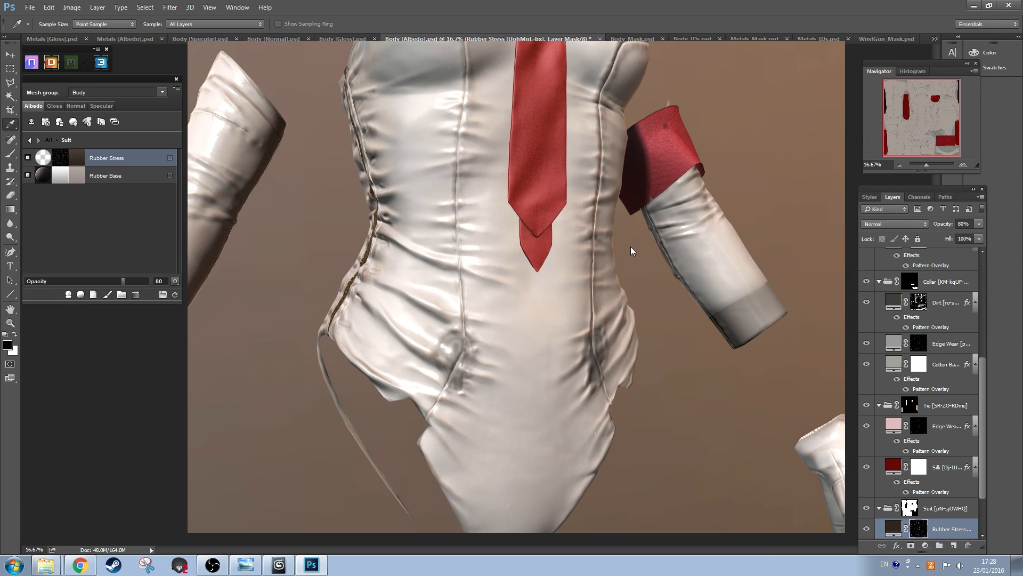
drag(653, 206, 740, 206)
Step: Change the Rubber Stress albedo colour to a pale warm grey close to the suit's base colour
click(77, 158)
click(975, 169)
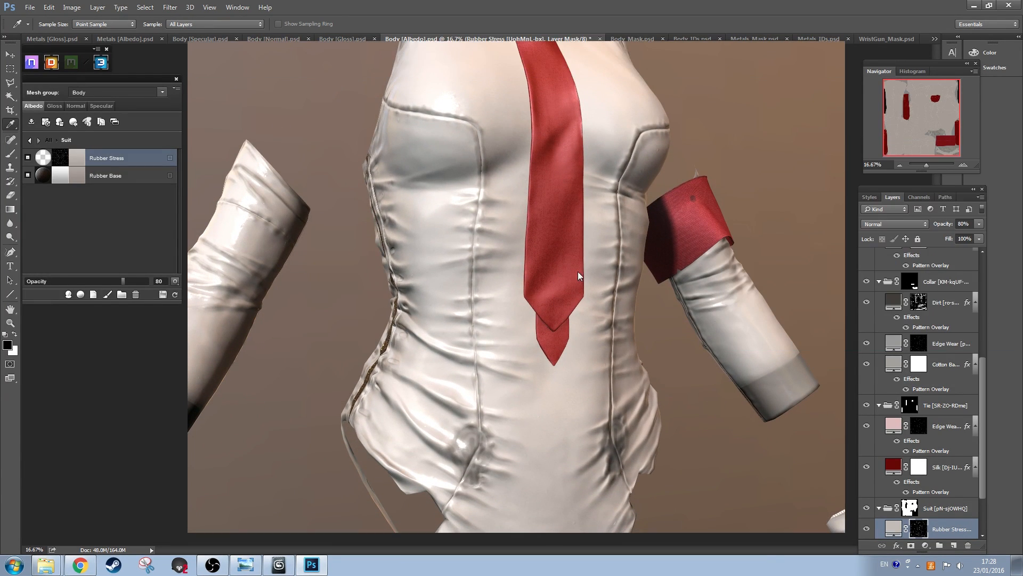
click(492, 259)
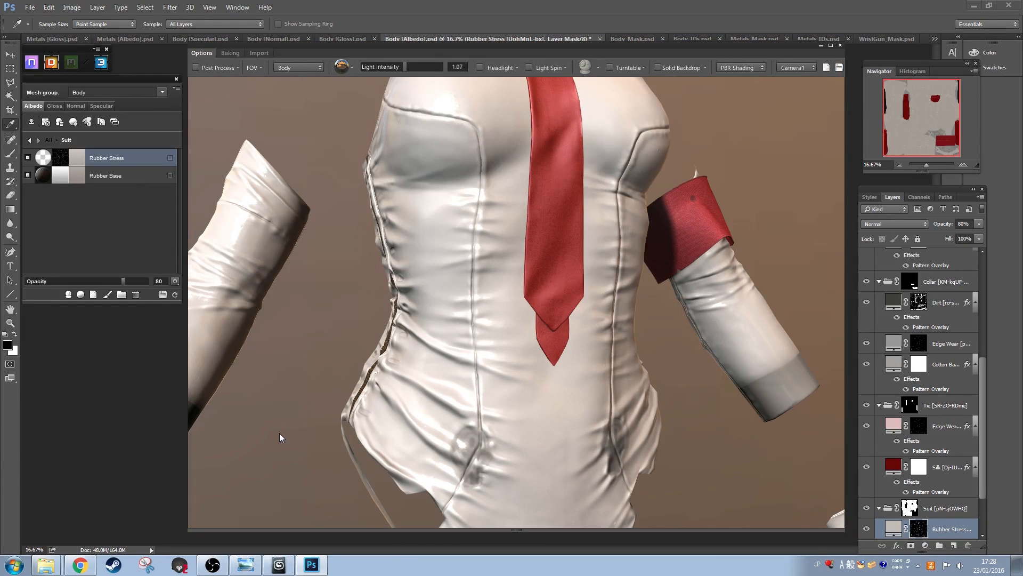
Step: Set the Rubber Stress layer's specular colour to a near-black grey
click(101, 105)
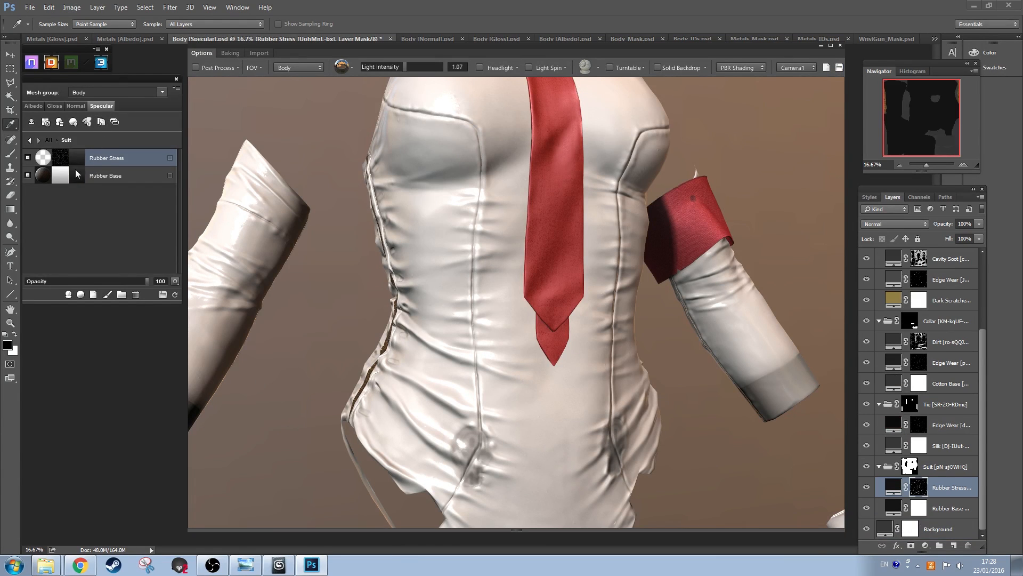
click(76, 158)
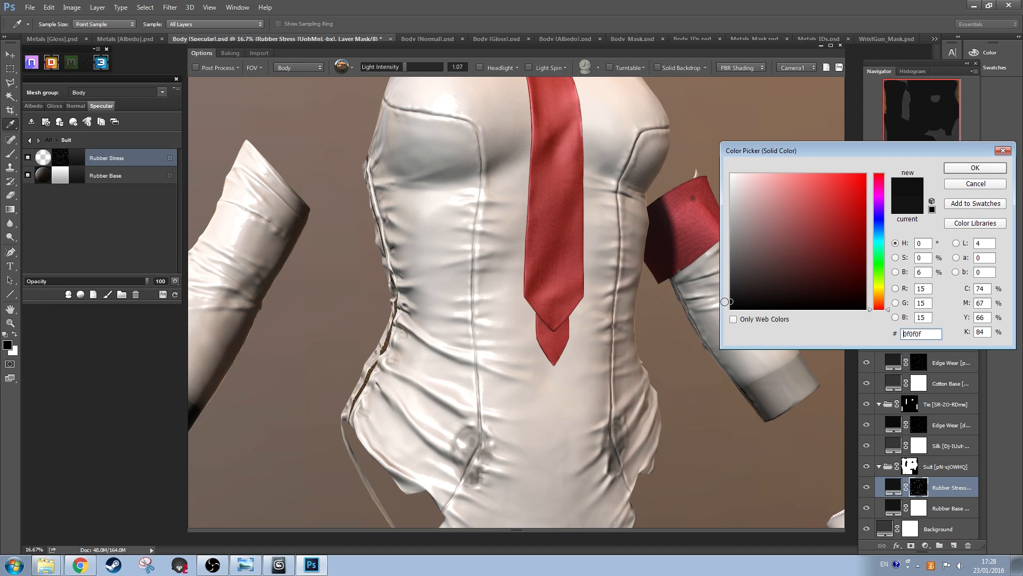
click(963, 167)
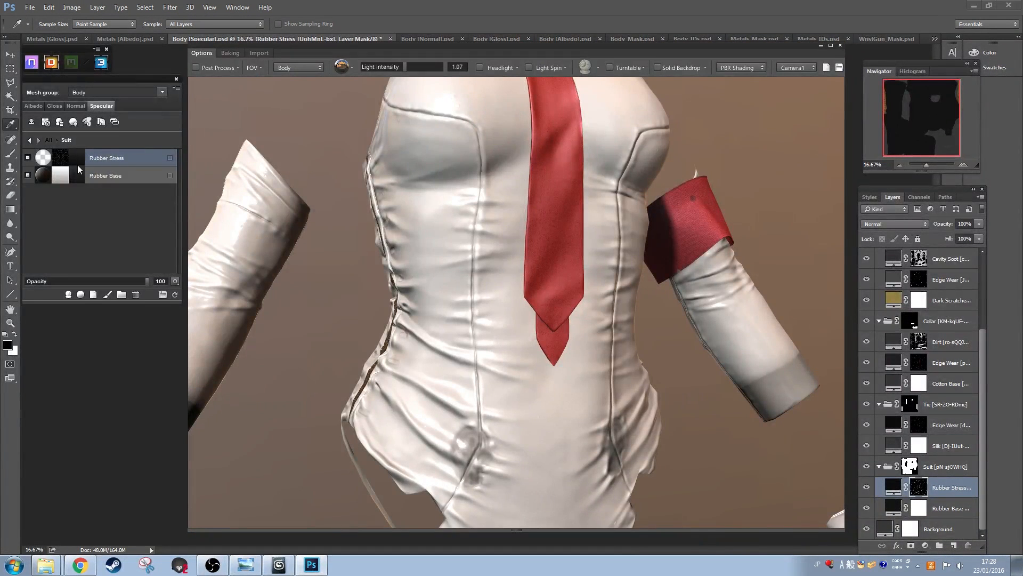
Step: Change the Rubber Stress layer's albedo colour to a neutral light grey
click(33, 106)
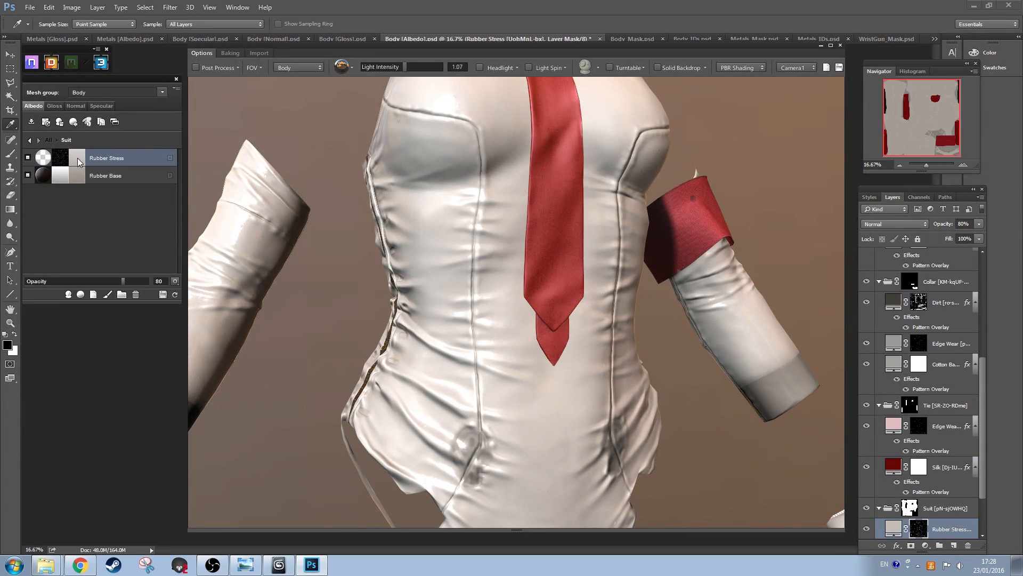
click(77, 158)
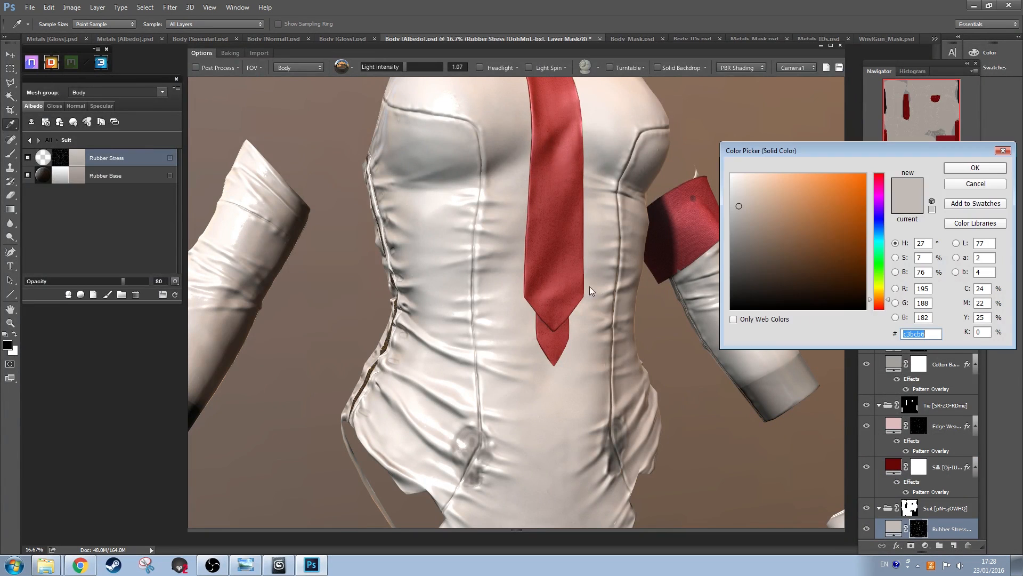
click(950, 169)
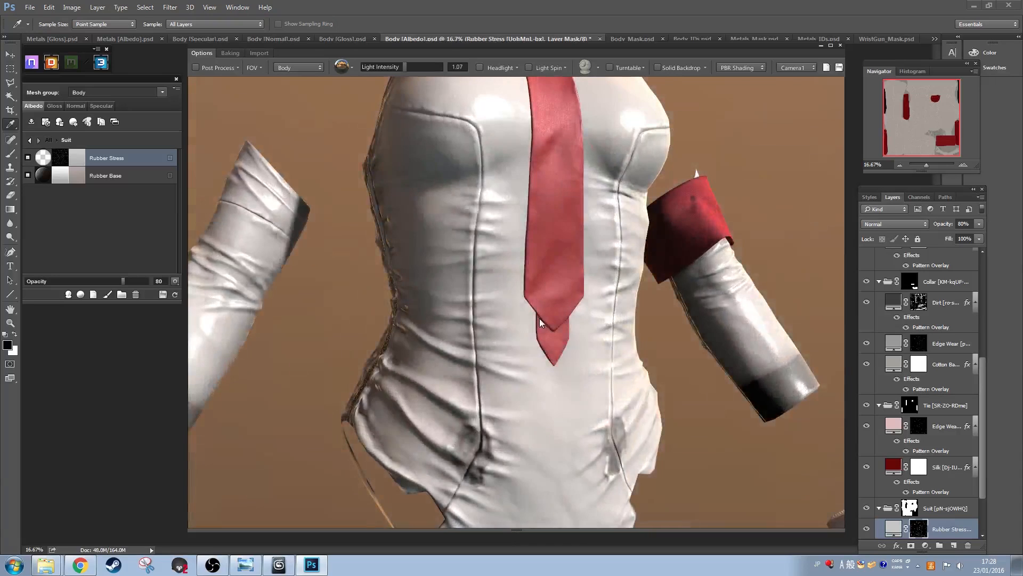
Step: Inspect the suit's crease wear in the Albedo-only view, and return the preview to PBR Shading
click(741, 68)
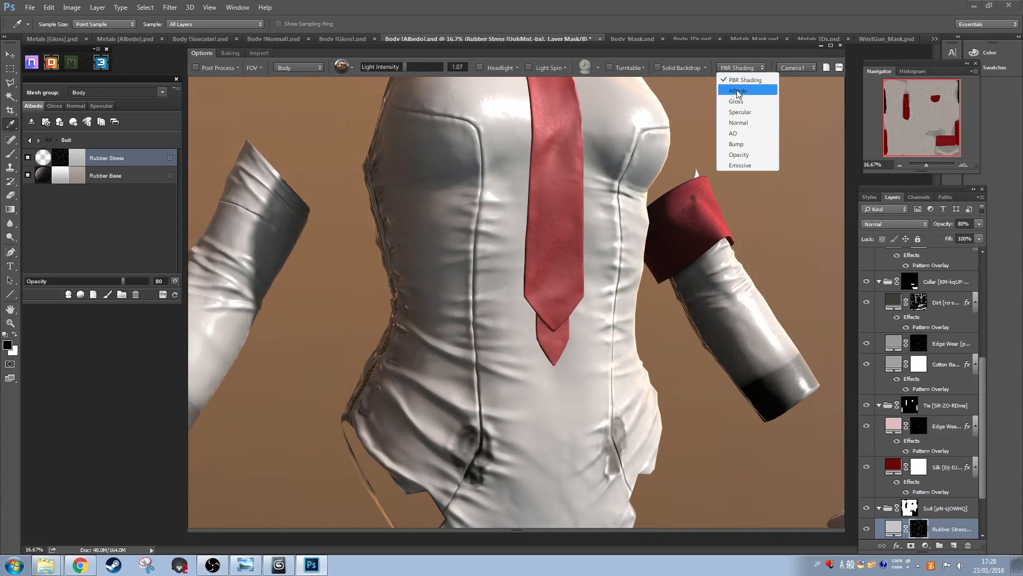
click(749, 94)
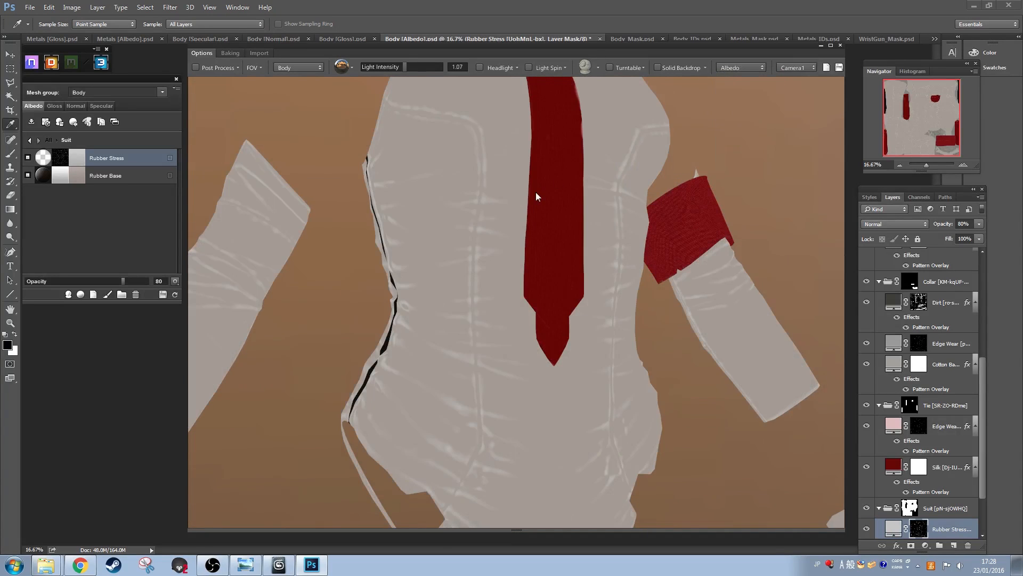
click(740, 67)
click(743, 76)
mouse_move(489, 299)
mouse_down()
mouse_move(500, 267)
mouse_move(349, 280)
mouse_move(410, 286)
mouse_move(513, 333)
mouse_up()
Step: Save the project's texture documents
click(175, 89)
click(113, 273)
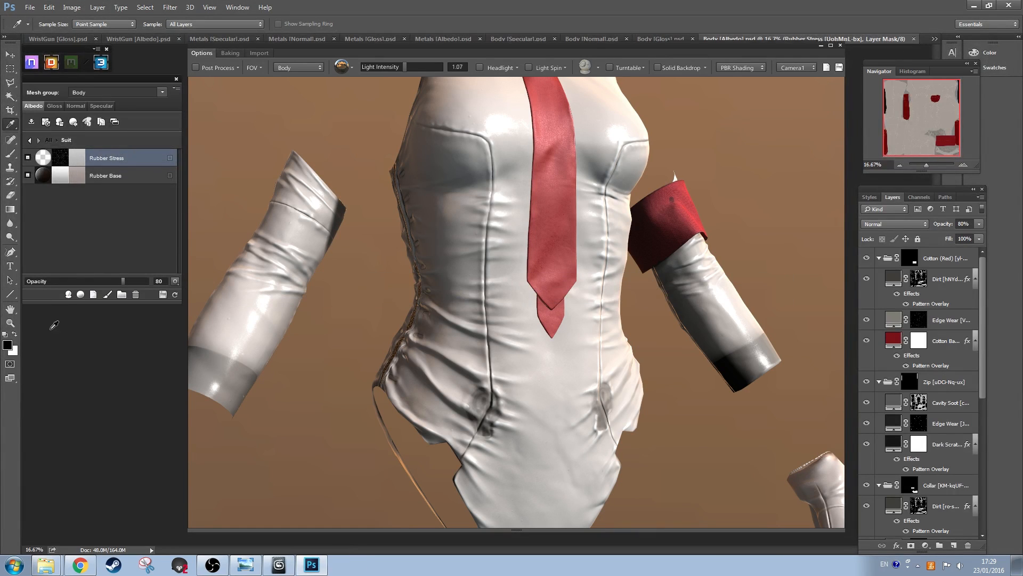
Step: Add a clean layer above Rubber Stress in the Suit group, give it a dark brown albedo colour and refresh the preview
click(93, 294)
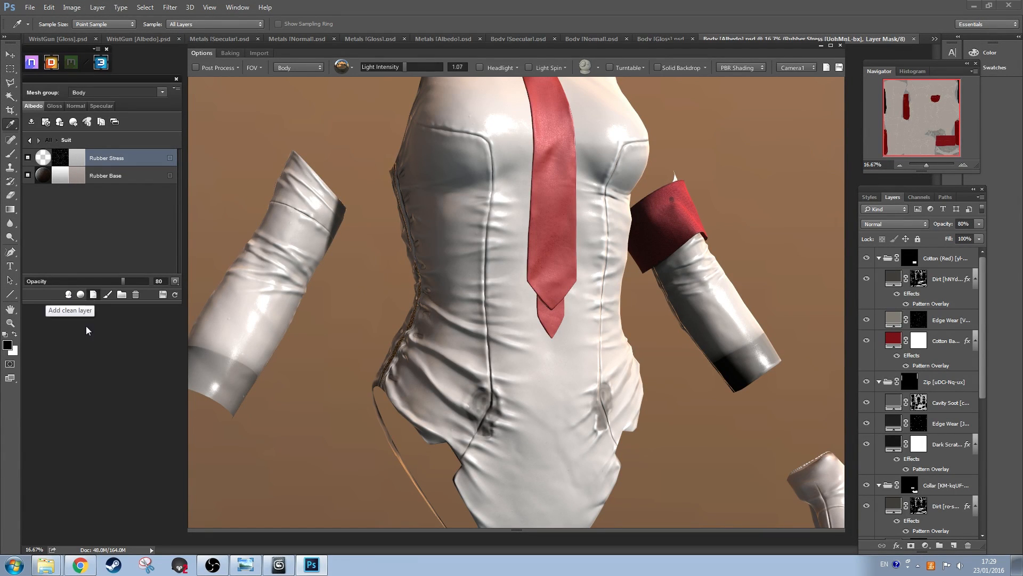
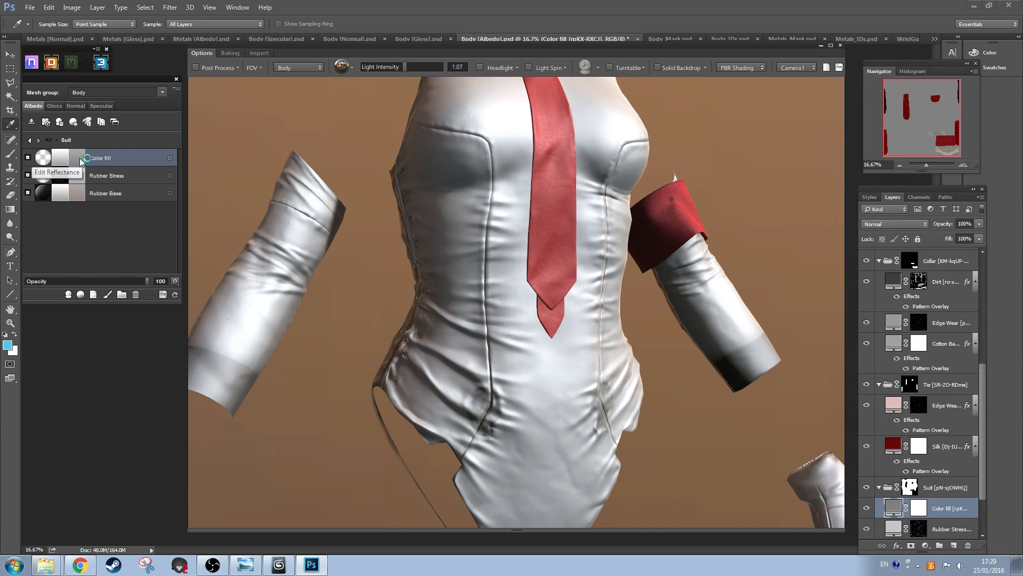
drag(785, 263, 782, 269)
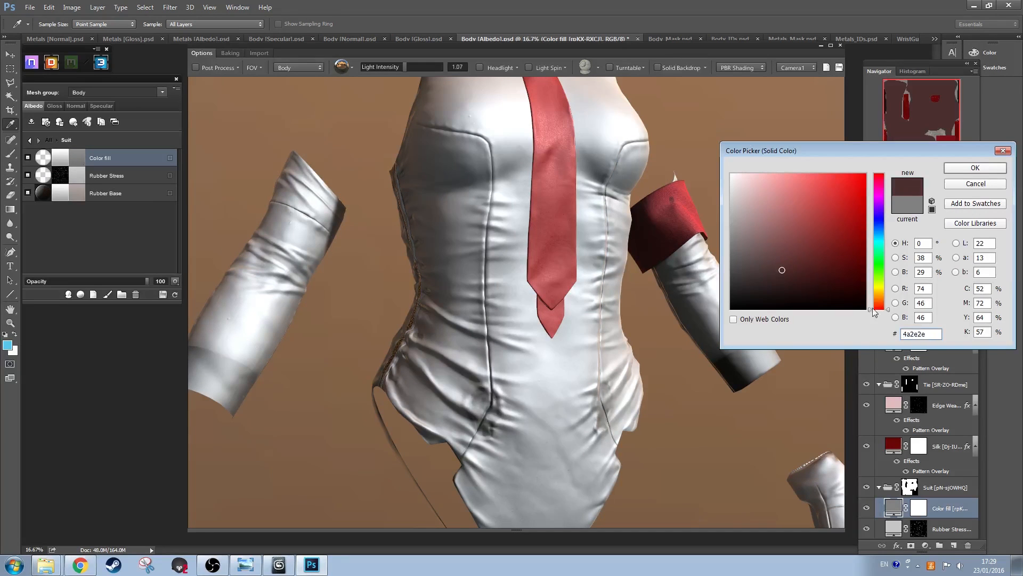
drag(879, 308, 879, 297)
click(969, 169)
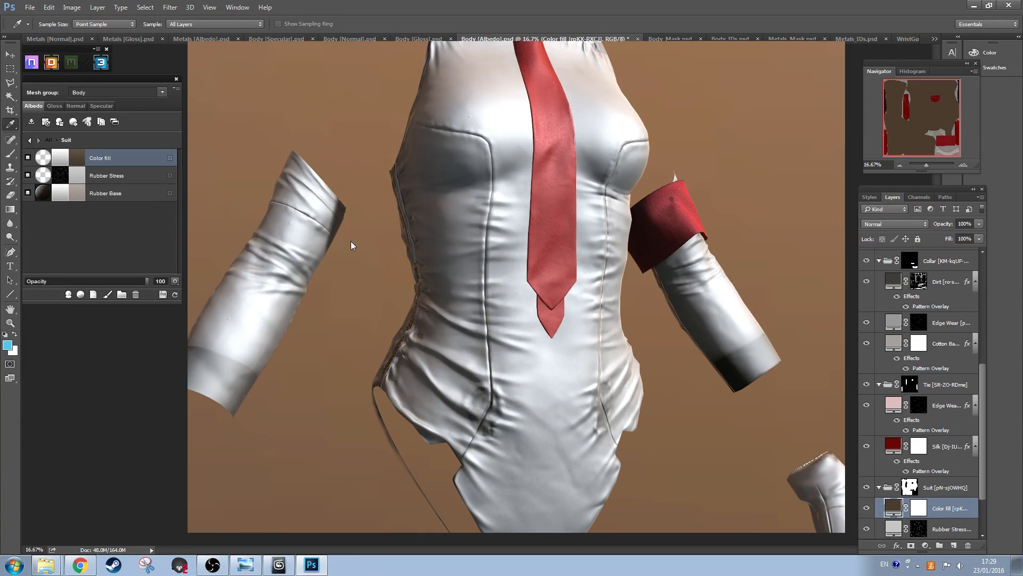
click(175, 294)
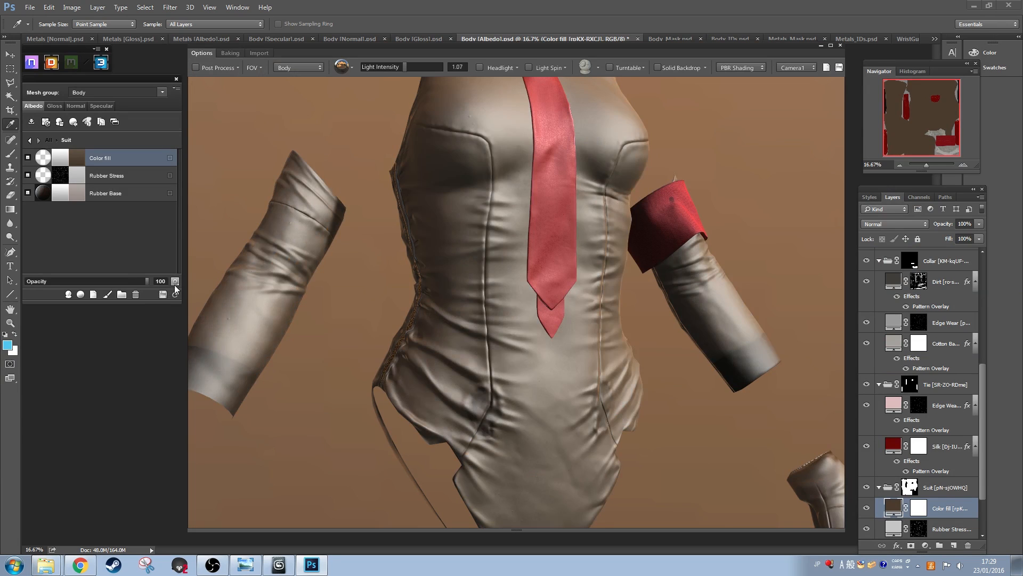
Step: Set the Color fill layer's albedo blend mode to Multiply and darken its gloss value
click(175, 282)
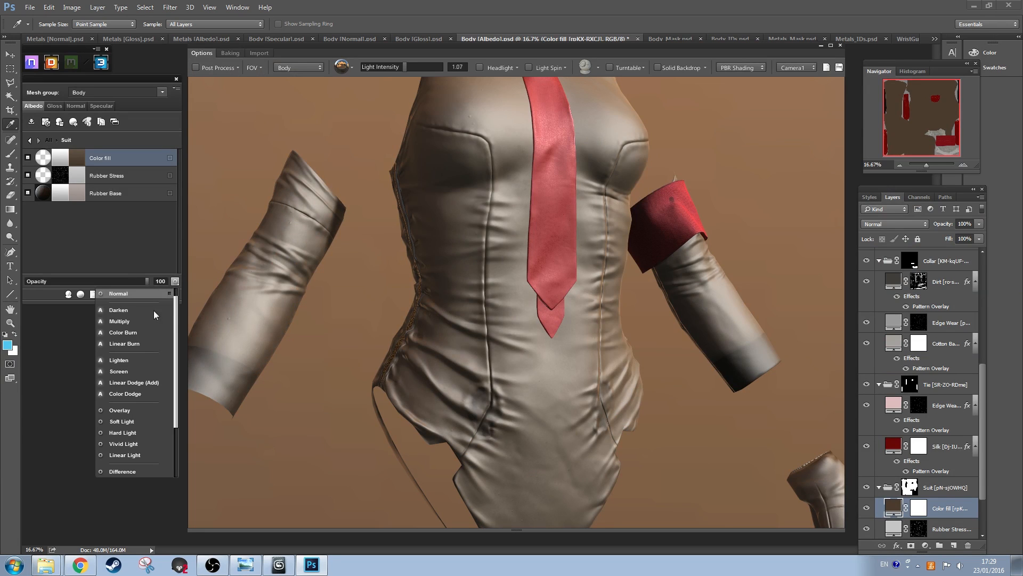
click(128, 321)
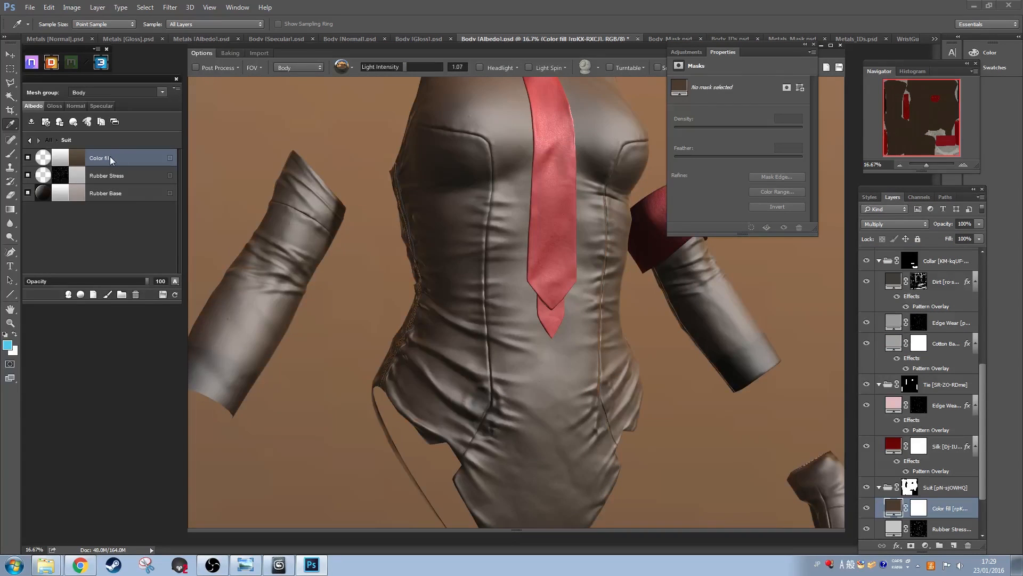
click(101, 105)
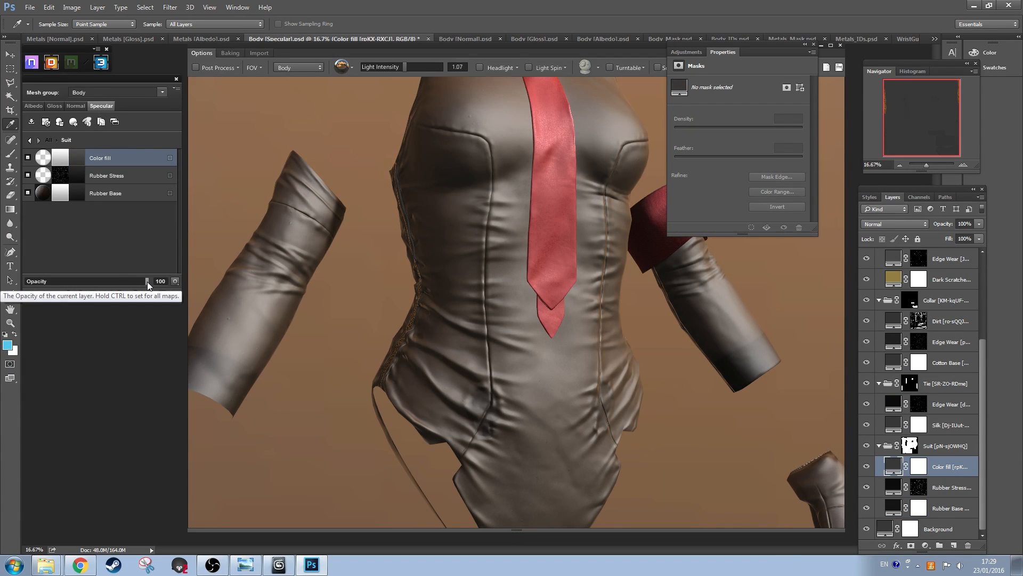
click(75, 106)
click(54, 105)
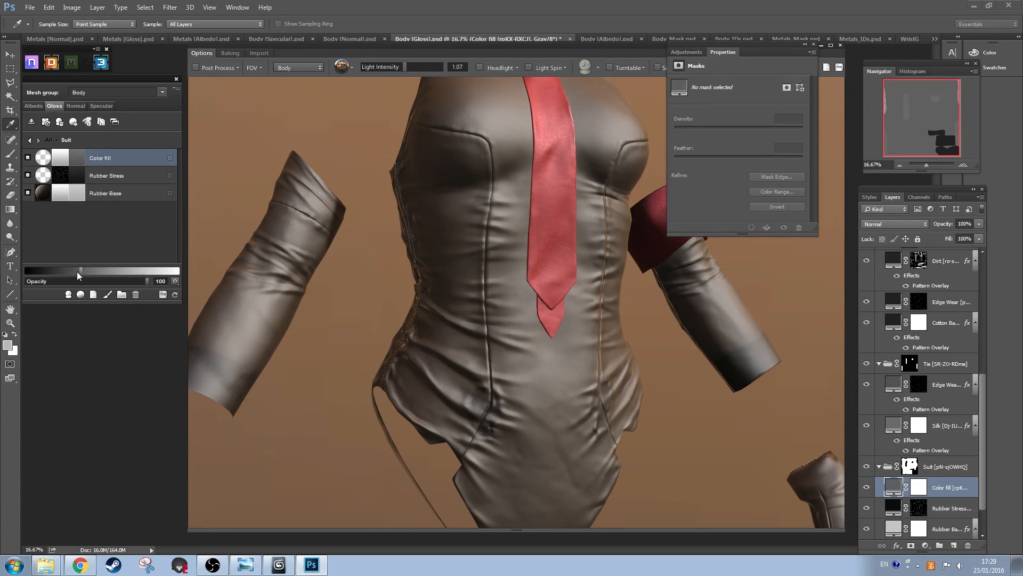
drag(81, 270, 55, 272)
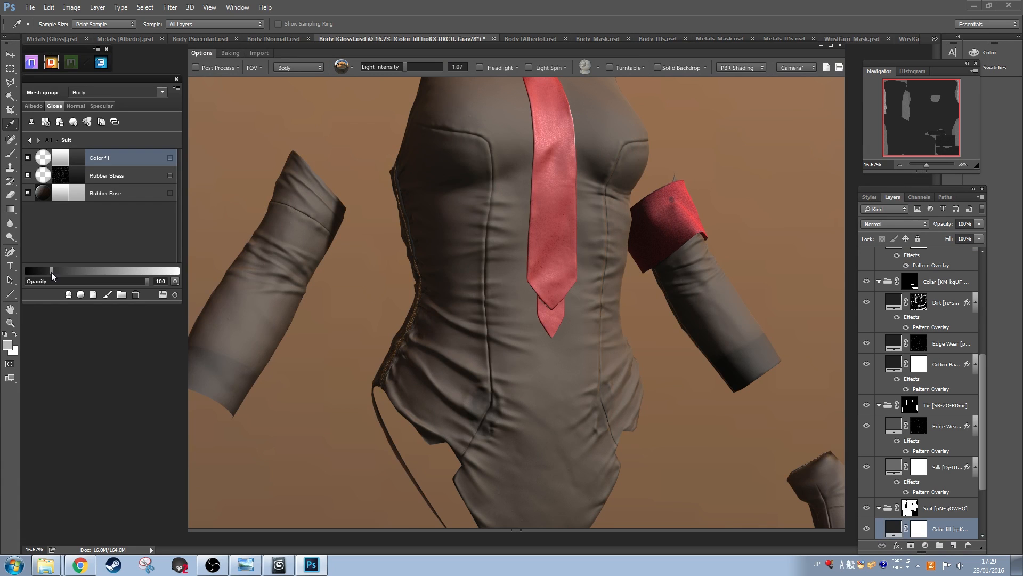
Step: Open the Color fill layer's mask for editing and apply the Cavity Soot preset
click(35, 106)
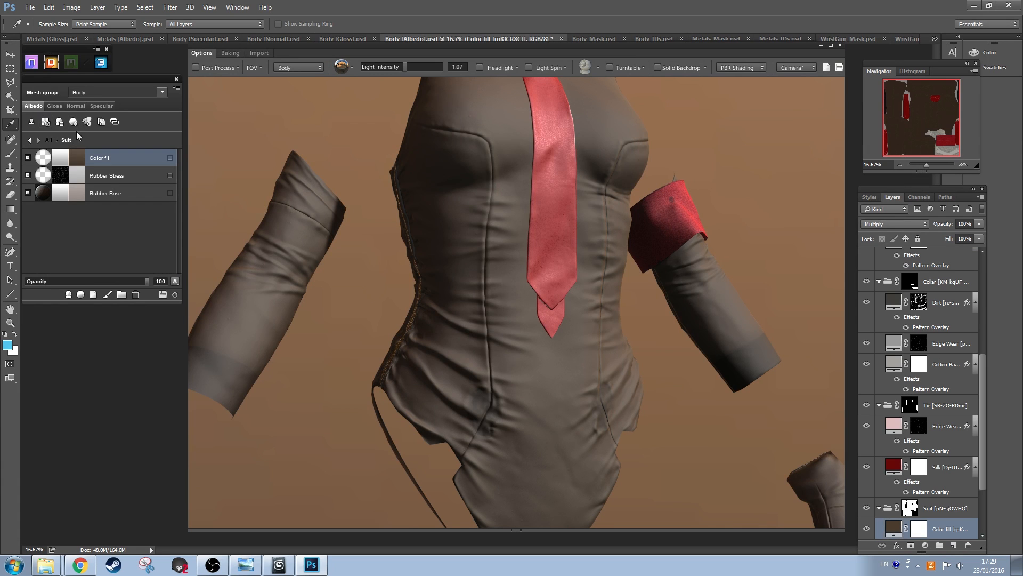
click(515, 323)
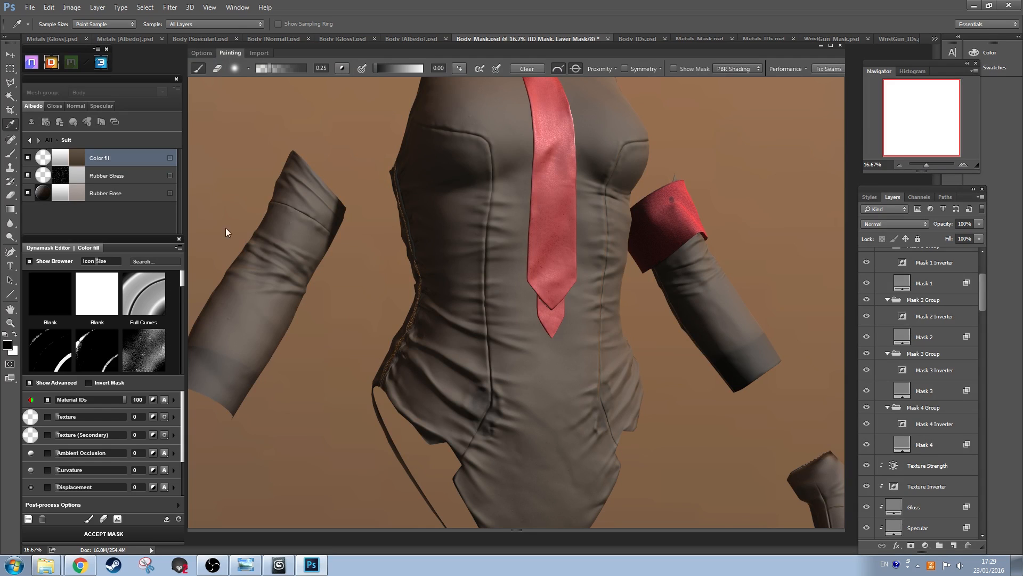
drag(183, 283, 181, 306)
click(146, 318)
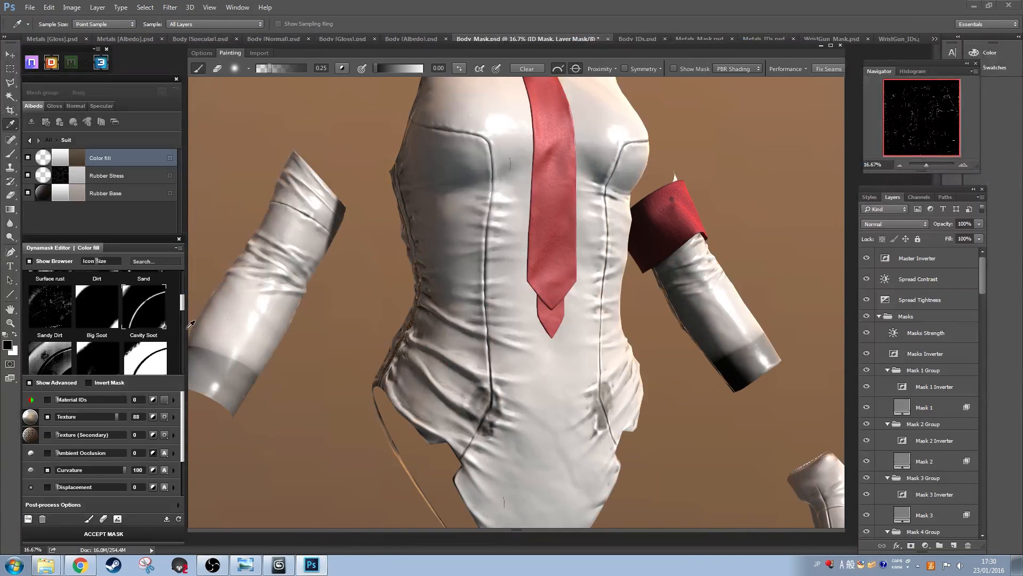
Step: Show the mask on the model, and set its curvature cavities to Big 69 and Large 54
drag(340, 389, 413, 233)
drag(690, 409, 651, 405)
click(674, 68)
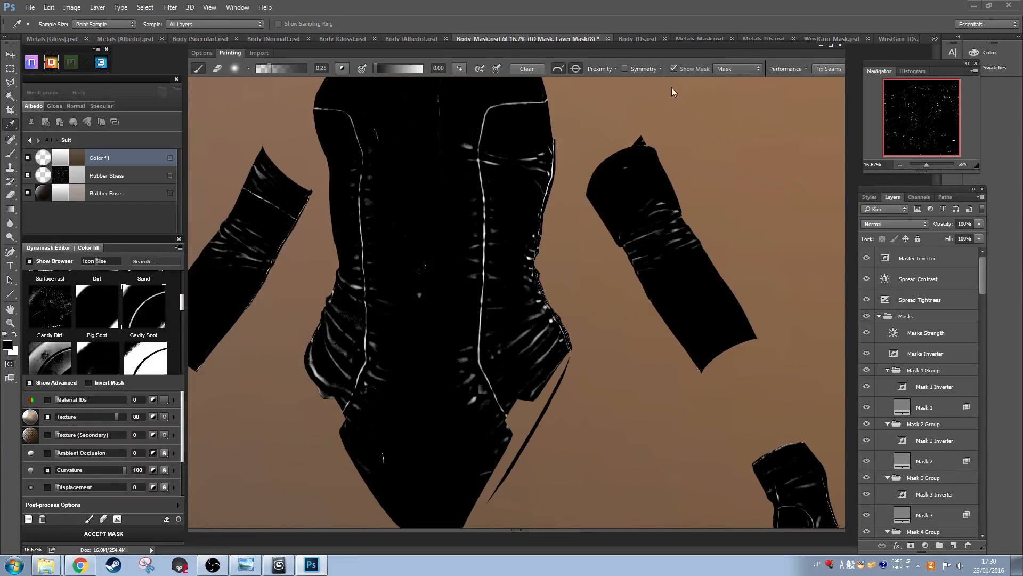
drag(610, 297, 650, 304)
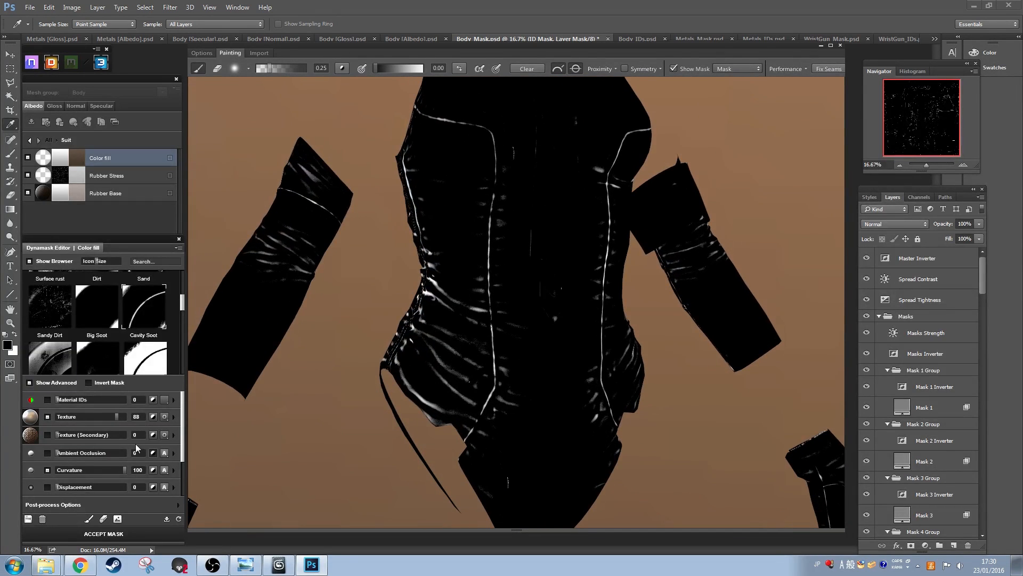
click(164, 470)
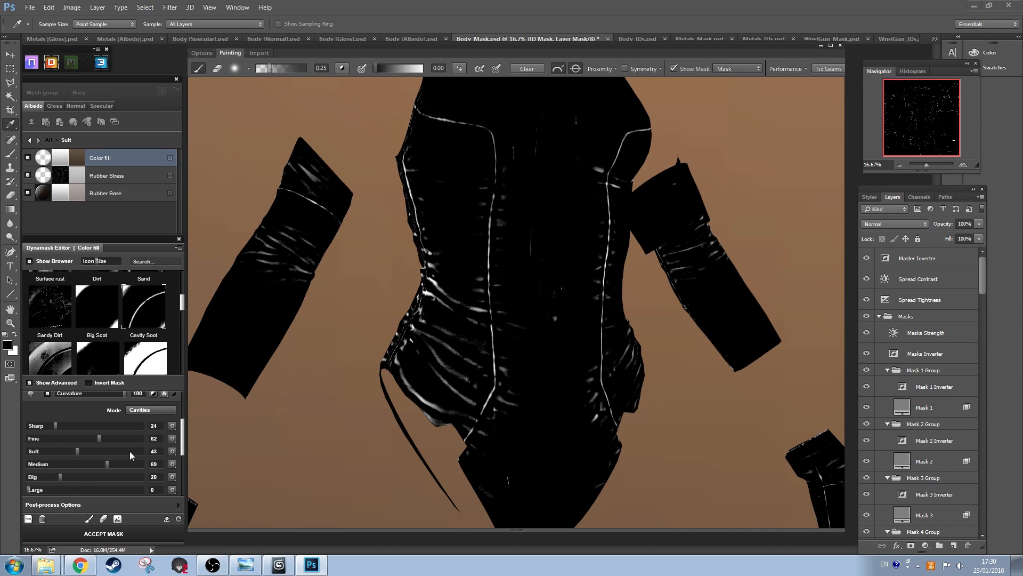
scroll(75, 461, down, 2)
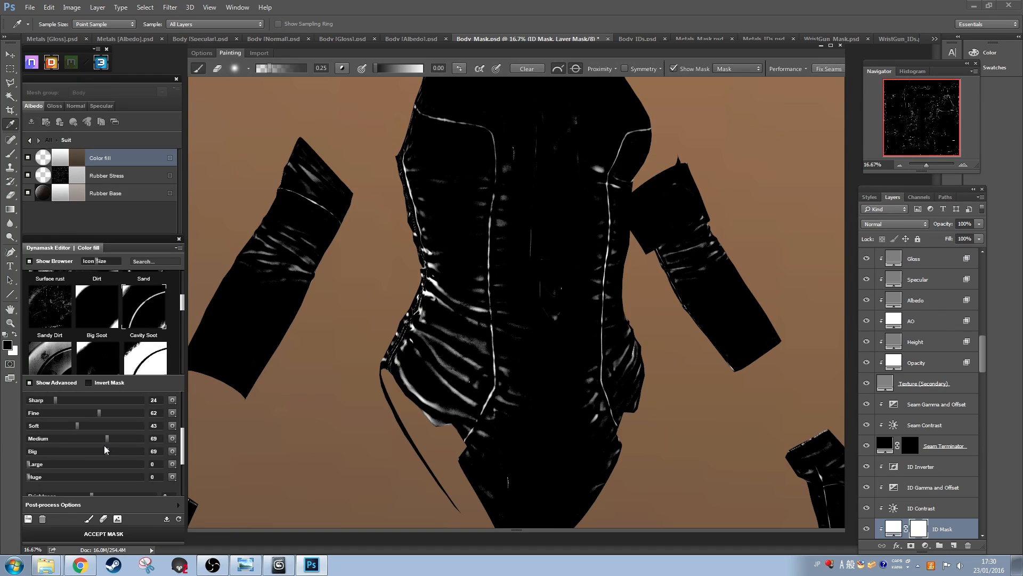
drag(28, 463, 89, 465)
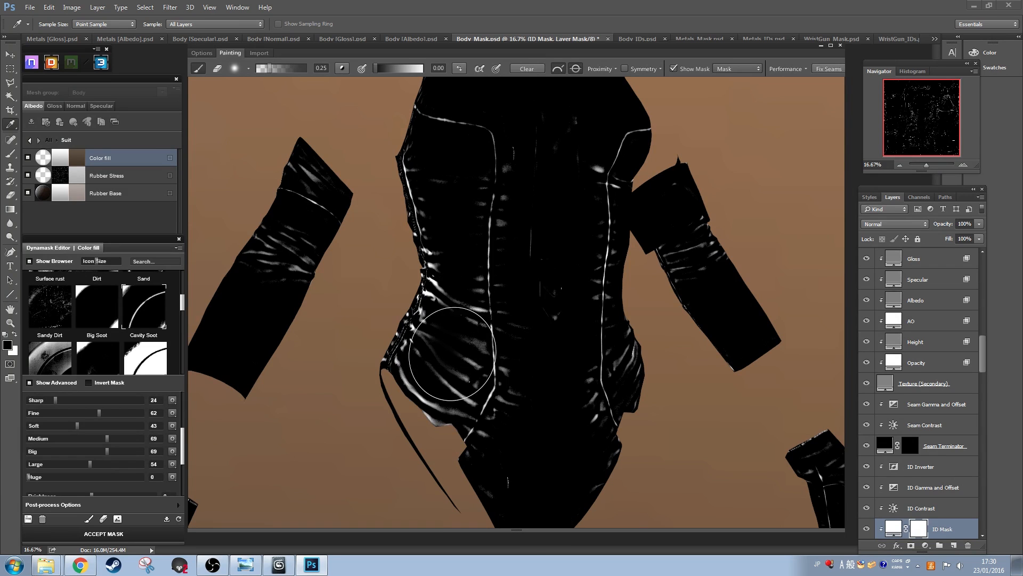
Step: Examine the cavity mask's coverage on the suit's hips and back, the gloves and the leg pieces
mouse_move(451, 287)
mouse_down()
mouse_move(431, 386)
mouse_move(417, 381)
mouse_move(447, 388)
mouse_move(445, 401)
mouse_up()
drag(733, 432, 504, 383)
mouse_move(446, 353)
mouse_down()
mouse_move(420, 325)
mouse_move(423, 370)
mouse_move(426, 297)
mouse_up()
mouse_move(720, 256)
mouse_down()
mouse_move(612, 232)
mouse_move(527, 245)
mouse_up()
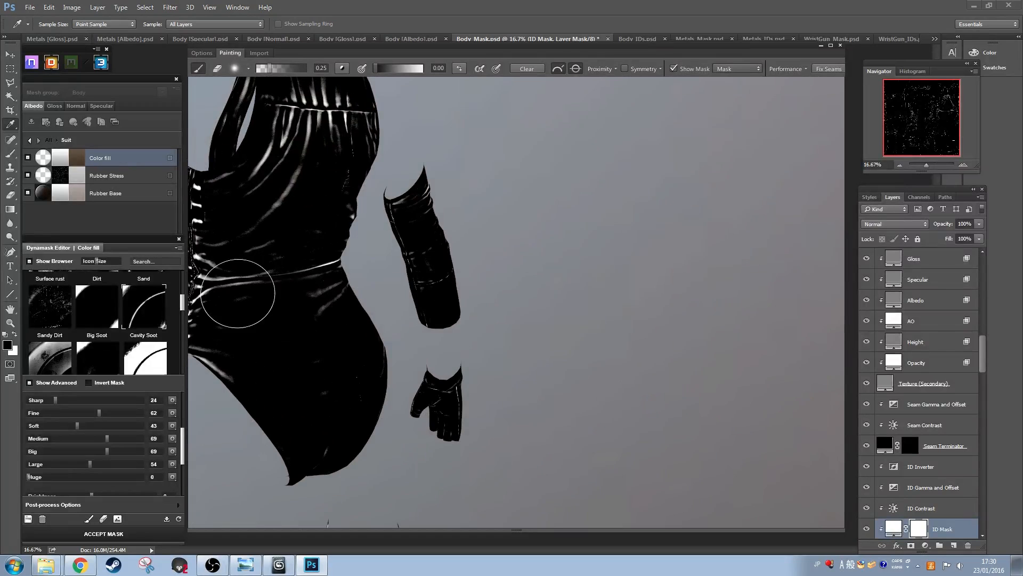
mouse_move(560, 299)
mouse_down()
mouse_move(661, 80)
mouse_move(651, 279)
mouse_move(726, 284)
mouse_move(589, 268)
mouse_move(562, 245)
mouse_move(388, 236)
mouse_move(407, 263)
mouse_up()
mouse_move(578, 215)
mouse_down()
mouse_move(500, 212)
mouse_move(527, 255)
mouse_move(548, 357)
mouse_move(568, 339)
mouse_move(641, 398)
mouse_up()
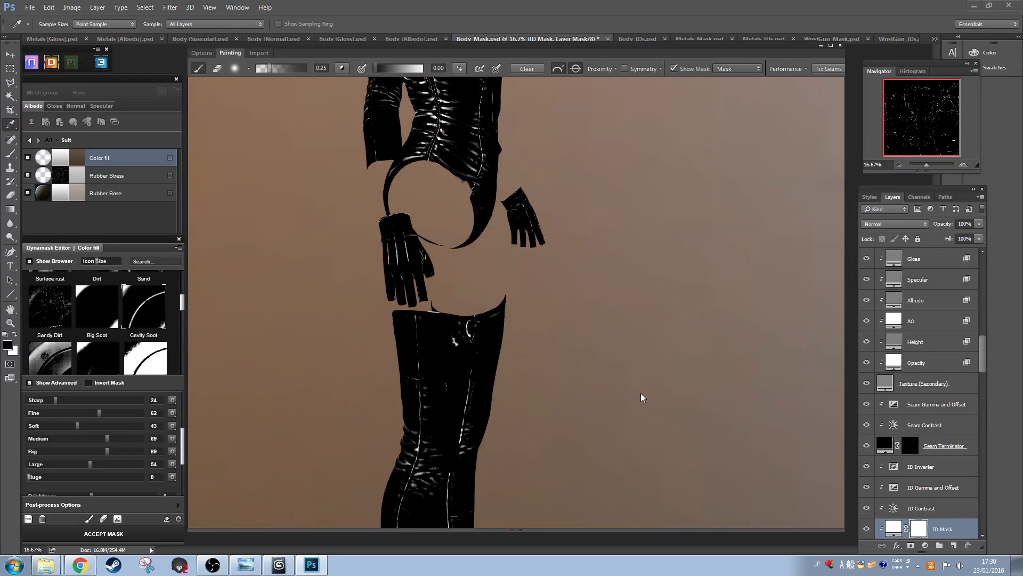
scroll(449, 283, up, 5)
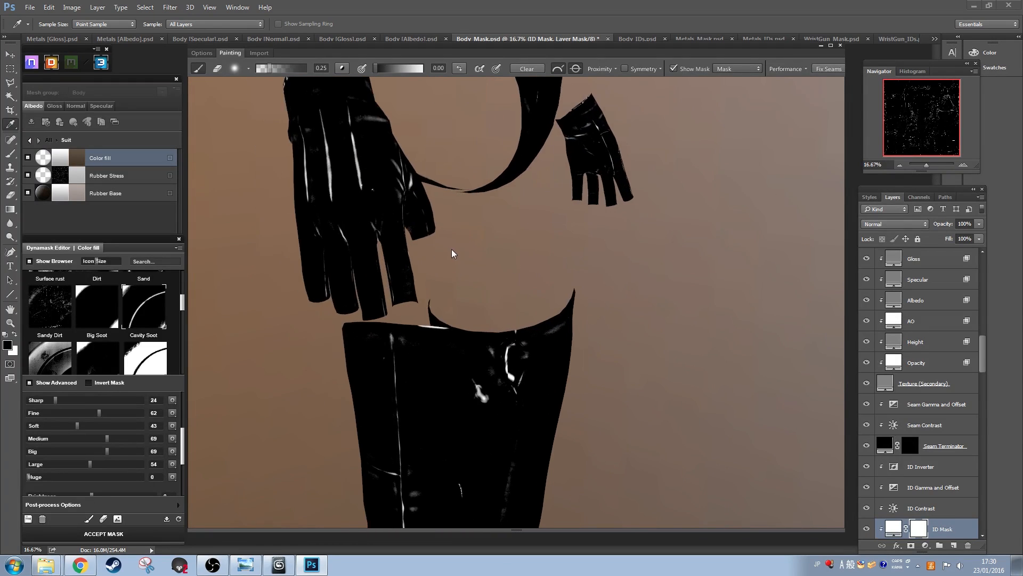
scroll(491, 253, up, 2)
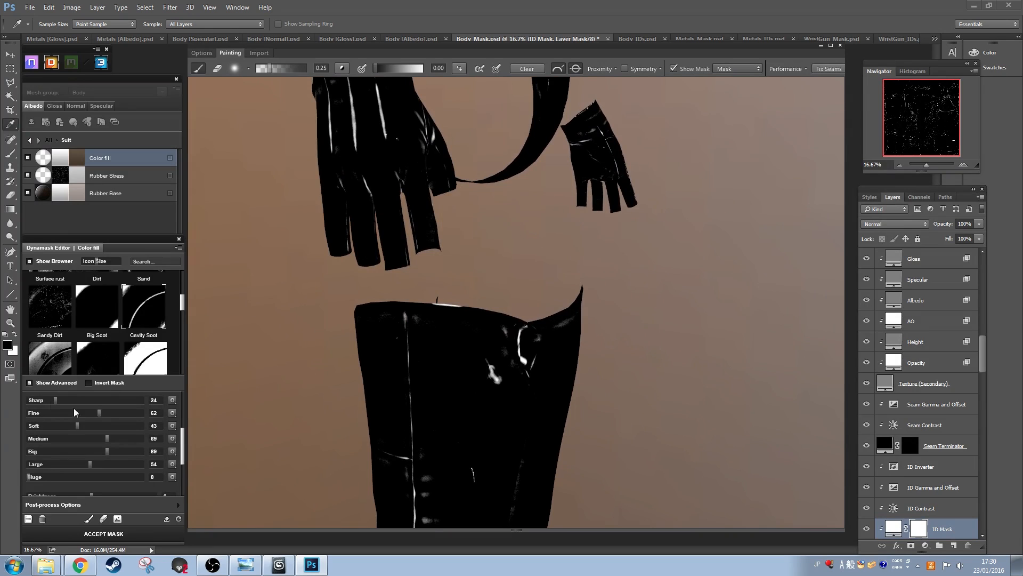
Step: Set the mask's Sharp cavity curvature to 76 and check the seams and creases around the waist
drag(56, 404, 115, 403)
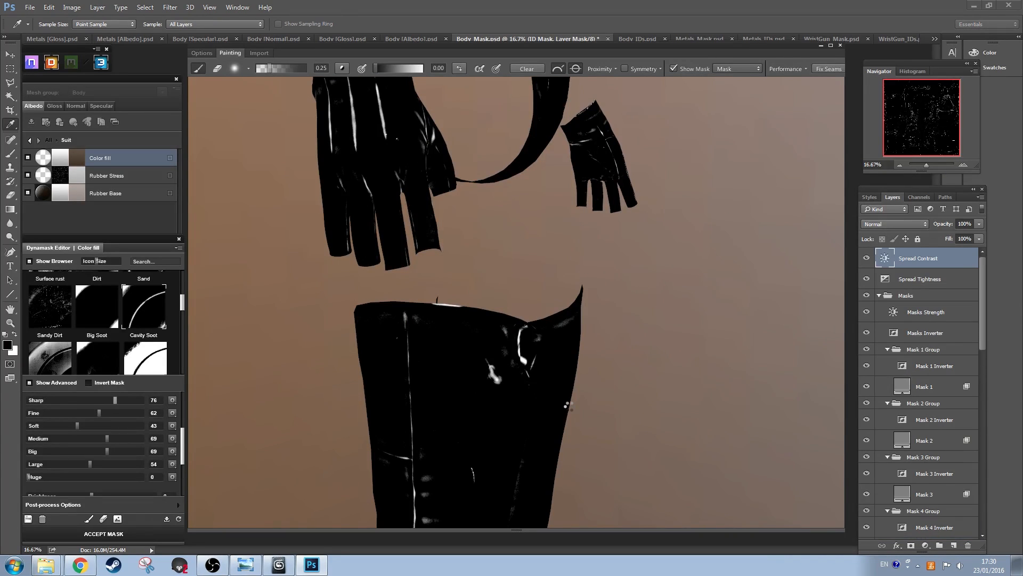
drag(689, 237, 676, 316)
scroll(681, 267, up, 2)
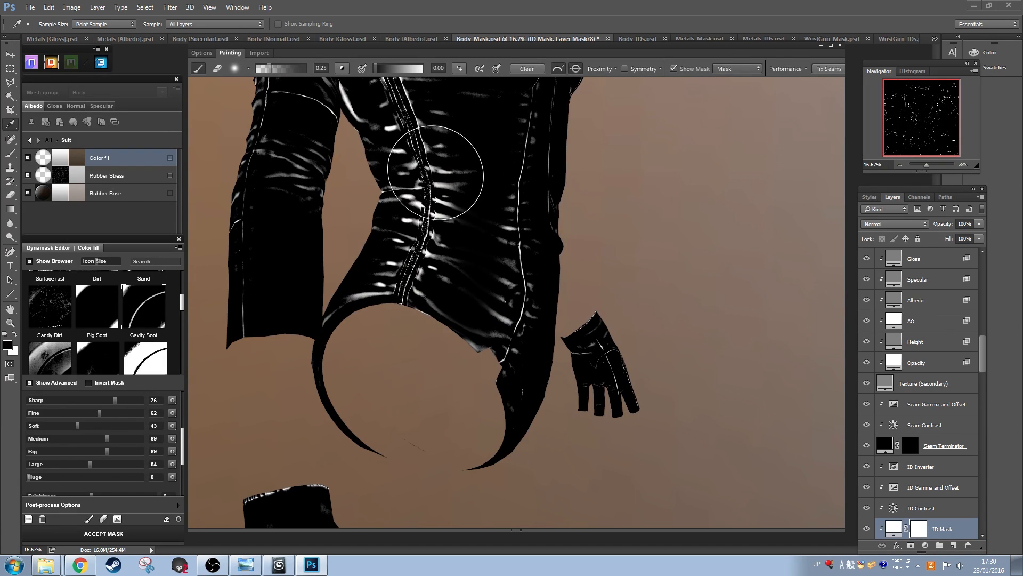
mouse_move(443, 192)
mouse_down()
mouse_move(446, 212)
mouse_move(460, 164)
mouse_move(439, 239)
mouse_up()
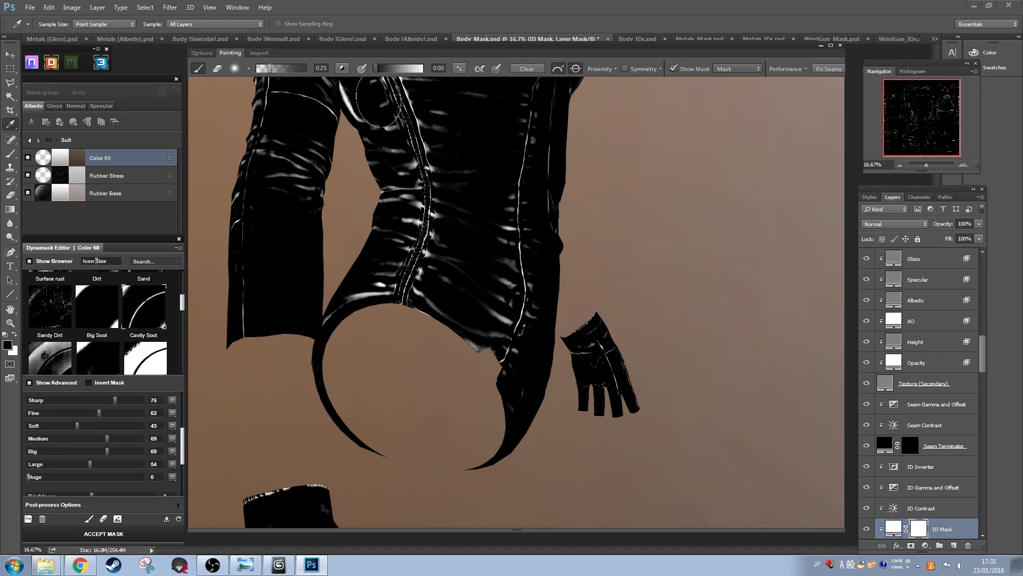
drag(452, 242, 655, 224)
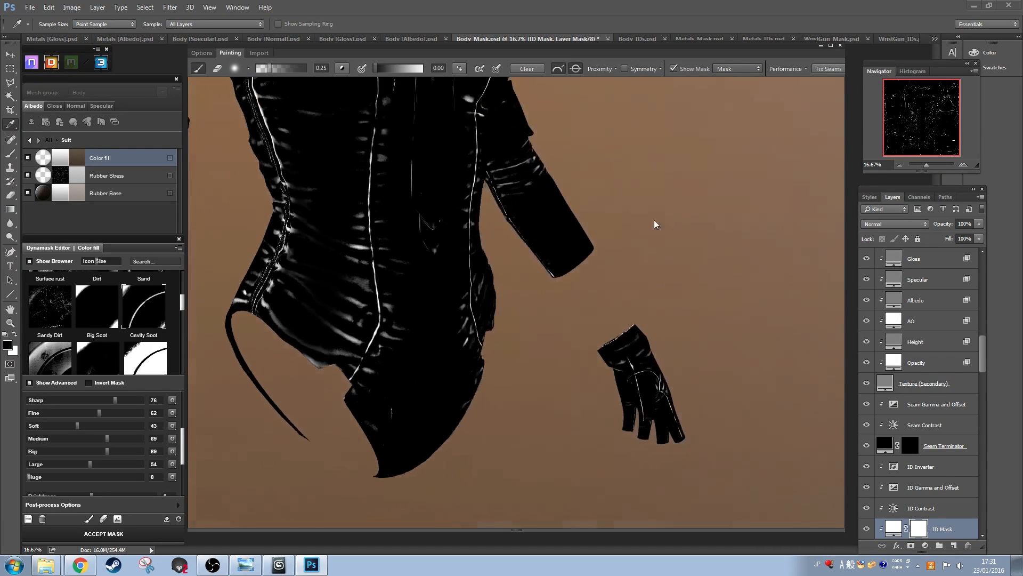
Step: Check the cavity mask around the side seam and sleeves, and hide it to return the model to PBR Shading
click(806, 68)
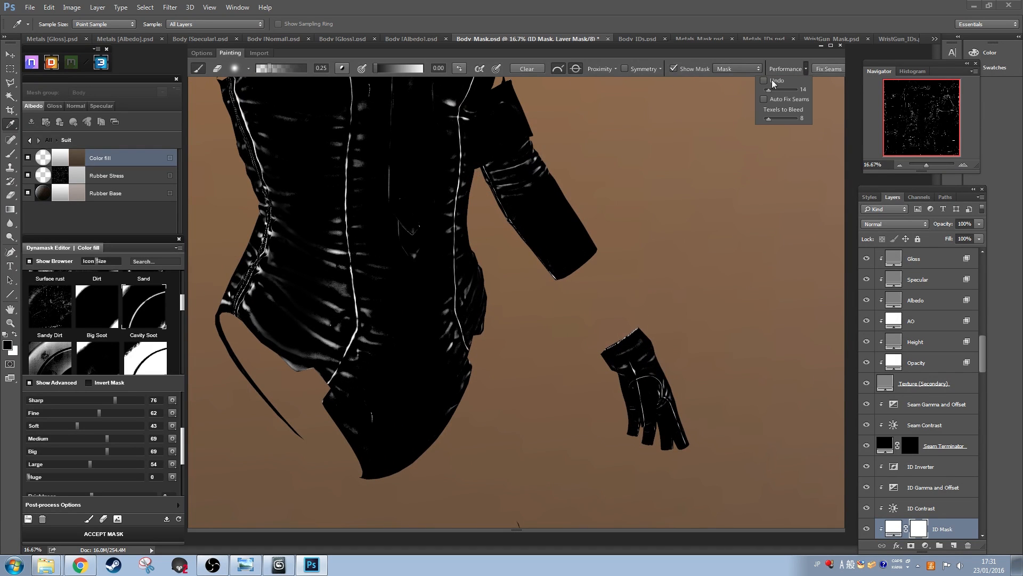
drag(545, 296, 348, 361)
drag(441, 281, 337, 165)
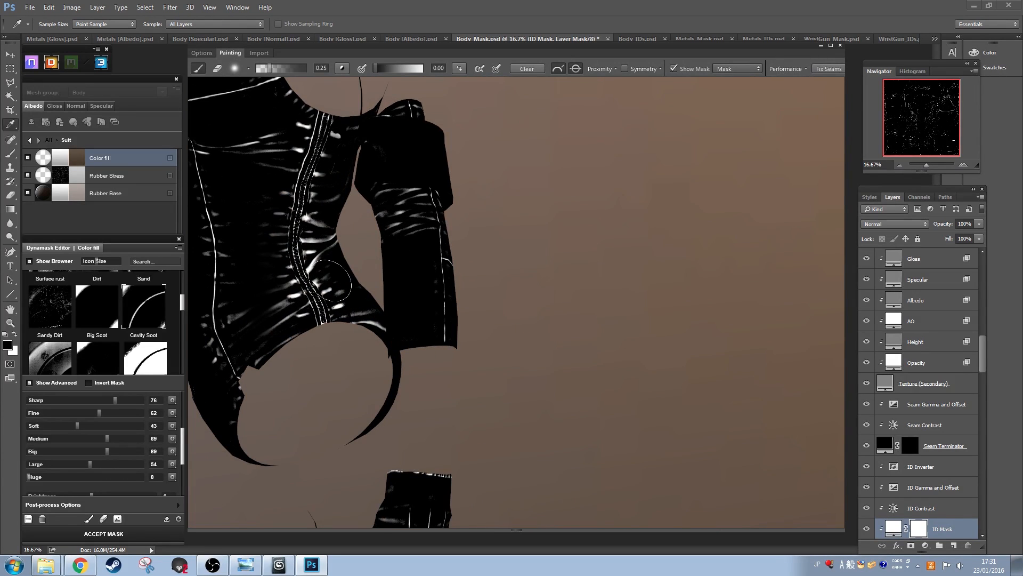
click(674, 69)
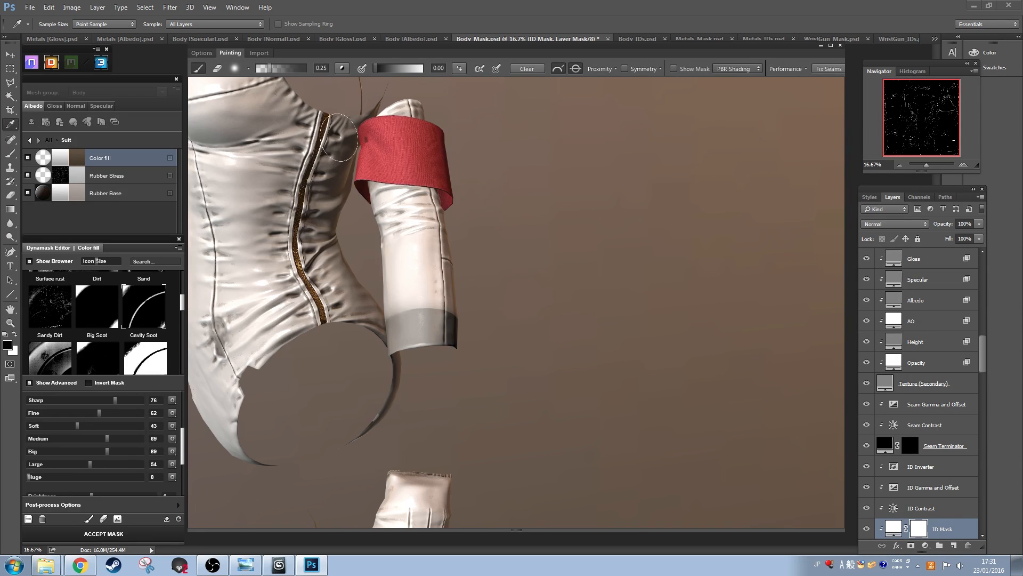
Step: Examine the brown cavity dirt on the suit's front, hips, sleeves and back in PBR Shading
drag(480, 225, 648, 222)
drag(233, 457, 312, 415)
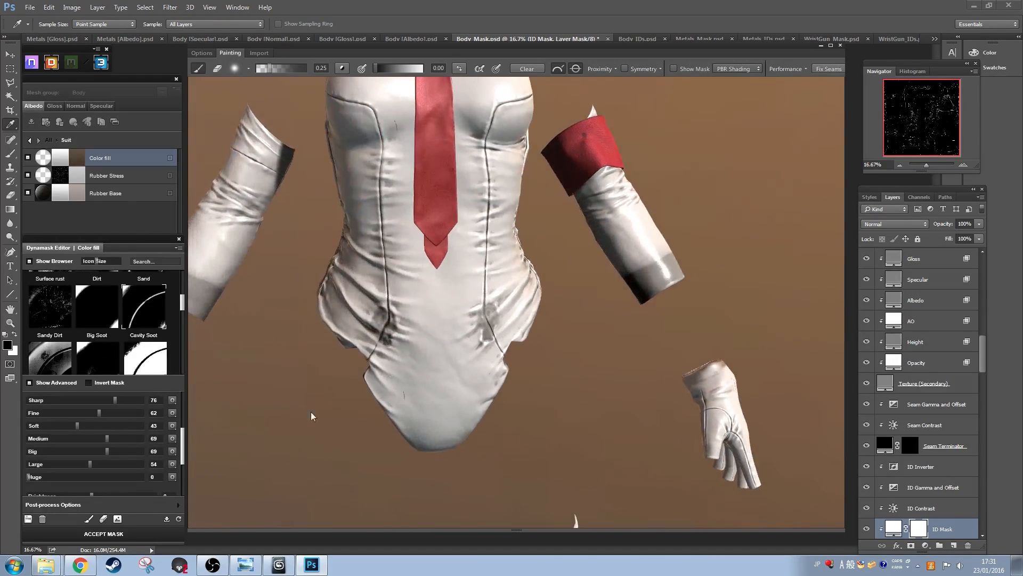
mouse_move(741, 207)
mouse_down()
mouse_move(733, 190)
mouse_move(593, 239)
mouse_up()
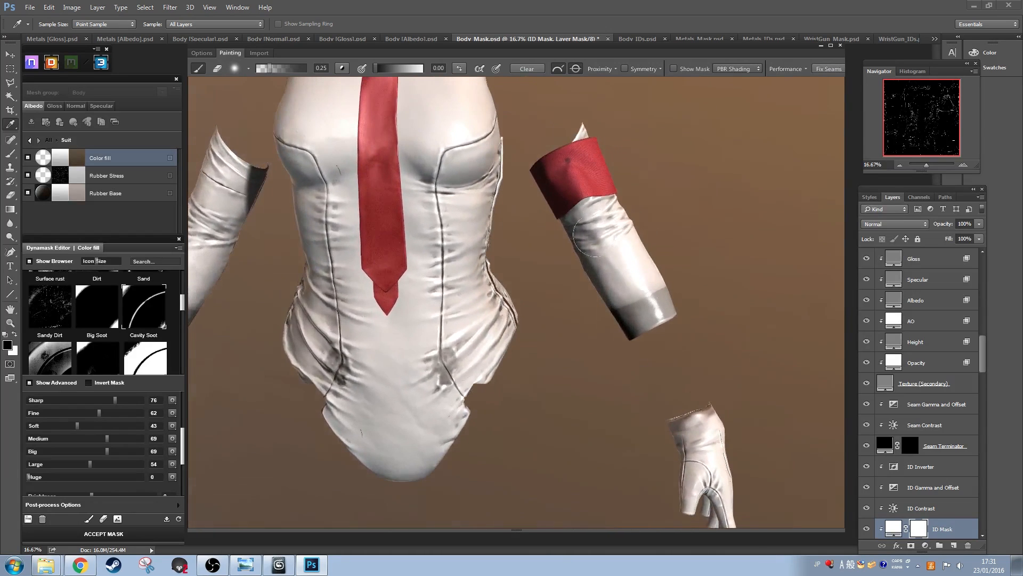
drag(691, 215, 629, 213)
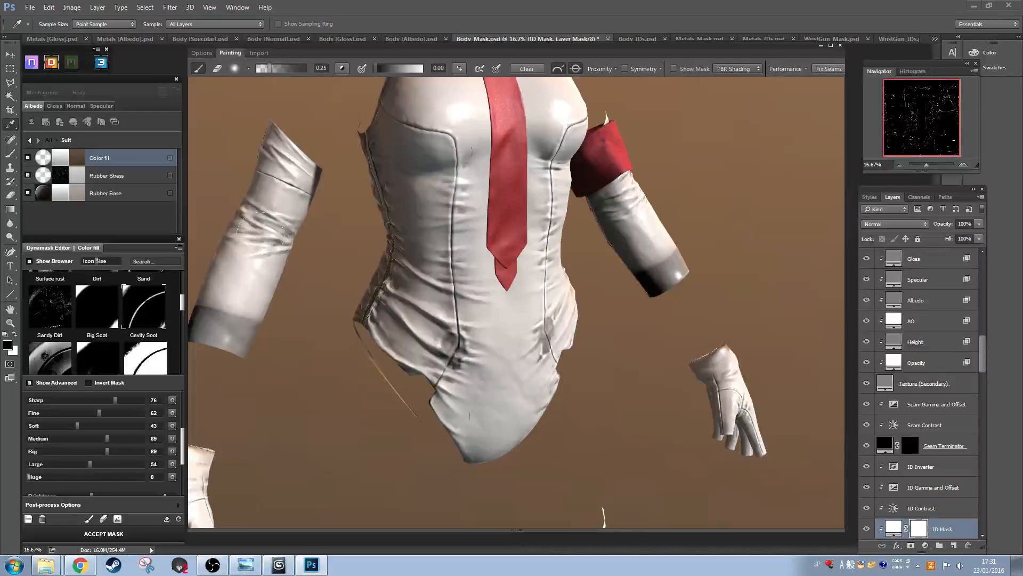
drag(301, 357, 255, 276)
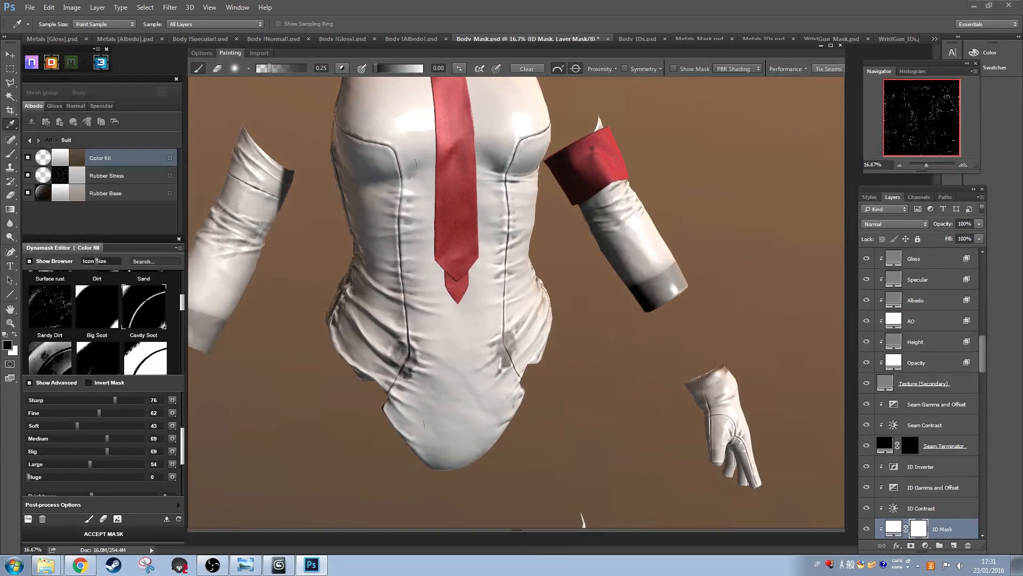
drag(310, 406, 418, 267)
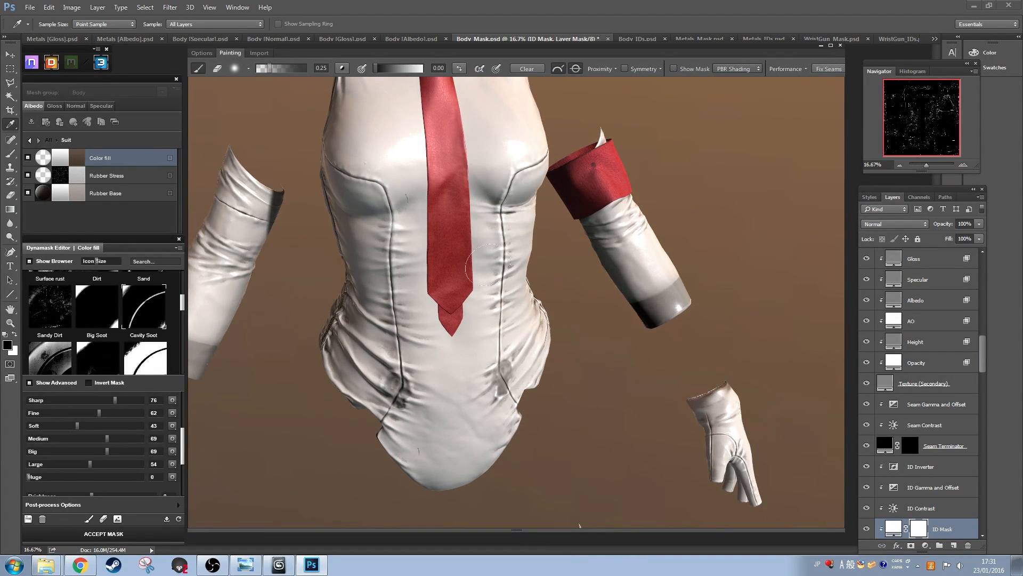
drag(488, 265, 502, 238)
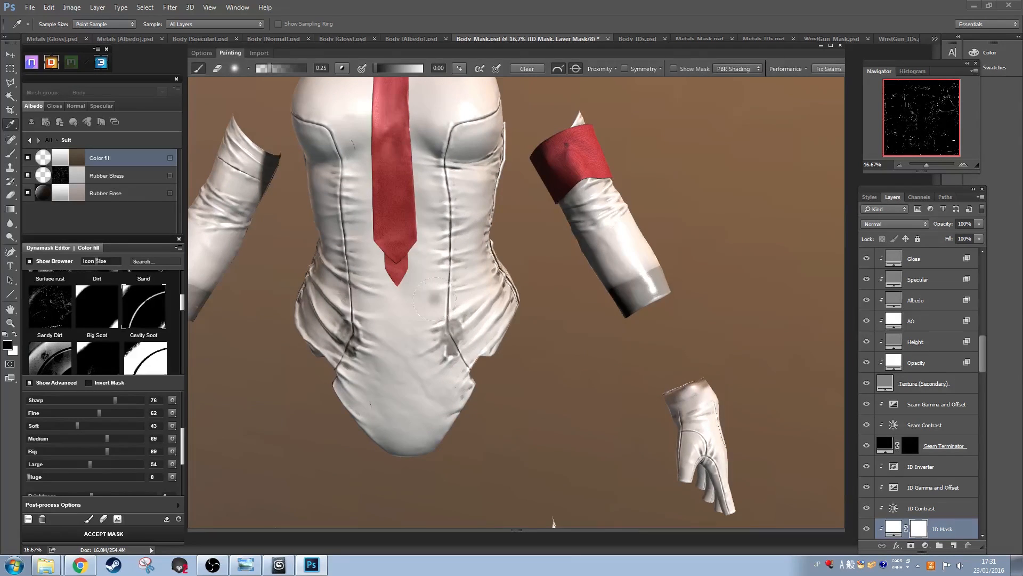
drag(457, 325, 401, 370)
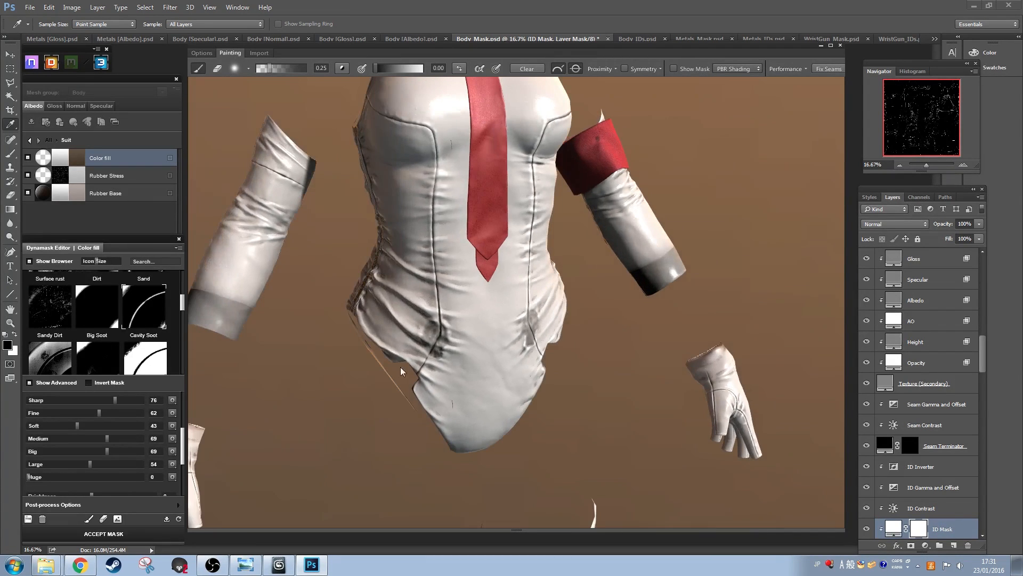
drag(411, 217, 413, 247)
drag(477, 253, 704, 239)
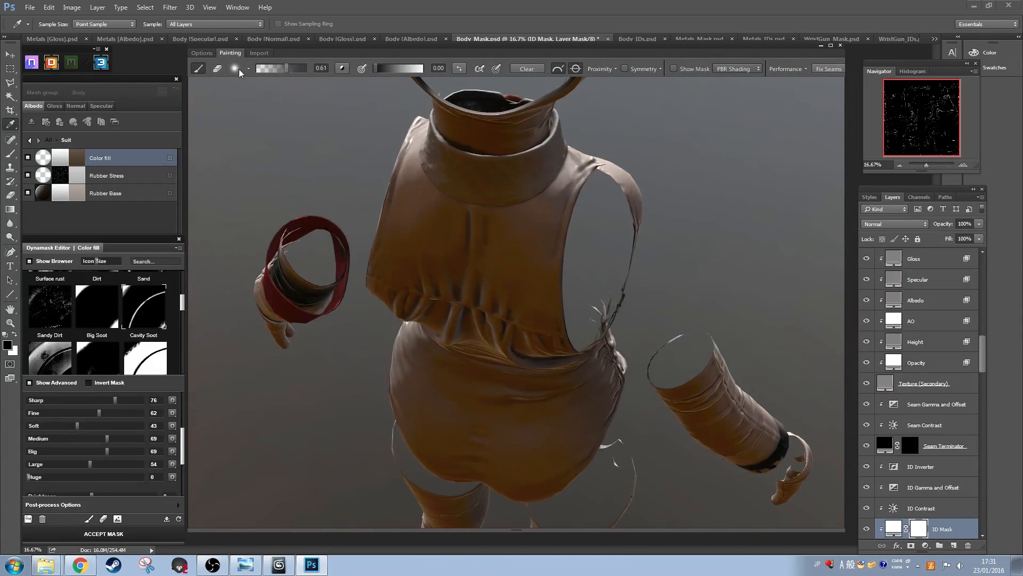
Step: Light the model with only the headlight at Light Intensity 0.00, and set the paint opacity to 0.19
click(203, 54)
click(480, 67)
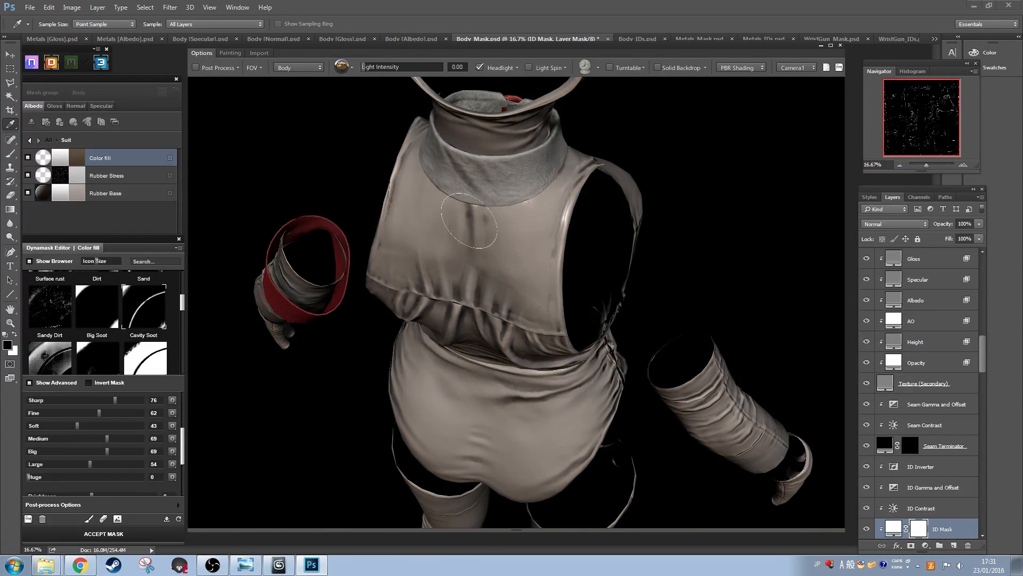
drag(499, 210, 541, 199)
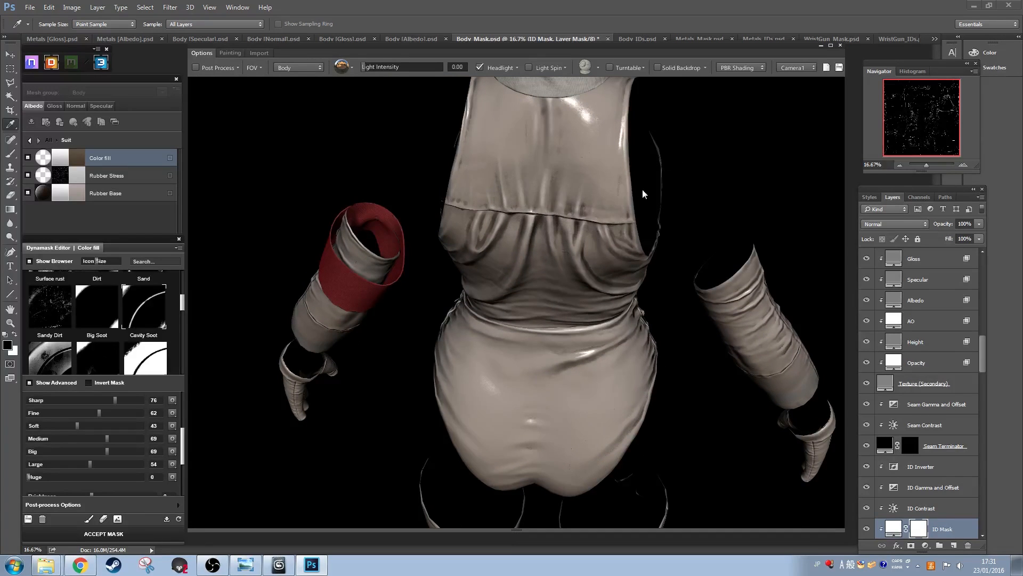
click(231, 53)
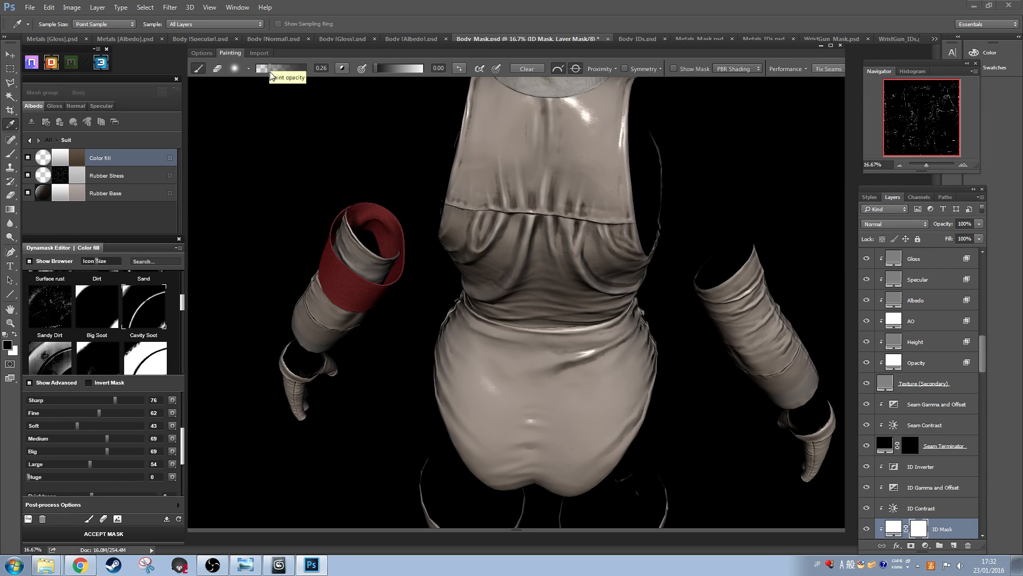
click(269, 72)
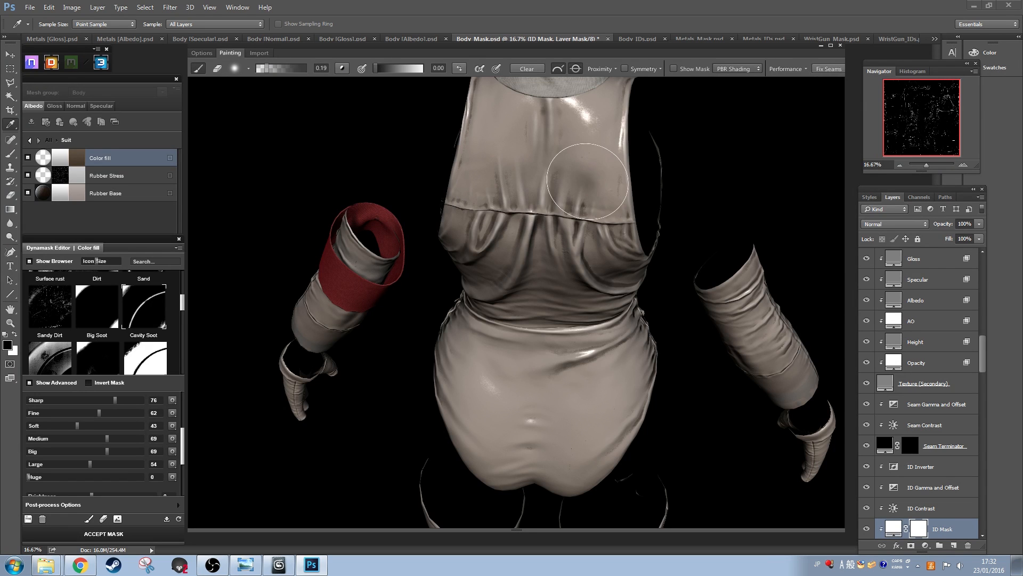
Step: Examine the dirt and highlights on the suit's back, side, sleeves, gloves and leg pieces under the headlight
drag(714, 227, 750, 211)
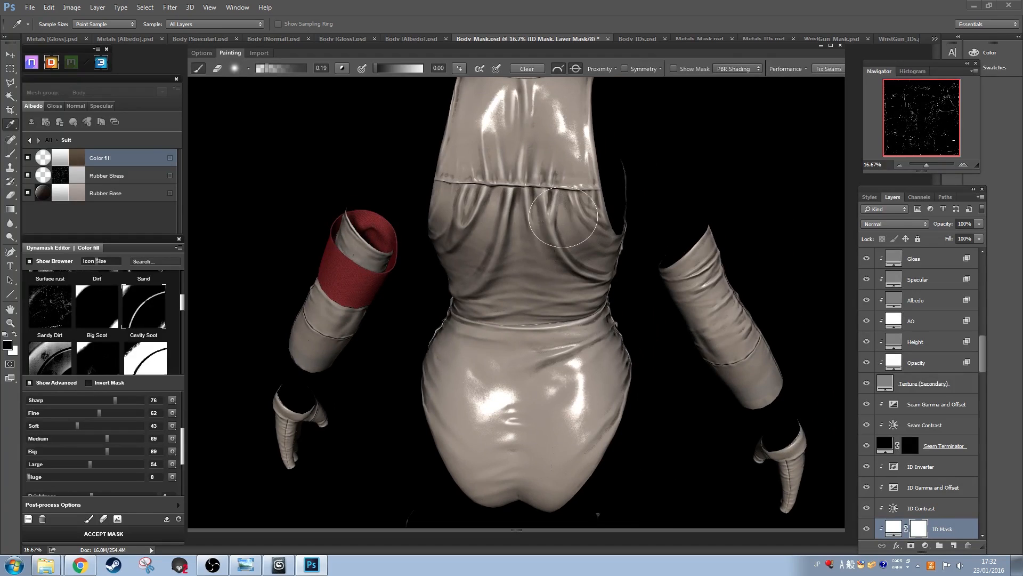
mouse_move(788, 215)
mouse_down()
mouse_move(744, 178)
mouse_move(661, 183)
mouse_up()
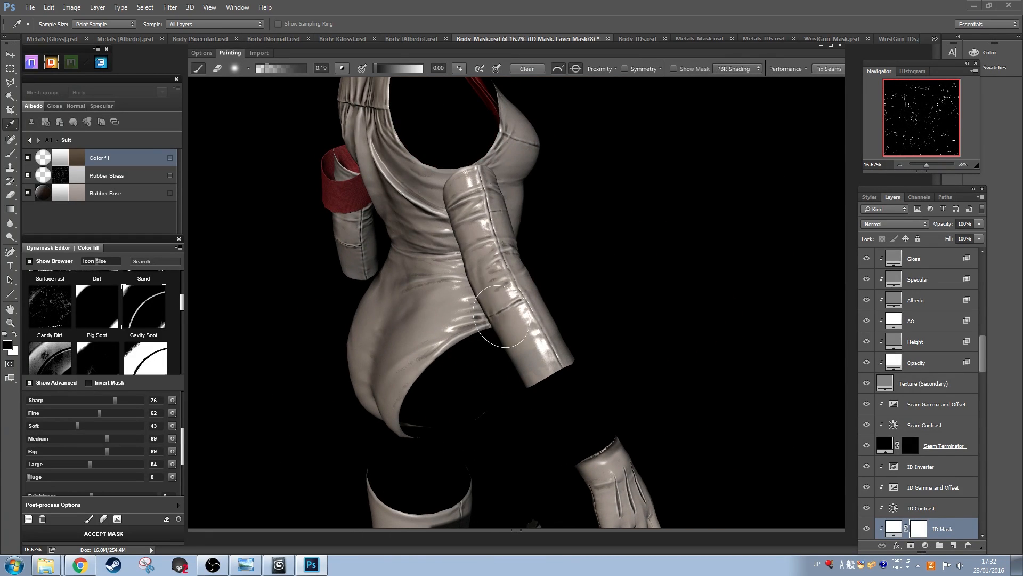
drag(502, 320, 525, 373)
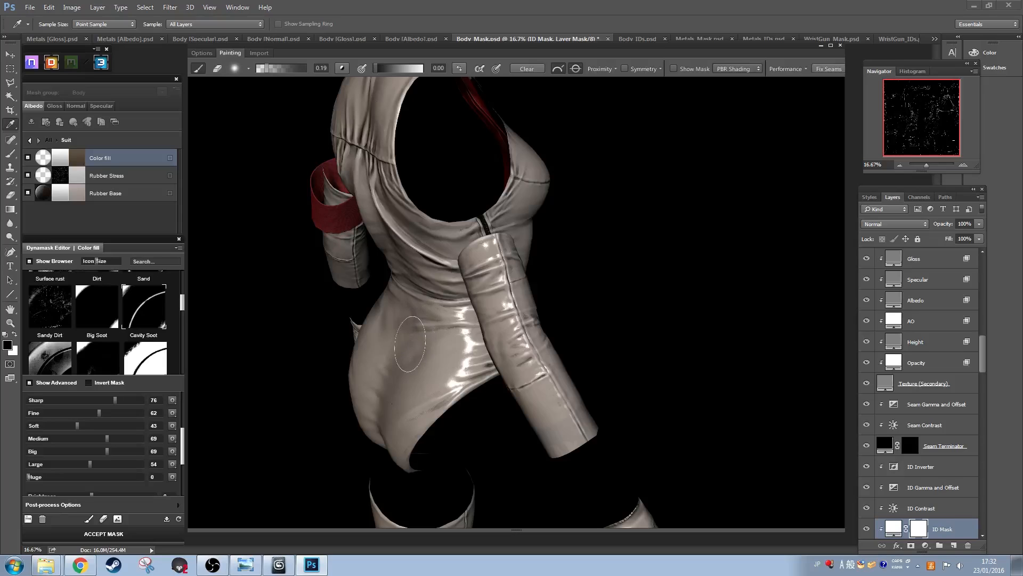
drag(658, 260, 730, 277)
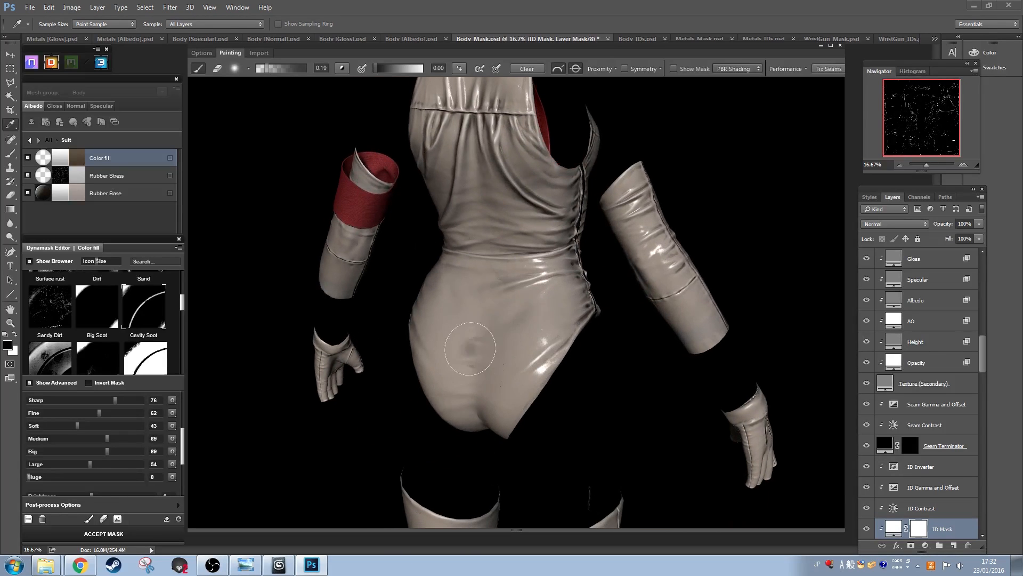
mouse_move(674, 363)
mouse_down()
mouse_move(708, 370)
mouse_move(511, 232)
mouse_up()
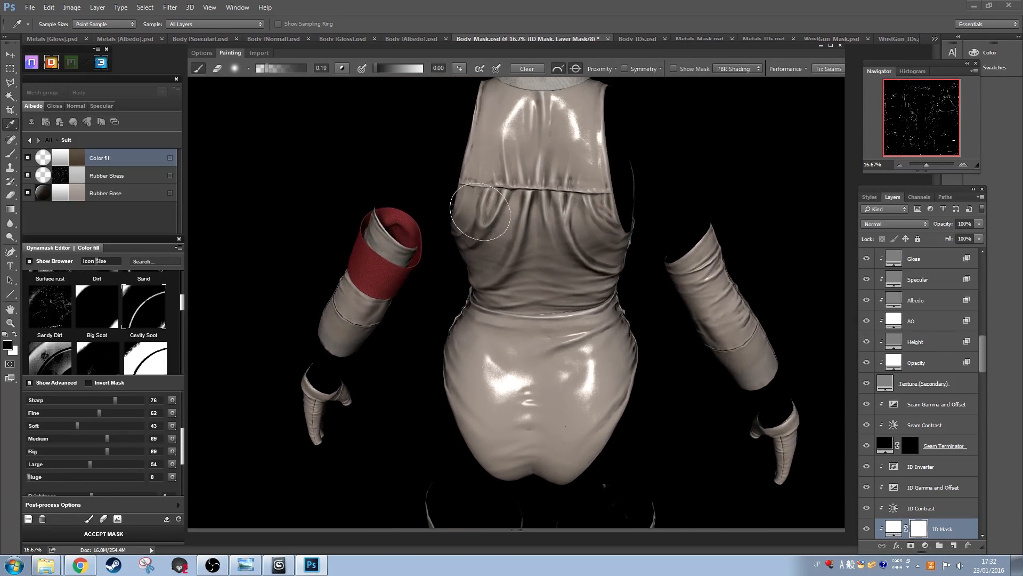
drag(778, 193, 583, 200)
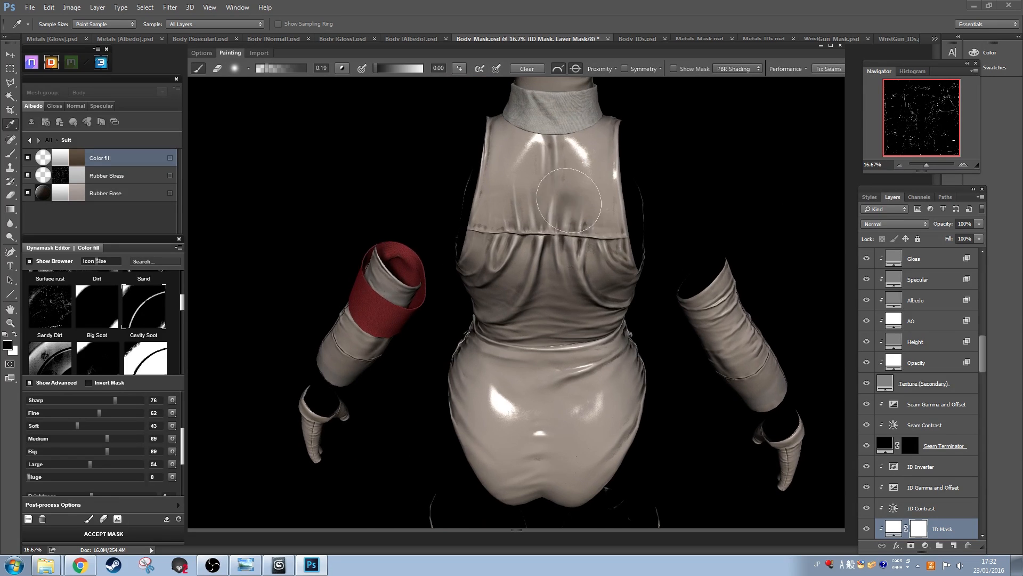
mouse_move(741, 184)
mouse_down()
mouse_move(792, 160)
mouse_move(689, 139)
mouse_move(749, 160)
mouse_move(714, 253)
mouse_up()
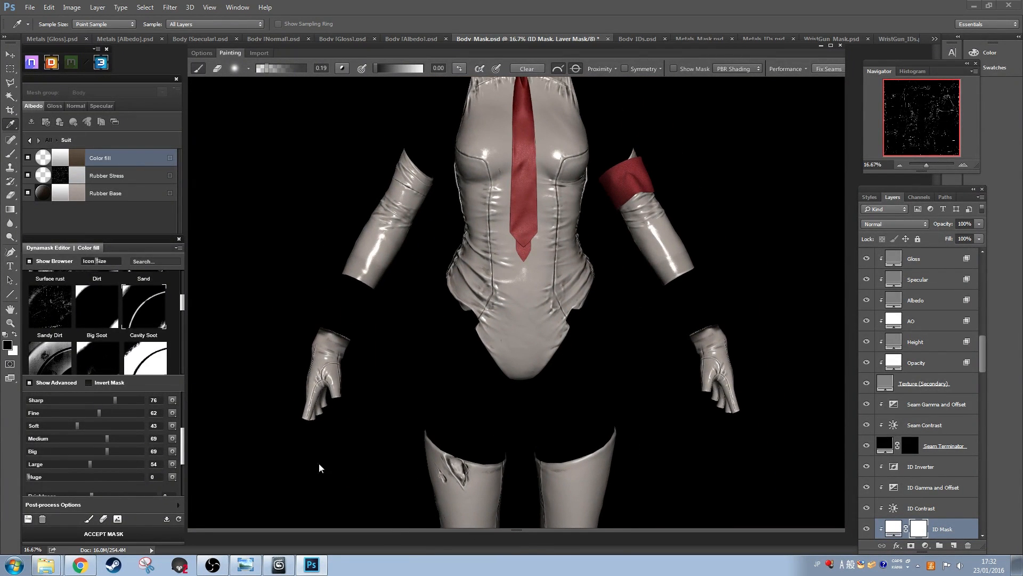
mouse_move(318, 467)
mouse_down()
mouse_move(396, 422)
mouse_move(417, 304)
mouse_move(362, 292)
mouse_move(396, 315)
mouse_up()
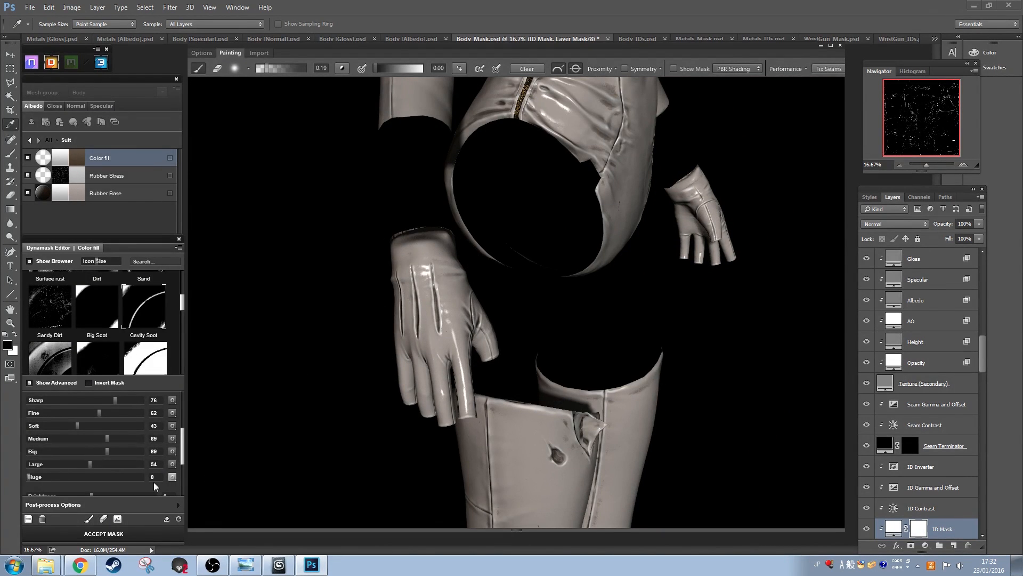
Step: Accept the cavity mask for the Color fill layer and check the result on the suit's front
click(103, 534)
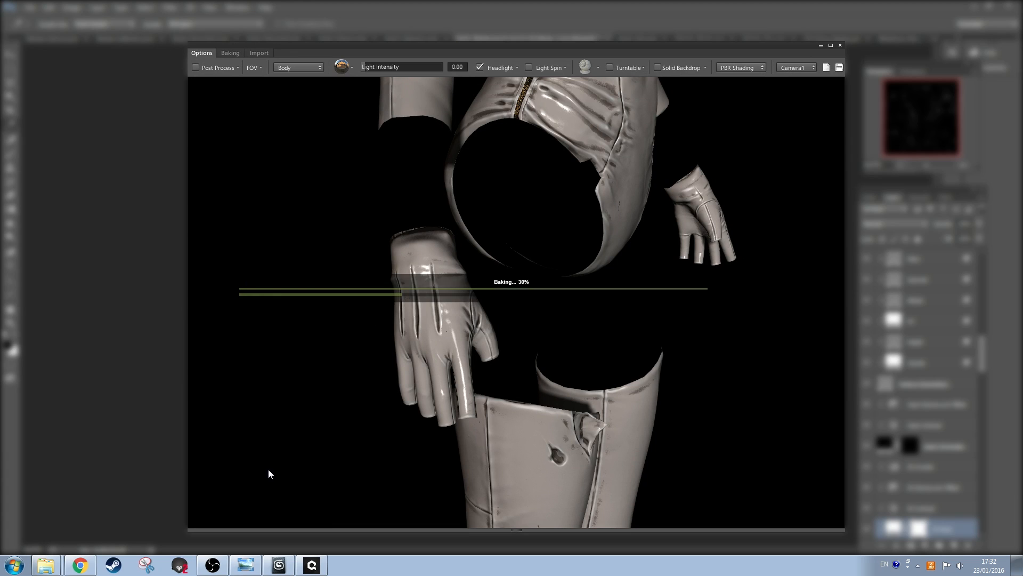
drag(326, 181, 264, 323)
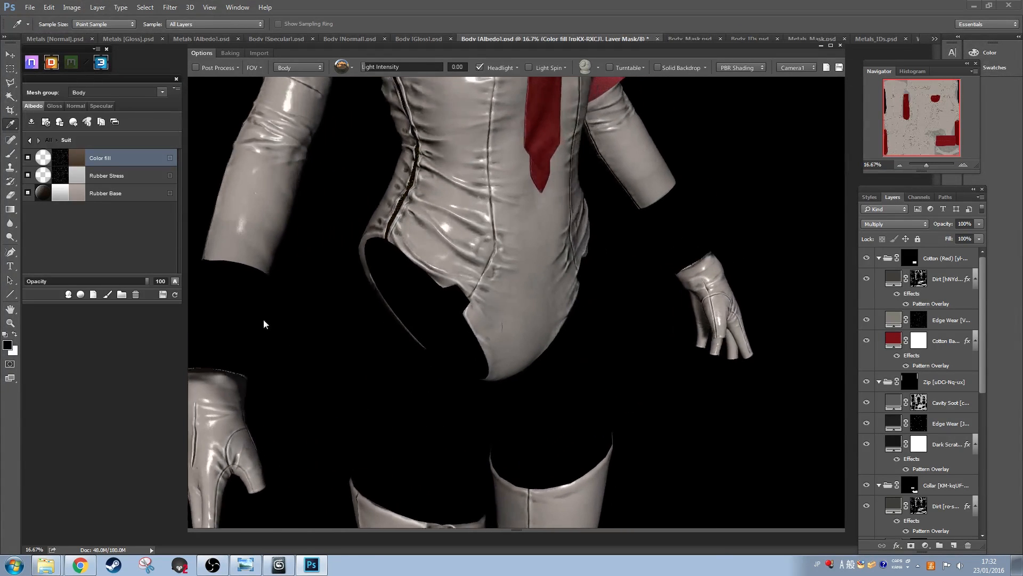
drag(621, 346, 593, 376)
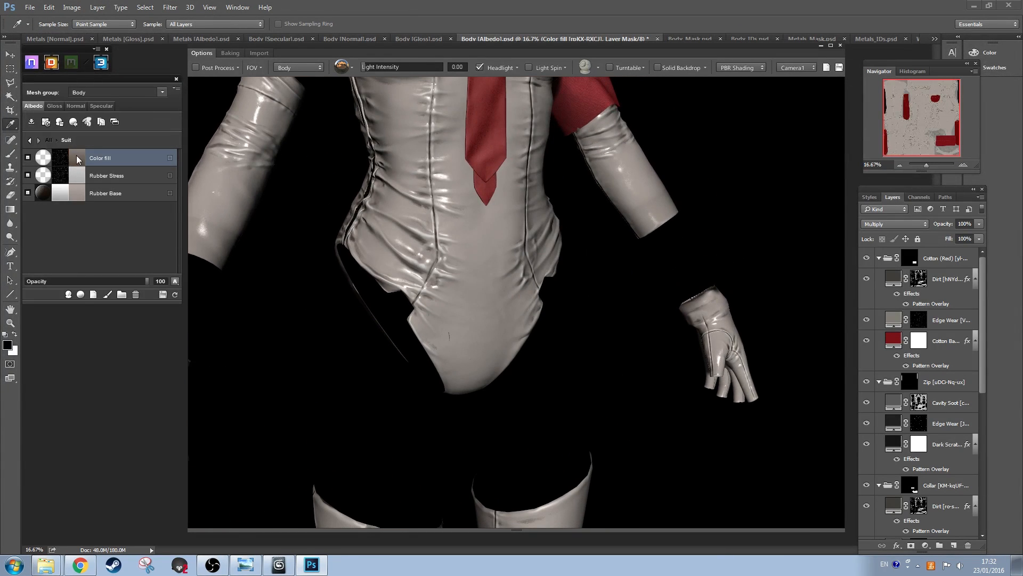
Step: Change the Color fill layer's colour to a lighter, more saturated reddish brown
click(77, 157)
click(882, 303)
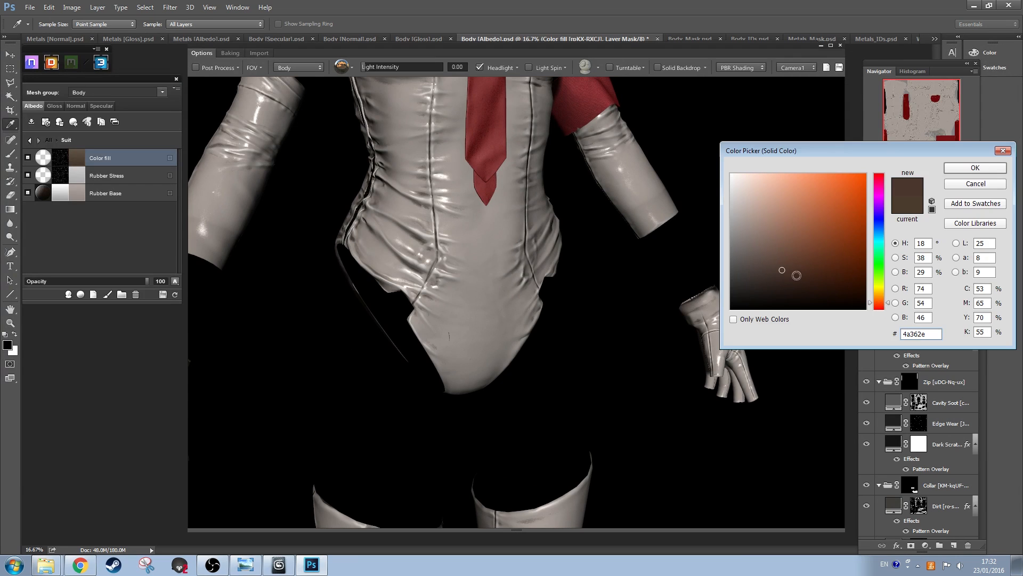
click(808, 257)
click(975, 168)
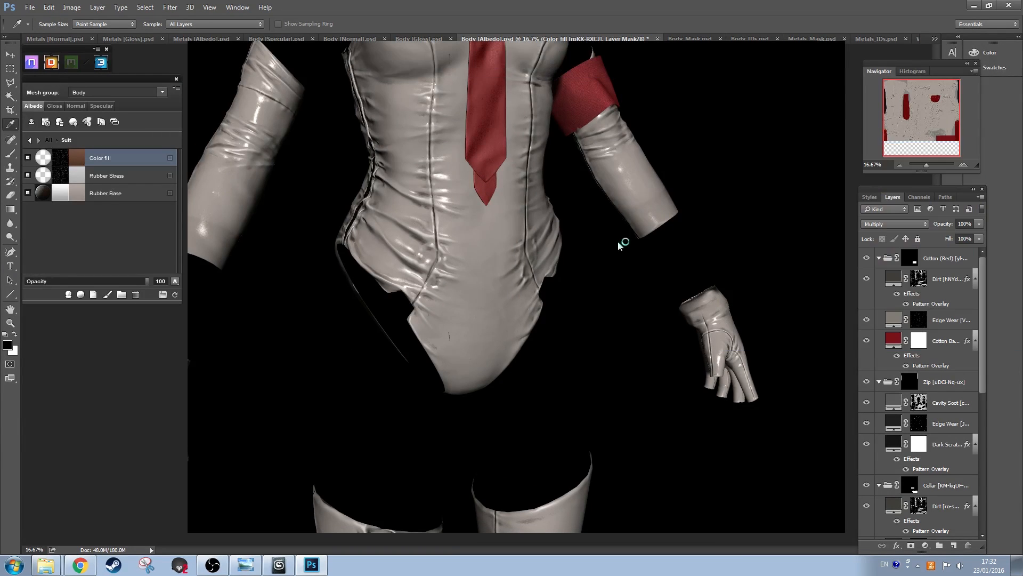
Step: Turn off the headlight and raise the Light Intensity to 1.09 to view the recoloured dirt
click(586, 245)
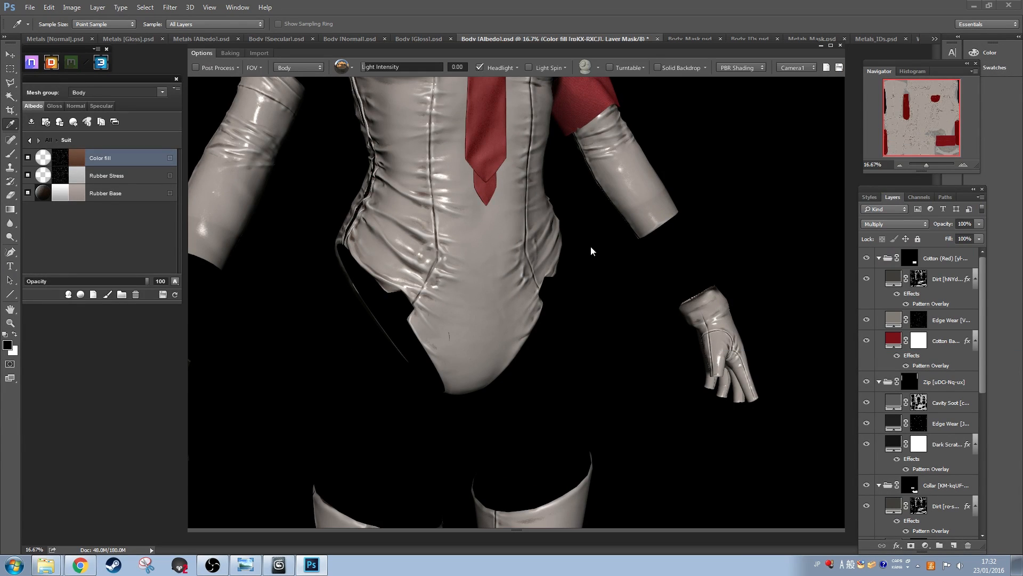
drag(591, 246, 615, 200)
click(479, 68)
drag(440, 67, 404, 75)
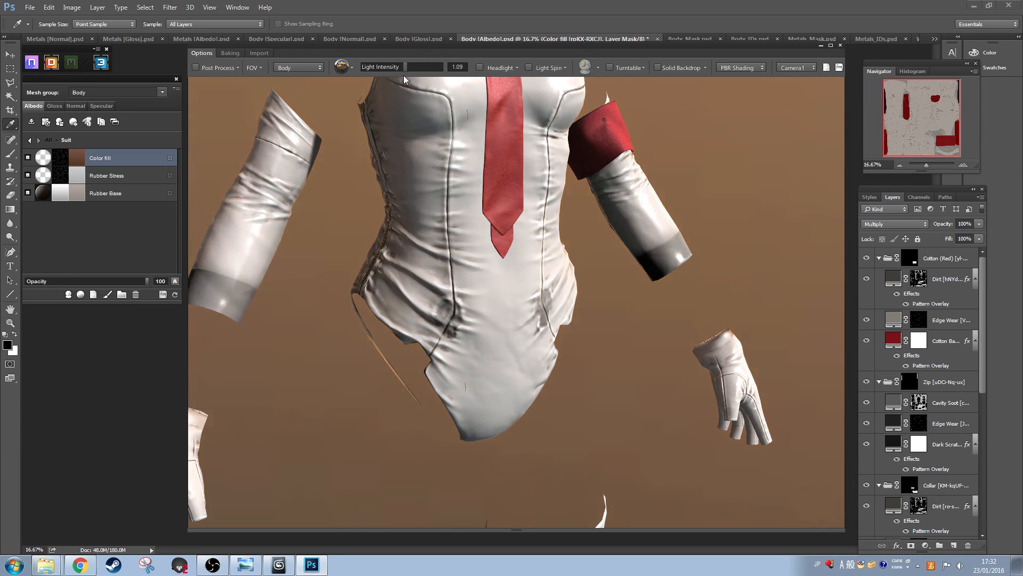
Step: Reduce the Color fill layer's opacity to 68
drag(596, 341, 617, 370)
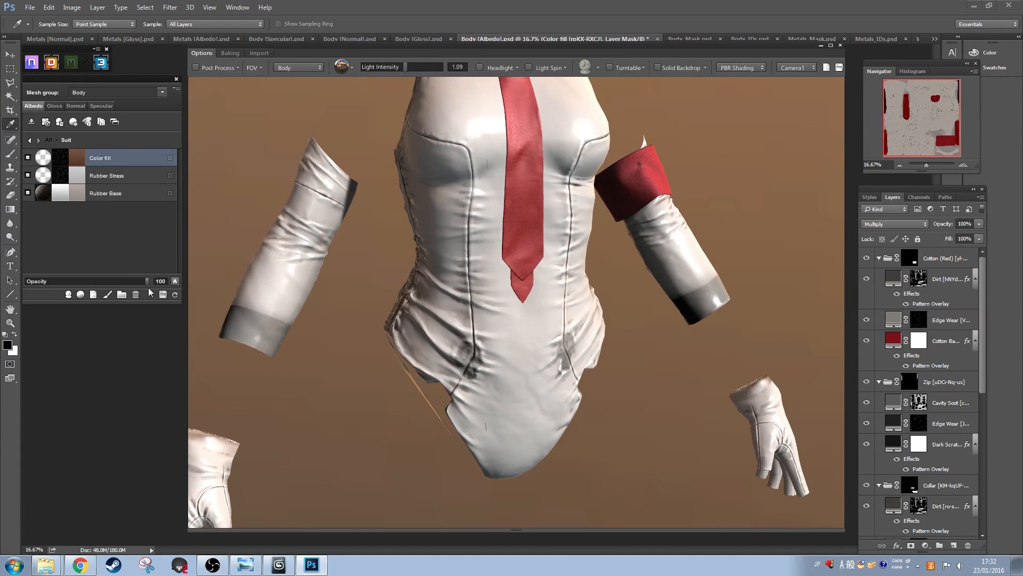
click(127, 283)
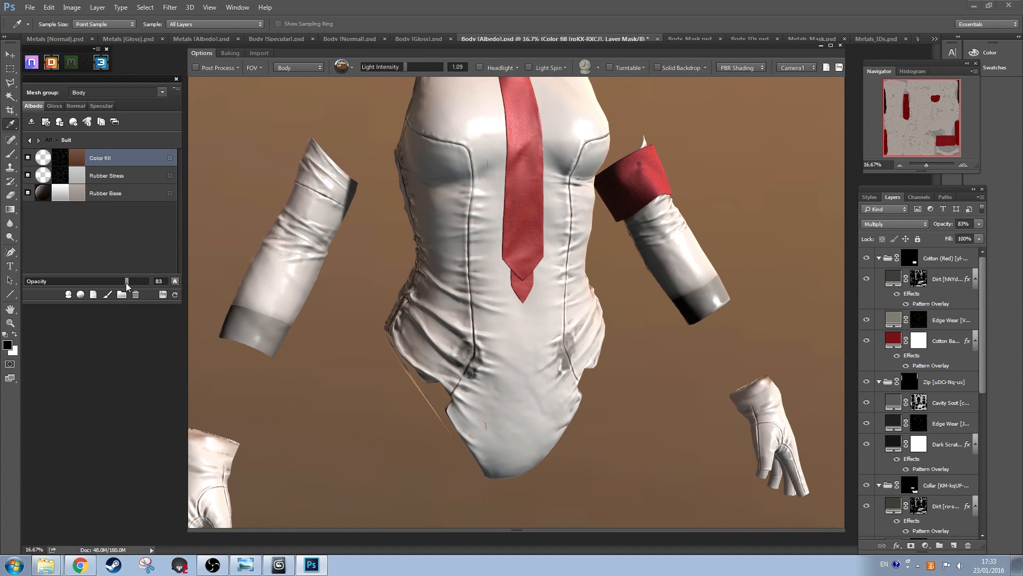
drag(125, 282, 108, 284)
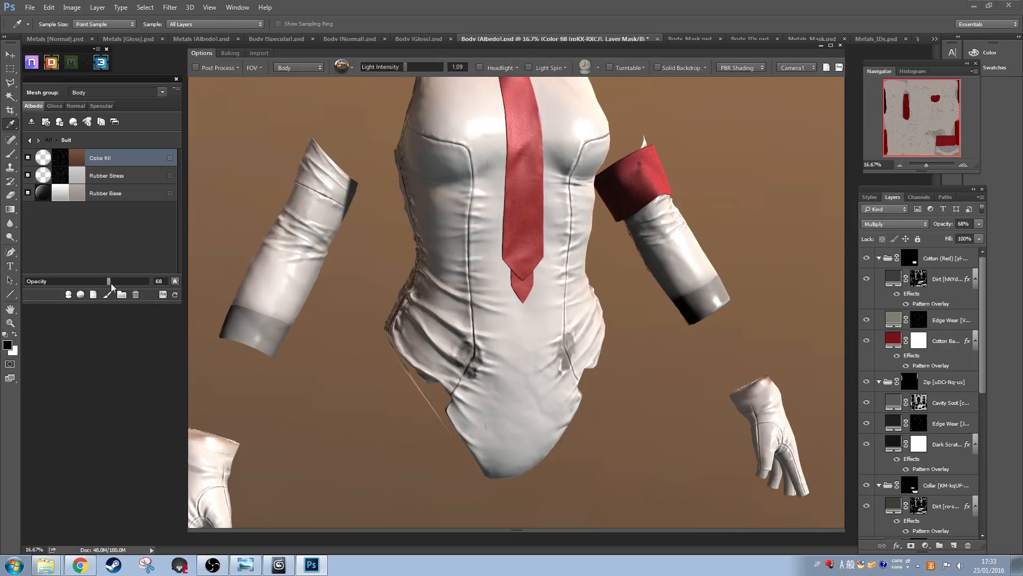
Step: Show all mesh groups in the preview to check the suit, and return to showing only the Body group
drag(651, 447, 636, 430)
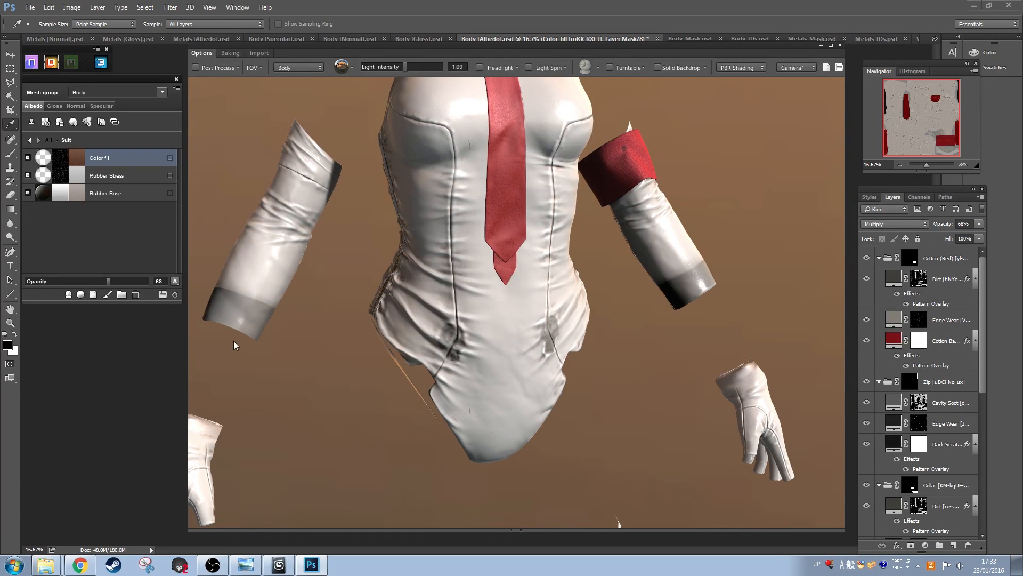
click(290, 68)
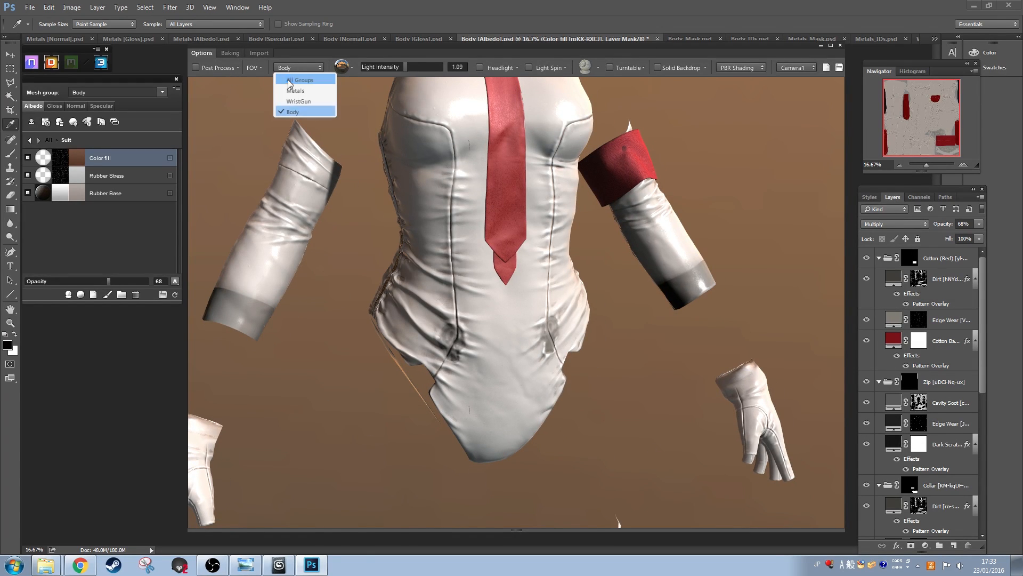
click(299, 81)
scroll(613, 290, up, 3)
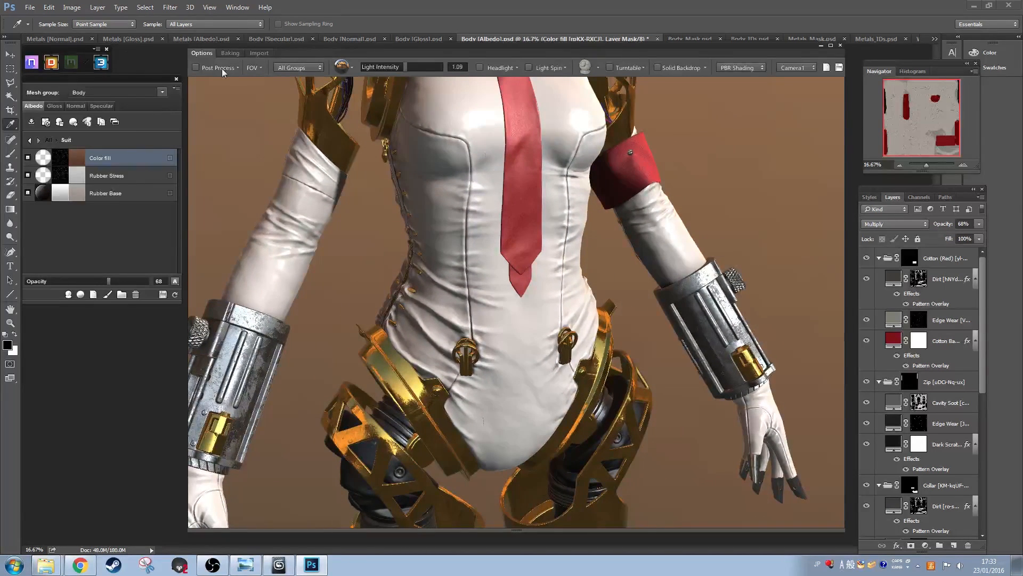
click(299, 68)
click(298, 90)
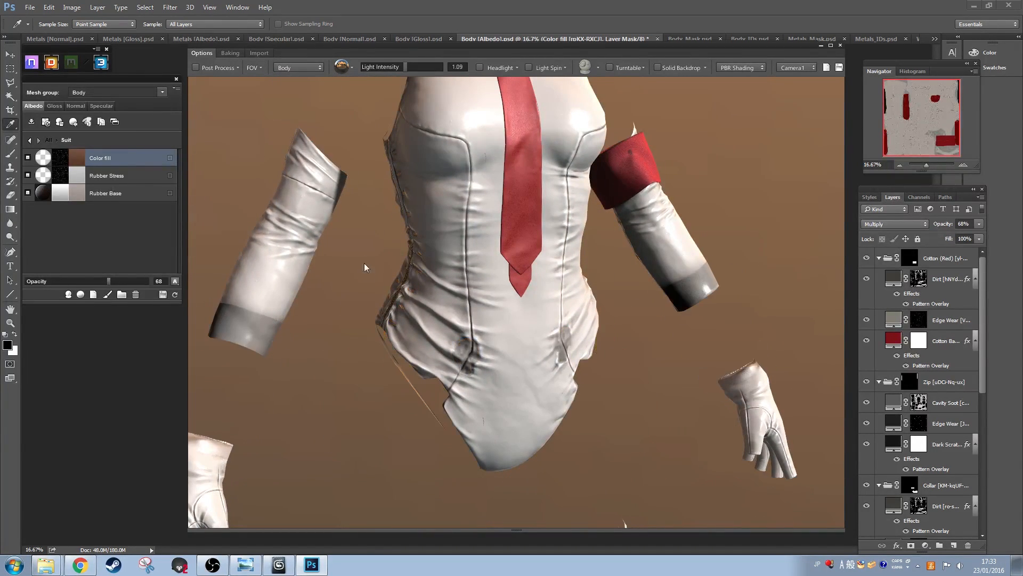
Step: Leave the Suit group and open the Tie group in the Body albedo layers
click(30, 140)
click(29, 140)
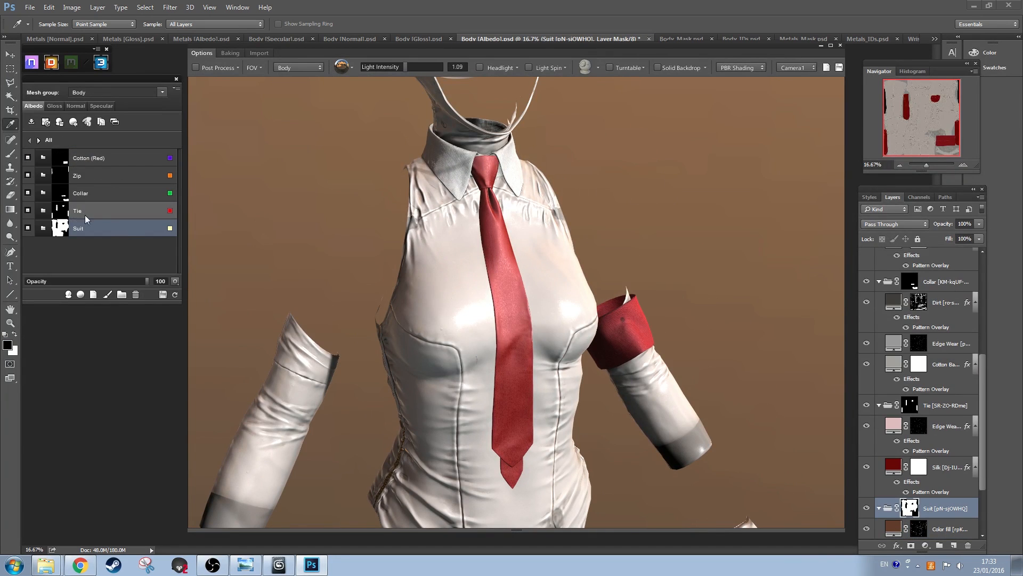
double_click(63, 213)
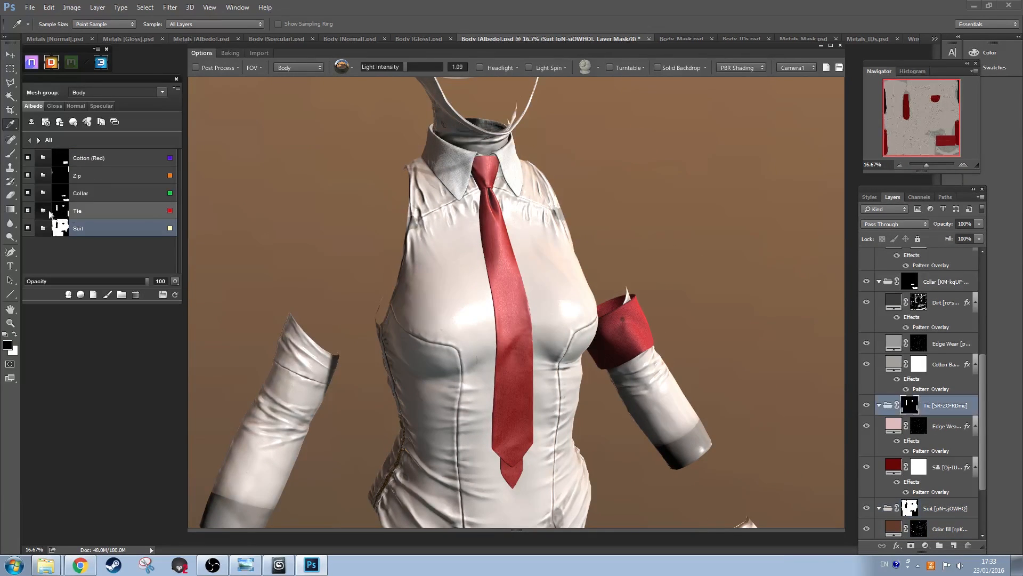
click(176, 89)
click(114, 135)
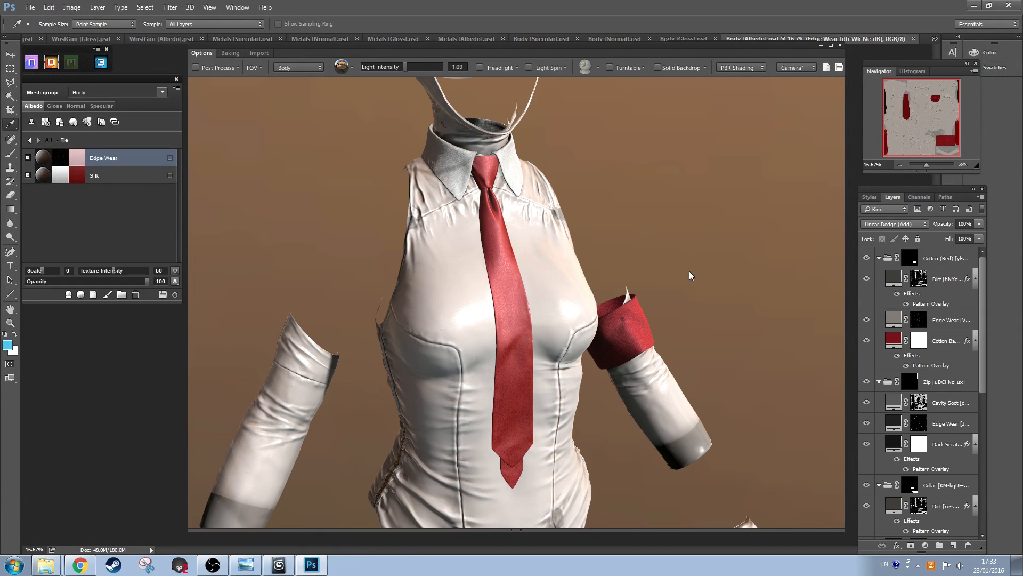
Step: Open the mask of the tie's Edge Wear layer for editing and show the mask on the model
drag(534, 290, 562, 214)
scroll(561, 254, up, 2)
click(47, 155)
click(512, 321)
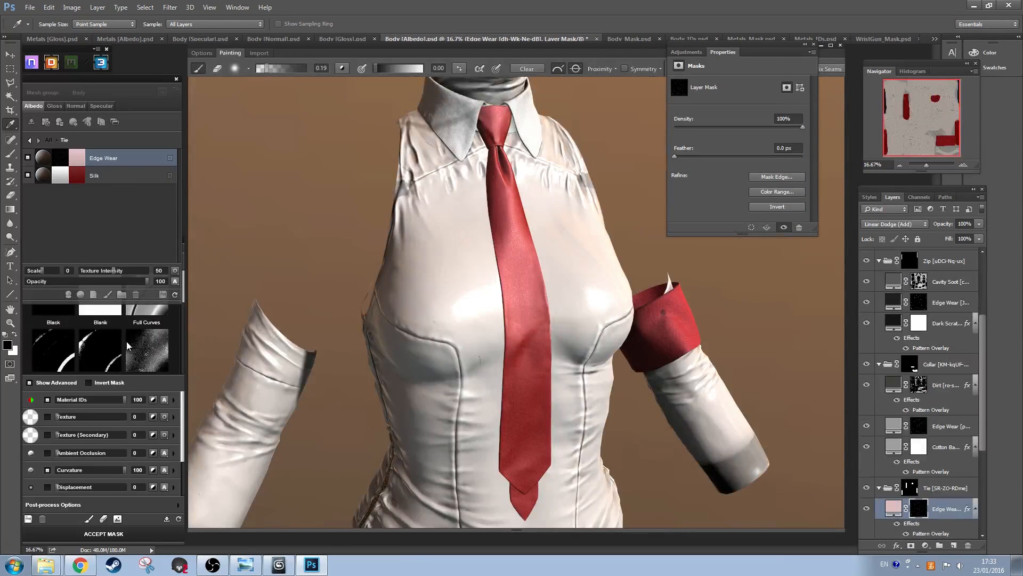
click(616, 108)
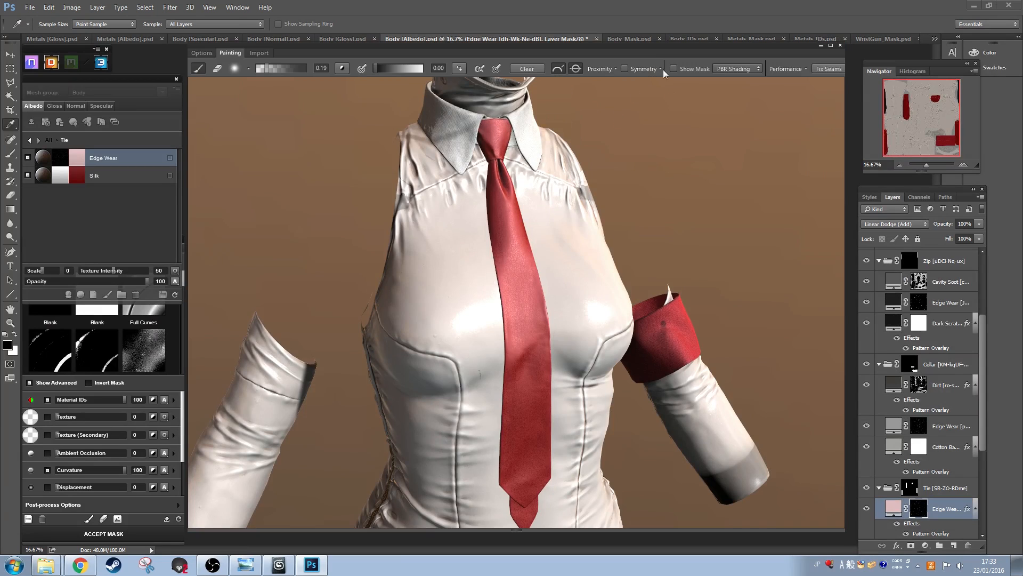
click(673, 69)
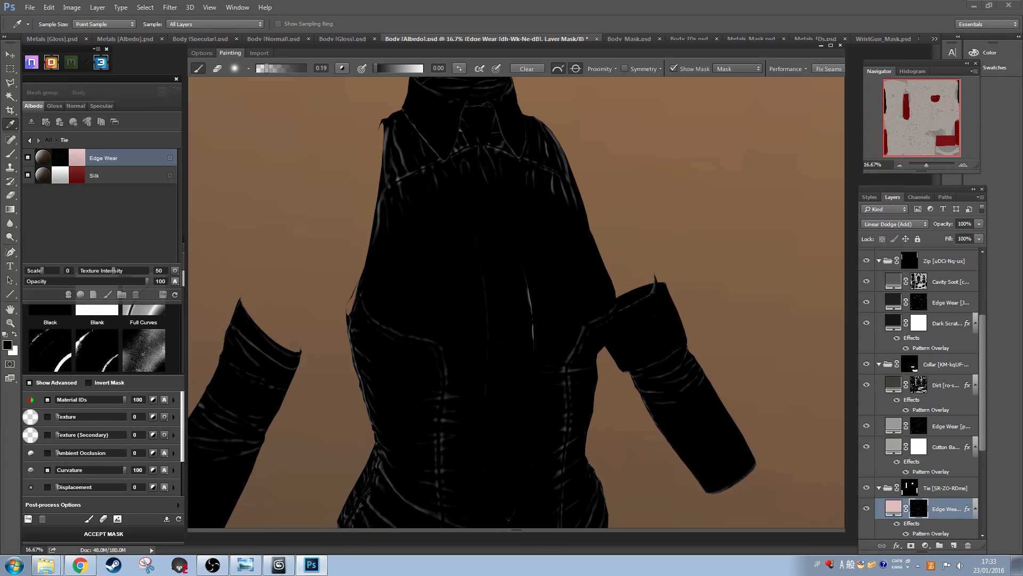
Step: Set the tie's Edge Wear mask curvature to Huge 100, Large 92, Big 89 and Medium 98
click(175, 471)
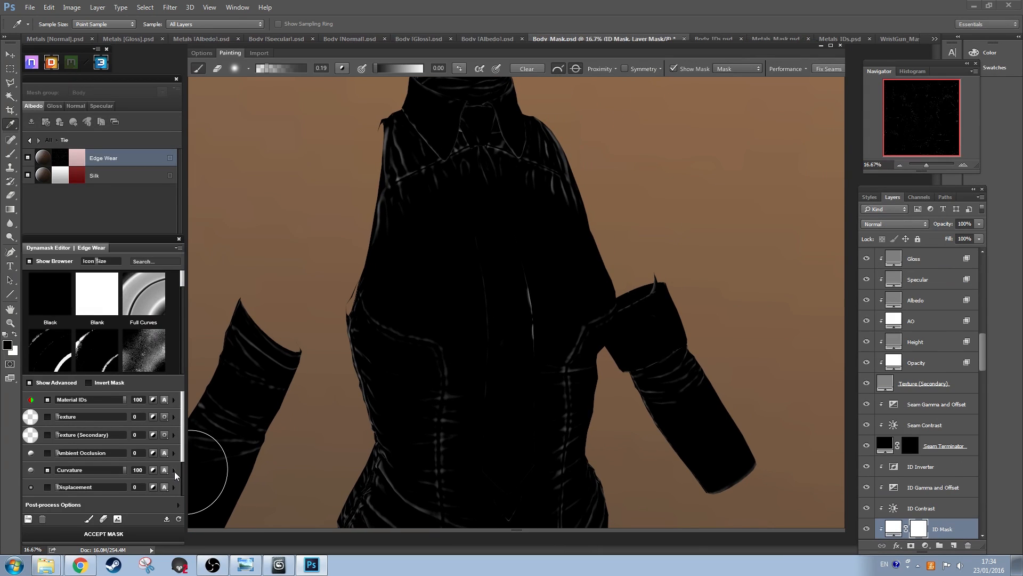
scroll(82, 461, down, 4)
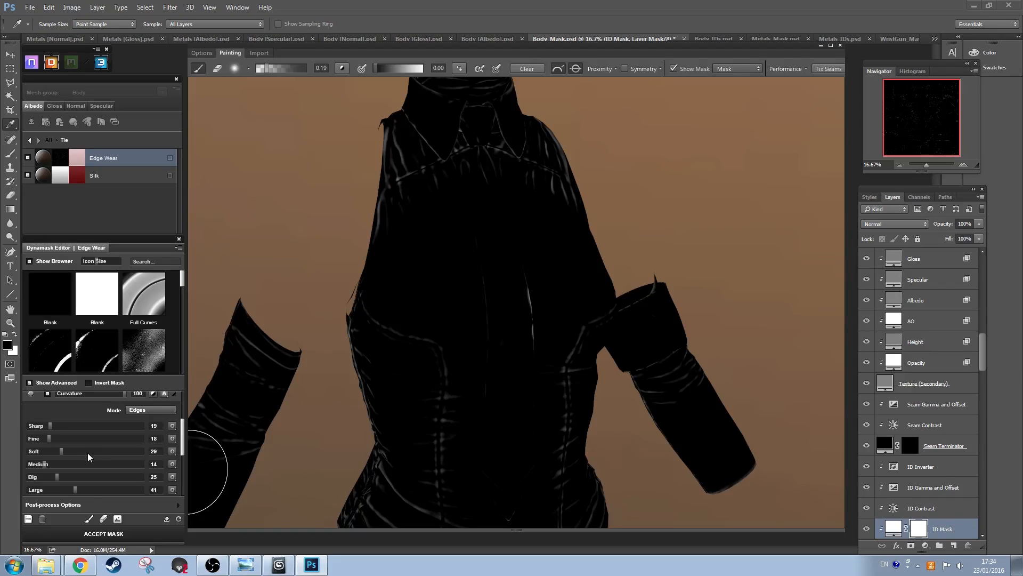
scroll(82, 461, up, 2)
drag(137, 483, 145, 479)
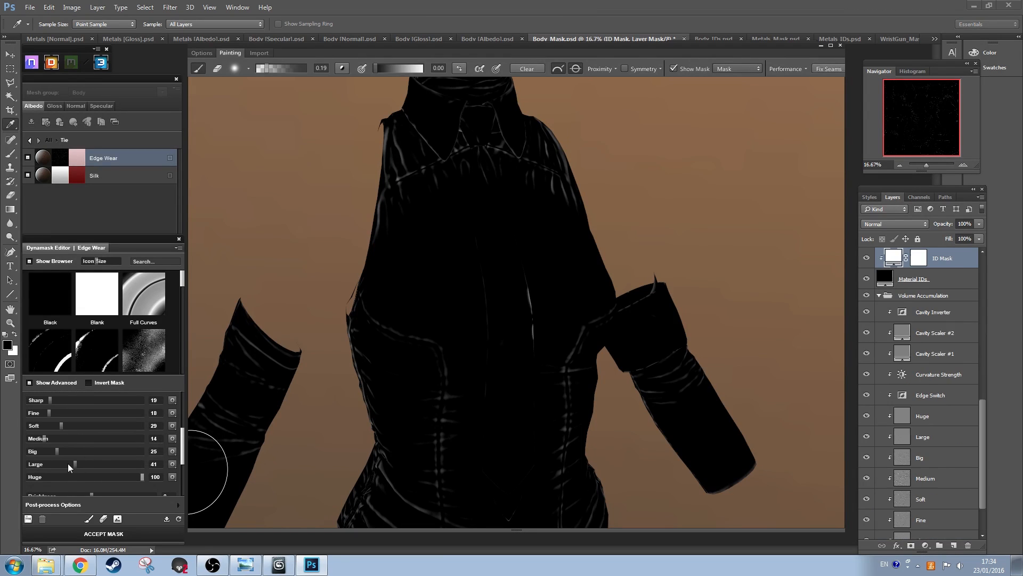
drag(75, 463, 133, 468)
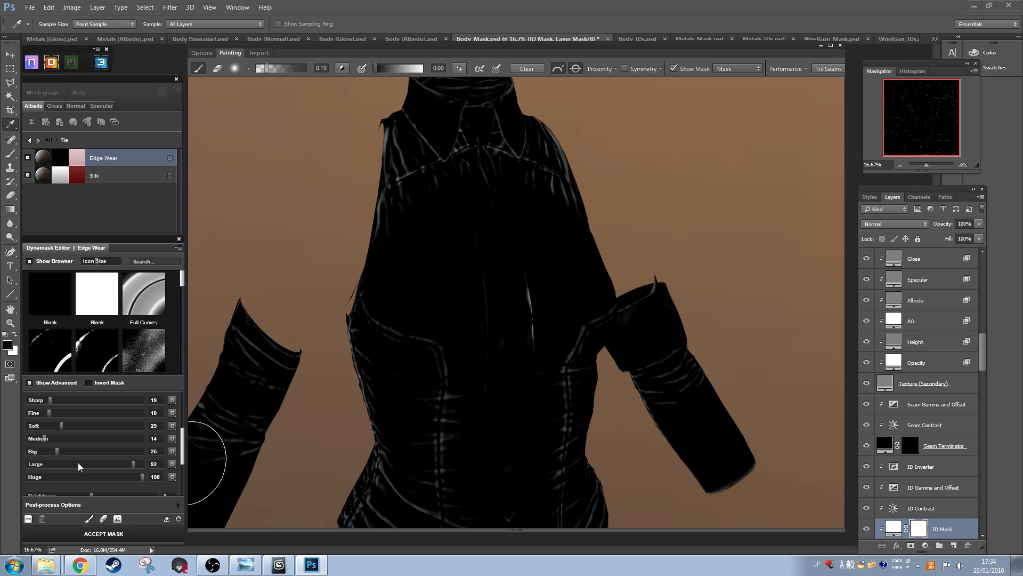
drag(61, 452, 130, 450)
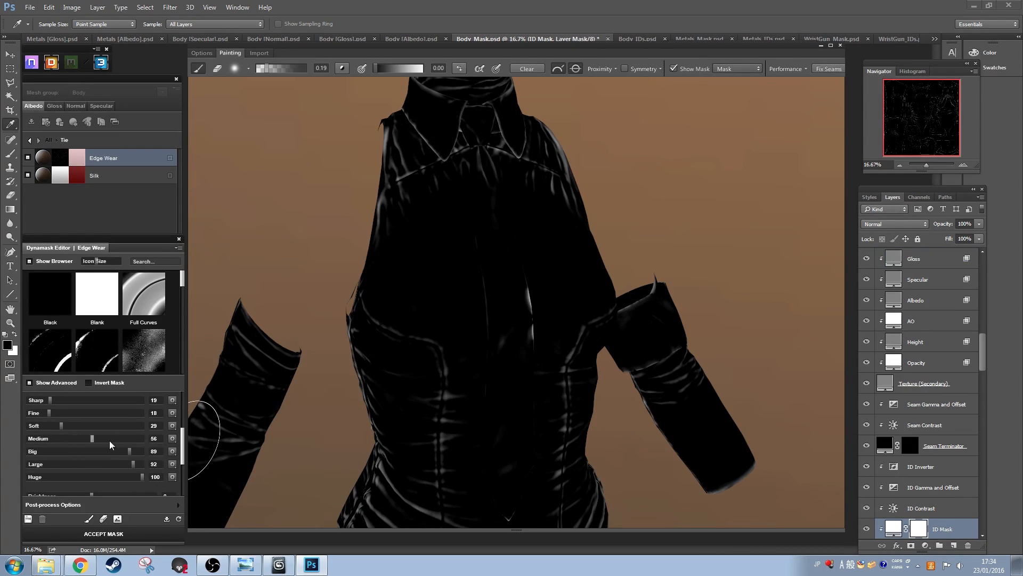
drag(110, 440, 138, 442)
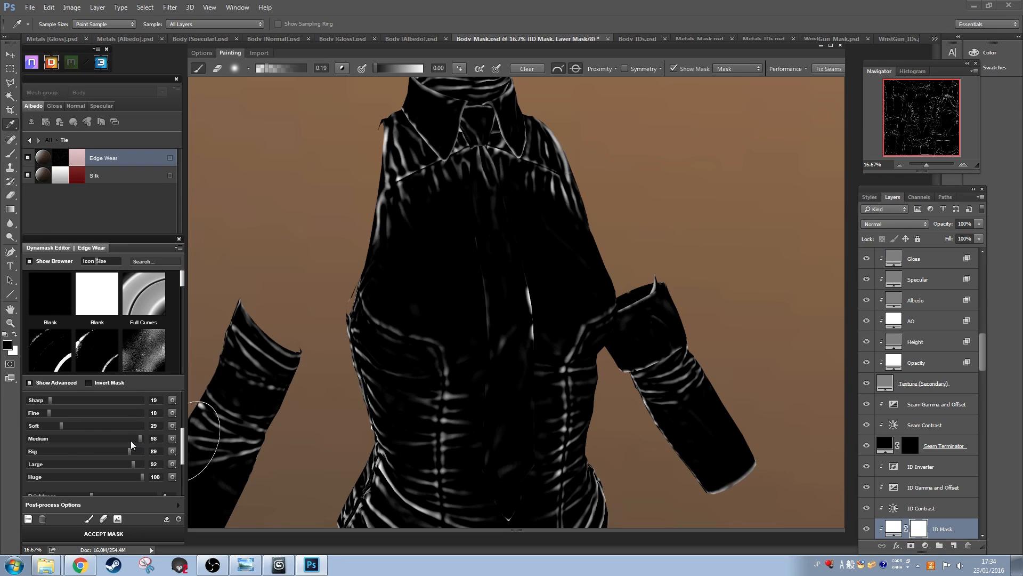
Step: Raise the mask's Sharp curvature to 70 and Fine to 100, check the tie's edges, and accept the mask
drag(50, 400, 108, 400)
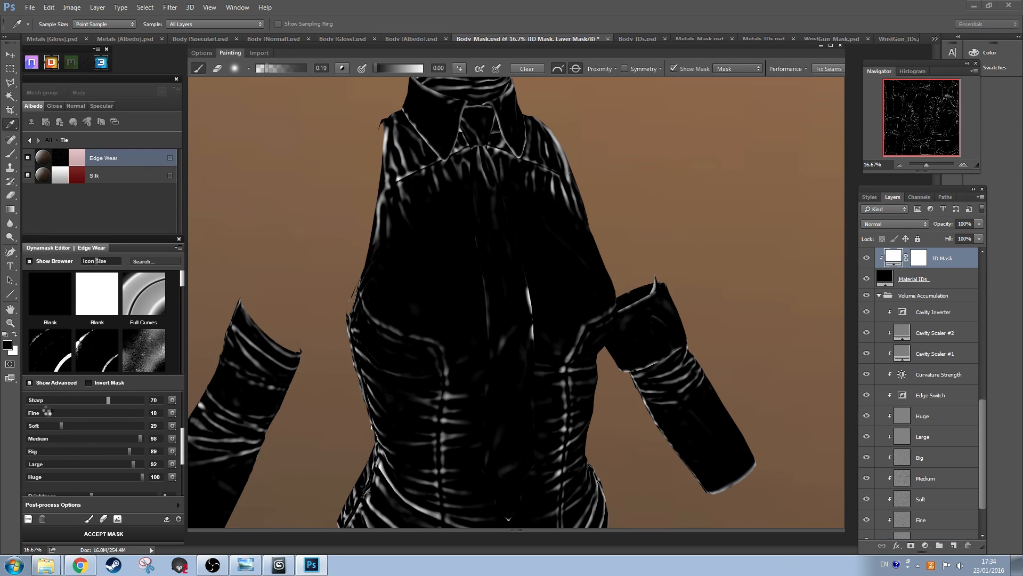
drag(48, 411, 144, 414)
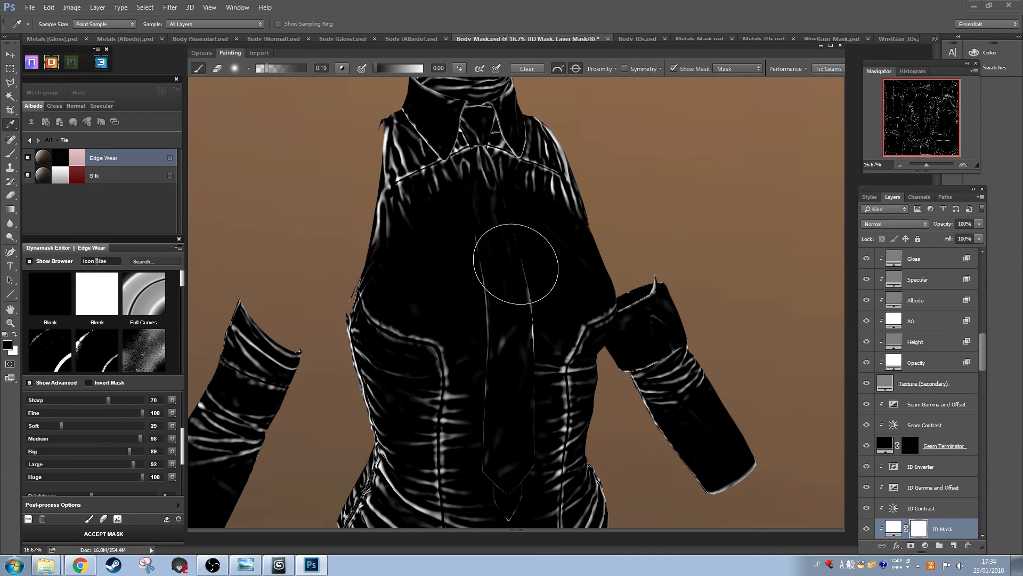
mouse_move(525, 368)
mouse_down()
mouse_move(706, 203)
mouse_move(474, 248)
mouse_up()
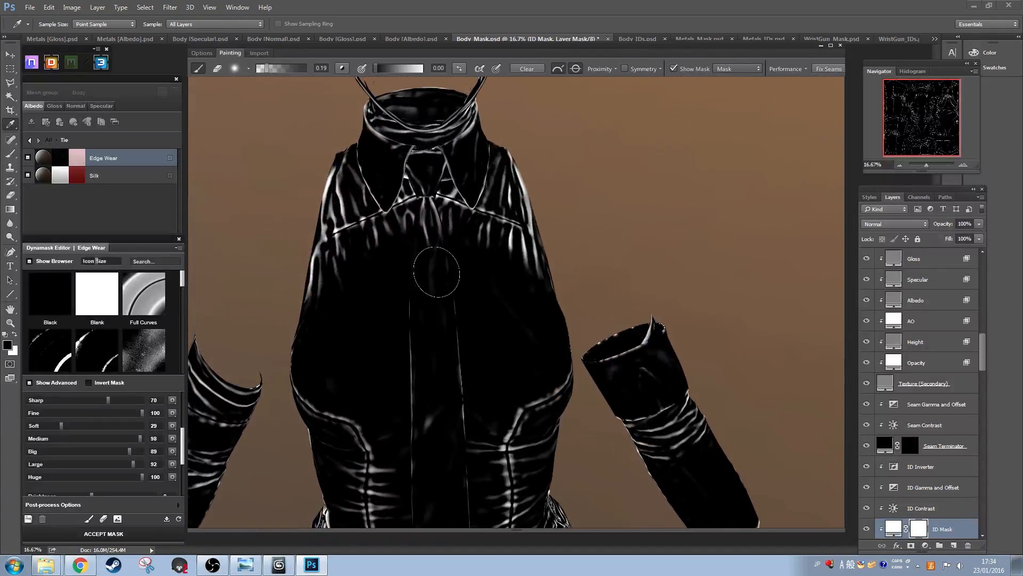
drag(697, 234, 673, 274)
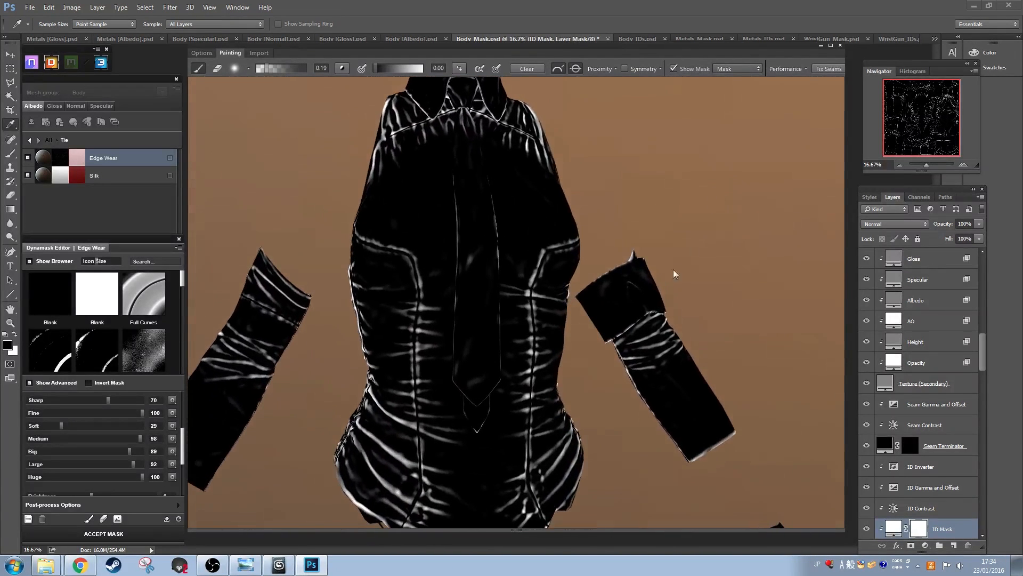
click(122, 529)
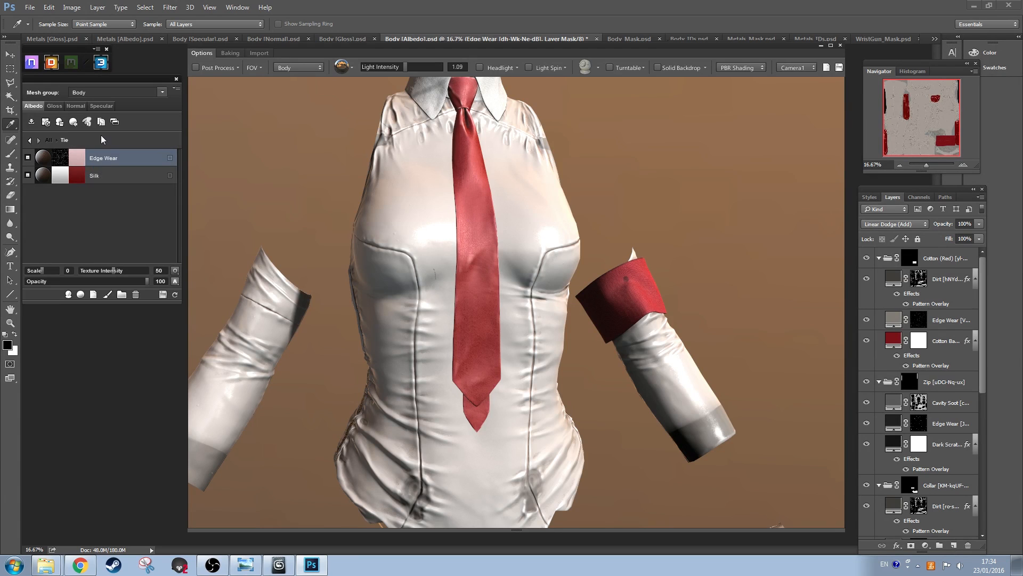
Step: Darken the gloss value of the tie's Edge Wear layer to a much lower level and inspect the tie up close
click(104, 105)
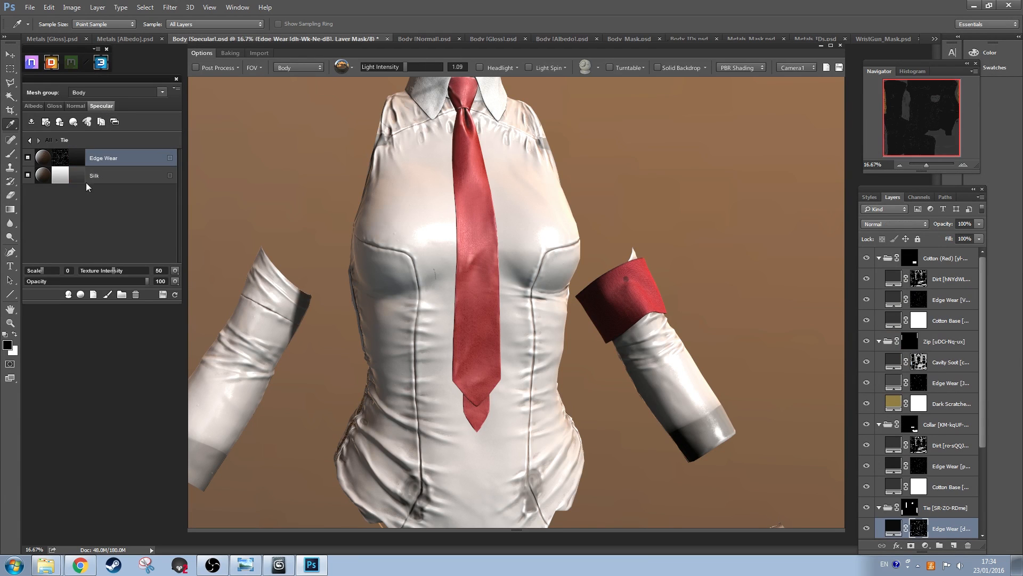
click(55, 105)
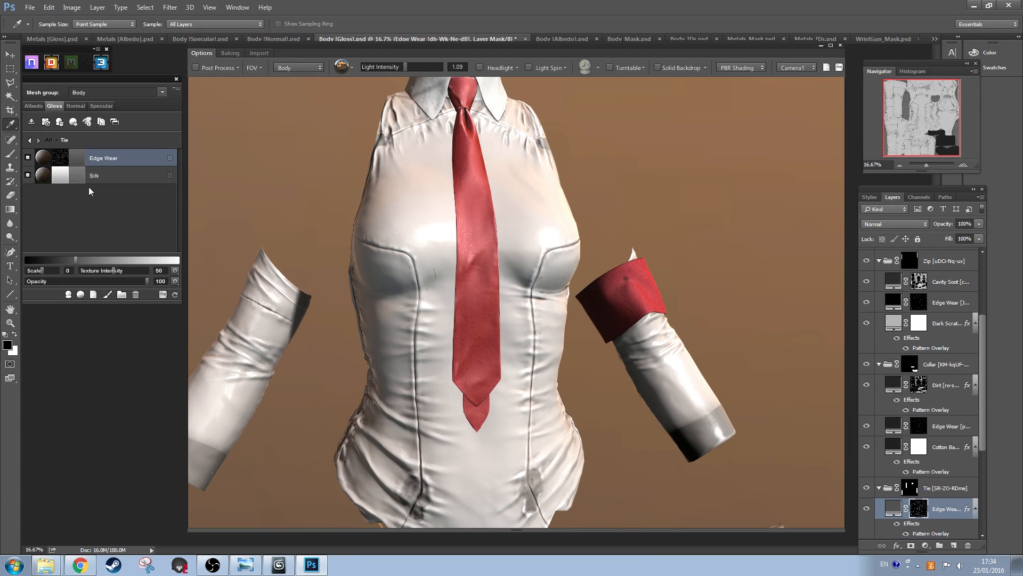
drag(72, 261, 43, 261)
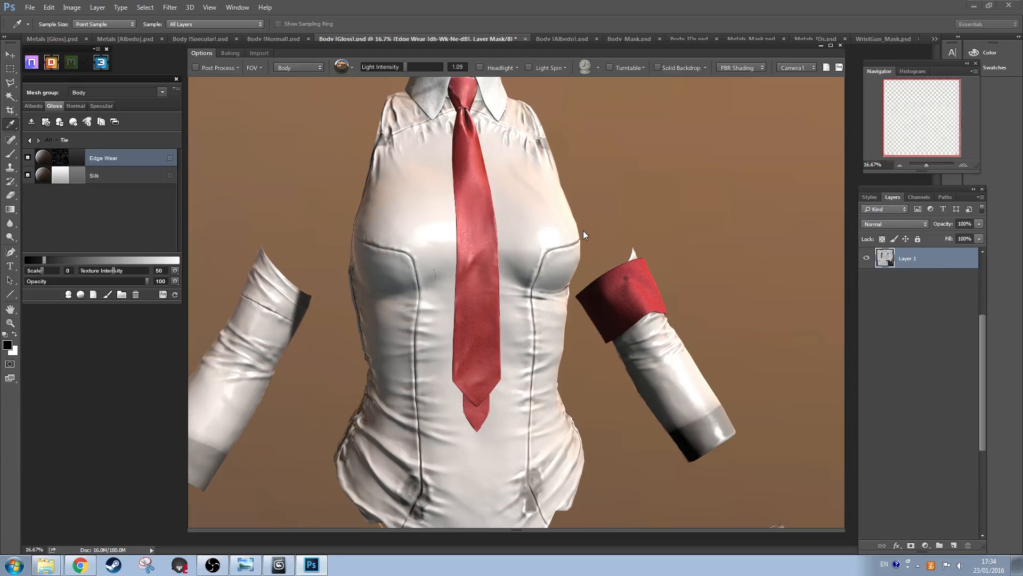
scroll(606, 292, up, 4)
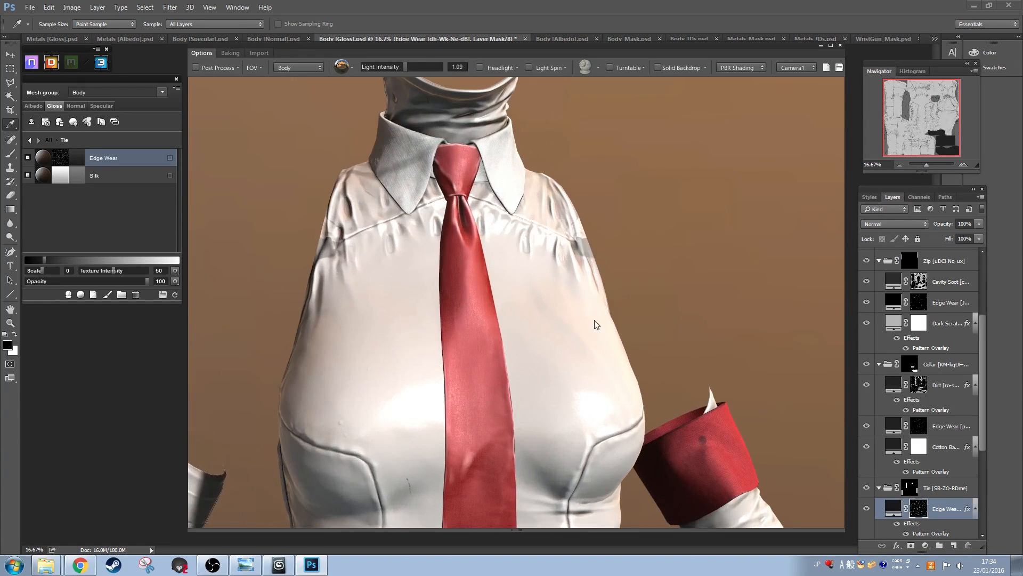
mouse_move(608, 251)
mouse_down()
mouse_move(633, 278)
mouse_move(623, 264)
mouse_move(602, 267)
mouse_up()
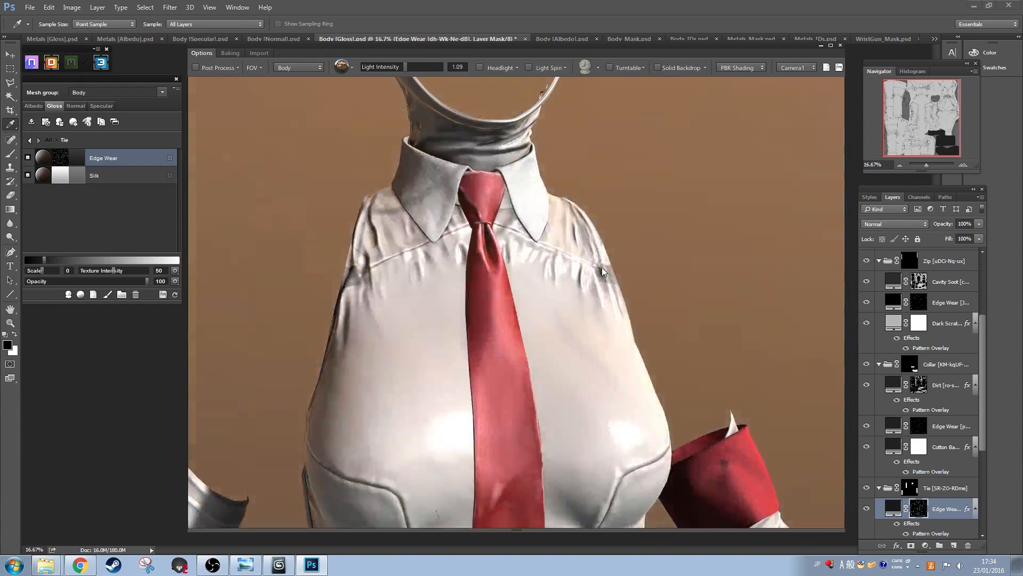
Step: Set the tie's Edge Wear albedo to scale -1, texture intensity 86 and opacity 75
click(38, 106)
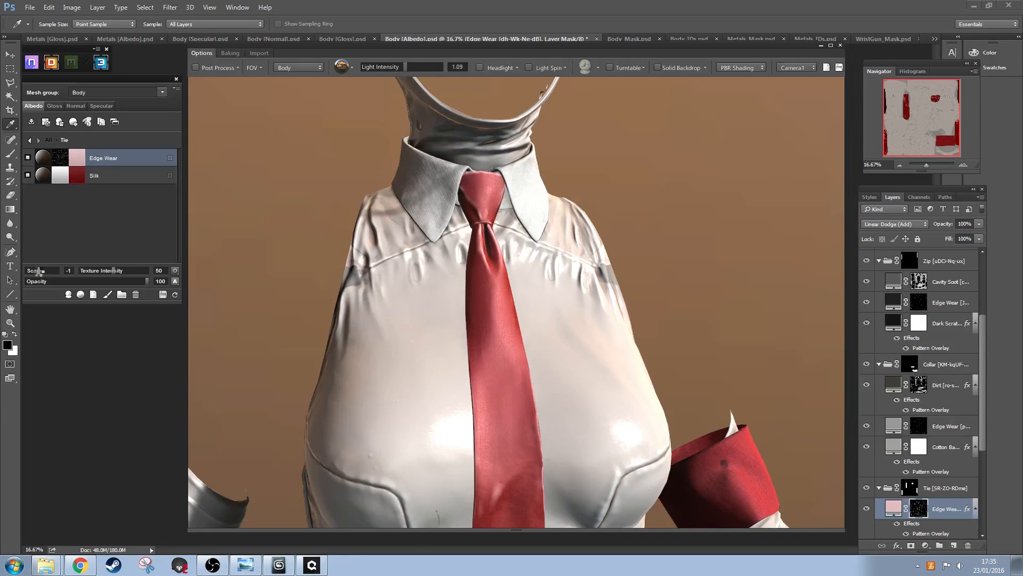
click(105, 178)
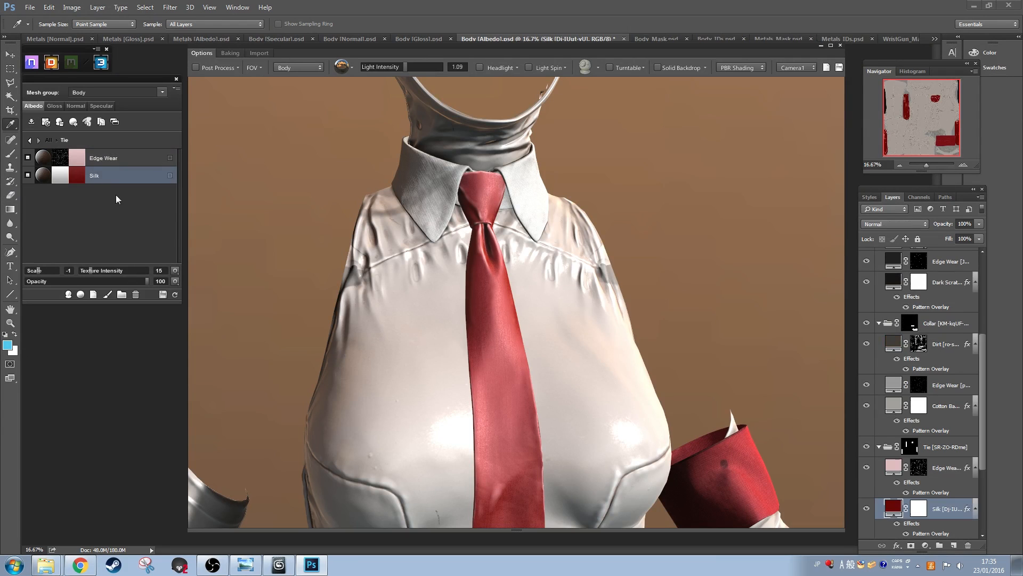
click(106, 158)
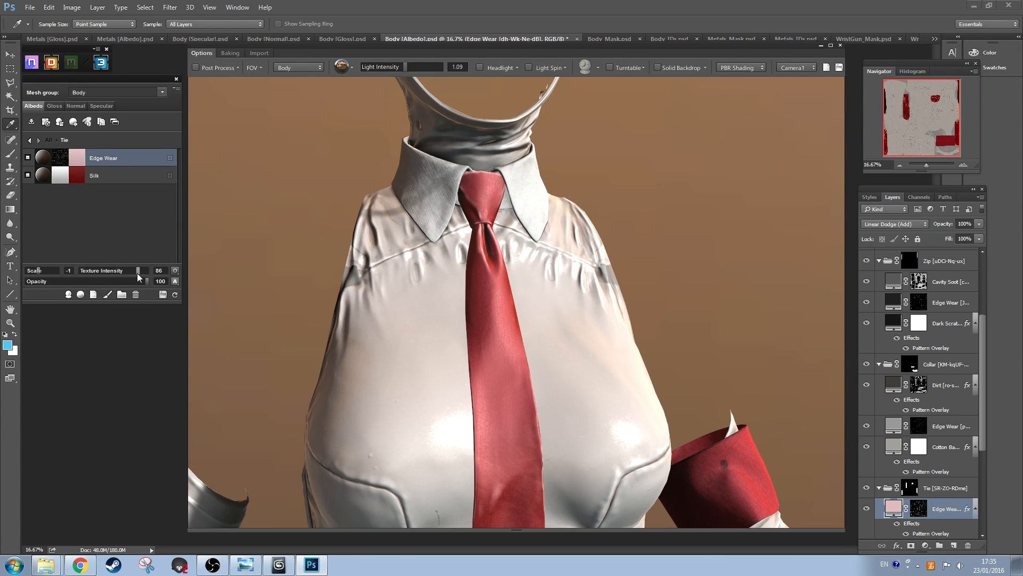
drag(145, 281, 117, 282)
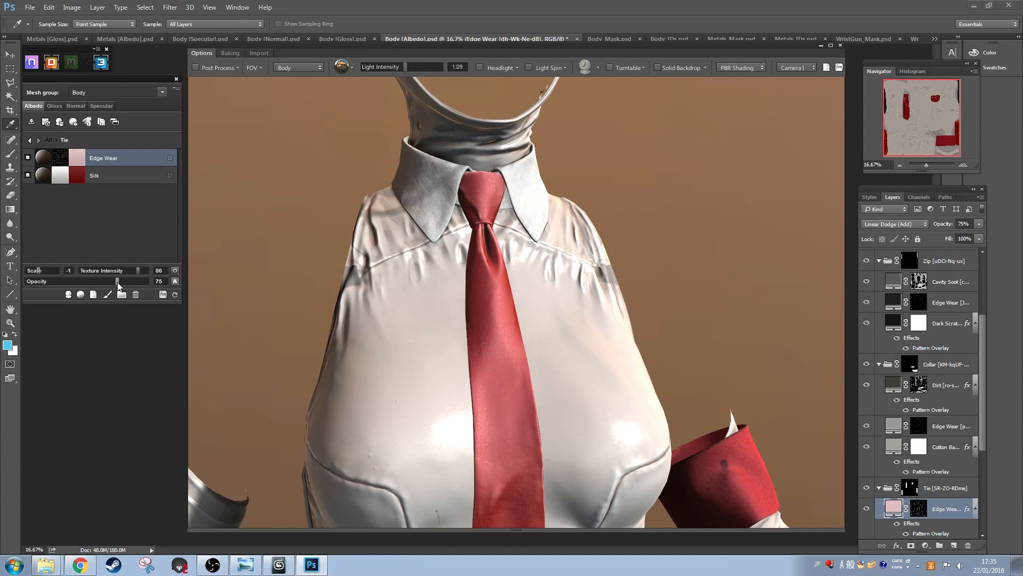
drag(533, 395, 520, 285)
Step: Change the albedo colour of the collar's Cotton Base layer to the warm grey a69e95
click(31, 140)
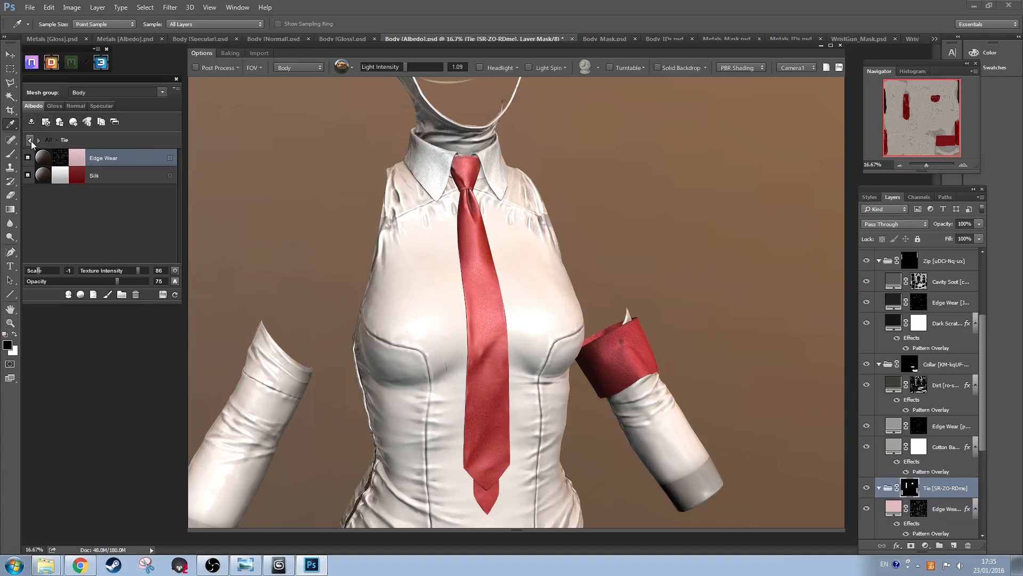
click(42, 193)
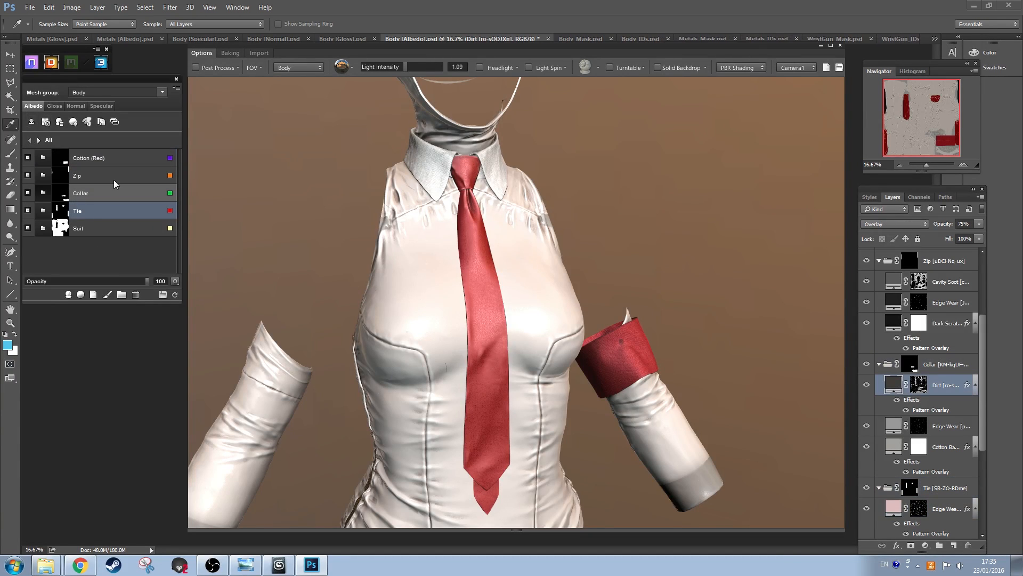
click(78, 194)
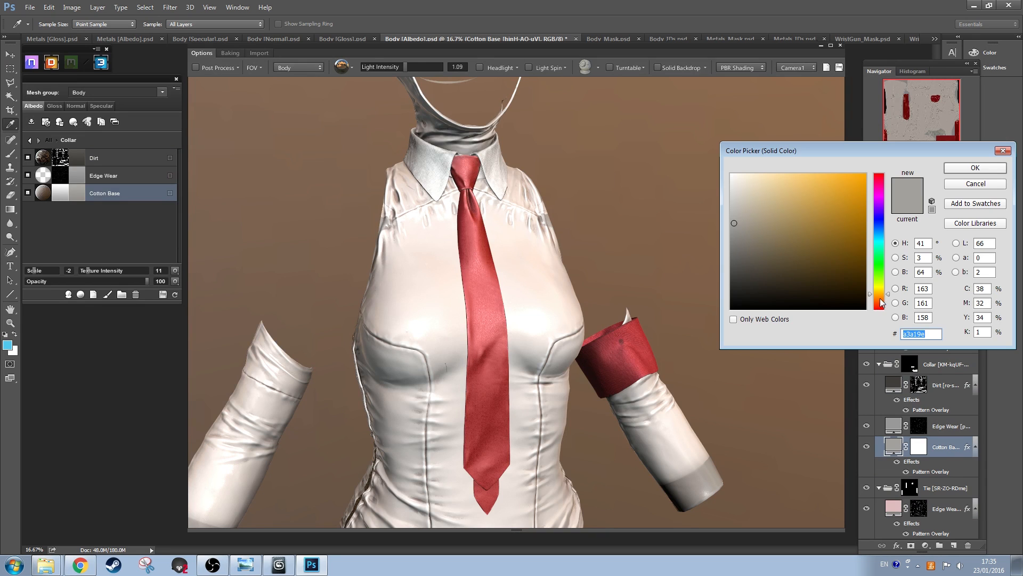
drag(880, 299, 877, 297)
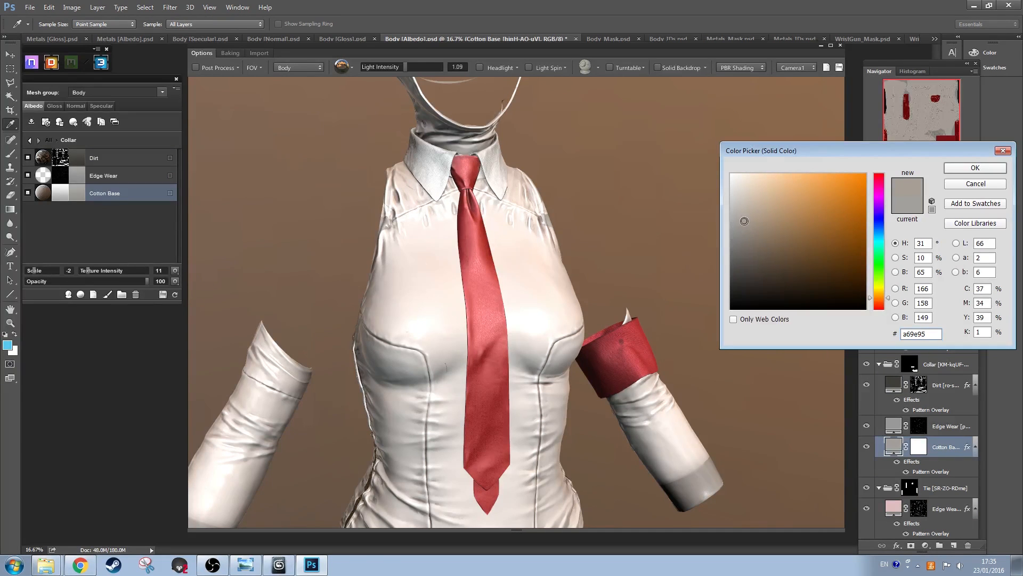
click(952, 171)
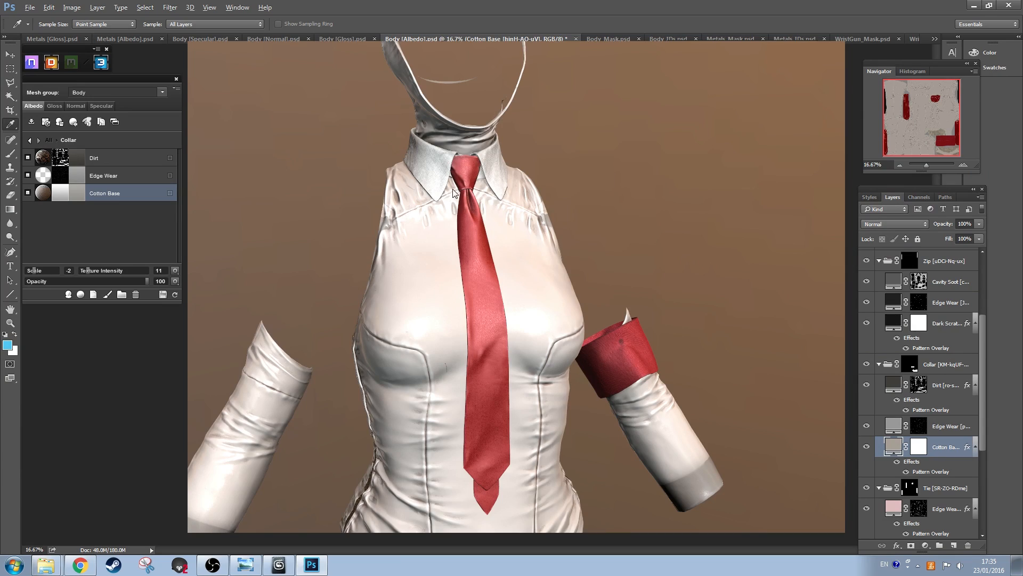
Step: Reduce the Texture influence in the collar's Edge Wear mask to just under 40 and blend the layer as Linear Dodge (Add) at 74 opacity
drag(453, 189, 604, 286)
scroll(470, 210, up, 2)
scroll(472, 257, up, 4)
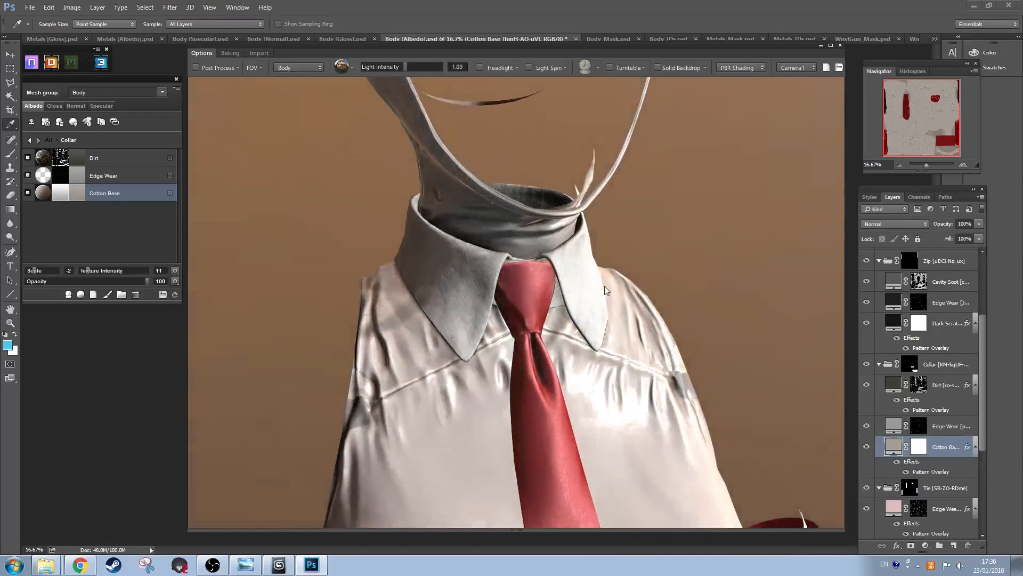
click(113, 179)
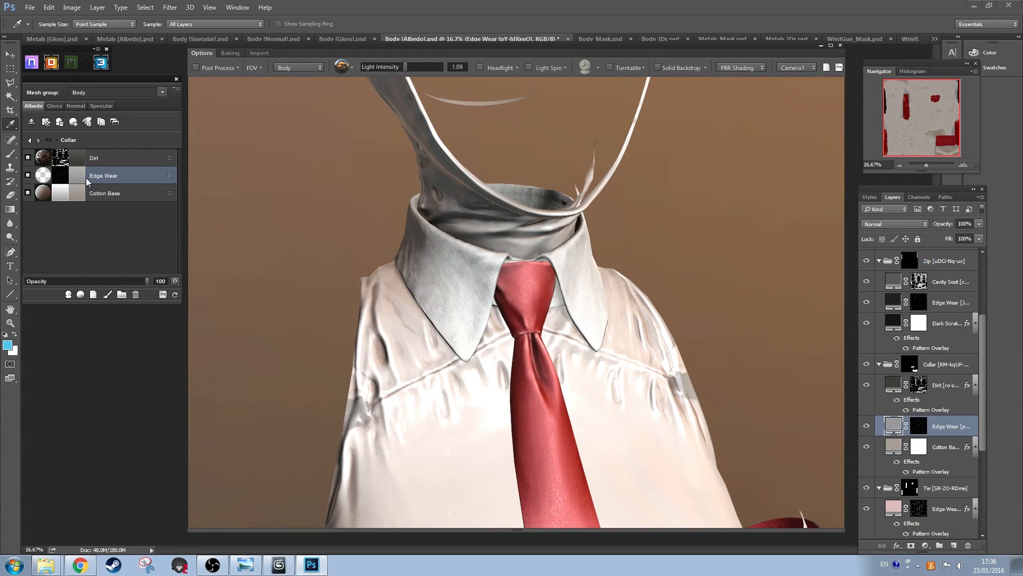
click(453, 324)
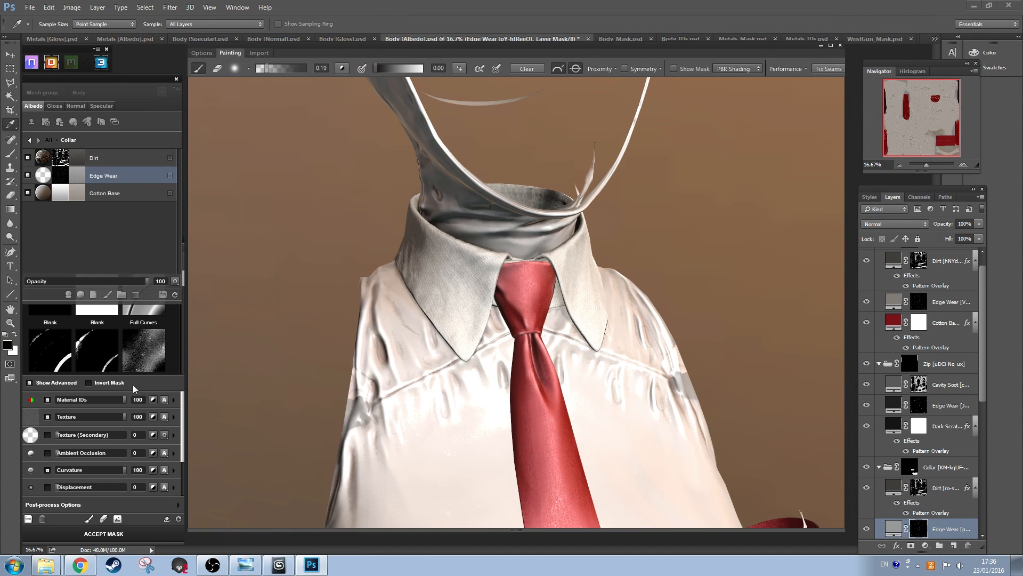
click(673, 68)
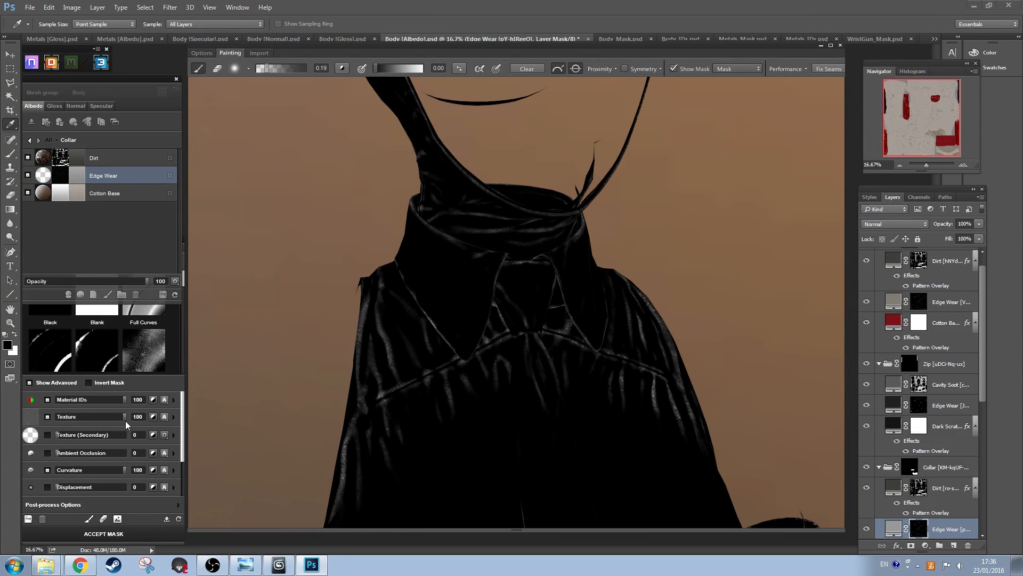
drag(124, 418, 93, 421)
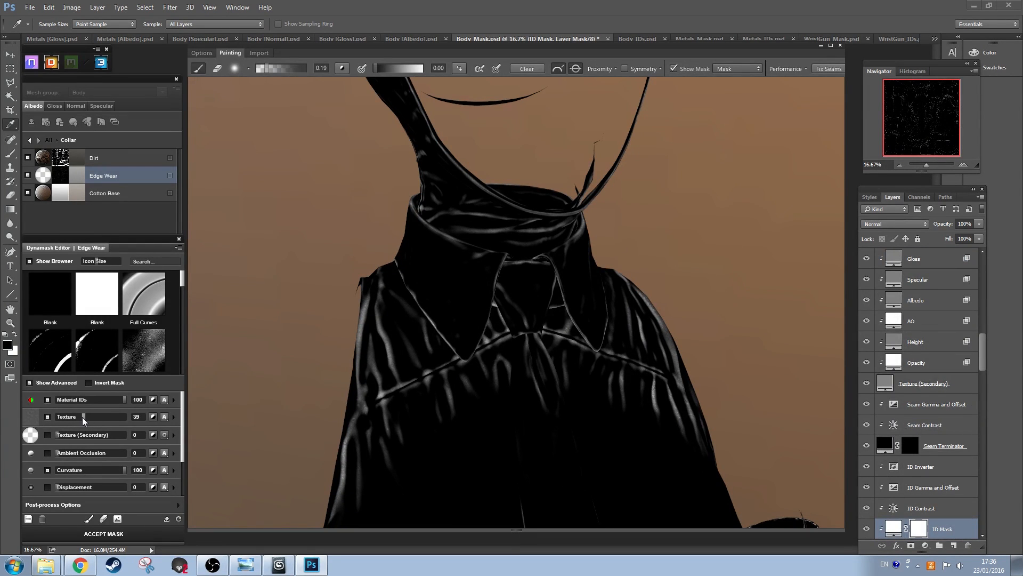
drag(83, 420, 80, 421)
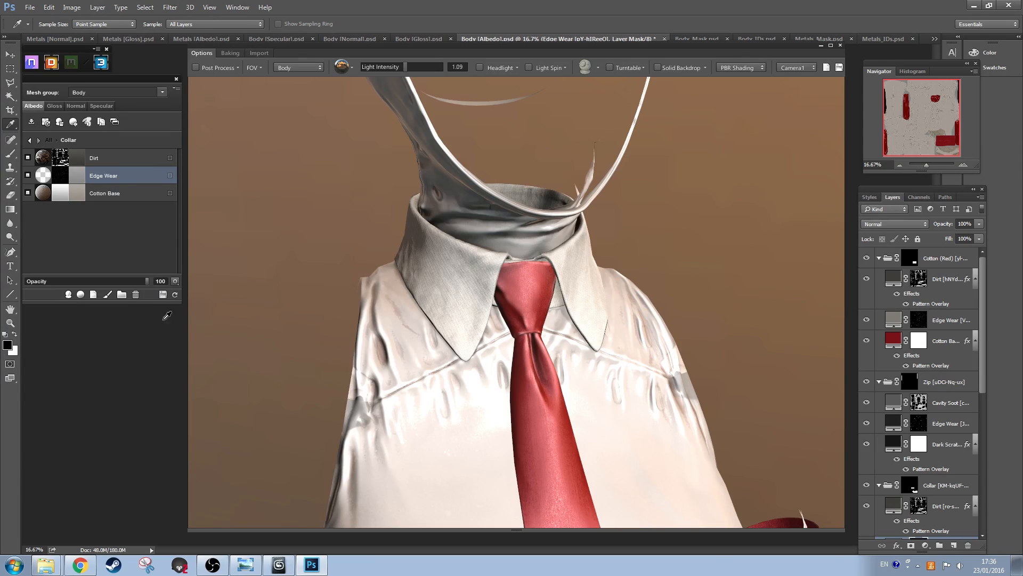
click(174, 283)
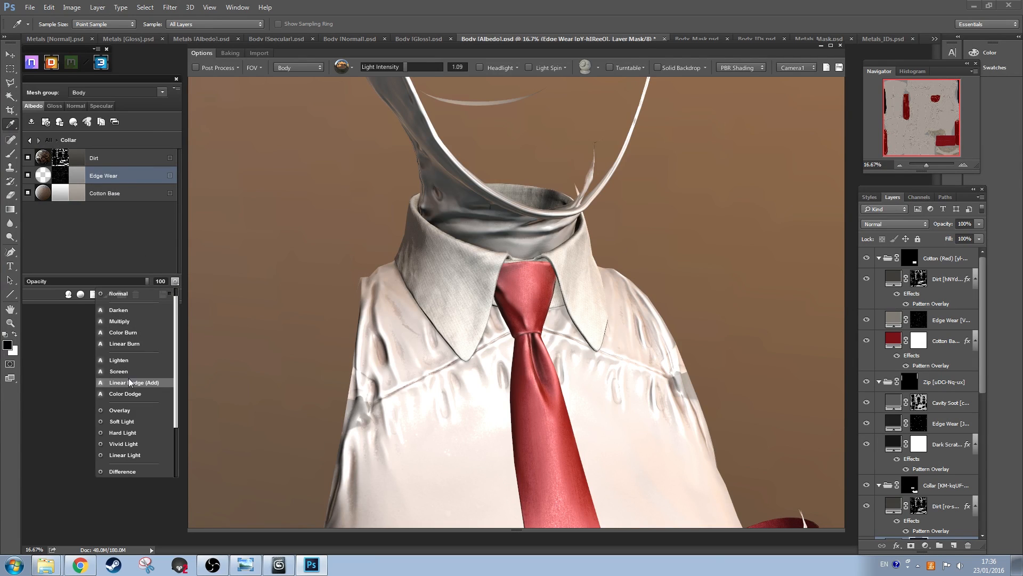
key(Return)
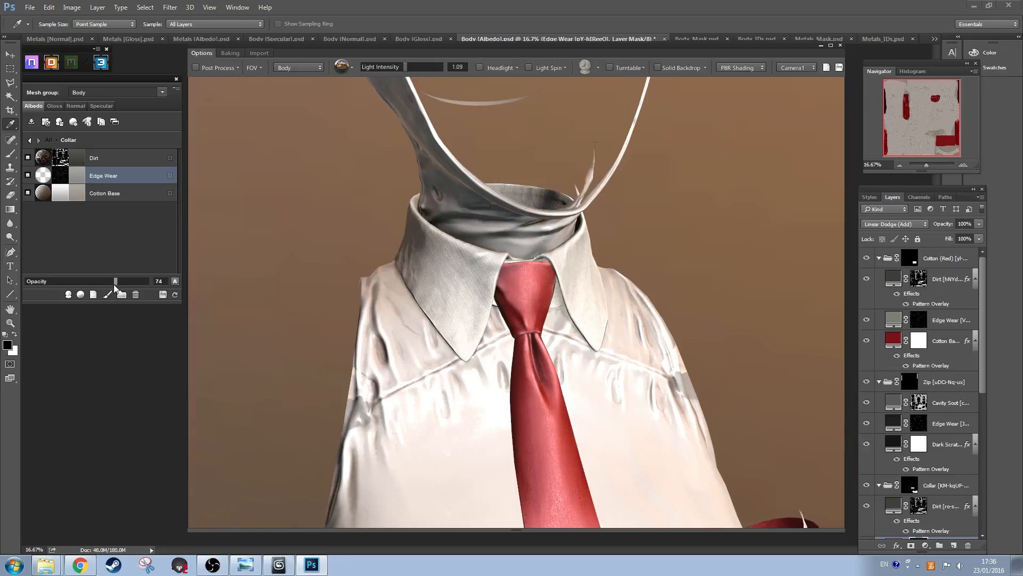
Step: Fine-tune the albedo colour of the collar's Cotton Base to a light warm grey and check the collar against the suit
click(60, 197)
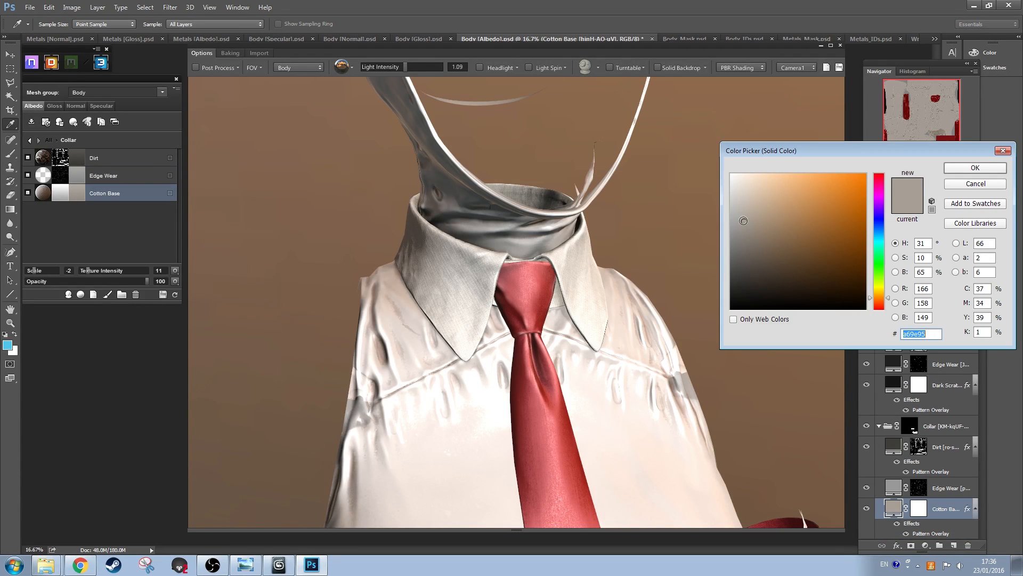
click(962, 170)
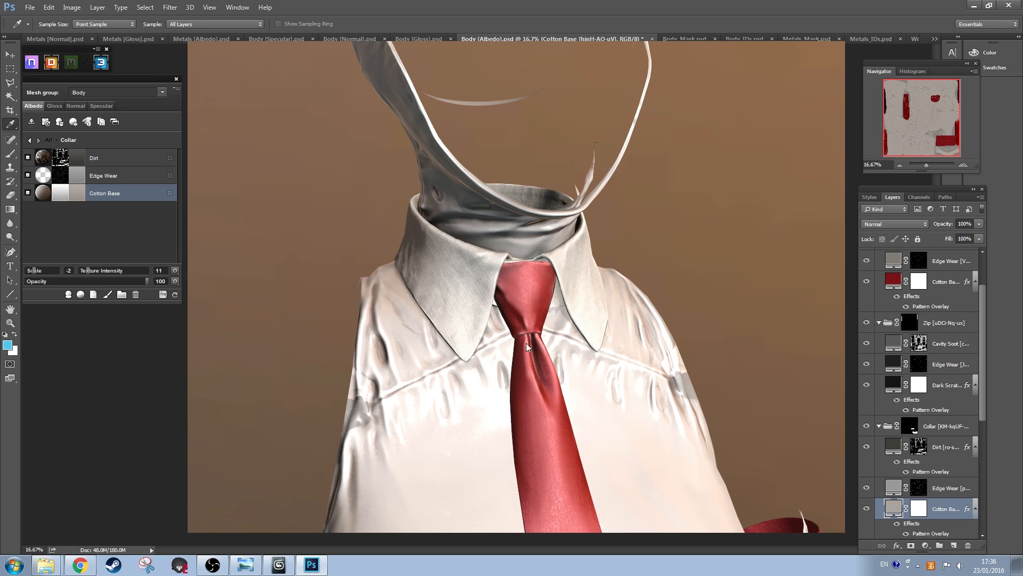
click(526, 343)
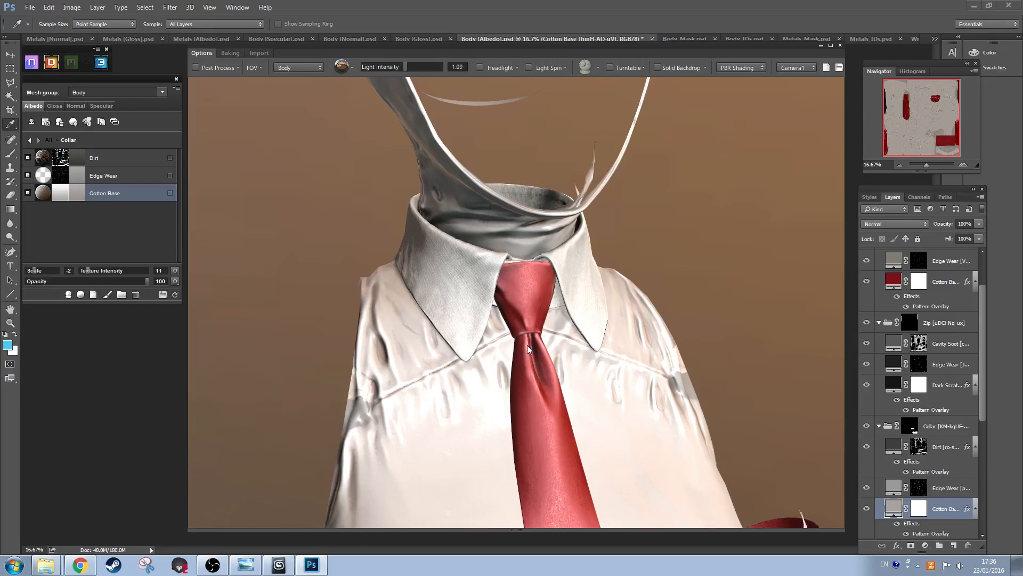
drag(526, 344, 539, 324)
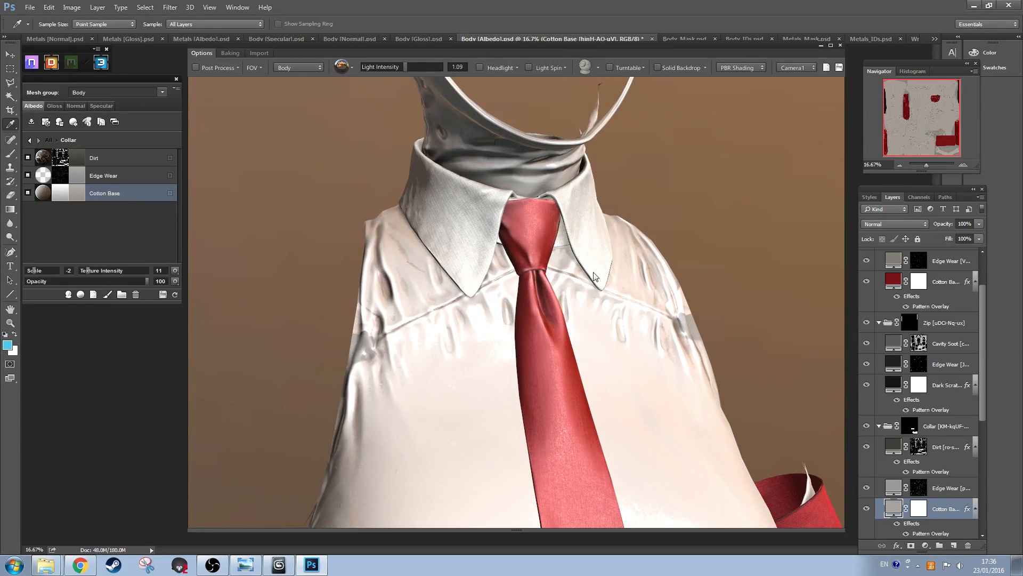
click(594, 273)
drag(741, 222, 743, 224)
key(Return)
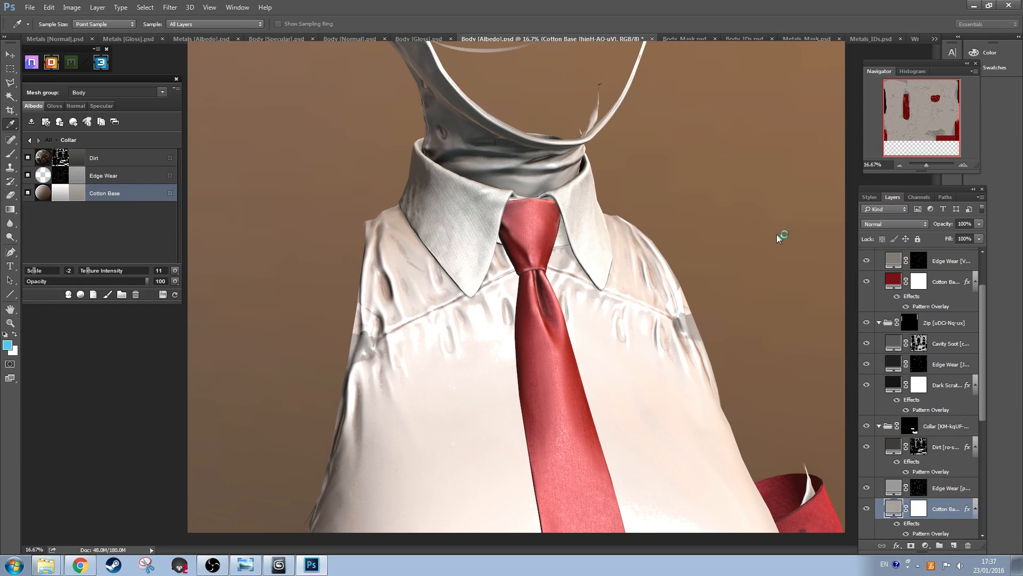
click(542, 298)
scroll(549, 292, down, 5)
scroll(536, 274, up, 5)
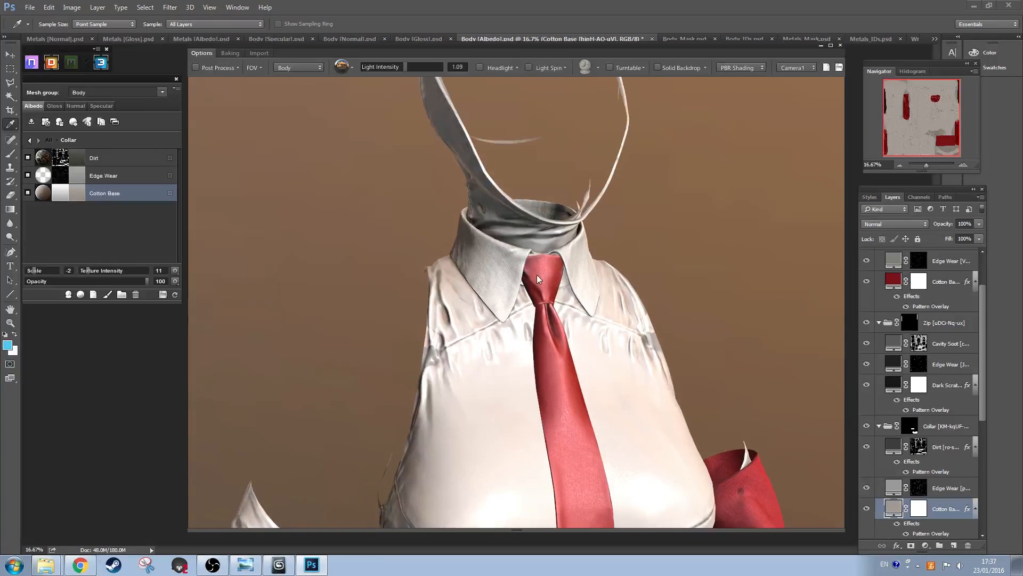
Step: Refine the collar's Dirt mask to tightness 32 and contrast 37 while previewing it on the model, and accept the mask
click(72, 158)
key(Return)
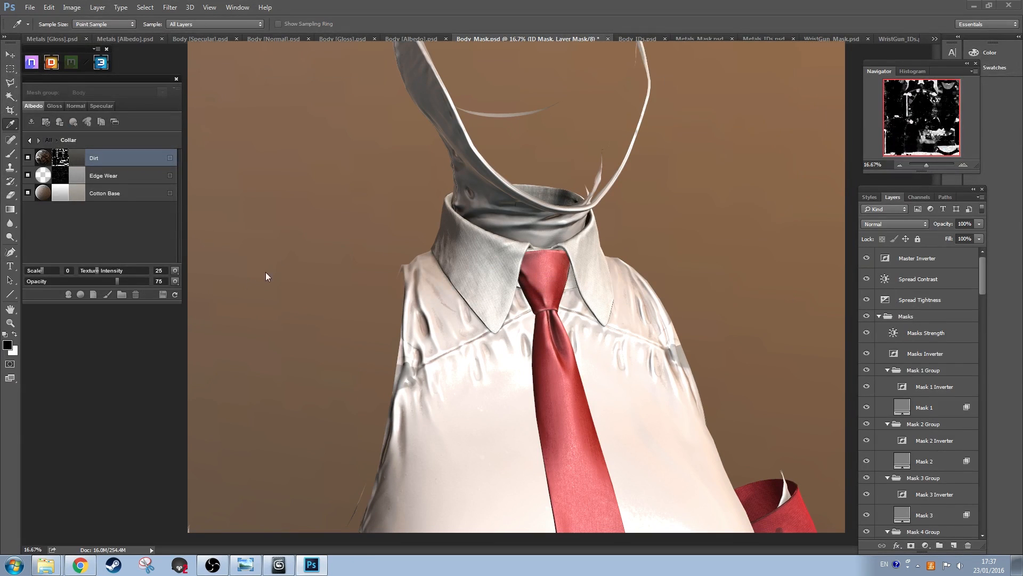
click(674, 69)
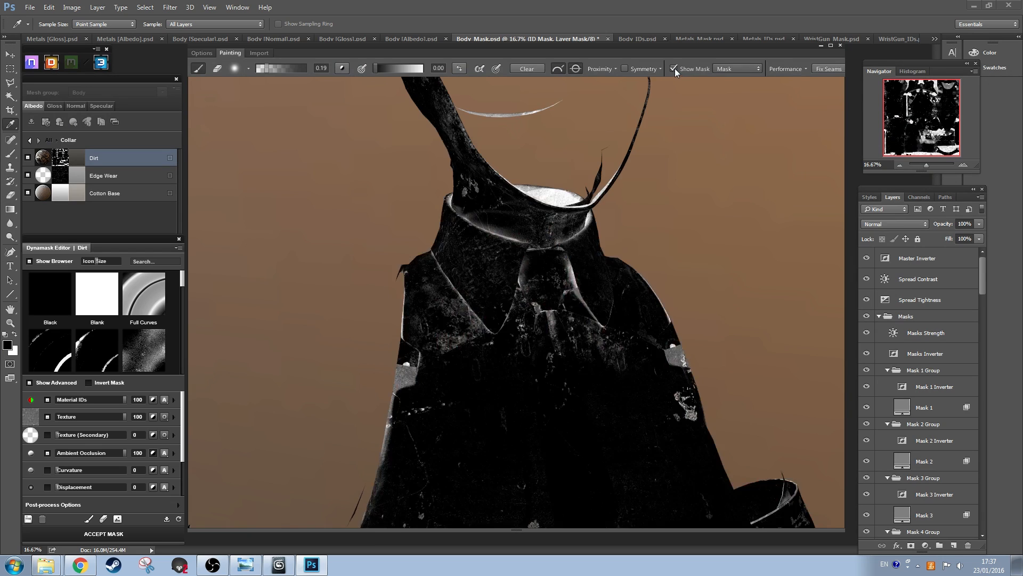
click(178, 504)
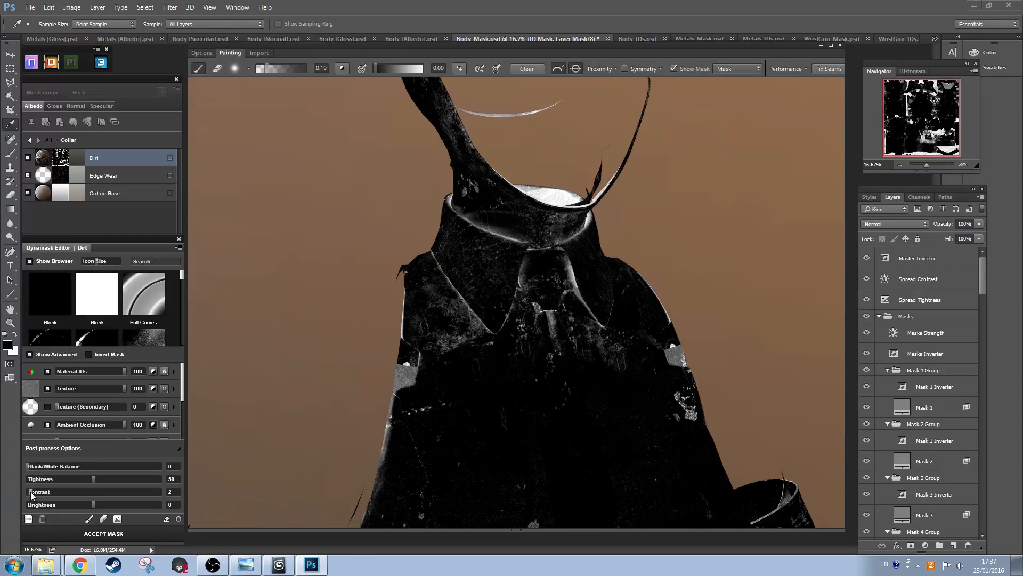
drag(31, 491, 64, 491)
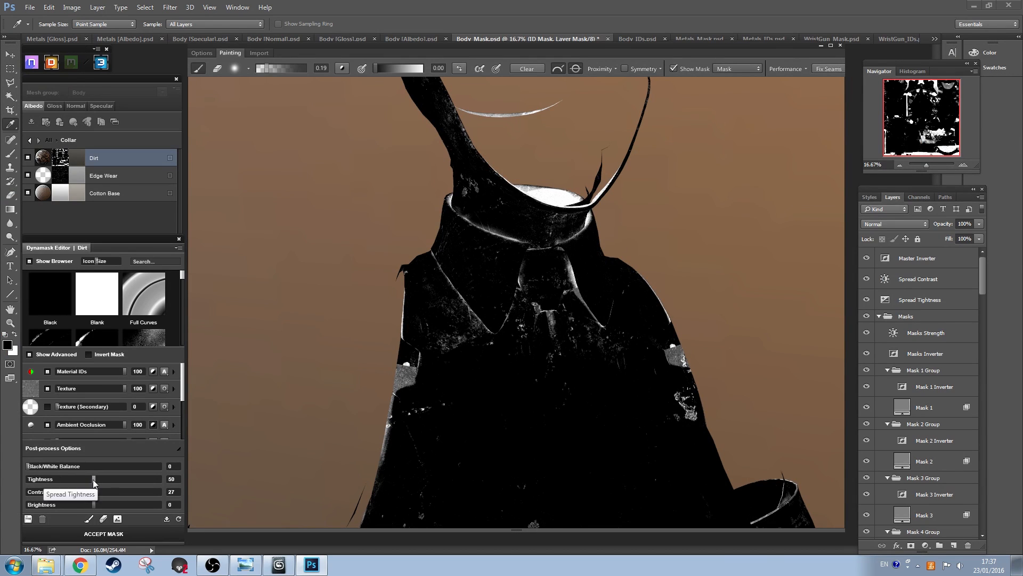
drag(94, 483, 80, 479)
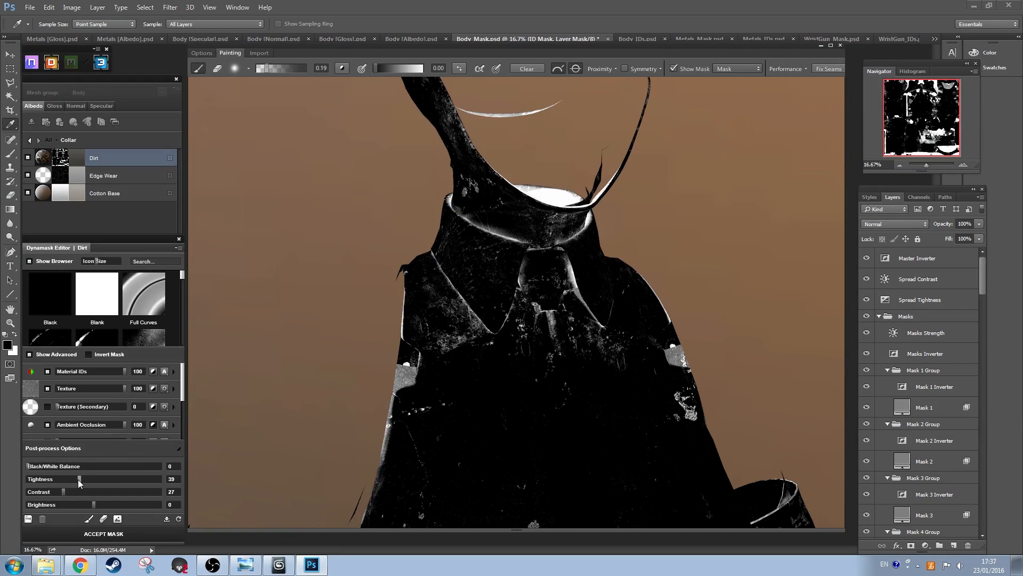
drag(73, 480, 68, 480)
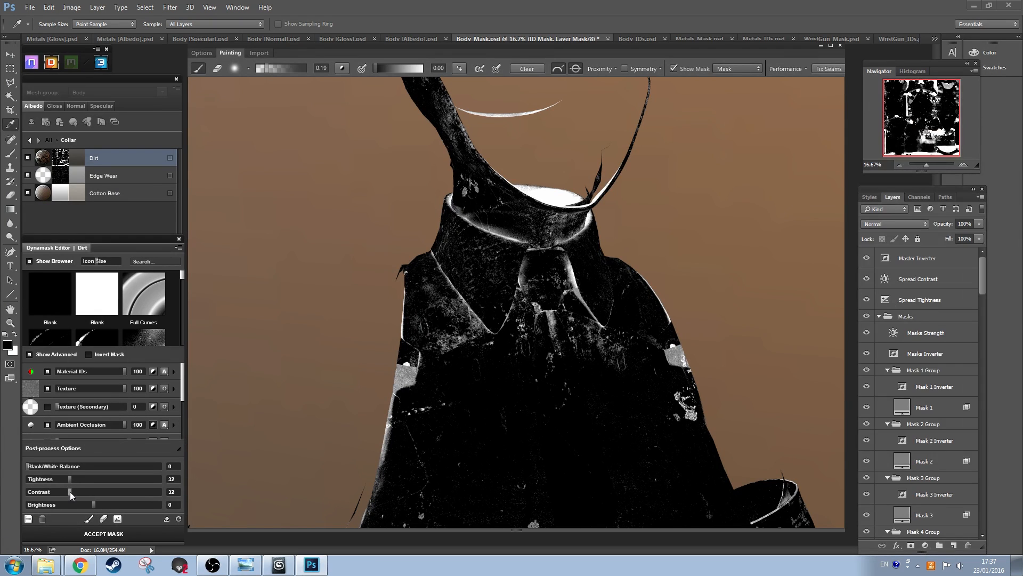
click(75, 493)
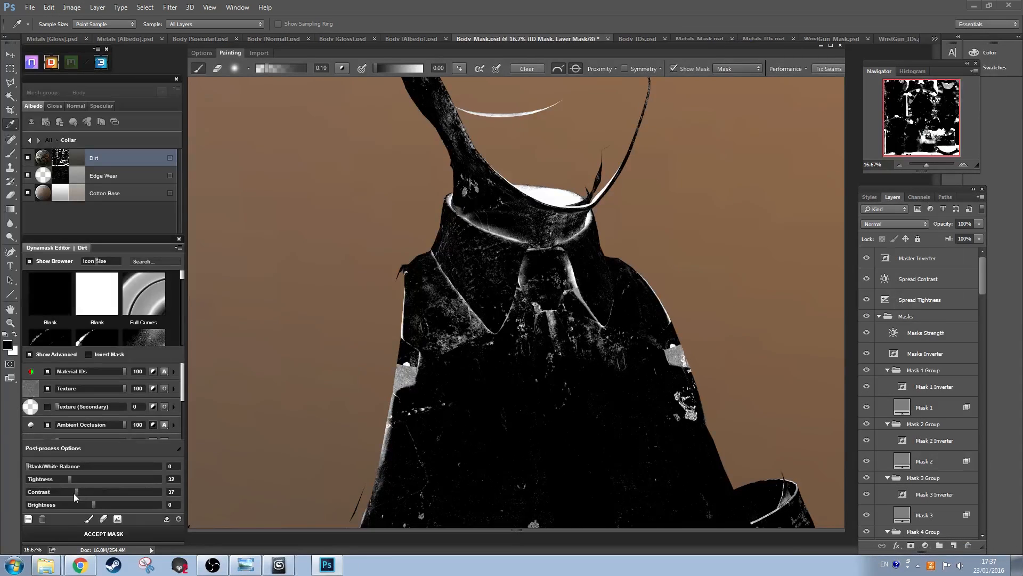
click(114, 533)
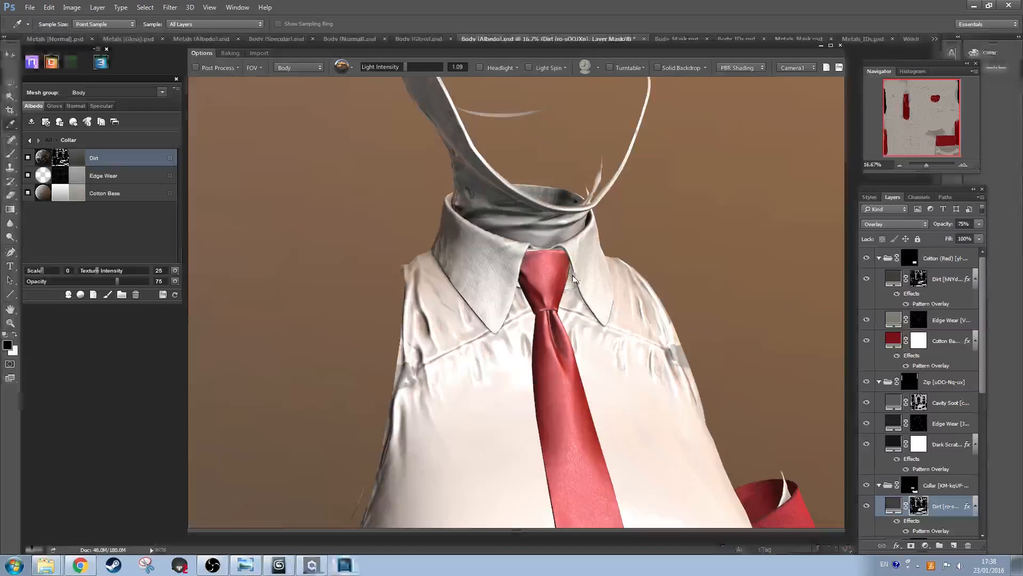
Step: Set the collar's Dirt opacity to 91 and paint out the heavy dirt patch on the back of the collar in its mask
drag(117, 281, 137, 281)
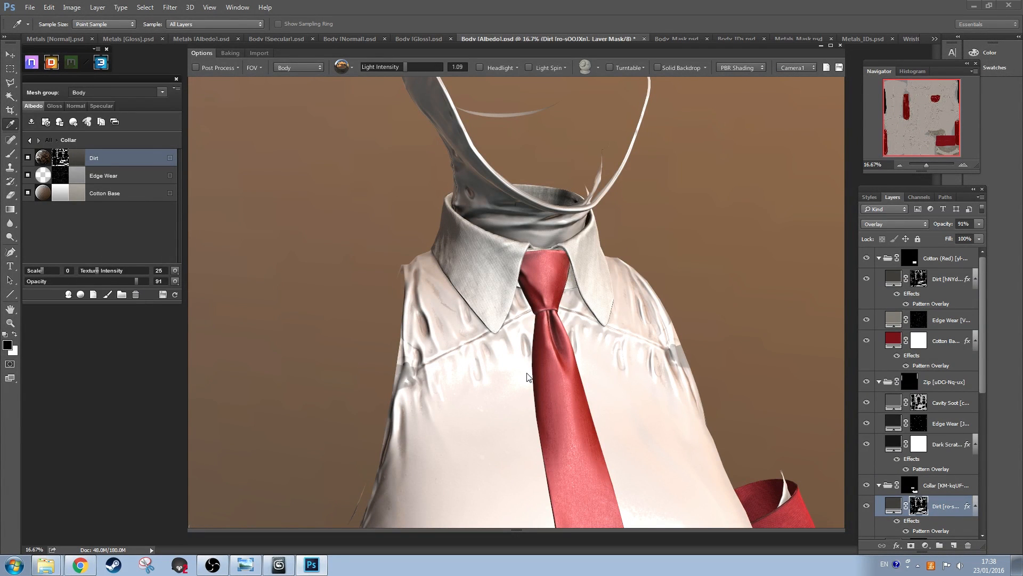
drag(498, 293, 470, 282)
click(61, 158)
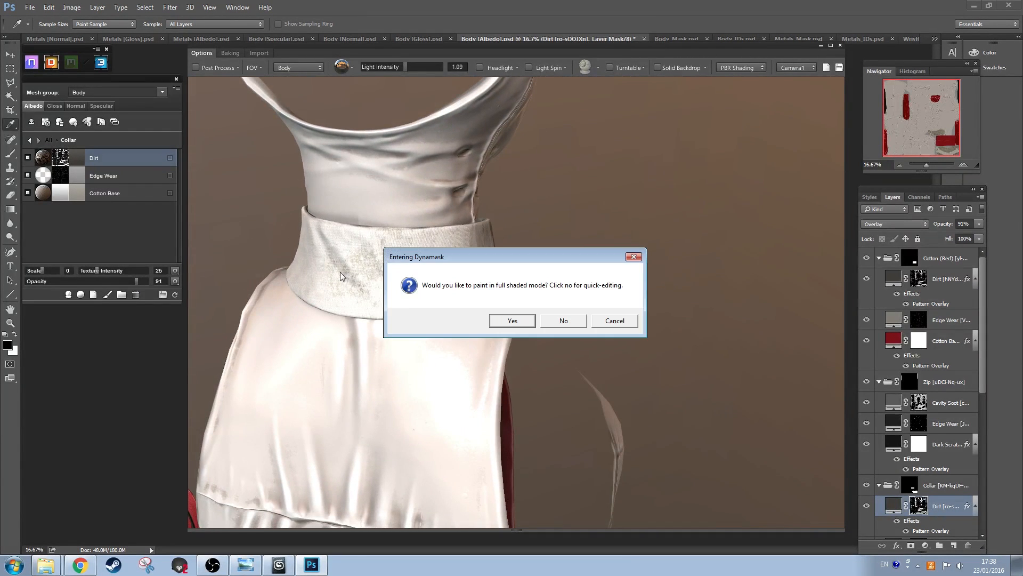
click(512, 320)
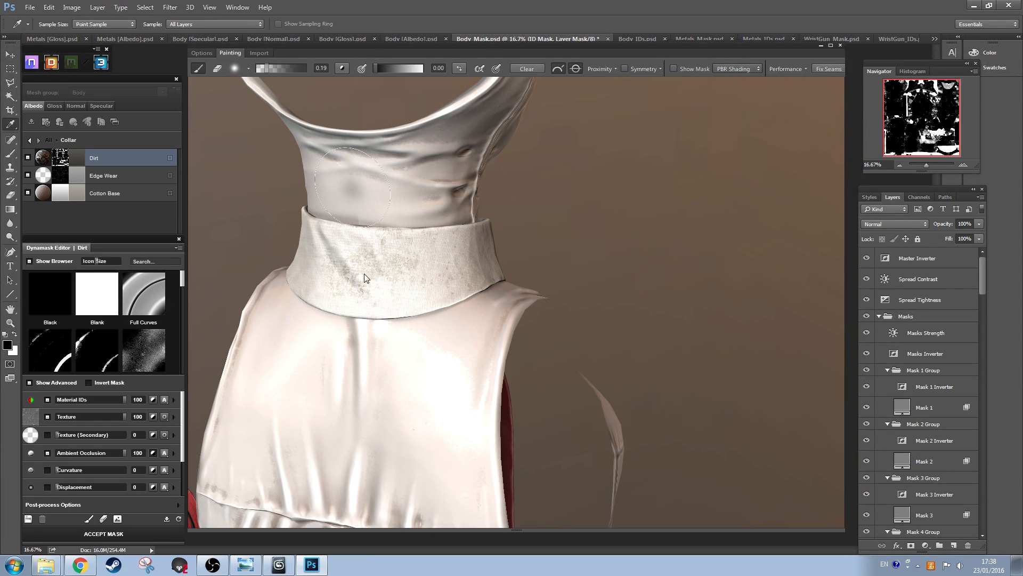
mouse_move(356, 279)
mouse_down()
mouse_move(395, 263)
mouse_move(361, 266)
mouse_up()
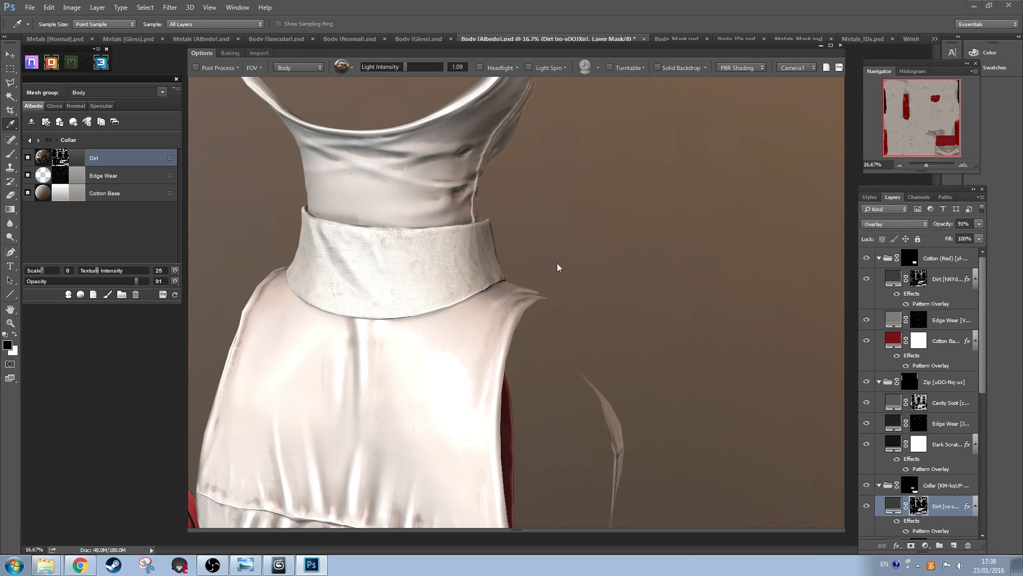
Step: Add a colour fill layer above the tie's Edge Wear and set its albedo colour to dark brown 362a23
drag(555, 274, 516, 355)
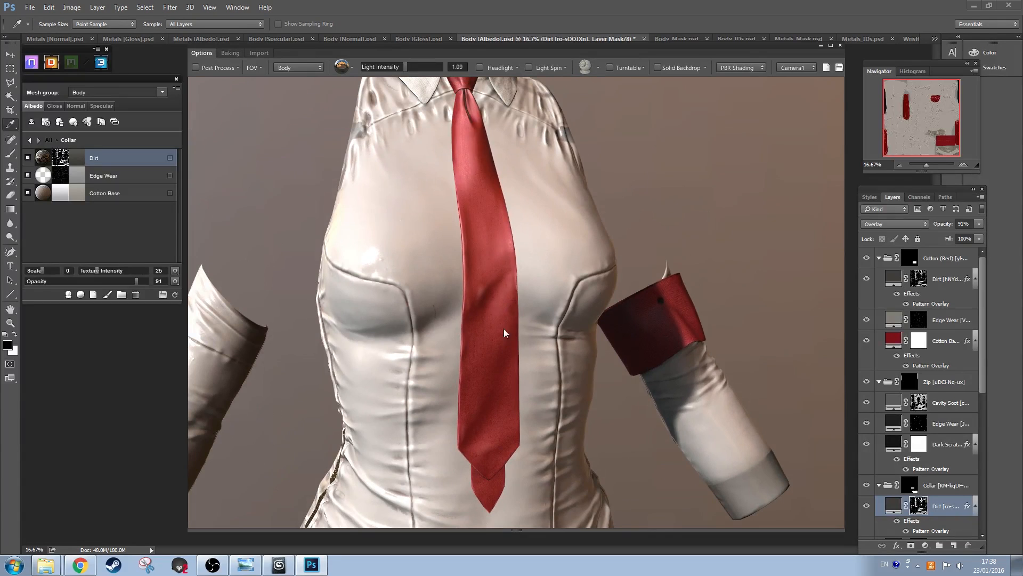
click(30, 141)
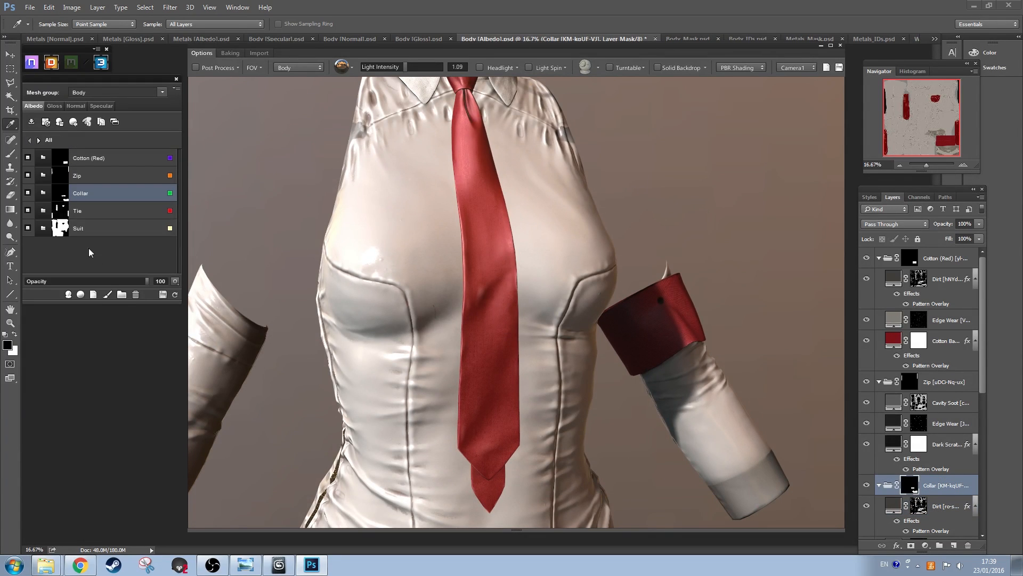
double_click(37, 212)
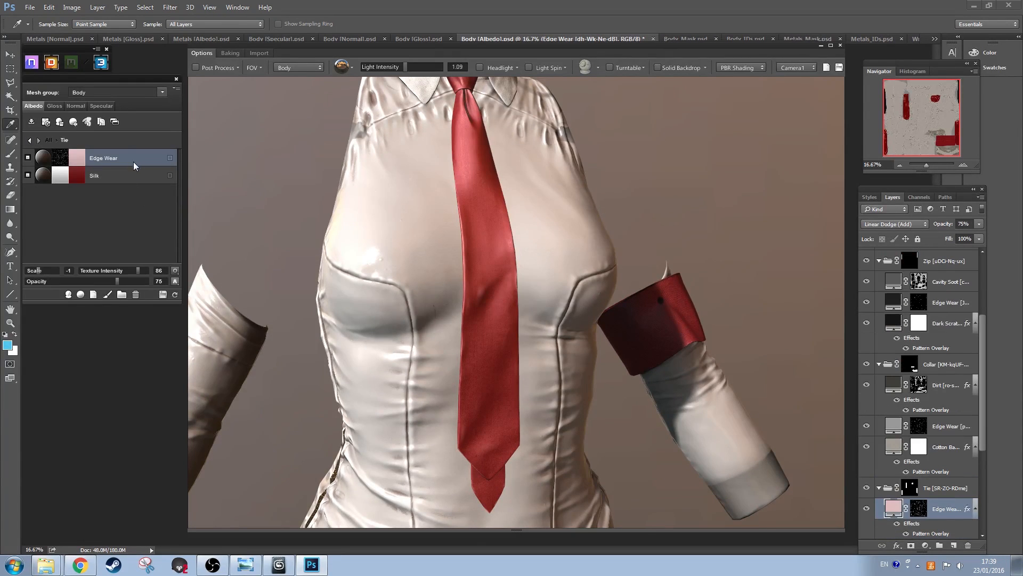
click(94, 294)
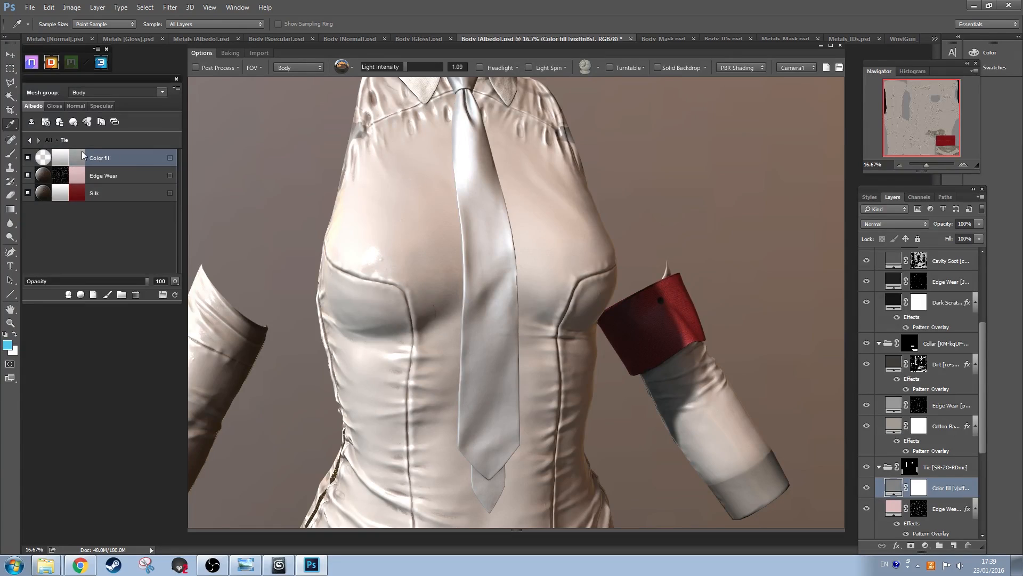
click(81, 152)
click(778, 280)
click(879, 301)
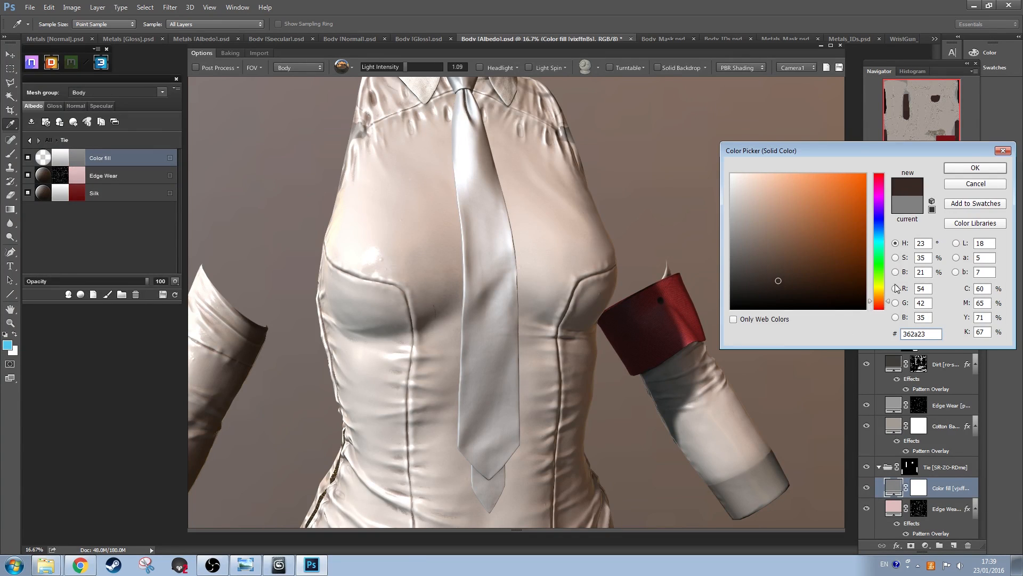
click(971, 169)
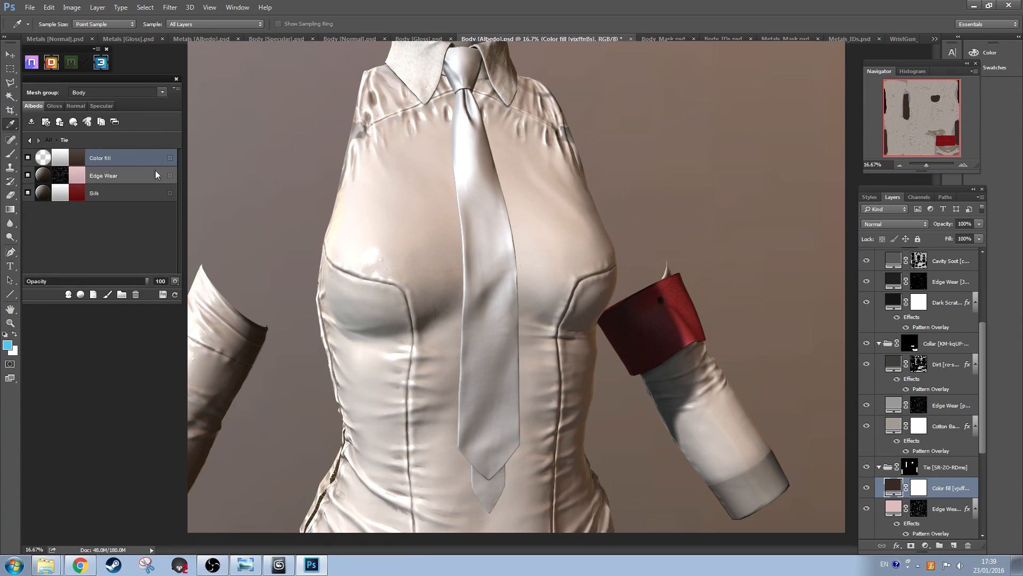
Step: Open the mask of the tie's colour fill for painting in full shaded mode, try the Dirt preset and preview the mask on the model
click(101, 106)
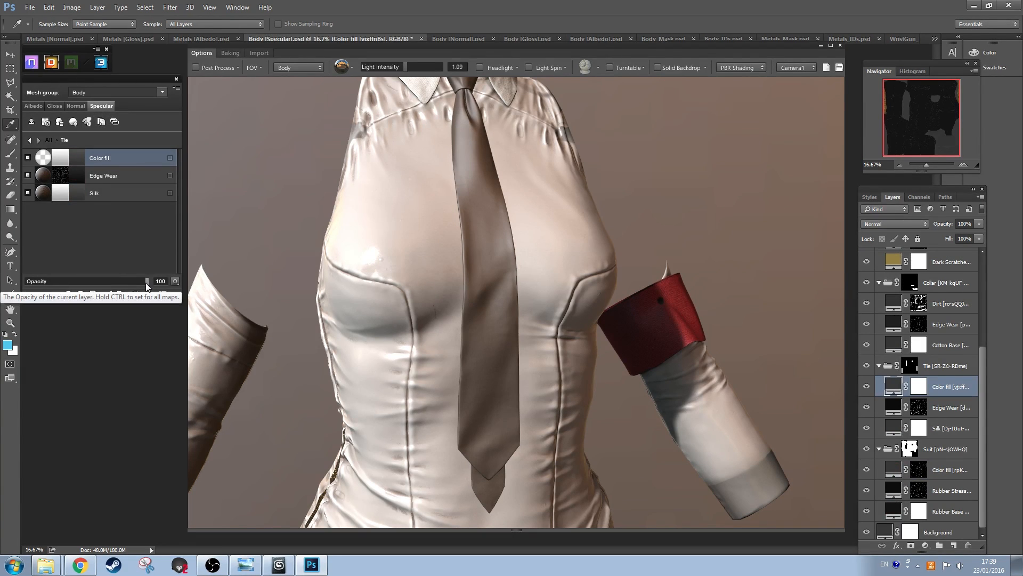
click(75, 105)
click(33, 105)
click(61, 158)
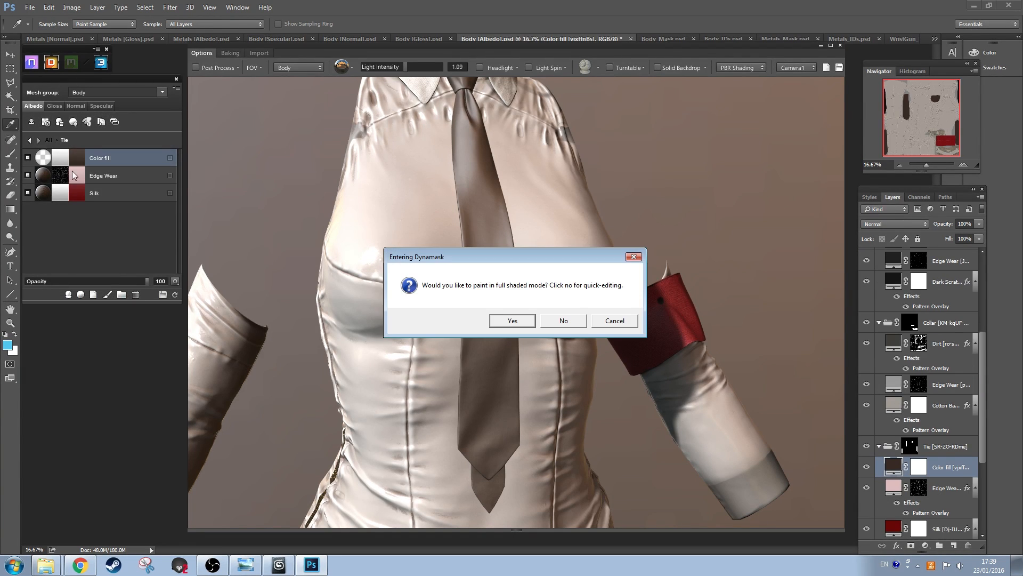
key(Return)
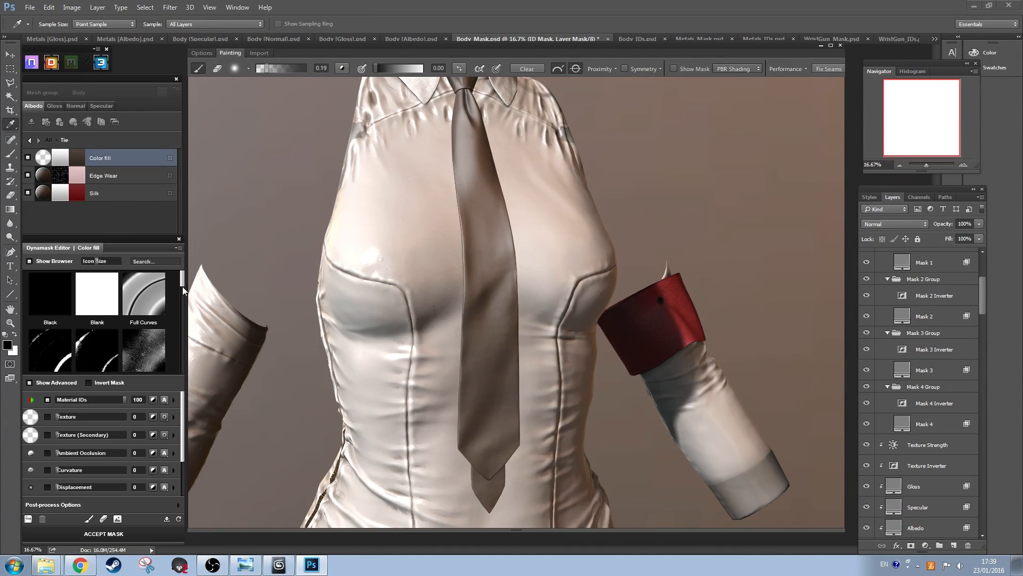
click(72, 296)
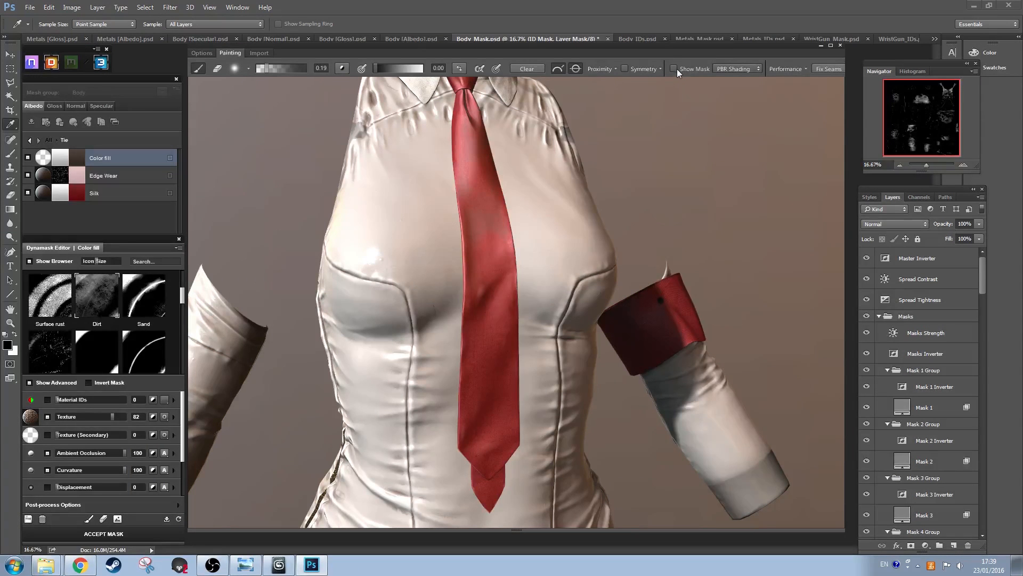
click(677, 68)
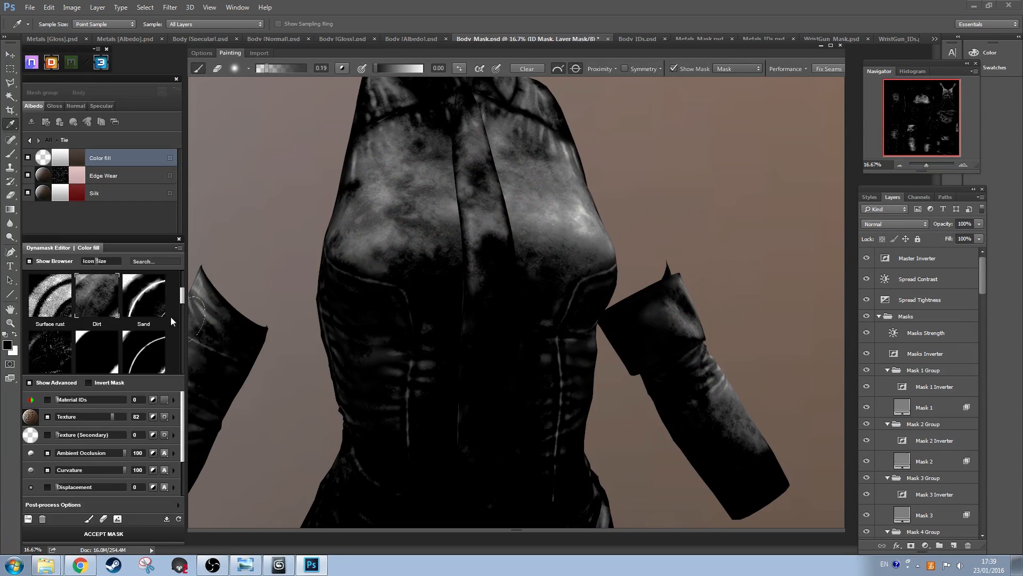
Step: Try the Sandy Dirt preset on the tie's colour fill mask and replace it with the Stains preset
drag(183, 302, 182, 304)
click(56, 304)
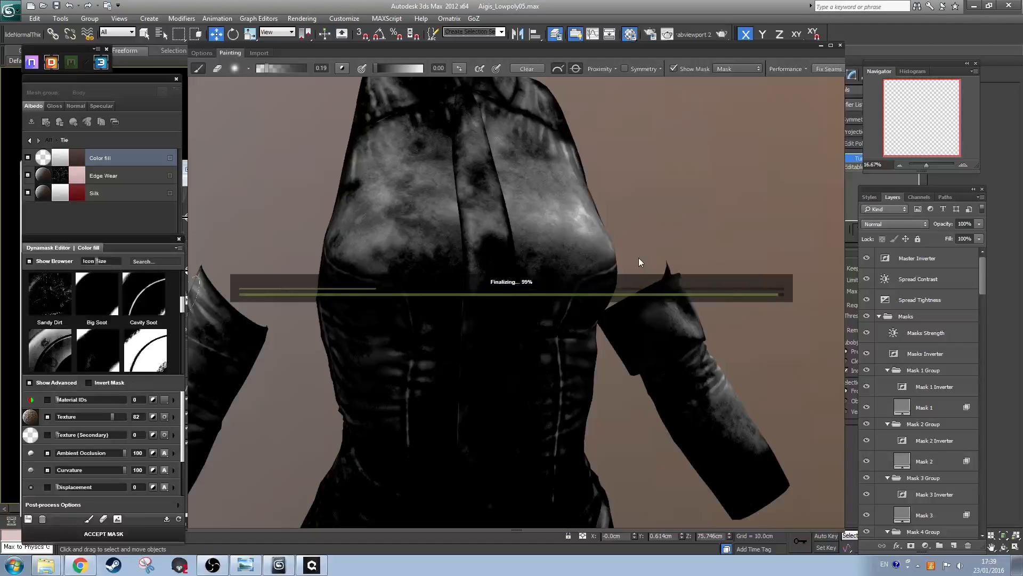
mouse_move(184, 305)
mouse_down()
mouse_move(174, 370)
mouse_move(178, 319)
mouse_up()
click(158, 320)
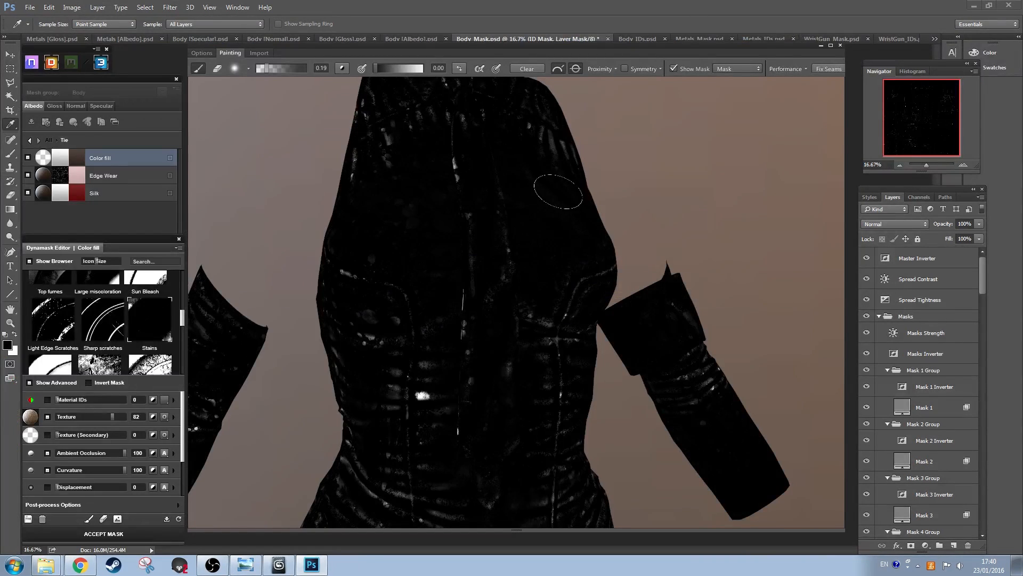
Step: Set the stain mask's post-process contrast to 10 and tightness to 34, and accept the mask
drag(183, 461, 176, 491)
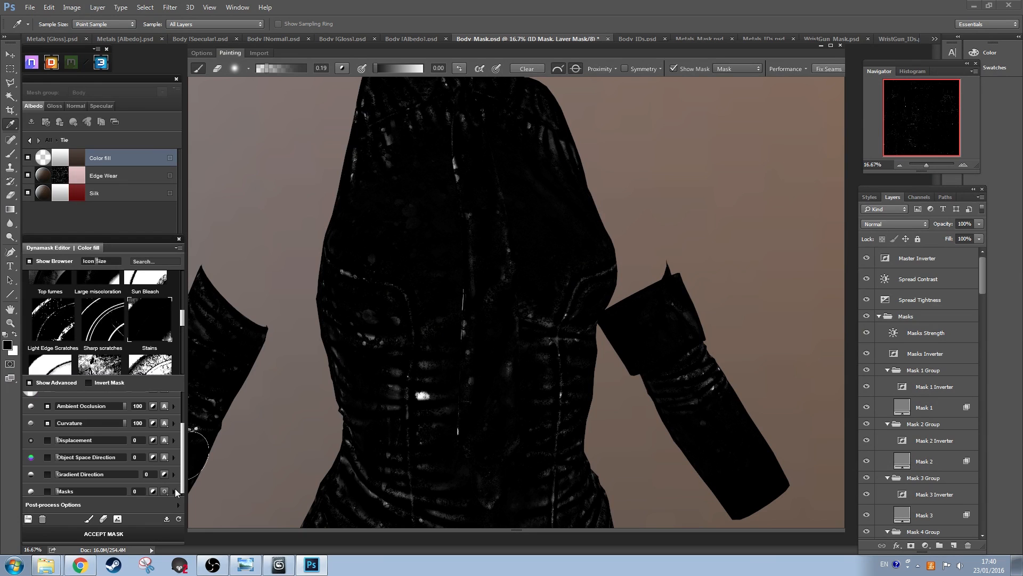
click(172, 489)
click(178, 504)
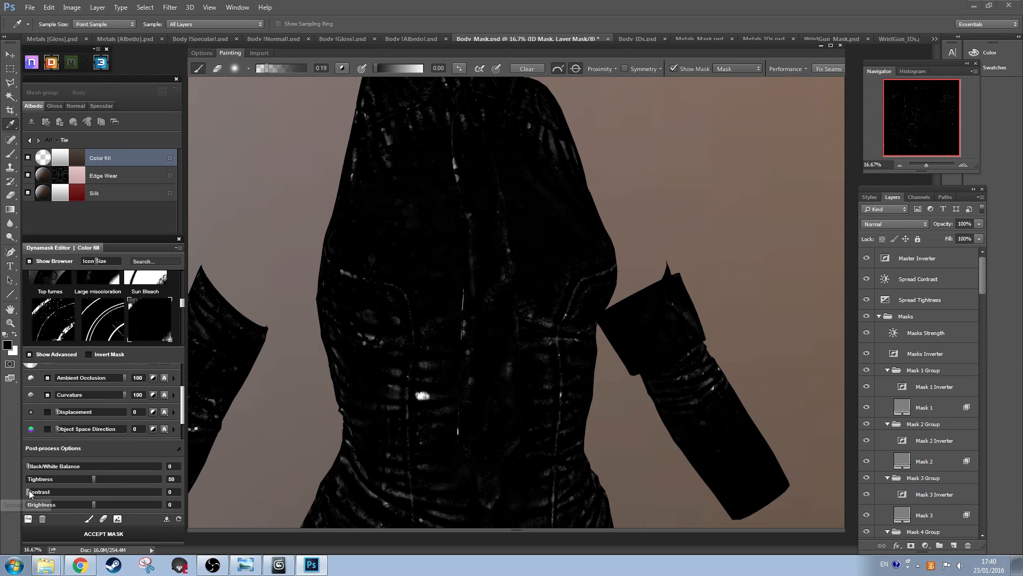
drag(29, 490, 42, 491)
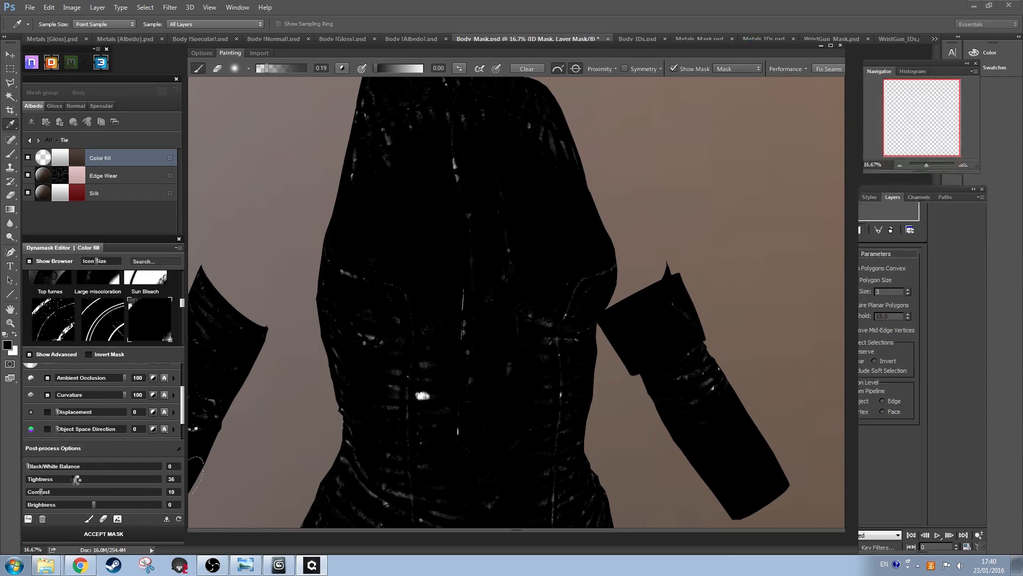
drag(70, 480, 69, 481)
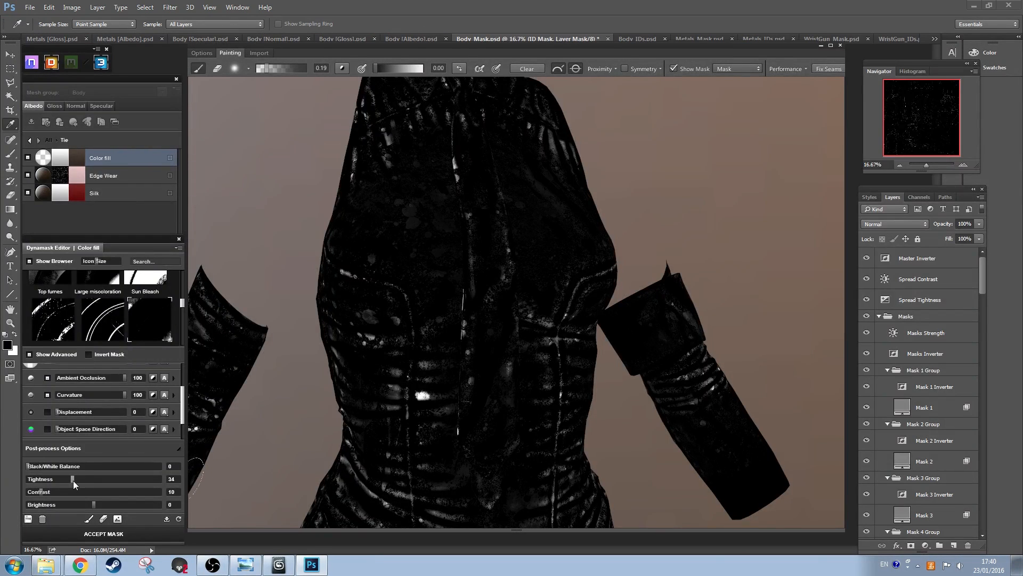
click(84, 533)
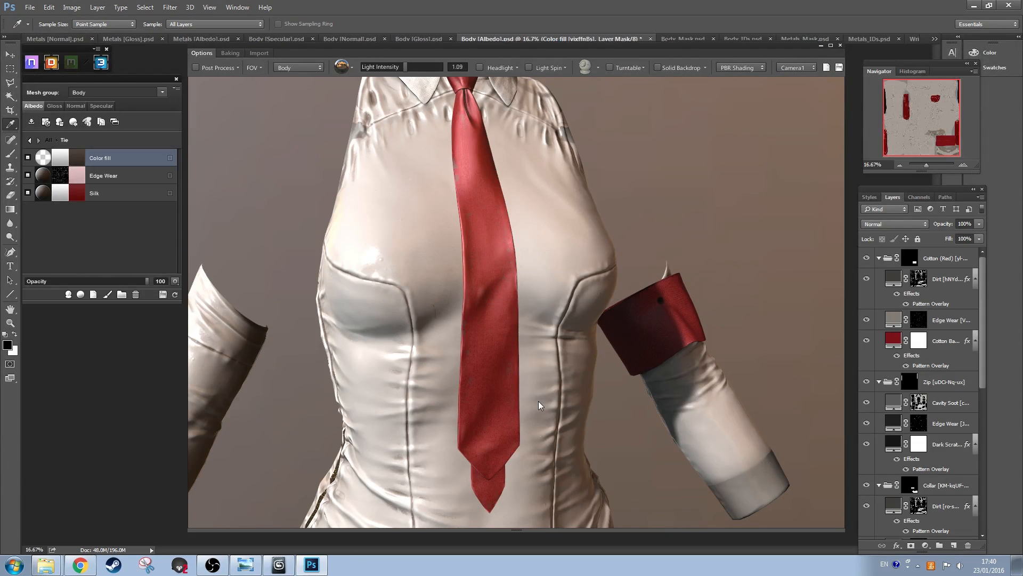
Step: Blend the albedo of the tie's stain layer as Multiply and inspect the tie up close
click(174, 283)
click(132, 321)
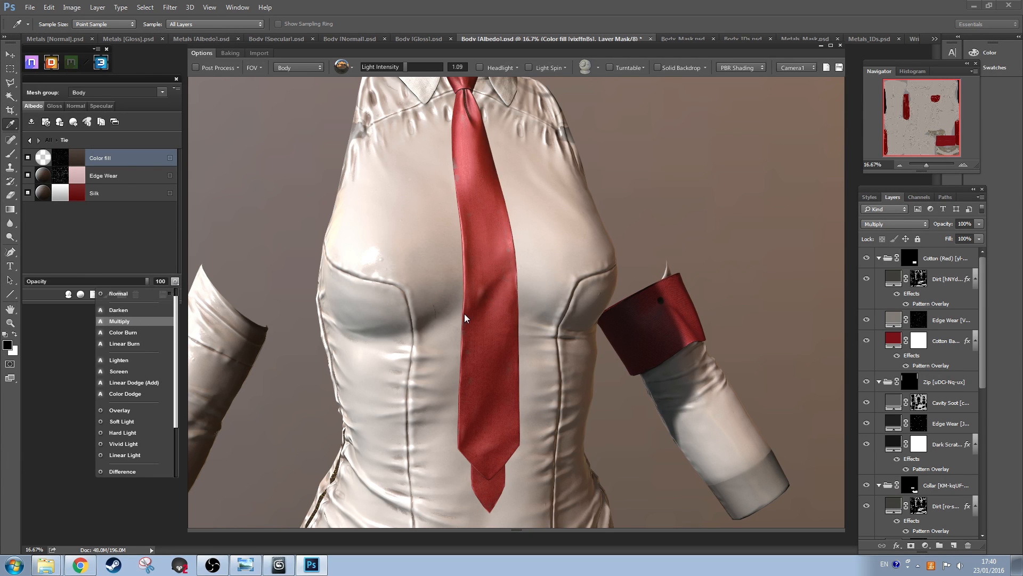
mouse_move(526, 286)
mouse_down()
mouse_move(516, 319)
mouse_move(450, 293)
mouse_move(509, 286)
mouse_move(479, 288)
mouse_up()
scroll(516, 319, up, 2)
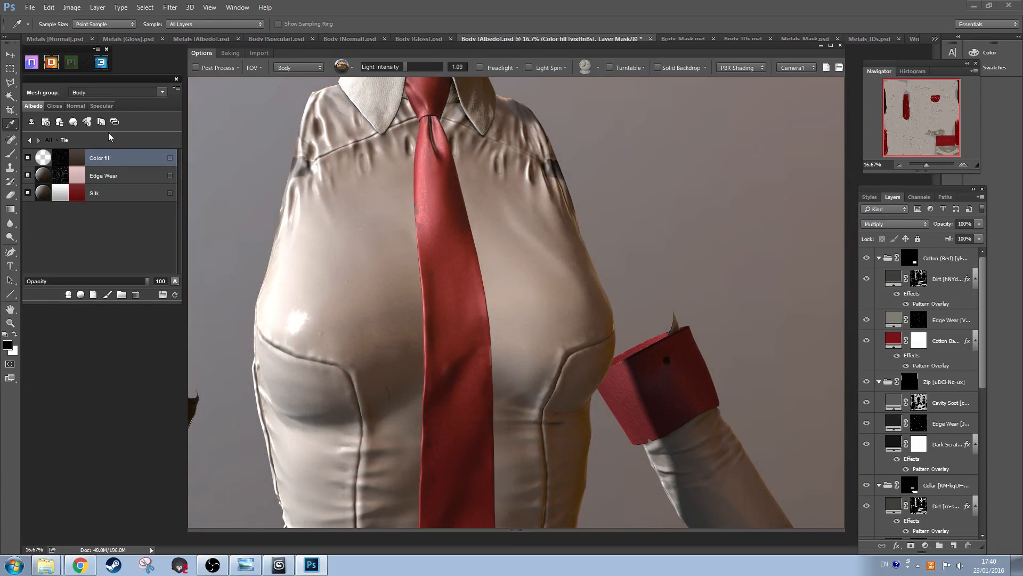
Step: Set the specular colour of the tie's stain layer to near-black 101010
click(101, 107)
click(77, 157)
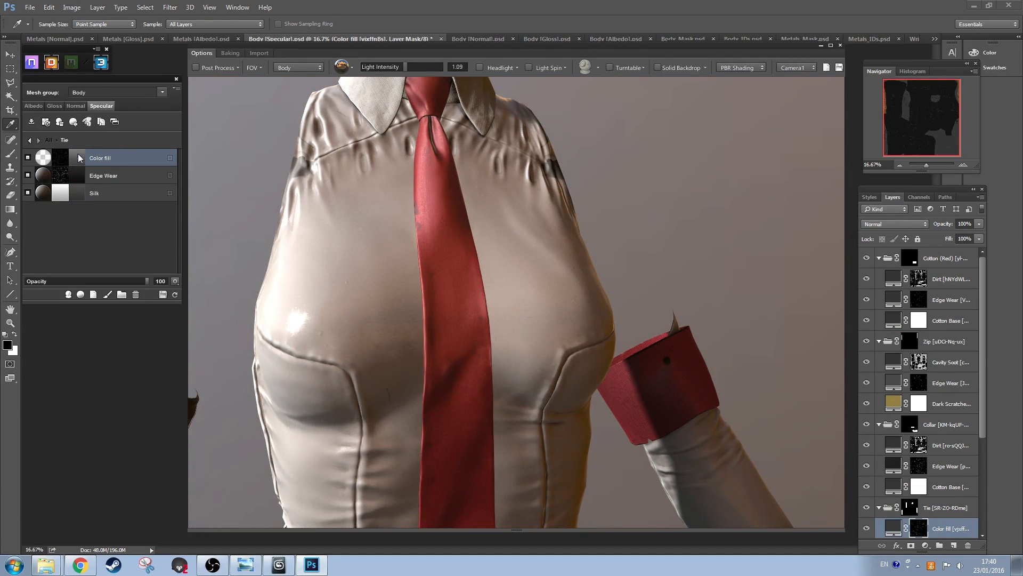
drag(747, 286, 704, 297)
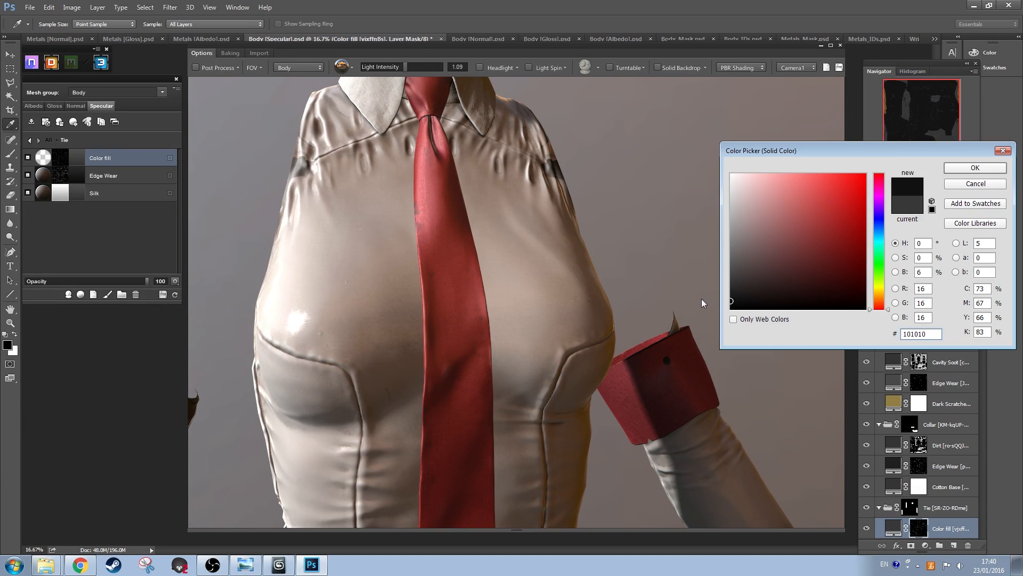
click(975, 167)
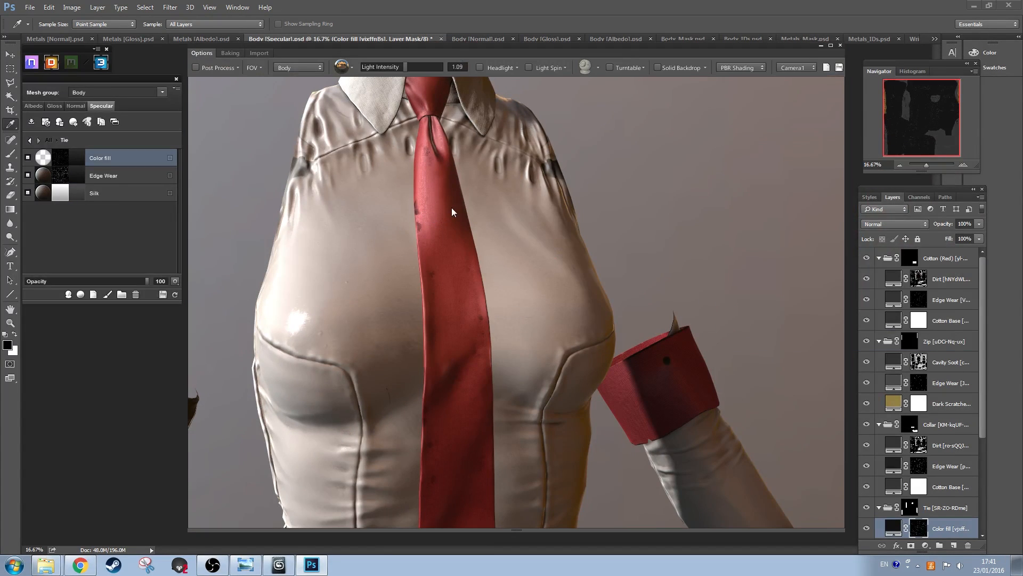
Step: Lower the gloss of the tie's stain layer and adjust its specular colour
click(54, 106)
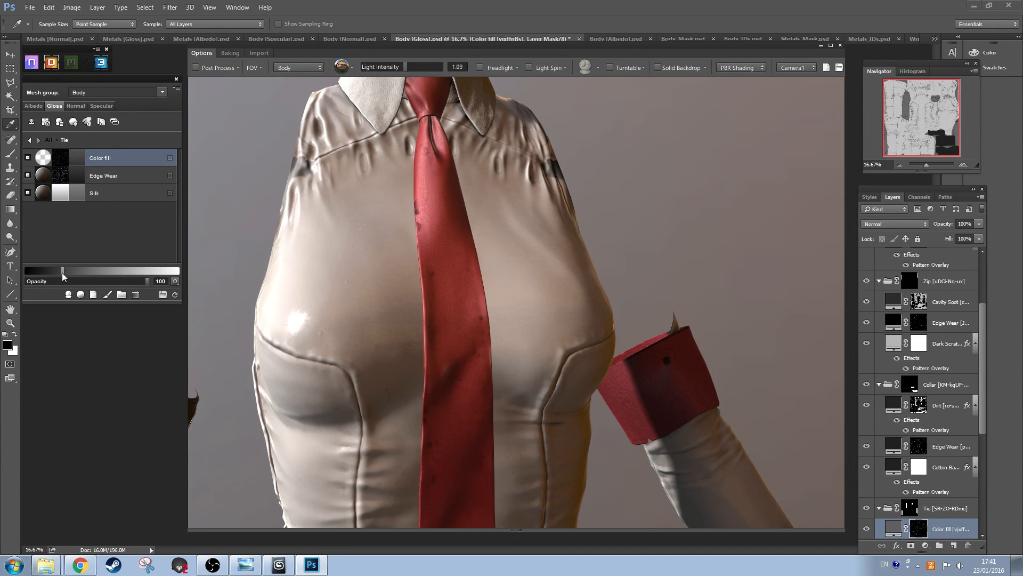
drag(62, 273, 55, 273)
click(101, 106)
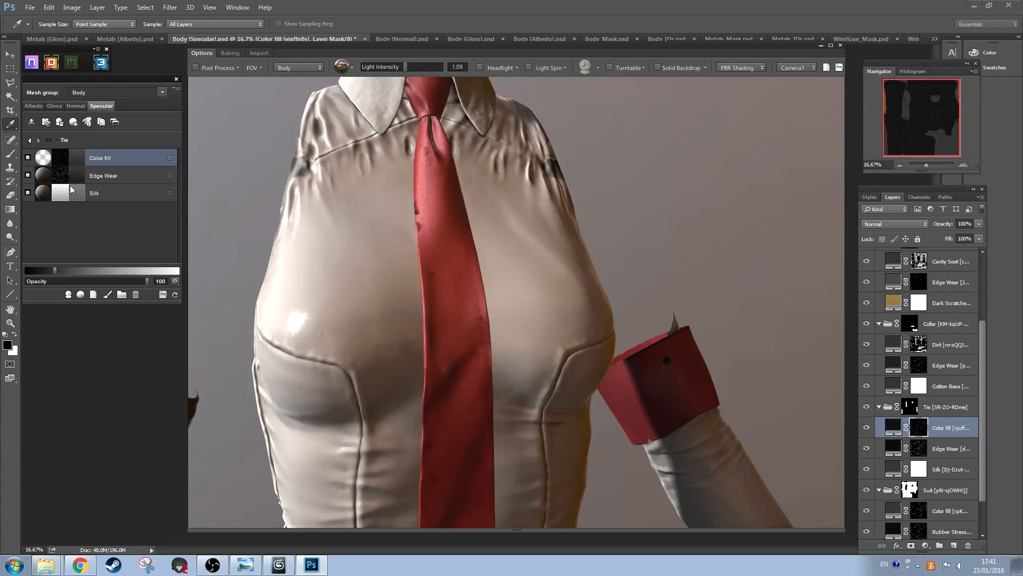
click(76, 159)
drag(738, 293, 714, 290)
click(952, 169)
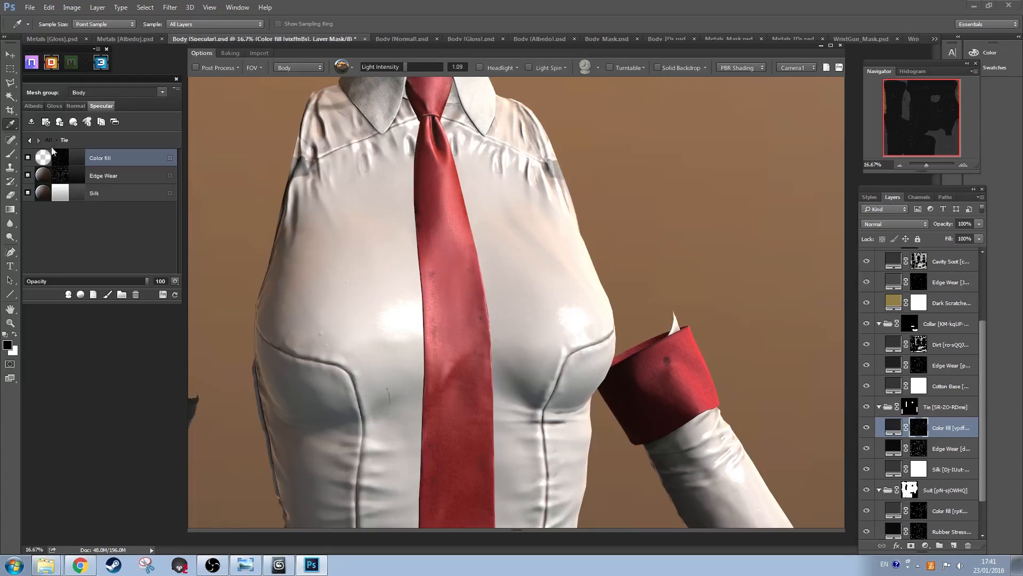
Step: Inspect the stained tie and the red armband from several angles with the albedo layers shown
click(33, 105)
scroll(514, 311, down, 5)
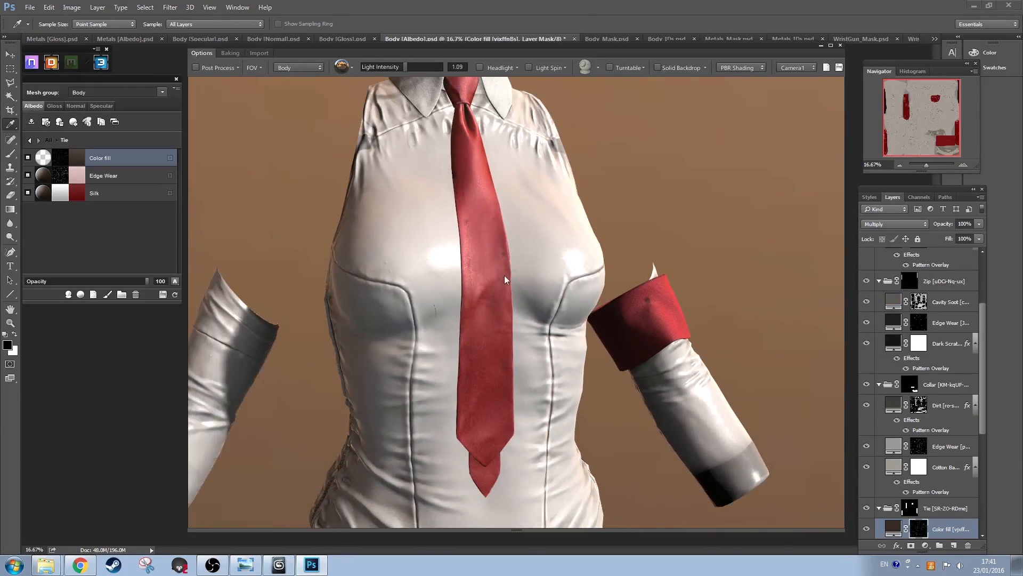
drag(513, 296, 500, 284)
scroll(495, 325, down, 2)
drag(495, 325, 436, 374)
scroll(392, 291, up, 3)
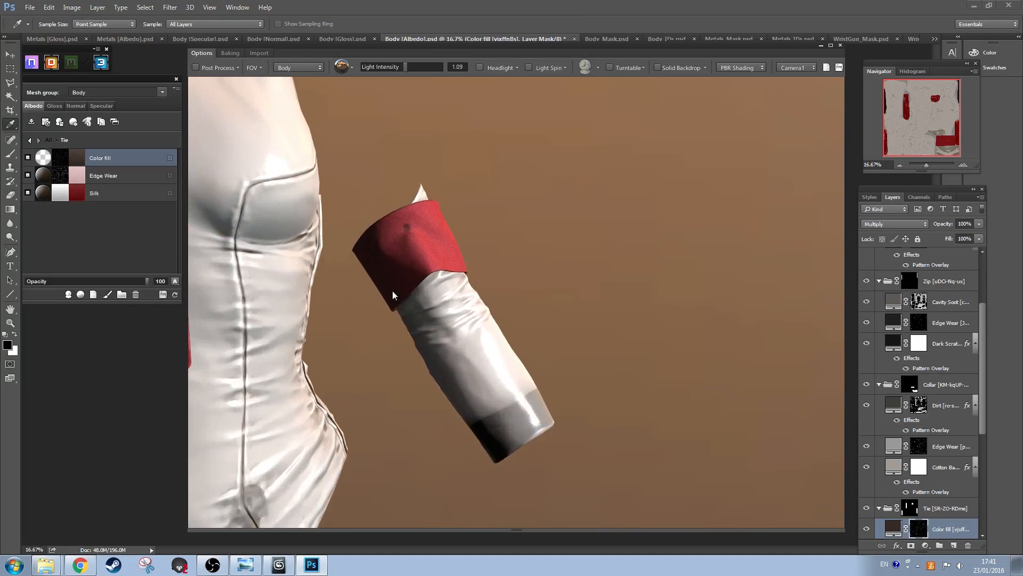
drag(393, 291, 431, 347)
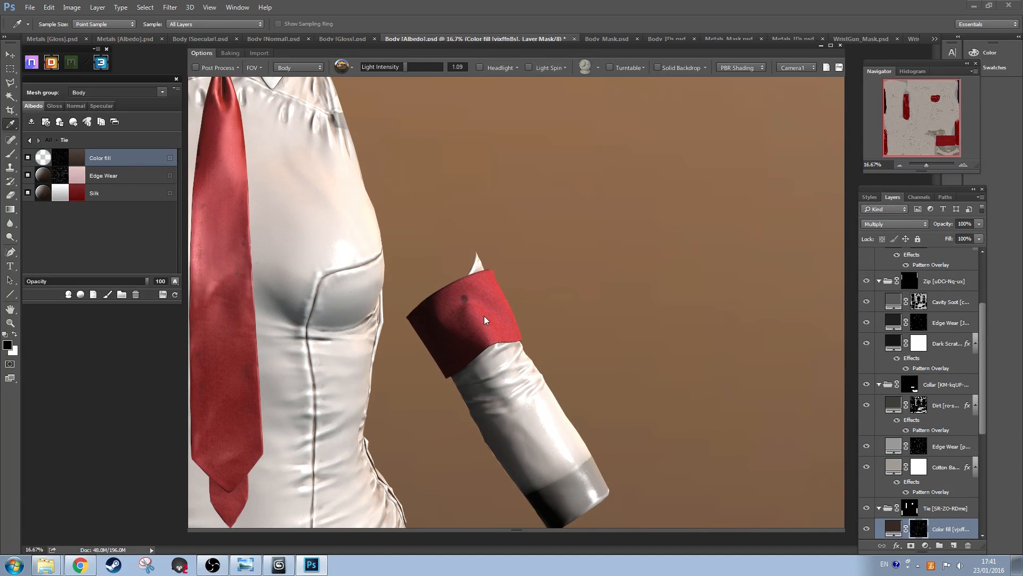
drag(484, 316, 325, 315)
Step: Return to the list of all material groups and rename the Cotton (Red) group as armband
click(30, 139)
click(30, 139)
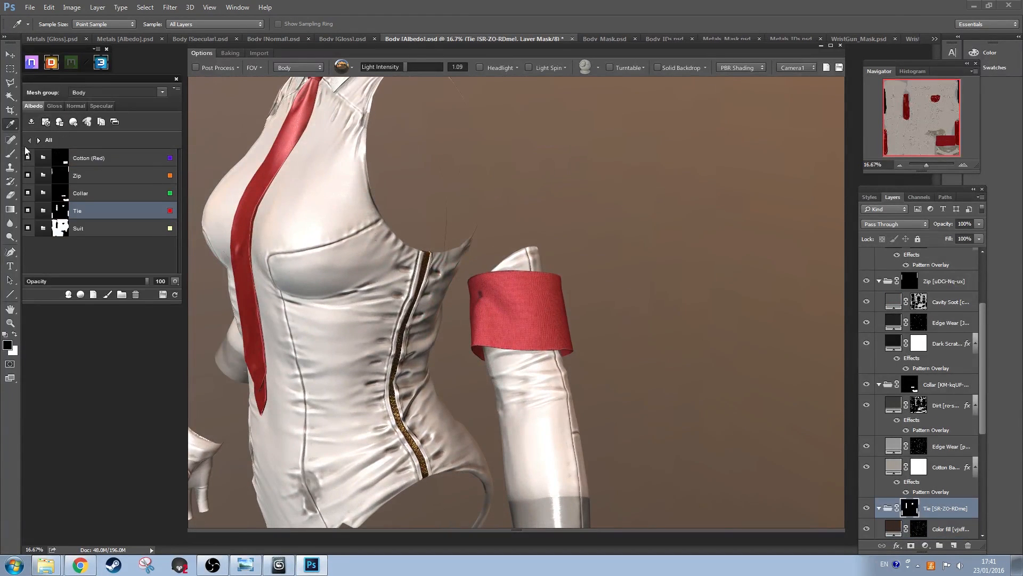
drag(383, 293, 522, 360)
double_click(86, 159)
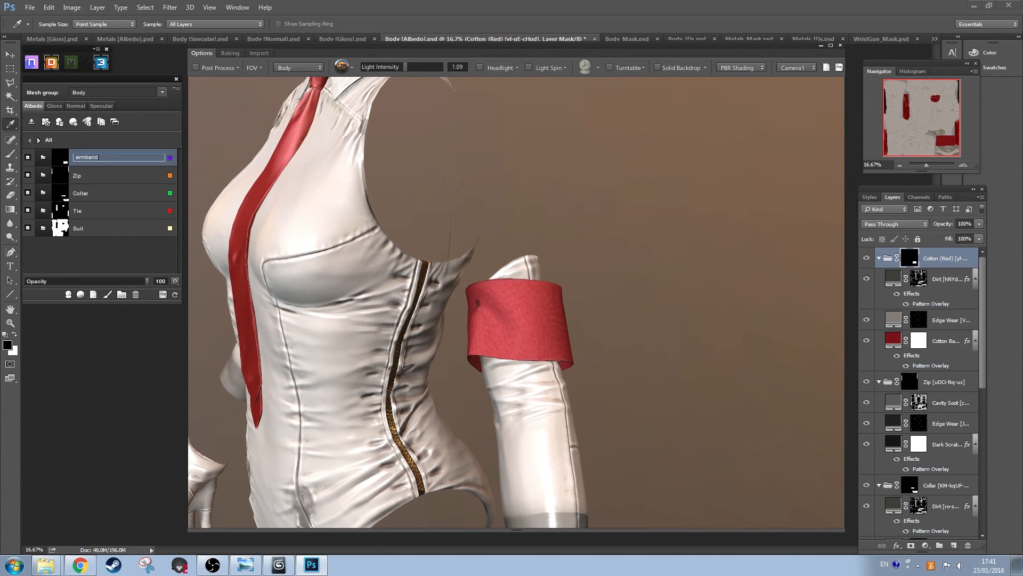
key(Return)
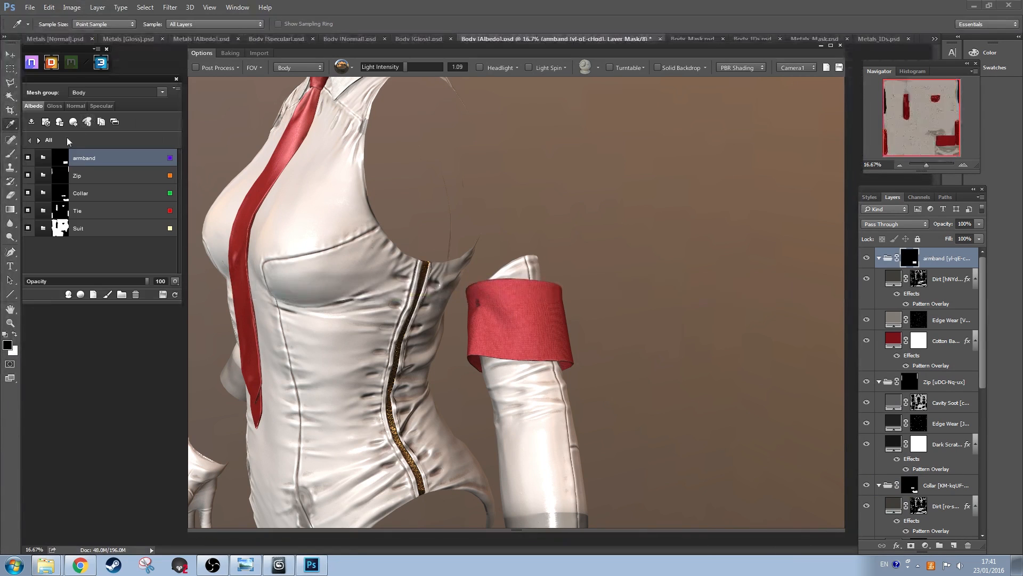
Step: Open the mask of the armband's Edge Wear layer for painting in full shaded mode
click(45, 161)
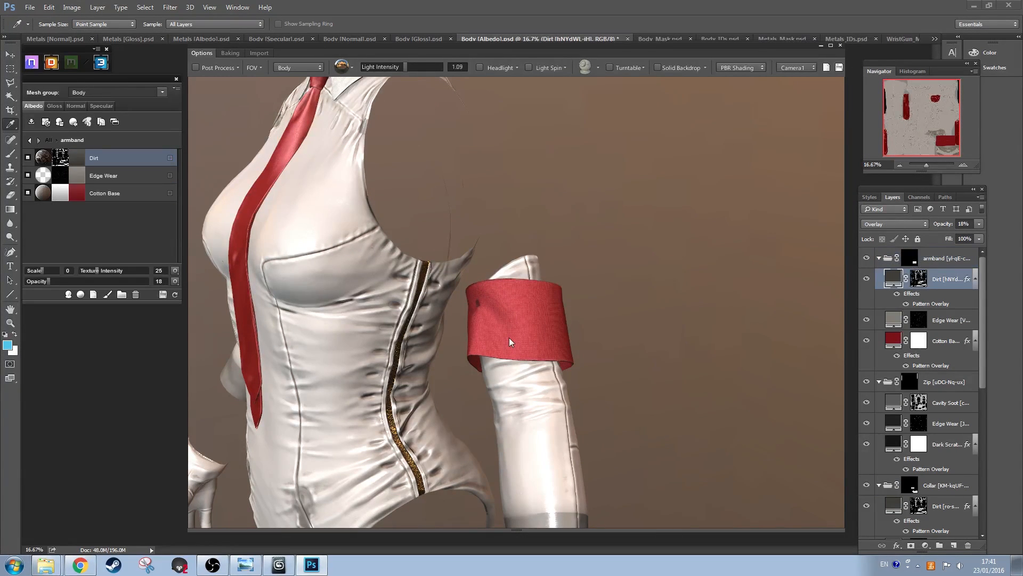
click(123, 177)
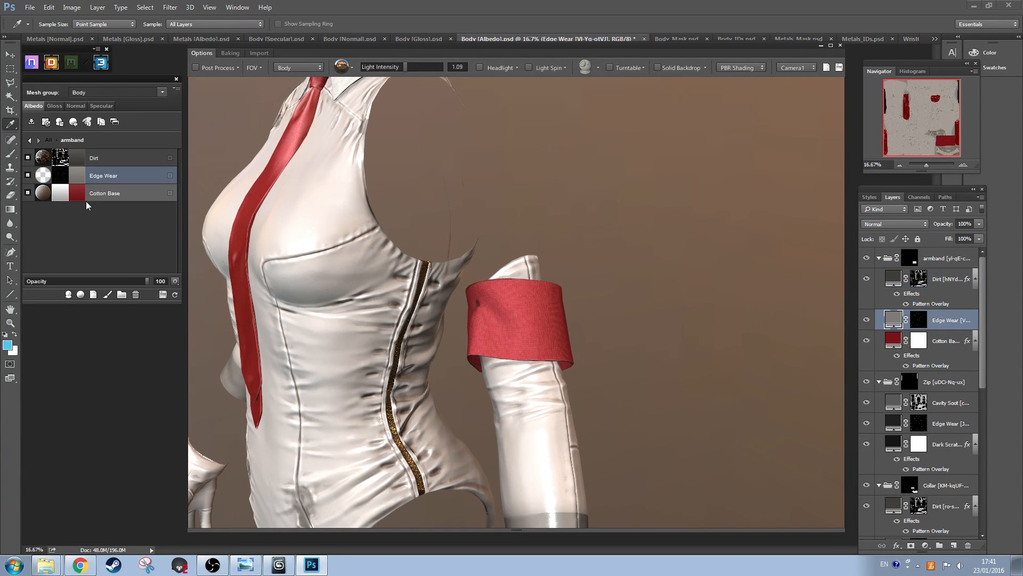
click(62, 178)
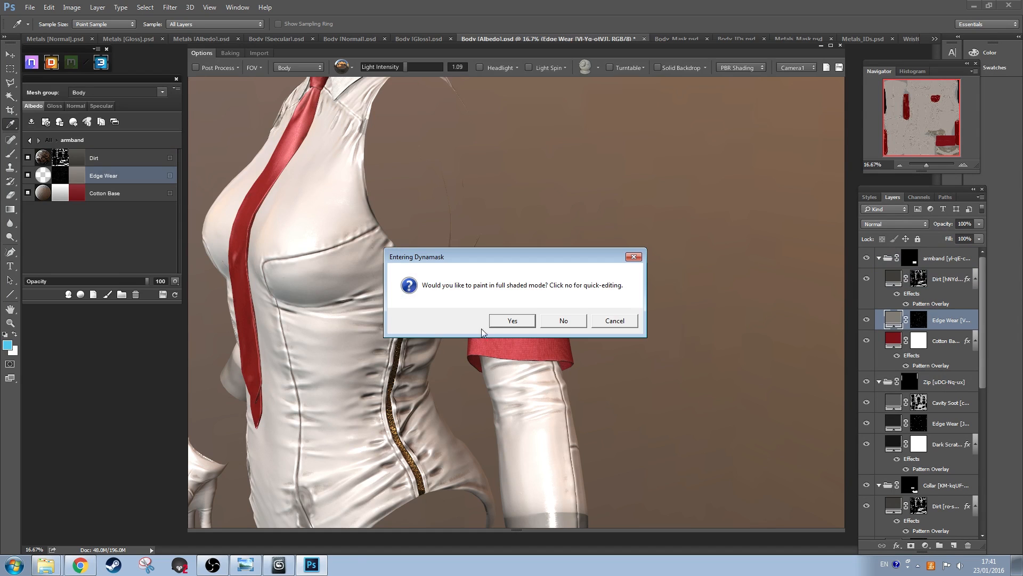
click(505, 320)
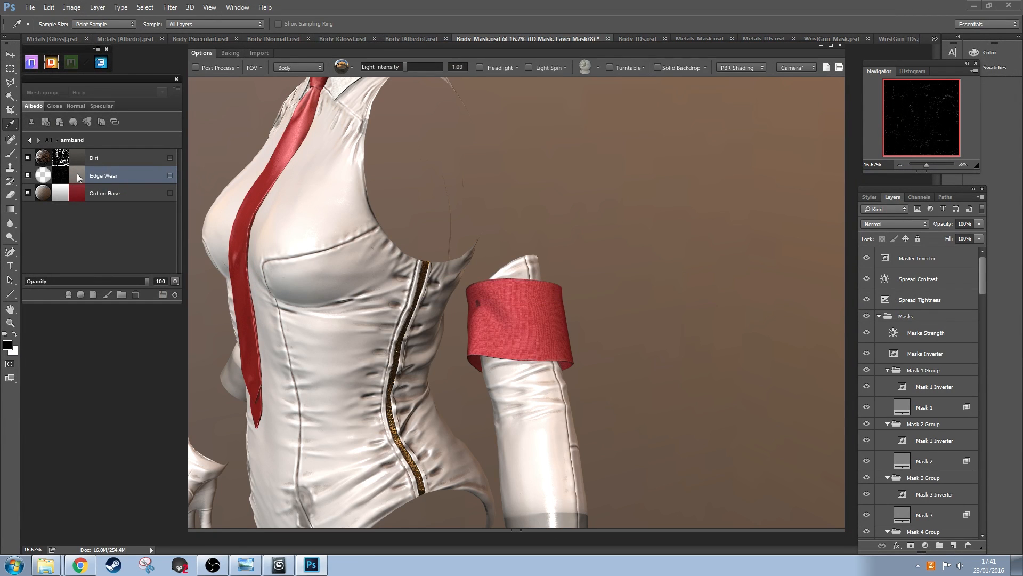
click(77, 174)
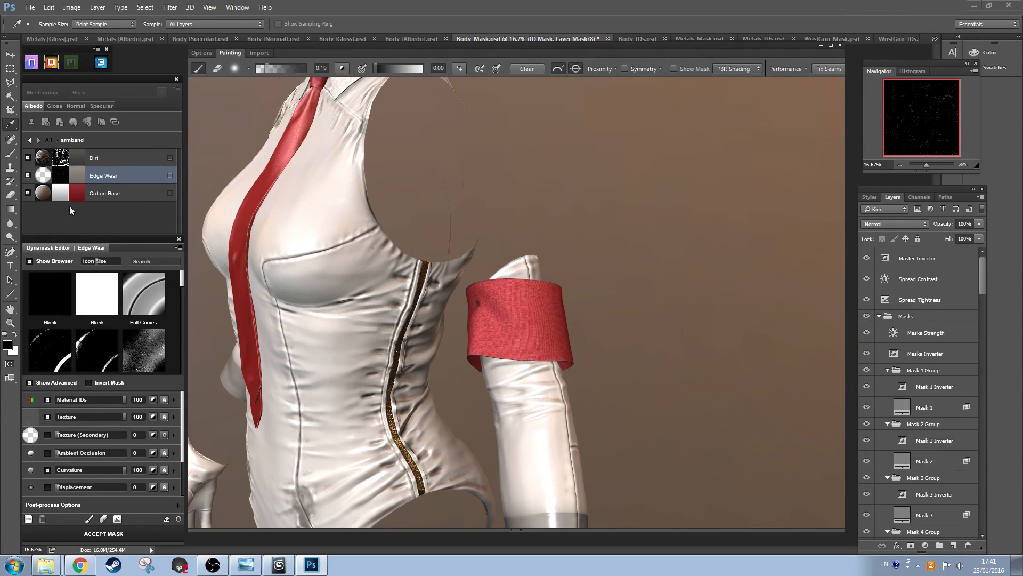
Step: Display the edge wear mask on the model, apply the Sand preset to it and accept the mask
scroll(133, 347, down, 4)
scroll(123, 320, up, 1)
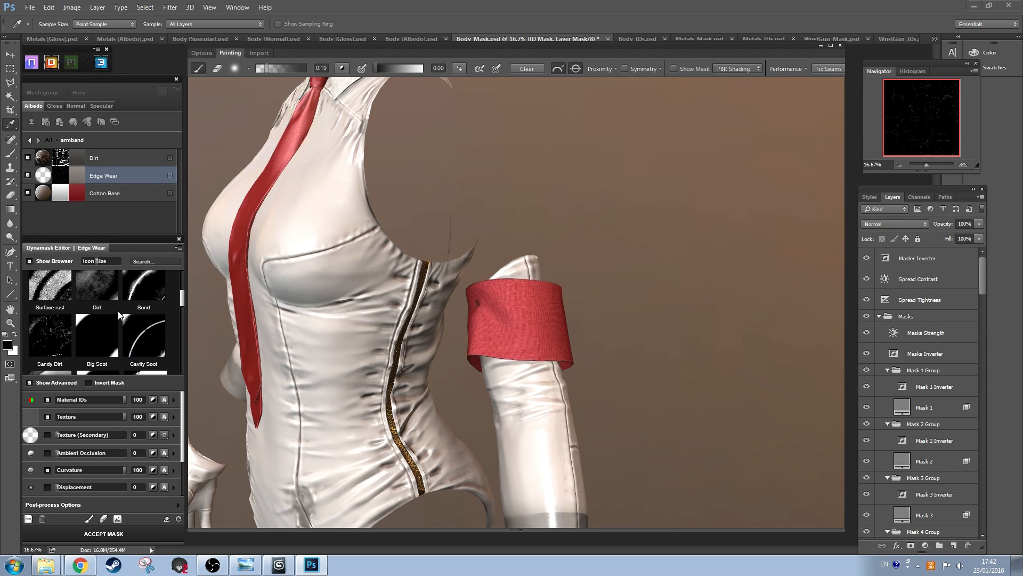
click(674, 69)
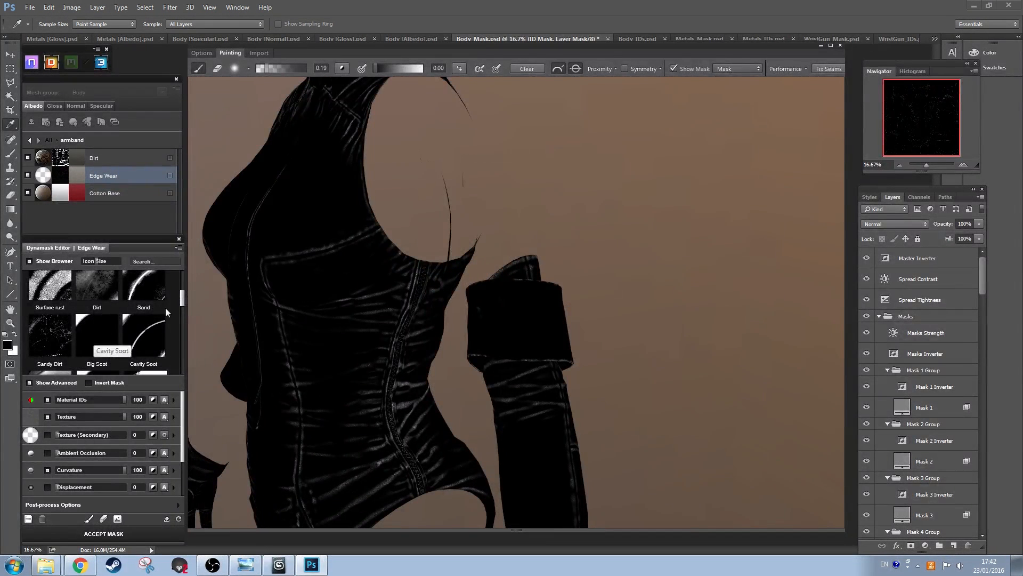
click(148, 303)
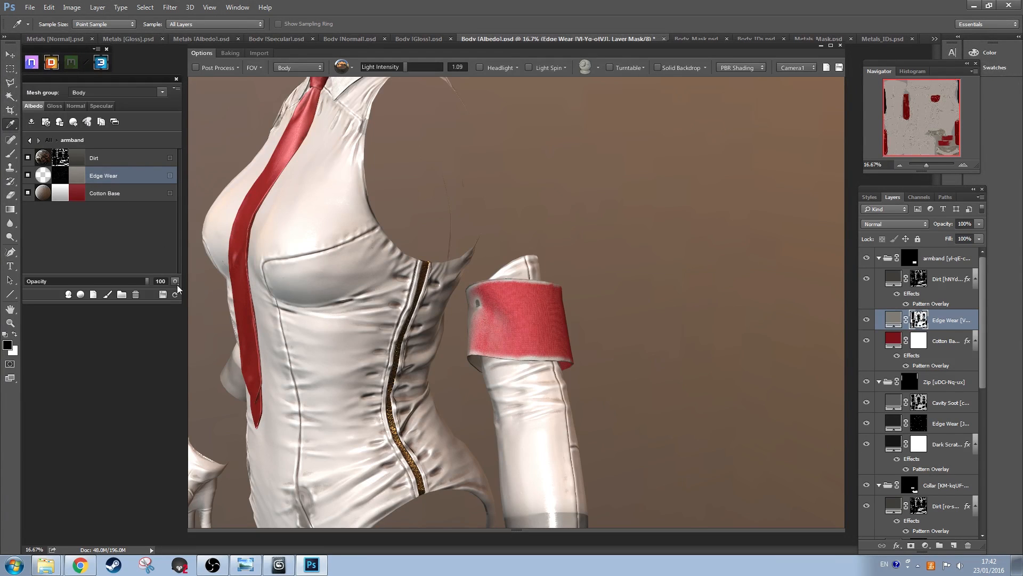
Step: Try blending the armband's edge wear albedo as Linear Dodge (Add) at 36% opacity
click(176, 282)
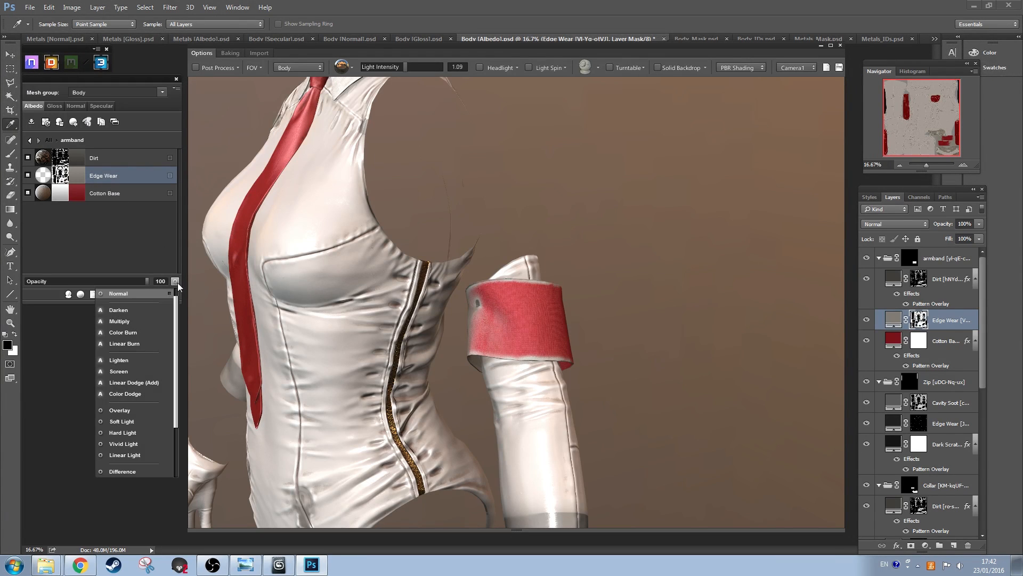
click(138, 383)
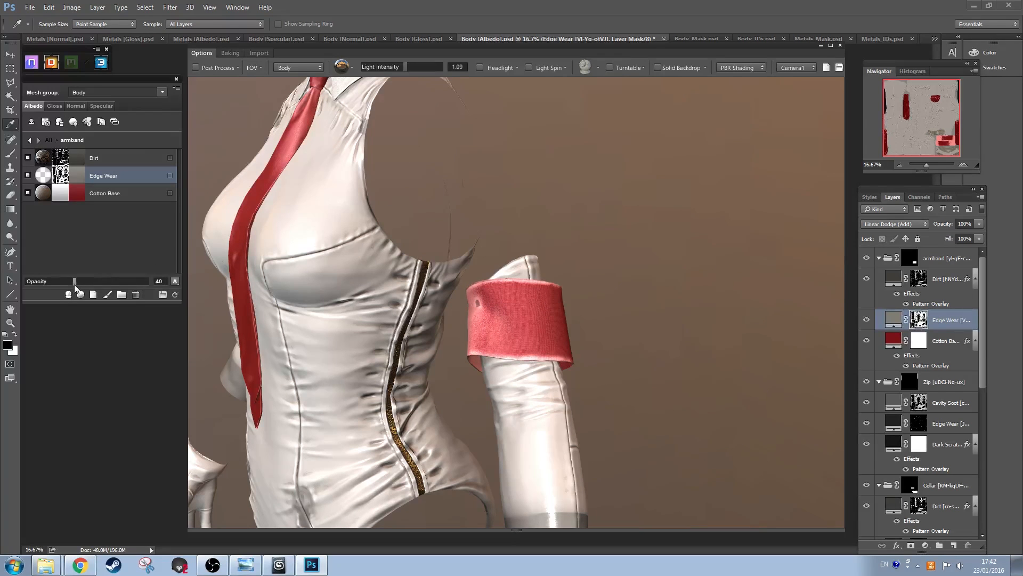
mouse_move(74, 286)
mouse_down()
mouse_move(57, 286)
mouse_move(70, 286)
mouse_up()
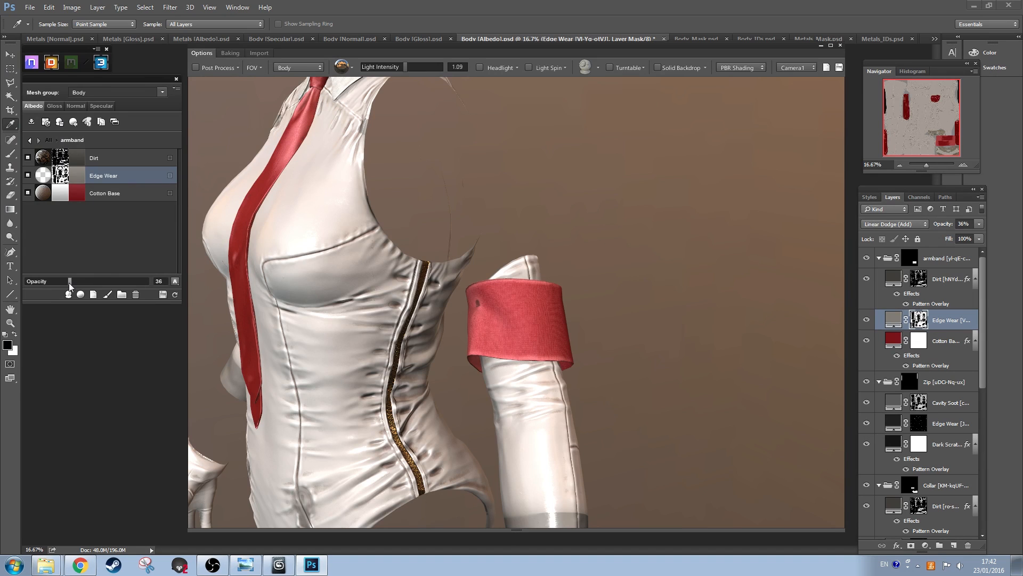
Step: Try blending the armband's edge wear albedo as Screen at 48% opacity
click(174, 281)
click(117, 364)
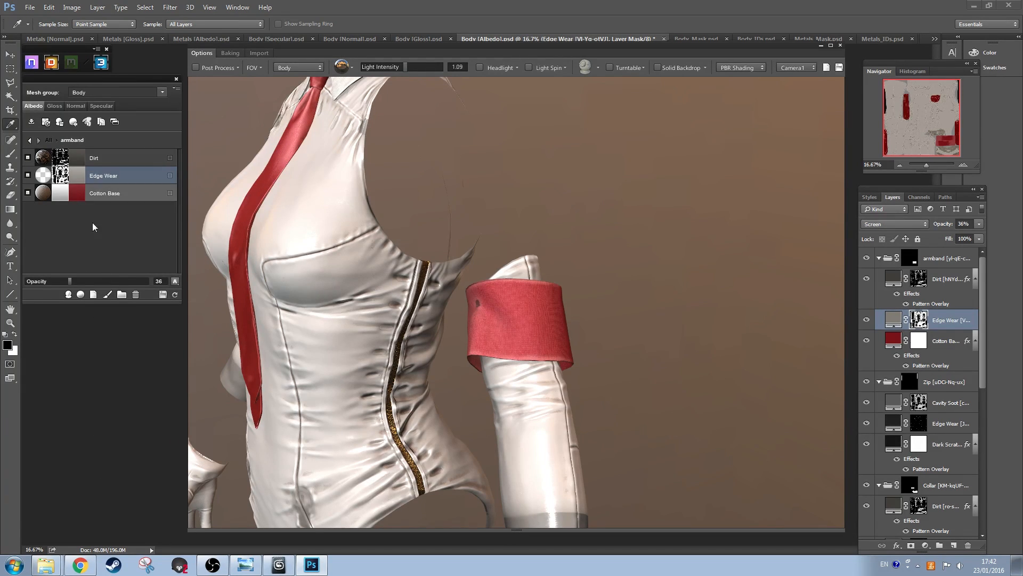
drag(69, 286, 84, 287)
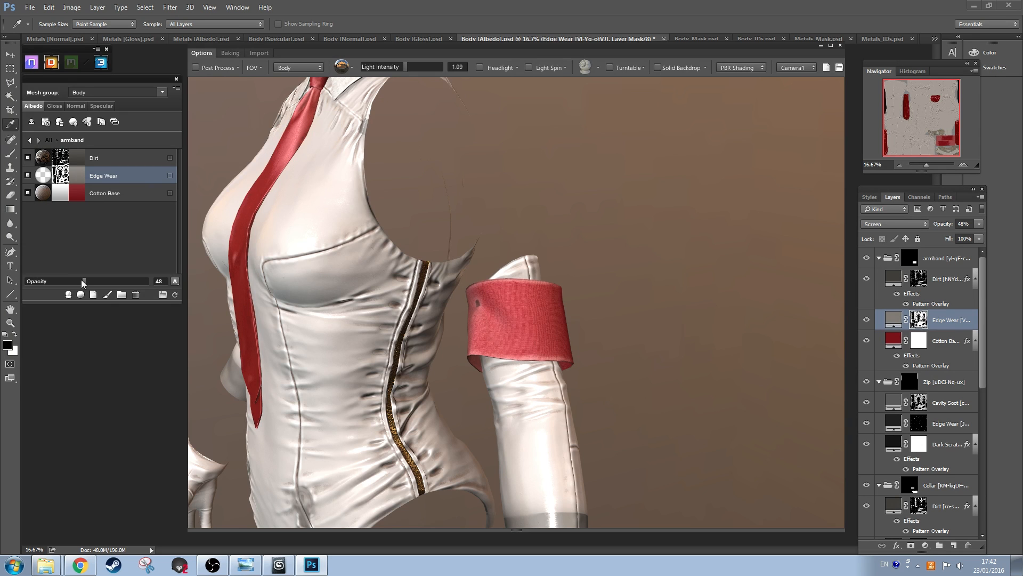
Step: Reopen the armband's edge wear mask, examine the armband from front and back under the headlight, and accept the mask
drag(508, 333, 536, 302)
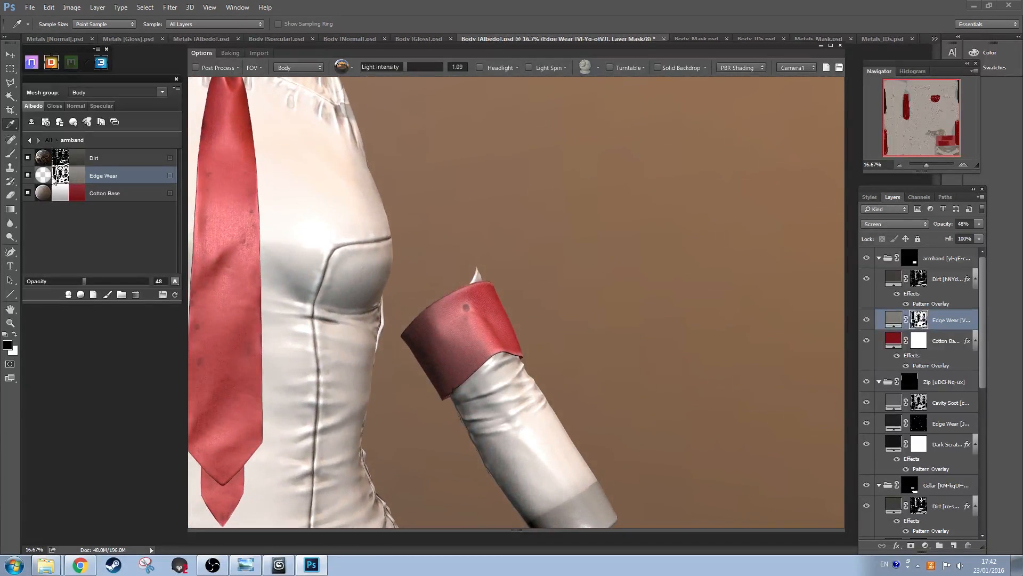
click(53, 176)
click(512, 321)
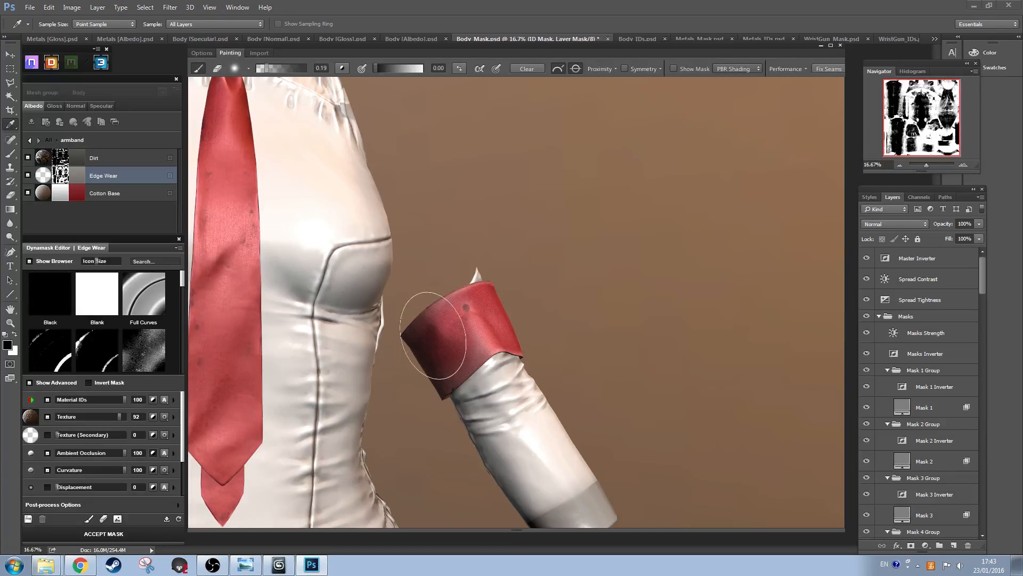
mouse_move(597, 320)
mouse_down()
mouse_move(369, 326)
mouse_move(648, 264)
mouse_move(634, 264)
mouse_up()
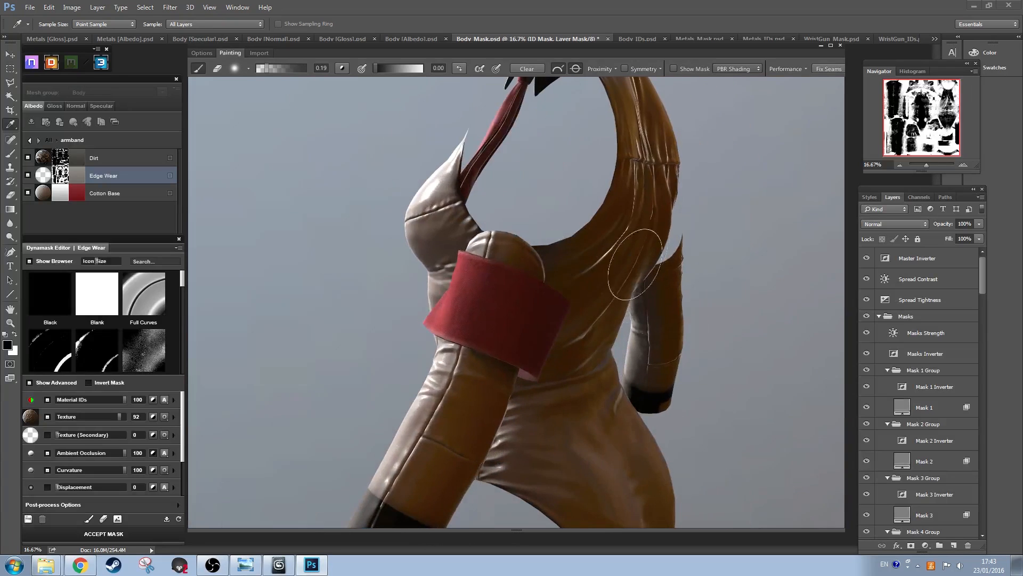
click(202, 53)
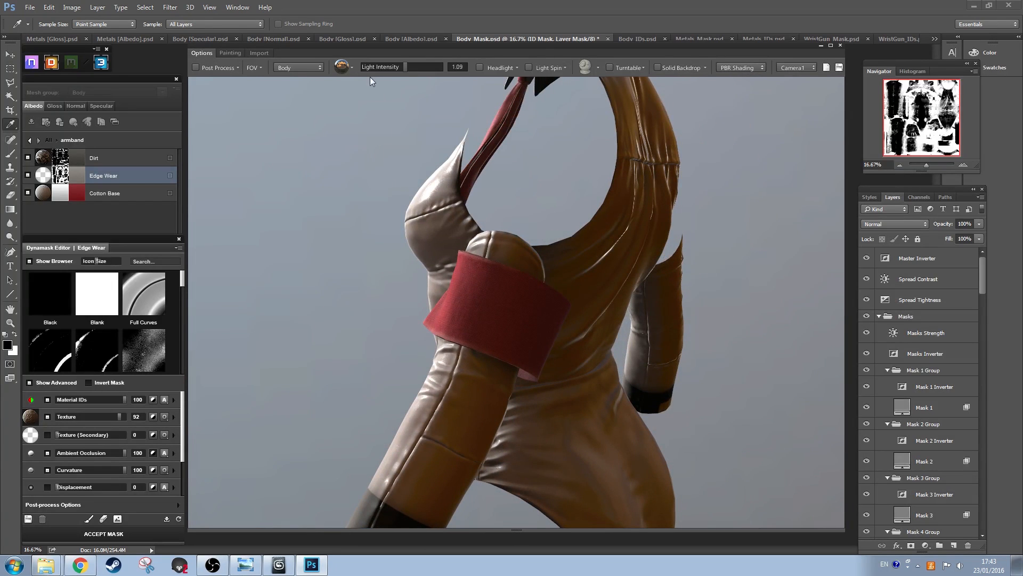
click(479, 69)
mouse_move(255, 252)
mouse_down()
mouse_move(286, 277)
mouse_move(284, 351)
mouse_move(284, 319)
mouse_move(255, 271)
mouse_move(212, 309)
mouse_move(394, 290)
mouse_up()
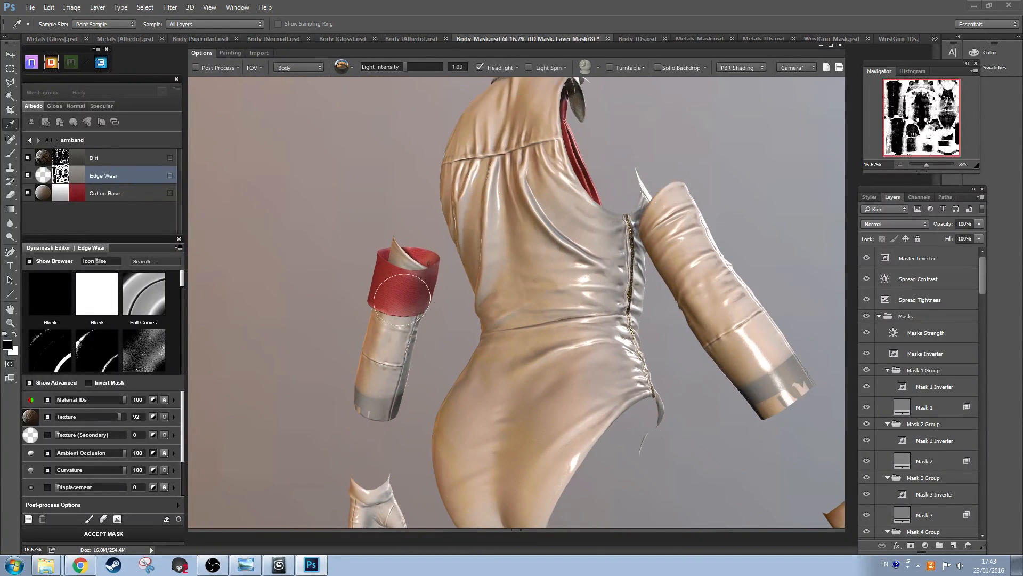
click(101, 534)
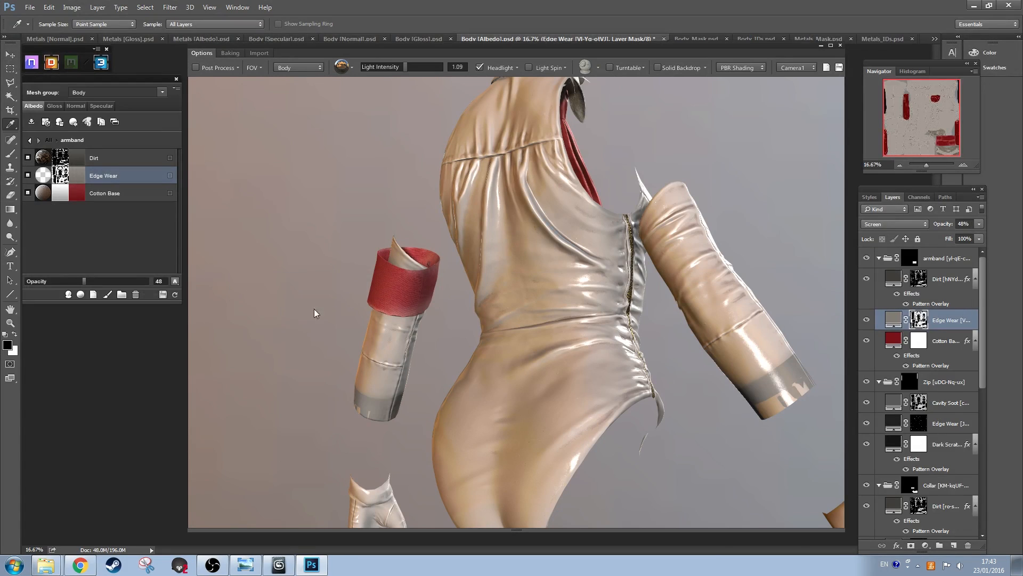
drag(353, 307, 555, 213)
click(480, 67)
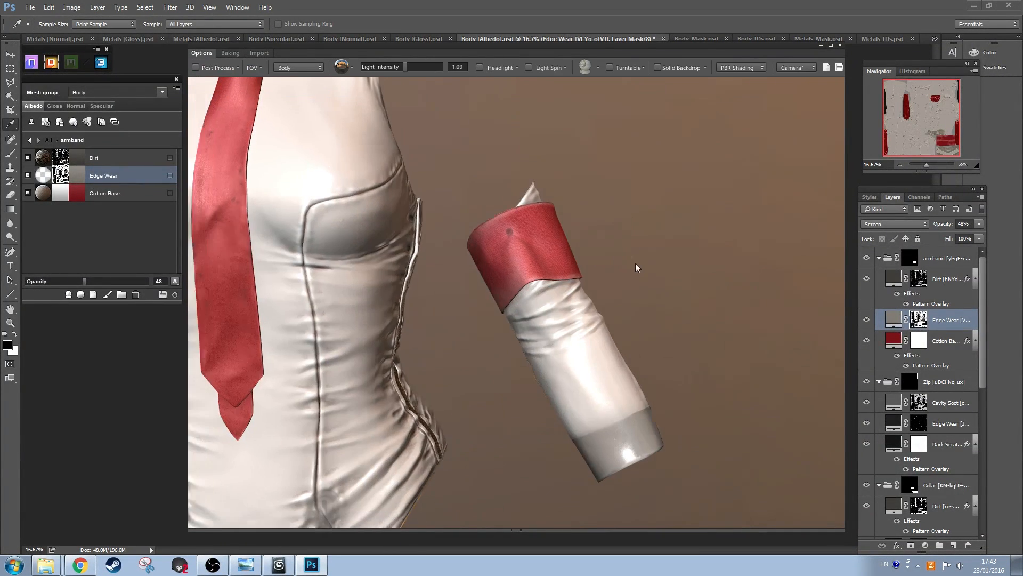
Step: Switch the blending of the armband's edge wear albedo back to Normal and view the arm from the side
click(148, 287)
click(146, 294)
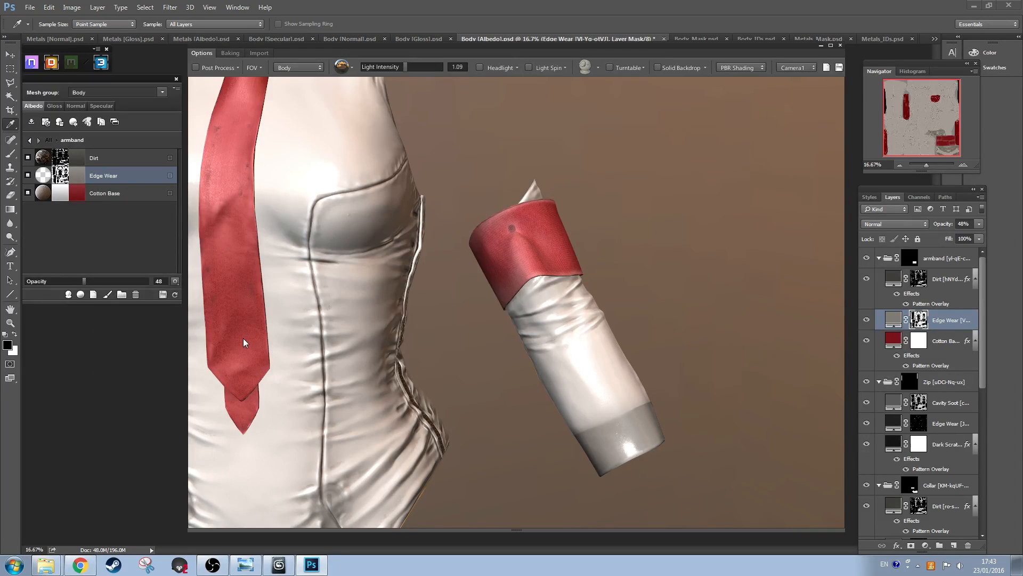
drag(243, 338, 194, 212)
Step: Set the opacity of the armband's edge wear to 0 in the normal and gloss maps
click(73, 106)
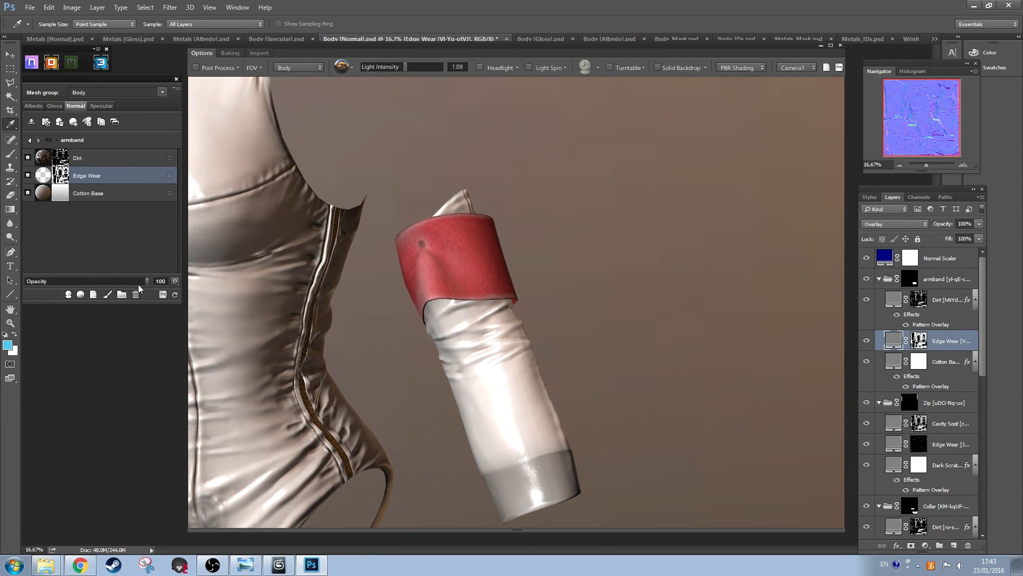
click(54, 105)
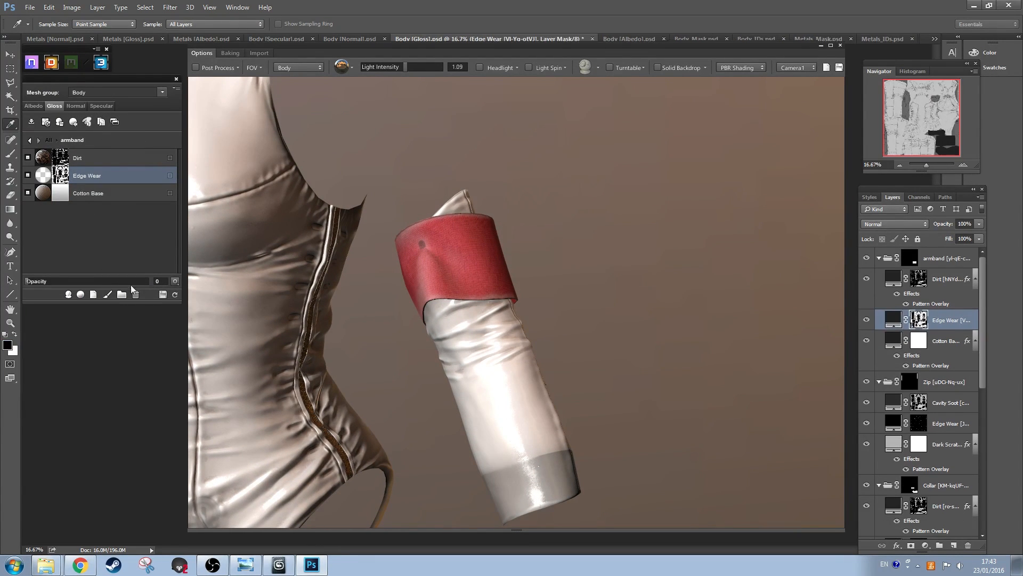
drag(45, 282, 24, 281)
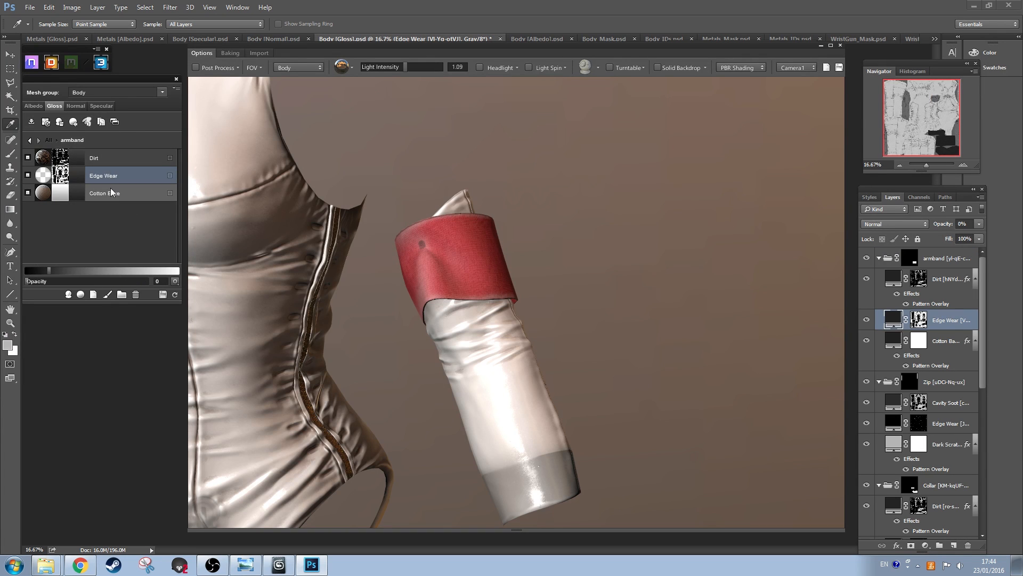
Step: Review the armband's edge wear in the specular map and set its albedo opacity to 65 with Normal blending
click(101, 106)
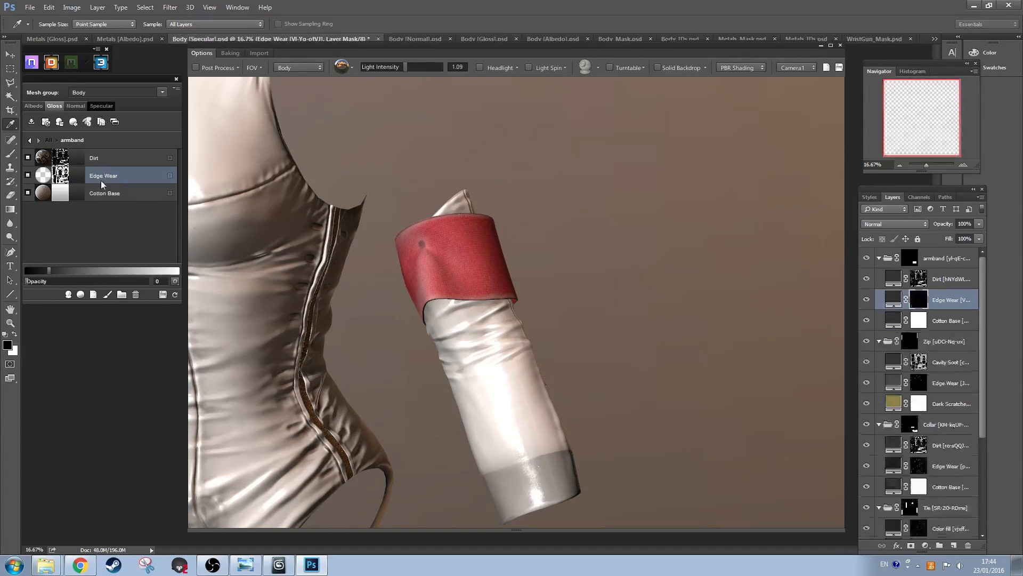
click(175, 281)
click(131, 322)
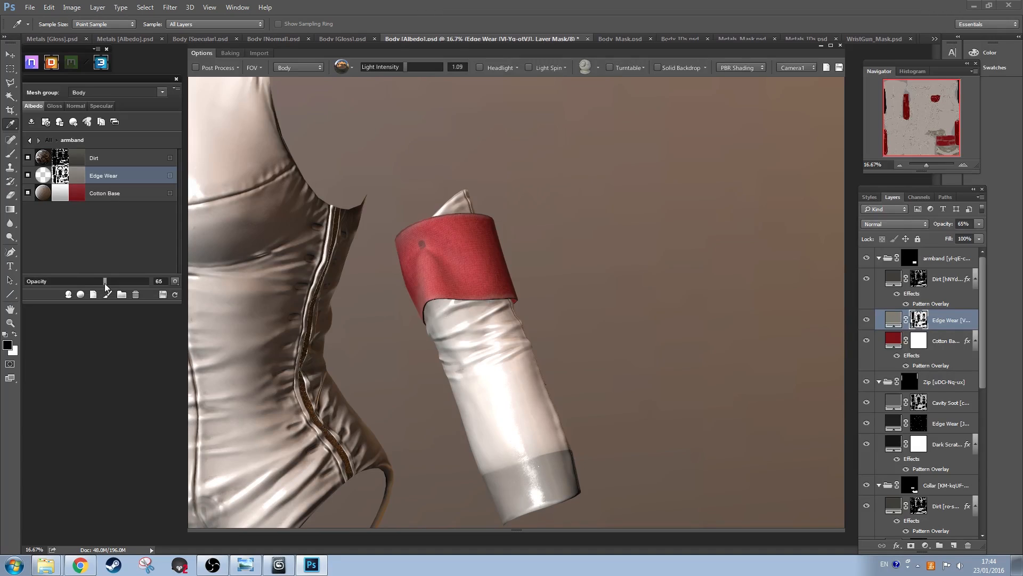
Step: Lower the opacity of the armband's edge wear in the albedo map to 47
drag(99, 281, 97, 281)
mouse_move(462, 283)
mouse_down()
mouse_move(509, 247)
mouse_move(542, 284)
mouse_move(452, 284)
mouse_up()
scroll(452, 284, down, 3)
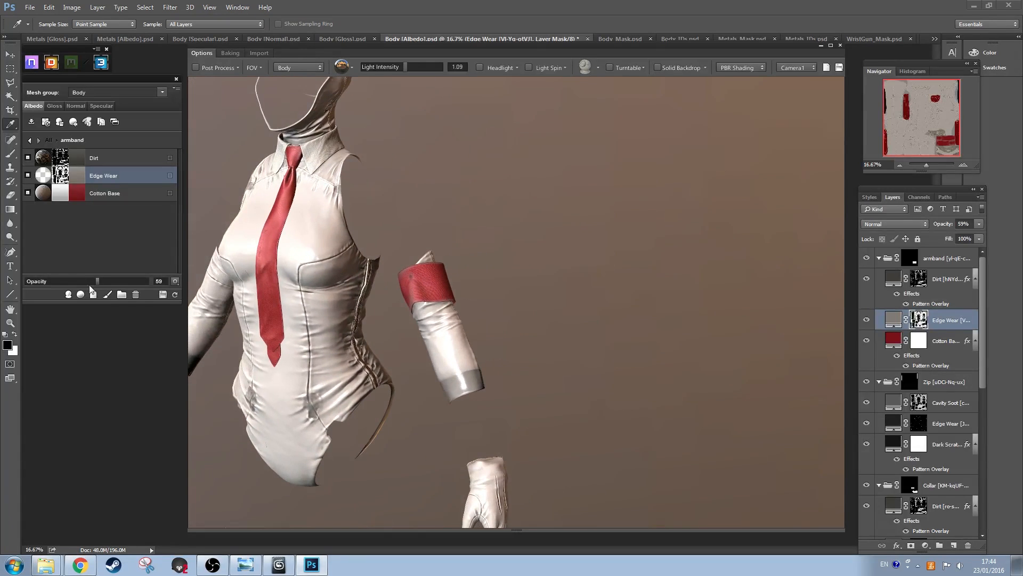
scroll(448, 303, up, 5)
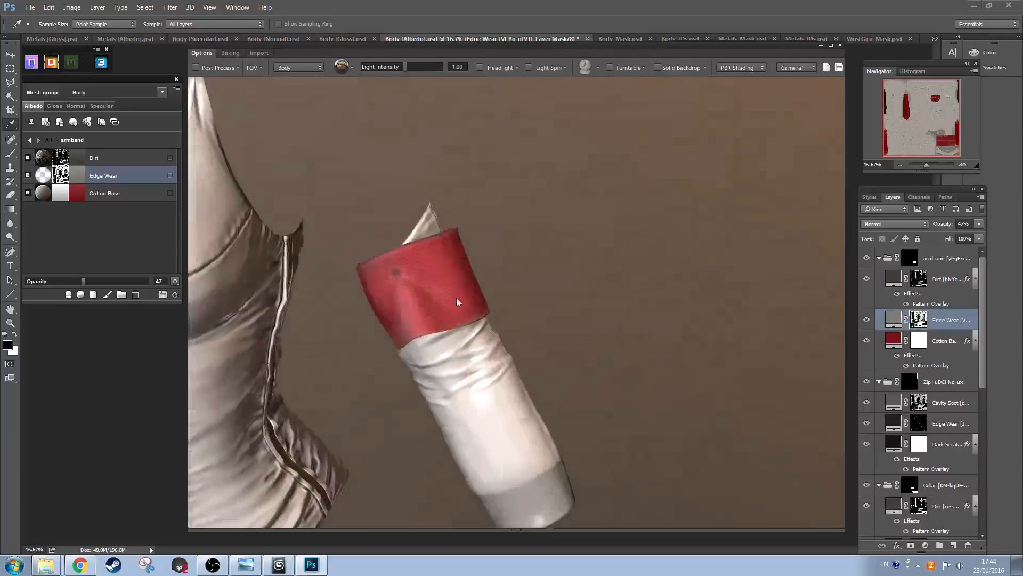
Step: Recolour the armband's edge wear albedo to a warmer beige-grey and check it on the arm
double_click(76, 184)
drag(745, 239, 752, 227)
click(978, 170)
drag(469, 323, 501, 316)
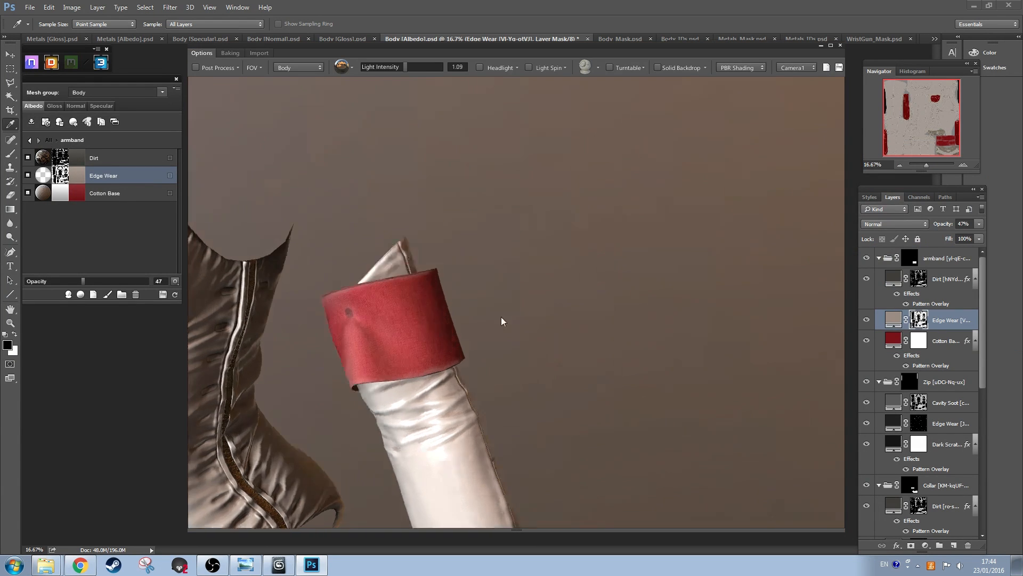
Step: Inspect the suit's side zip up close, open the Zip material group and select its Edge Wear layer
drag(392, 325, 474, 520)
scroll(369, 286, up, 3)
scroll(397, 281, down, 6)
mouse_move(473, 302)
mouse_down()
mouse_move(521, 298)
mouse_move(376, 300)
mouse_move(447, 307)
mouse_move(416, 315)
mouse_move(461, 318)
mouse_move(501, 272)
mouse_move(449, 216)
mouse_move(480, 308)
mouse_up()
scroll(460, 318, up, 5)
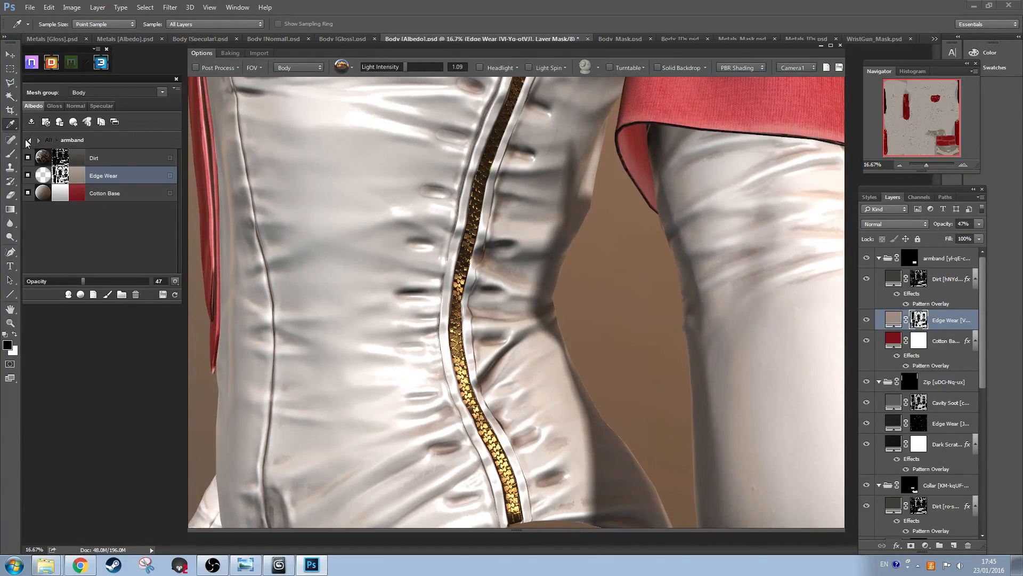
click(29, 141)
double_click(123, 175)
click(136, 176)
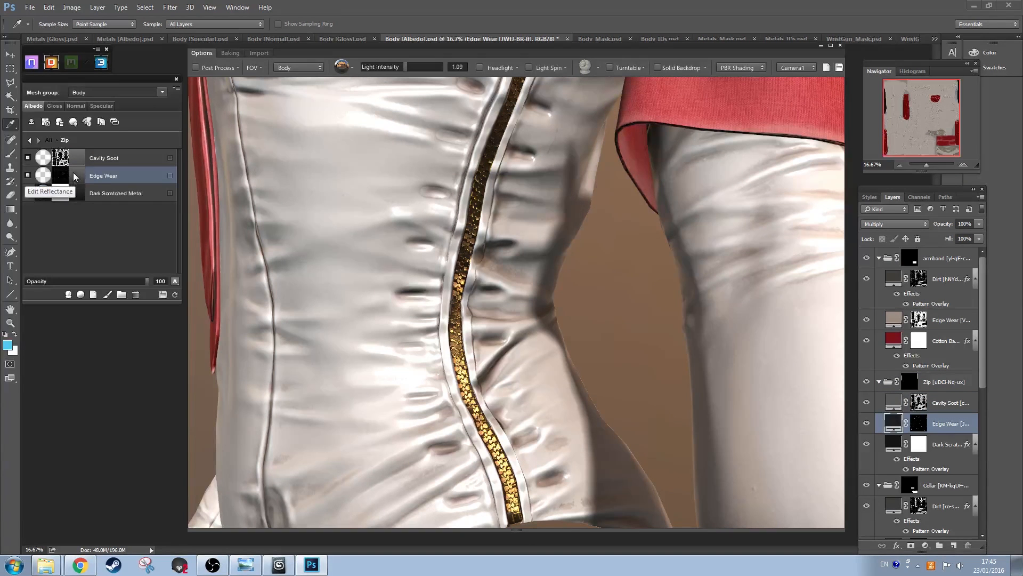
drag(514, 316, 514, 287)
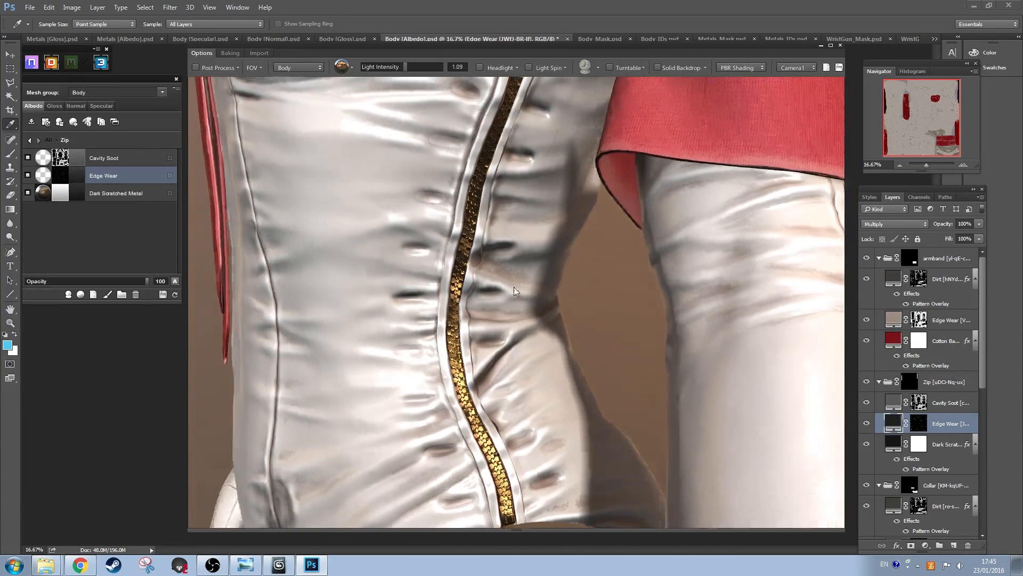
Step: Edit the zip's Cavity Soot mask in full shaded mode, display the mask and apply the Cavity Soot preset
click(70, 163)
click(60, 156)
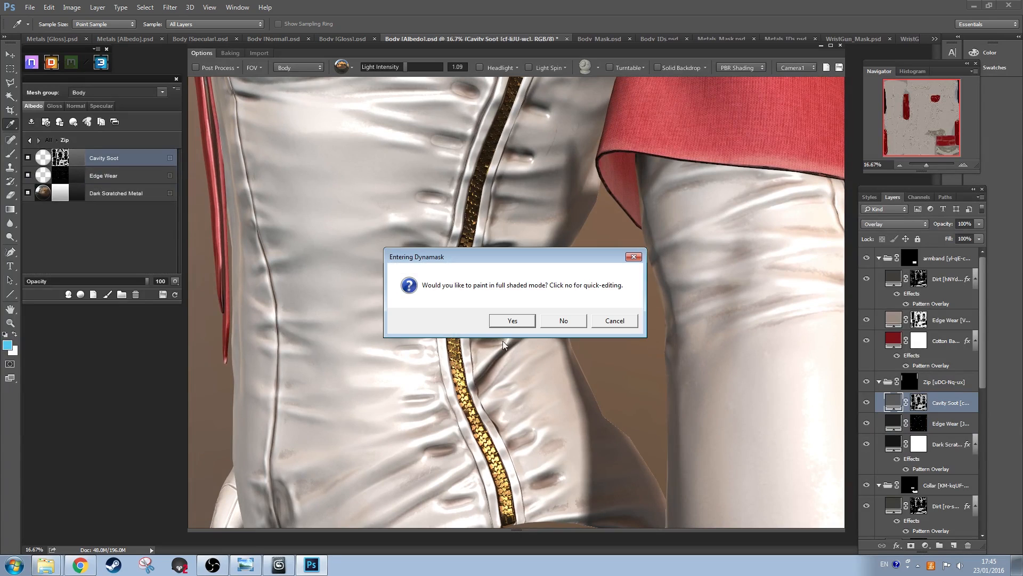
click(512, 320)
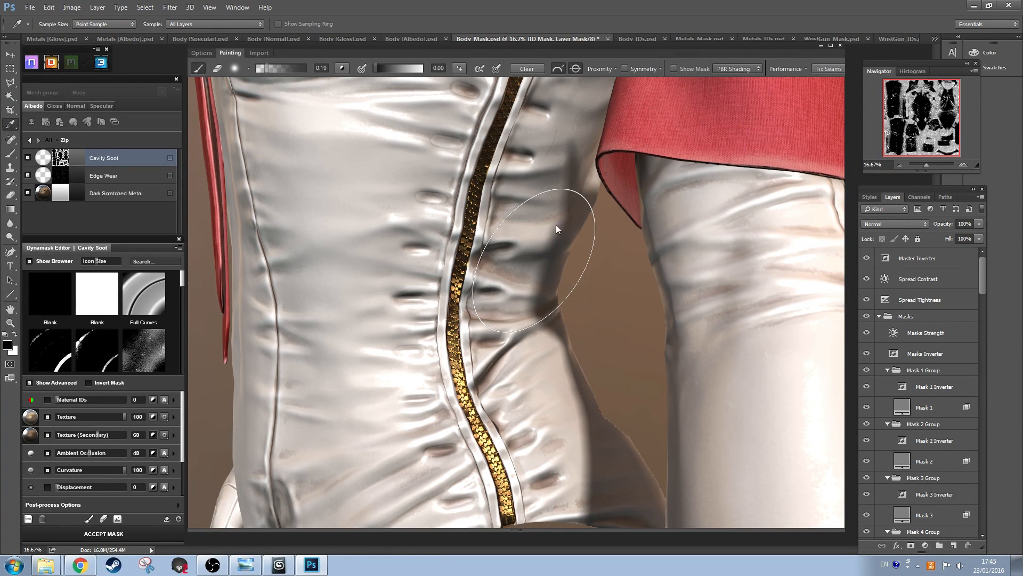
click(674, 69)
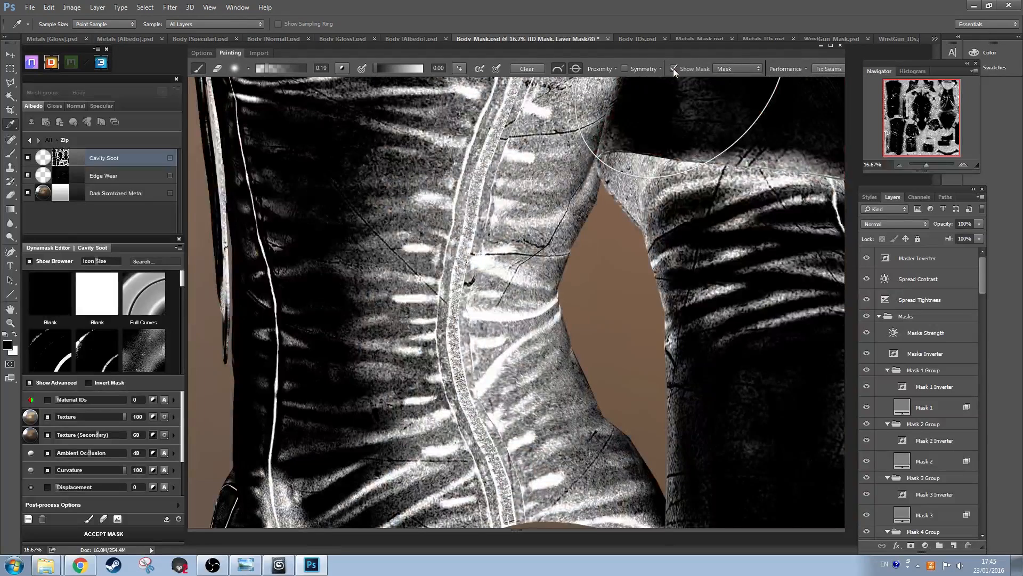
drag(182, 284, 174, 306)
click(141, 290)
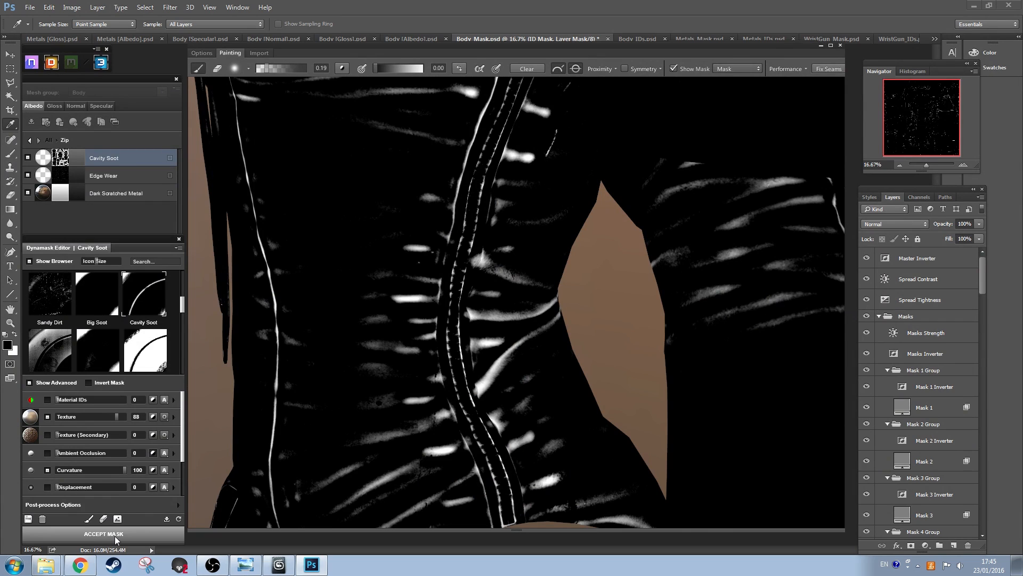
Step: Set the cavity curvature of the zip's soot mask to Sharp 97, Fine 91 and Soft 76
click(175, 469)
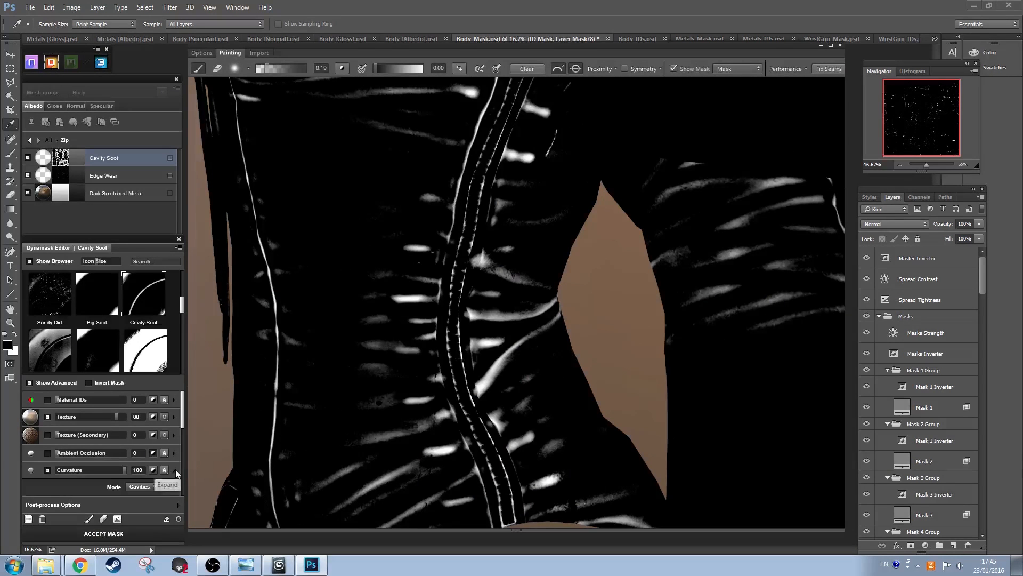
scroll(106, 453, down, 2)
scroll(98, 468, down, 1)
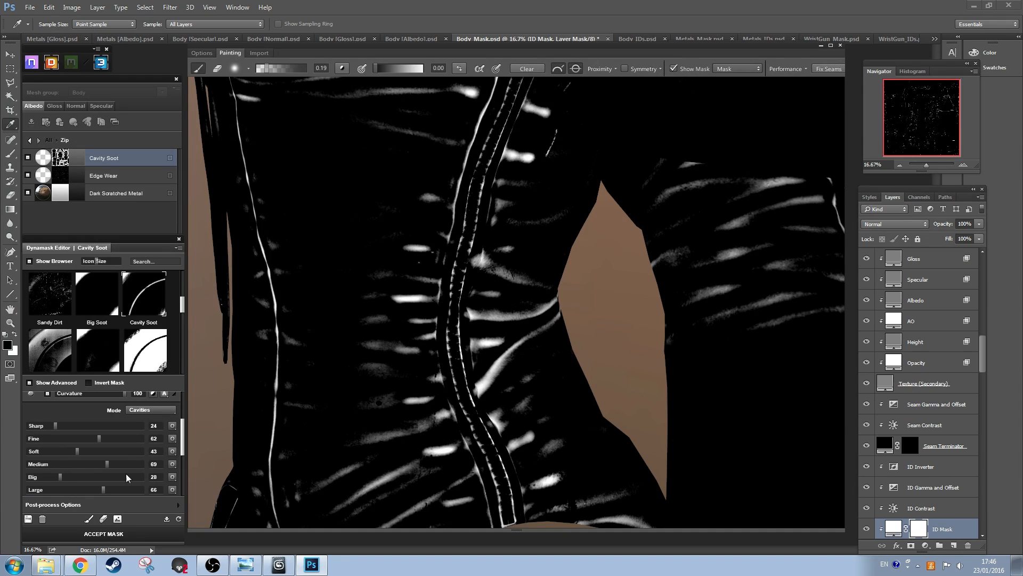
mouse_move(182, 438)
mouse_down()
mouse_move(183, 454)
mouse_move(183, 445)
mouse_up()
drag(56, 407, 131, 421)
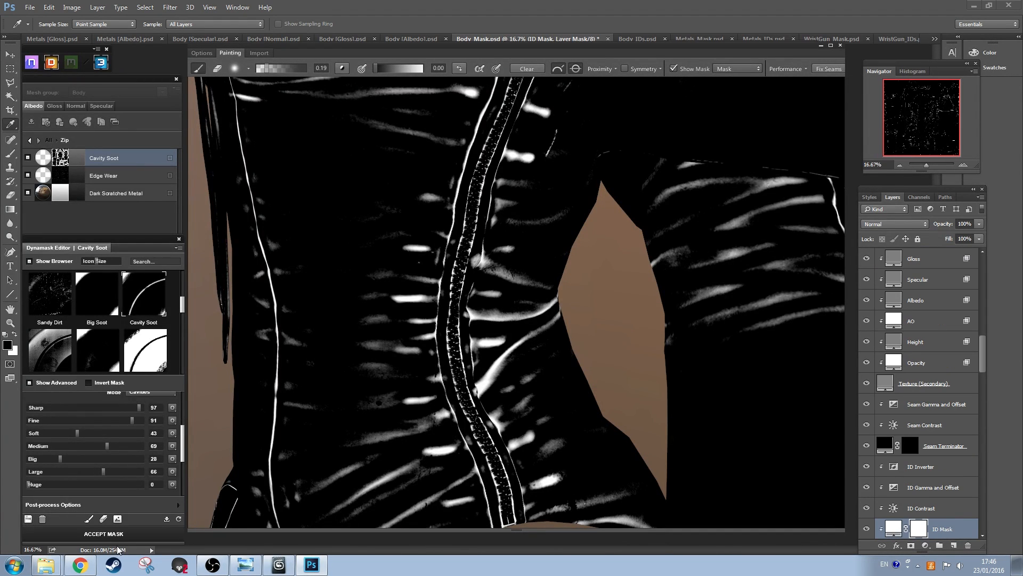
drag(79, 433, 115, 433)
Step: Check the zip in the shaded view, and raise the soot mask's cavity curvature to Big 99 and Huge 98
click(674, 69)
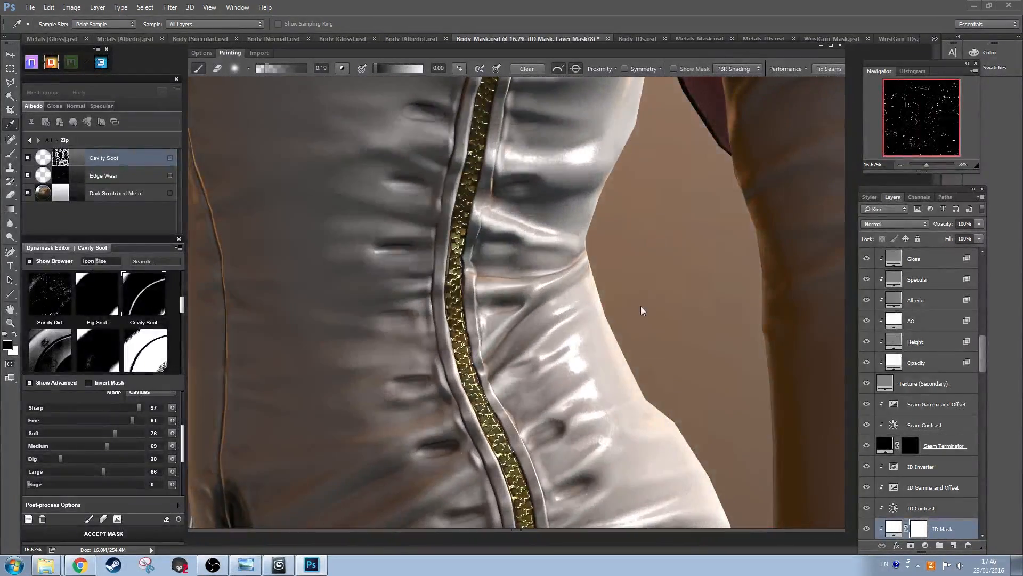
scroll(642, 310, down, 2)
drag(554, 344, 591, 314)
scroll(618, 371, down, 2)
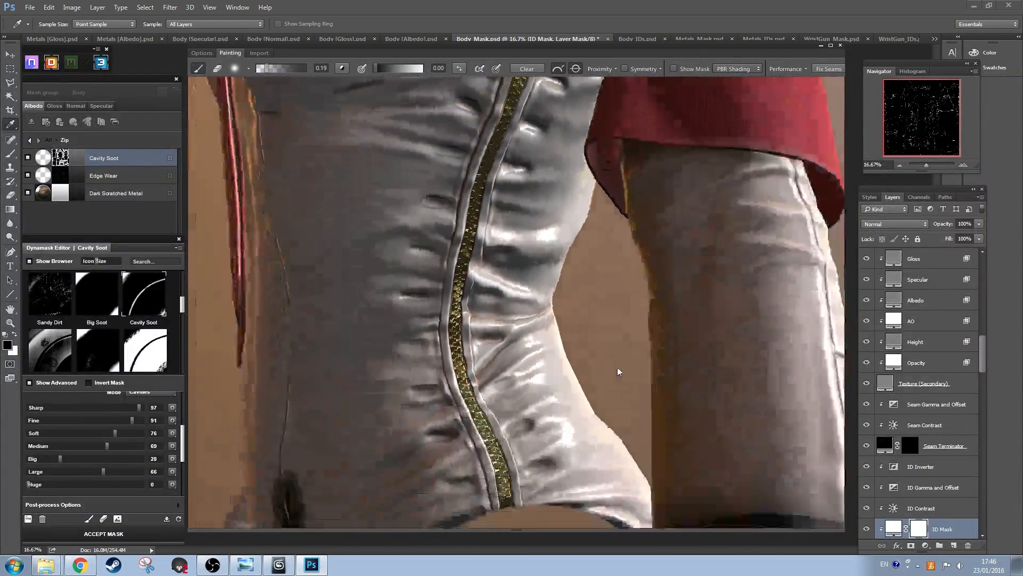
click(674, 69)
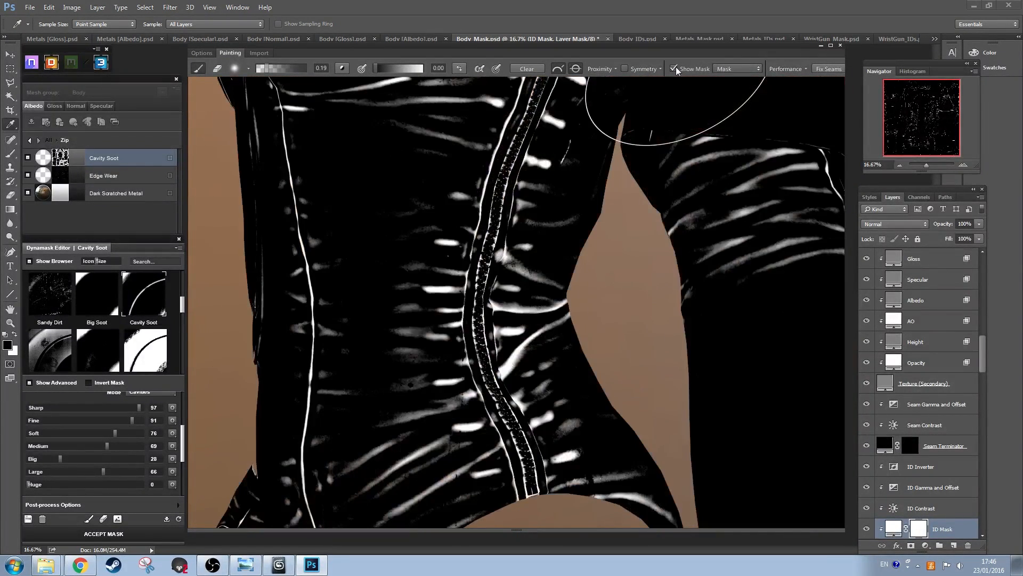
drag(30, 484, 37, 486)
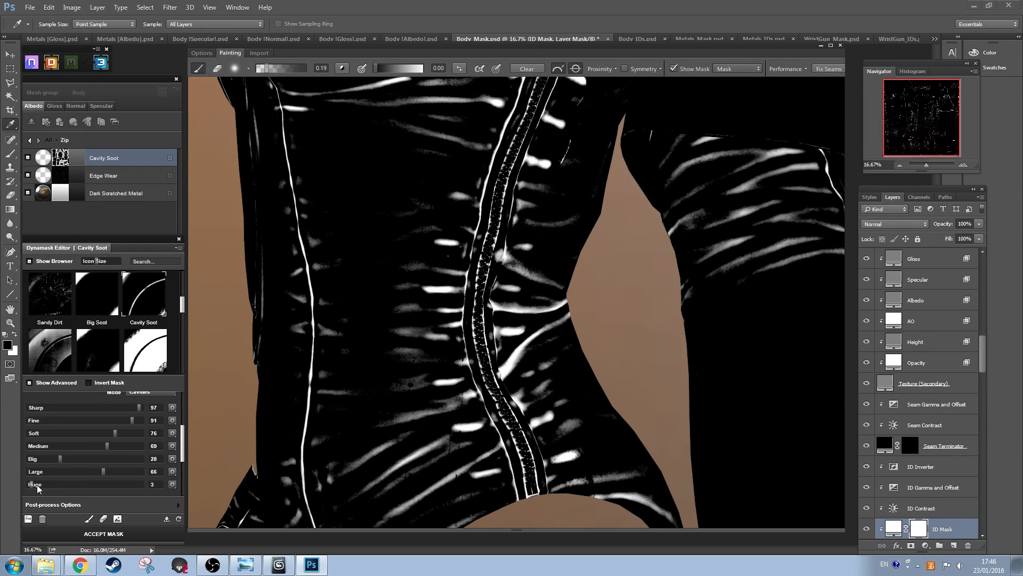
drag(114, 484, 139, 466)
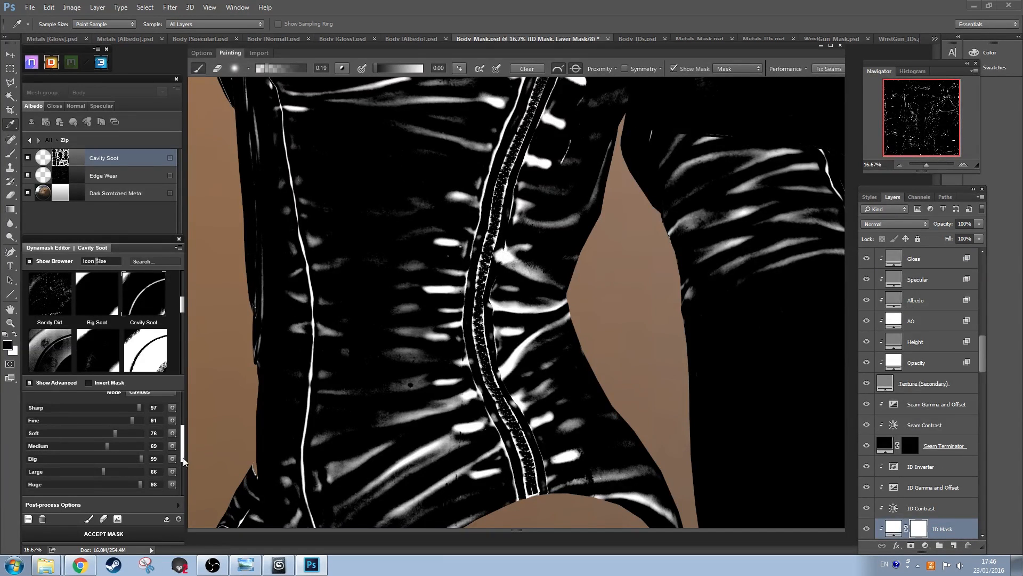
Step: Set the soot mask's Texture strength to 54, inspect the shaded zip and accept the mask
drag(183, 431, 185, 408)
drag(110, 421, 92, 422)
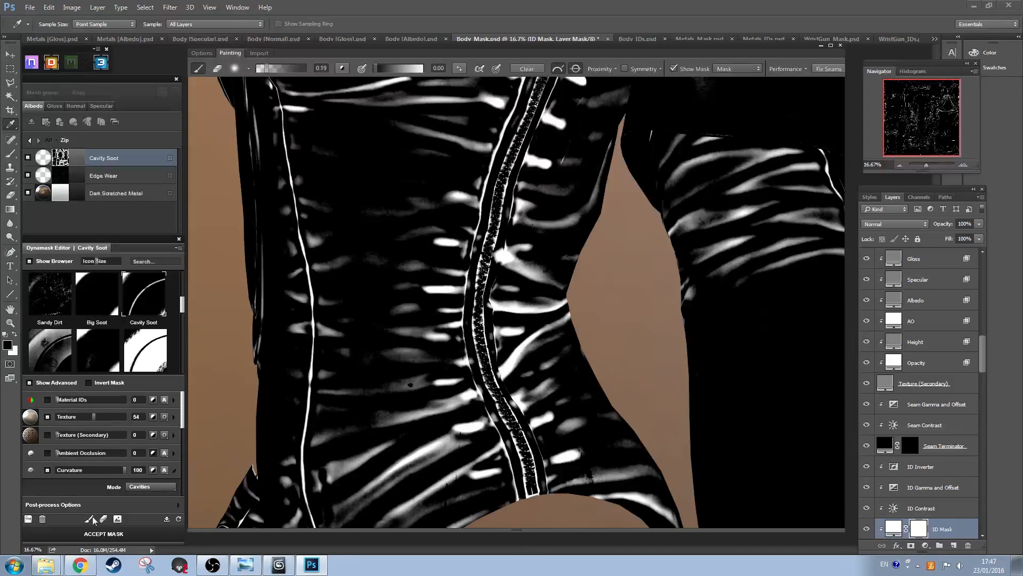
click(674, 69)
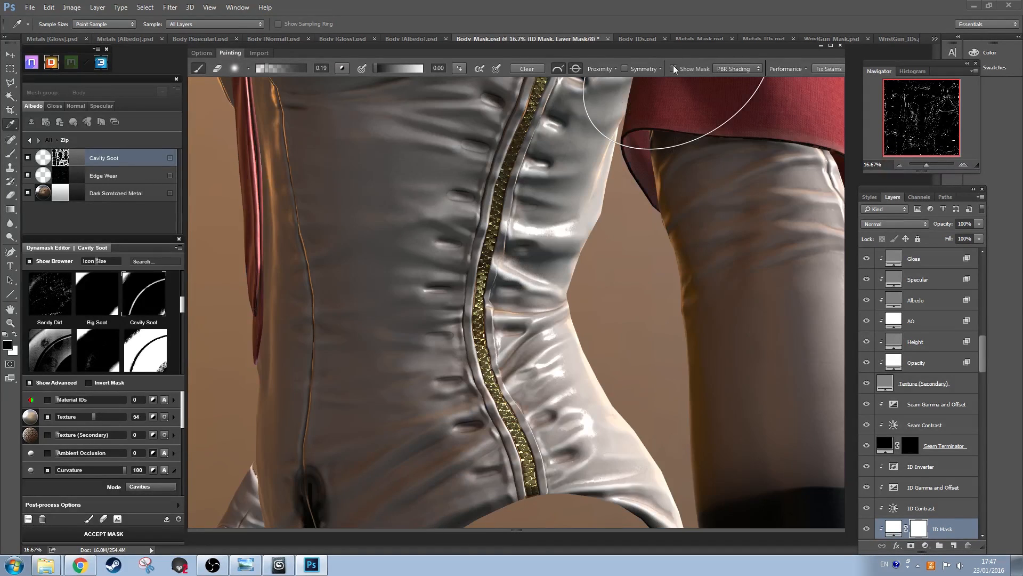
scroll(608, 286, up, 2)
mouse_move(607, 287)
mouse_down()
mouse_move(602, 305)
mouse_move(629, 287)
mouse_move(617, 289)
mouse_up()
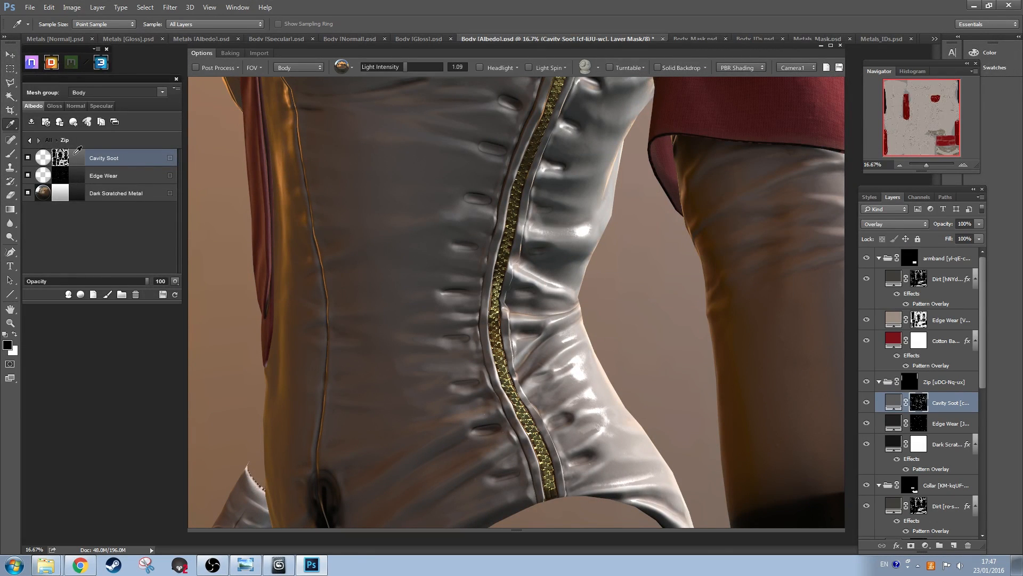
Step: Change the zip's cavity soot albedo colour to a near-black grey
click(76, 159)
click(749, 292)
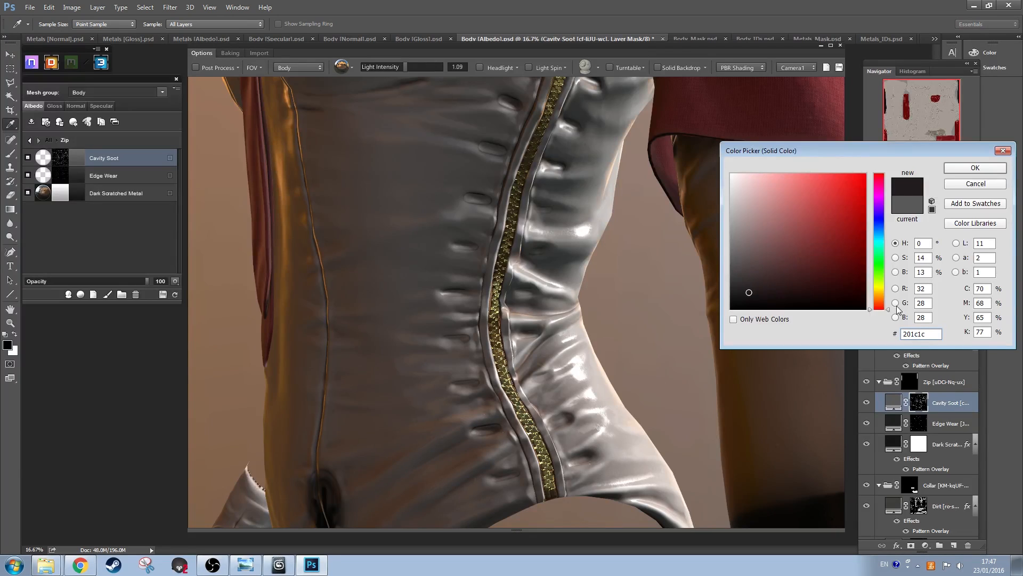
click(882, 299)
click(974, 167)
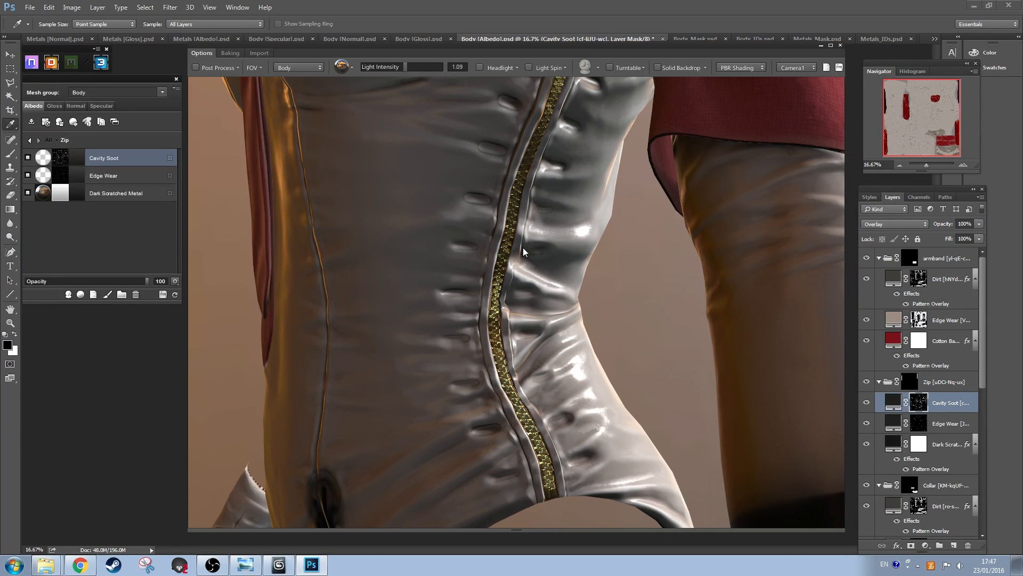
Step: Set the specular colour of the zip's cavity soot to 202020 and check the zip under rotated lighting
click(101, 106)
click(75, 159)
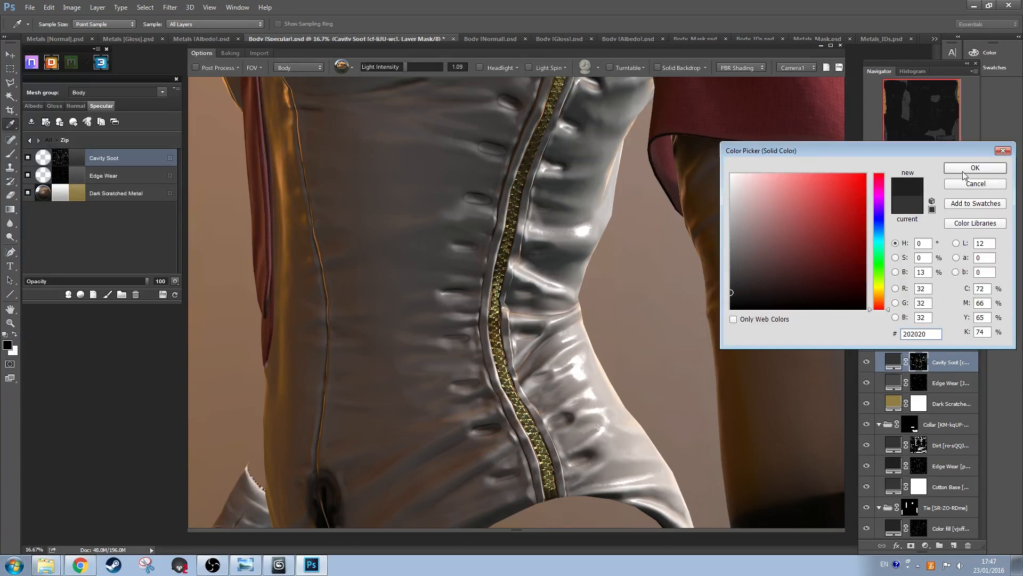
click(963, 172)
drag(516, 251, 593, 226)
Step: Darken the cavity soot's gloss value slightly, return to the albedo map and inspect the suit from the front and side
click(53, 106)
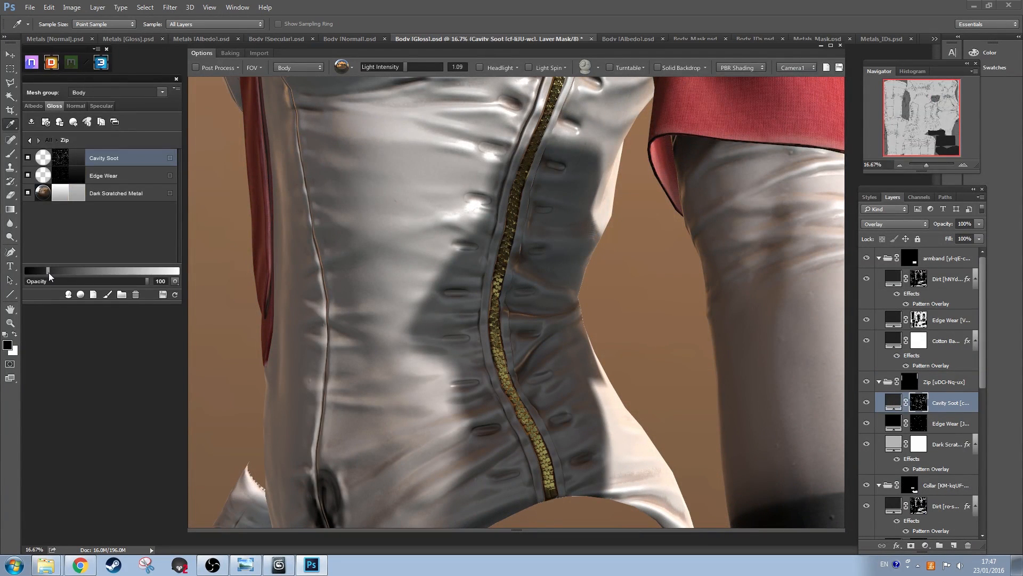
drag(49, 273, 46, 274)
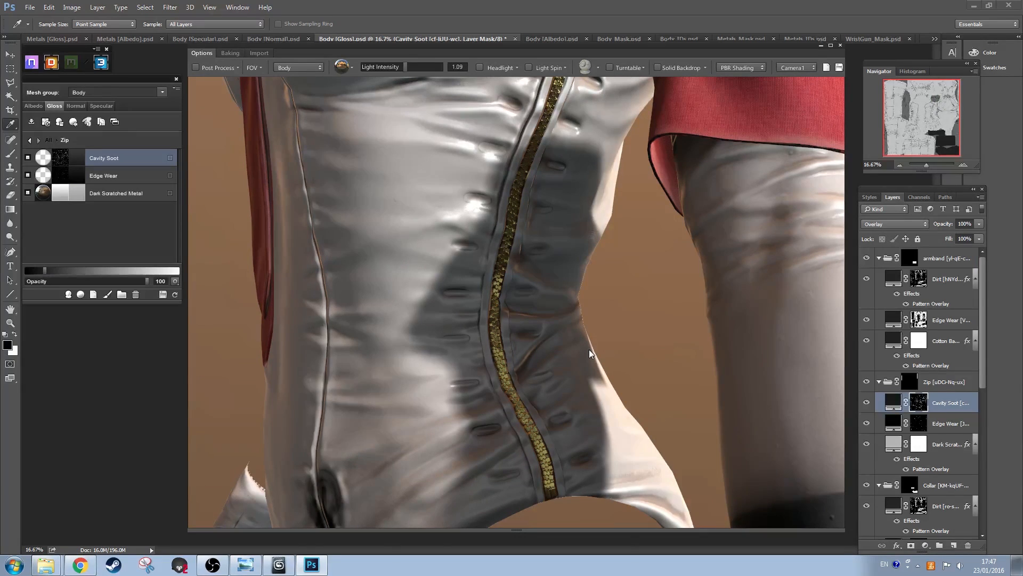
click(33, 106)
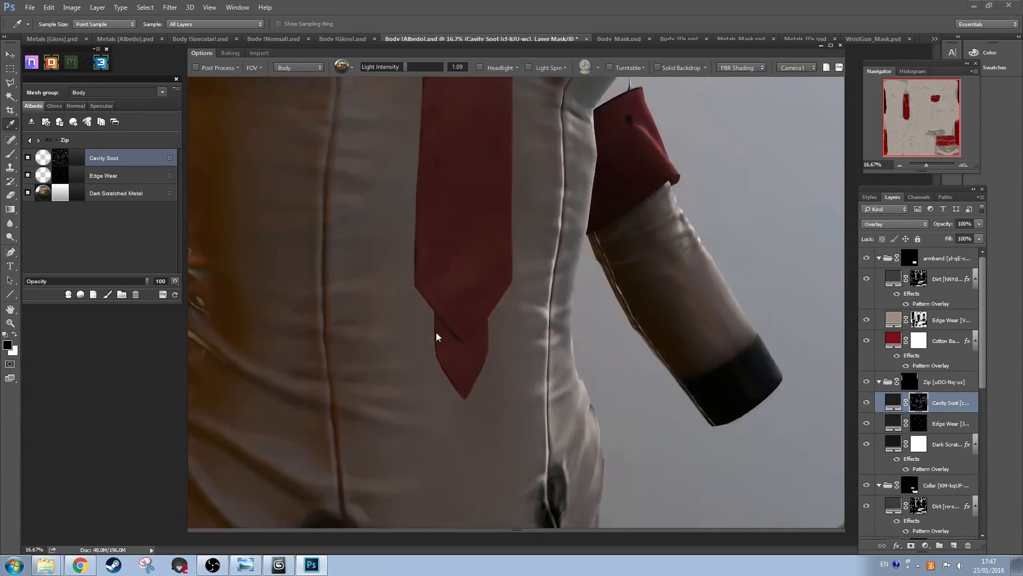
drag(436, 333, 494, 297)
scroll(485, 278, down, 2)
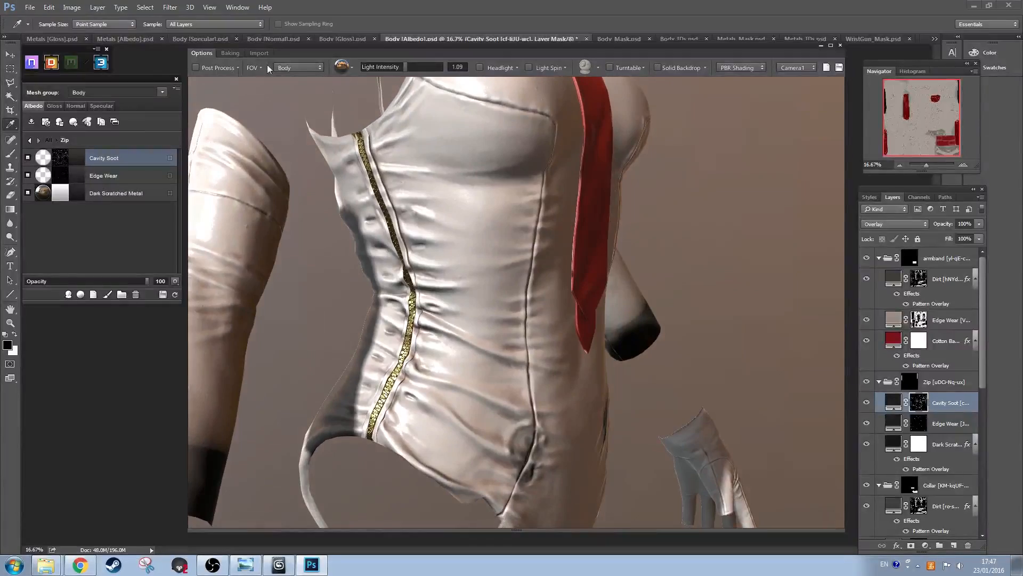
Step: Show all mesh groups in the 3D preview and view the whole character from the front
click(297, 67)
click(291, 78)
drag(499, 309, 525, 326)
scroll(525, 327, down, 2)
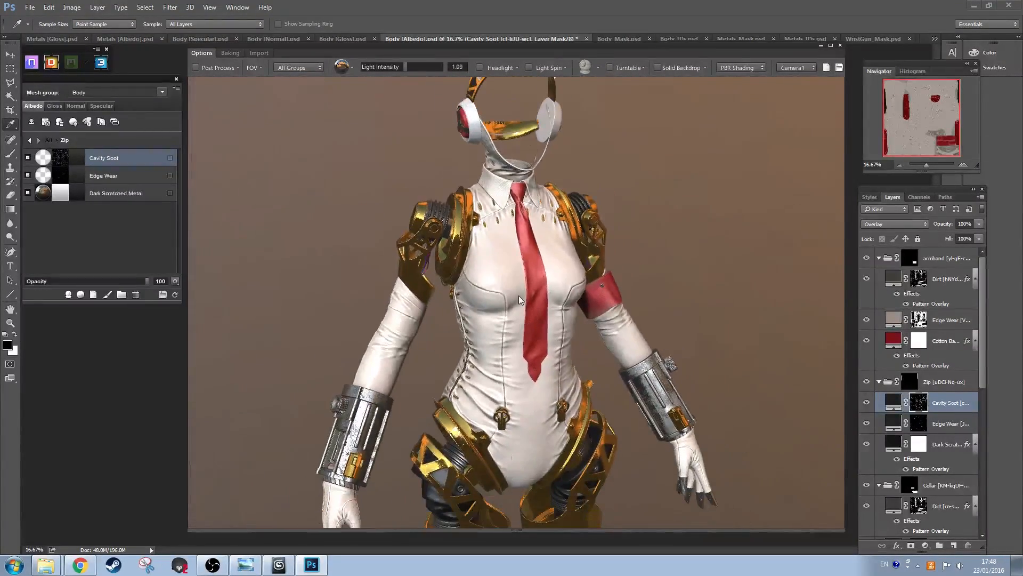
Step: Leave the Zip group, switch the edited mesh group to Metals and isolate Metals in the 3D preview
click(30, 140)
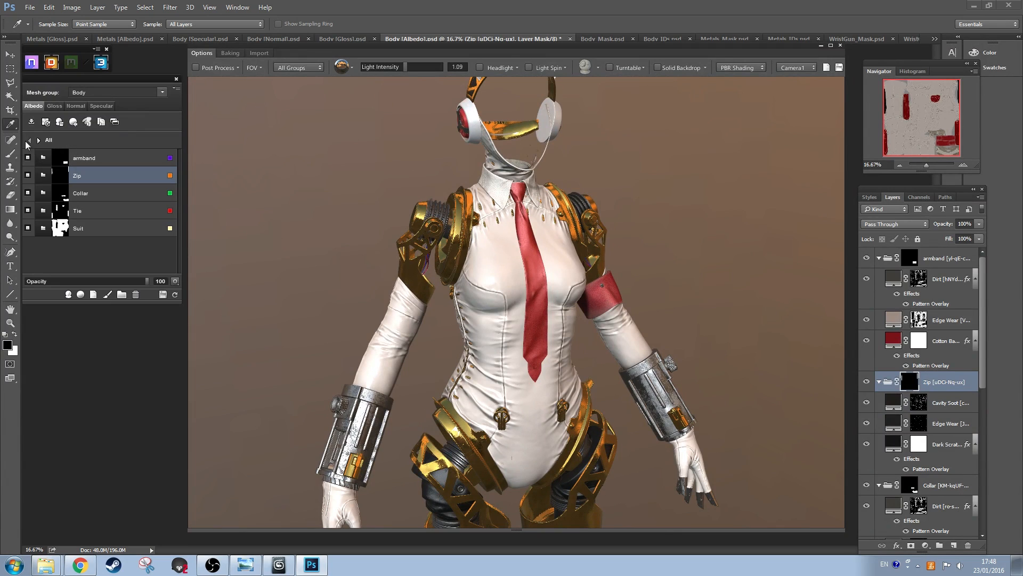
click(117, 92)
click(80, 110)
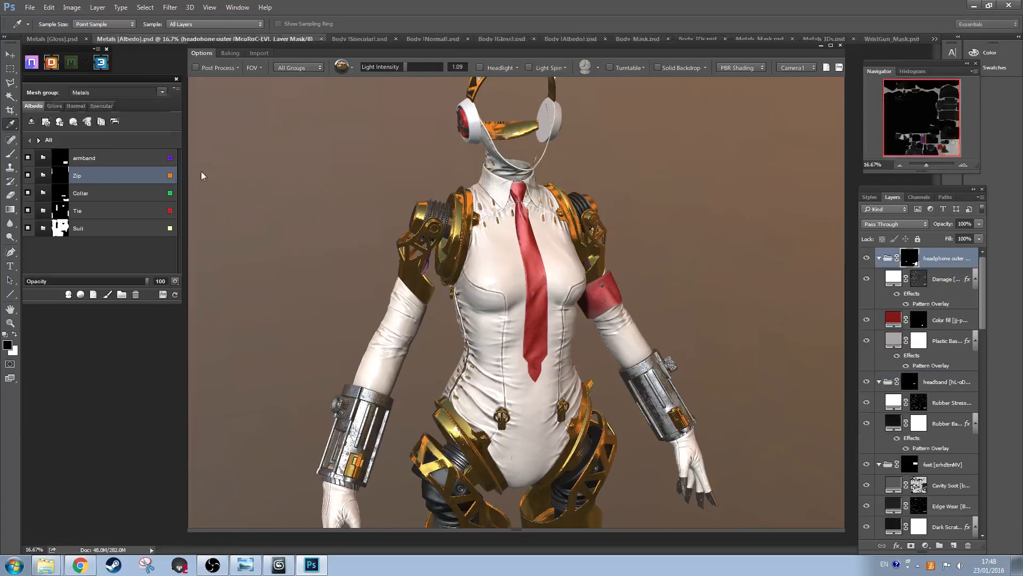
click(289, 68)
click(312, 91)
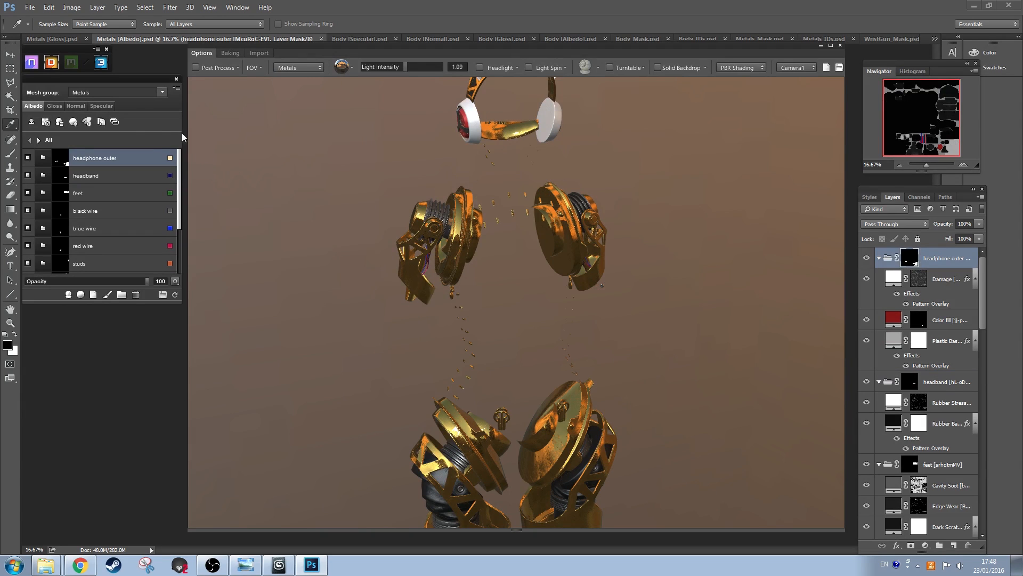
Step: Save the project and zoom in on the gold shoulder armour
click(174, 91)
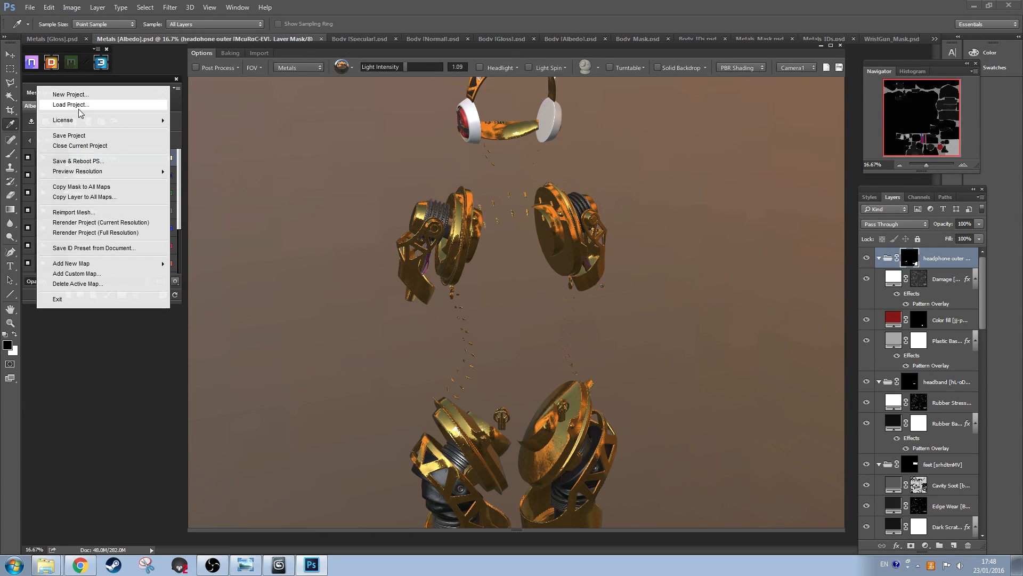
click(70, 137)
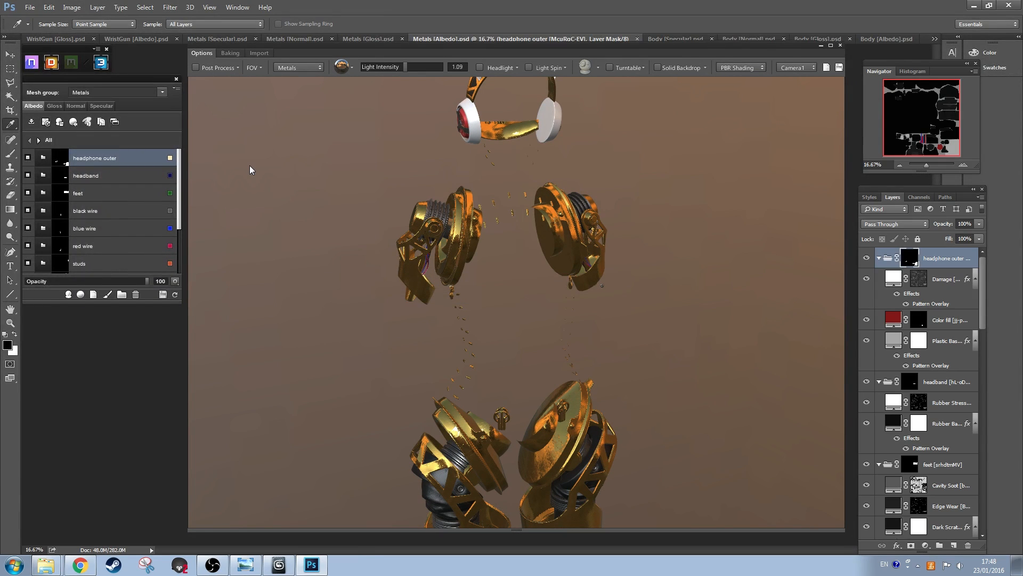
scroll(469, 269, up, 6)
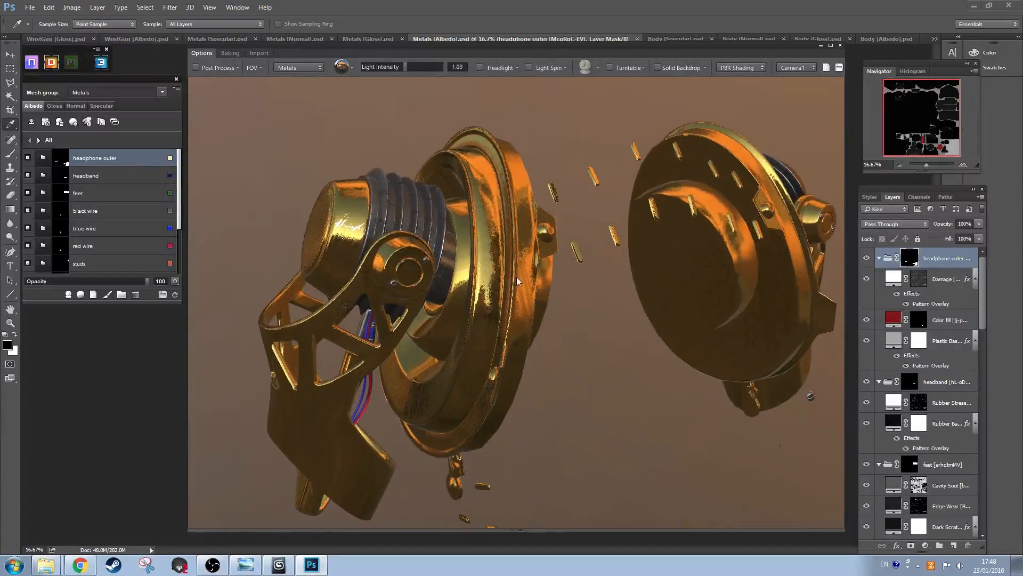
Step: Open the Gold material group, set the Gold material's scale to -1 and check it on the shoulder armour
mouse_move(516, 281)
mouse_down()
mouse_move(496, 280)
mouse_move(525, 277)
mouse_up()
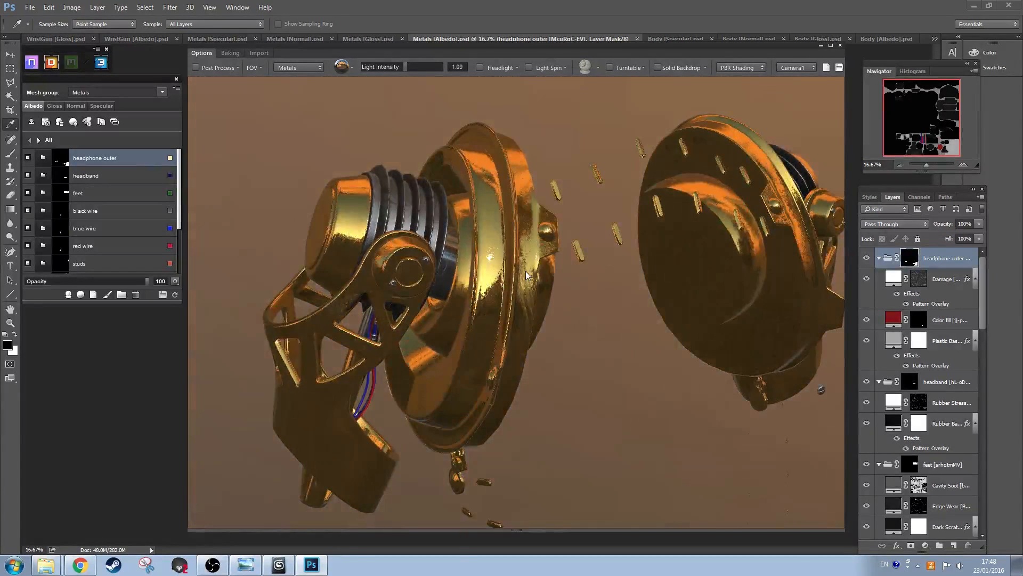
scroll(120, 244, down, 2)
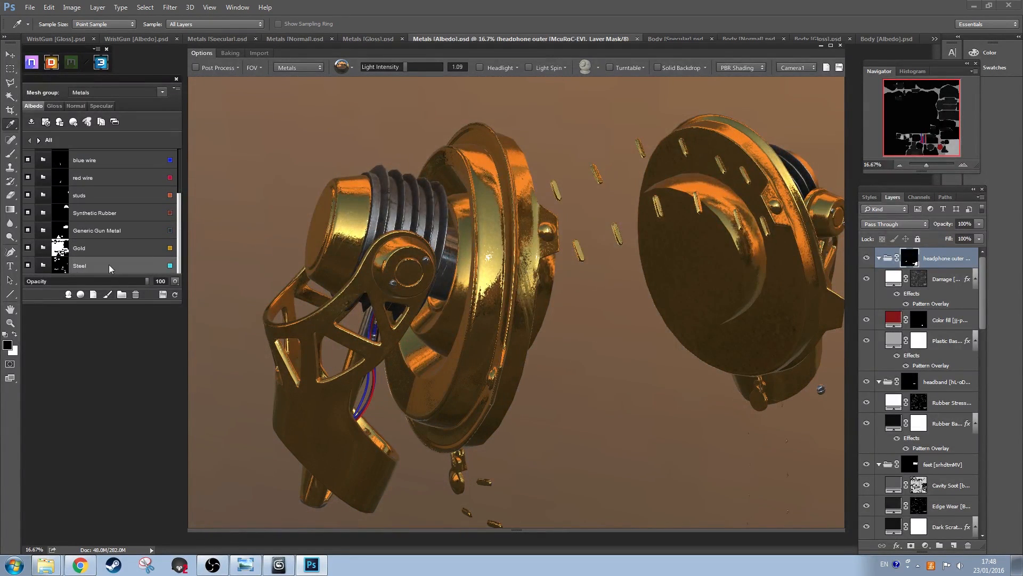
double_click(140, 241)
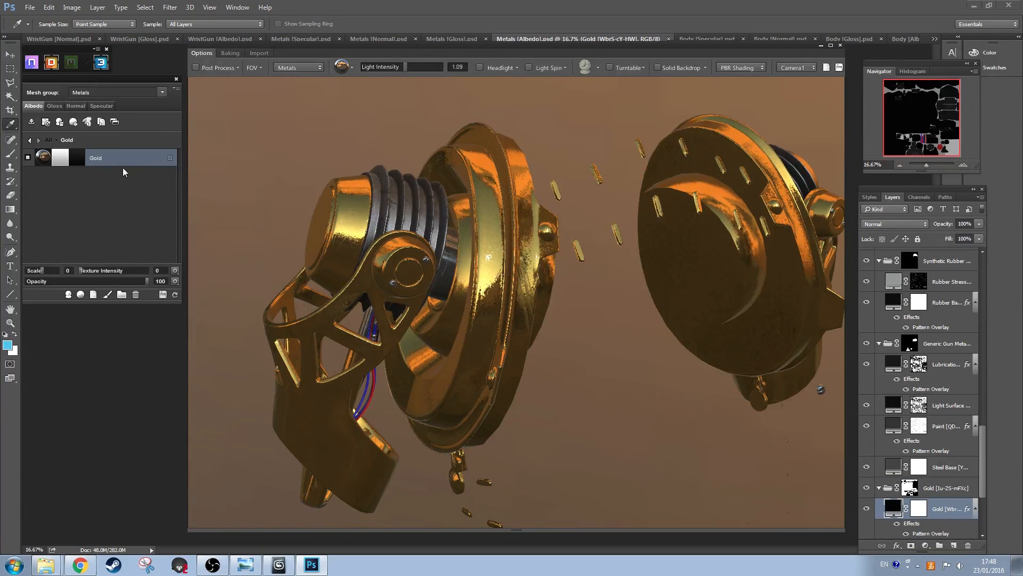
click(39, 272)
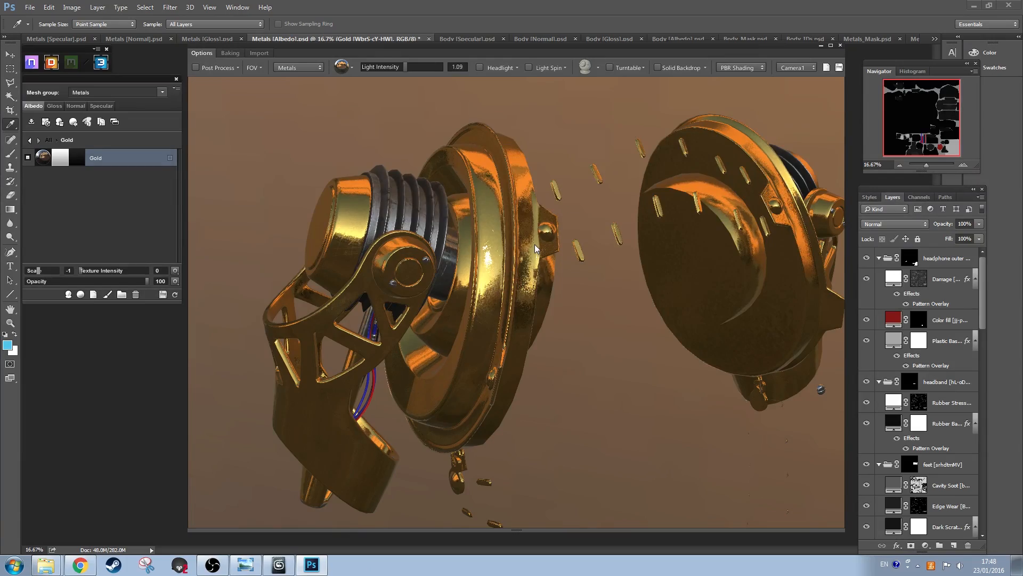
drag(489, 304, 411, 285)
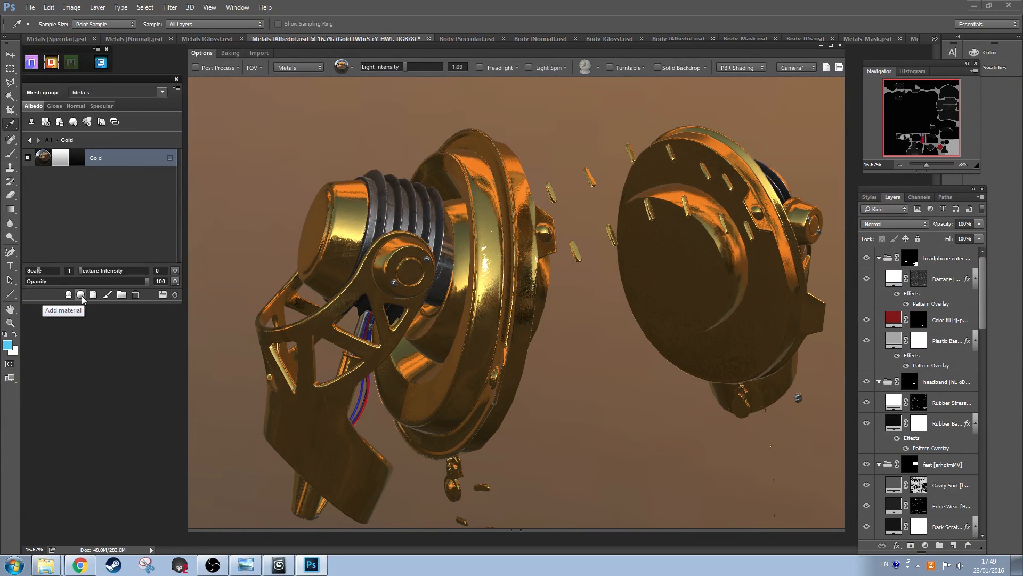
Step: Add the Scratches 03 damage masking pattern as a new material in the Gold group, leaving its initial colour unchanged
click(81, 295)
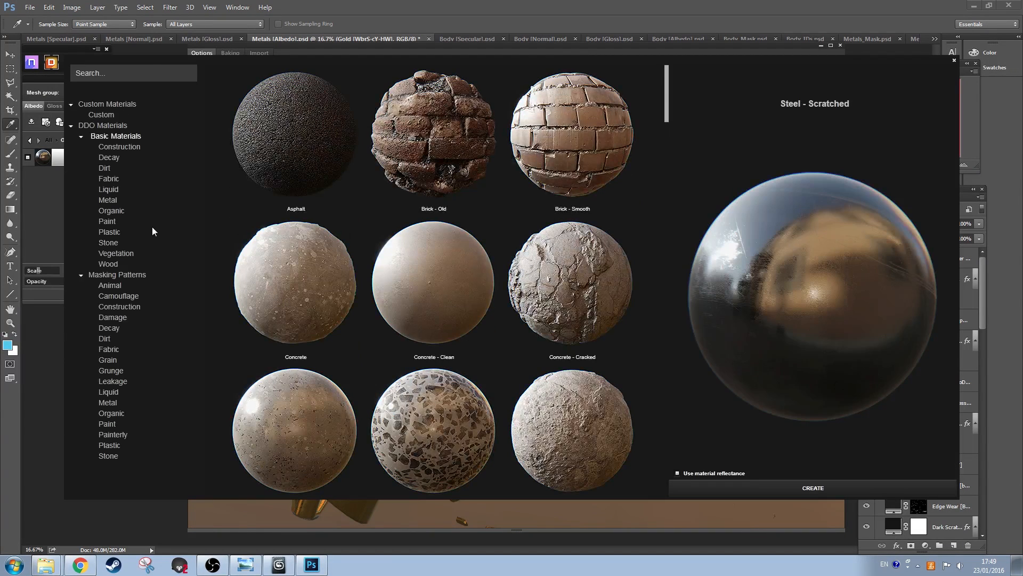
click(112, 326)
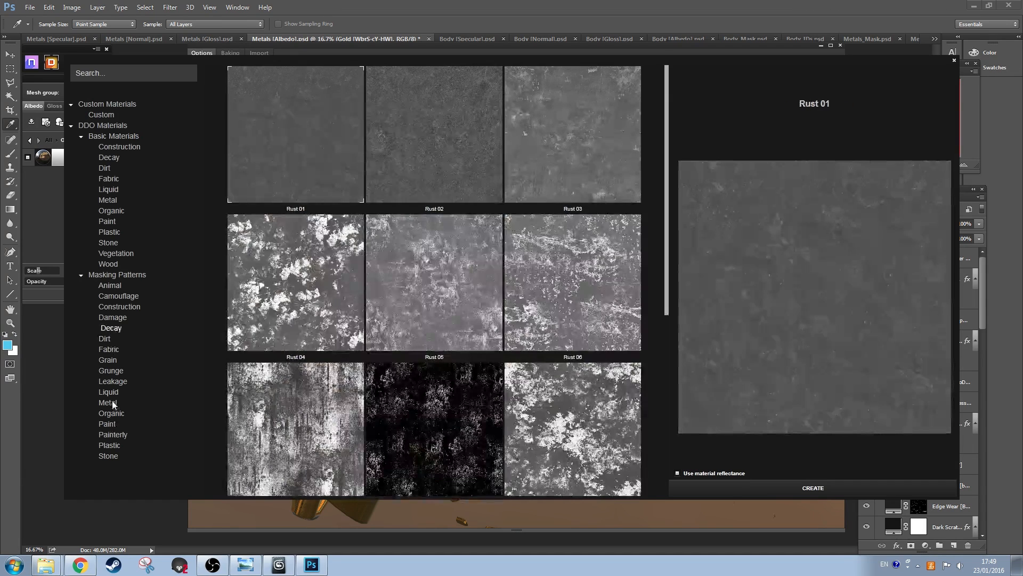
click(113, 404)
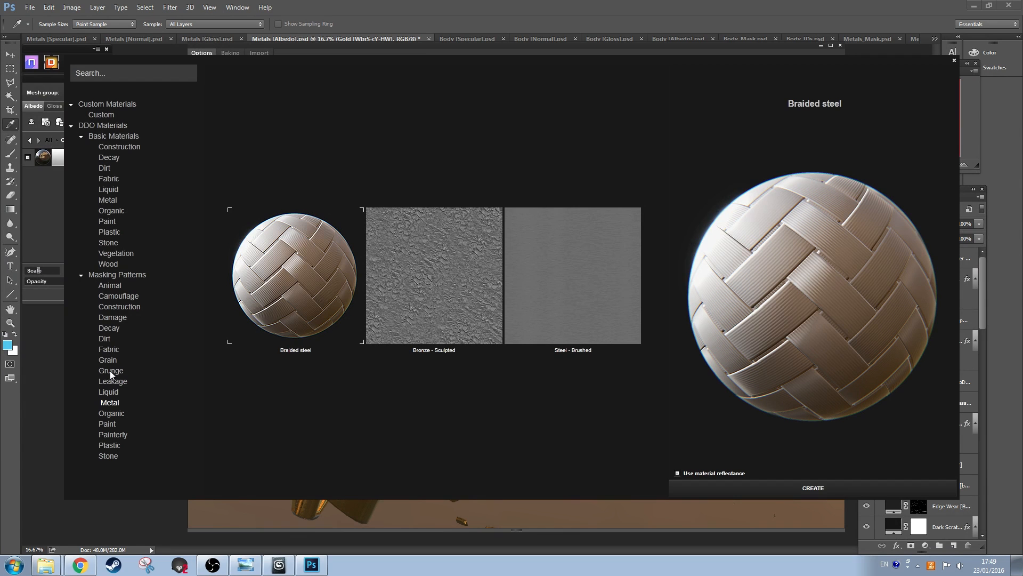
click(110, 326)
click(115, 318)
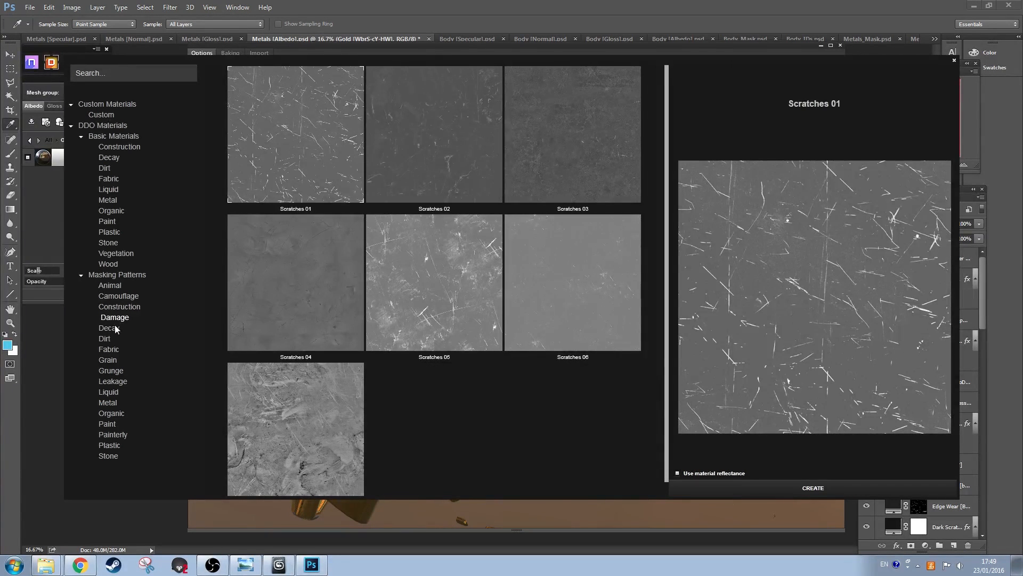
click(614, 159)
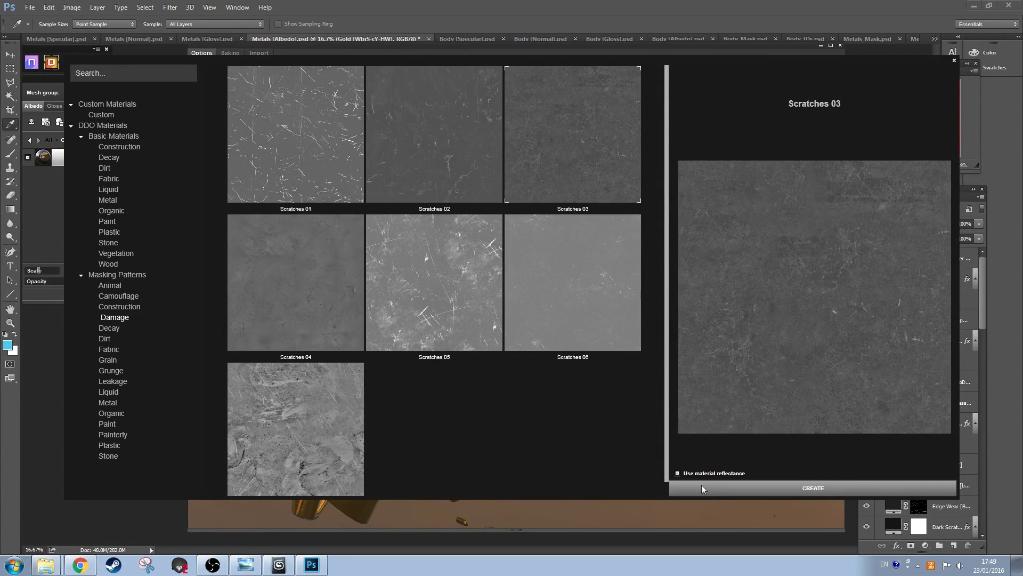
click(781, 486)
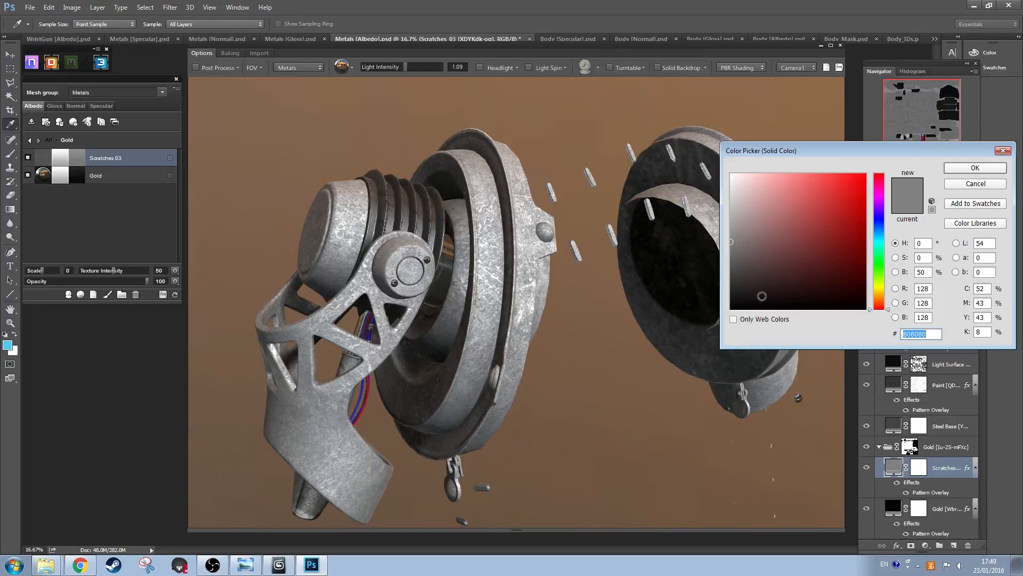
click(968, 184)
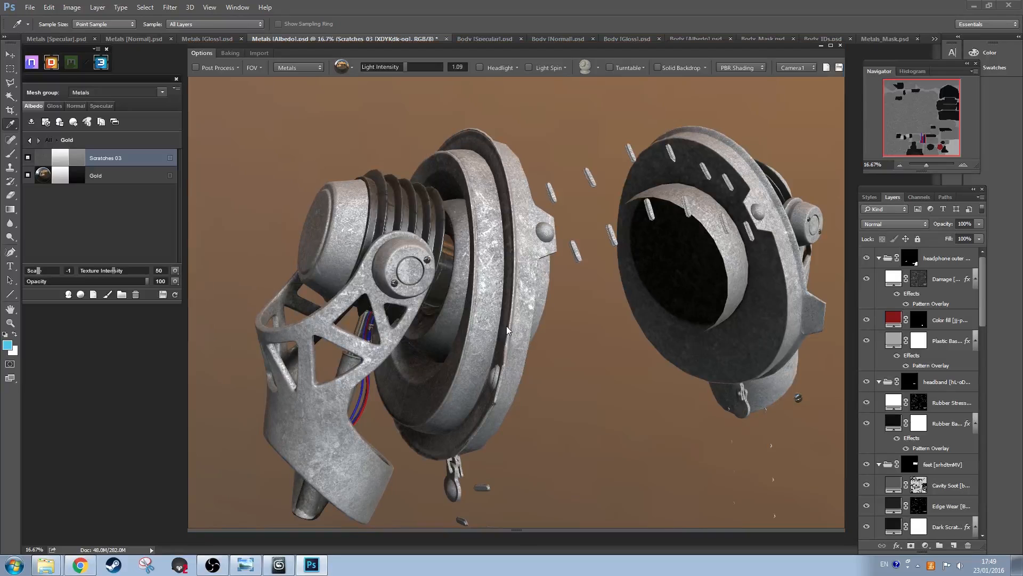
Step: Set the Scratches 03 material's albedo colour to a dark orange-tinted brown
click(683, 327)
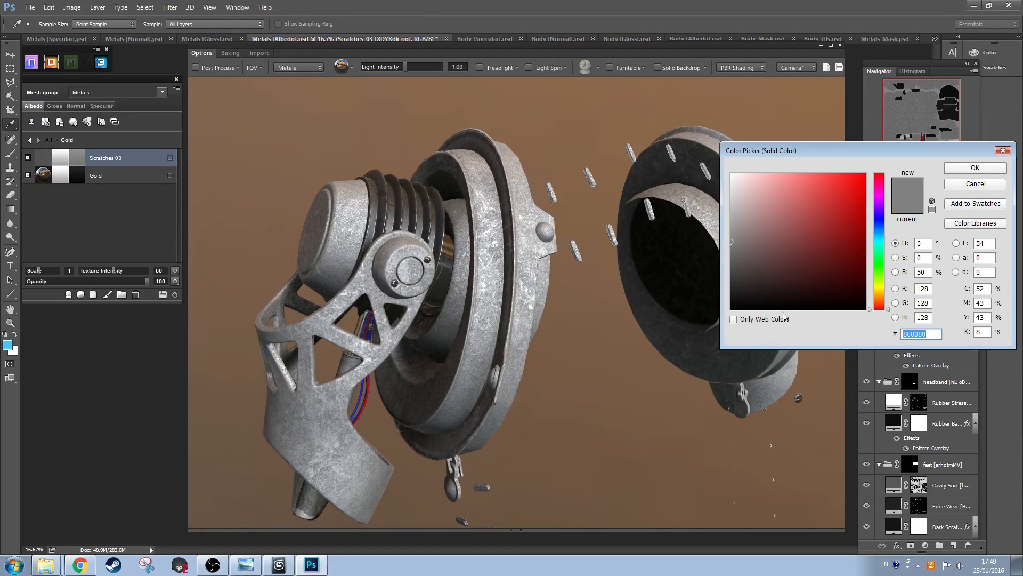
drag(880, 308, 881, 303)
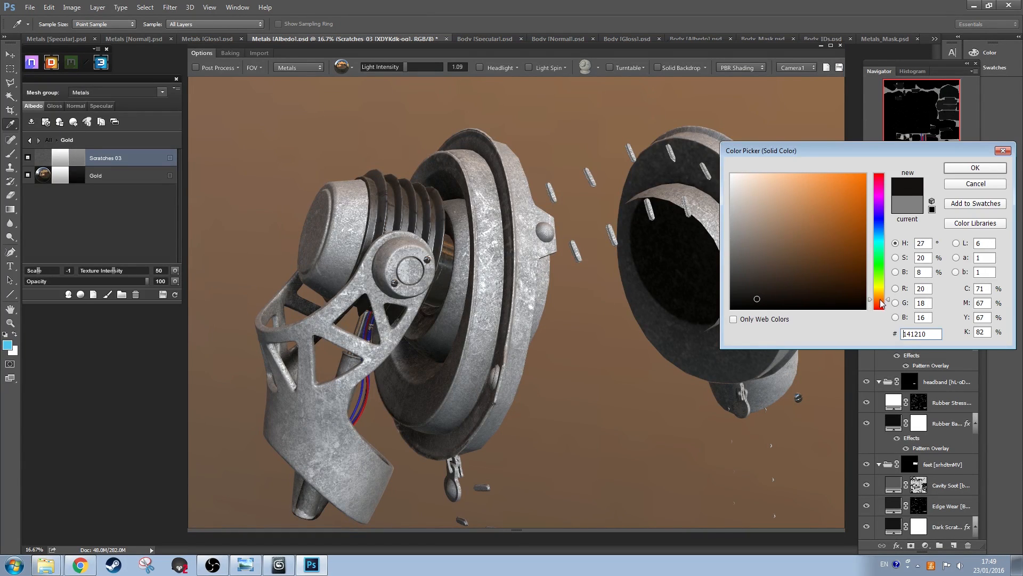
click(972, 168)
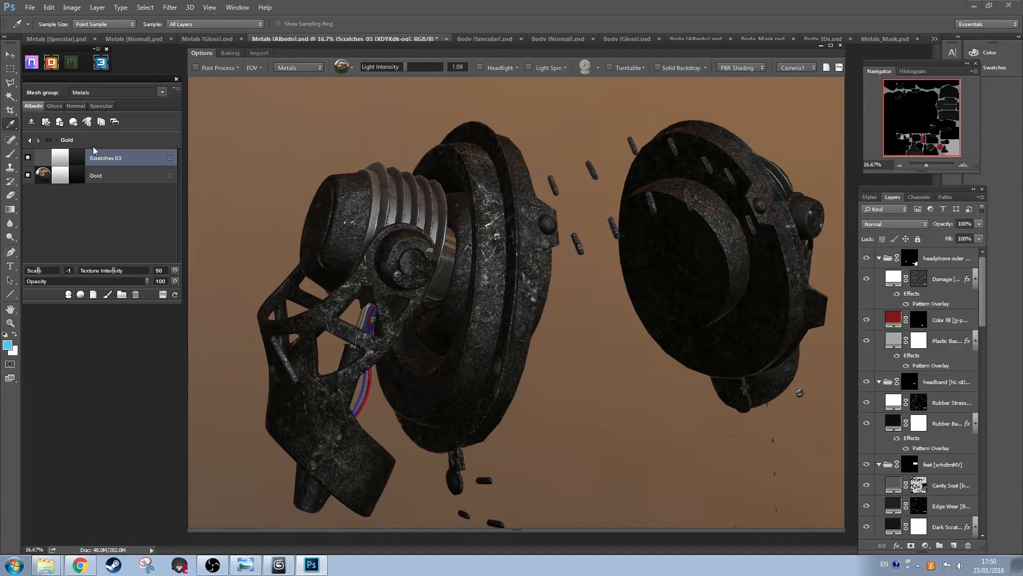
click(77, 158)
click(776, 288)
click(972, 167)
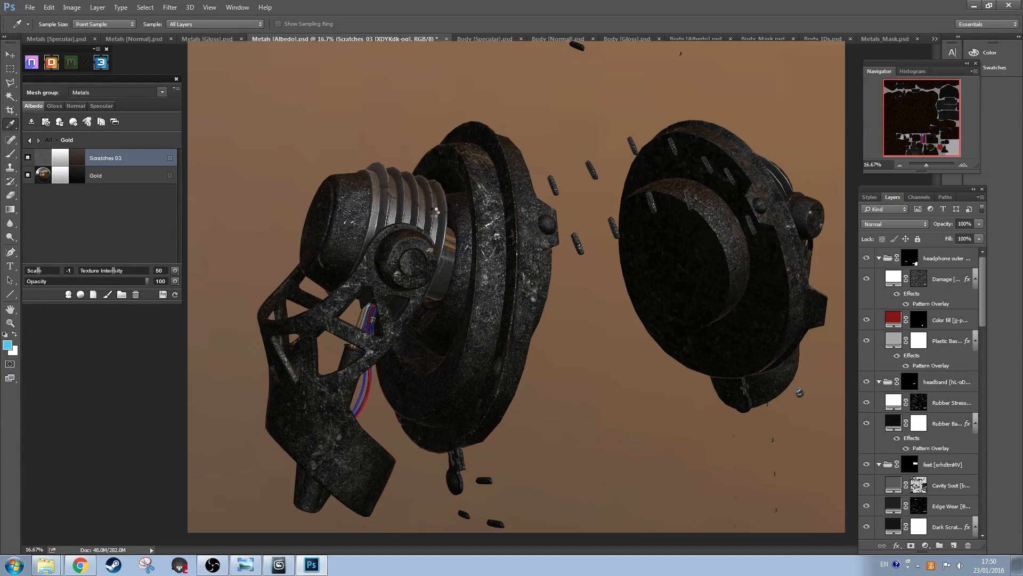
Step: Darken the specular colour of Scratches 03 to a near-black tone with a slight orange hue
click(101, 106)
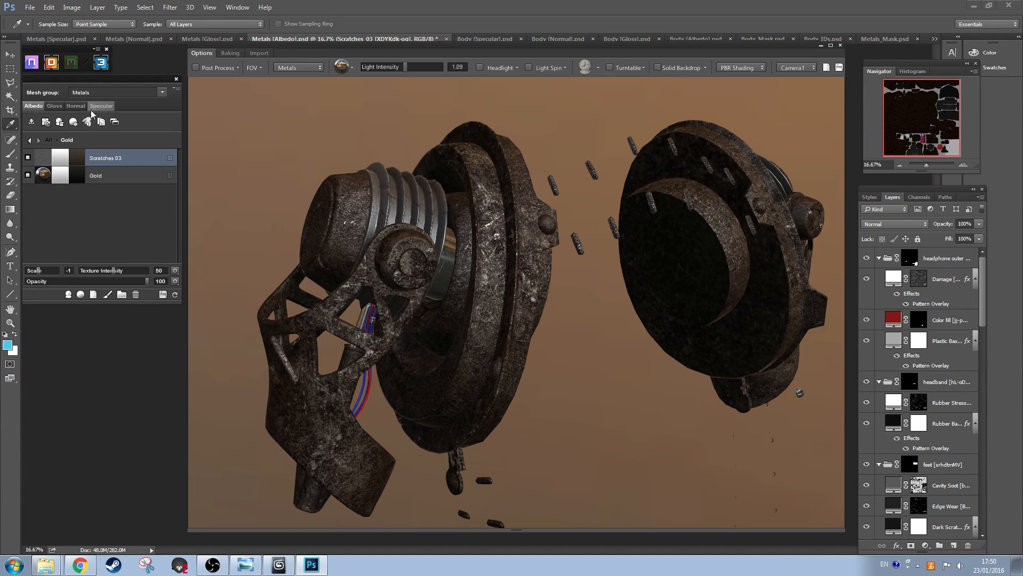
click(77, 157)
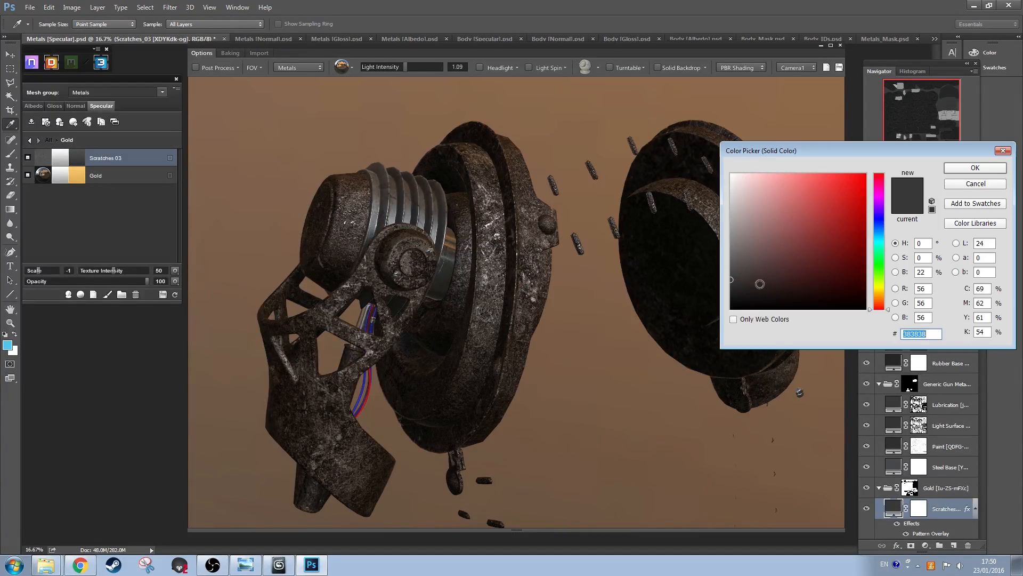
drag(760, 283, 729, 293)
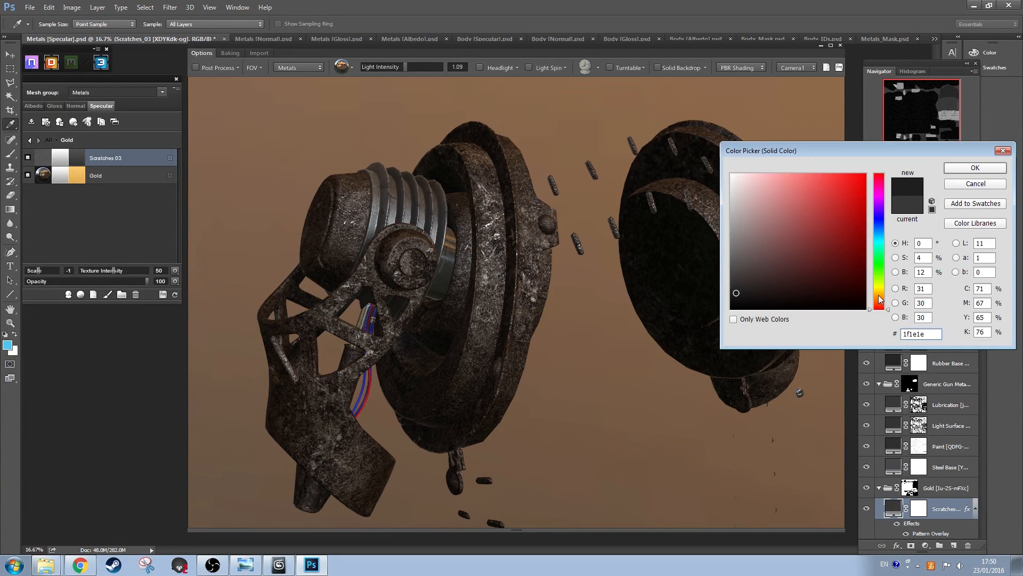
drag(880, 299, 882, 303)
click(975, 167)
Step: Lower the gloss value of Scratches 03 and set its albedo texture intensity to 30
click(54, 106)
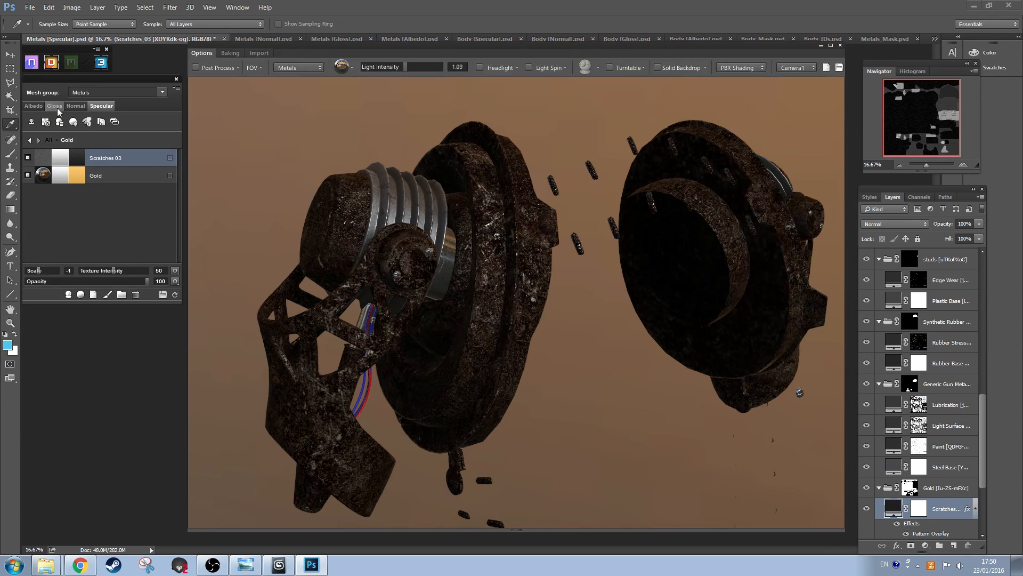
drag(84, 260, 48, 262)
click(33, 106)
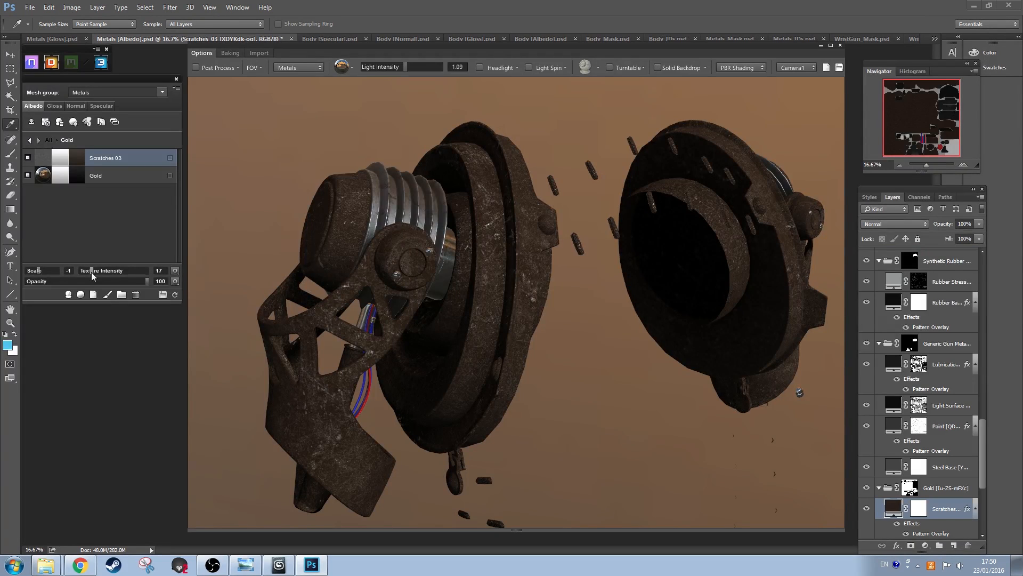
drag(97, 274, 100, 275)
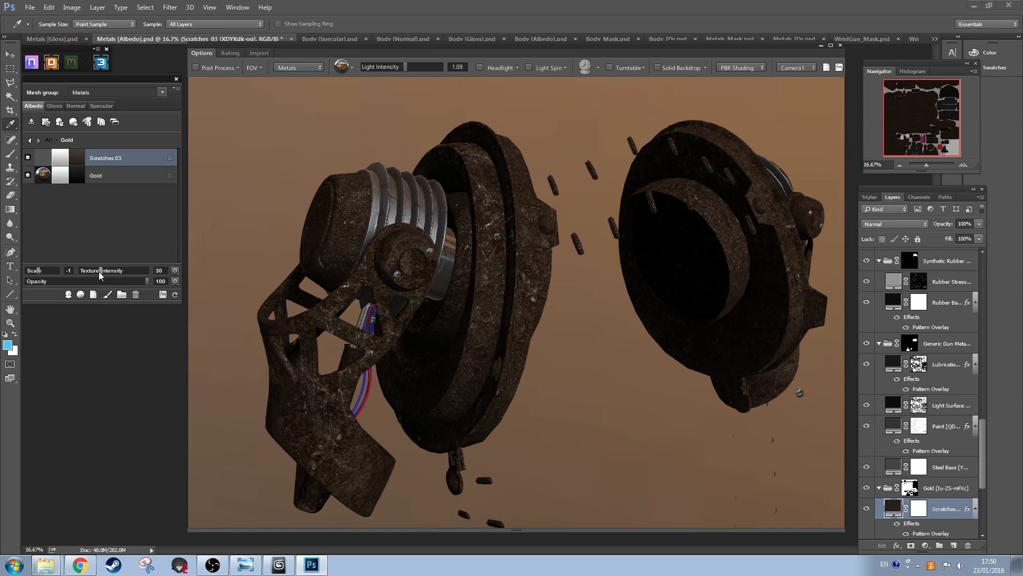
Step: Edit the Scratches 03 mask in full shaded mode and apply the Cavity Soot preset
click(60, 163)
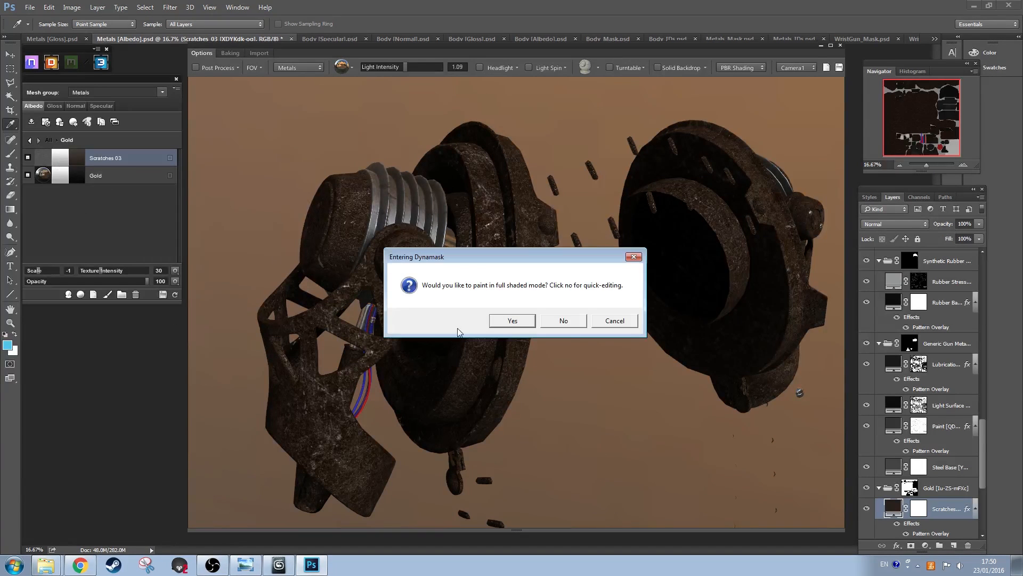
click(513, 321)
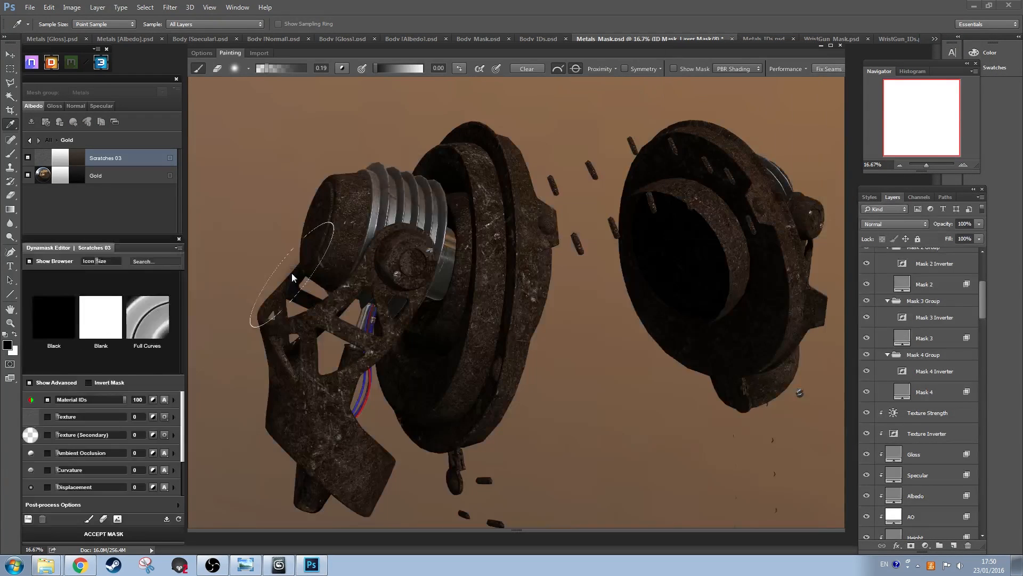
mouse_move(180, 279)
mouse_down()
mouse_move(183, 366)
mouse_move(187, 300)
mouse_up()
click(163, 317)
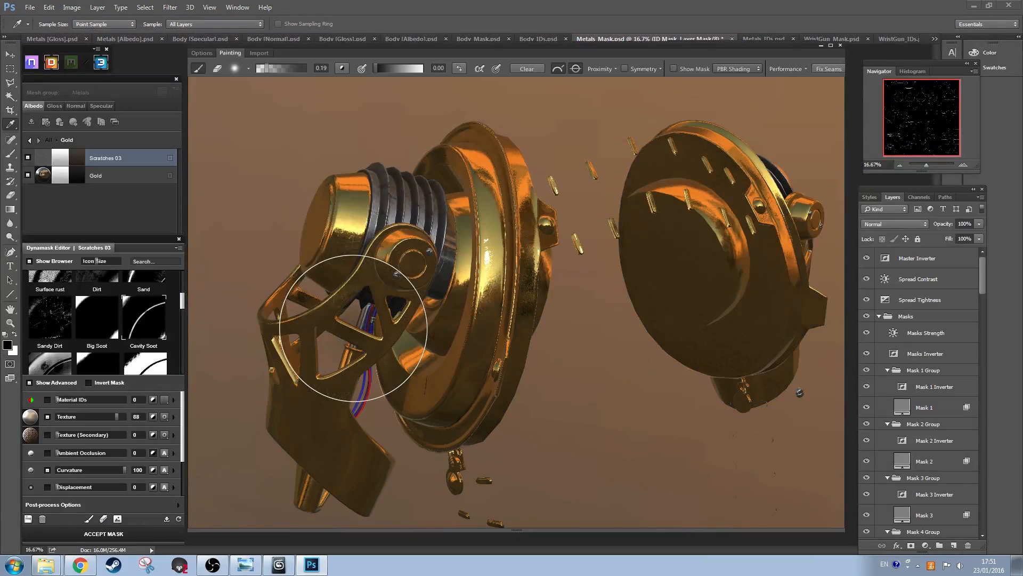
Step: Preview the mask alone and set the cavity curvature's Large to 66, Huge to 17 and Sharp to 83
click(673, 69)
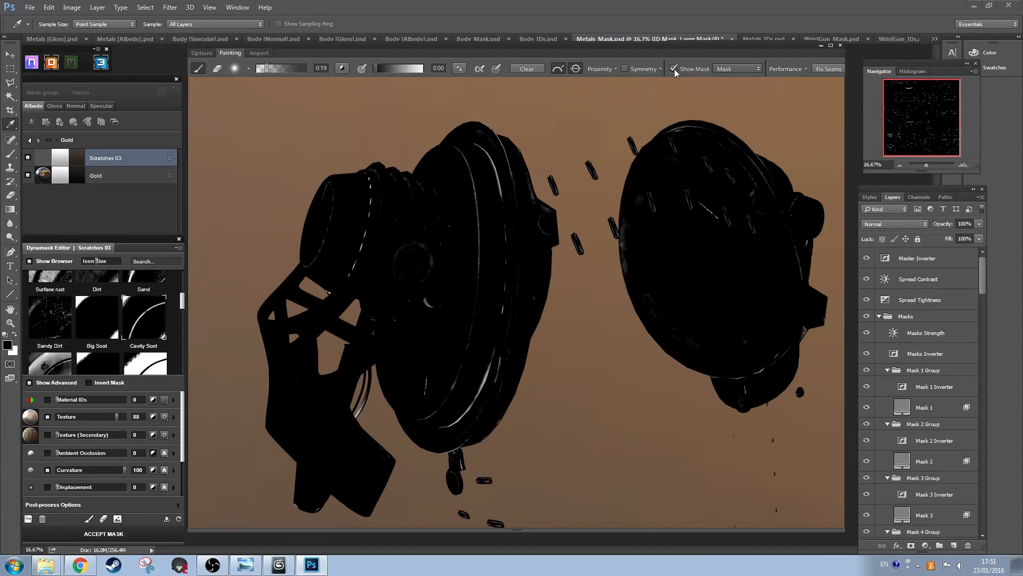
scroll(184, 451, down, 1)
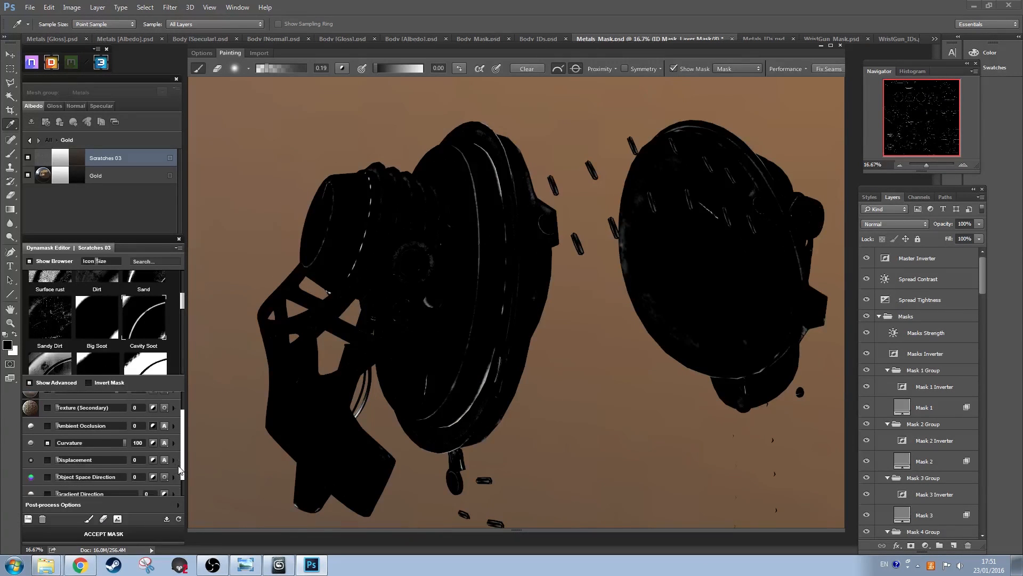
click(174, 445)
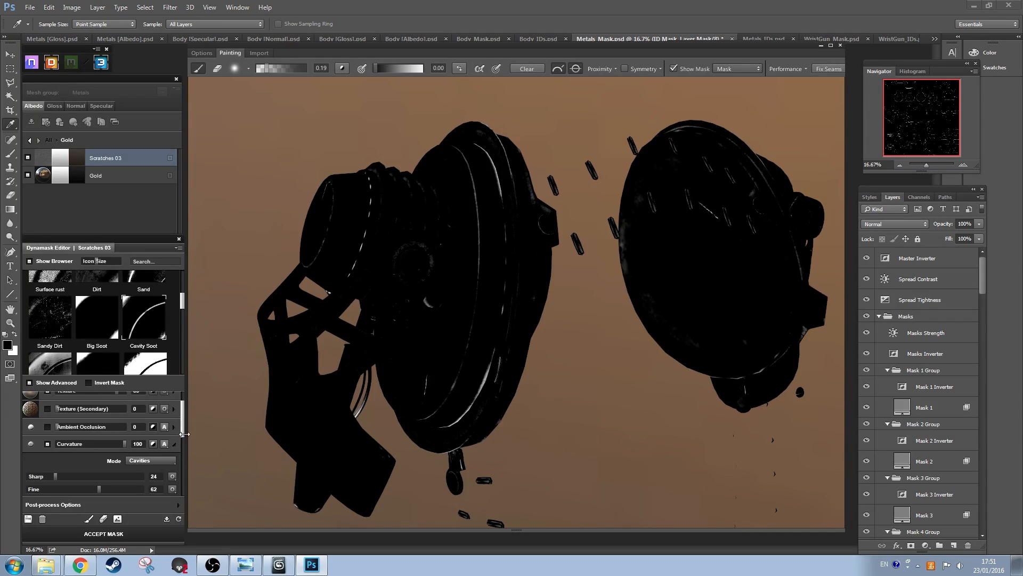
scroll(66, 485, down, 3)
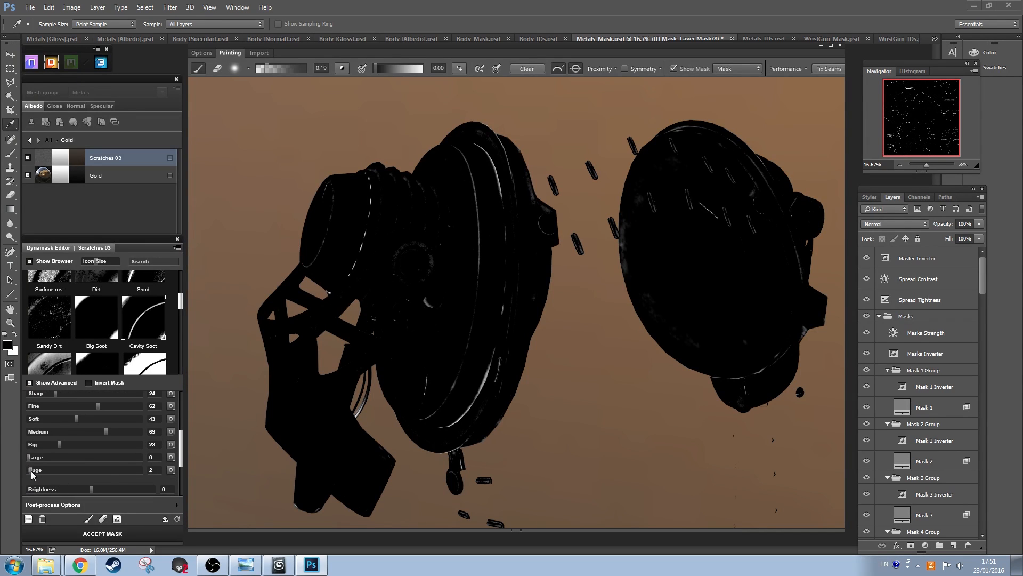
click(114, 472)
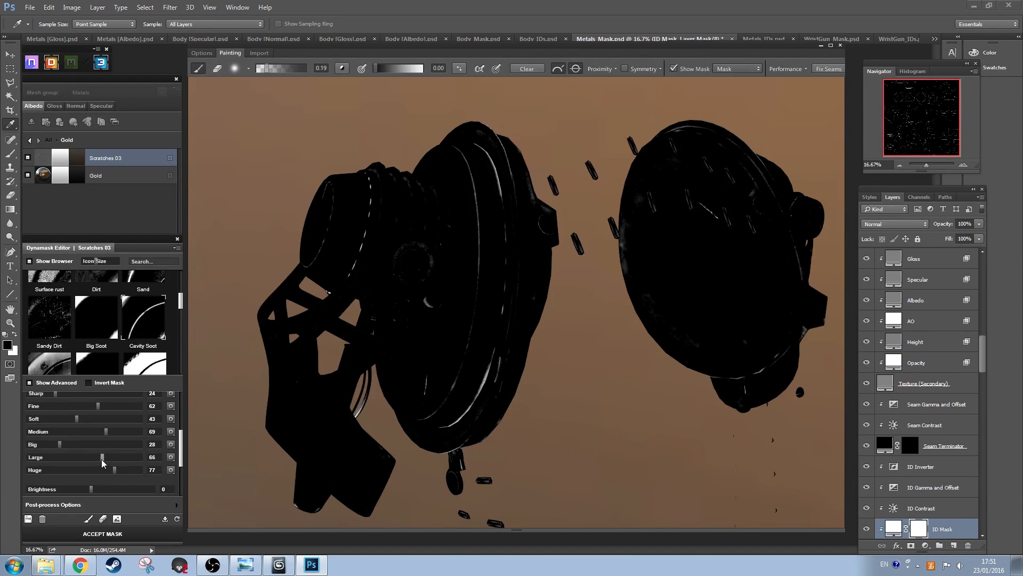
scroll(179, 435, up, 2)
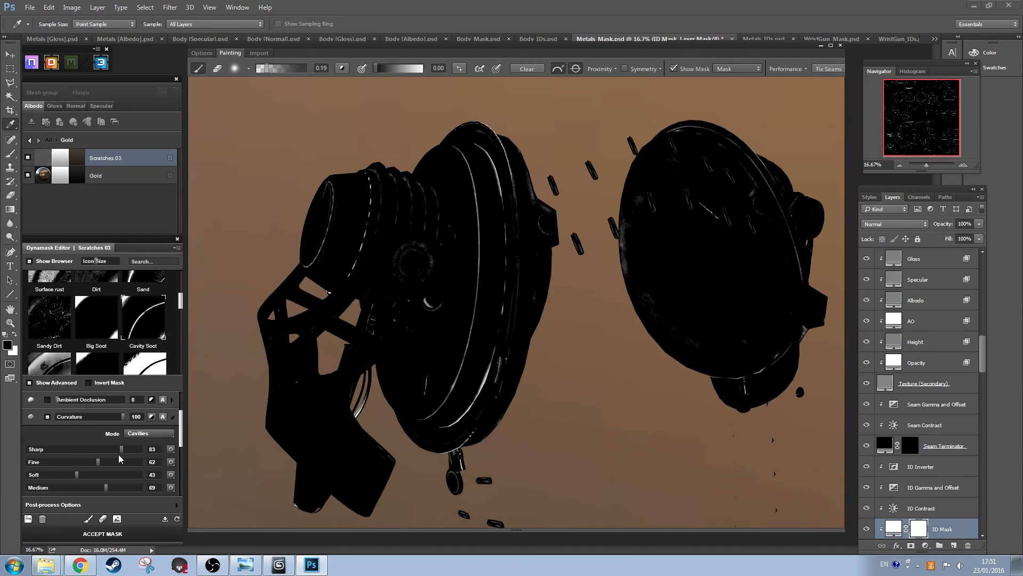
Step: Set the curvature's Fine to 88 and both Soft and Medium to 100, and check the shaded result on the gold armour
drag(97, 462, 114, 474)
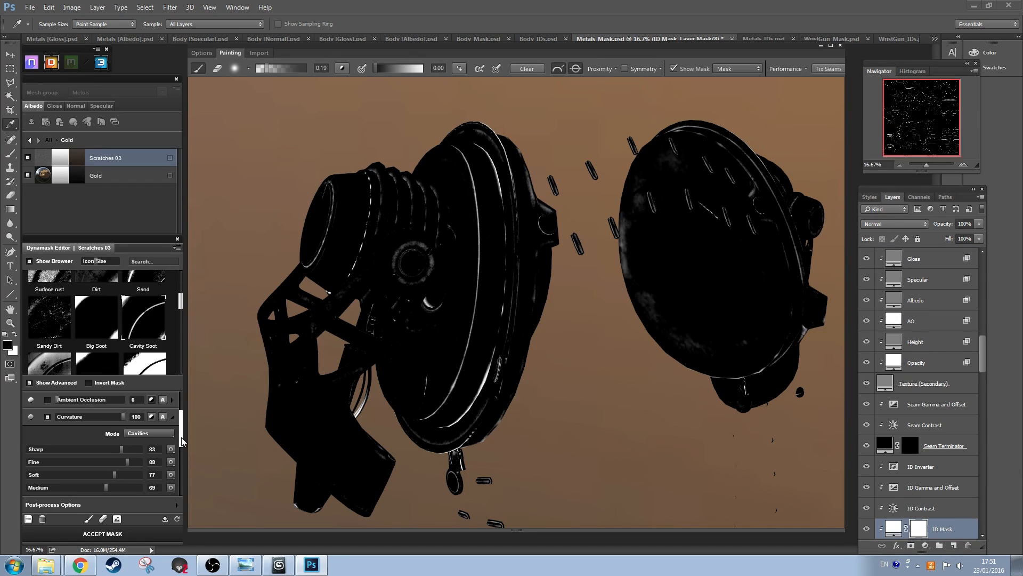
scroll(181, 441, down, 3)
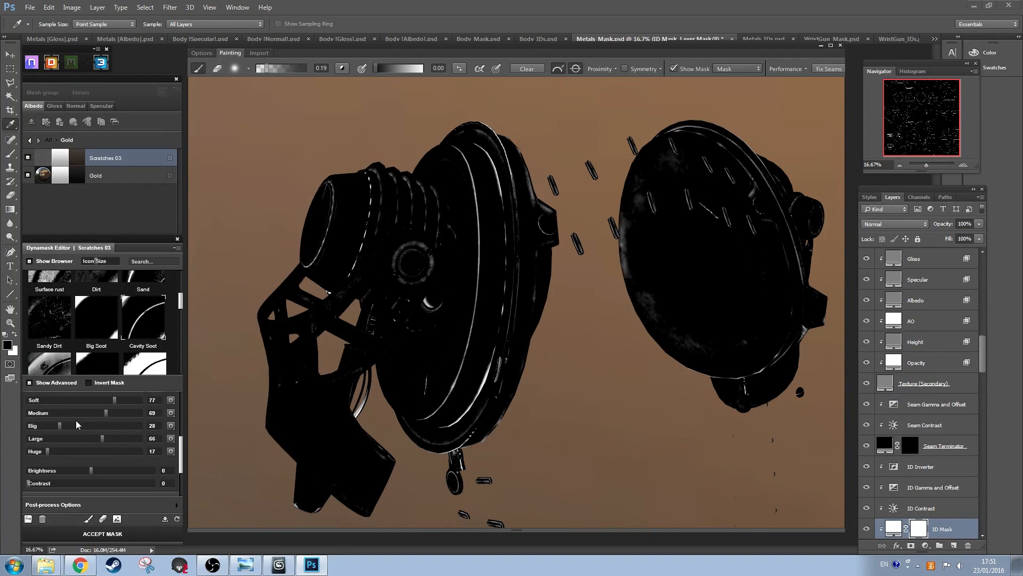
drag(106, 413, 129, 414)
mouse_move(130, 413)
mouse_down()
mouse_move(144, 413)
mouse_move(144, 401)
mouse_up()
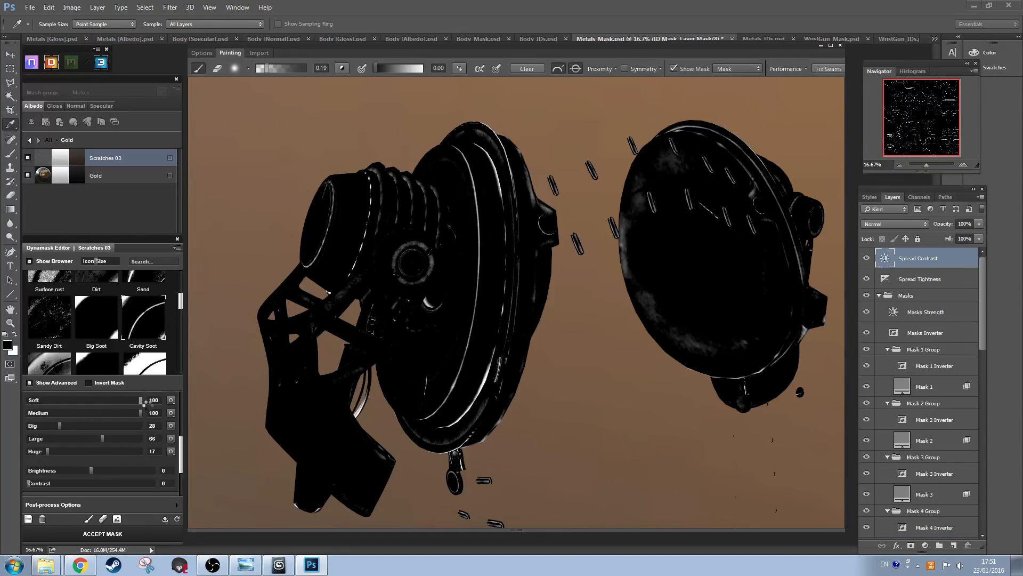
click(673, 69)
drag(579, 389, 613, 340)
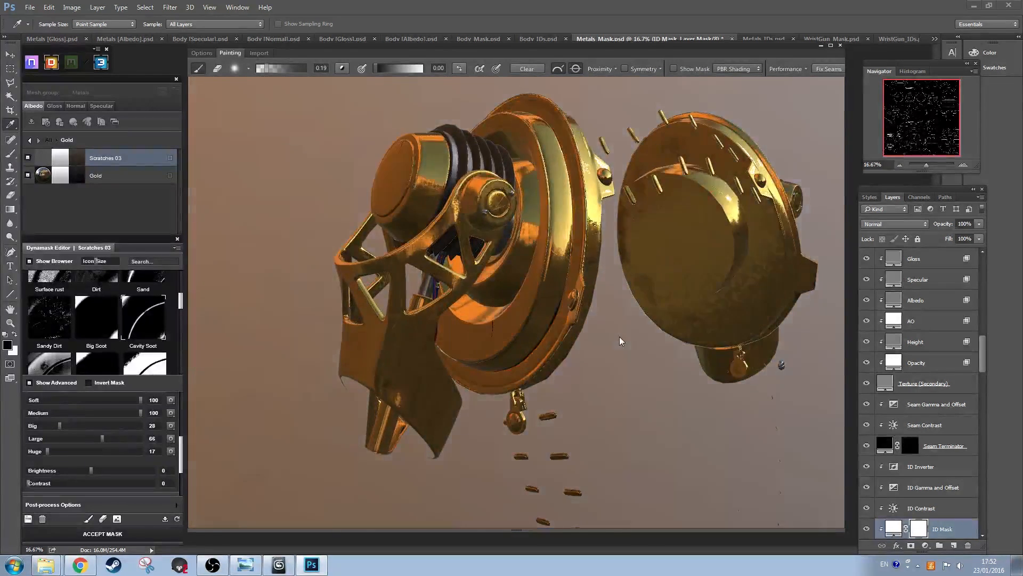
Step: Compare the mask-only preview with the shaded gold armour up close to check the cavity soot effect
click(672, 68)
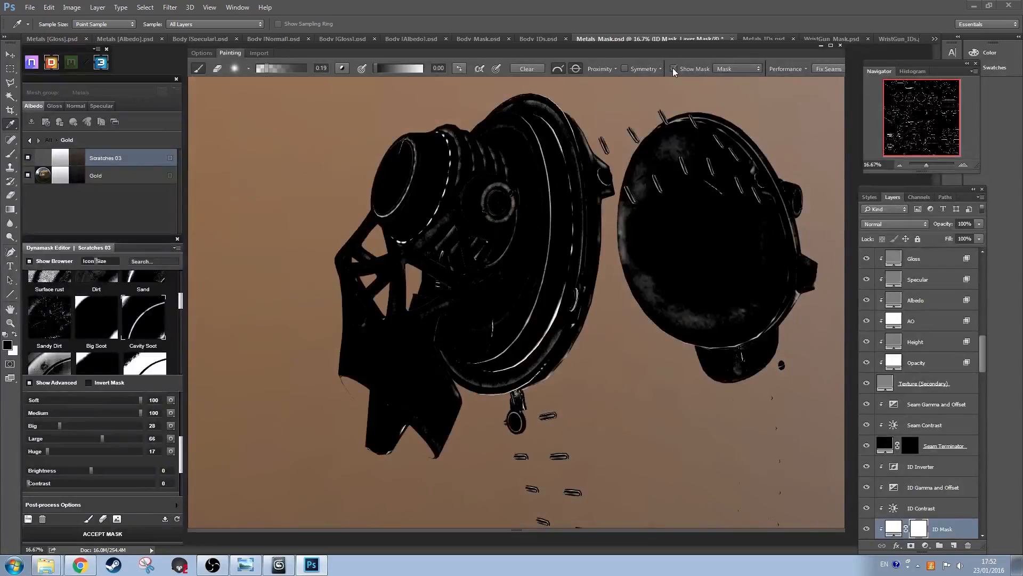
click(672, 67)
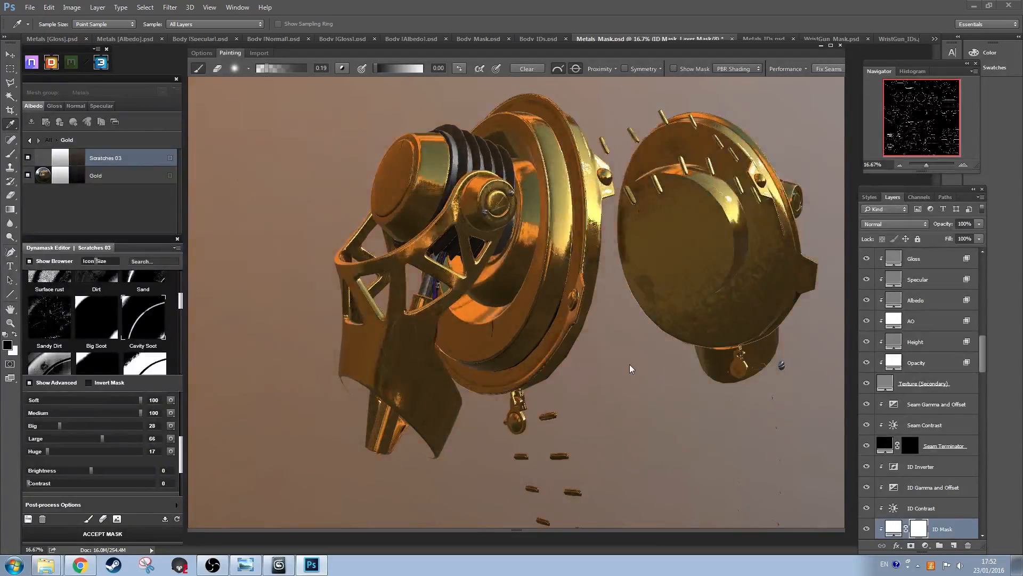
scroll(628, 364, up, 3)
mouse_move(629, 363)
mouse_down()
mouse_move(628, 293)
mouse_move(633, 379)
mouse_up()
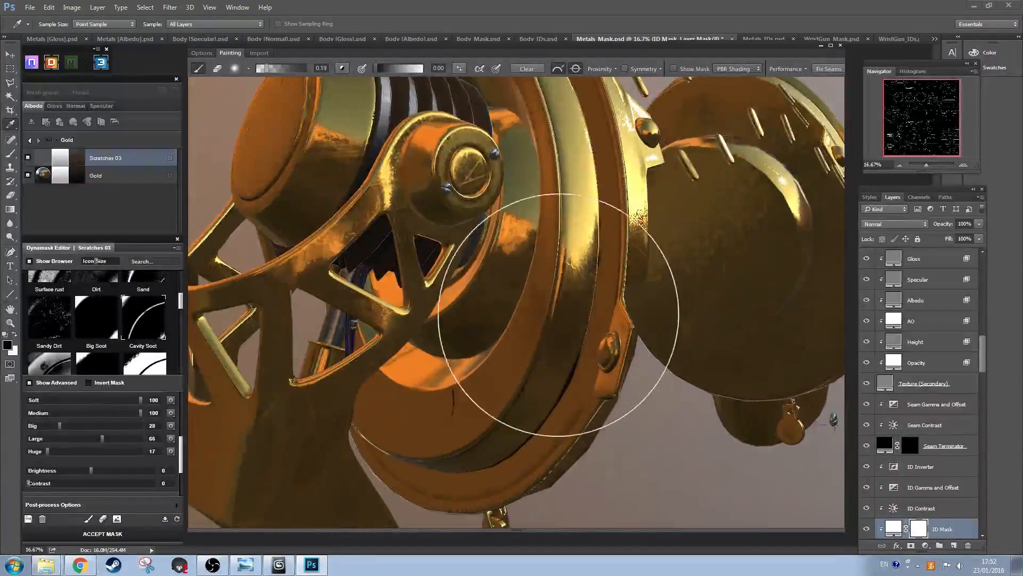
mouse_move(561, 314)
mouse_down()
mouse_move(584, 269)
mouse_move(638, 245)
mouse_move(626, 221)
mouse_move(589, 274)
mouse_move(599, 270)
mouse_move(567, 290)
mouse_move(521, 297)
mouse_move(590, 320)
mouse_up()
click(674, 69)
click(673, 69)
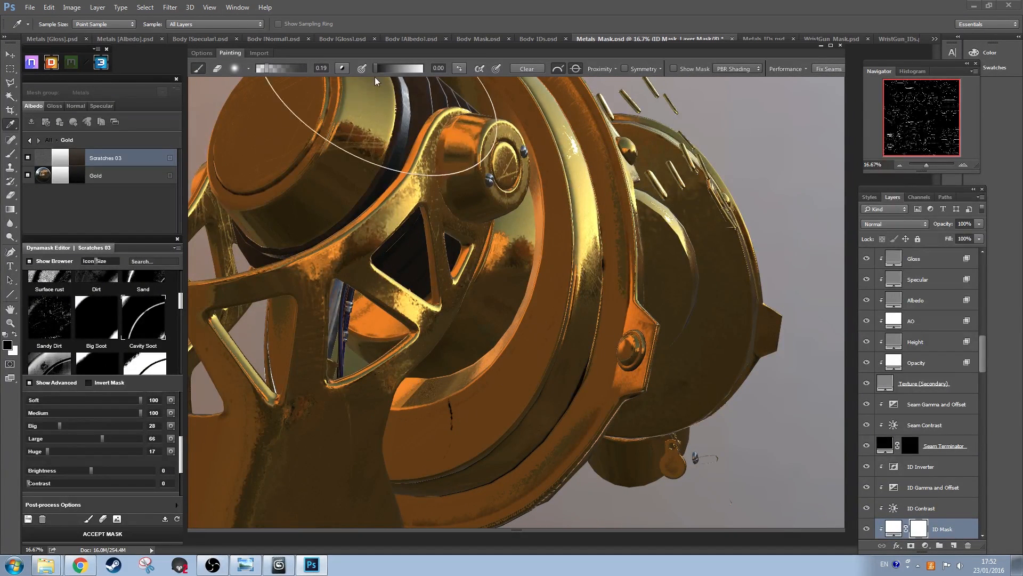
Step: Set the paint opacity and paint value to 1.00 and choose the rough round splatter tip from the Brush Tip Shapes category
drag(273, 68, 313, 74)
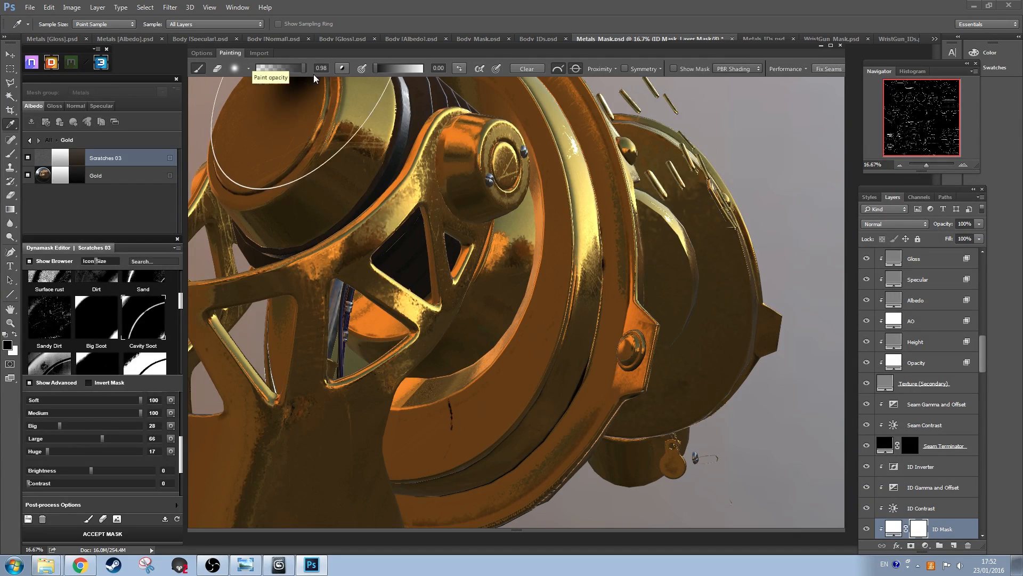
drag(395, 69, 438, 73)
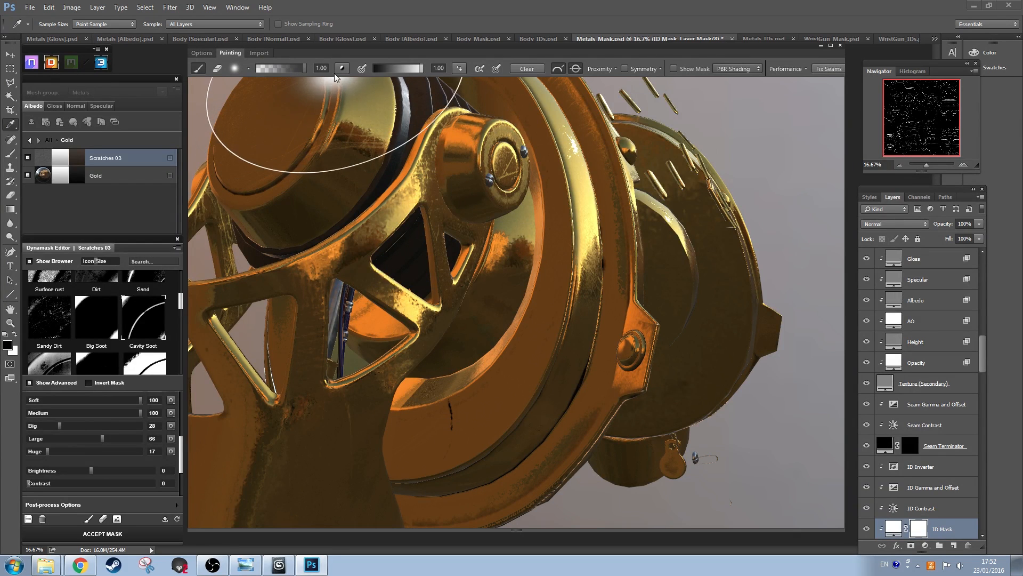
click(234, 69)
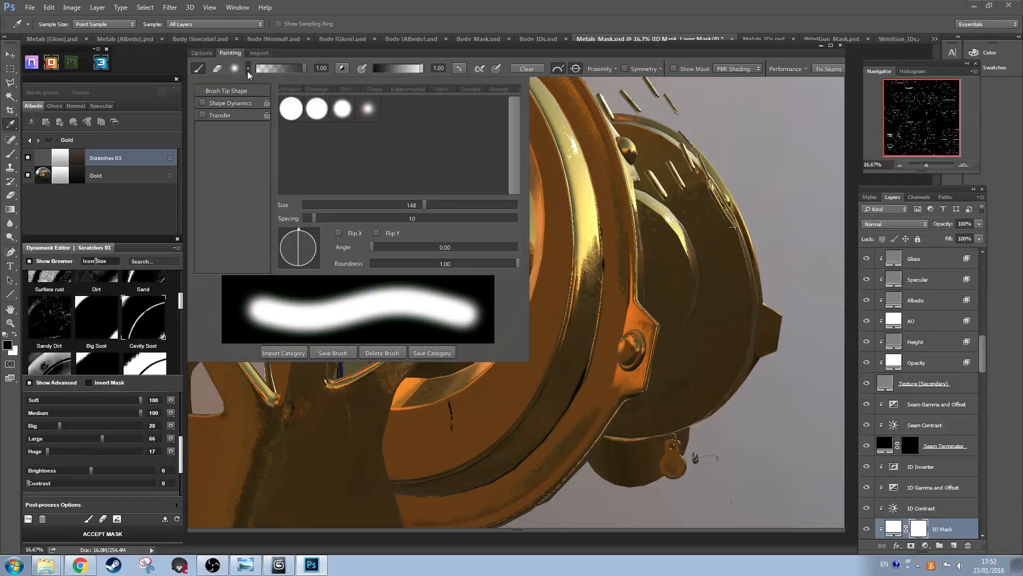
click(365, 89)
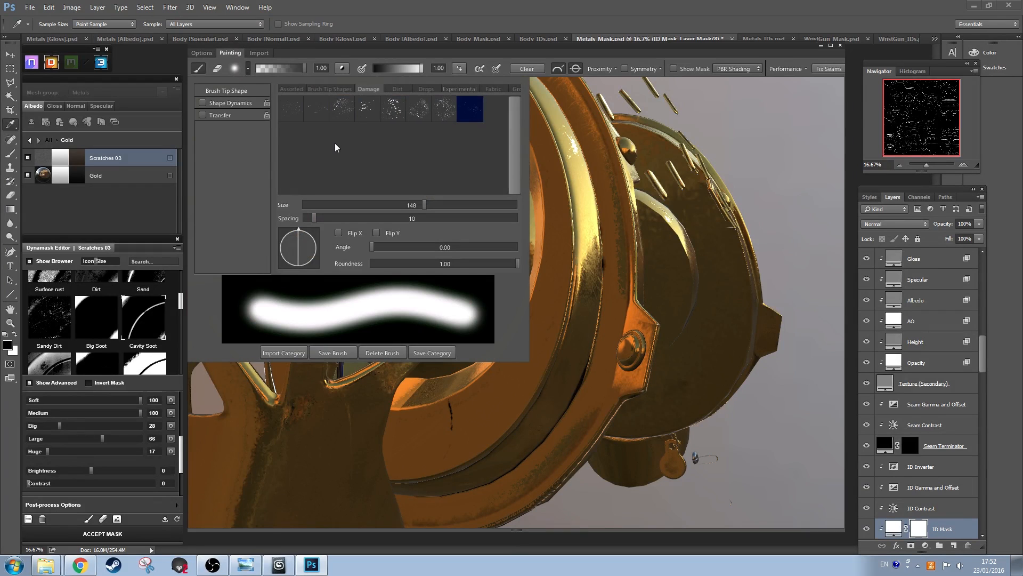
click(322, 88)
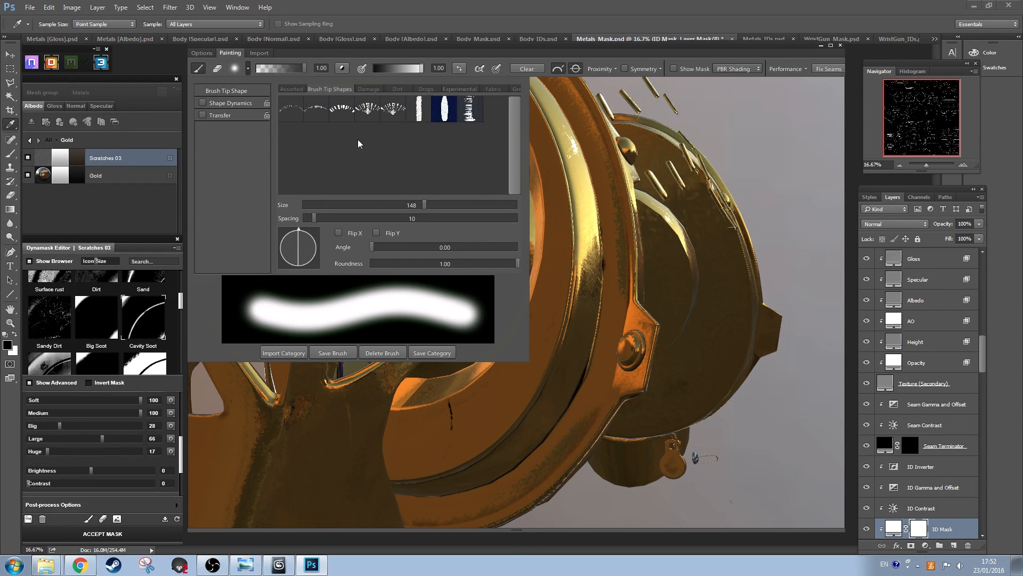
click(368, 109)
click(393, 134)
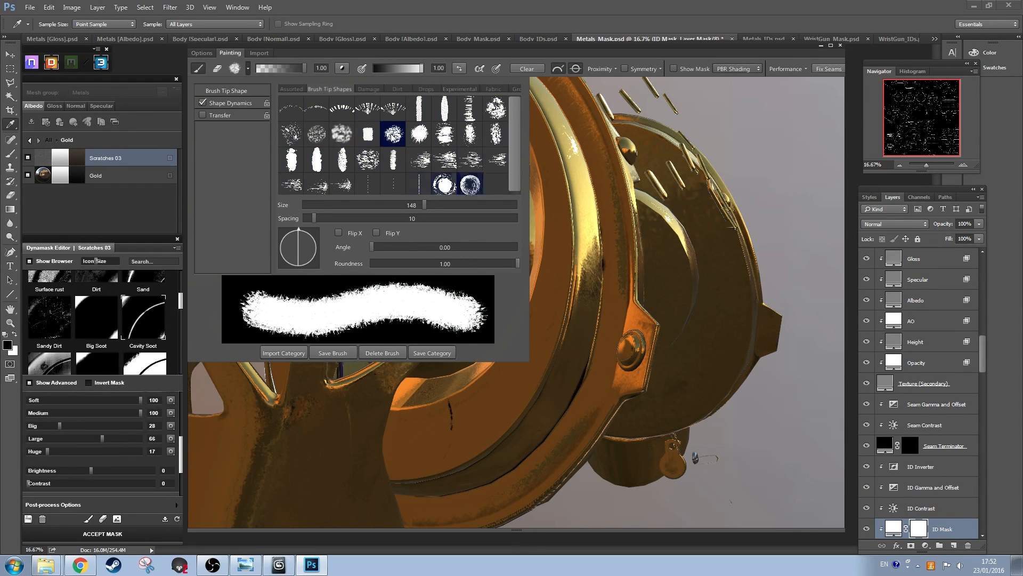
click(650, 60)
Step: Reduce the brush size to 35, paint a trial stroke on the large gold ring and undo it
key([)
key([)
key([)
key([)
key([)
key([)
key([)
key([)
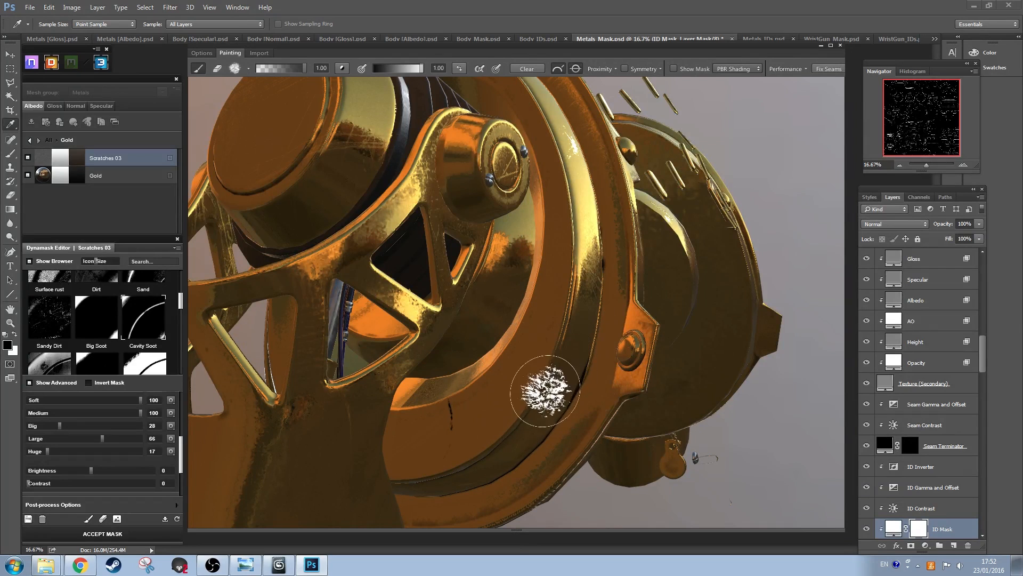
drag(525, 410, 536, 396)
key(ctrl+z)
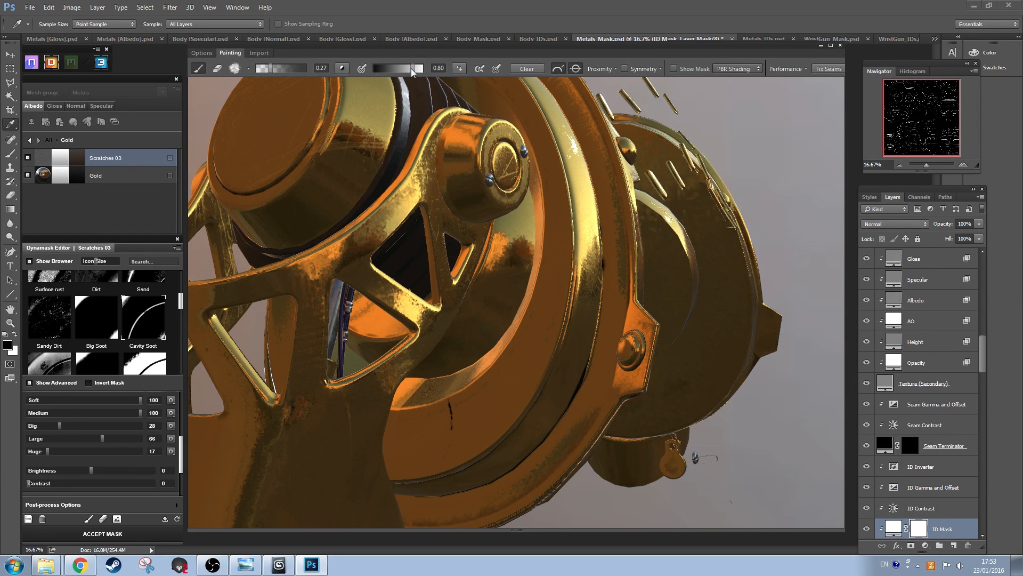
Step: Preview the mask alone and paint grunge along the large ring's lower inner groove at opacity 0.27 and value 0.73, undoing the final stroke
click(675, 69)
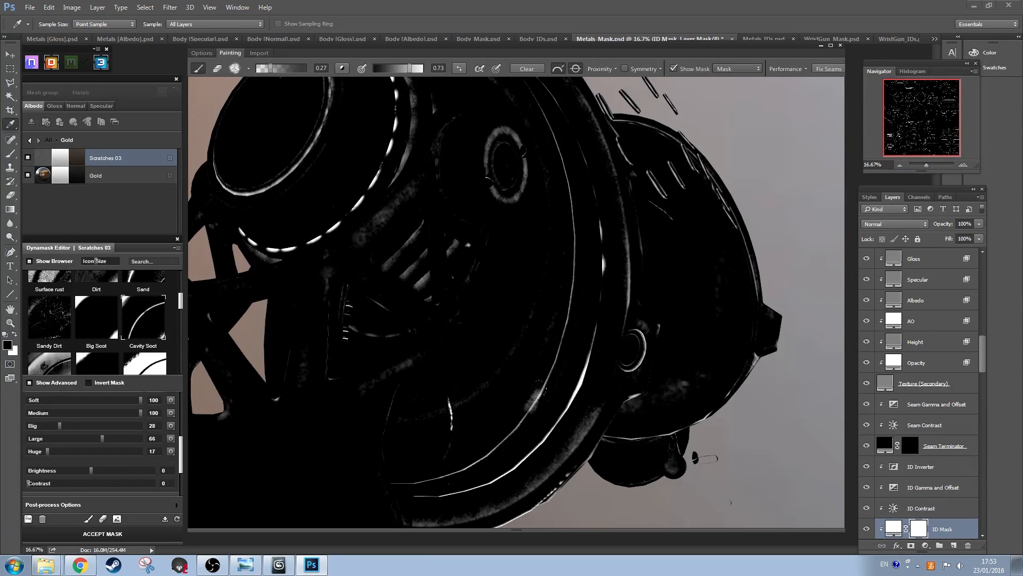
drag(553, 367, 557, 340)
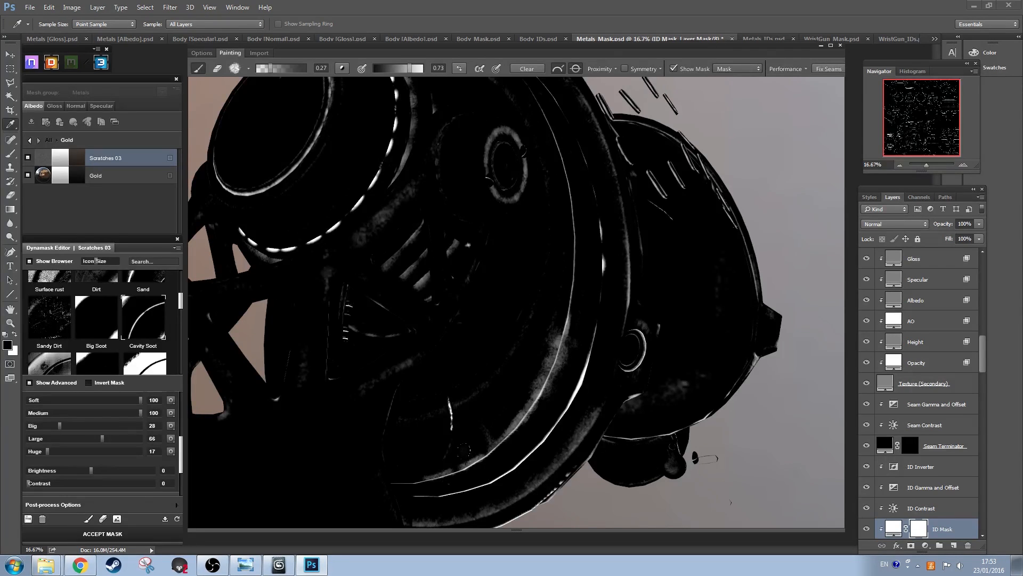
mouse_move(463, 460)
mouse_down()
mouse_move(442, 471)
mouse_move(493, 450)
mouse_move(496, 438)
mouse_move(451, 462)
mouse_up()
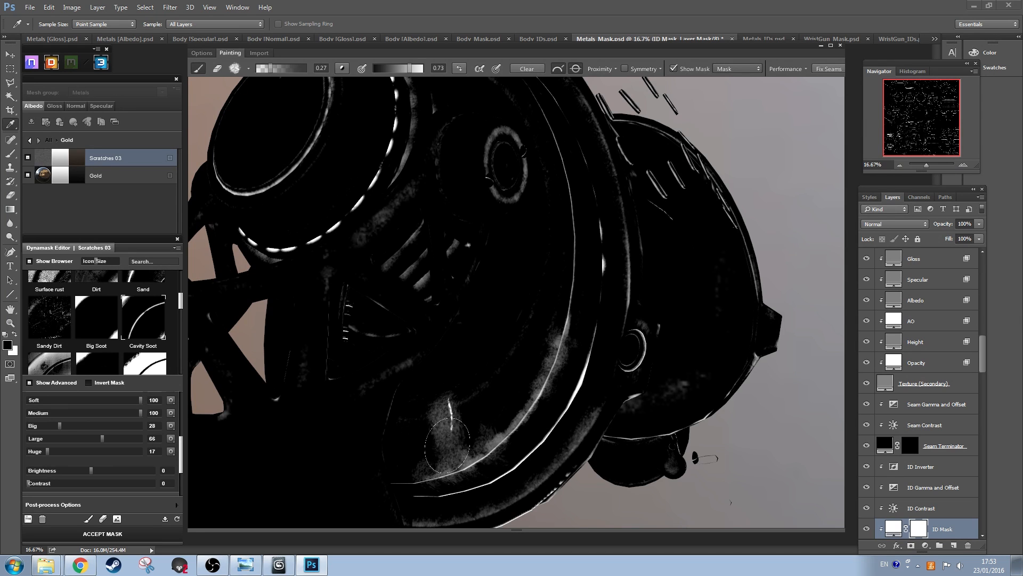
key(ctrl+z)
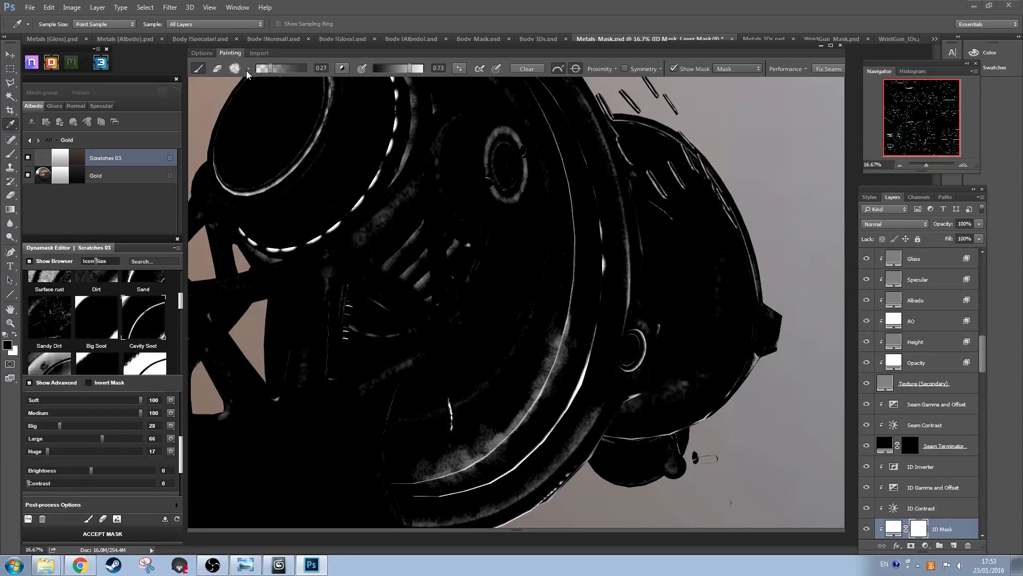
Step: Choose a speckled scratch tip from the Damage category and paint fine scratches over the lower surface inside the large ring
click(248, 69)
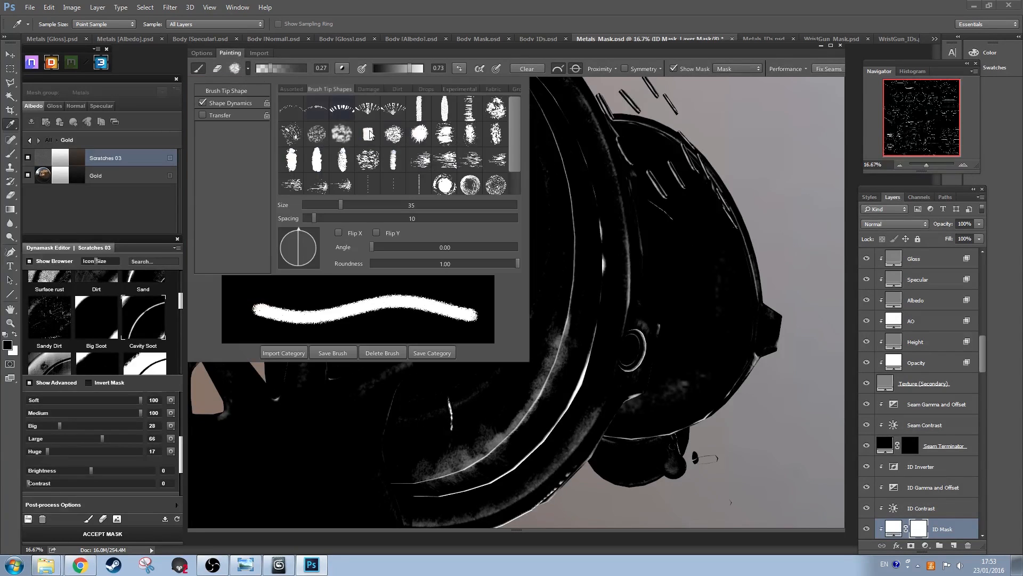
click(370, 89)
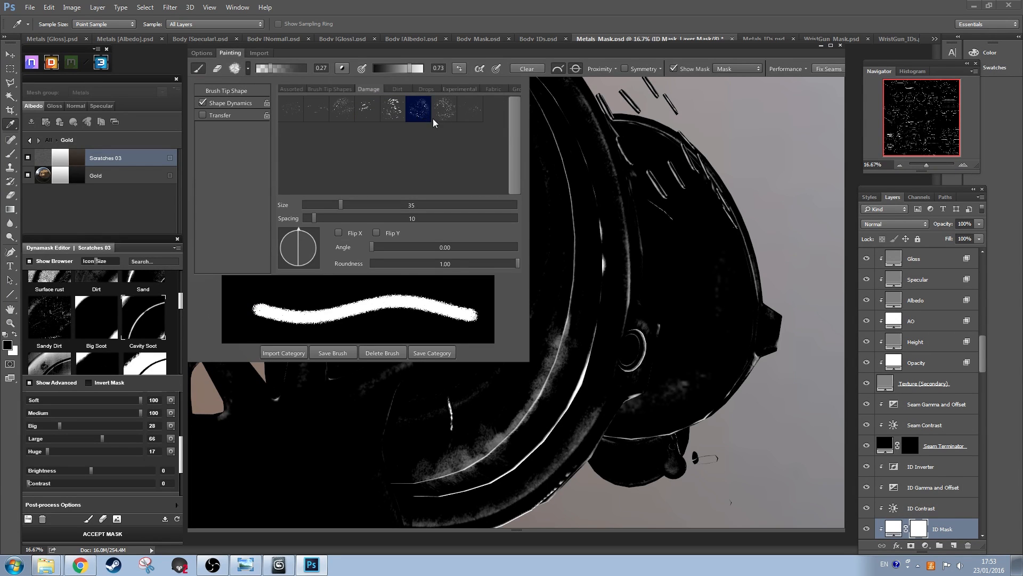
click(393, 110)
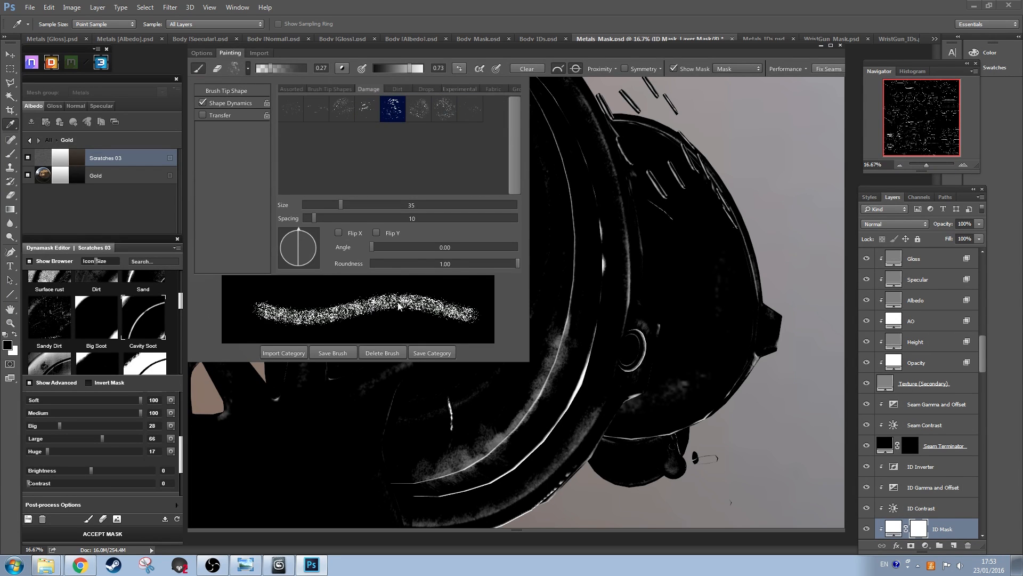
mouse_move(474, 428)
mouse_down()
mouse_move(439, 437)
mouse_move(434, 421)
mouse_move(410, 443)
mouse_up()
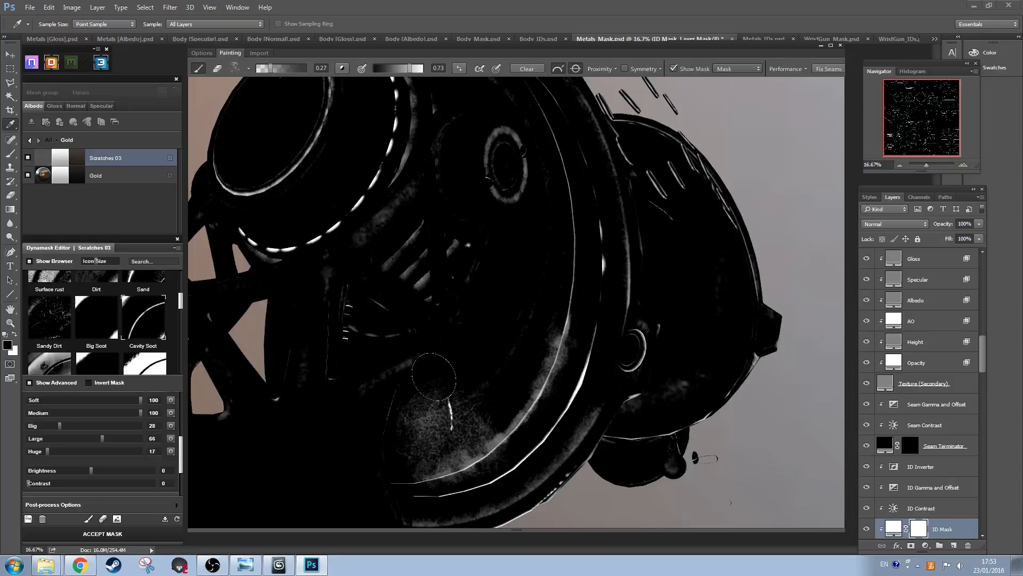
mouse_move(434, 377)
mouse_down()
mouse_move(485, 430)
mouse_move(495, 395)
mouse_move(520, 394)
mouse_move(483, 437)
mouse_move(546, 389)
mouse_move(390, 463)
mouse_move(491, 430)
mouse_move(612, 526)
mouse_move(523, 377)
mouse_up()
key(ctrl+z)
mouse_move(470, 336)
mouse_down()
mouse_move(480, 385)
mouse_move(474, 320)
mouse_move(548, 343)
mouse_move(536, 338)
mouse_move(544, 293)
mouse_move(430, 409)
mouse_move(469, 405)
mouse_up()
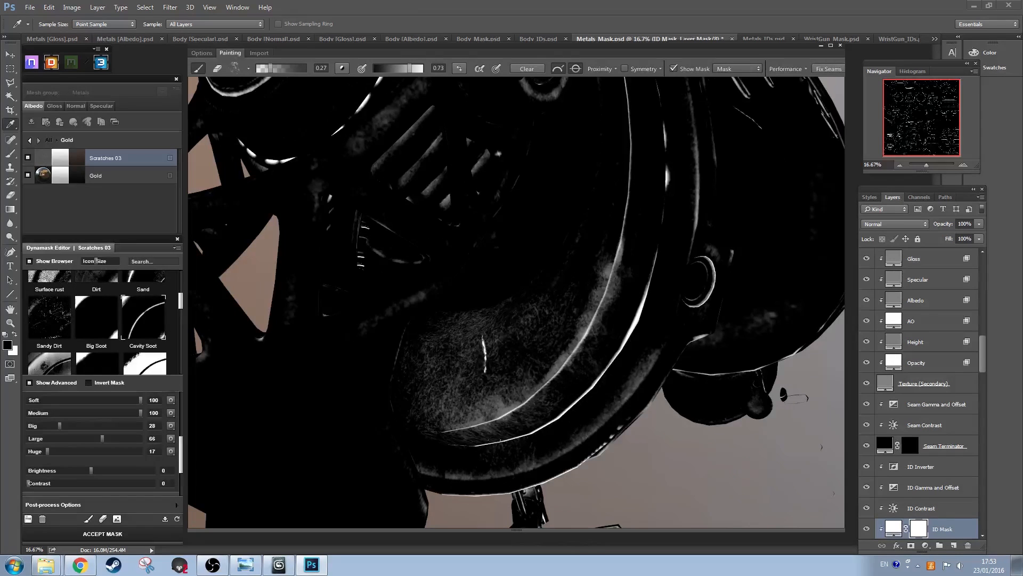
Step: Paint bright specks along the ring's lower outer groove with a size 7 brush at opacity 0.78 and value 0.93
mouse_move(341, 99)
mouse_down()
mouse_move(521, 276)
mouse_move(559, 255)
mouse_up()
drag(612, 436, 680, 373)
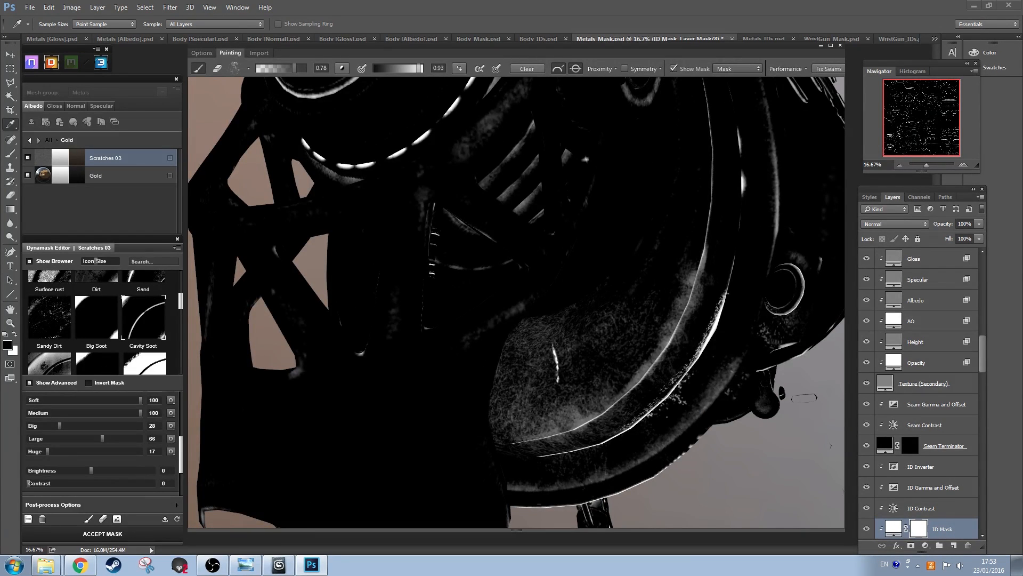
drag(713, 453, 693, 511)
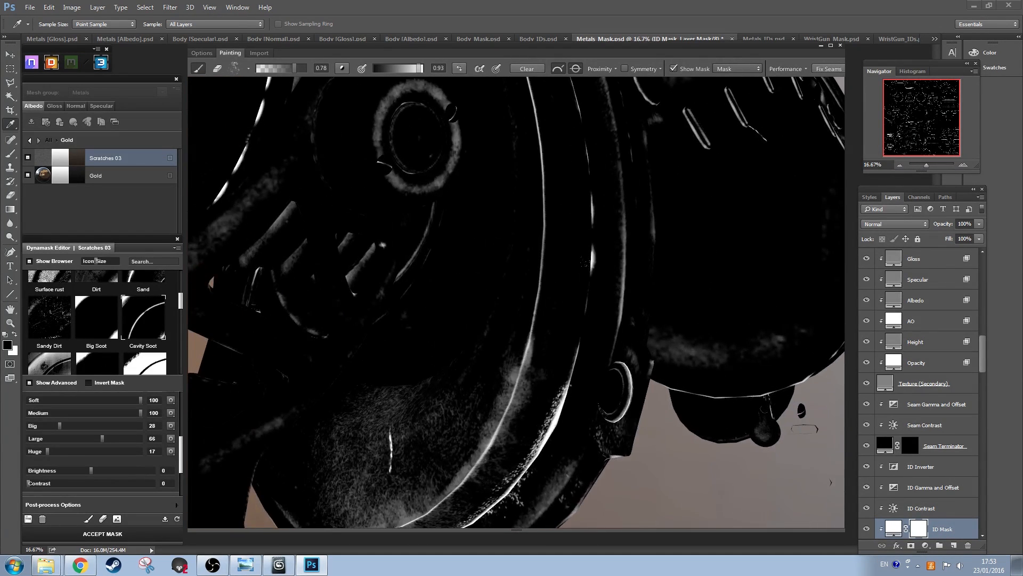
Step: Choose the cloudy tip from Brush Tip Shapes and paint soft smudges on the ring's outer groove at opacity 0.54 and value 0.78
click(248, 68)
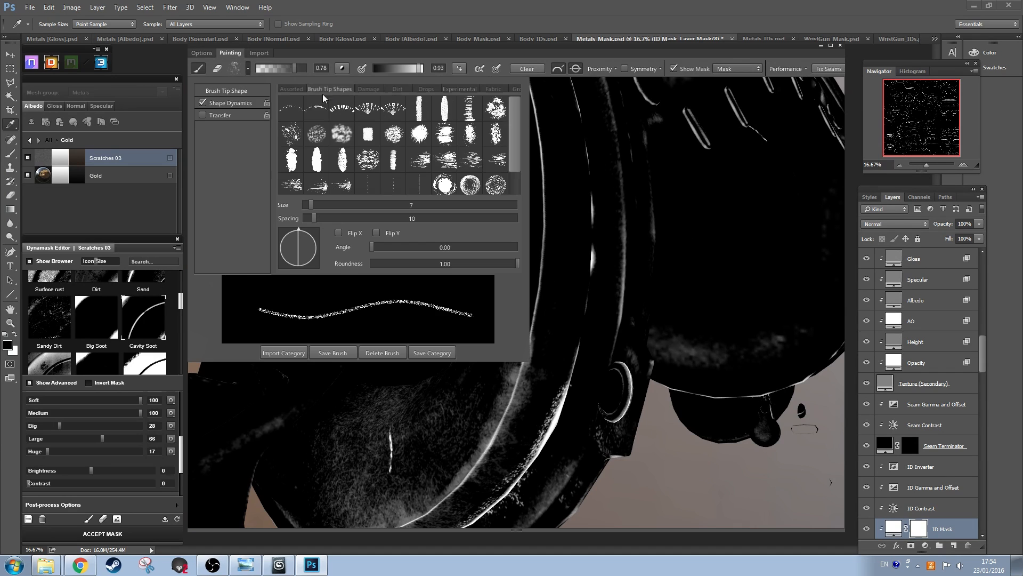
click(341, 133)
click(566, 353)
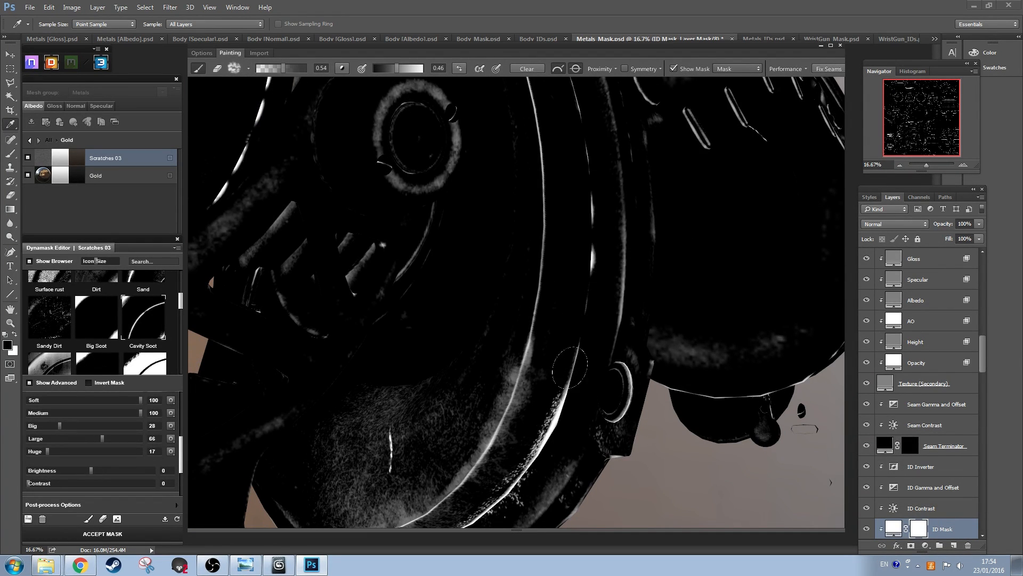
drag(653, 358, 487, 378)
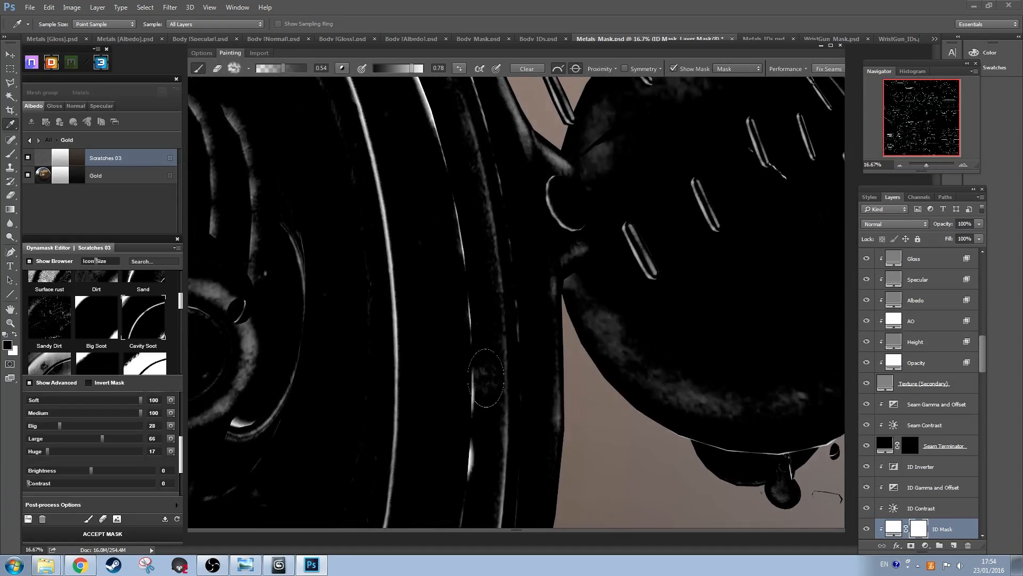
mouse_move(473, 418)
mouse_down()
mouse_move(478, 382)
mouse_move(470, 394)
mouse_move(474, 357)
mouse_up()
key(ctrl+z)
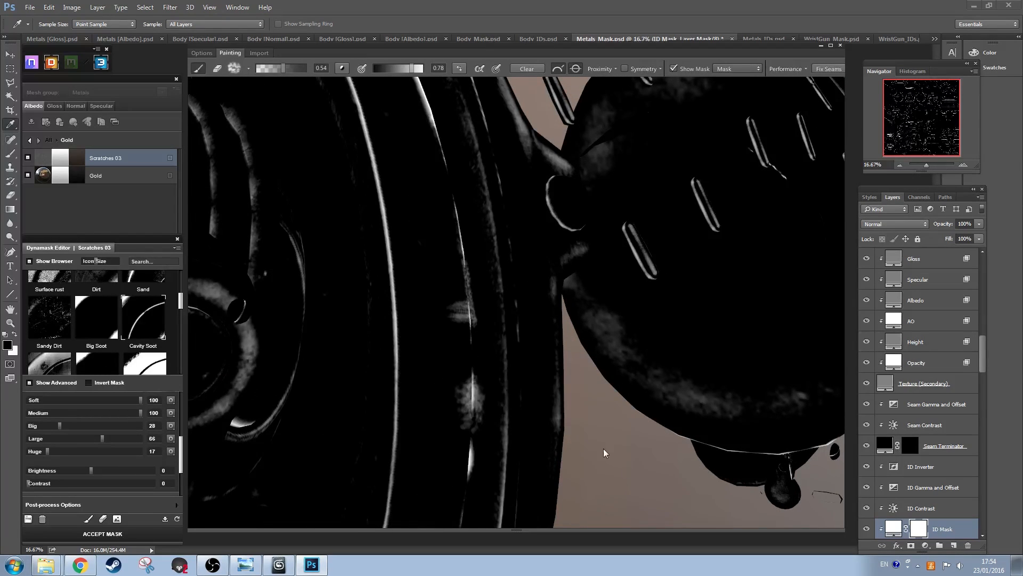
Step: Paint streaks and more smudges along the ring's outer groove, working down from its side to its lower part
drag(603, 449, 634, 471)
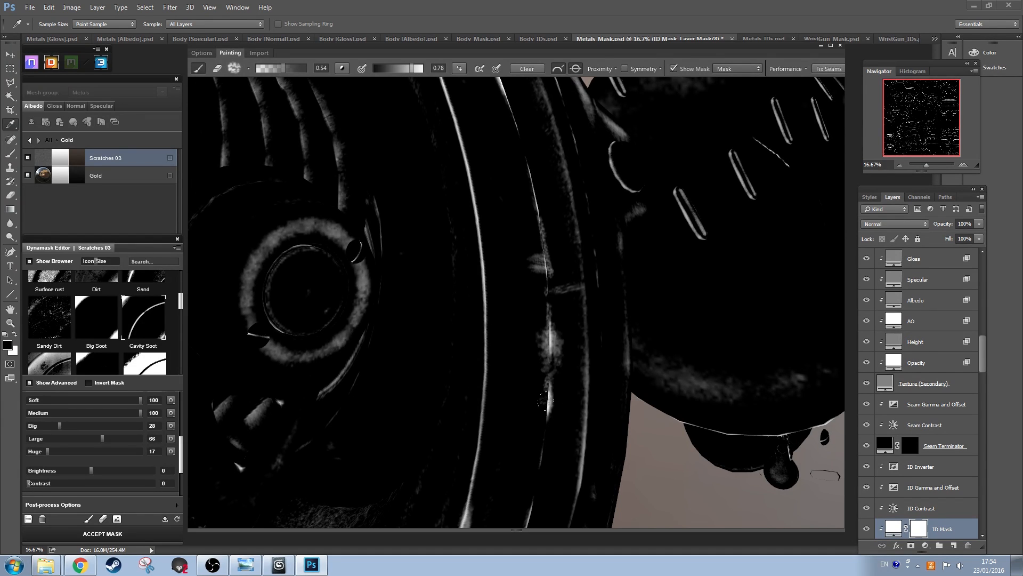
drag(544, 401, 546, 432)
drag(666, 503, 698, 440)
drag(631, 163, 615, 205)
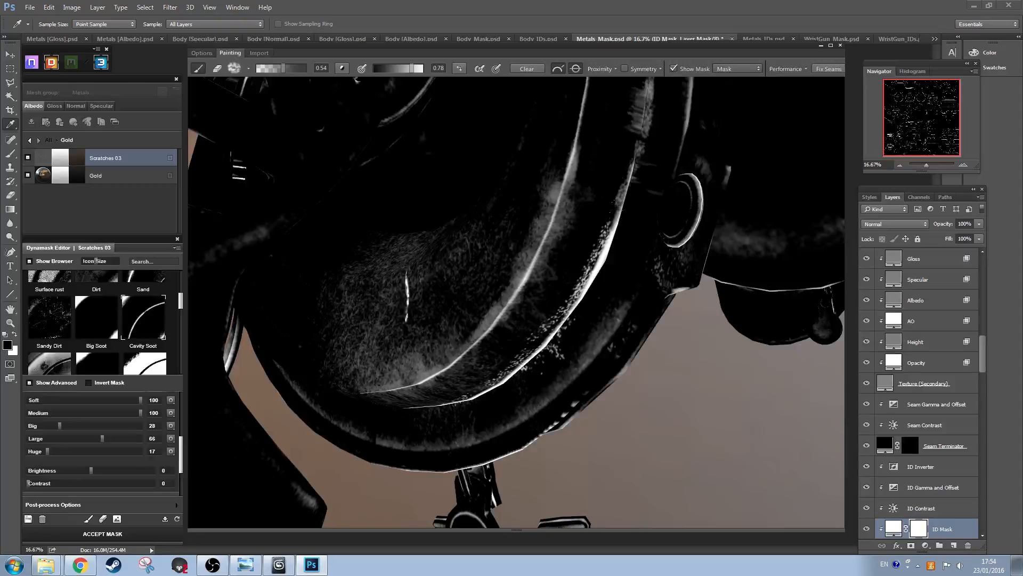
mouse_move(578, 275)
mouse_down()
mouse_move(593, 251)
mouse_move(586, 244)
mouse_move(576, 334)
mouse_up()
Step: Paint thin streaks across the ring's lower outer rim and undo the last stroke
scroll(686, 422, down, 4)
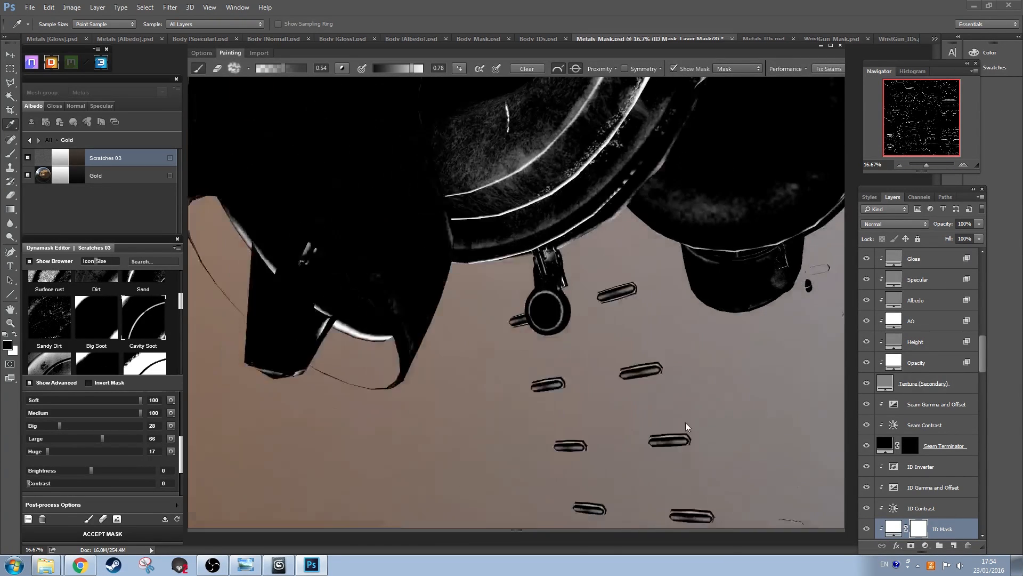
drag(526, 414, 491, 449)
drag(589, 269, 546, 300)
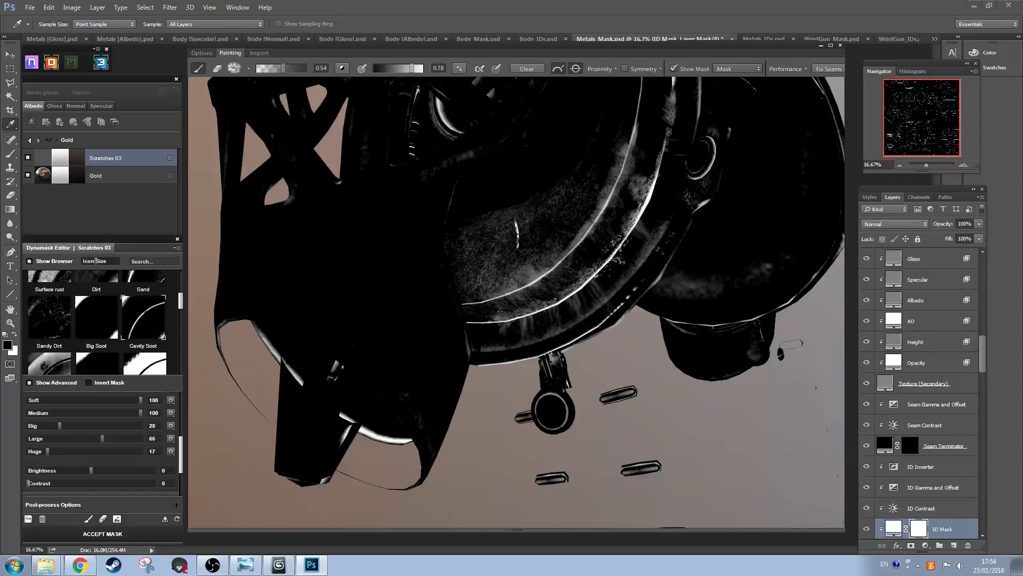
drag(578, 288, 614, 242)
mouse_move(492, 437)
mouse_down()
mouse_move(488, 351)
mouse_move(475, 322)
mouse_move(470, 394)
mouse_up()
key(ctrl+z)
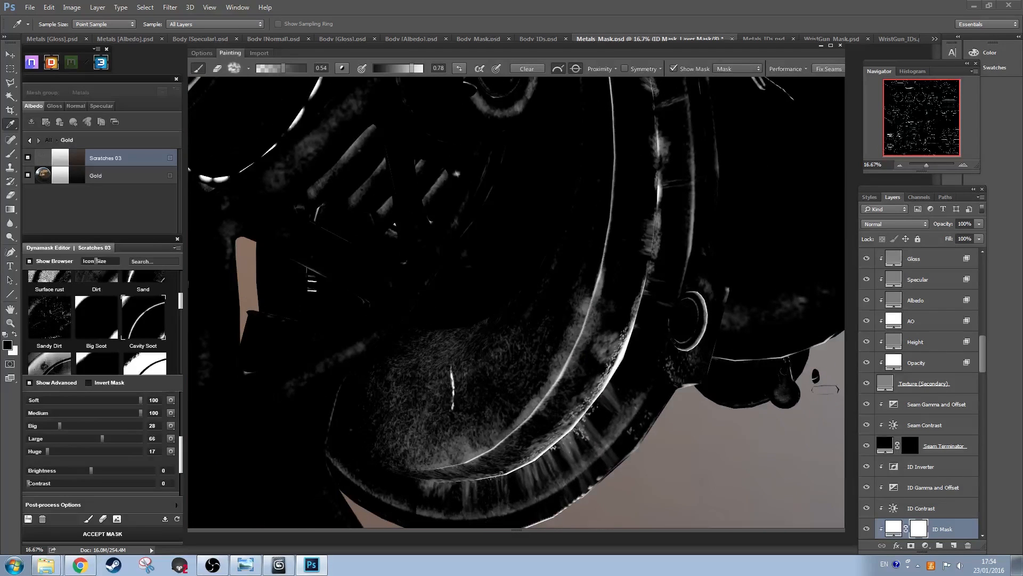
Step: Choose the streaky bristle tip from Brush Tip Shapes, enlarge the brush, and undo a trial stroke on the surface inside the ring
click(247, 69)
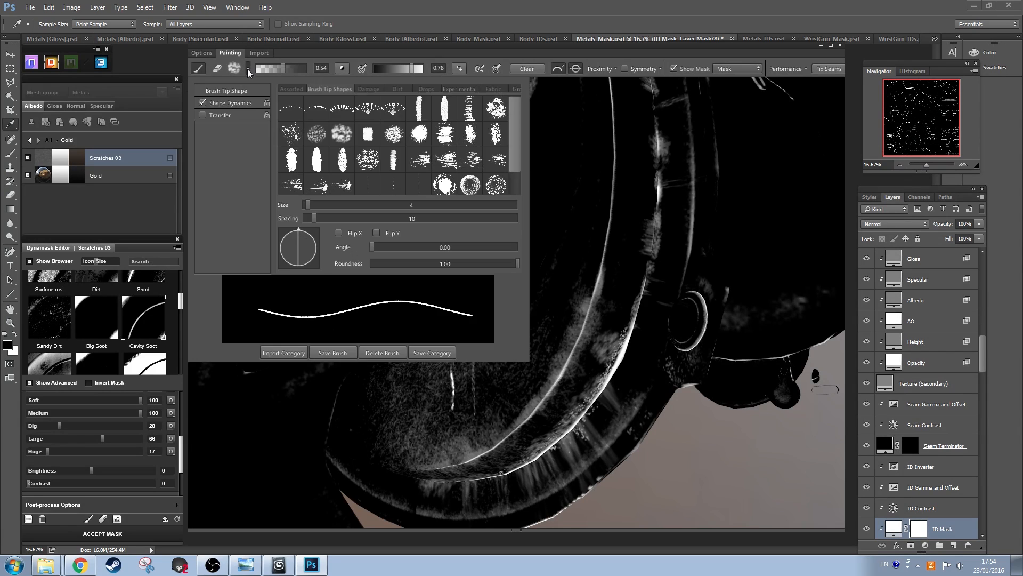
click(426, 161)
key(])
key(])
key(])
key(])
key(])
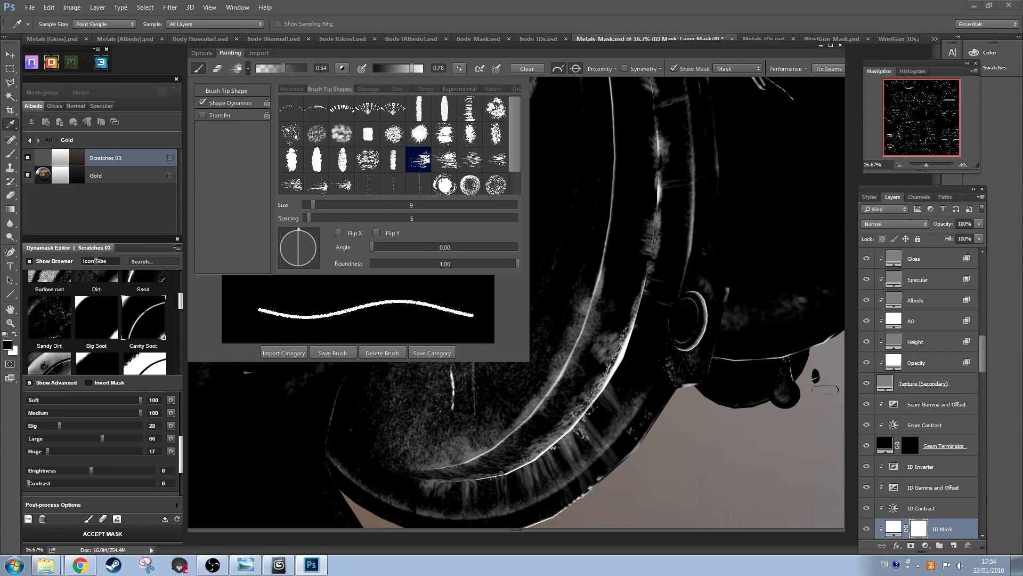
drag(442, 403, 446, 449)
key(ctrl+z)
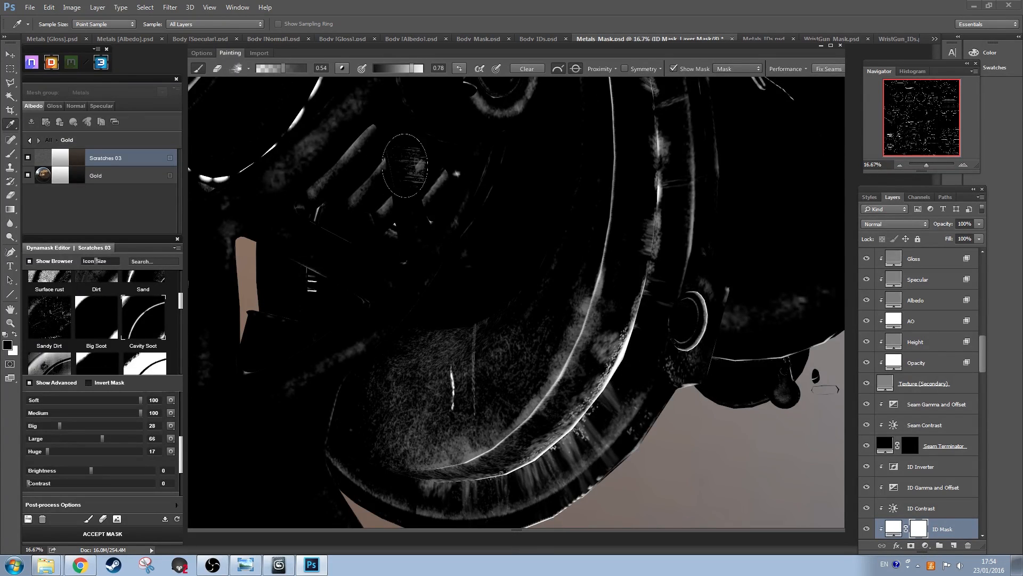
Step: Rotate the streaky bristle tip to an angle of 93, streak the surface inside the ring, and preview it in PBR shading
click(249, 69)
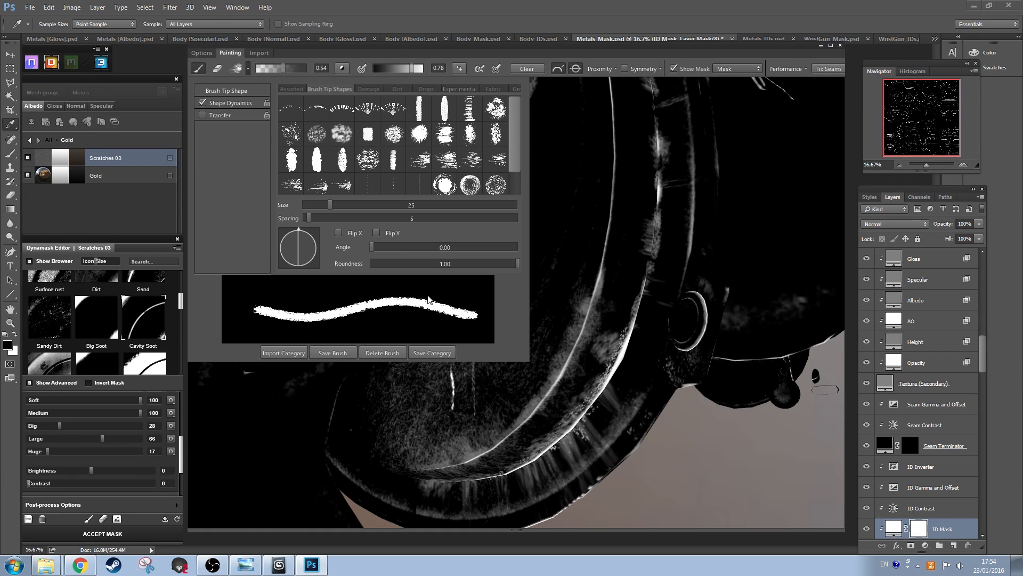
mouse_move(372, 248)
mouse_down()
mouse_move(429, 244)
mouse_move(397, 249)
mouse_move(410, 249)
mouse_up()
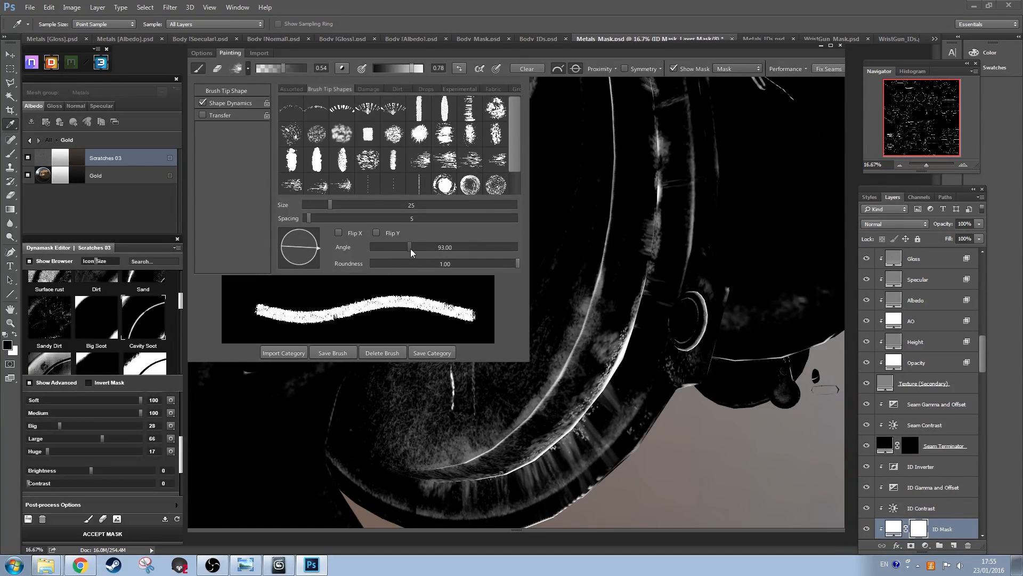
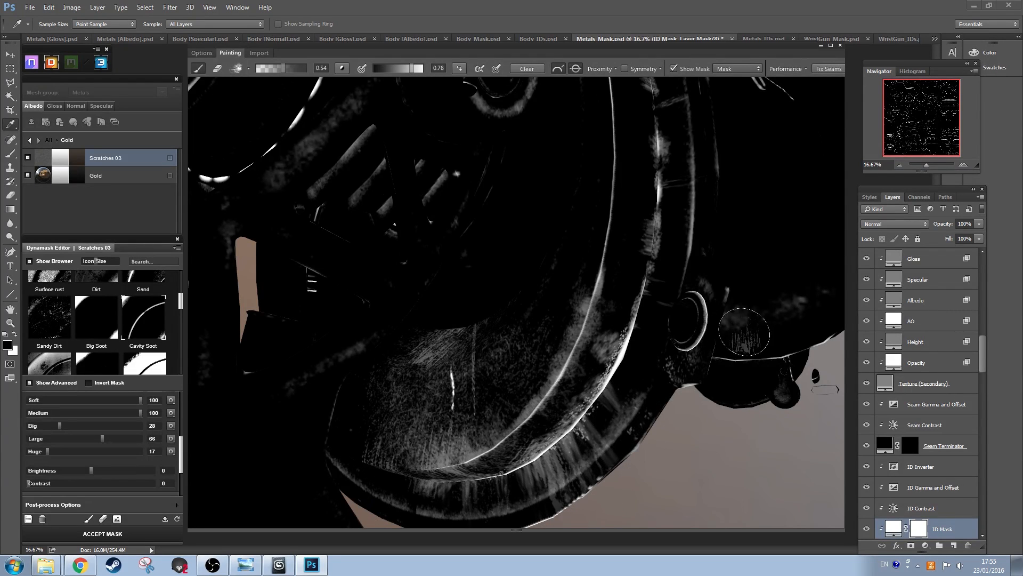
click(674, 68)
mouse_move(724, 489)
mouse_down()
mouse_move(669, 429)
mouse_move(561, 448)
mouse_up()
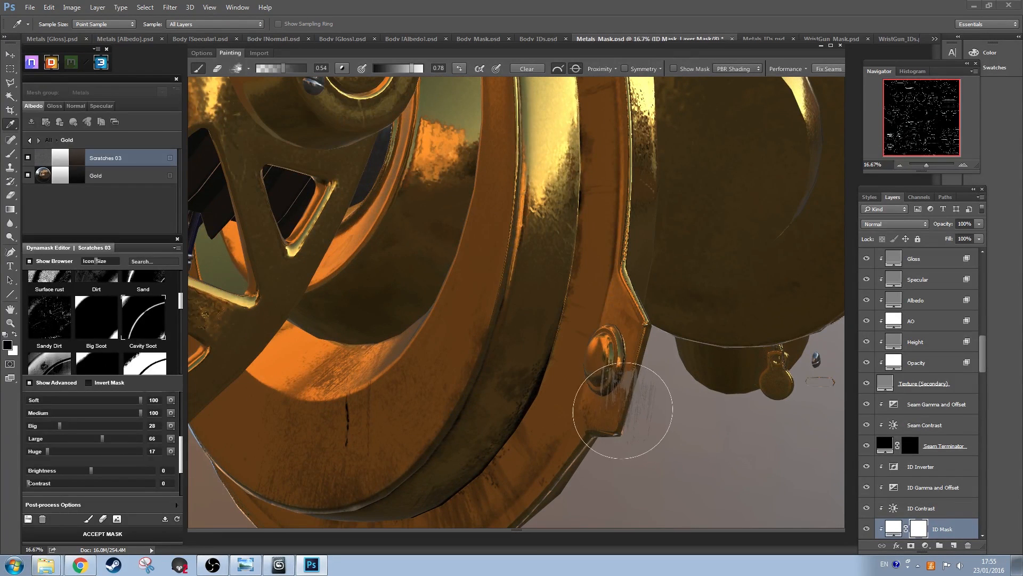
click(560, 298)
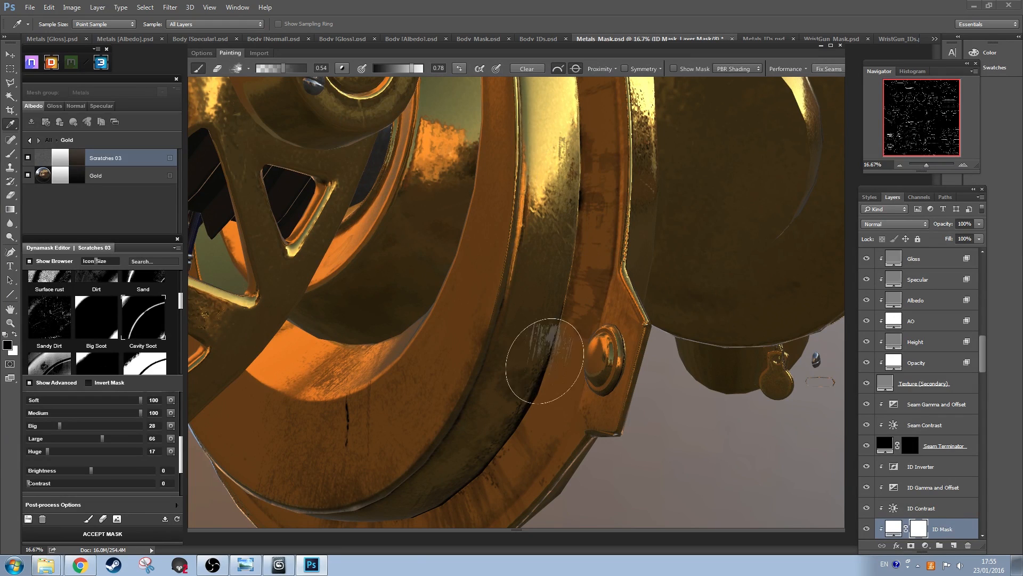
mouse_move(543, 432)
mouse_down()
mouse_move(656, 484)
mouse_move(679, 462)
mouse_move(728, 461)
mouse_move(674, 387)
mouse_move(556, 405)
mouse_move(723, 347)
mouse_move(751, 350)
mouse_move(588, 435)
mouse_move(661, 300)
mouse_move(670, 352)
mouse_move(651, 311)
mouse_move(627, 382)
mouse_move(609, 373)
mouse_move(714, 447)
mouse_move(620, 364)
mouse_move(584, 345)
mouse_up()
Step: Choose the cloudy tip from Brush Tip Shapes, undo the last stroke, and lower the brush opacity to 0.18
click(237, 68)
double_click(336, 137)
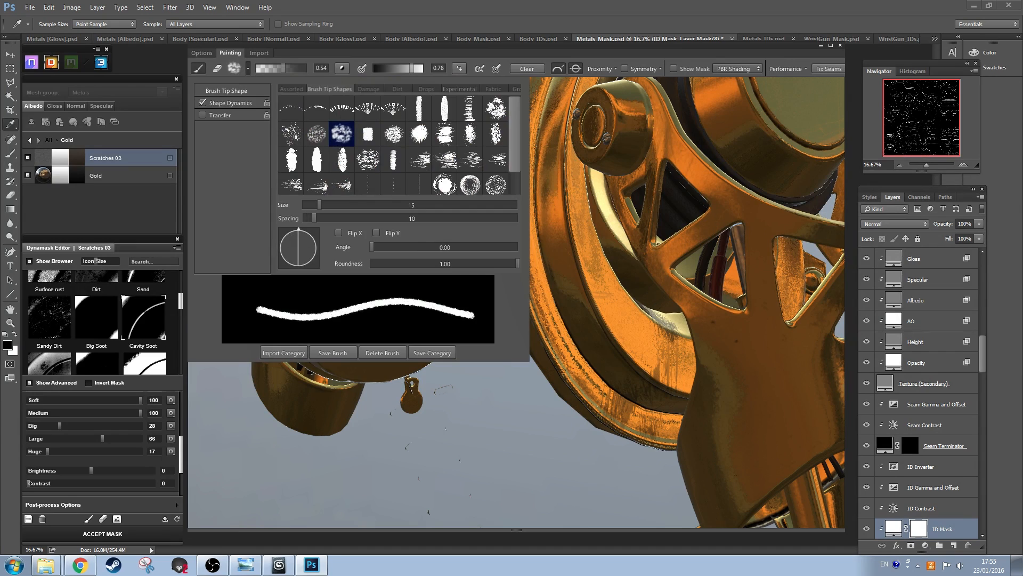
key(ctrl+z)
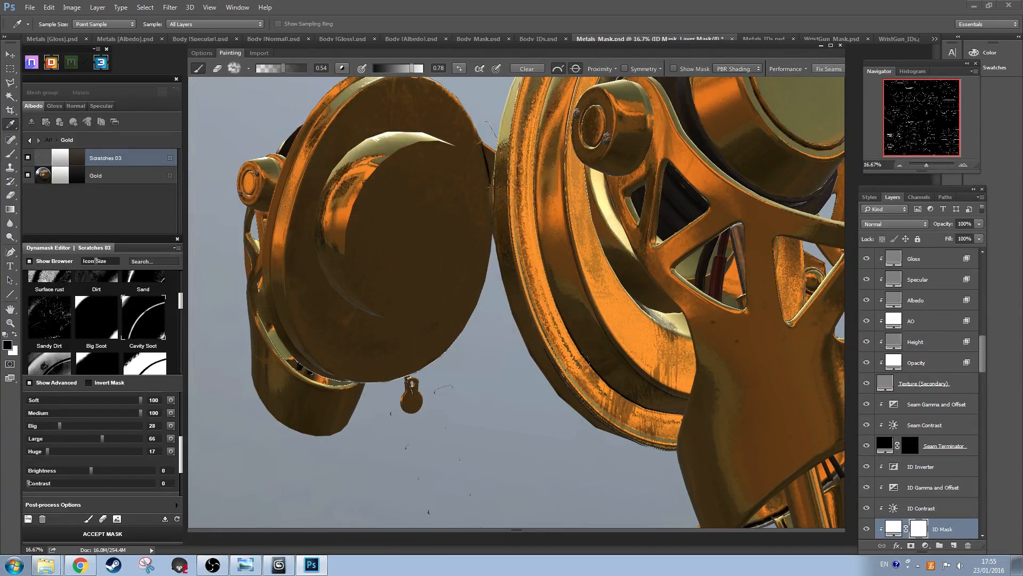
drag(569, 340, 656, 352)
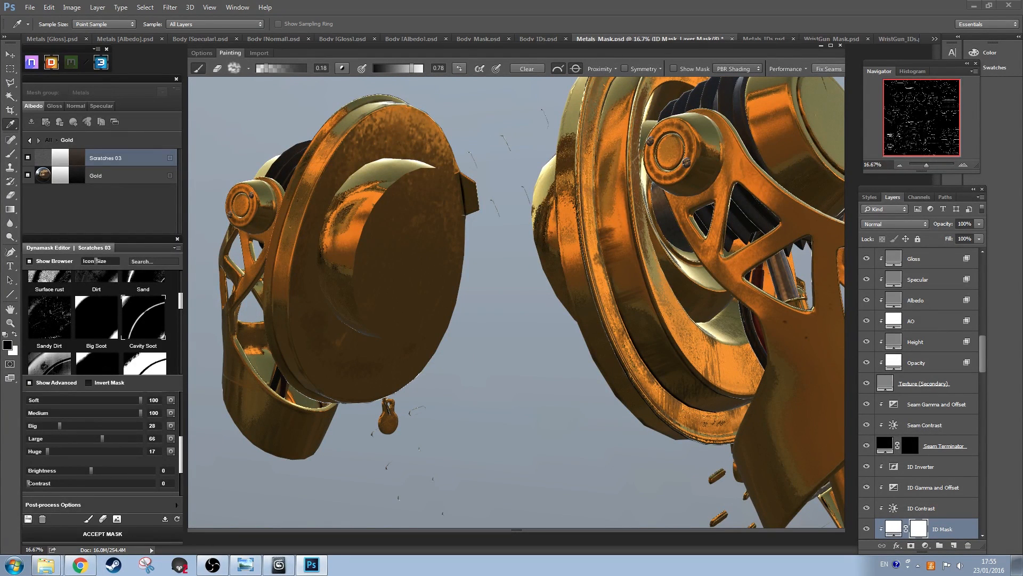
drag(590, 131, 631, 237)
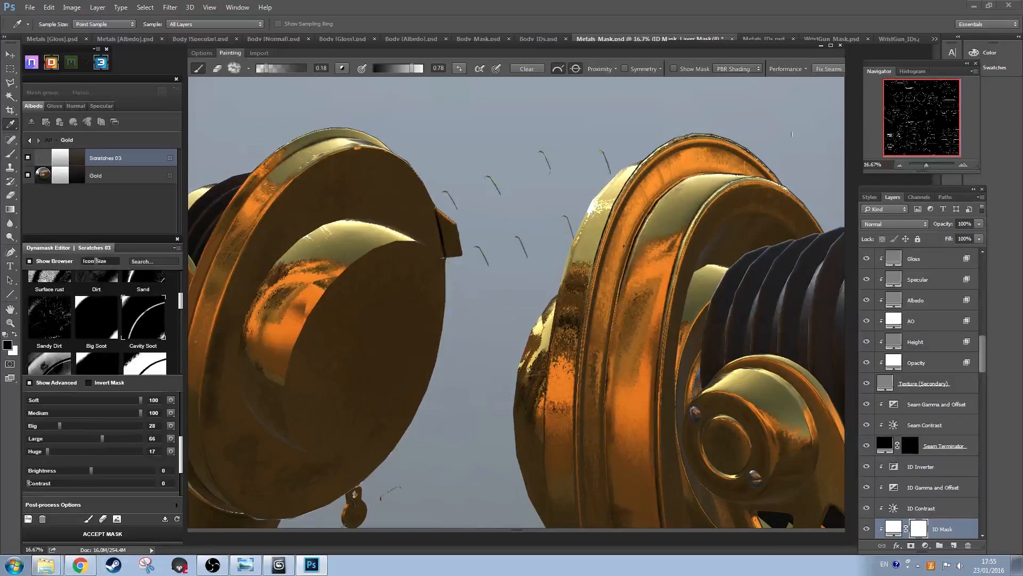
Step: Display the mask and paint faint smudges beside the inner ridges on the upper side of the large ring
drag(792, 134, 526, 315)
click(686, 71)
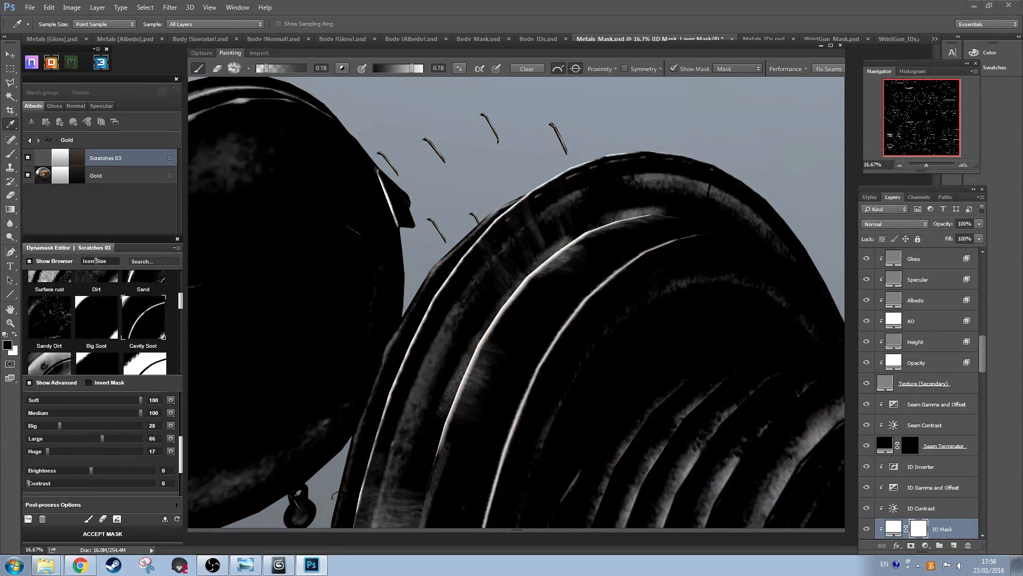
drag(603, 227, 475, 357)
mouse_move(595, 288)
mouse_down()
mouse_move(546, 350)
mouse_move(594, 286)
mouse_move(673, 245)
mouse_up()
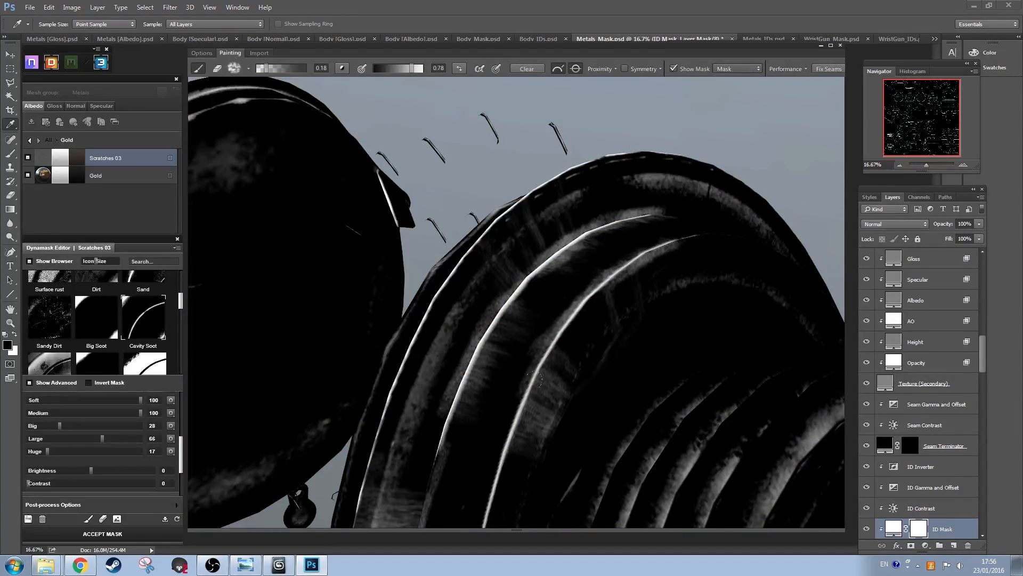
drag(533, 386, 503, 498)
Step: Examine the ring and its neighbouring parts from several angles in both PBR shading and mask view
click(680, 68)
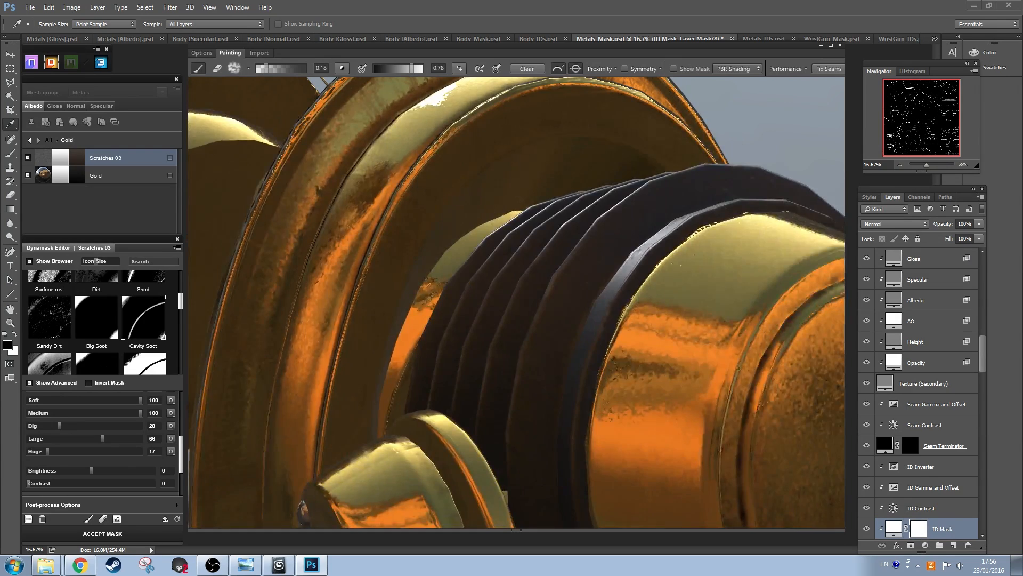
scroll(759, 196, down, 4)
drag(758, 196, 720, 218)
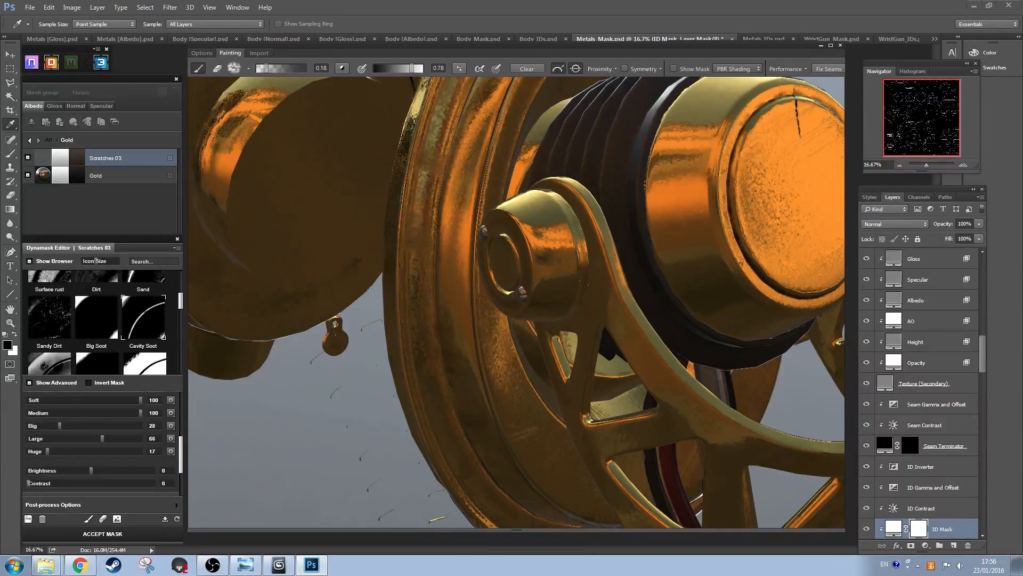
click(691, 68)
drag(574, 274, 678, 216)
drag(538, 314, 742, 480)
drag(593, 288, 600, 268)
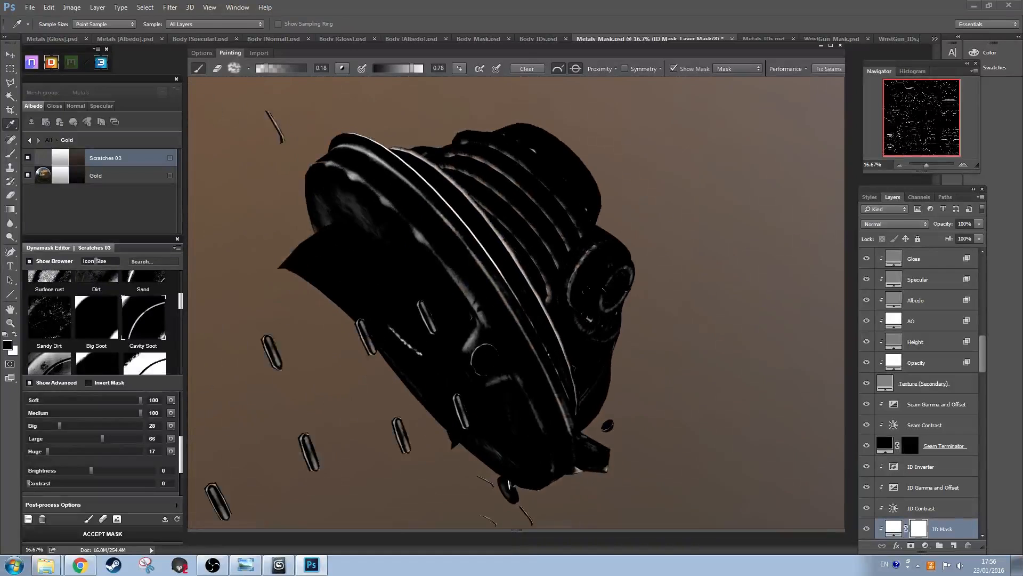
drag(680, 261, 551, 235)
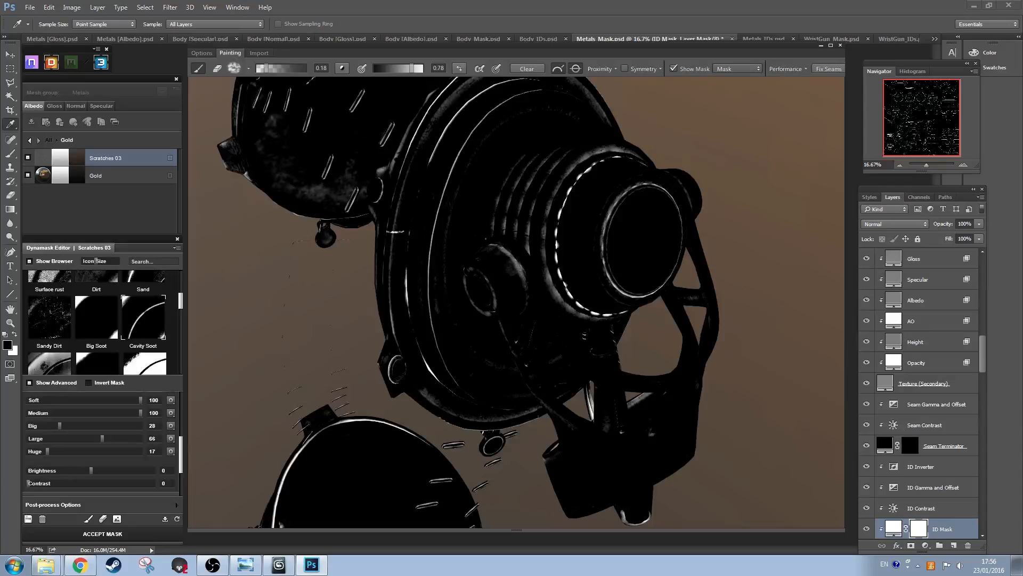
Step: Paint soft smudges around the outside of the lens collar's dashed edge and compare the mask with the shaded view
drag(516, 341, 440, 335)
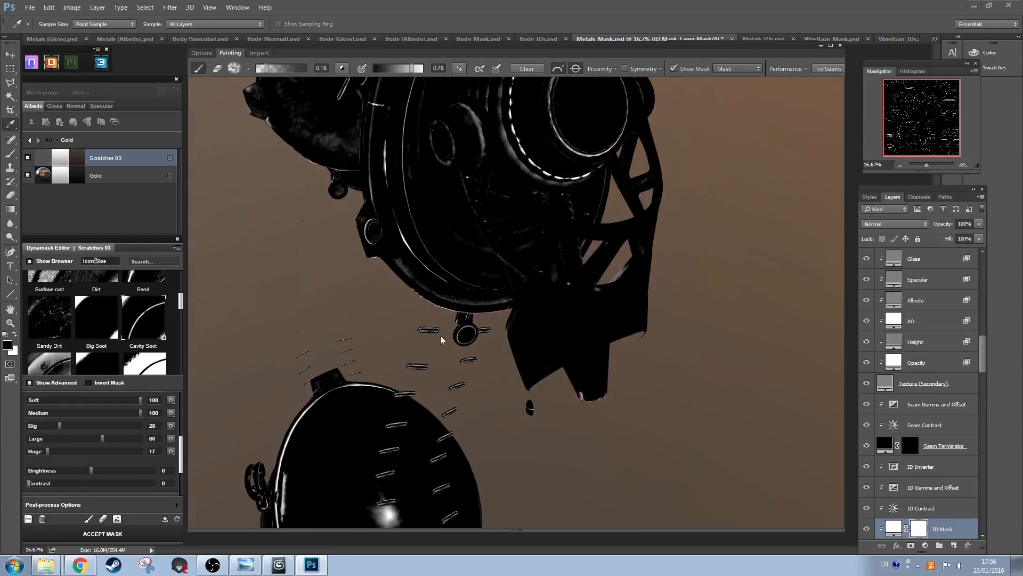
mouse_move(586, 382)
mouse_down()
mouse_move(734, 228)
mouse_move(758, 307)
mouse_move(595, 380)
mouse_up()
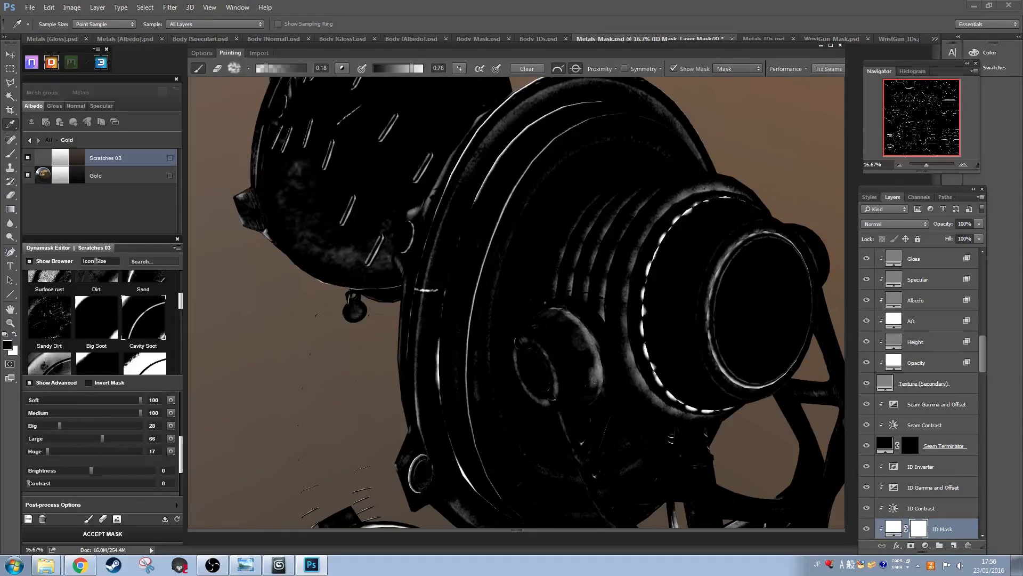
mouse_move(285, 404)
mouse_down()
mouse_move(272, 390)
mouse_move(274, 405)
mouse_up()
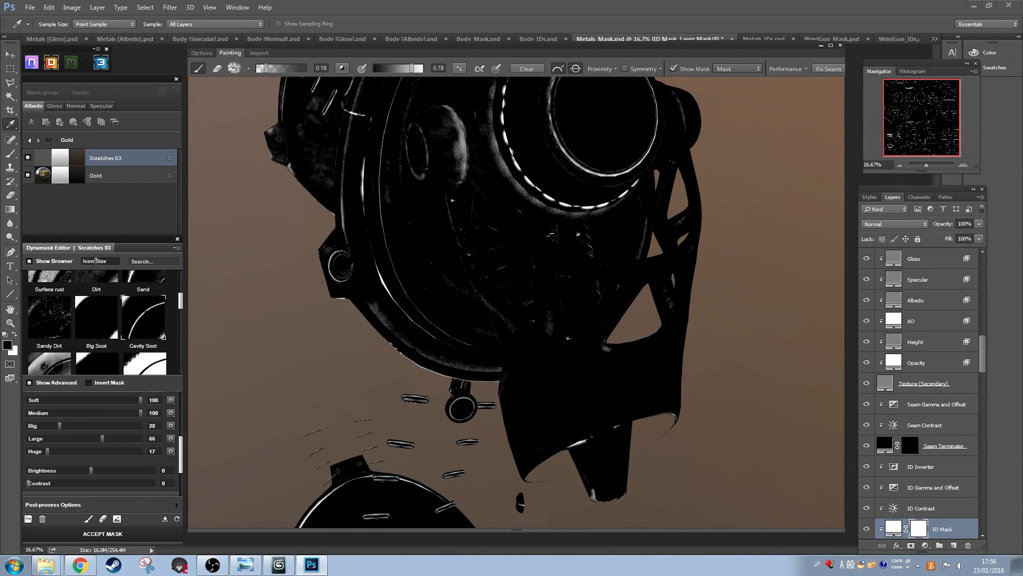
drag(314, 376, 335, 371)
drag(627, 177, 650, 142)
mouse_move(623, 181)
mouse_down()
mouse_move(629, 245)
mouse_move(623, 205)
mouse_move(647, 147)
mouse_up()
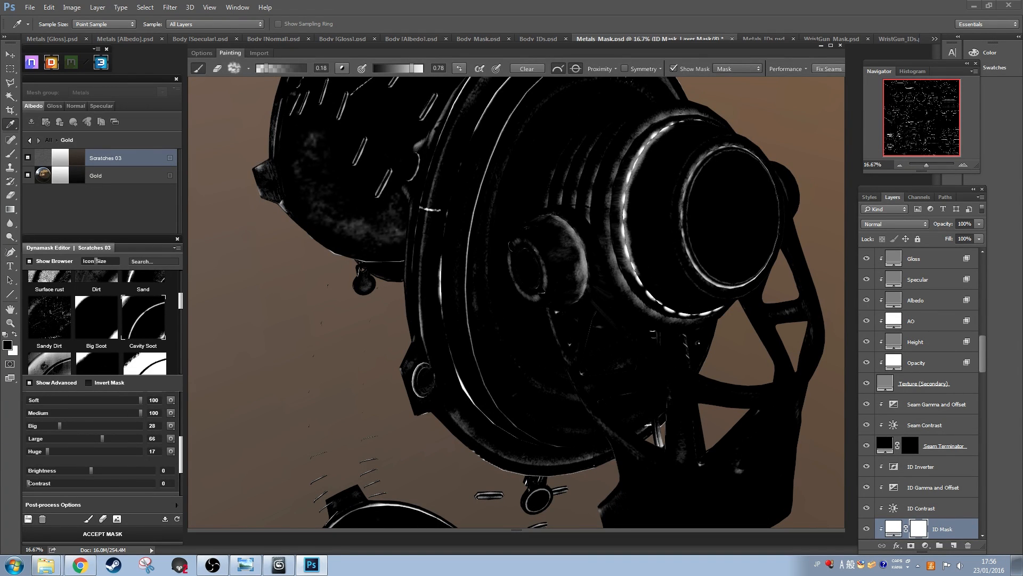
click(673, 69)
click(673, 69)
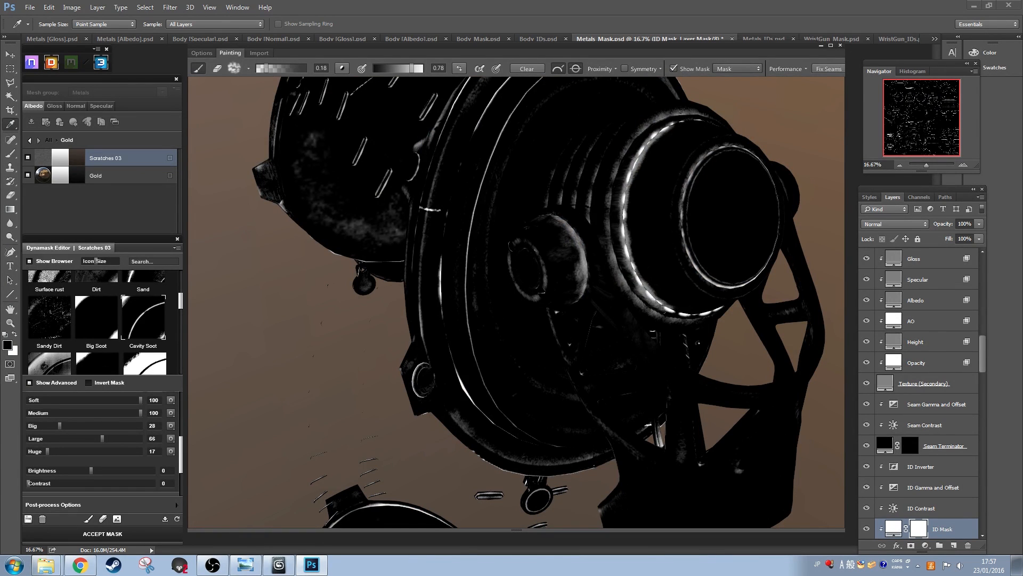
Step: Paint faint cloudy smudges on the upper face of the lens collar, just inside its dashed edge
drag(675, 314, 661, 266)
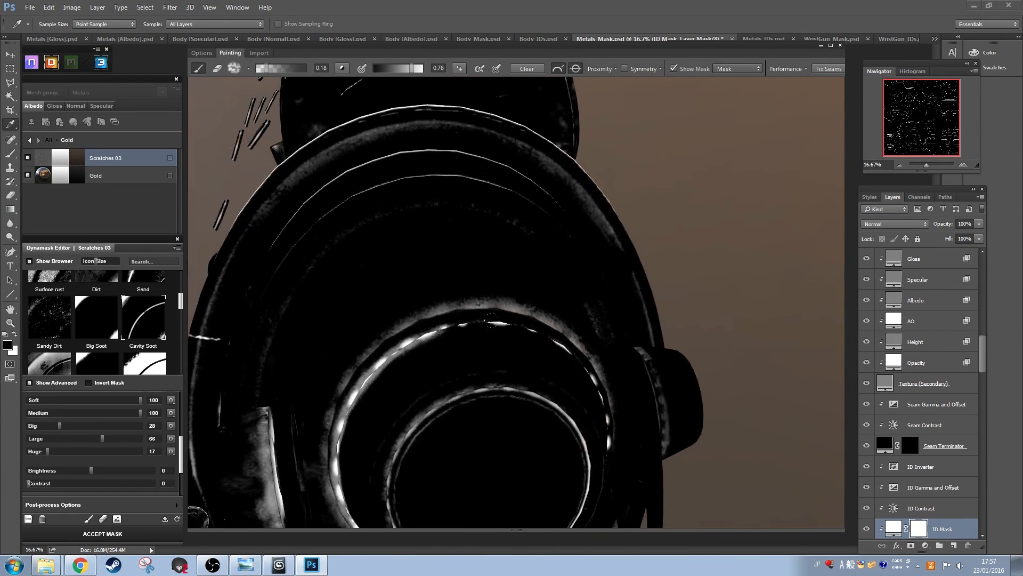
mouse_move(492, 320)
mouse_down()
mouse_move(430, 327)
mouse_move(541, 337)
mouse_move(448, 335)
mouse_up()
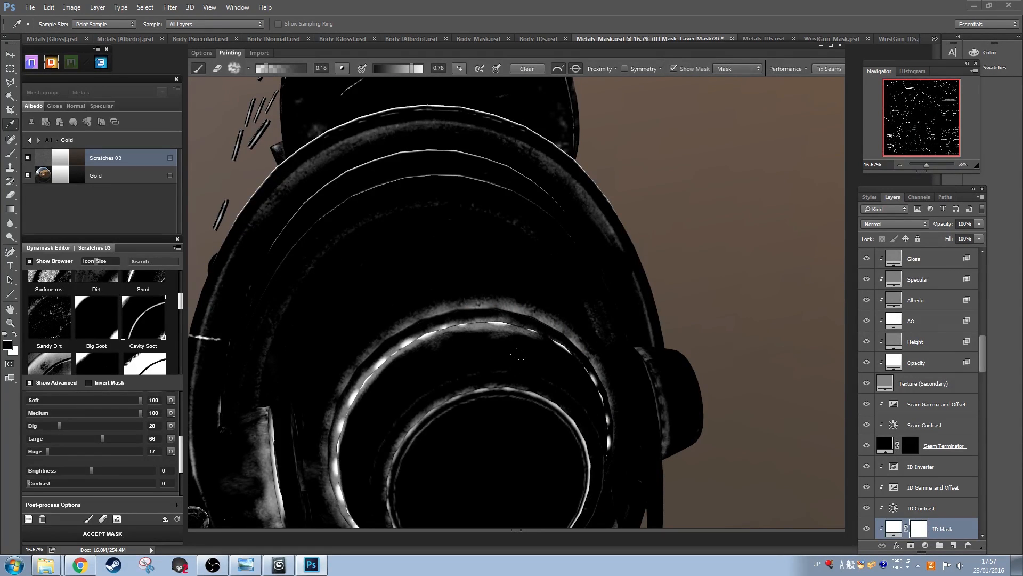
mouse_move(562, 351)
mouse_down()
mouse_move(711, 261)
mouse_move(583, 350)
mouse_move(640, 341)
mouse_up()
Step: Choose the sparse streaked tip from Brush Tip Shapes, raise the opacity to 0.74, and dab the lower part of the lens collar
mouse_move(431, 248)
mouse_down()
mouse_move(409, 228)
mouse_move(438, 257)
mouse_move(444, 342)
mouse_move(446, 286)
mouse_move(451, 374)
mouse_up()
scroll(747, 292, down, 5)
mouse_move(747, 292)
mouse_down()
mouse_move(709, 239)
mouse_move(692, 320)
mouse_up()
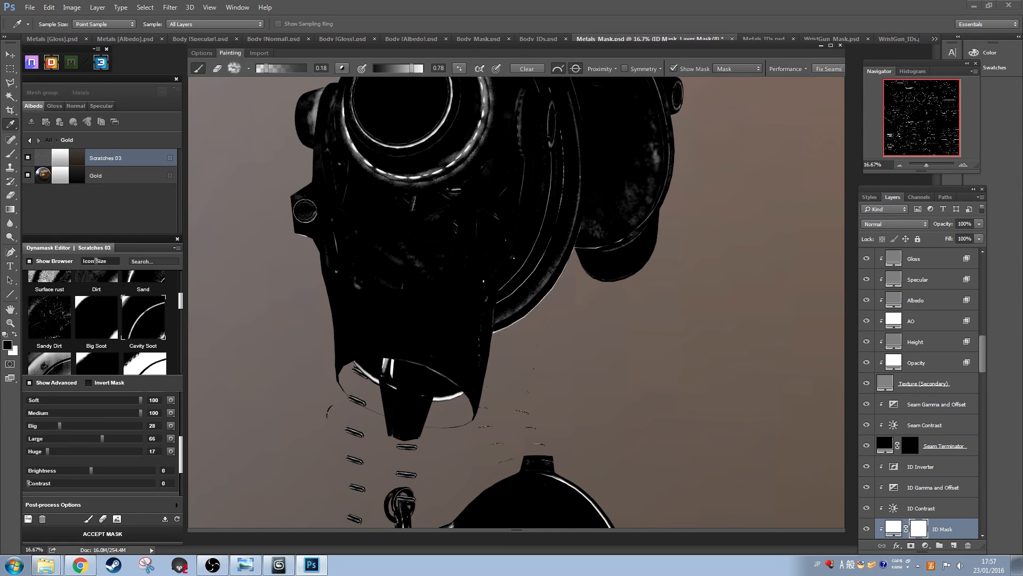
mouse_move(214, 298)
mouse_down()
mouse_move(255, 329)
mouse_move(337, 347)
mouse_move(350, 325)
mouse_move(342, 346)
mouse_up()
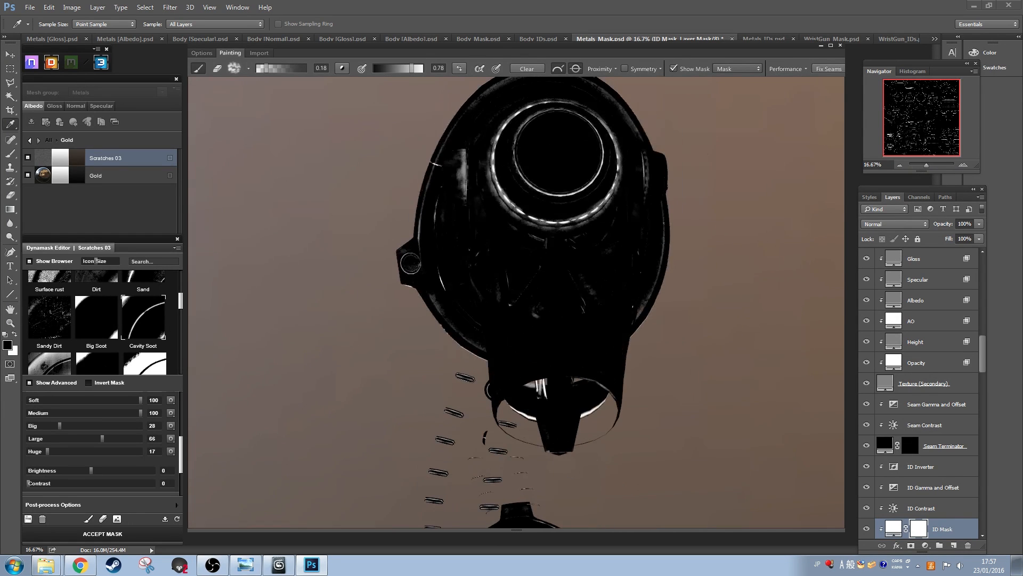
click(248, 69)
click(317, 184)
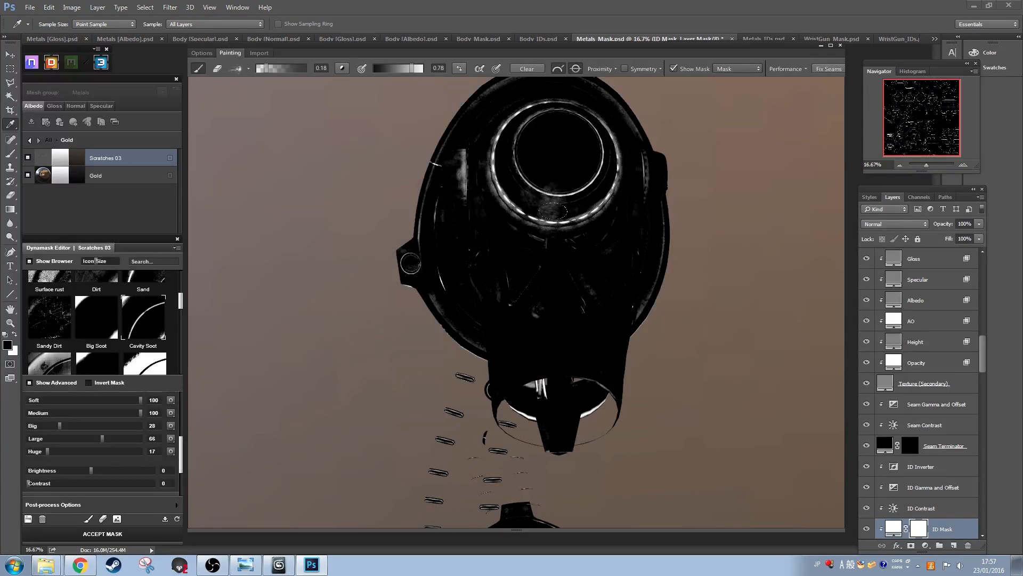
drag(728, 194, 698, 337)
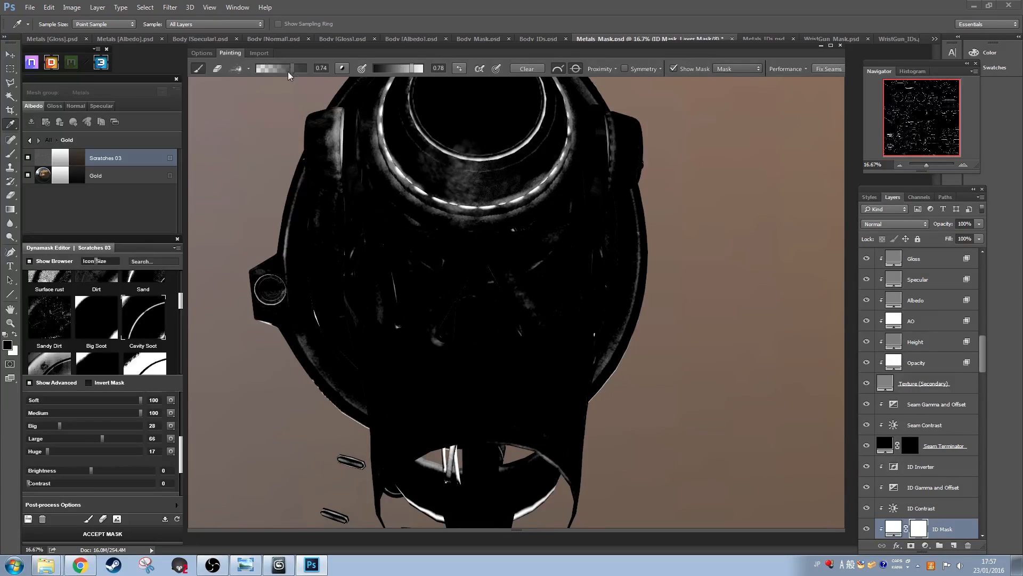
drag(467, 166, 462, 237)
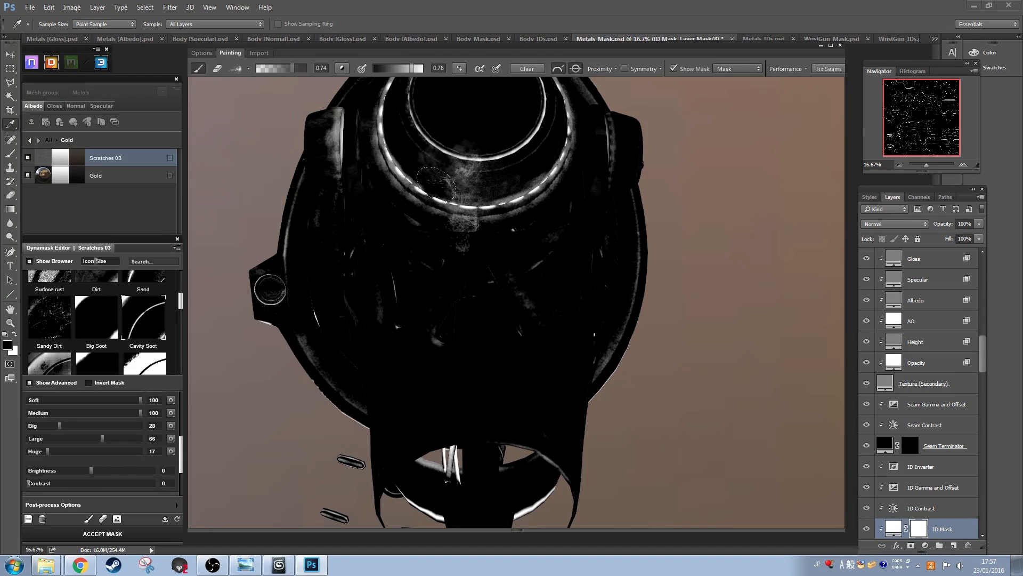
Step: Rotate the streaked tip to an angle of 88 and paint fine marks across the collar's lower face below the lens
click(248, 70)
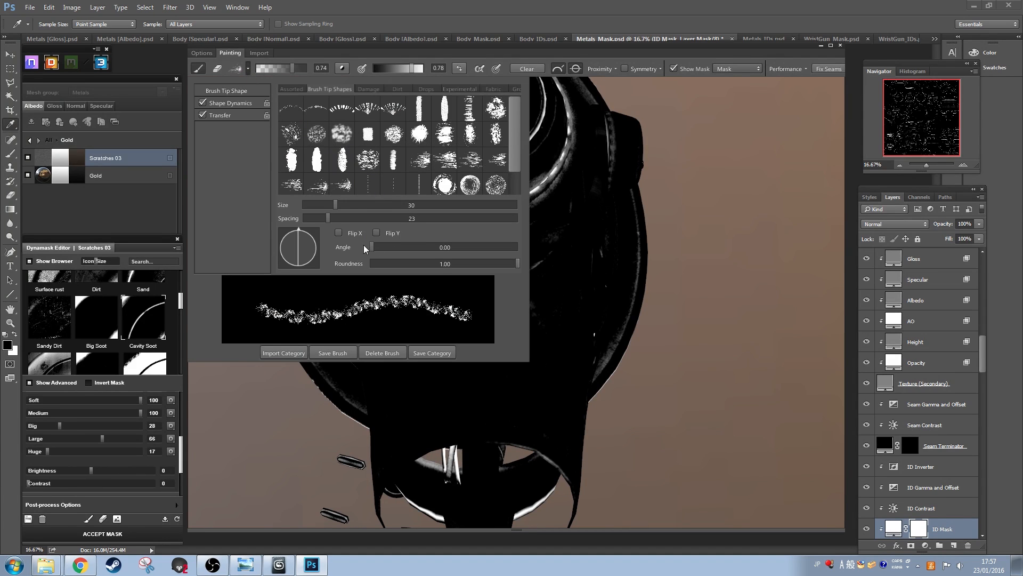
drag(372, 245, 408, 246)
click(673, 169)
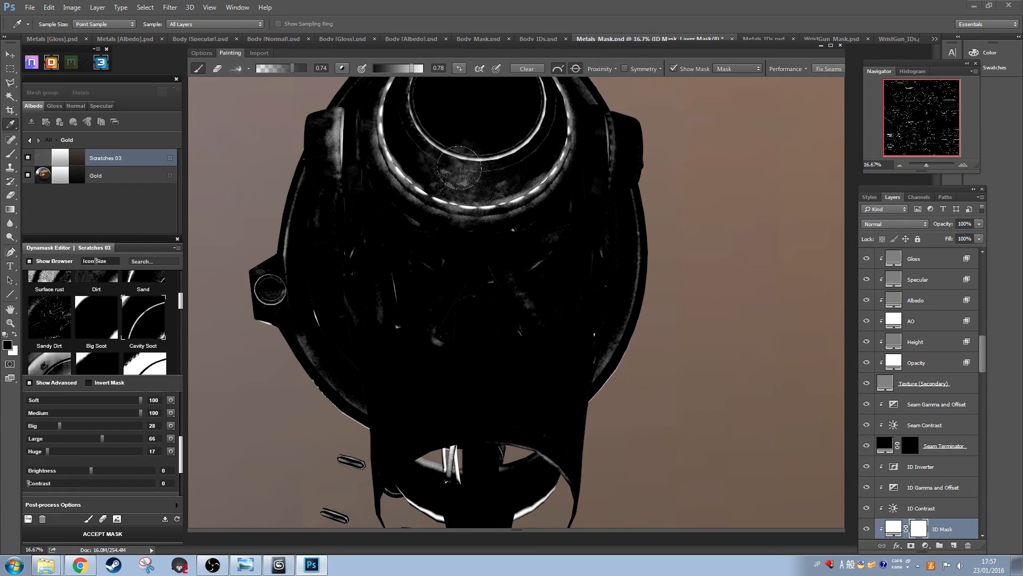
mouse_move(459, 167)
mouse_down()
mouse_move(465, 191)
mouse_move(466, 170)
mouse_move(485, 174)
mouse_move(495, 201)
mouse_move(495, 166)
mouse_up()
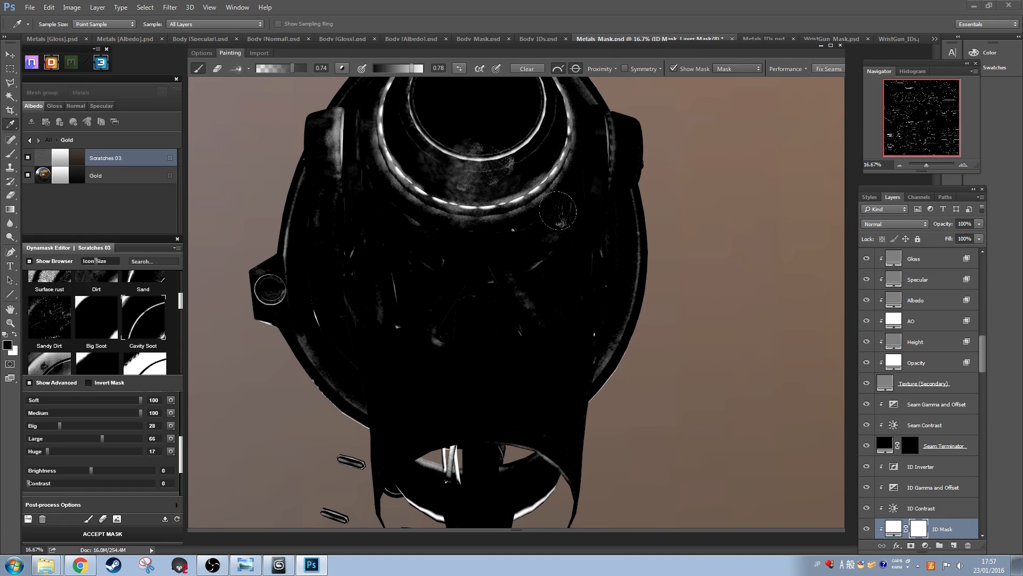
mouse_move(656, 208)
mouse_down()
mouse_move(762, 204)
mouse_move(789, 224)
mouse_up()
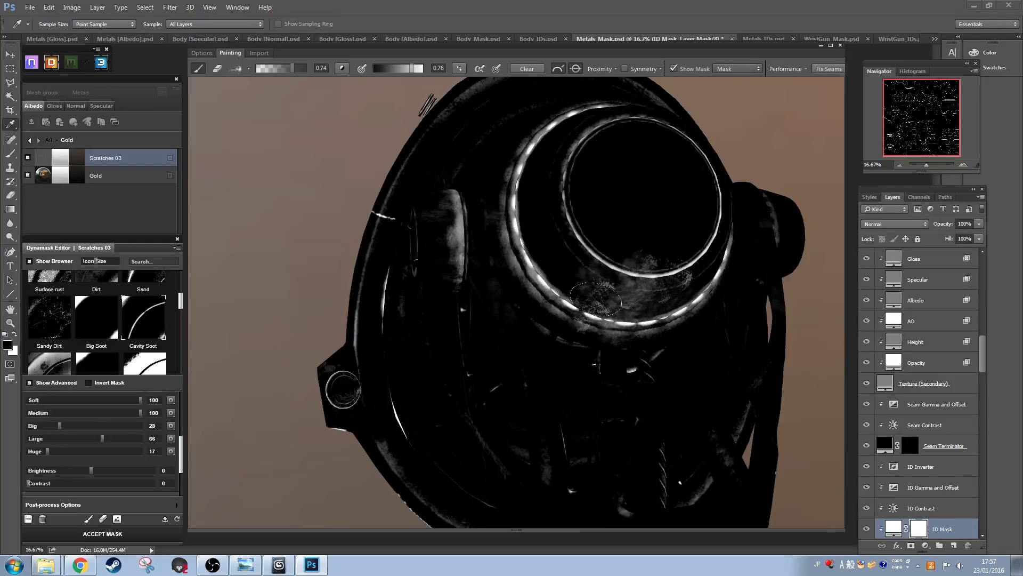
Step: Choose the dense bristle tip from Brush Tip Shapes, rotate its angle, and paint scratches along the lens collar's lower face
click(248, 69)
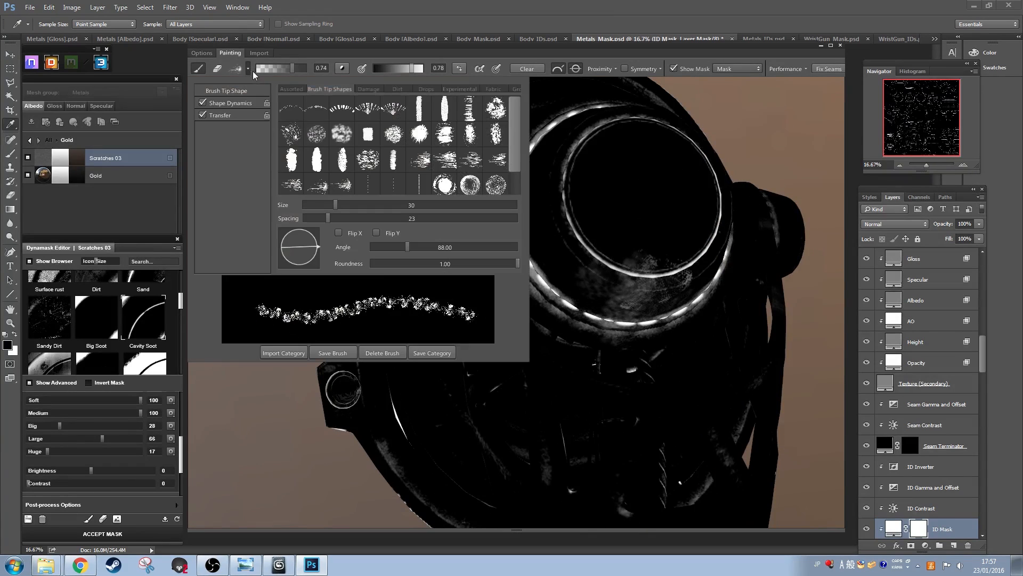
click(421, 164)
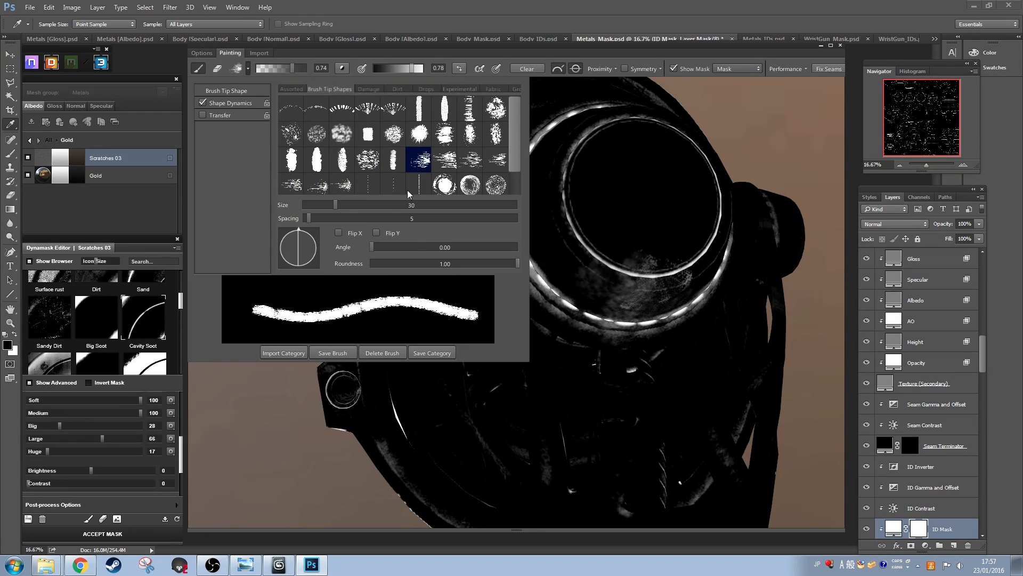
drag(417, 250, 405, 255)
click(593, 301)
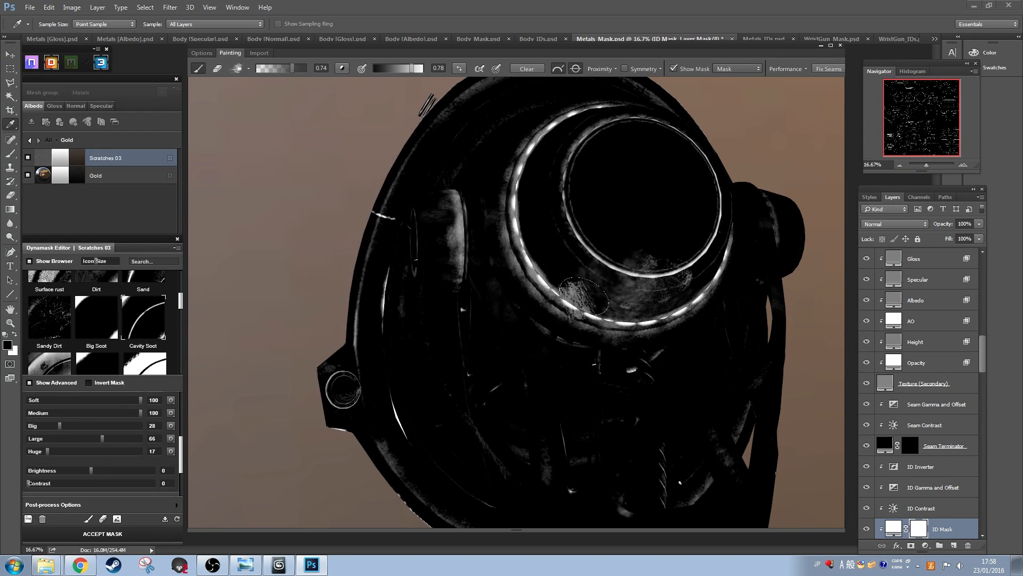
click(613, 265)
mouse_move(645, 296)
mouse_down()
mouse_move(647, 333)
mouse_move(658, 264)
mouse_move(666, 311)
mouse_move(680, 278)
mouse_up()
Step: Set the brush value to 0.00 and paint dark scratches that break up the collar's light grunge and dashed edge
drag(395, 70, 373, 70)
mouse_move(634, 238)
mouse_down()
mouse_move(656, 305)
mouse_move(624, 303)
mouse_move(636, 332)
mouse_move(647, 325)
mouse_move(644, 340)
mouse_move(631, 336)
mouse_move(633, 322)
mouse_move(633, 345)
mouse_move(606, 329)
mouse_move(652, 318)
mouse_move(677, 352)
mouse_move(681, 323)
mouse_move(616, 357)
mouse_move(576, 325)
mouse_move(572, 300)
mouse_move(518, 320)
mouse_move(546, 266)
mouse_move(522, 250)
mouse_up()
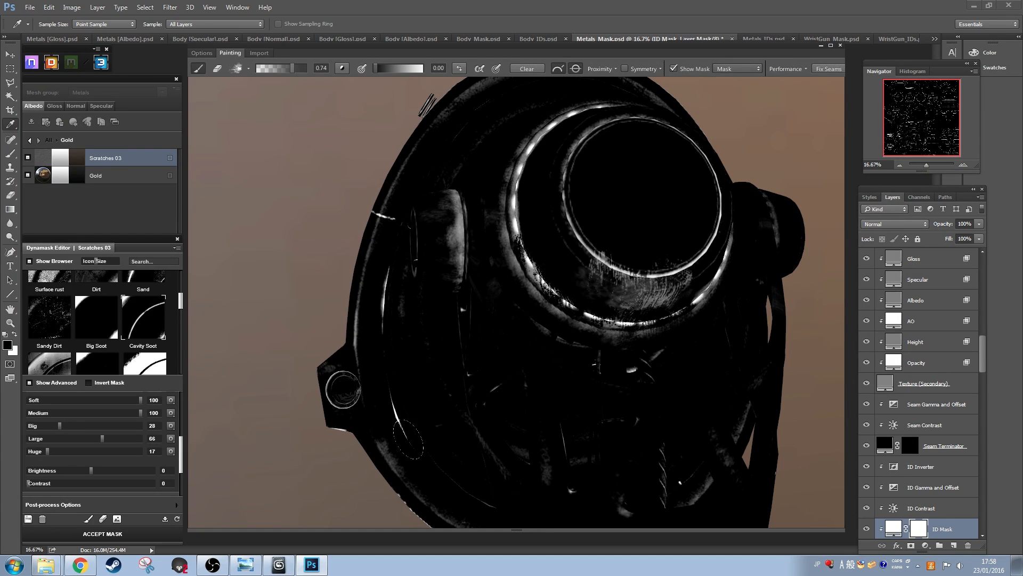
Step: Choose the round speckled tip from Brush Tip Shapes, set the brush value to 0.86, and hide the mask to show PBR Shading
click(249, 69)
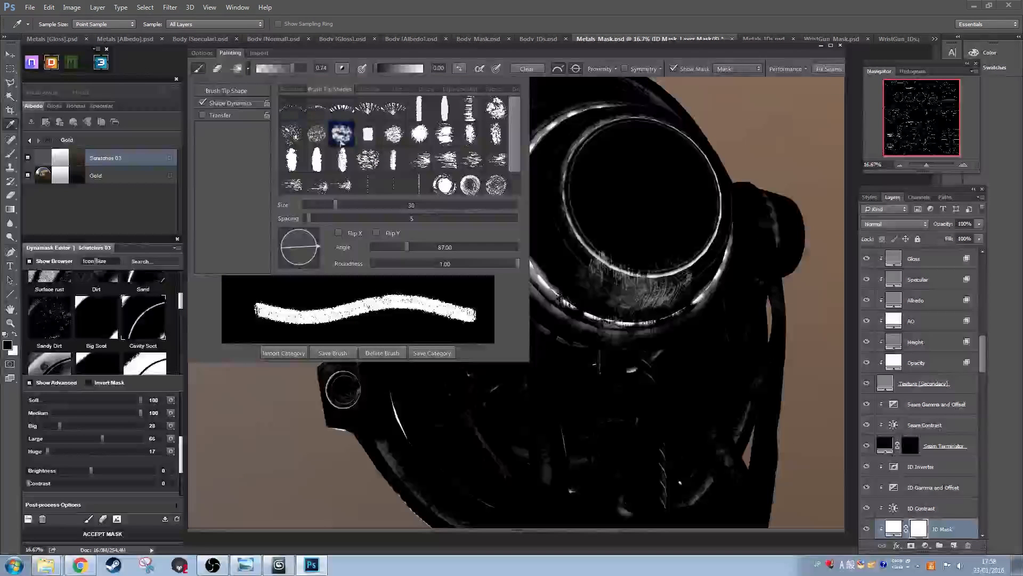
click(316, 134)
click(543, 253)
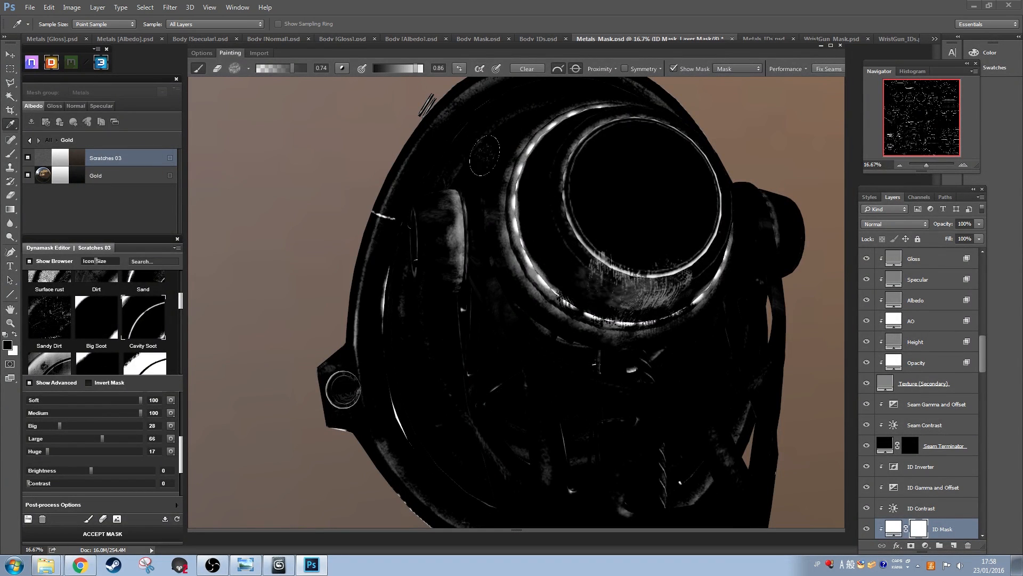
click(693, 67)
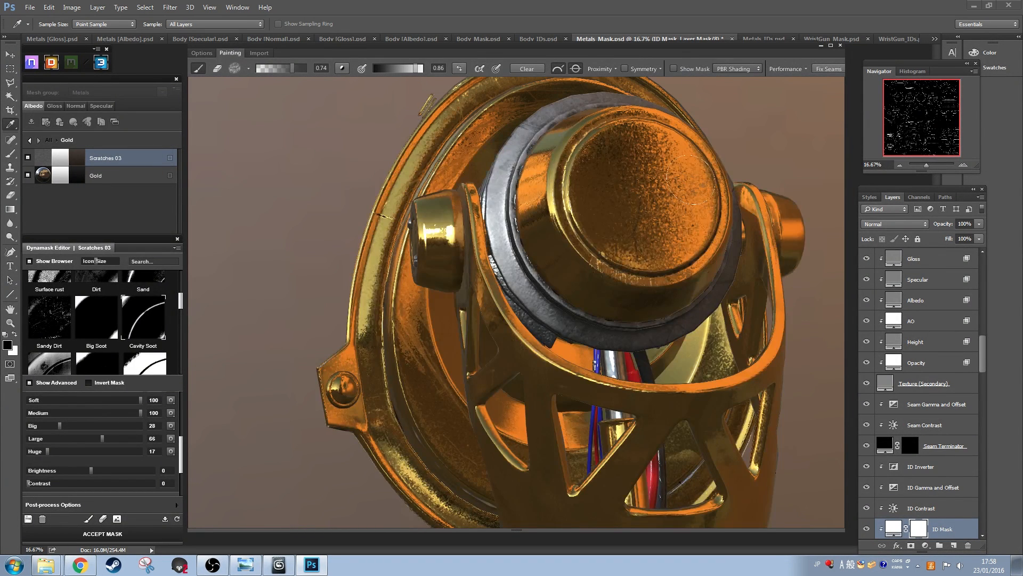
Step: Paint dark grunge on the lens collar and along the groove of its front face, lowering the opacity to 0.36
drag(691, 180, 836, 113)
drag(767, 346, 697, 370)
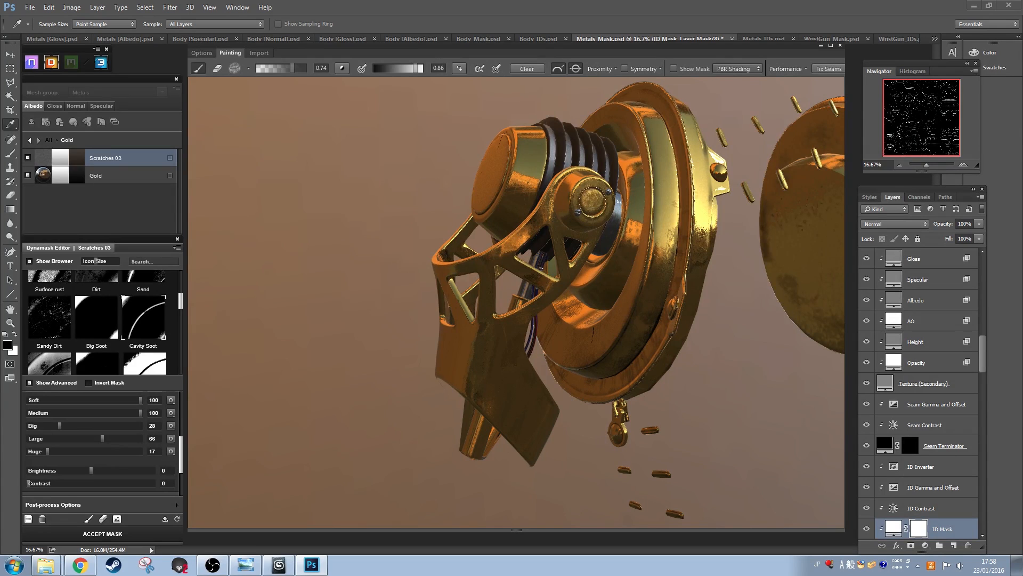
scroll(408, 194, up, 6)
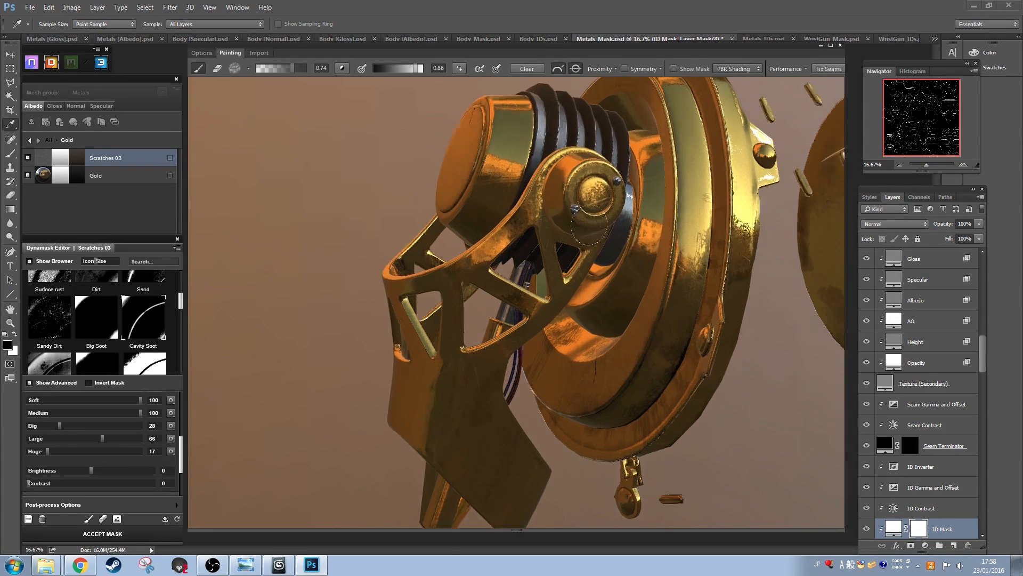
scroll(408, 200, up, 5)
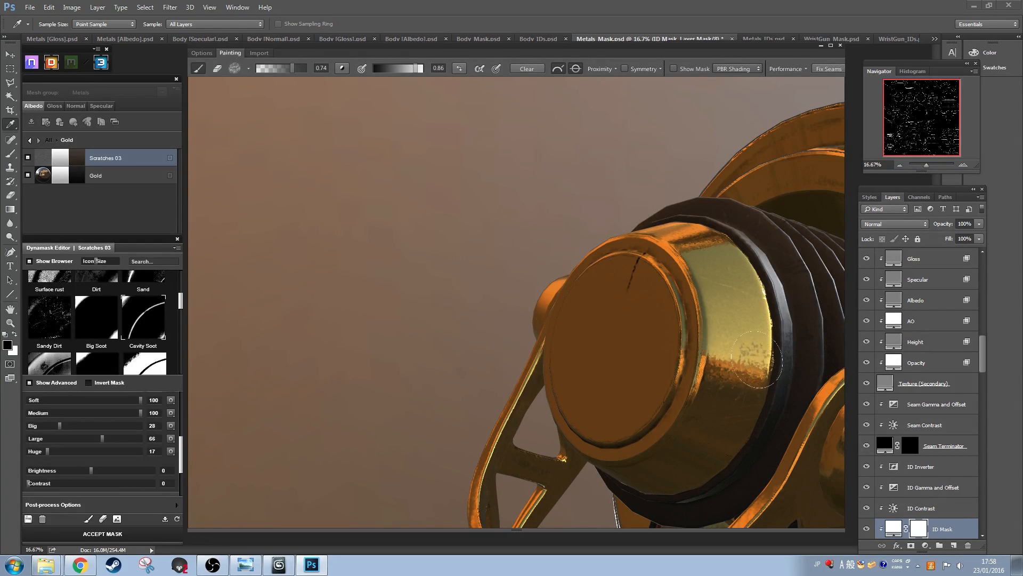
mouse_move(766, 373)
mouse_down()
mouse_move(766, 358)
mouse_move(768, 389)
mouse_up()
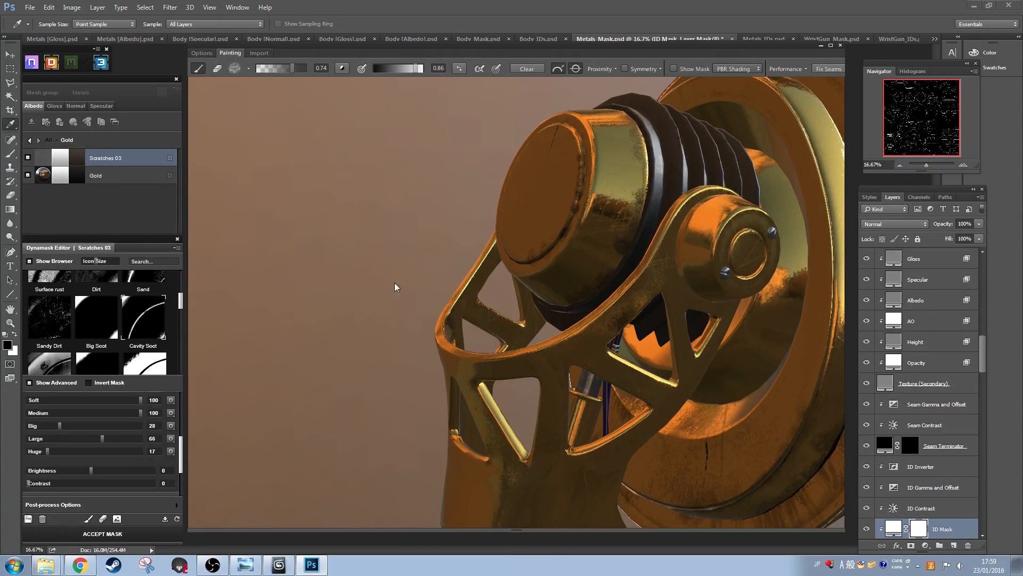
drag(395, 282, 485, 281)
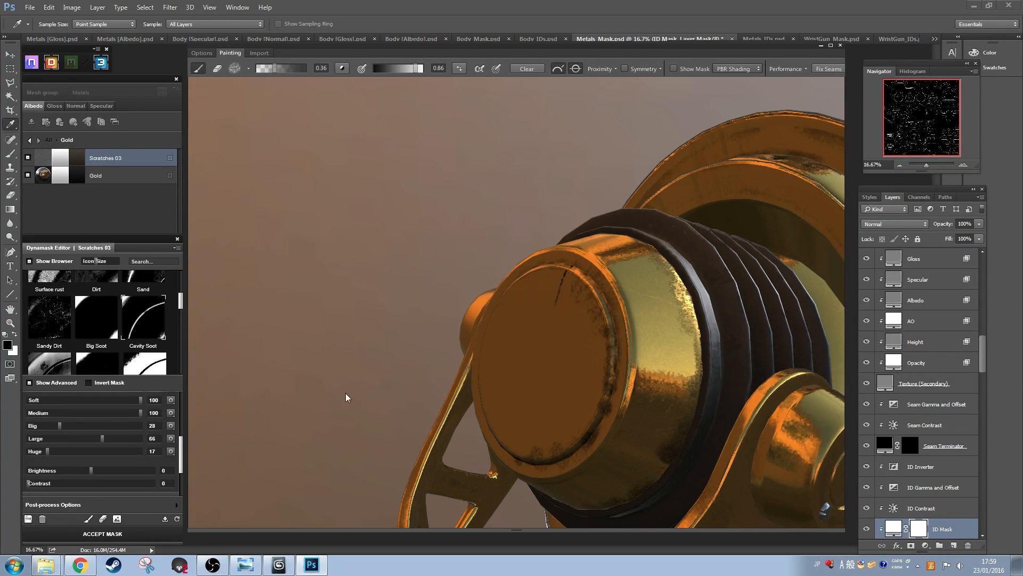
Step: Show the mask and paint light grunge around the lower part of the lens's inner ring
drag(345, 392, 799, 256)
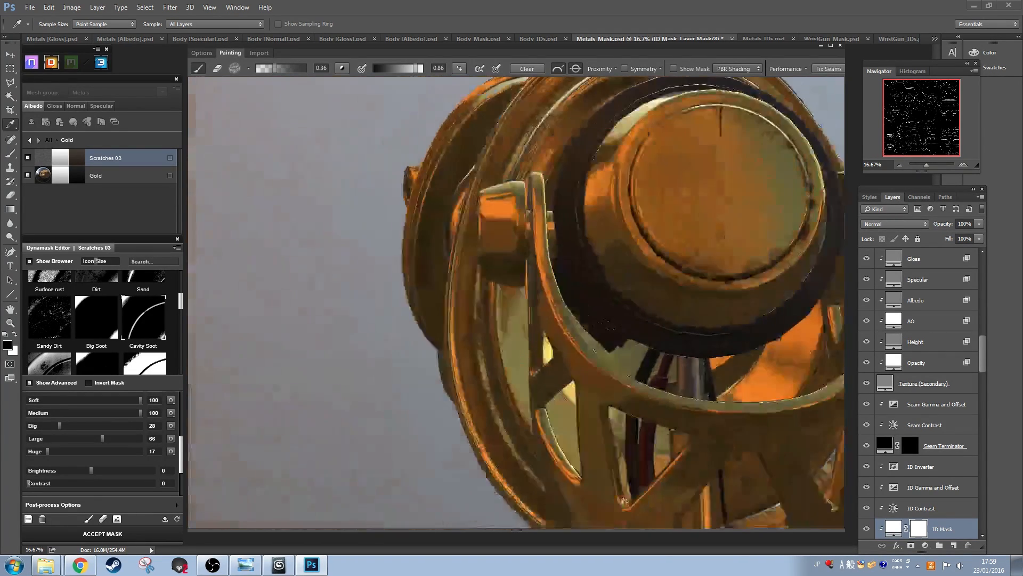
drag(389, 430, 499, 323)
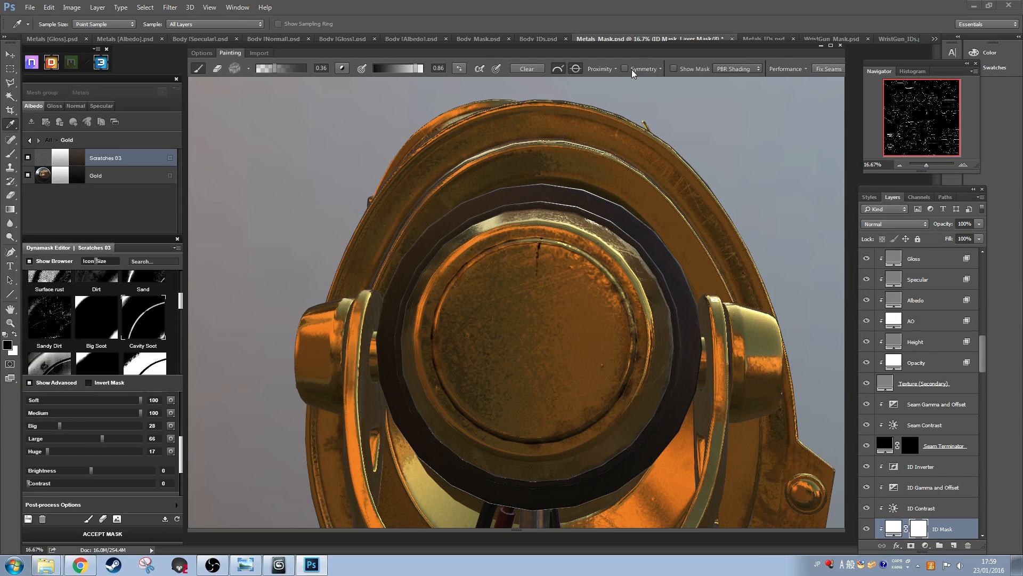
click(673, 68)
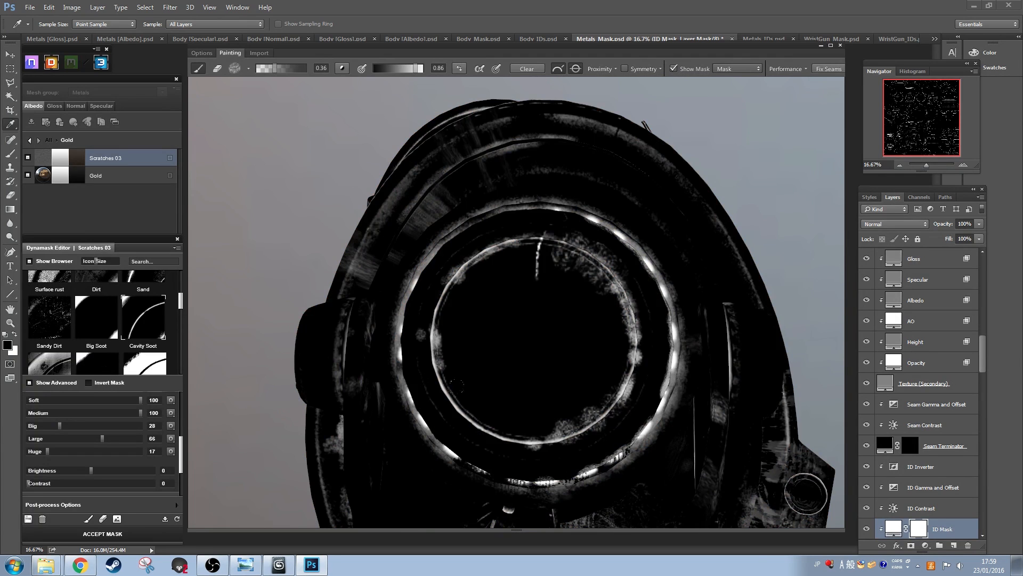
mouse_move(455, 385)
mouse_down()
mouse_move(437, 359)
mouse_move(435, 312)
mouse_move(447, 287)
mouse_move(504, 427)
mouse_move(541, 439)
mouse_move(584, 430)
mouse_move(622, 403)
mouse_up()
Step: Choose the scattered-chips tip from the Damage brushes and paint speckles across the collar face below the lens
click(247, 69)
click(366, 88)
click(393, 109)
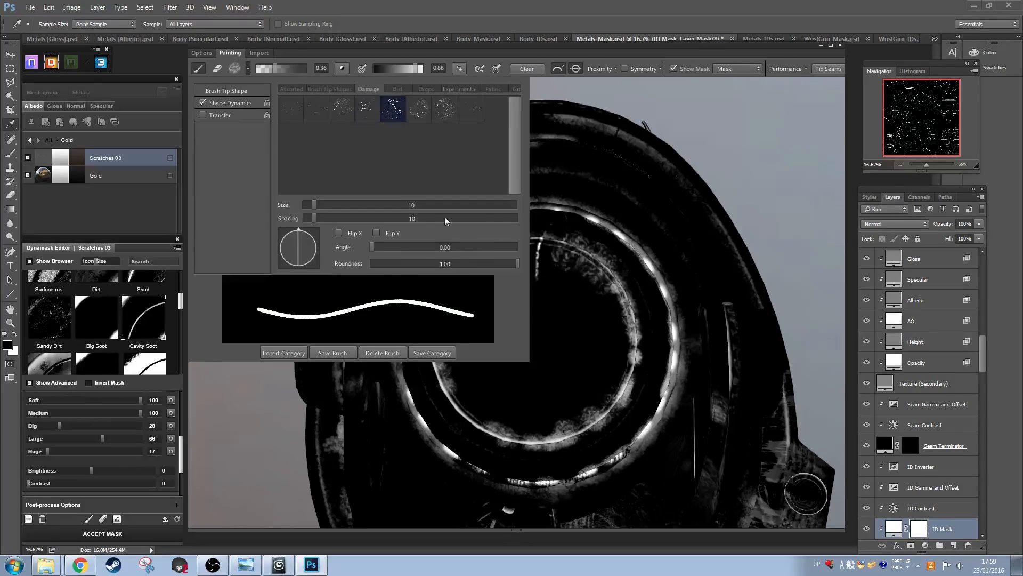
click(586, 361)
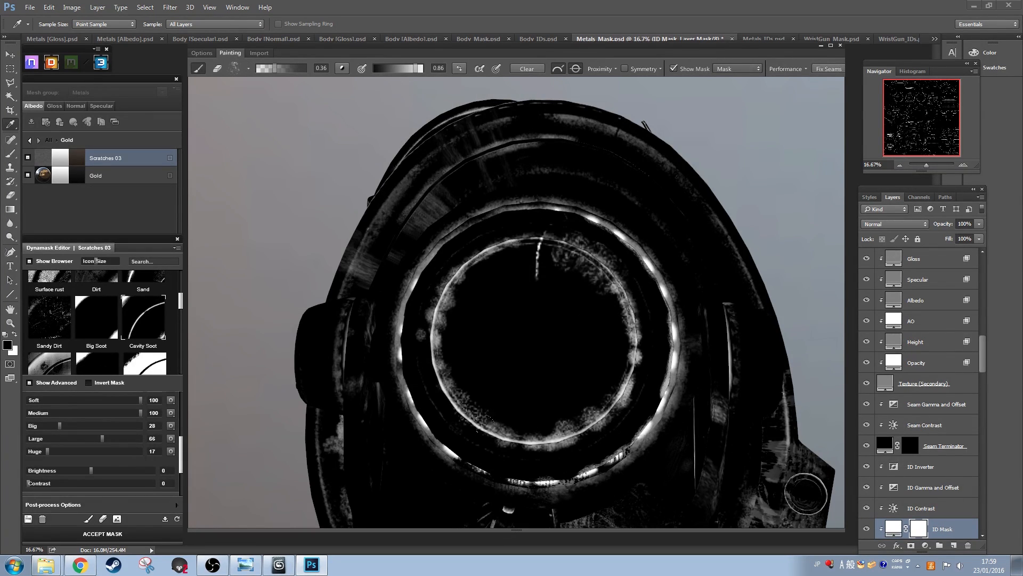
mouse_move(493, 461)
mouse_down()
mouse_move(525, 433)
mouse_move(543, 478)
mouse_move(556, 453)
mouse_move(568, 489)
mouse_move(585, 441)
mouse_move(493, 436)
mouse_move(488, 489)
mouse_move(472, 447)
mouse_up()
mouse_move(258, 468)
mouse_down()
mouse_move(268, 410)
mouse_move(379, 371)
mouse_up()
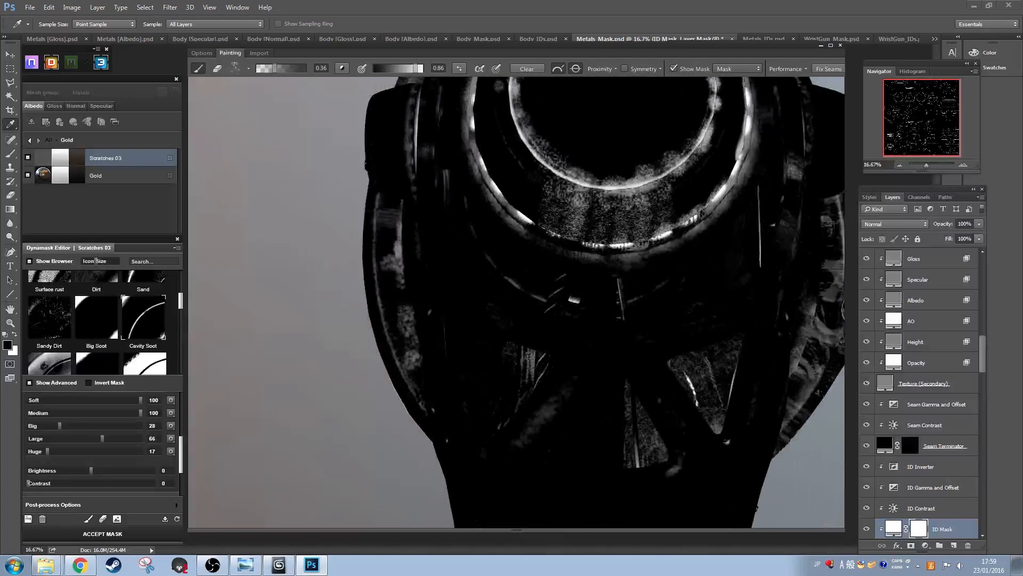
Step: Hide the mask and examine the painted lens, collar and disc from several sides in PBR Shading
click(674, 68)
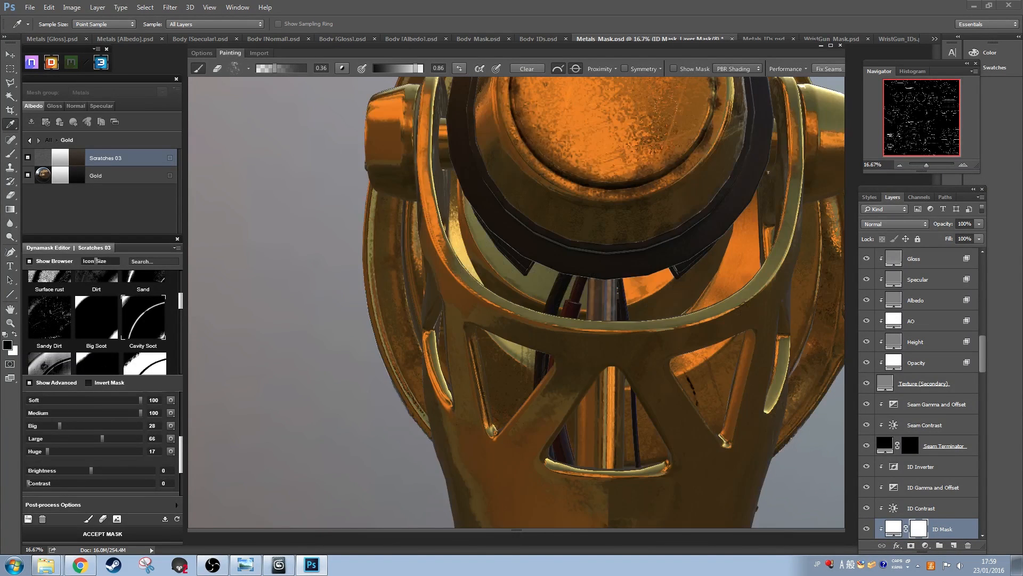
drag(464, 344, 630, 281)
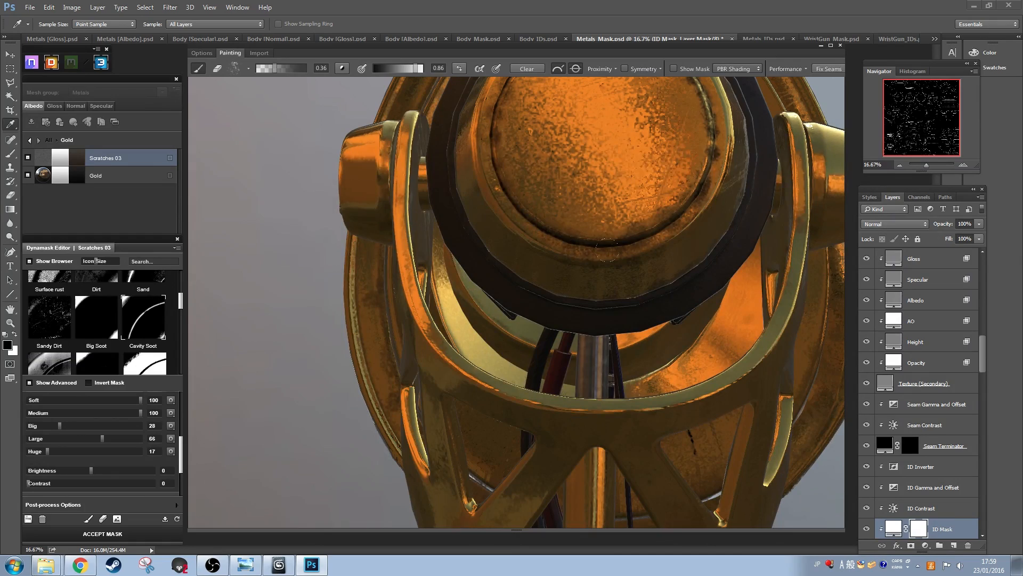
scroll(707, 230, down, 4)
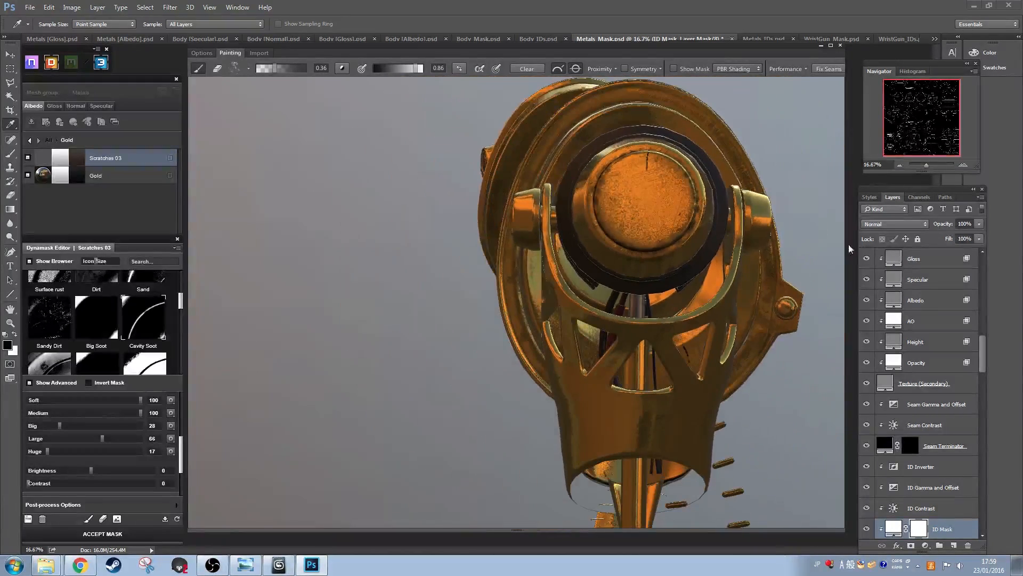
drag(839, 243, 618, 305)
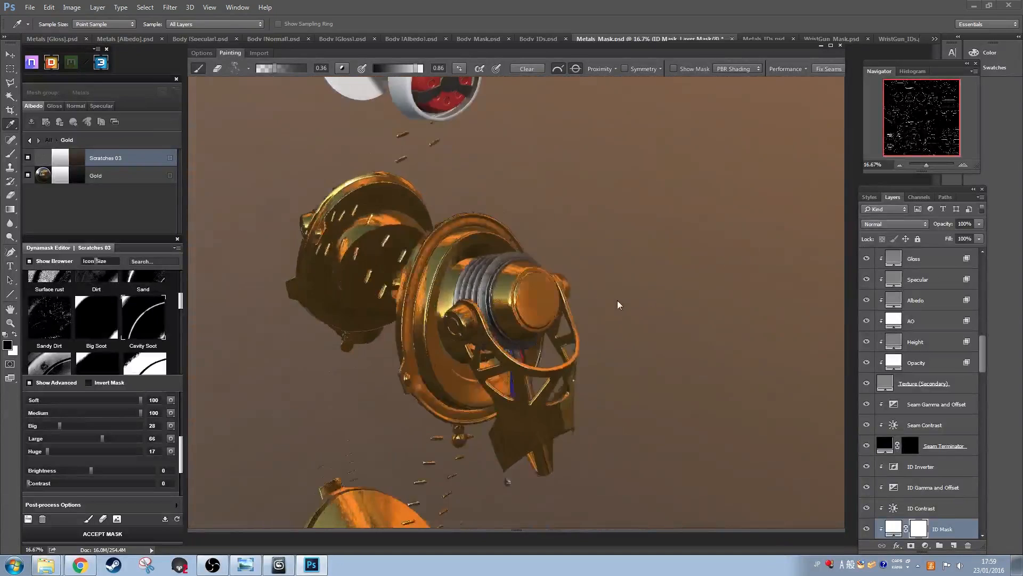
scroll(618, 303, up, 5)
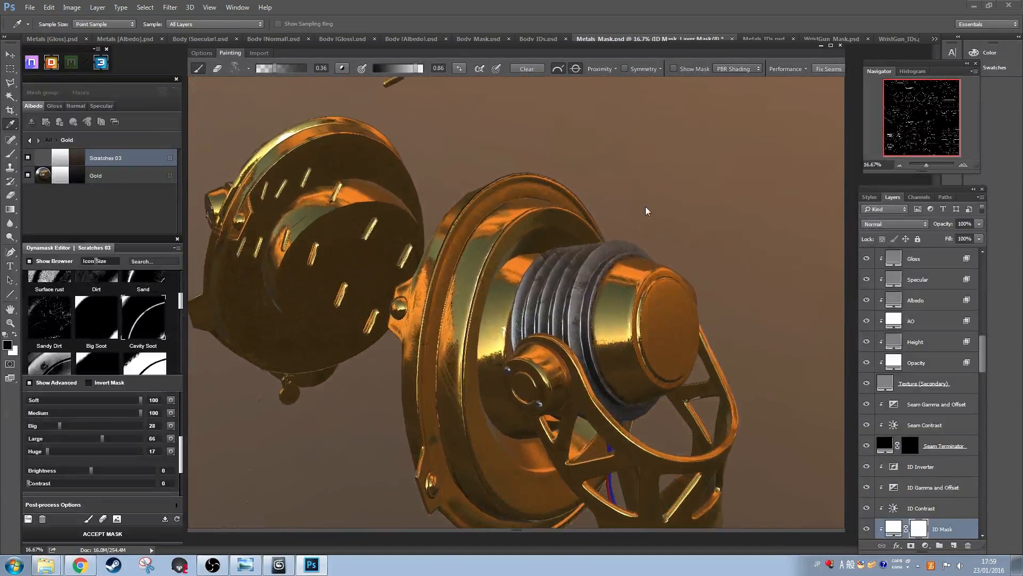
Step: Show the mask and paint speckles down the bands of the large disc's outer rim
click(674, 68)
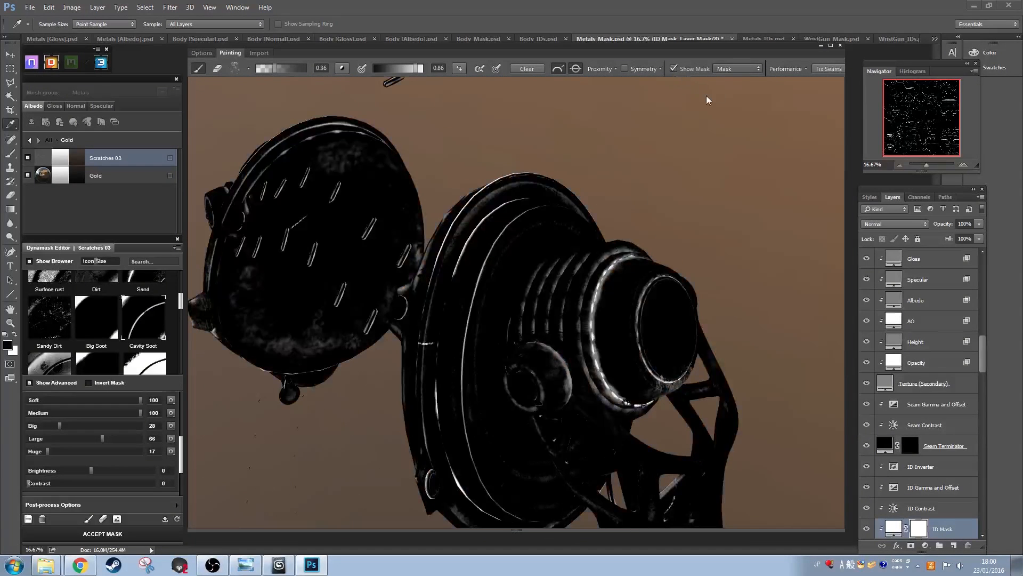
mouse_move(451, 279)
mouse_down()
mouse_move(441, 297)
mouse_move(466, 311)
mouse_up()
scroll(467, 312, up, 4)
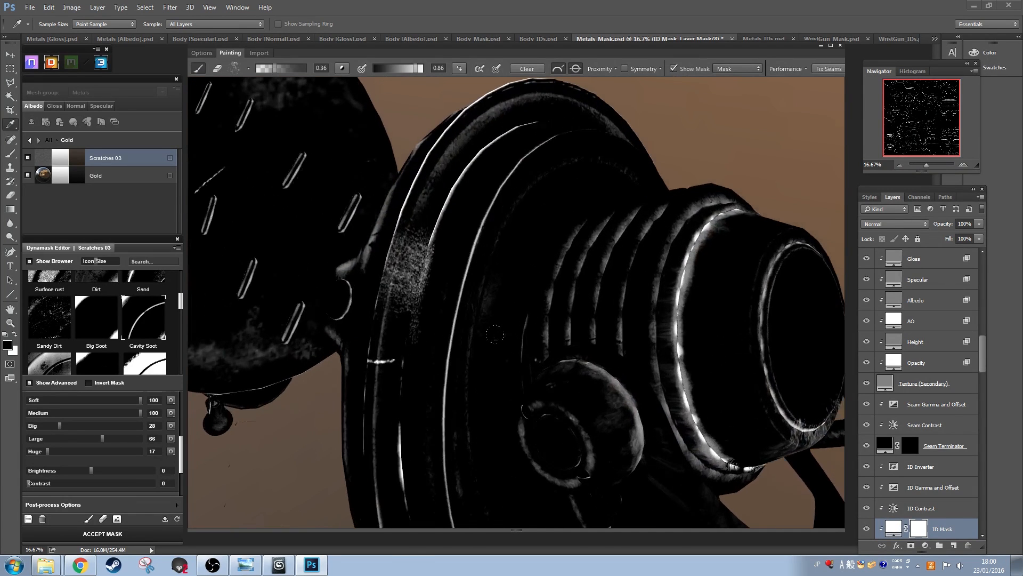
mouse_move(425, 266)
mouse_down()
mouse_move(415, 248)
mouse_move(424, 280)
mouse_move(405, 425)
mouse_up()
mouse_move(406, 387)
mouse_down()
mouse_move(385, 405)
mouse_move(392, 426)
mouse_up()
Step: Try a speckled stroke across the large disc's inner face and undo the last two strokes
scroll(736, 169, down, 2)
drag(524, 283, 531, 369)
key(ctrl+z)
key(ctrl+z)
Step: Paint speckled scratches over the large disc's lower bands and inner face, undoing the unwanted strokes
drag(400, 452, 407, 438)
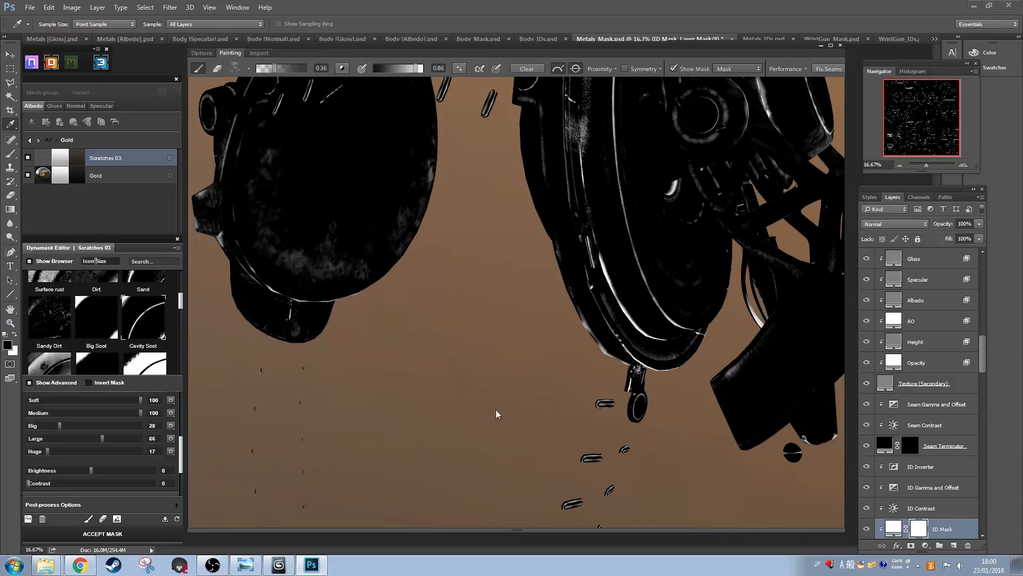
drag(496, 410, 394, 411)
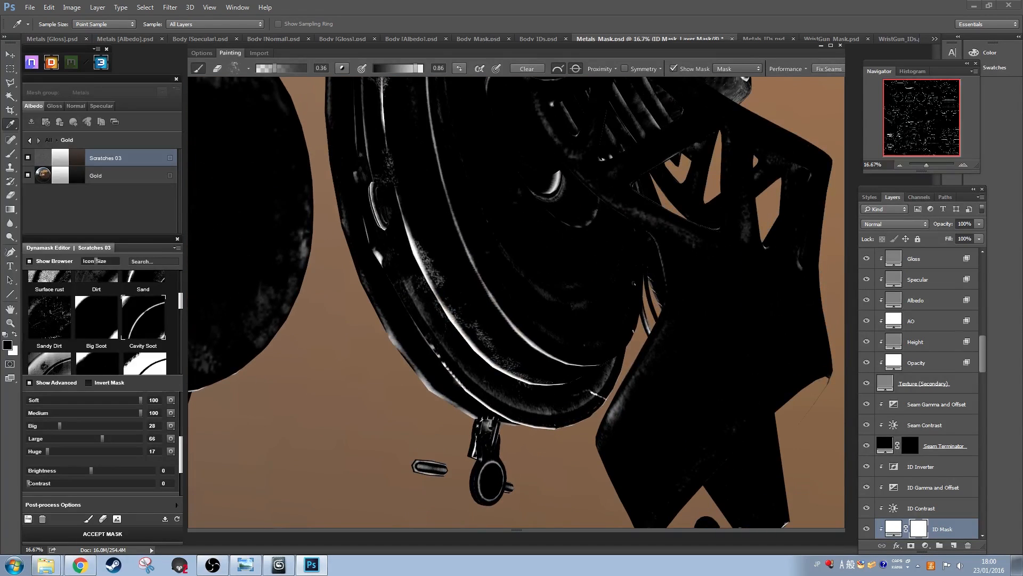
mouse_move(521, 370)
mouse_down()
mouse_move(492, 363)
mouse_move(488, 349)
mouse_move(546, 385)
mouse_move(566, 378)
mouse_move(528, 375)
mouse_move(434, 314)
mouse_move(519, 311)
mouse_up()
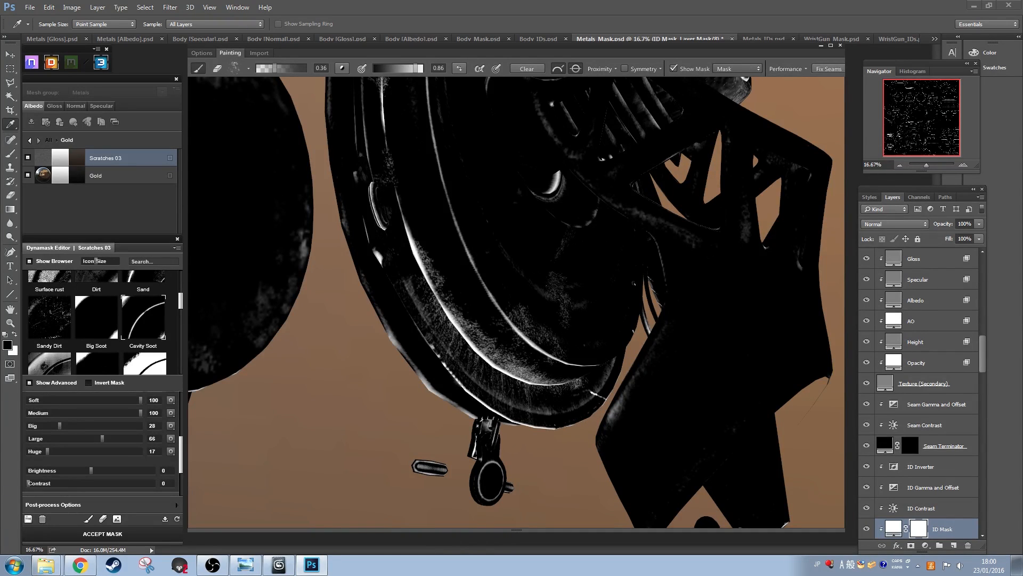
key(ctrl+z)
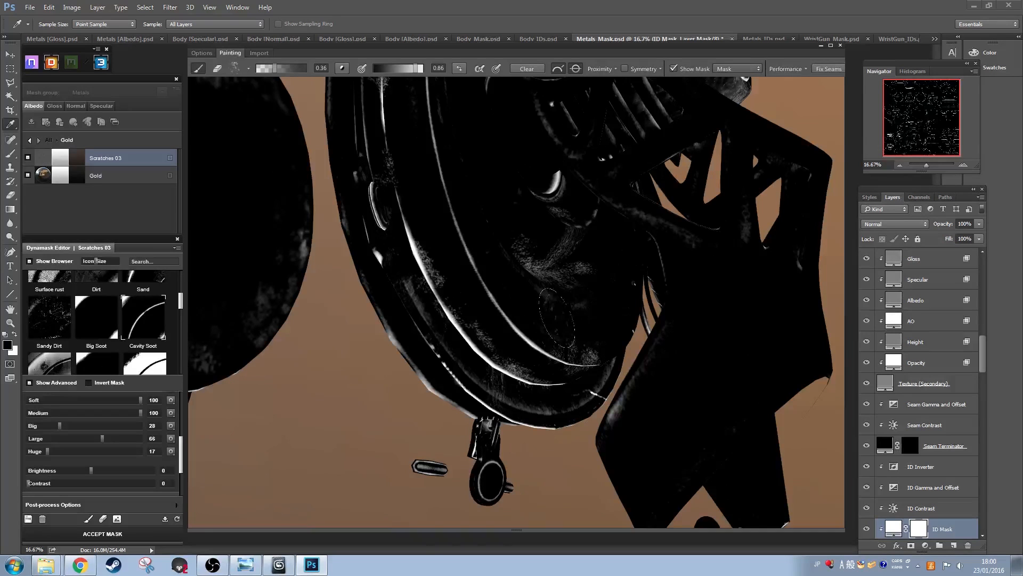
mouse_move(557, 319)
mouse_down()
mouse_move(532, 328)
mouse_move(525, 317)
mouse_move(556, 356)
mouse_move(555, 342)
mouse_move(510, 327)
mouse_move(497, 294)
mouse_move(556, 335)
mouse_up()
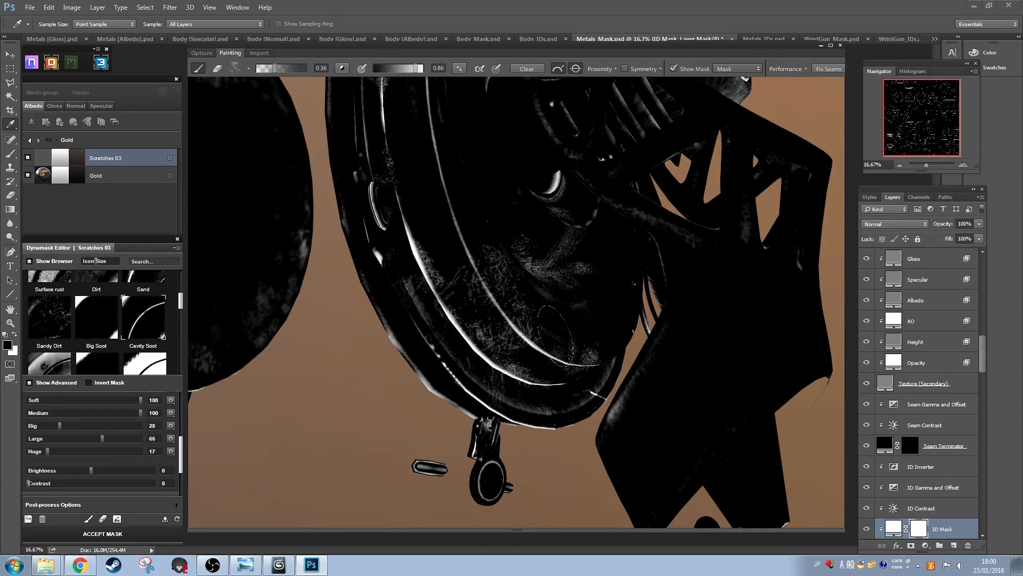
key(ctrl+z)
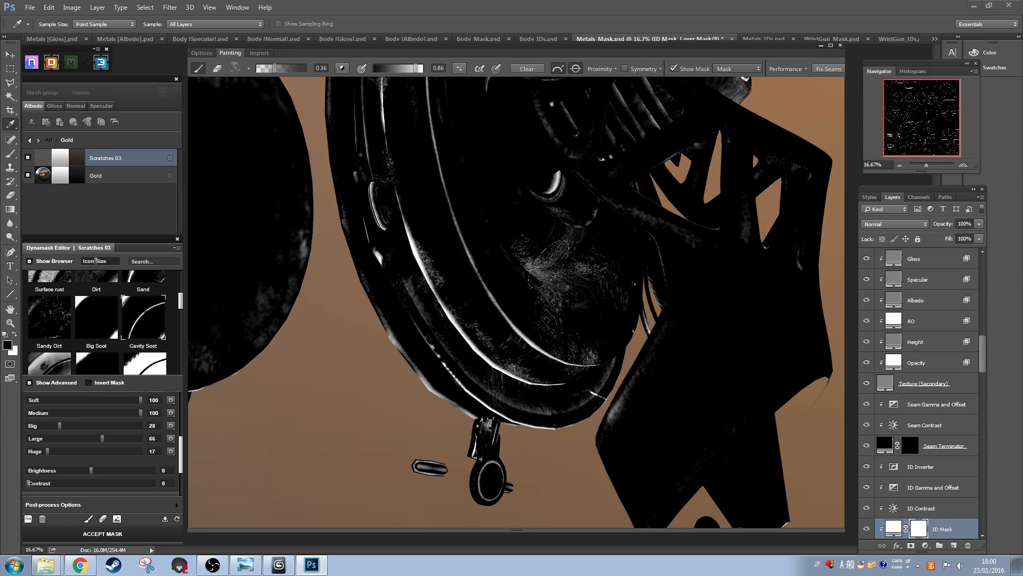
Step: Paint speckled scratches over the side and underside of the lens collar
drag(413, 426, 332, 509)
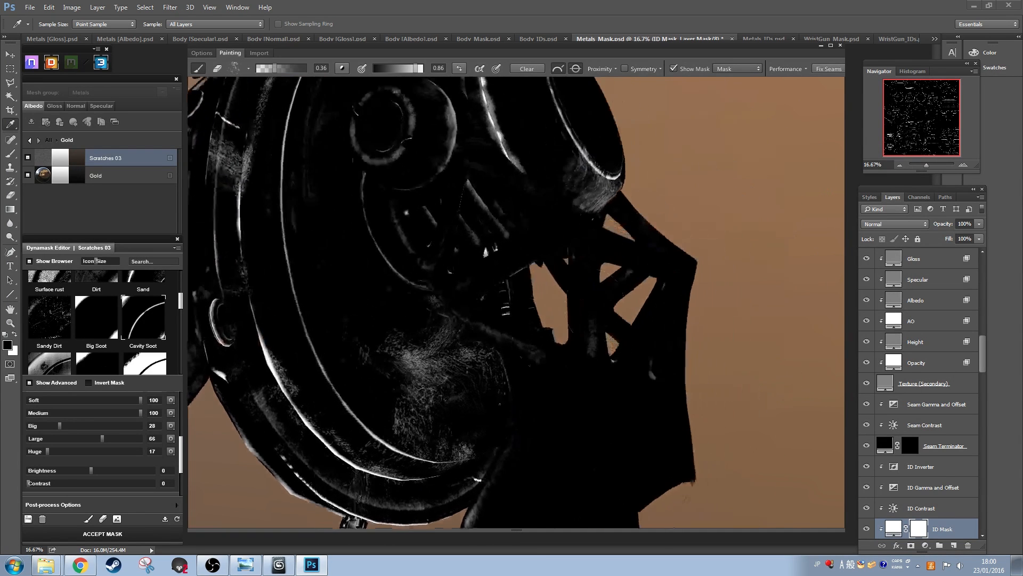
drag(690, 192, 660, 240)
mouse_move(573, 233)
mouse_down()
mouse_move(548, 221)
mouse_move(608, 188)
mouse_move(556, 180)
mouse_up()
drag(719, 210, 667, 277)
scroll(528, 320, up, 3)
mouse_move(529, 320)
mouse_down()
mouse_move(477, 270)
mouse_move(466, 240)
mouse_up()
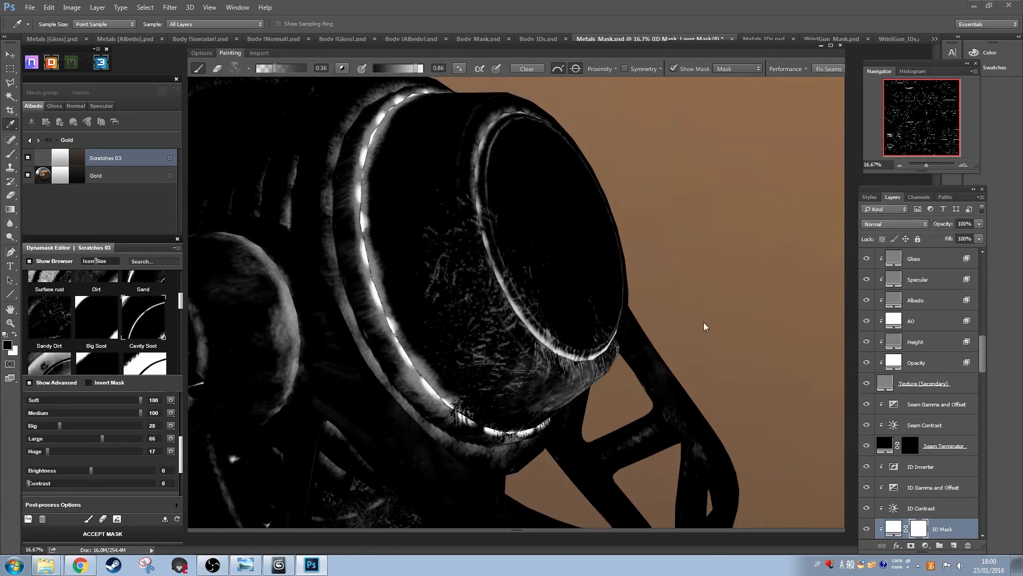
Step: Paint light speckles over the round hinge cap beside the lens
drag(706, 327, 738, 276)
mouse_move(428, 275)
mouse_down()
mouse_move(432, 206)
mouse_move(426, 325)
mouse_up()
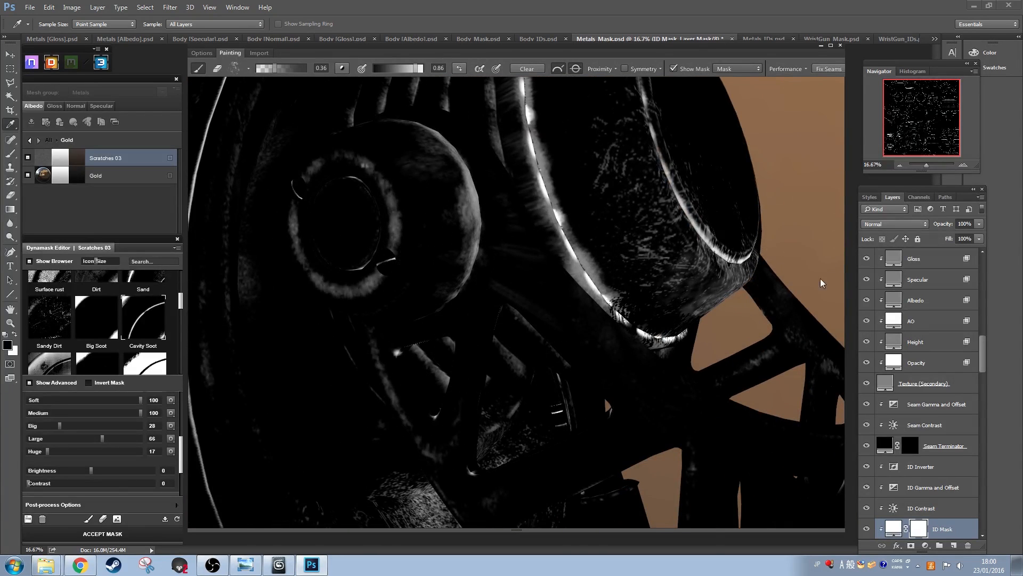
drag(819, 243, 788, 176)
scroll(740, 347, up, 3)
drag(743, 314, 682, 354)
Step: Paint scratches across the lower outer rim of the large disc from its other side
scroll(734, 347, down, 5)
scroll(683, 354, down, 2)
drag(750, 198, 680, 240)
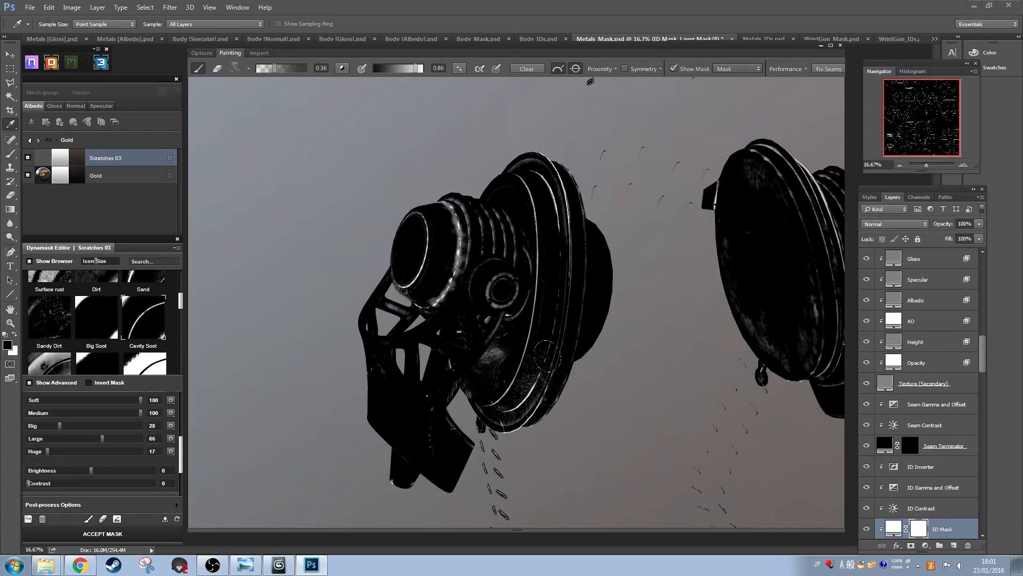
mouse_move(561, 343)
mouse_down()
mouse_move(560, 328)
mouse_move(560, 352)
mouse_up()
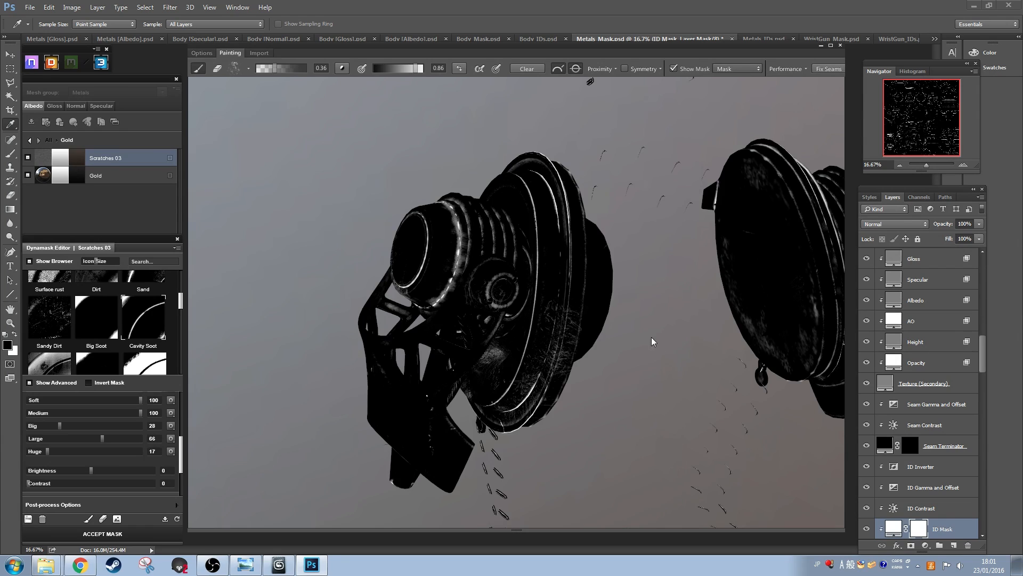
Step: Paint speckles around the small circular detail on the back of the disc housing
drag(651, 341, 447, 366)
mouse_move(598, 375)
mouse_down()
mouse_move(592, 233)
mouse_move(623, 256)
mouse_up()
scroll(618, 186, up, 5)
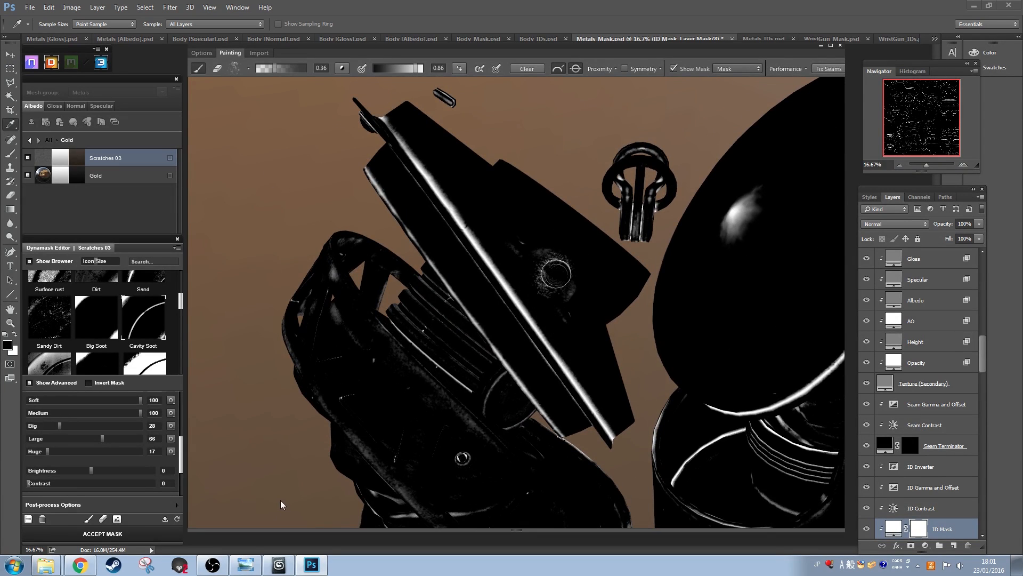
Step: Paint speckles on the disc's side band between the bright edge lines and at its lower end
mouse_move(281, 500)
mouse_down()
mouse_move(276, 482)
mouse_move(292, 456)
mouse_up()
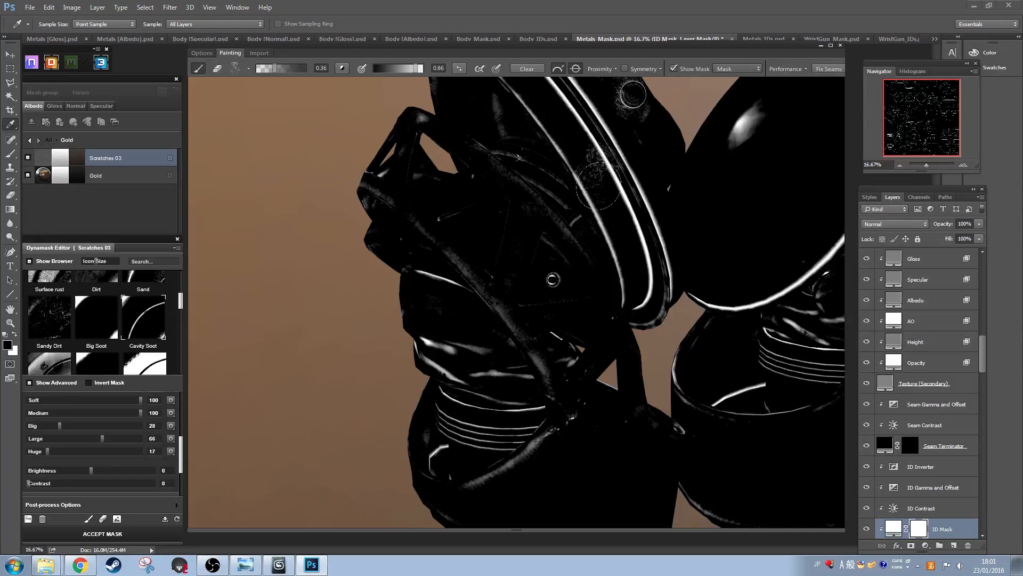
drag(598, 186, 623, 209)
drag(356, 412, 315, 428)
drag(586, 292, 598, 303)
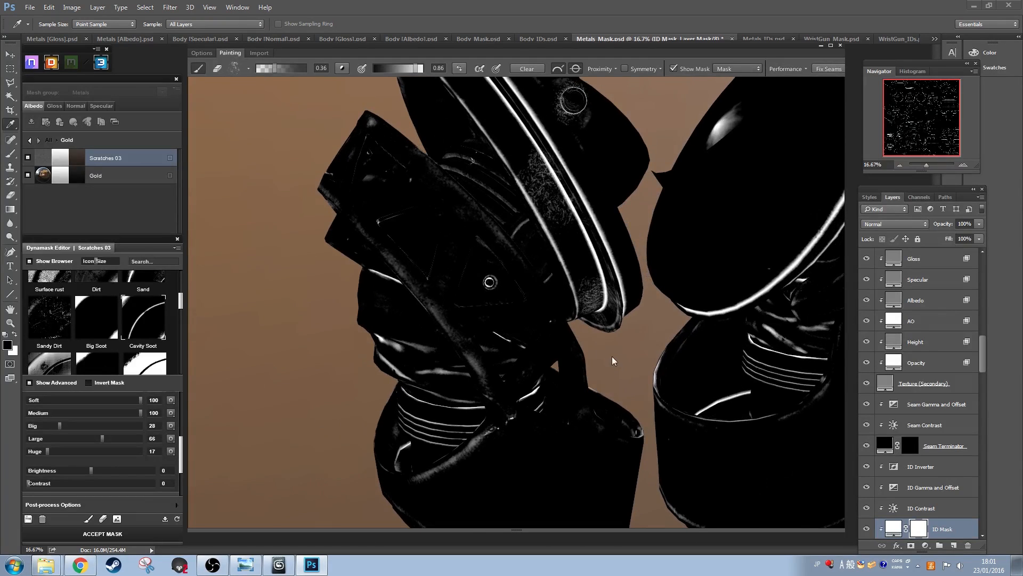
Step: Paint speckles beside the bright lower rim of the large lens disc
drag(612, 361, 575, 298)
drag(532, 198, 520, 177)
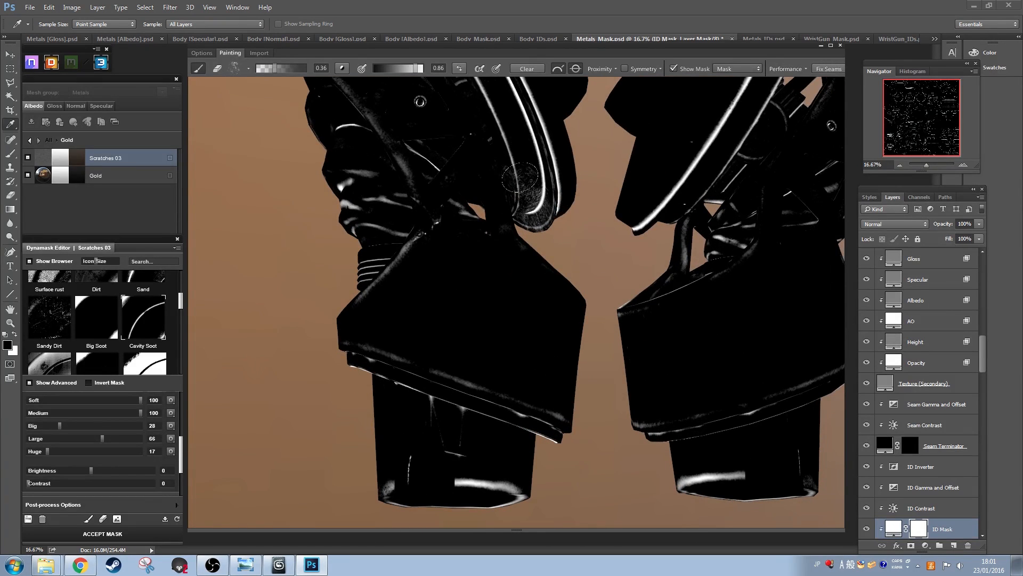
drag(302, 369, 294, 404)
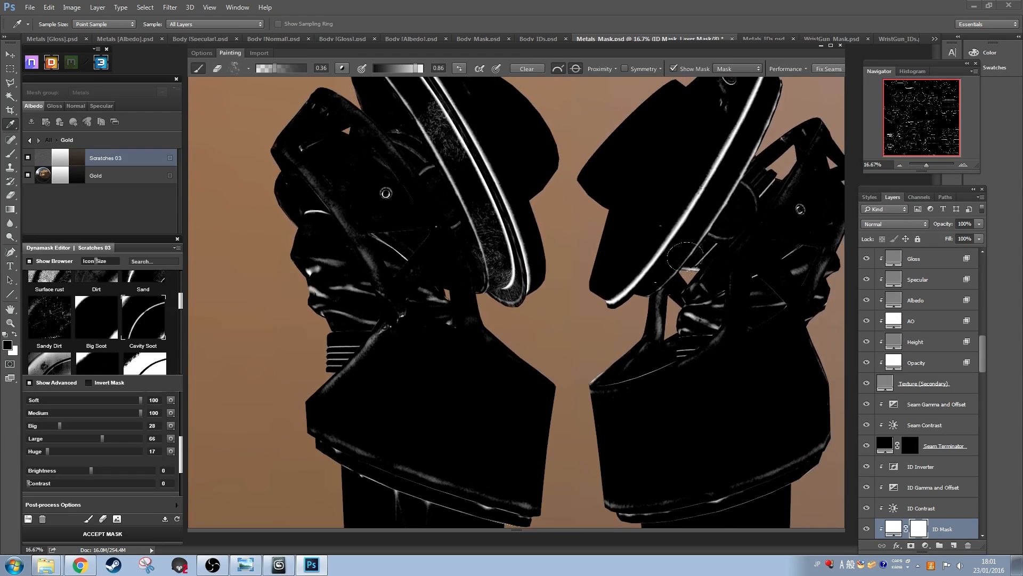
mouse_move(685, 256)
mouse_down()
mouse_move(643, 293)
mouse_move(672, 239)
mouse_move(674, 252)
mouse_move(711, 228)
mouse_up()
mouse_move(564, 292)
mouse_down()
mouse_move(580, 325)
mouse_move(562, 287)
mouse_up()
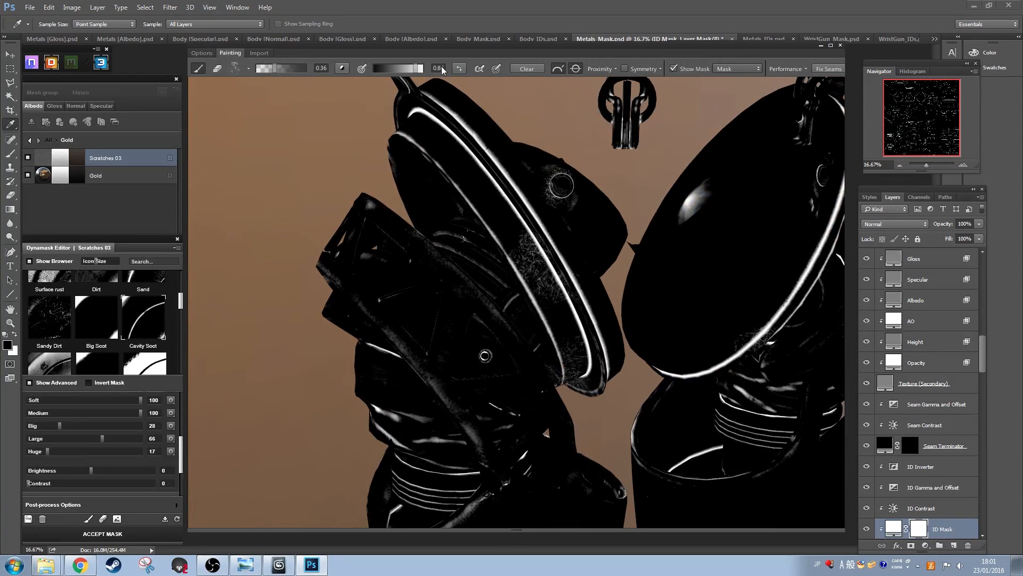
Step: Set the brush value to 0.00 and its strength to 0.98, and break up the bright edge line along the disc's side band
scroll(553, 152, up, 3)
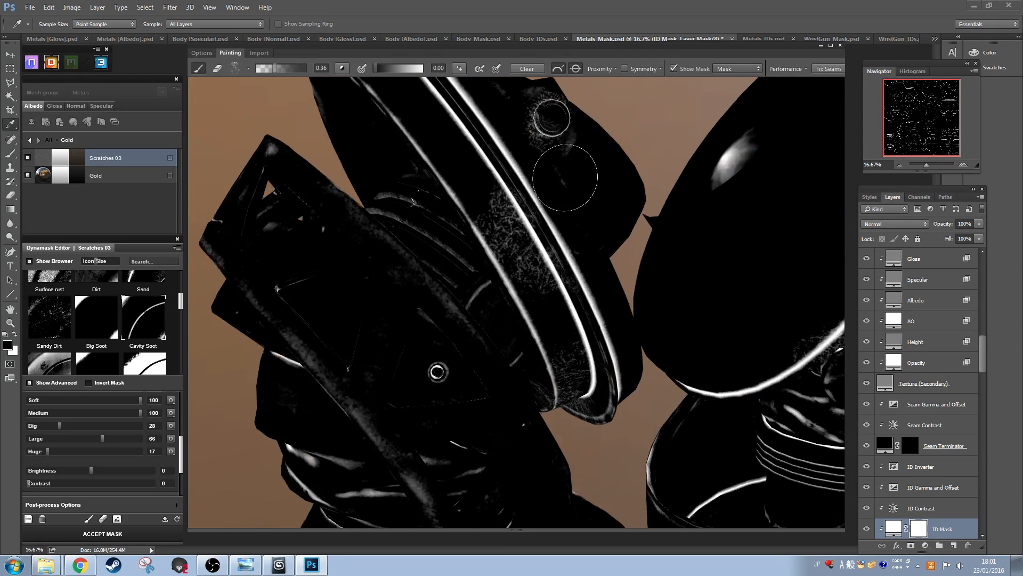
mouse_move(559, 218)
mouse_down()
mouse_move(515, 230)
mouse_move(459, 186)
mouse_move(498, 134)
mouse_move(472, 156)
mouse_move(481, 147)
mouse_move(507, 161)
mouse_move(487, 131)
mouse_move(450, 136)
mouse_up()
drag(205, 183, 286, 314)
drag(489, 184, 474, 169)
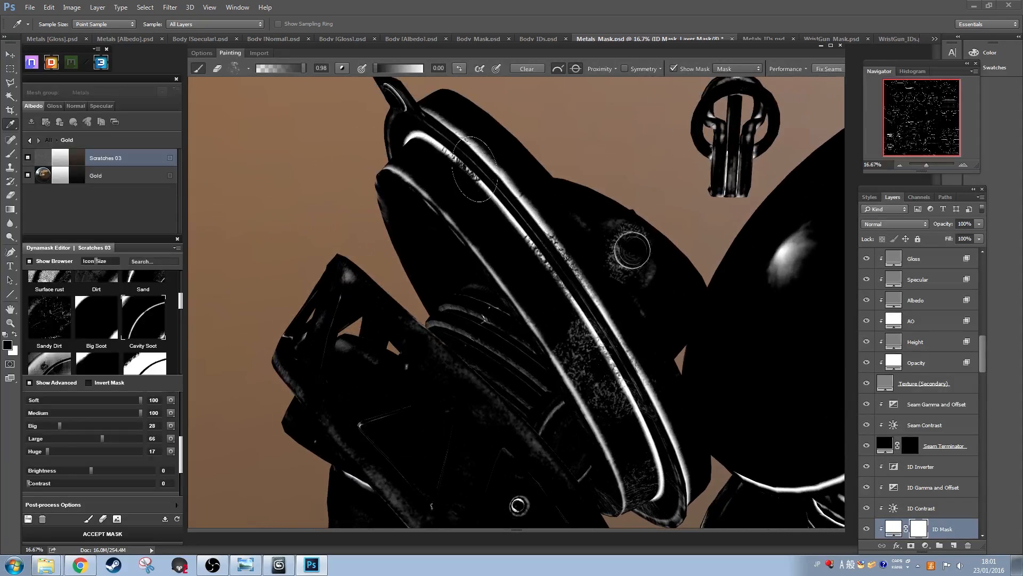
Step: Break up the bright front rim of the lens disc with black speckles along its lower and middle section
mouse_move(640, 391)
mouse_down()
mouse_move(642, 413)
mouse_move(655, 410)
mouse_up()
mouse_move(659, 319)
mouse_down()
mouse_move(640, 307)
mouse_move(570, 412)
mouse_move(628, 307)
mouse_move(550, 425)
mouse_move(578, 401)
mouse_up()
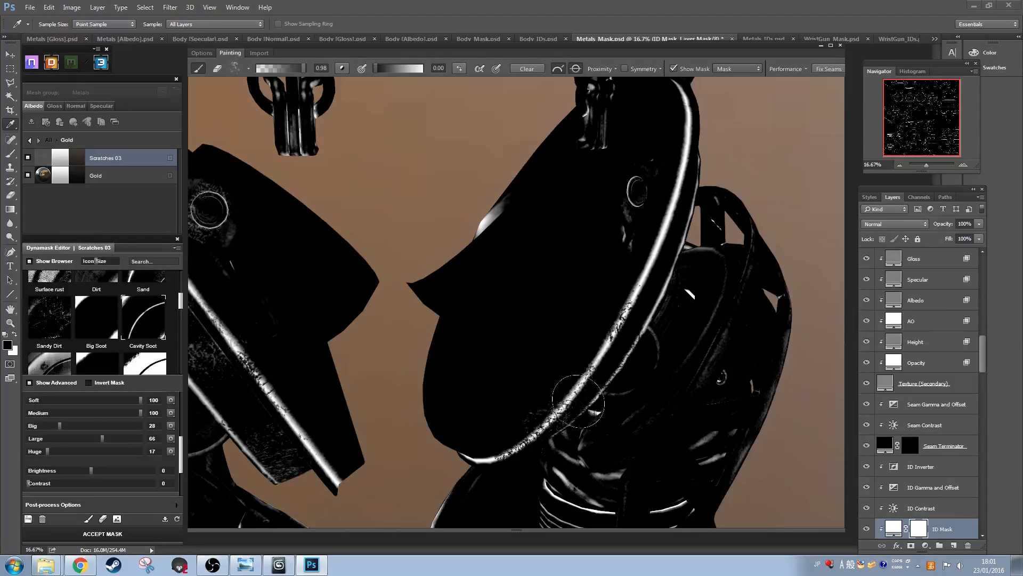
drag(616, 335, 670, 223)
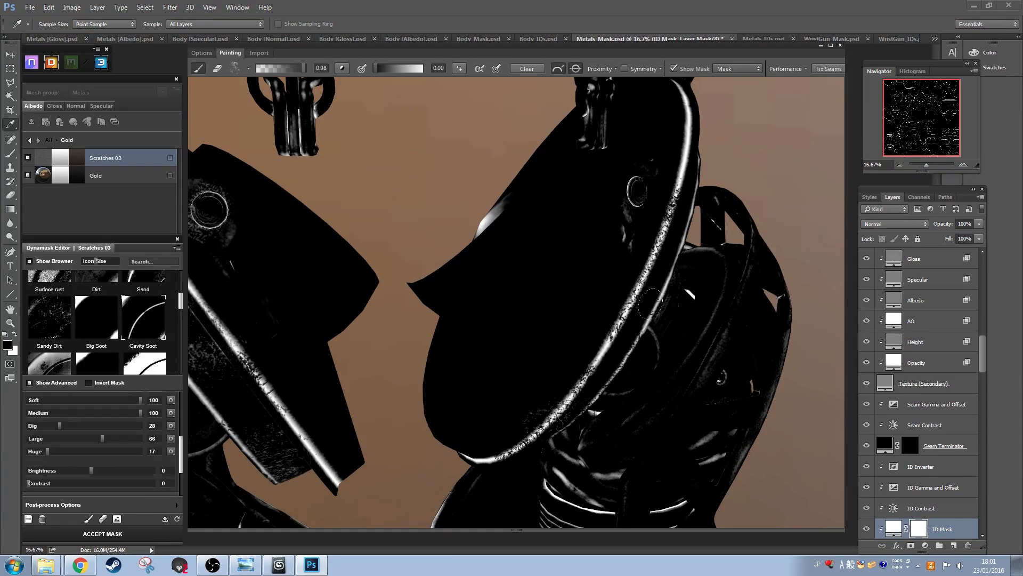
drag(651, 304, 677, 230)
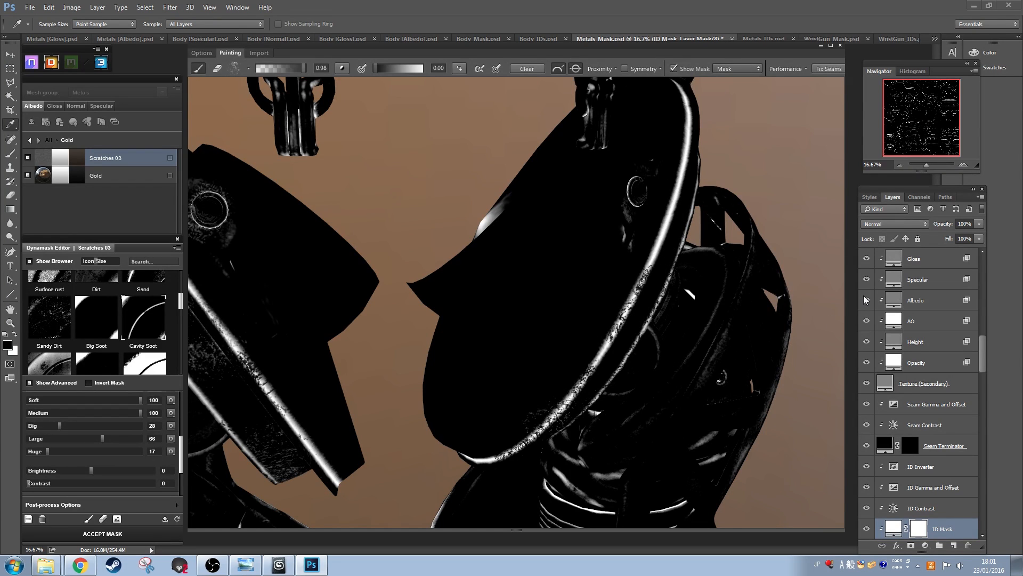
drag(810, 346, 793, 293)
drag(499, 289, 571, 332)
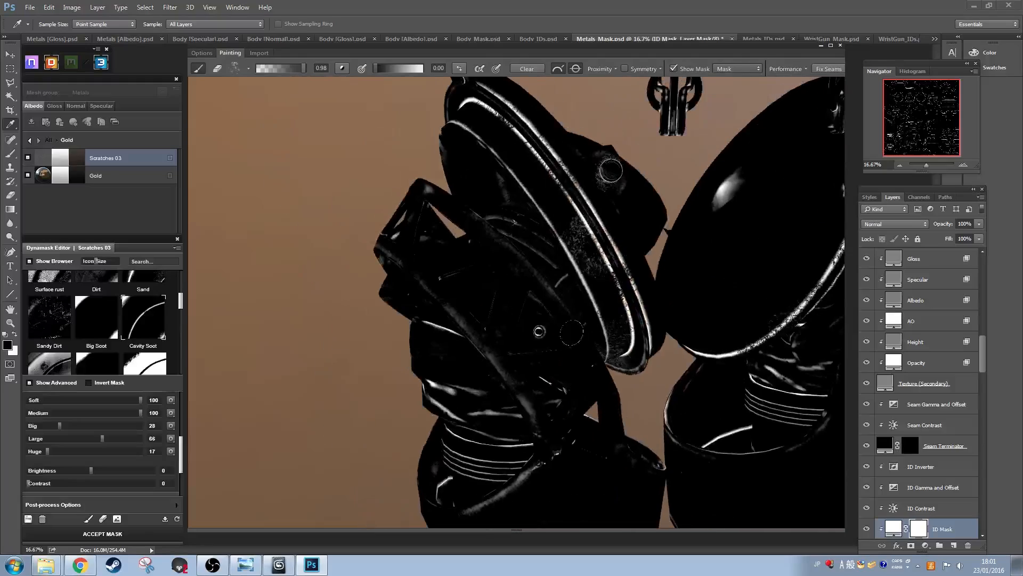
Step: Switch the preview from the mask to PBR shading and accept the painted Scratches 03 mask
click(675, 69)
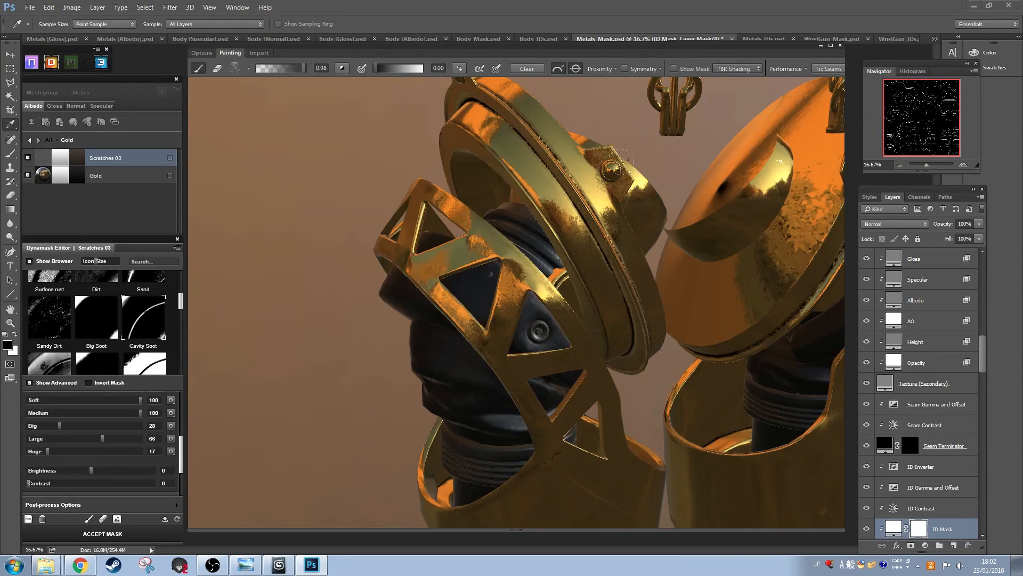
mouse_move(665, 172)
mouse_down()
mouse_move(676, 160)
mouse_move(617, 162)
mouse_up()
click(676, 70)
click(674, 68)
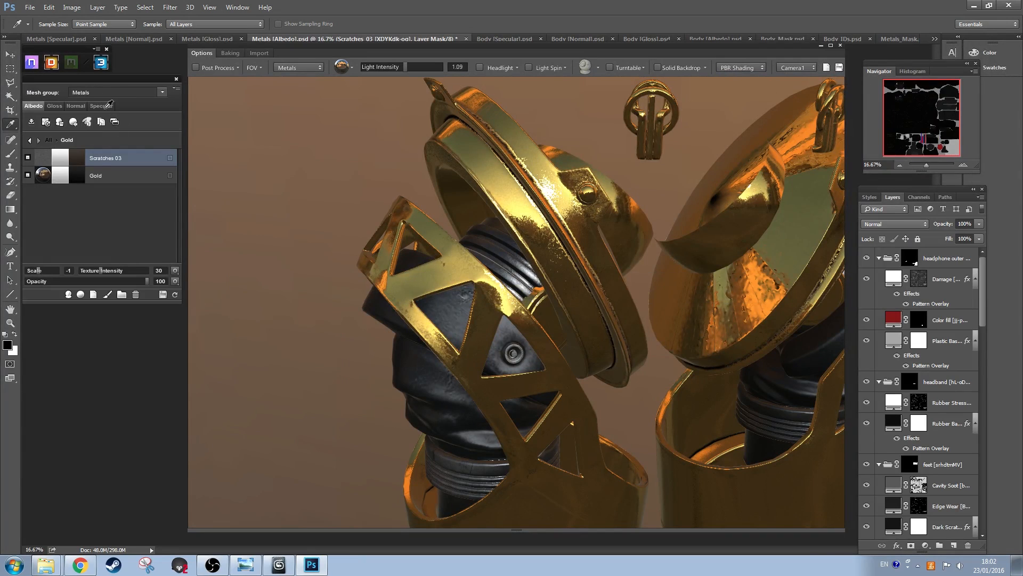
Step: Set the Scratches 03 layer's specular colour to the very dark brown #130f0c and check it on the gold parts
click(101, 105)
click(56, 106)
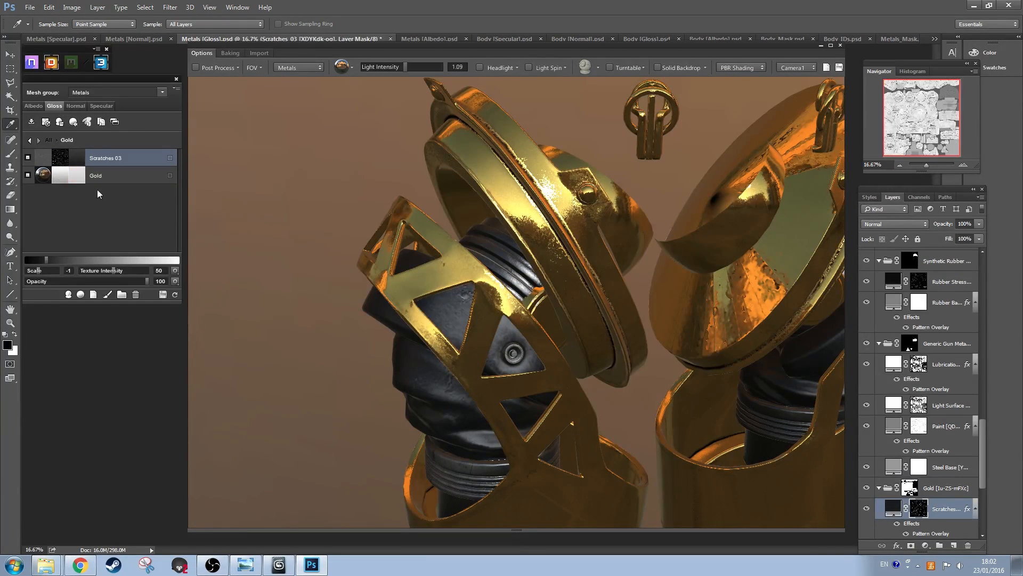
click(102, 106)
click(77, 158)
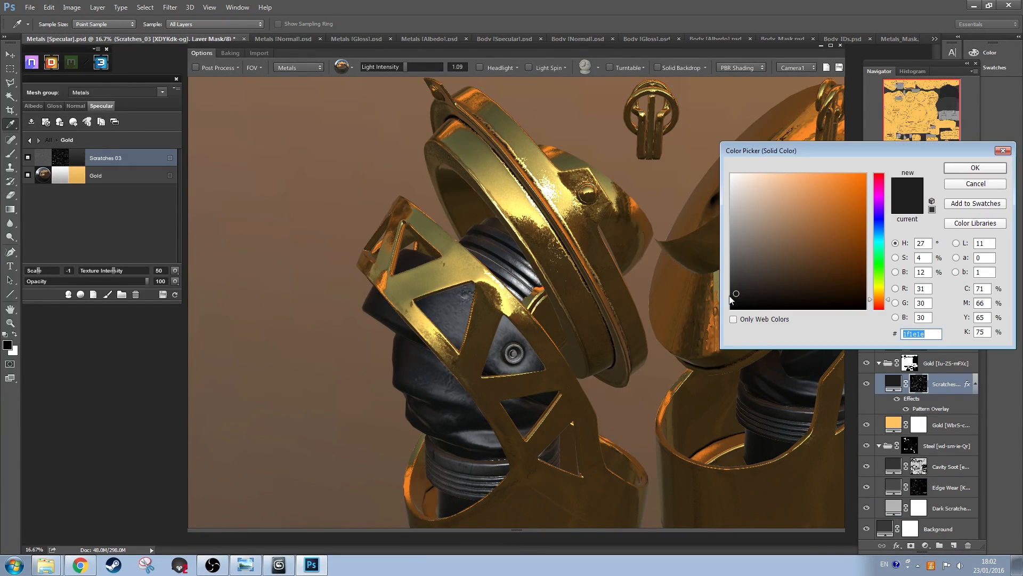
click(969, 170)
click(586, 142)
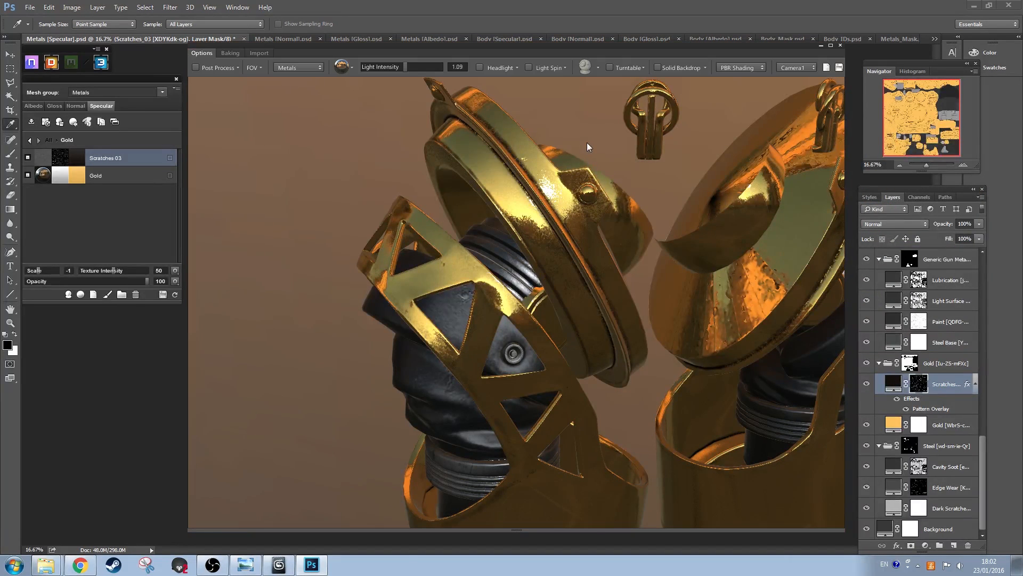
drag(587, 113, 589, 216)
scroll(576, 157, down, 3)
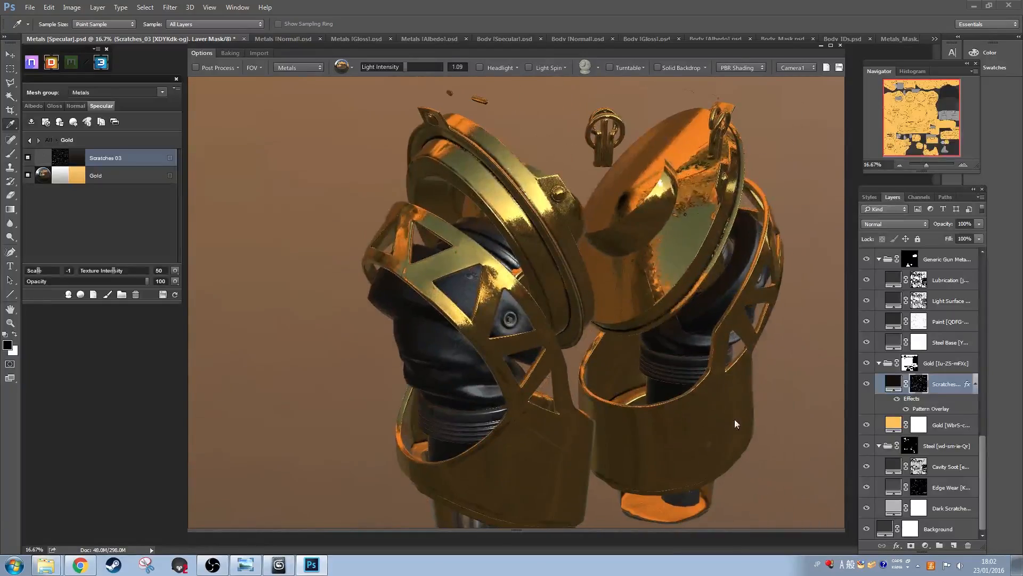
drag(735, 418, 680, 398)
Step: Reopen the Gold group and set the specular colour of Scratches 03 to the dark brown #30241b
click(30, 141)
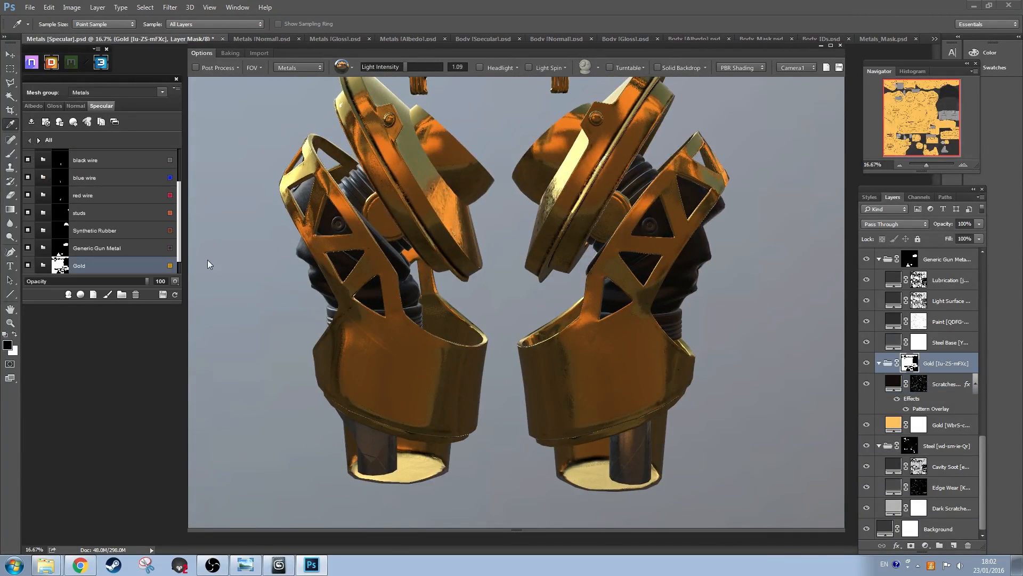
drag(208, 264, 242, 208)
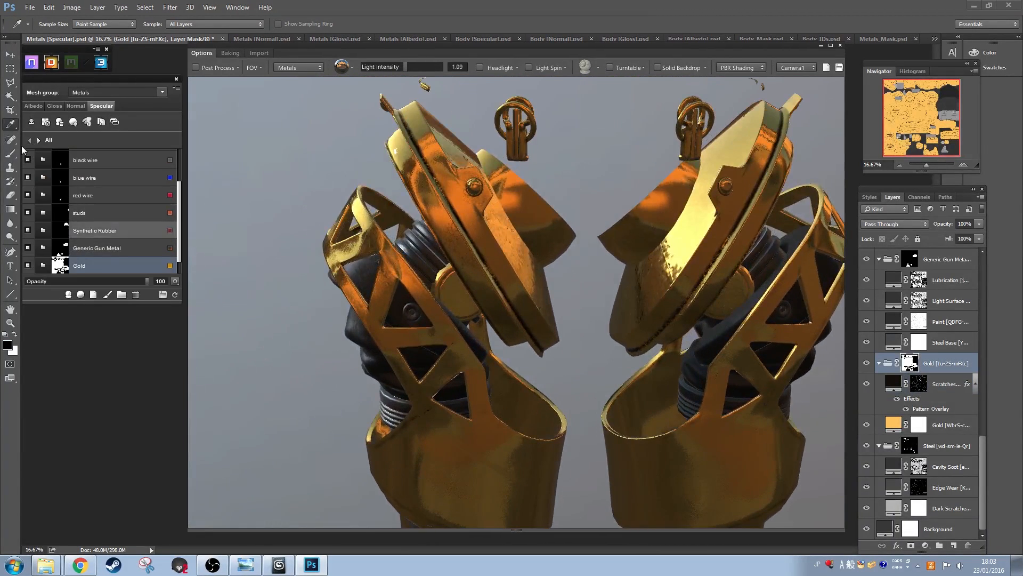
click(44, 265)
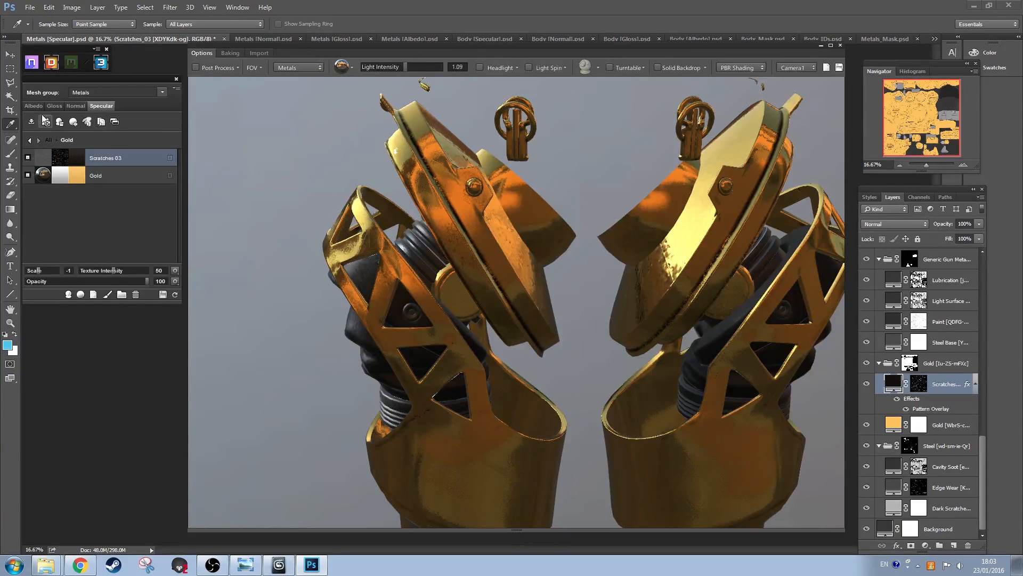
click(99, 106)
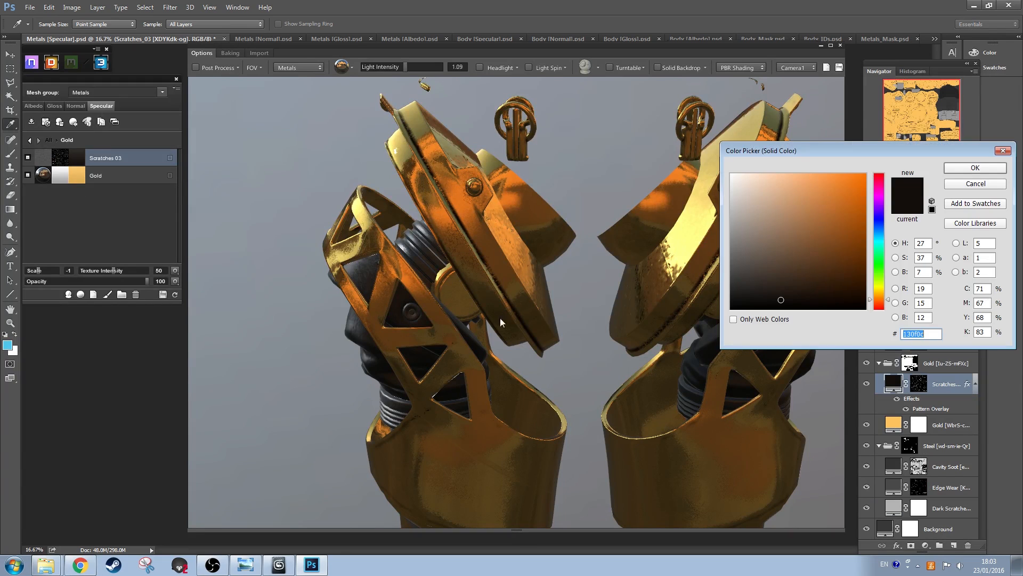
drag(780, 300, 789, 292)
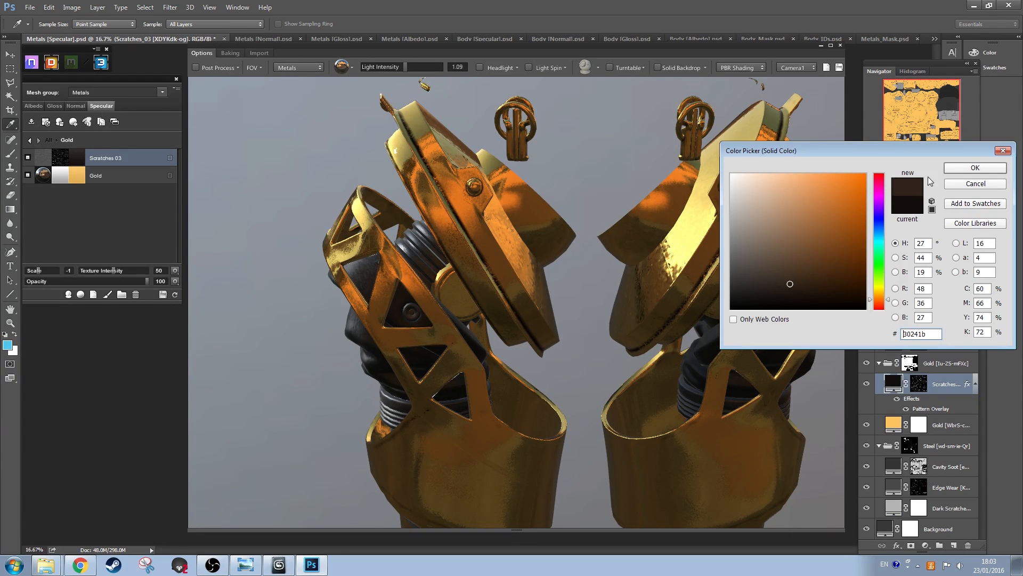
click(975, 168)
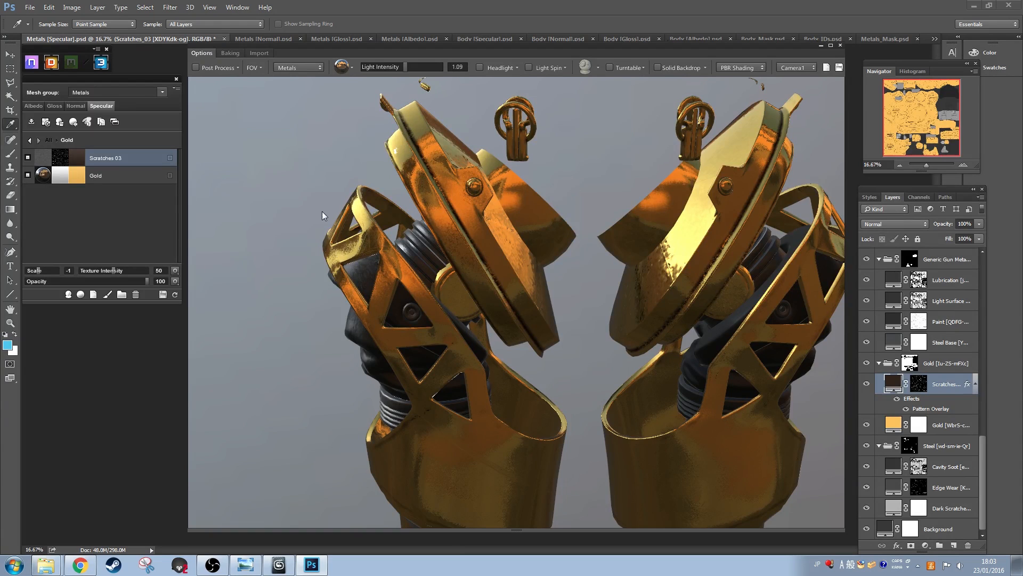
Step: Try a lighter brown for the Scratches 03 specular colour and inspect it around the discs
drag(322, 215, 257, 224)
double_click(81, 162)
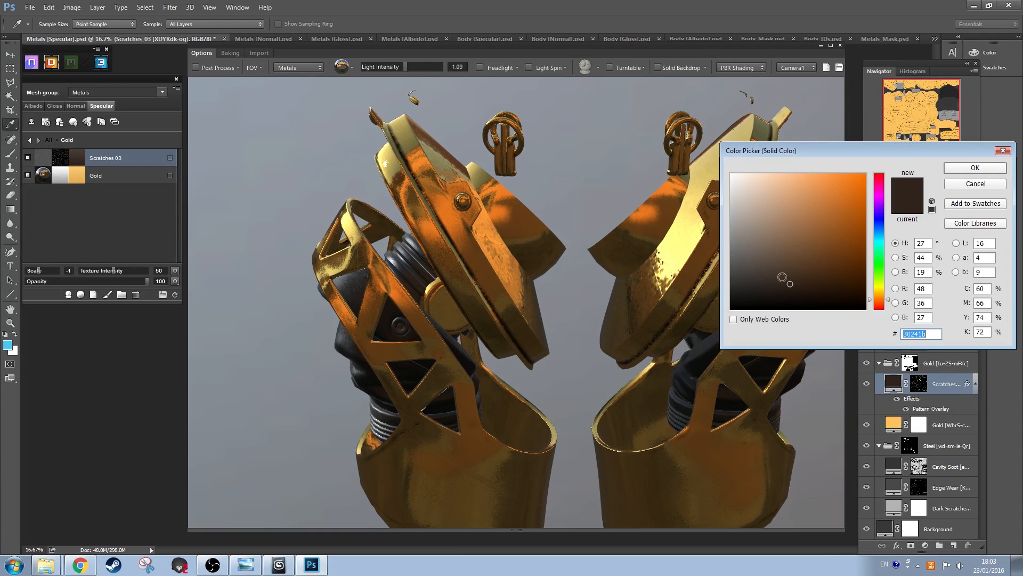
click(954, 184)
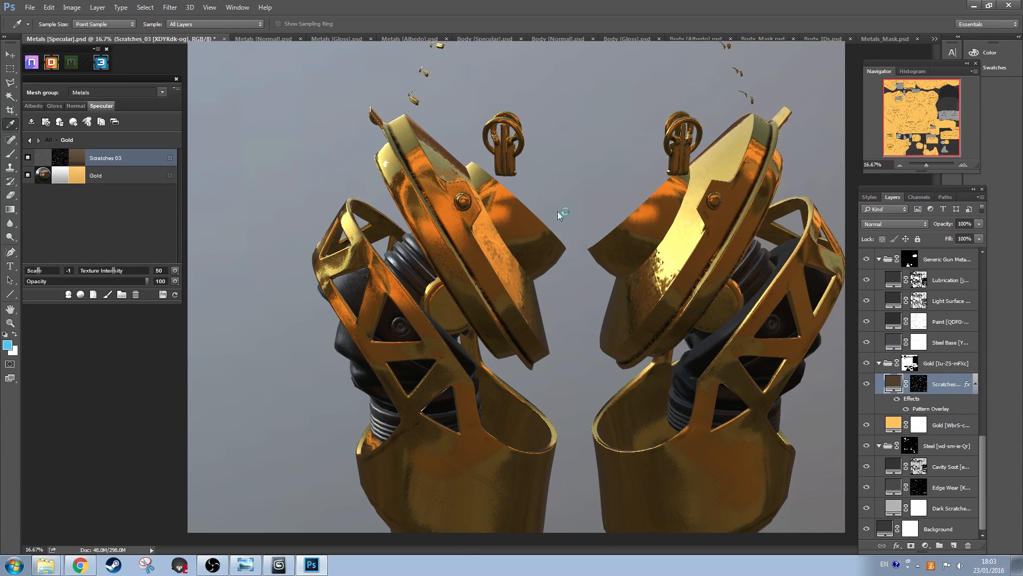
click(522, 200)
drag(522, 200, 589, 319)
Step: Set the Scratches 03 specular colour to a slightly more saturated brown
click(77, 159)
click(794, 277)
click(959, 168)
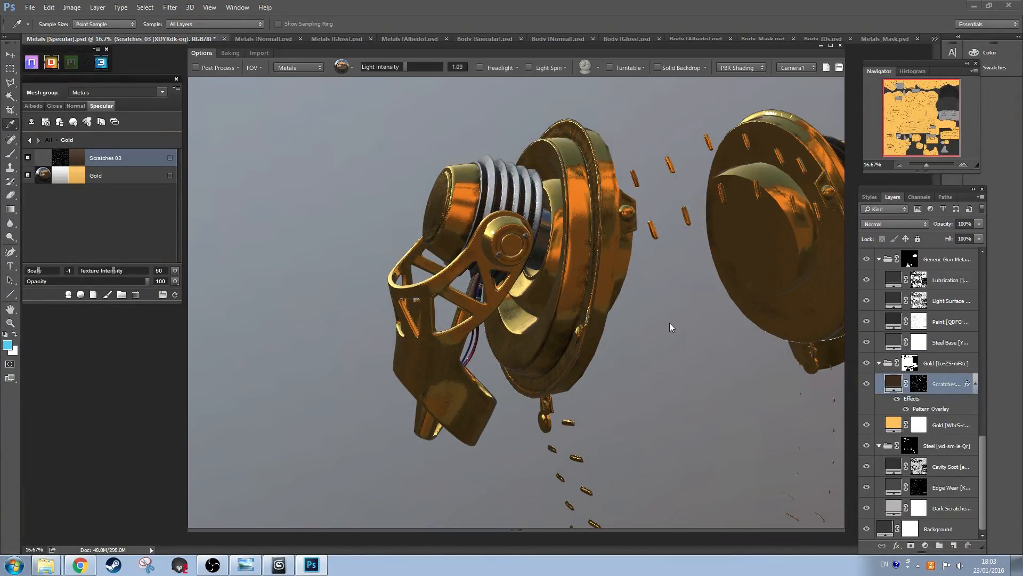
Step: Inspect the gold hinge and disc, and save the texture project
drag(394, 395, 538, 356)
click(30, 141)
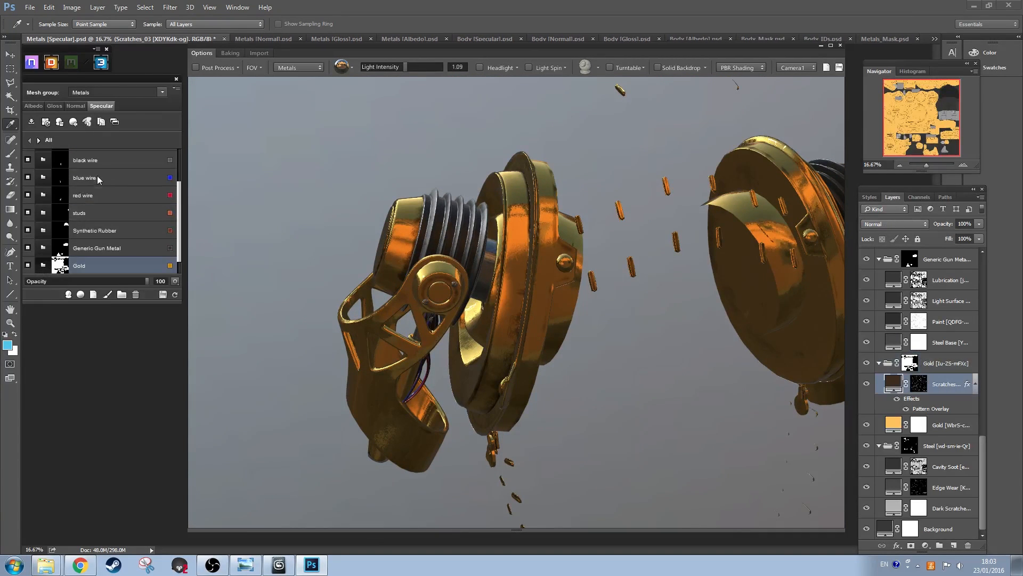
click(176, 88)
click(135, 157)
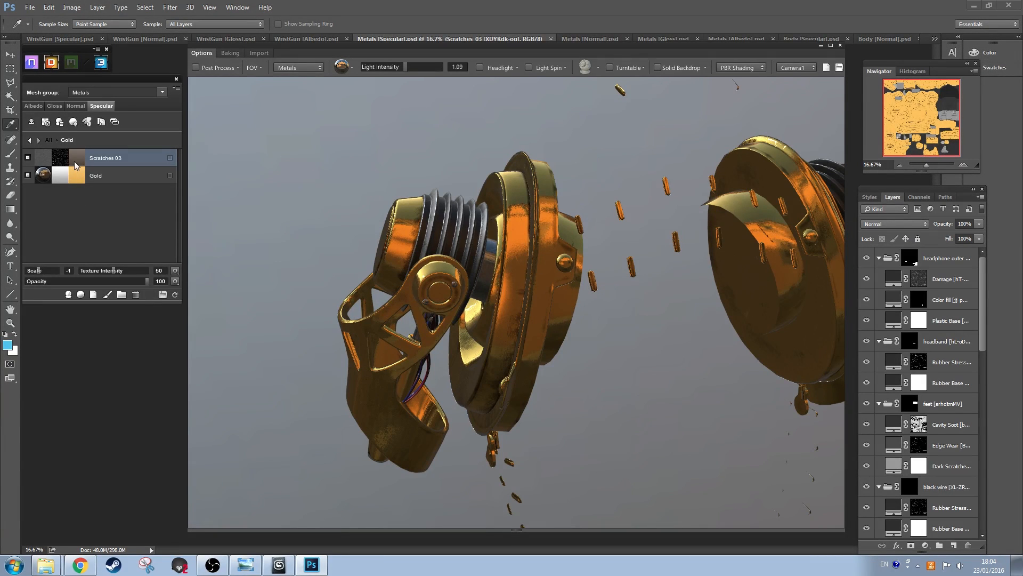
Step: Add the Scratches 05 pattern from the Damage masking patterns as a new layer in the Gold group
click(93, 294)
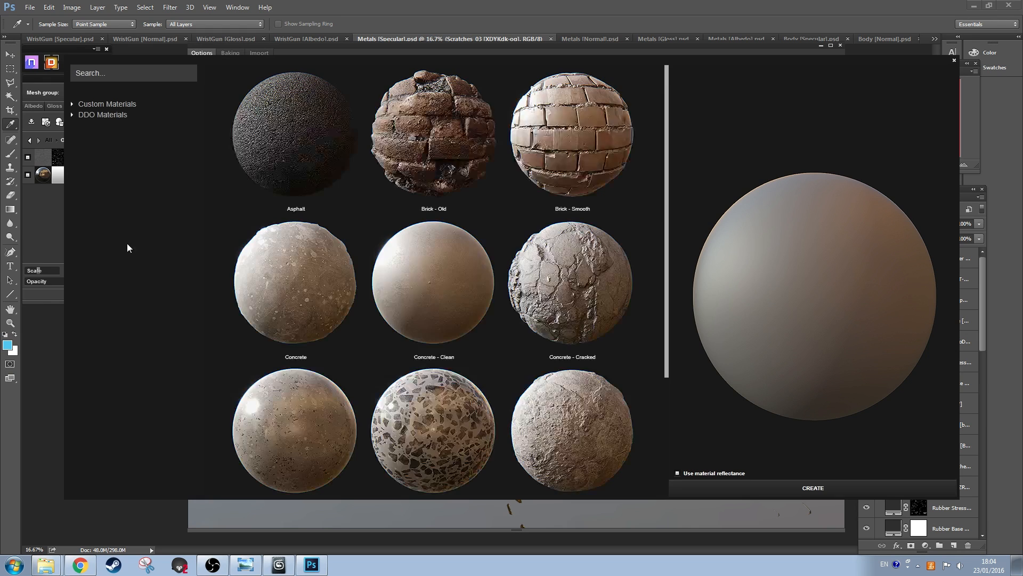
click(121, 317)
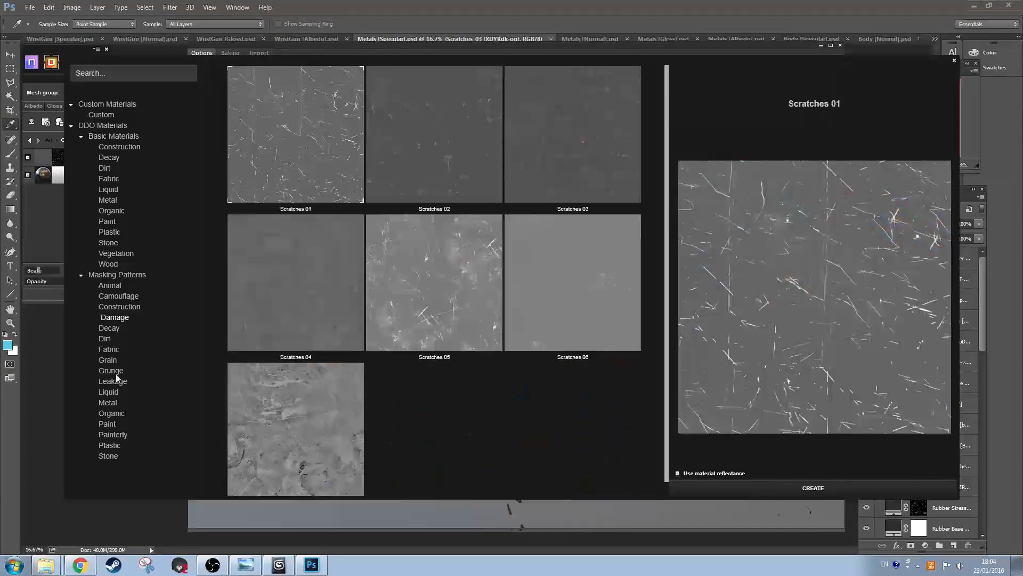
click(451, 298)
click(813, 487)
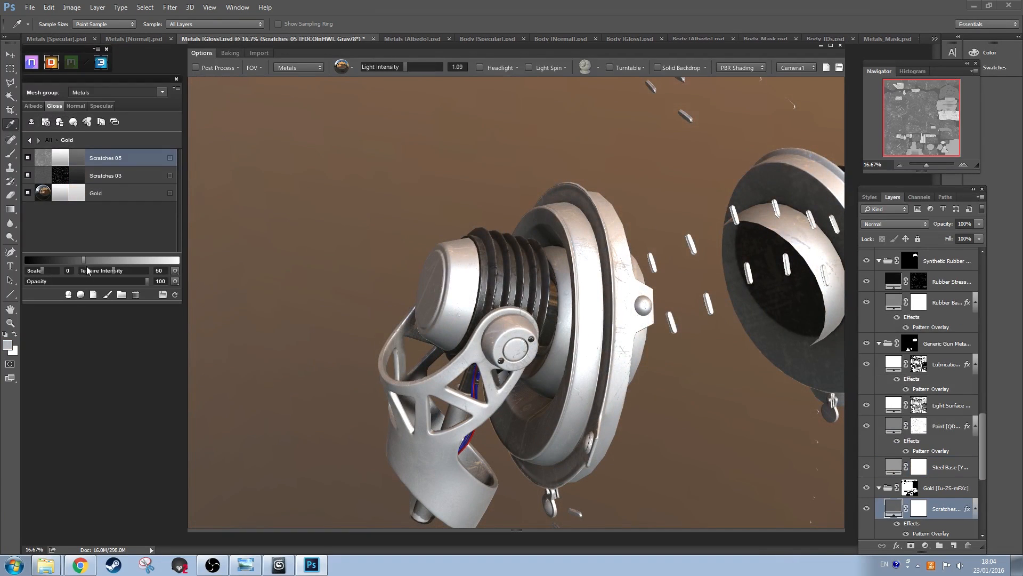
Step: Set the specular colour of the Scratches 05 layer to the pale beige #d1bc9f
click(104, 107)
click(76, 157)
click(882, 296)
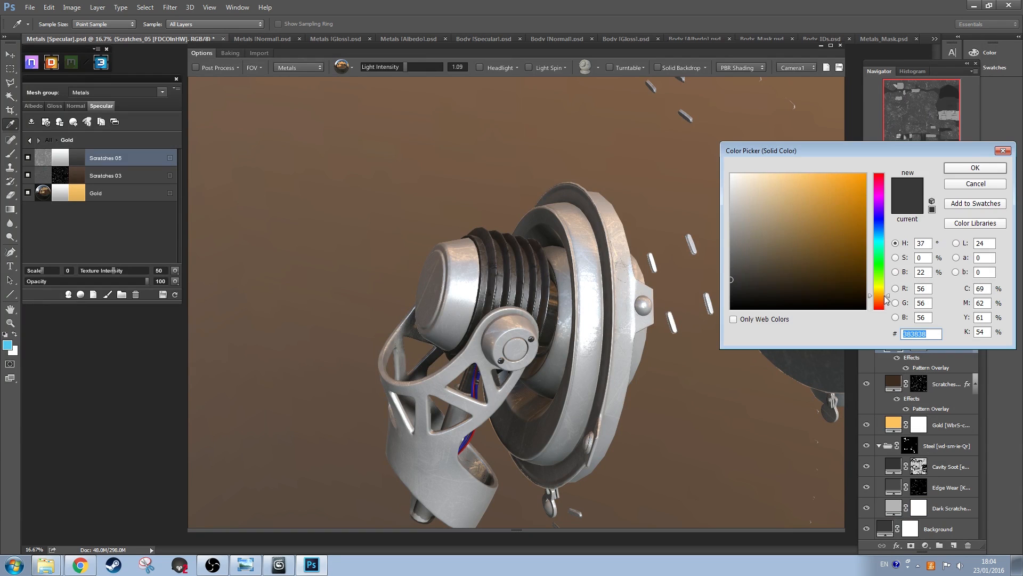
drag(809, 236, 763, 197)
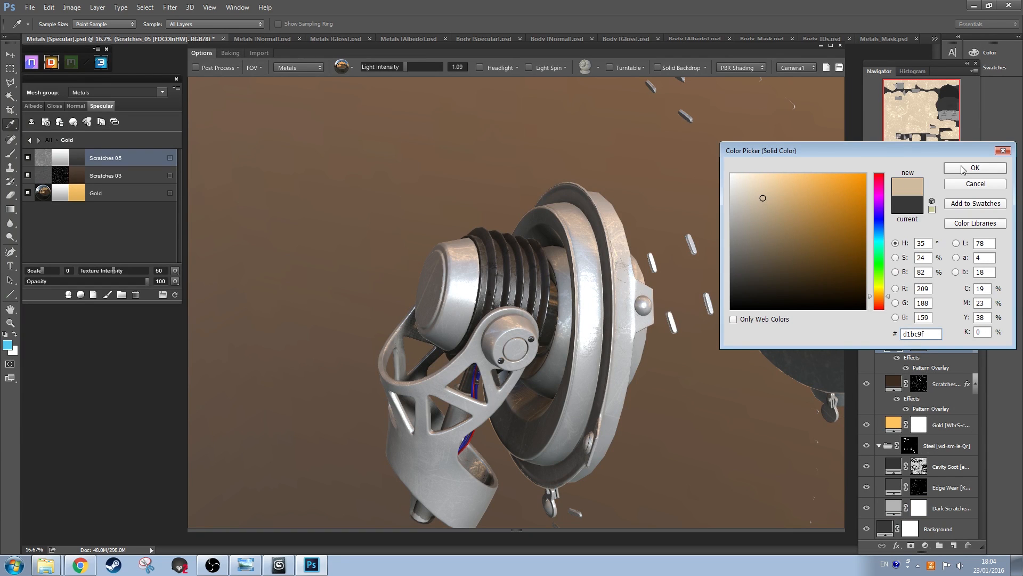
click(963, 169)
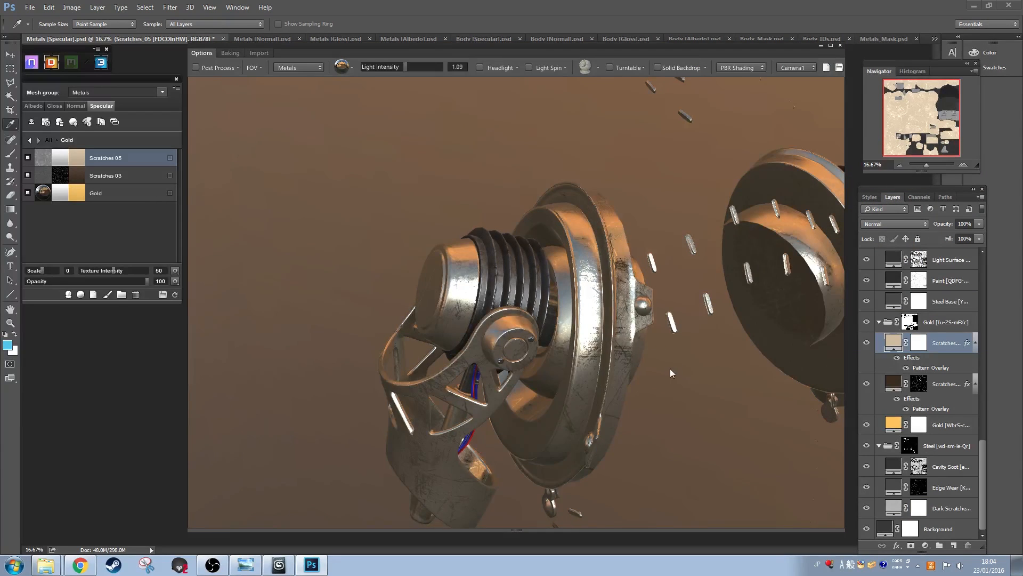
Step: Open the dynamic mask editor for the Scratches 05 layer and apply the Light Edge Scratches preset
click(29, 140)
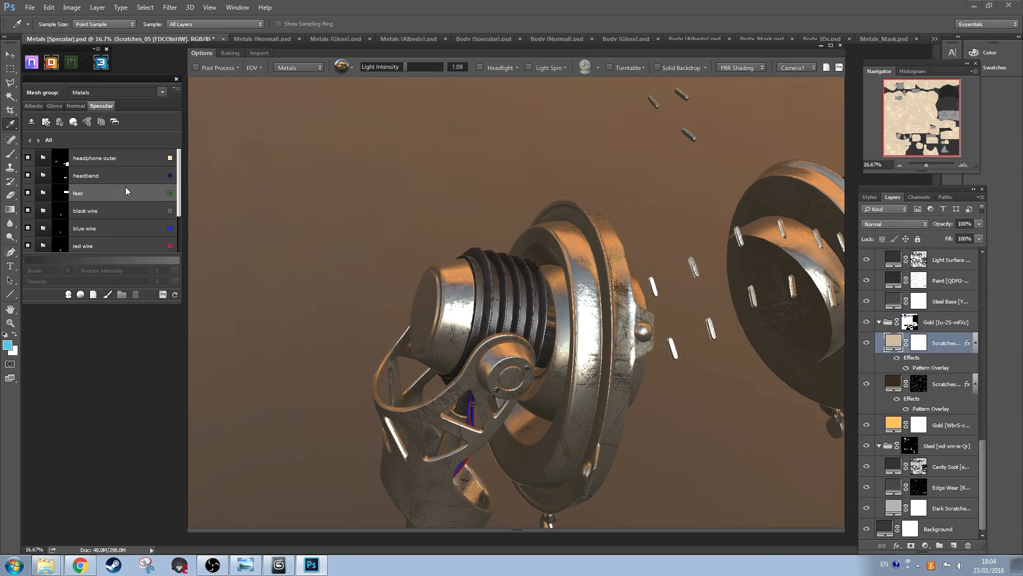
click(68, 295)
key(Return)
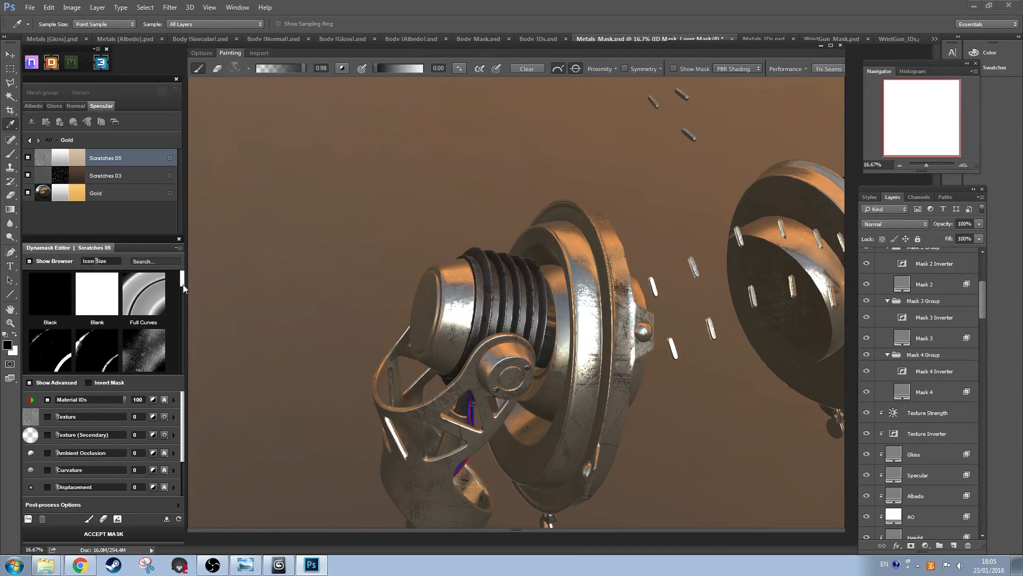
drag(183, 284, 182, 329)
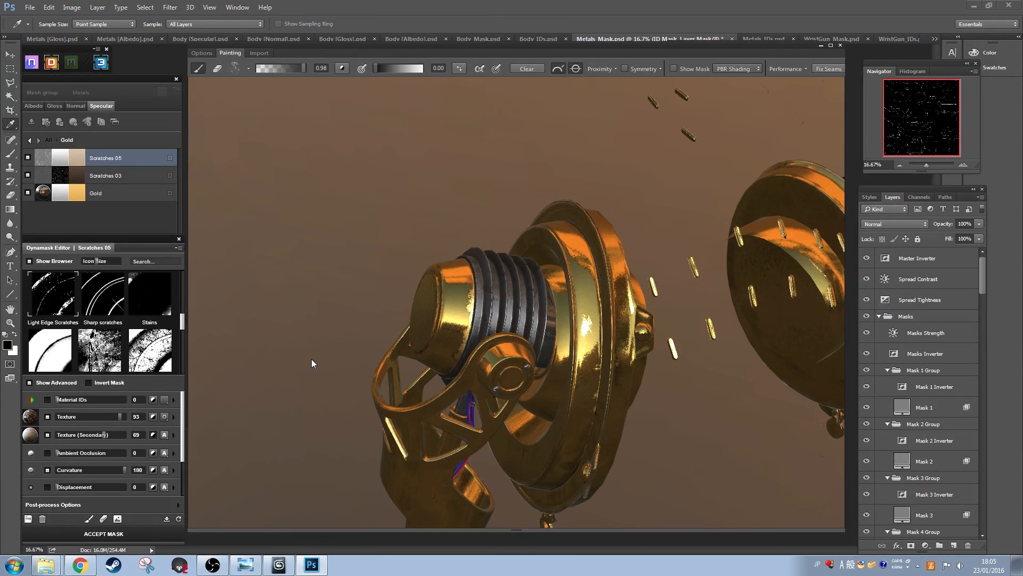
Step: Preview the Scratches 05 edge mask on the model, accept it, and check the scratched gold edges with the mask applied
click(674, 68)
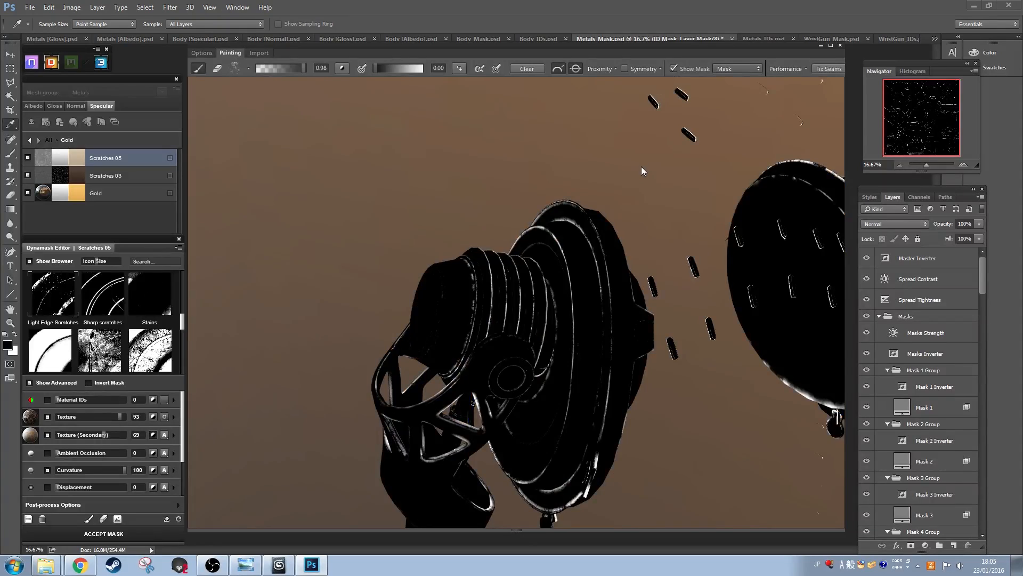
drag(641, 167, 660, 399)
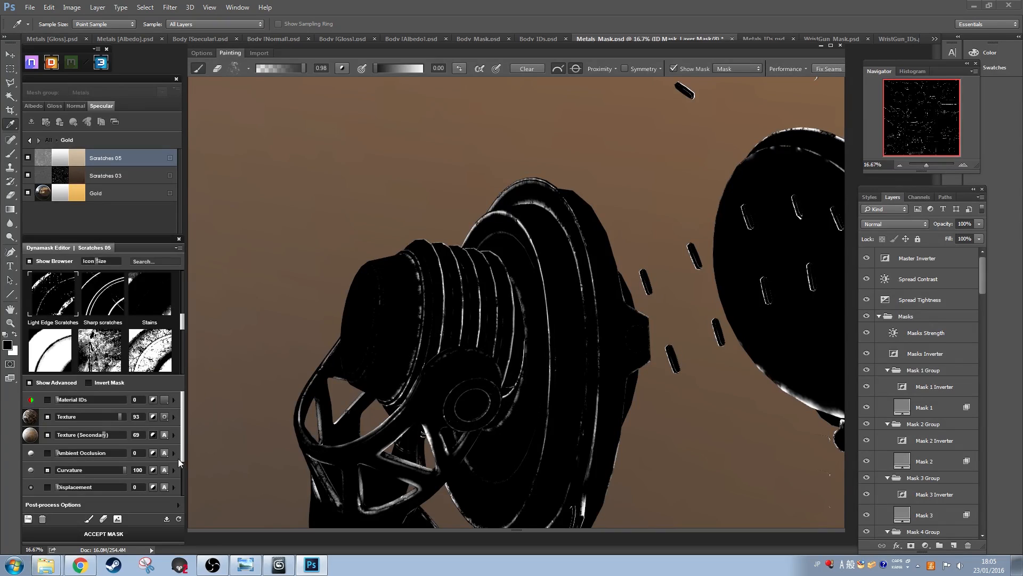
scroll(184, 456, down, 3)
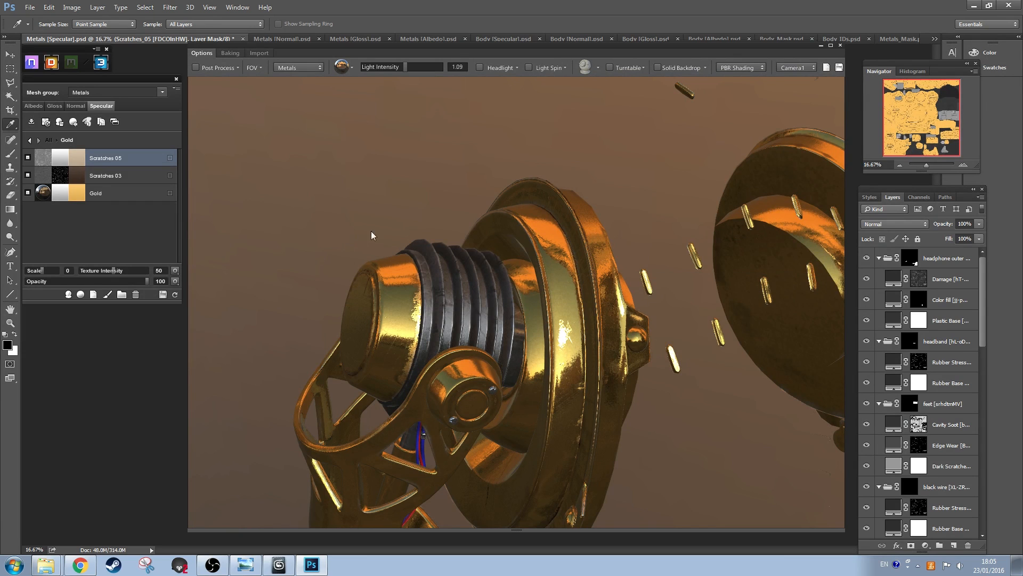
drag(371, 232, 497, 197)
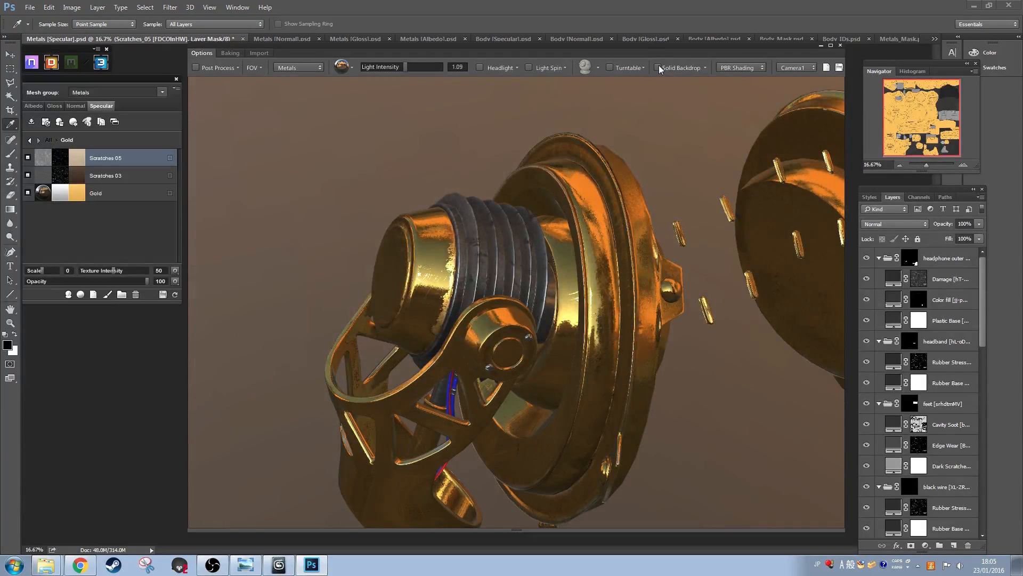
drag(450, 156, 483, 142)
Step: Reopen the Scratches 03 layer's dynamic mask, preview it on the model, and look at its curvature options
click(63, 175)
click(489, 329)
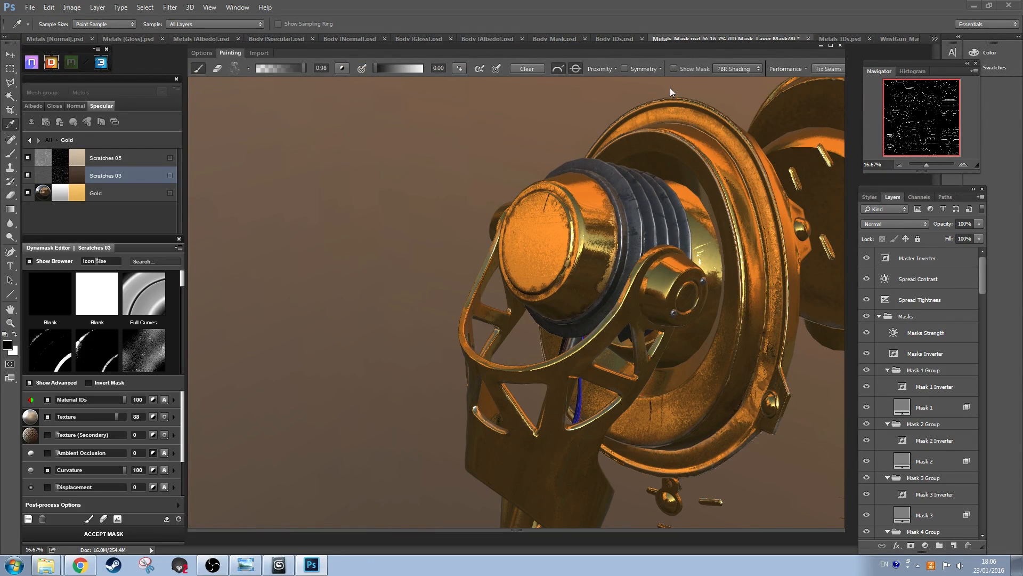
click(674, 68)
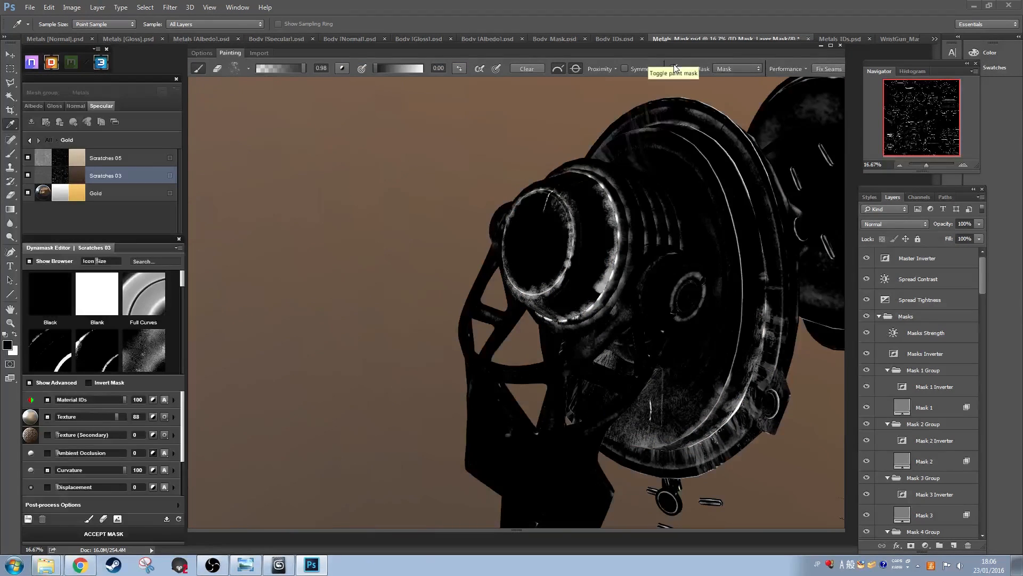
click(174, 469)
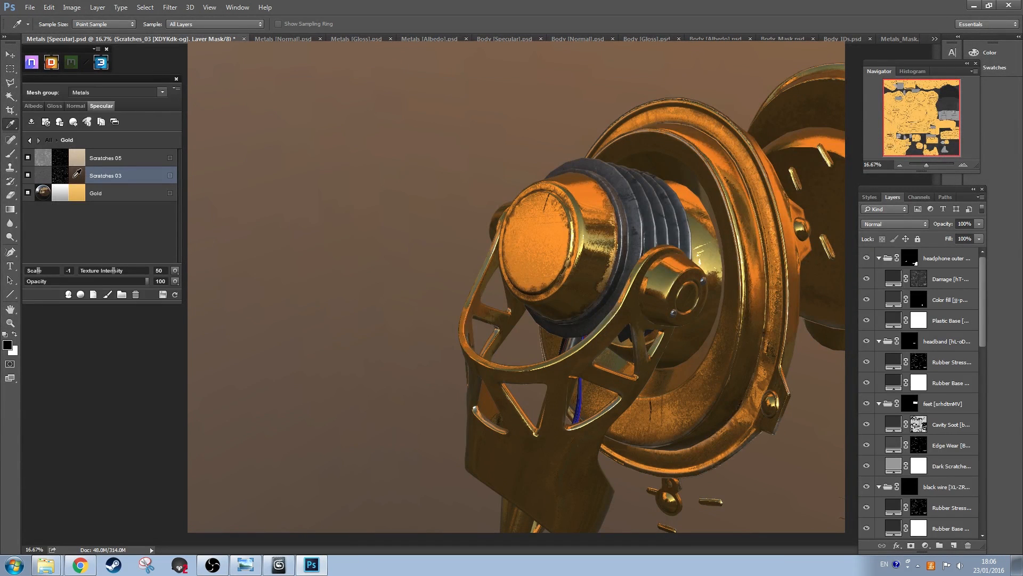
Step: Set the specular colour of the Scratches 03 layer to a darker brown
click(75, 175)
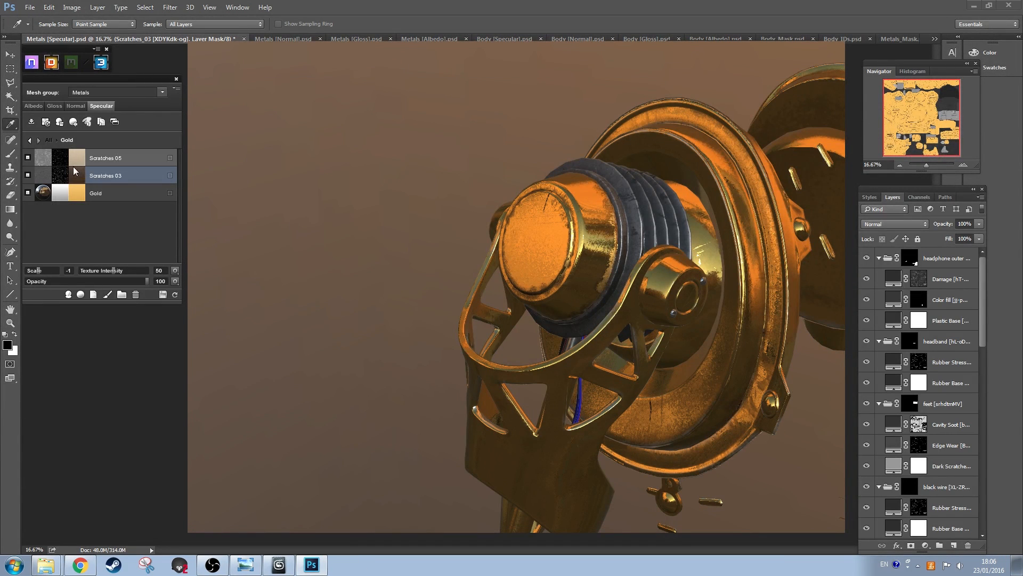
click(952, 172)
click(389, 226)
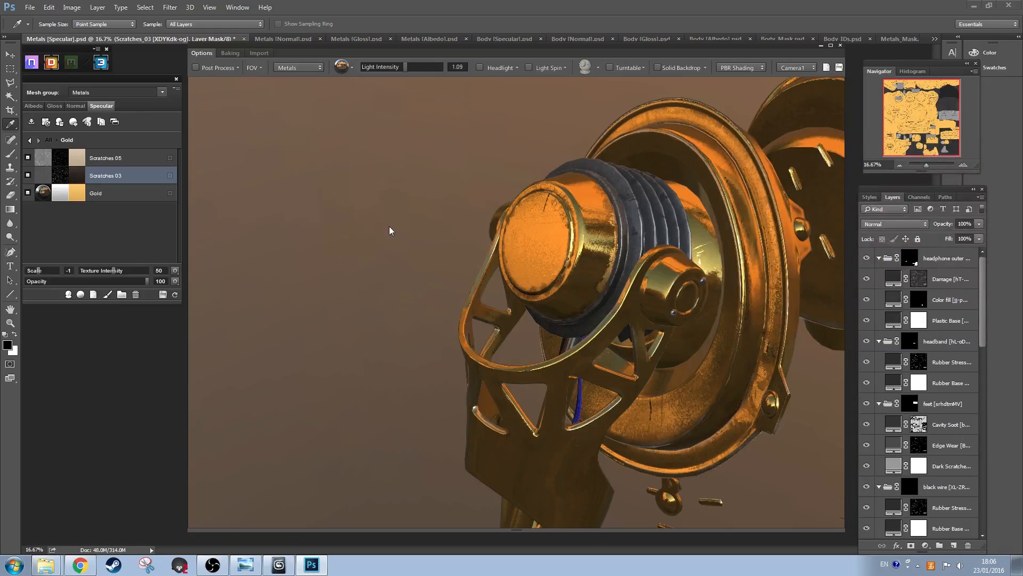
drag(392, 223, 453, 268)
Step: Set the albedo colour of the Scratches 05 layer to a lighter grey and inspect the gold parts from several angles
click(140, 158)
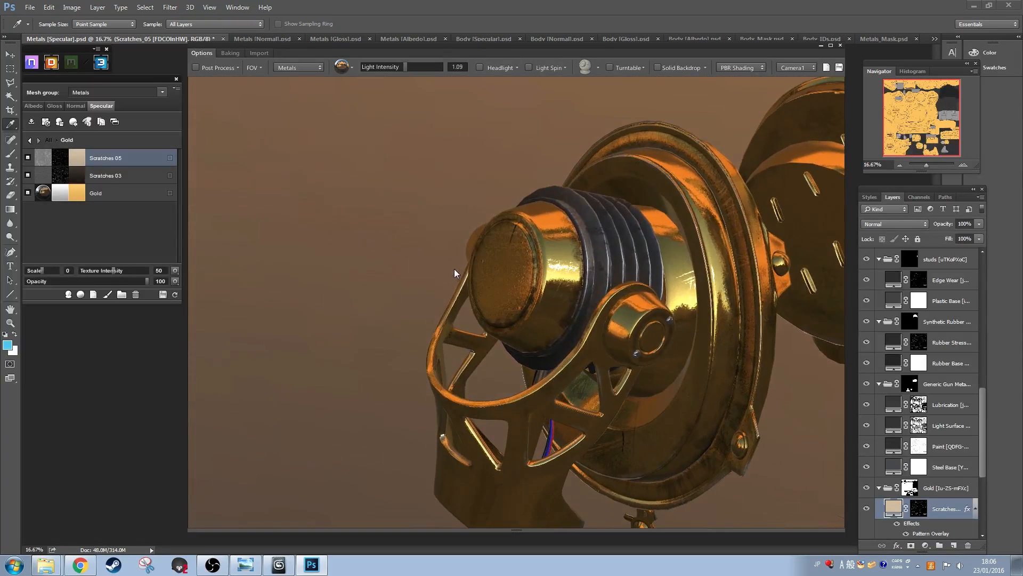
click(33, 105)
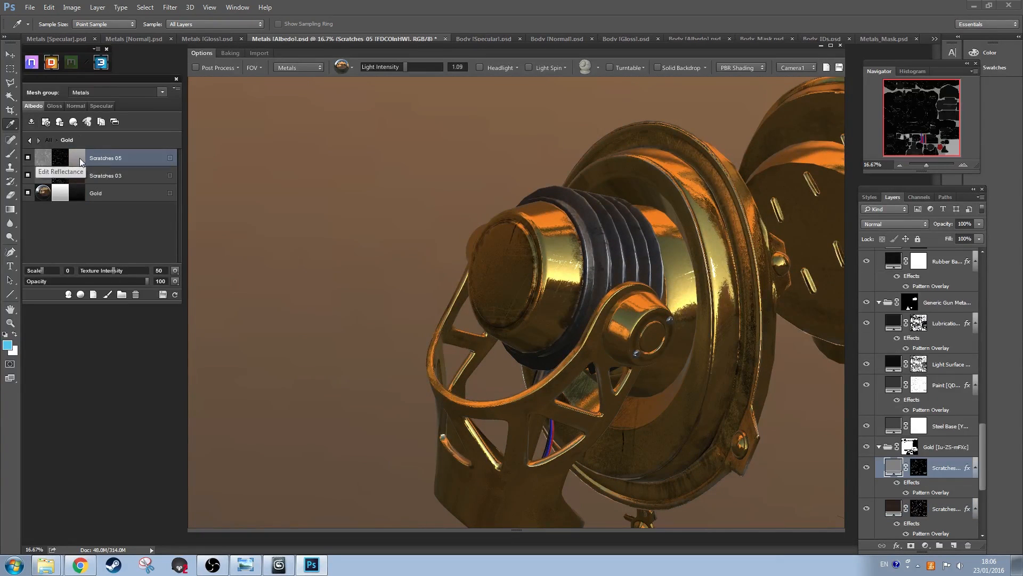
click(77, 157)
click(975, 167)
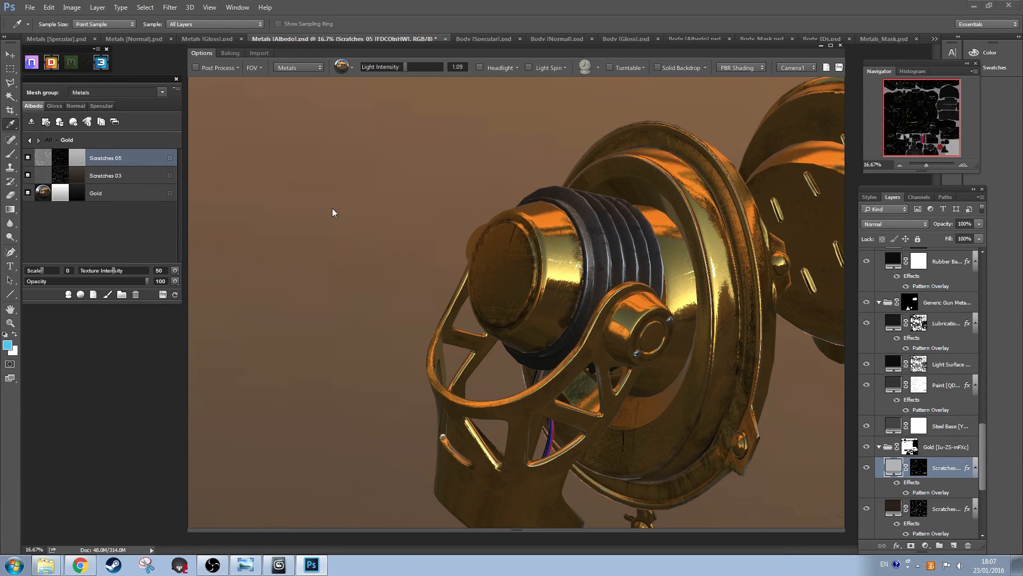
drag(391, 267, 795, 324)
scroll(590, 358, down, 3)
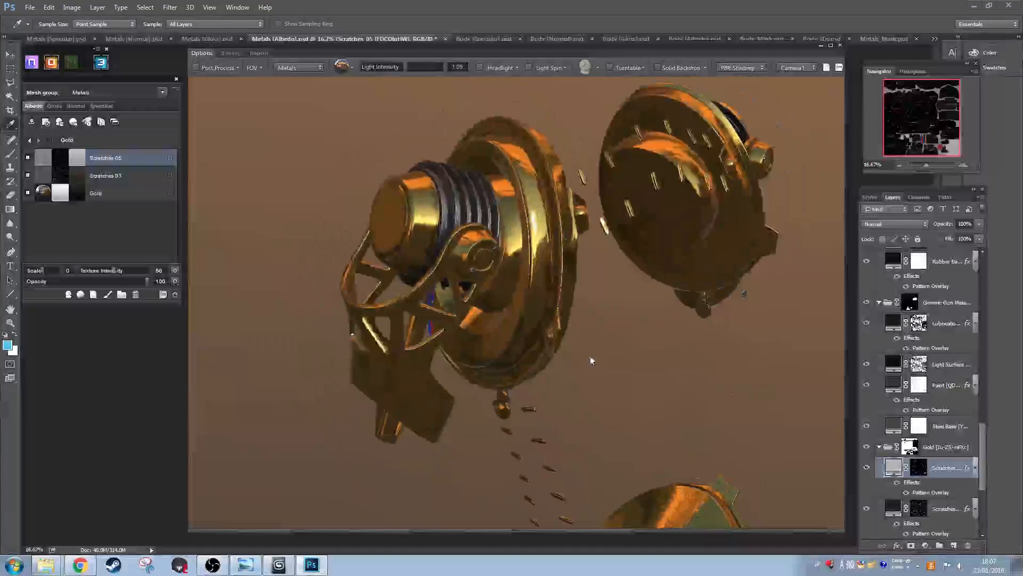
drag(589, 358, 513, 192)
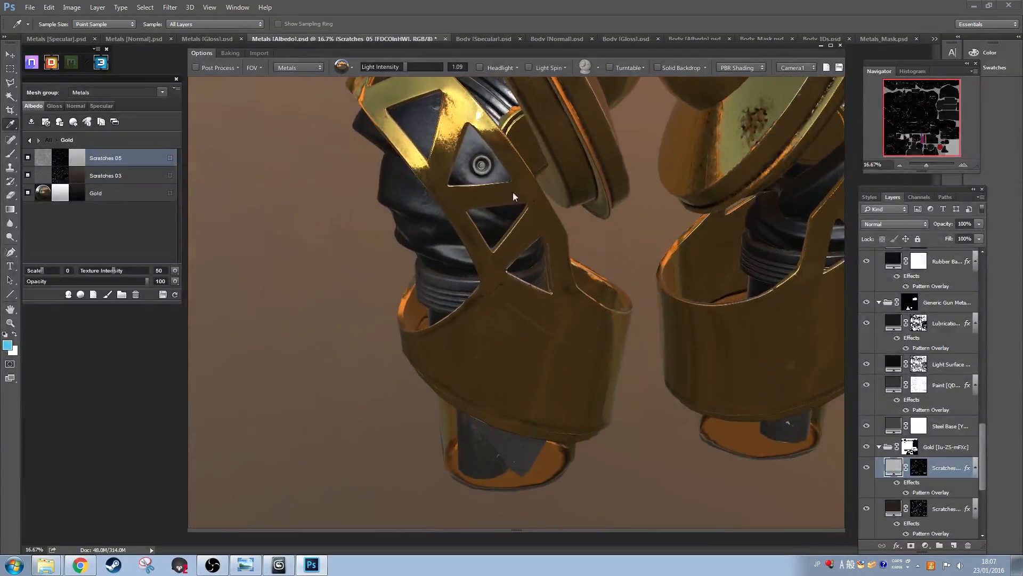
drag(313, 205, 550, 356)
scroll(639, 397, down, 3)
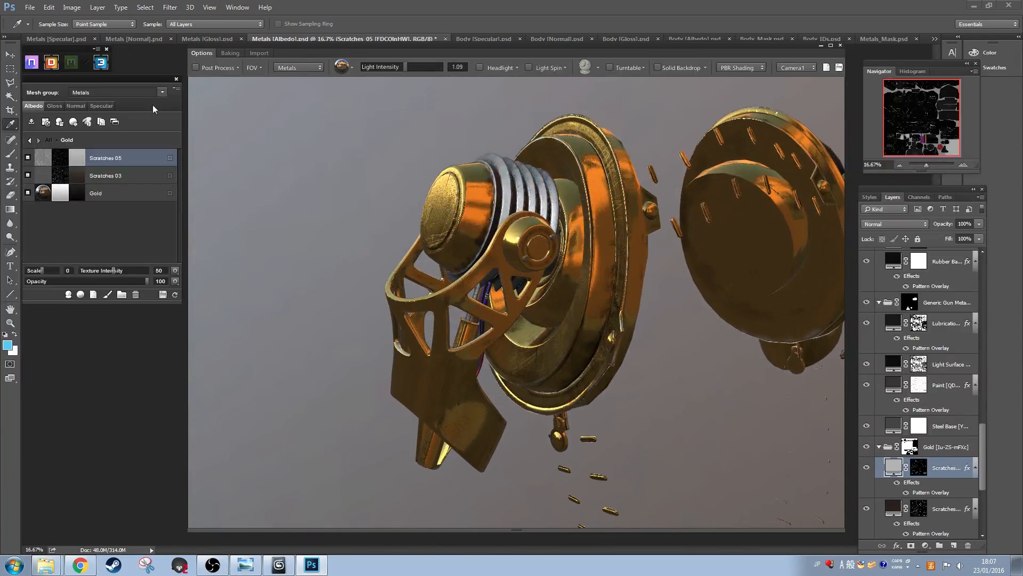
Step: Adjust the Gold base layer's texture intensity in the normal map, trying 76 and 34 before settling on 54
click(104, 192)
click(76, 105)
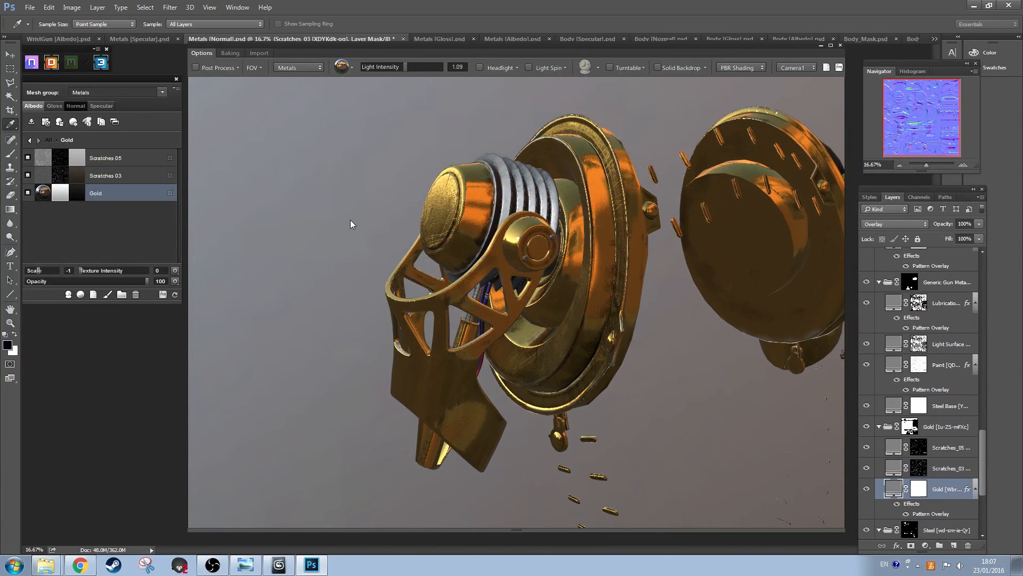
drag(141, 272, 132, 276)
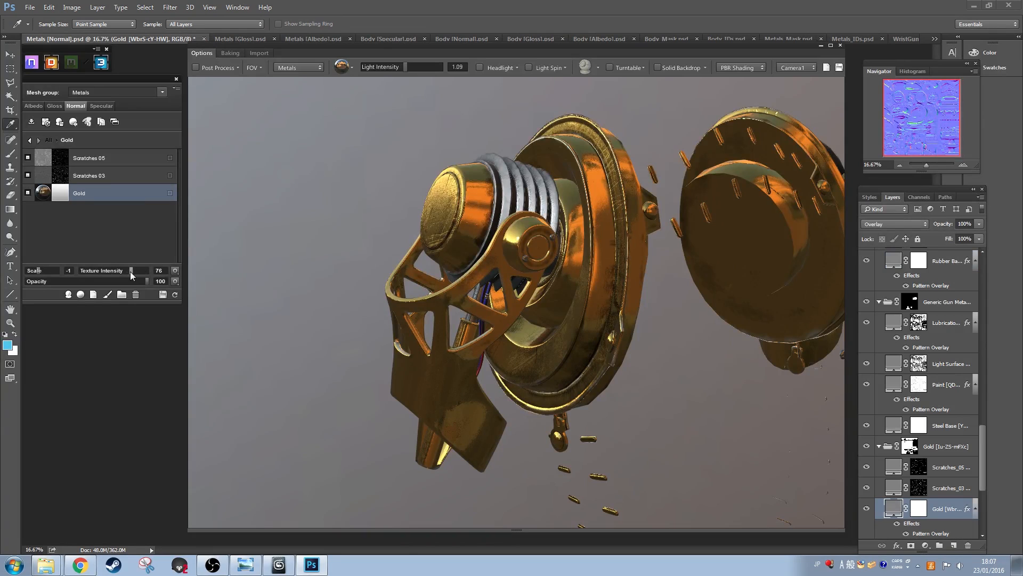
drag(466, 391, 513, 460)
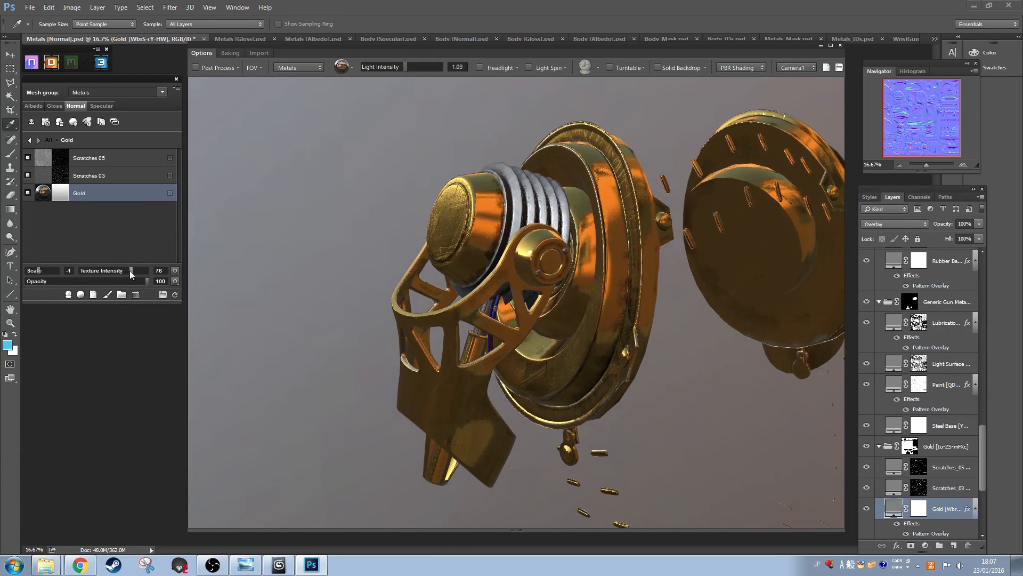
drag(130, 270, 120, 271)
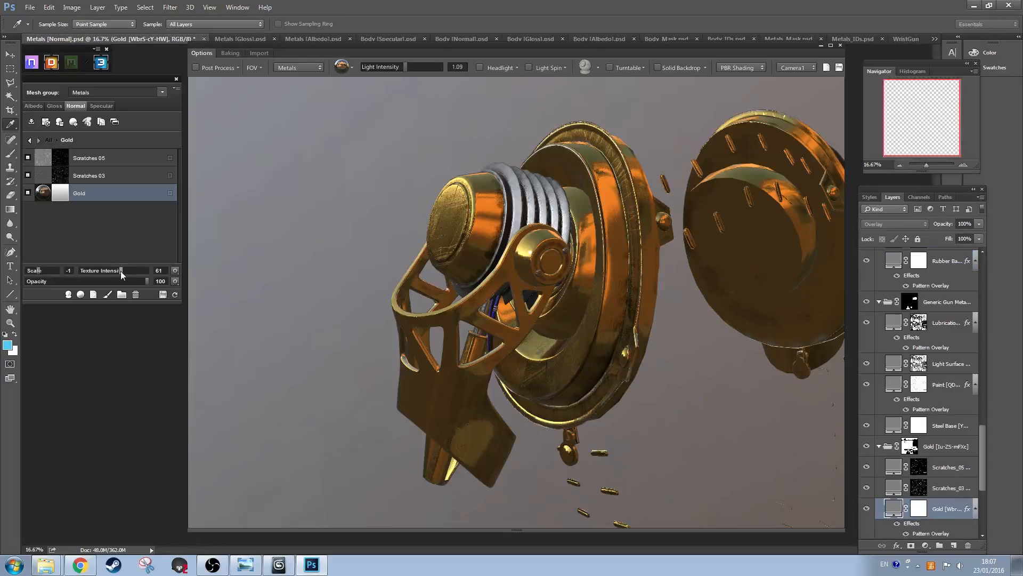
drag(104, 272, 103, 272)
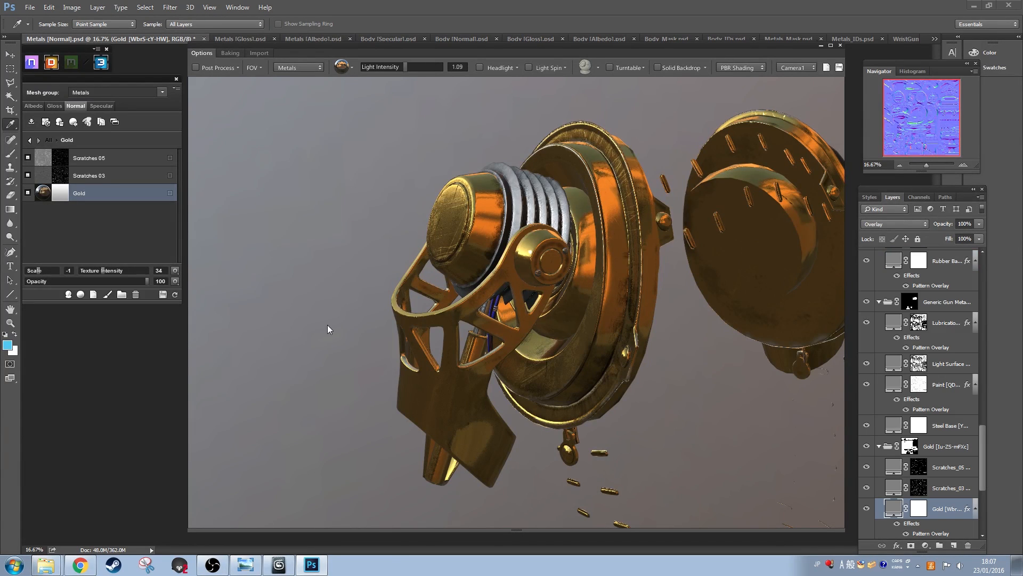
drag(322, 324, 324, 331)
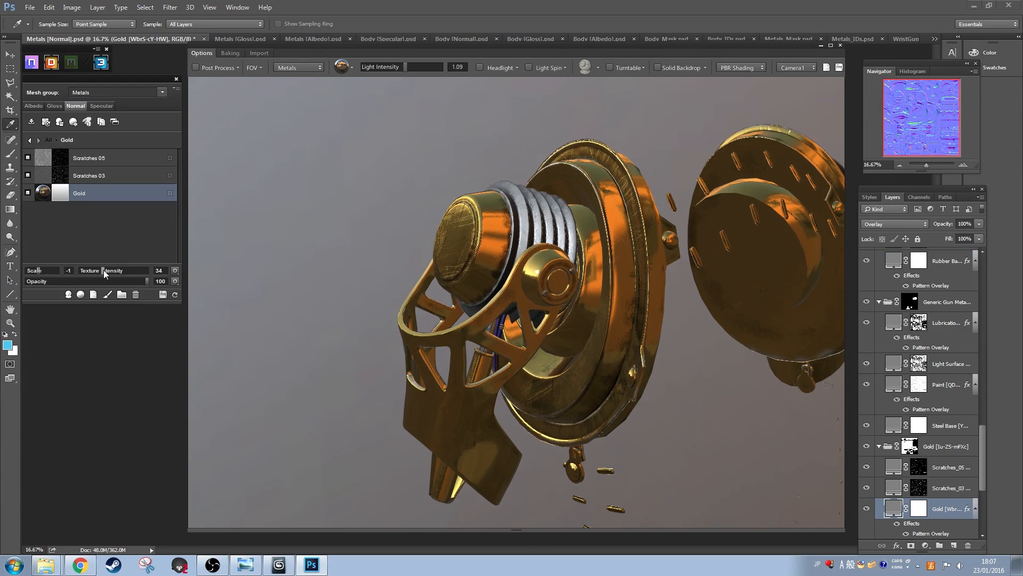
drag(104, 269, 116, 270)
drag(309, 309, 568, 359)
drag(415, 350, 487, 353)
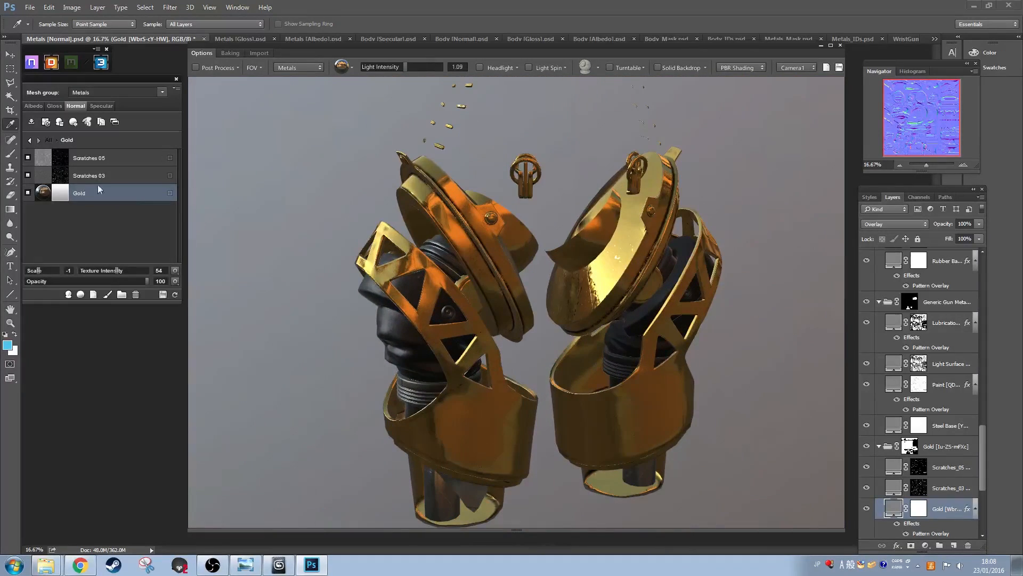
Step: Add a colour fill layer above Scratches 05 in the Gold group and set its specular colour to grey #949494
click(107, 159)
click(93, 295)
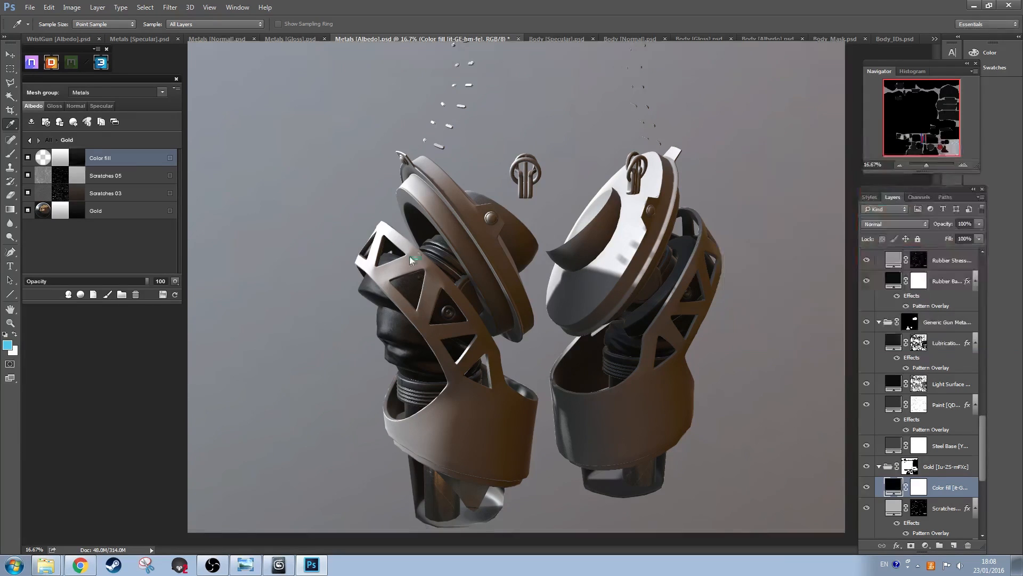
click(53, 106)
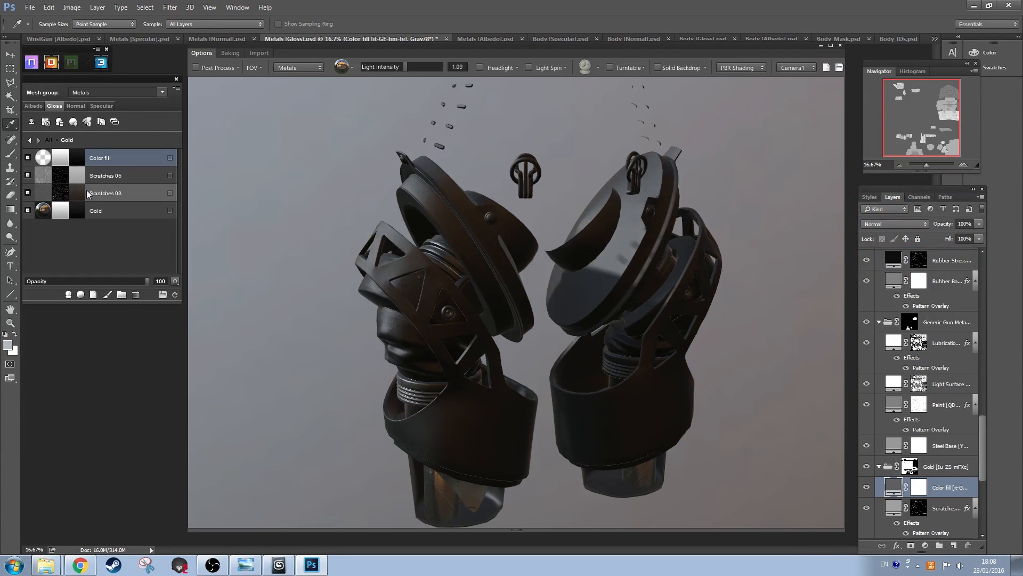
click(100, 106)
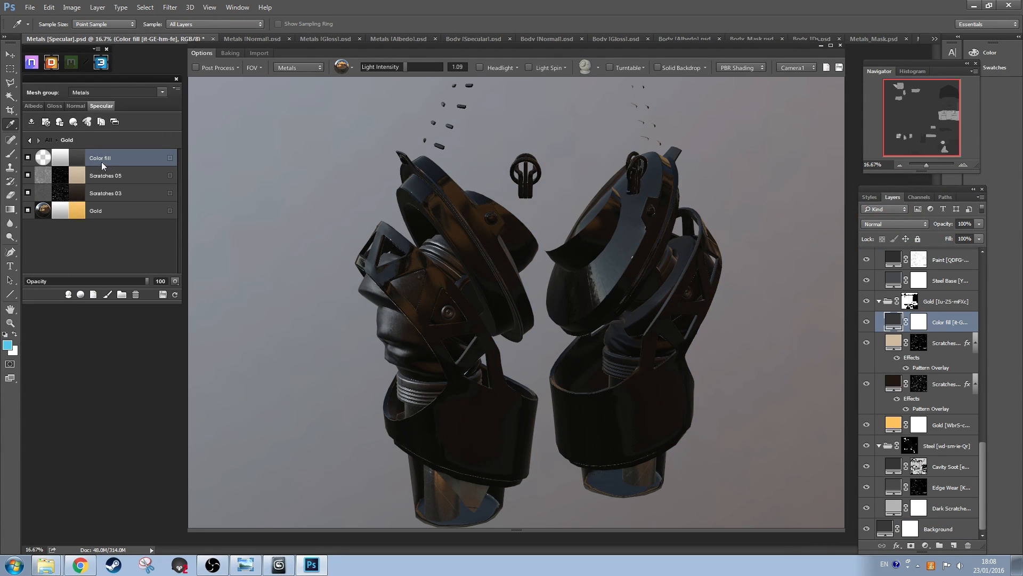
drag(734, 231, 716, 231)
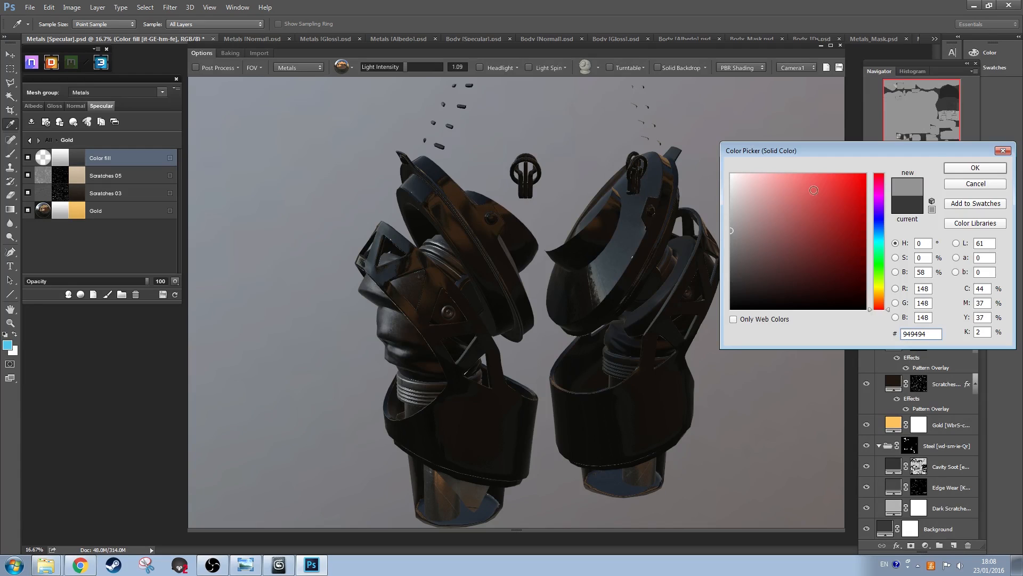
click(954, 168)
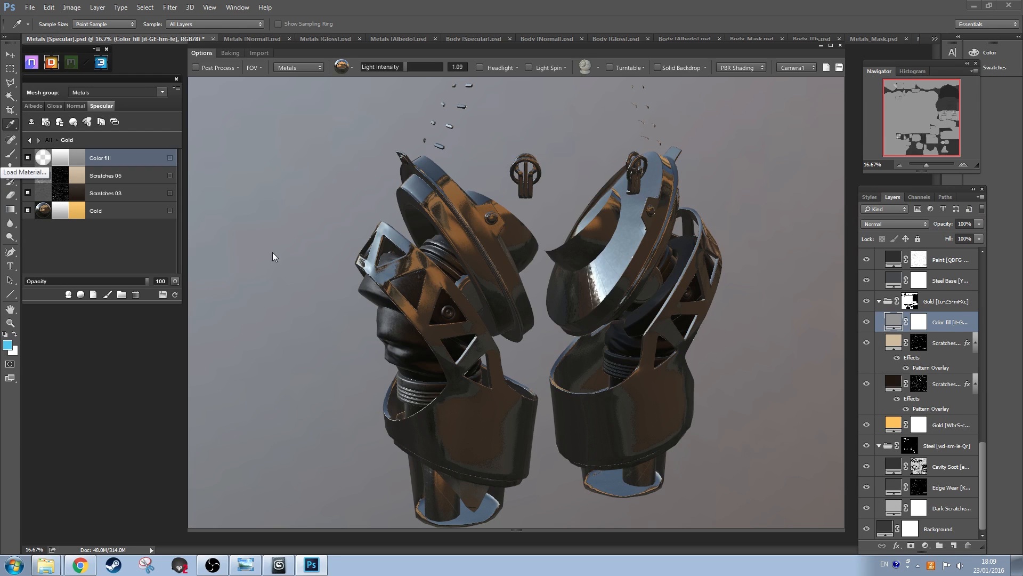
Step: Open the dynamic mask editor for the Color fill layer and apply the Sharp scratches preset
click(43, 158)
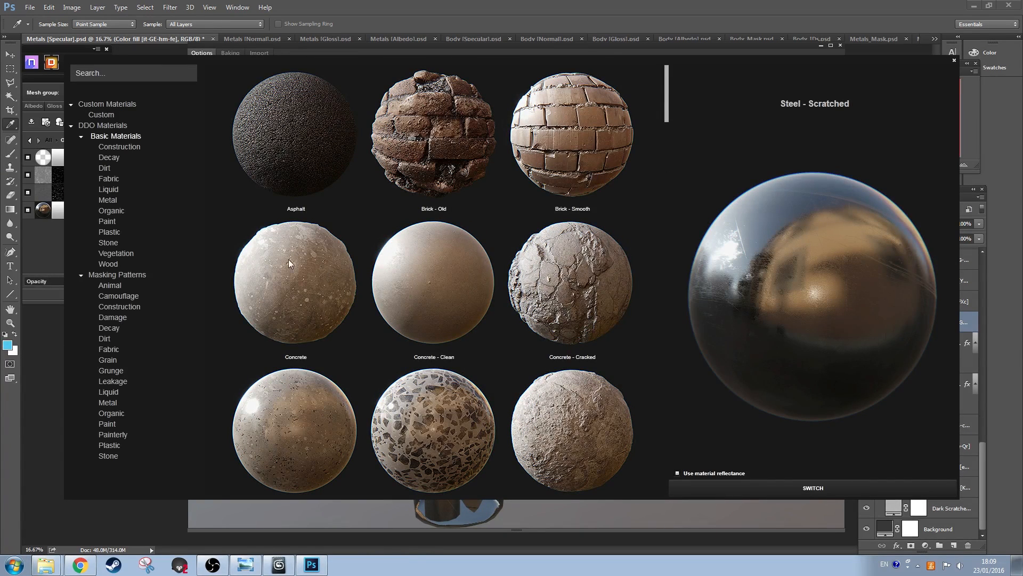
click(953, 62)
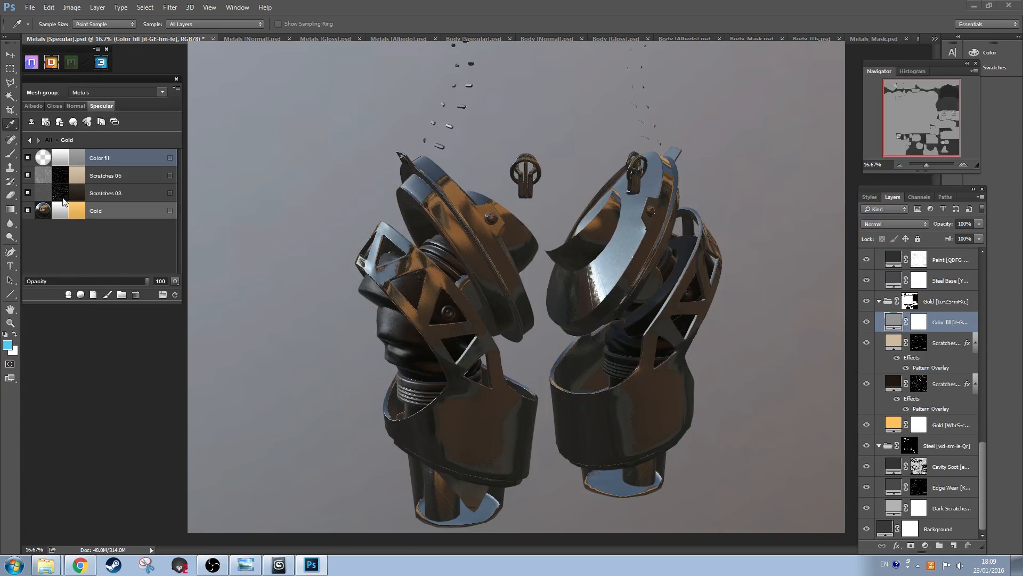
click(68, 174)
click(507, 321)
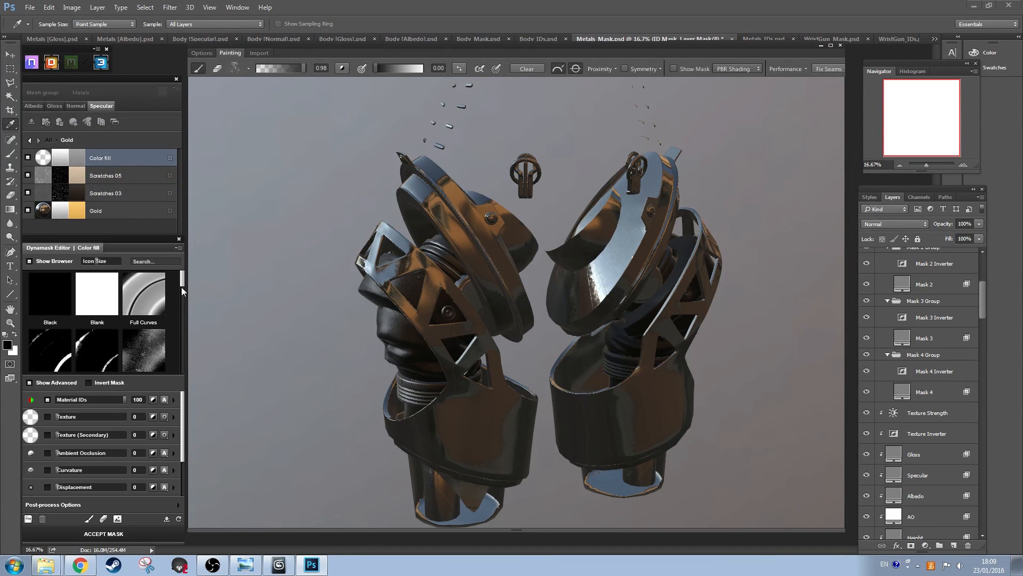
mouse_move(181, 287)
mouse_down()
mouse_move(176, 364)
mouse_move(176, 324)
mouse_up()
click(103, 316)
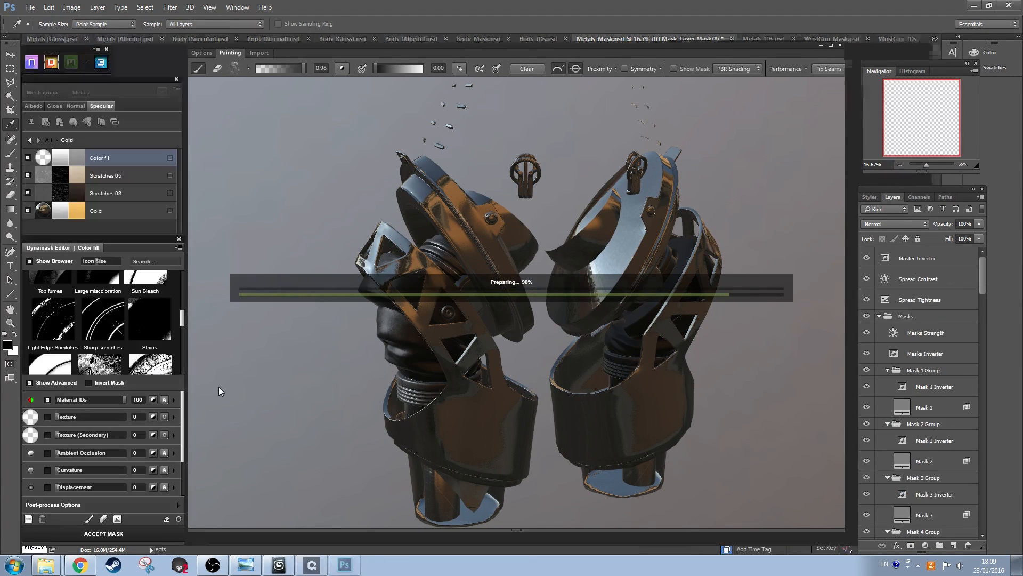
Step: Preview the Color fill mask on the model and turn off its Curvature and Texture (Secondary) influences
click(671, 70)
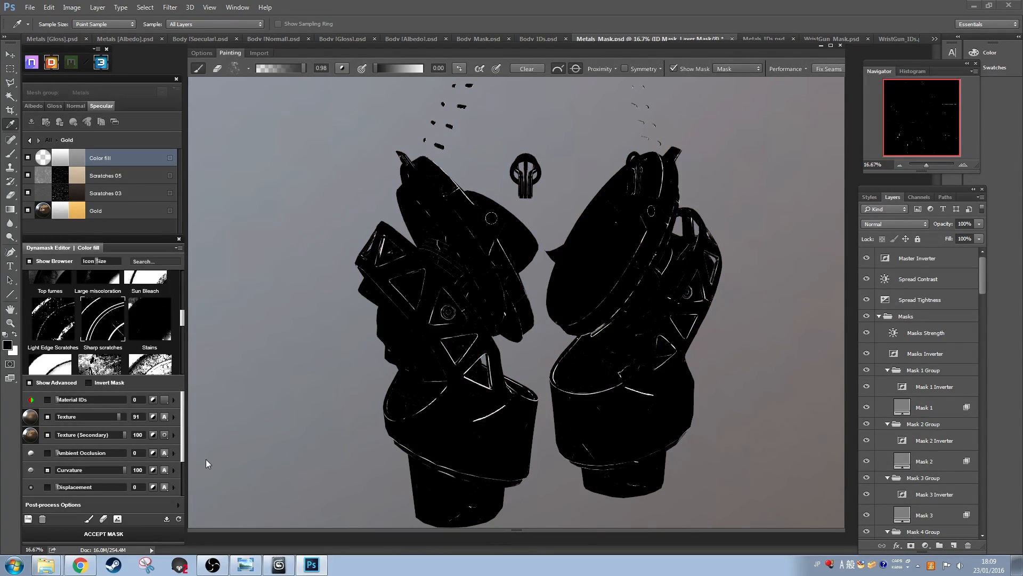
drag(119, 472, 65, 474)
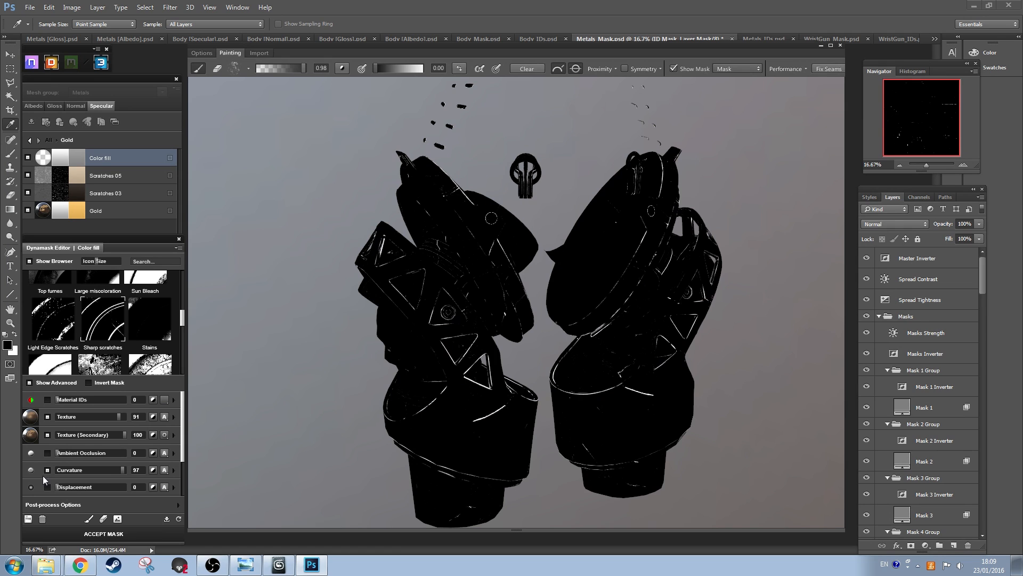
click(47, 469)
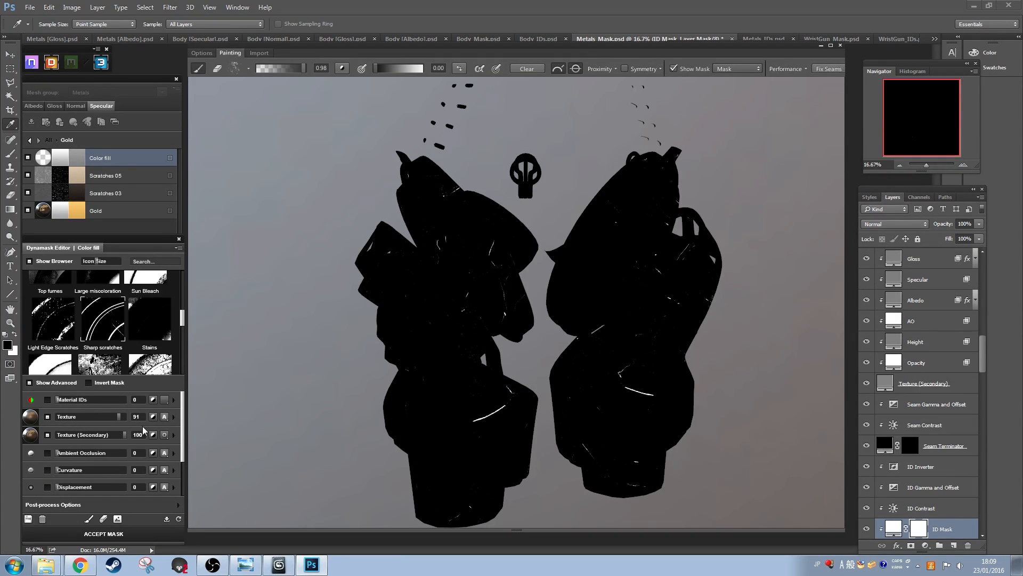
click(48, 435)
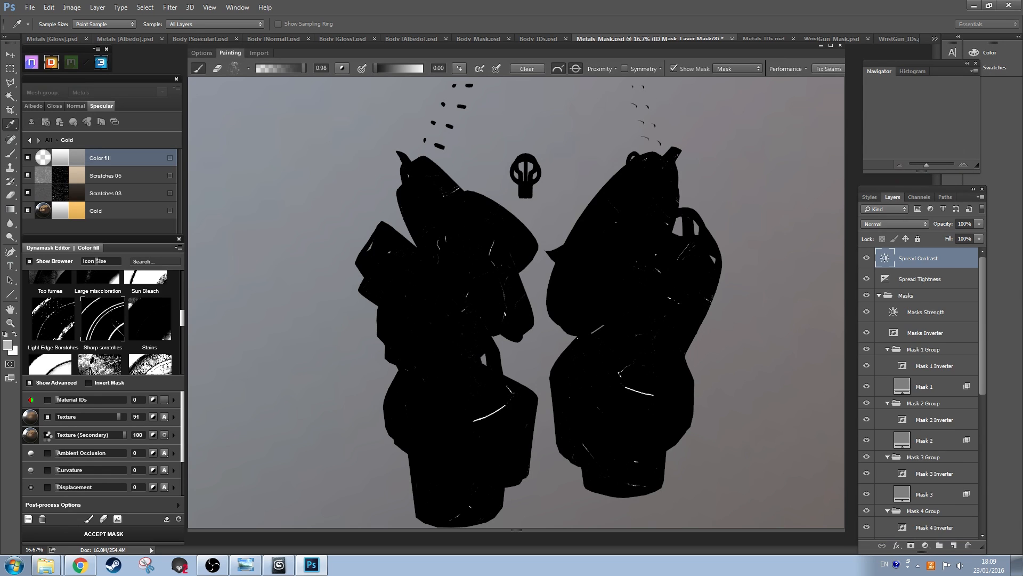
Step: Switch the Color fill mask from Texture to Texture (Secondary), with its scale at -1 and contrast at 72
click(47, 435)
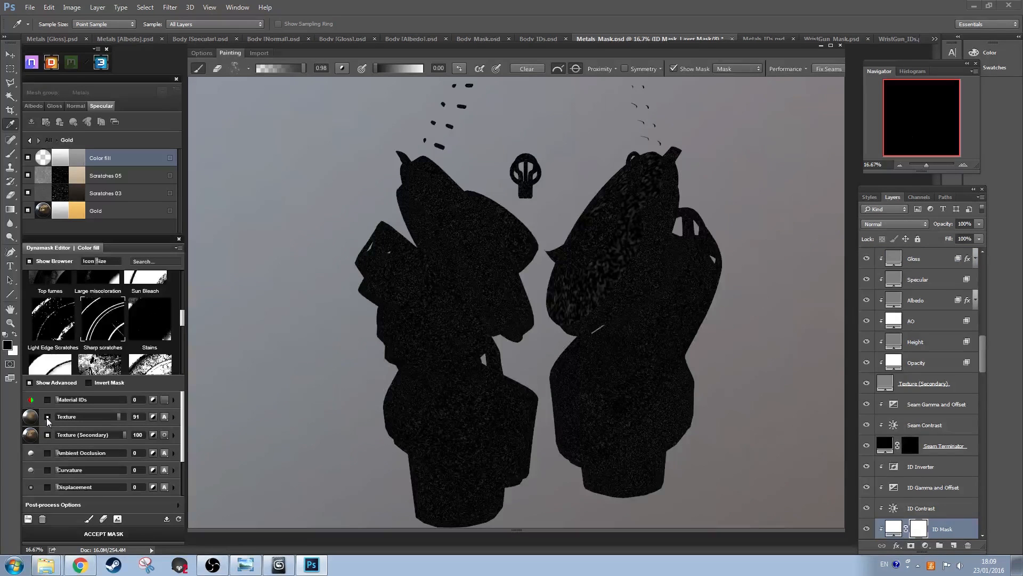
click(48, 417)
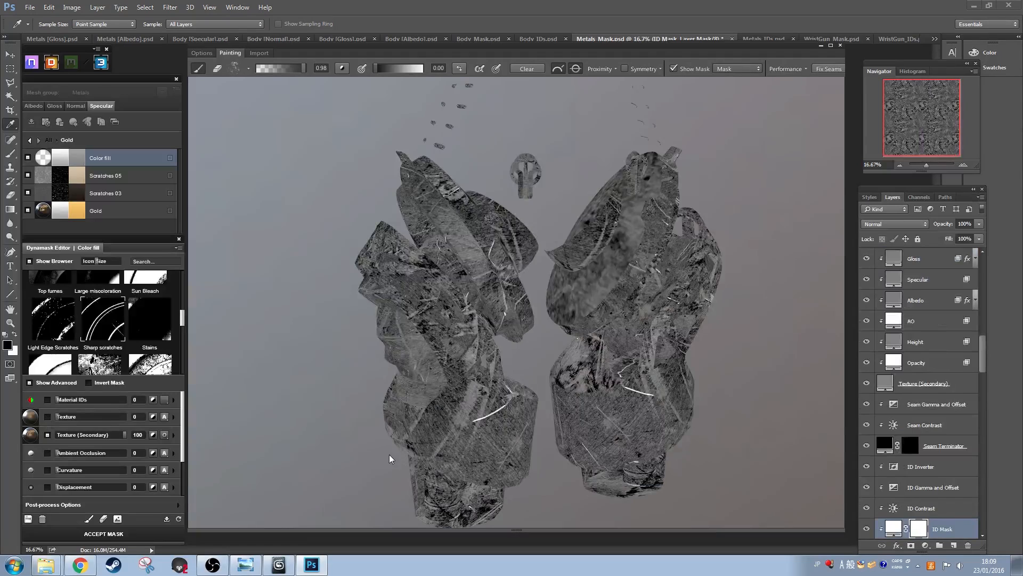
click(174, 435)
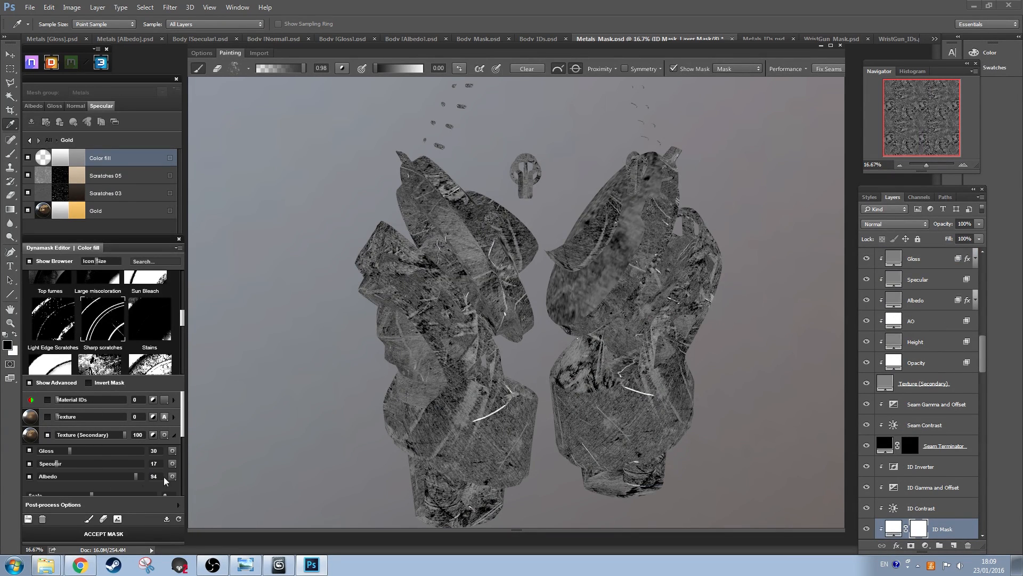
drag(184, 437, 183, 451)
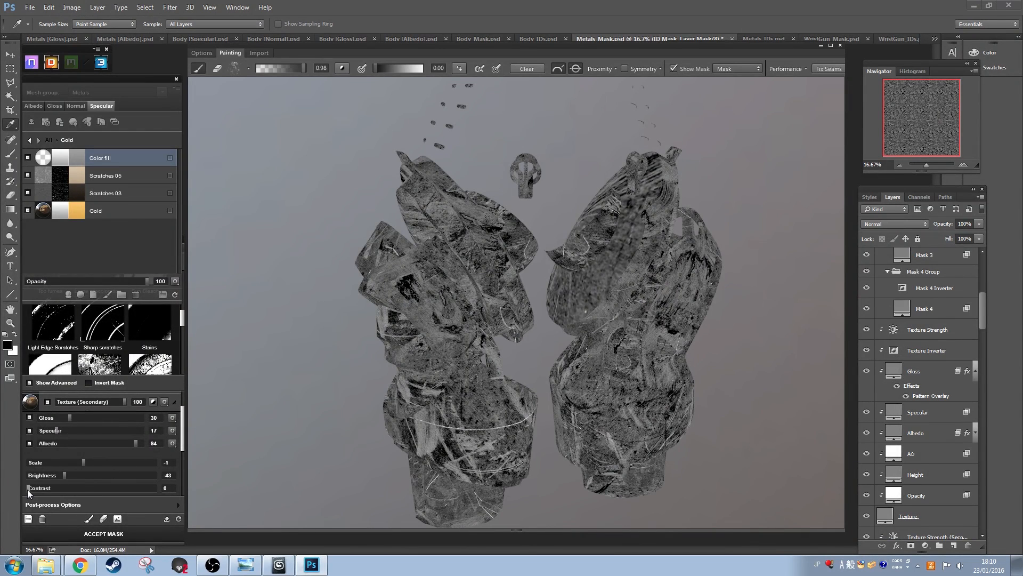
drag(29, 490, 120, 490)
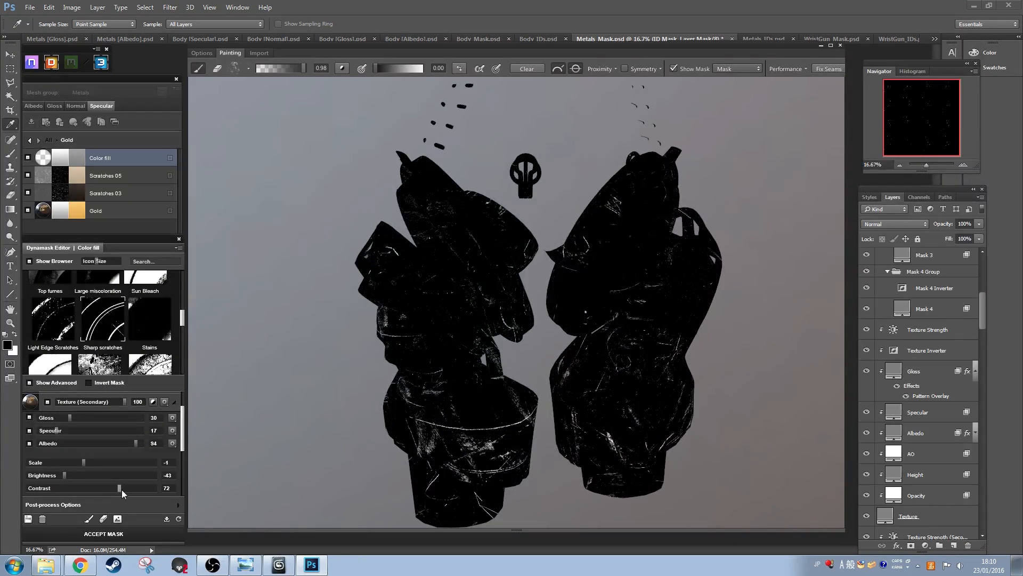
Step: Replace the Texture (Secondary) material with a scratch pattern from the Damage category of Masking Patterns
click(29, 402)
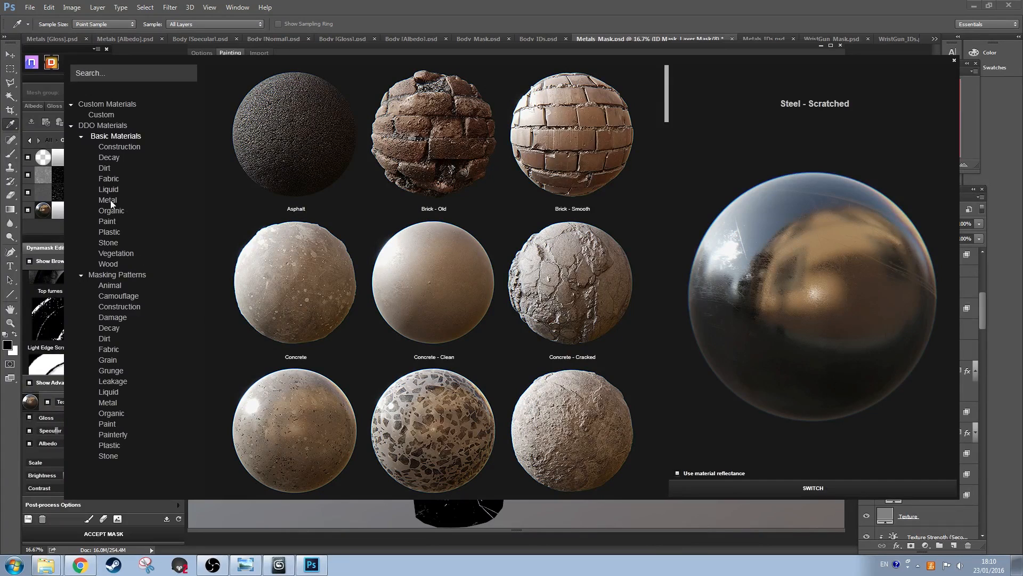
click(109, 402)
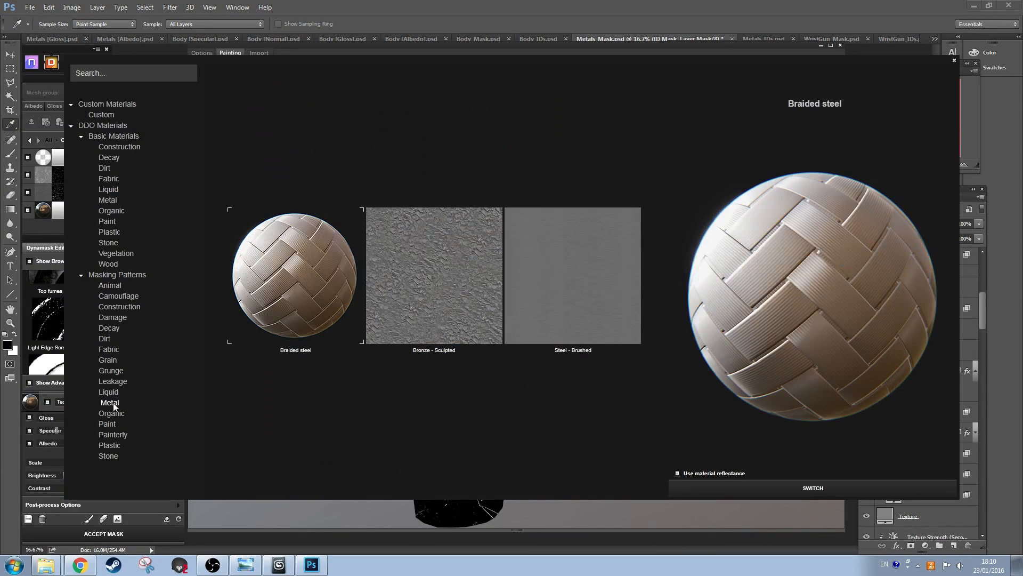
click(113, 317)
click(813, 487)
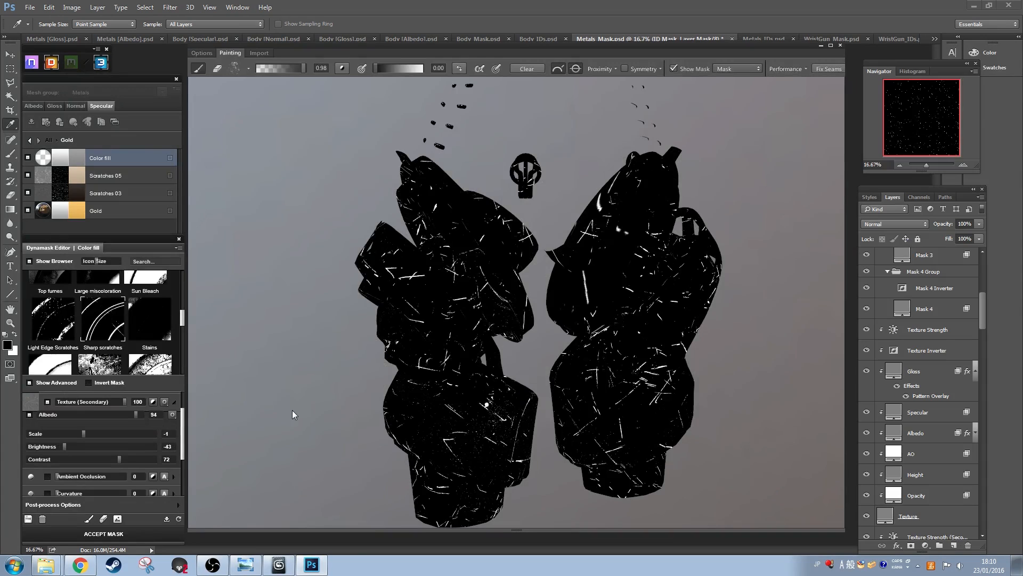
Step: Compare the scratch mask with the shaded model and set the Texture (Secondary) contrast to 34
mouse_move(182, 441)
mouse_down()
mouse_move(183, 463)
mouse_move(183, 448)
mouse_up()
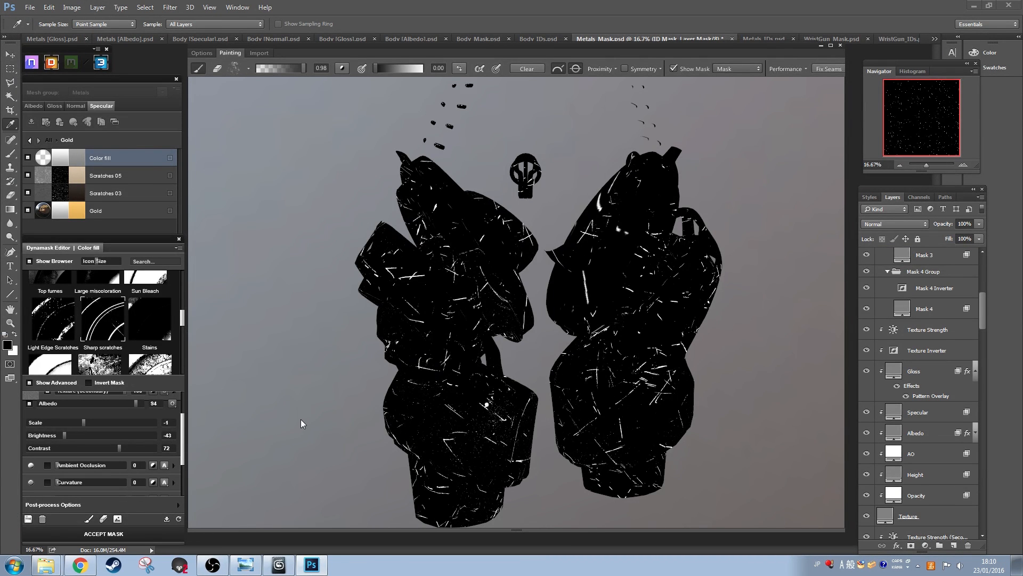
click(674, 68)
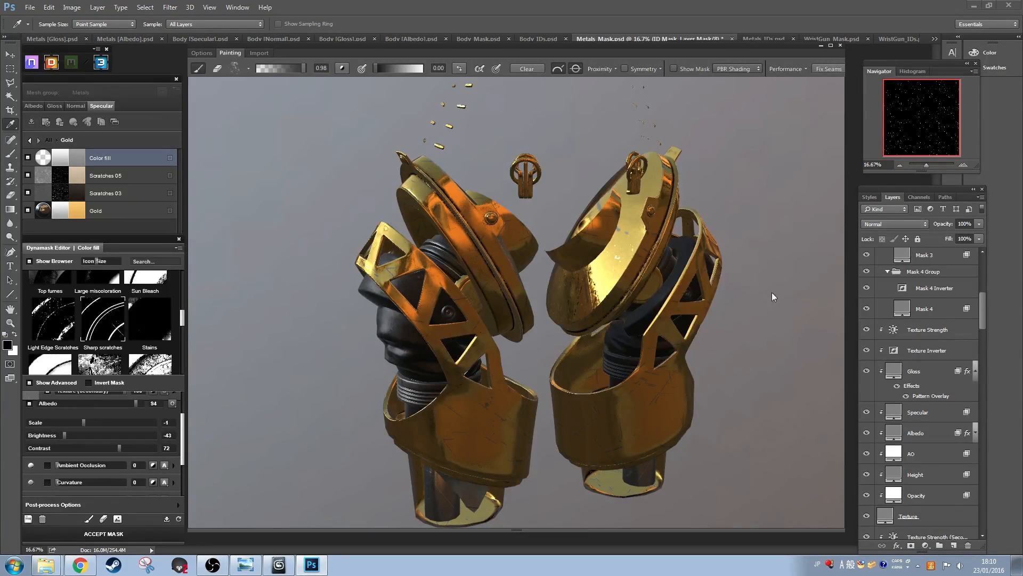
drag(753, 331, 570, 368)
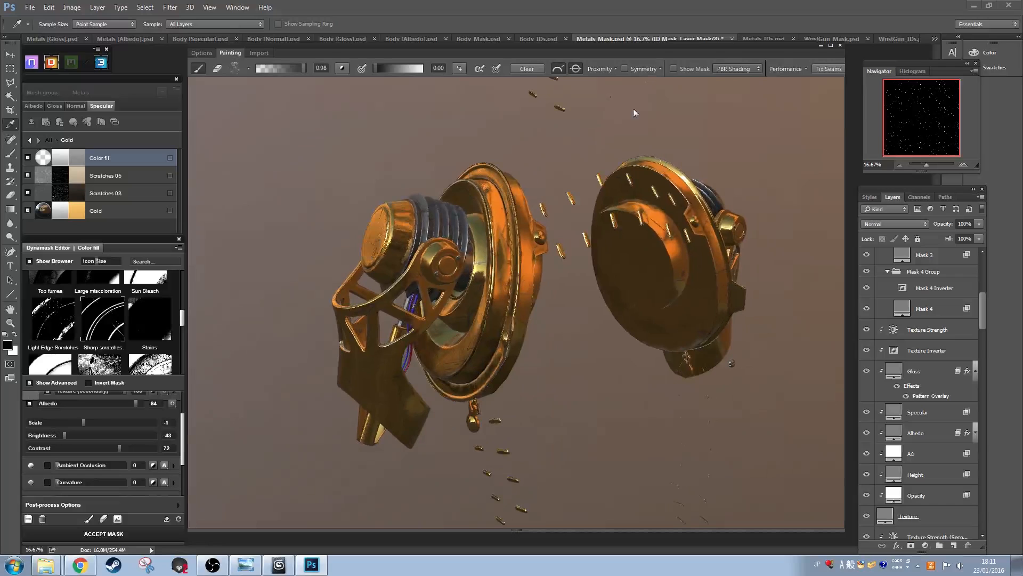
click(674, 68)
scroll(525, 404, up, 5)
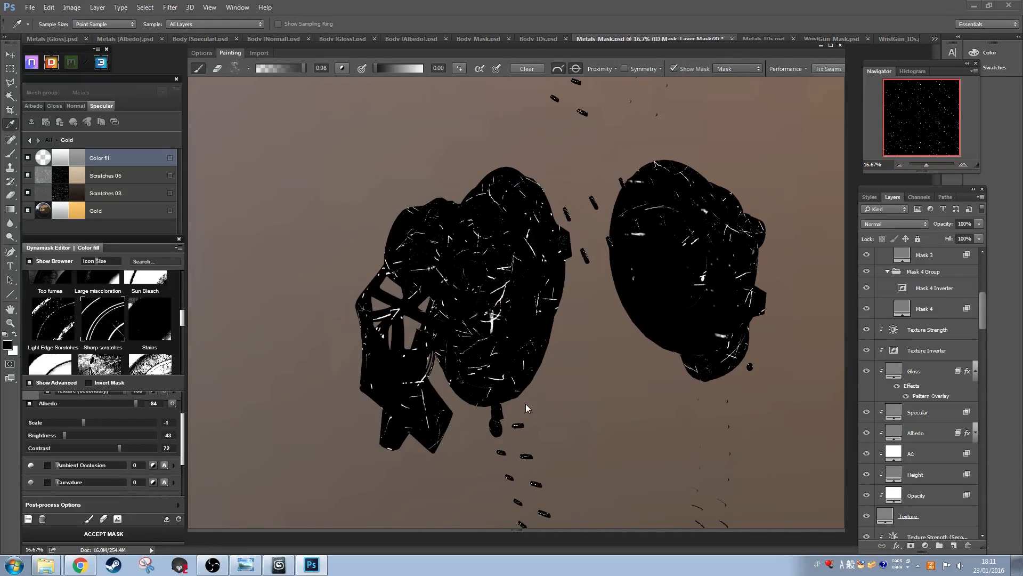
scroll(526, 403, down, 5)
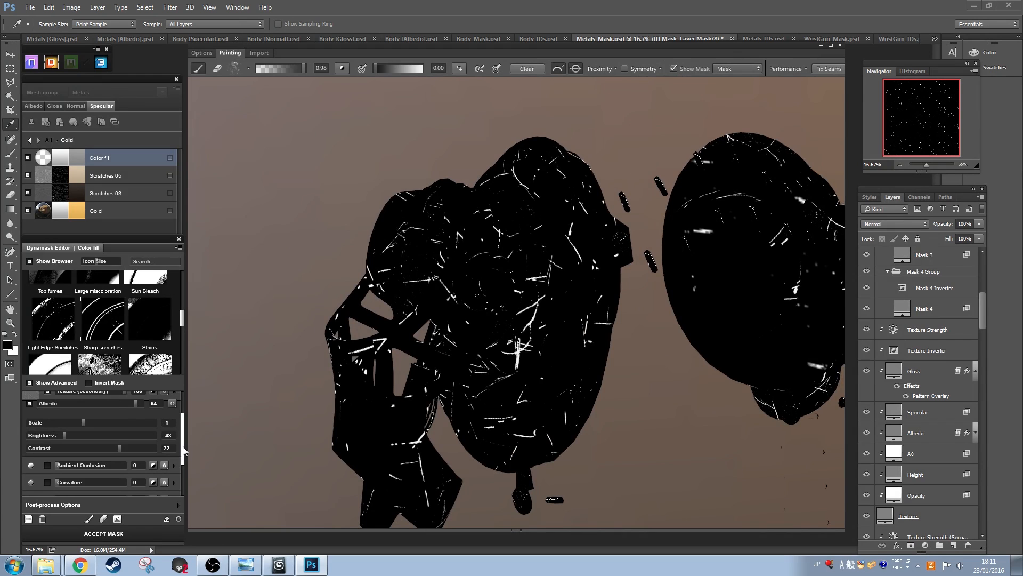
drag(183, 450, 180, 446)
drag(118, 458, 72, 466)
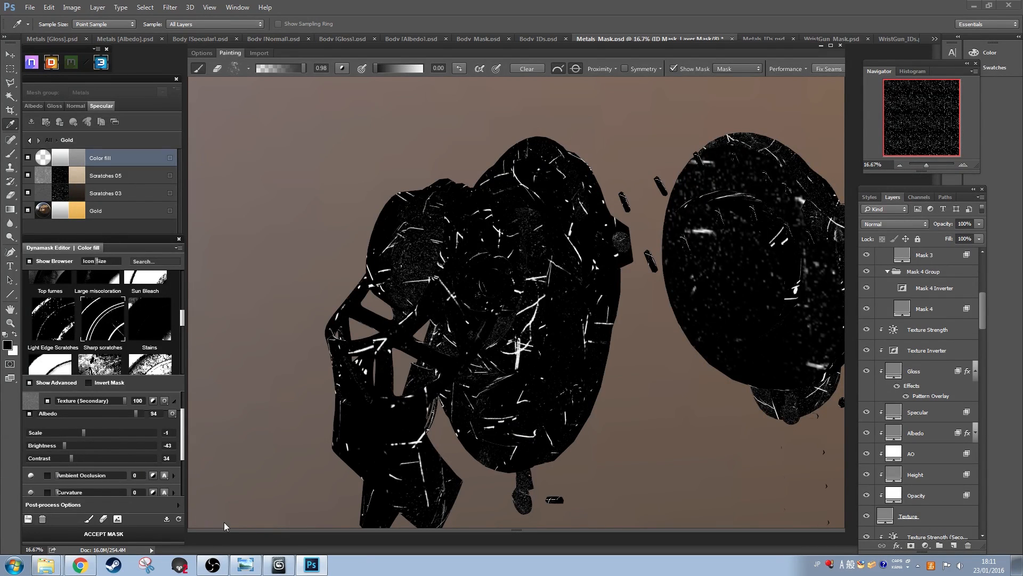
Step: Choose the soft round brush and paint out scratches in the mask view around the discs and brackets
click(249, 69)
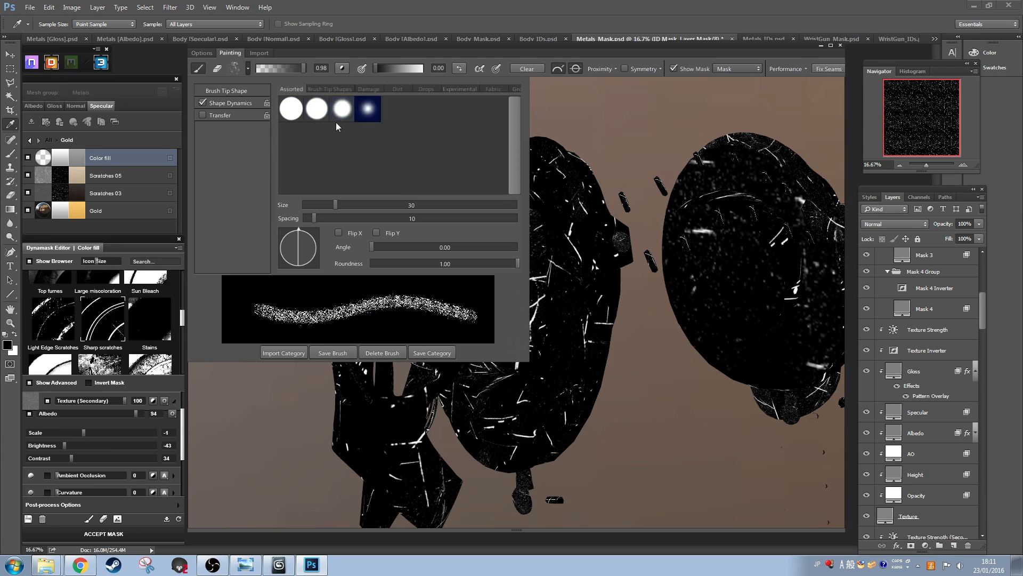
click(357, 110)
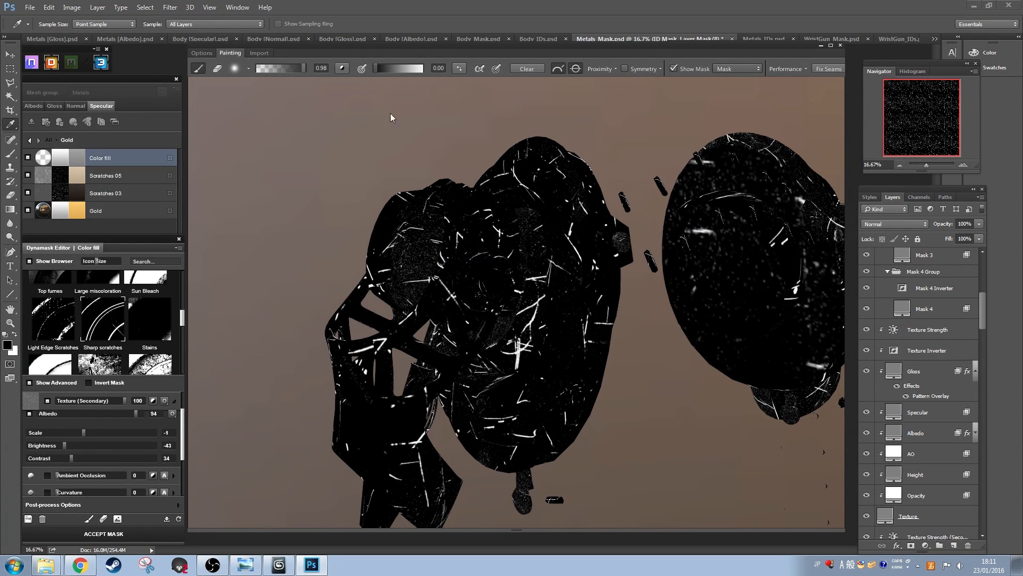
mouse_move(557, 206)
mouse_down()
mouse_move(562, 283)
mouse_move(534, 342)
mouse_move(536, 259)
mouse_move(528, 329)
mouse_up()
mouse_move(660, 399)
mouse_down()
mouse_move(633, 406)
mouse_move(549, 306)
mouse_up()
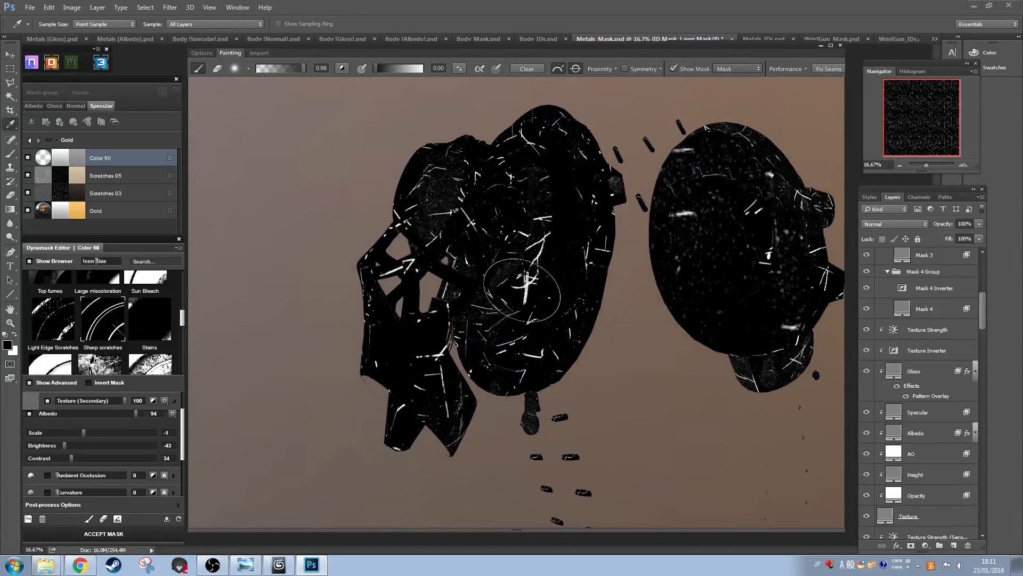
drag(618, 395, 643, 386)
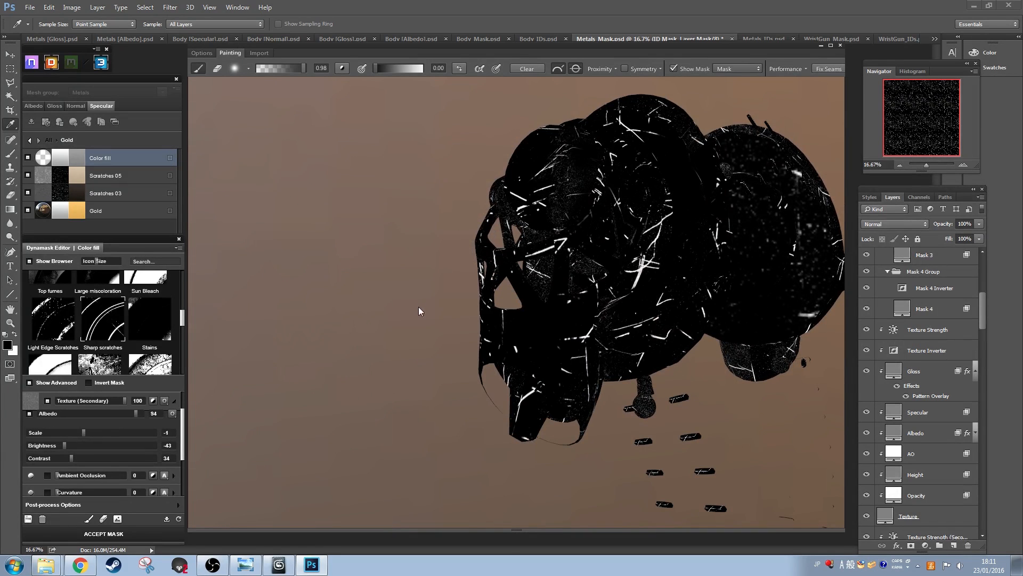
drag(419, 311, 514, 365)
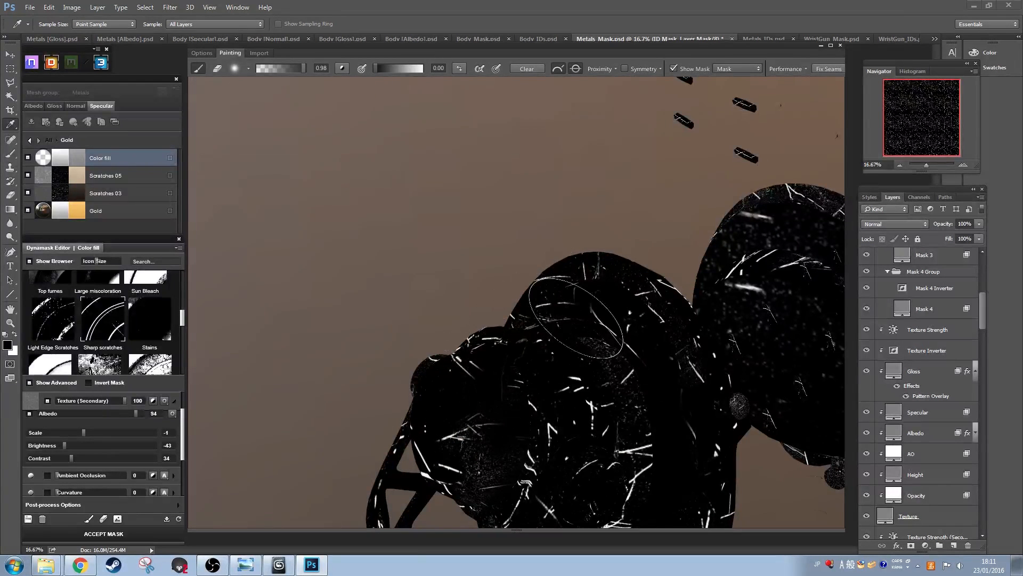
drag(617, 320, 595, 180)
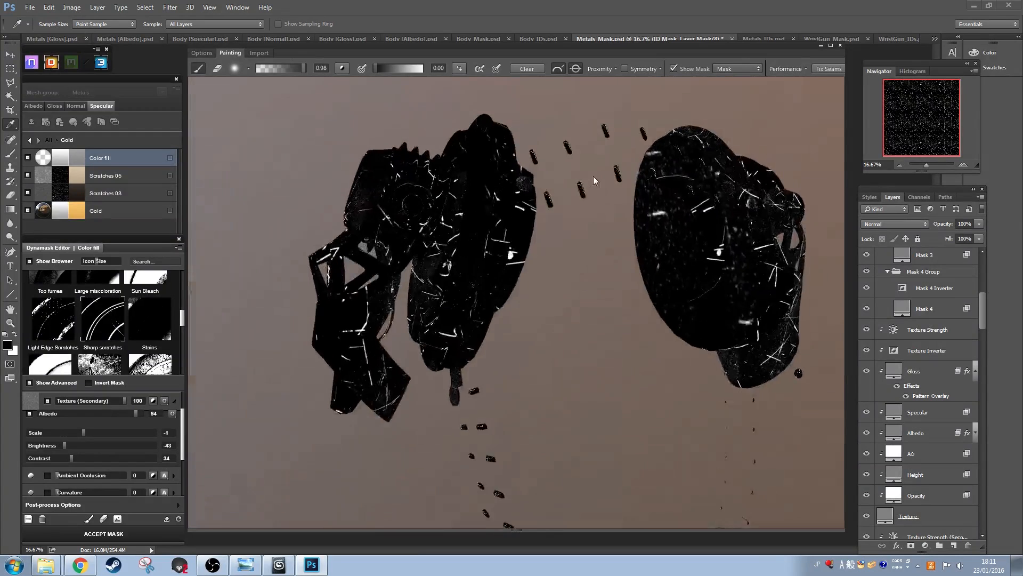
scroll(574, 295, up, 3)
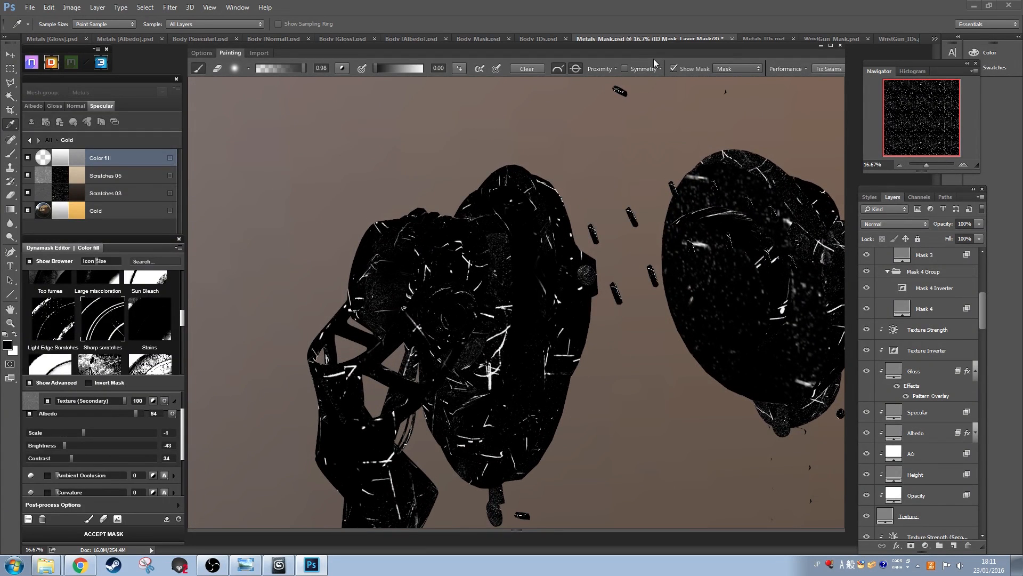
Step: Touch up the scratch mask with the soft brush on the shaded discs and lower cups, and accept the mask
click(675, 69)
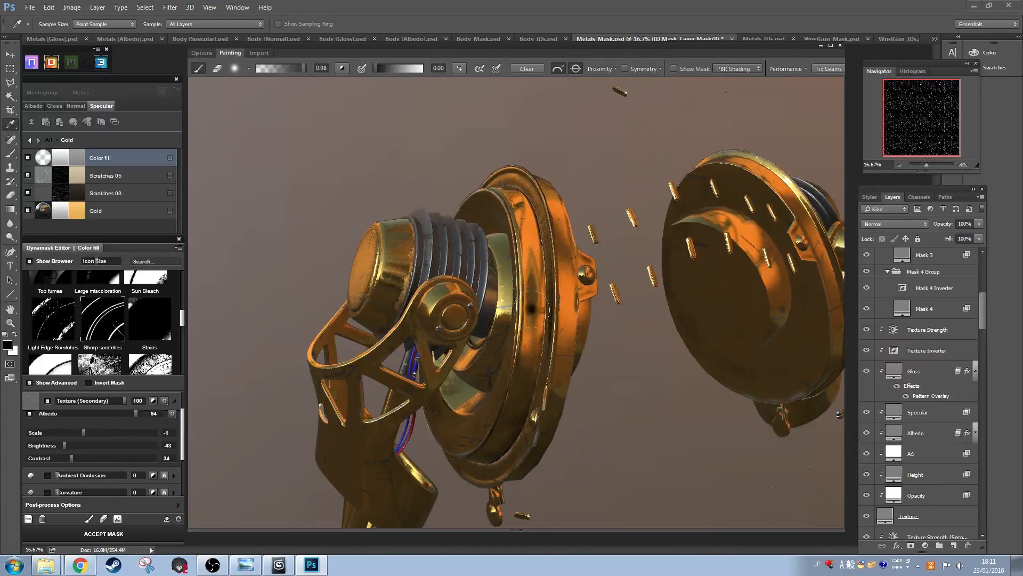
drag(488, 377, 607, 318)
mouse_move(441, 251)
mouse_down()
mouse_move(406, 322)
mouse_move(442, 296)
mouse_move(544, 313)
mouse_up()
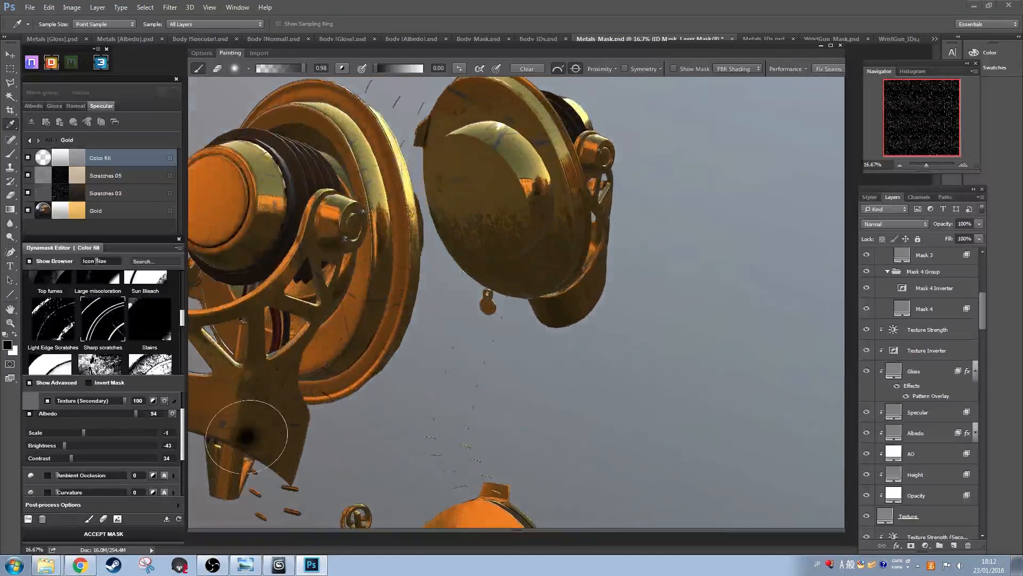
drag(597, 344, 299, 240)
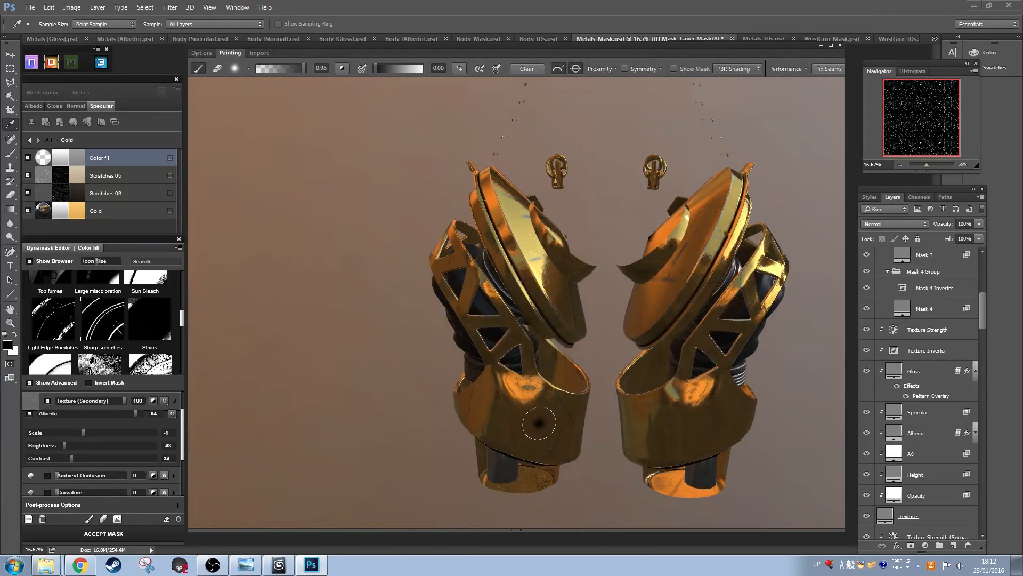
drag(725, 227, 754, 292)
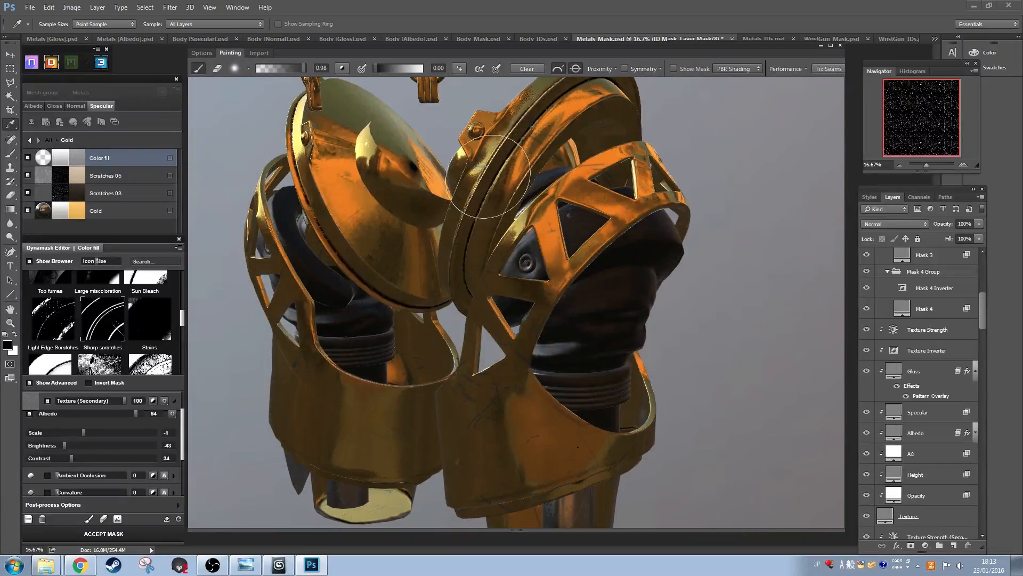
mouse_move(729, 190)
mouse_down()
mouse_move(527, 347)
mouse_move(535, 351)
mouse_up()
click(611, 436)
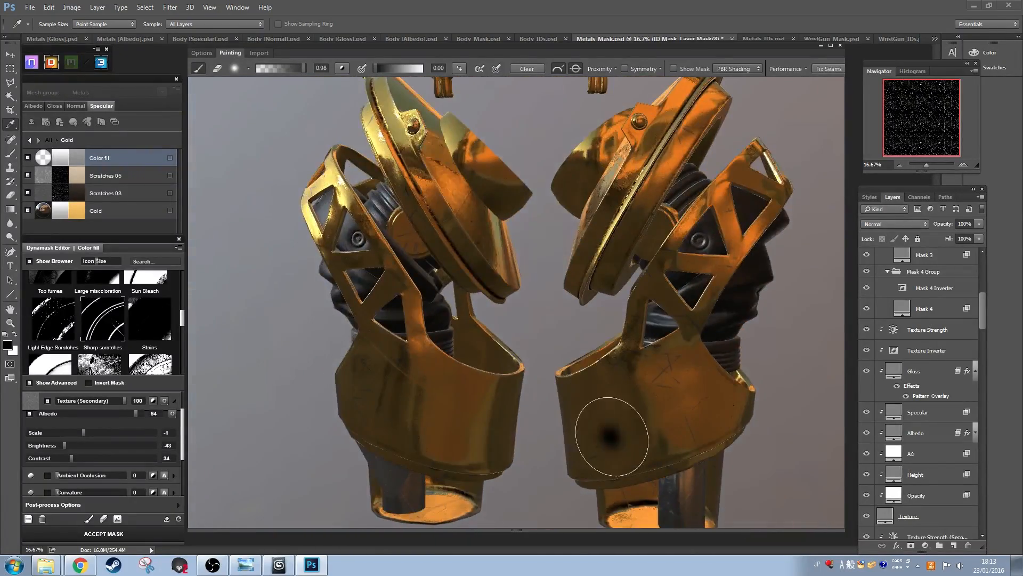
drag(611, 436, 416, 410)
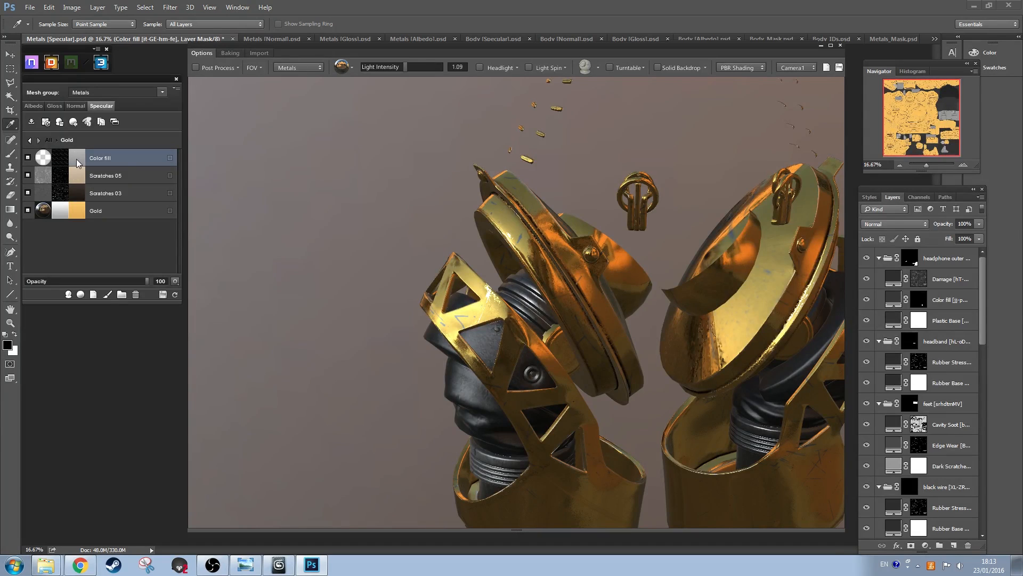
Step: Change the Color fill layer's specular colour to a muted gold-yellow and check it on the model
click(77, 163)
click(879, 290)
drag(803, 210, 810, 203)
key(Return)
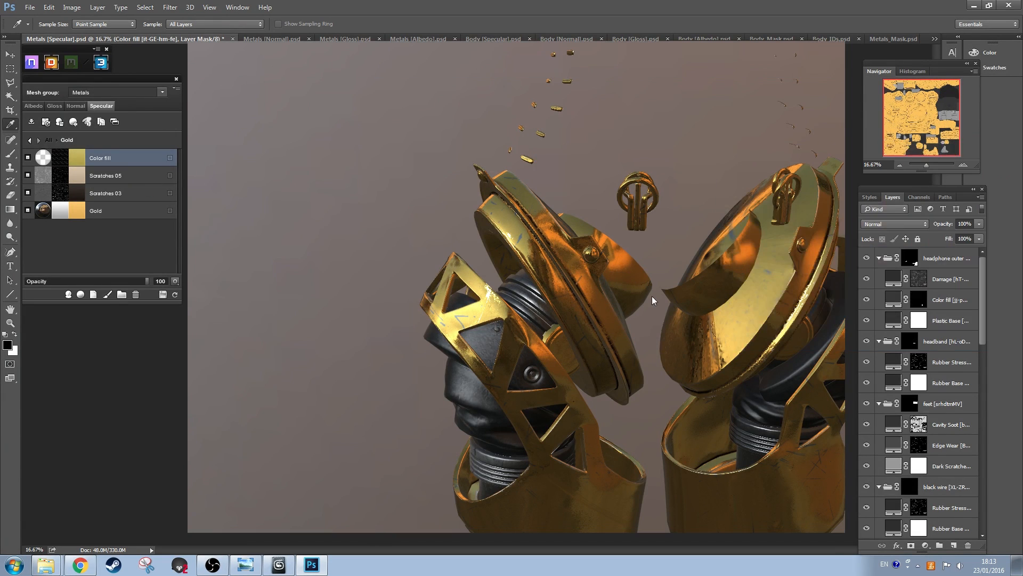
drag(653, 295, 411, 343)
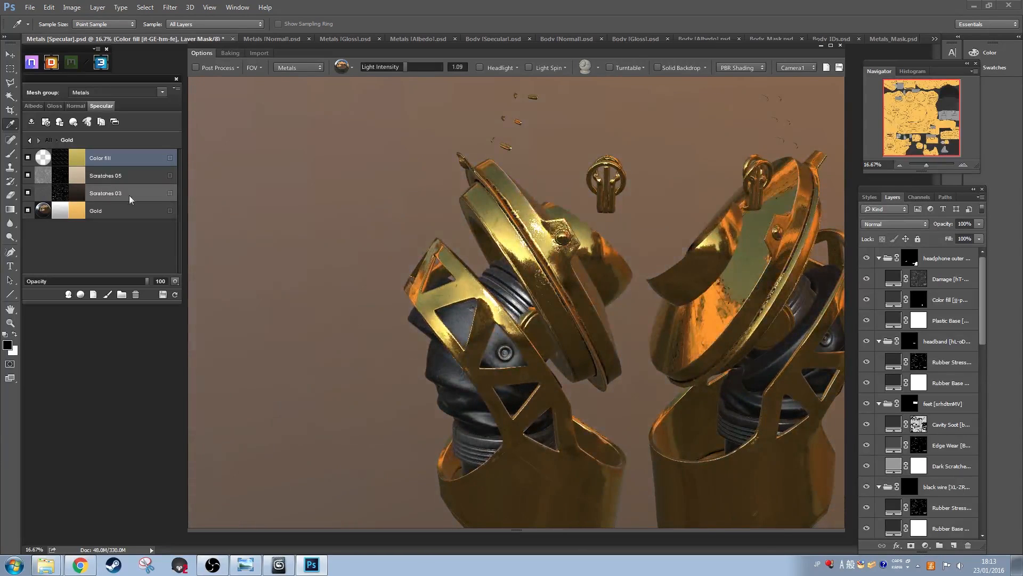
Step: Change the Scratches 05 layer's specular colour to a darker grey-brown and check it on the model
click(77, 174)
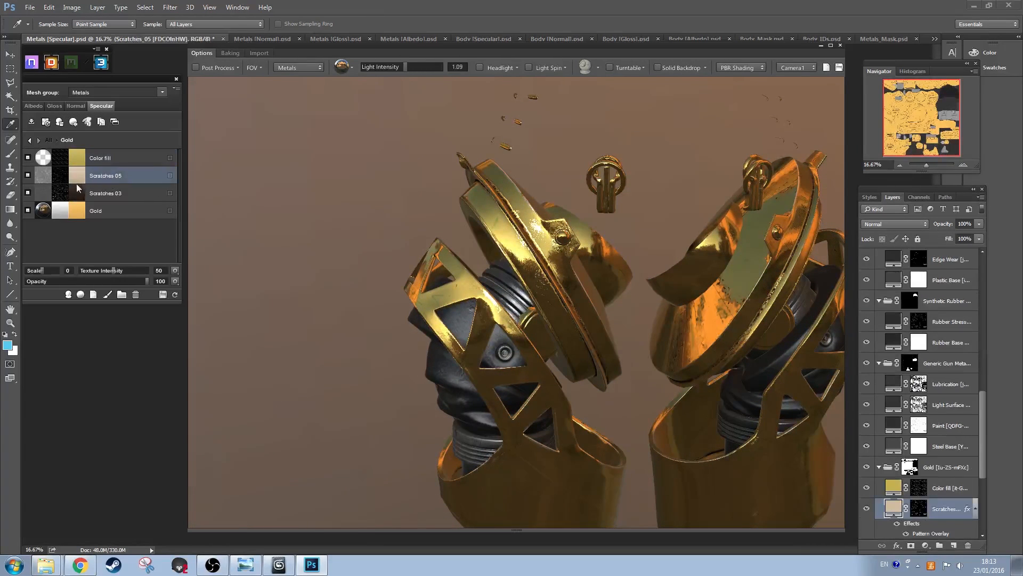
drag(749, 242, 763, 234)
key(Return)
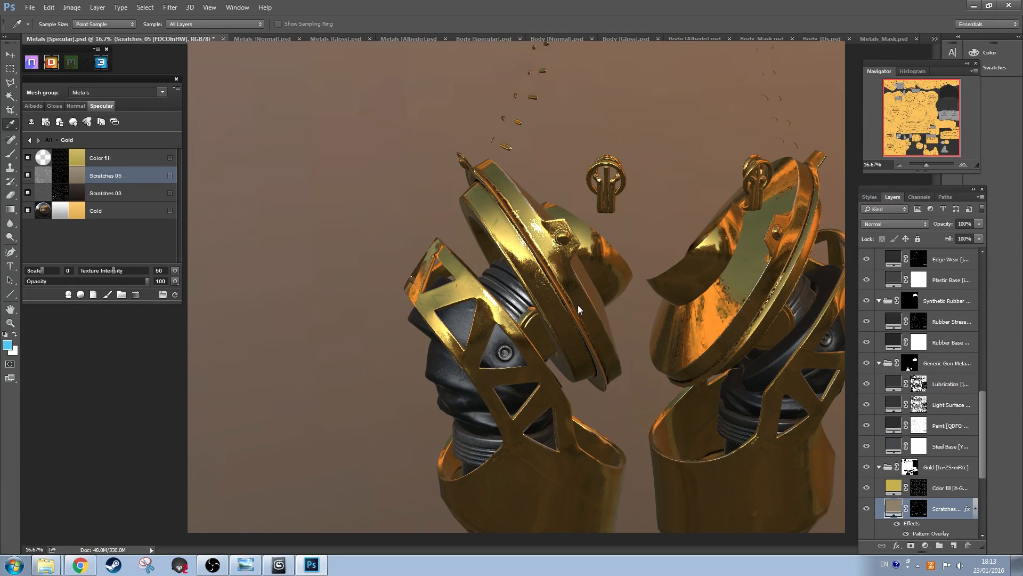
drag(606, 309, 501, 345)
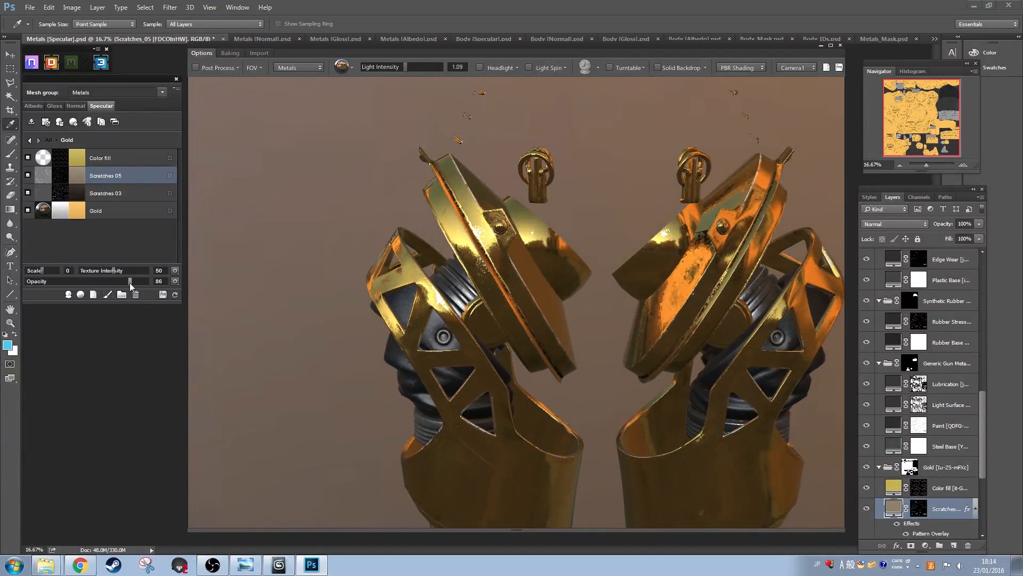
Step: Adjust the Scratches 05 layer's opacity in the specular map, settling on 78
drag(130, 283, 128, 282)
drag(113, 286, 105, 287)
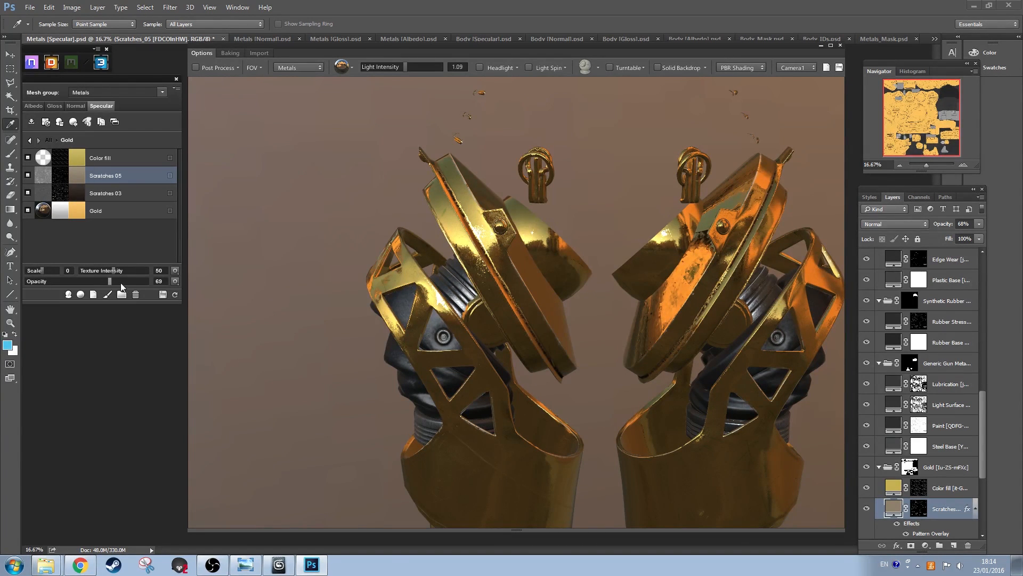
drag(122, 286, 122, 286)
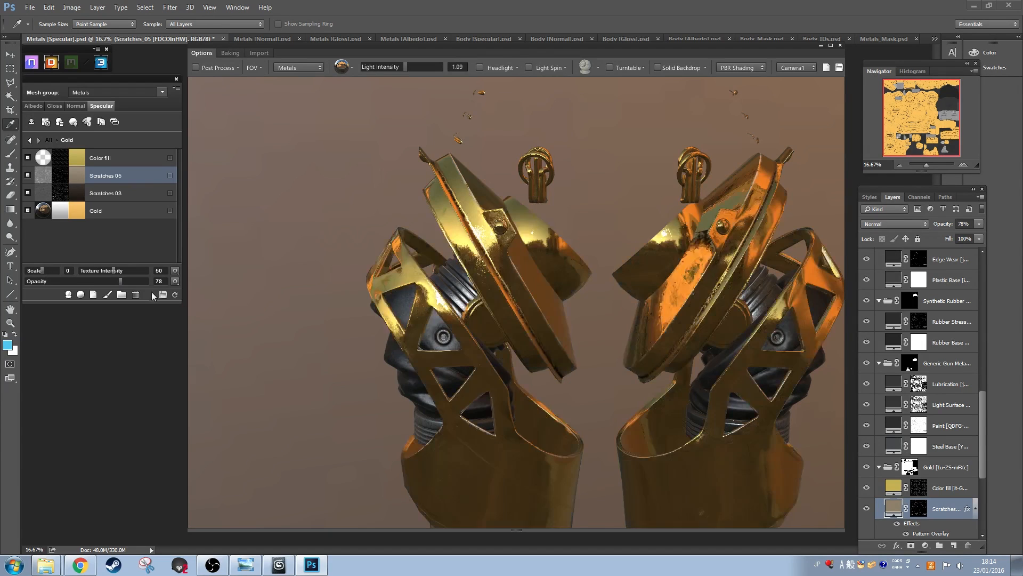
mouse_move(576, 211)
mouse_down()
mouse_move(599, 214)
mouse_move(590, 215)
mouse_up()
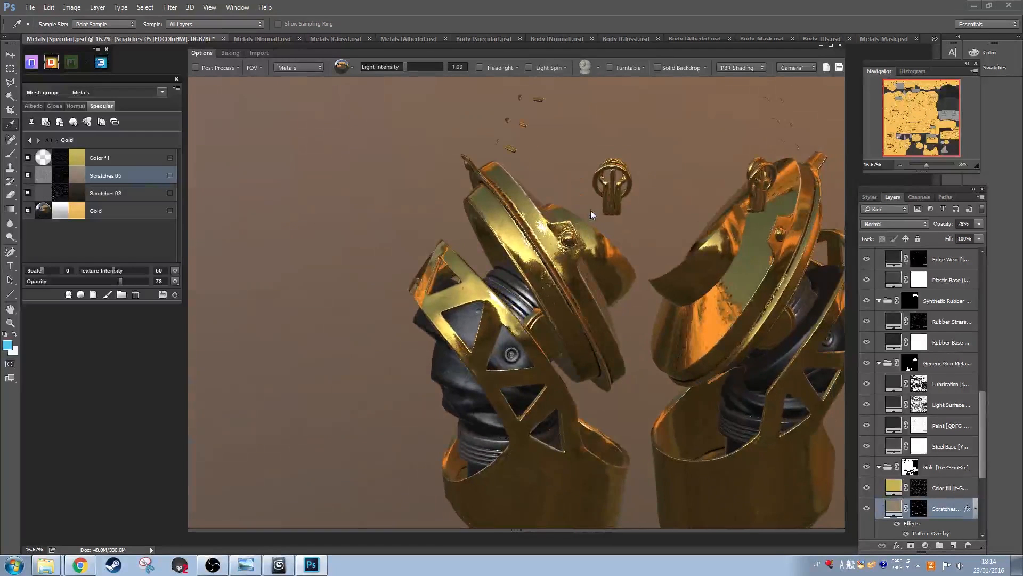
Step: Display all mesh groups and examine the gold parts on the character's hips, torso and shoulders
click(293, 67)
click(285, 79)
drag(455, 205, 400, 223)
scroll(524, 303, up, 3)
scroll(558, 302, down, 1)
scroll(558, 302, down, 1)
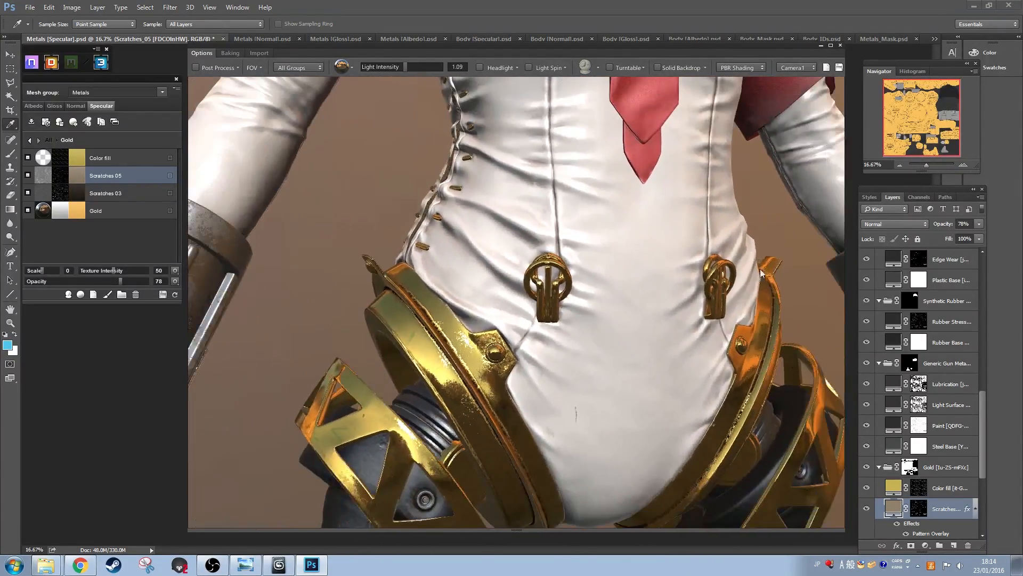
drag(756, 273, 517, 278)
scroll(489, 353, up, 3)
scroll(517, 278, down, 2)
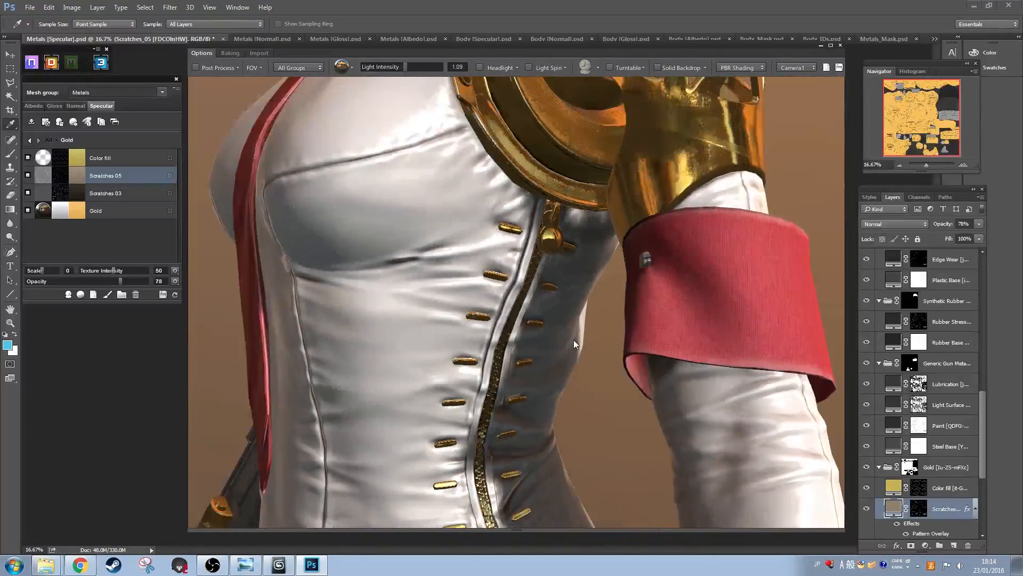
scroll(574, 340, down, 2)
drag(574, 340, 594, 284)
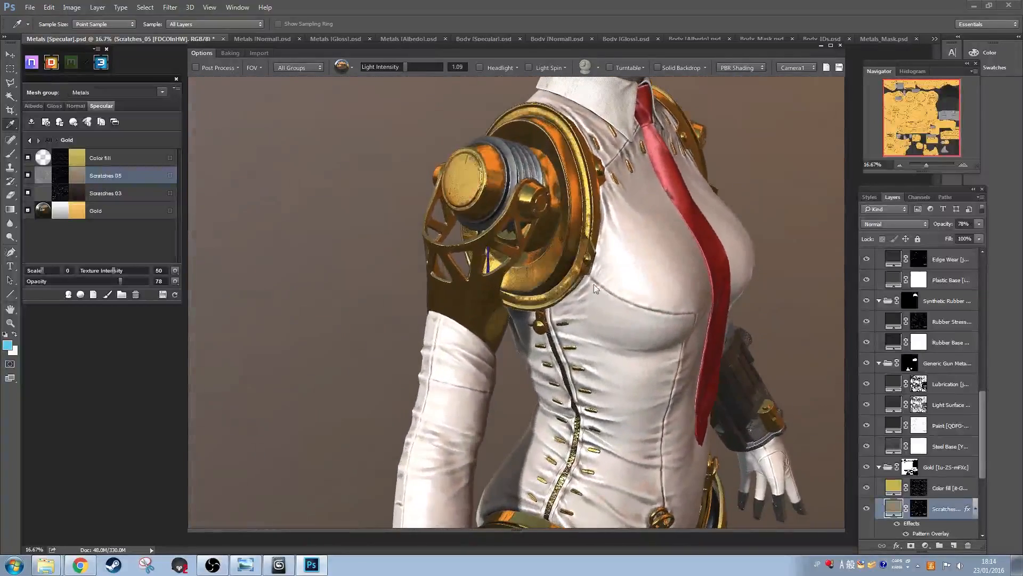
Step: Set the albedo colour of the Gold group's Color fill layer to a near-black brown, 030201
click(30, 140)
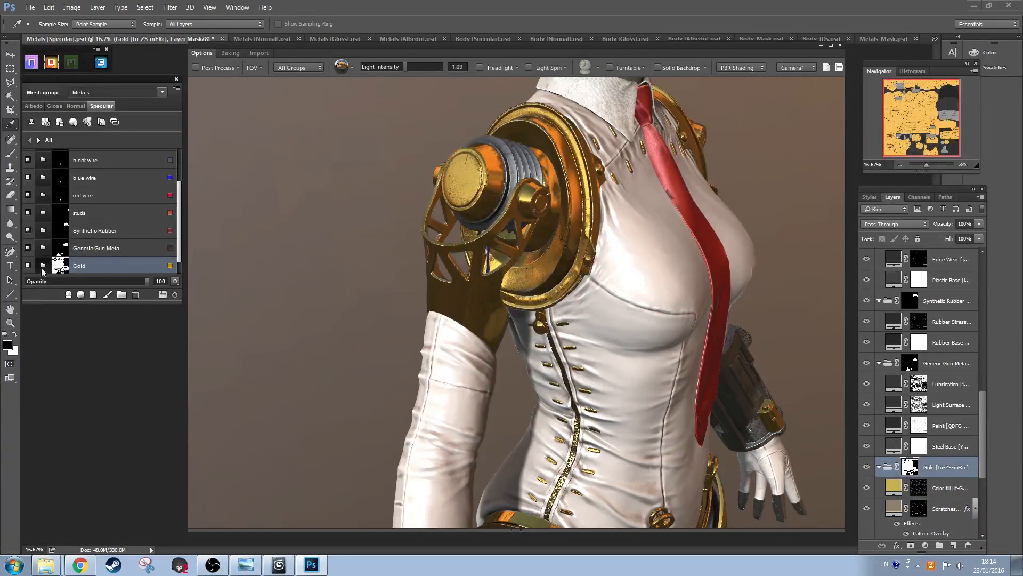
click(43, 266)
click(37, 106)
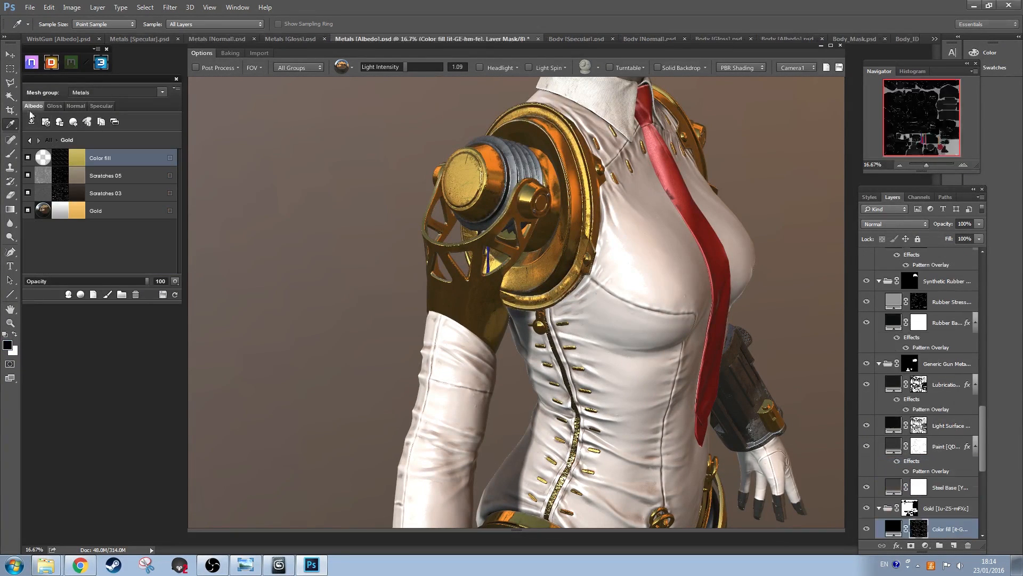
click(77, 159)
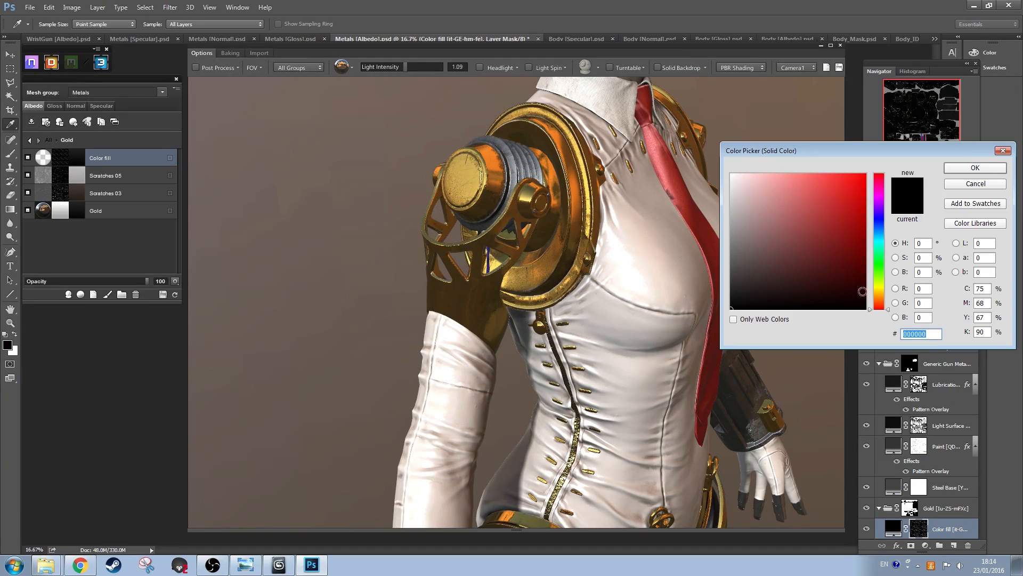
click(880, 301)
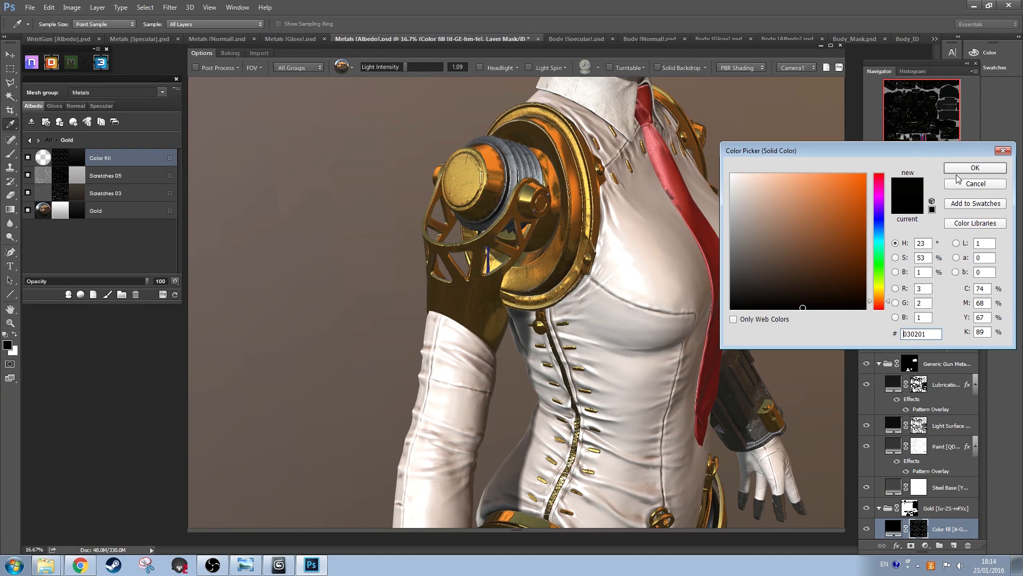
click(974, 167)
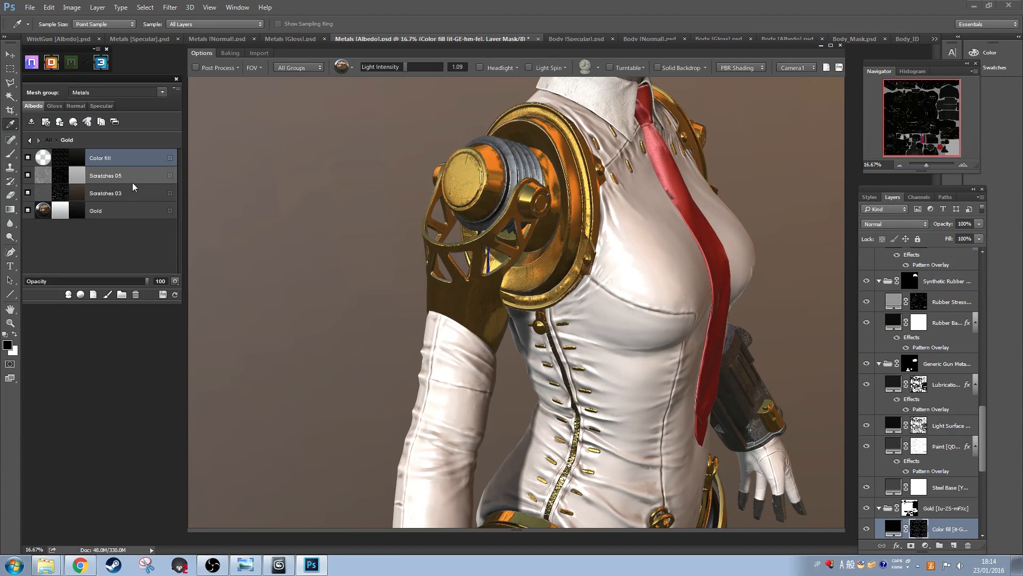
Step: Change the Color fill layer's specular colour to a warmer, more saturated orange-gold
click(55, 107)
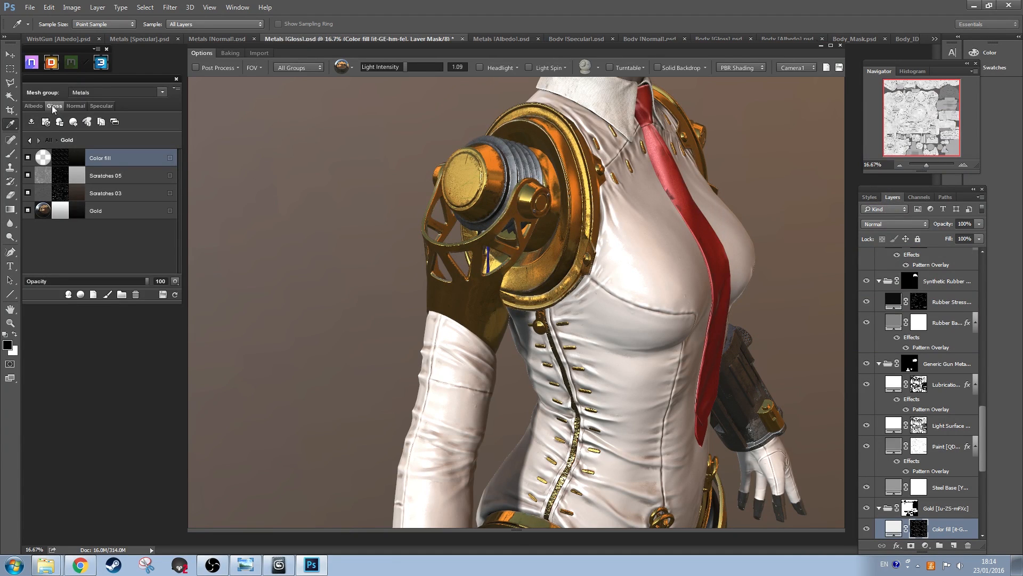
click(101, 109)
click(81, 160)
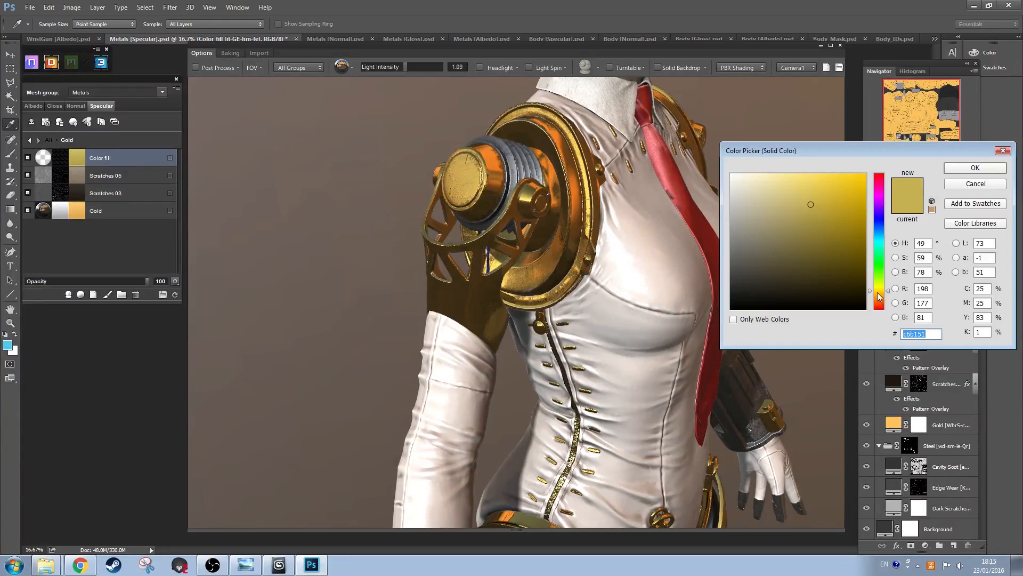
click(878, 293)
click(822, 197)
key(Return)
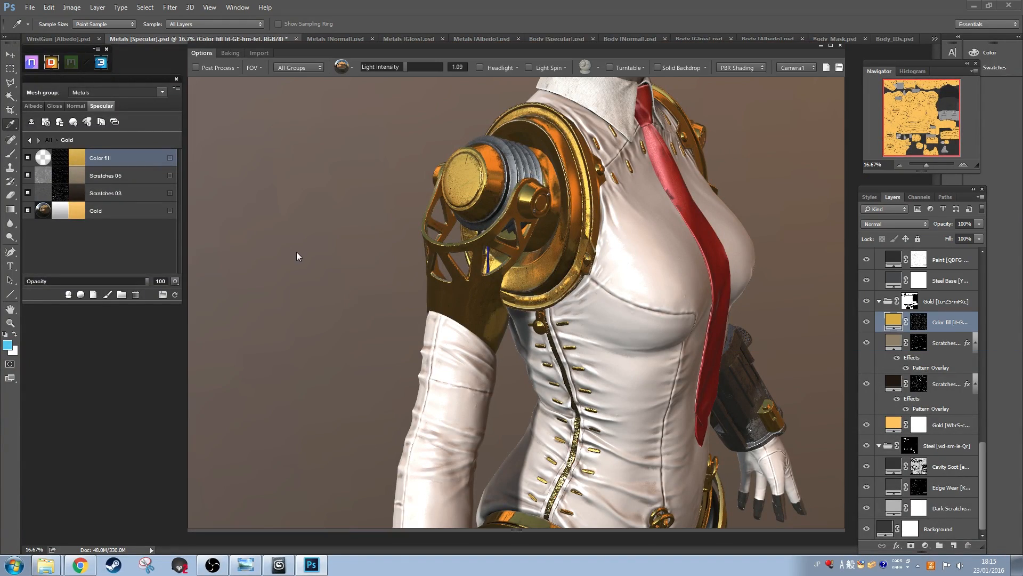
Step: Examine the whole character from the front with post-processing switched on, and switch it off again
drag(315, 226, 712, 257)
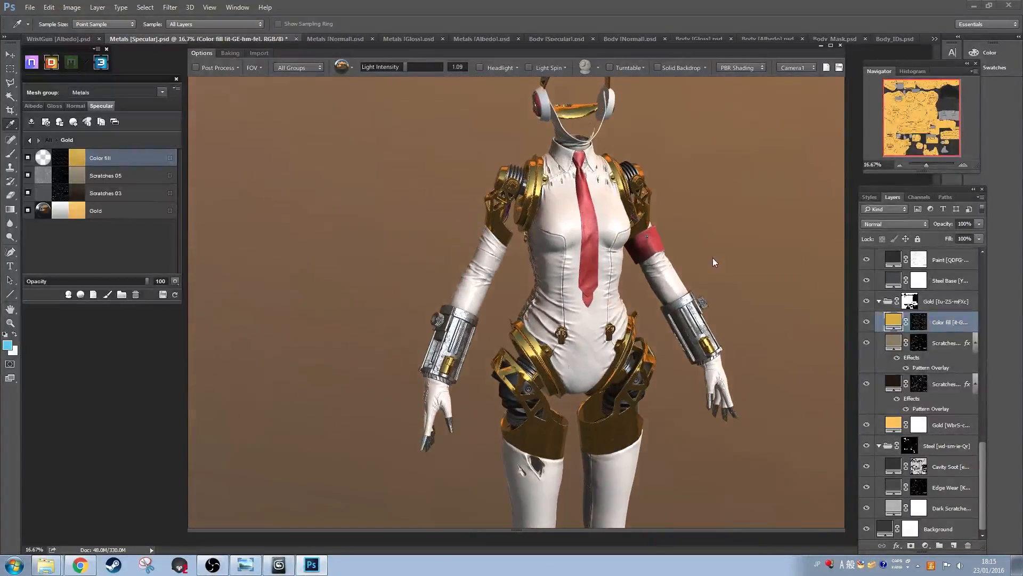
click(206, 68)
drag(620, 239, 702, 239)
drag(688, 298, 673, 255)
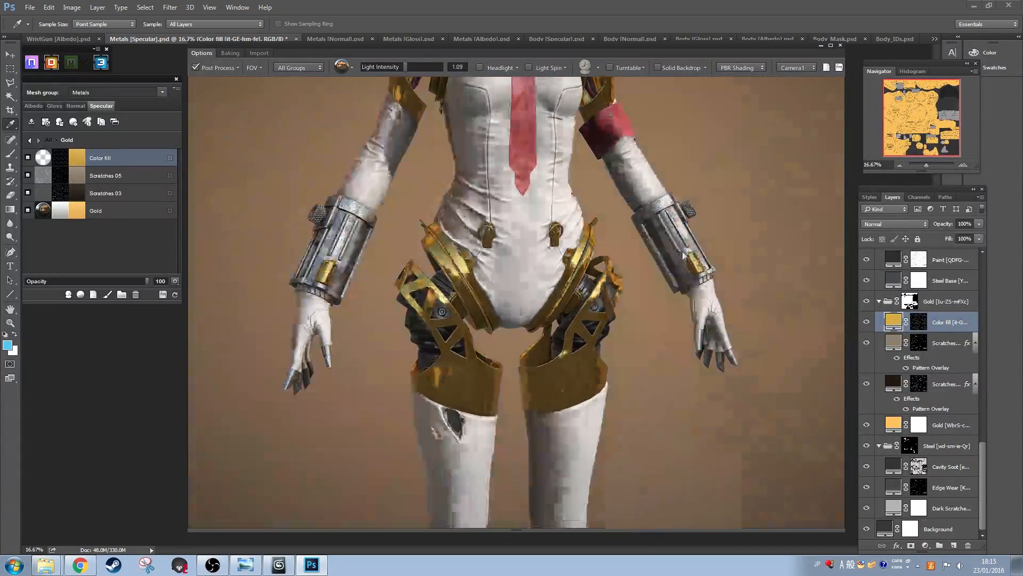
click(210, 66)
drag(246, 309, 294, 203)
Step: Leave the Gold group and select the Steel group in the full layer list
click(30, 140)
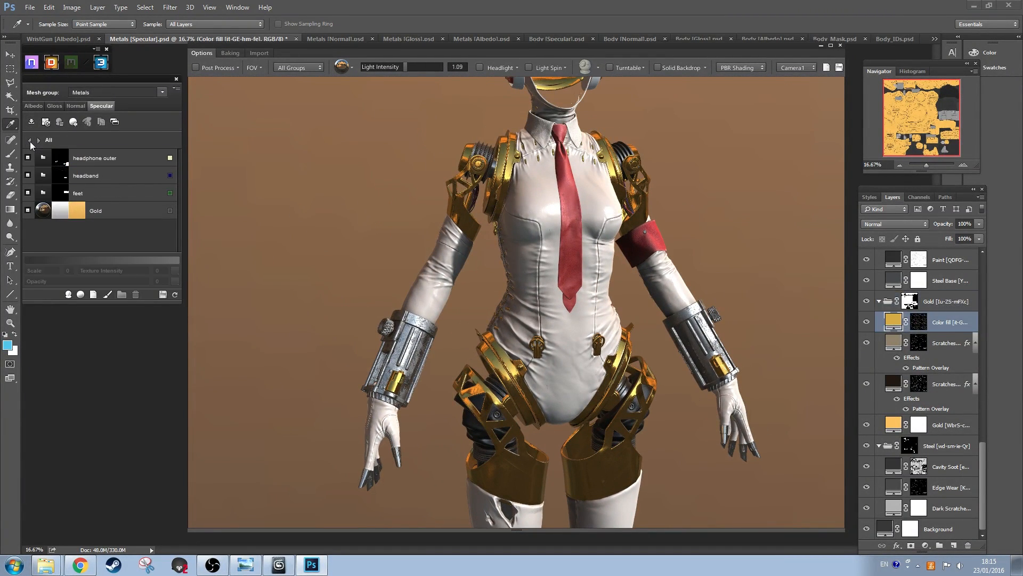
click(128, 230)
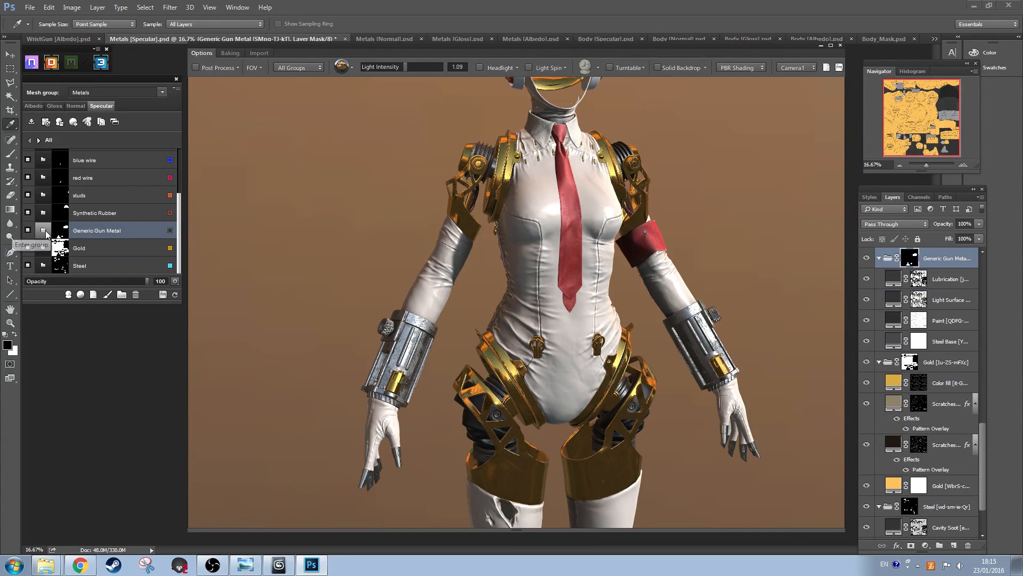
click(97, 265)
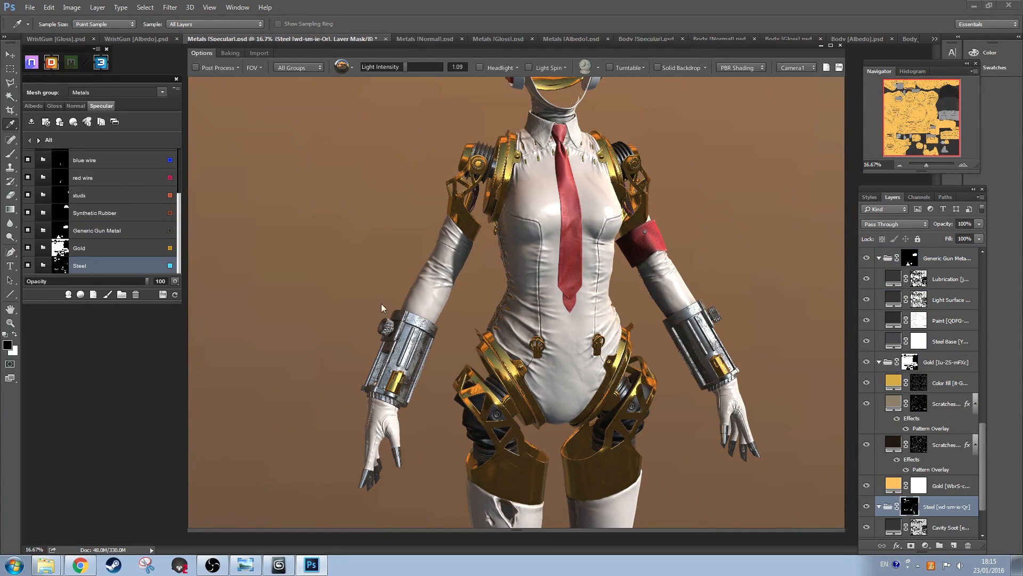
Step: Inspect the gold shoulder joint up close and display only the Body mesh group
drag(502, 301, 462, 394)
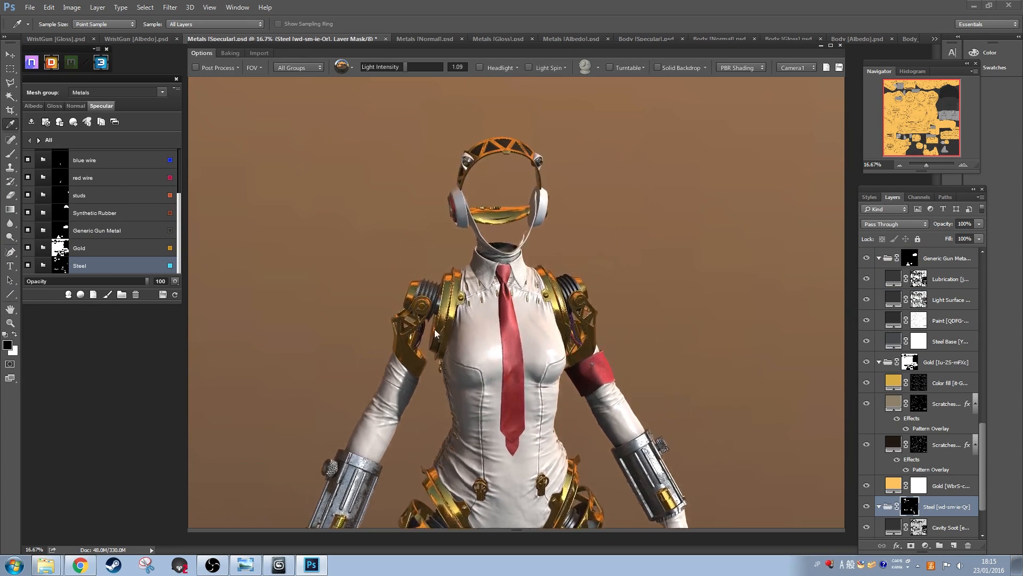
scroll(446, 340, up, 4)
drag(445, 340, 507, 277)
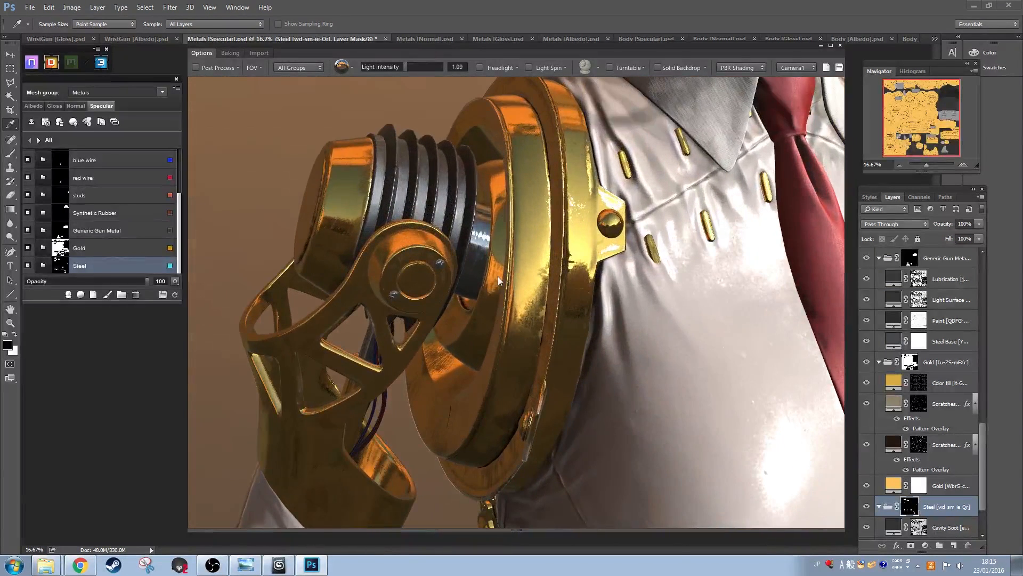
click(301, 68)
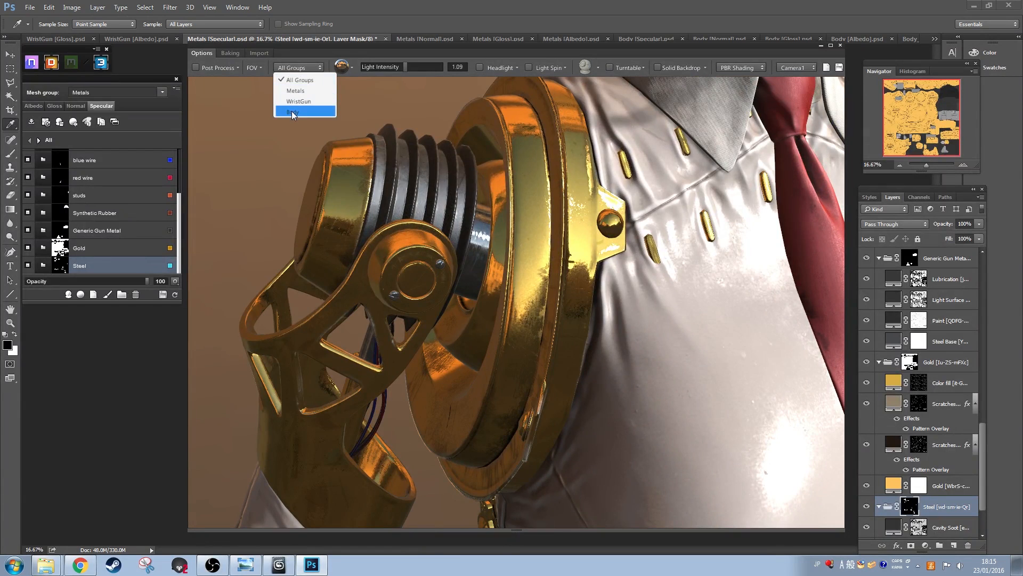
click(292, 111)
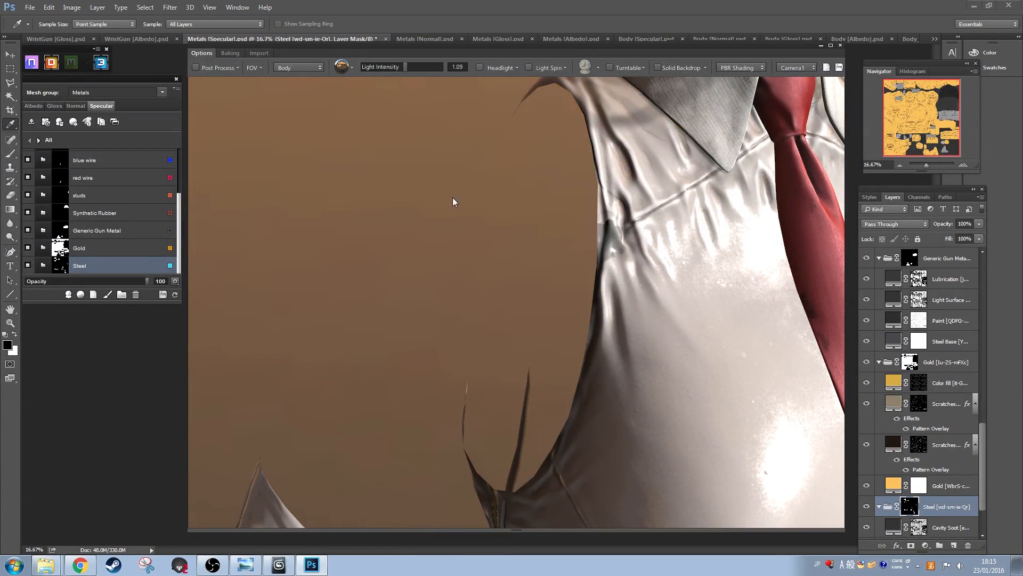
Step: Show the Metals mesh group in the 3D preview and bring the lower metal parts into view
click(293, 67)
click(296, 84)
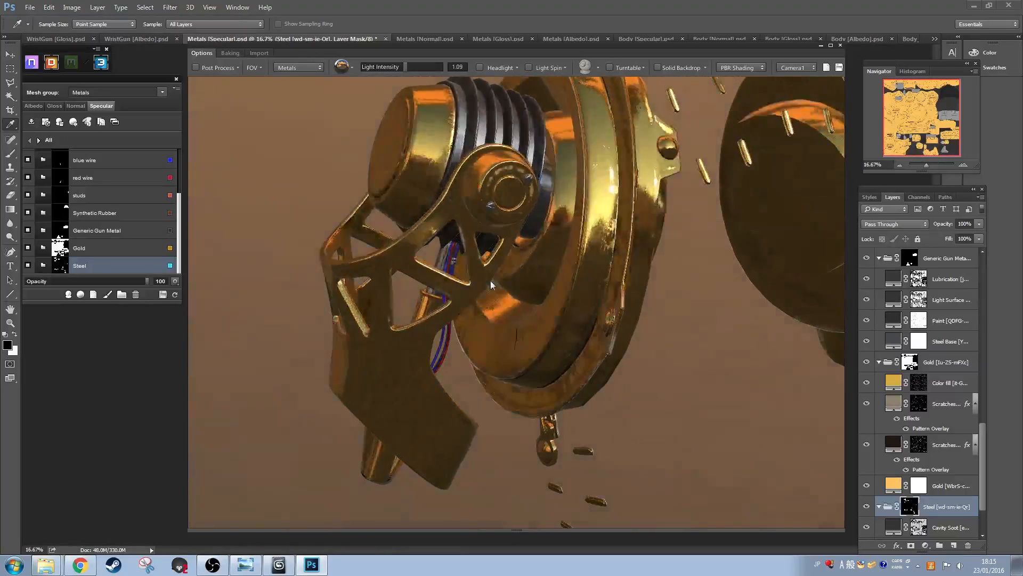
drag(510, 321, 544, 226)
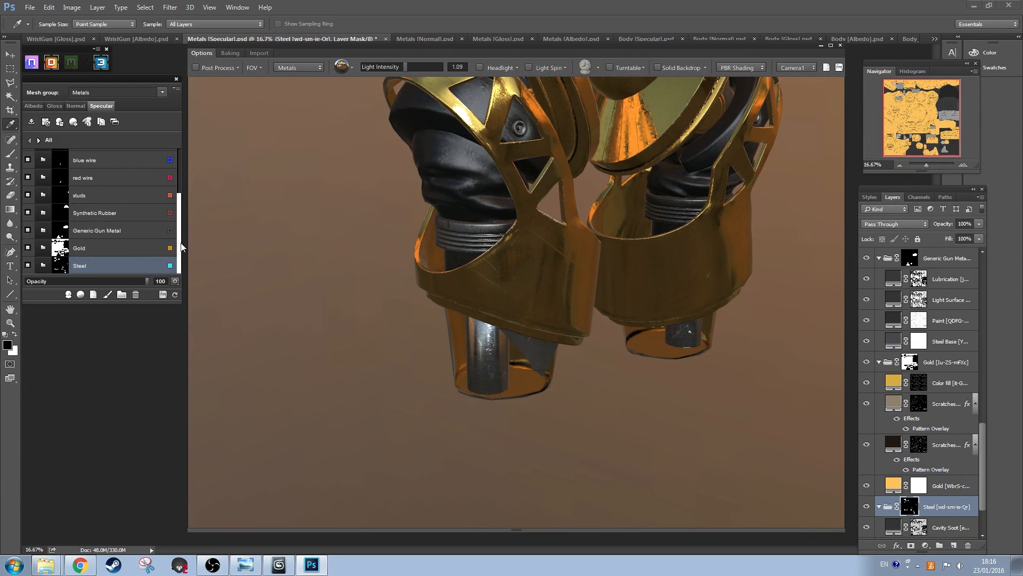
Step: Lighten the albedo colour of the Dark Scratched Metal layer in the Steel group, choosing a slightly bluish dark grey
double_click(128, 262)
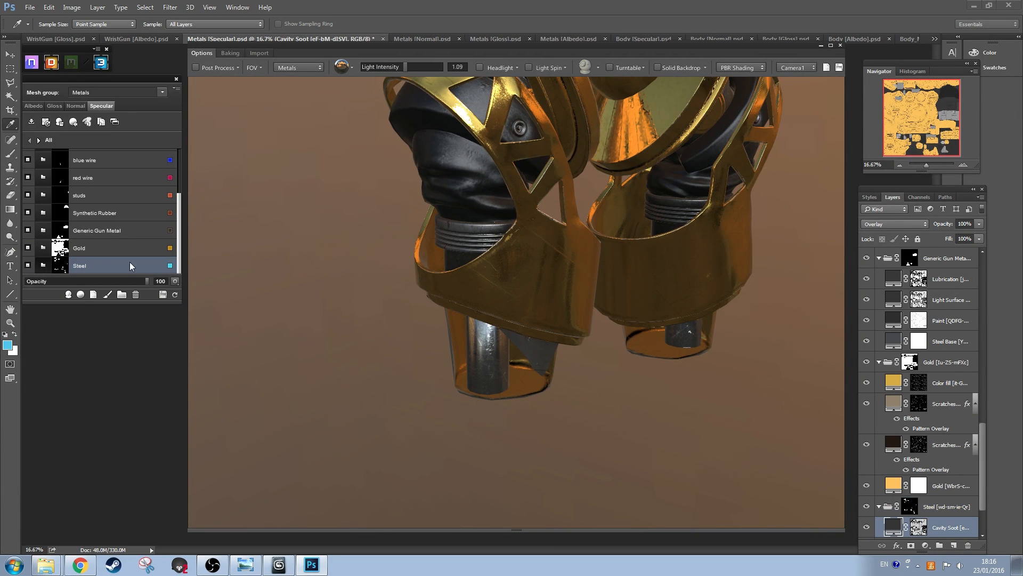
click(33, 106)
click(80, 194)
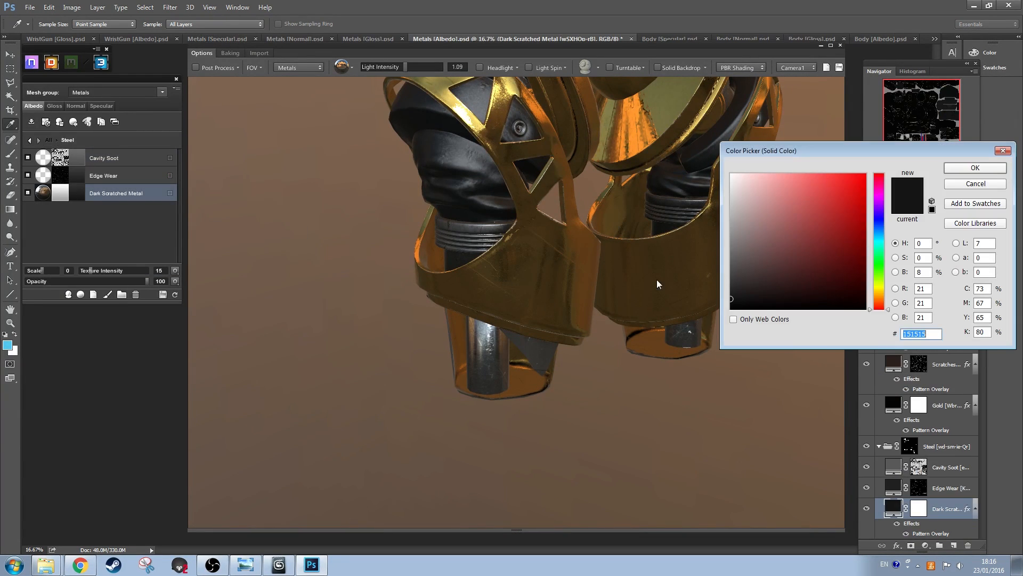
click(879, 226)
drag(736, 293, 735, 288)
click(962, 168)
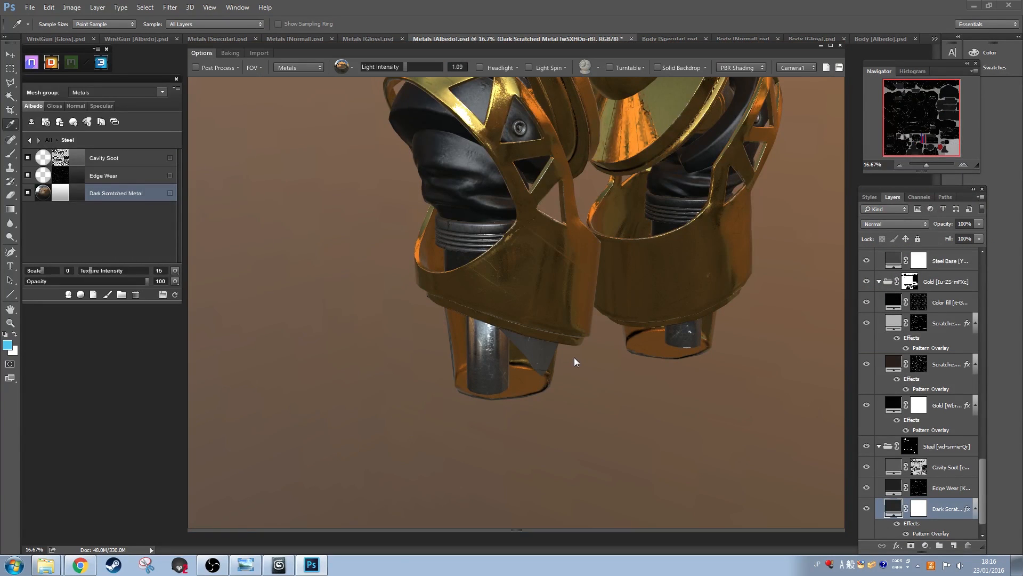
Step: Leave the Steel group, open the Generic Gun Metal group's albedo layers and select Steel Base
drag(578, 351, 545, 247)
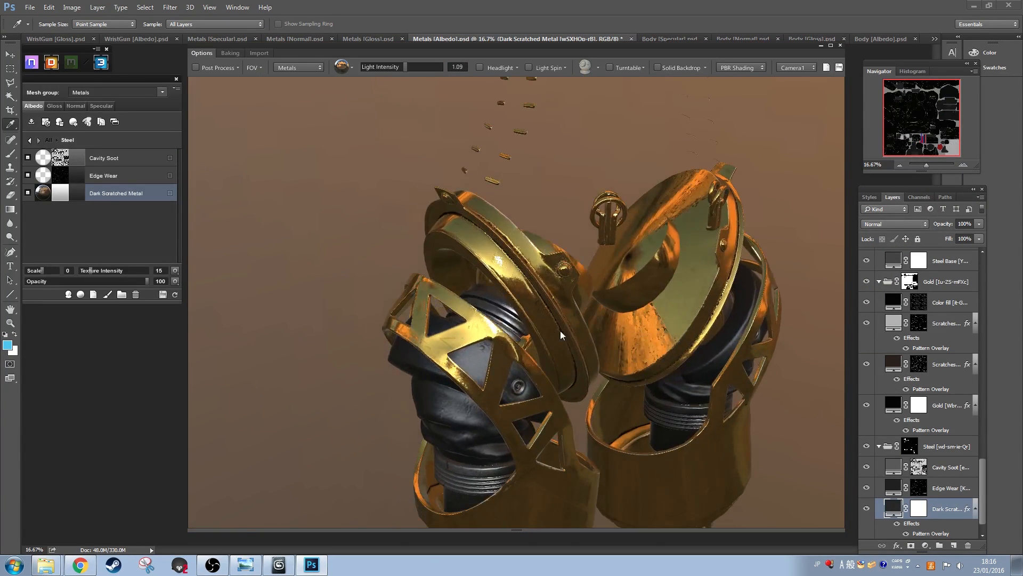
drag(561, 330, 539, 291)
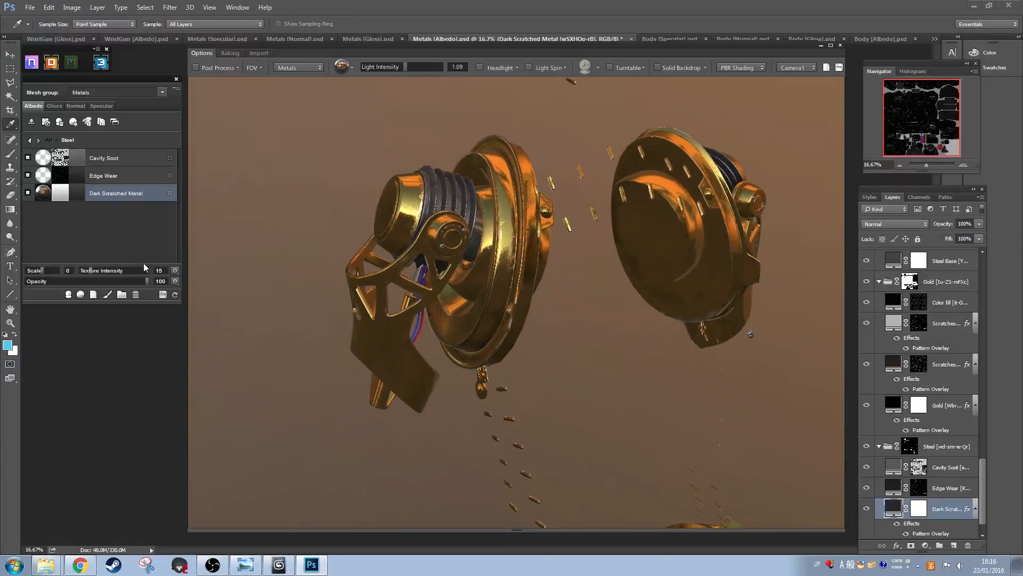
click(30, 139)
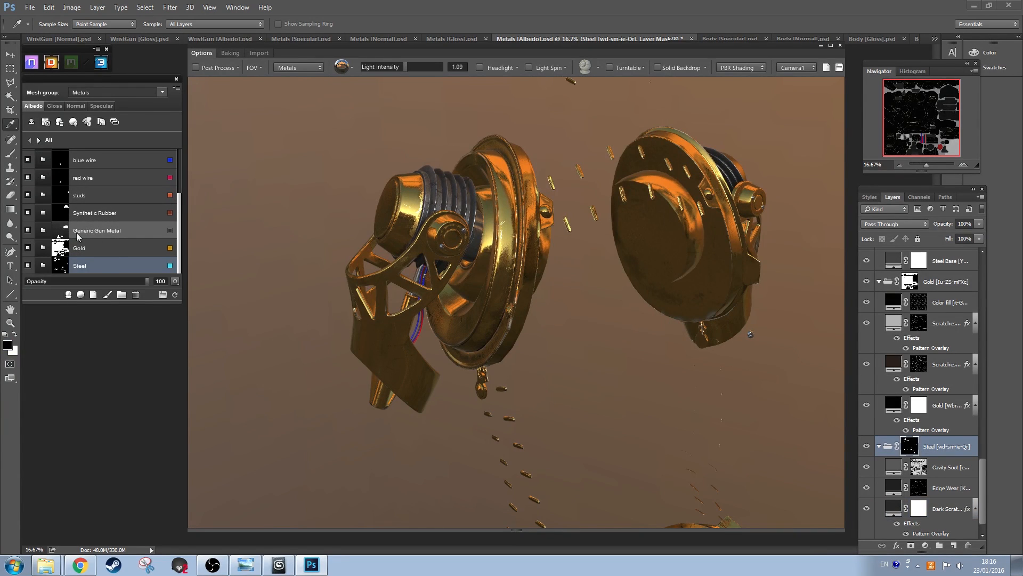
click(141, 233)
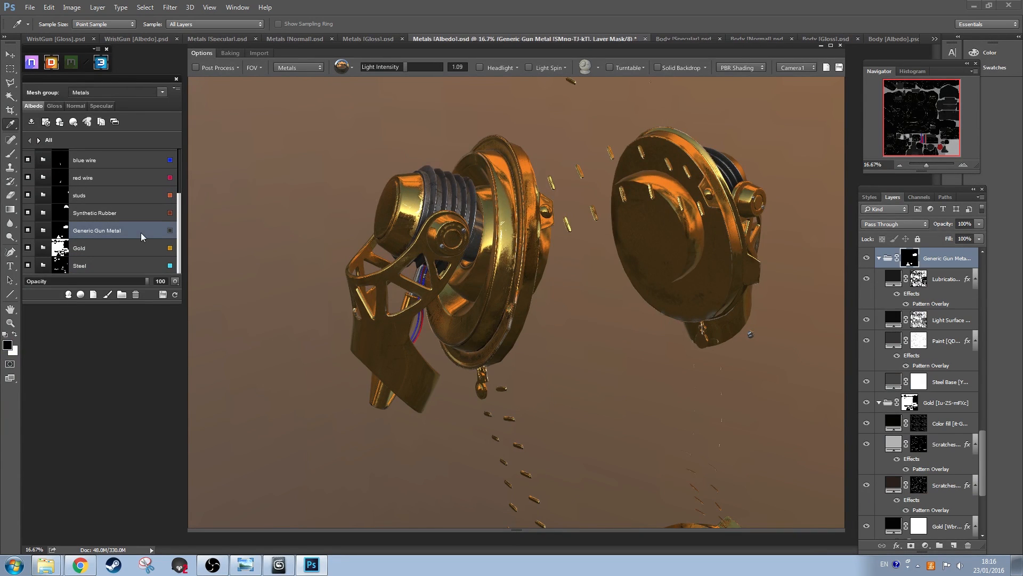
double_click(114, 231)
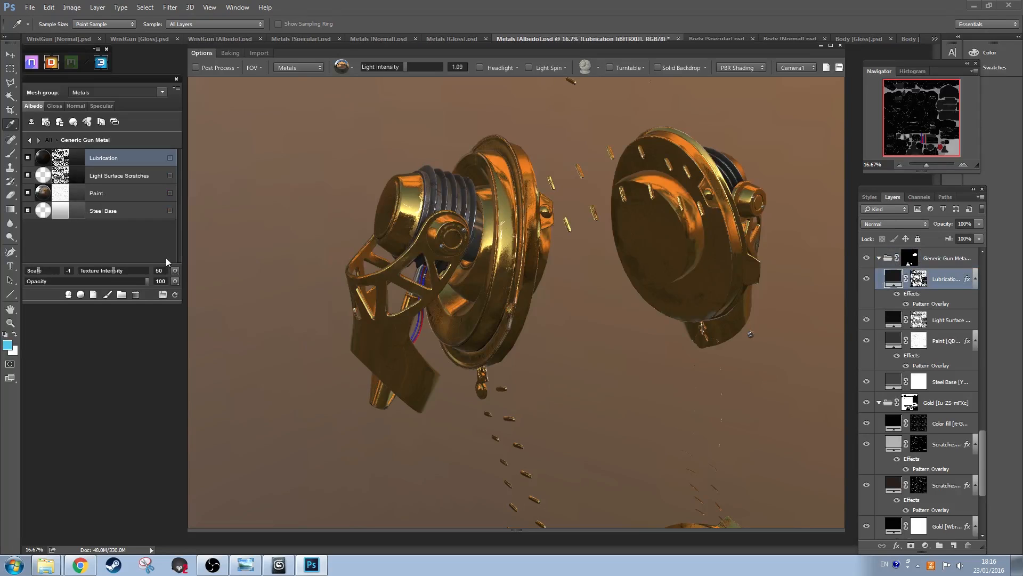
click(126, 213)
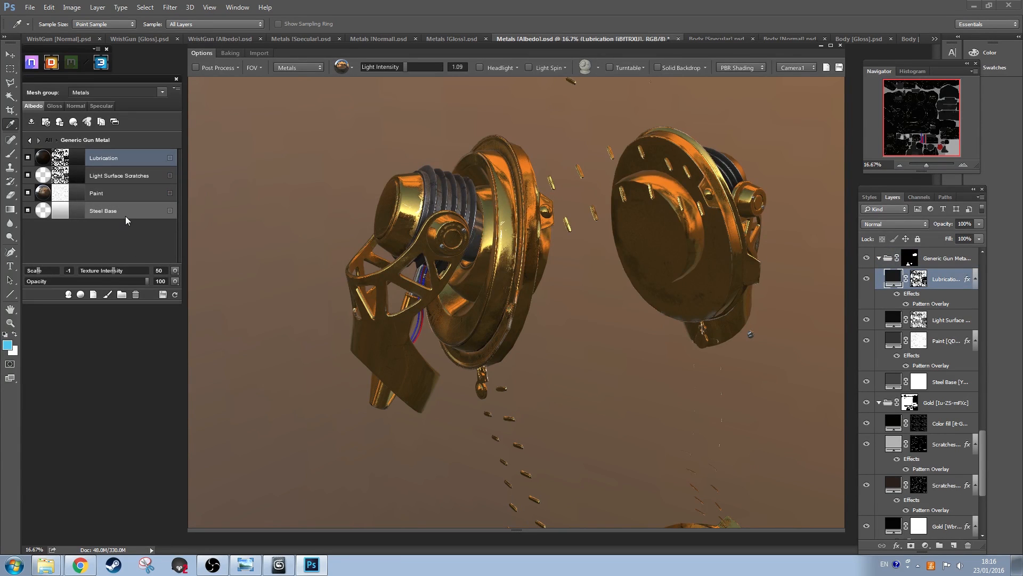
Step: Review the Generic Gun Metal layers on the ribbed part and set the Lubrication layer's texture scale to -2
scroll(446, 306, up, 3)
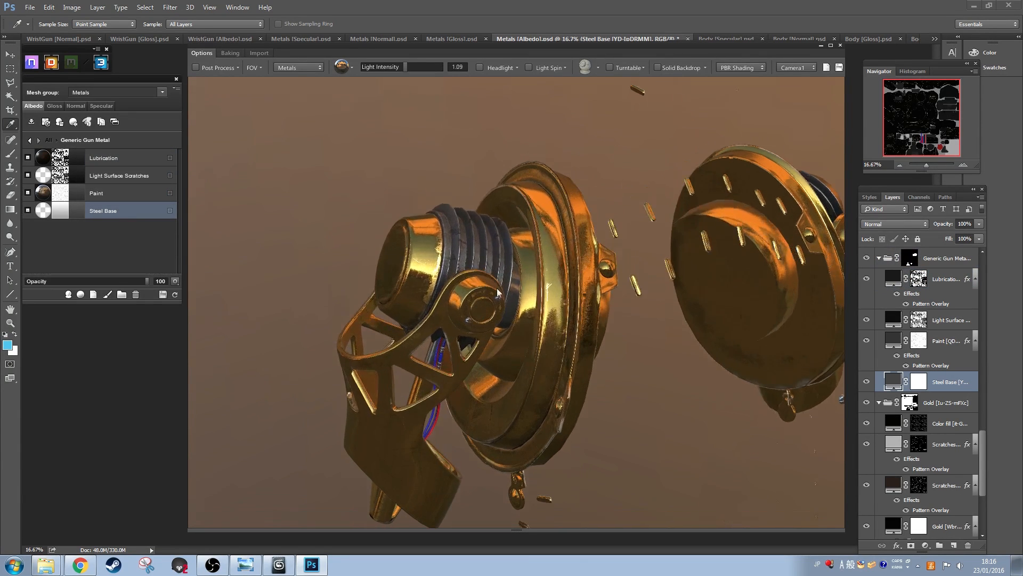
drag(478, 290, 528, 373)
click(66, 213)
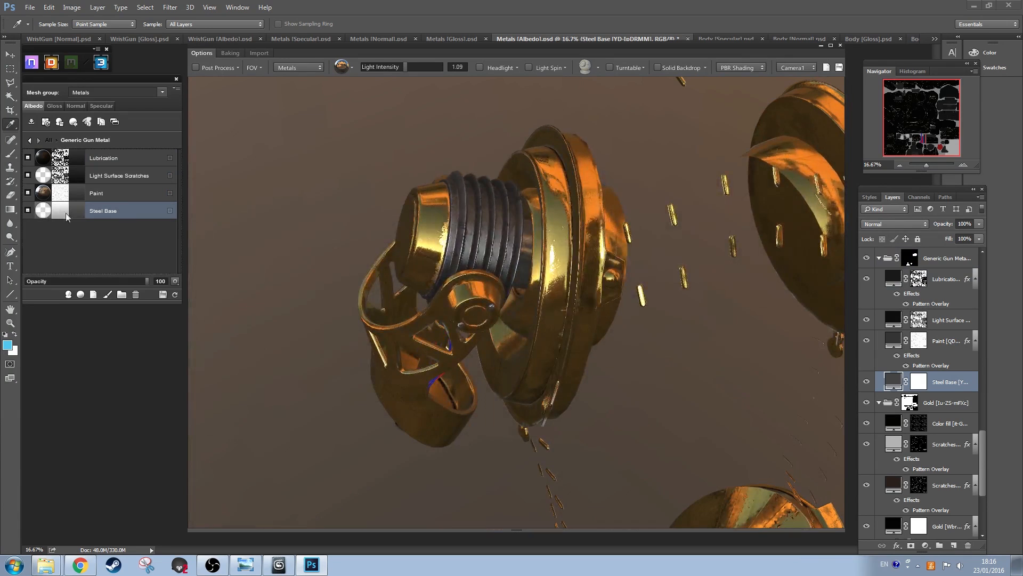
click(117, 197)
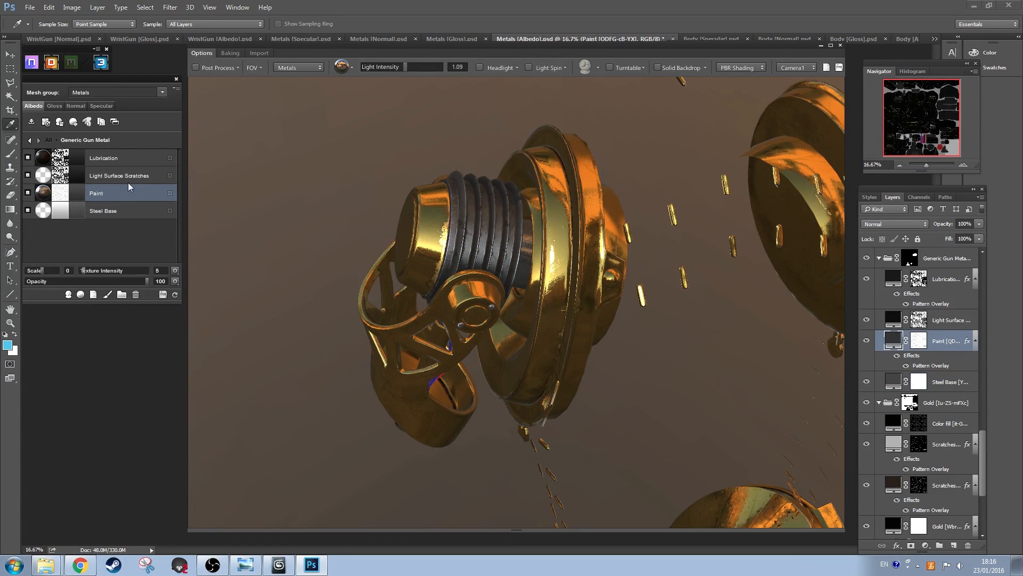
click(133, 176)
click(129, 161)
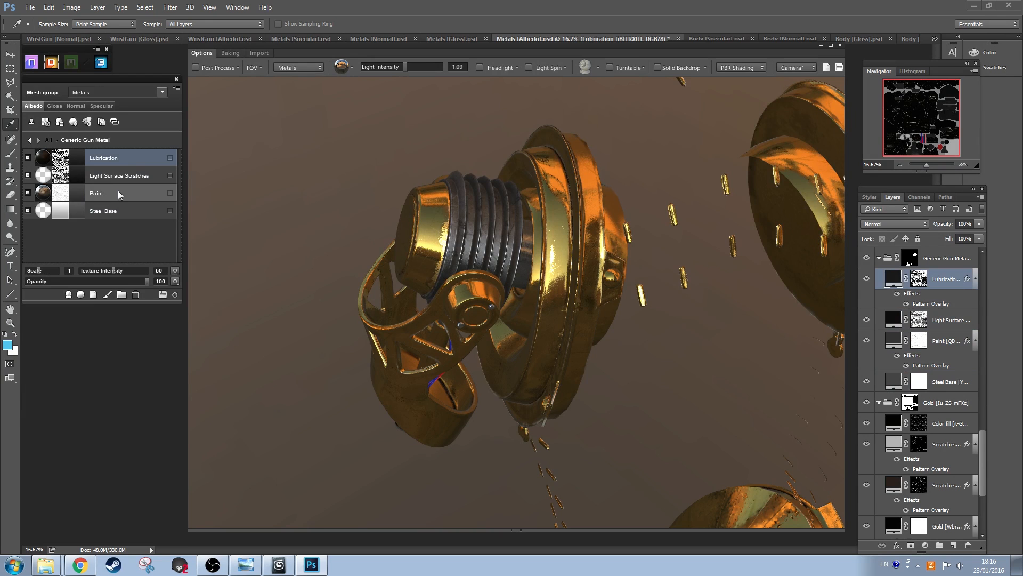
click(34, 270)
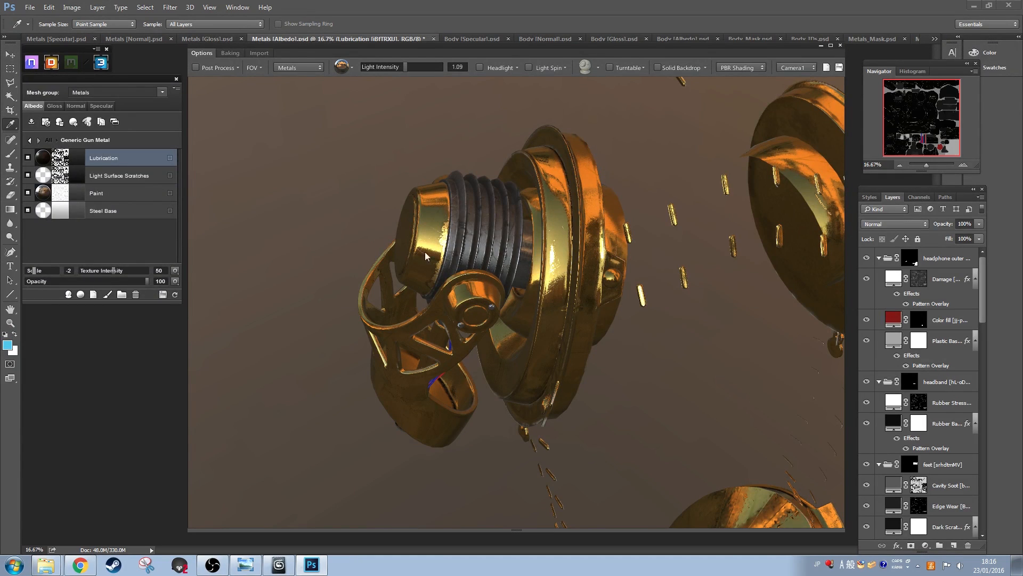
Step: Reduce the Light Surface Scratches layer's albedo opacity to 48 and check the ribbed part
drag(489, 272, 505, 253)
click(138, 176)
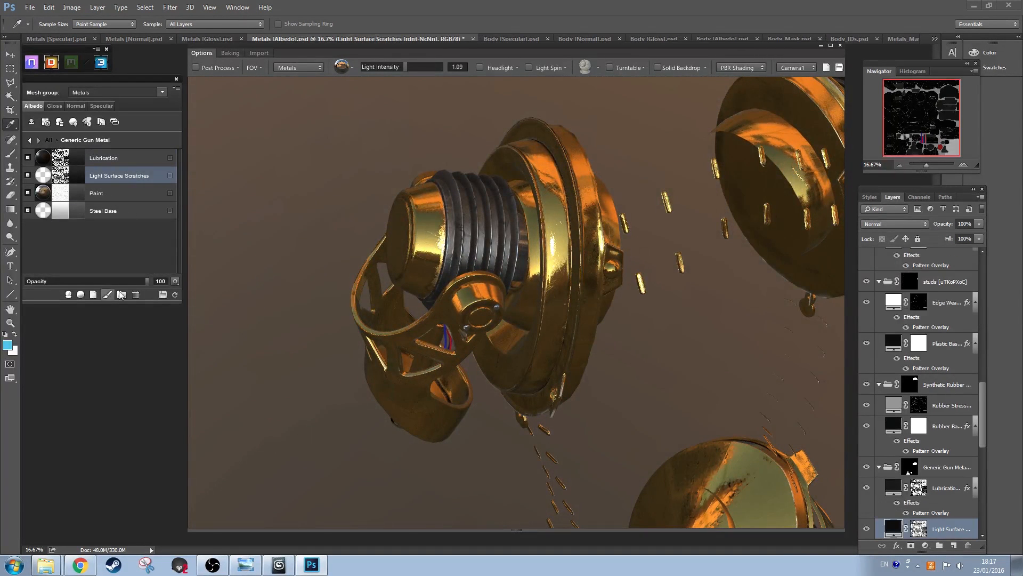
drag(147, 280, 84, 281)
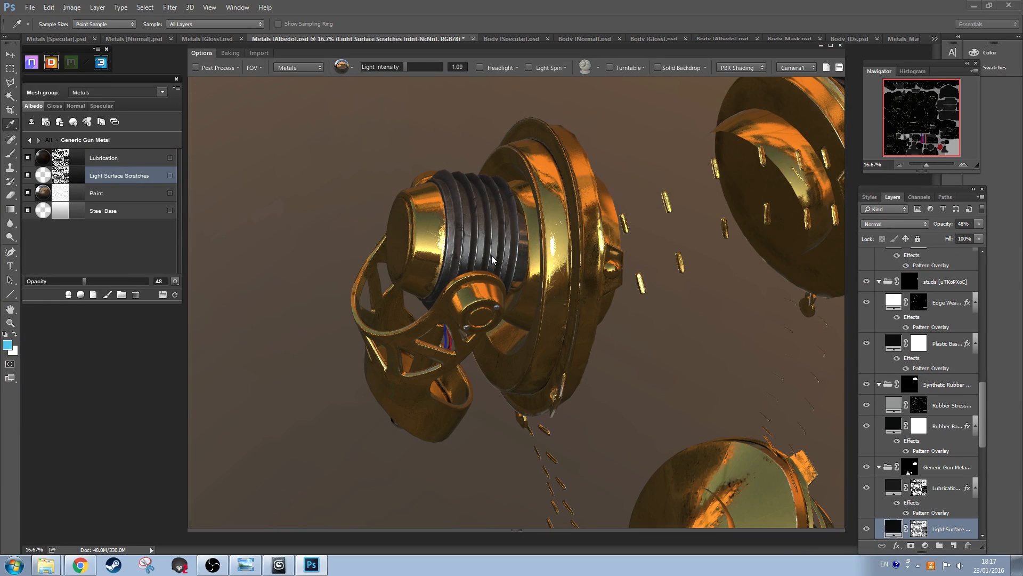
drag(519, 269, 411, 268)
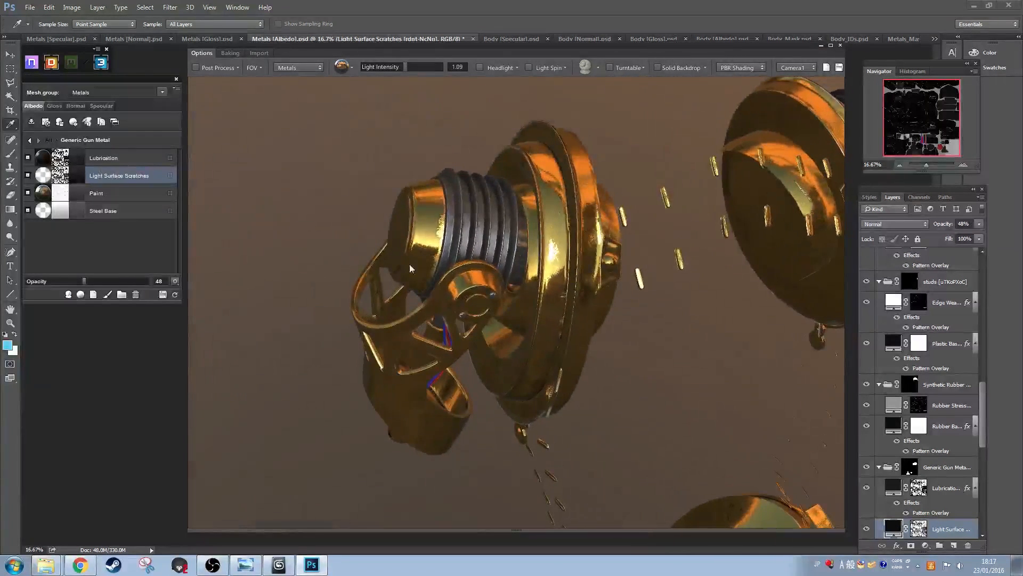
Step: Add a grey colour fill layer above Lubrication in the Generic Gun Metal group
click(124, 198)
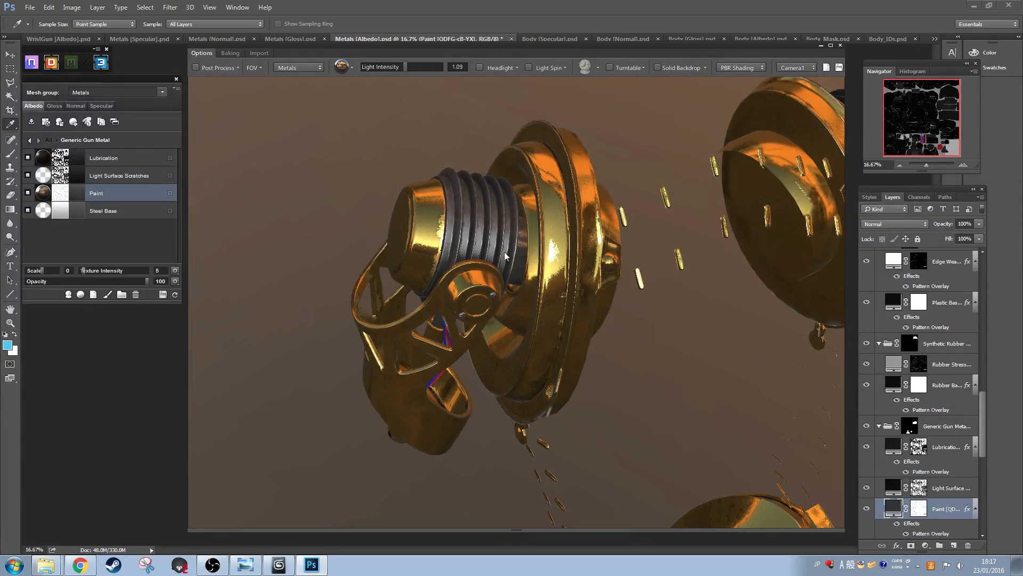
drag(505, 256, 487, 235)
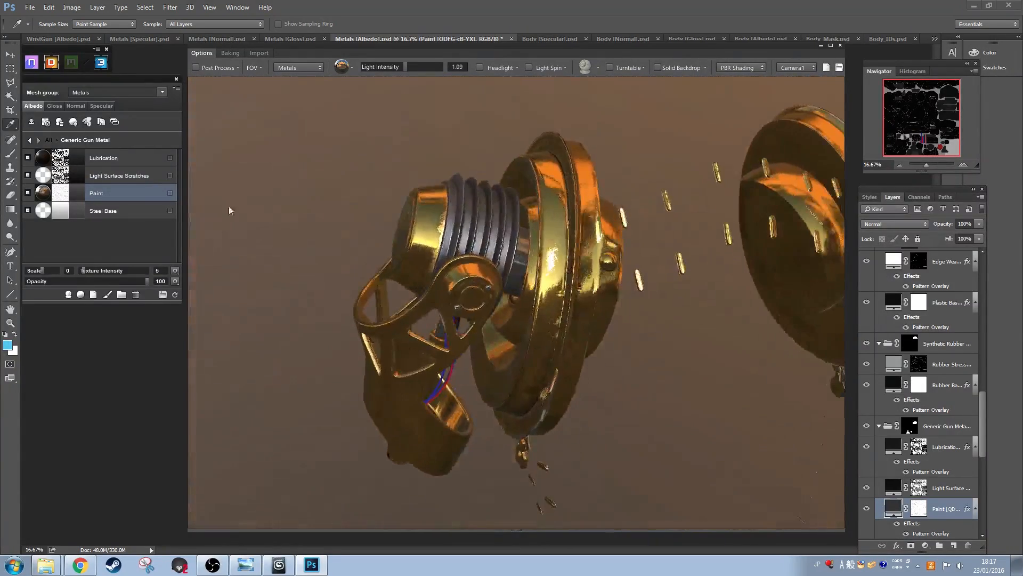
click(139, 176)
click(140, 158)
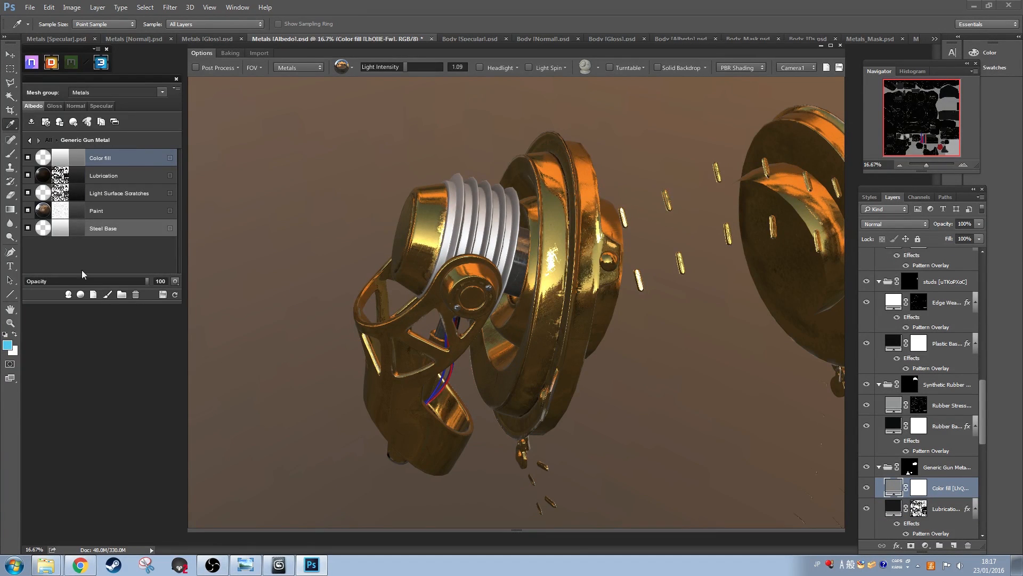
Step: Create a dynamic mask for the colour fill in full shaded mode using the Light Edge Scratches preset
click(80, 295)
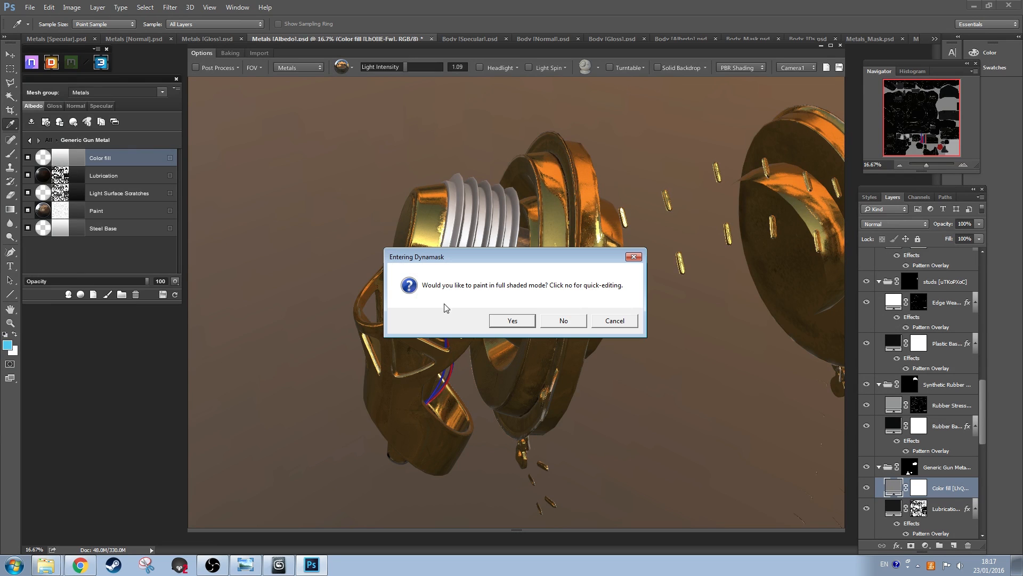
click(493, 321)
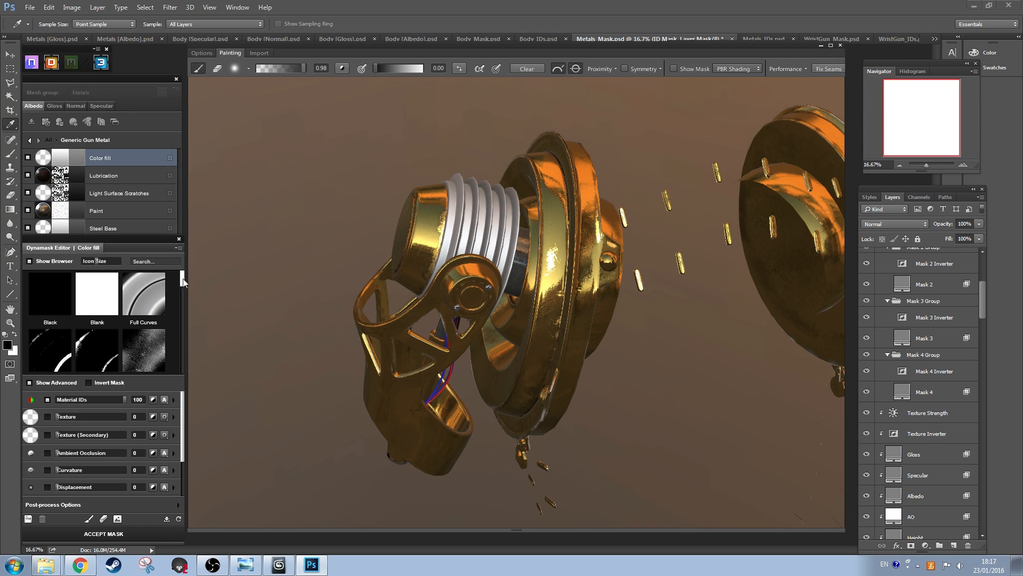
drag(183, 281, 182, 326)
click(58, 315)
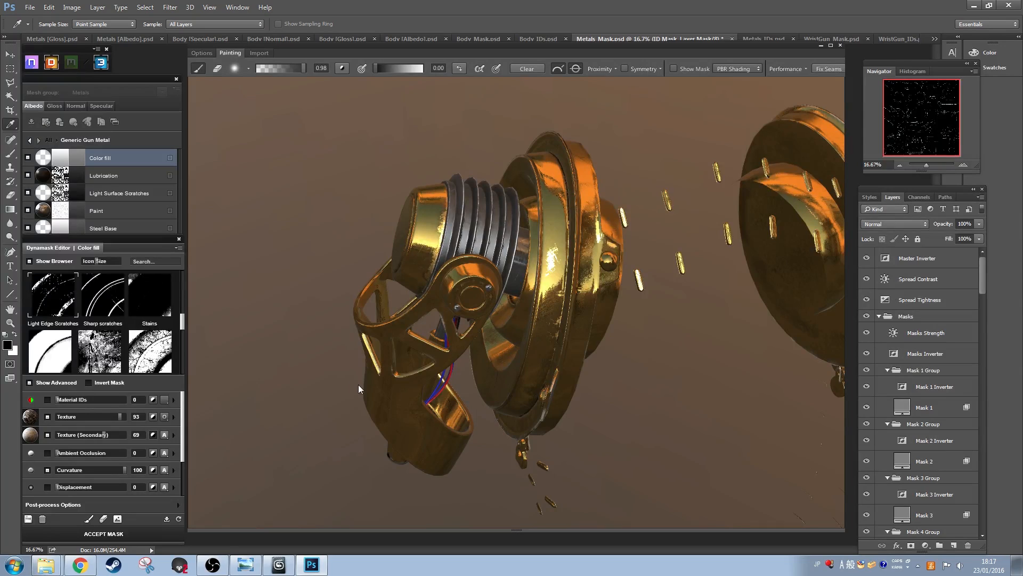
Step: Check the mask on the model and set Medium to 100 in the mask's Curvature settings
click(677, 70)
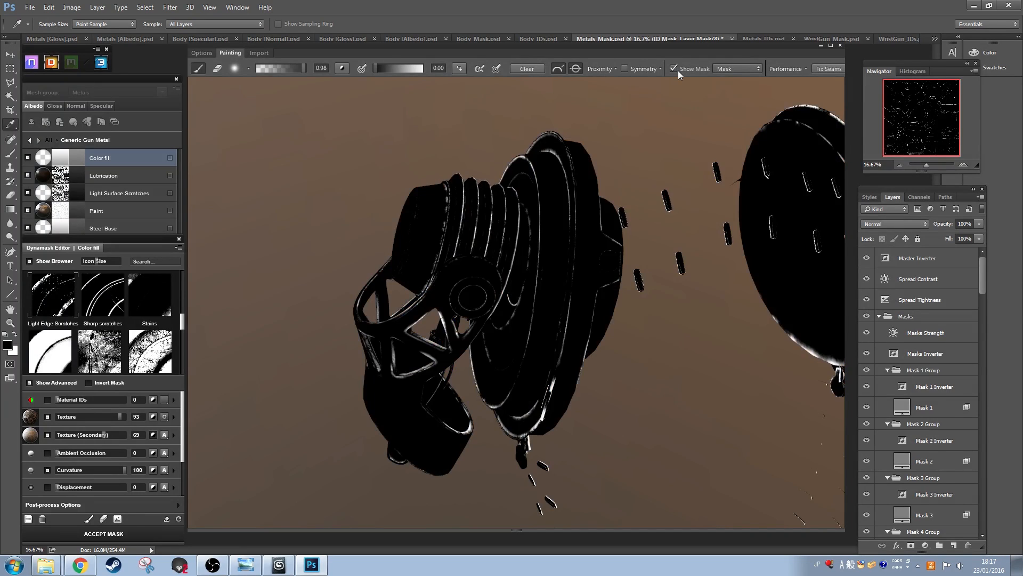
click(678, 70)
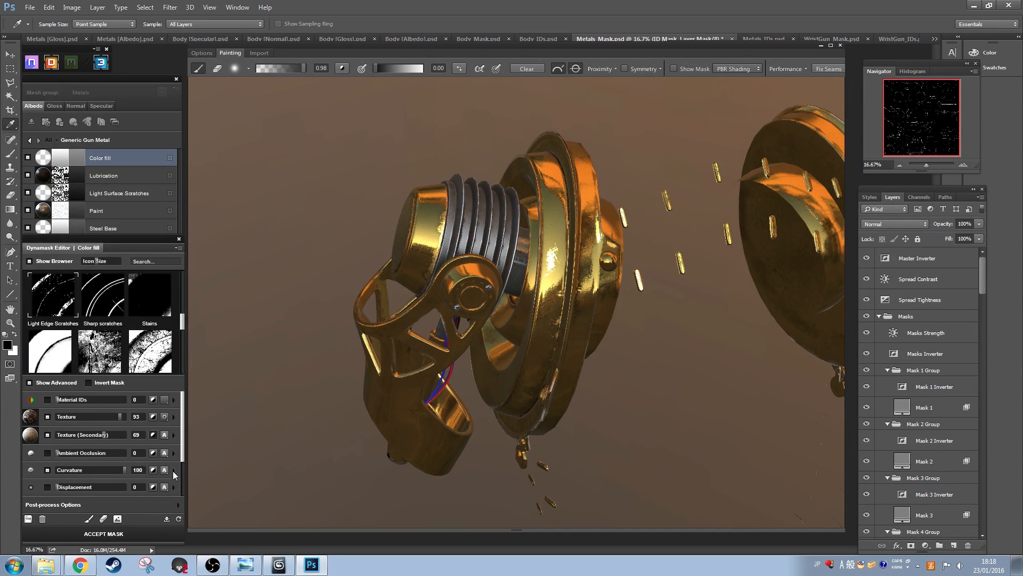
click(172, 470)
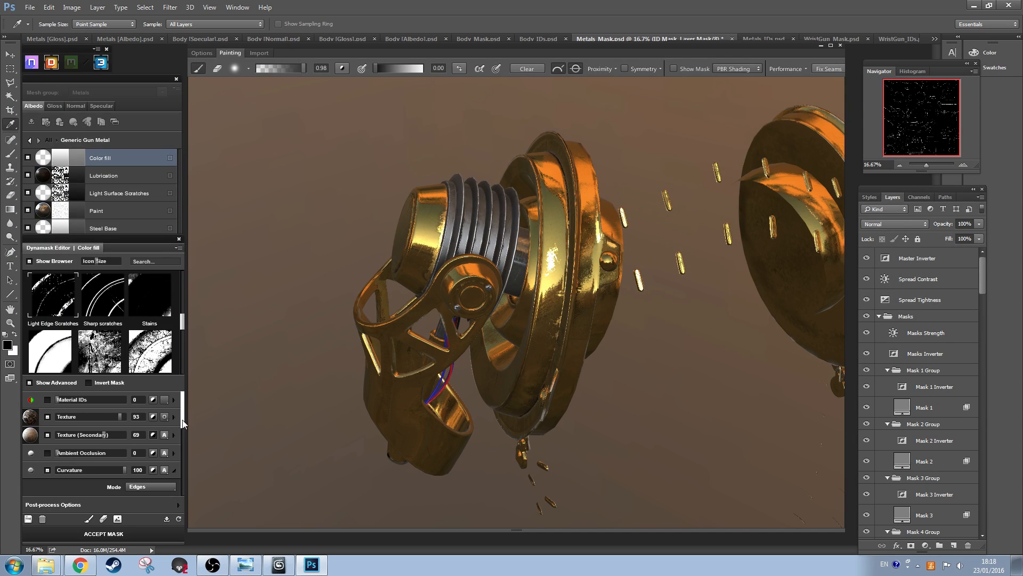
scroll(172, 432, down, 3)
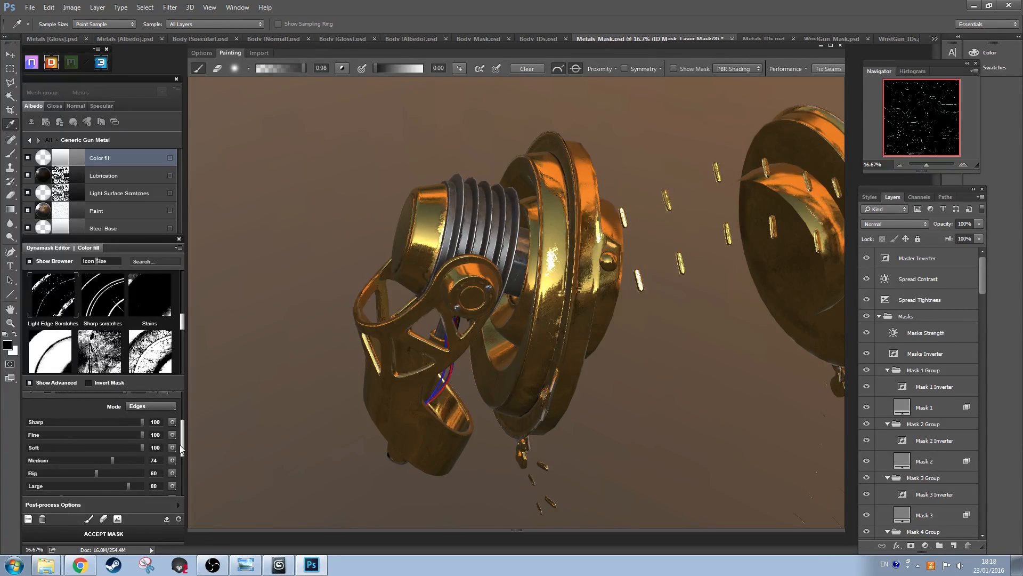
scroll(114, 441, down, 2)
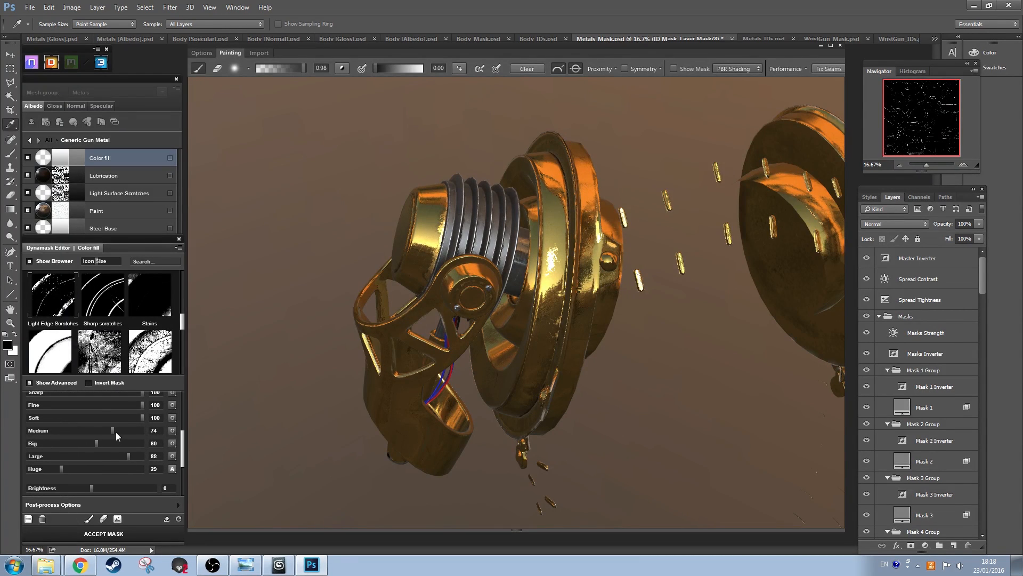
click(142, 430)
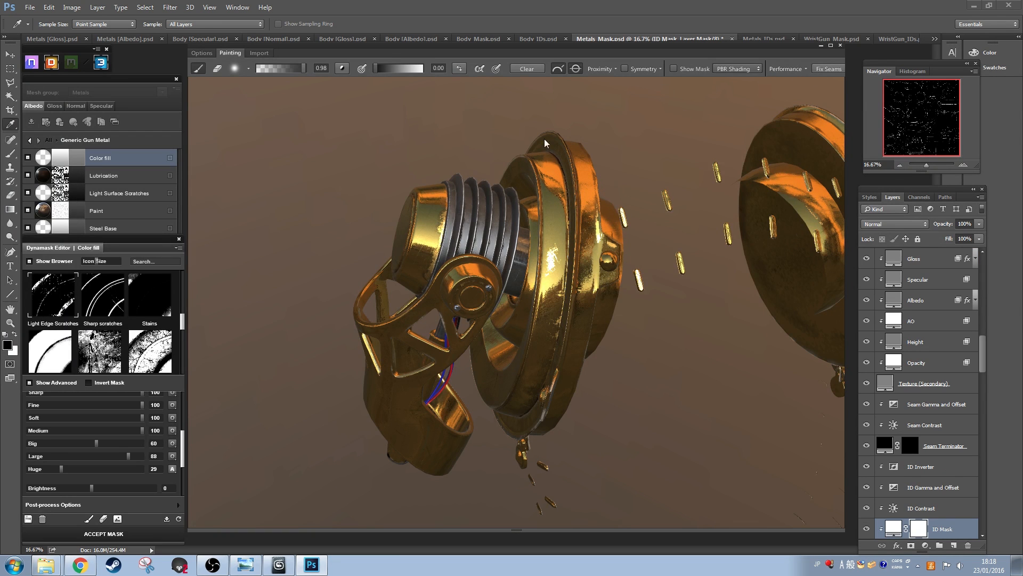
Step: Set the curvature's Big value to 58 and Brightness to 7, comparing the mask with the shaded model
drag(414, 500, 568, 357)
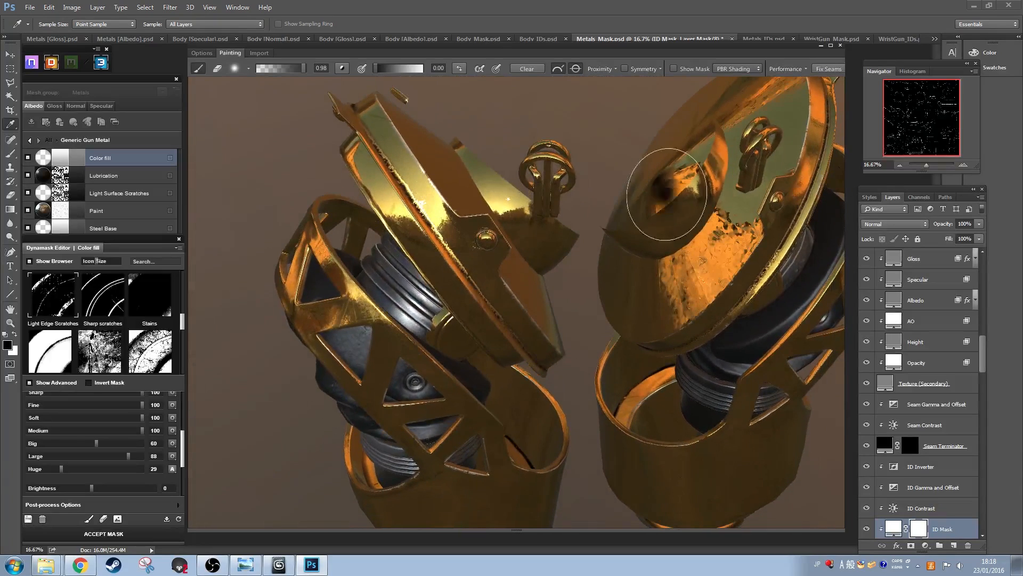
click(675, 69)
click(675, 69)
click(677, 70)
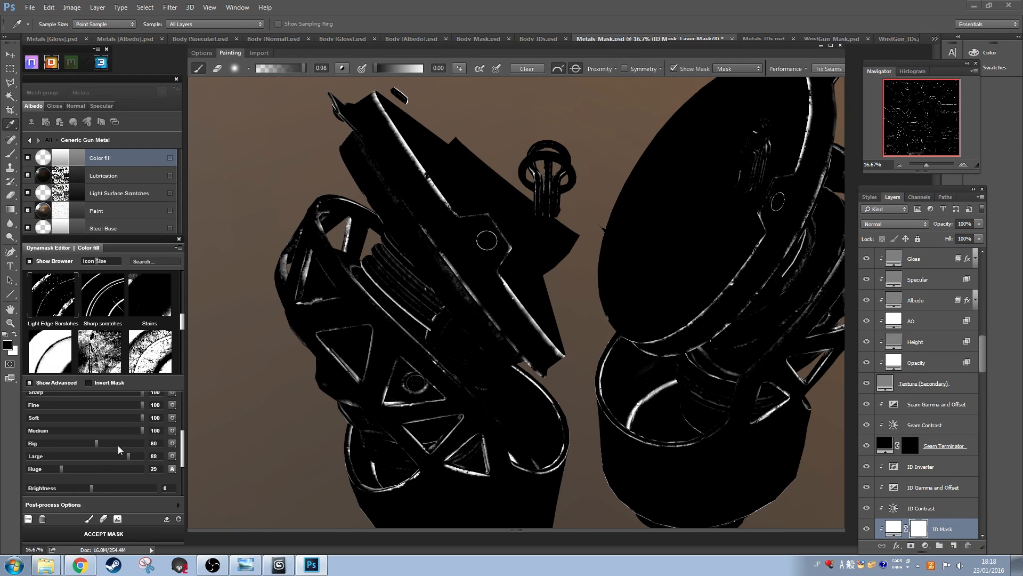
drag(118, 449, 93, 459)
scroll(68, 450, down, 3)
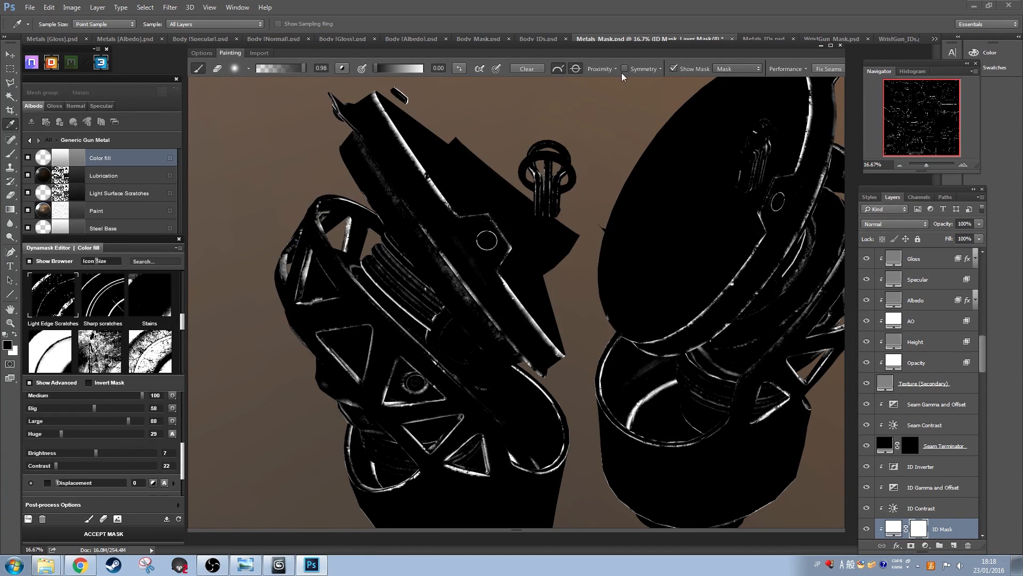
click(674, 69)
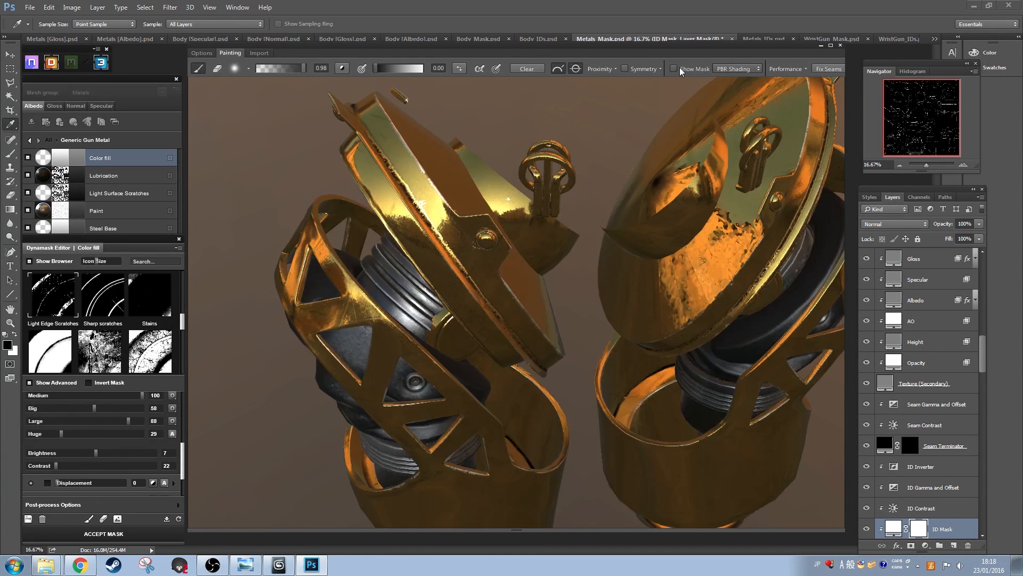
Step: Accept the colour fill's dynamic mask and select the Rubber Base layer in the Synthetic Rubber group
click(99, 535)
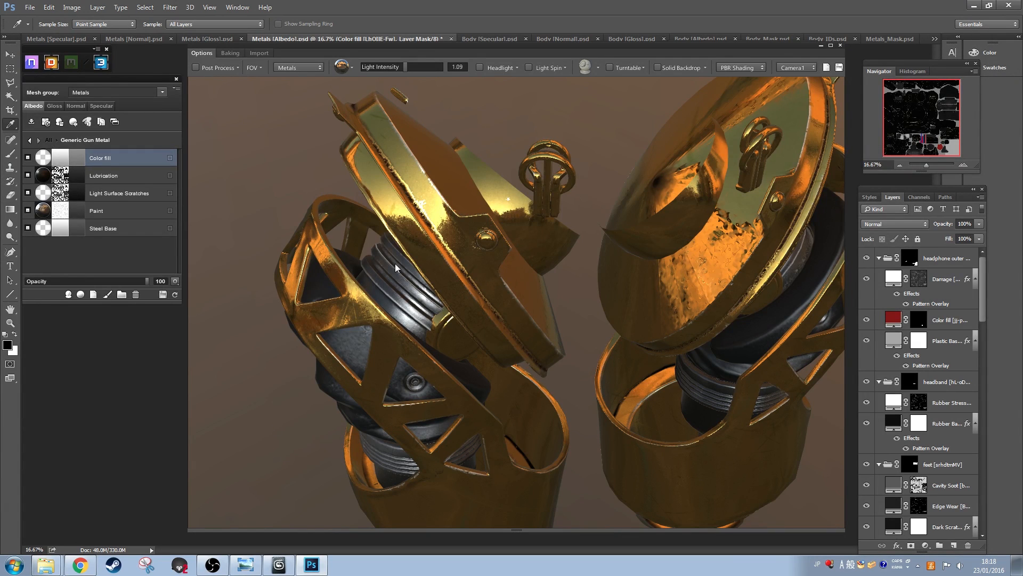
click(30, 141)
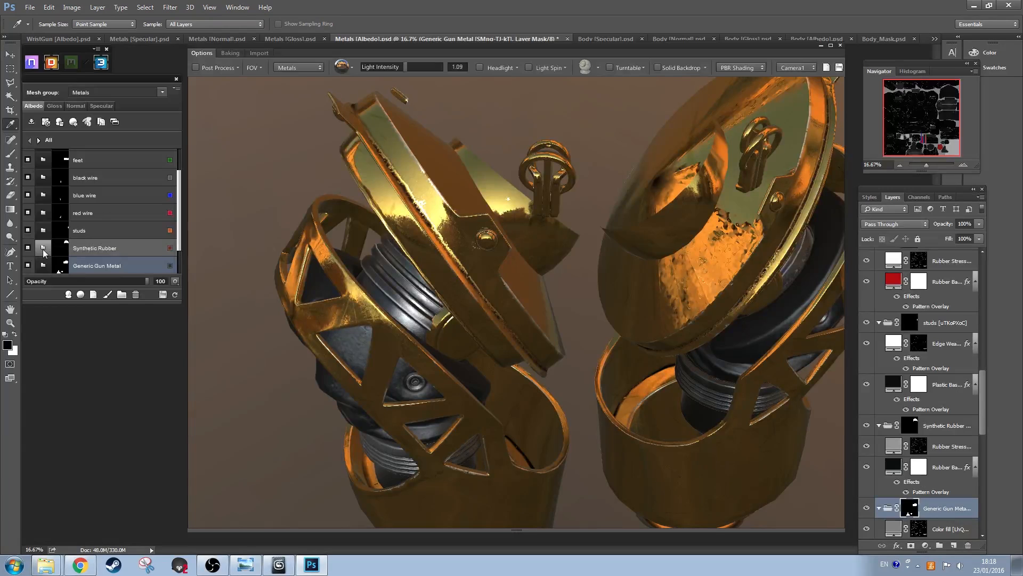
click(43, 248)
double_click(121, 244)
click(131, 182)
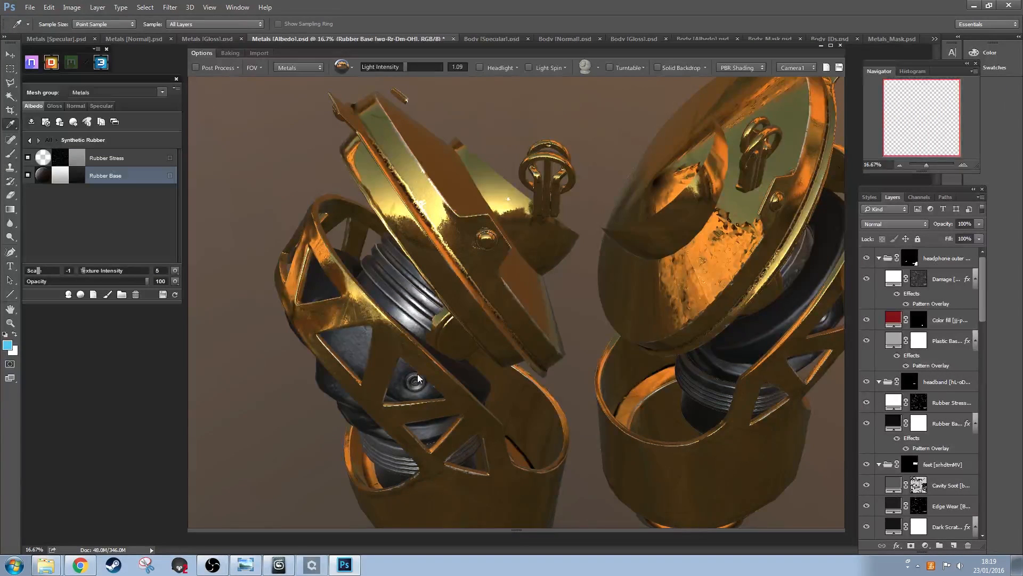
Step: Set the Rubber Base layer's albedo texture intensity to 11, judging the rubber folds on the model
mouse_move(473, 369)
mouse_down()
mouse_move(521, 315)
mouse_move(461, 353)
mouse_up()
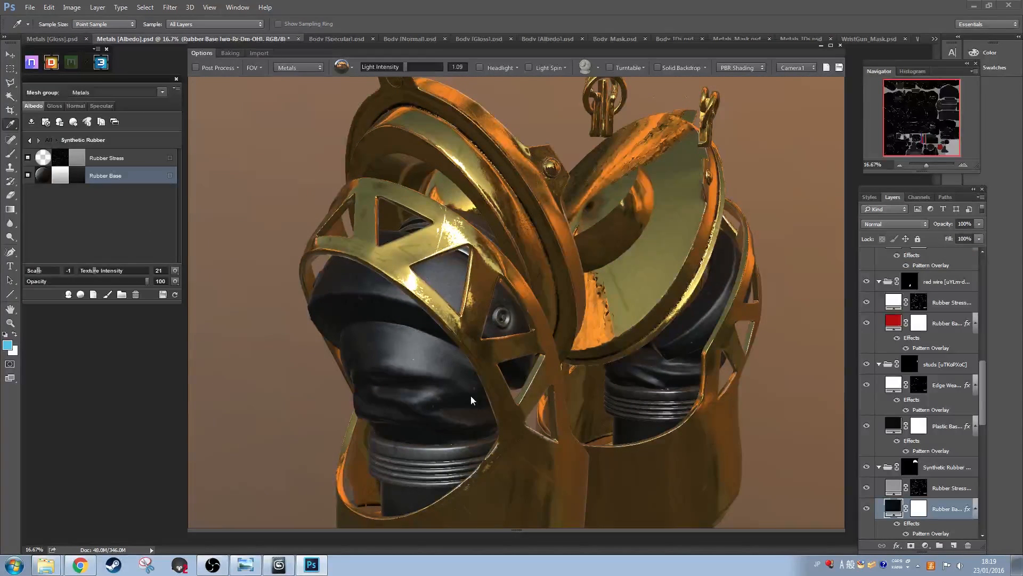
drag(472, 367, 438, 362)
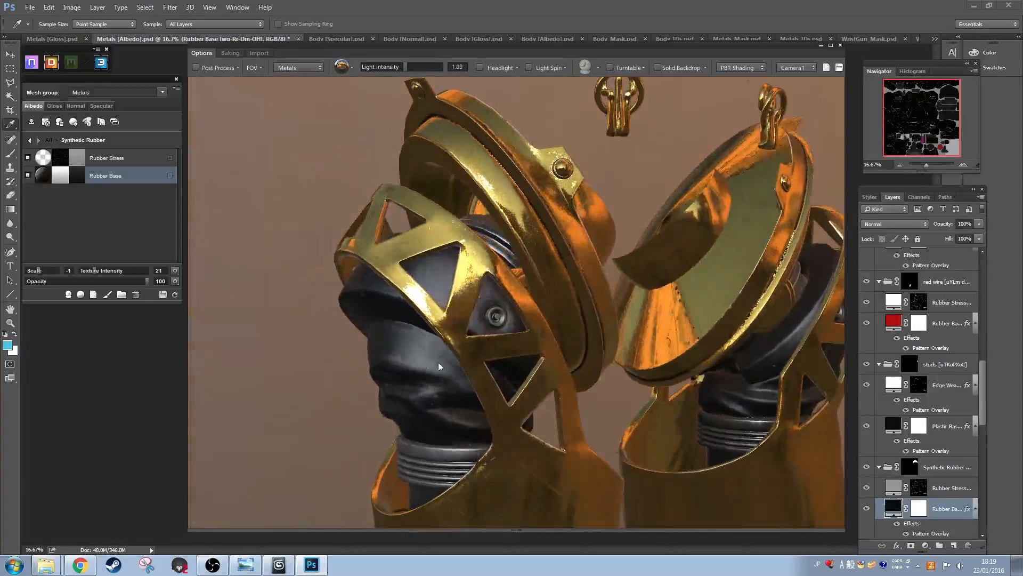
drag(95, 273, 89, 273)
drag(452, 372, 474, 313)
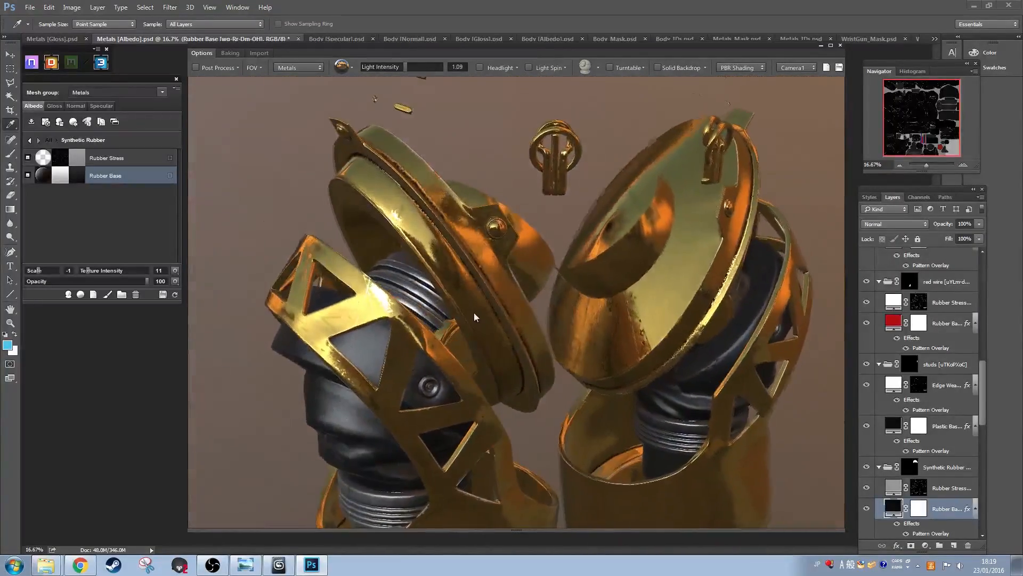
Step: Set the scale of the Gold base layer in the Gold group to -2, comparing it with -1 on the model
click(30, 139)
scroll(128, 240, down, 3)
double_click(148, 243)
click(136, 212)
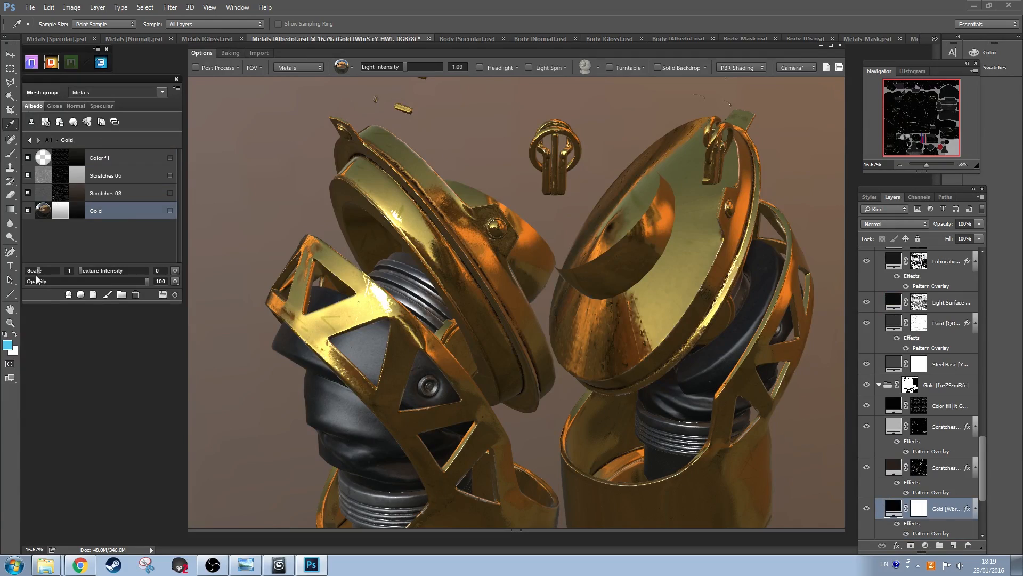
click(34, 273)
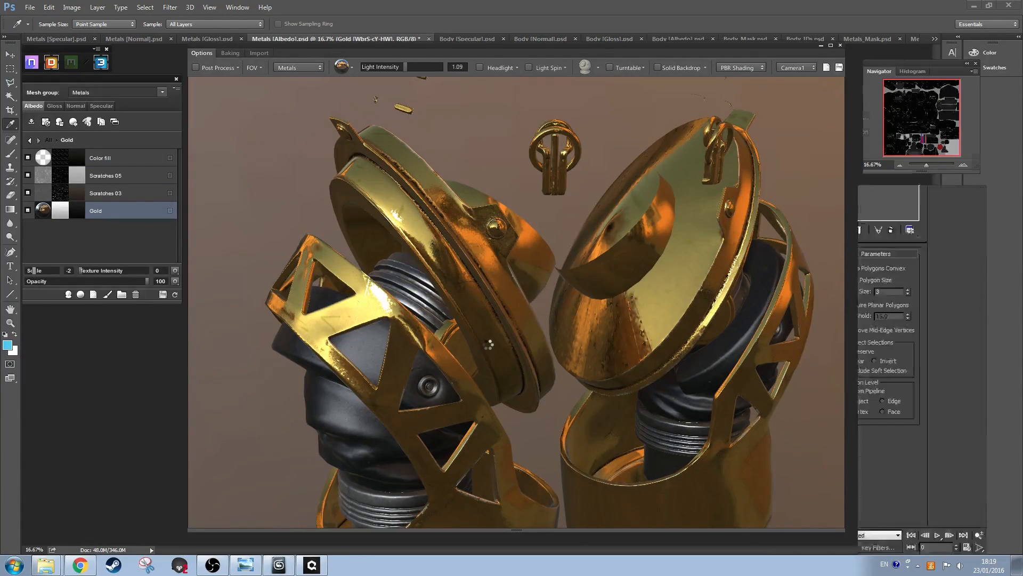
drag(407, 379, 402, 309)
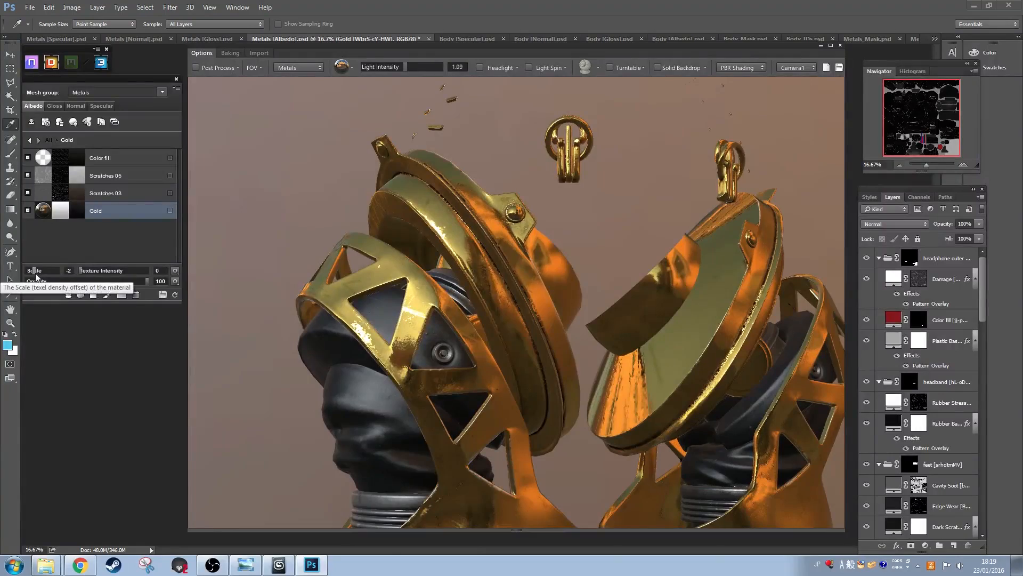
click(36, 273)
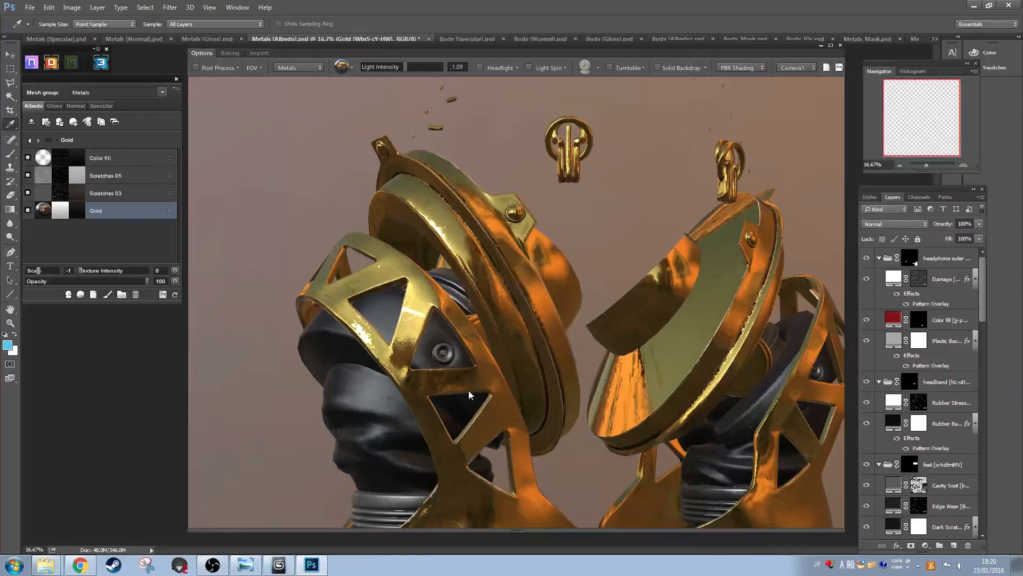
drag(468, 379, 489, 405)
Step: Review the Gold layer's normal map settings and set its gloss texture intensity to 36
click(75, 106)
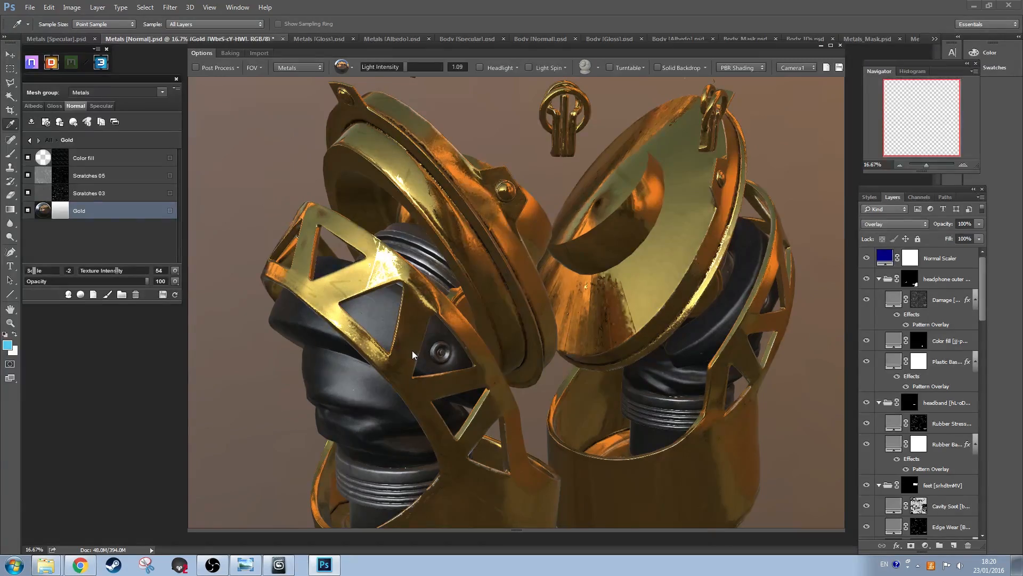
drag(412, 350, 465, 319)
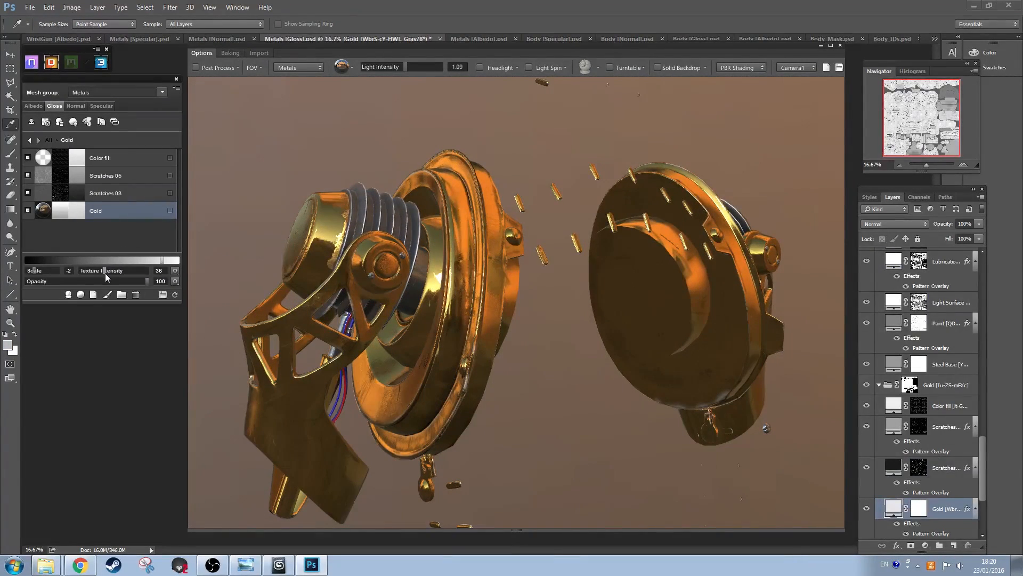
drag(486, 314, 522, 312)
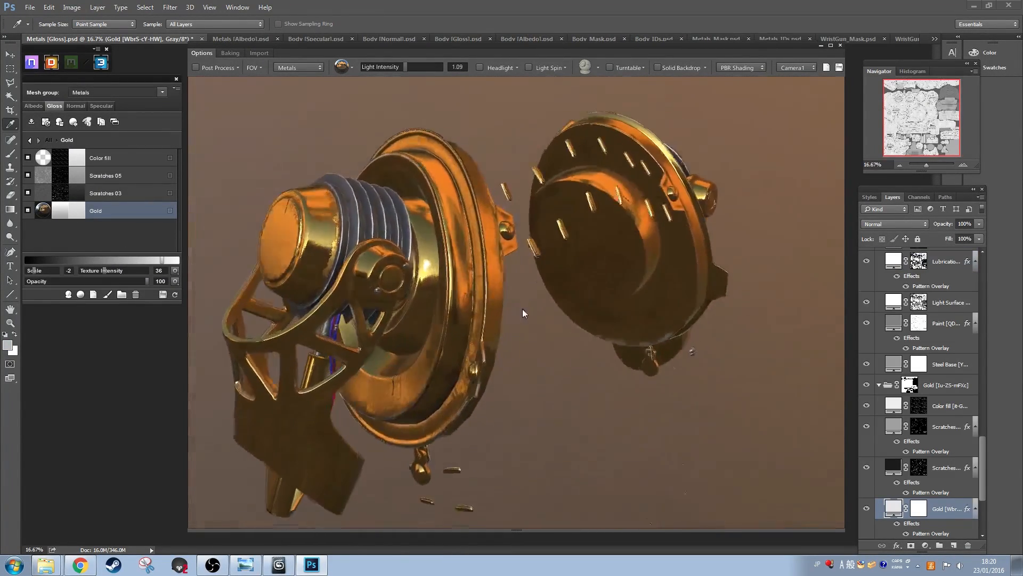
Step: Set the specular colour of the Gold group's Scratches 03 layer to #120d09
click(126, 193)
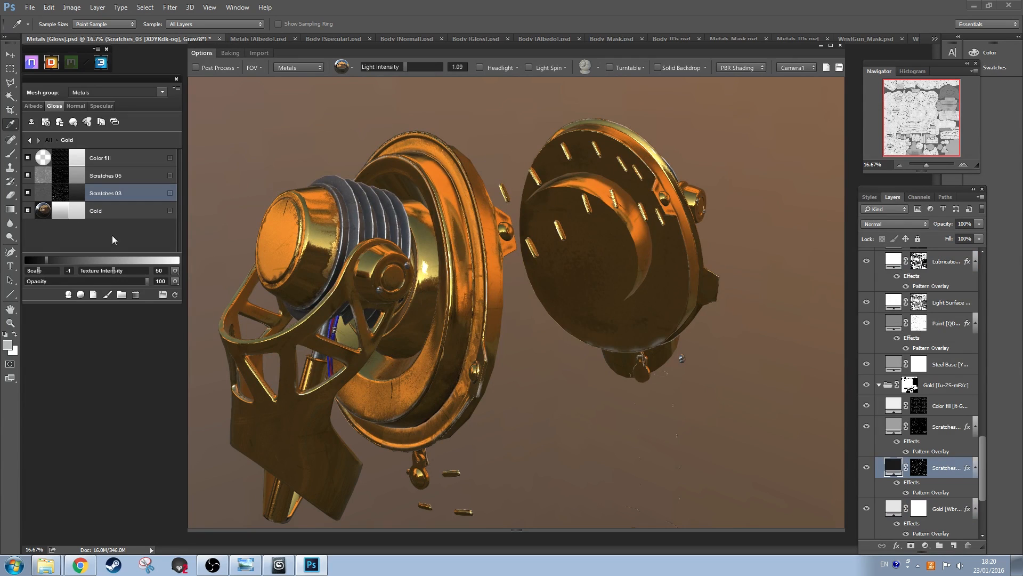
click(101, 106)
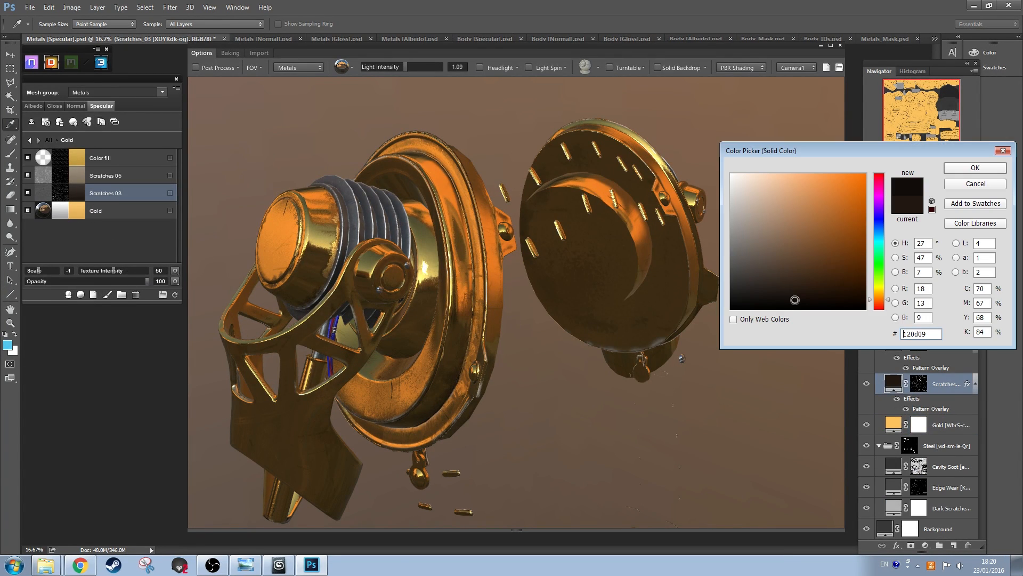
click(973, 167)
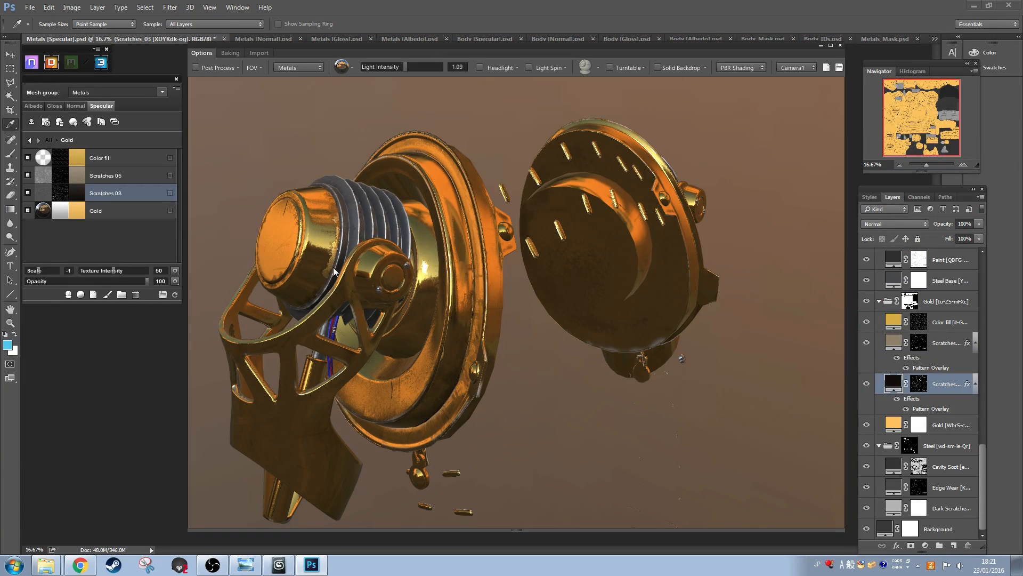
Step: Hide and show the Scratches 05 layer to compare its effect on the gold parts
drag(334, 271, 321, 267)
click(28, 175)
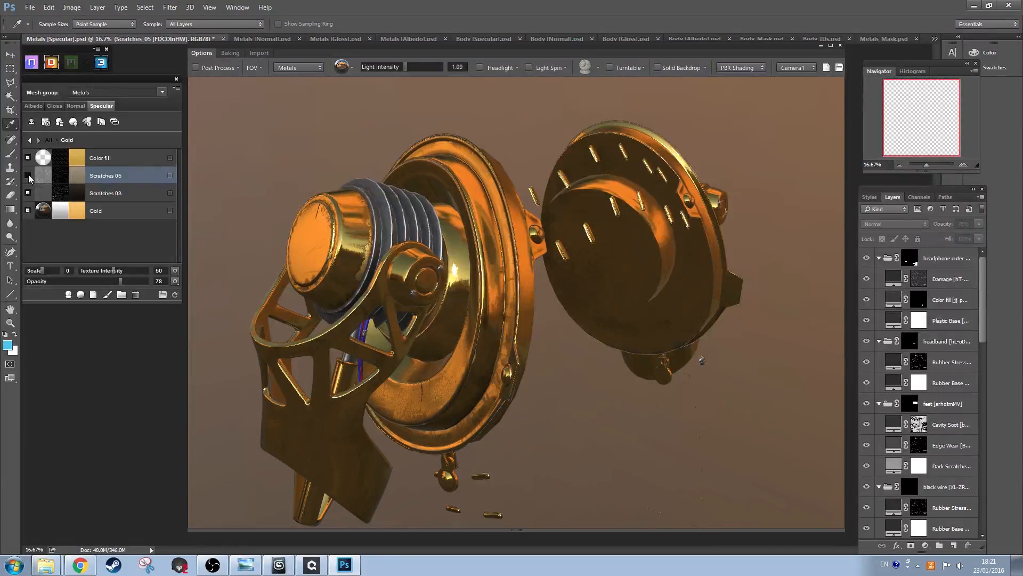
click(28, 175)
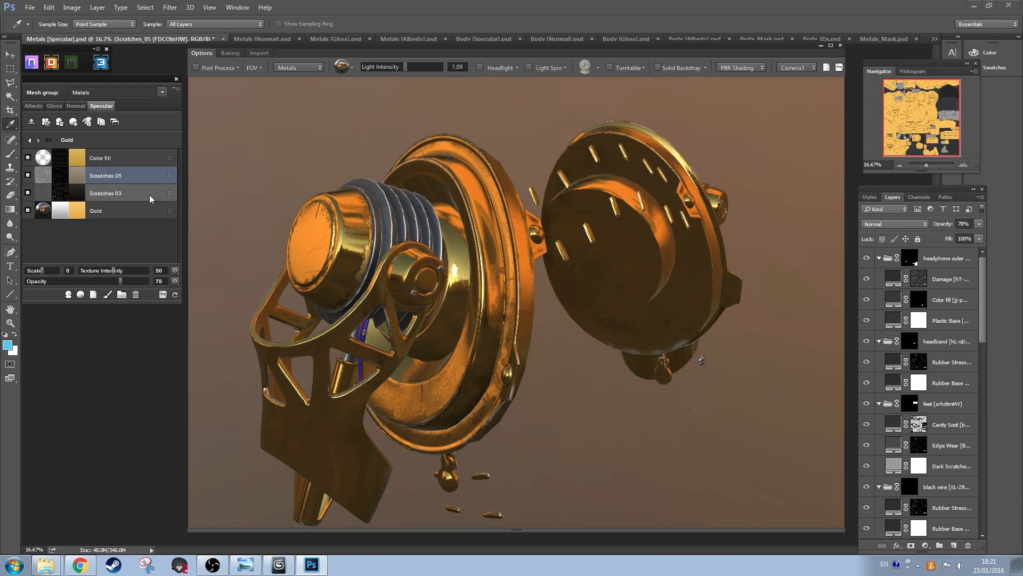
Step: Raise the gloss of the Scratches 03 layer to a mid grey and check the scratches on the gold cap
click(134, 192)
click(34, 107)
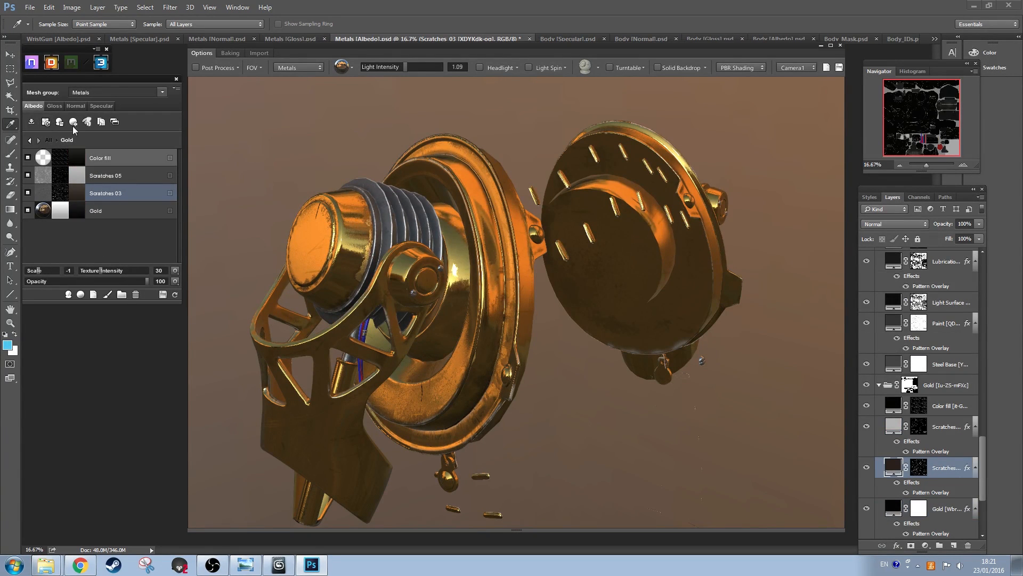
click(54, 106)
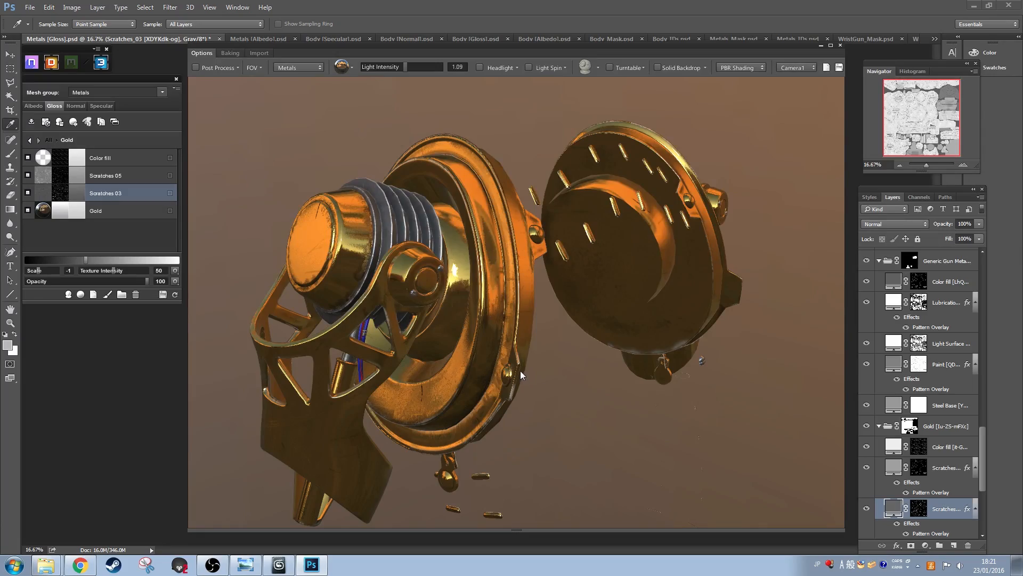
drag(525, 331, 437, 285)
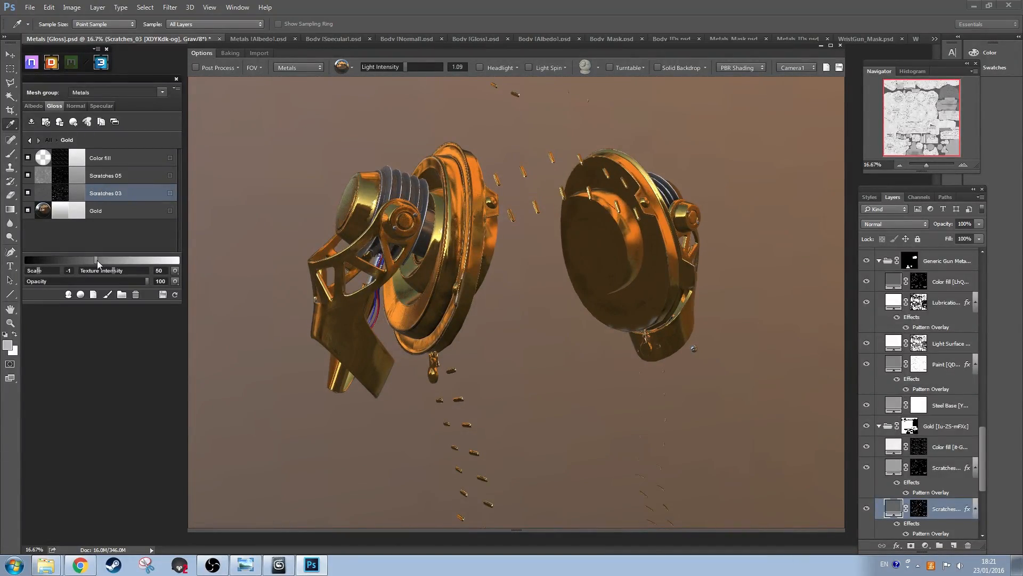
drag(373, 271, 415, 339)
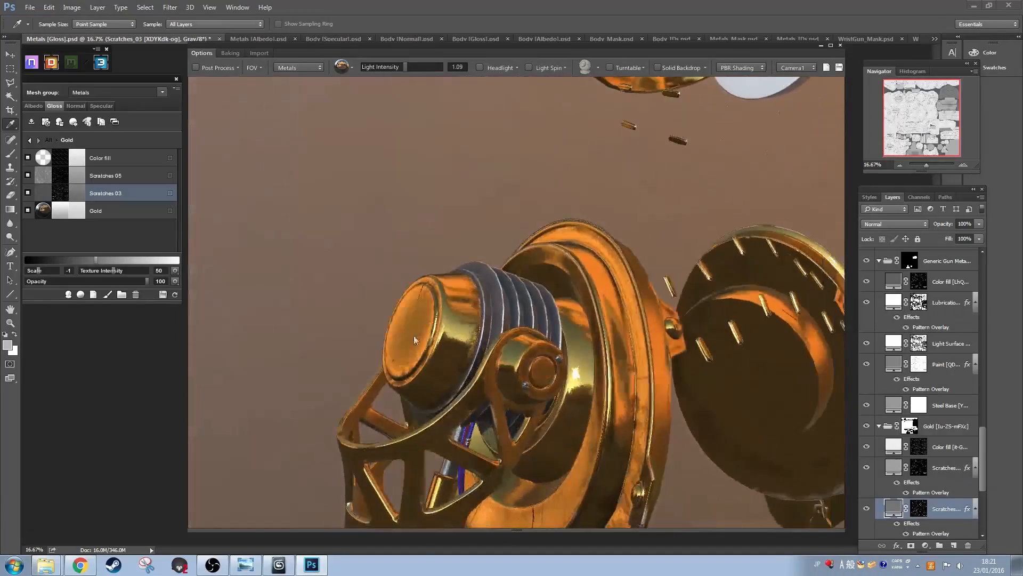
Step: Examine the model's Albedo, Specular and Gloss channels one by one and return to PBR Shading
click(33, 105)
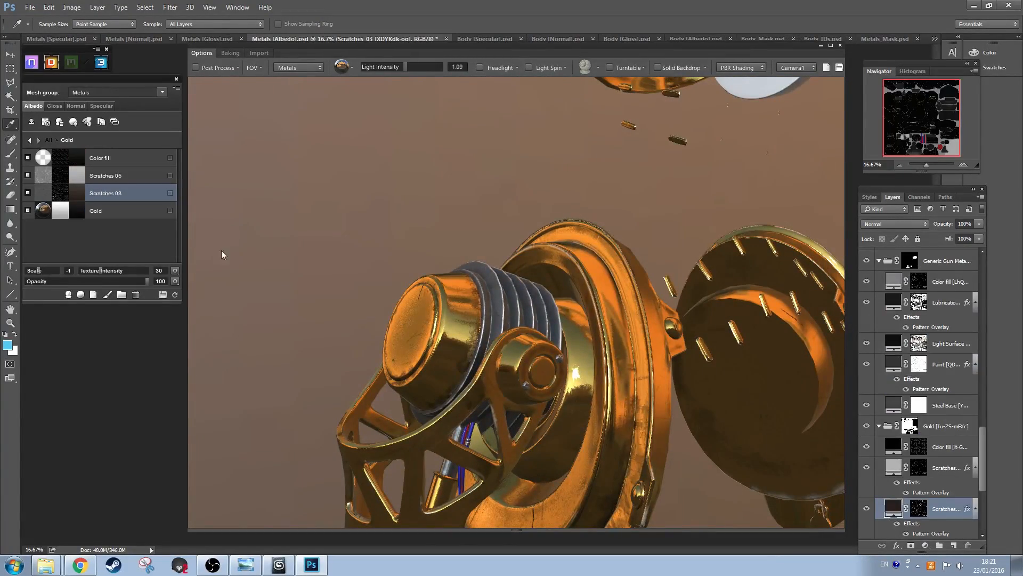
drag(494, 321, 366, 340)
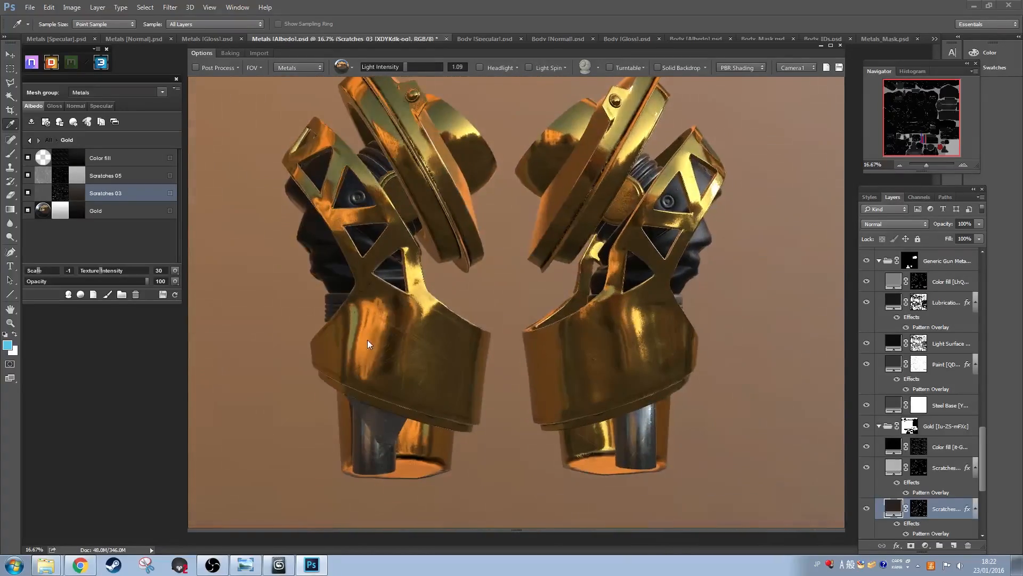
click(740, 68)
click(741, 96)
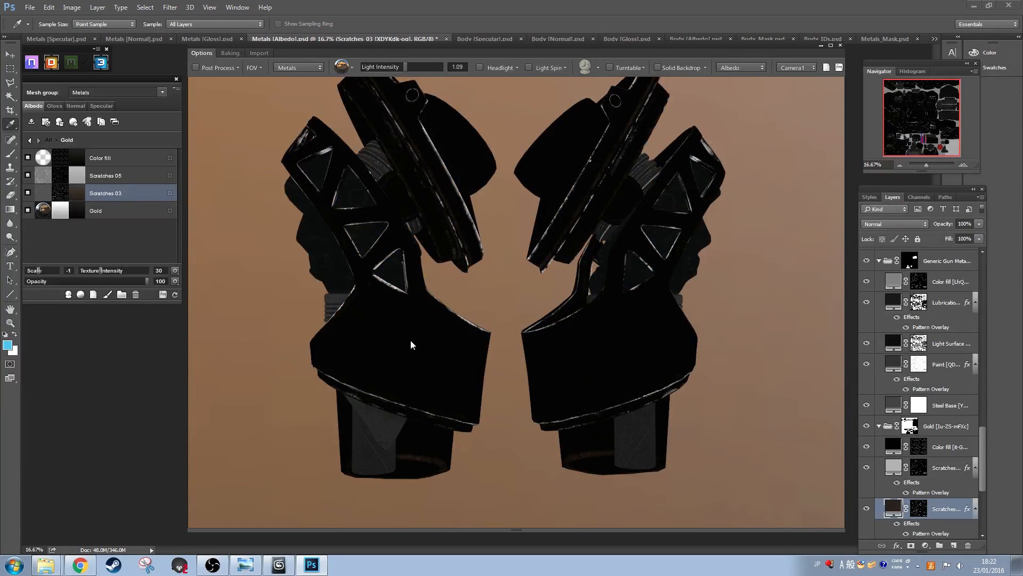
click(736, 69)
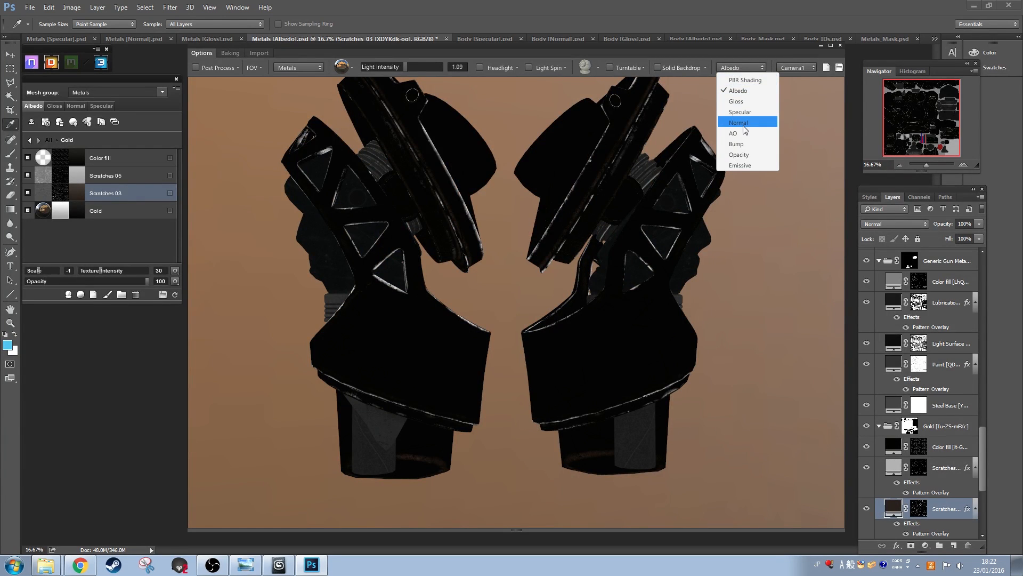
click(744, 111)
click(744, 69)
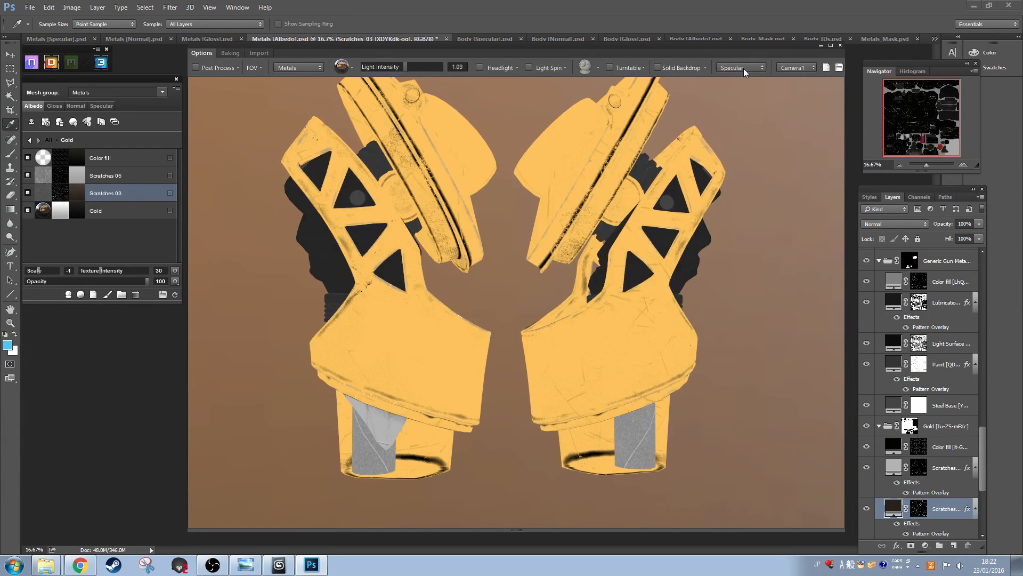
click(744, 70)
click(748, 105)
drag(421, 341, 435, 390)
drag(446, 207, 638, 131)
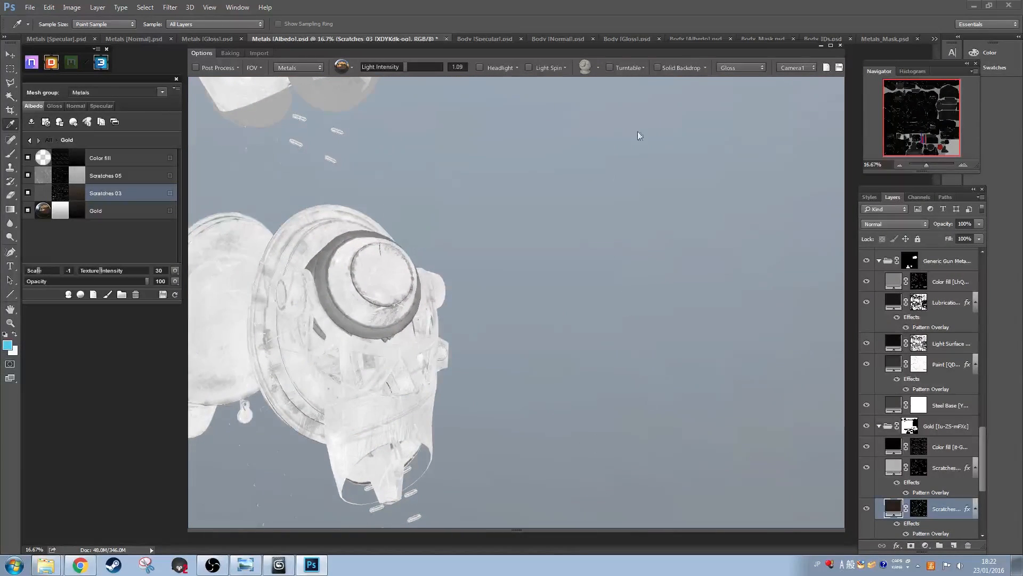
click(736, 68)
click(736, 80)
Step: Set the scale of the Steel group's Dark Scratched Metal layer to -1
mouse_move(405, 399)
mouse_down()
mouse_move(485, 333)
mouse_move(601, 325)
mouse_move(565, 378)
mouse_move(306, 343)
mouse_move(509, 373)
mouse_move(490, 342)
mouse_move(532, 298)
mouse_move(520, 319)
mouse_move(484, 321)
mouse_up()
scroll(483, 321, up, 10)
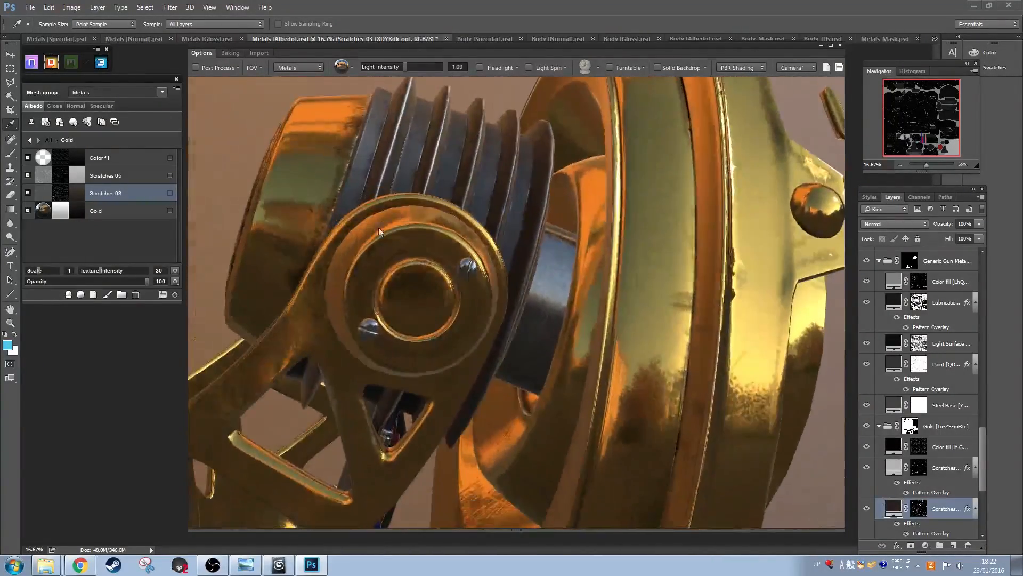
click(29, 140)
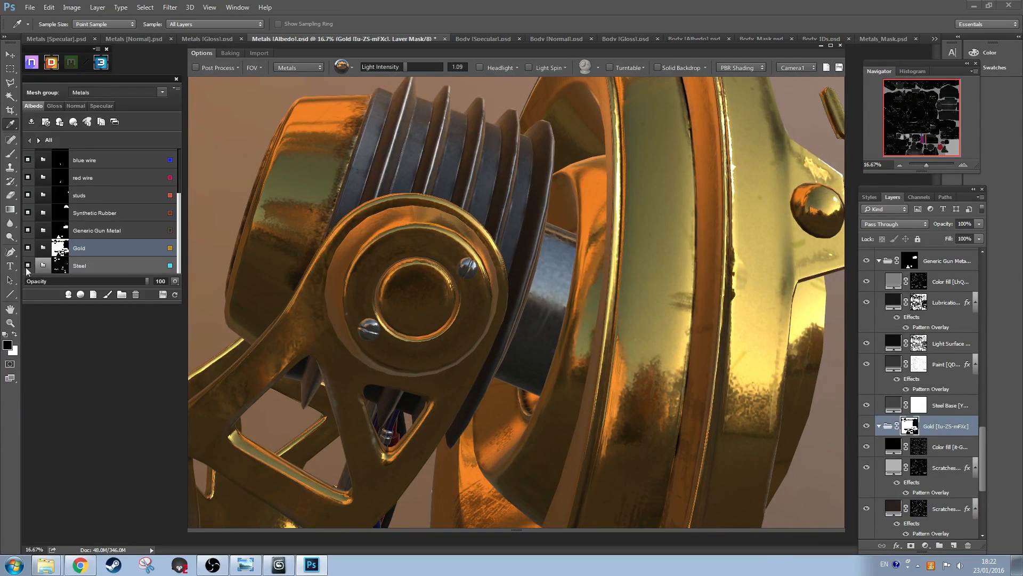
click(44, 265)
click(106, 193)
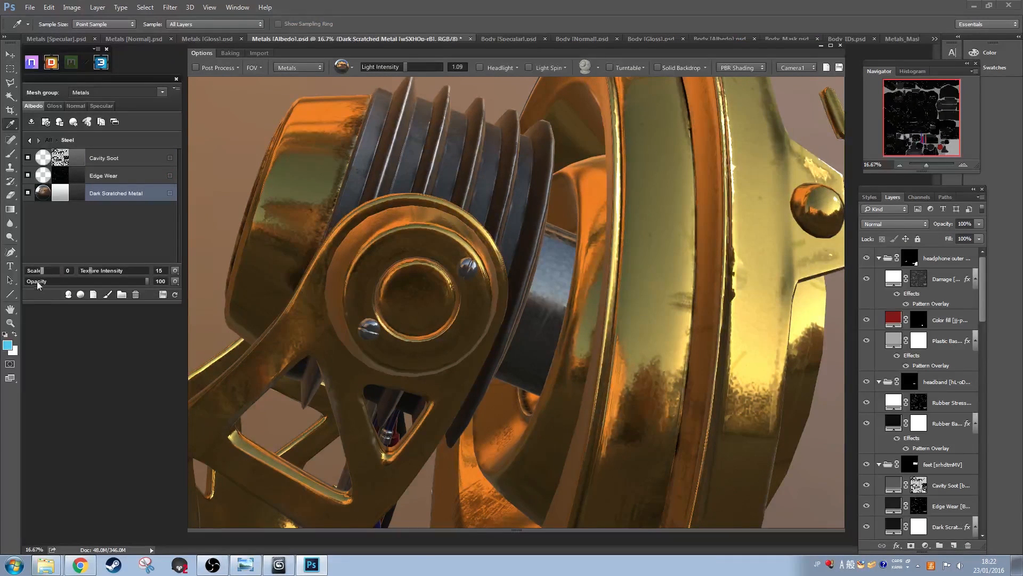
drag(45, 268, 39, 268)
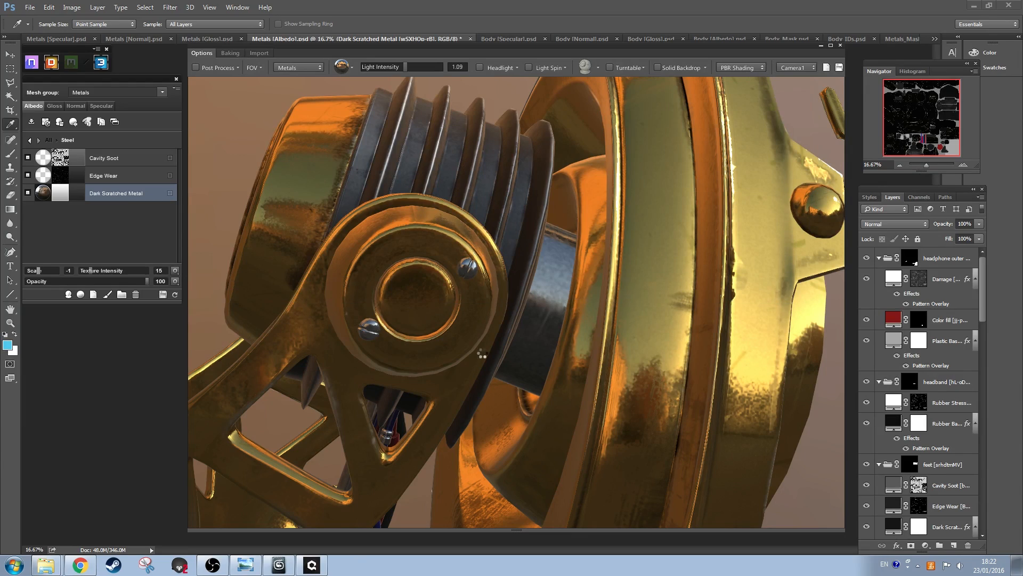
Step: Hide and show the Steel group's Cavity Soot layer to compare its effect on the model
drag(545, 331, 484, 297)
click(129, 174)
click(130, 158)
click(28, 158)
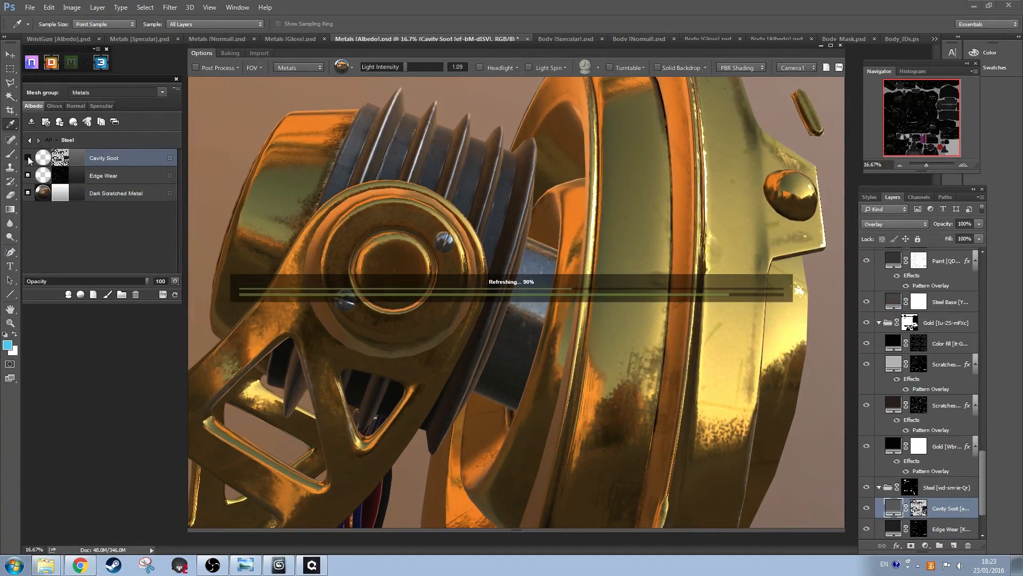
click(29, 158)
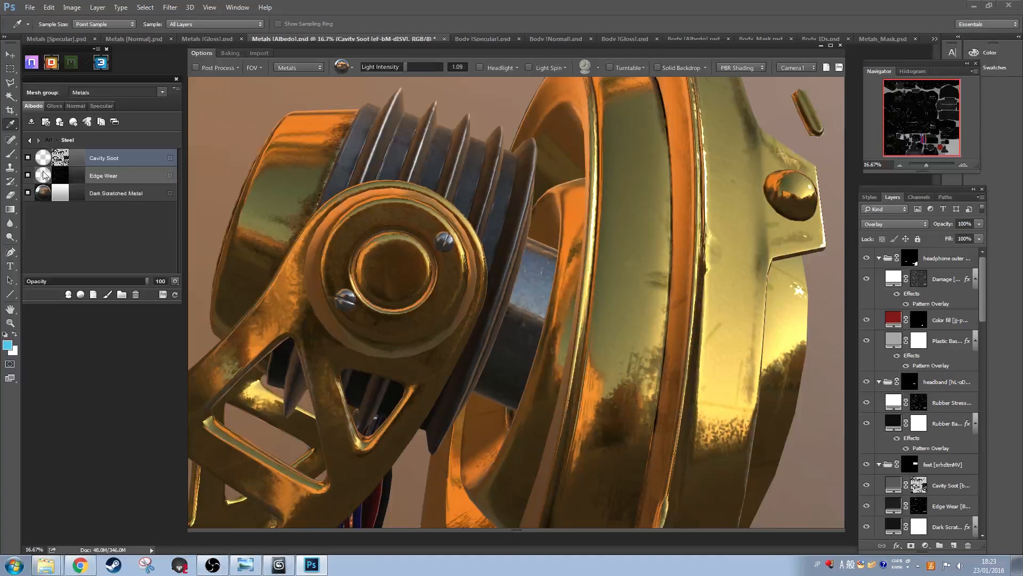
Step: Edit the Cavity Soot layer's mask in full shaded mode, setting its Texture scale to -1 and expanding the secondary texture's settings
click(61, 159)
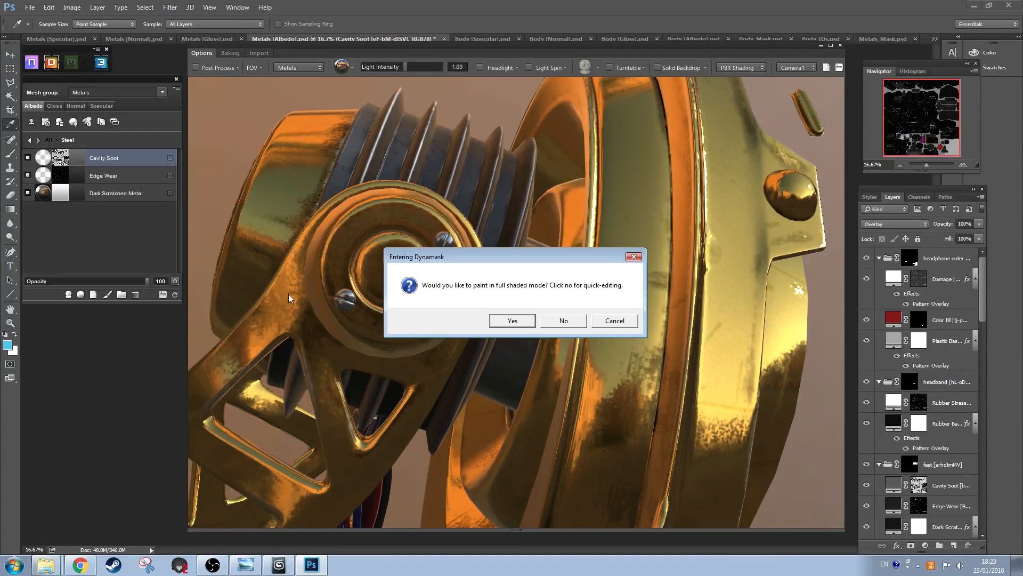
click(512, 322)
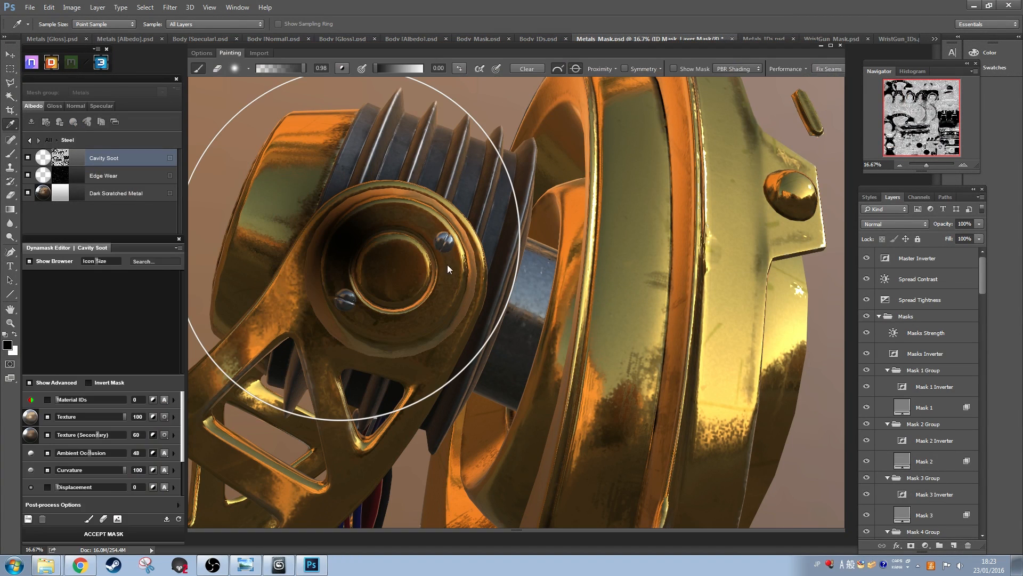
click(173, 416)
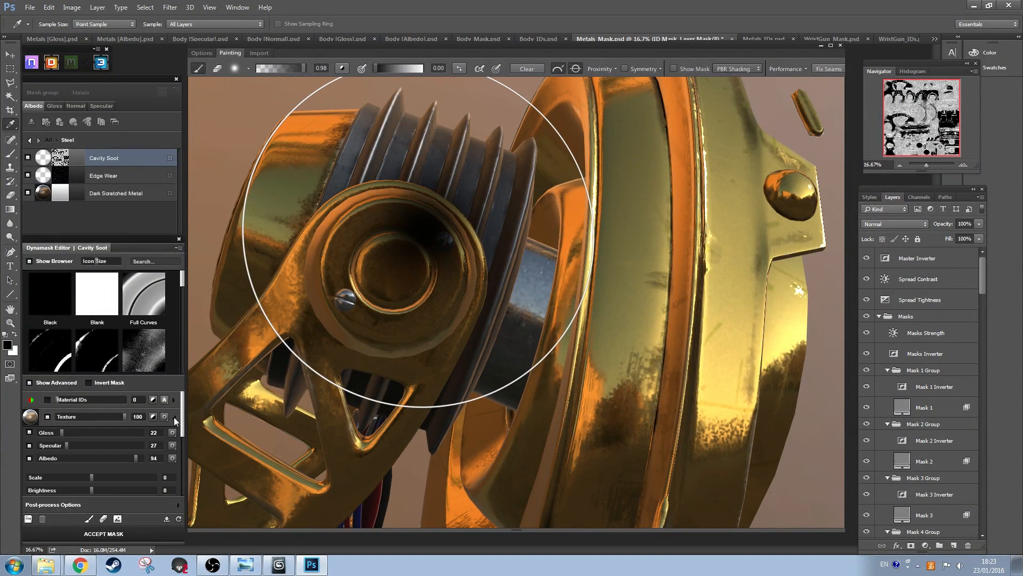
scroll(78, 427, down, 2)
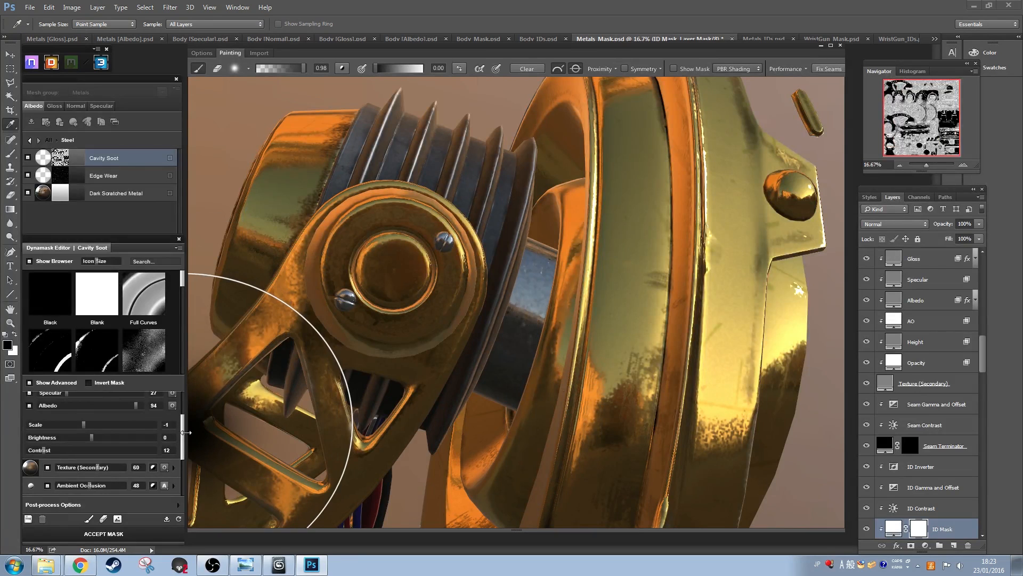
click(173, 468)
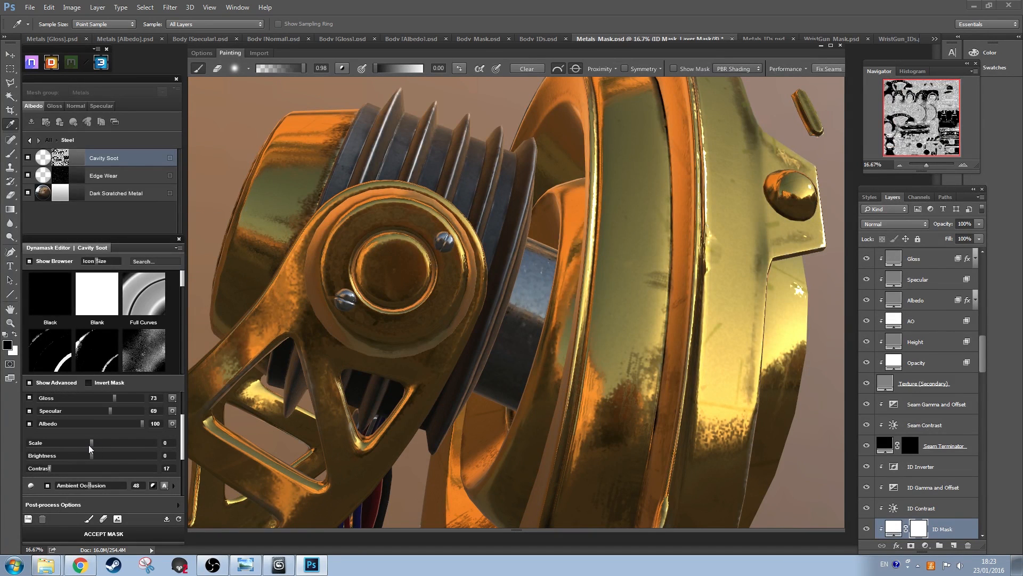
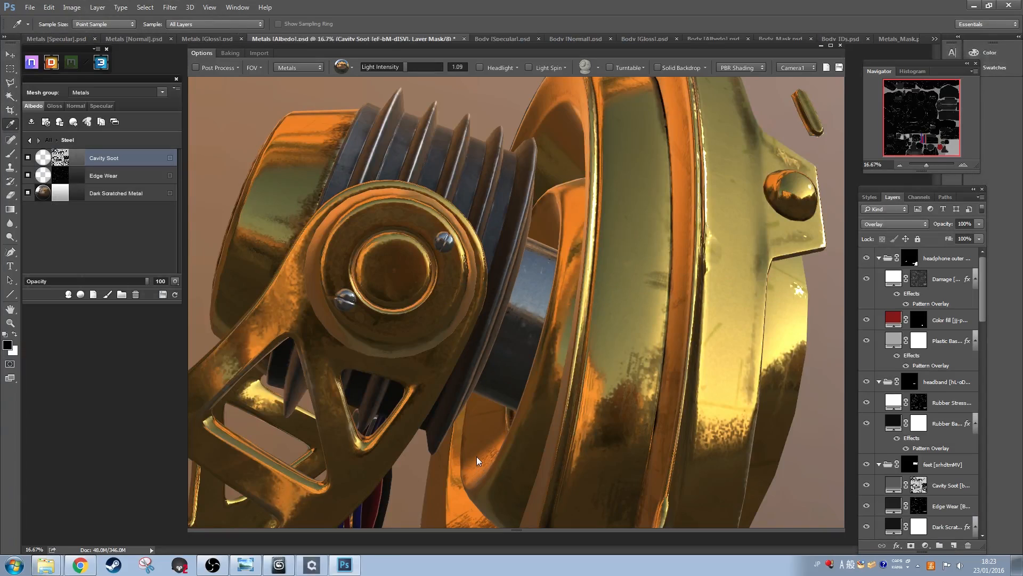
Step: Return to the full list of material groups and open the studs group, with the stud seen through the gold frame in view
drag(468, 400, 559, 400)
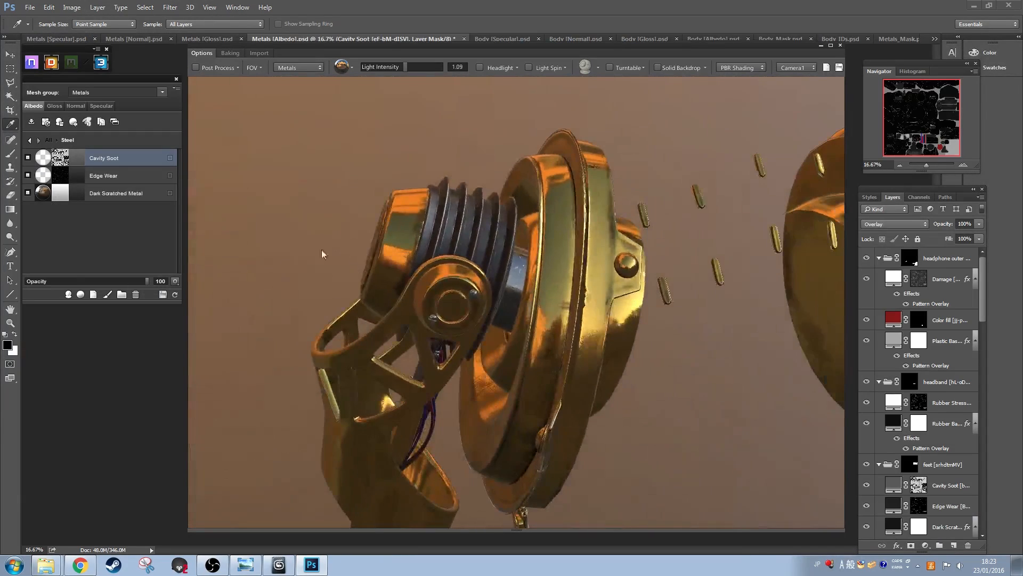
click(30, 141)
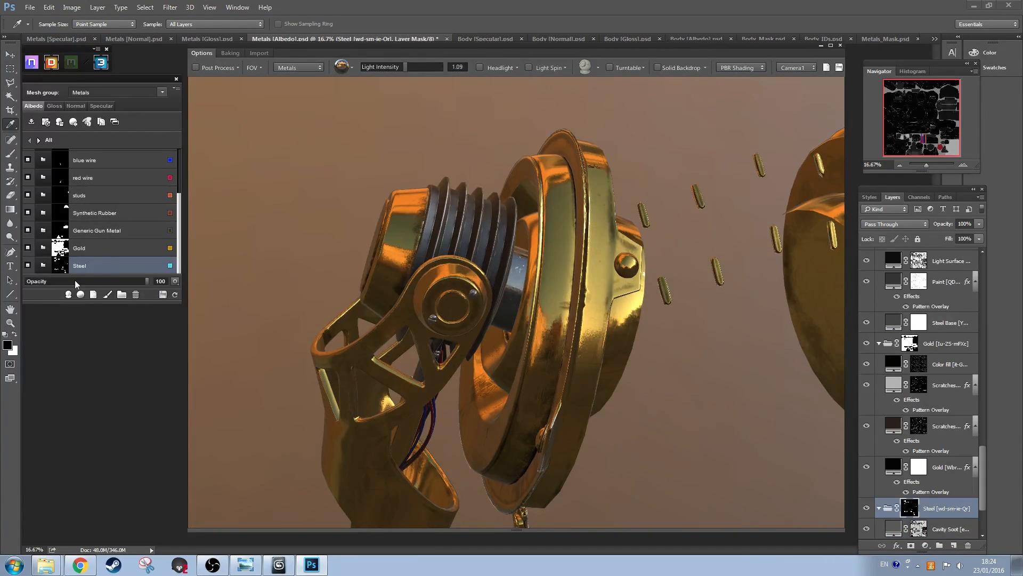
click(80, 230)
click(74, 196)
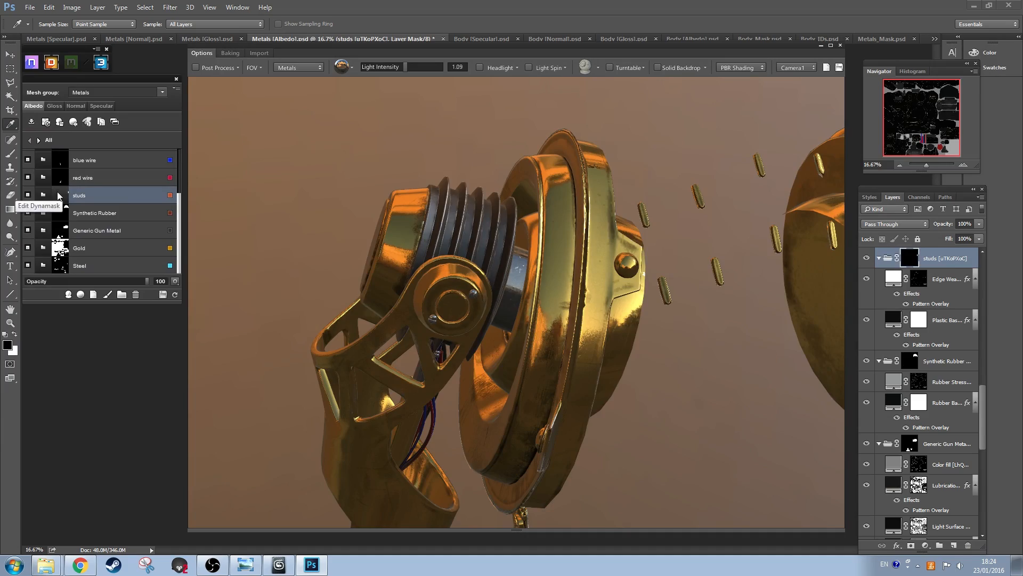
drag(469, 373, 414, 244)
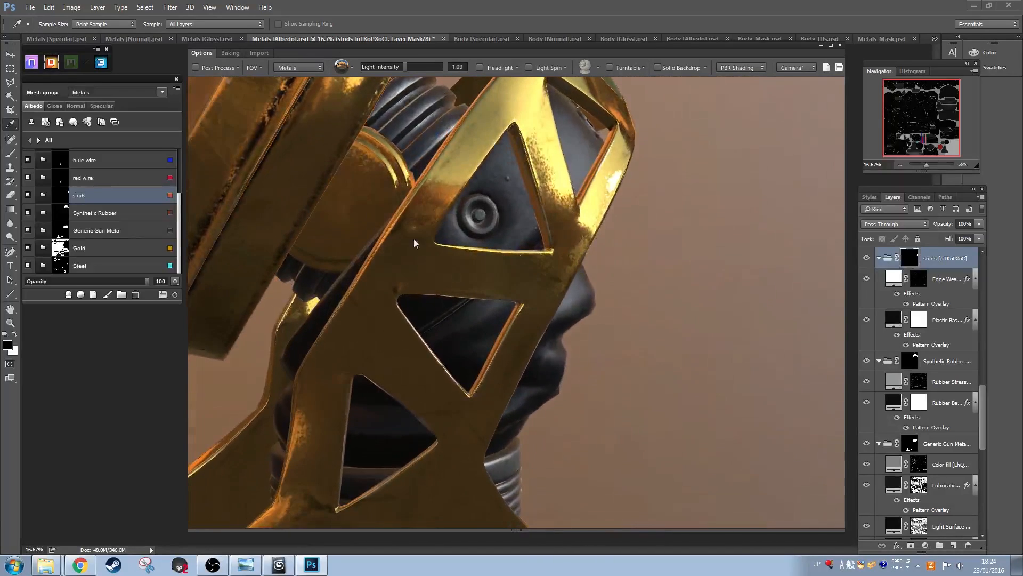
double_click(122, 199)
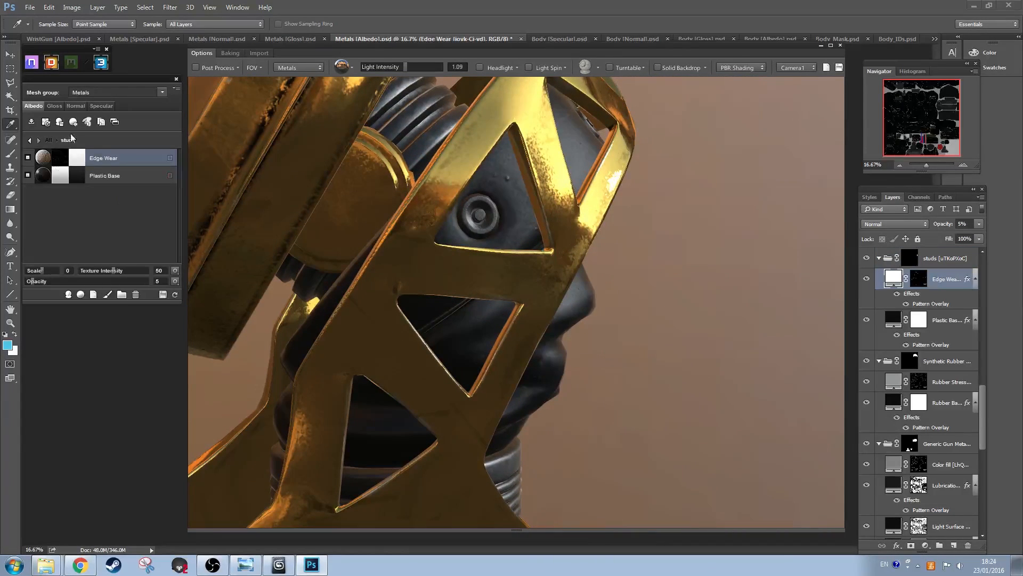
Step: Set the texture intensity of the studs' Plastic Base layer to 19 in the Gloss channel
click(59, 106)
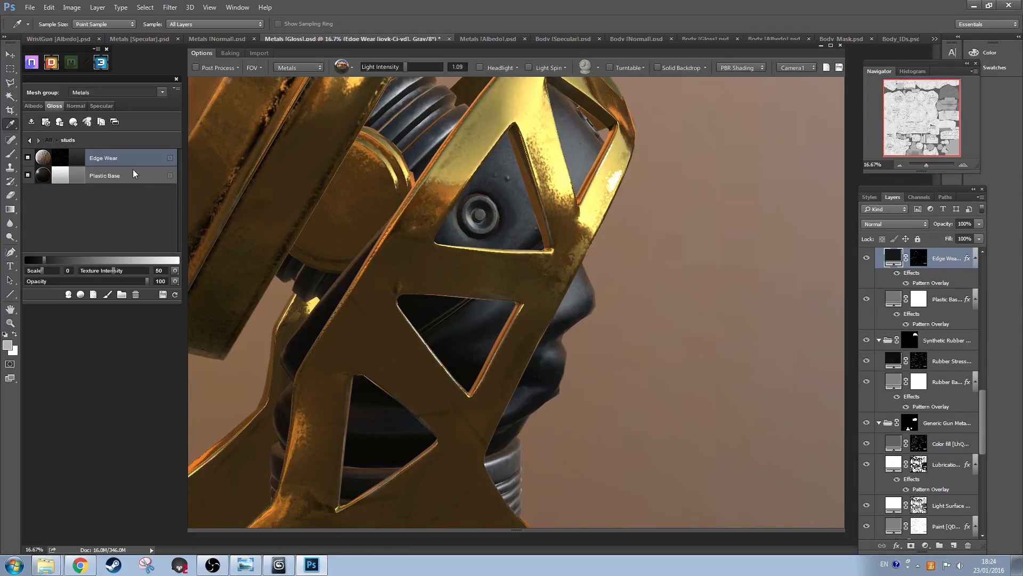
click(106, 175)
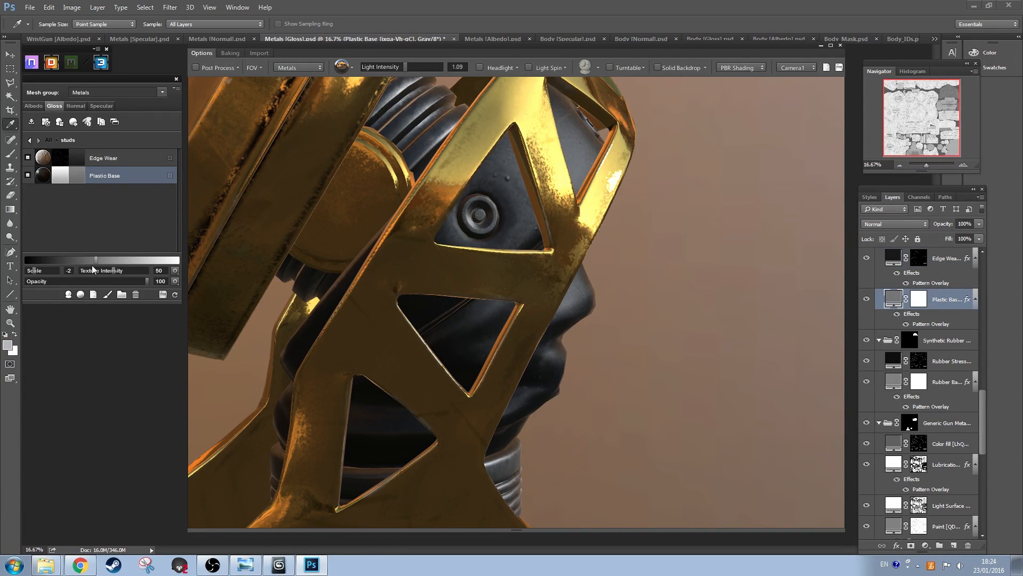
drag(97, 272, 93, 272)
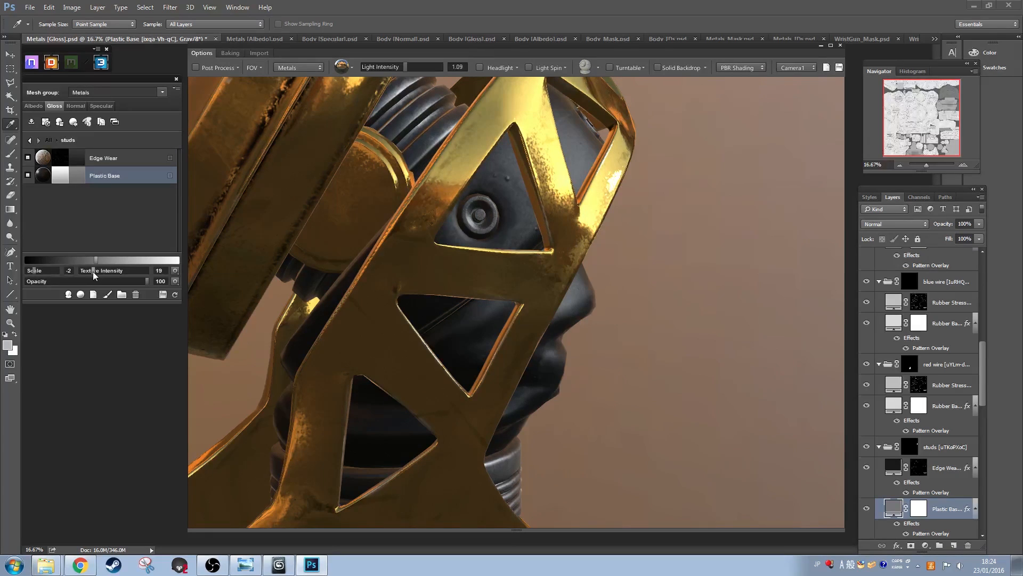
Step: Set the Plastic Base layer's texture intensity to 20 in the Normal channel and raise its gloss to a slightly lighter mid grey
click(105, 158)
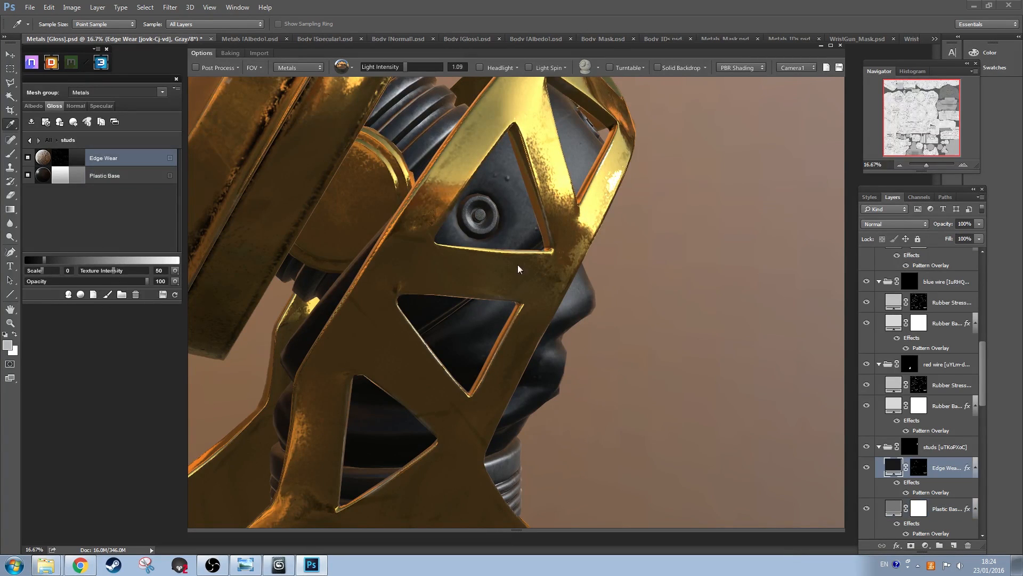
scroll(517, 265, up, 6)
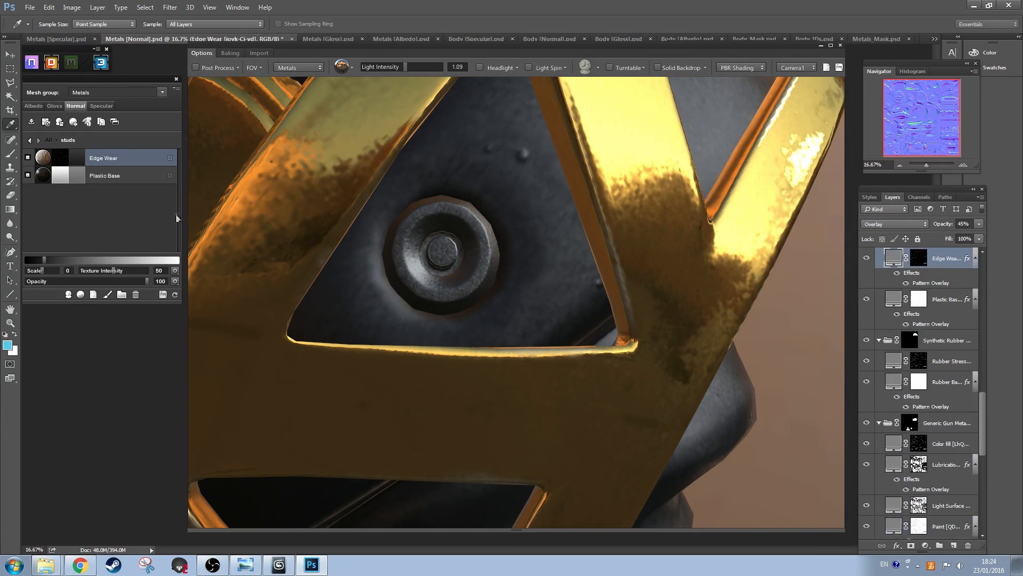
click(132, 180)
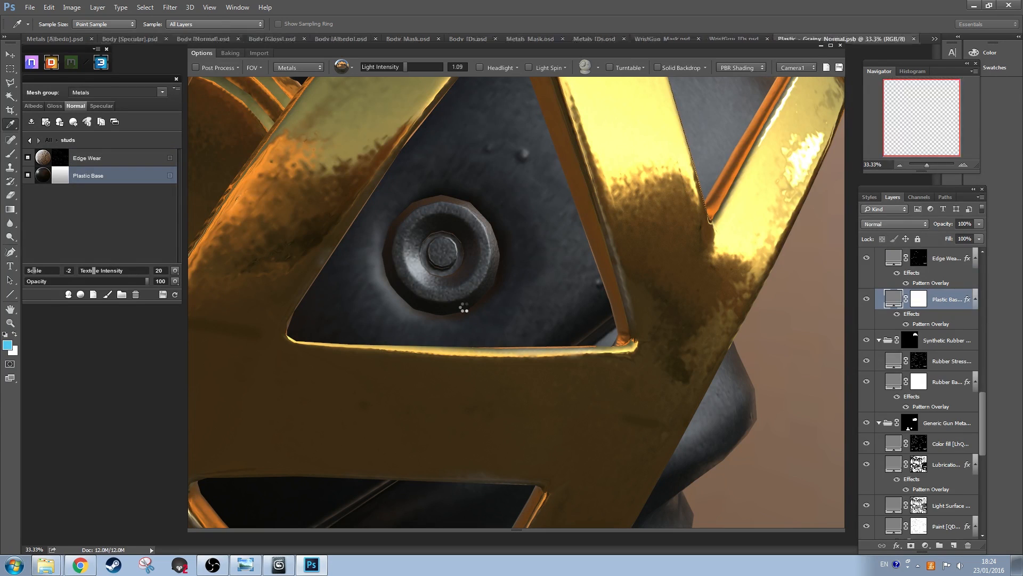
drag(464, 307, 481, 281)
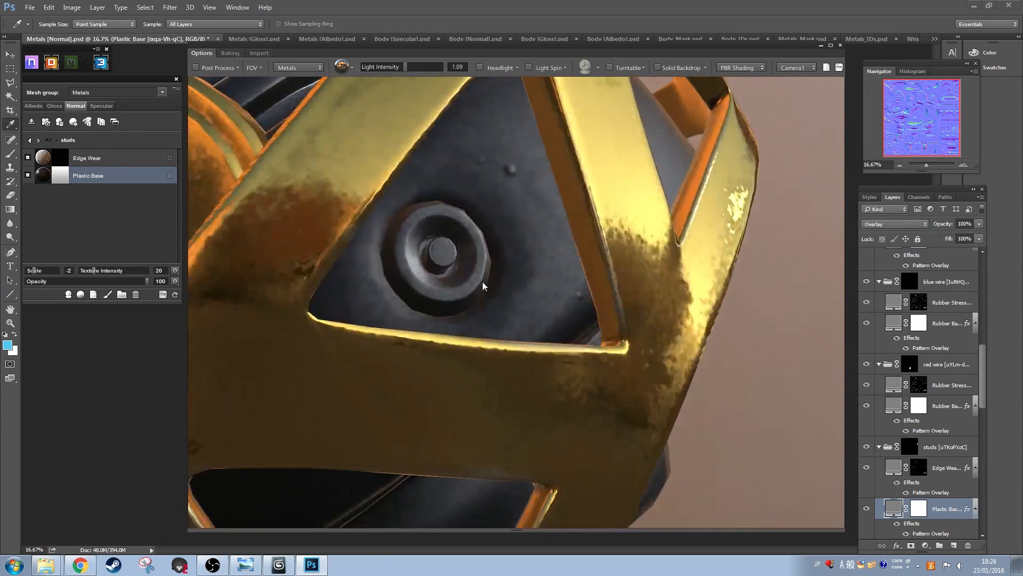
click(54, 106)
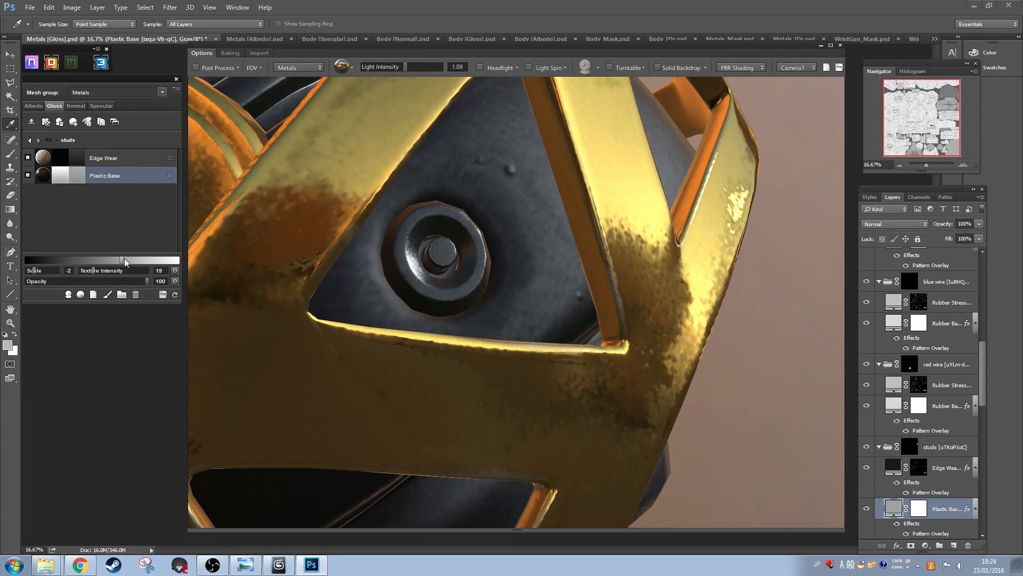
drag(106, 260, 103, 260)
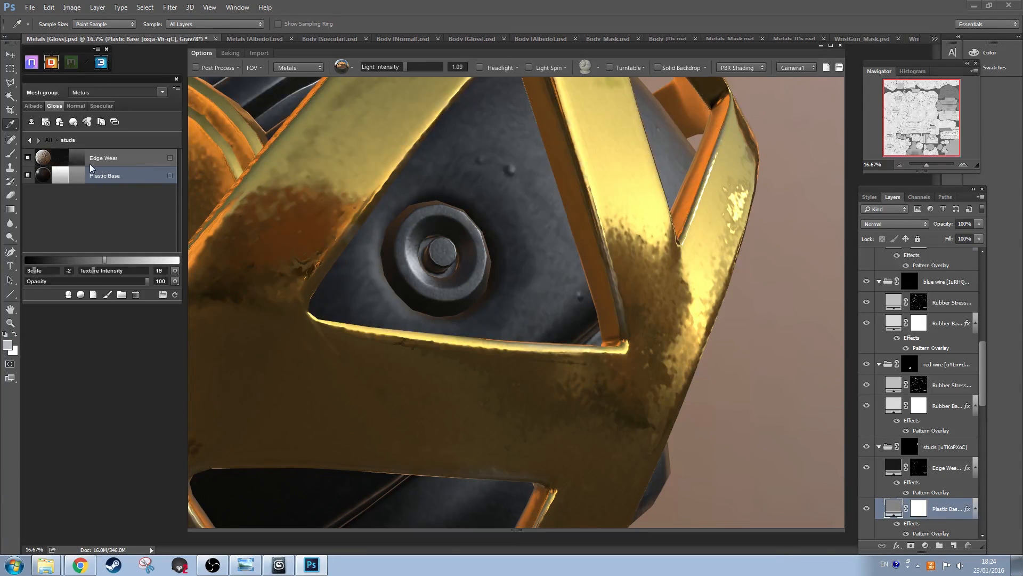
Step: Set the studs' Edge Wear albedo colour to c4c4c4 and its blend mode to Linear Dodge (Add)
double_click(112, 163)
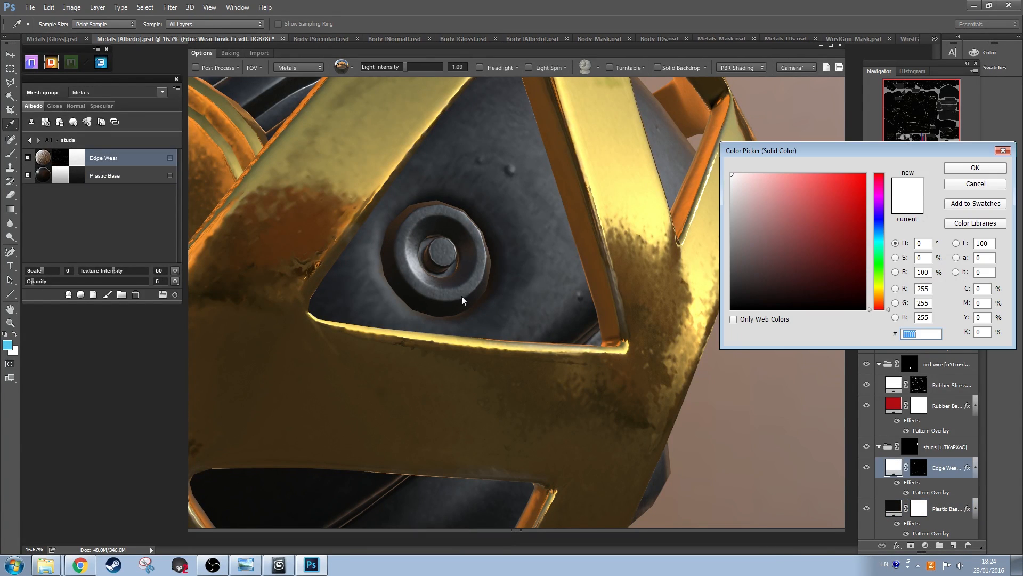
key(Return)
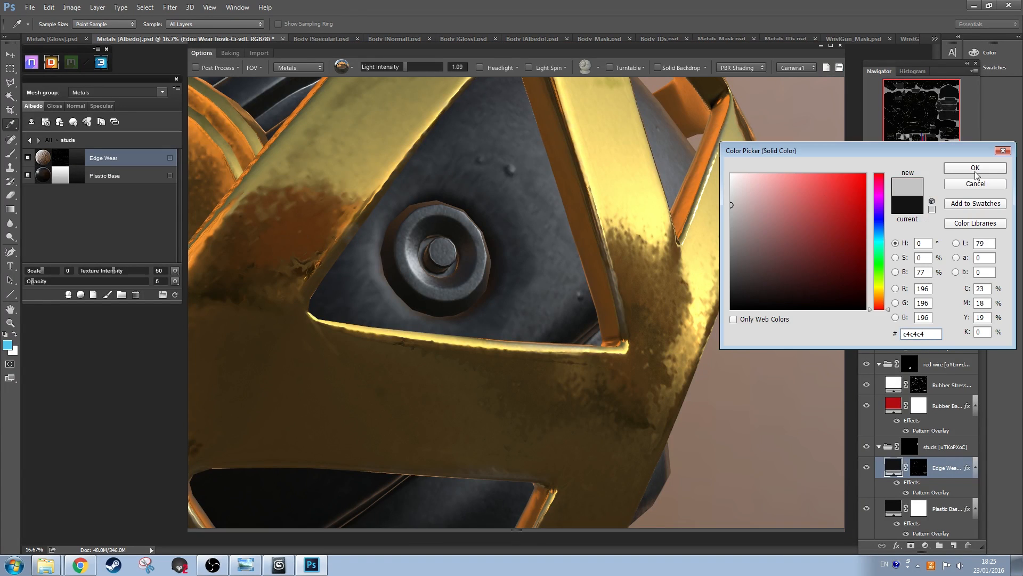
click(975, 172)
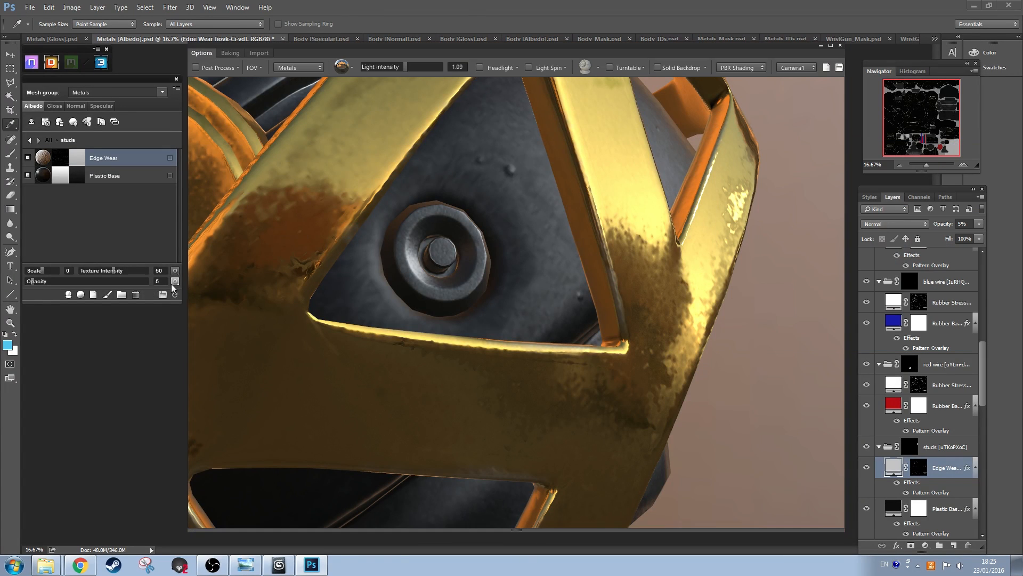
click(174, 282)
click(164, 383)
drag(441, 306, 469, 306)
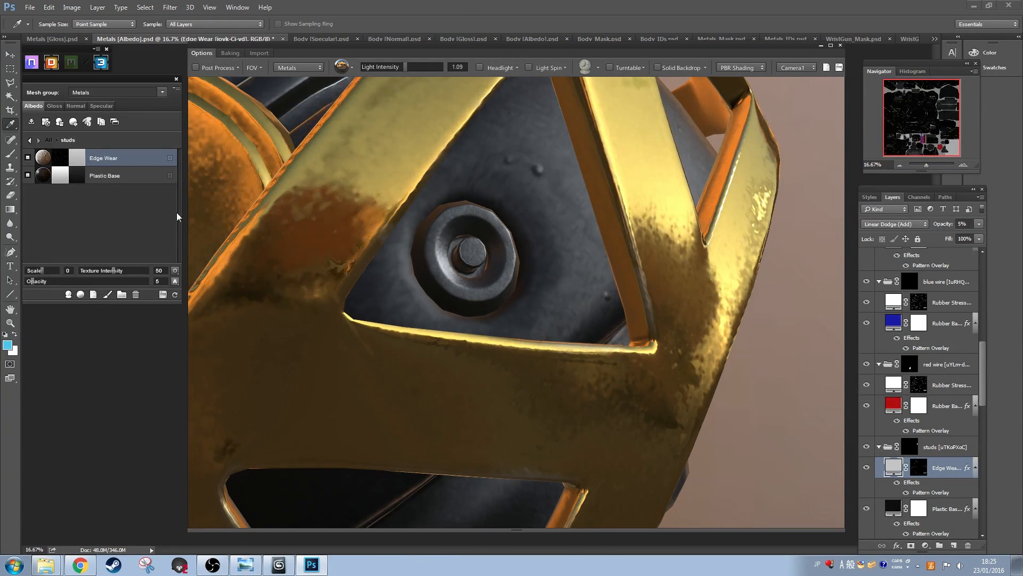
Step: Set the studs' Edge Wear colour to 0c0c0c in the Specular channel
click(101, 106)
click(79, 159)
drag(741, 293, 686, 300)
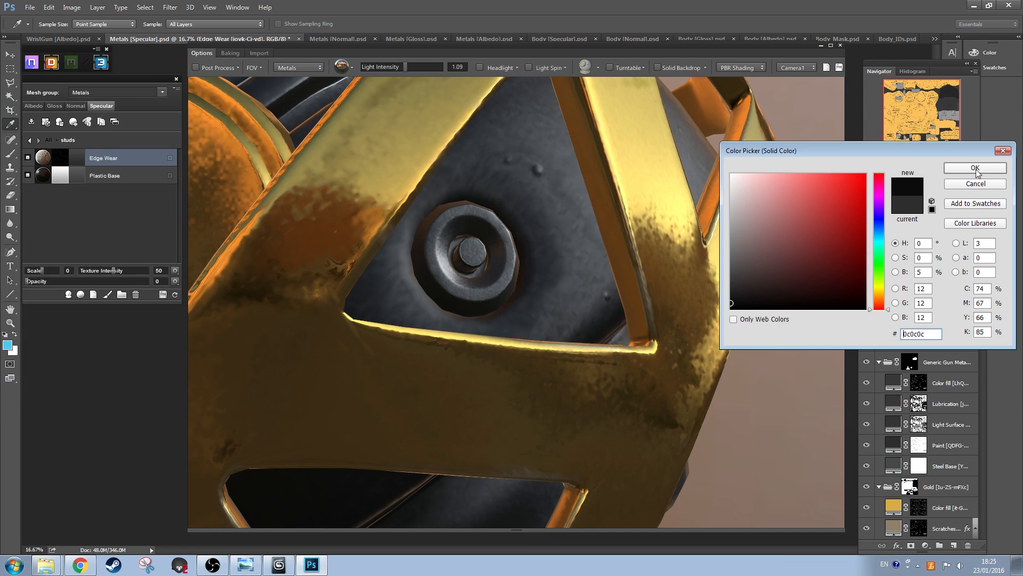
click(975, 169)
Step: Edit the studs' Edge Wear mask with the mask displayed, adjust its Curvature edges to Sharp 91, Fine 90 and Soft 75, and accept it
click(61, 158)
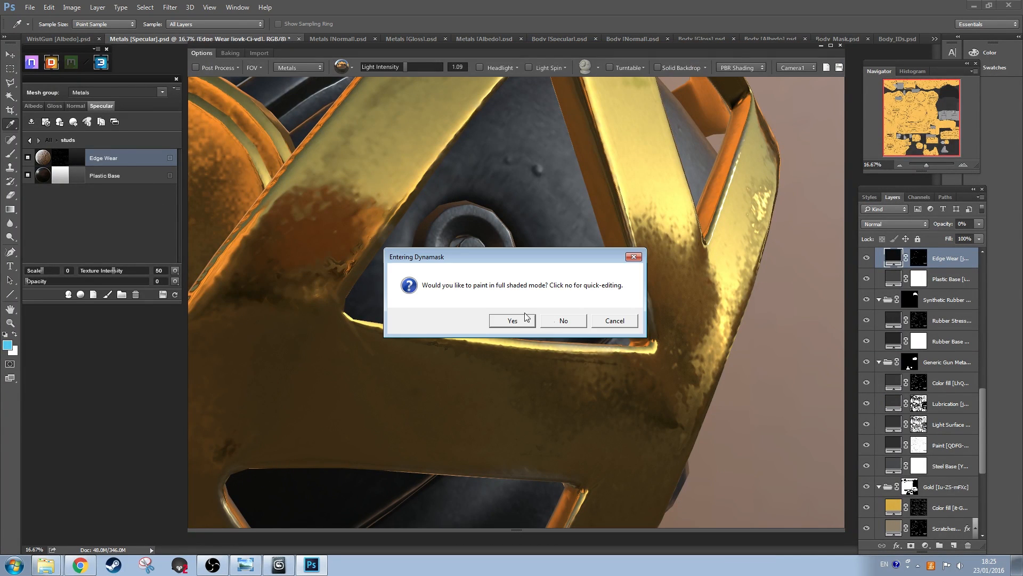
click(512, 320)
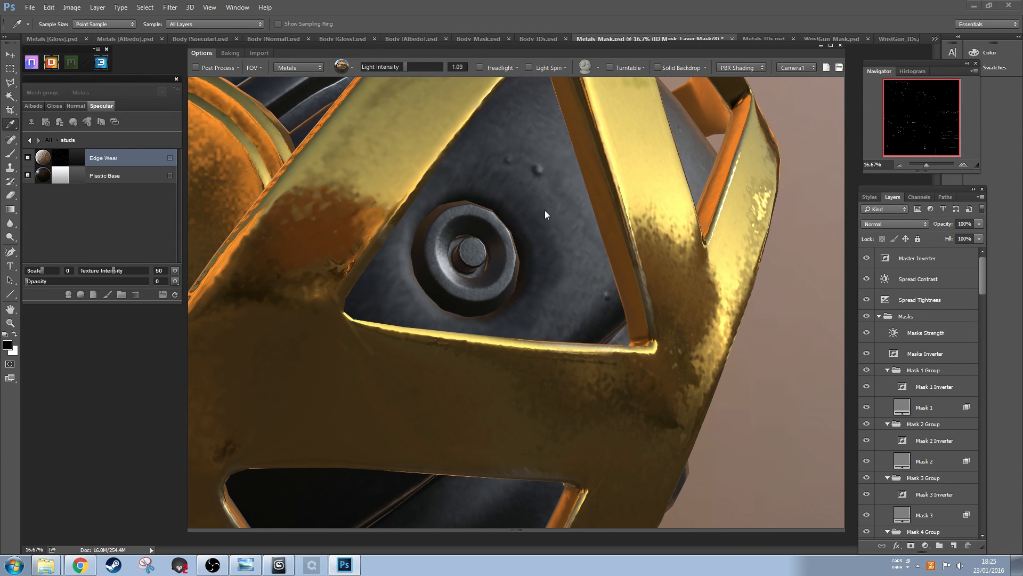
click(545, 210)
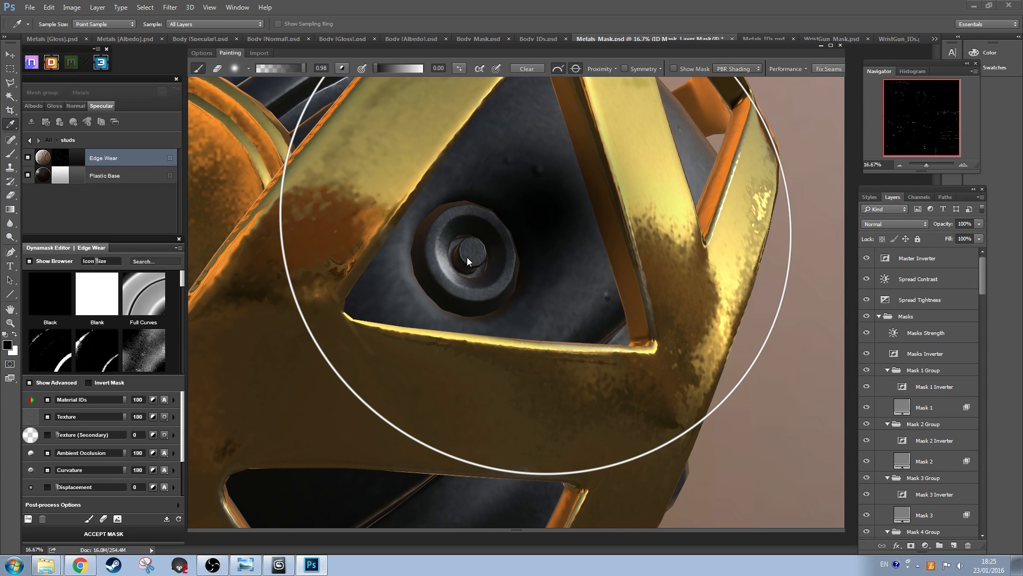
click(673, 67)
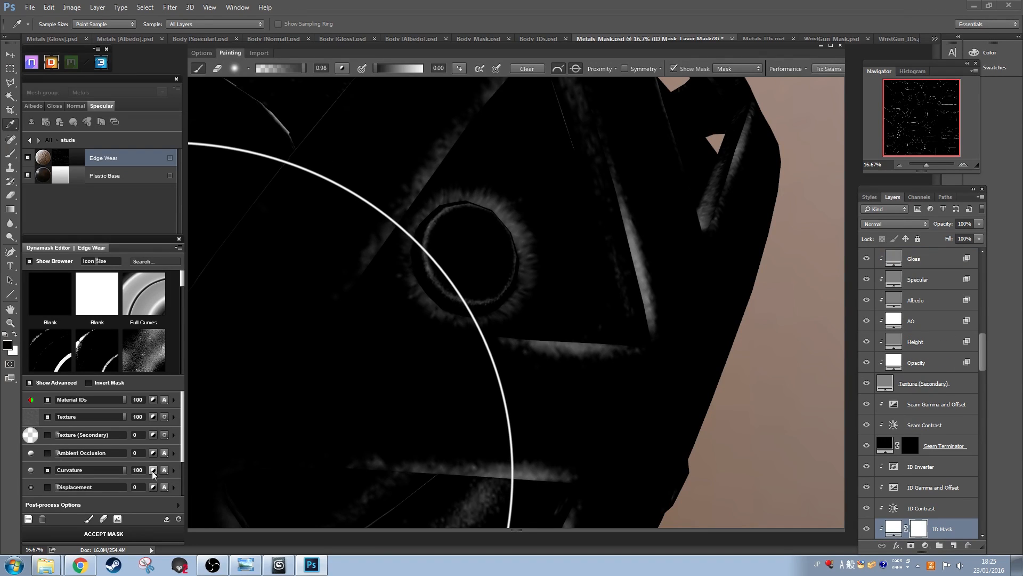
click(173, 469)
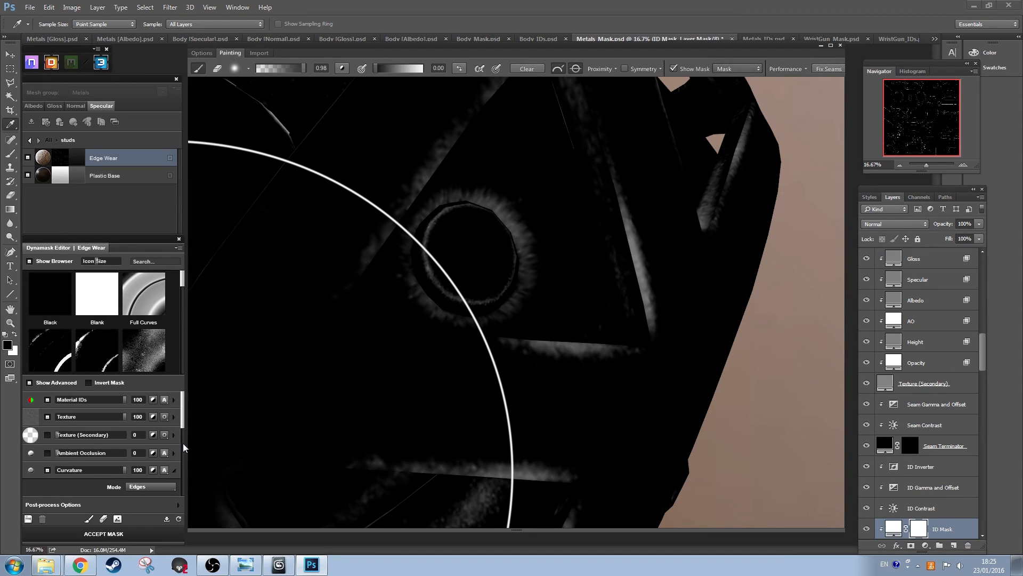
scroll(60, 442, down, 3)
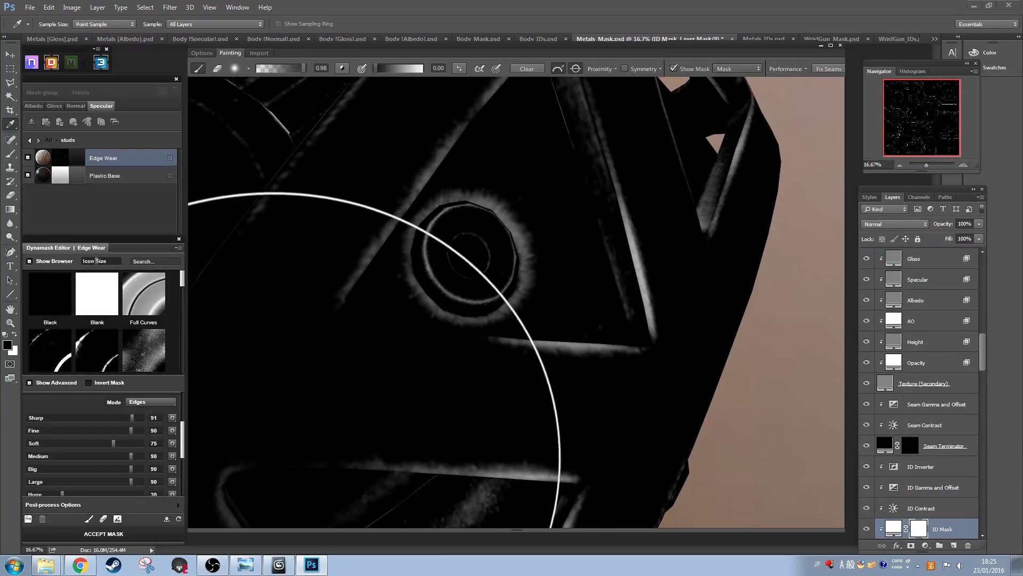
click(120, 534)
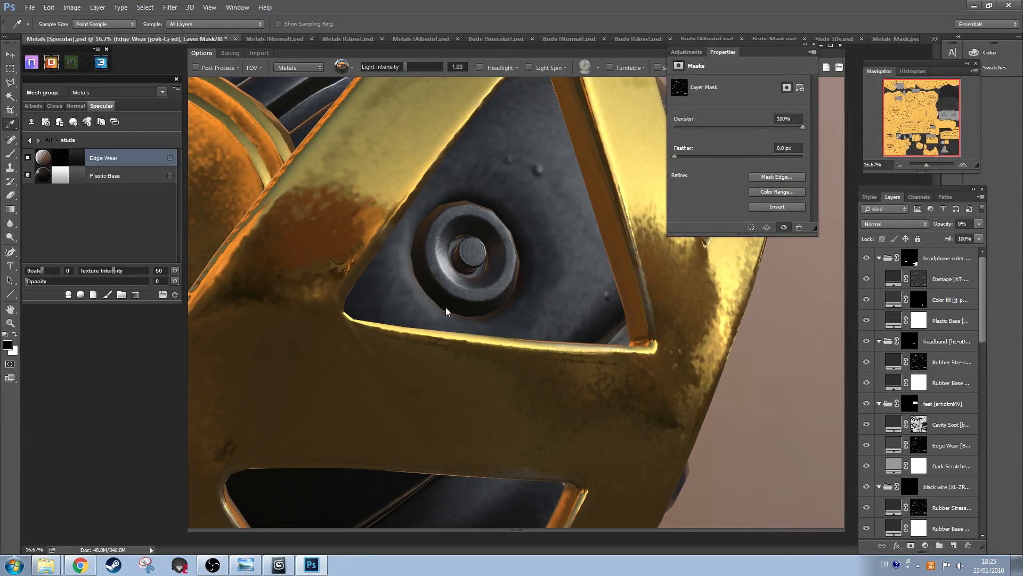
drag(445, 307, 477, 302)
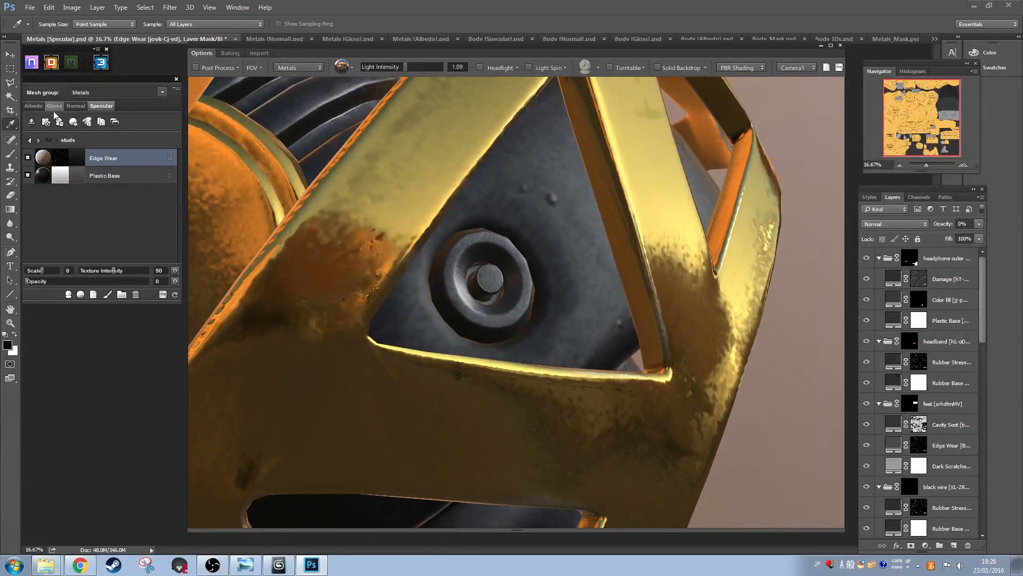
Step: Darken the studs' Edge Wear gloss to near black, then return to its Albedo channel and check the stud
click(54, 106)
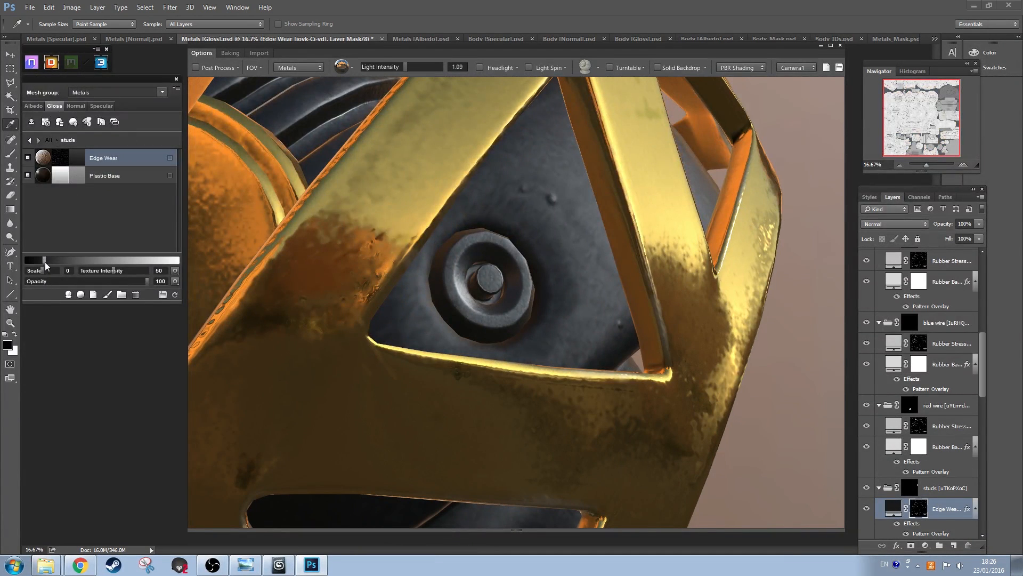
drag(43, 261, 33, 261)
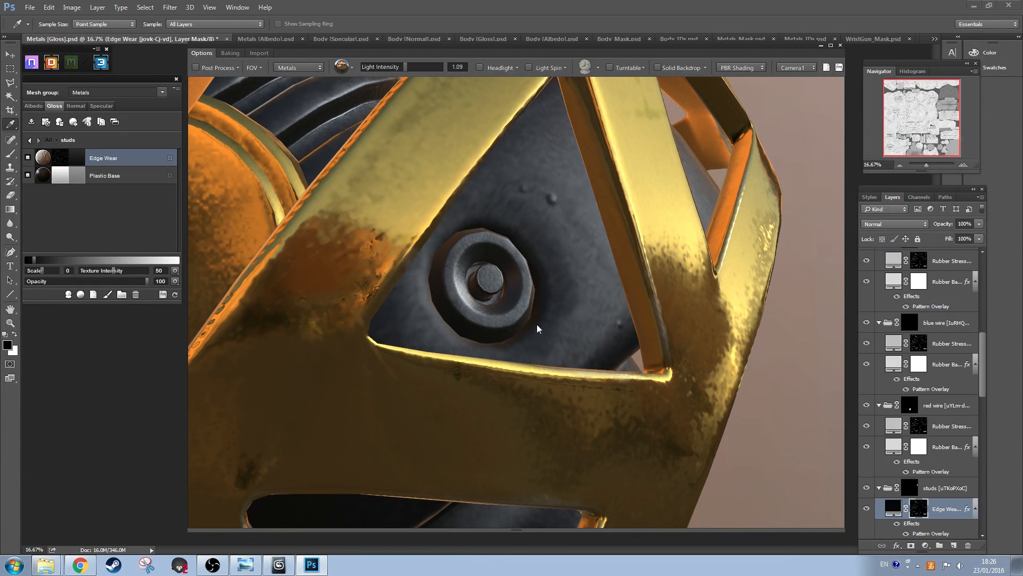
click(33, 106)
click(174, 270)
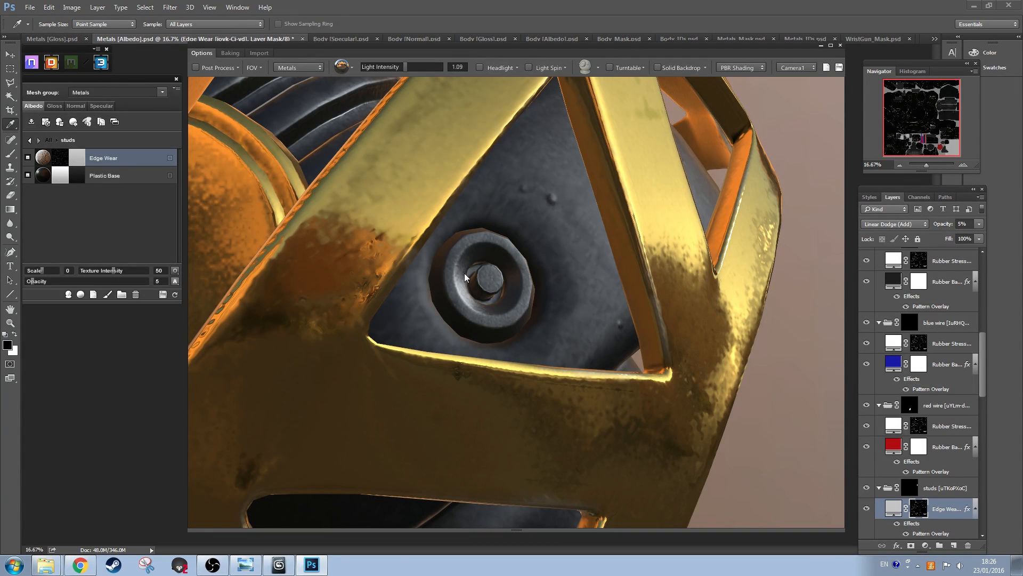
mouse_move(465, 273)
mouse_down()
mouse_move(489, 332)
mouse_move(377, 342)
mouse_move(370, 277)
mouse_move(359, 321)
mouse_move(369, 342)
mouse_move(452, 388)
mouse_move(442, 374)
mouse_move(469, 346)
mouse_move(510, 353)
mouse_move(498, 382)
mouse_move(524, 350)
mouse_move(554, 244)
mouse_move(606, 248)
mouse_move(494, 319)
mouse_move(560, 306)
mouse_move(543, 301)
mouse_move(629, 306)
mouse_move(470, 303)
mouse_move(493, 331)
mouse_move(569, 312)
mouse_move(523, 286)
mouse_move(584, 290)
mouse_move(577, 302)
mouse_move(521, 273)
mouse_move(477, 267)
mouse_move(453, 295)
mouse_move(473, 303)
mouse_move(539, 286)
mouse_move(499, 289)
mouse_move(522, 279)
mouse_move(504, 292)
mouse_move(546, 286)
mouse_move(527, 274)
mouse_move(536, 302)
mouse_move(657, 315)
mouse_move(642, 382)
mouse_move(609, 343)
mouse_move(639, 349)
mouse_move(545, 307)
mouse_move(510, 257)
mouse_move(471, 276)
mouse_move(477, 262)
mouse_up()
Step: Leave the studs group, open the feet group's layers and bring a foot part into close view
click(30, 140)
click(127, 246)
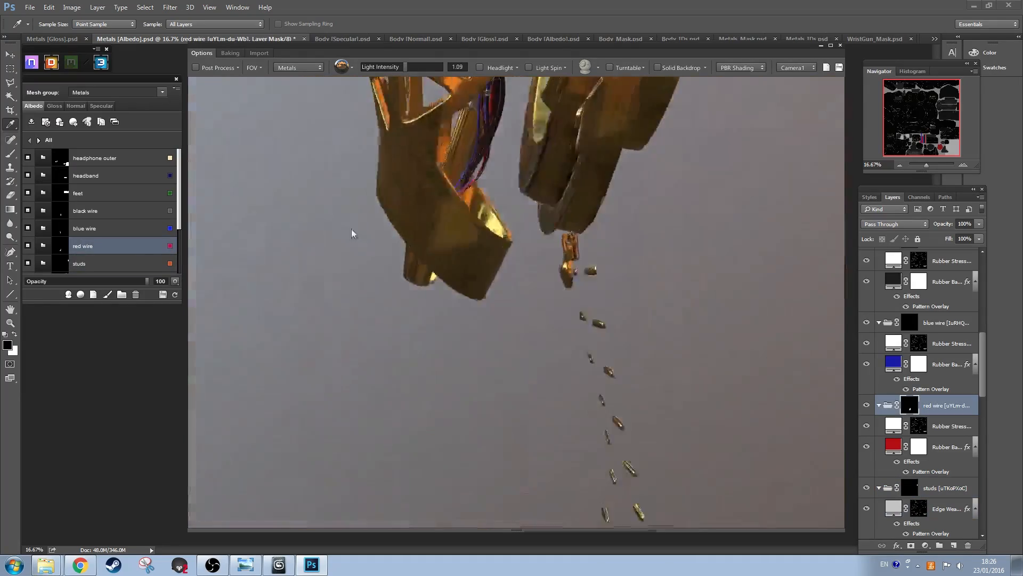
drag(350, 233, 477, 276)
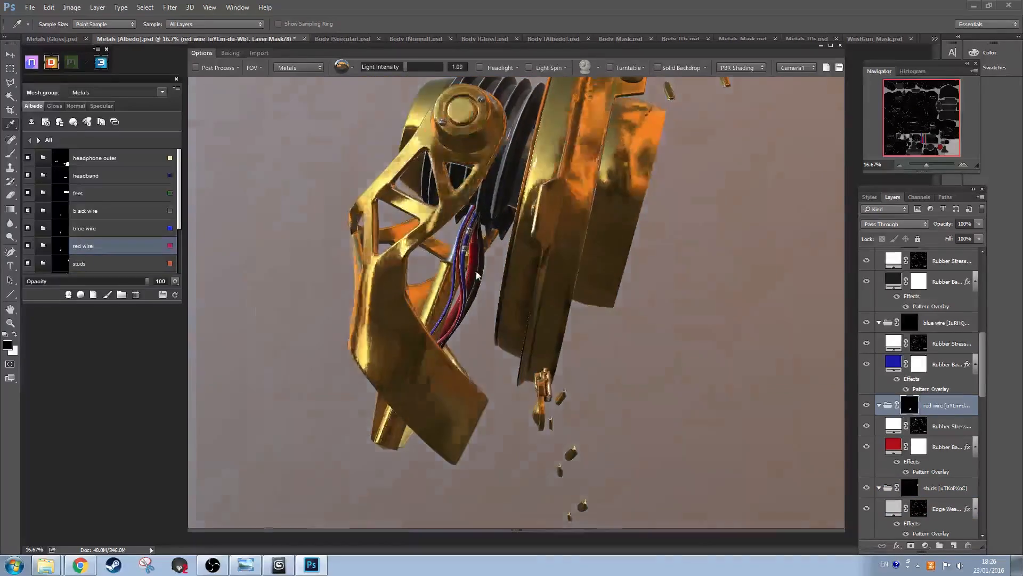
click(45, 193)
drag(574, 469, 542, 302)
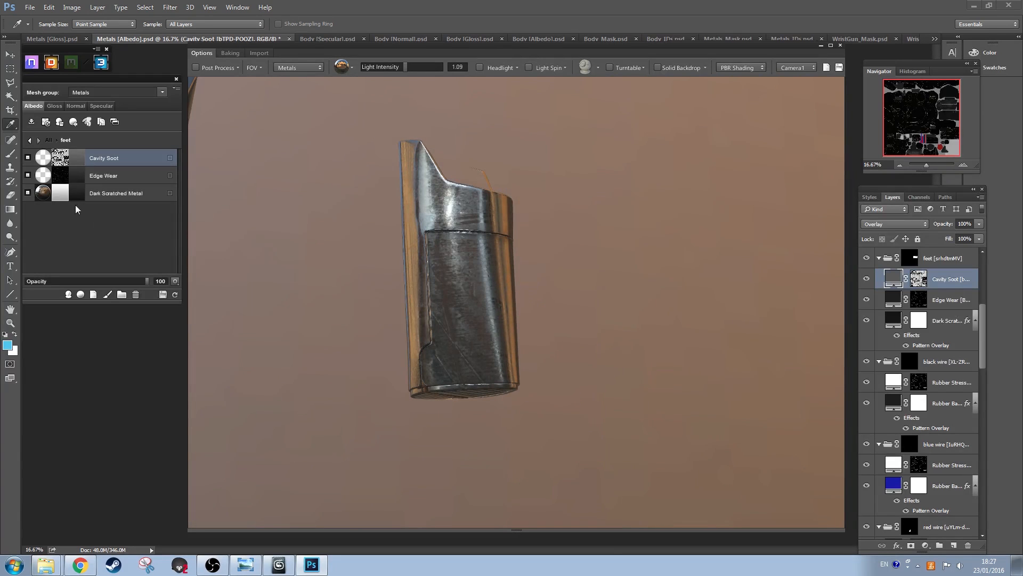
Step: Set the feet's Dark Scratched Metal texture scale to -2, comparing it in the Gloss view before restoring PBR Shading
click(113, 193)
drag(42, 276, 38, 275)
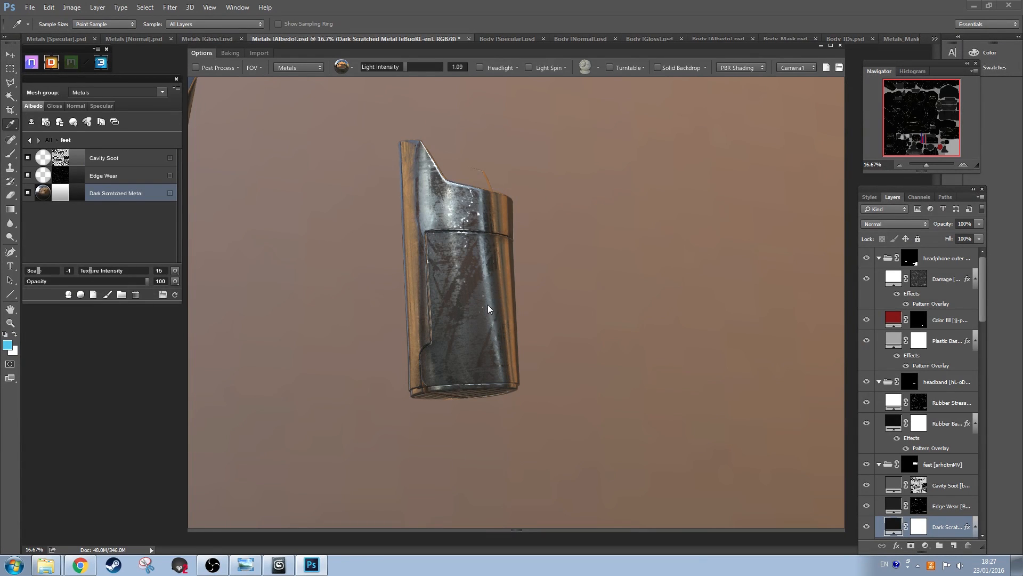
click(734, 68)
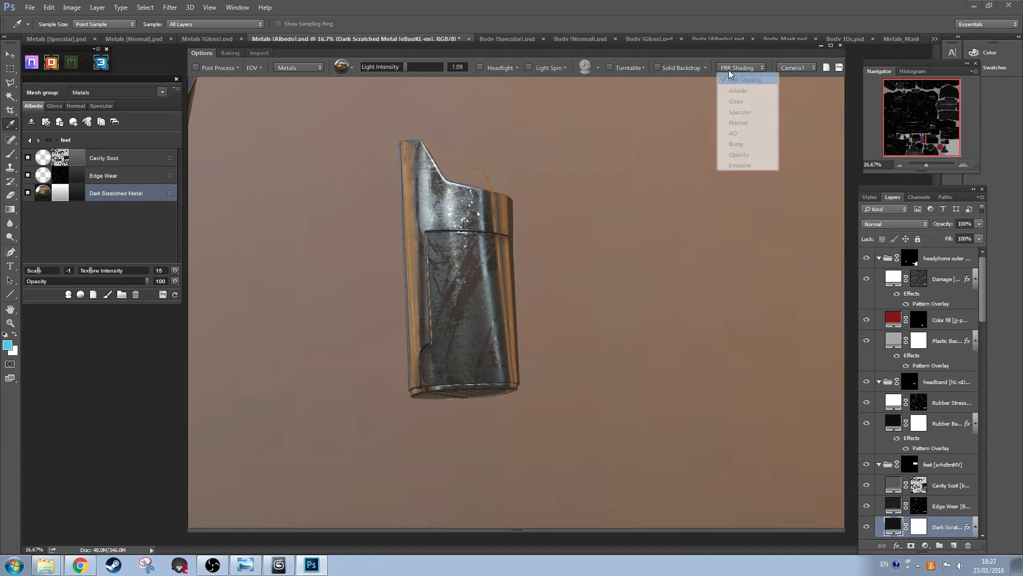
click(744, 100)
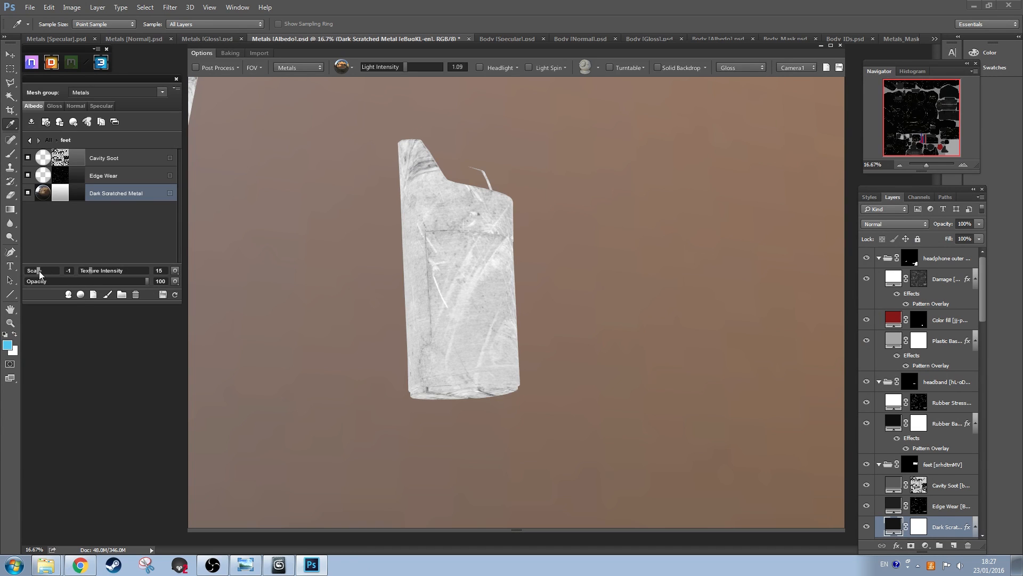
drag(39, 271, 34, 271)
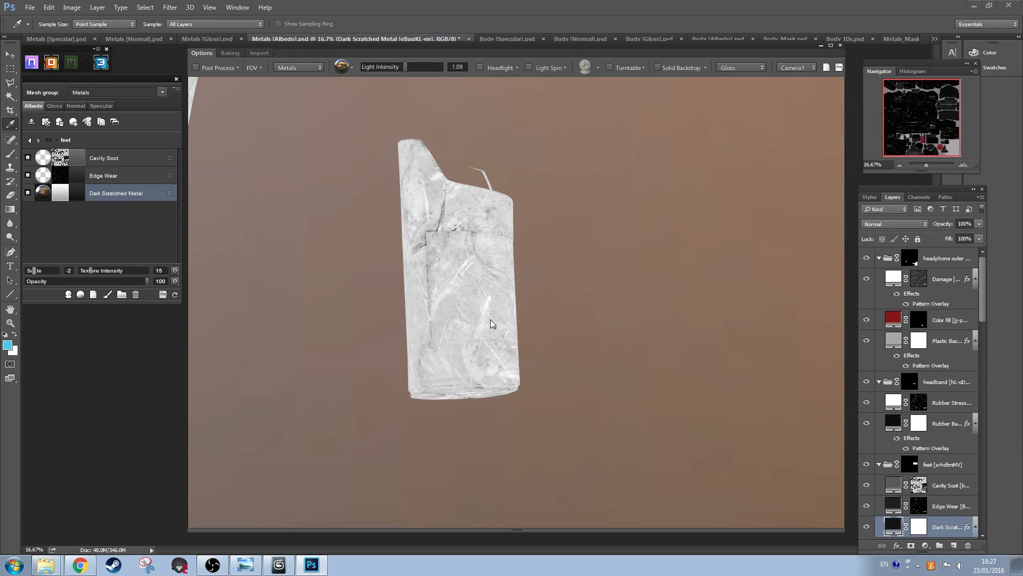
click(728, 72)
click(730, 81)
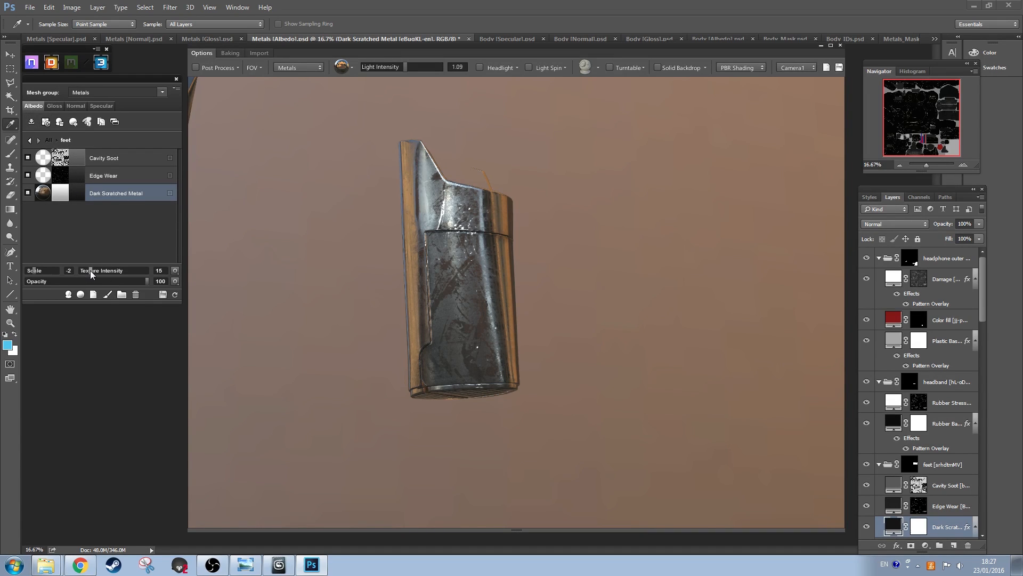
Step: Set the Dark Scratched Metal layer's texture intensity to 9 in both the Albedo and Gloss channels
drag(90, 271, 88, 274)
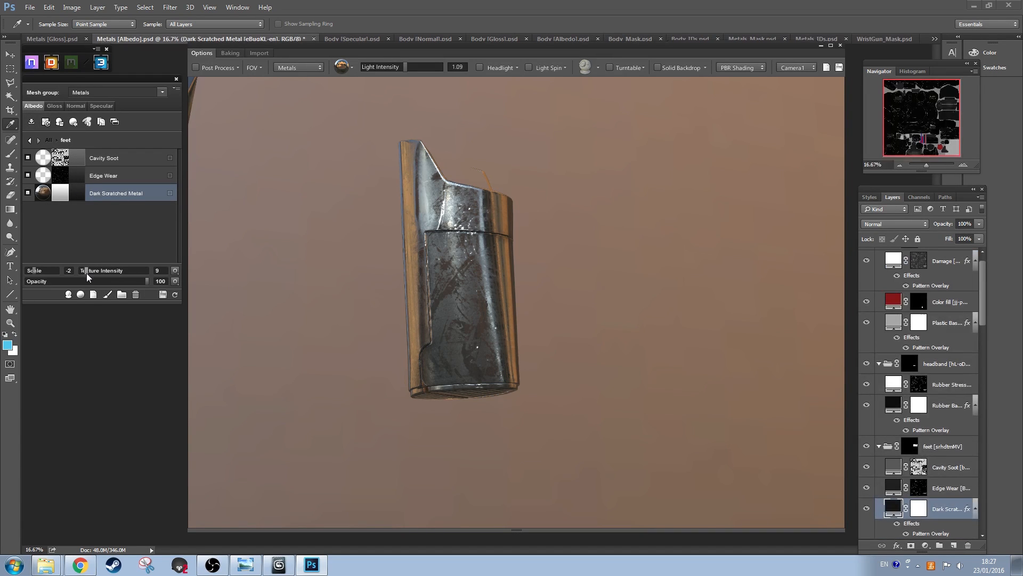
click(54, 106)
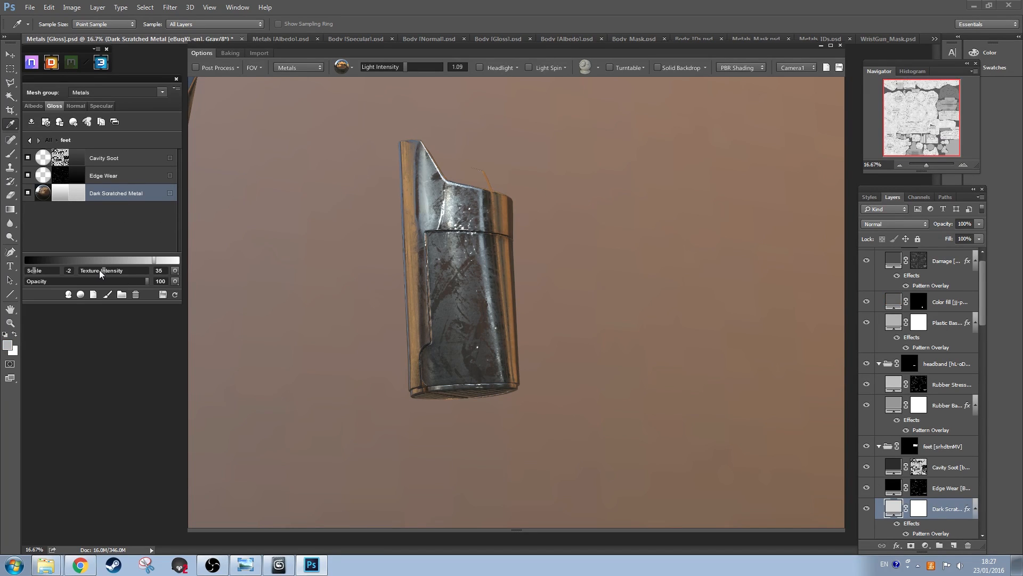
drag(99, 270, 85, 271)
drag(98, 270, 85, 271)
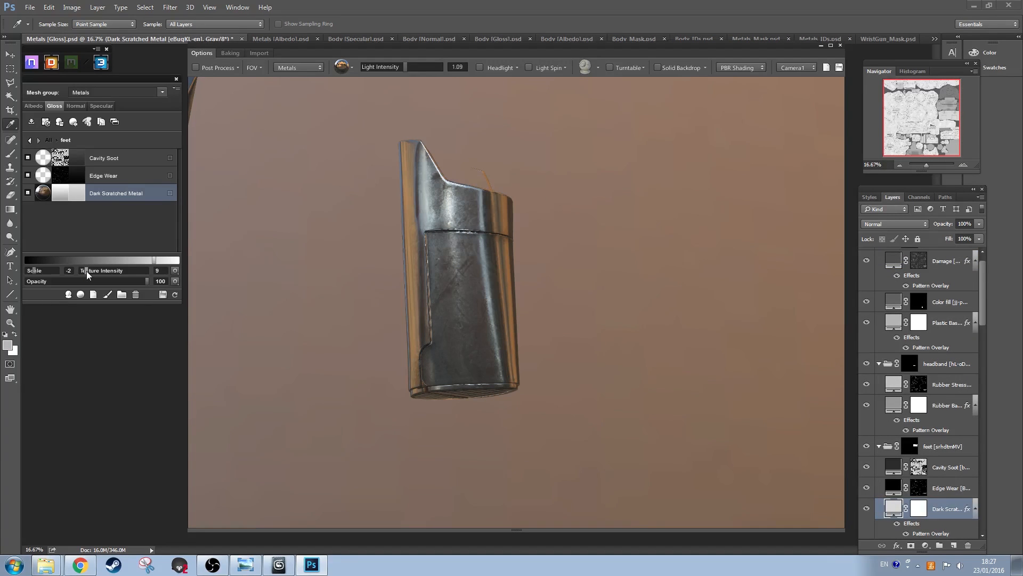
mouse_move(461, 302)
mouse_down()
mouse_move(487, 263)
mouse_move(466, 304)
mouse_move(465, 288)
mouse_up()
drag(461, 297, 468, 296)
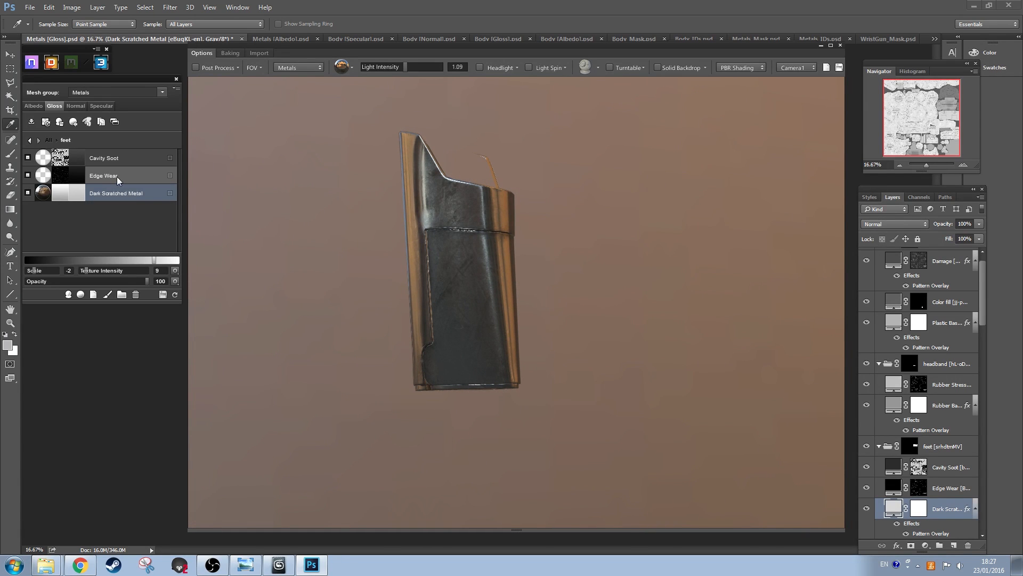
Step: Tint the Dark Scratched Metal layer's albedo colour to a very dark blue-green
click(34, 106)
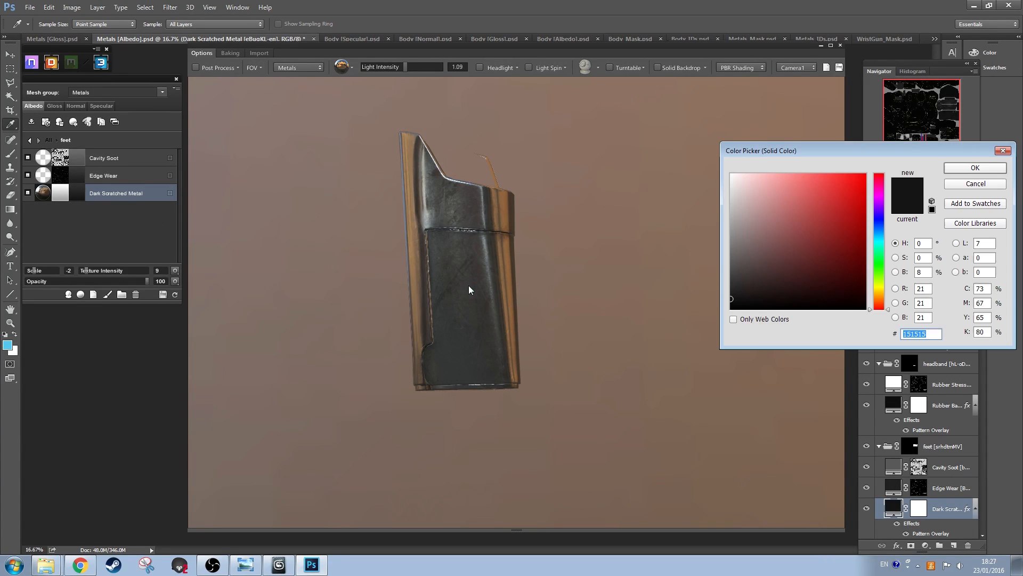
click(880, 271)
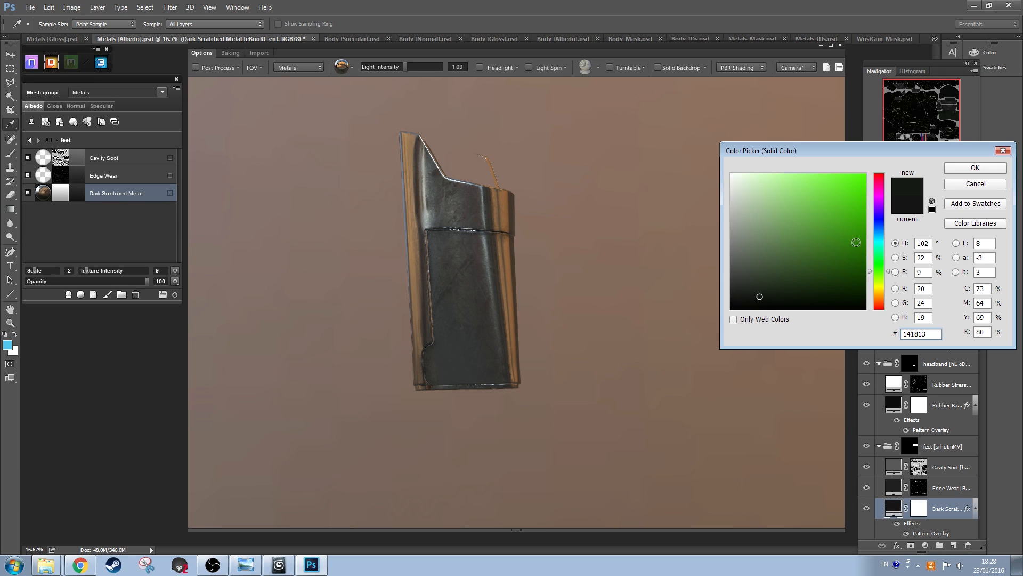
drag(881, 241, 880, 238)
click(974, 183)
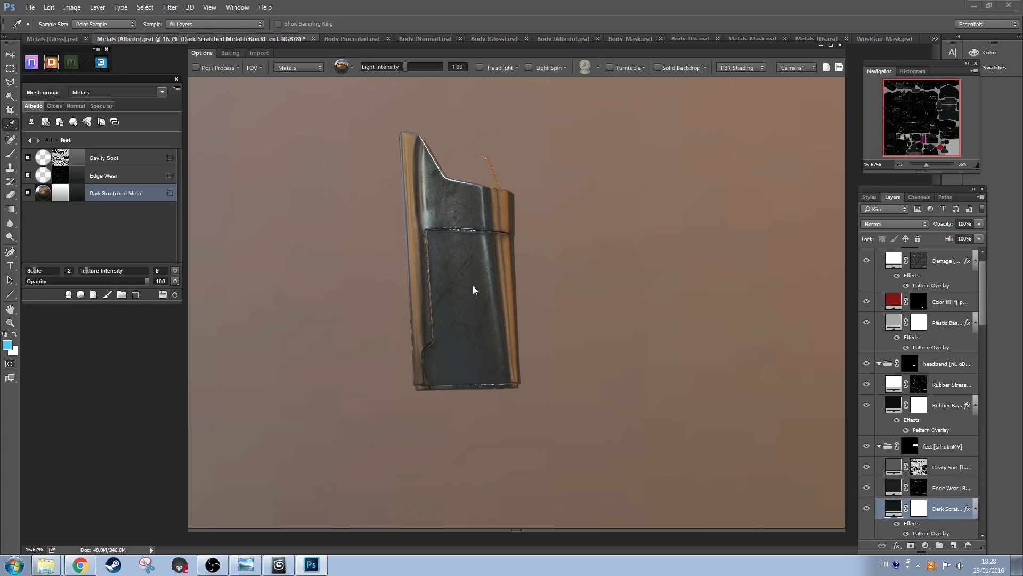
drag(472, 286, 500, 274)
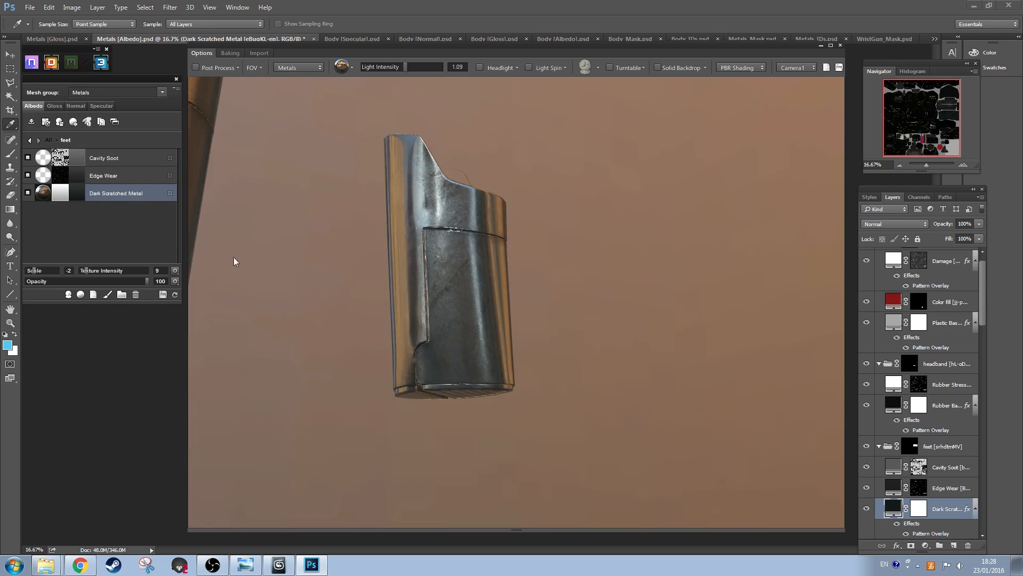
Step: Darken the feet's Edge Wear colour in the Specular channel
click(129, 177)
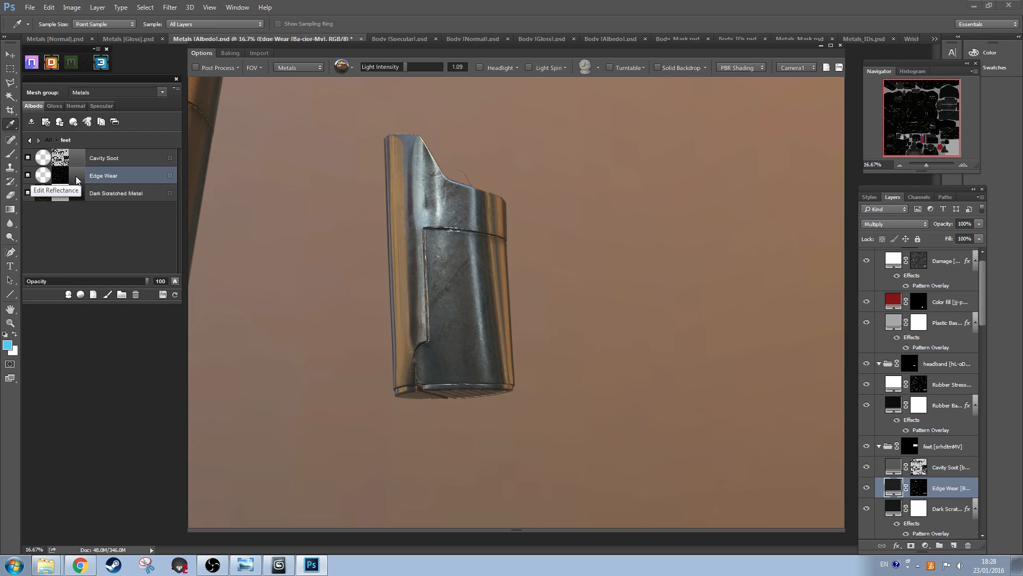
click(101, 106)
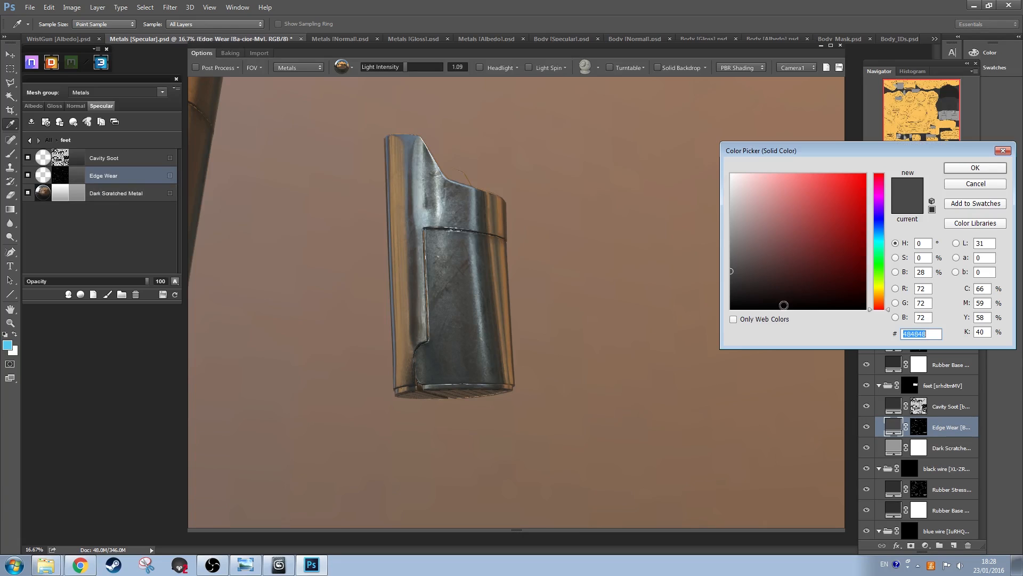
click(958, 169)
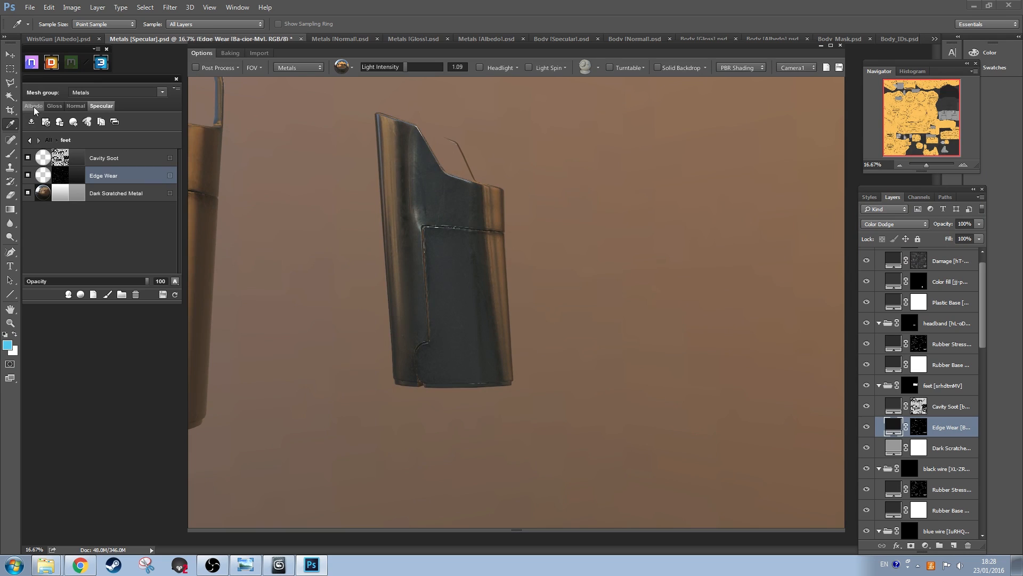
Step: Set the feet's Edge Wear albedo colour to 777777
click(34, 107)
click(77, 175)
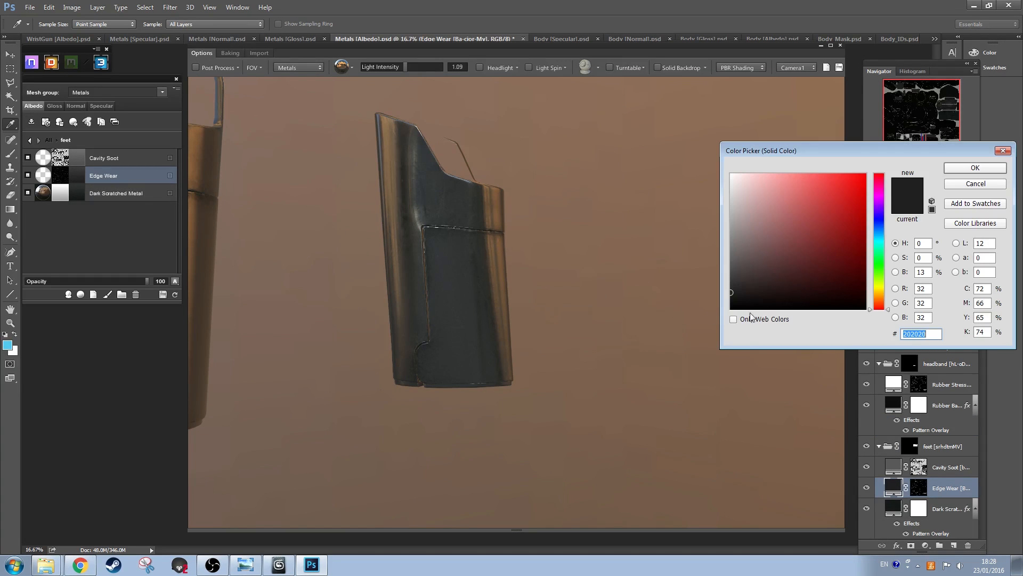
text(777777)
click(947, 171)
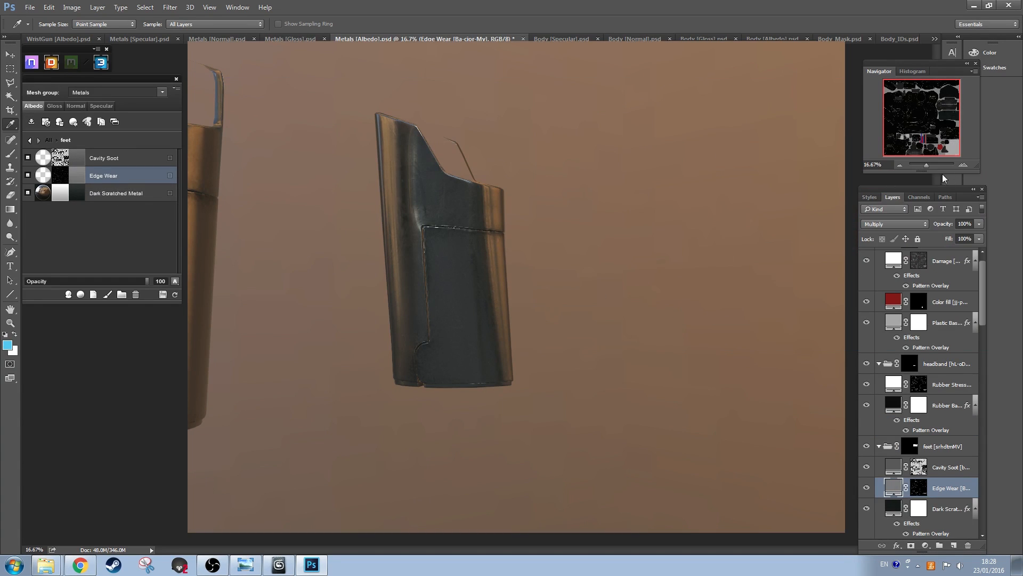
click(449, 289)
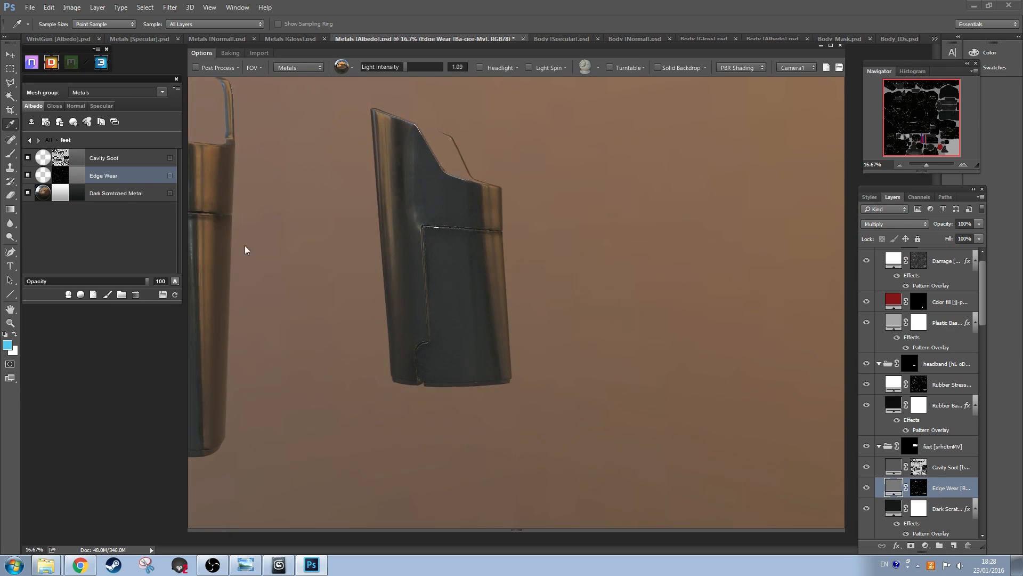
Step: Edit the feet's Edge Wear mask with Curvature edges at Medium 100, Large 0 and Huge 0, accept it and check the edges
click(68, 185)
click(520, 322)
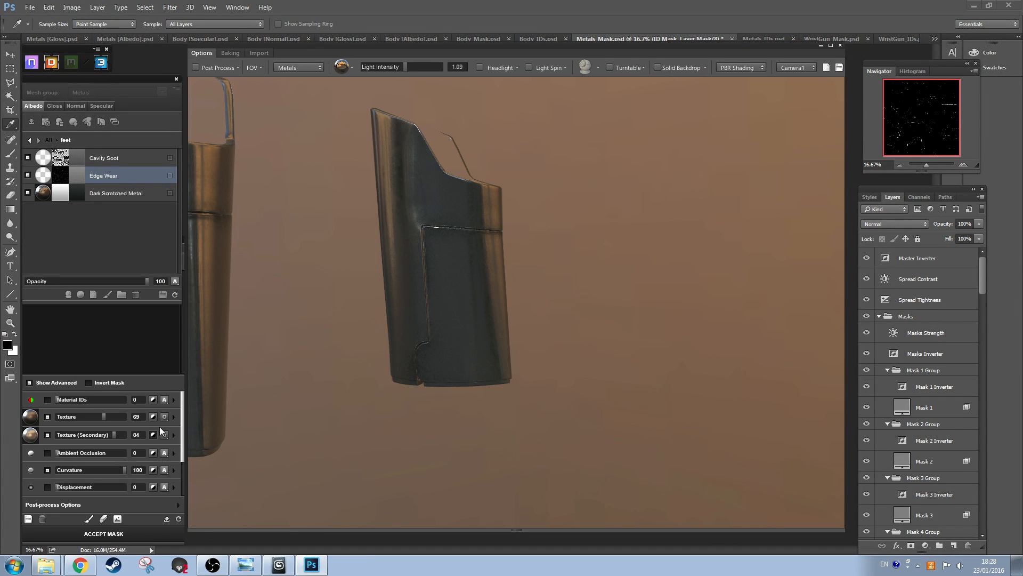
click(173, 470)
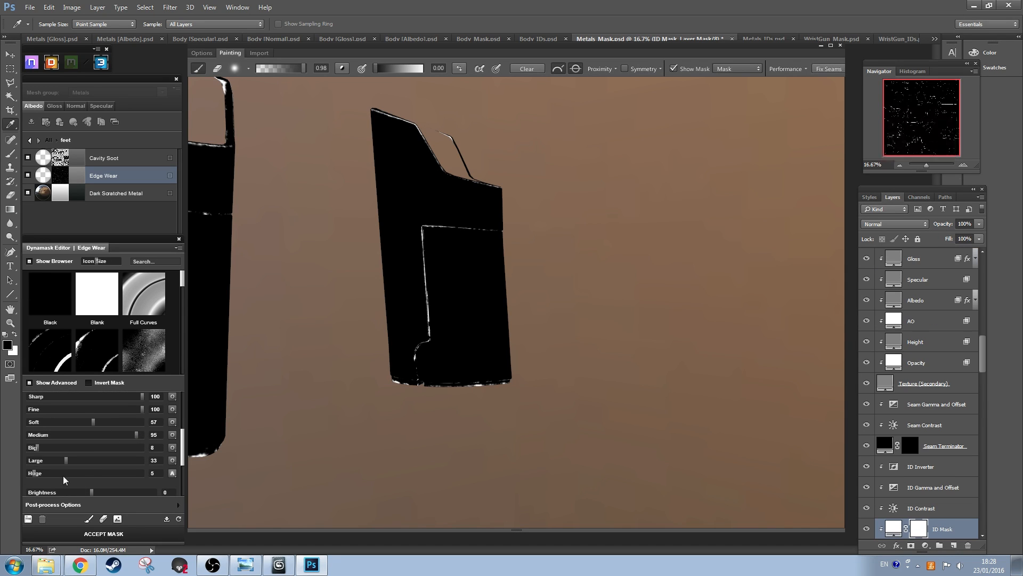
drag(34, 473, 5, 470)
mouse_move(136, 434)
mouse_down()
mouse_move(89, 438)
mouse_move(145, 436)
mouse_up()
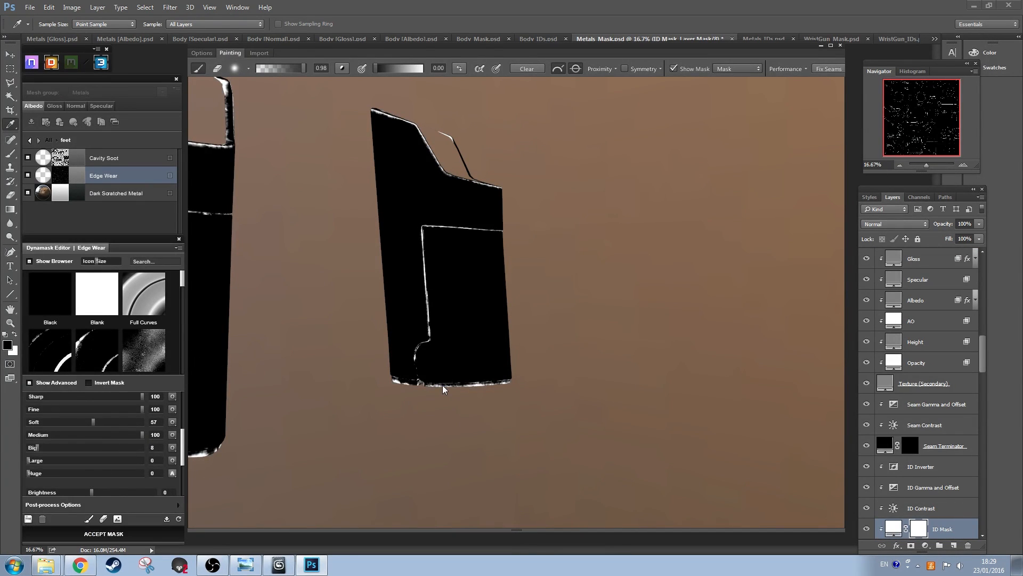
key(Return)
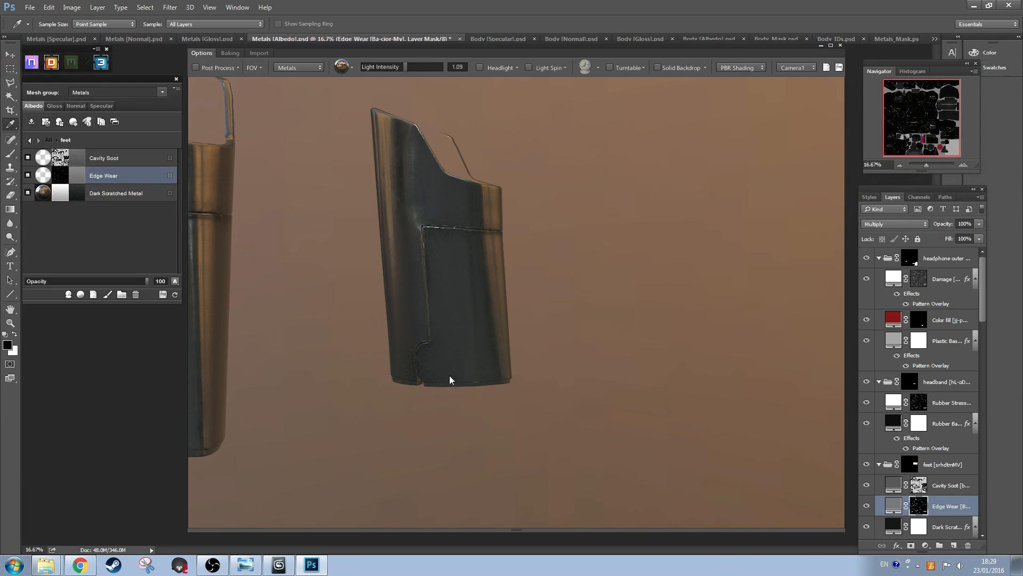
drag(457, 341, 452, 335)
drag(449, 284, 485, 314)
Step: Set the feet's Dark Scratched Metal colour to 808080 in the Specular channel
click(101, 105)
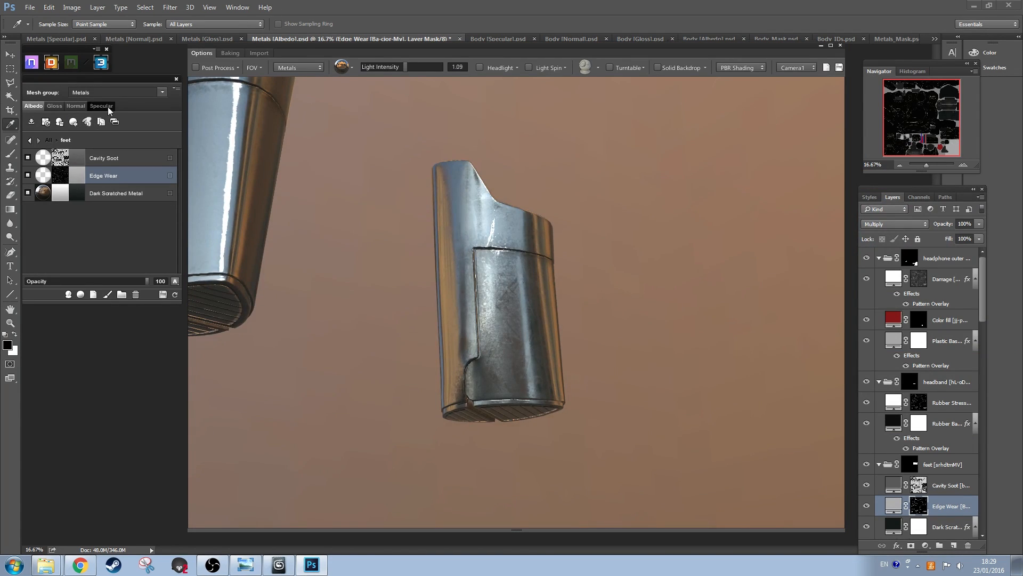
click(104, 106)
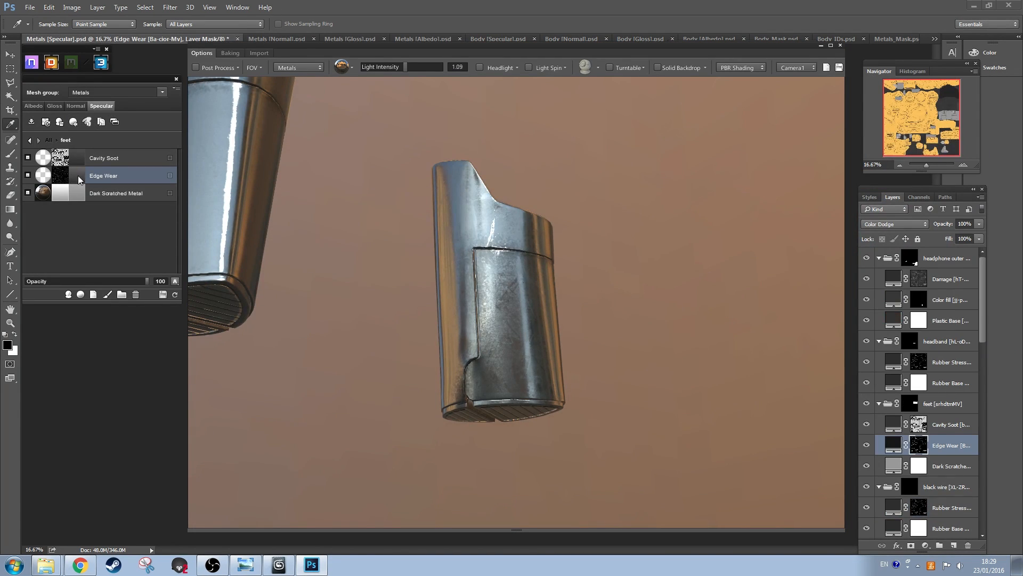
mouse_move(504, 296)
mouse_down()
mouse_move(564, 310)
mouse_move(569, 331)
mouse_move(270, 331)
mouse_move(248, 322)
mouse_move(298, 338)
mouse_move(644, 337)
mouse_move(511, 334)
mouse_move(508, 349)
mouse_move(482, 352)
mouse_move(529, 338)
mouse_move(500, 377)
mouse_move(507, 243)
mouse_move(486, 398)
mouse_move(436, 432)
mouse_move(486, 450)
mouse_move(430, 522)
mouse_move(414, 341)
mouse_move(337, 301)
mouse_move(267, 322)
mouse_move(414, 319)
mouse_move(580, 336)
mouse_move(635, 302)
mouse_move(578, 309)
mouse_move(600, 277)
mouse_move(584, 346)
mouse_move(468, 367)
mouse_move(469, 353)
mouse_move(496, 359)
mouse_move(542, 298)
mouse_move(542, 270)
mouse_move(669, 319)
mouse_move(737, 327)
mouse_move(721, 337)
mouse_move(427, 305)
mouse_move(471, 306)
mouse_move(444, 303)
mouse_up()
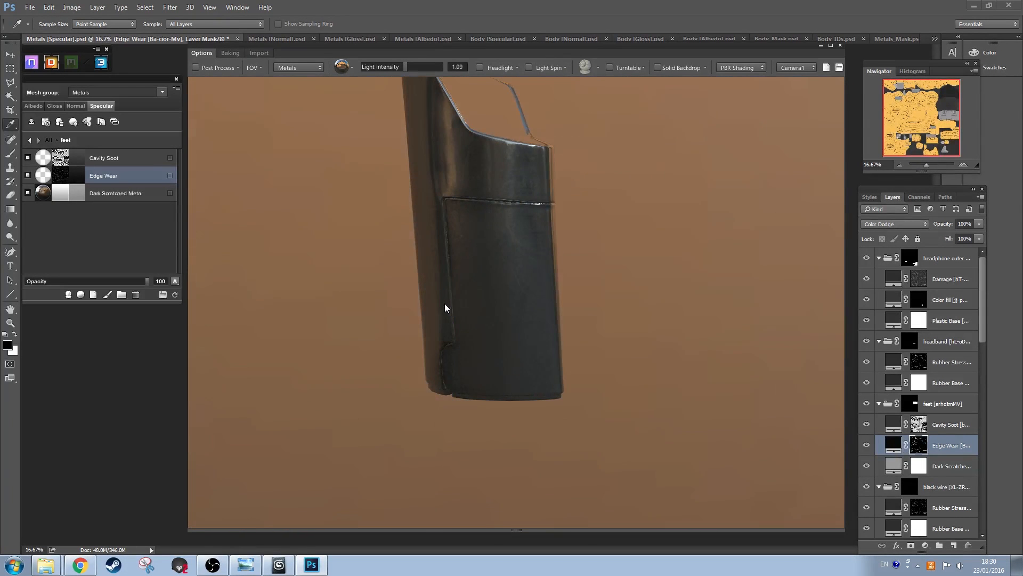
click(114, 194)
click(77, 196)
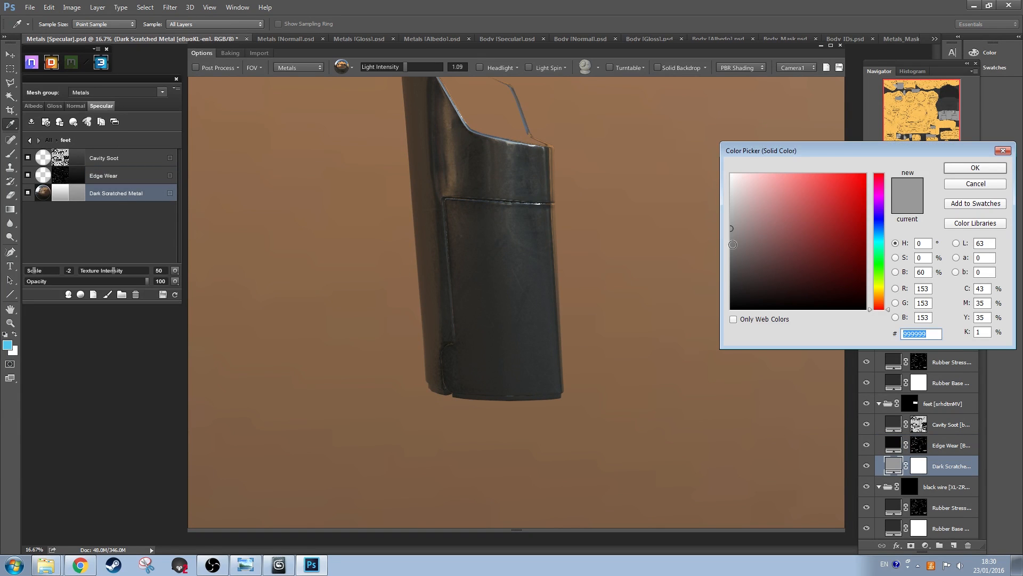
text(808080)
click(974, 168)
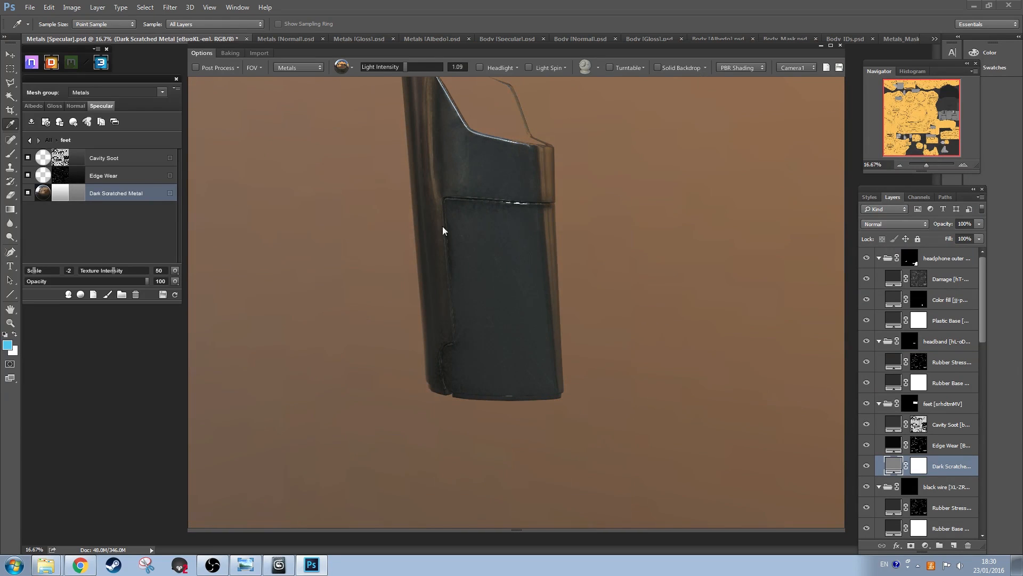
Step: Lower the base gloss of the feet's Dark Scratched Metal in the Gloss channel and check the scratches in the light
click(55, 105)
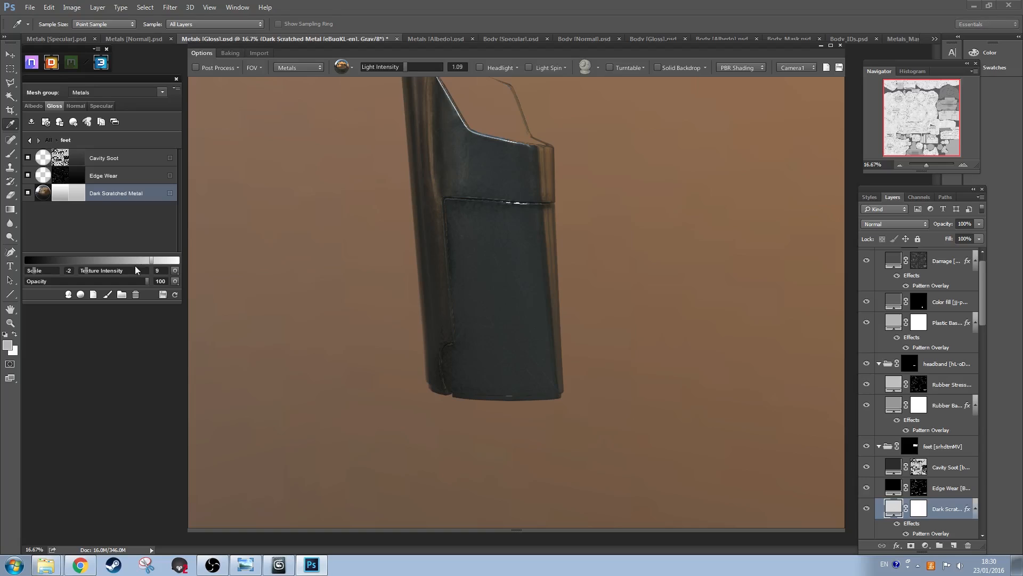
drag(149, 262, 134, 261)
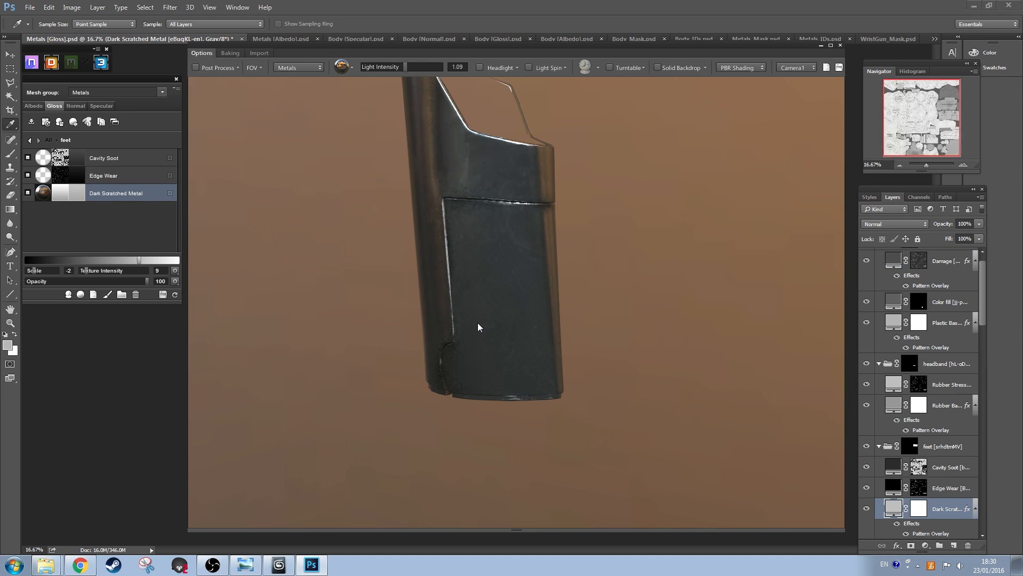
drag(494, 326, 506, 283)
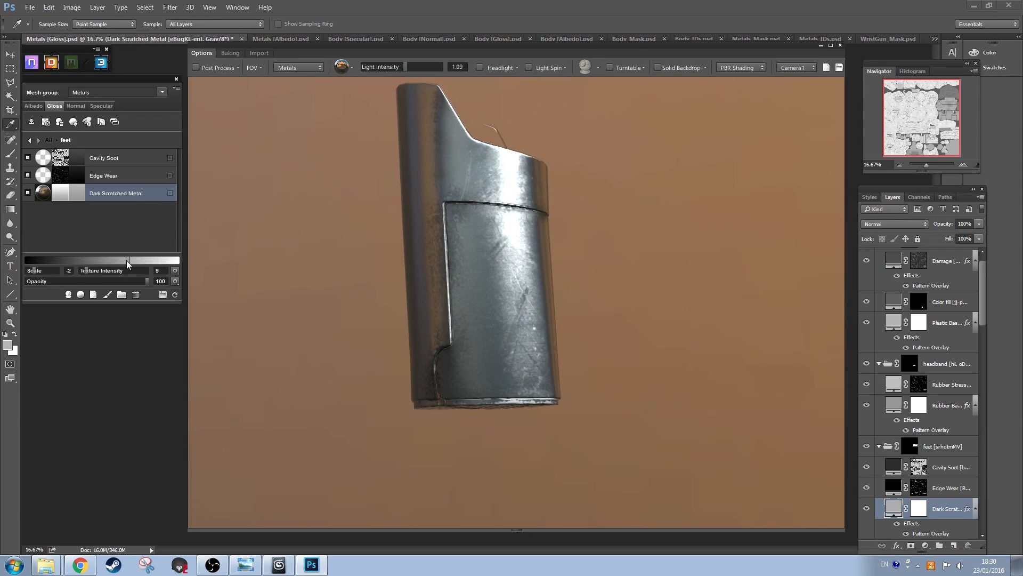
drag(130, 260, 132, 260)
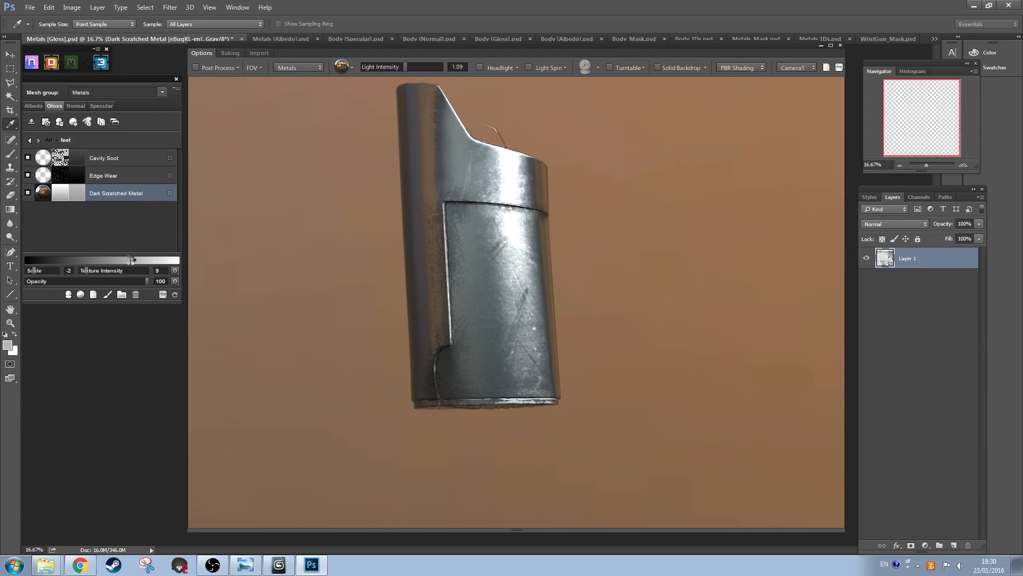
Step: Set the feet's Dark Scratched Metal colour to 777777 in the Specular channel and check both feet
click(106, 105)
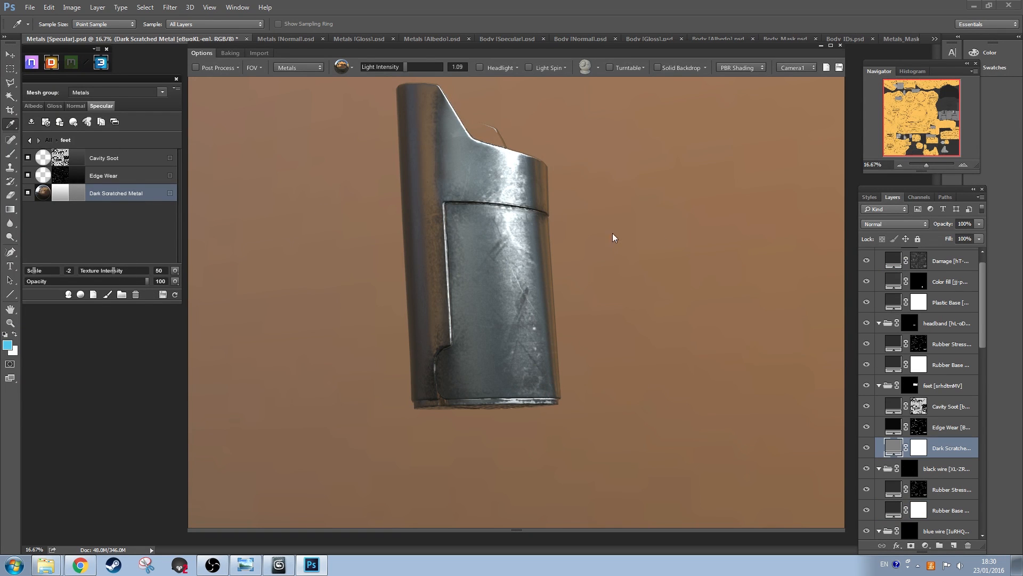
drag(732, 247, 726, 247)
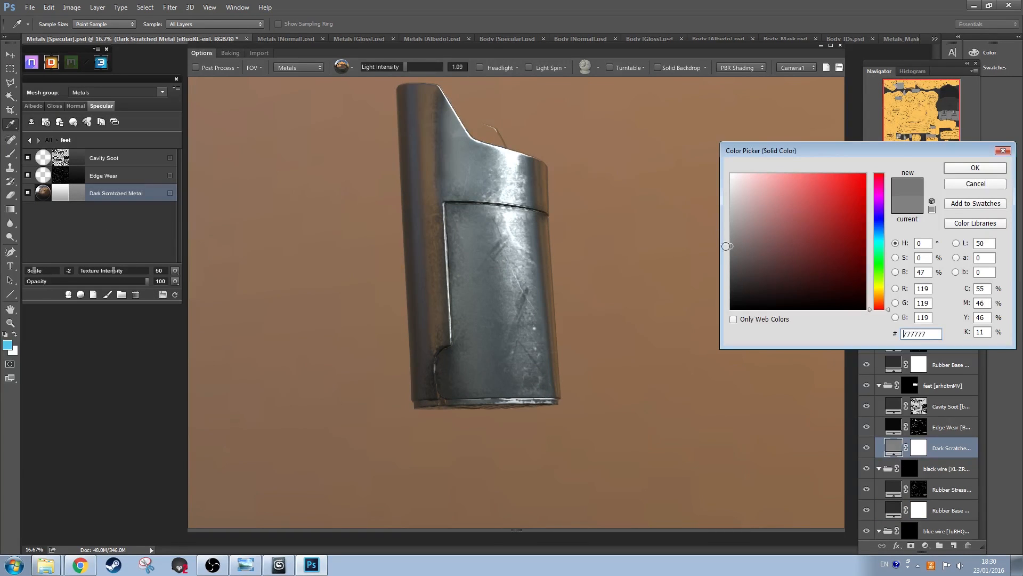
click(963, 169)
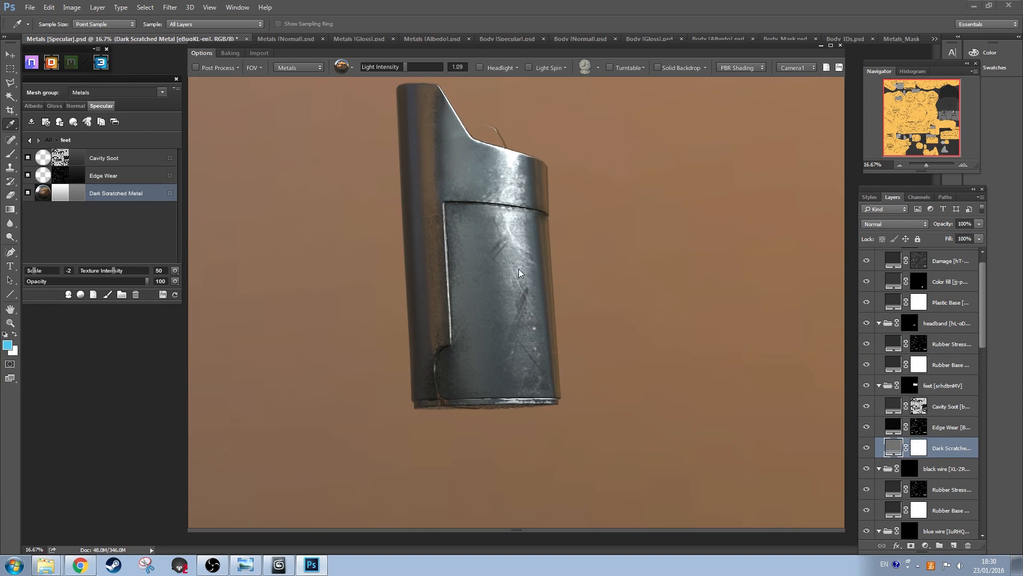
drag(519, 269, 458, 274)
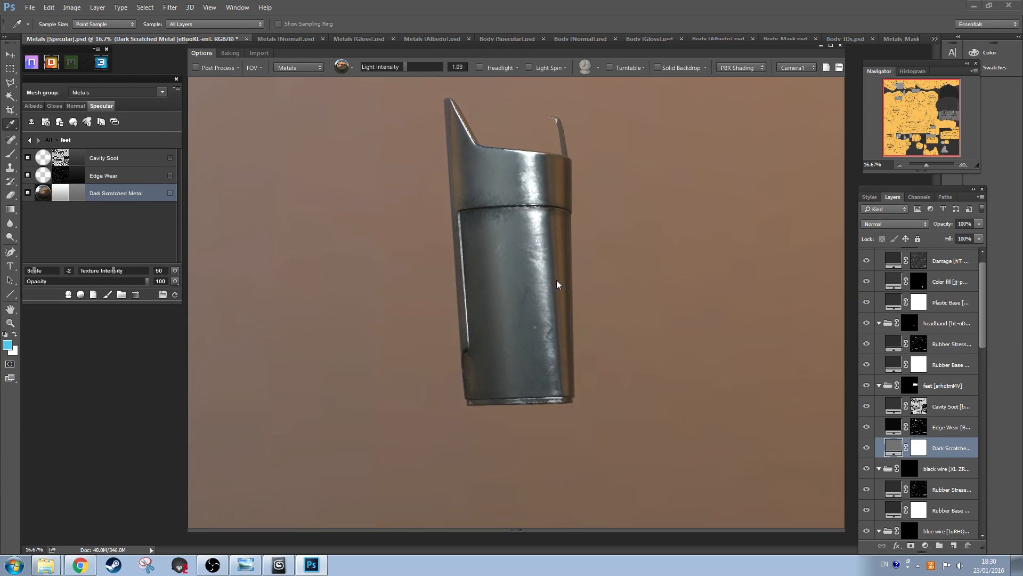
mouse_move(556, 284)
mouse_down()
mouse_move(543, 299)
mouse_move(555, 182)
mouse_move(526, 311)
mouse_move(532, 297)
mouse_move(500, 322)
mouse_move(519, 317)
mouse_move(519, 301)
mouse_move(548, 297)
mouse_move(524, 271)
mouse_move(482, 269)
mouse_move(450, 221)
mouse_up()
scroll(524, 301, down, 5)
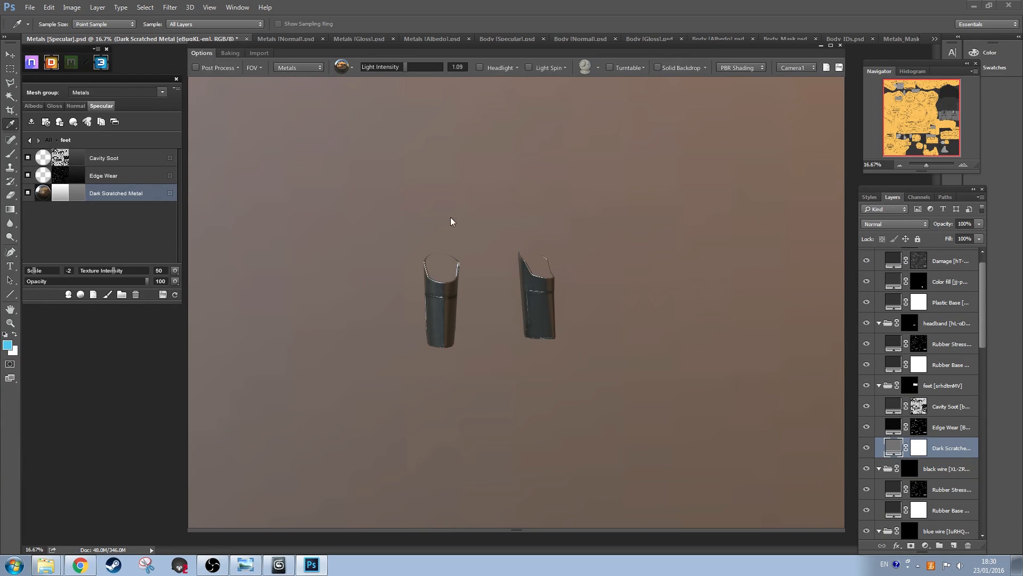
Step: Set the headband's Rubber Base colour to 1c1c1c in the Specular channel and check the headband inserts
click(29, 140)
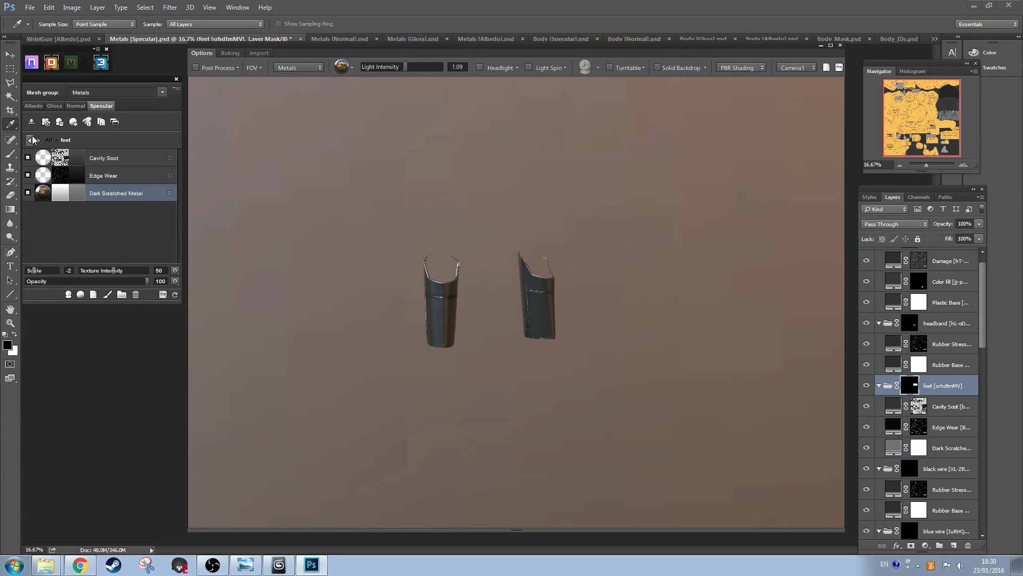
click(112, 178)
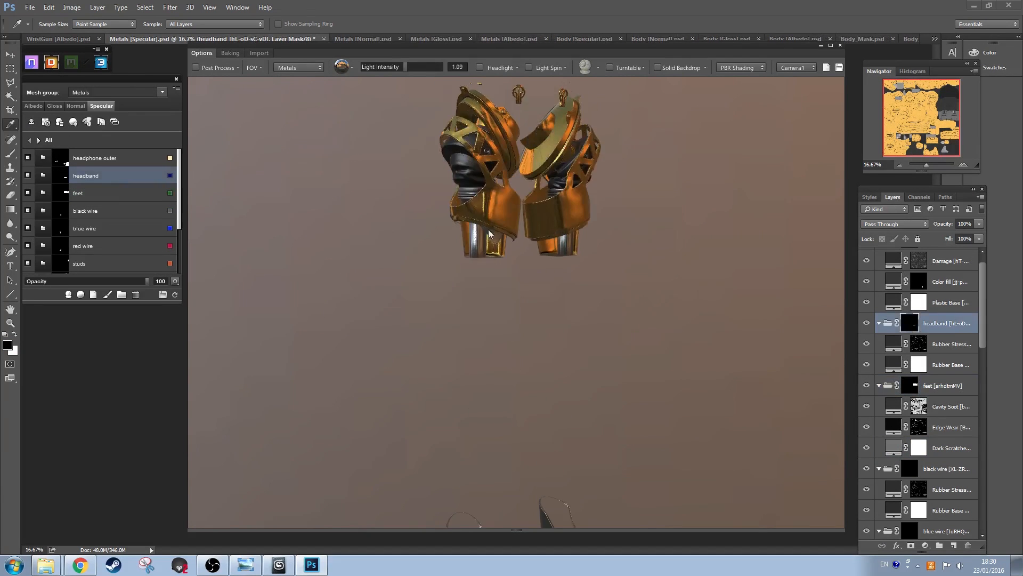
scroll(501, 314, up, 2)
drag(457, 238, 467, 365)
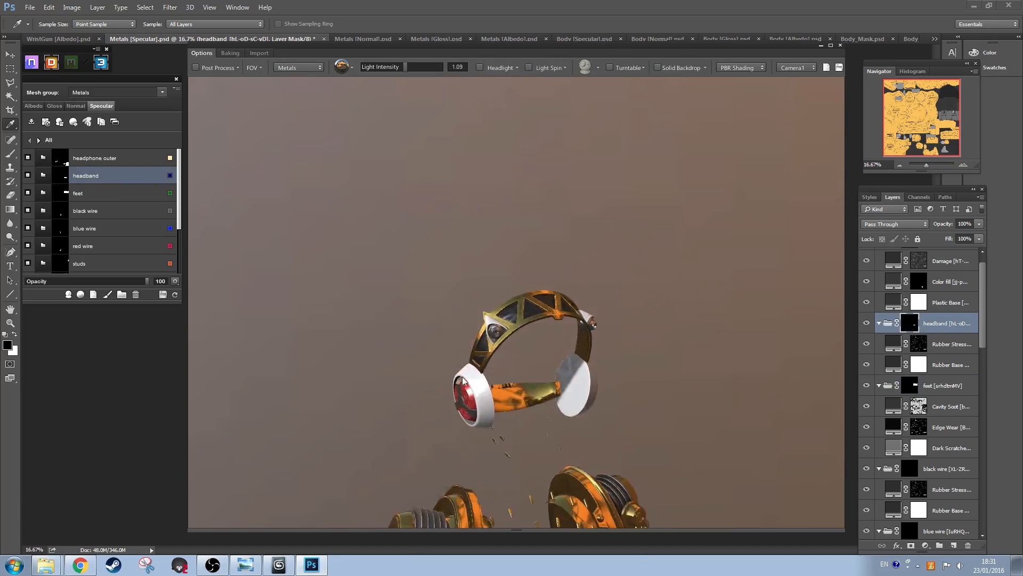
scroll(467, 365, up, 1)
drag(494, 412, 437, 347)
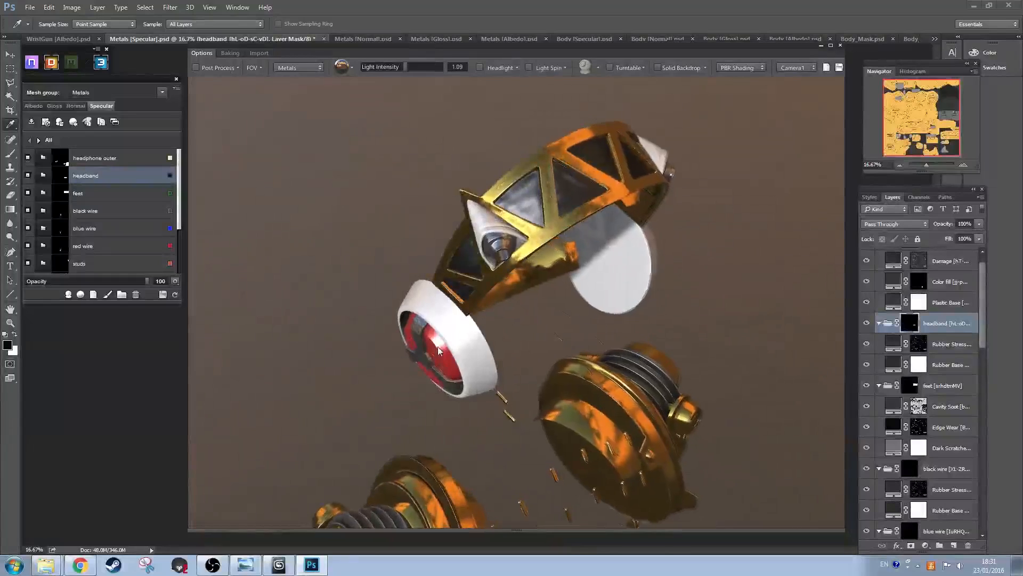
click(110, 175)
double_click(110, 175)
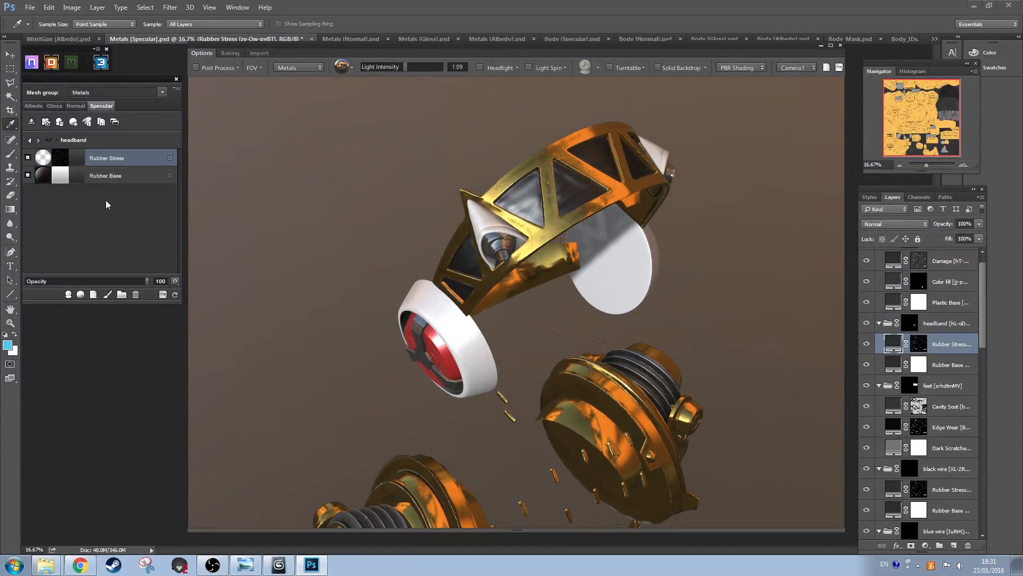
click(130, 175)
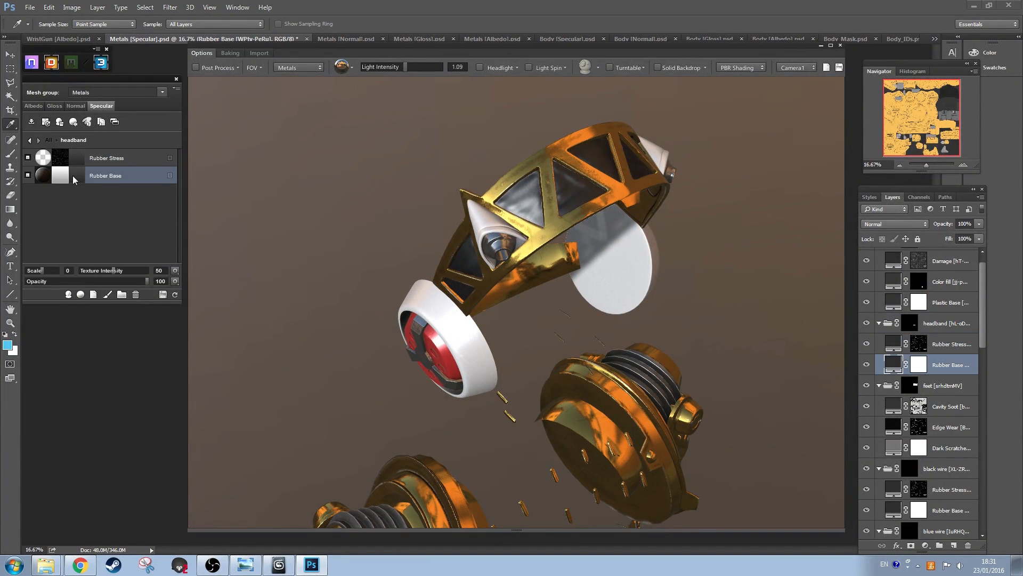
drag(765, 281, 703, 294)
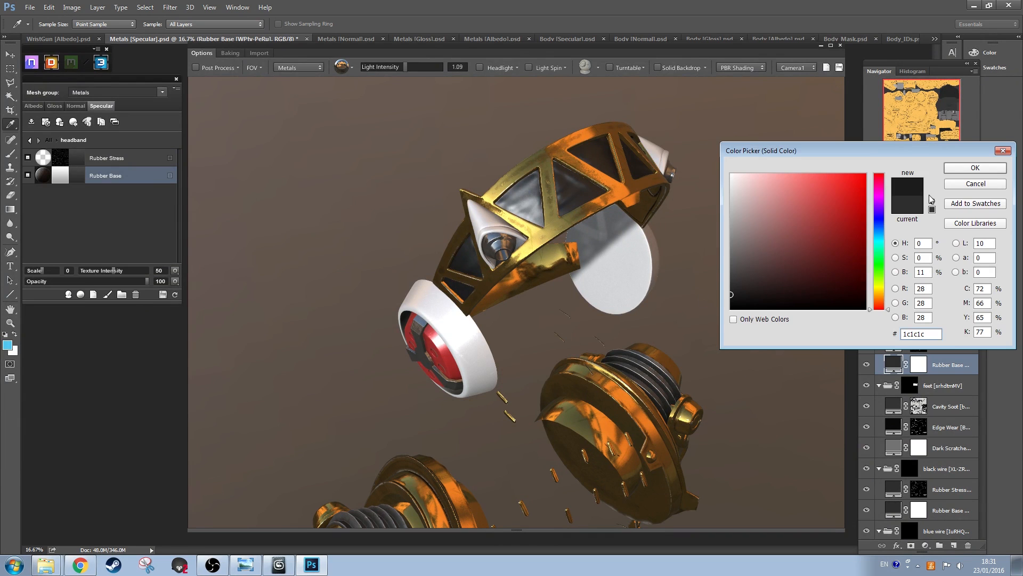
click(975, 168)
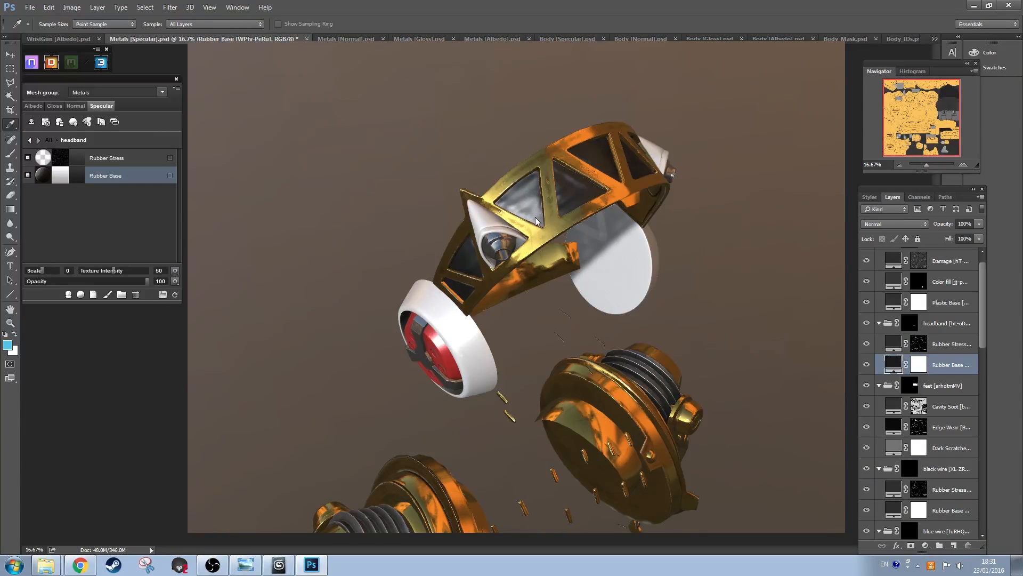
mouse_move(512, 246)
mouse_down()
mouse_move(528, 222)
mouse_move(513, 226)
mouse_up()
Step: Open the headphone outer material's layers in the Specular channel and inspect the ear cup
click(31, 140)
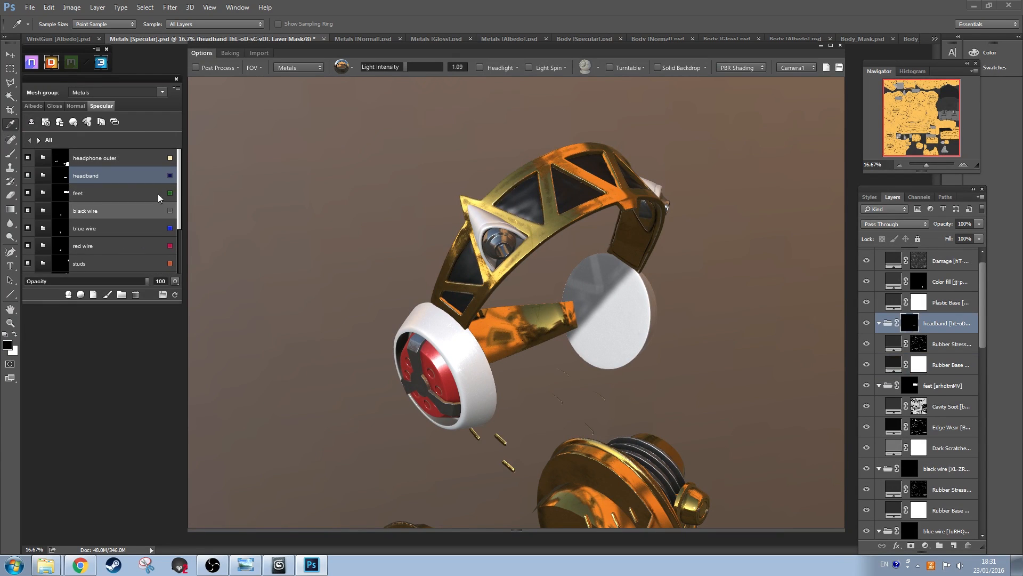
click(104, 159)
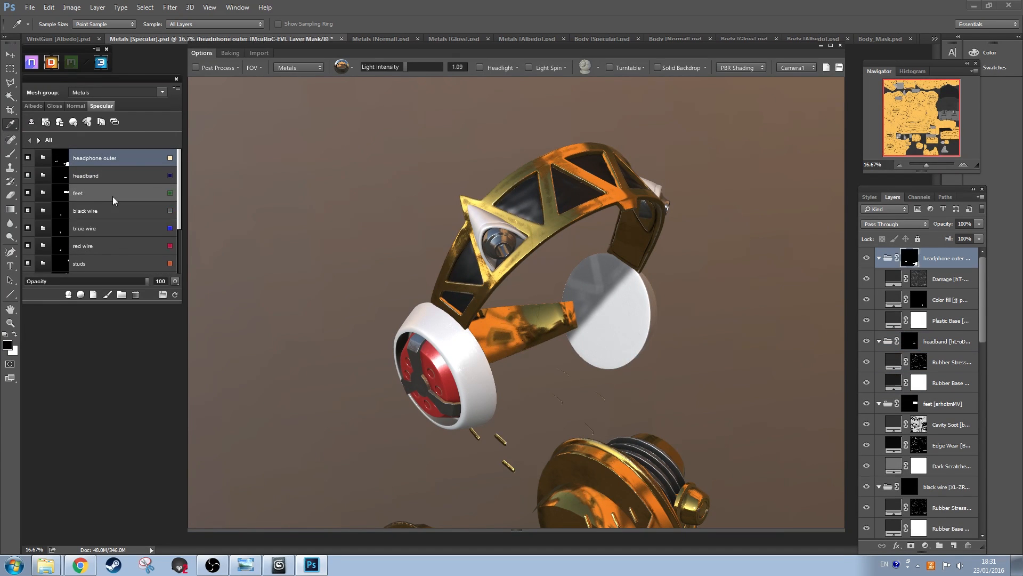
double_click(47, 162)
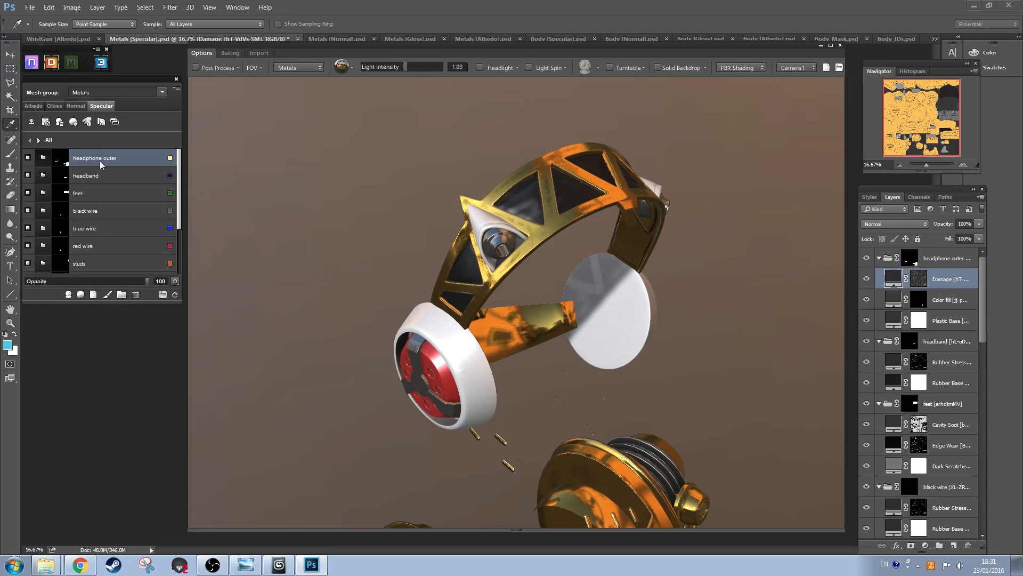
drag(462, 357, 549, 276)
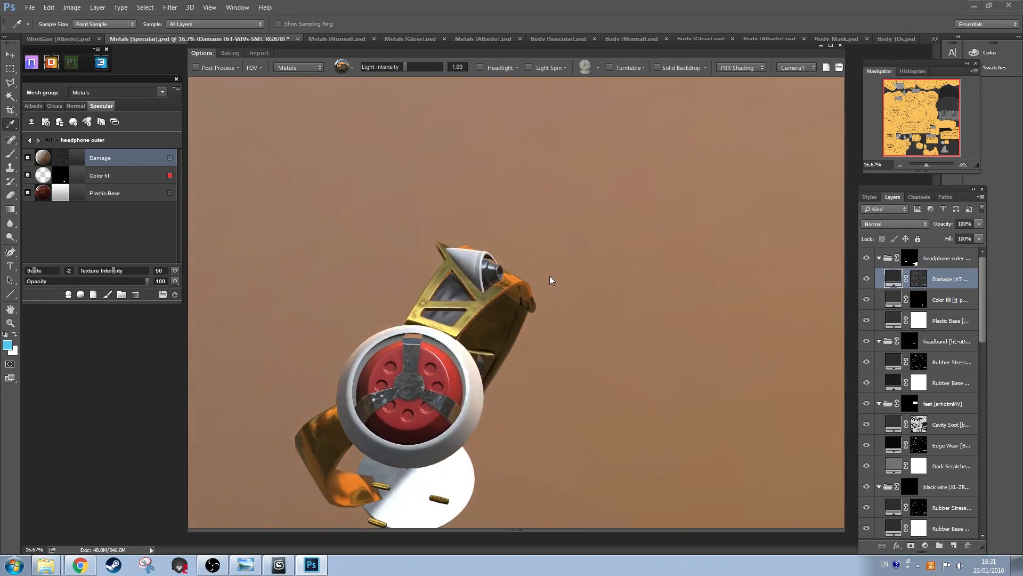
drag(448, 372, 462, 354)
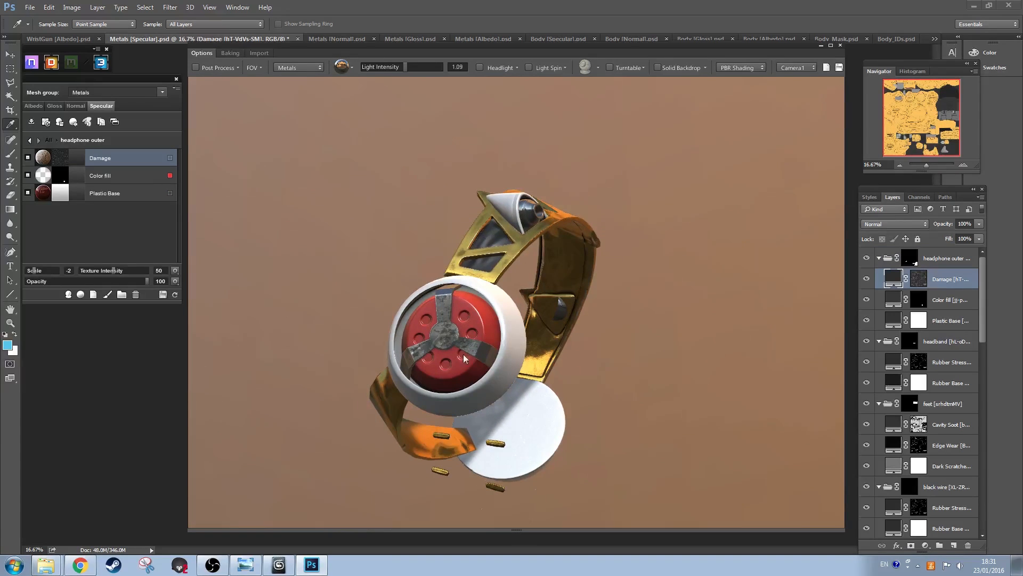
Step: Hide and reshow the Steel material to identify which headphone parts it covers
click(30, 140)
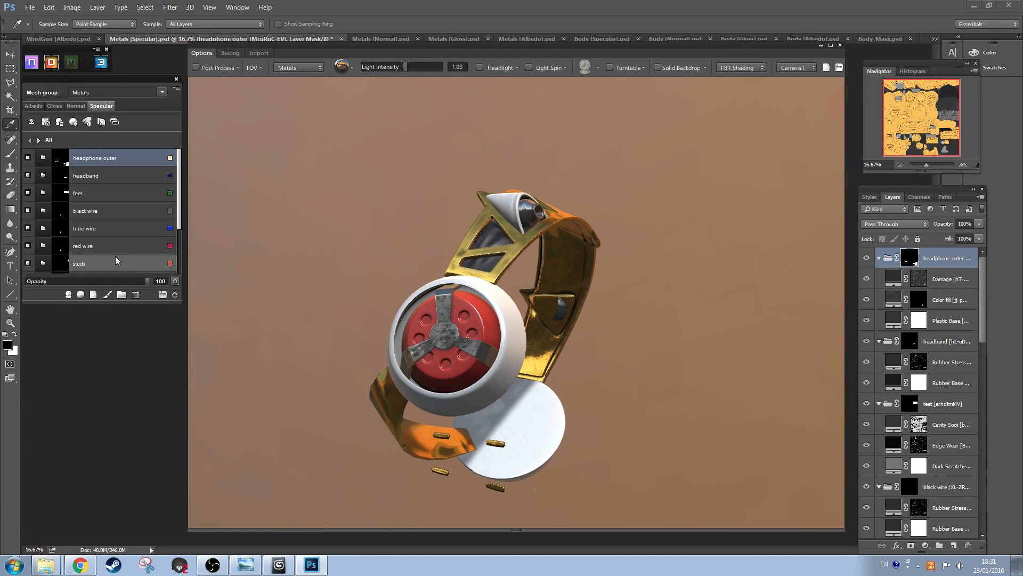
scroll(122, 254, down, 2)
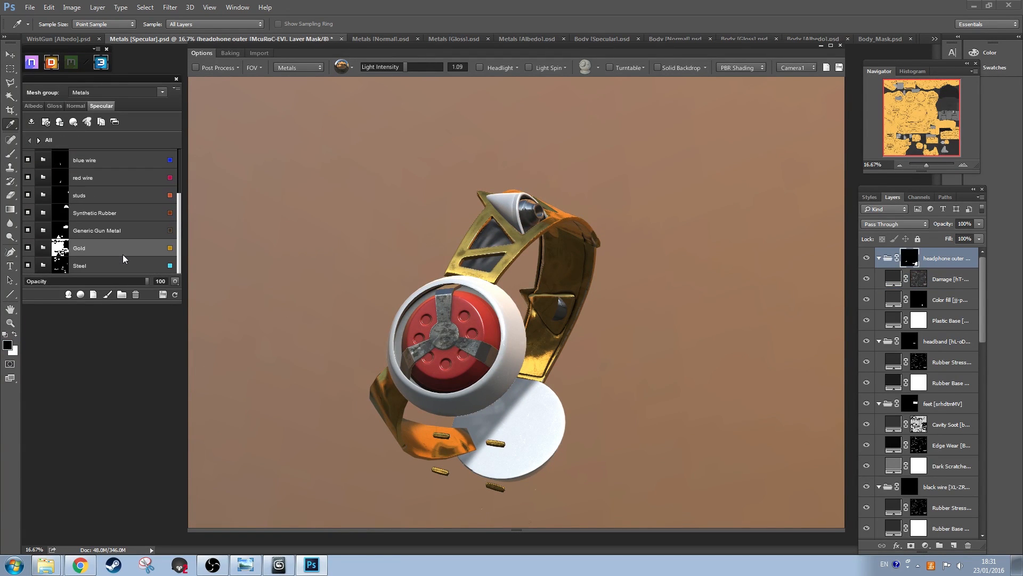
click(28, 267)
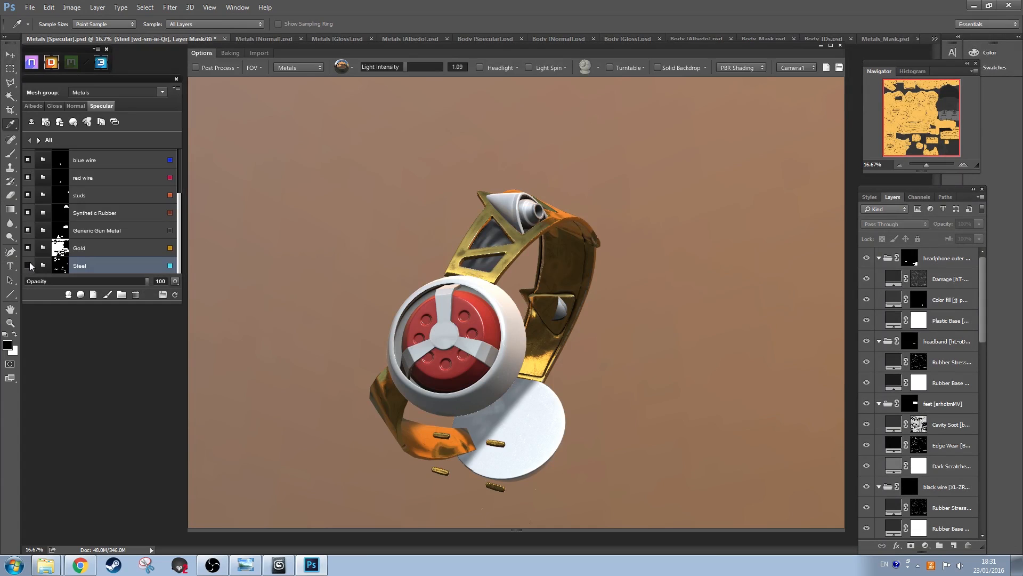
click(29, 266)
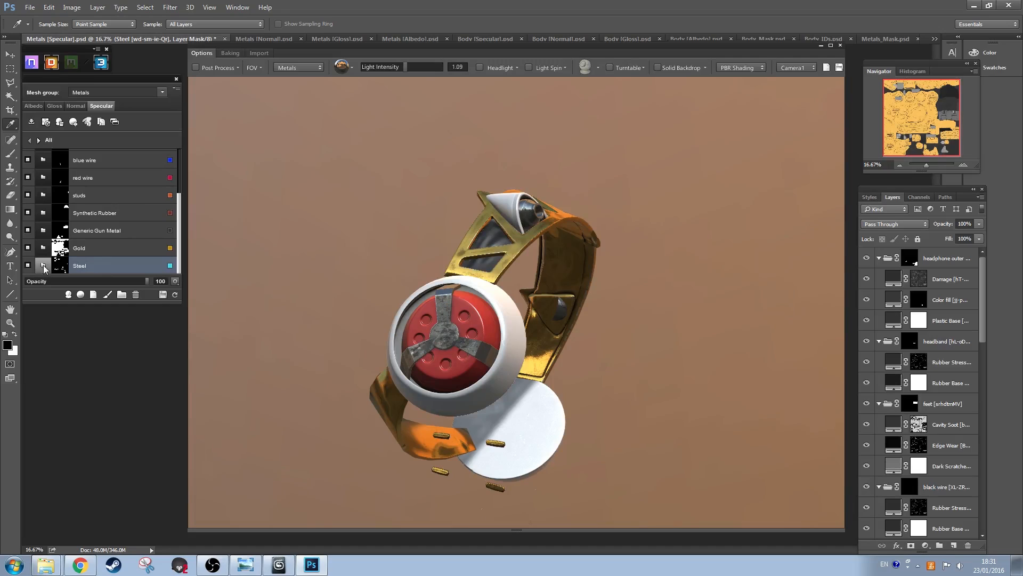
Step: Save the texturing project
click(174, 88)
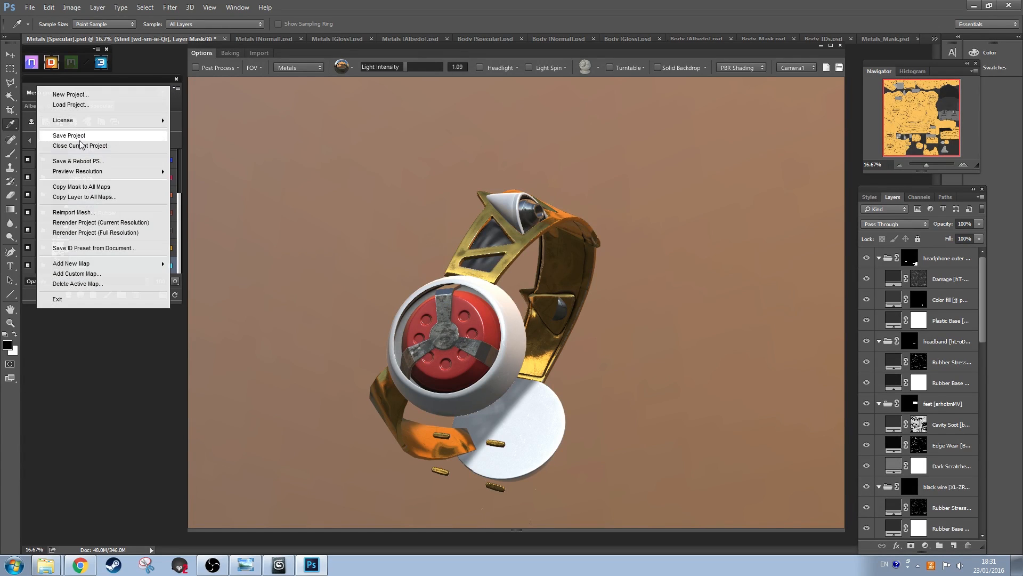
click(72, 141)
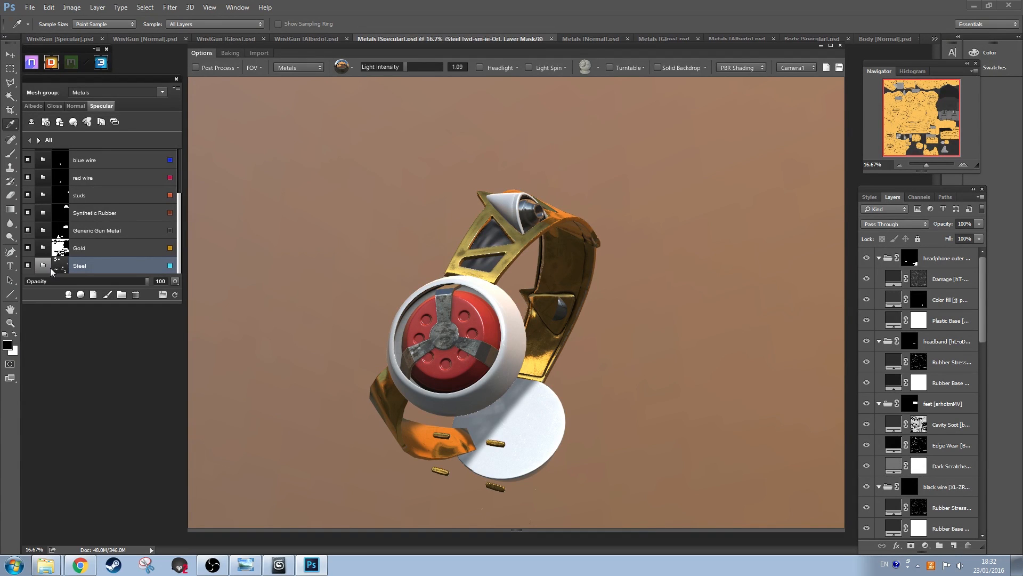
Step: Set the Texture Intensity of Steel's Dark Scratched Metal to 13 in the Gloss channel and check the ear cup
double_click(110, 262)
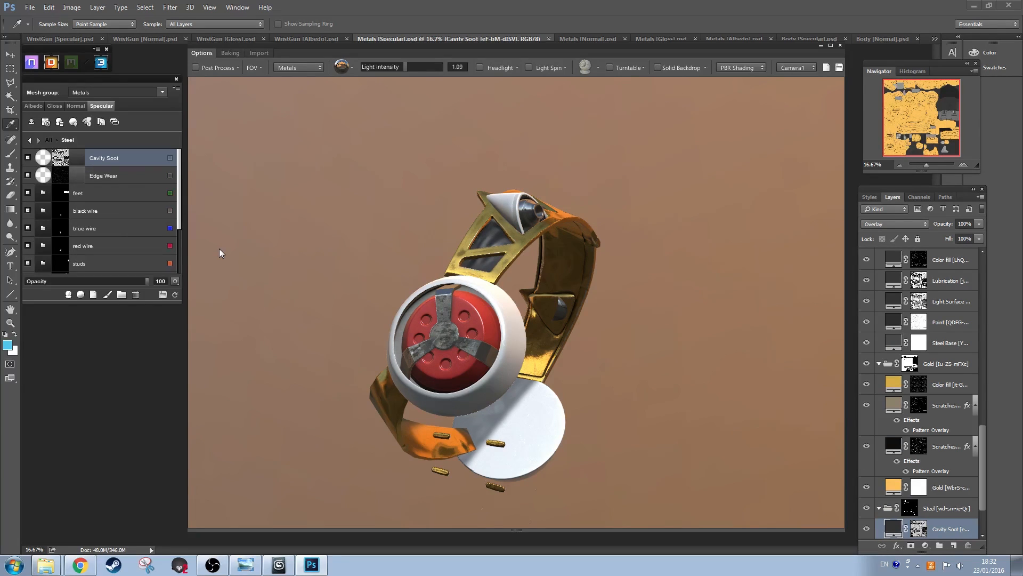
click(140, 196)
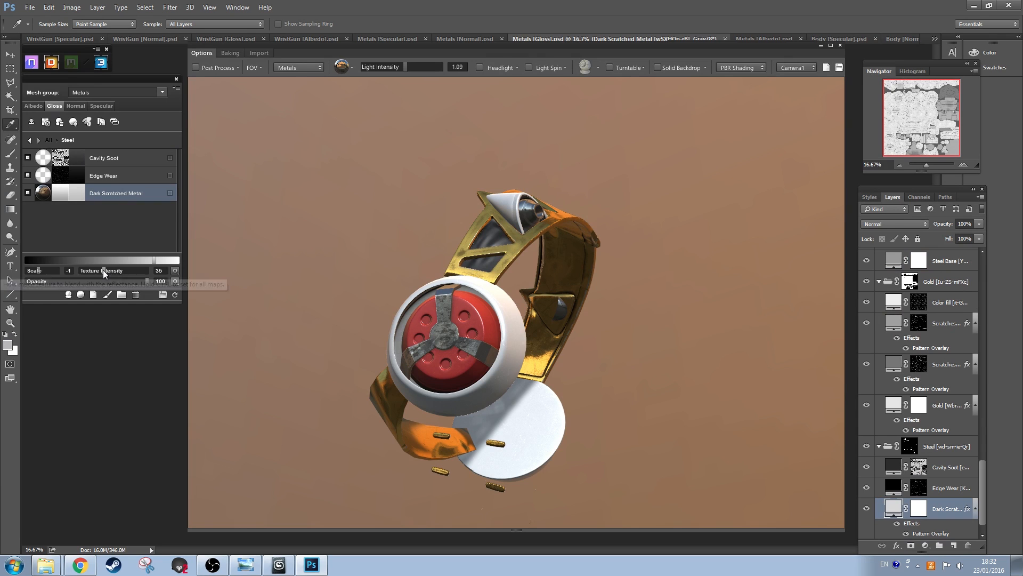
drag(103, 270, 91, 270)
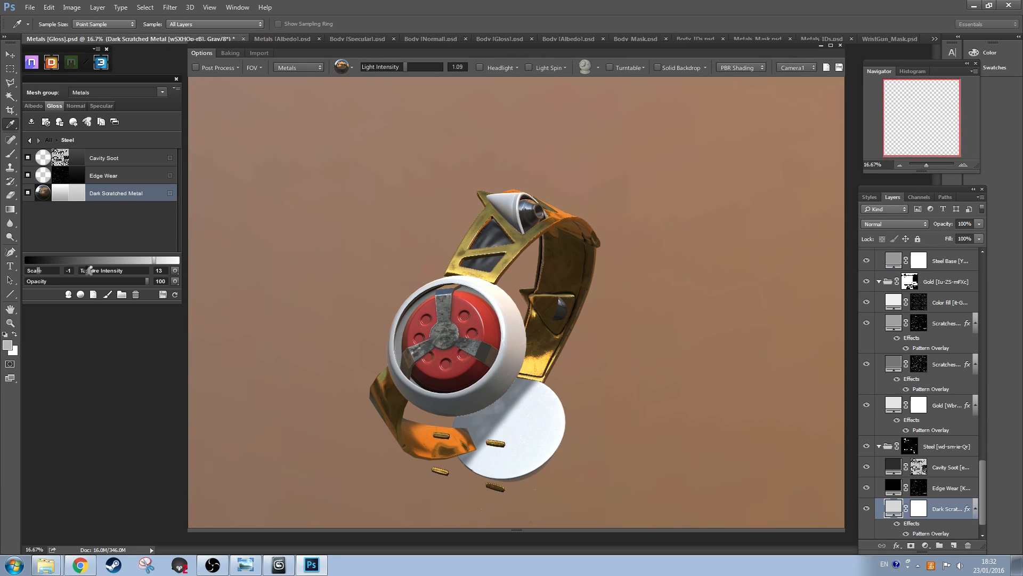
drag(405, 366, 488, 304)
scroll(503, 316, up, 3)
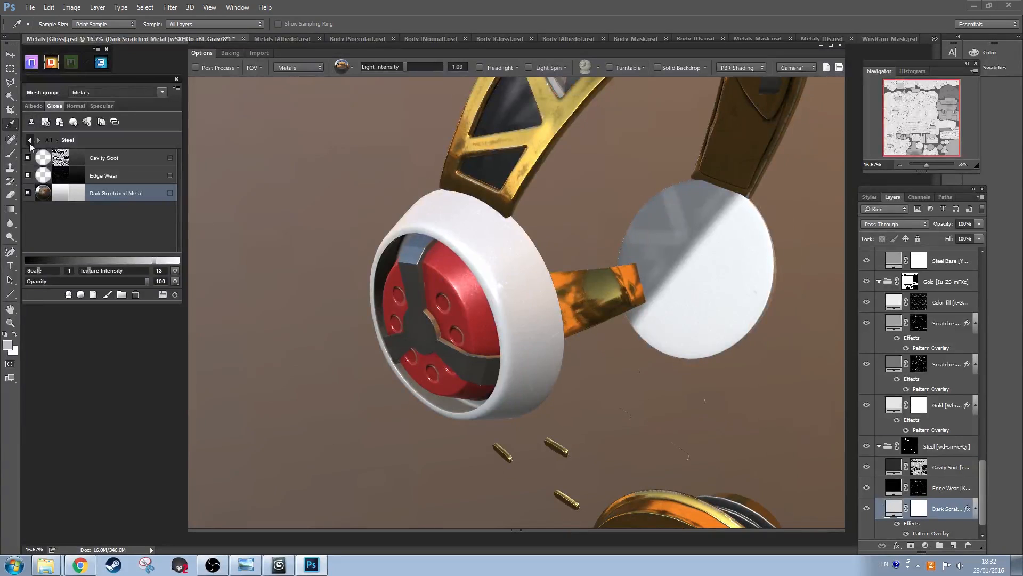
Step: Try adding a colour fill layer with a very dark albedo colour to the headband material
click(29, 139)
scroll(96, 213, up, 3)
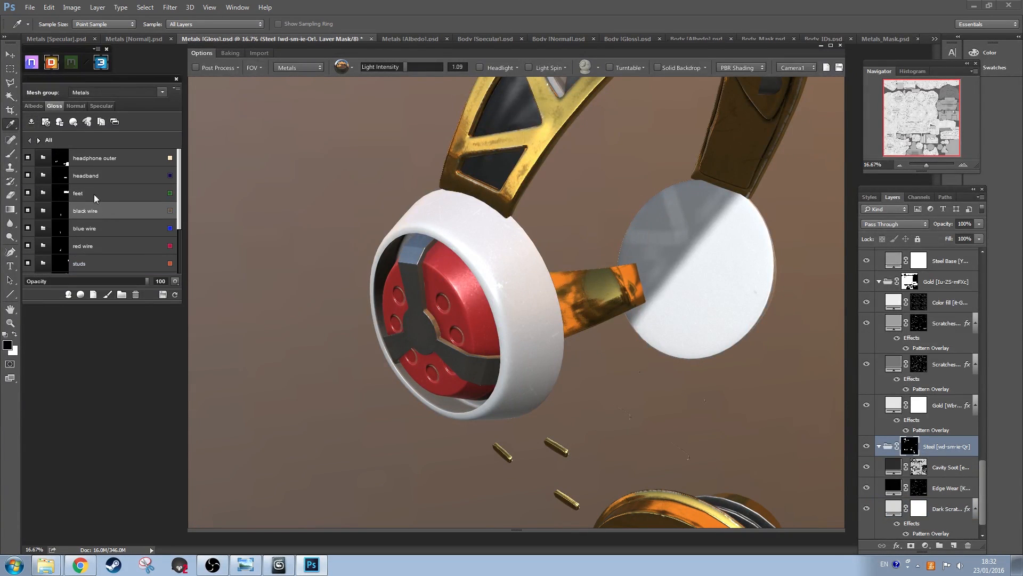
click(44, 176)
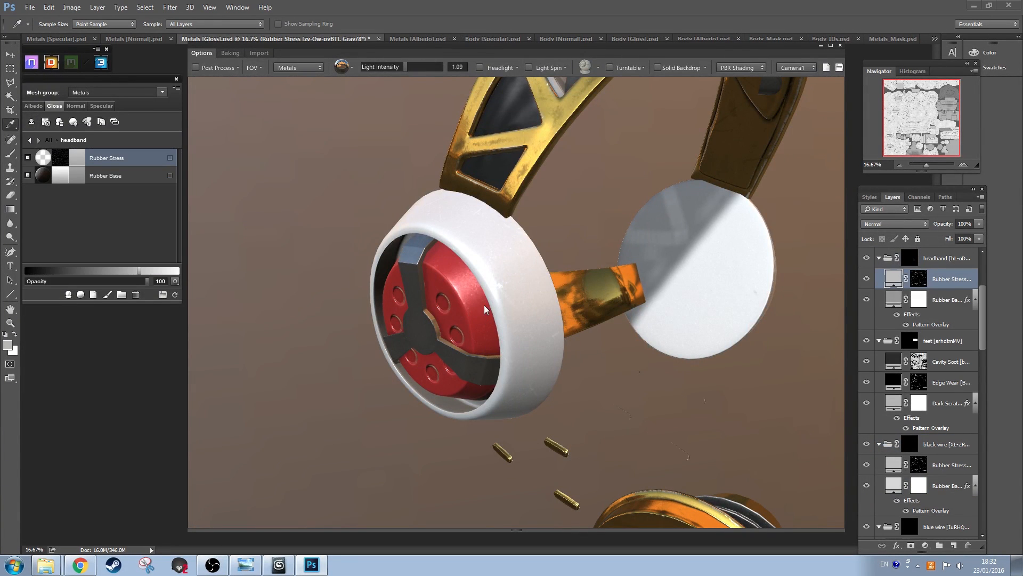
drag(480, 314, 437, 275)
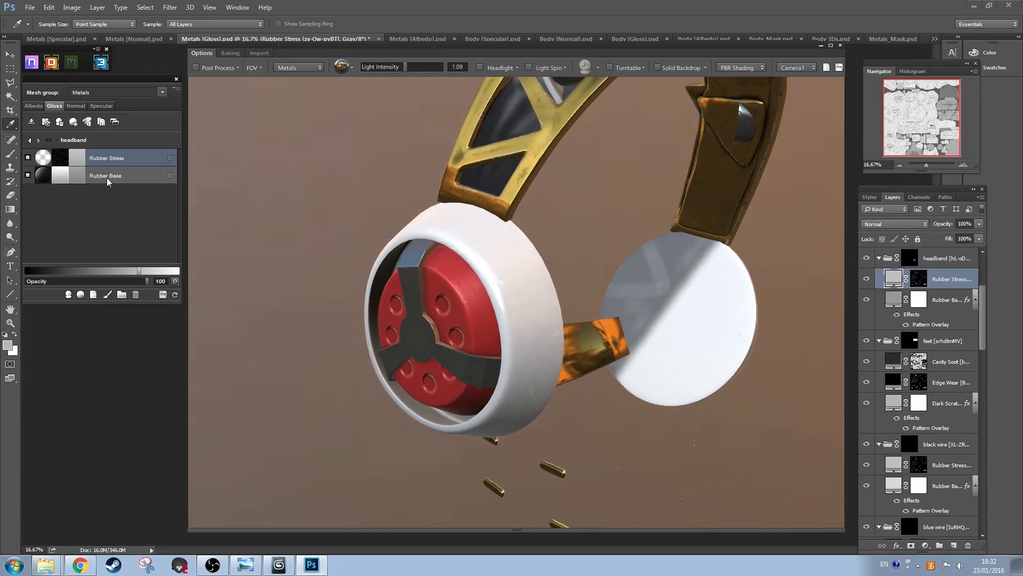
click(92, 295)
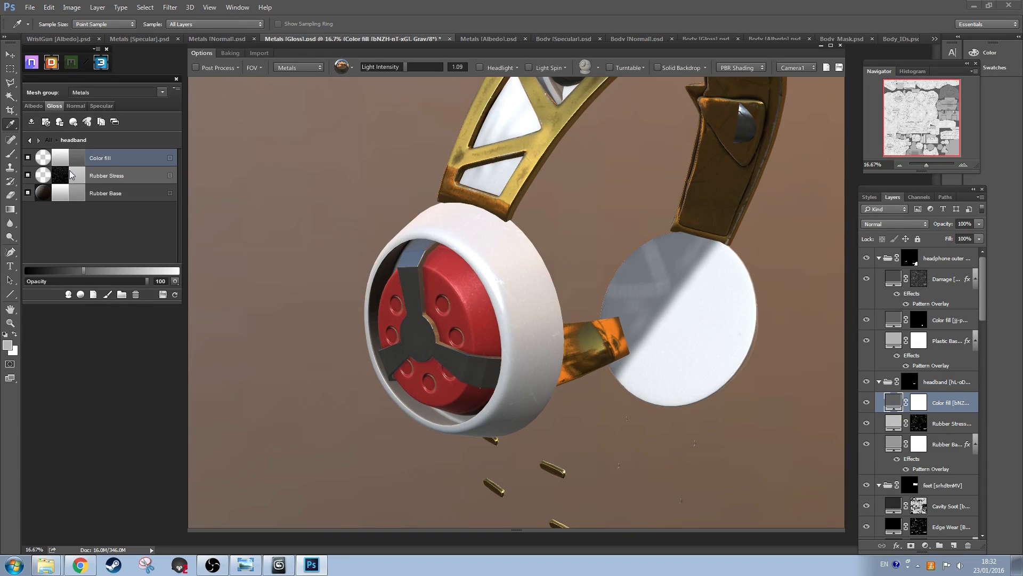
click(39, 108)
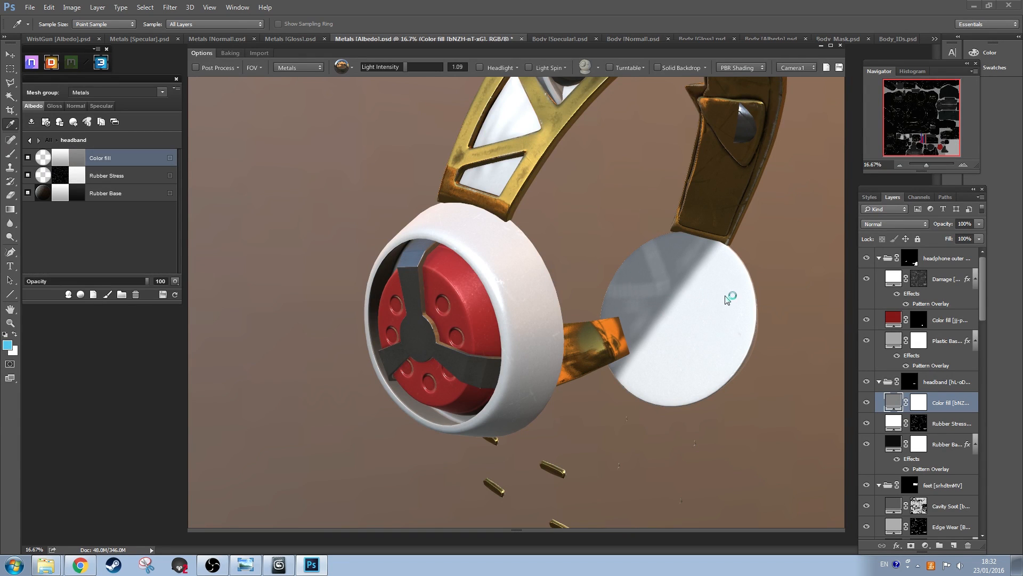
drag(880, 306, 783, 292)
click(974, 168)
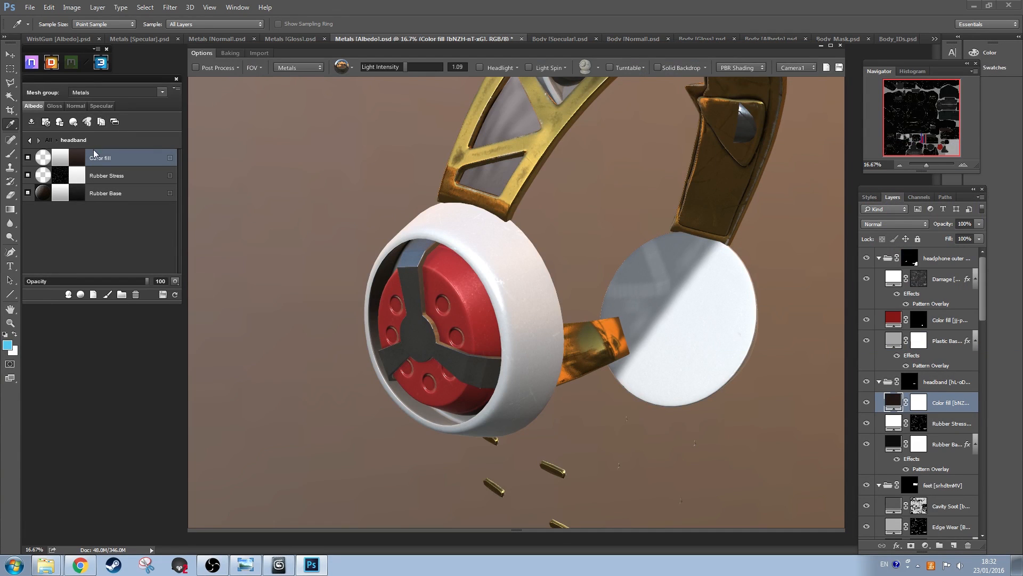
Step: Delete the Color fill layer from the headband material
click(101, 106)
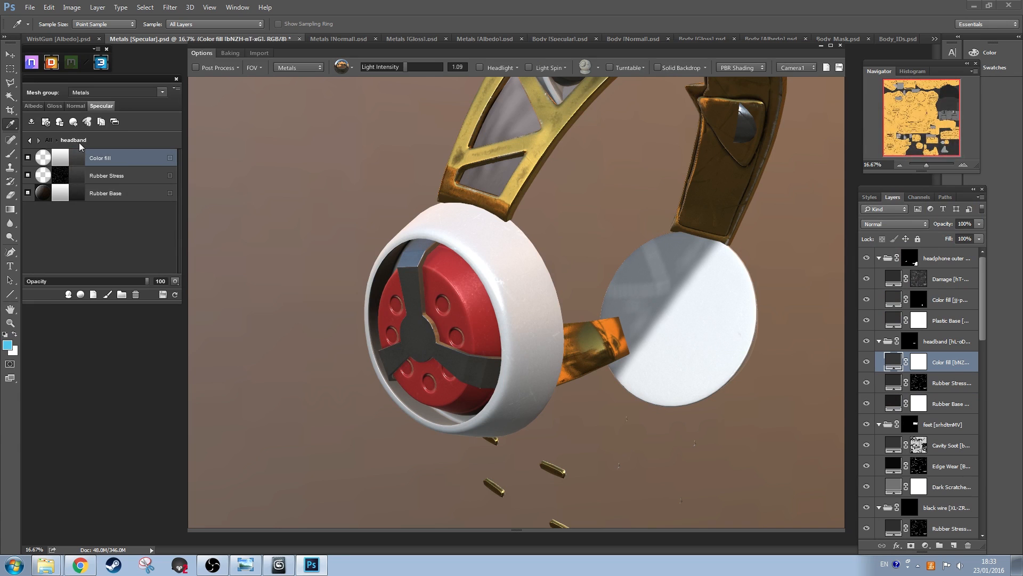
right_click(125, 161)
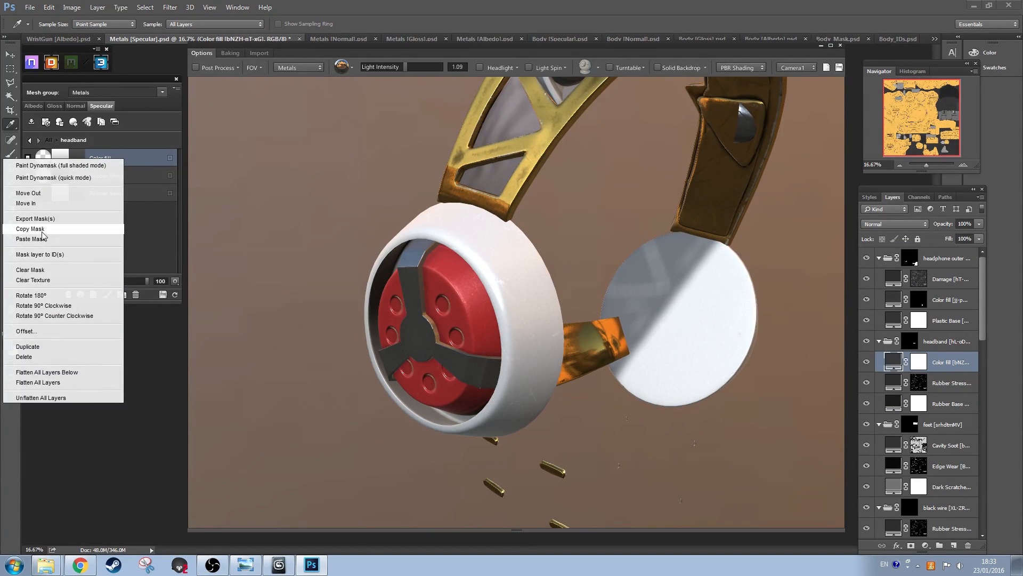
click(42, 357)
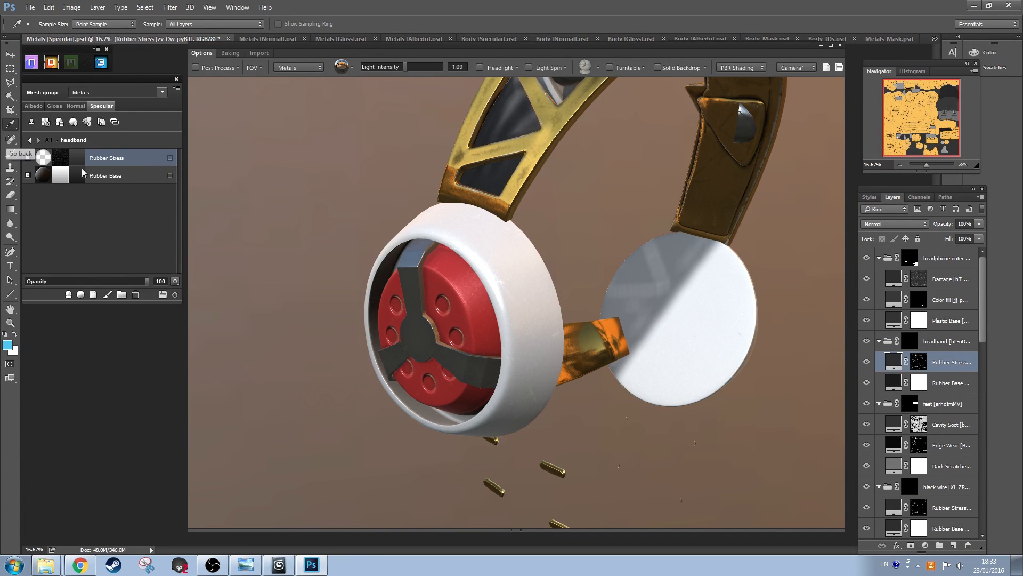
Step: Set the Specular Texture Intensity of the headphone outer material's Damage layer to 59 and save the project
click(30, 140)
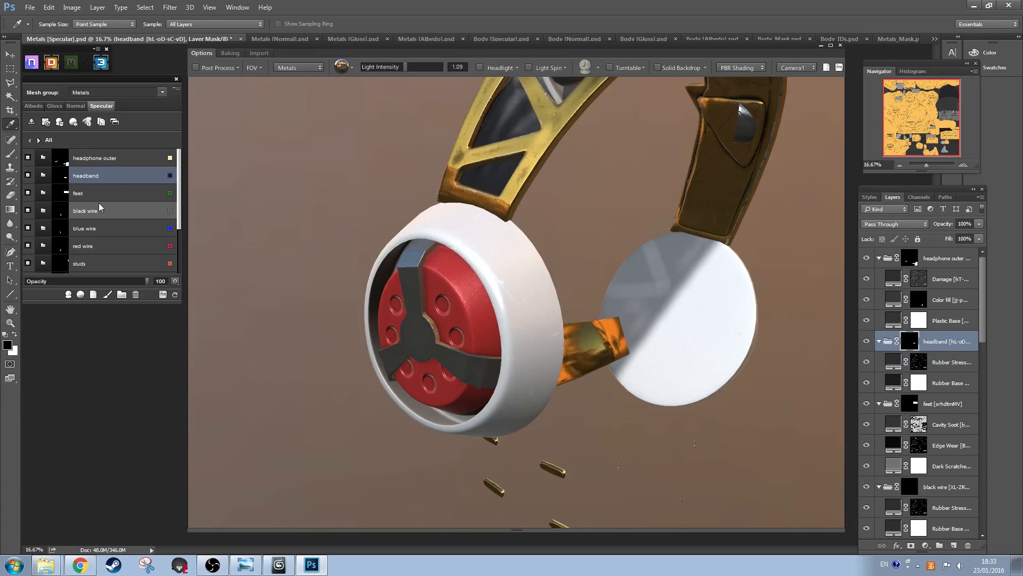
click(44, 157)
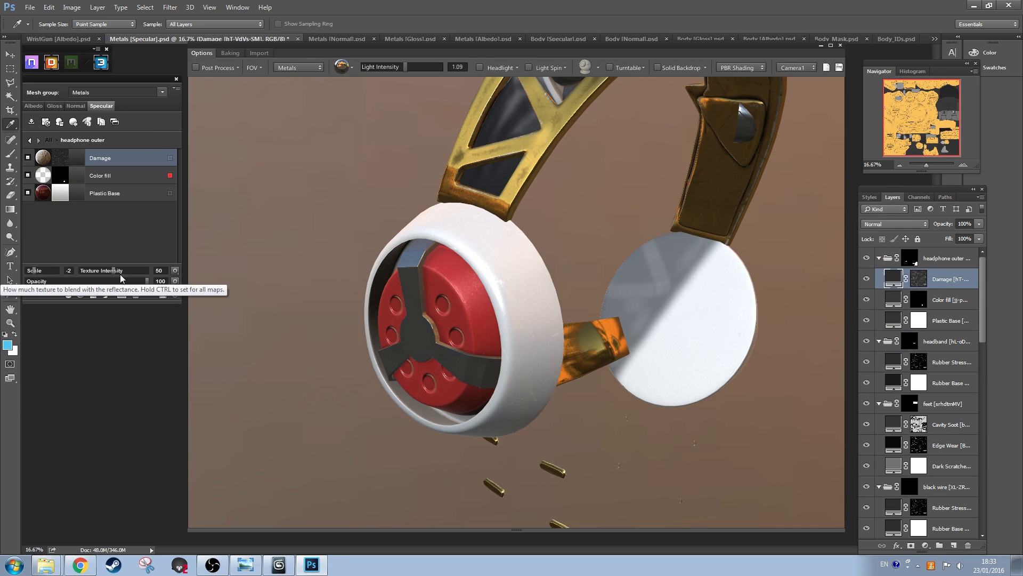
drag(114, 271, 133, 274)
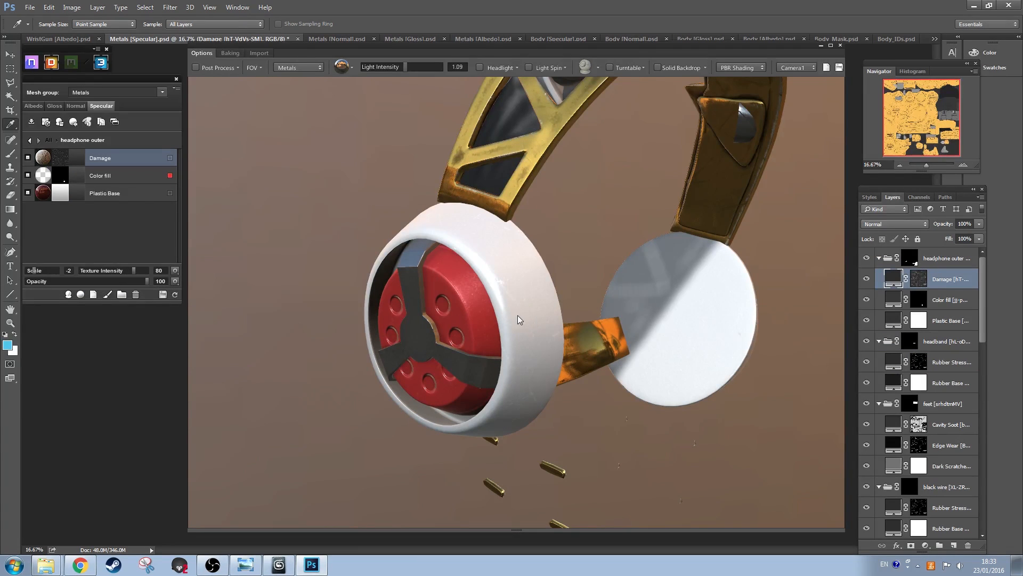
mouse_move(508, 296)
mouse_down()
mouse_move(500, 286)
mouse_move(475, 299)
mouse_move(516, 307)
mouse_move(503, 304)
mouse_up()
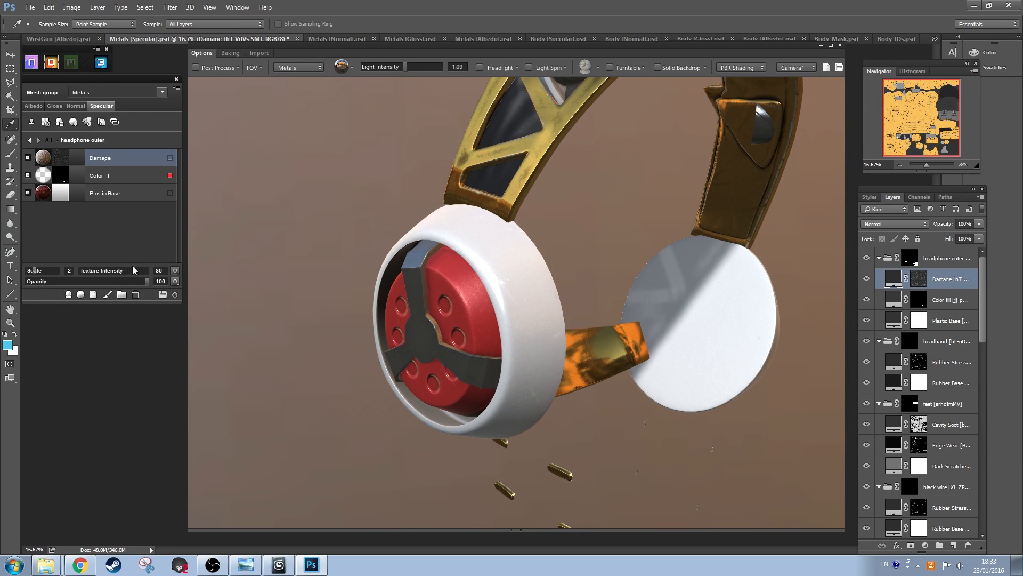
drag(133, 270, 120, 272)
click(176, 92)
click(148, 156)
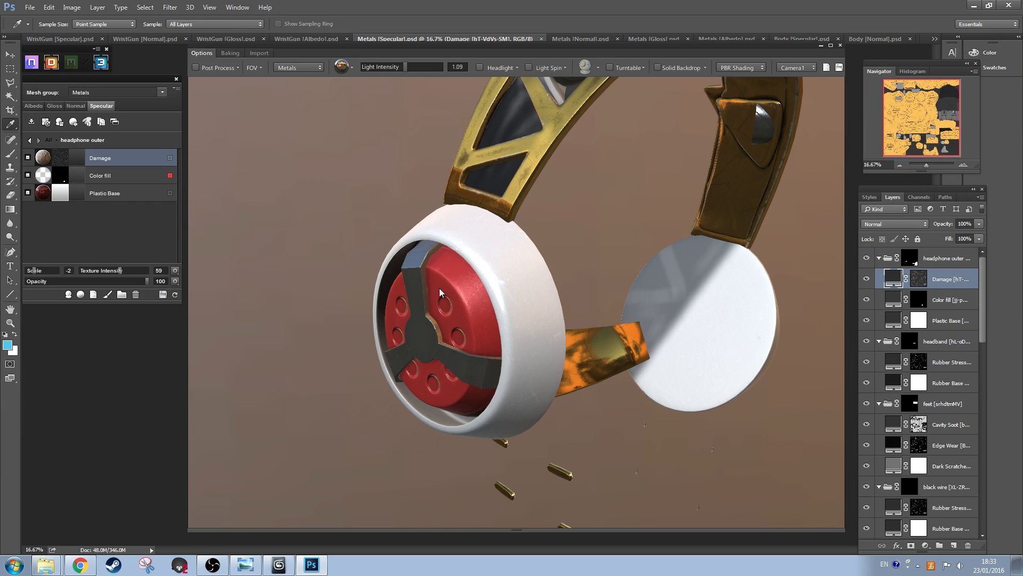
Step: Add the Scratches 04 damage pattern as a new layer in the headphone outer material, using the material reflectance
click(80, 295)
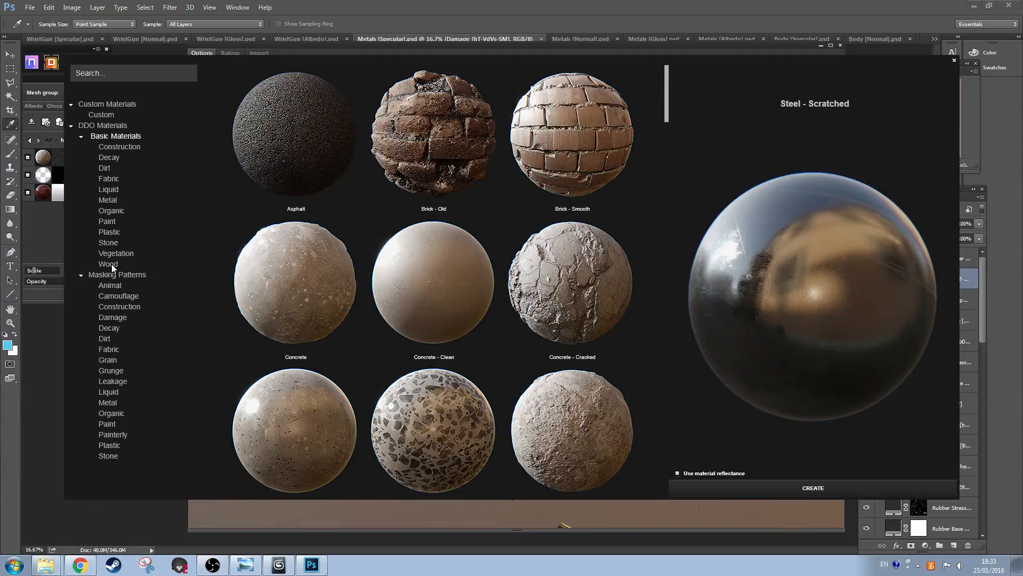
click(123, 318)
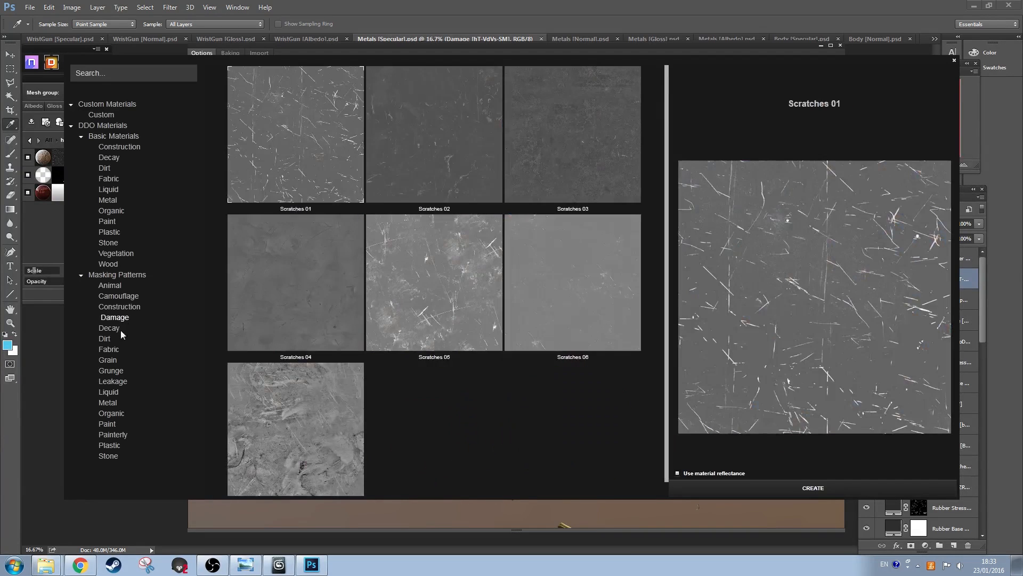
click(306, 289)
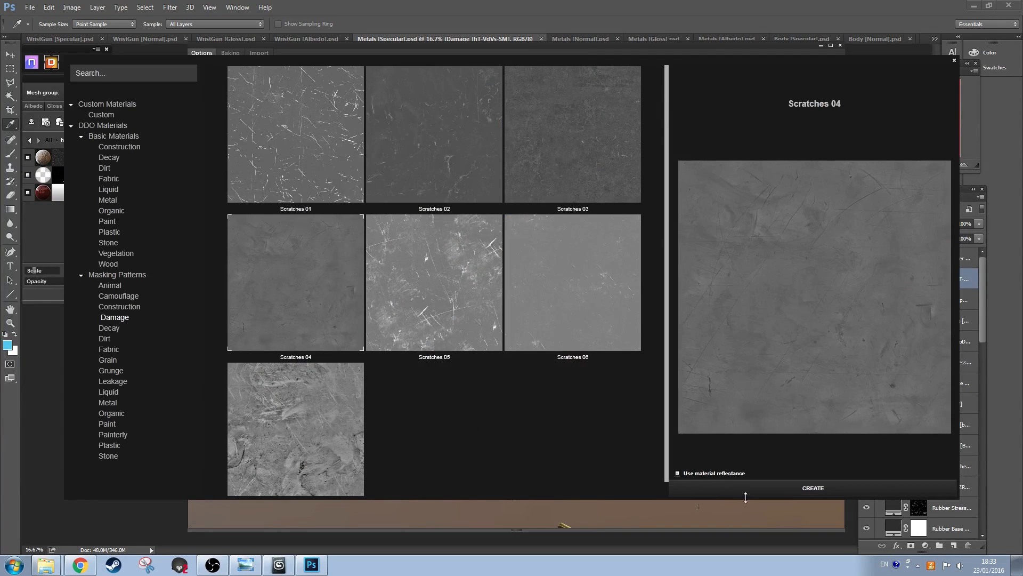
click(768, 490)
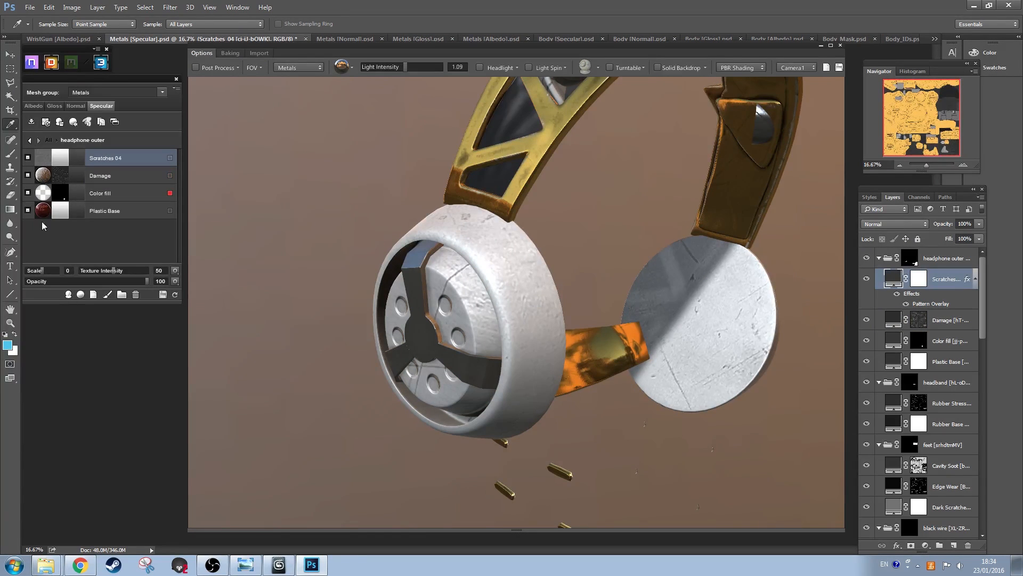
Step: Switch the pattern of the Scratches 04 layer to Grunge 04 from the Grunge masking patterns
click(43, 174)
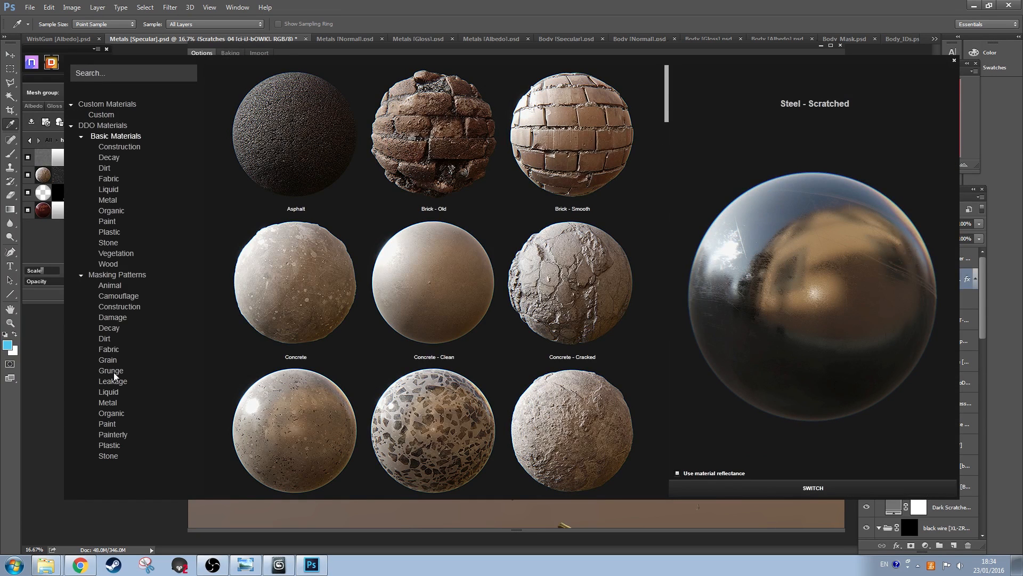
click(181, 374)
click(392, 278)
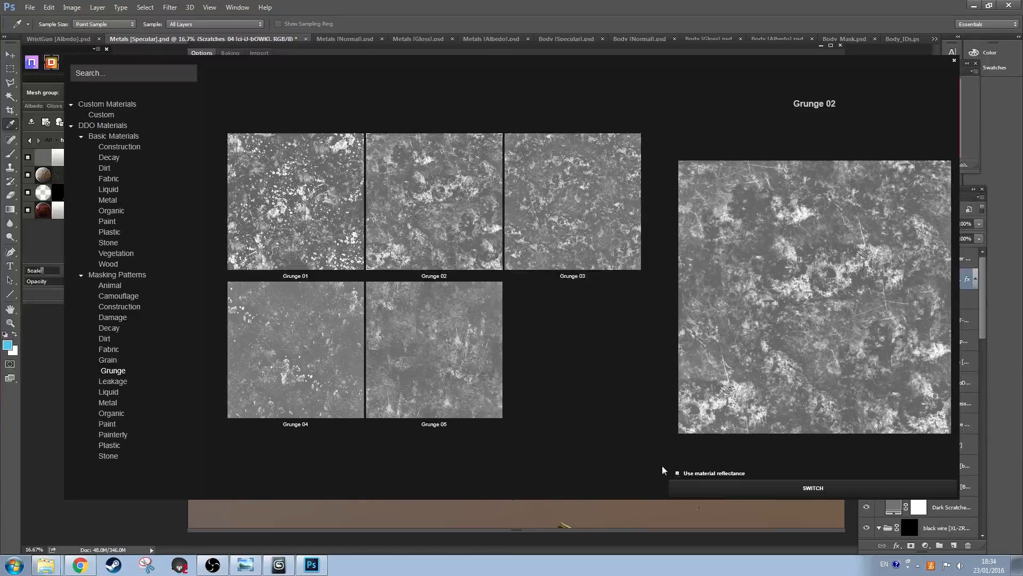
click(551, 235)
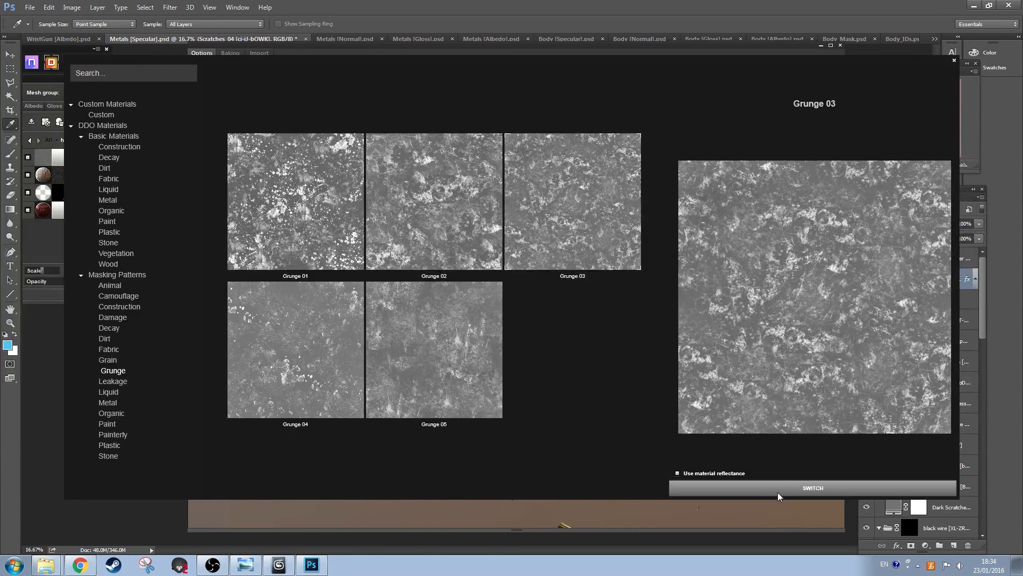
click(328, 381)
click(799, 487)
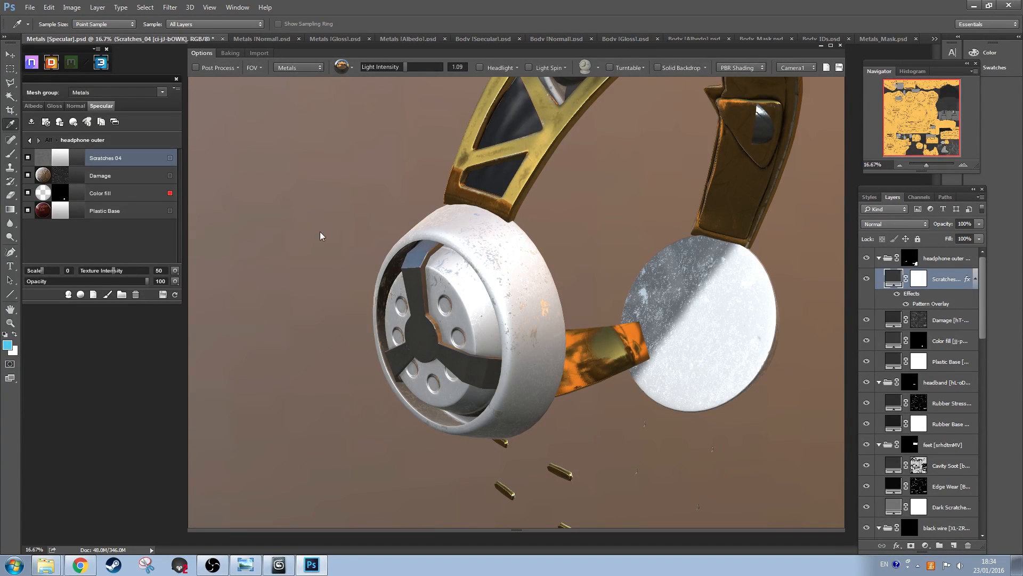
Step: Apply the Acid Large dynamask preset to the Scratches 04 layer and preview the mask on the headphones
click(63, 159)
click(506, 325)
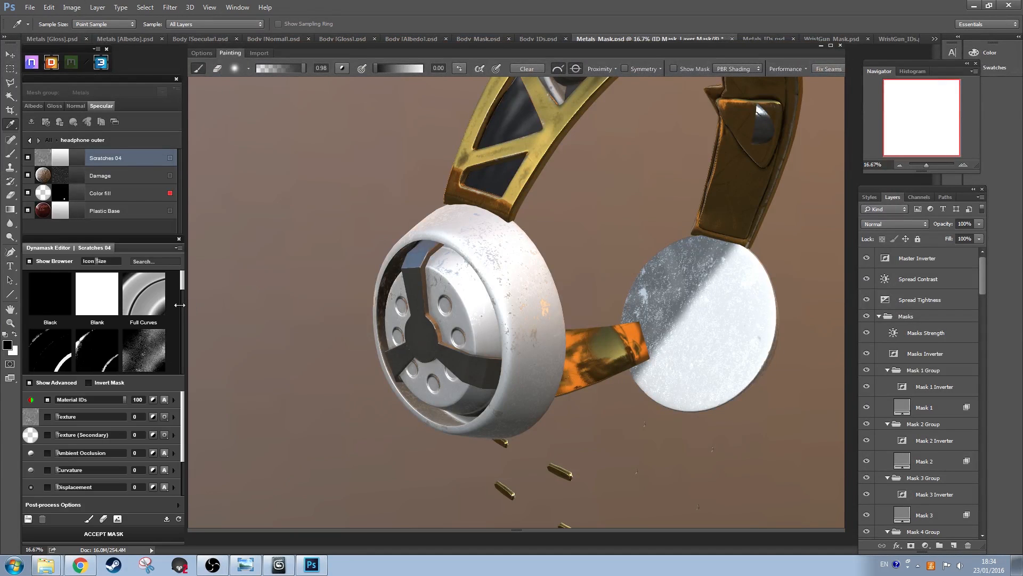
click(53, 364)
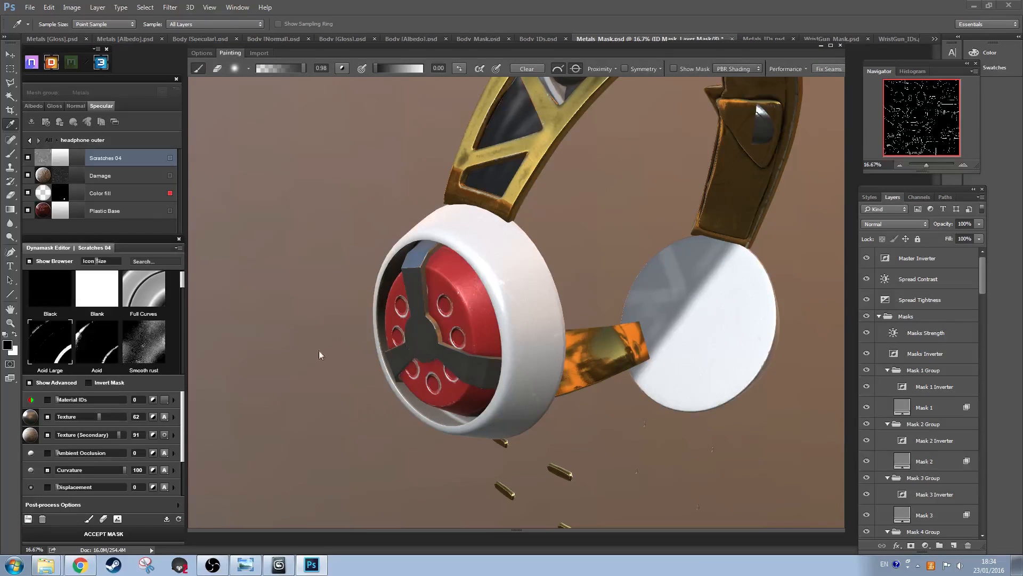
click(675, 69)
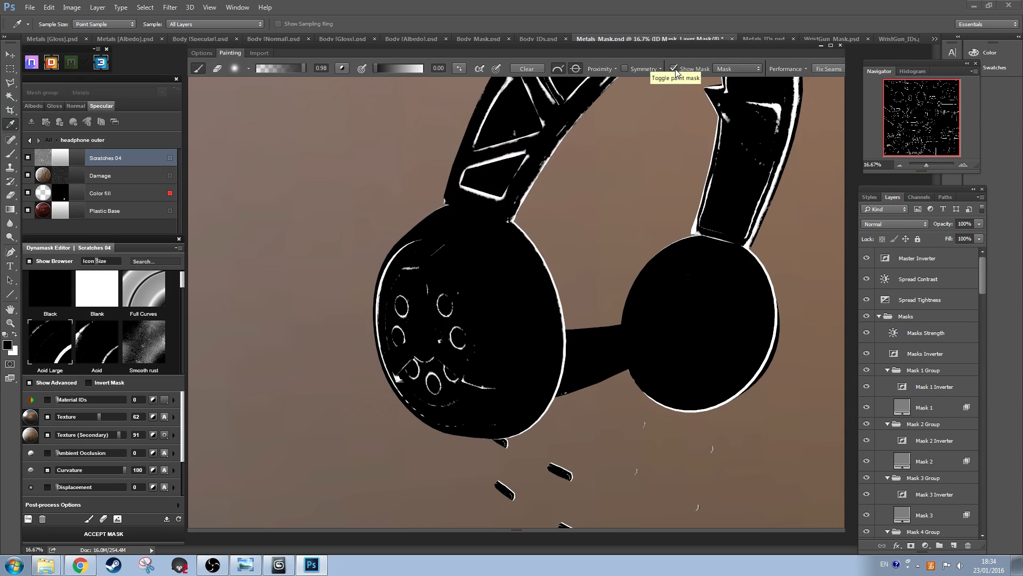
click(675, 69)
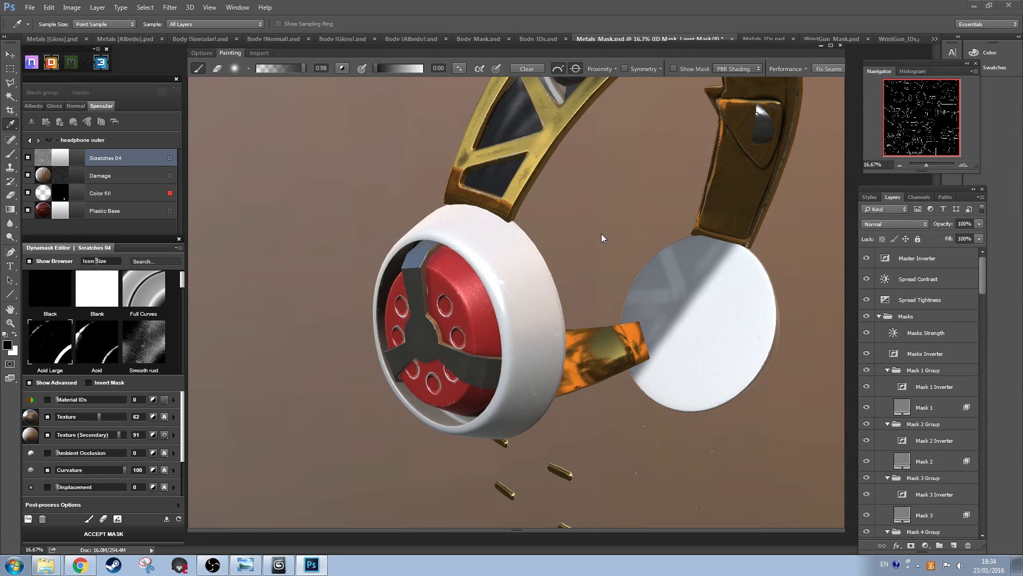
mouse_move(602, 234)
mouse_down()
mouse_move(465, 254)
mouse_move(502, 258)
mouse_up()
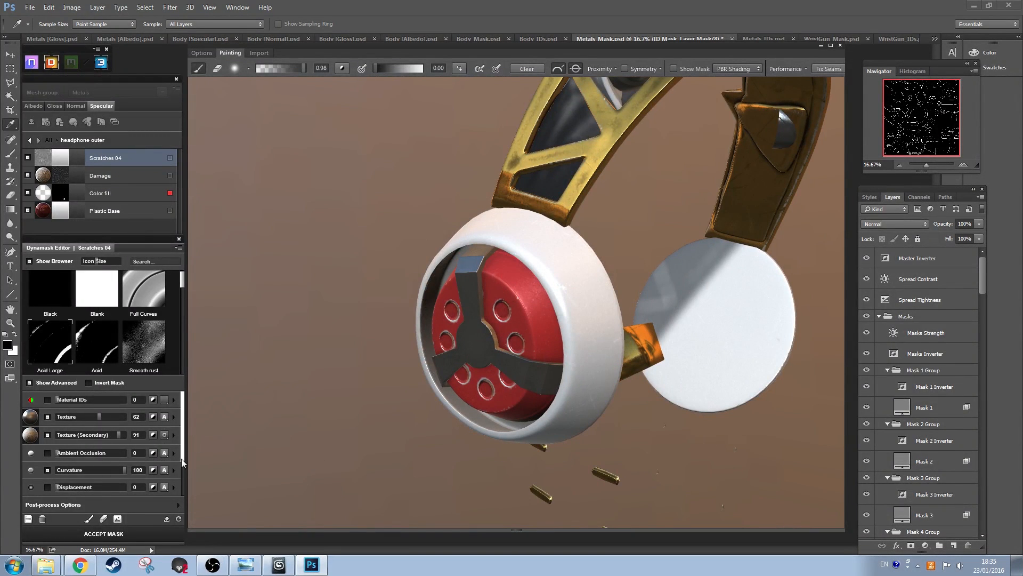
Step: Reduce the mask's Curvature settings to 35 for Large and 27 for Big, and show the mask on the model
drag(182, 453, 182, 474)
click(174, 436)
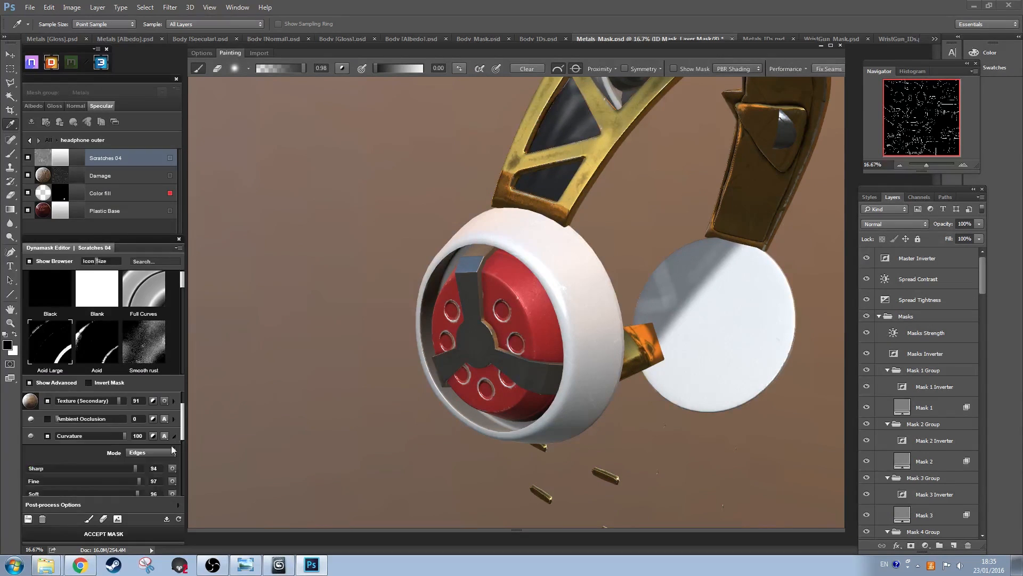
scroll(155, 450, down, 3)
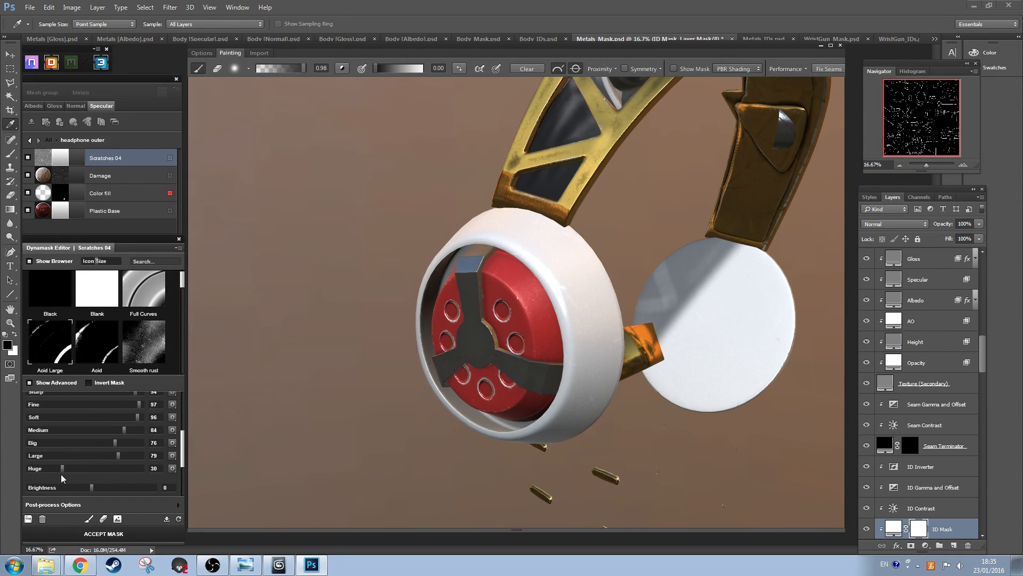
drag(70, 458, 60, 447)
click(674, 69)
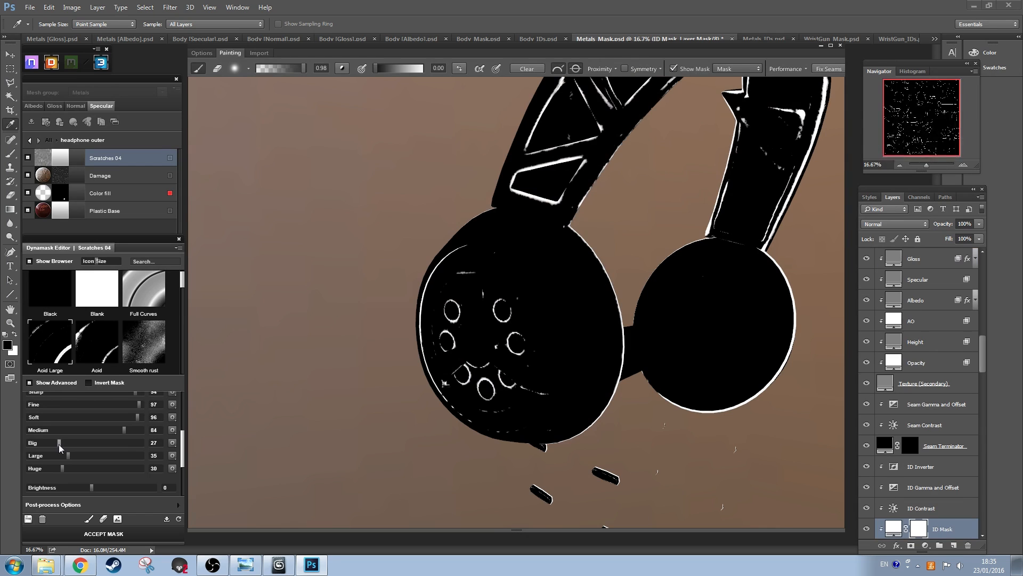
Step: Set the mask's Texture influence to 44, hide the mask preview and accept the mask
scroll(137, 458, up, 5)
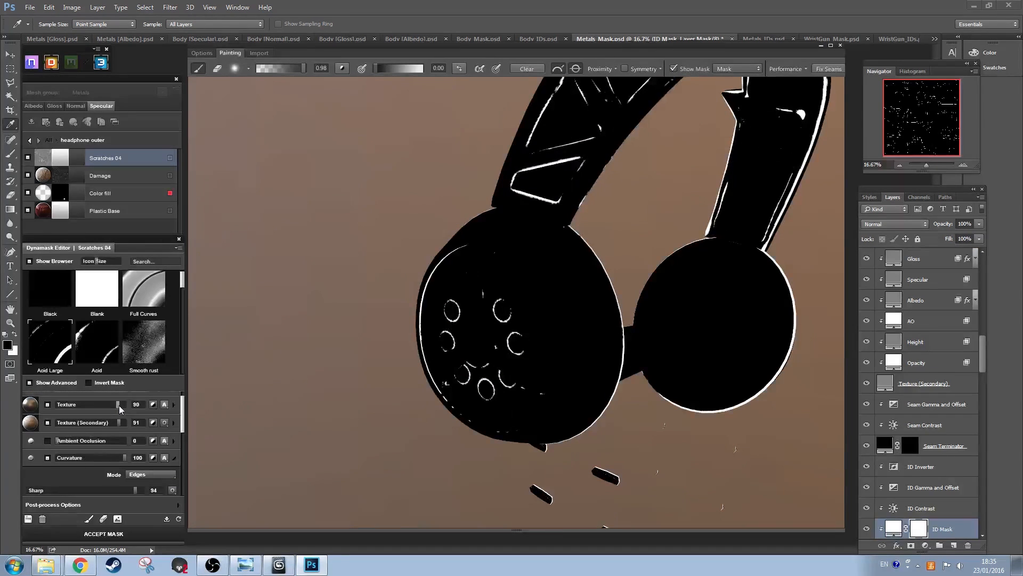
drag(118, 406, 88, 408)
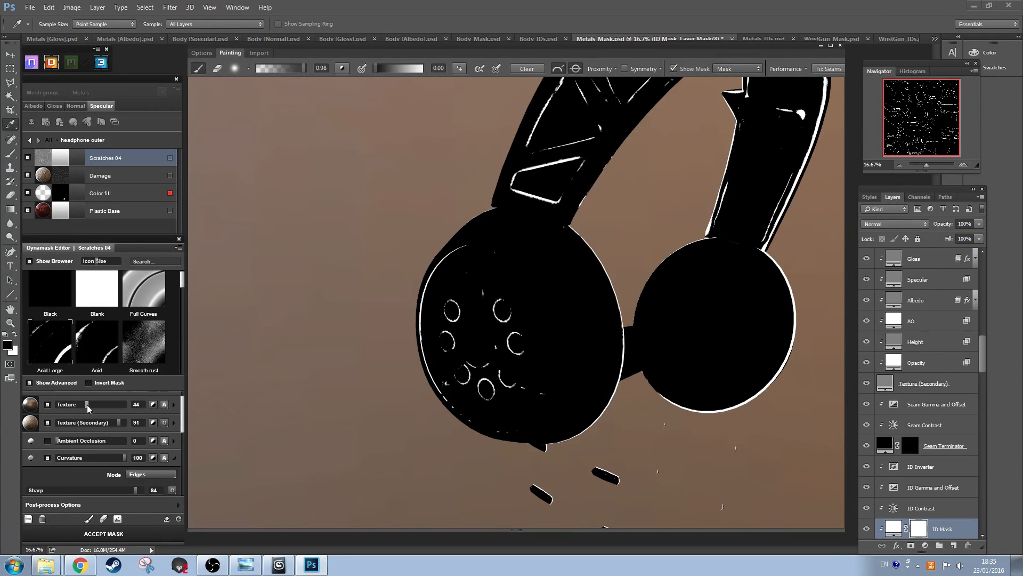
click(673, 69)
click(90, 534)
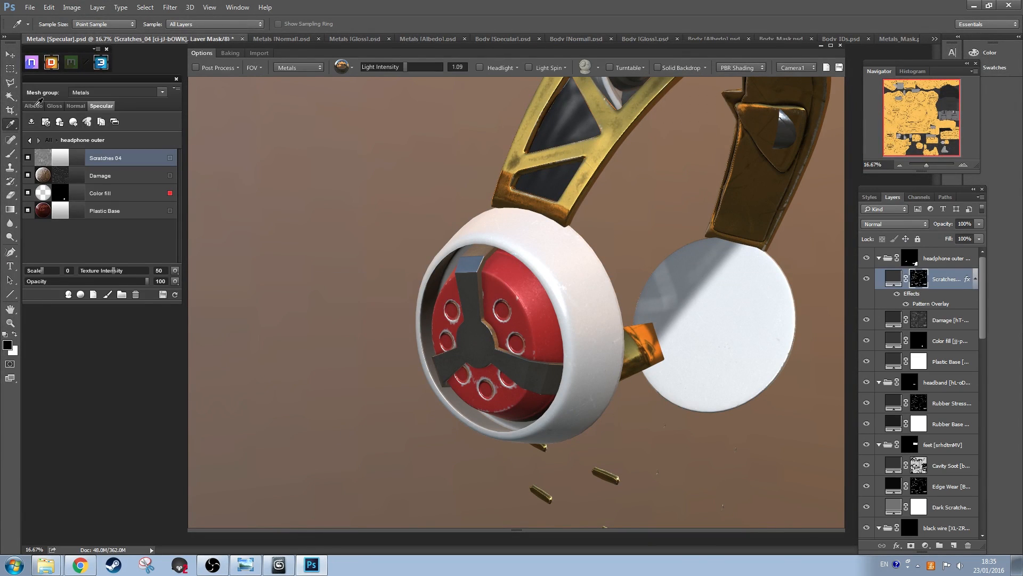
Step: Change the Scratches 04 layer's albedo colour to a darker grey
click(34, 105)
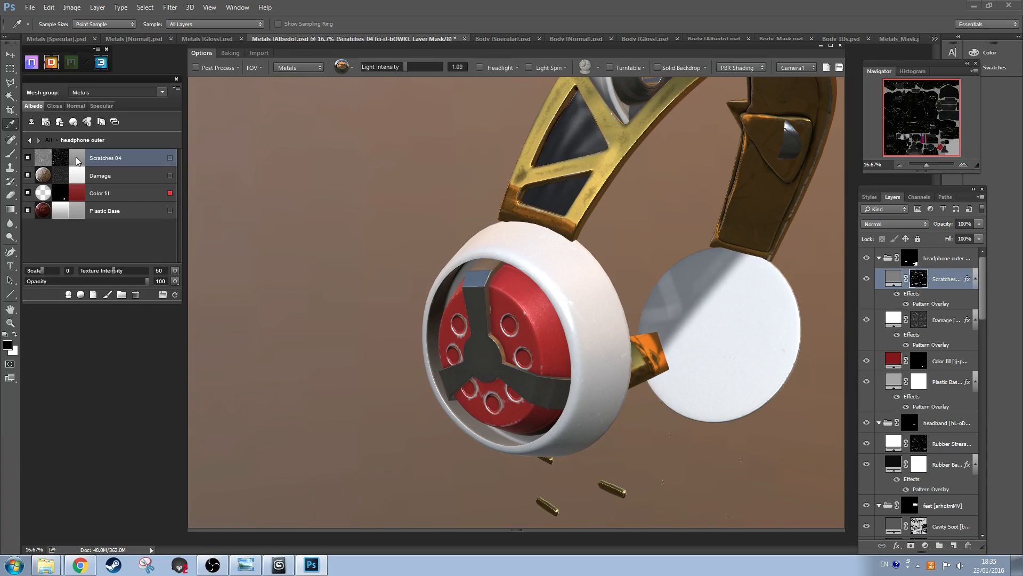
click(736, 273)
click(972, 167)
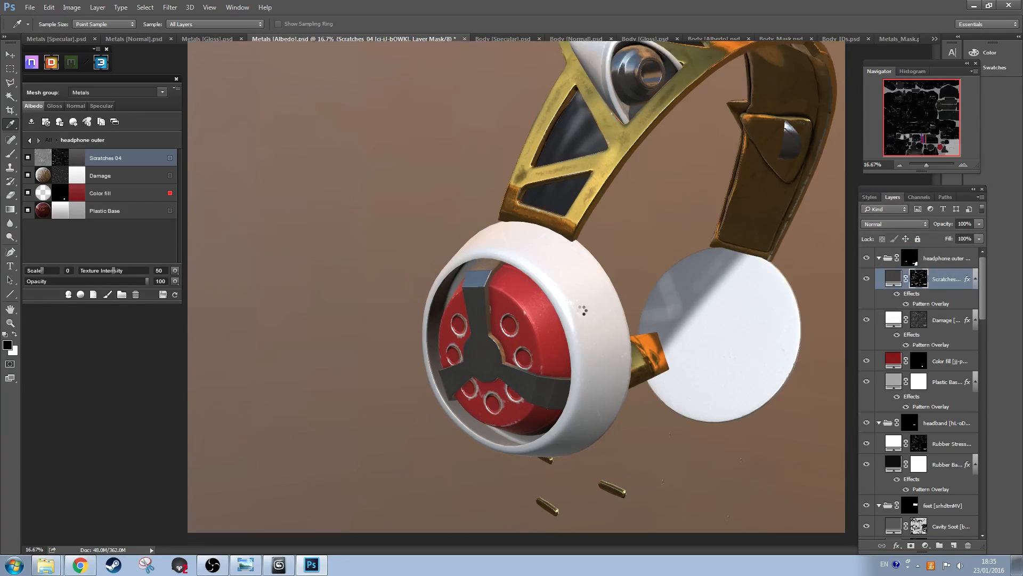
Step: Open the Steel group's Edge Wear layer on the specular map and preview its mask on the model
drag(558, 315, 560, 282)
click(30, 140)
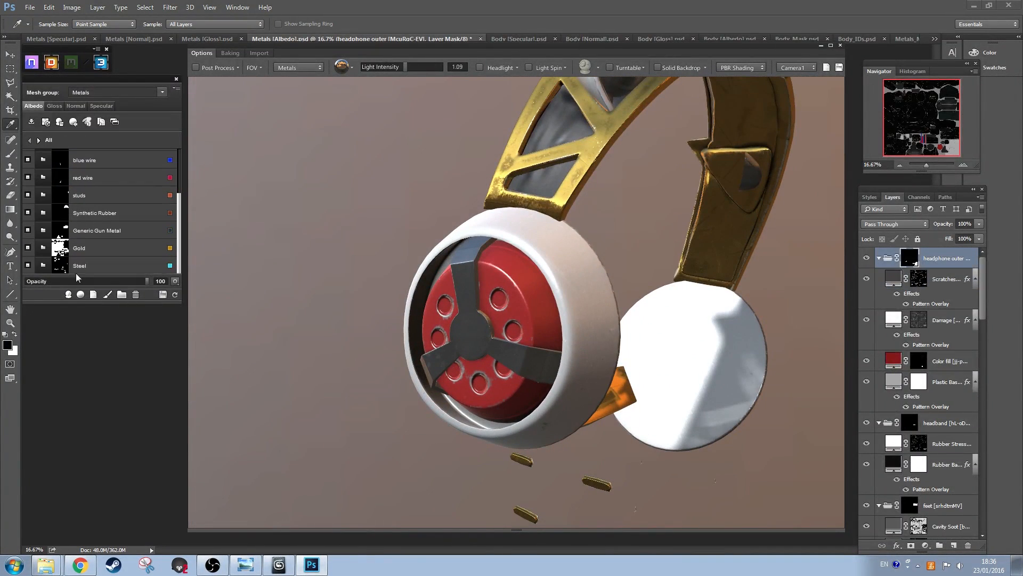
click(101, 265)
click(107, 175)
click(101, 105)
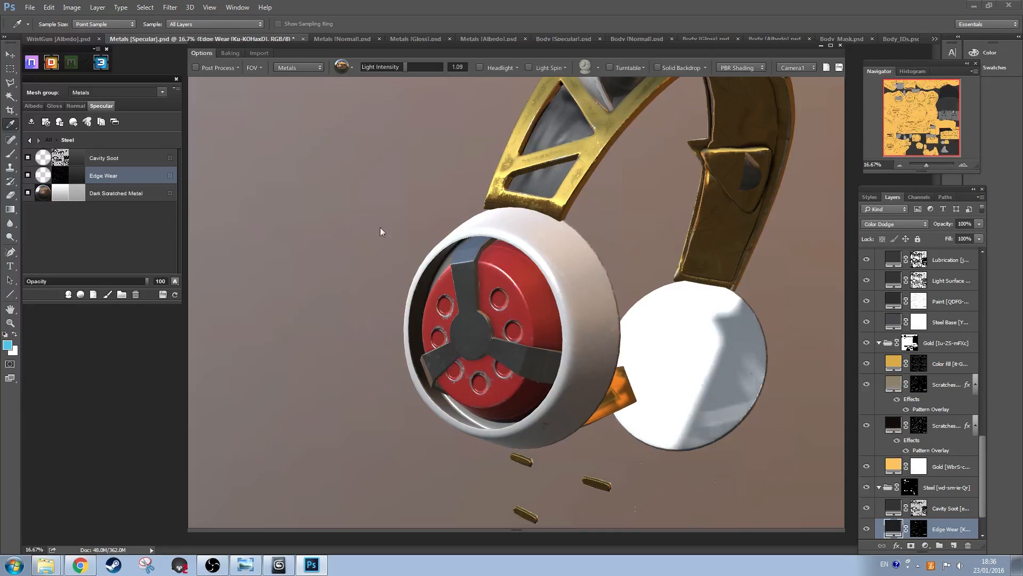
click(30, 140)
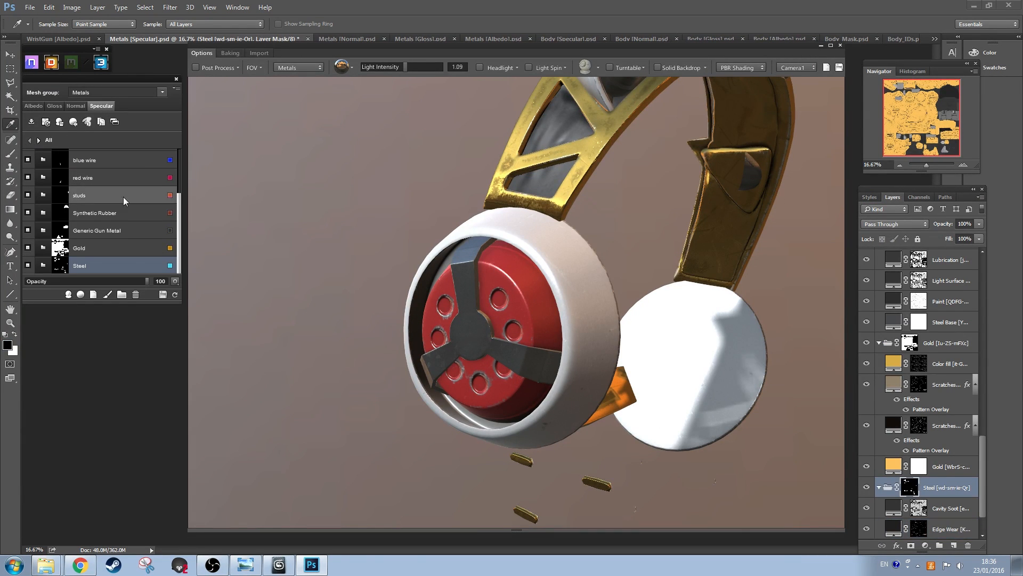
click(39, 266)
click(60, 176)
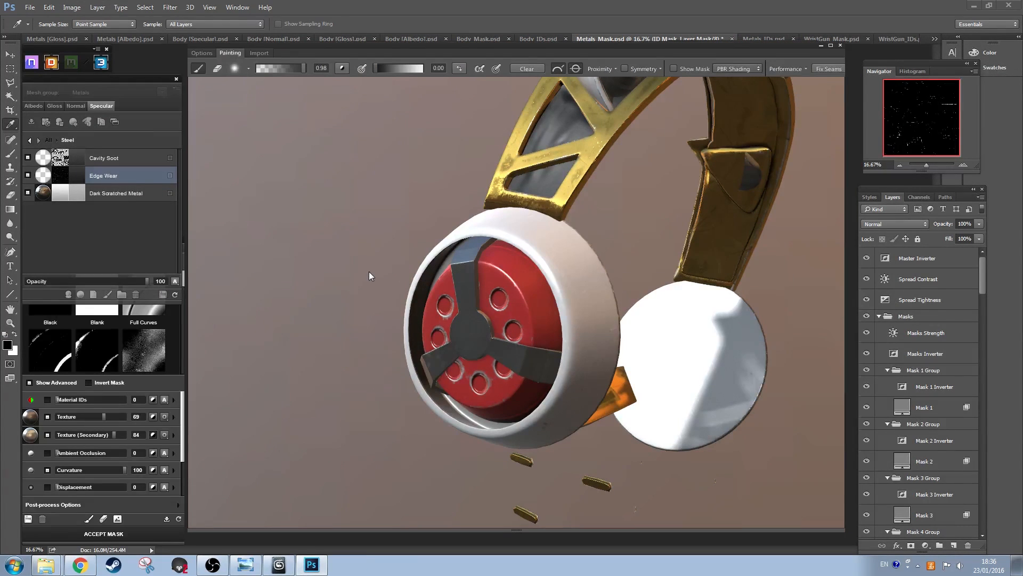
click(674, 68)
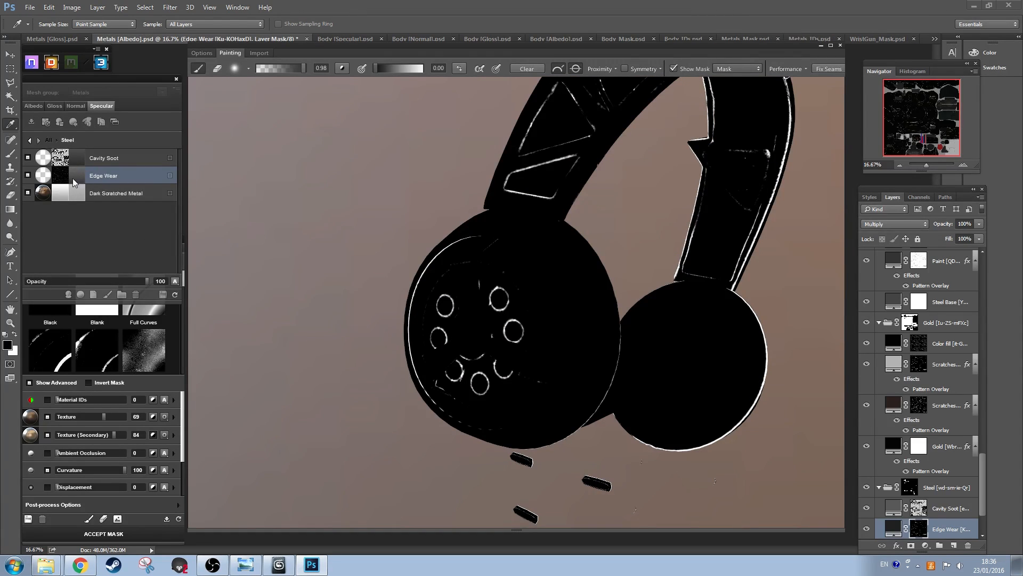
Step: Raise the Big curvature setting of the Steel Edge Wear mask and accept the mask
click(174, 470)
click(181, 462)
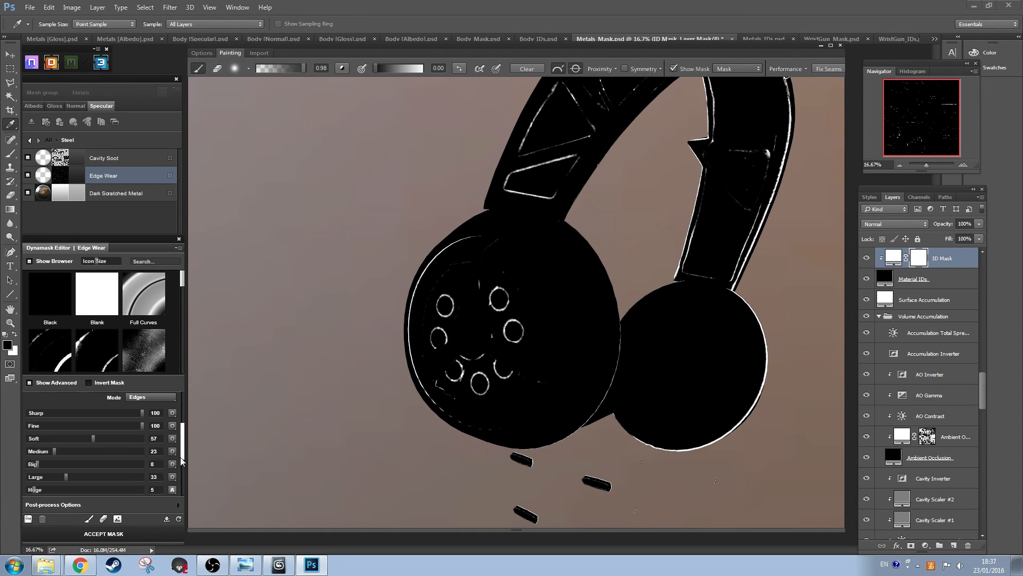
drag(37, 463, 128, 466)
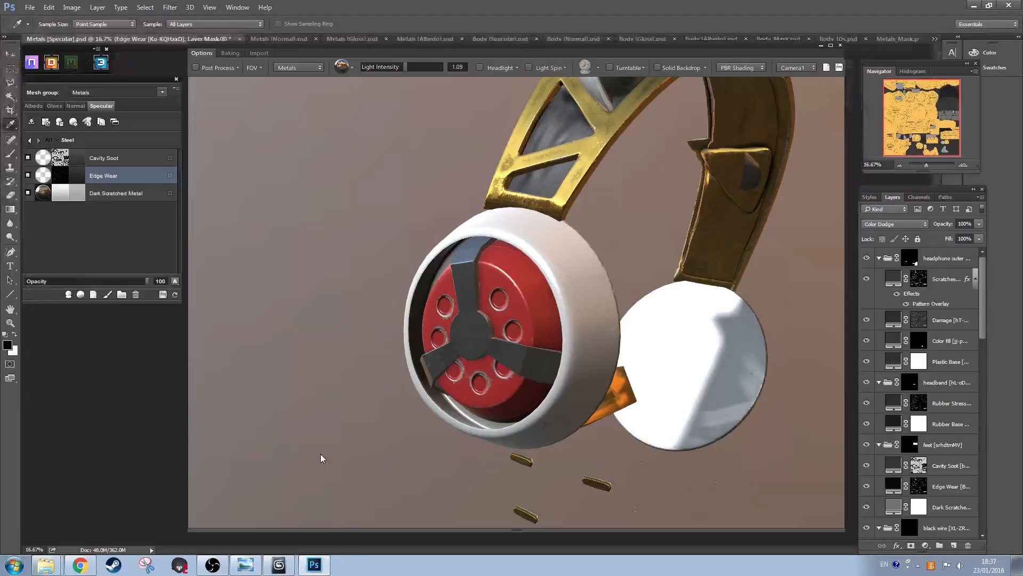
Step: Change the Edge Wear layer's specular colour to a neutral grey and check the steel spokes on the headphone
click(76, 174)
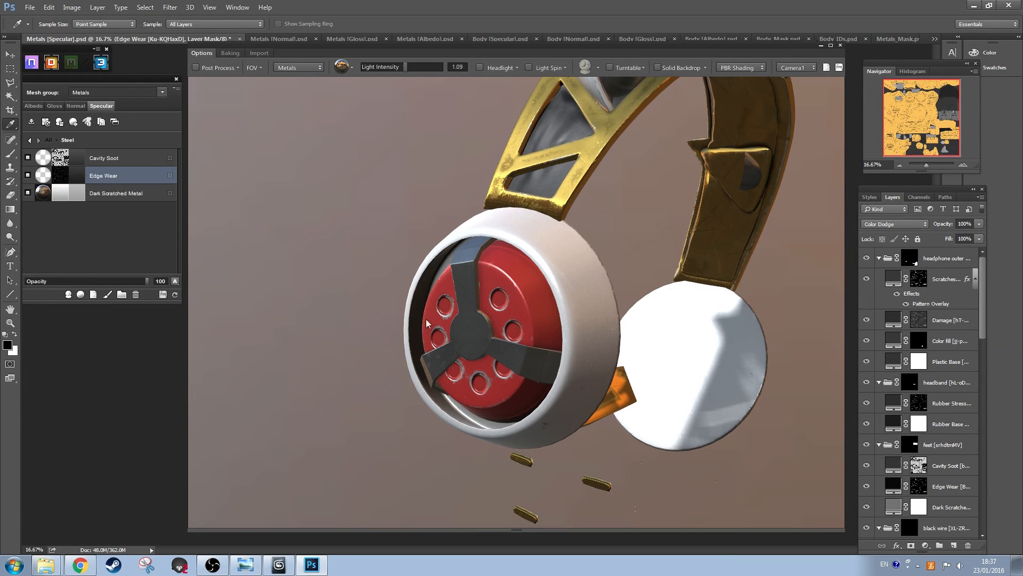
click(731, 264)
key(Return)
drag(531, 268, 632, 248)
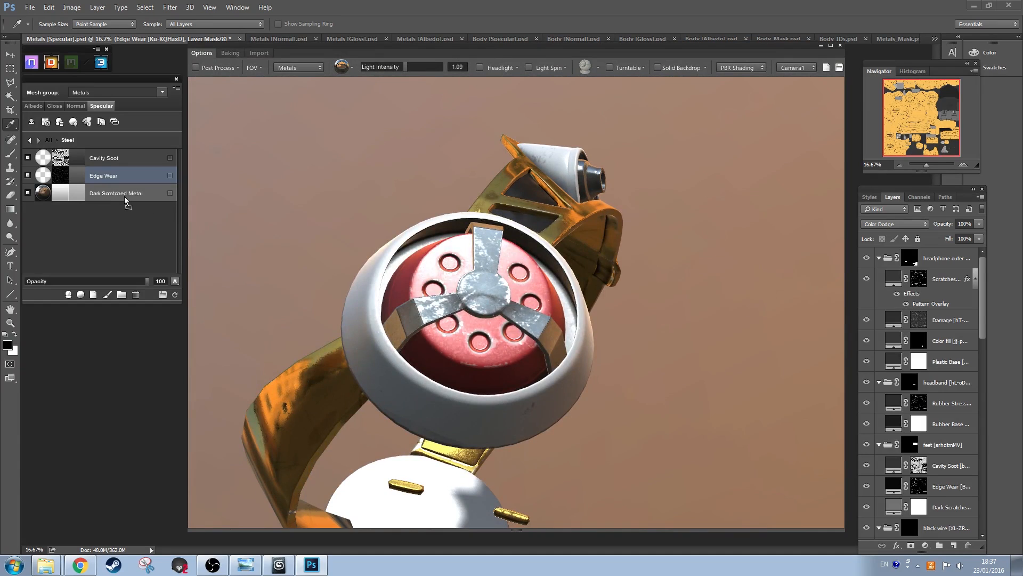
Step: Set the Dark Scratched Metal layer's gloss Texture Intensity to 7 in the Steel group
click(123, 196)
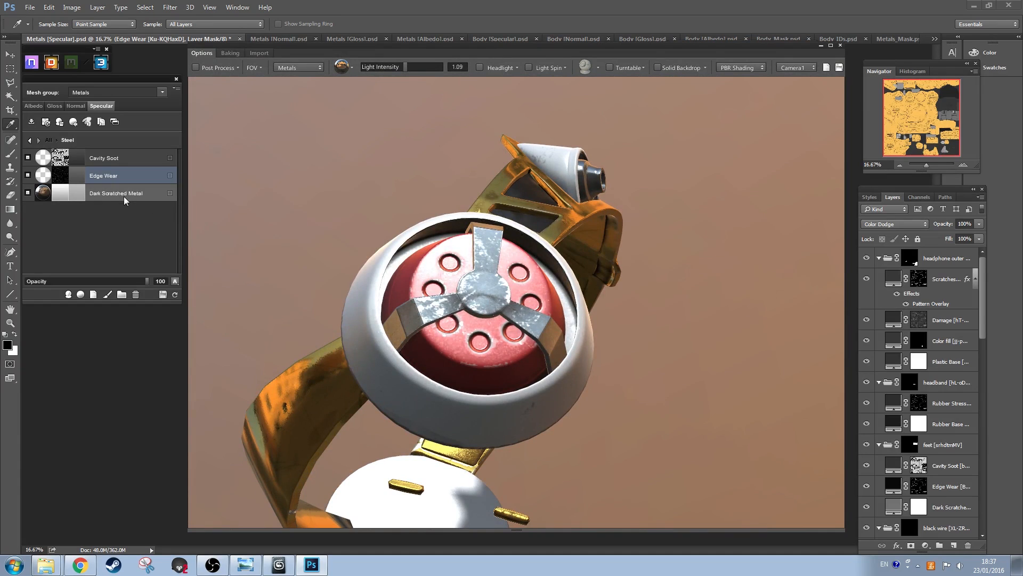
click(51, 105)
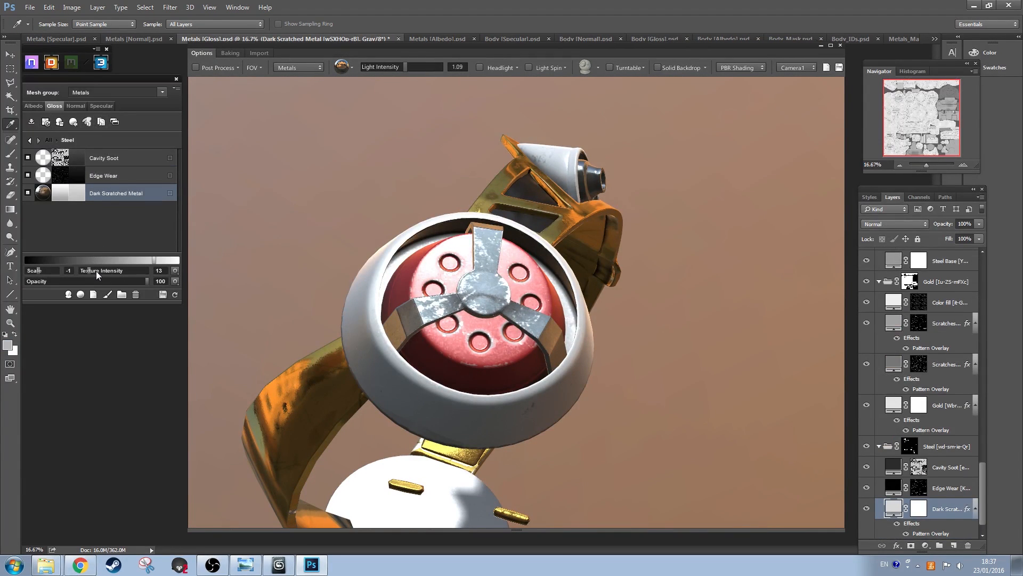
drag(96, 271, 87, 275)
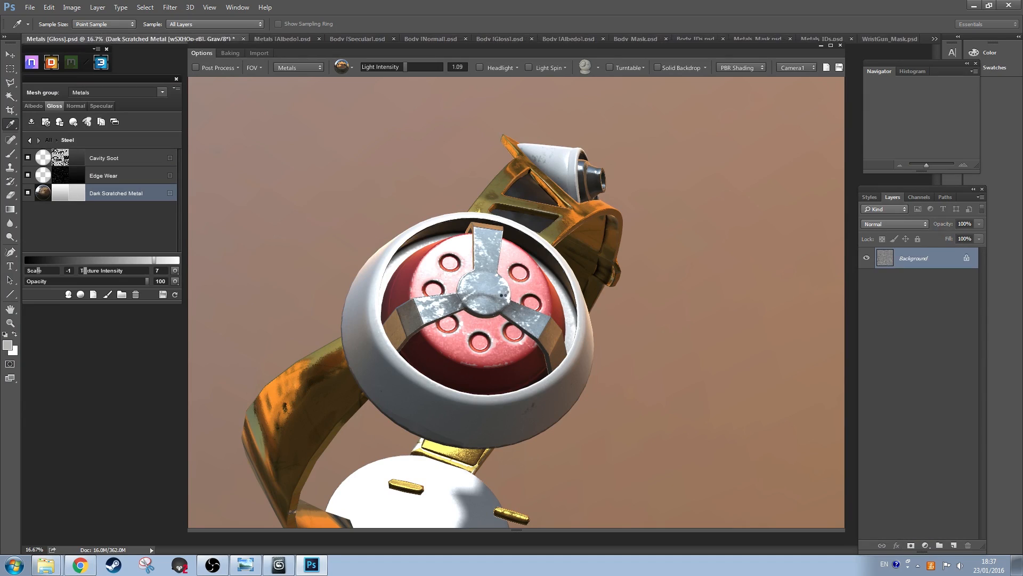
drag(504, 292, 548, 241)
scroll(613, 296, down, 4)
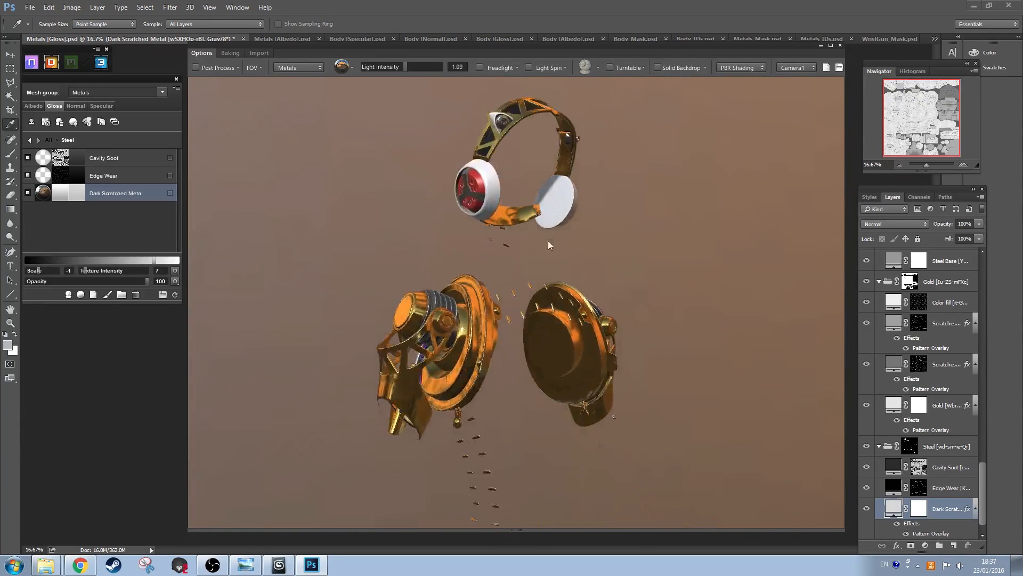
Step: Return to the full list of material groups and display only the WristGun mesh in the 3D viewer
click(30, 138)
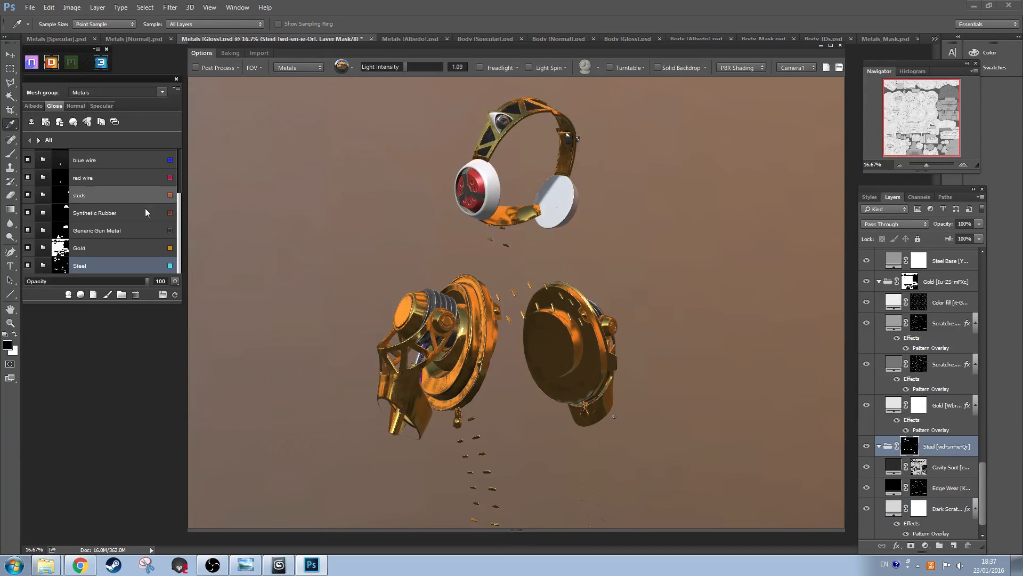
drag(179, 202, 174, 151)
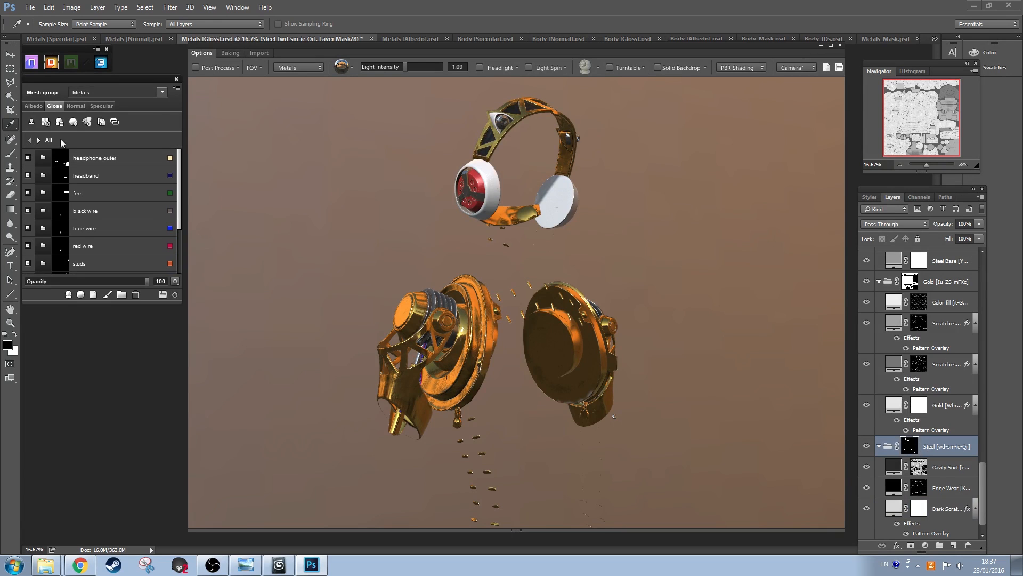
drag(420, 341, 516, 192)
drag(527, 414, 530, 482)
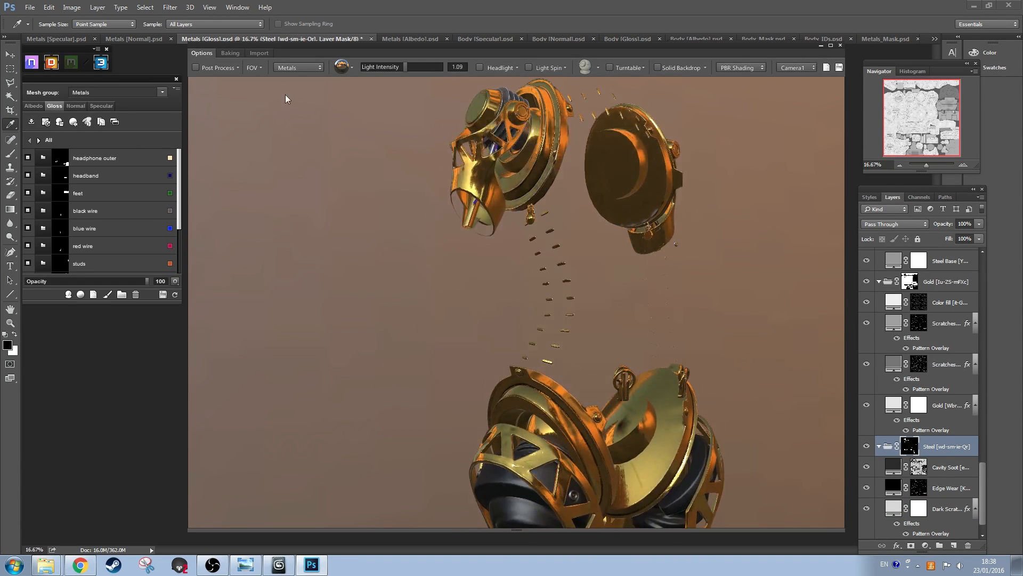
click(298, 67)
click(293, 114)
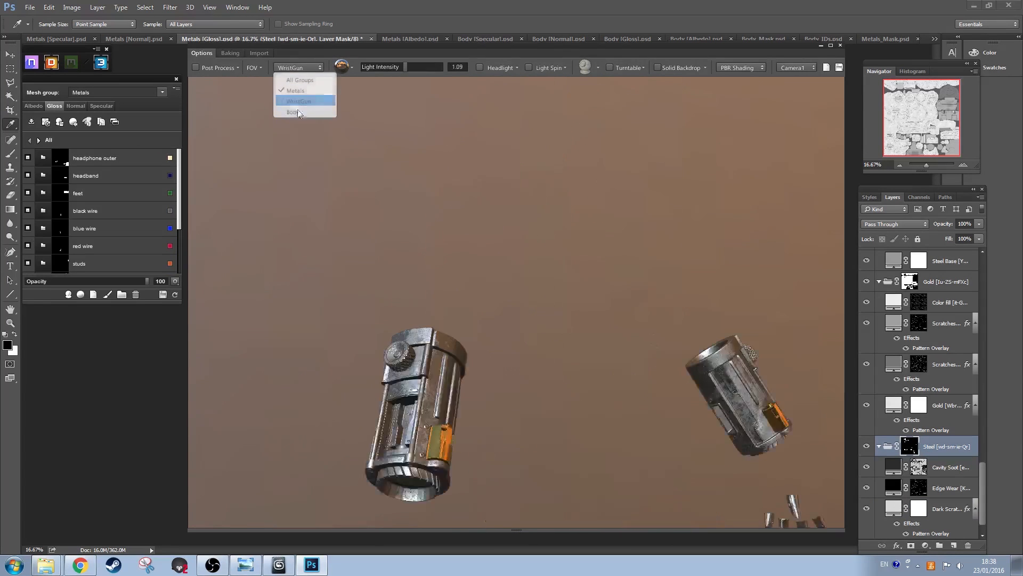
drag(457, 388, 513, 338)
drag(466, 366, 505, 350)
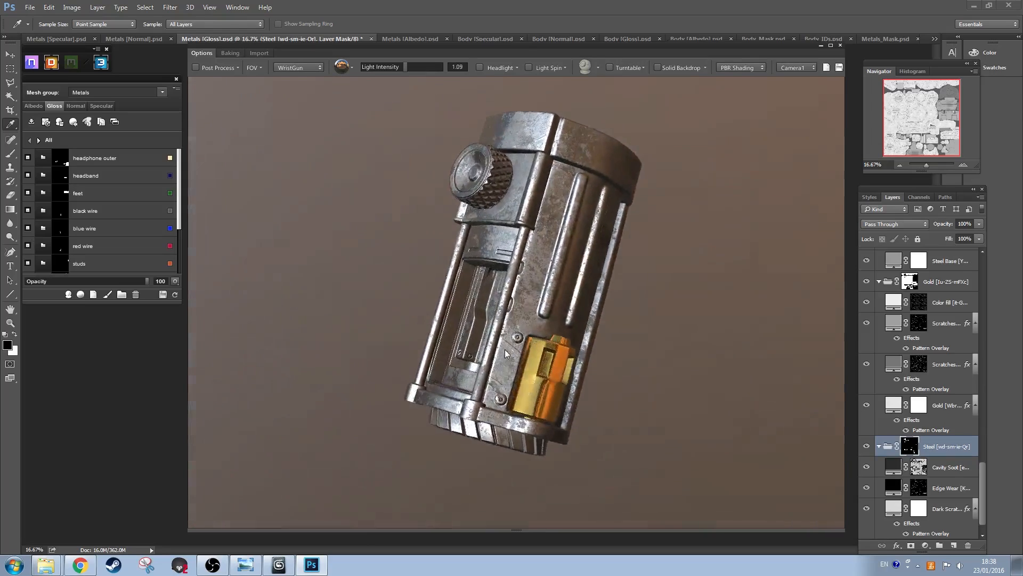
Step: Switch the edited mesh group from Metals to WristGun
click(174, 91)
click(74, 136)
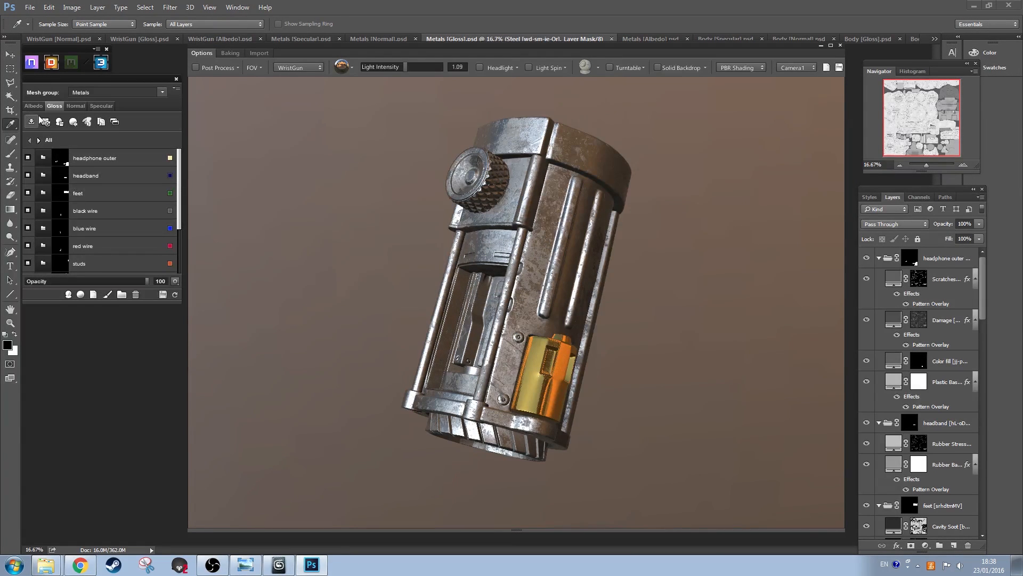
click(99, 93)
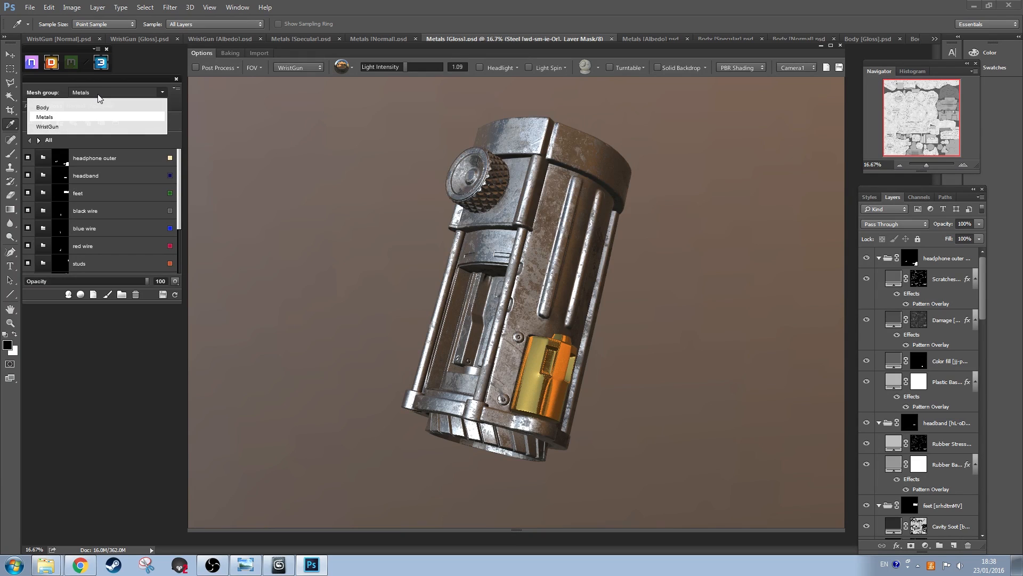
click(47, 126)
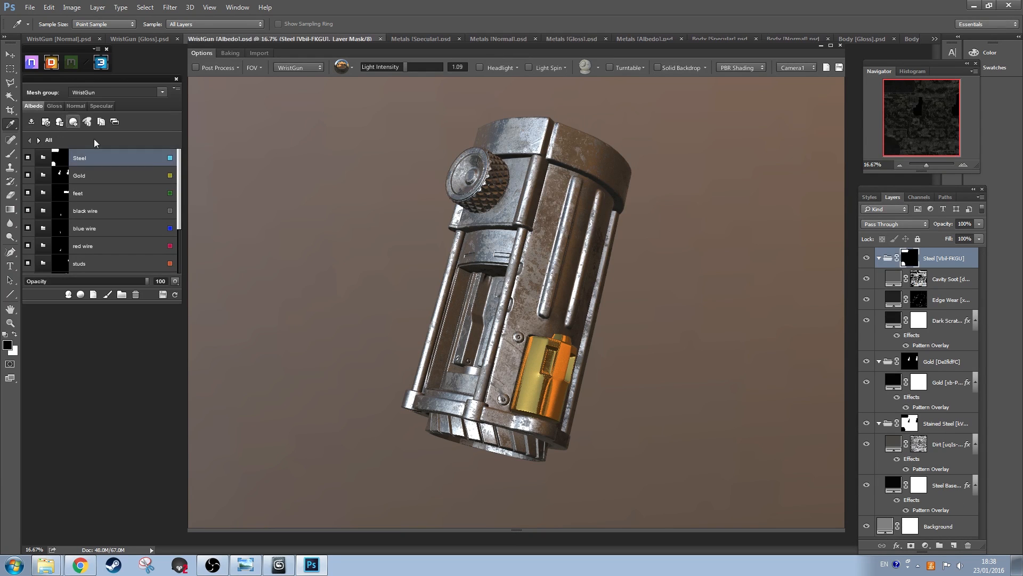
Step: Set the albedo colour of the Stained Steel group's Dirt layer to #22201b
click(43, 193)
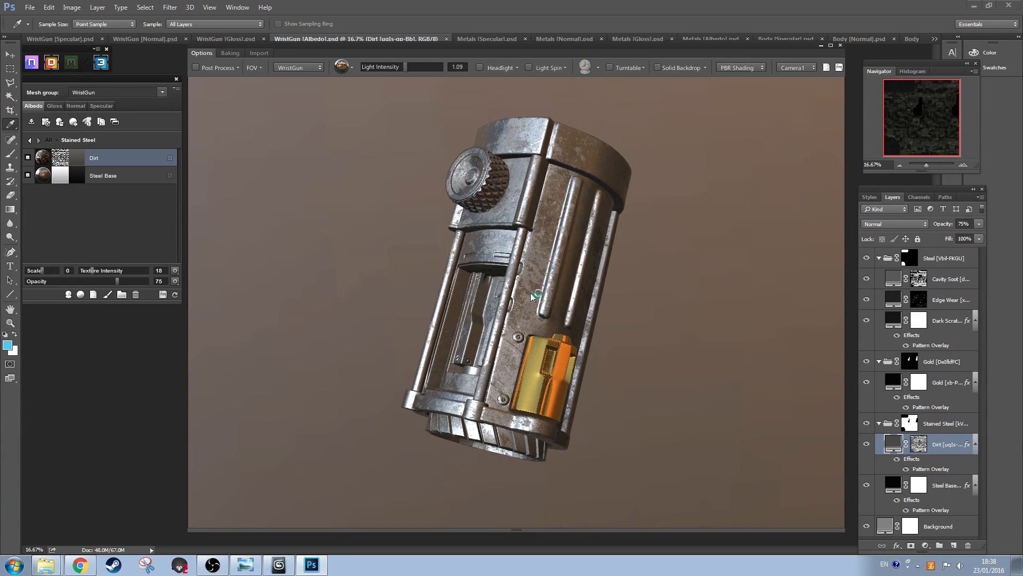
click(751, 289)
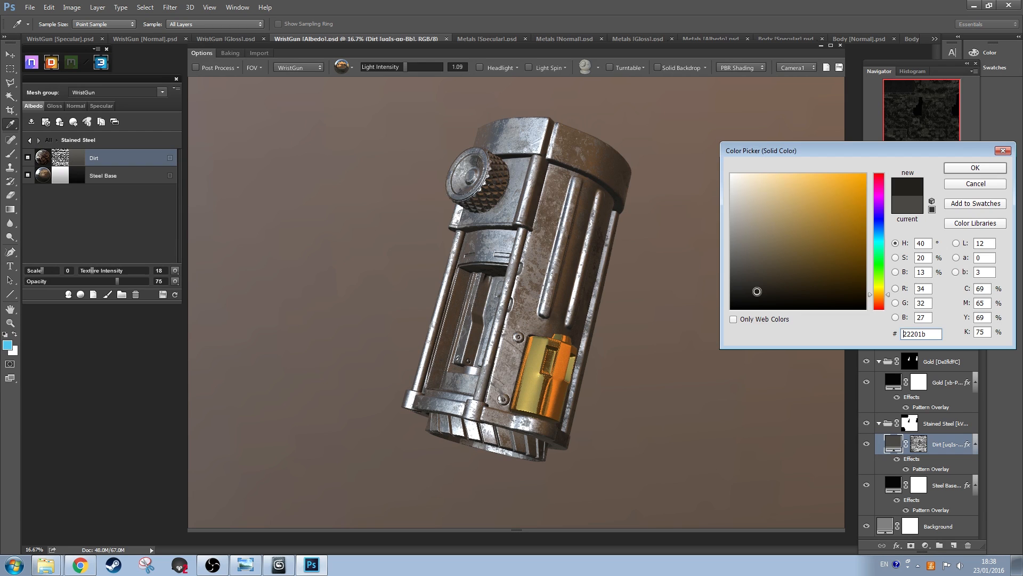
click(977, 168)
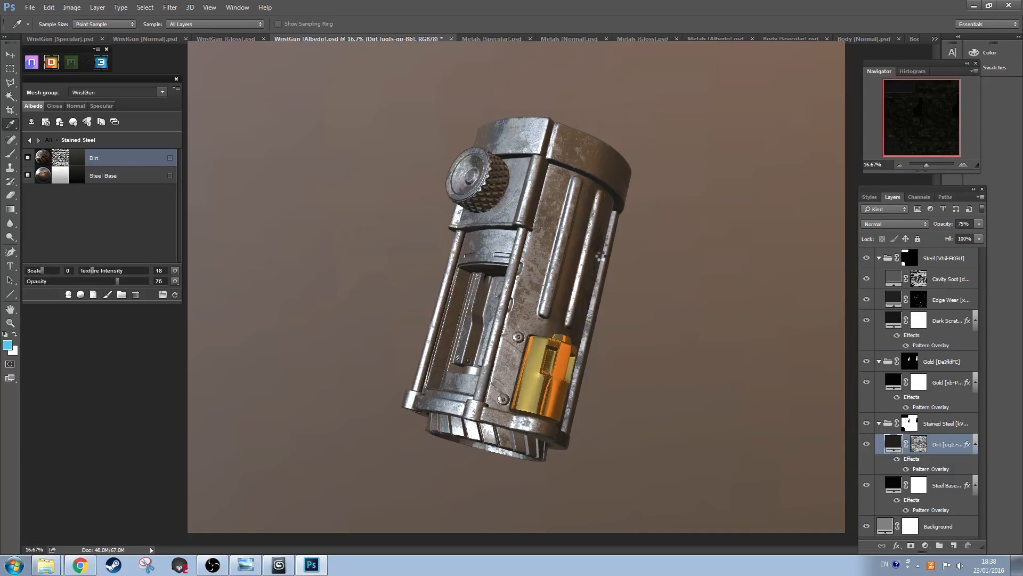
Step: Open the Dirt layer's mask, replace its Ambient Occlusion influence with Curvature at 100, and preview the mask on the model
click(60, 159)
click(519, 323)
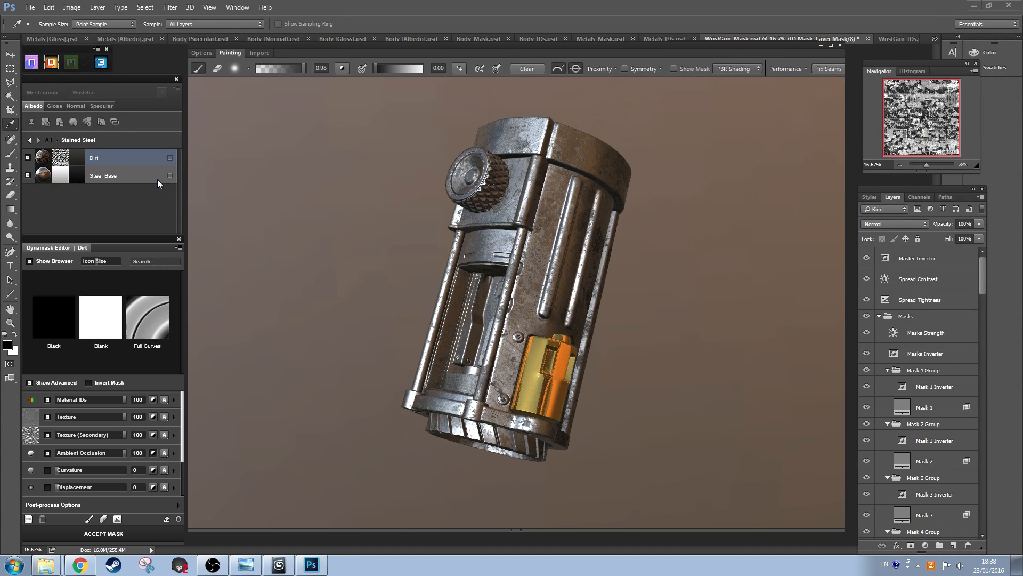
click(674, 69)
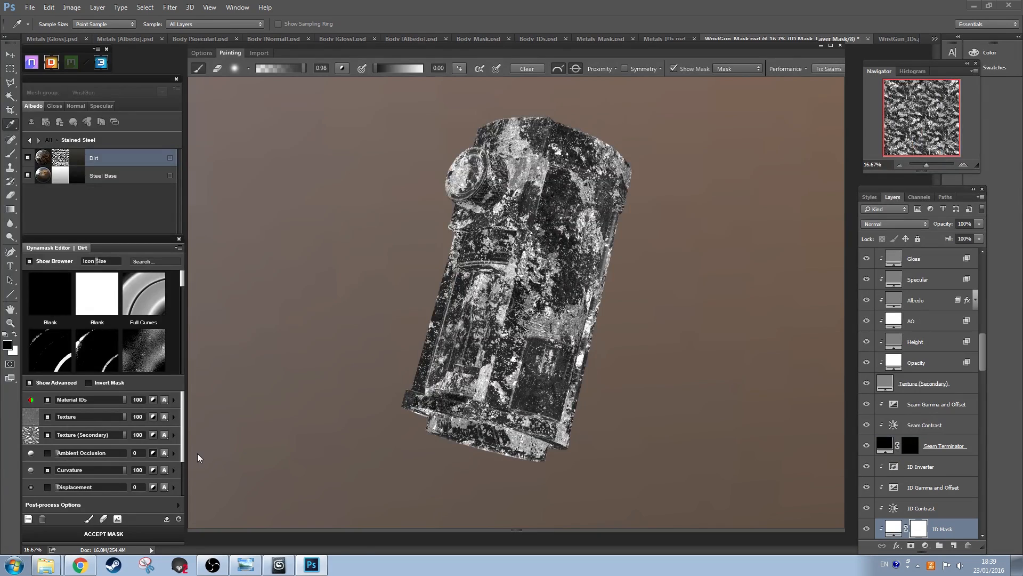
Step: Switch the Dirt mask's Curvature mode to Cavities and set its Medium value to 3
click(175, 470)
drag(183, 429, 181, 450)
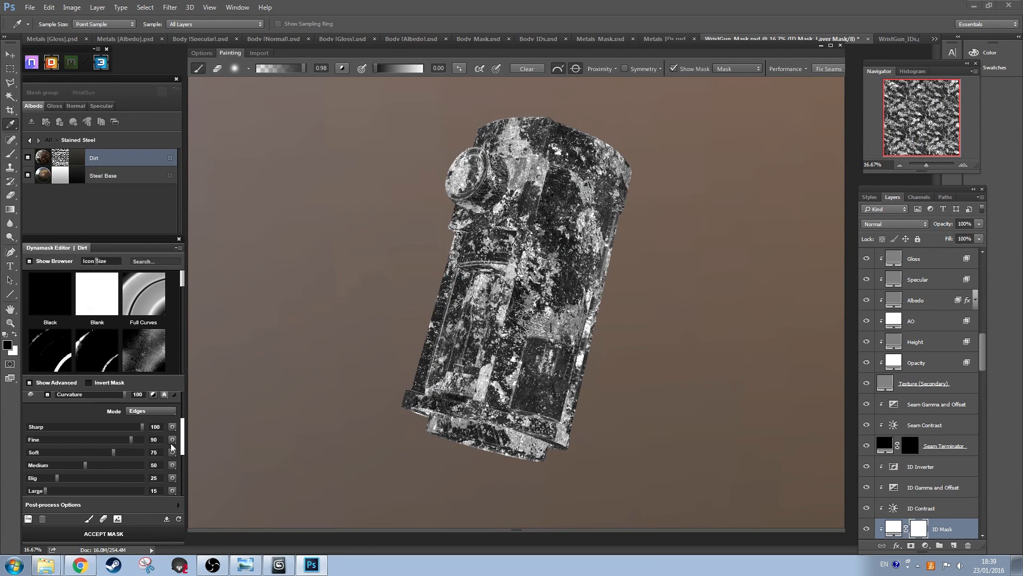
click(143, 411)
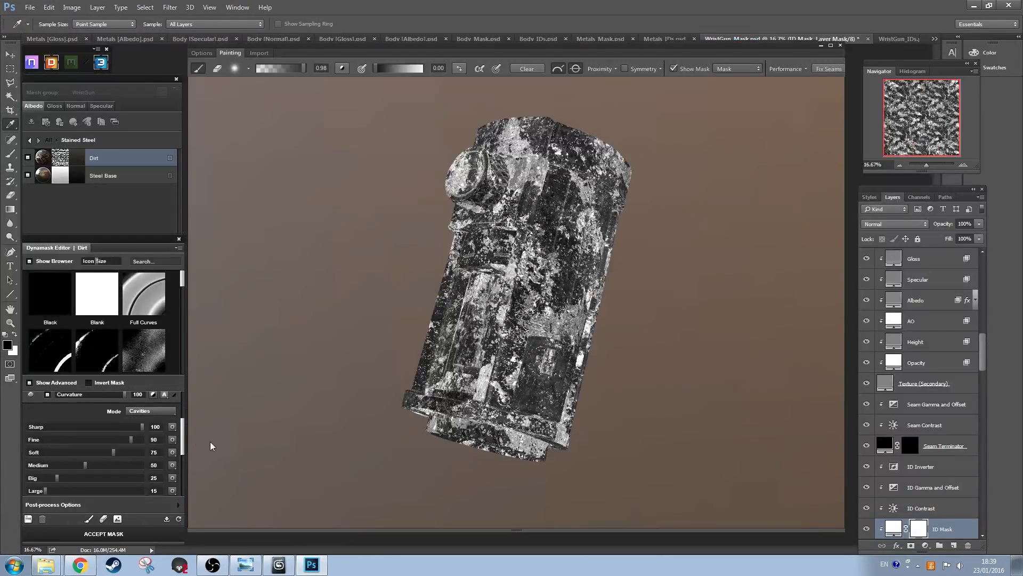
mouse_move(183, 450)
mouse_down()
mouse_move(187, 418)
mouse_move(183, 484)
mouse_move(184, 447)
mouse_up()
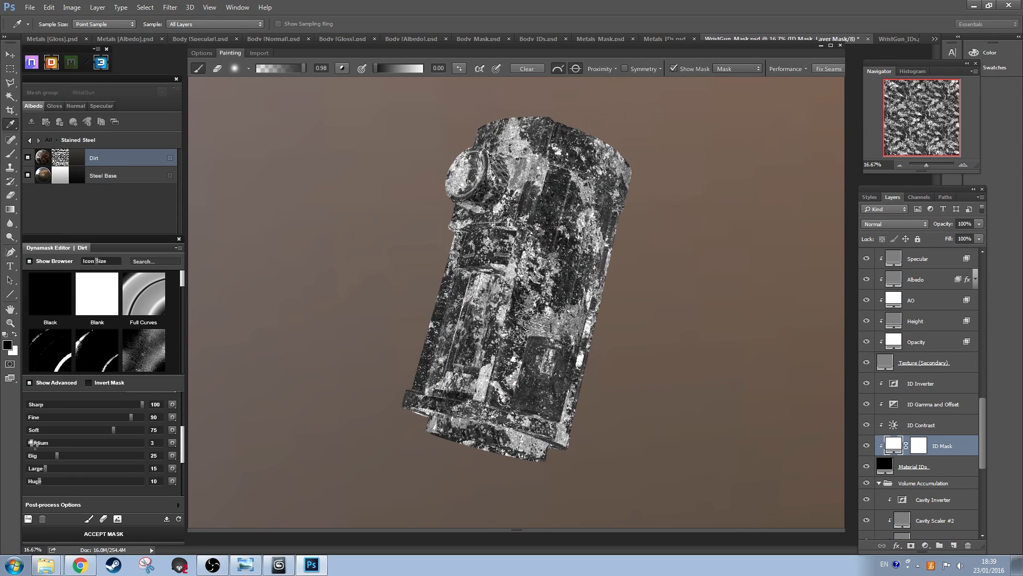
Step: Set the Dirt mask's Texture to 57 and Texture (Secondary) to 46, and raise the Huge curvature value to 93
scroll(112, 445, up, 5)
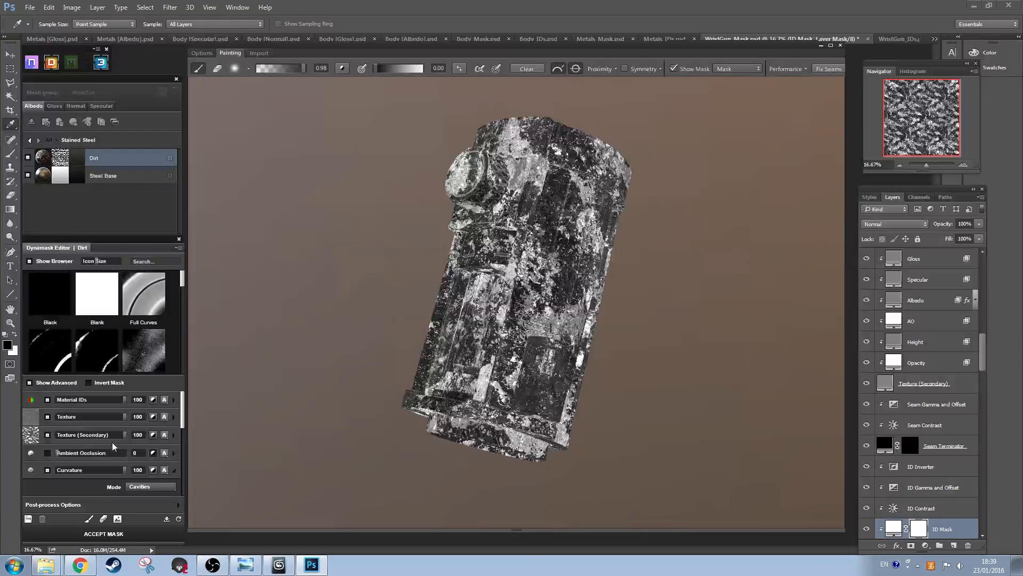
drag(123, 416, 95, 417)
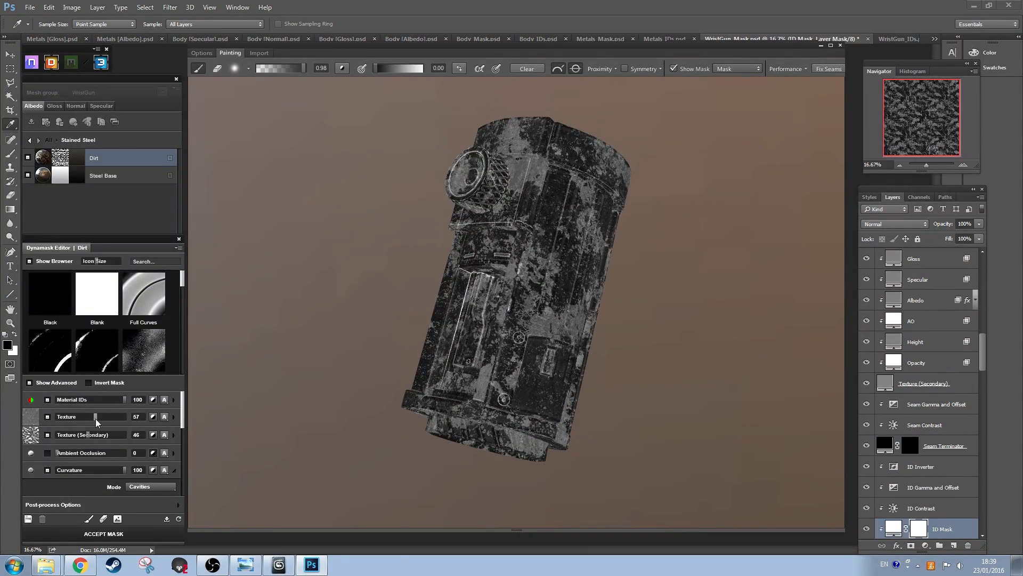
scroll(94, 454, down, 5)
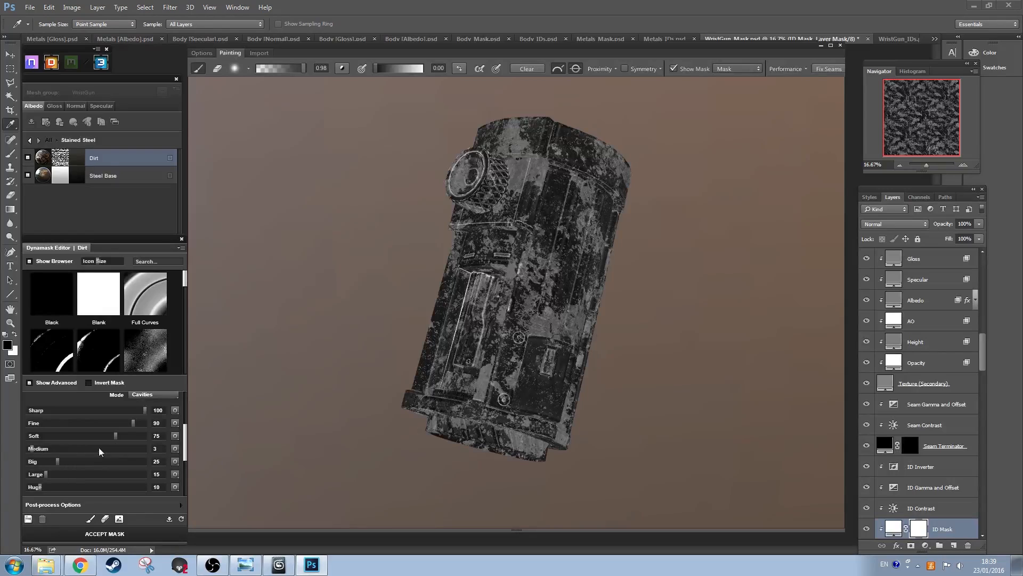
drag(39, 487, 137, 487)
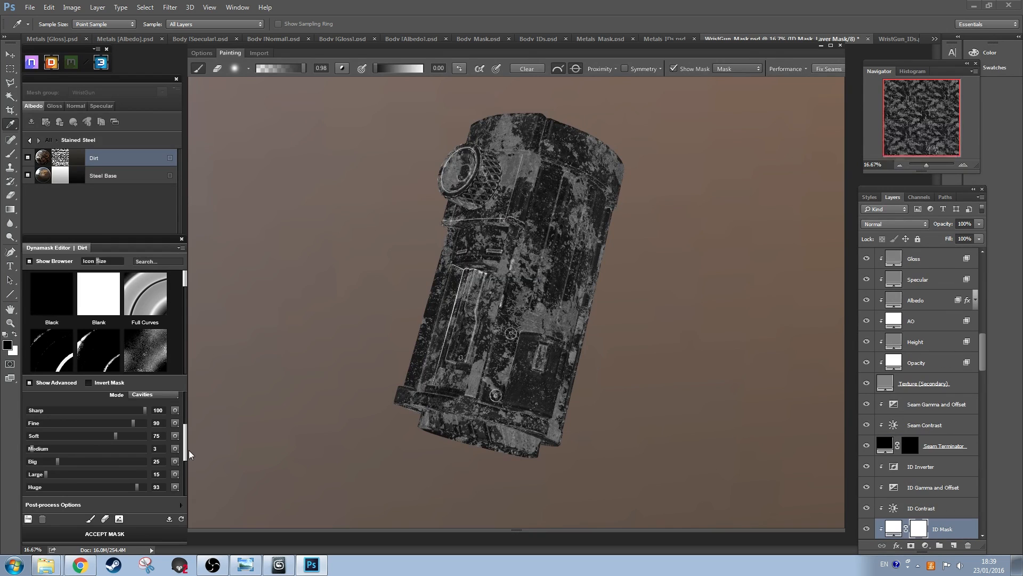
Step: Turn off the Dirt mask's Texture influence and set its Texture (Secondary) influence to 100
drag(190, 454, 186, 418)
click(48, 416)
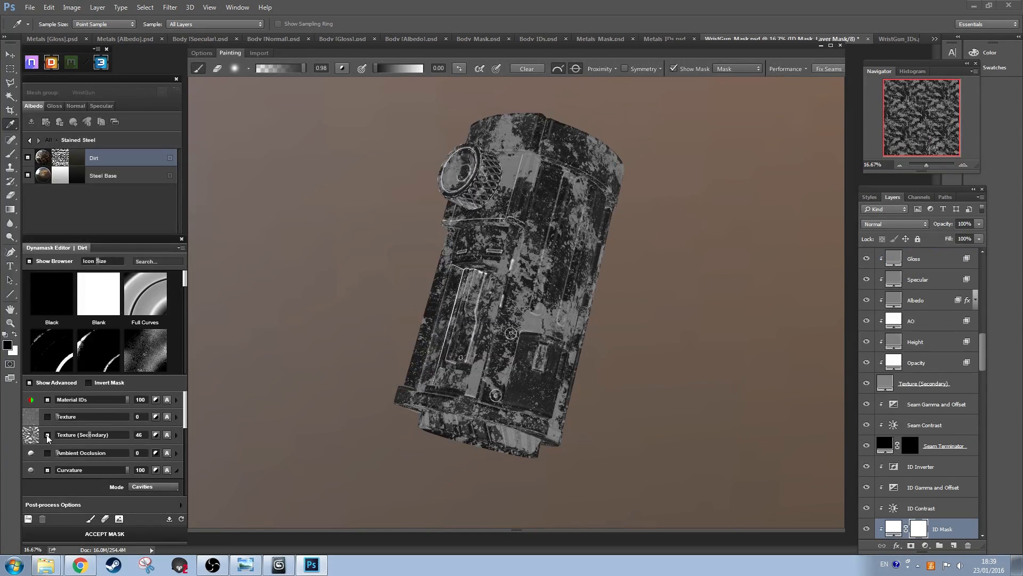
click(47, 434)
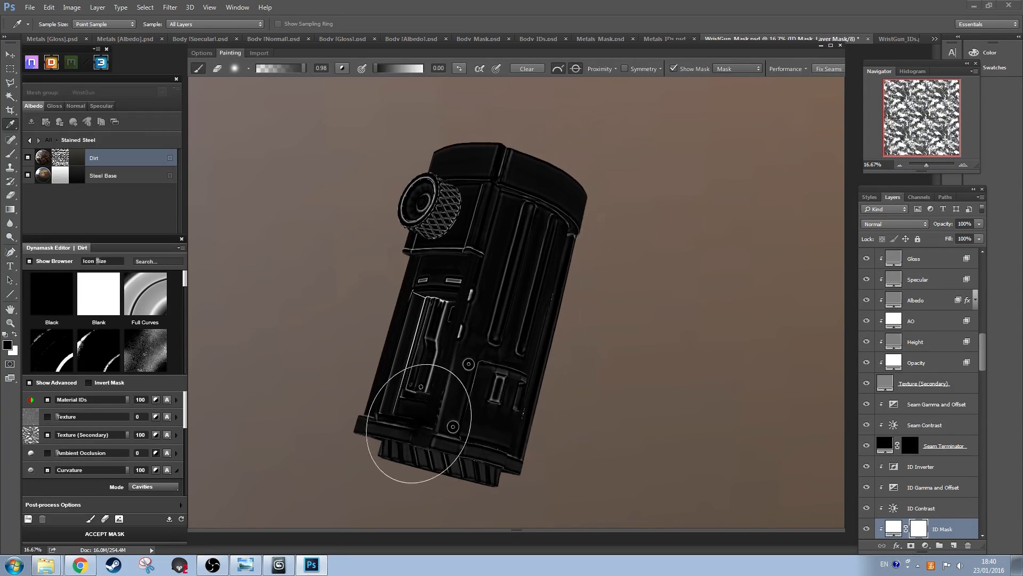
Step: Lower the Dirt mask's Large curvature value to 12 and its Texture (Secondary) influence to 5
click(177, 434)
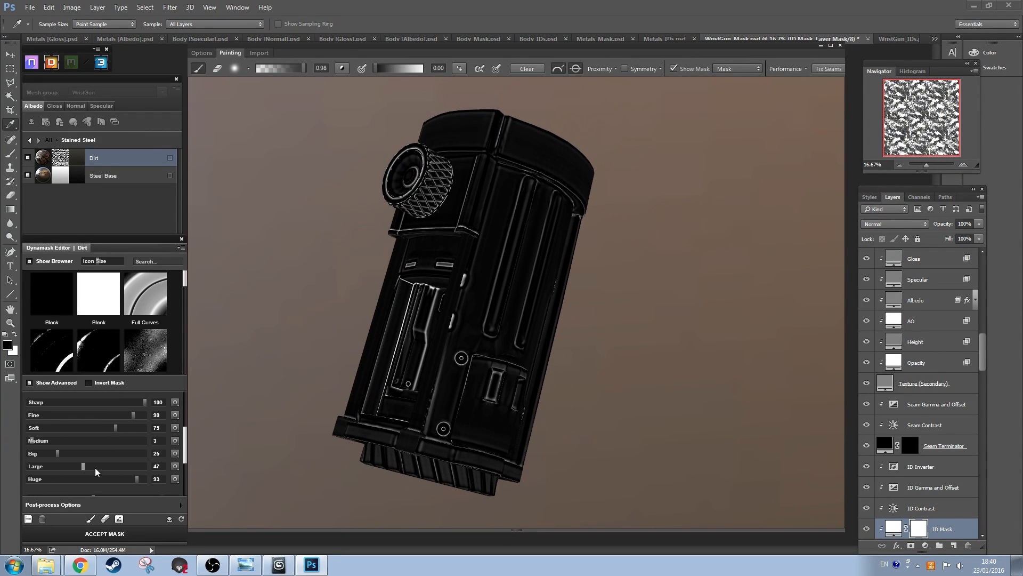
drag(83, 467, 42, 466)
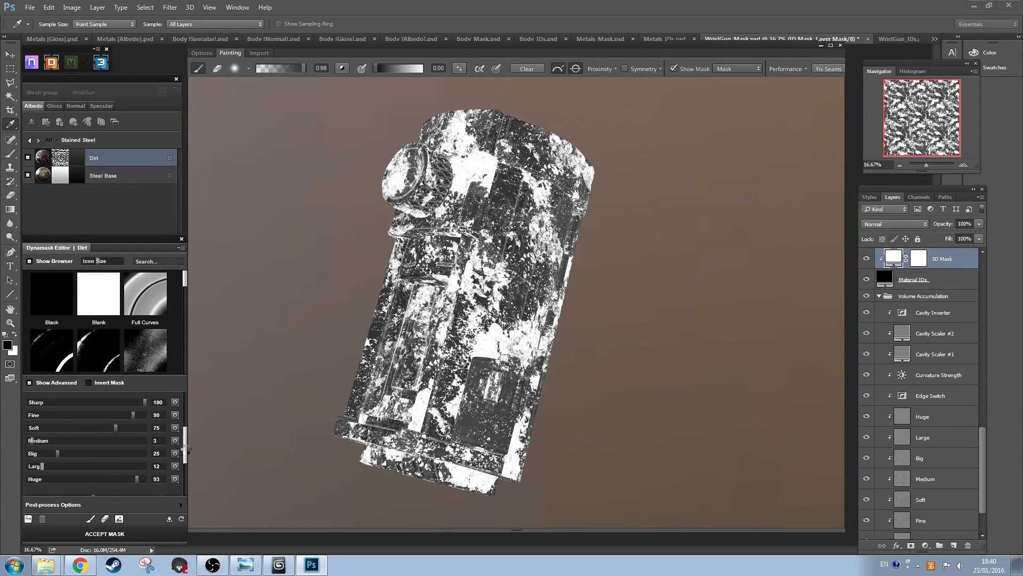
drag(186, 449, 184, 424)
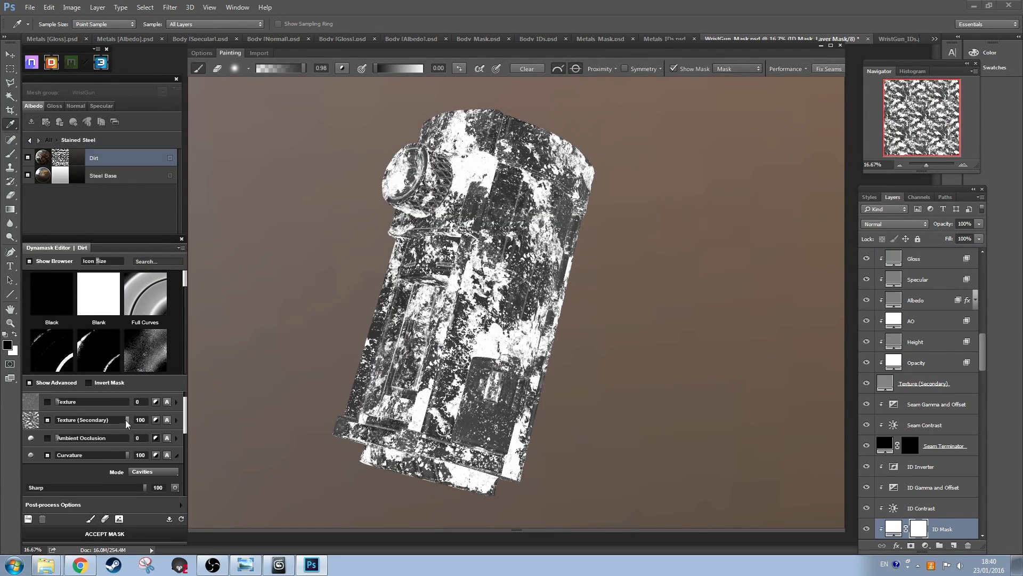
drag(94, 424, 66, 424)
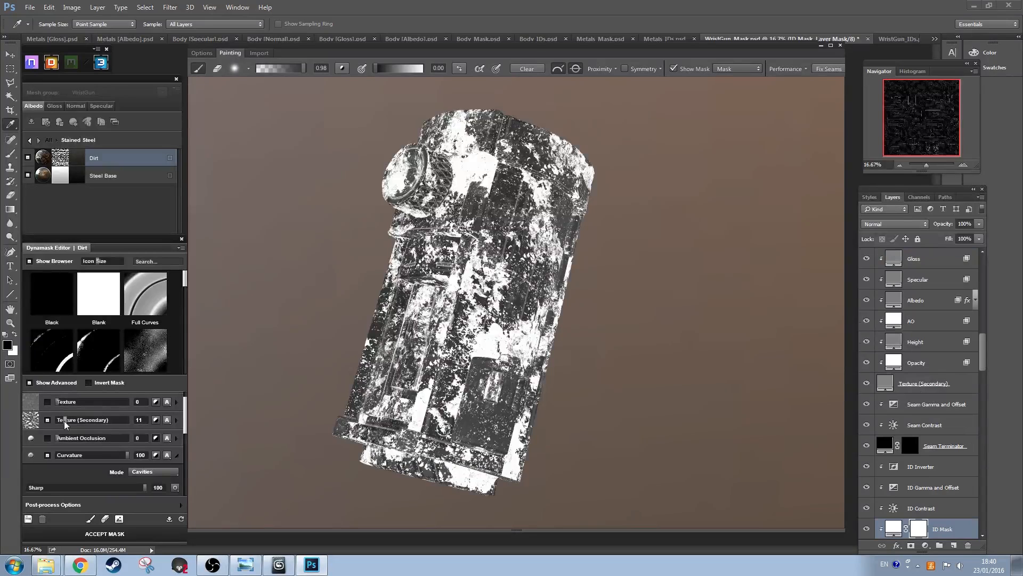
drag(64, 423, 60, 423)
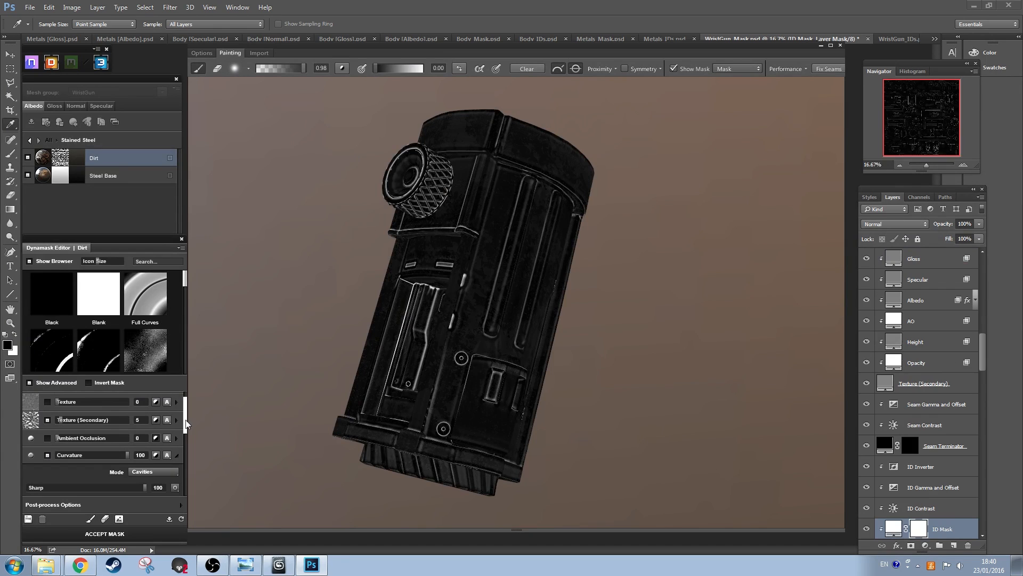
Step: Set the Dirt mask's curvature values to Fine 100, Medium 75 and Big 63, and accept the mask
drag(185, 423, 184, 420)
drag(185, 422, 177, 461)
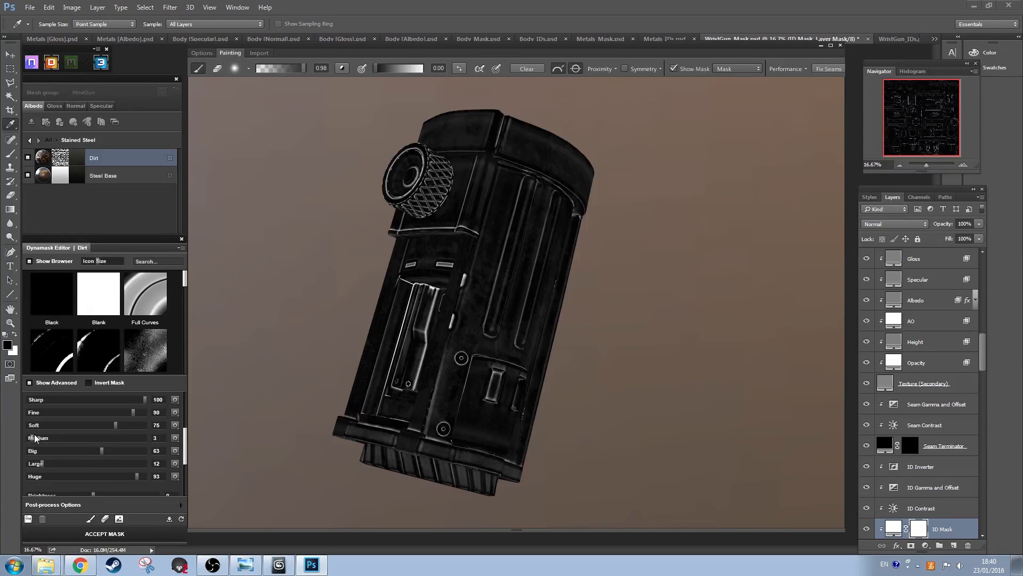
drag(115, 438, 118, 438)
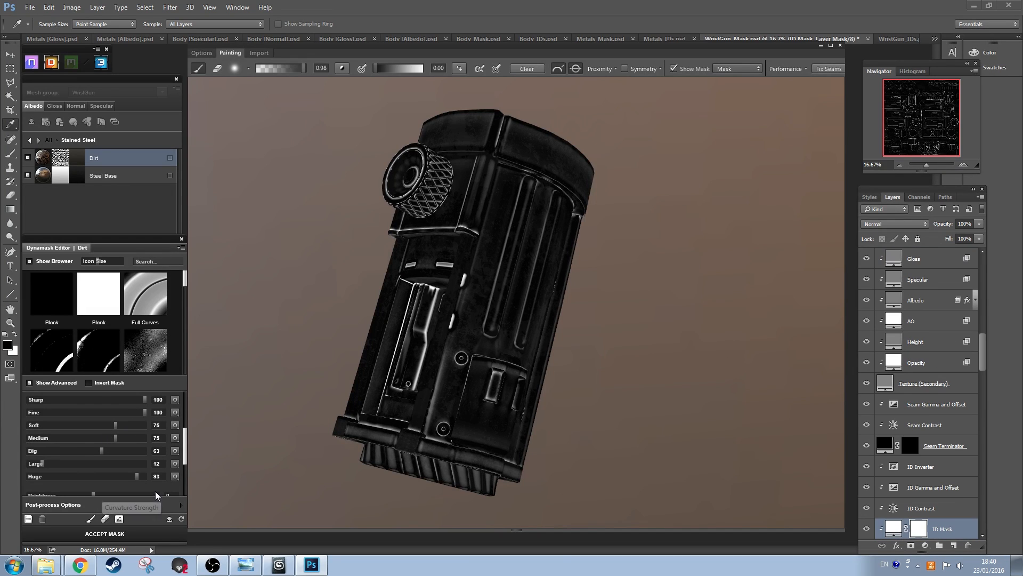
click(153, 533)
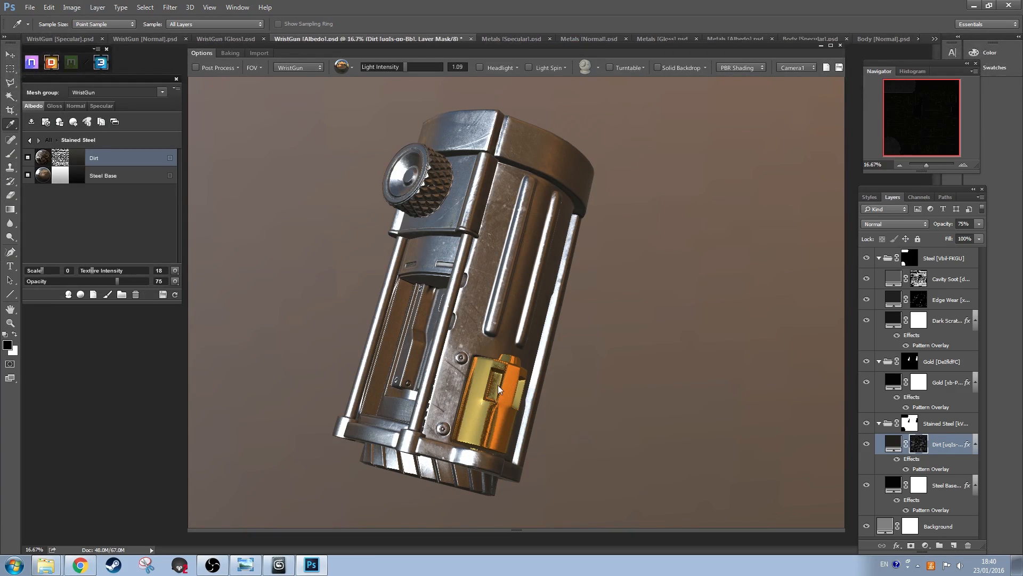
drag(477, 340, 473, 338)
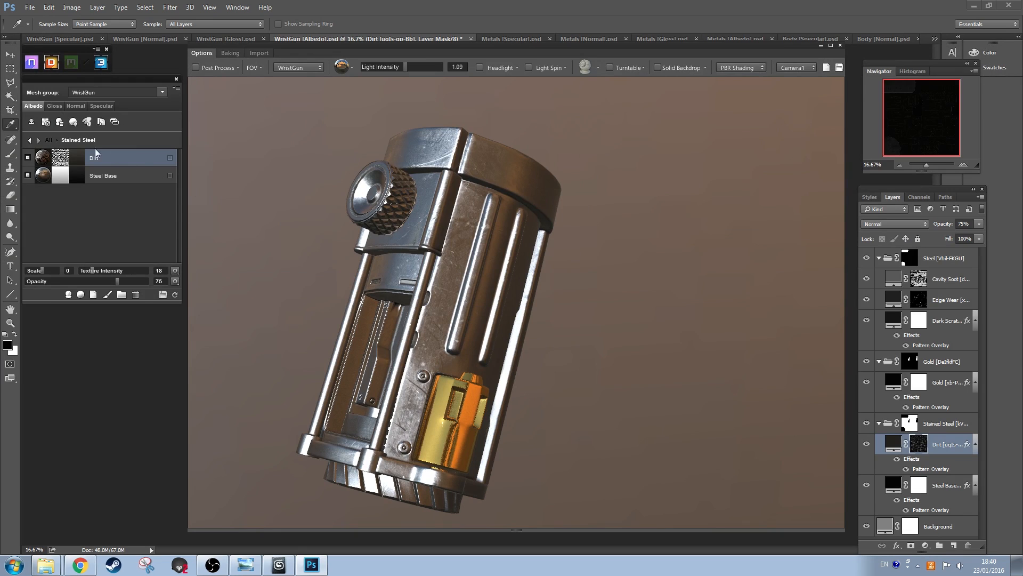
Step: Darken the Dirt layer's specular reflectance colour to 151516
click(101, 106)
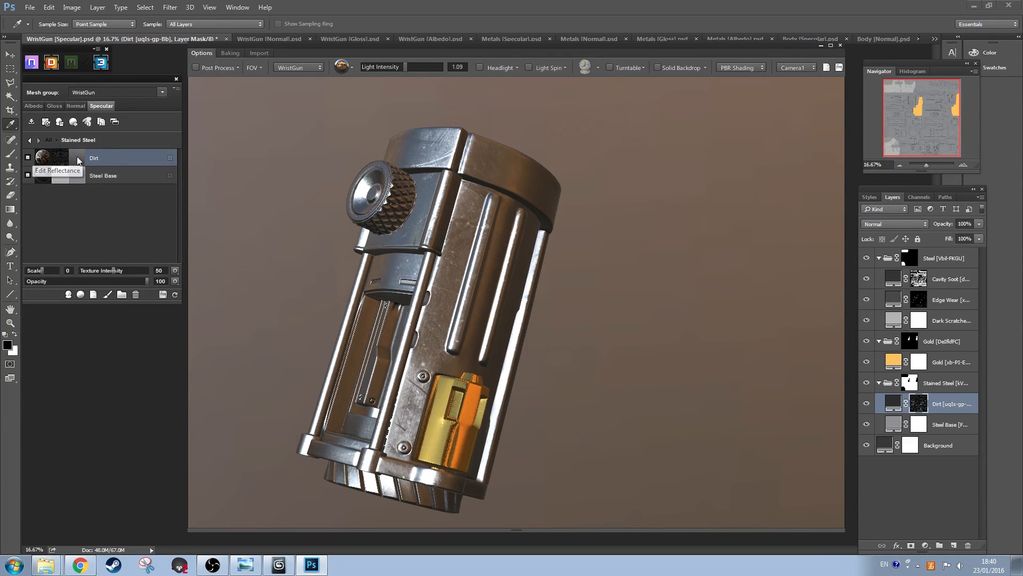
click(77, 156)
drag(745, 294, 739, 297)
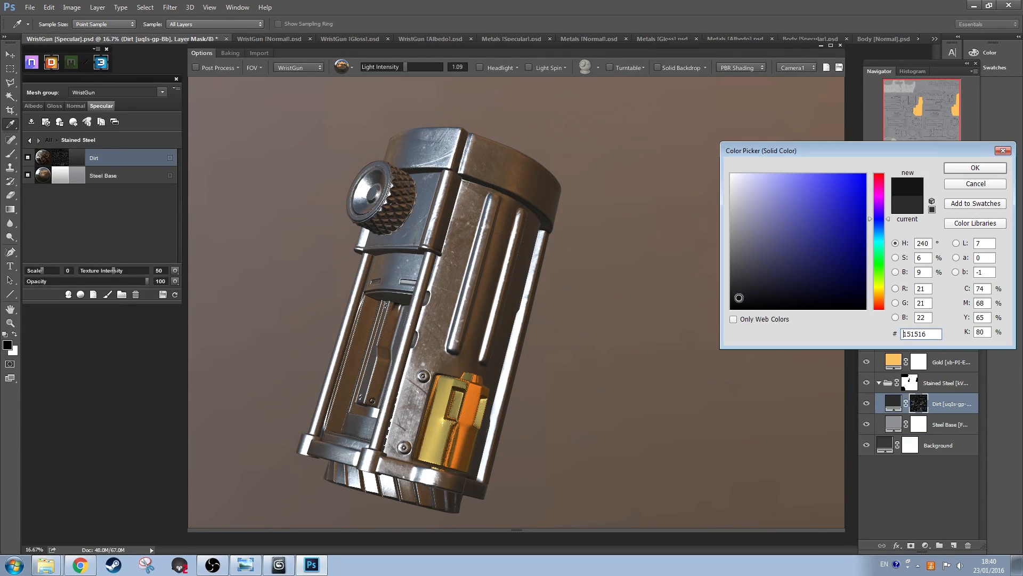
click(971, 166)
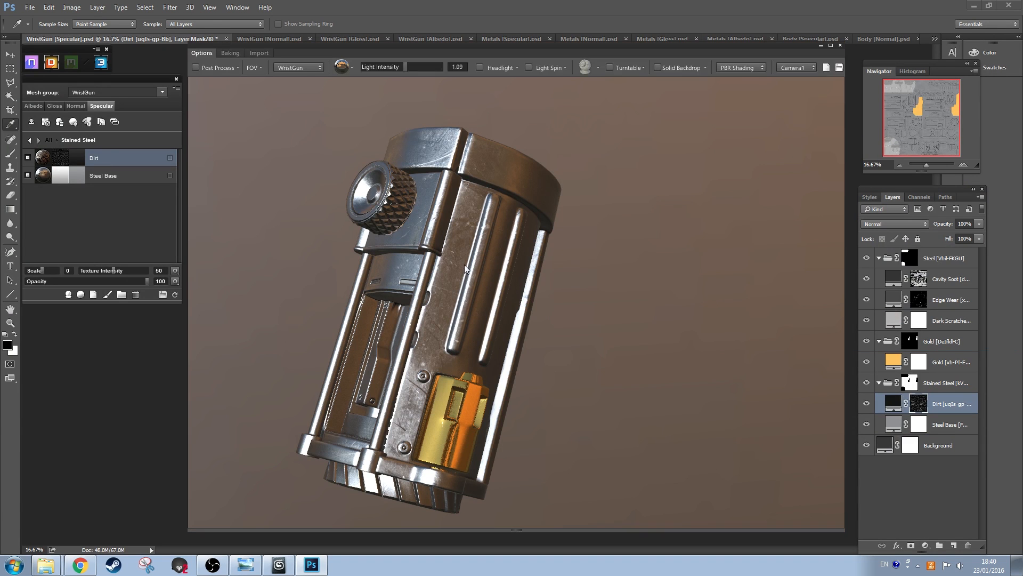
drag(468, 328, 437, 324)
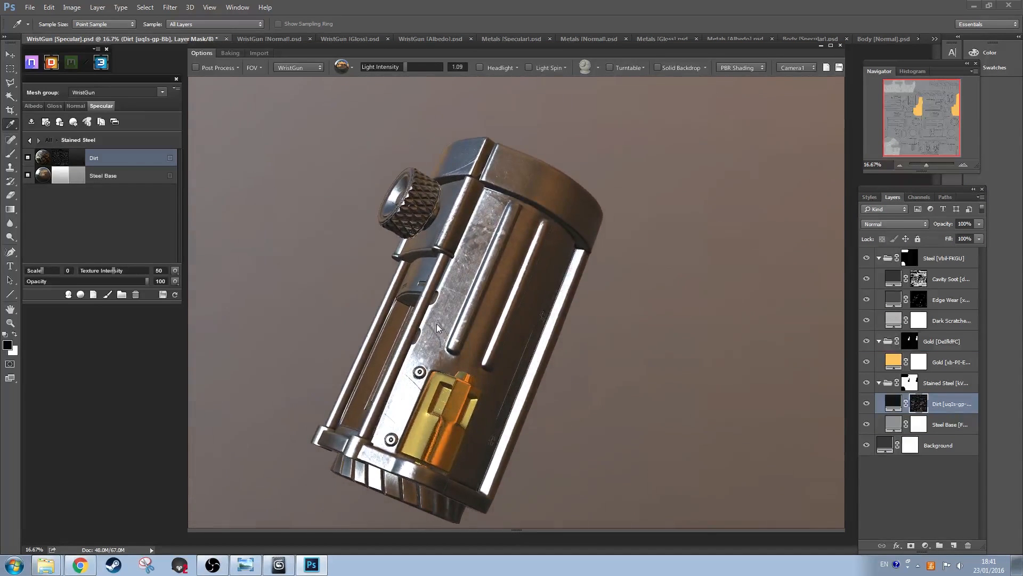
Step: Preview the Normal map on the model and raise the Steel Base layer's normal Texture Intensity to 100
click(55, 106)
click(134, 176)
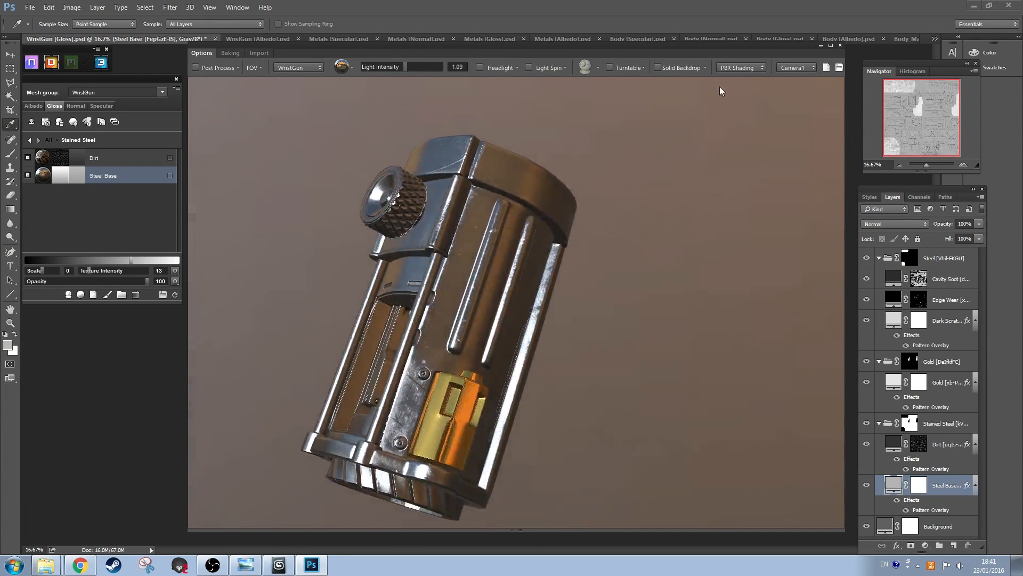
click(742, 68)
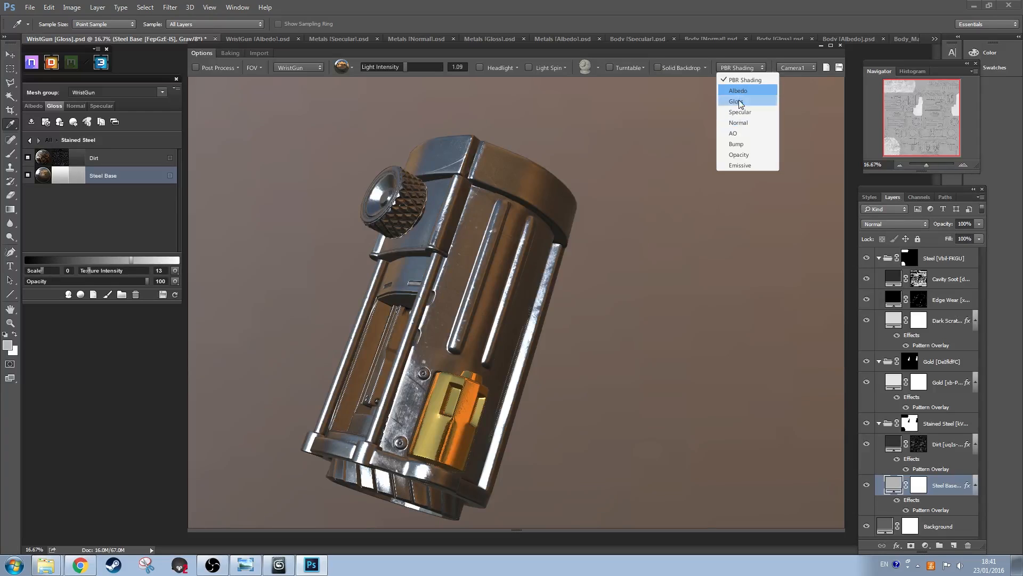
click(738, 123)
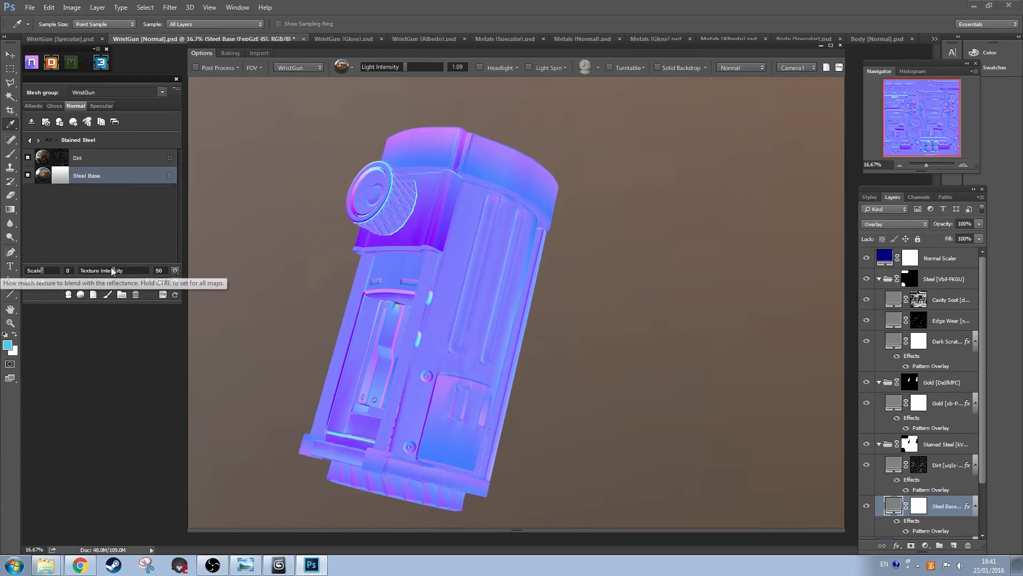
drag(112, 270, 137, 271)
drag(480, 336, 478, 300)
scroll(478, 299, up, 4)
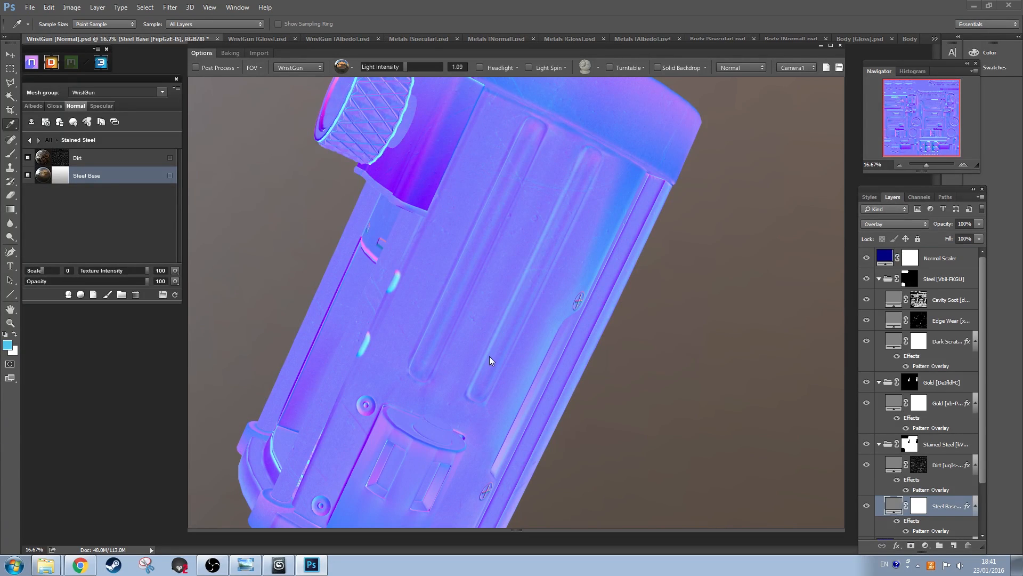
Step: Return the model preview to PBR Shading and inspect the Stained Steel surface from several sides
drag(494, 352, 685, 88)
click(726, 69)
click(727, 81)
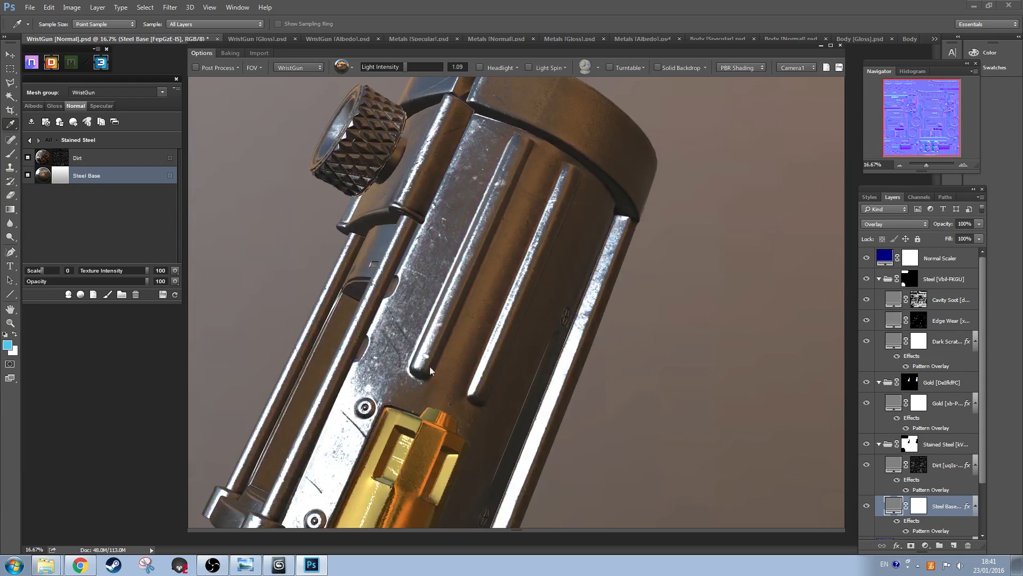
scroll(429, 366, down, 4)
drag(462, 283, 589, 286)
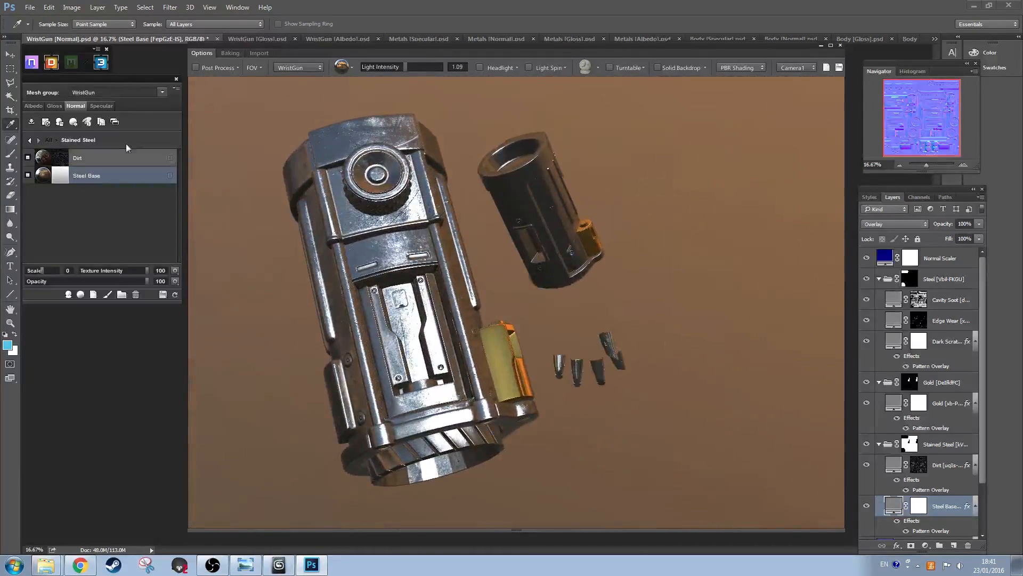
Step: Change the Steel Base layer's specular reflectance to a darker grey
click(101, 106)
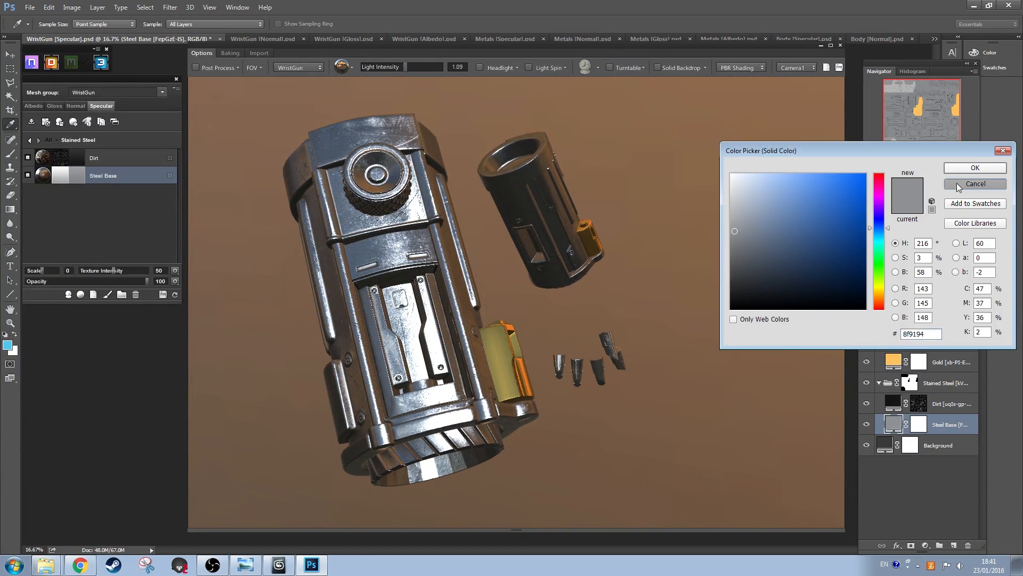
click(976, 183)
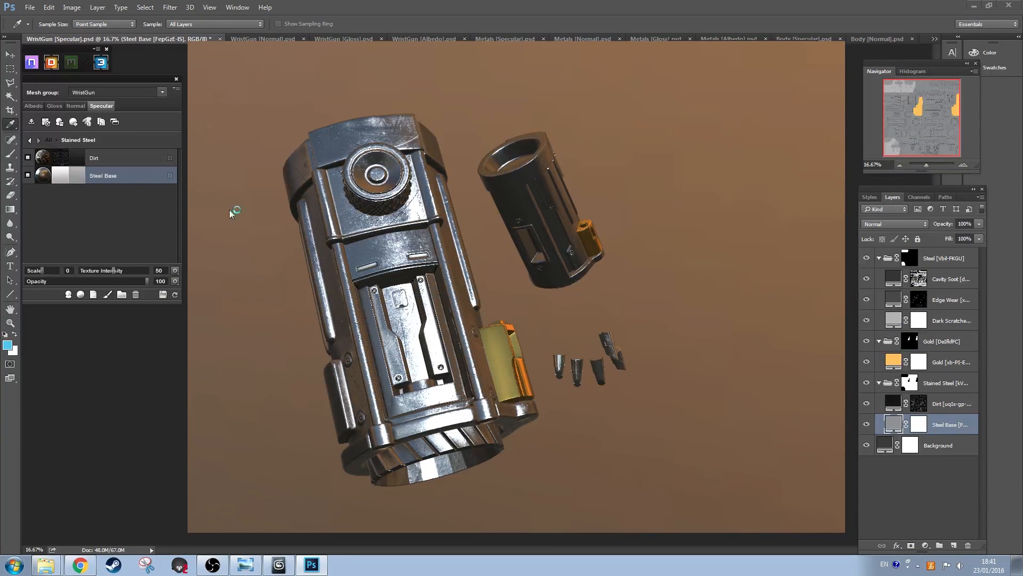
click(742, 244)
click(973, 168)
click(407, 314)
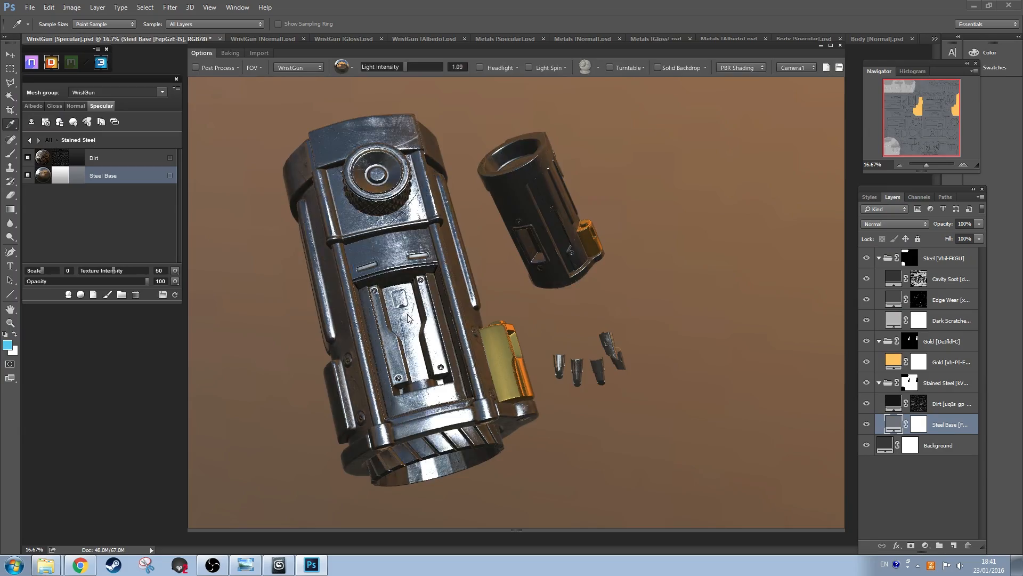
drag(407, 318, 741, 117)
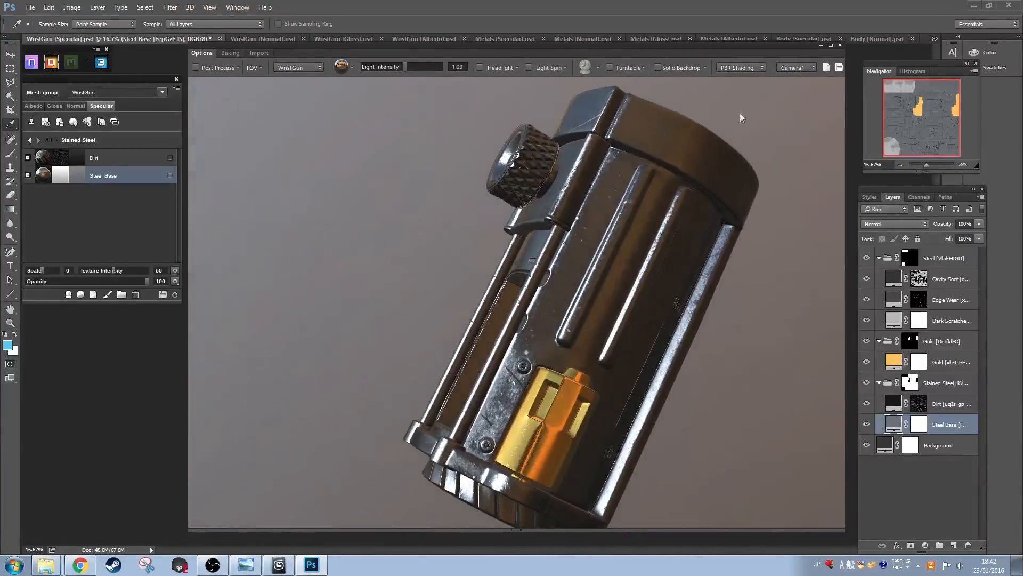
Step: Preview the Gloss map on the wrist gun, switch back to PBR Shading and check the reflections
click(741, 67)
click(736, 101)
click(744, 68)
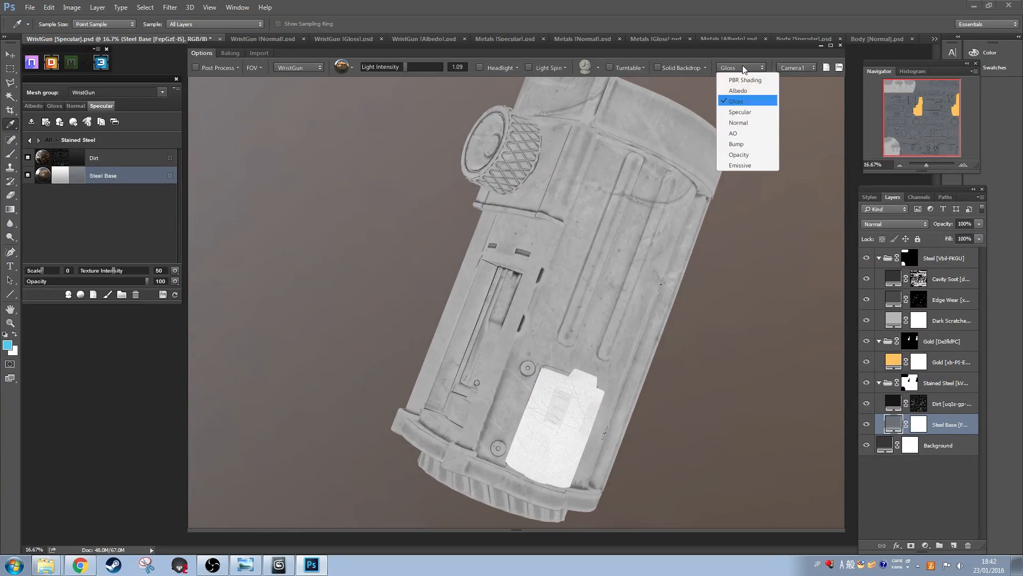
click(745, 80)
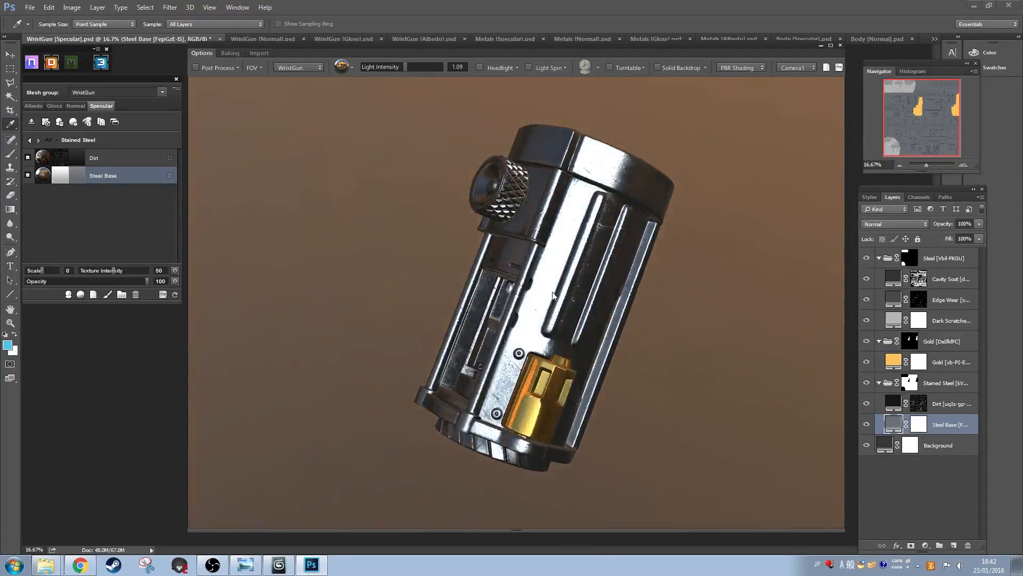
mouse_move(529, 288)
mouse_down()
mouse_move(654, 270)
mouse_move(637, 287)
mouse_move(558, 288)
mouse_up()
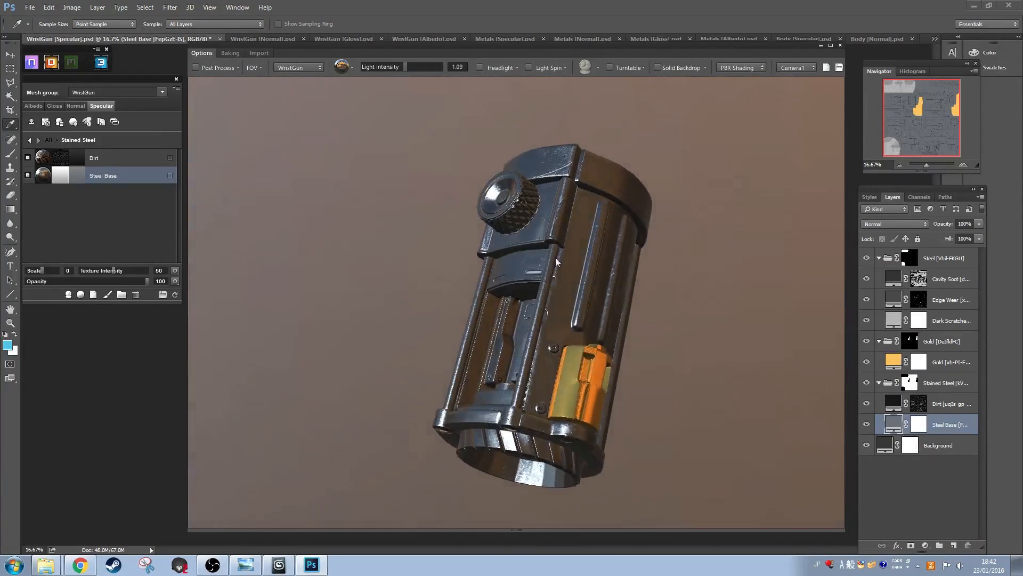
Step: Add the Scratches 05 damage pattern as a new layer above Dirt, using the material's reflectance
click(94, 159)
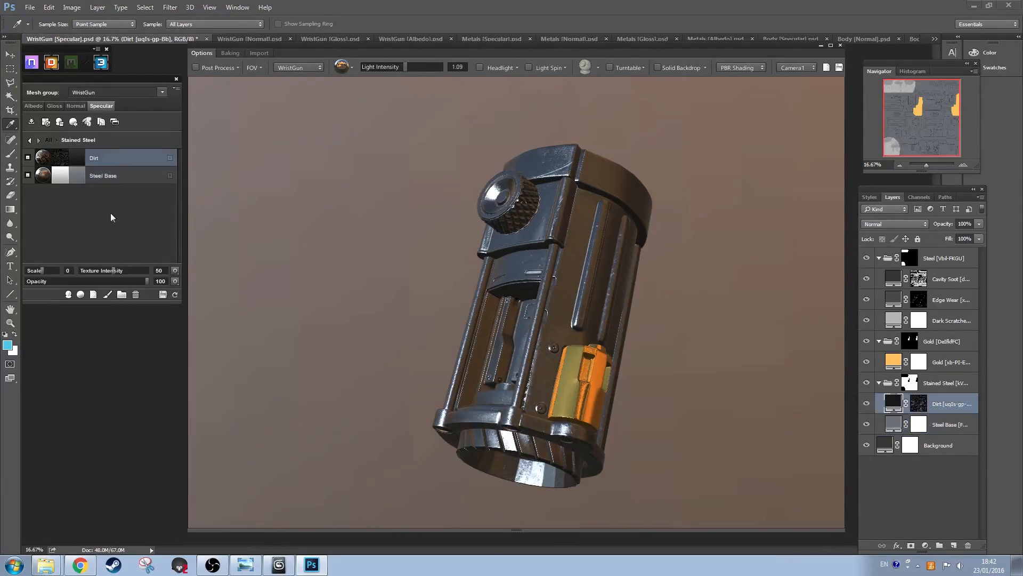
click(80, 294)
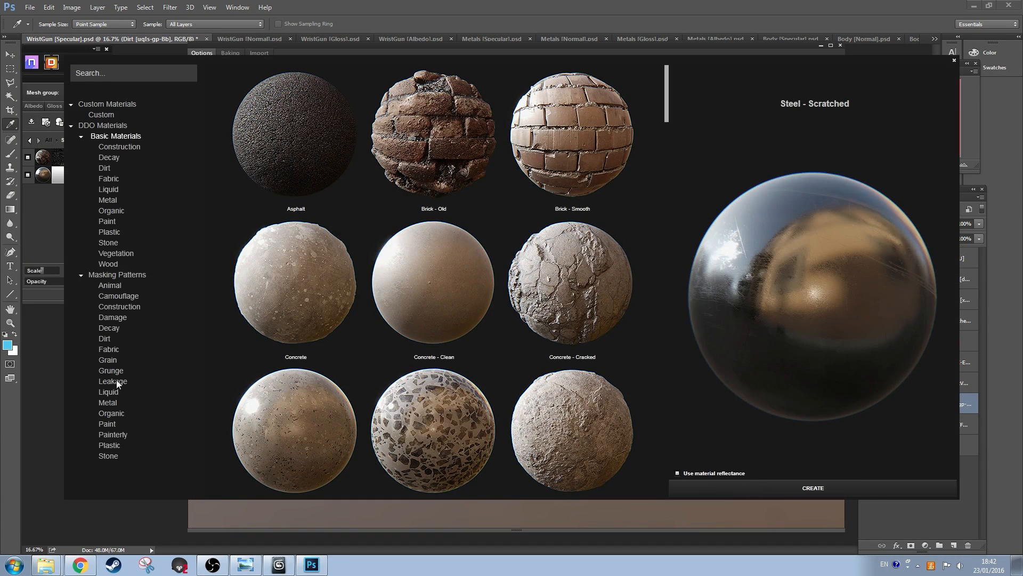
click(114, 318)
click(451, 303)
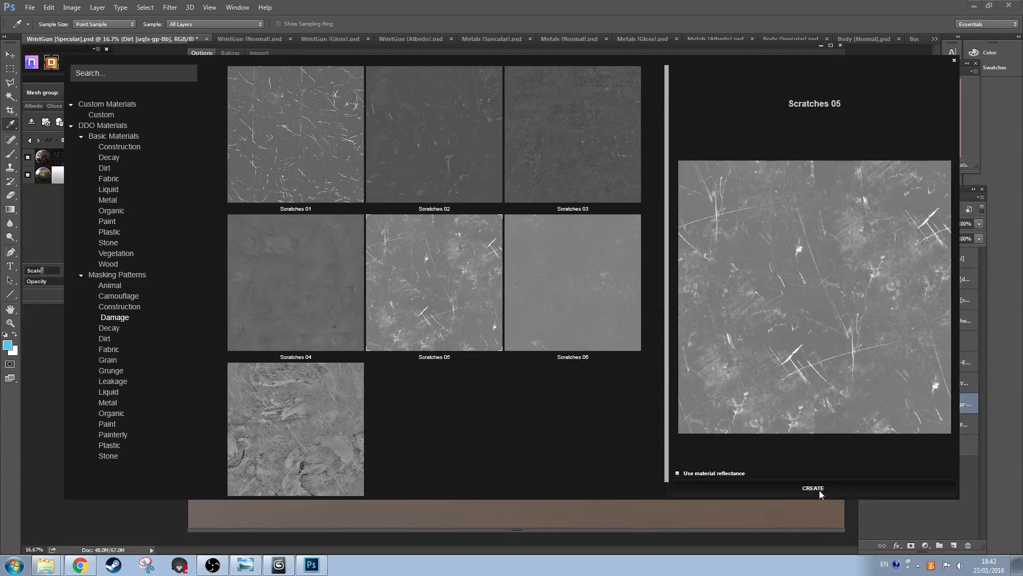
click(820, 490)
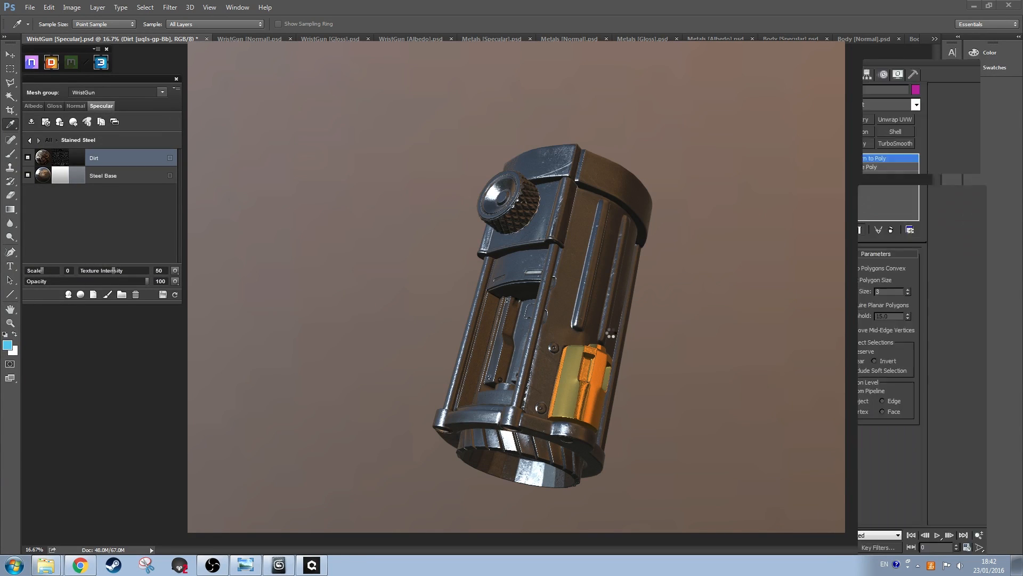
Step: Open the Scratches 05 layer's mask in full shaded painting mode and apply the Light Edge Scratches preset
click(60, 158)
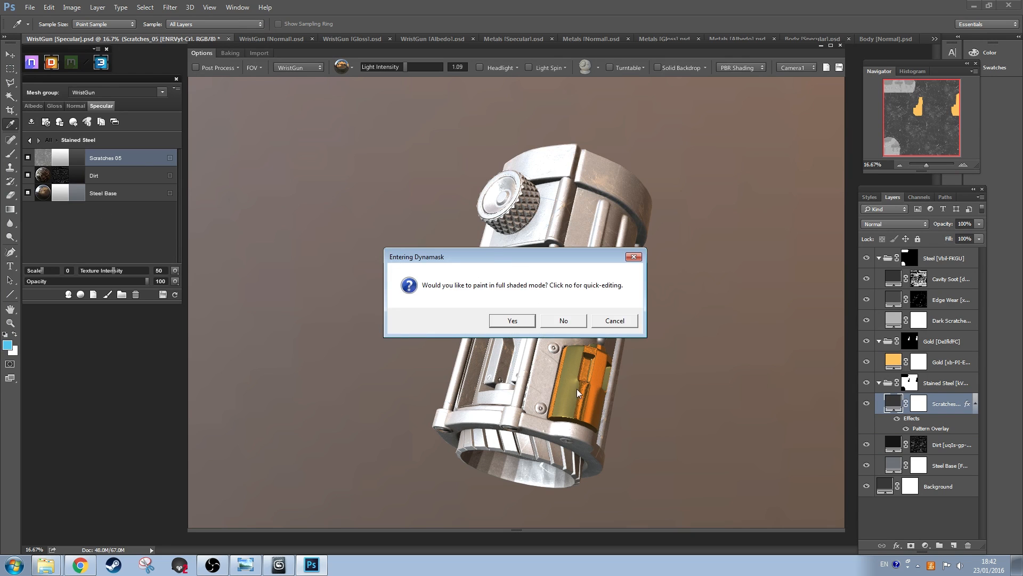
click(507, 321)
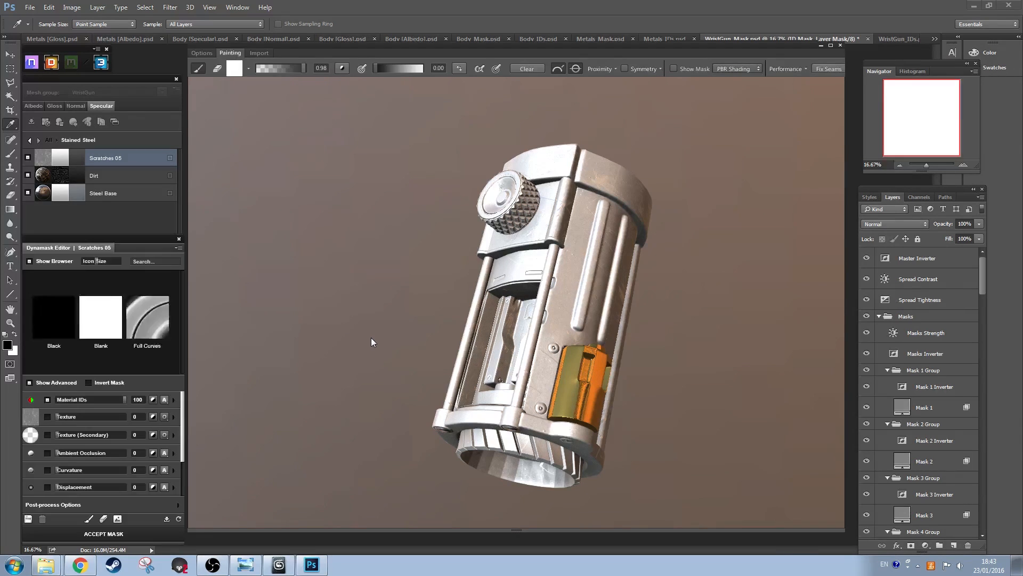
scroll(119, 341, down, 5)
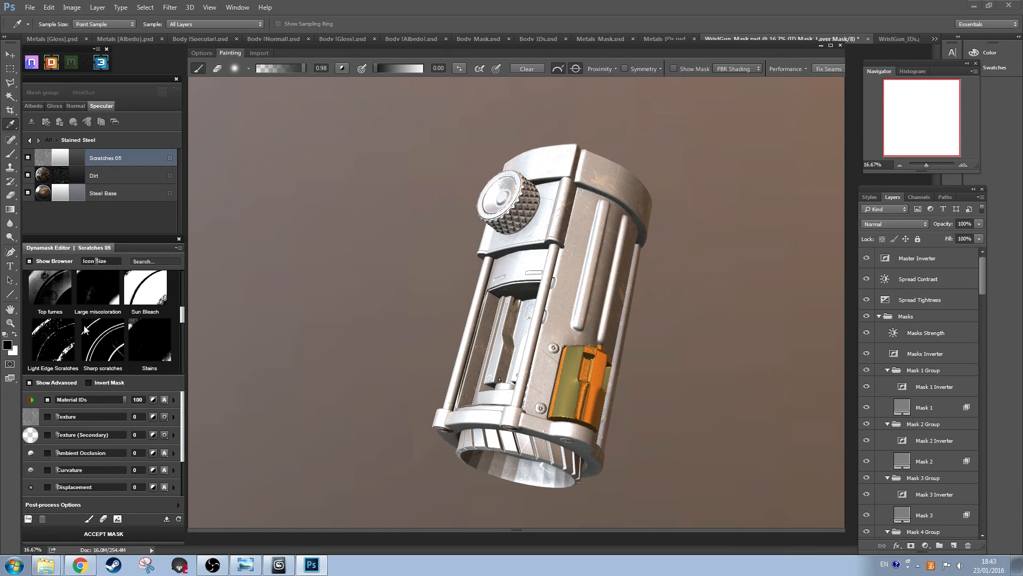
click(59, 324)
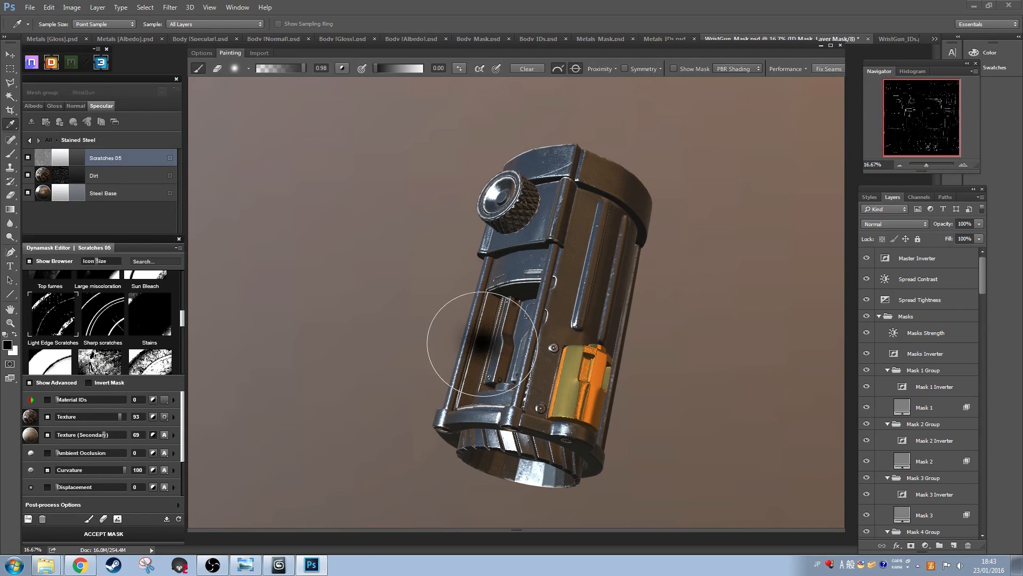
drag(750, 200, 718, 216)
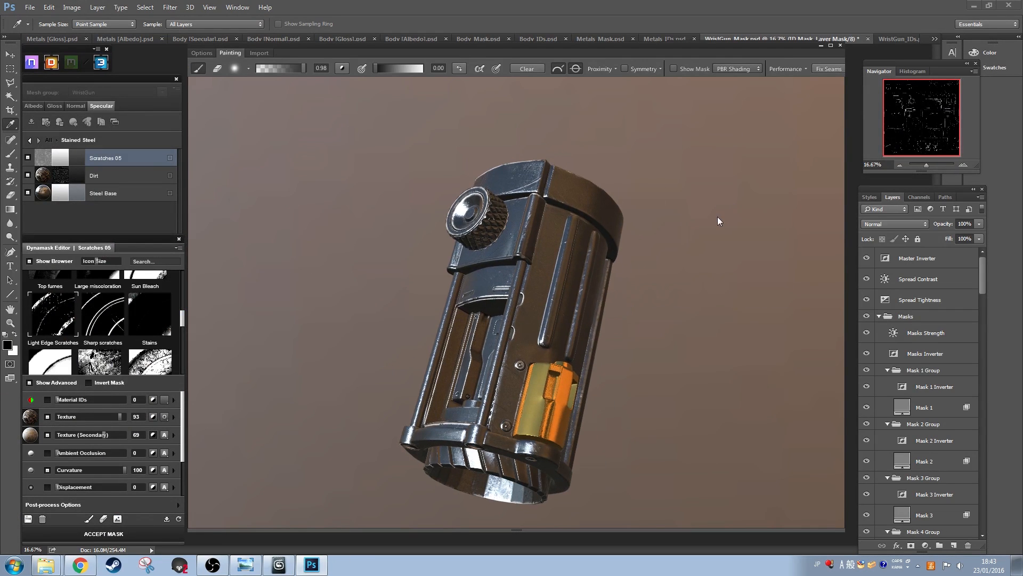
Step: Inspect the Scratches 05 mask on the wrist gun, return to the shaded view and accept the mask
click(674, 69)
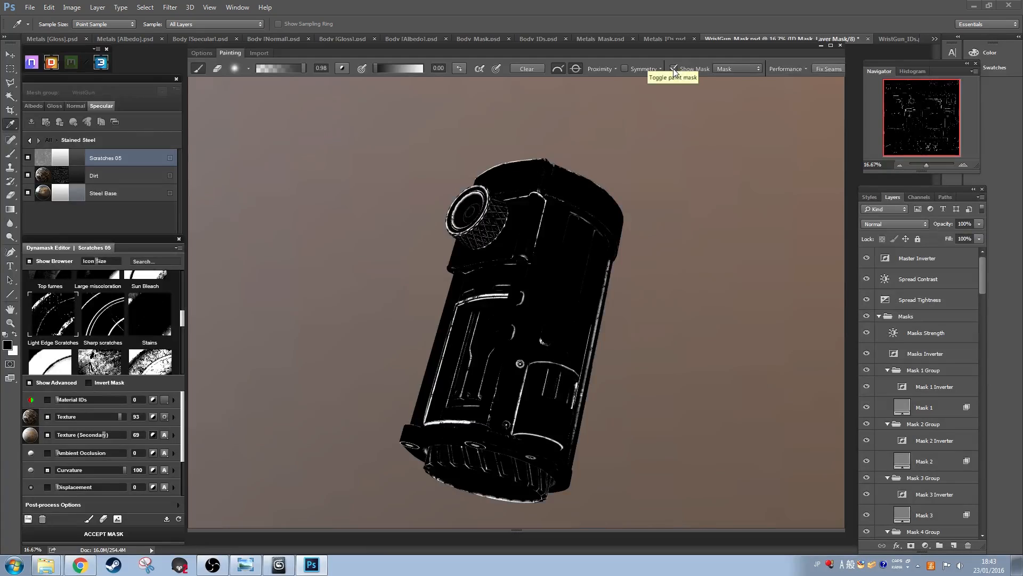
click(674, 69)
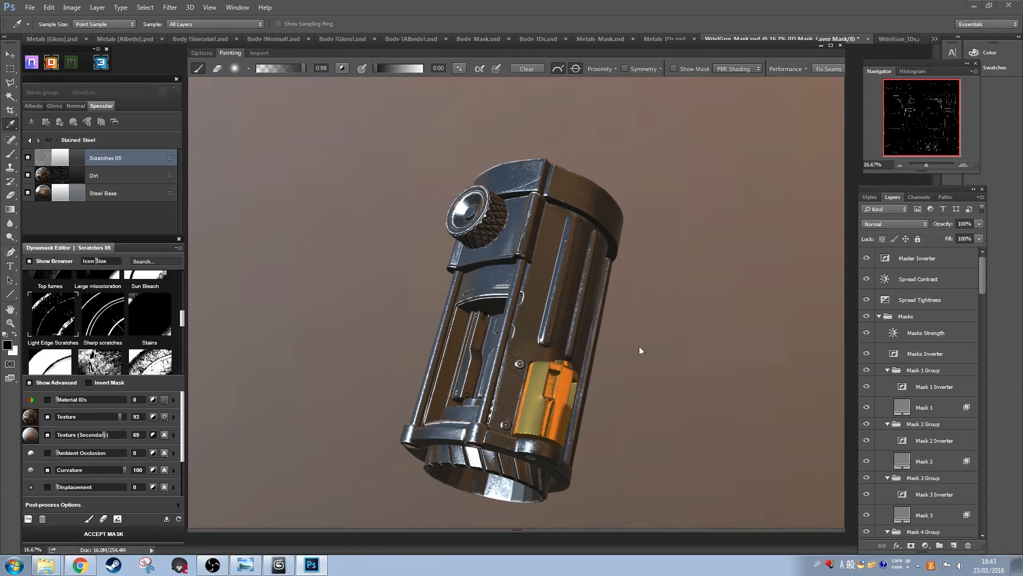
mouse_move(626, 384)
mouse_down()
mouse_move(650, 410)
mouse_move(634, 384)
mouse_move(648, 381)
mouse_move(708, 417)
mouse_move(662, 392)
mouse_move(633, 291)
mouse_move(671, 274)
mouse_move(507, 358)
mouse_move(474, 434)
mouse_move(599, 354)
mouse_move(564, 372)
mouse_move(704, 354)
mouse_move(642, 319)
mouse_move(667, 338)
mouse_move(674, 319)
mouse_move(653, 313)
mouse_move(625, 343)
mouse_move(617, 423)
mouse_move(594, 377)
mouse_move(676, 392)
mouse_move(674, 368)
mouse_move(657, 416)
mouse_up()
click(103, 533)
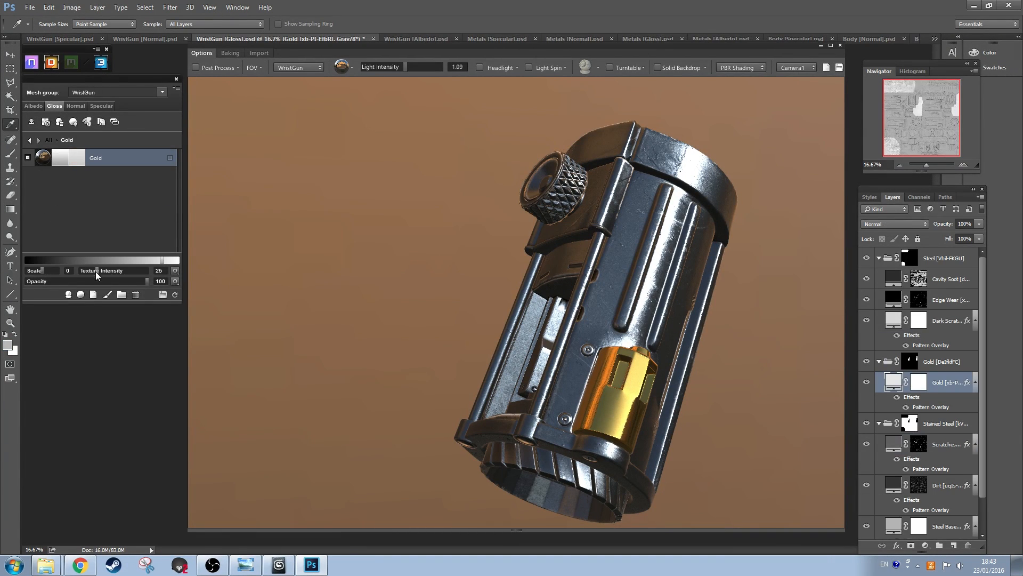
Step: Preview the Gloss map around the gold part, return to PBR Shading and check its reflections
drag(613, 435, 564, 384)
click(741, 67)
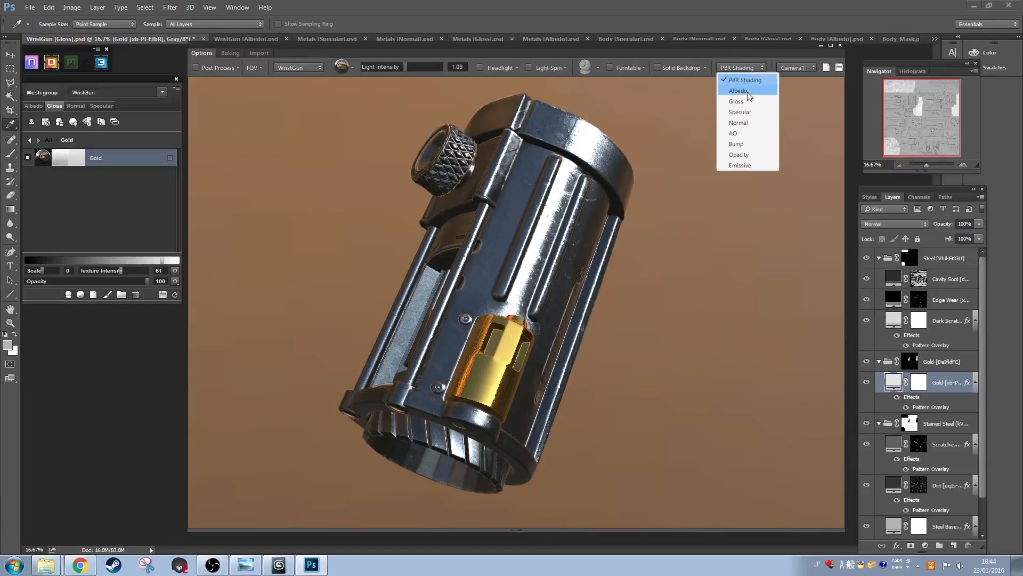
click(740, 99)
drag(470, 360, 425, 347)
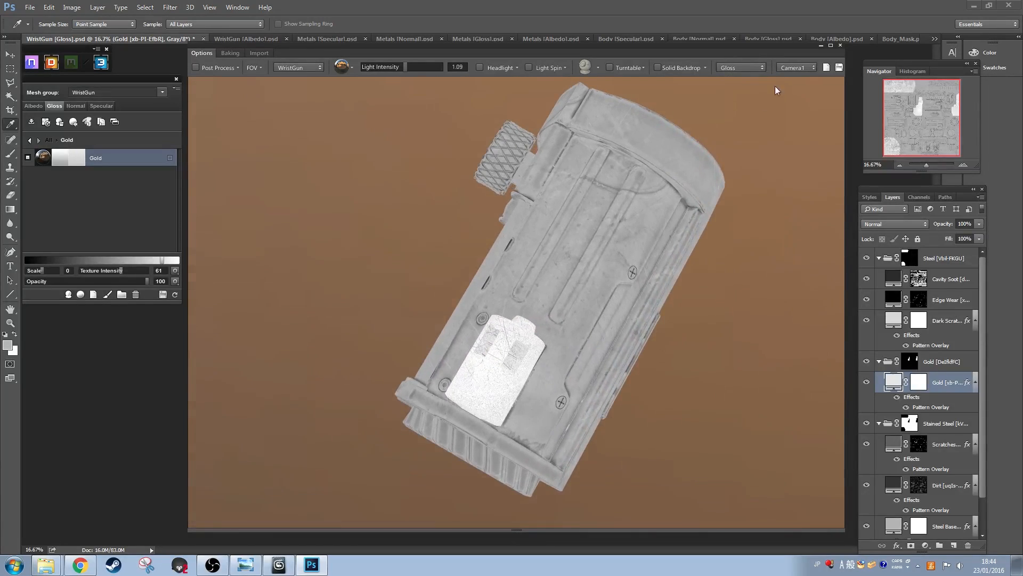
click(740, 68)
click(740, 79)
mouse_move(520, 391)
mouse_down()
mouse_move(607, 381)
mouse_move(560, 392)
mouse_move(569, 398)
mouse_move(574, 384)
mouse_move(514, 370)
mouse_move(509, 395)
mouse_up()
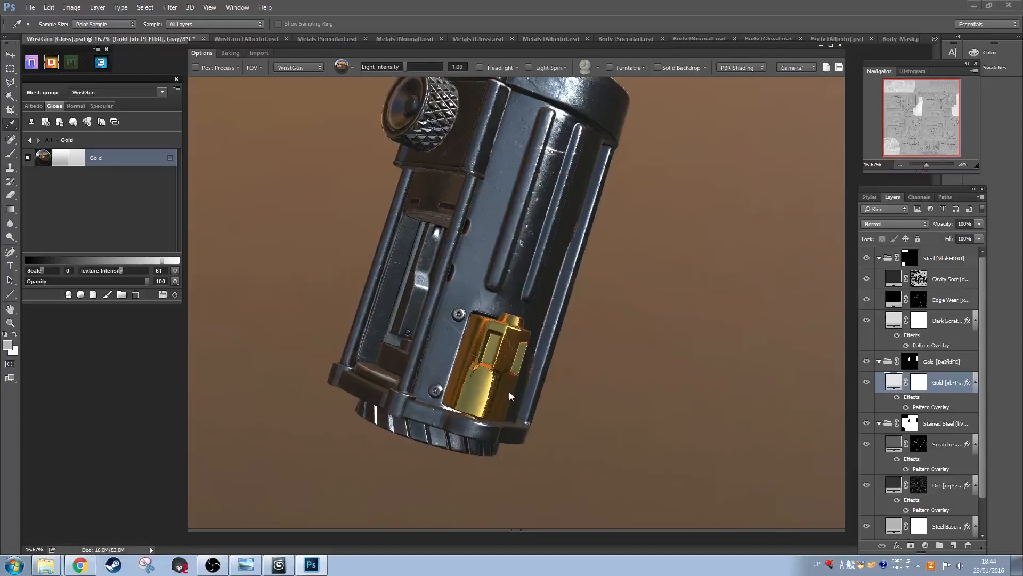
Step: Add the Rust 01 decay masking pattern as a new layer above the Gold layer, using the material's reflectance
click(81, 294)
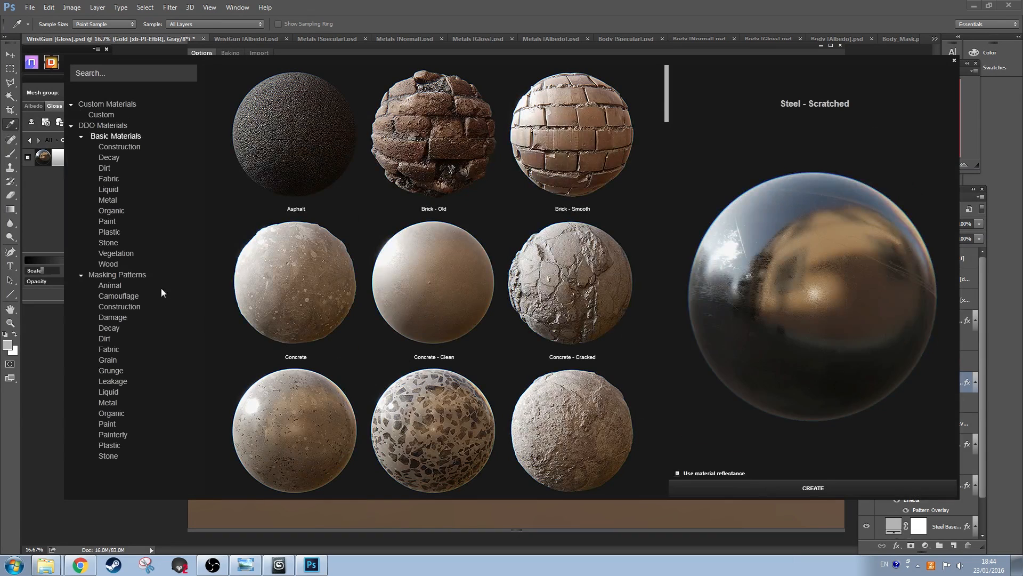
click(111, 329)
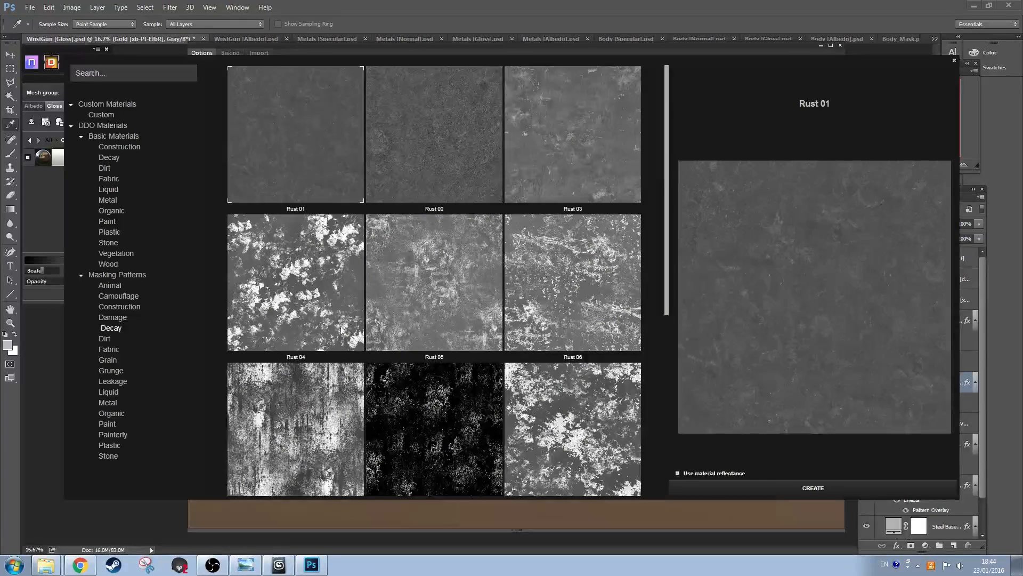
click(754, 487)
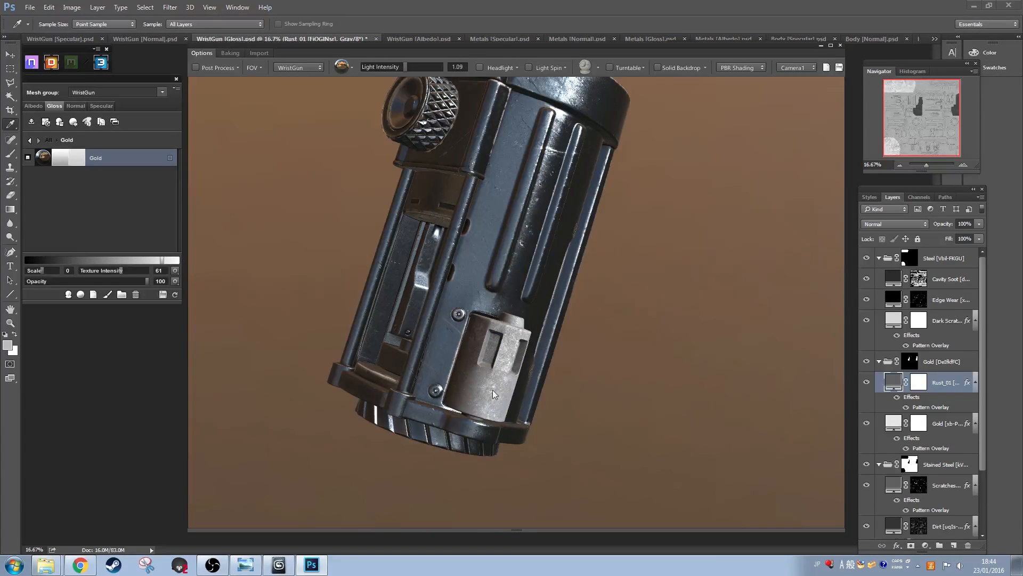
Step: Change the Rust 01 layer's albedo colour to a very dark brown
click(32, 107)
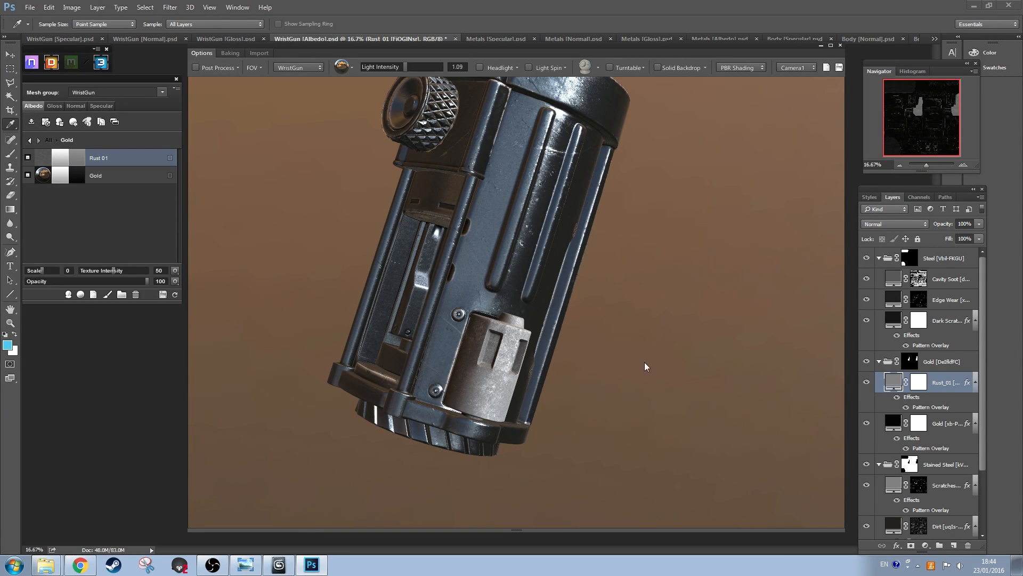
click(786, 296)
key(Return)
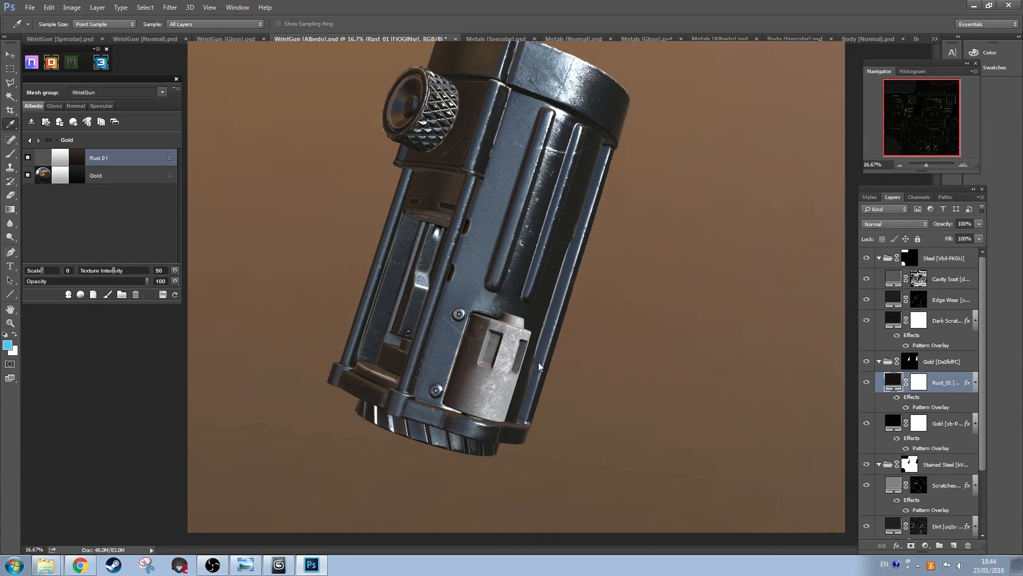
Step: Open the Rust 01 layer's mask in full shaded painting mode, apply the Cavity Soot preset and check the mask
click(60, 159)
click(510, 320)
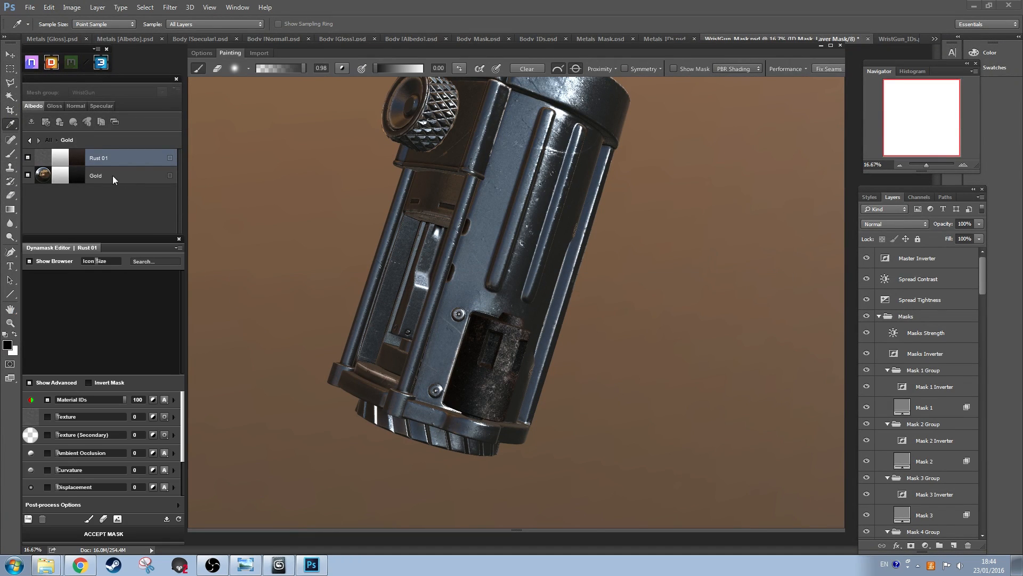
drag(179, 286, 181, 307)
click(148, 304)
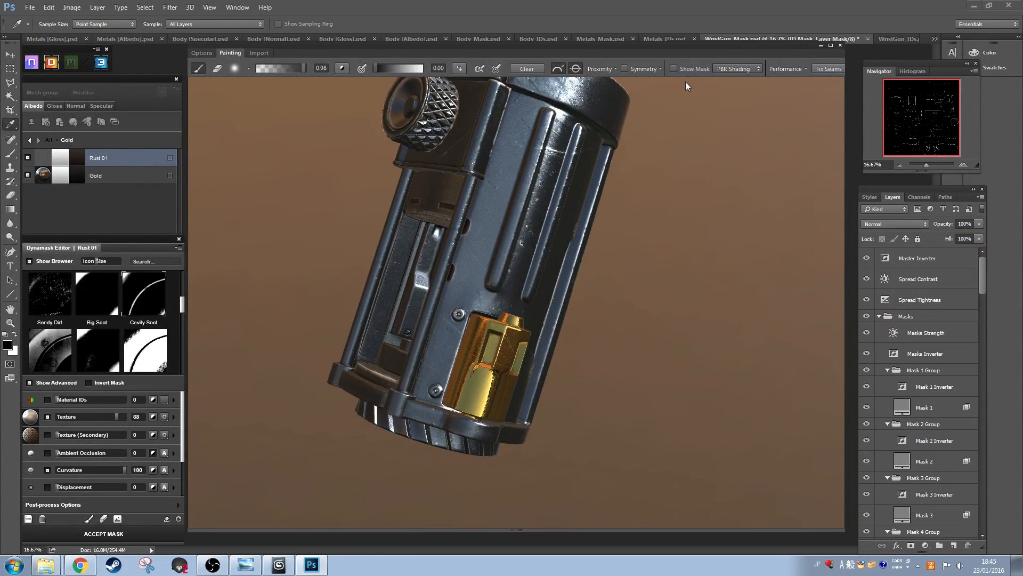
click(676, 68)
click(675, 69)
Step: Set the Rust 01 mask's curvature to Large 95, Brightness 24 and Contrast 7, then accept the mask
click(174, 470)
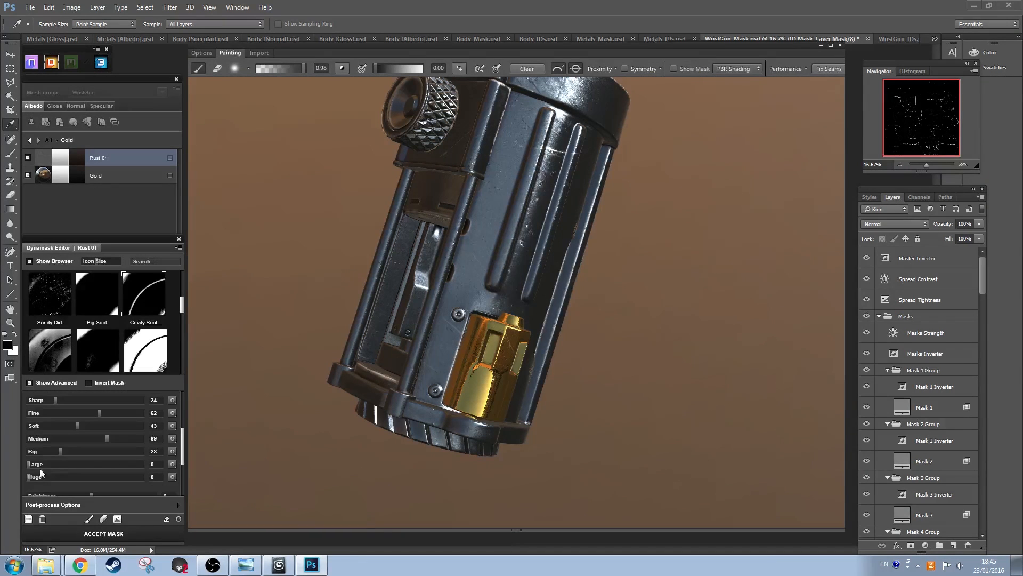
drag(127, 463, 183, 471)
click(673, 68)
drag(92, 445, 107, 451)
drag(28, 458, 39, 460)
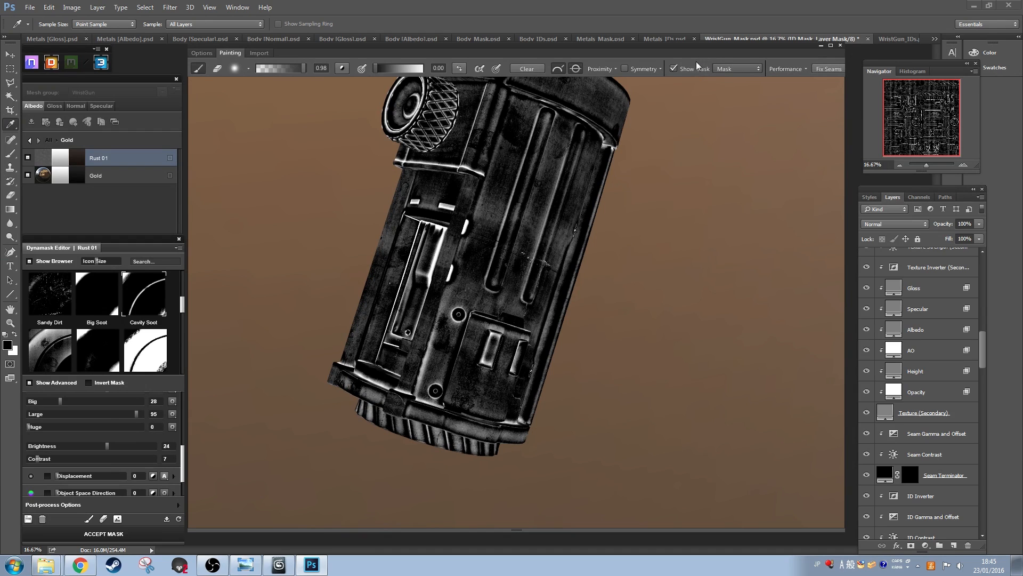
click(673, 69)
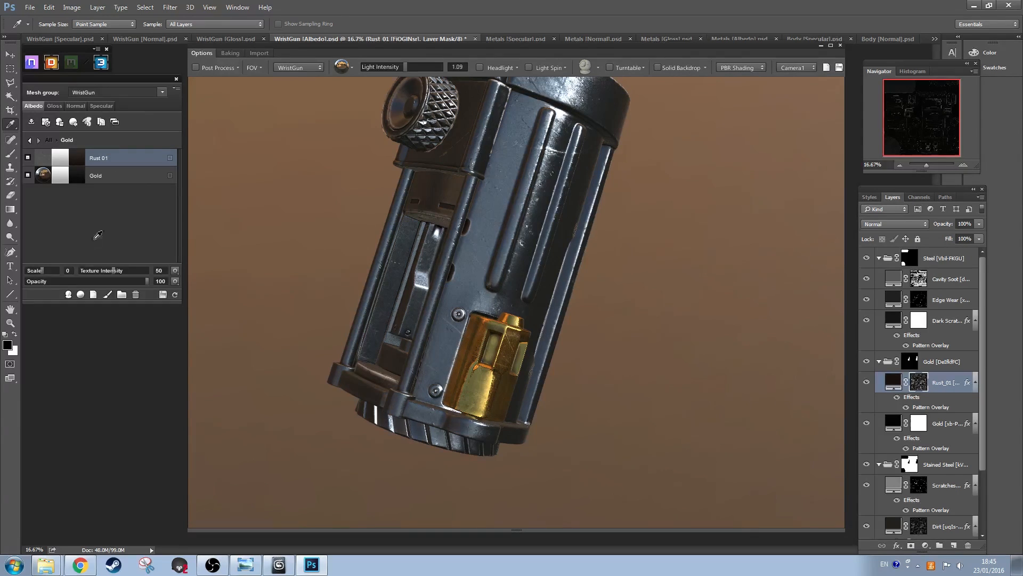
Step: Open the mask of Stained Steel's Dirt layer in full shaded painting mode and apply the Cavity Soot preset
click(29, 141)
double_click(92, 193)
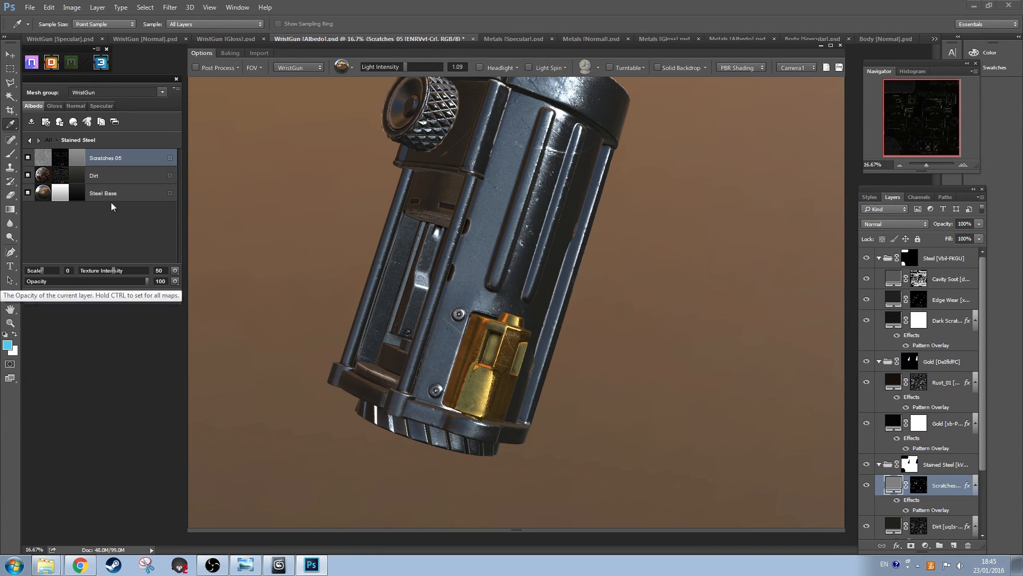
click(124, 178)
click(60, 177)
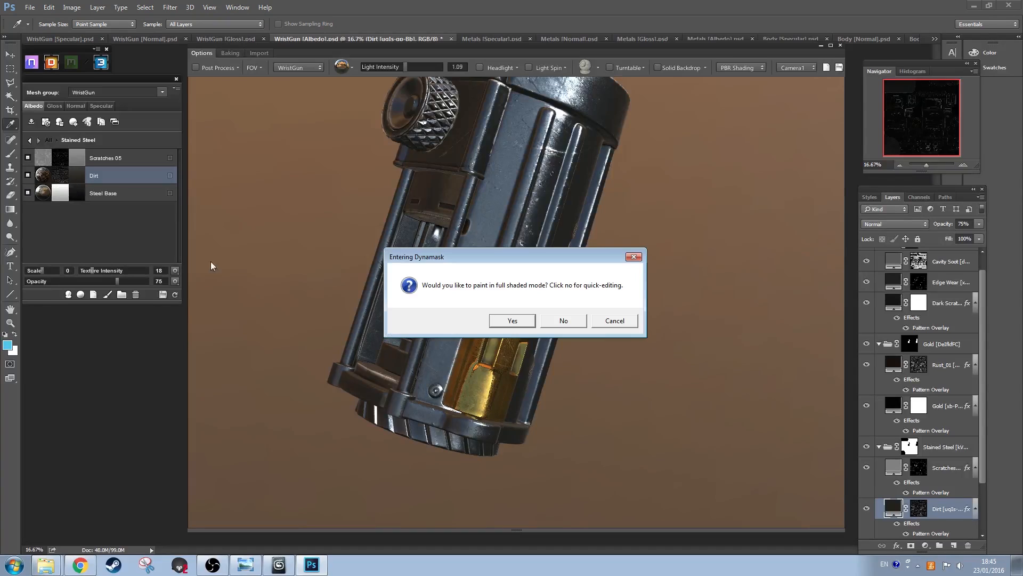
click(501, 323)
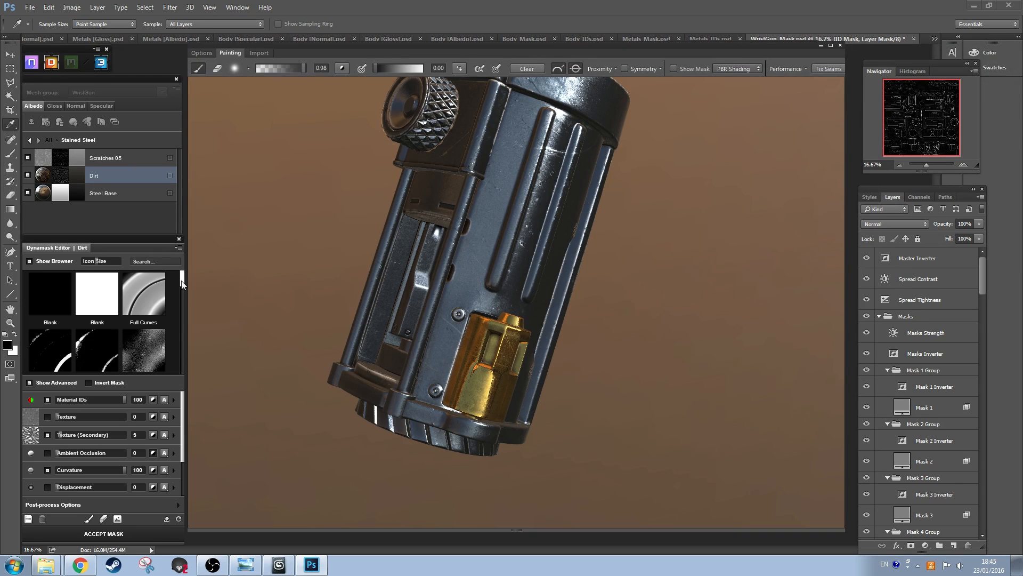
drag(182, 280, 181, 306)
click(156, 291)
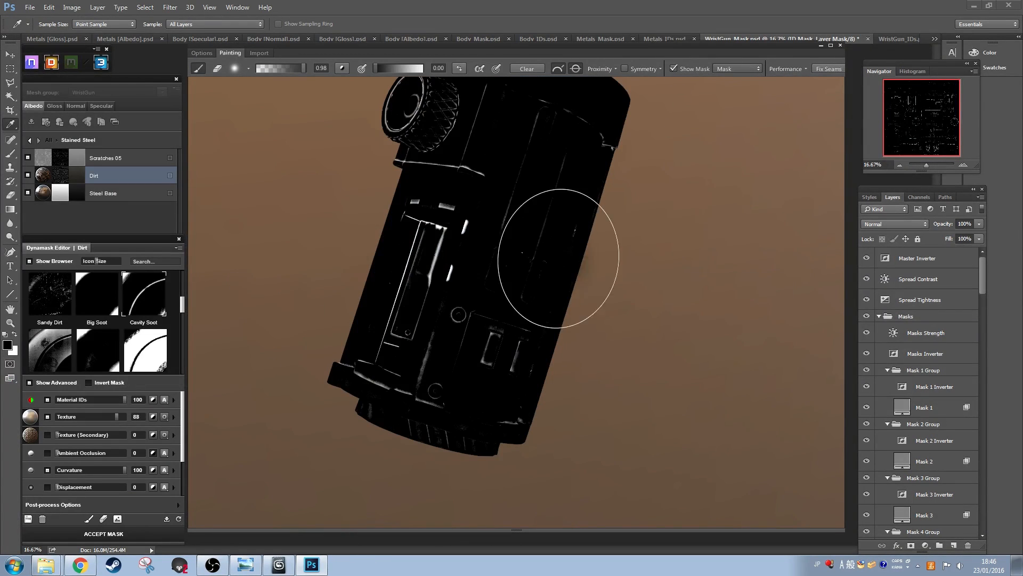
Step: Raise the Dirt mask's curvature to Sharp 90, Medium 99, Big 98 and Fine, Soft, Large and Huge 100, increase its brightness and accept
scroll(175, 475, down, 5)
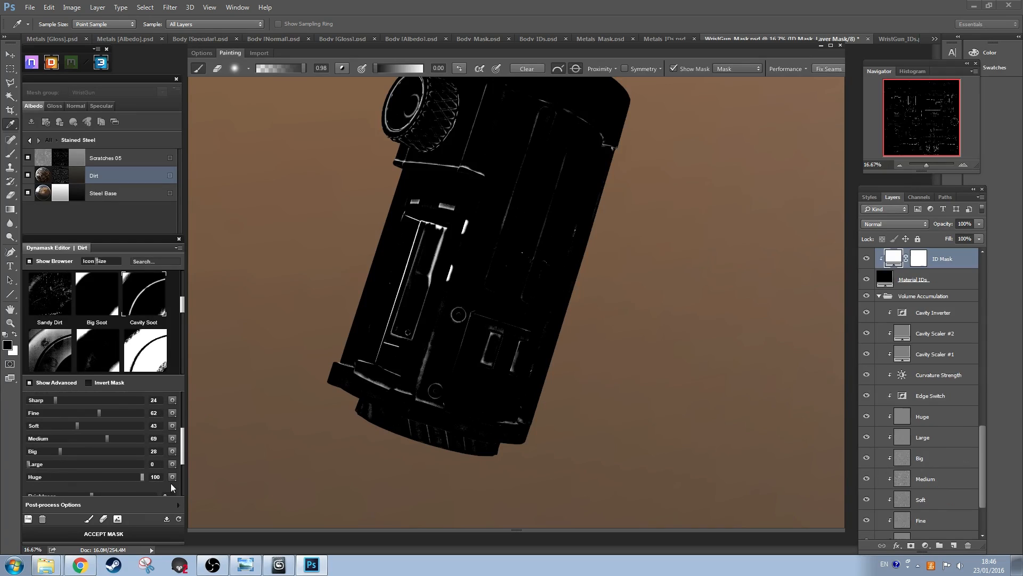
drag(28, 464, 143, 464)
drag(55, 400, 130, 404)
drag(76, 426, 139, 439)
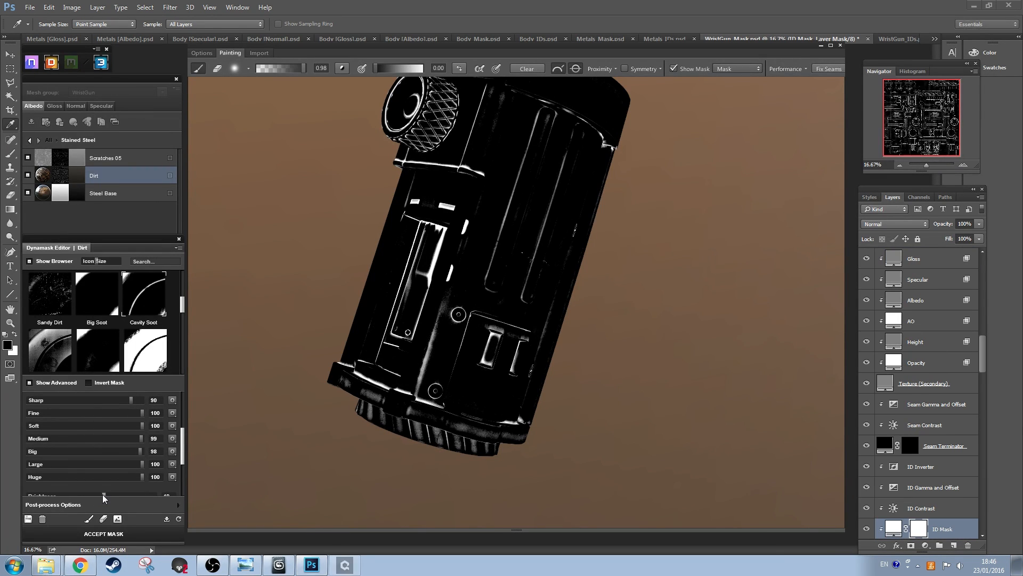
drag(91, 495, 104, 496)
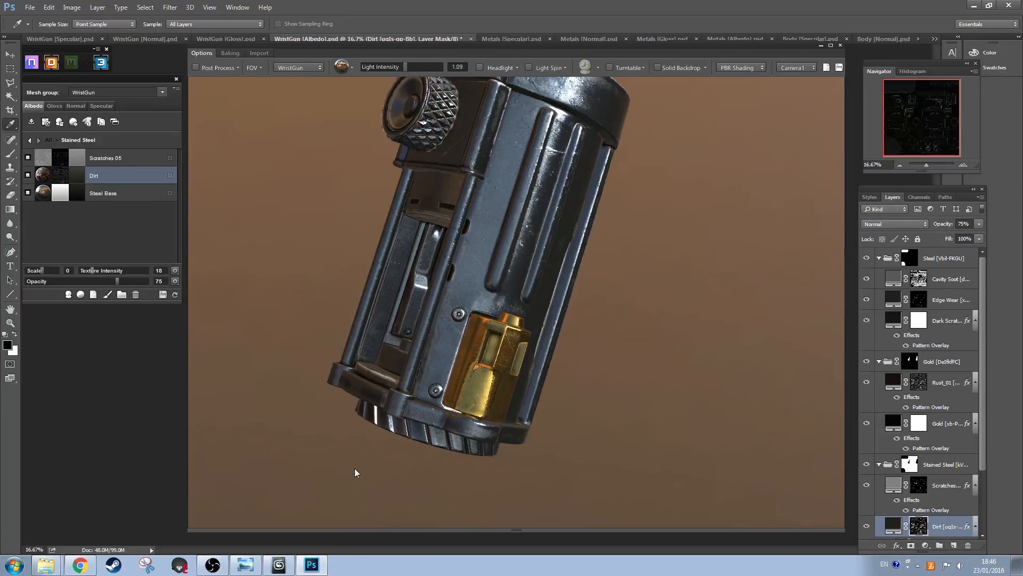
drag(365, 375, 391, 335)
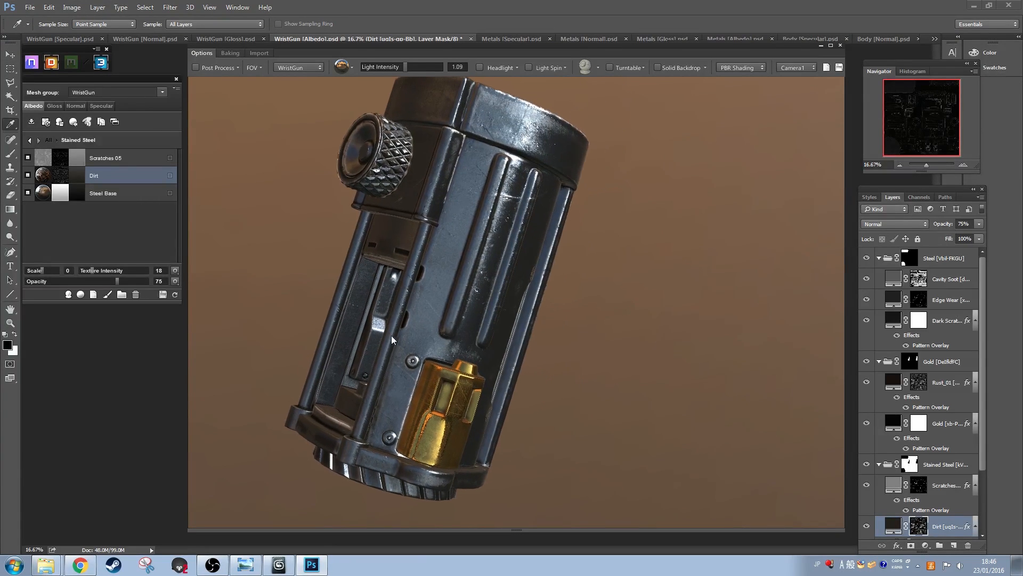
Step: Lower the Dirt layer's gloss value to a much darker grey
click(101, 106)
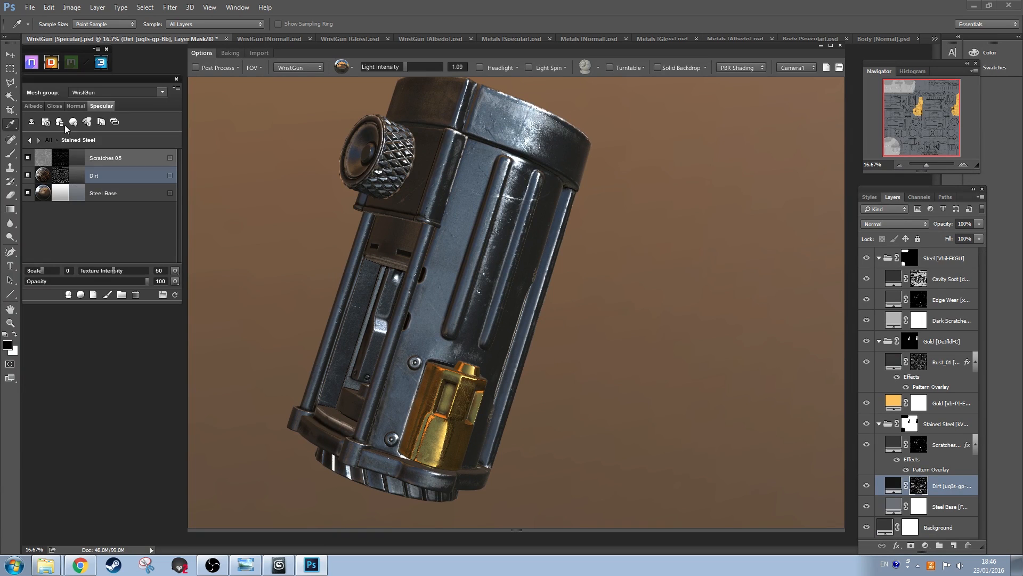
click(55, 106)
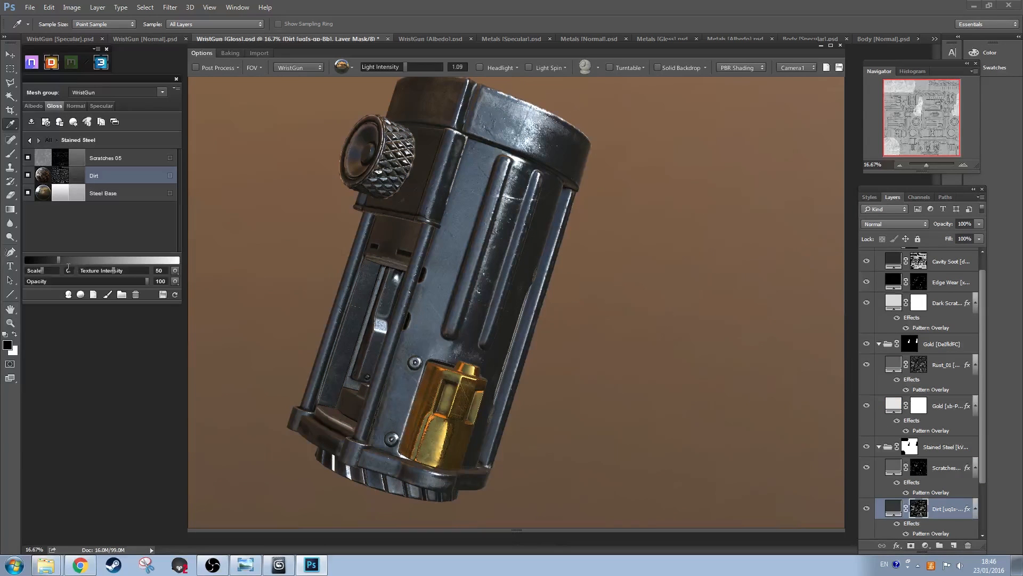
drag(46, 263, 37, 263)
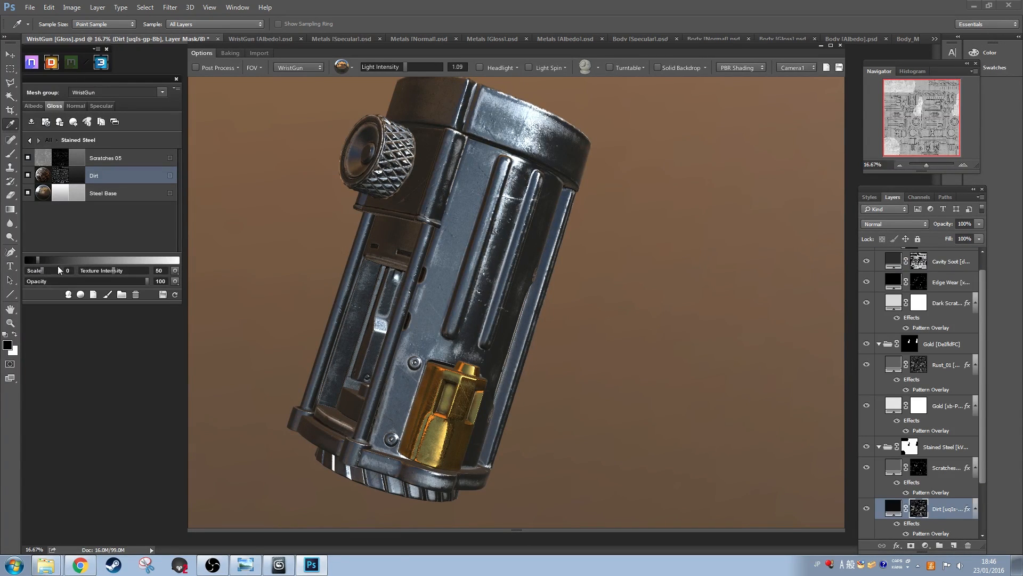
Step: Set the Dirt layer's specular colour to #0f0f10
click(101, 106)
click(77, 175)
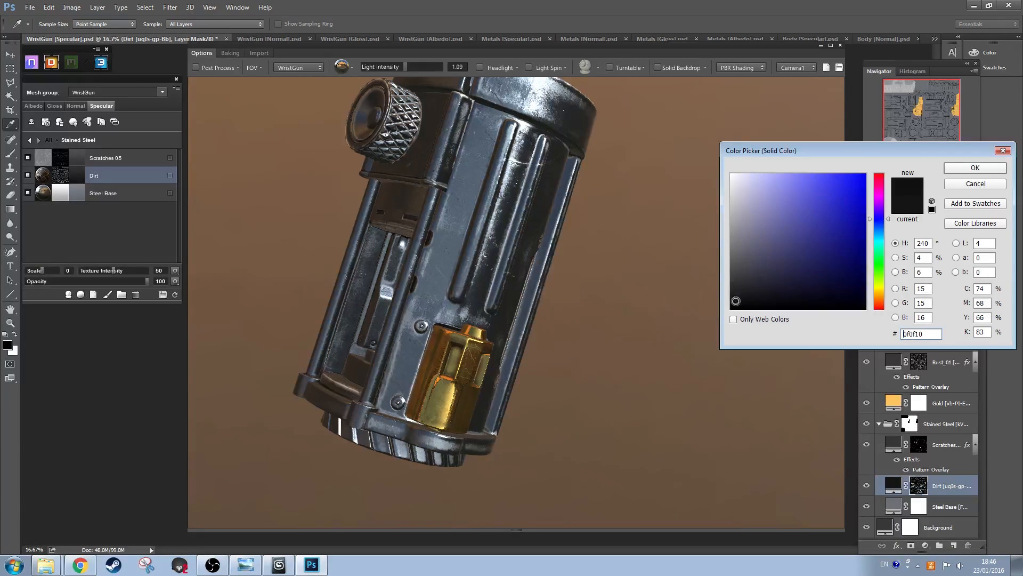
click(974, 167)
Step: Set the Dirt layer's albedo colour to the dark brown #1c1610
click(33, 106)
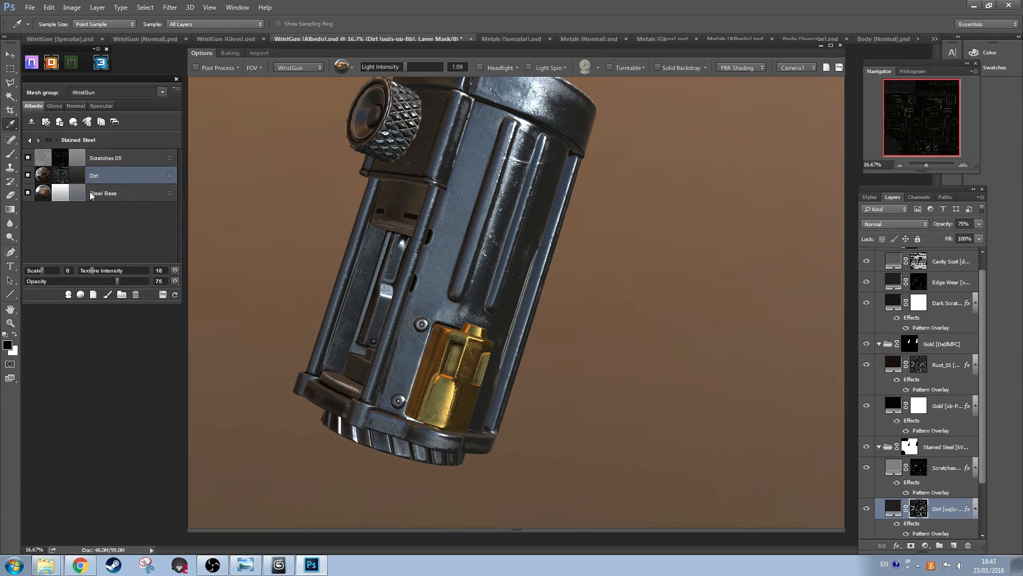
click(77, 193)
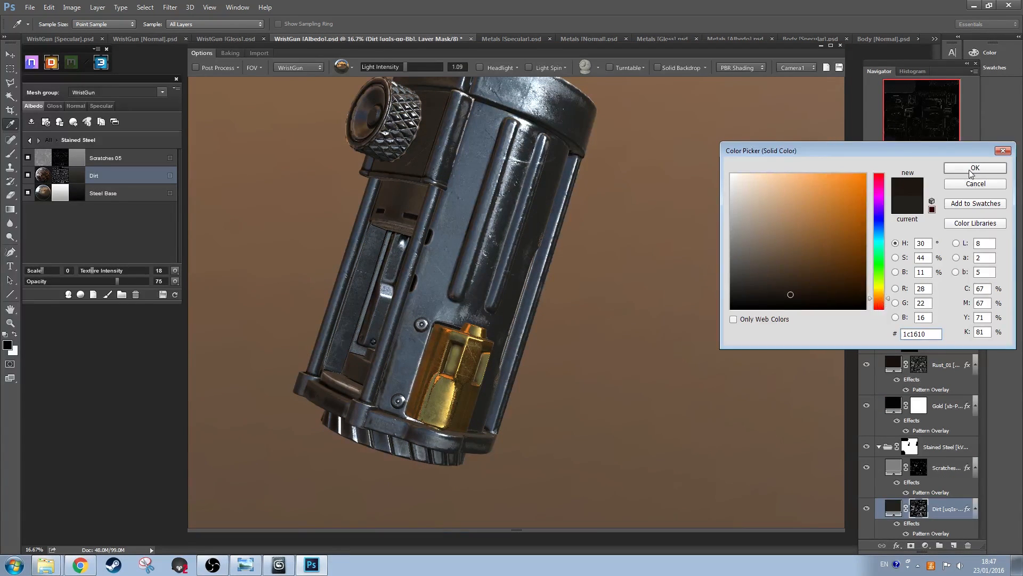
click(975, 167)
Step: Set the Dirt layer's albedo blend mode to Multiply and check the wrist gun from another angle
click(174, 281)
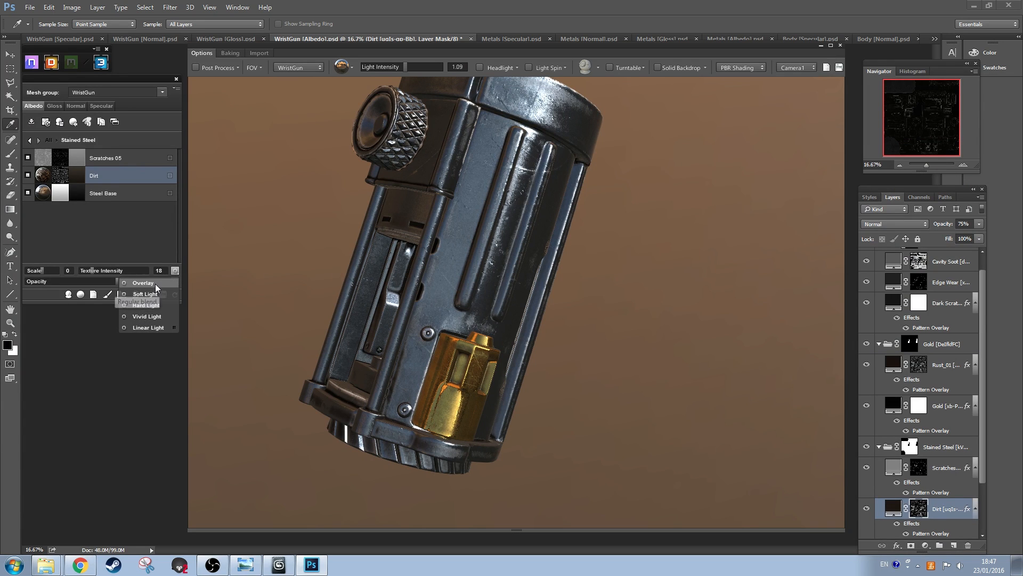
click(174, 294)
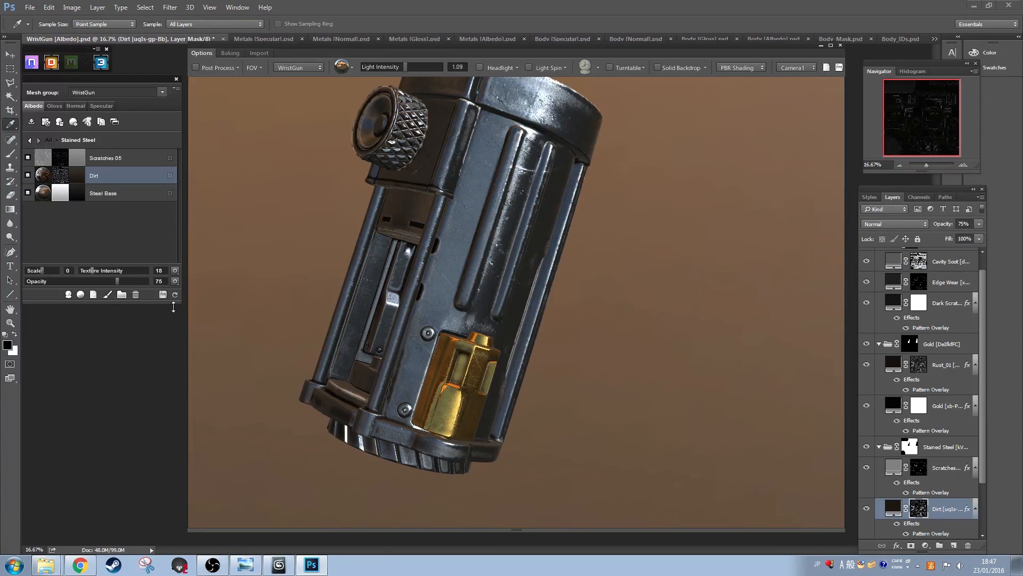
click(176, 284)
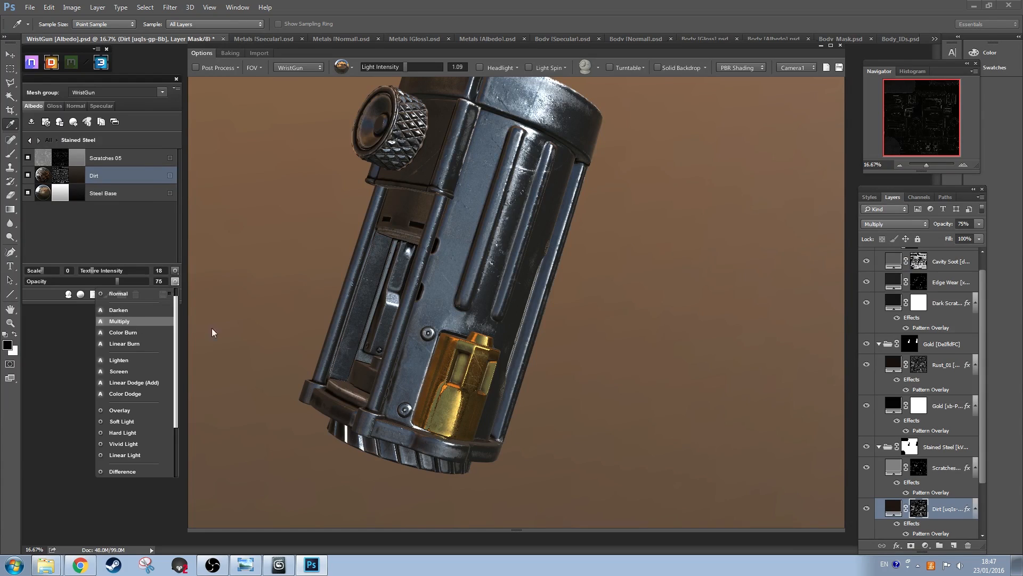
click(328, 334)
drag(459, 320, 231, 222)
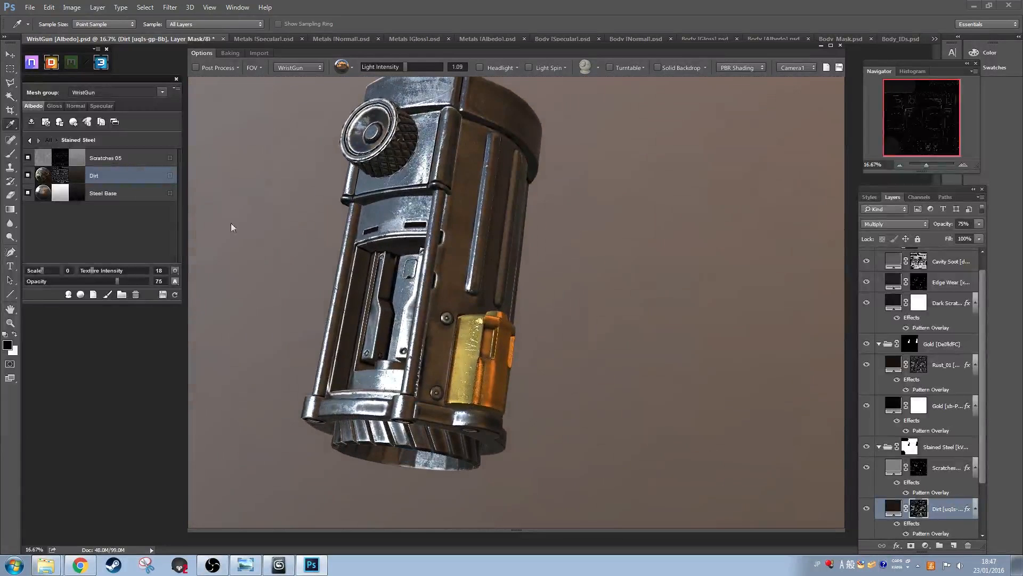
Step: Set the normal texture intensity of the Stained Steel material's Steel Base layer to 50
click(29, 139)
double_click(91, 193)
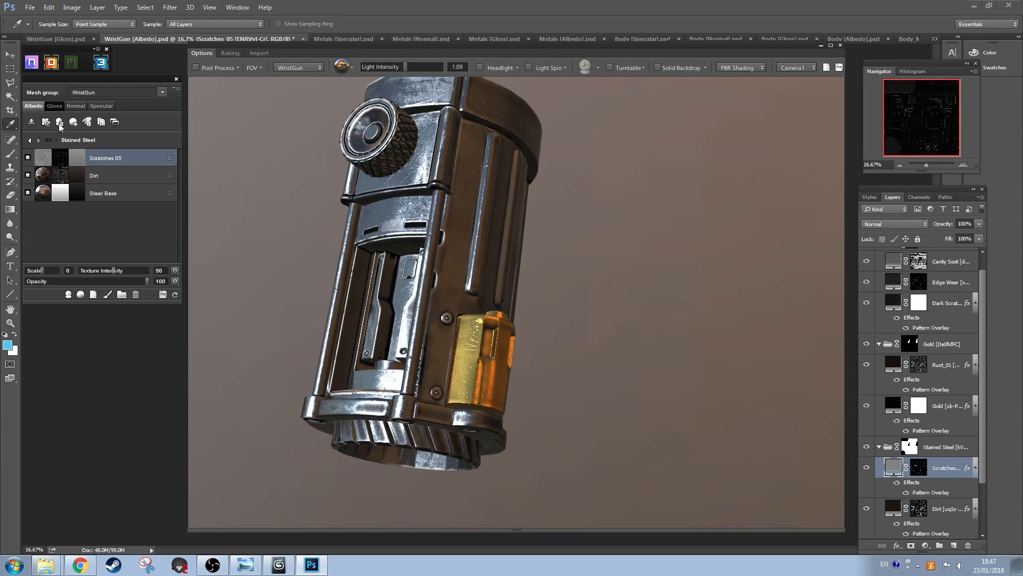
click(120, 197)
drag(88, 270, 85, 273)
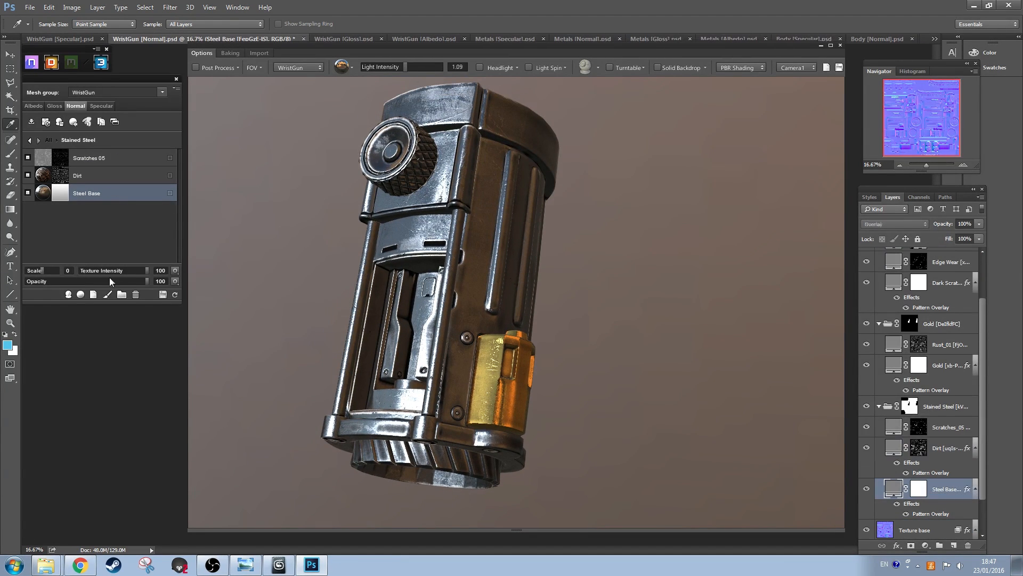
drag(129, 269, 113, 271)
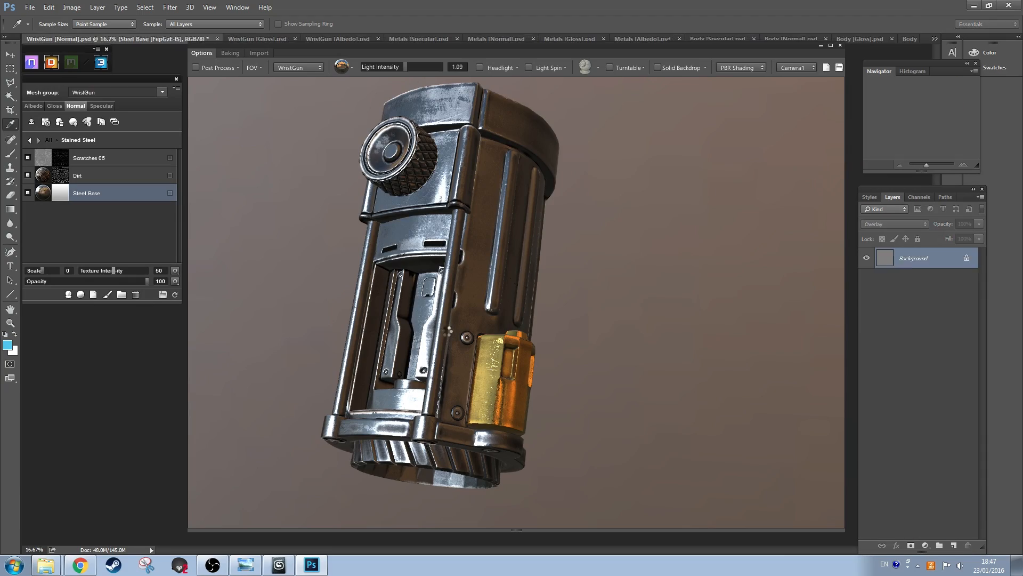
Step: Open the Steel material used on the fingertips and set the Dark Scratched Metal layer's gloss texture intensity to 10
mouse_move(478, 321)
mouse_down()
mouse_move(440, 300)
mouse_move(509, 327)
mouse_move(488, 315)
mouse_move(516, 317)
mouse_move(609, 265)
mouse_move(578, 316)
mouse_move(663, 261)
mouse_move(446, 326)
mouse_up()
scroll(513, 313, down, 3)
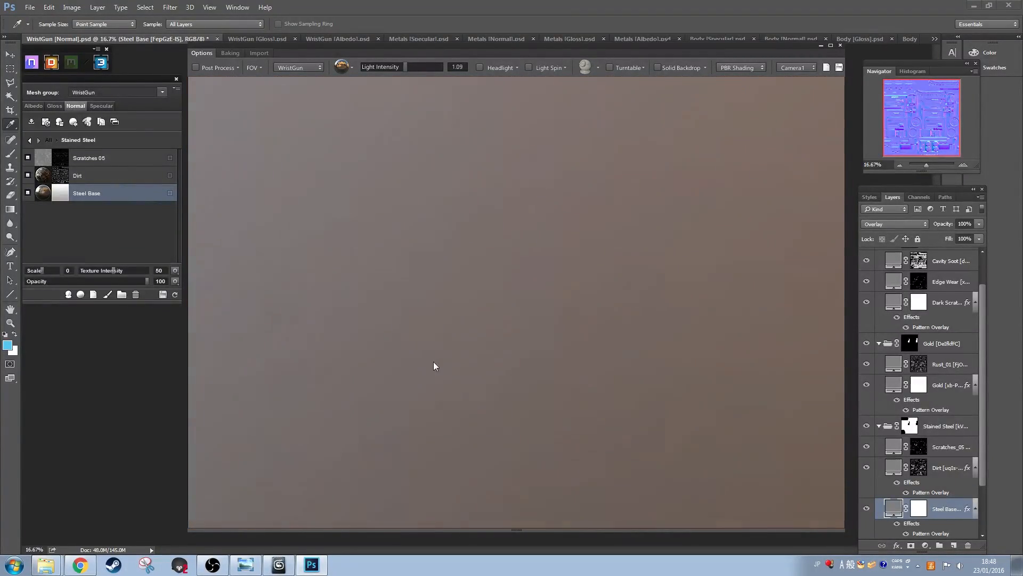
drag(433, 362, 493, 397)
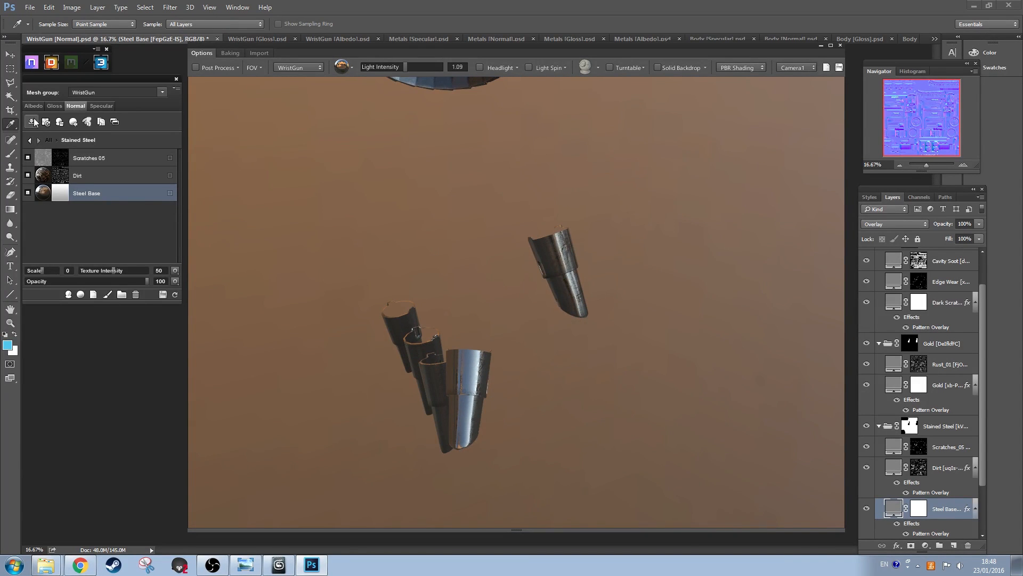
click(30, 140)
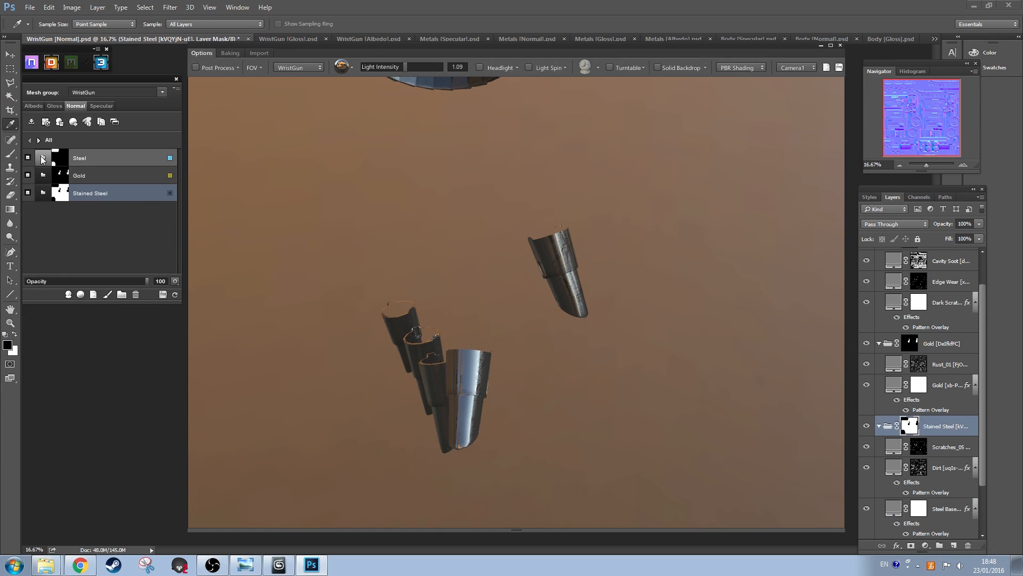
double_click(113, 160)
click(114, 194)
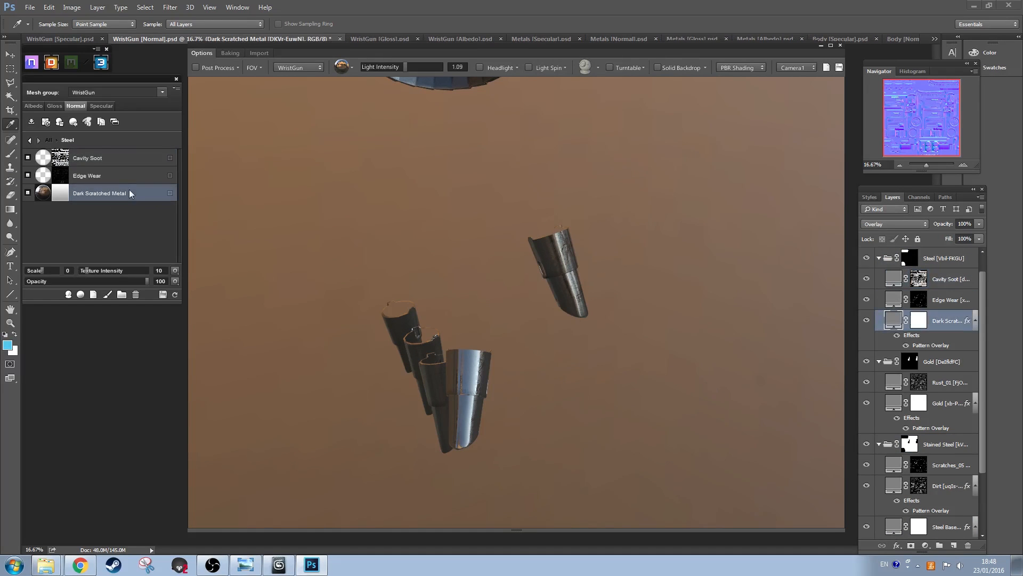
click(55, 106)
drag(91, 274, 87, 274)
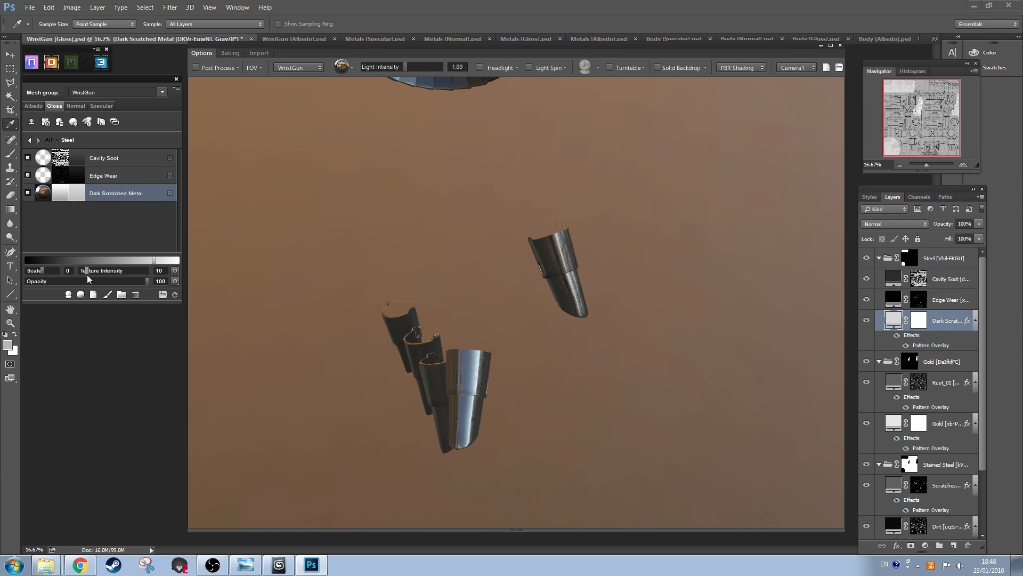
drag(467, 391, 482, 411)
Step: Change the Edge Wear layer's albedo colour to a lighter neutral grey
click(101, 176)
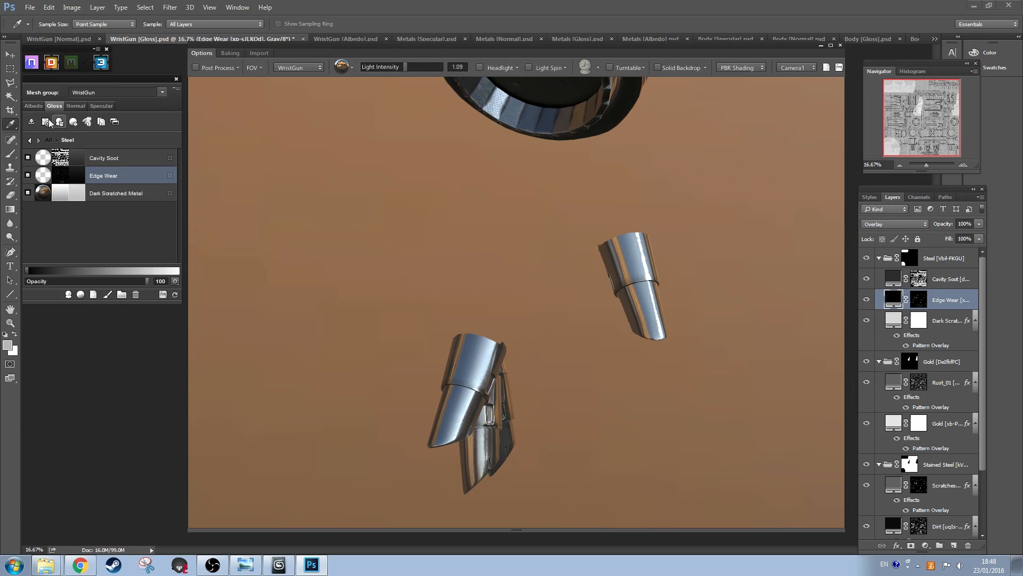
click(101, 105)
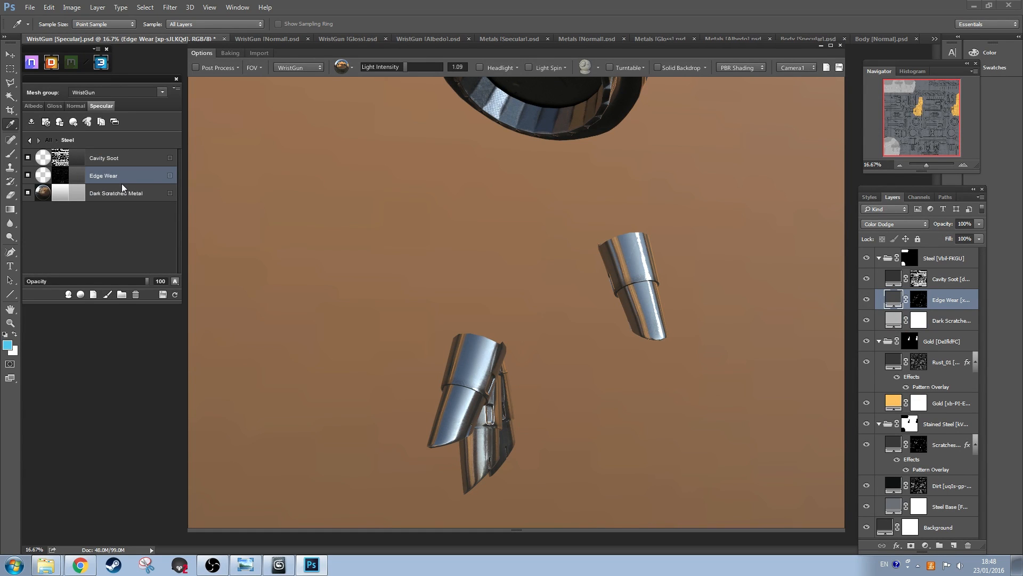
click(34, 105)
click(76, 175)
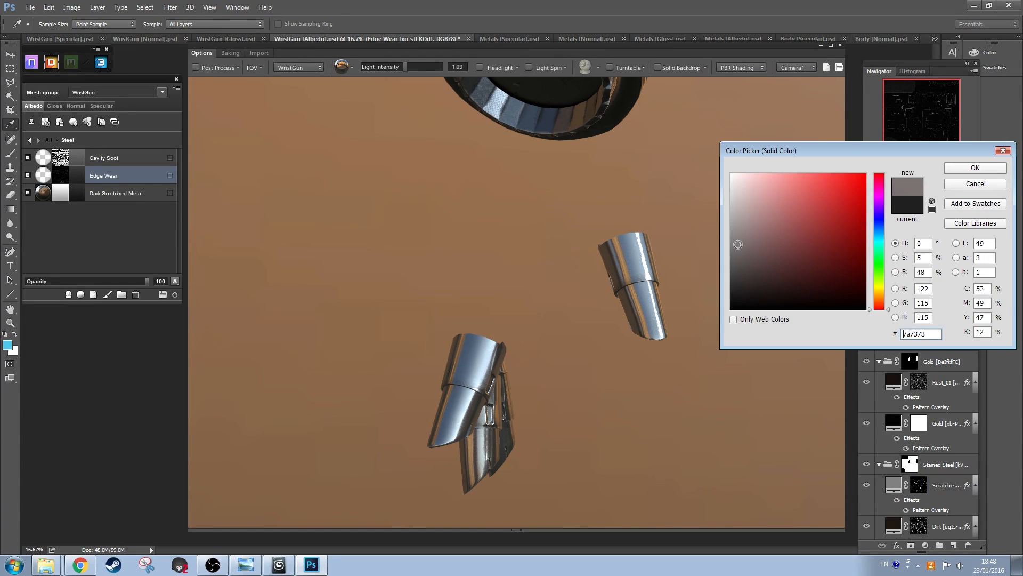
click(732, 217)
click(974, 167)
Step: Set the Edge Wear layer's specular colour to #1b1b1b and check the fingertips from another angle
drag(491, 389, 493, 354)
click(100, 106)
click(80, 193)
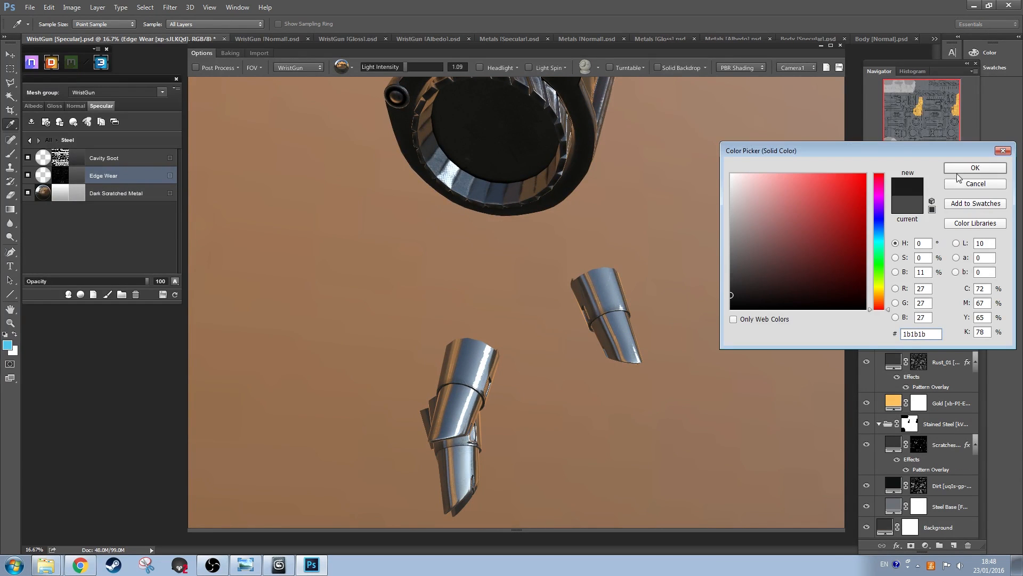
click(958, 169)
drag(484, 397, 436, 357)
Step: Try a gloss texture intensity of 21 on the Dark Scratched Metal layer, settle on 13, and check the fingertips
click(111, 193)
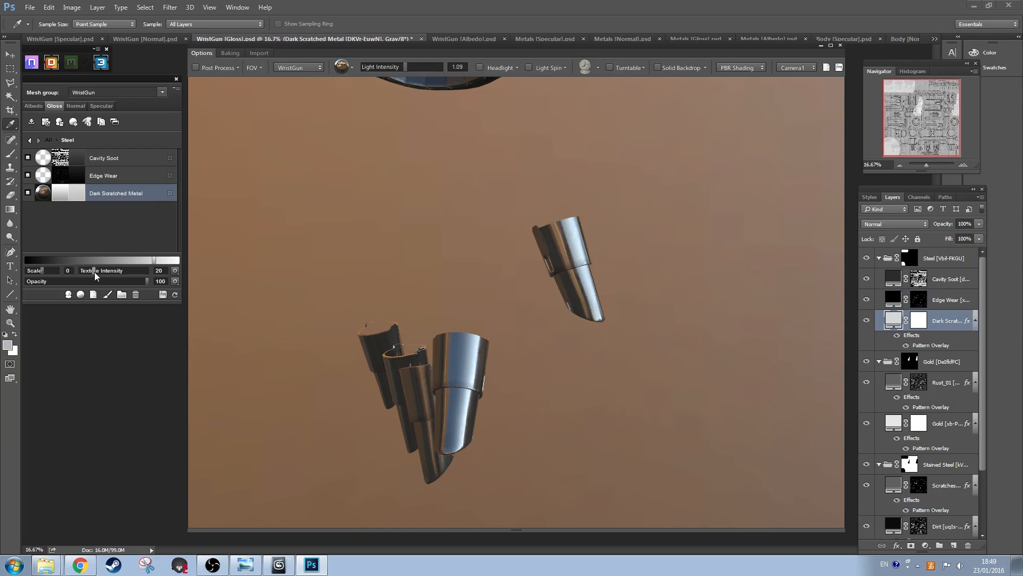
click(94, 271)
mouse_move(462, 411)
mouse_down()
mouse_move(508, 432)
mouse_move(587, 413)
mouse_move(560, 281)
mouse_move(471, 268)
mouse_move(338, 434)
mouse_move(550, 413)
mouse_move(494, 414)
mouse_move(637, 295)
mouse_move(595, 339)
mouse_up()
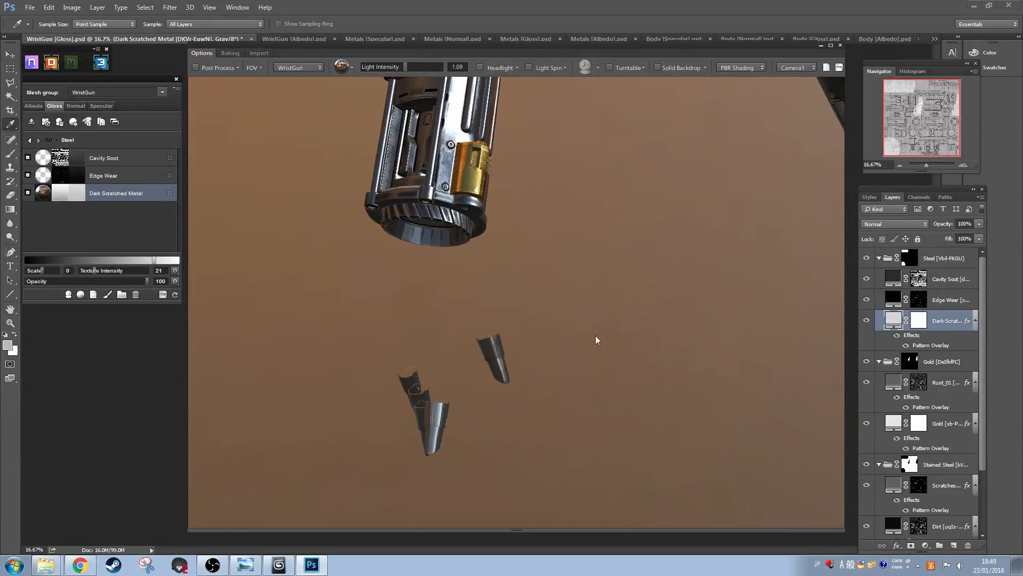
mouse_move(500, 375)
mouse_down()
mouse_move(530, 359)
mouse_move(503, 365)
mouse_up()
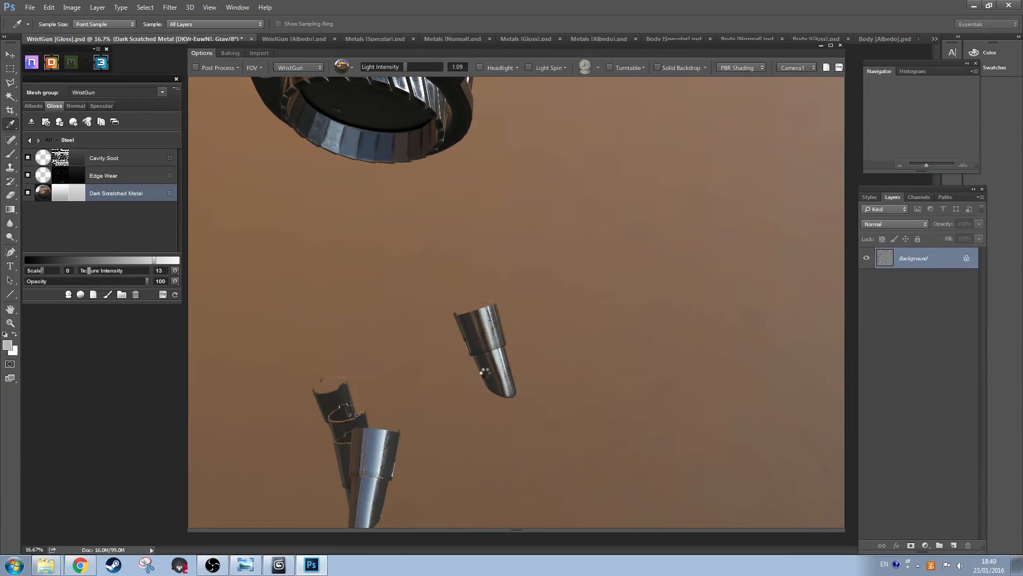
mouse_move(489, 370)
mouse_down()
mouse_move(592, 321)
mouse_move(626, 317)
mouse_move(532, 347)
mouse_move(372, 370)
mouse_move(247, 351)
mouse_move(213, 315)
mouse_up()
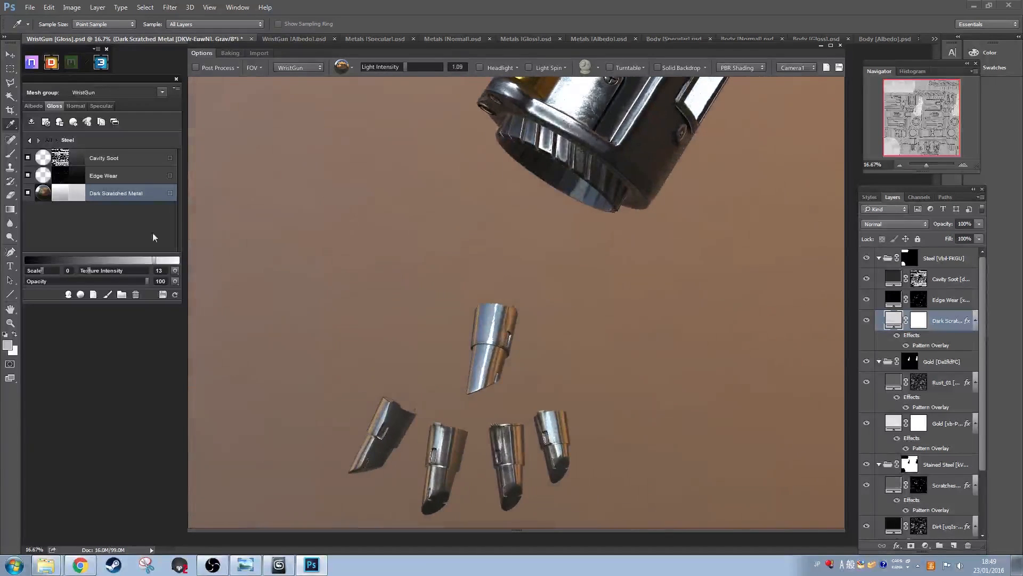
Step: Open the Cavity Soot layer's mask for editing and briefly preview the mask on the model
click(60, 158)
click(510, 322)
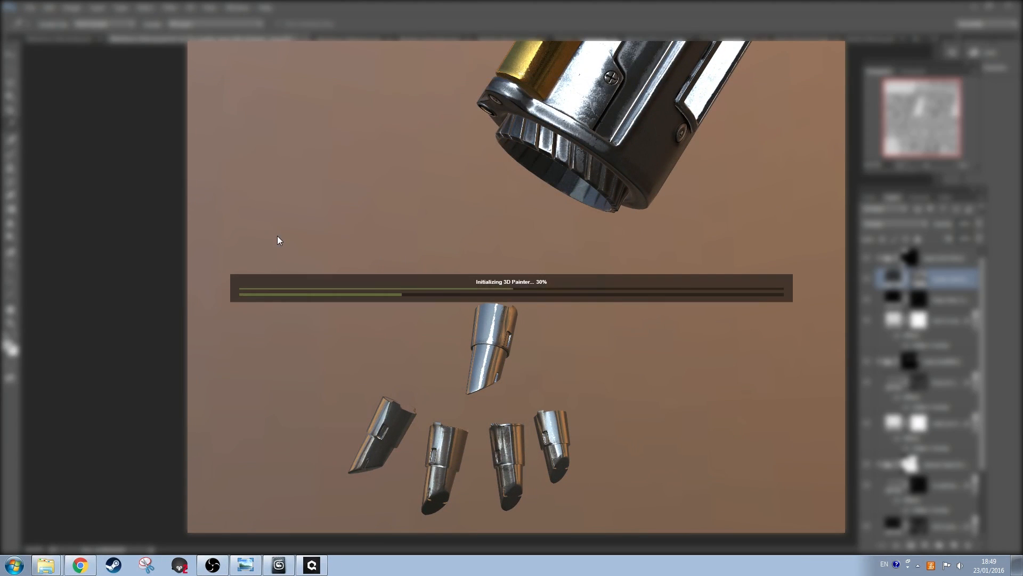
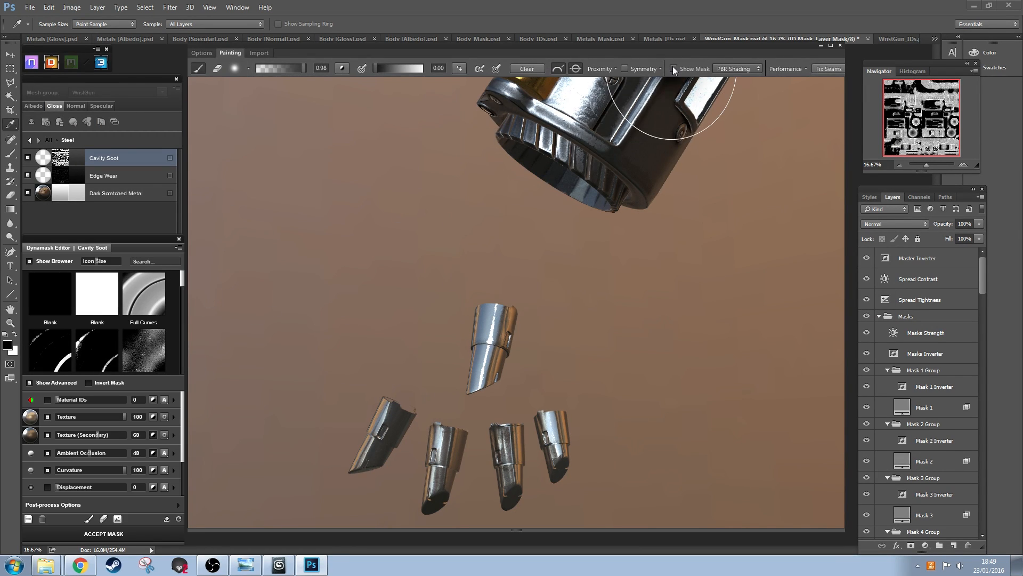
click(674, 69)
click(674, 68)
Step: Set the Cavity Soot layer's specular colour to #131313 and undo the stray stroke on the fingertip
click(76, 156)
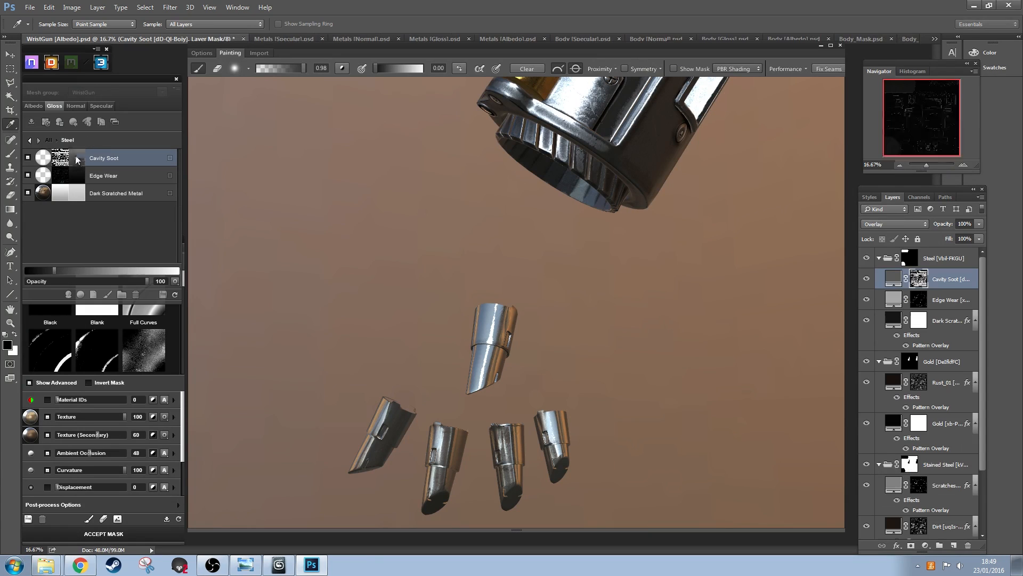
click(100, 106)
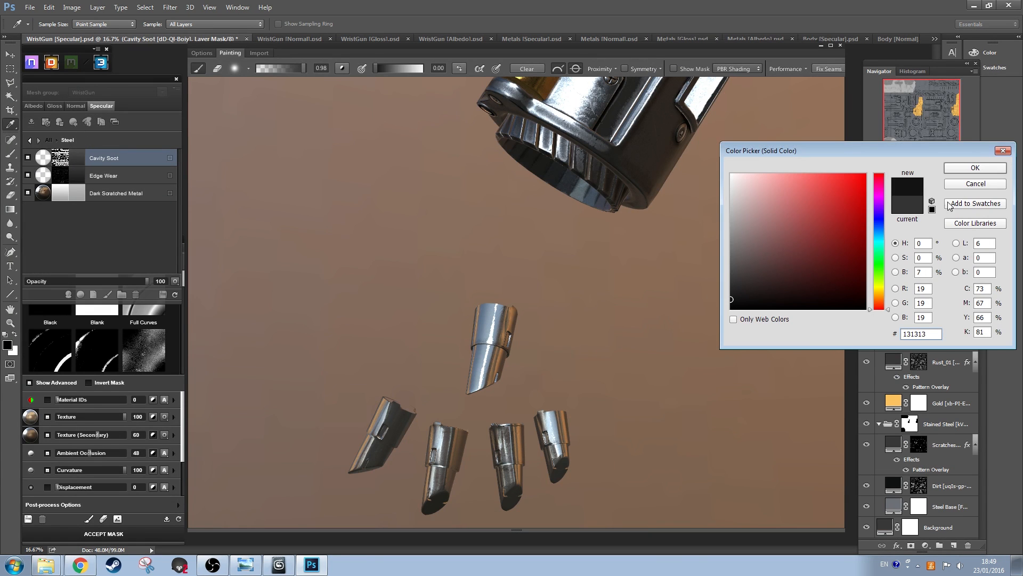
click(972, 167)
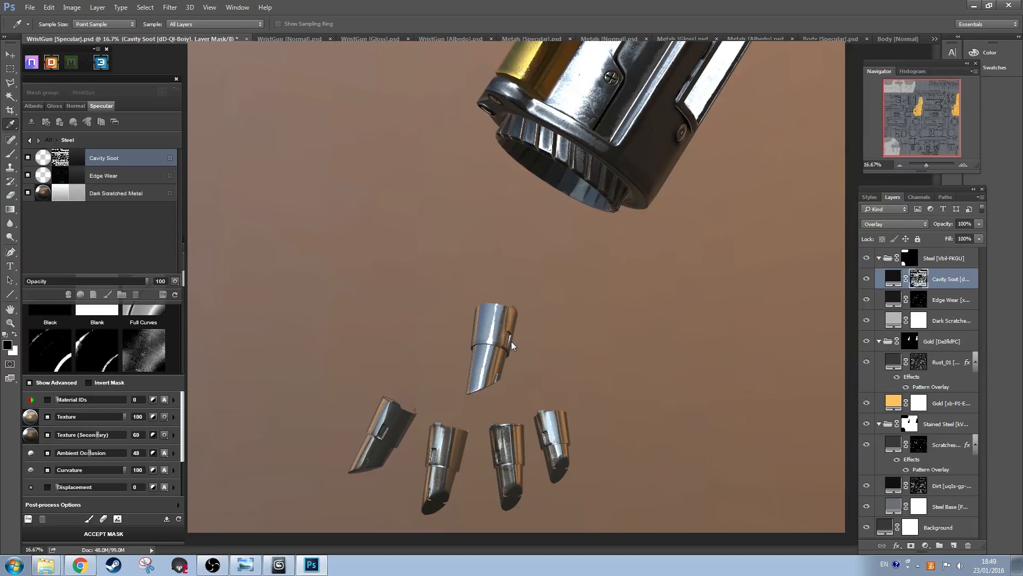
click(509, 341)
key(ctrl+z)
Step: Set the Cavity Soot layer's albedo to a very dark brown and check the fingertips from several angles
click(33, 106)
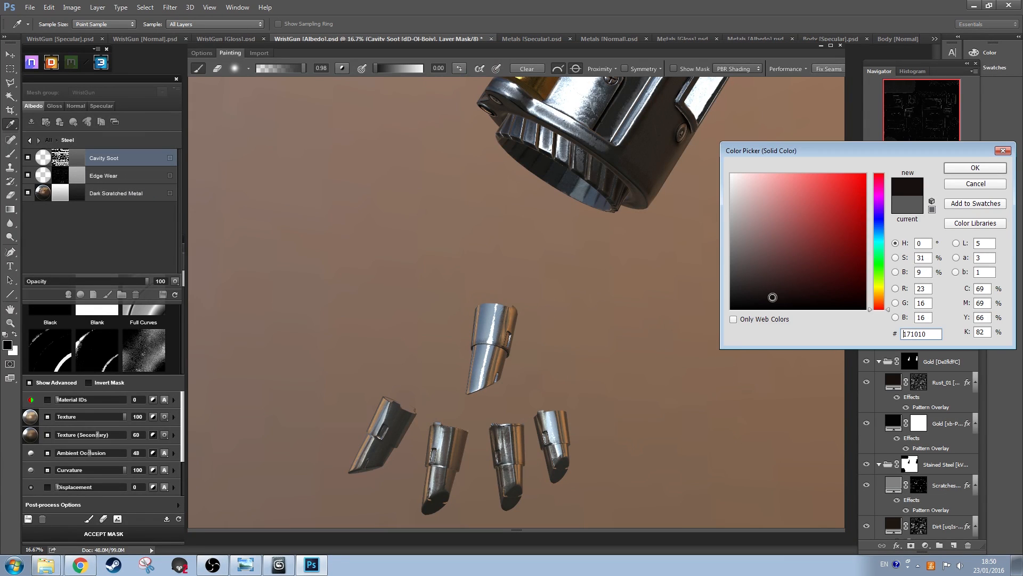
click(877, 301)
click(972, 171)
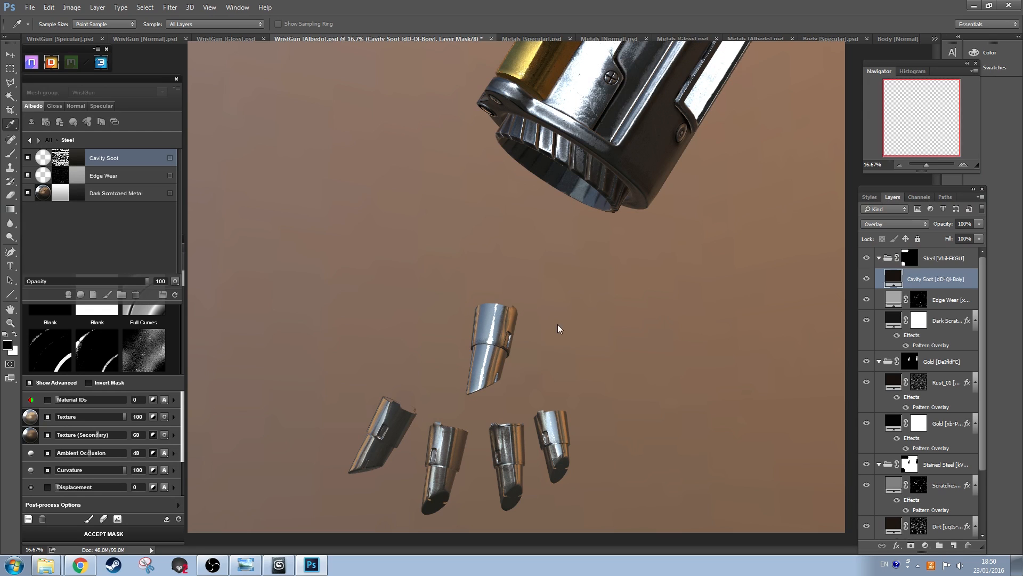
mouse_move(532, 328)
mouse_down()
mouse_move(612, 342)
mouse_move(538, 397)
mouse_move(480, 343)
mouse_move(398, 315)
mouse_up()
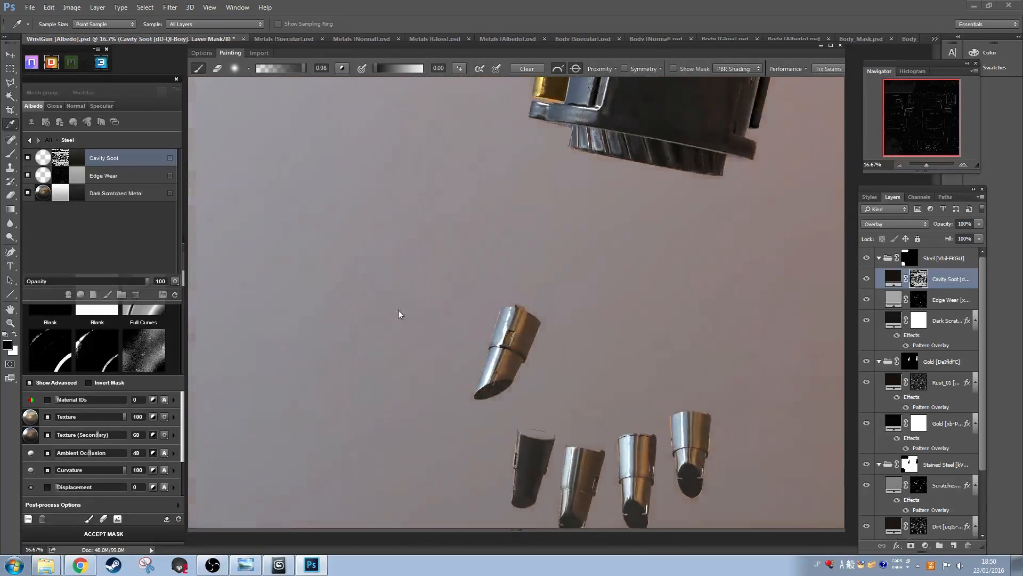
drag(392, 366, 594, 239)
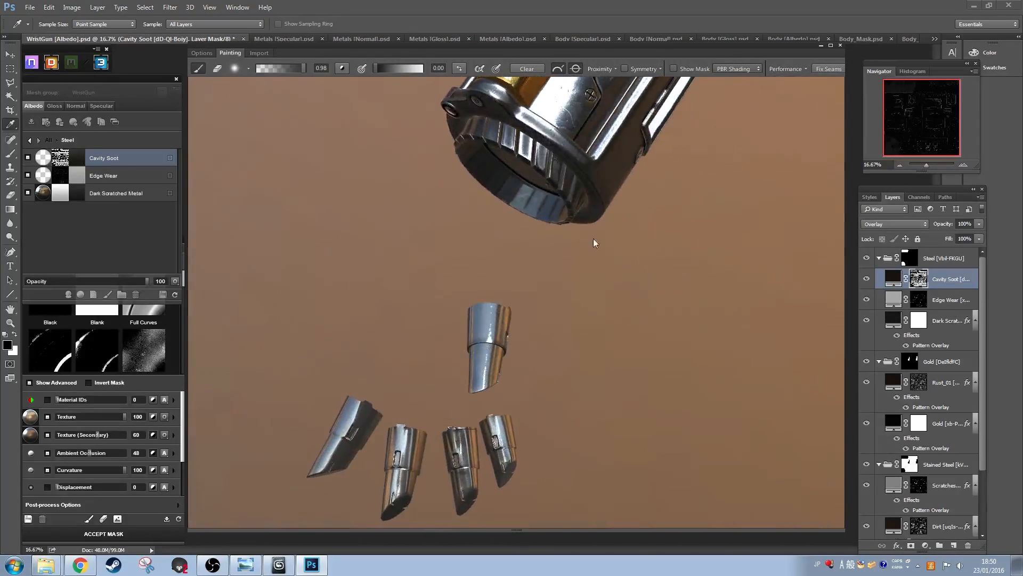
Step: With the mask previewed, set the Cavity Soot mask's texture to 60, lower its secondary texture, and accept the mask
click(673, 69)
drag(652, 302, 555, 364)
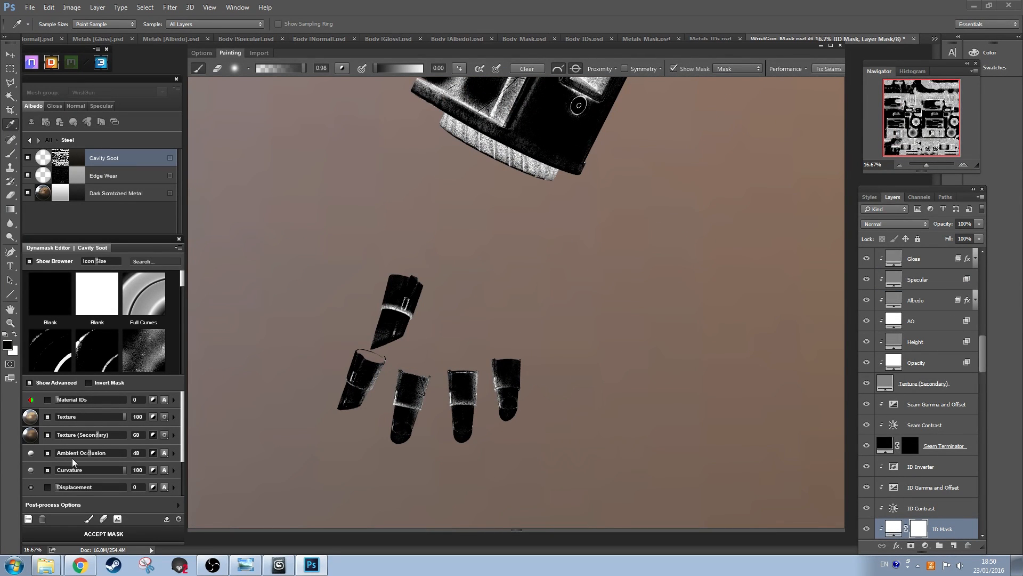
drag(116, 419, 98, 416)
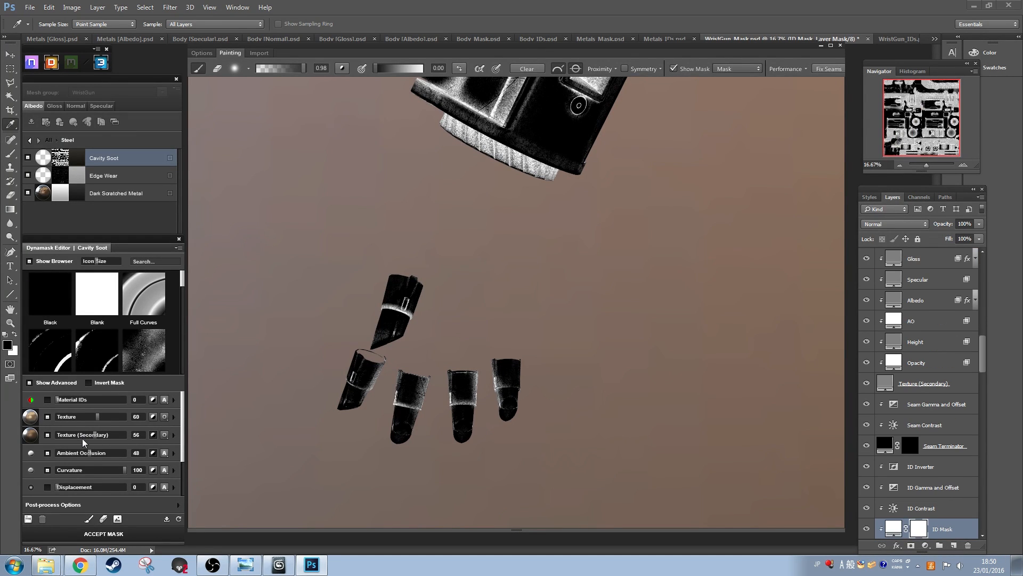
drag(100, 437, 79, 436)
click(87, 535)
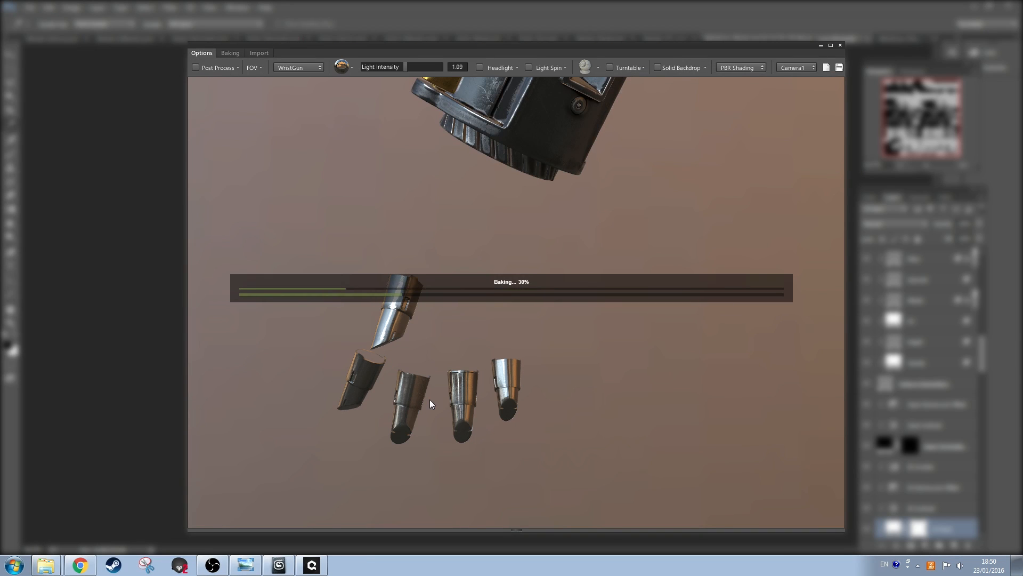
Step: Show all mesh groups with post-processing and examine the whole character's materials from the front and back
drag(440, 413, 516, 369)
drag(469, 354, 463, 353)
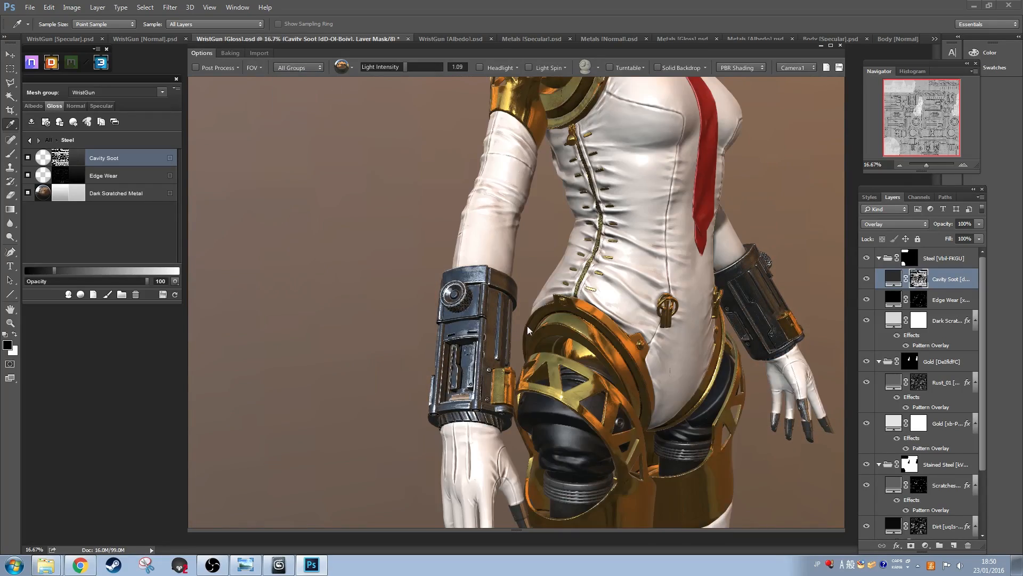
drag(527, 325, 601, 311)
scroll(602, 311, down, 6)
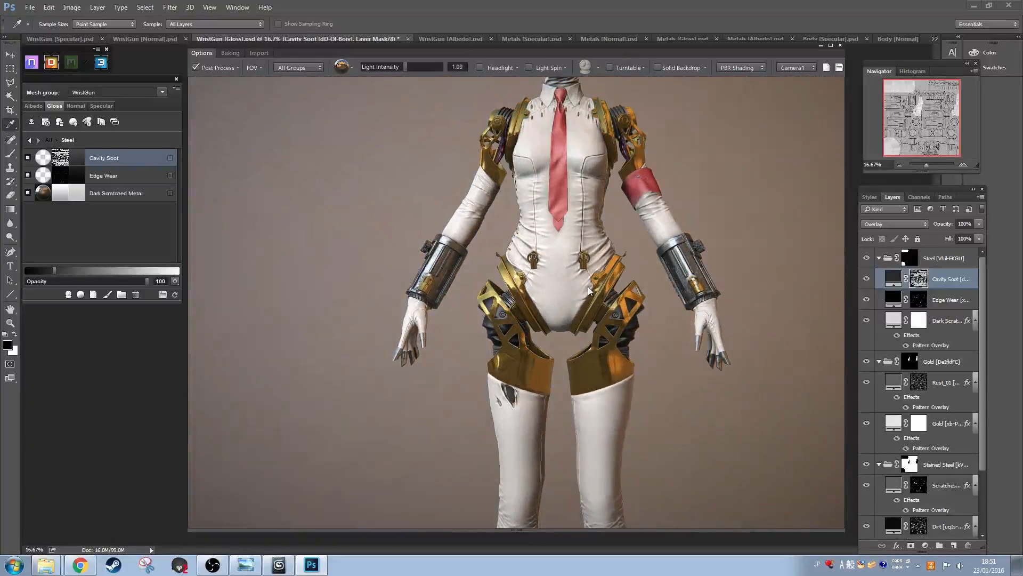
drag(588, 287, 811, 265)
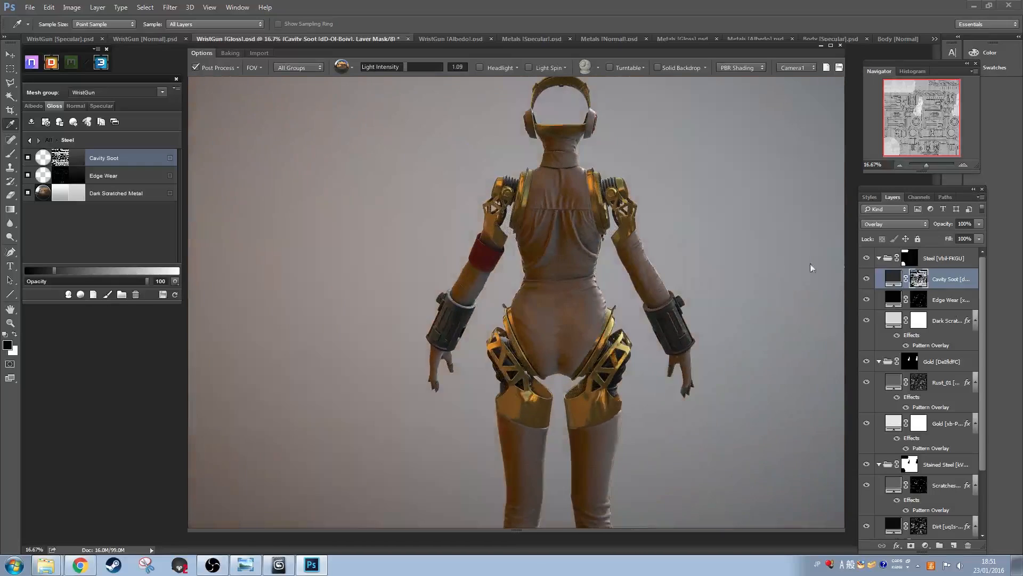
drag(578, 298, 621, 293)
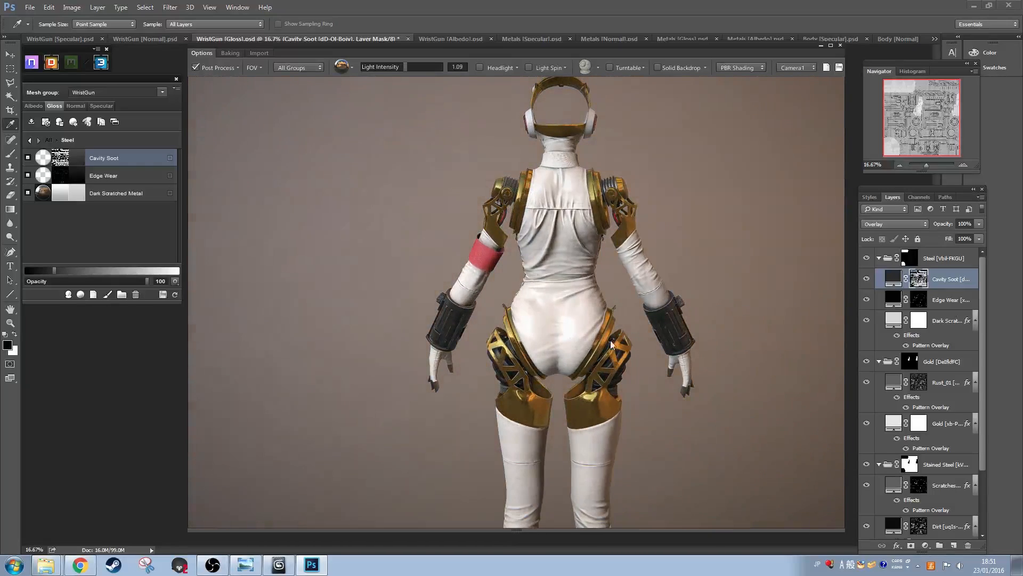
Step: Examine the dark metal ends of the lower legs up close and return to the top level of the material list
drag(614, 369, 480, 321)
drag(534, 382, 538, 360)
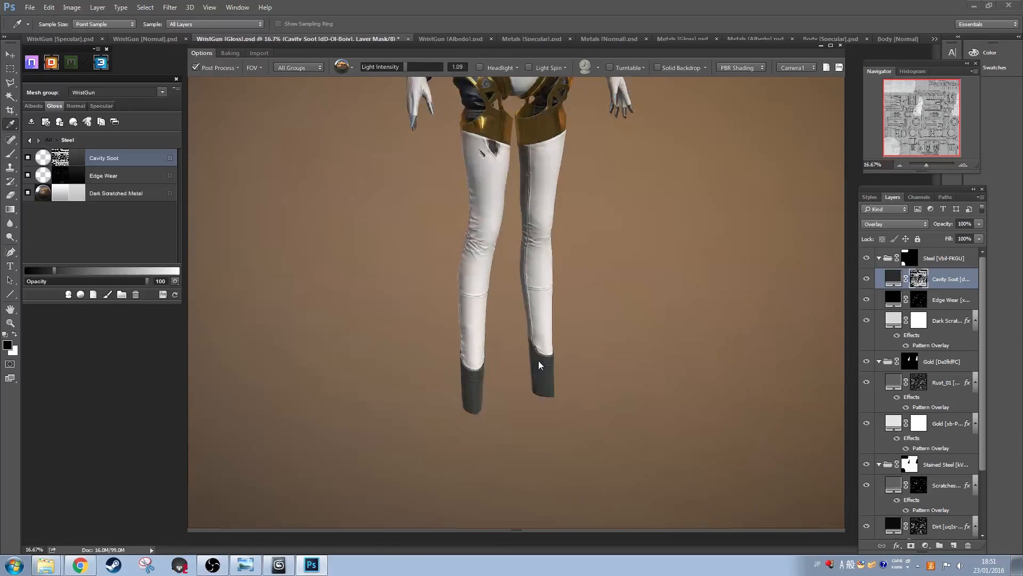
scroll(539, 360, up, 3)
key(alt+shift)
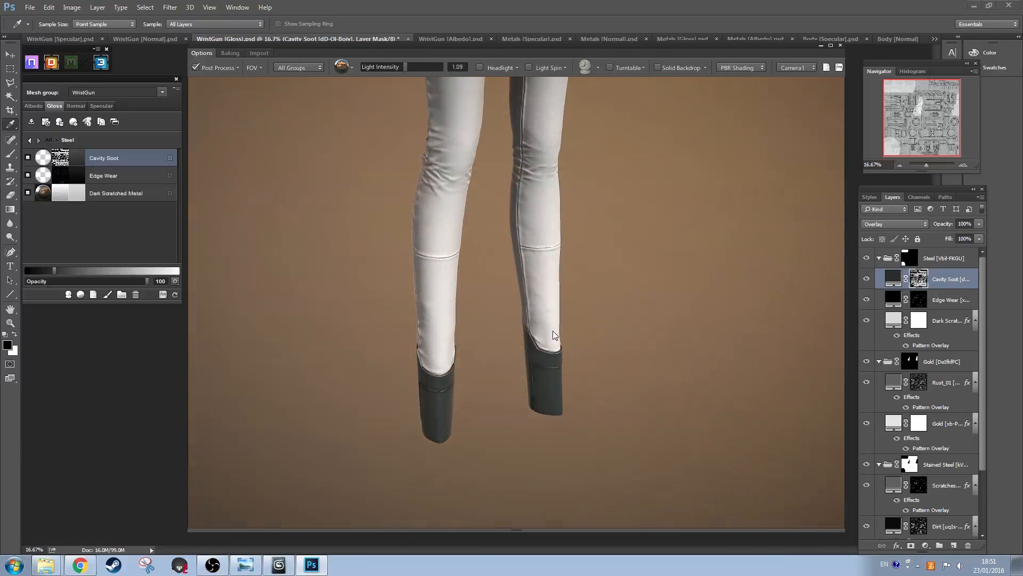
scroll(549, 314, up, 4)
mouse_move(551, 354)
mouse_down()
mouse_move(548, 313)
mouse_move(509, 382)
mouse_move(570, 359)
mouse_move(523, 360)
mouse_move(549, 379)
mouse_move(554, 352)
mouse_move(547, 356)
mouse_up()
click(30, 140)
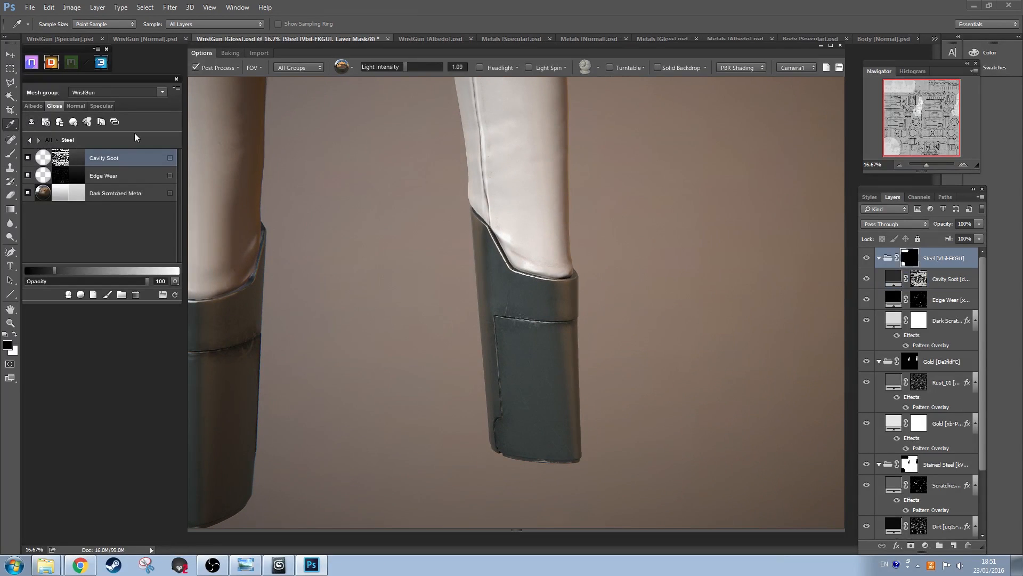
Step: Switch the mesh group to Metals
click(162, 92)
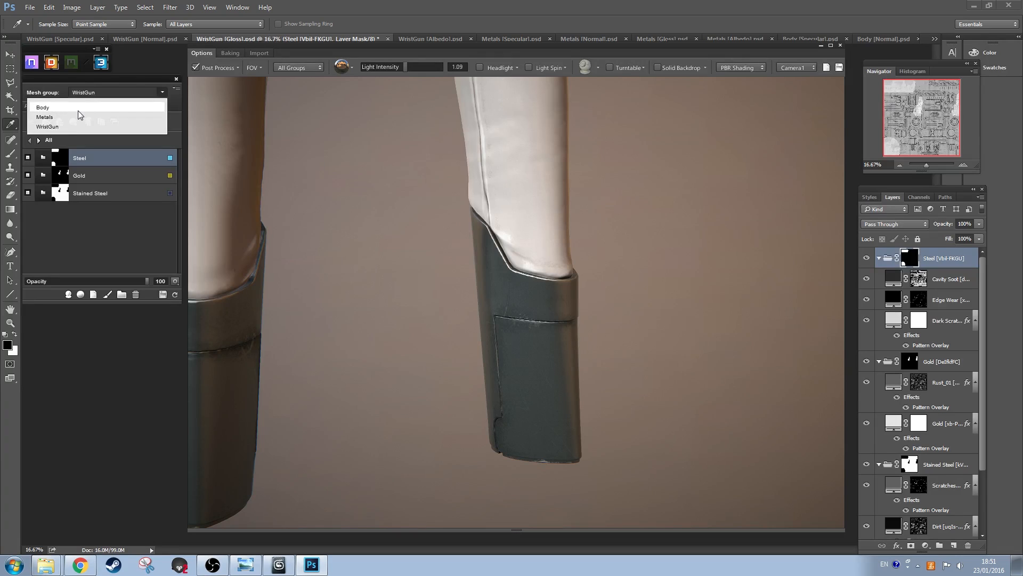
click(78, 109)
click(88, 94)
click(78, 117)
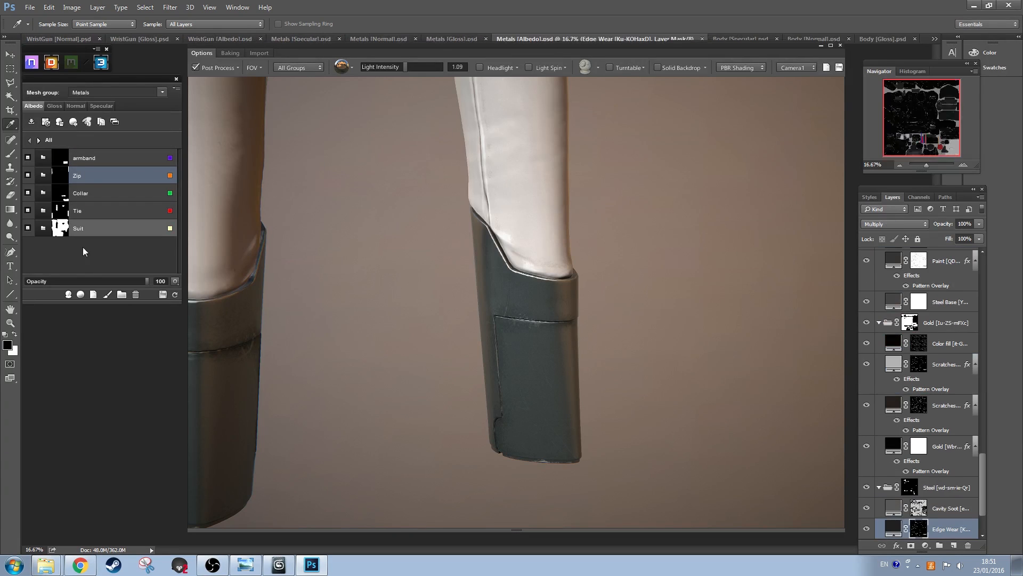
Step: Try adding a Scratches 05 damage pattern layer to the Metals group's Steel material
click(113, 163)
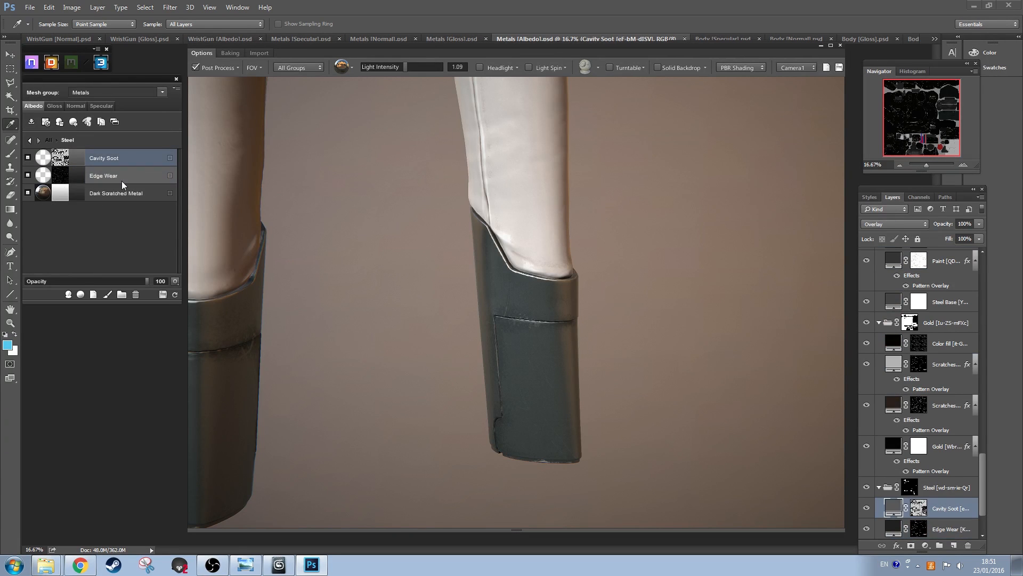
click(81, 295)
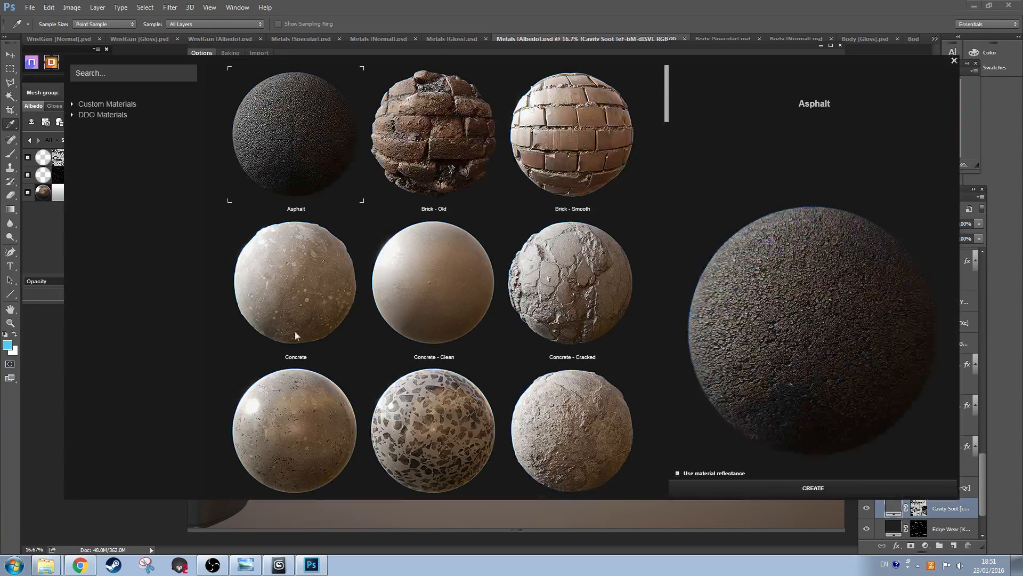
click(117, 320)
double_click(444, 282)
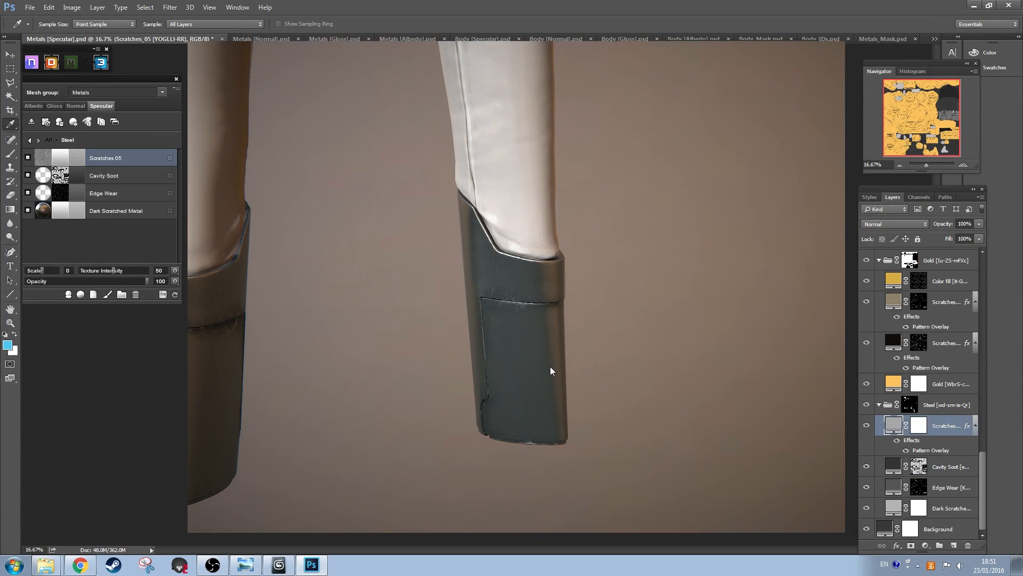
Step: Set the albedo of the Steel material's Scratches 05 layer to a very dark grey
click(75, 106)
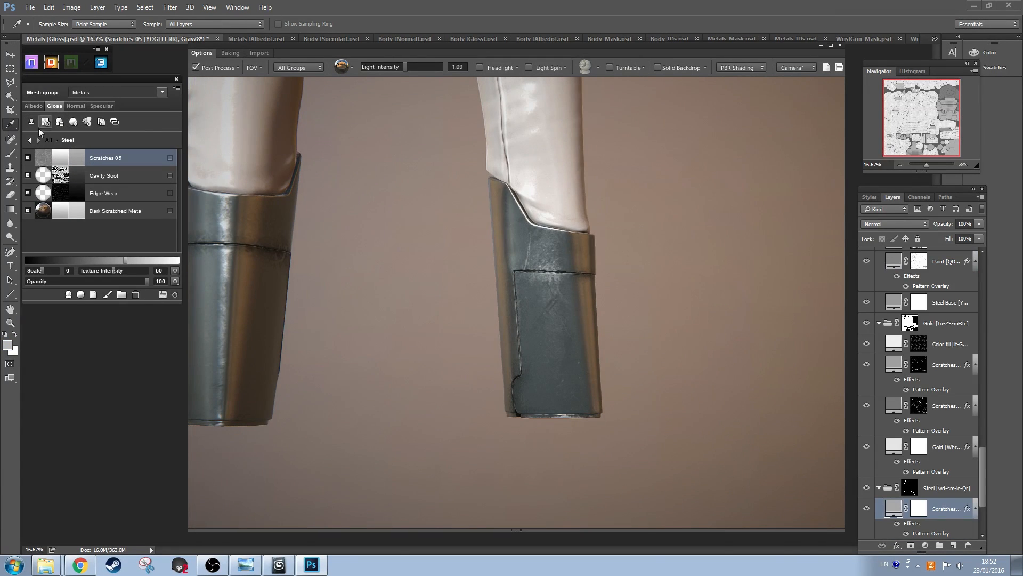
click(33, 105)
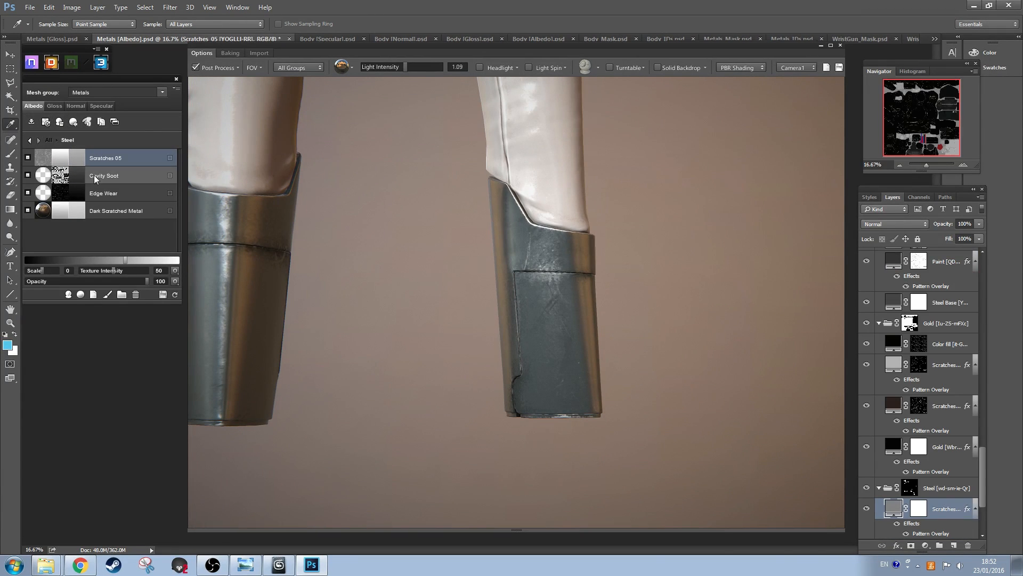
click(76, 175)
click(732, 295)
click(974, 167)
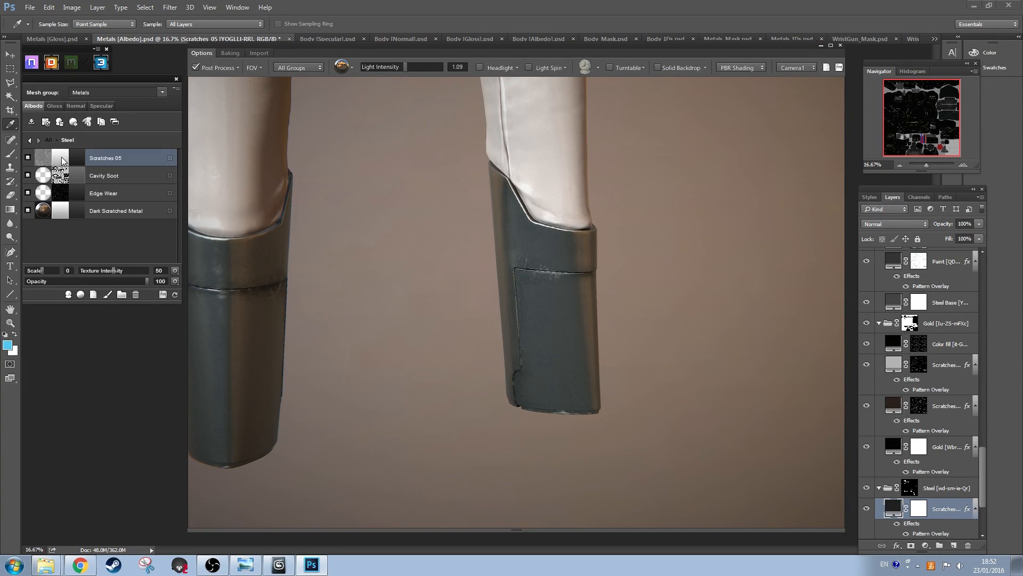
Step: Check both lower legs, return to the material list and reopen the Steel material
drag(224, 296, 396, 324)
scroll(442, 331, down, 3)
click(30, 140)
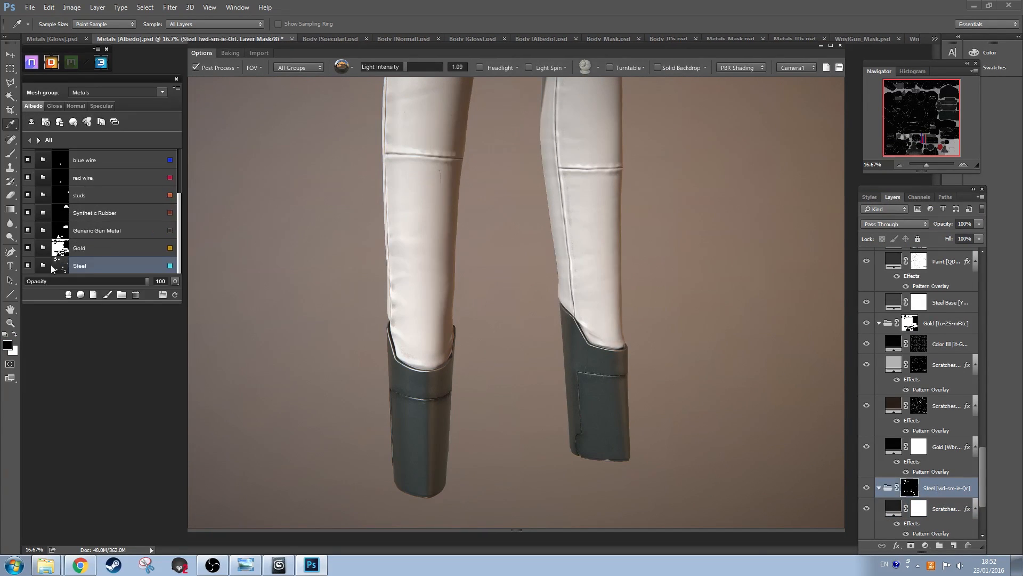
scroll(108, 224, up, 1)
scroll(108, 224, down, 1)
click(49, 266)
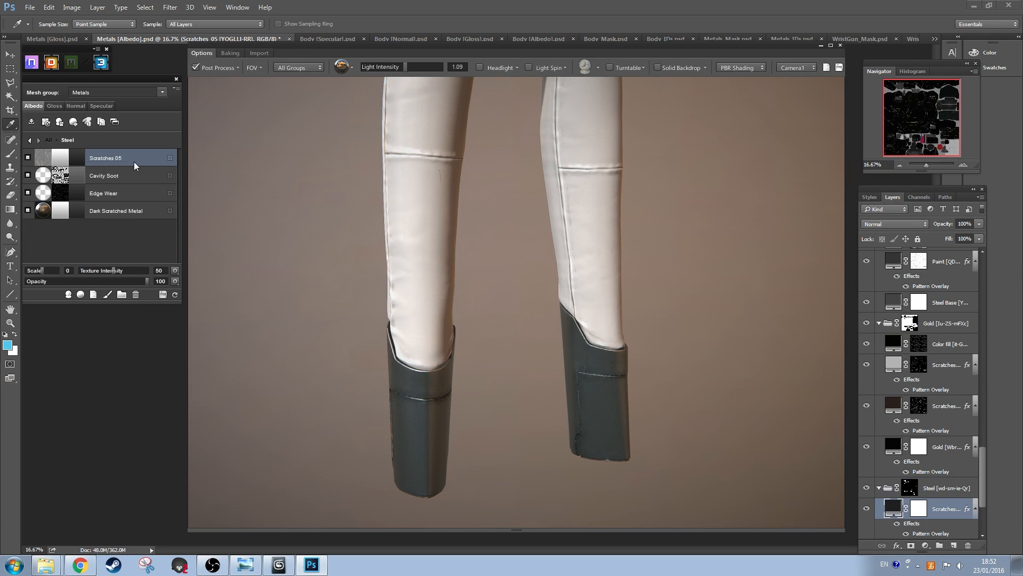
Step: Find the feet material in the list and open its layers, including the options for Cavity Soot
click(30, 140)
scroll(80, 197, up, 1)
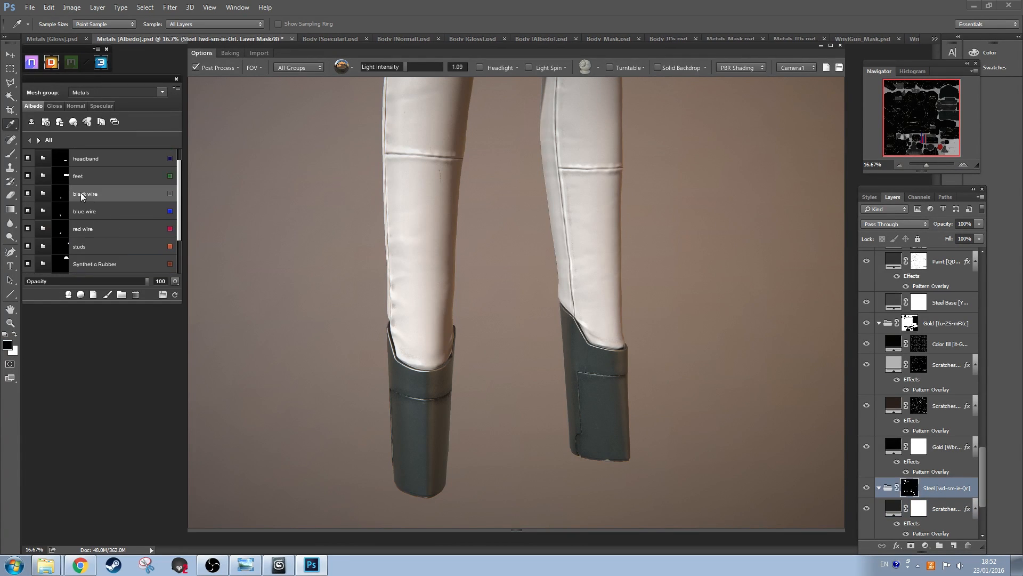
click(44, 176)
right_click(133, 159)
click(50, 241)
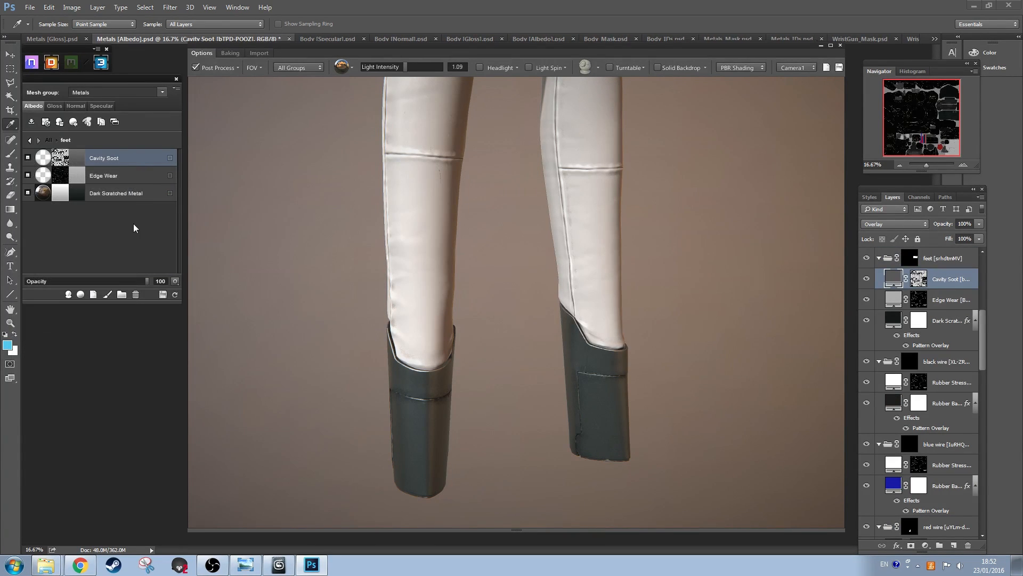
right_click(137, 159)
click(151, 238)
Step: Go back to the Steel material and delete its Scratches 05 layer
click(29, 140)
scroll(107, 224, down, 2)
click(109, 261)
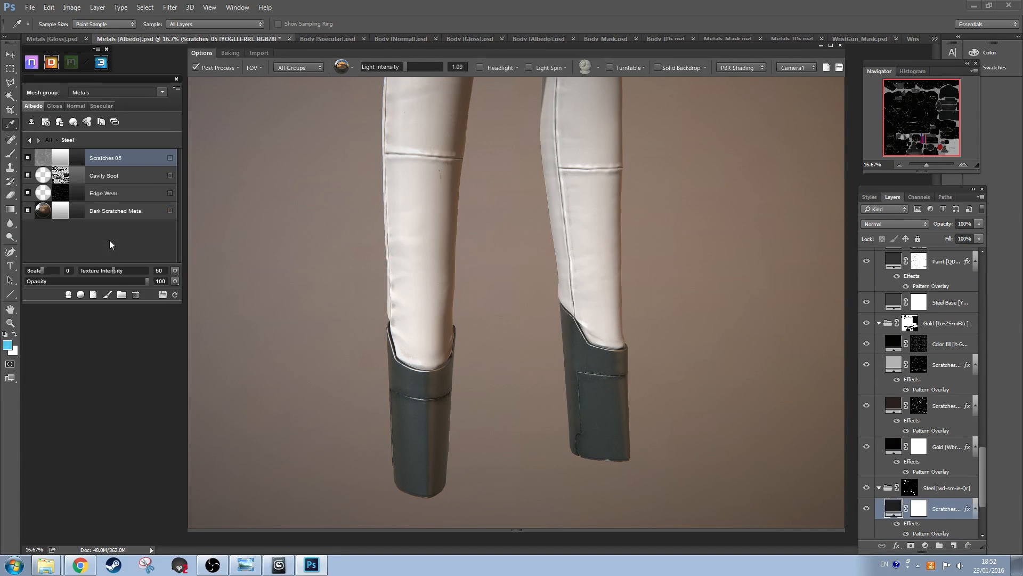
right_click(141, 161)
click(45, 361)
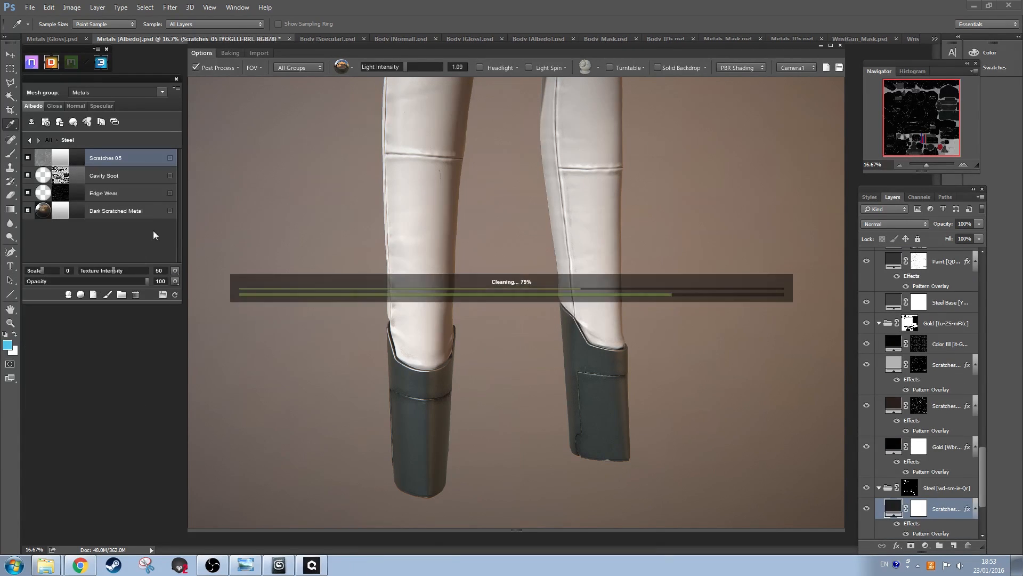
Step: Open the feet material and add a Scratches 05 layer from the Damage masking patterns
click(30, 141)
scroll(53, 207, down, 2)
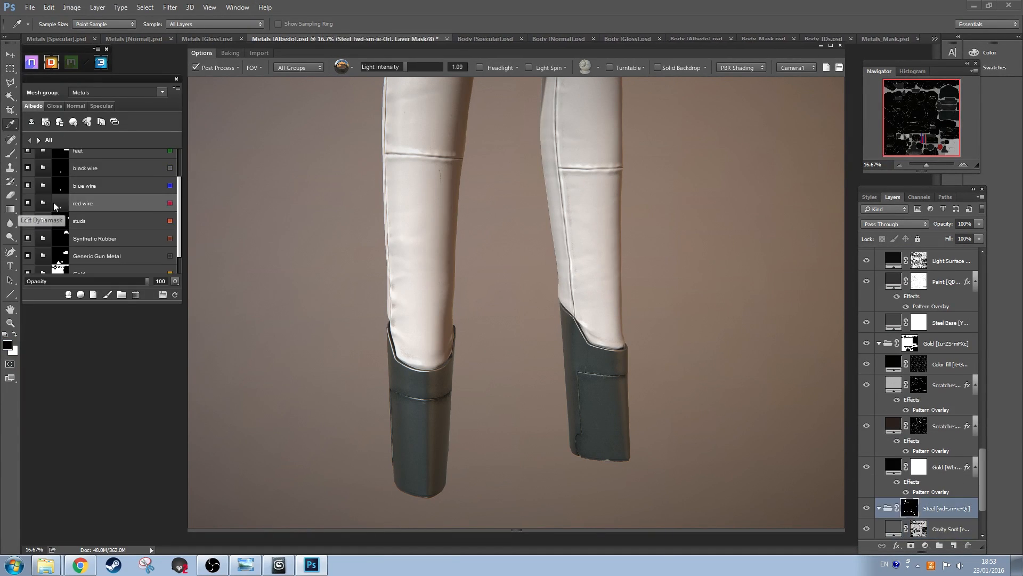
click(42, 152)
click(80, 294)
click(121, 326)
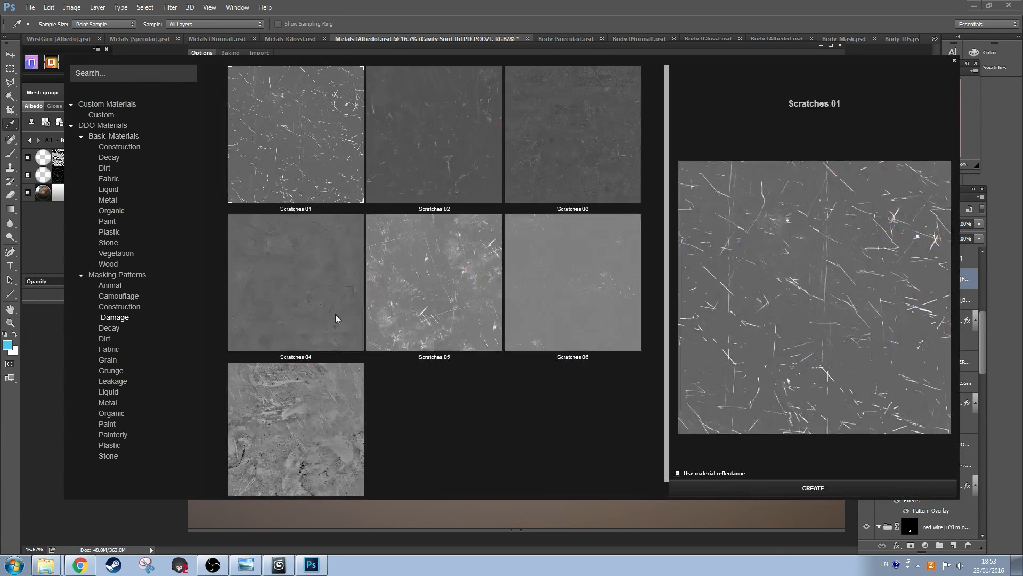
double_click(338, 318)
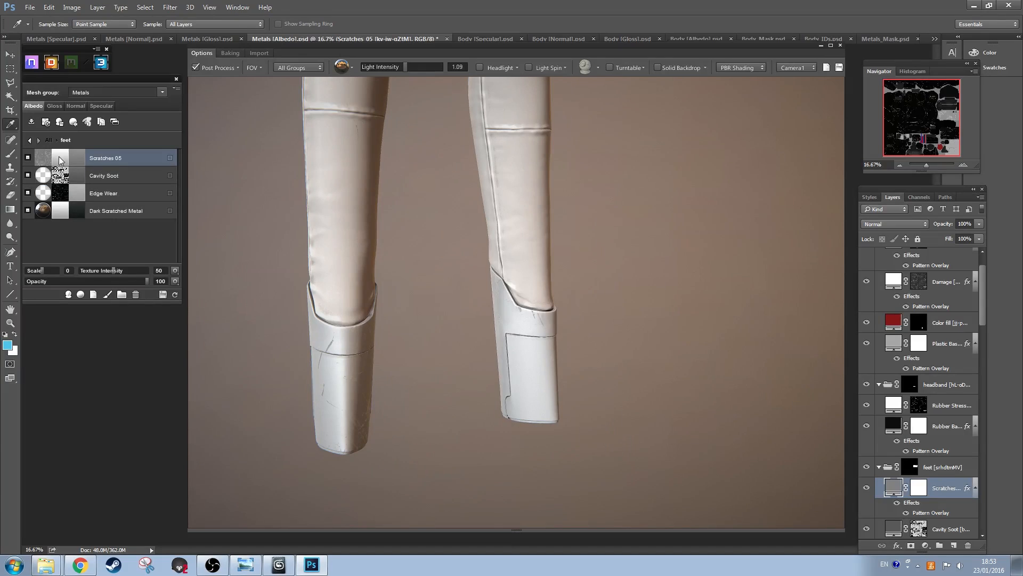
Step: Edit the mask of the feet's Scratches 05 layer, apply the Top fumes preset and preview the mask
click(59, 156)
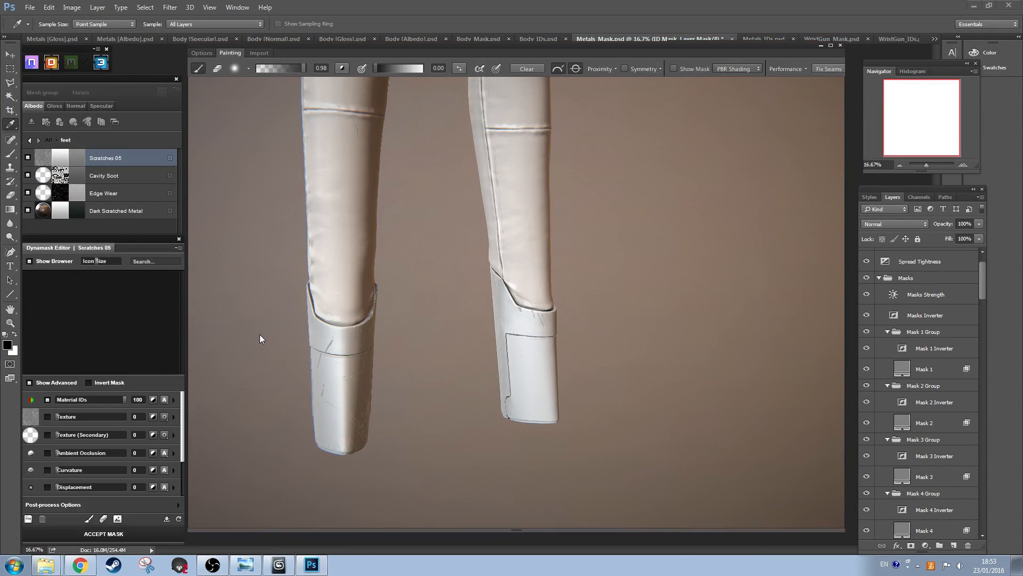
drag(182, 279, 183, 316)
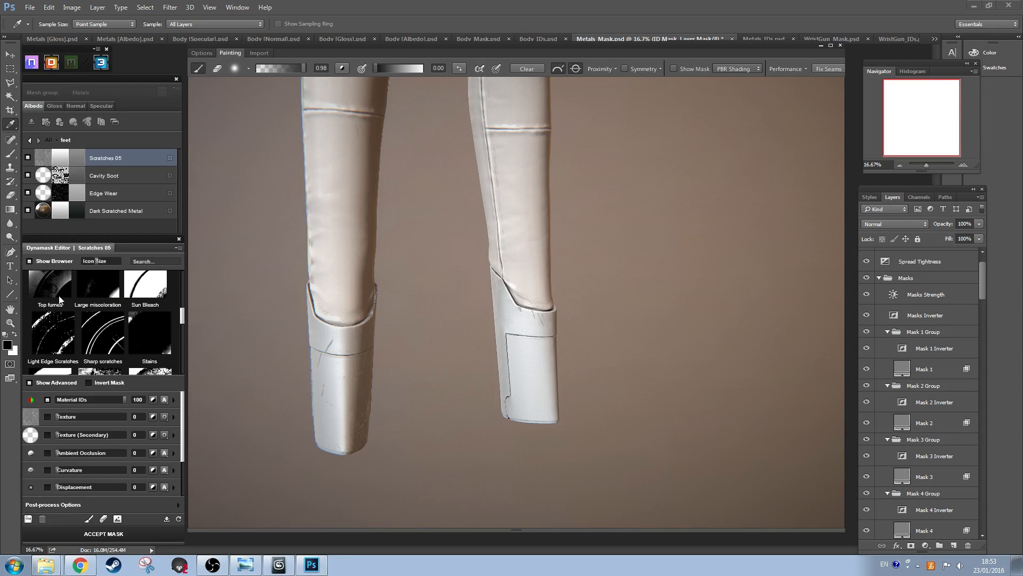
click(59, 297)
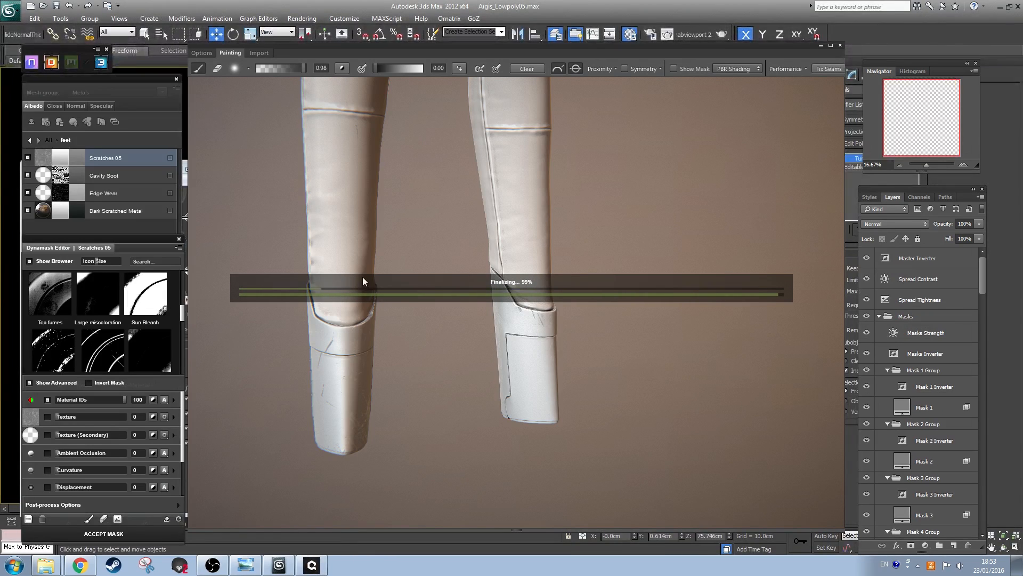
click(673, 69)
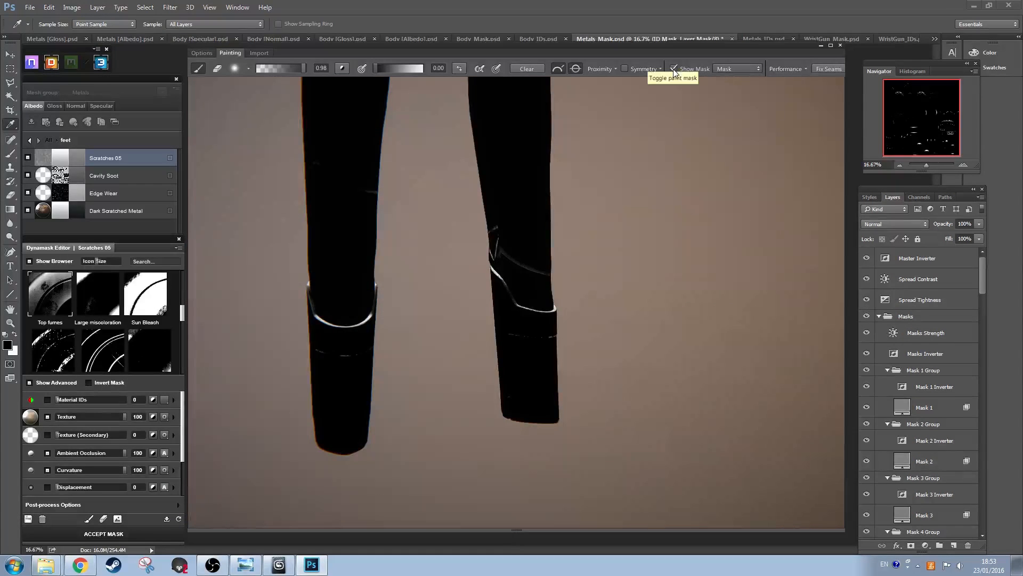
Step: Invert the mask's Object Space Direction and adjust it to filter 29 and contrast 52
drag(185, 458, 182, 496)
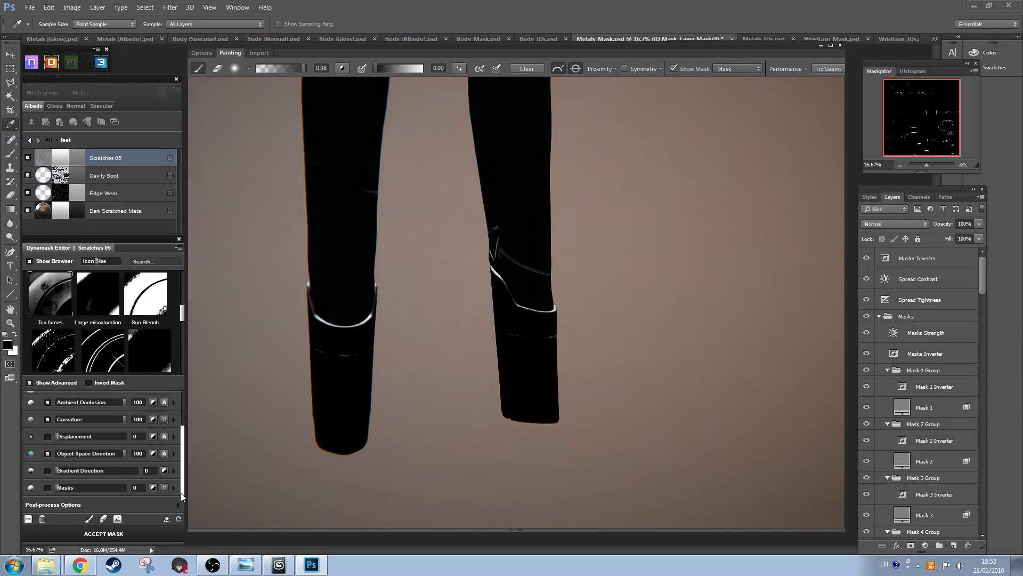
click(153, 454)
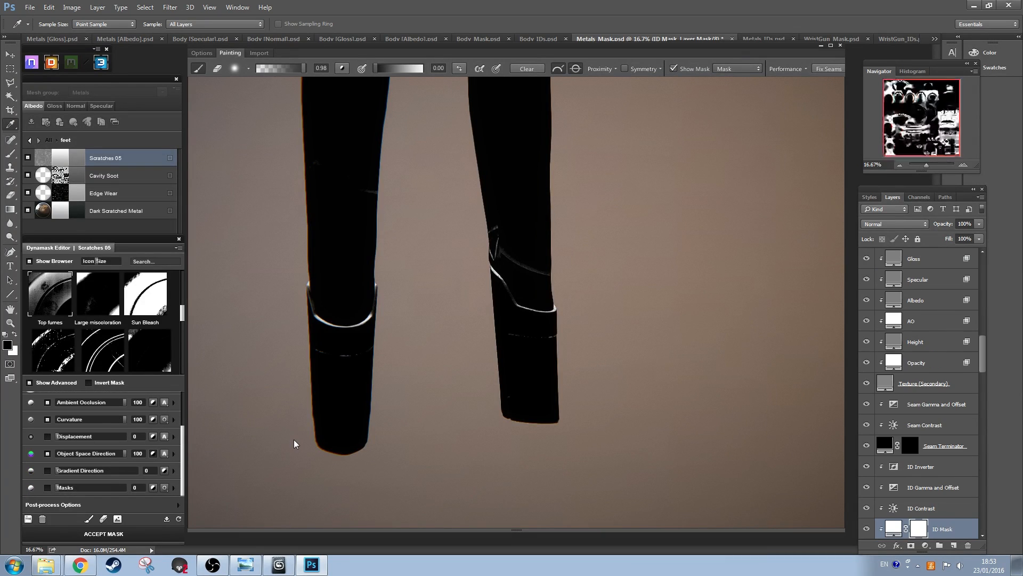
click(173, 454)
drag(182, 447, 181, 470)
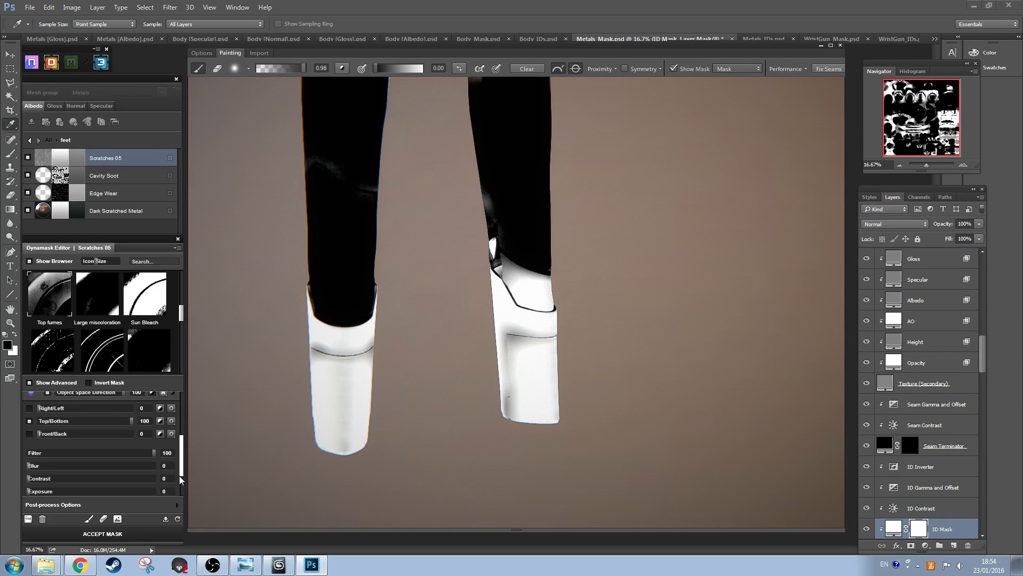
scroll(138, 463, down, 2)
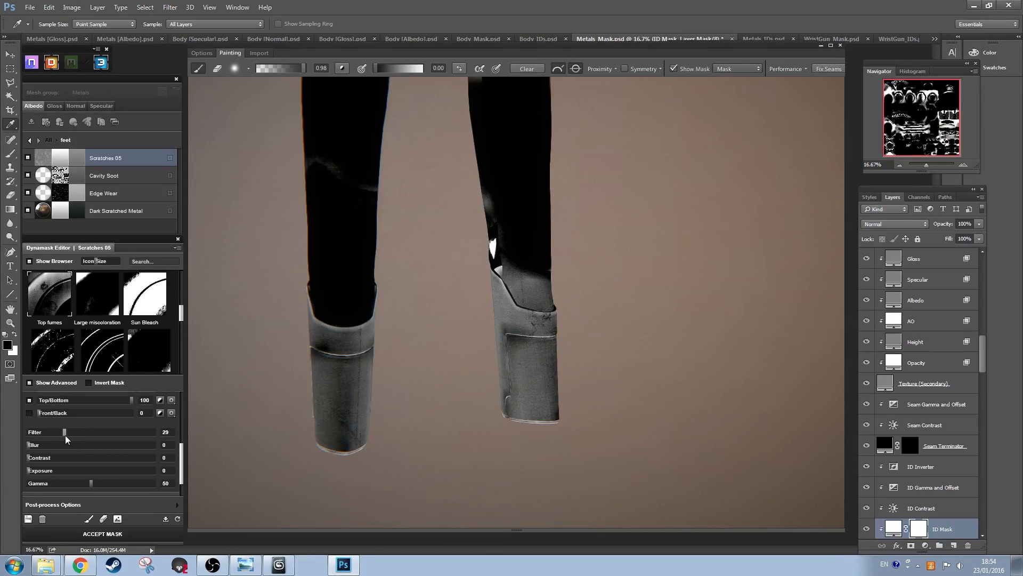
drag(28, 463, 81, 465)
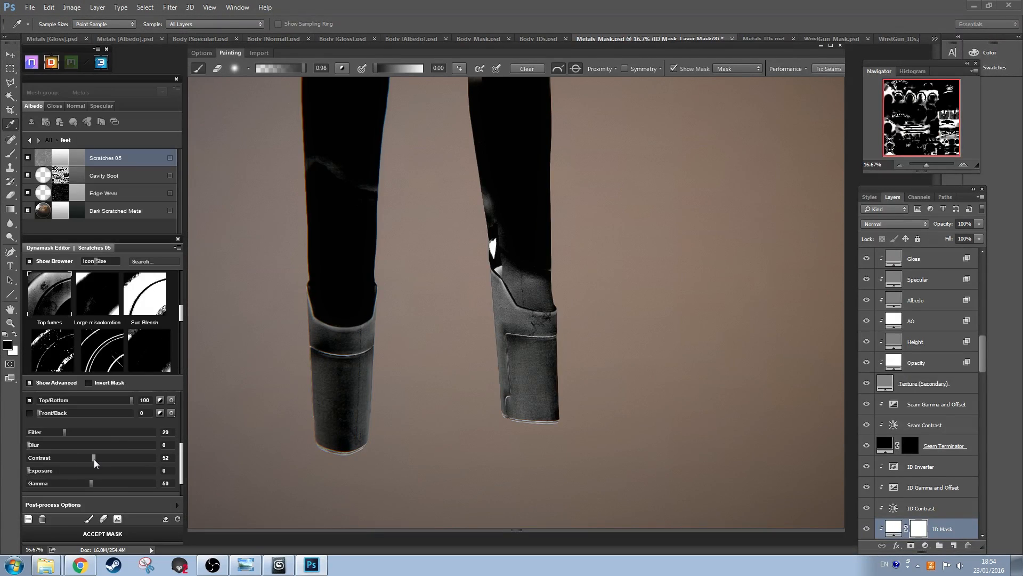
Step: Set the mask's secondary texture to 1 and its ambient occlusion to 36
scroll(106, 449, up, 5)
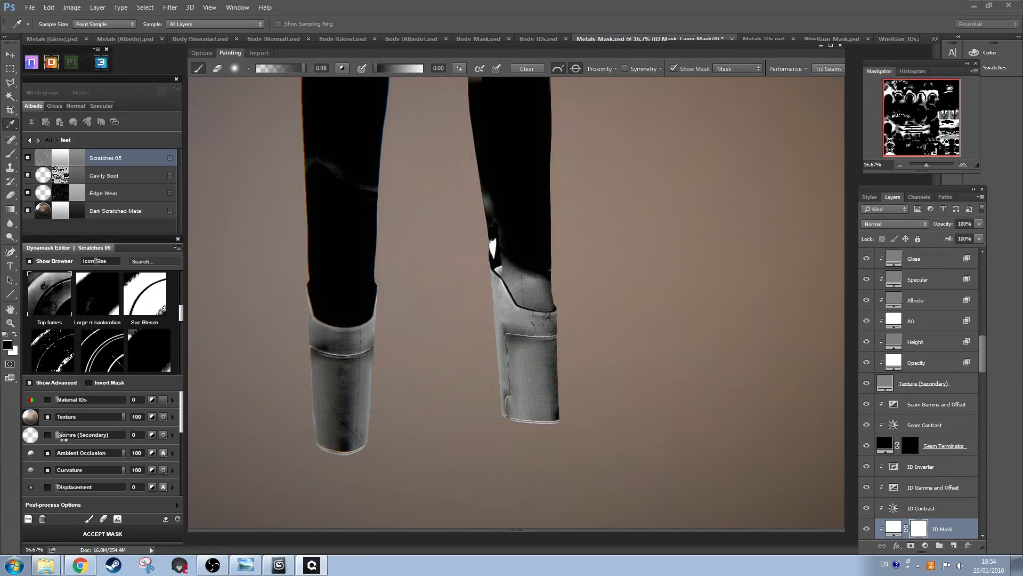
click(60, 434)
drag(125, 454, 82, 453)
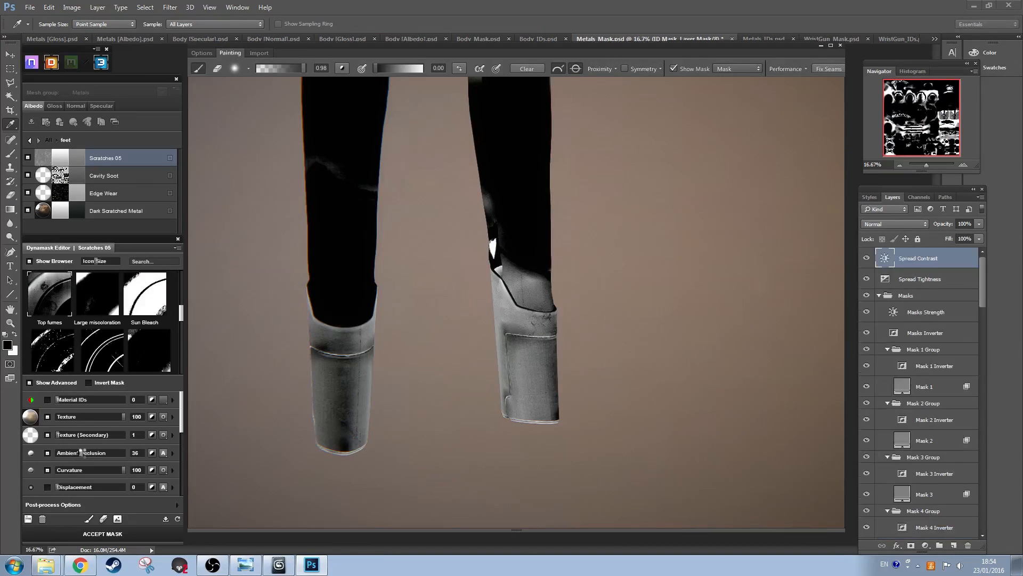
Step: Choose the round speckled brush from Brush Tip Shapes and set its opacity to 0.36
drag(442, 281, 472, 289)
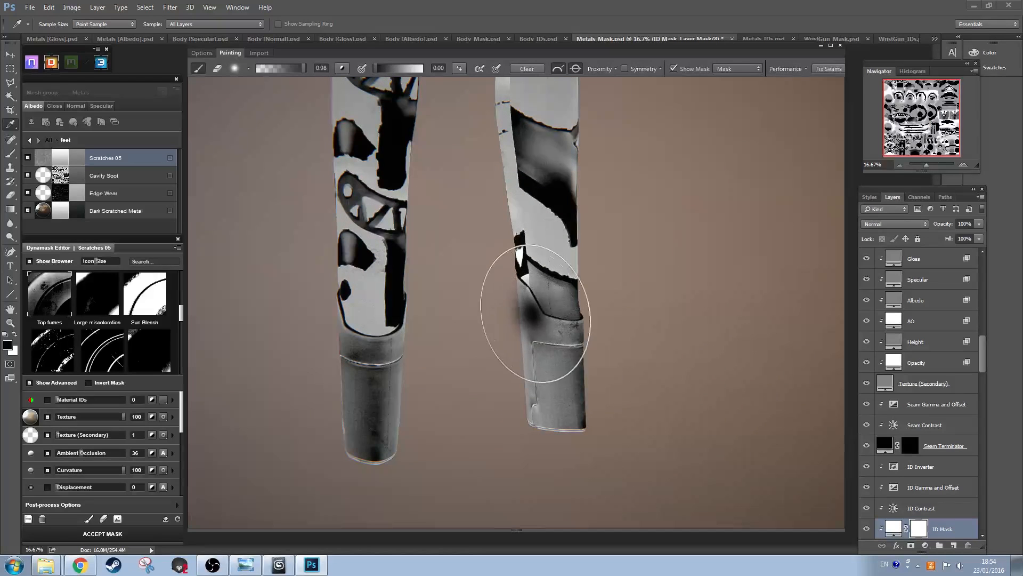
click(248, 69)
click(330, 91)
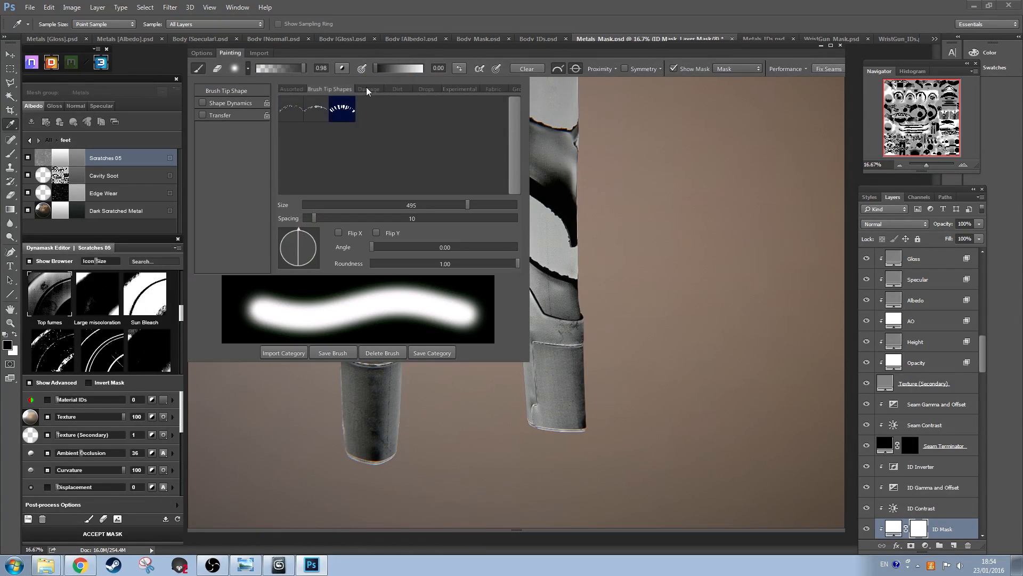
click(369, 90)
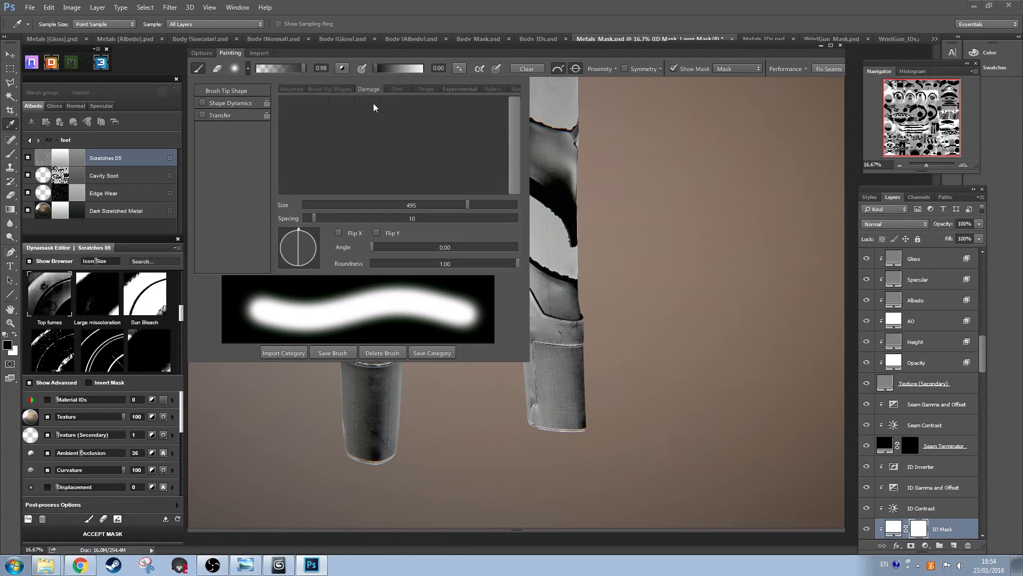
click(339, 90)
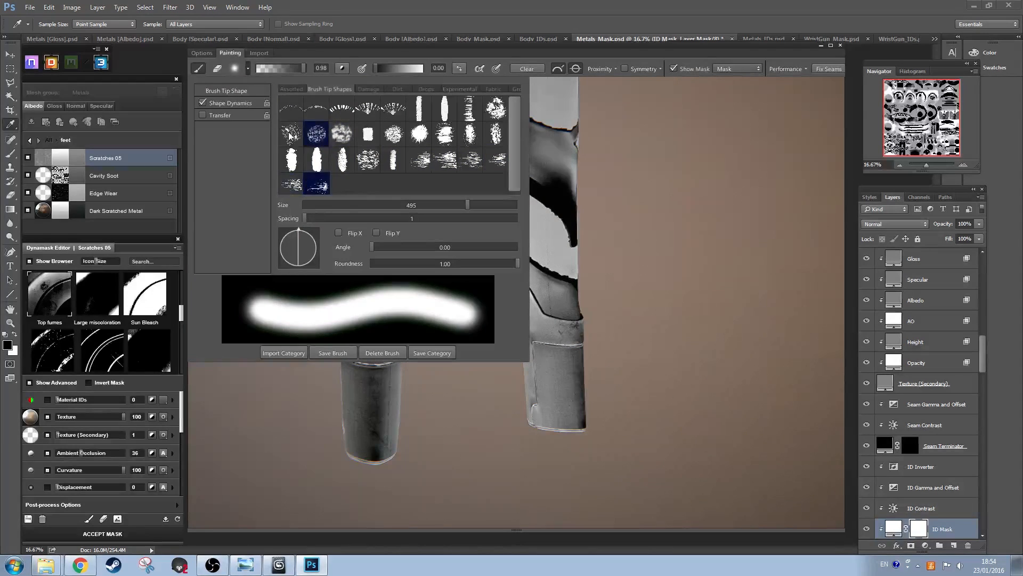
click(318, 133)
click(283, 408)
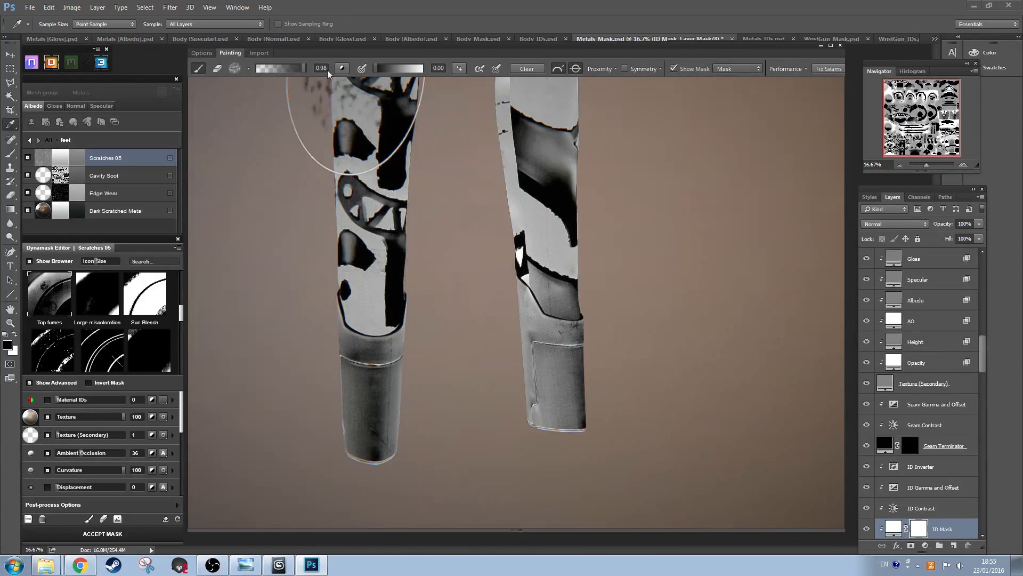
drag(294, 68, 274, 70)
Step: Paint over the front and back of both feet in the Scratches 05 mask with the speckled brush, reducing its size to 124
mouse_move(383, 270)
mouse_down()
mouse_move(567, 289)
mouse_move(541, 256)
mouse_move(569, 370)
mouse_move(537, 303)
mouse_move(551, 327)
mouse_move(538, 271)
mouse_up()
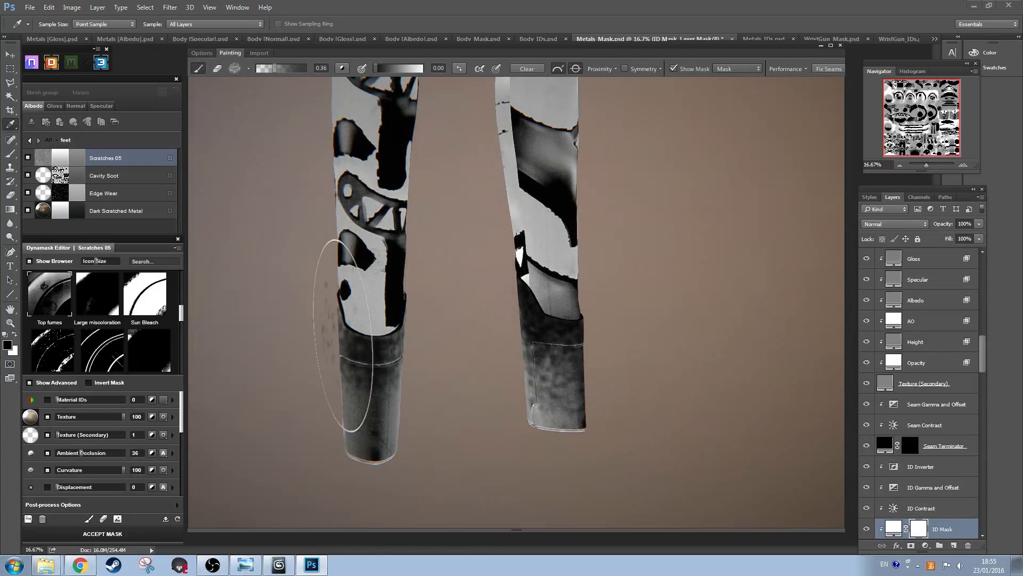
click(348, 338)
mouse_move(601, 249)
mouse_down()
mouse_move(663, 257)
mouse_move(468, 280)
mouse_move(425, 253)
mouse_move(438, 274)
mouse_up()
mouse_move(466, 313)
mouse_down()
mouse_move(517, 227)
mouse_move(523, 241)
mouse_move(534, 228)
mouse_move(526, 204)
mouse_up()
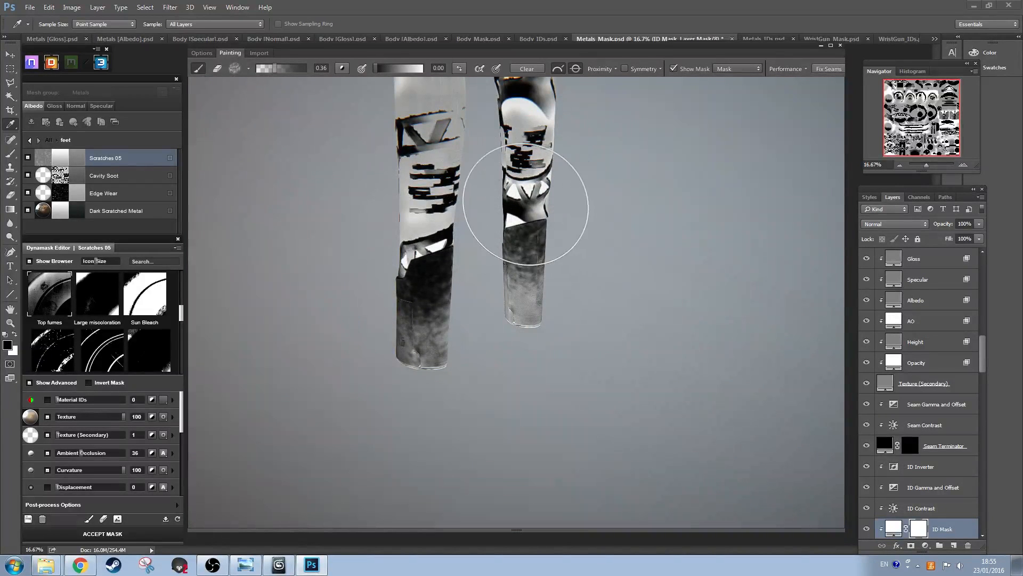
click(247, 70)
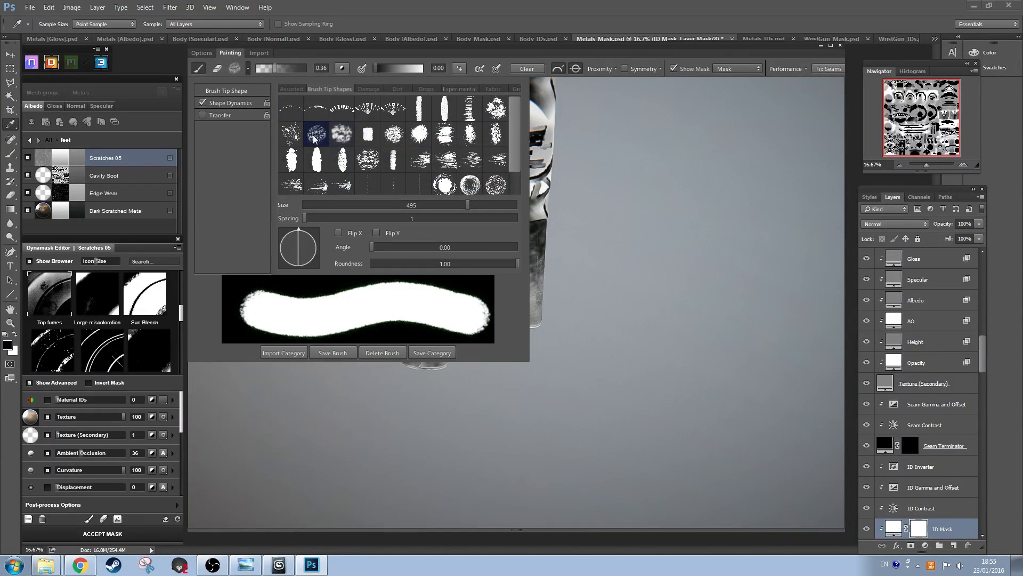
drag(532, 274, 528, 264)
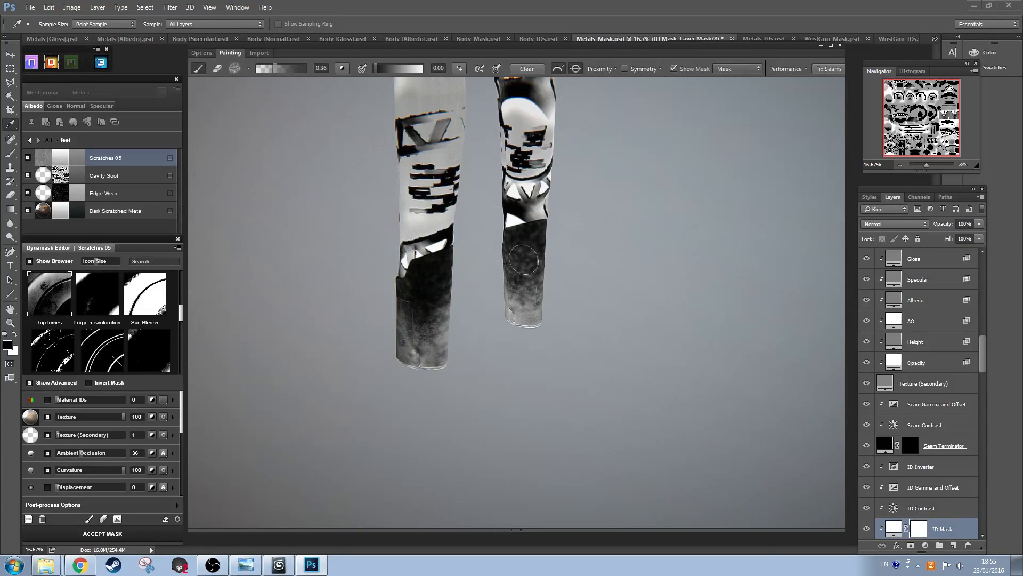
Step: Choose a brush from the Damage category, paint finer speckles on the lower parts of both feet, and accept the mask
click(248, 69)
click(248, 69)
click(247, 70)
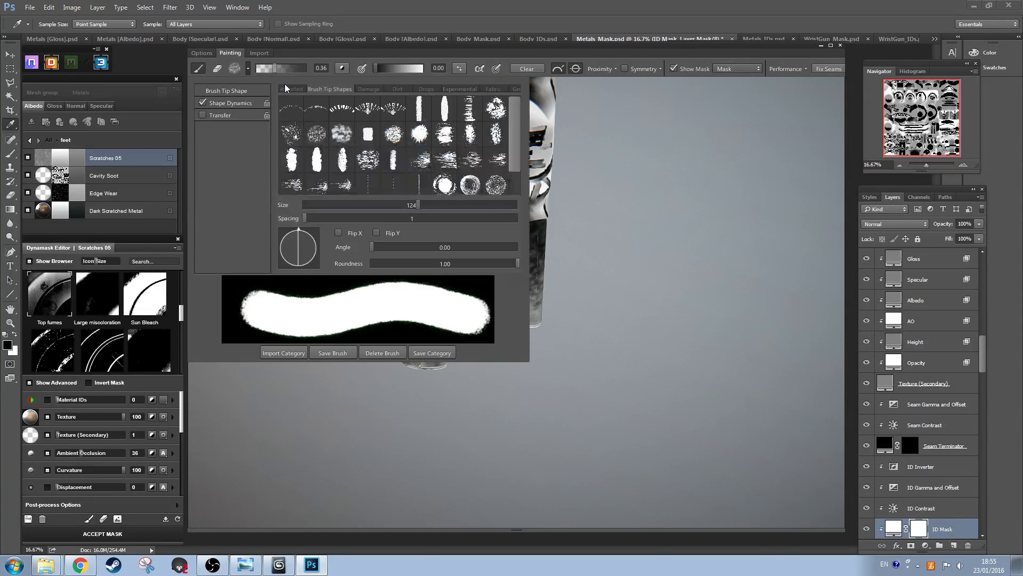
click(369, 89)
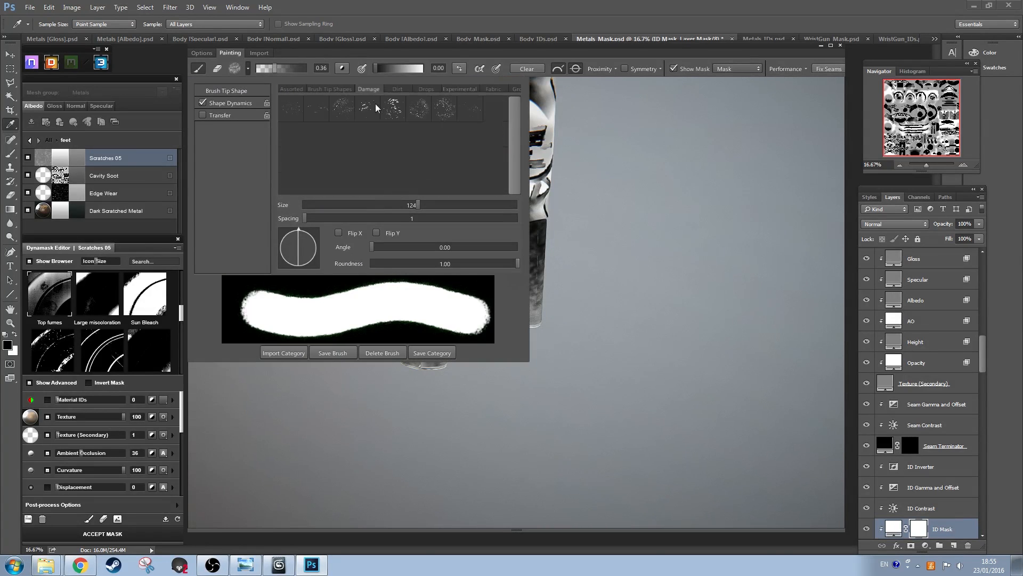
click(561, 225)
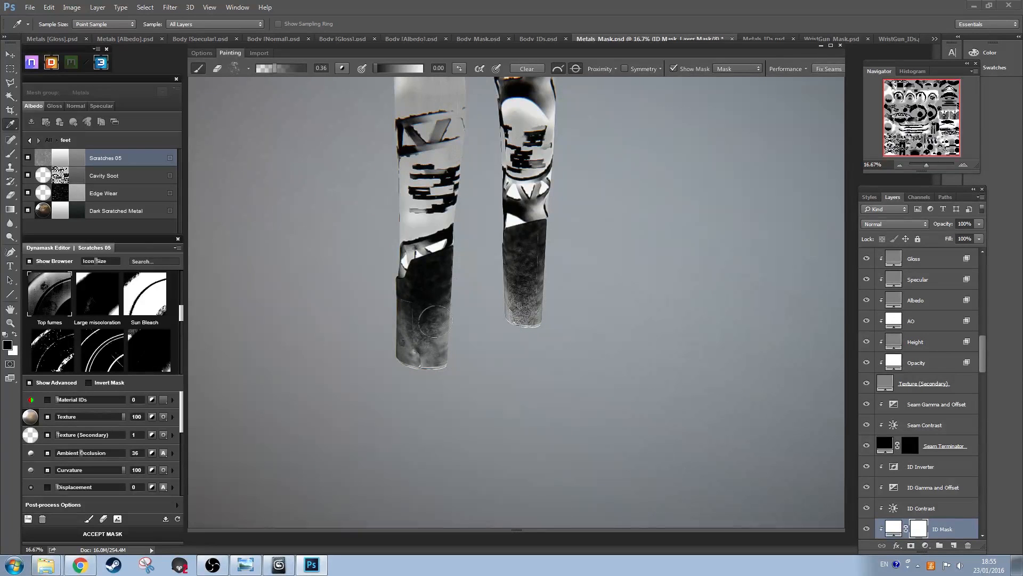
drag(402, 327, 479, 341)
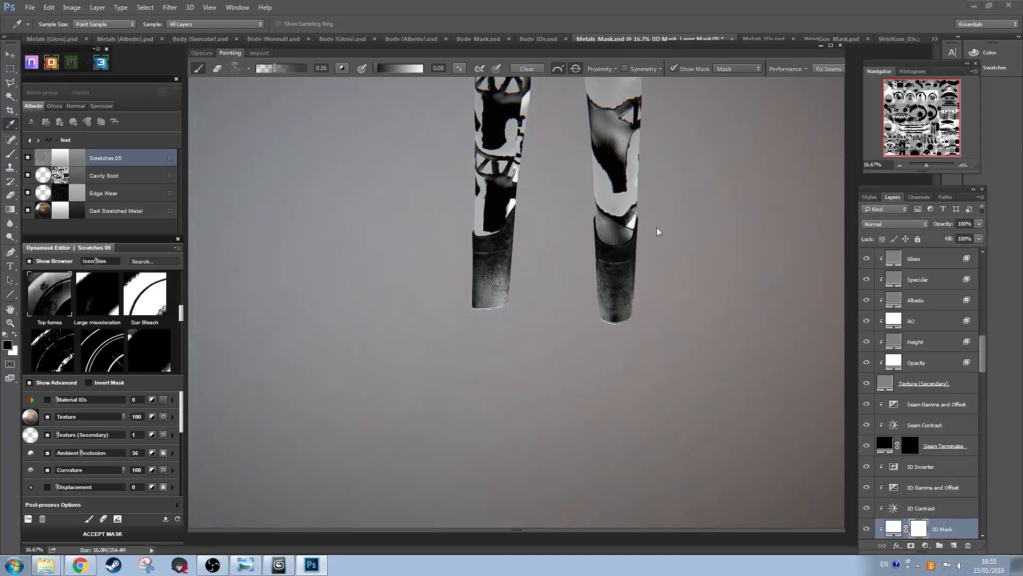
drag(659, 232, 559, 277)
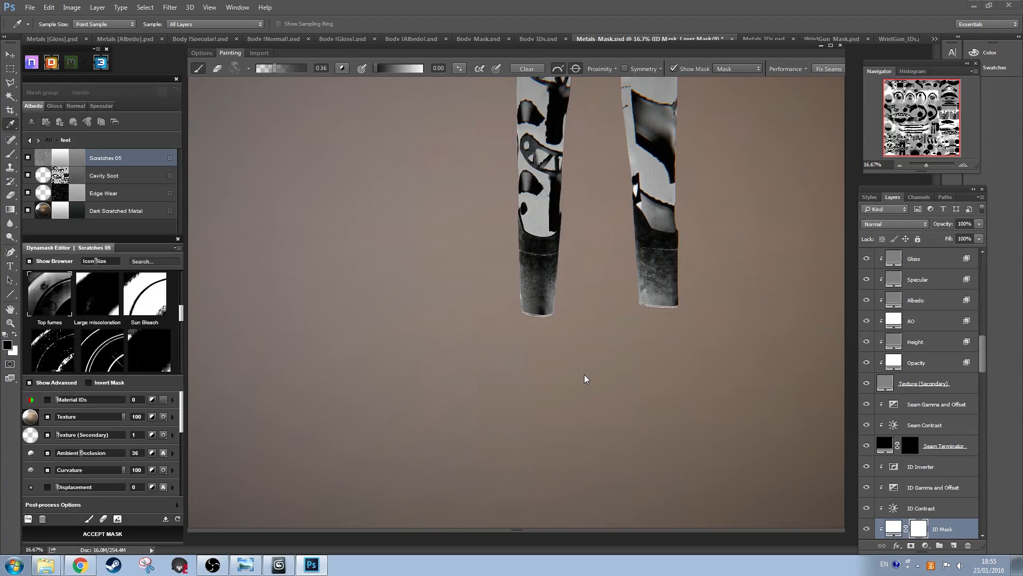
click(131, 534)
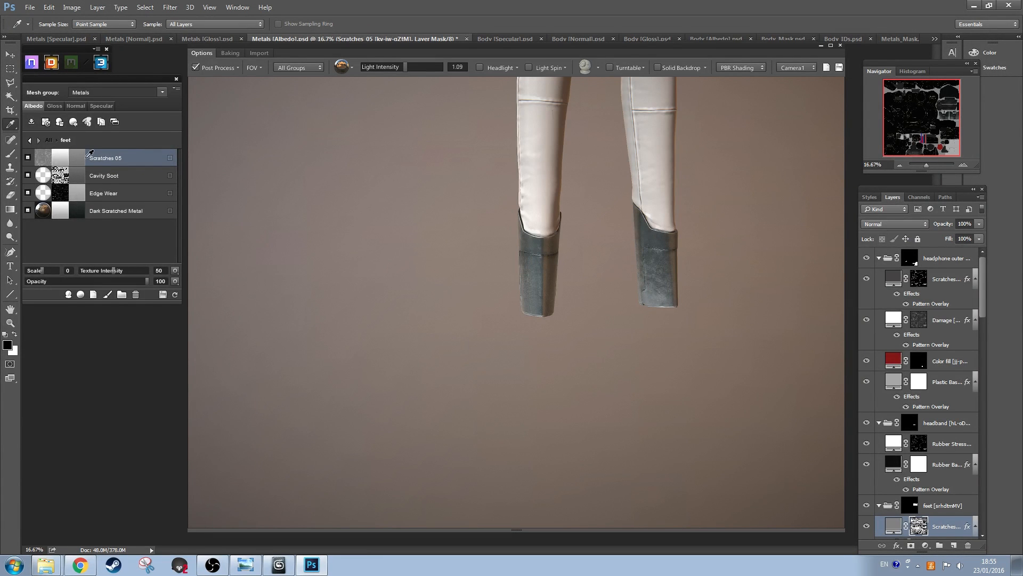
Step: Set the feet's Scratches 05 albedo color to dark brown #211411 and its specular color to #110e0e
click(796, 291)
click(881, 306)
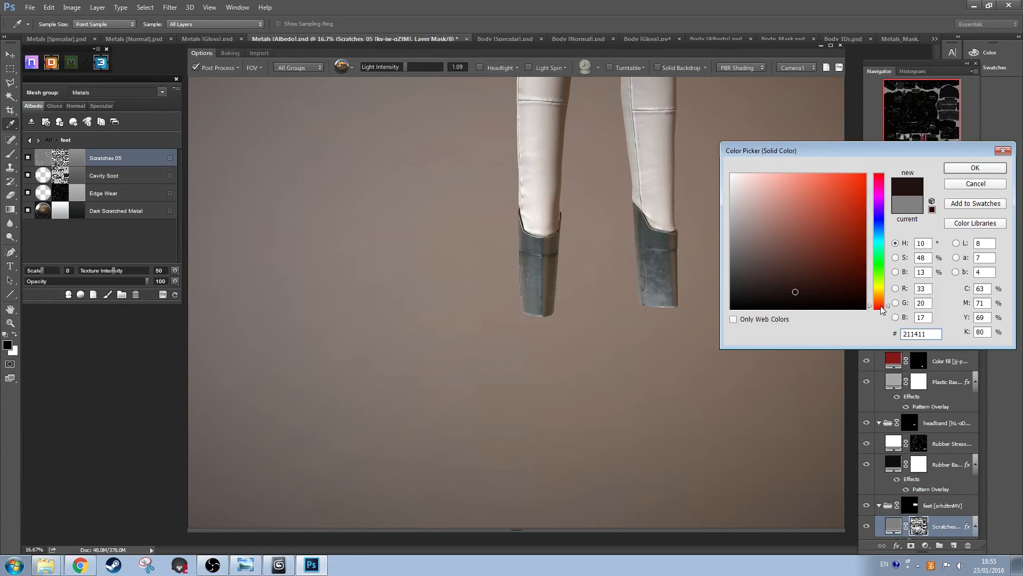
click(963, 170)
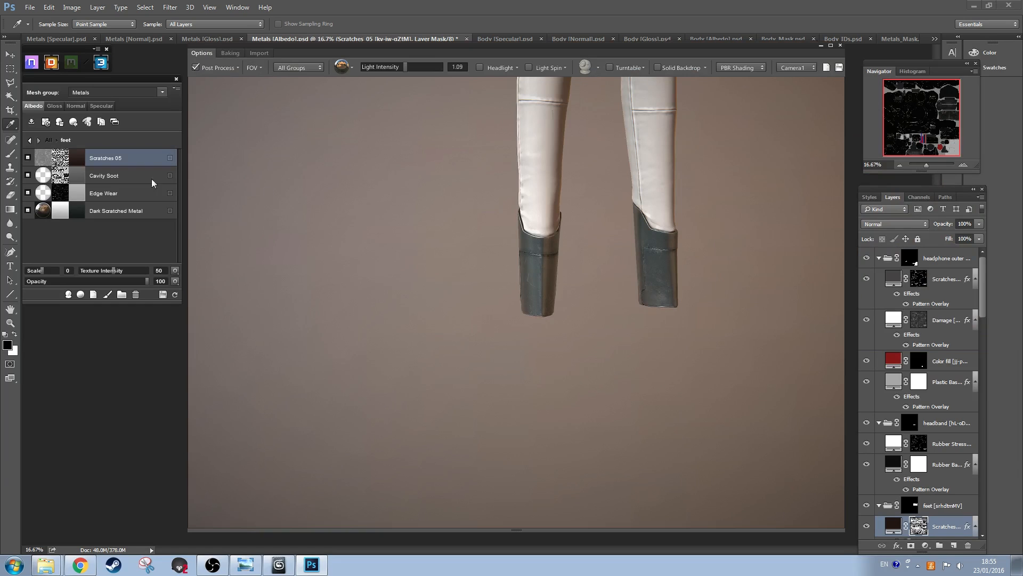
click(102, 106)
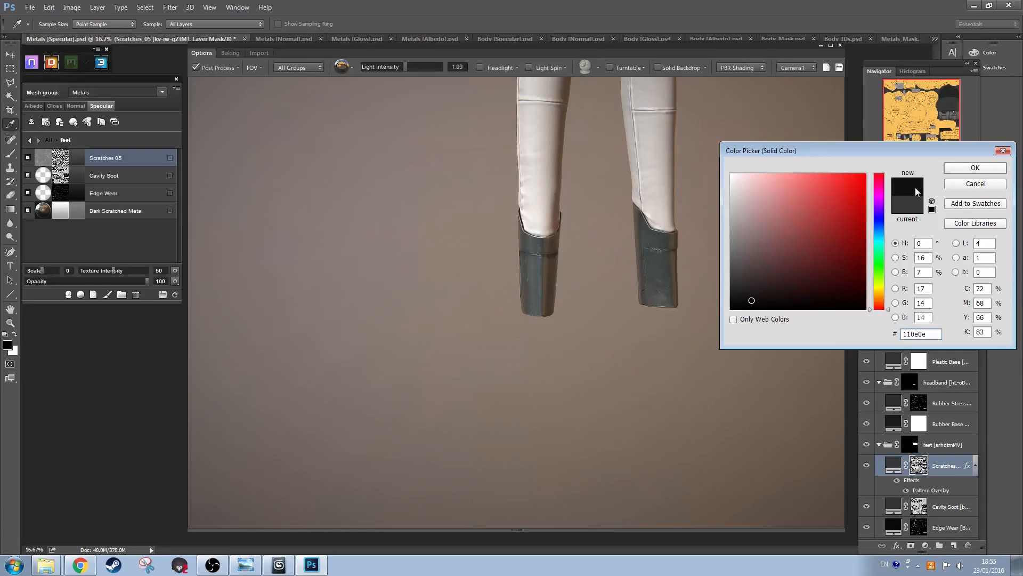
click(954, 169)
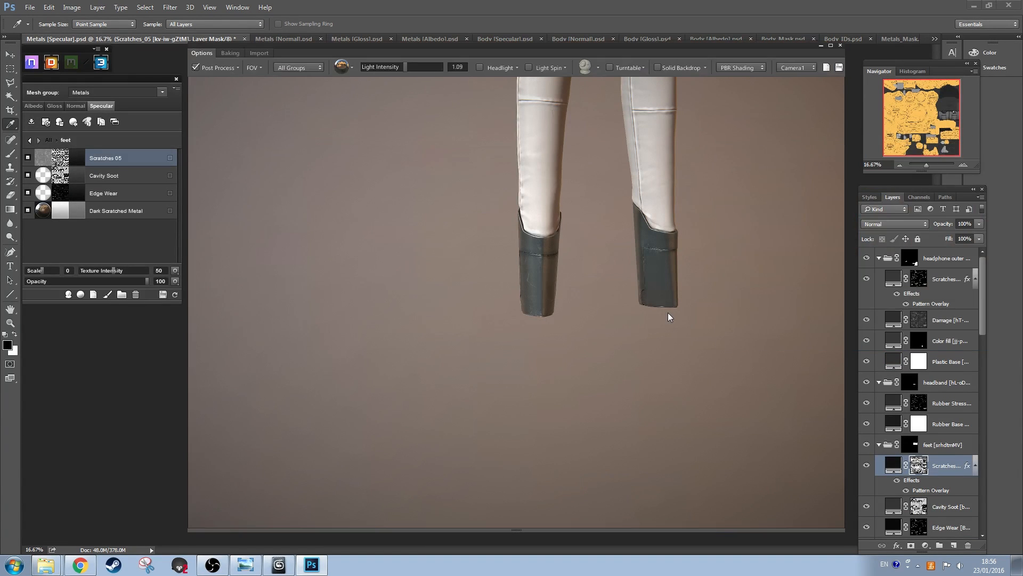
Step: Lower the gloss of the feet's Scratches 05 layer to a very dark gray and inspect the feet up close
click(64, 107)
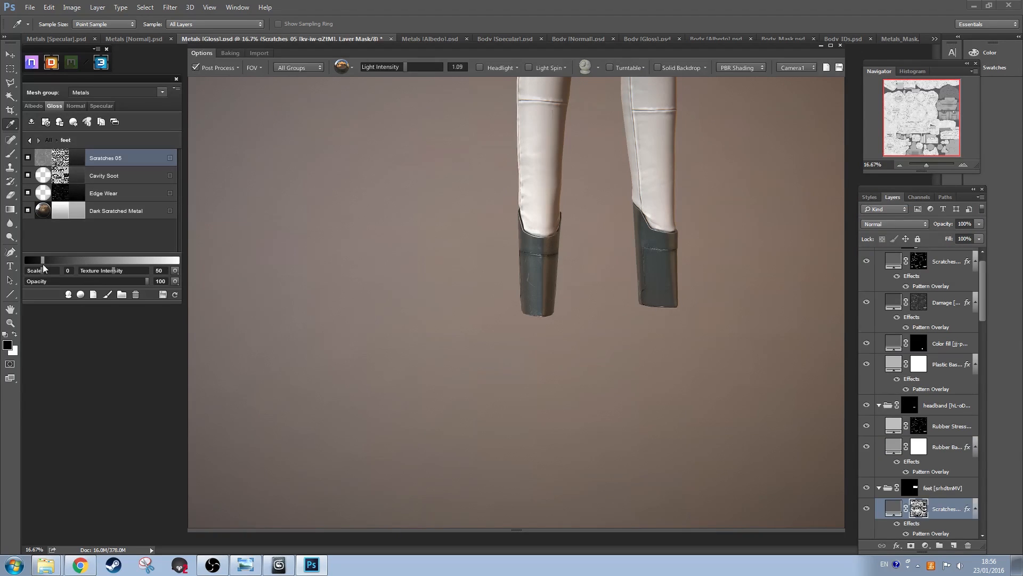
drag(621, 320, 569, 314)
scroll(624, 326, up, 3)
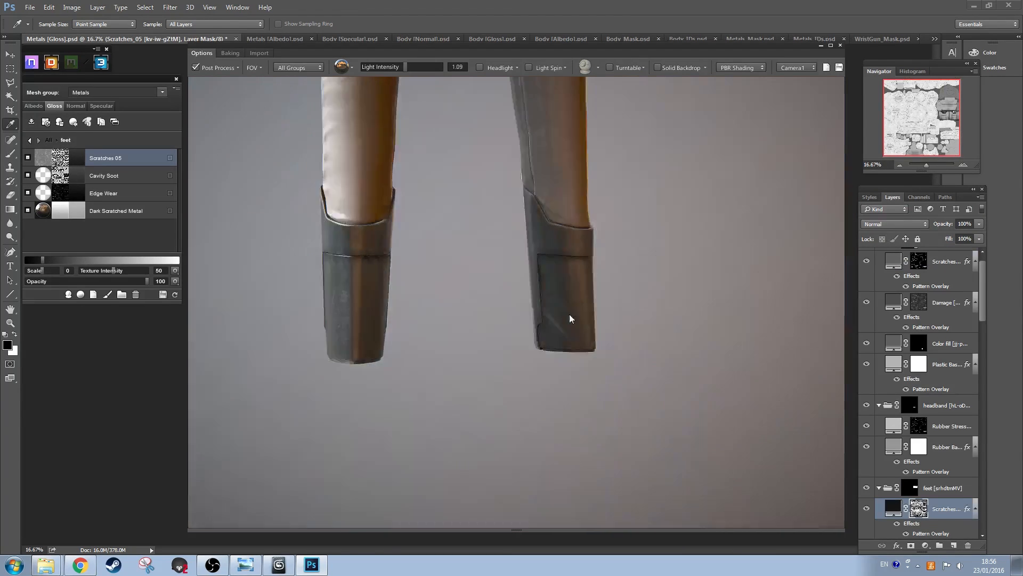
Step: Set the albedo blend mode of the feet's Scratches 05 layer to Multiply and inspect the feet from another side
click(33, 107)
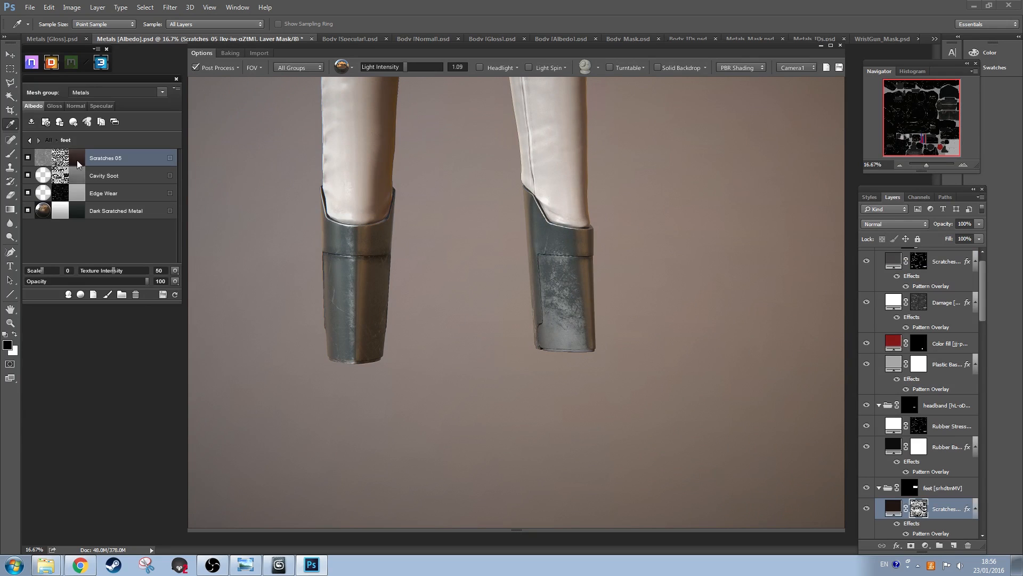
click(175, 271)
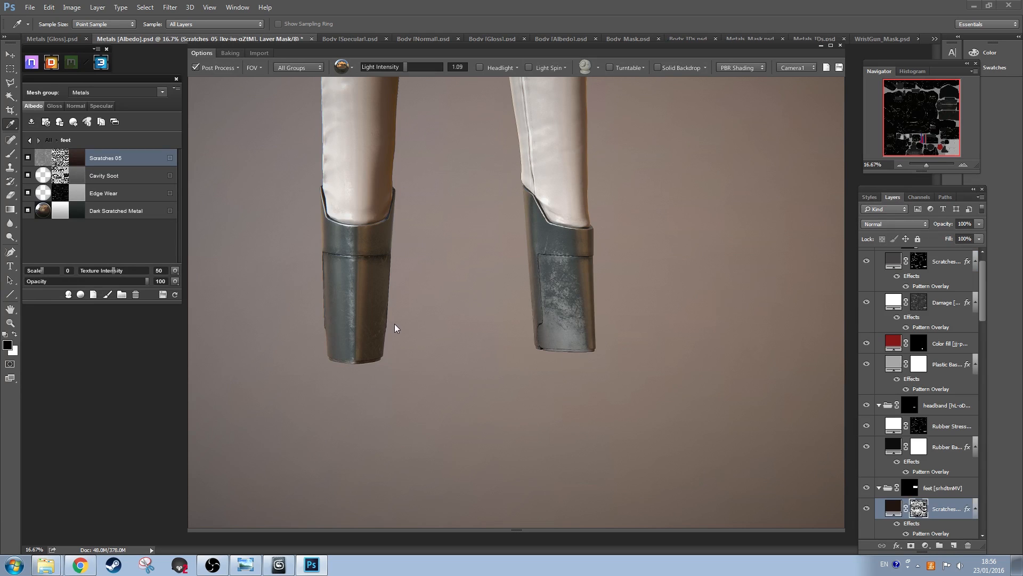
click(175, 281)
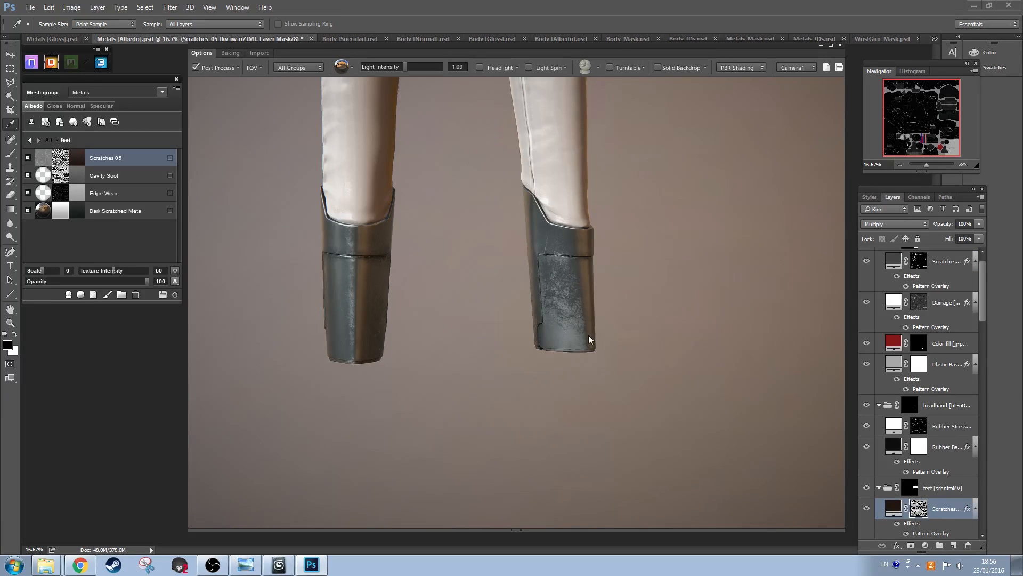
drag(563, 302, 398, 296)
drag(504, 268, 416, 339)
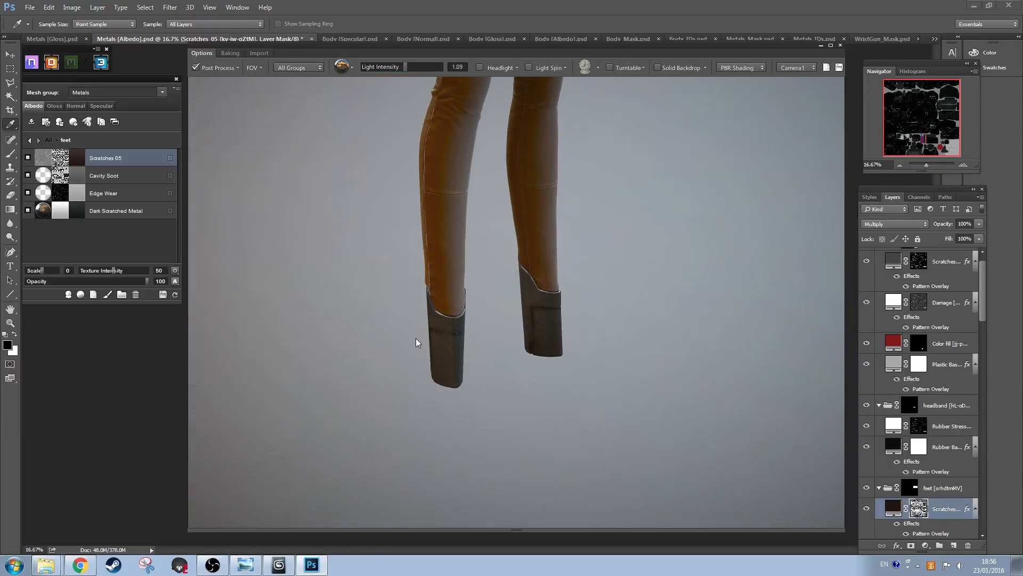
Step: Check the feet's Scratches 05 layer in the specular and gloss channels
click(91, 105)
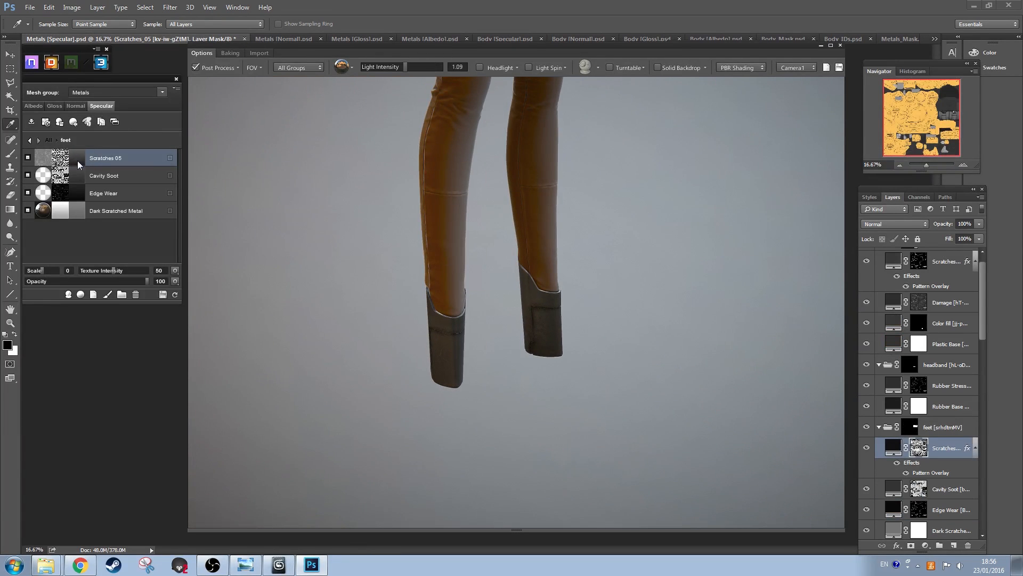
click(55, 105)
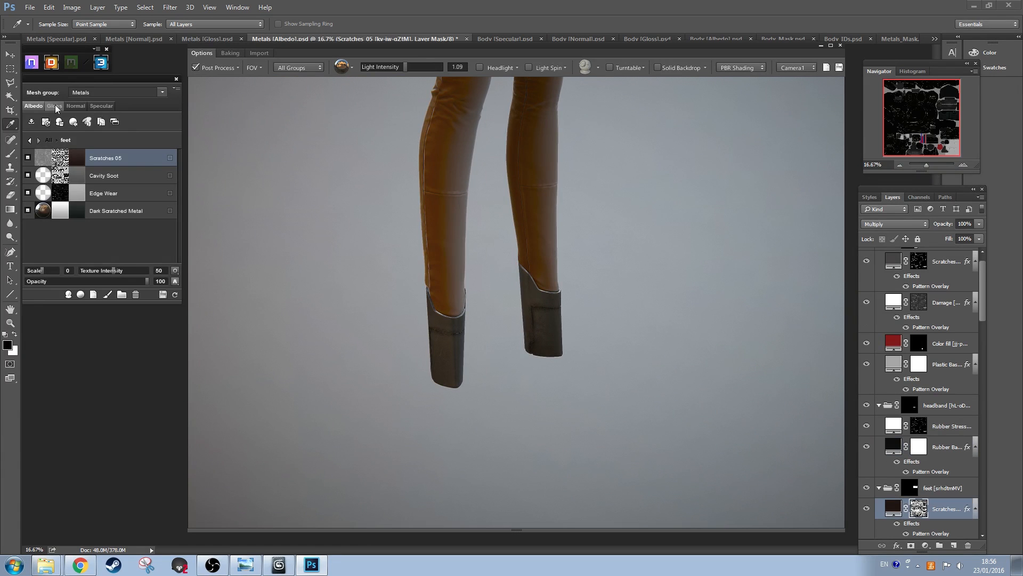